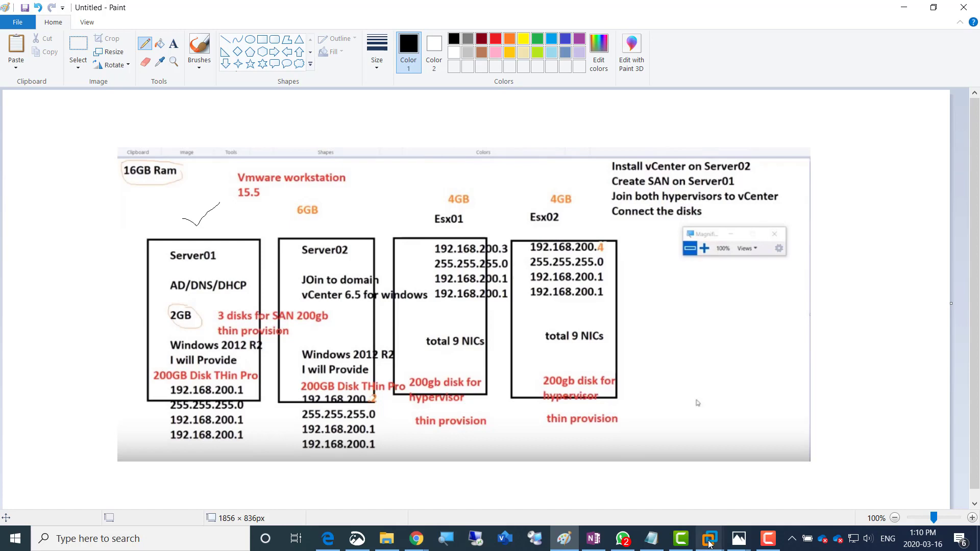
# Show thumbnail previews of the open VMware Workstation windows from the taskbar
pyautogui.click(710, 541)
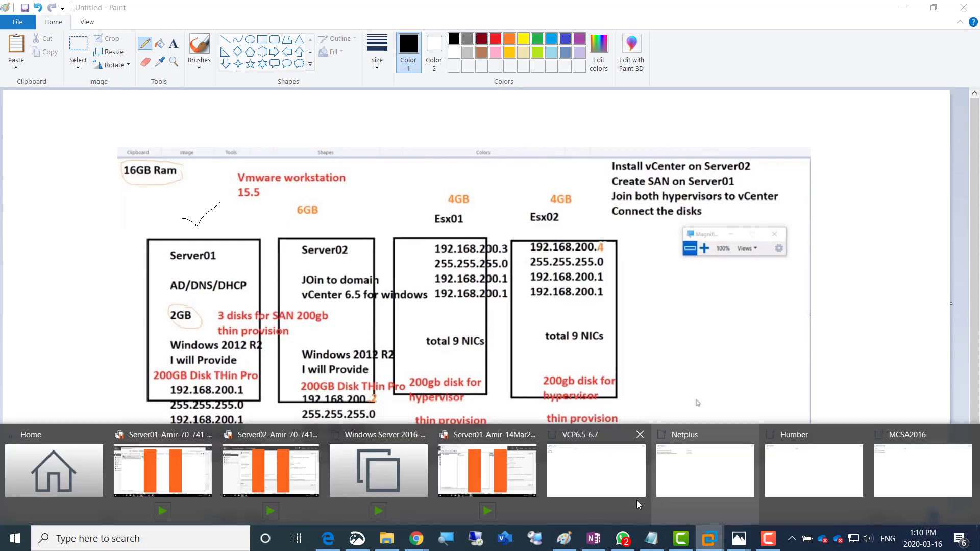
# Close every VM tab and the Netplus, Humber, MCSA2016 and VCP6.5-6.7 folder tabs
pyautogui.click(270, 470)
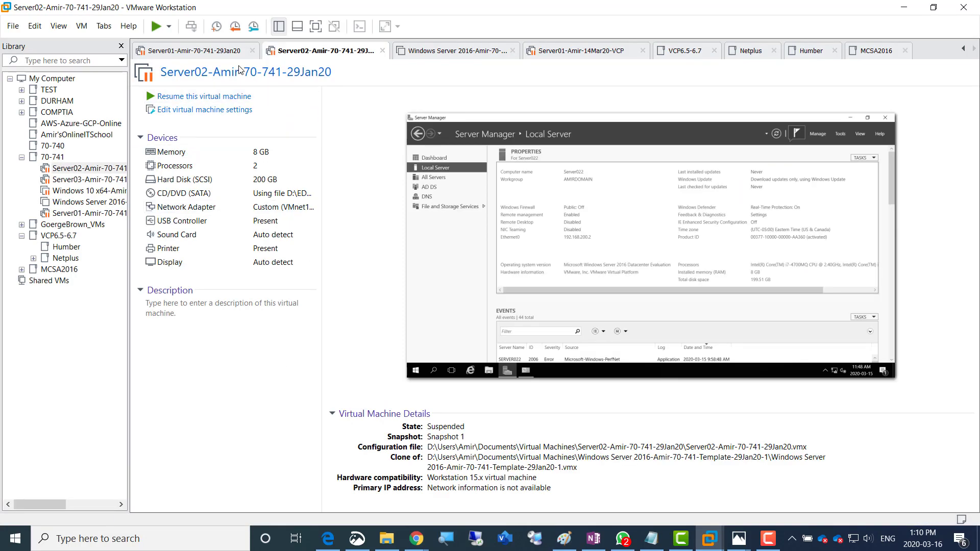
pyautogui.click(252, 50)
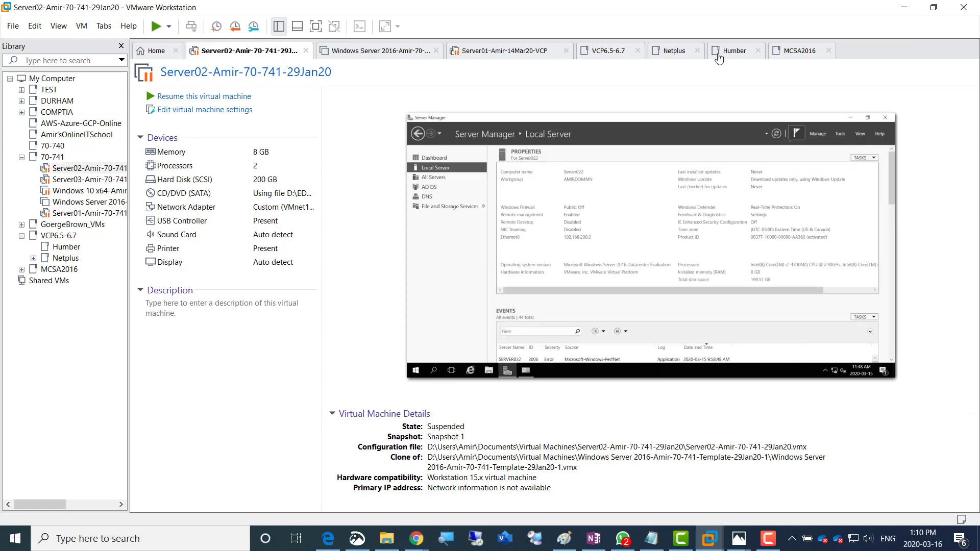
pyautogui.click(306, 51)
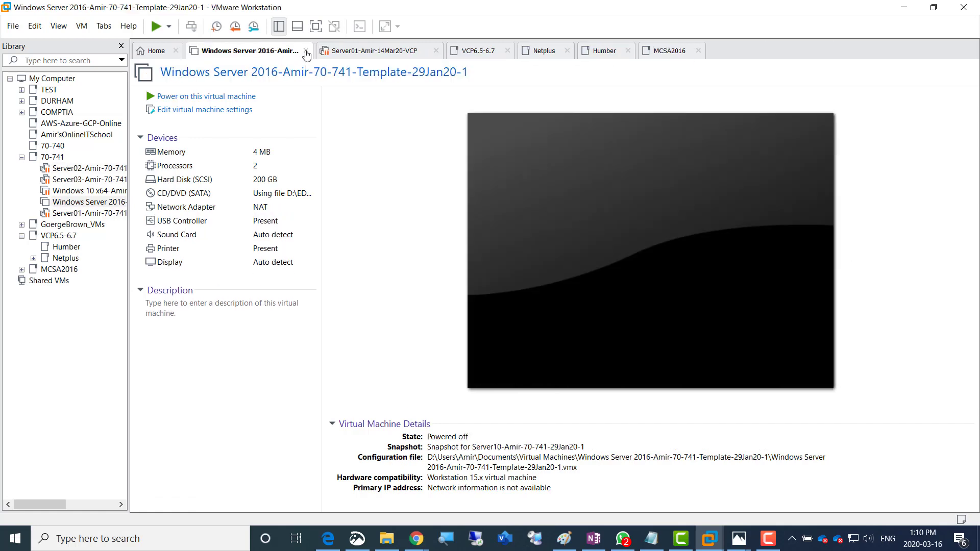
pyautogui.click(306, 52)
pyautogui.click(306, 52)
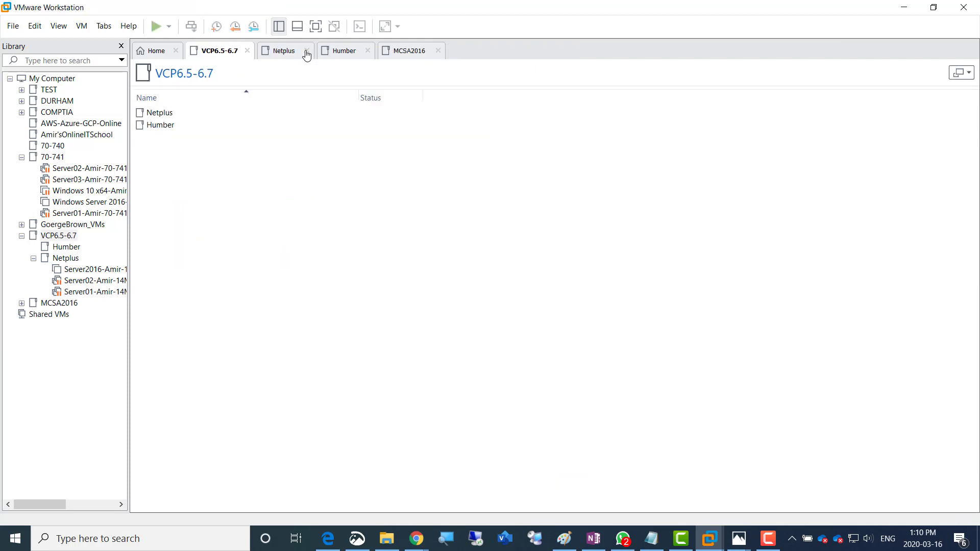
pyautogui.click(307, 52)
pyautogui.click(307, 52)
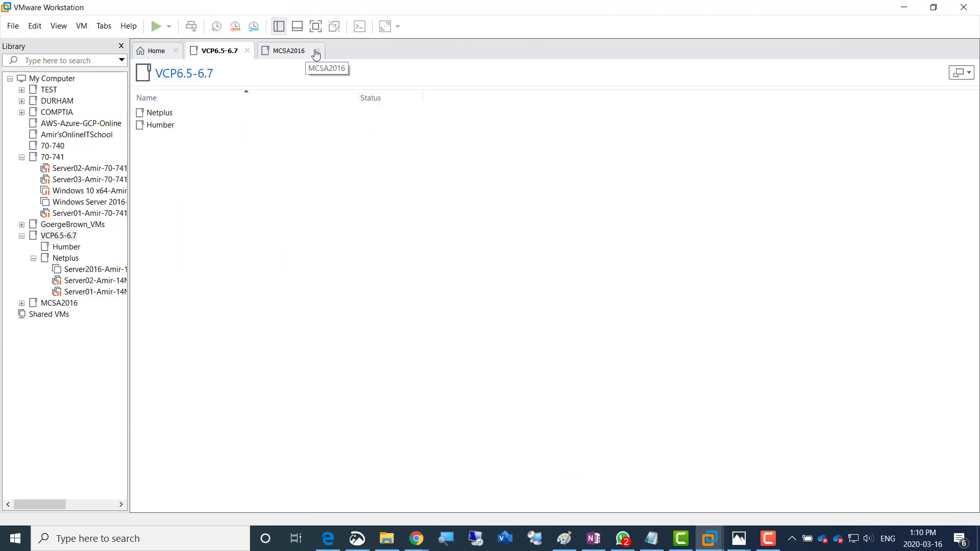
pyautogui.click(313, 53)
pyautogui.click(317, 51)
pyautogui.click(249, 51)
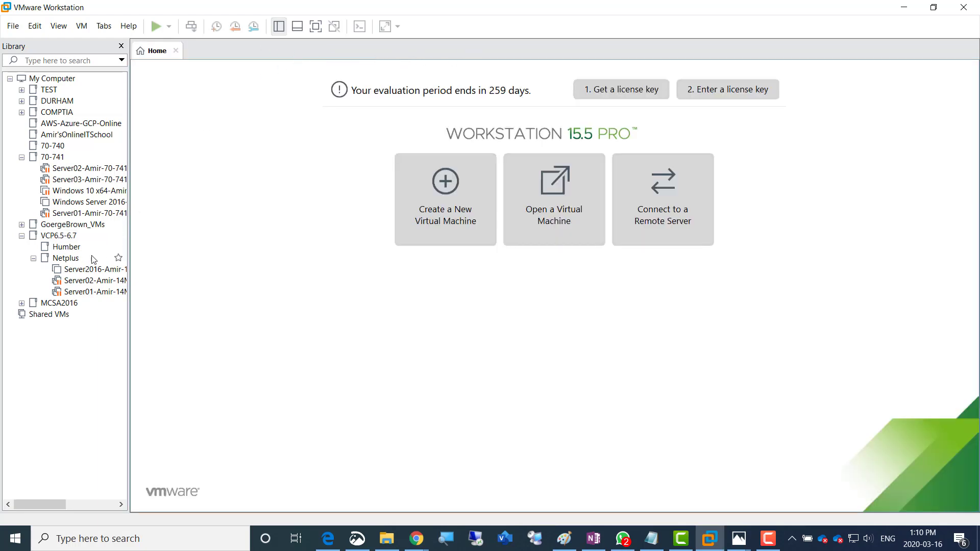
# Widen the Library pane, reopen the Netplus and Humber folders, and return to Home
pyautogui.moveTo(131, 261); pyautogui.dragTo(150, 261)
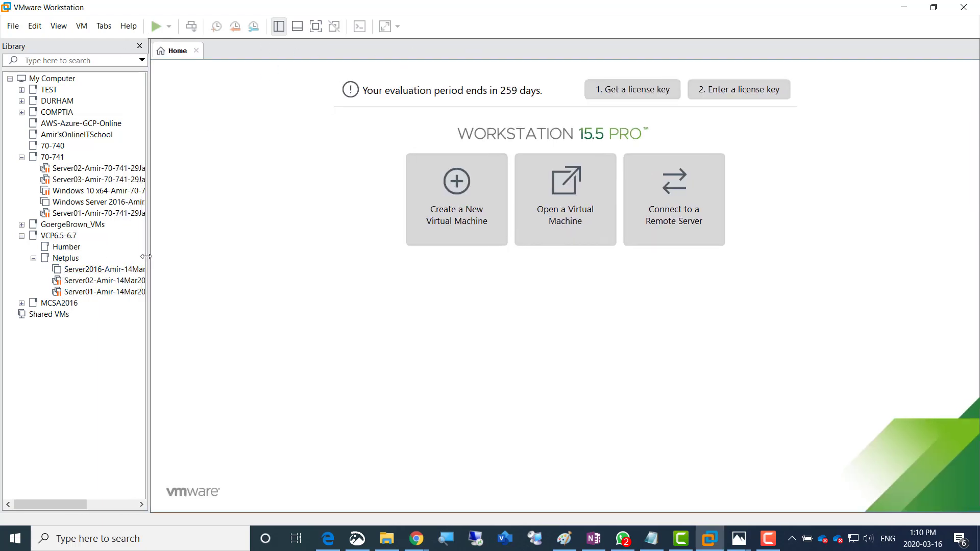
pyautogui.click(70, 261)
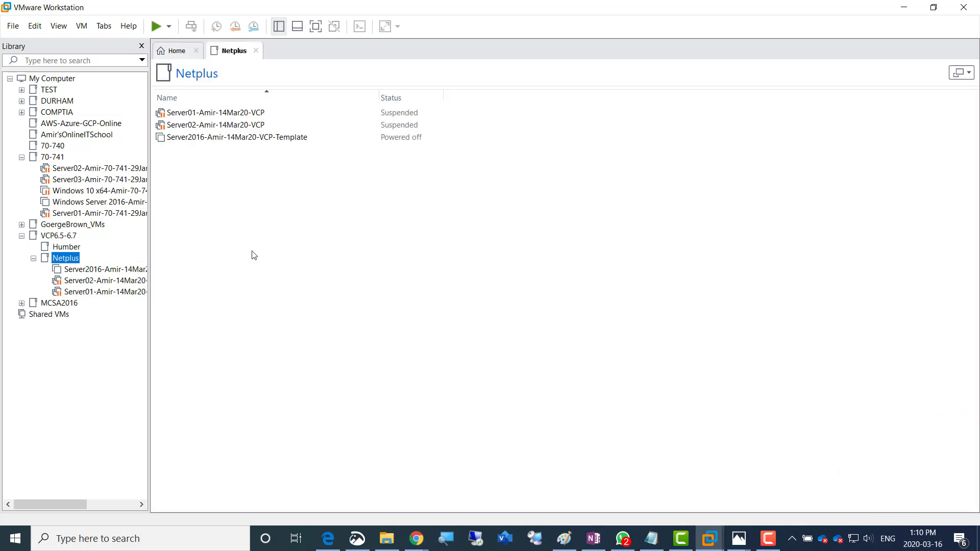
pyautogui.click(64, 248)
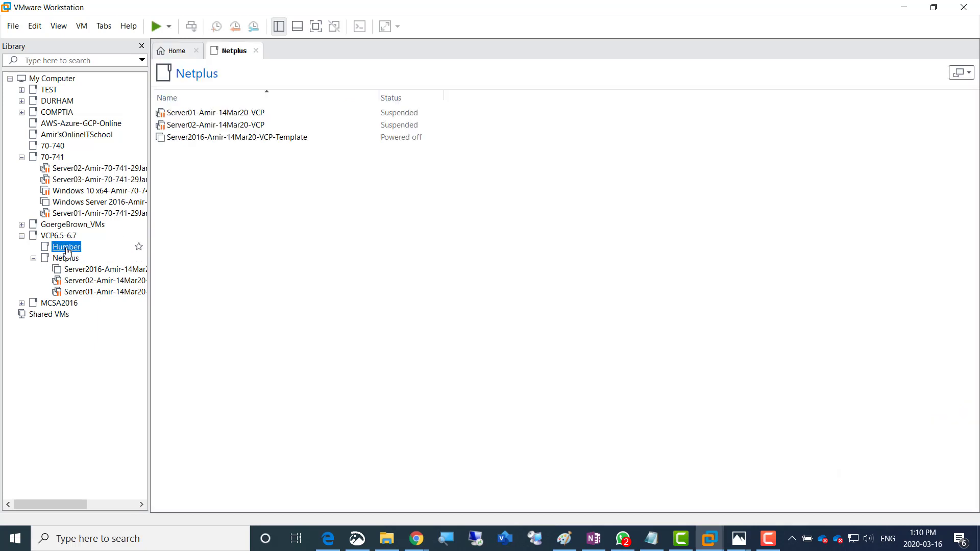
pyautogui.click(177, 51)
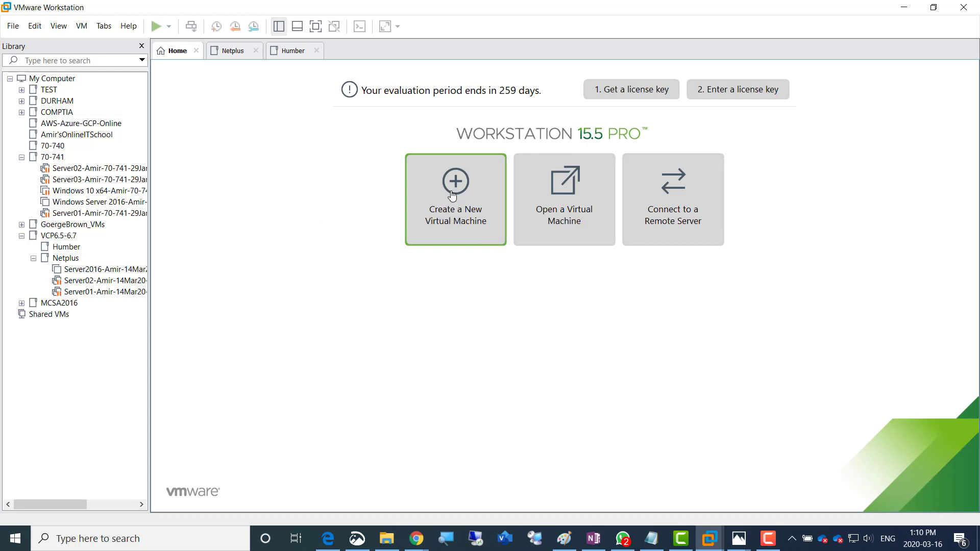
# Circle Server01 in the Paint lab diagram as the first machine to build
pyautogui.click(564, 539)
pyautogui.moveTo(202, 242)
pyautogui.mouseDown()
pyautogui.moveTo(159, 251)
pyautogui.moveTo(214, 264)
pyautogui.moveTo(196, 246)
pyautogui.mouseUp()
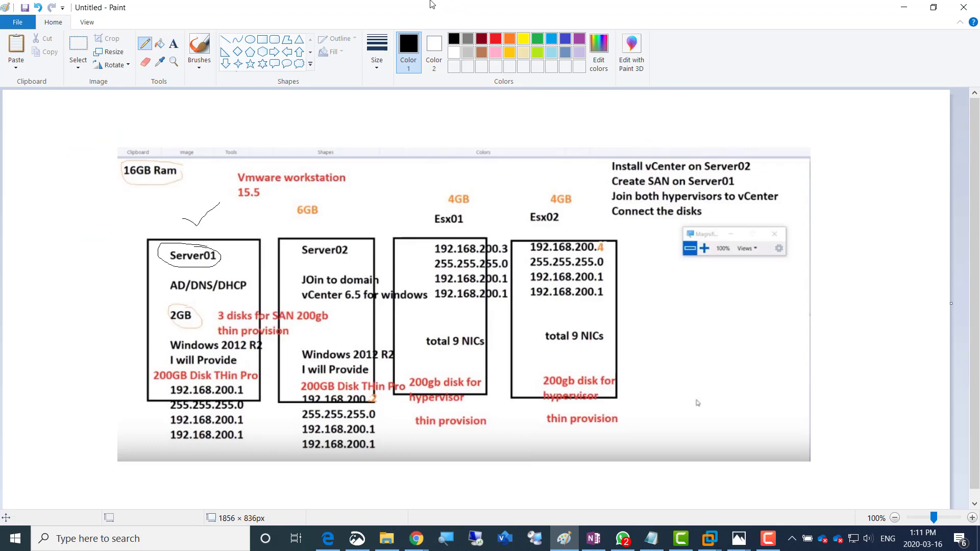
pyautogui.hotkey('alt', 'Tab')
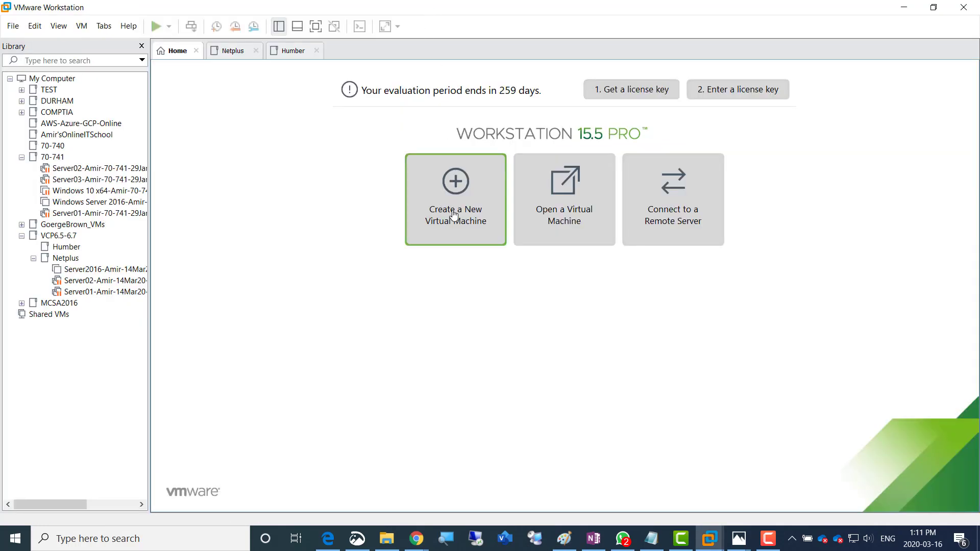
# Start a Typical new VM using the Windows Server 2012 R2 ISO from GB_Soft
pyautogui.click(454, 215)
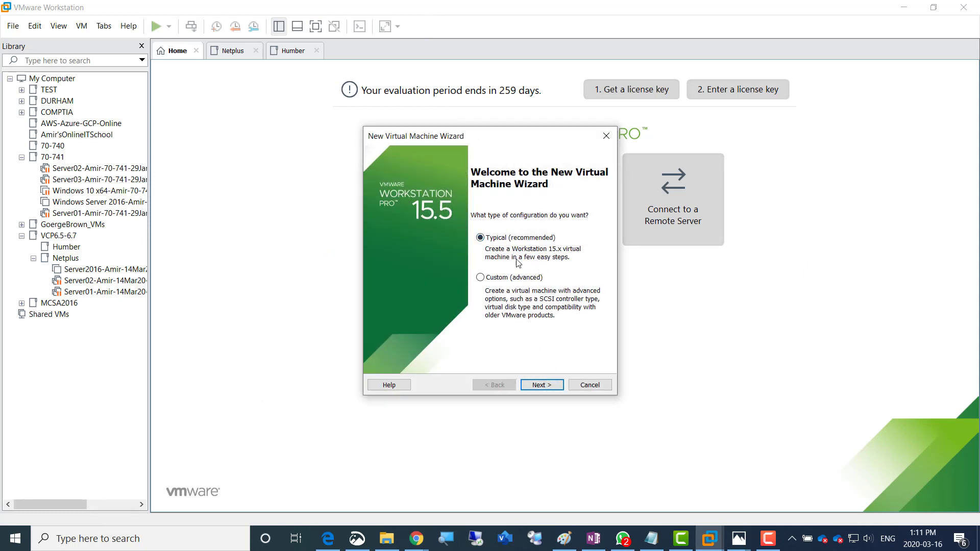
pyautogui.click(541, 385)
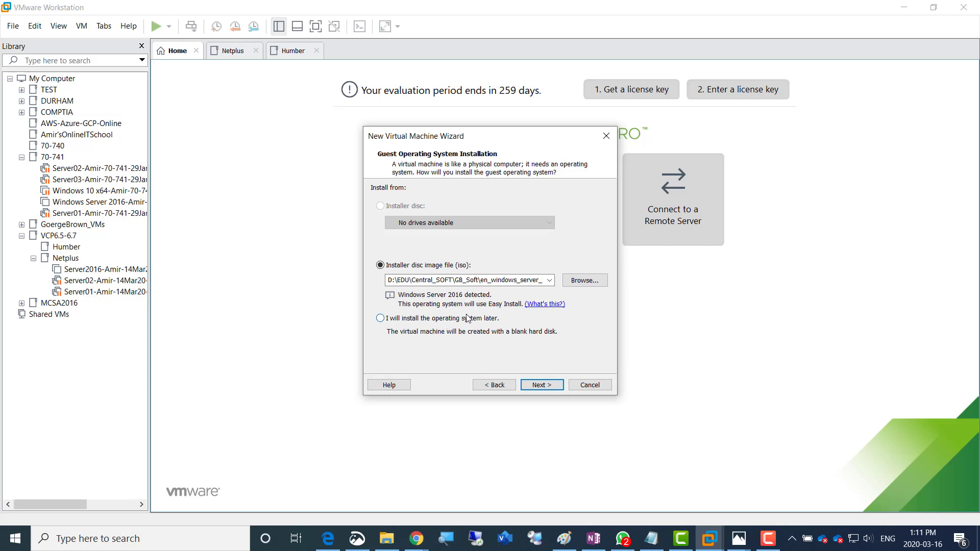
pyautogui.click(575, 281)
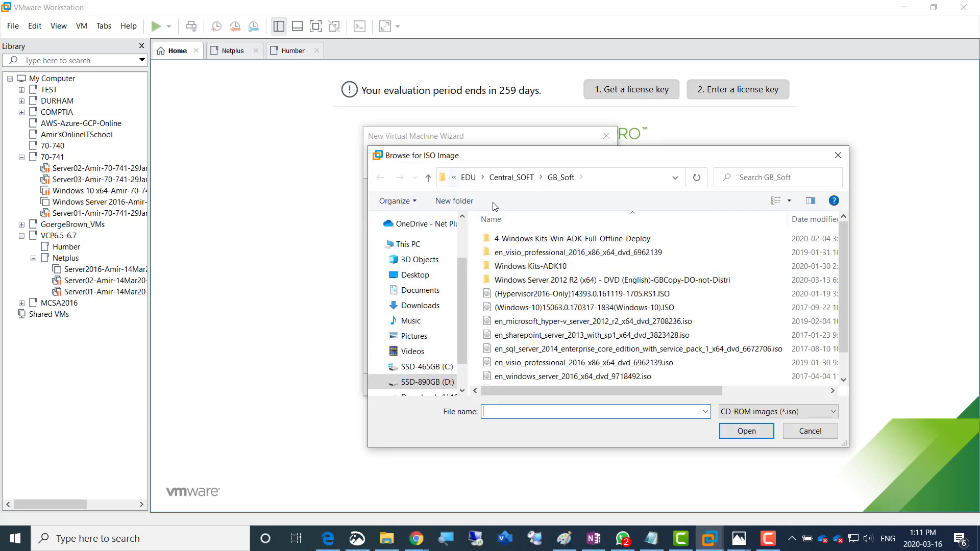
pyautogui.click(516, 179)
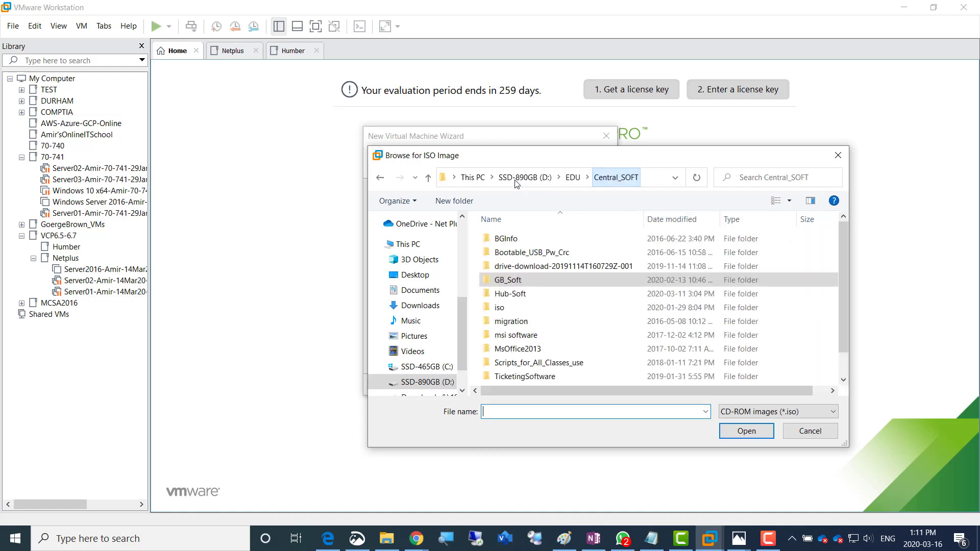
pyautogui.doubleClick(501, 281)
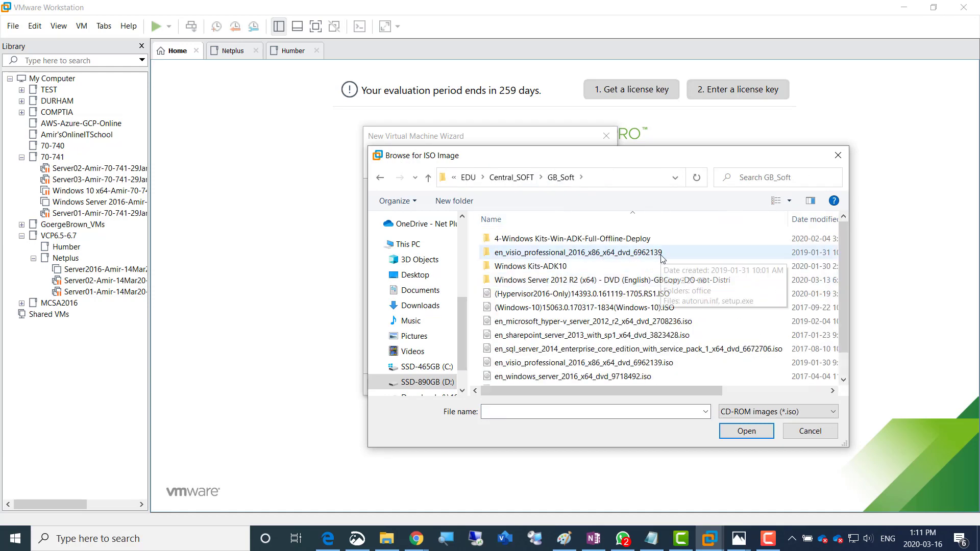
pyautogui.doubleClick(608, 281)
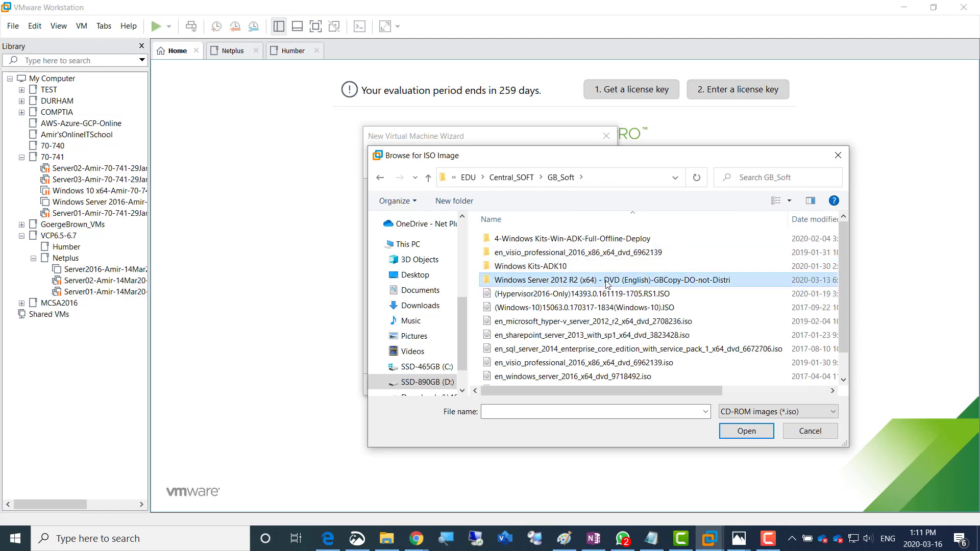
pyautogui.doubleClick(578, 247)
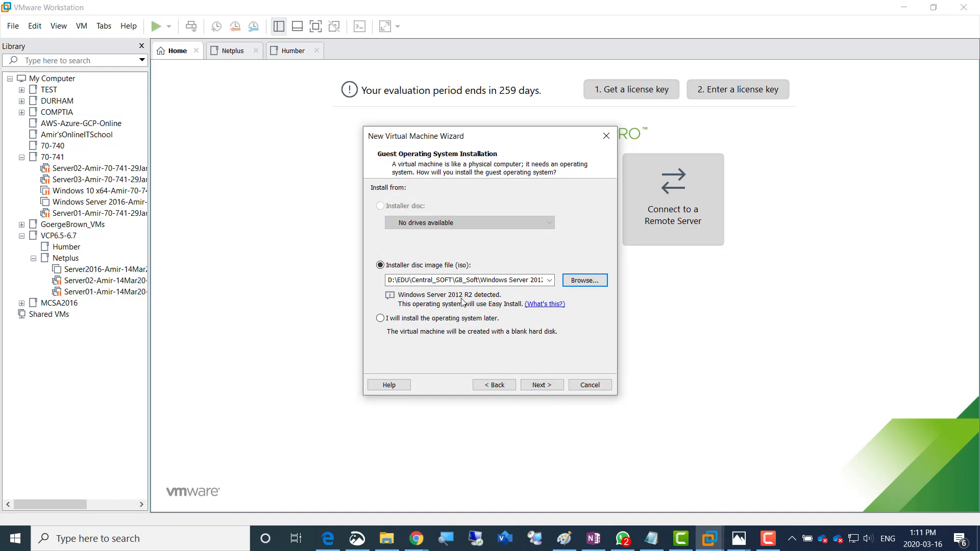
# Leave the Easy Install product key blank and confirm continuing without it
pyautogui.click(542, 385)
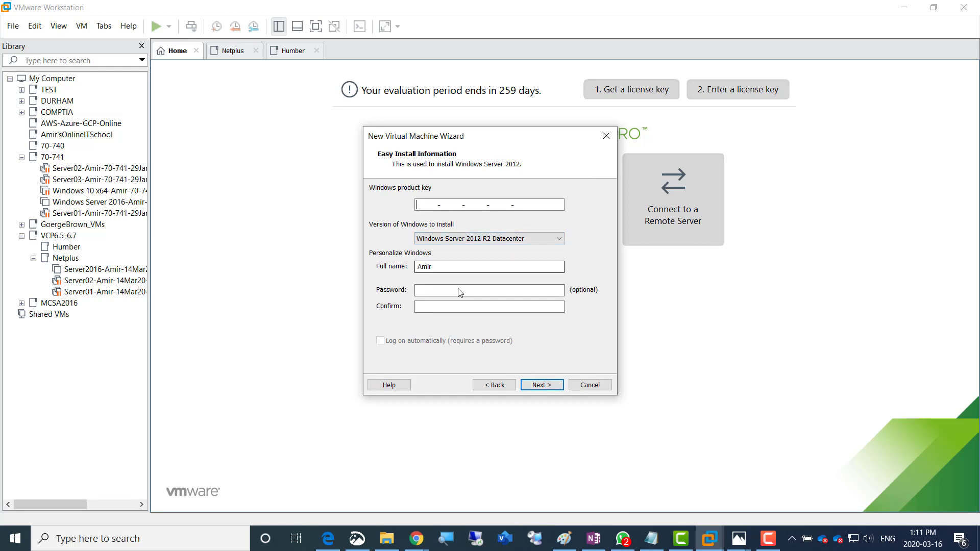
pyautogui.click(542, 385)
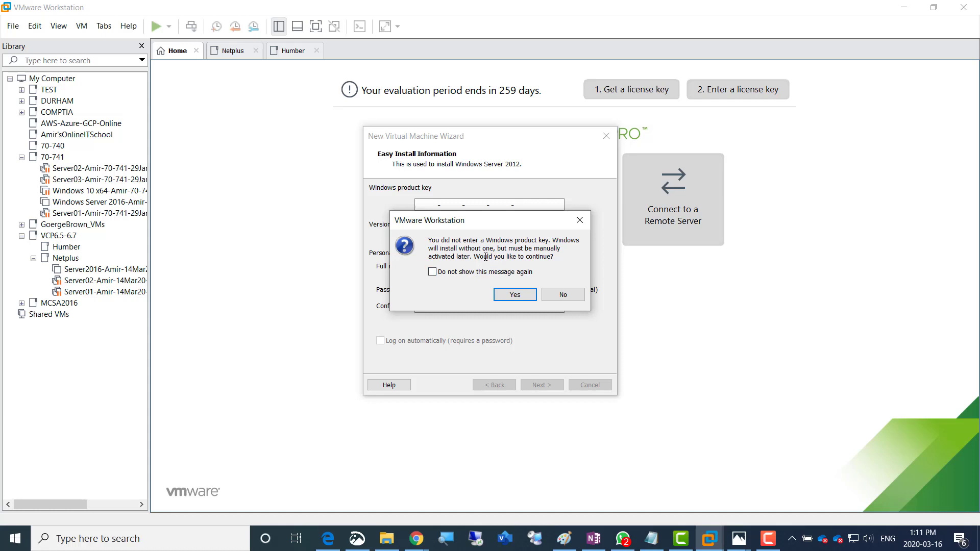
pyautogui.click(507, 298)
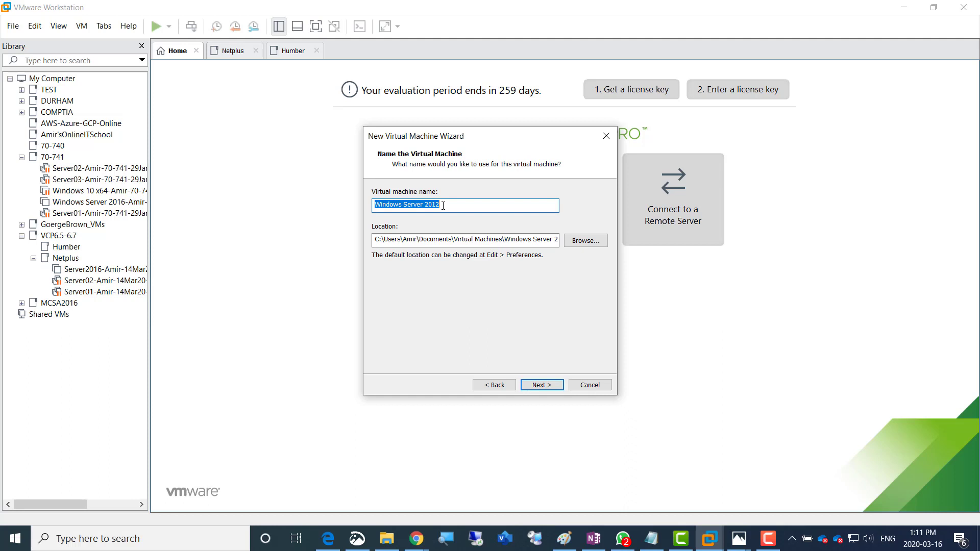
# Name the VM with a Win2012R2 prefix and VCP6.5-Humber-16Mar20-Template suffix
pyautogui.click(444, 206)
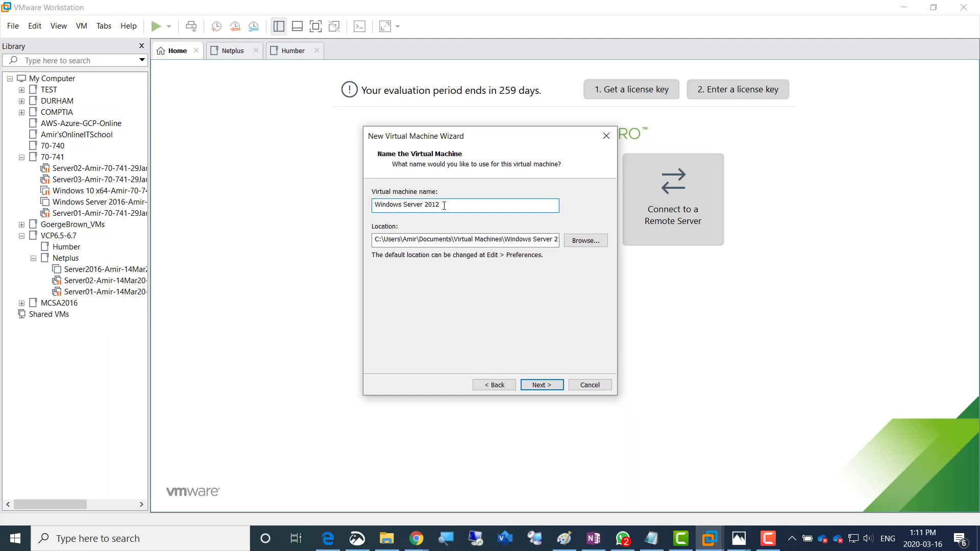
pyautogui.write('-Amir-VCP6.5-Humber-')
pyautogui.write('16Mar202')
pyautogui.press('BackSpace')
pyautogui.press('BackSpace')
pyautogui.write('0')
pyautogui.write('Temple')
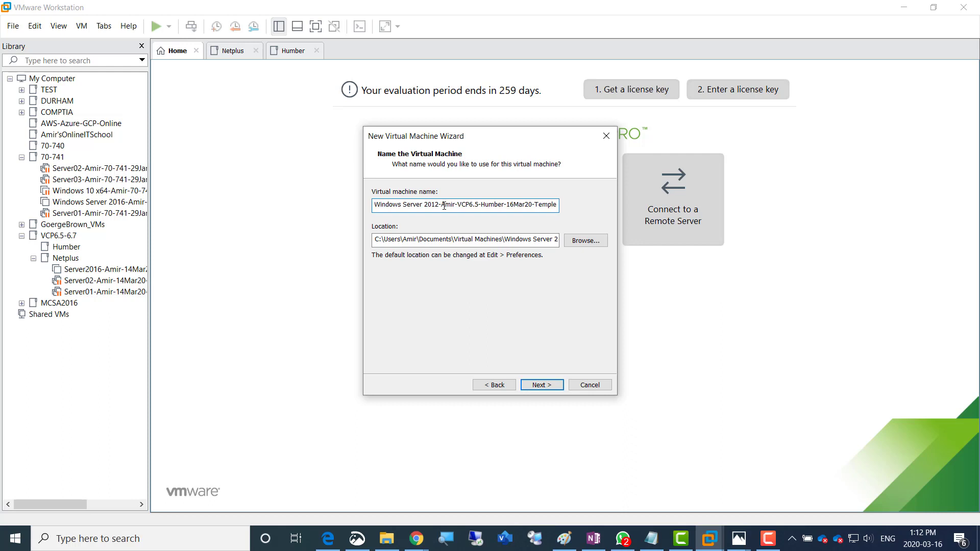
pyautogui.write('ate')
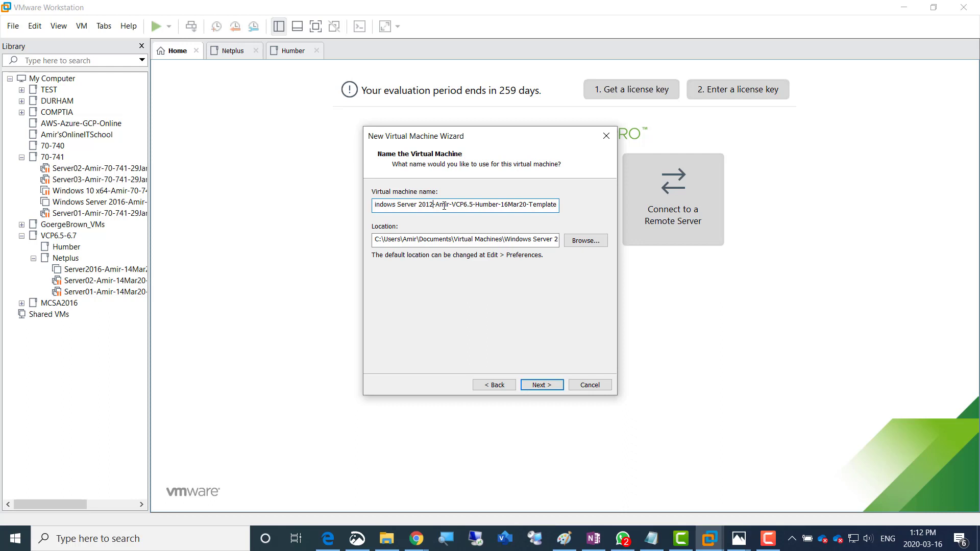
pyautogui.hotkey('shift', 'Left')
pyautogui.hotkey('shift', 'Left')
pyautogui.hotkey('shift', 'Left')
pyautogui.hotkey('shift', 'Left')
pyautogui.hotkey('shift', 'Left')
pyautogui.hotkey('shift', 'Left')
pyautogui.hotkey('shift', 'Left')
pyautogui.hotkey('shift', 'Left')
pyautogui.hotkey('shift', 'Left')
pyautogui.hotkey('shift', 'Left')
pyautogui.hotkey('shift', 'Left')
pyautogui.hotkey('shift', 'Left')
pyautogui.hotkey('shift', 'Left')
pyautogui.hotkey('shift', 'Left')
pyautogui.hotkey('shift', 'Left')
pyautogui.hotkey('shift', 'Left')
pyautogui.hotkey('shift', 'Left')
pyautogui.hotkey('shift', 'Left')
pyautogui.hotkey('shift', 'Left')
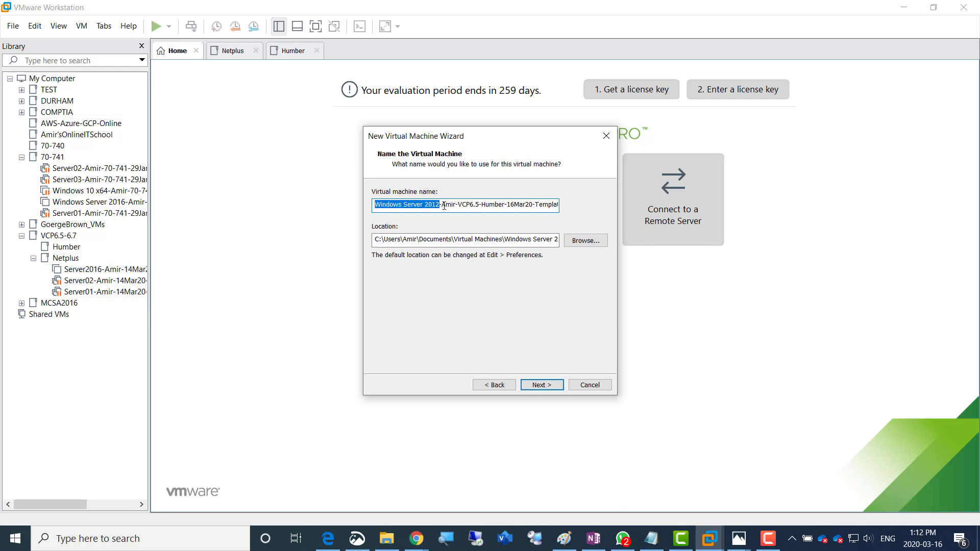
pyautogui.write('Win2012')
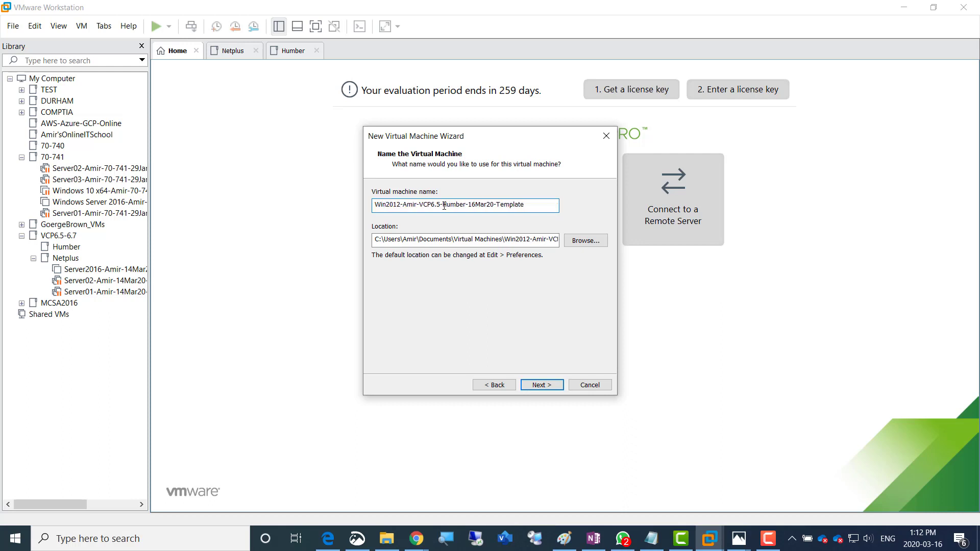
pyautogui.write('R2')
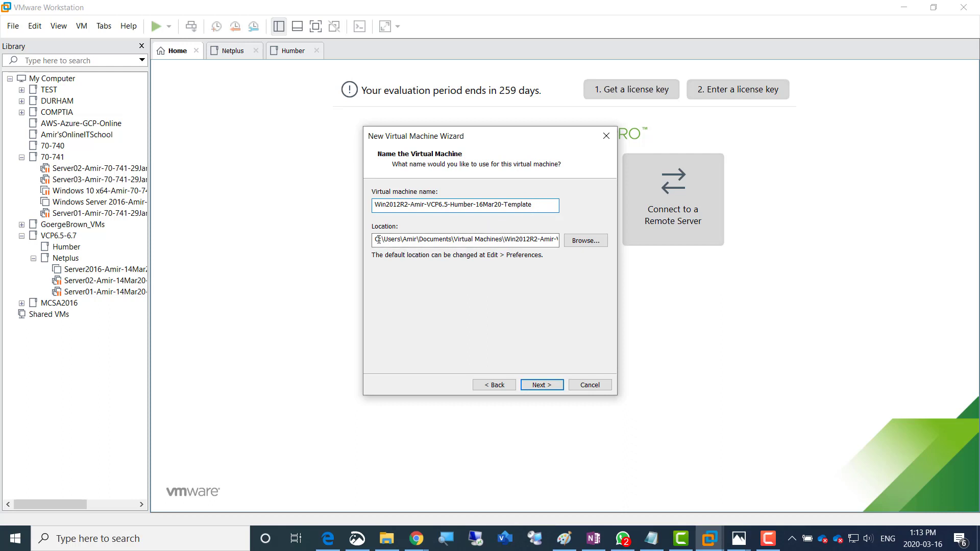
# Move the VM location to drive D and store the 200 GB disk as a single file
pyautogui.moveTo(378, 239); pyautogui.dragTo(376, 239)
pyautogui.write('d')
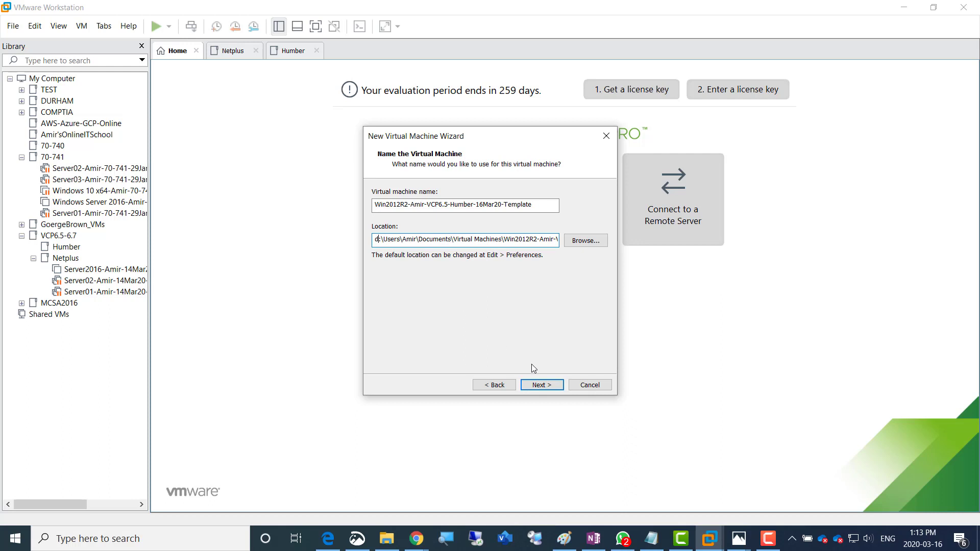
pyautogui.click(544, 386)
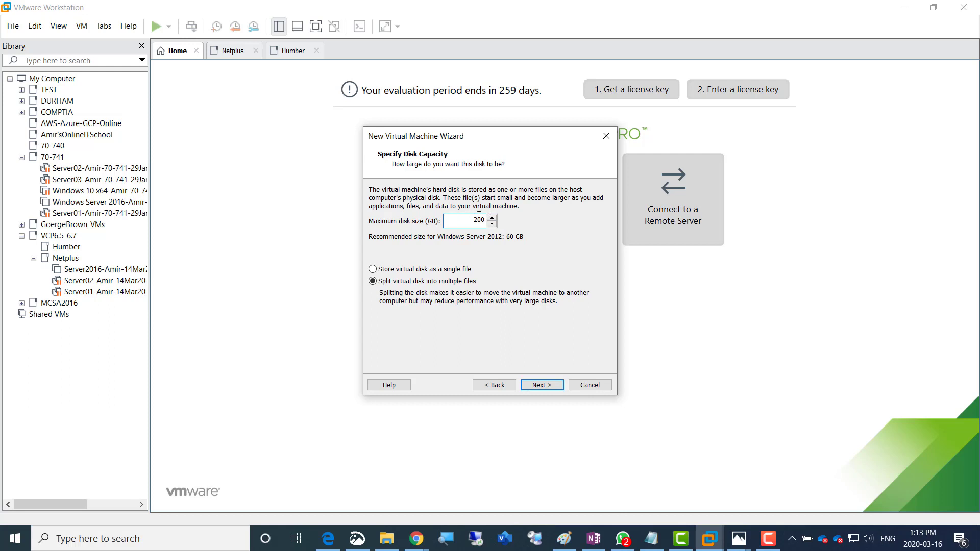
pyautogui.click(453, 270)
pyautogui.click(542, 385)
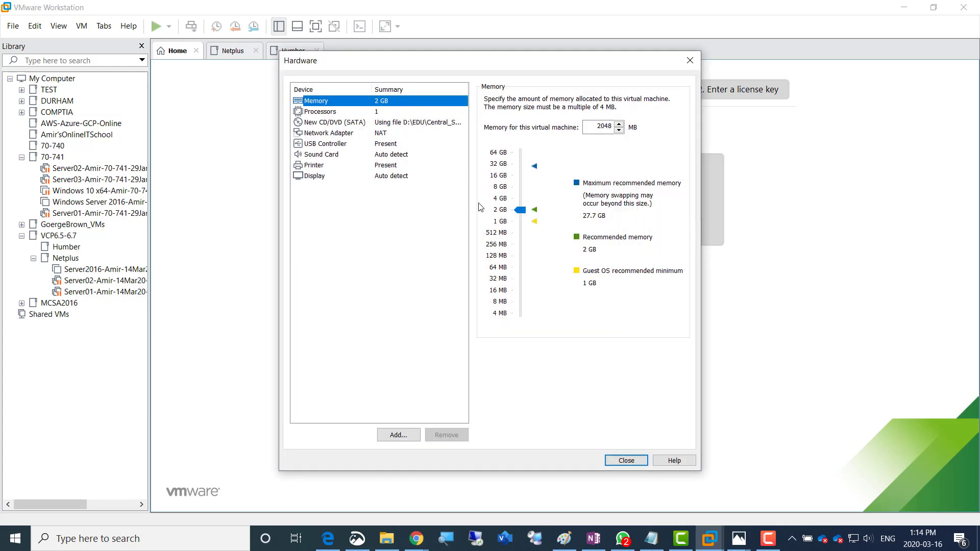
# Give the VM 12416 MB of memory and 2 processors
pyautogui.moveTo(517, 214); pyautogui.dragTo(516, 184)
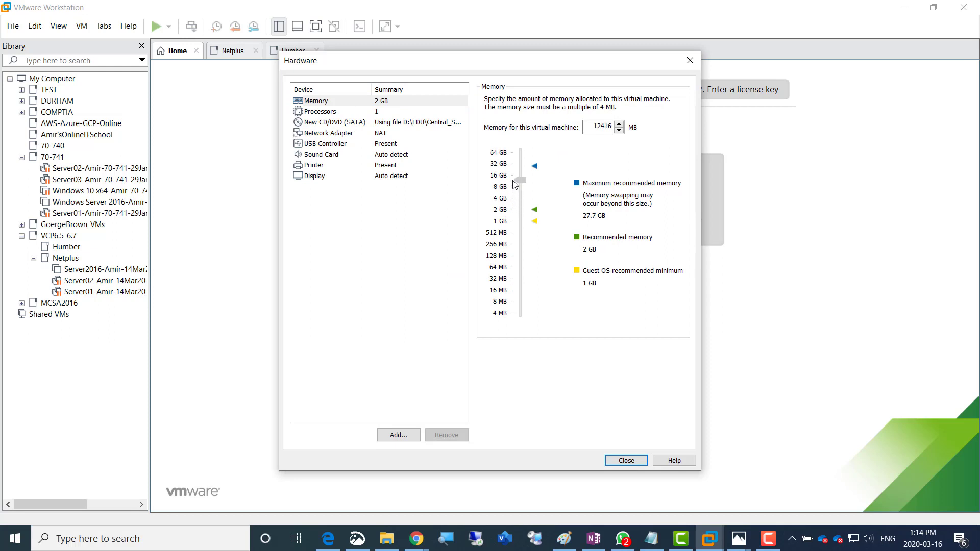
pyautogui.moveTo(587, 130); pyautogui.dragTo(633, 130)
pyautogui.click(378, 114)
pyautogui.click(619, 101)
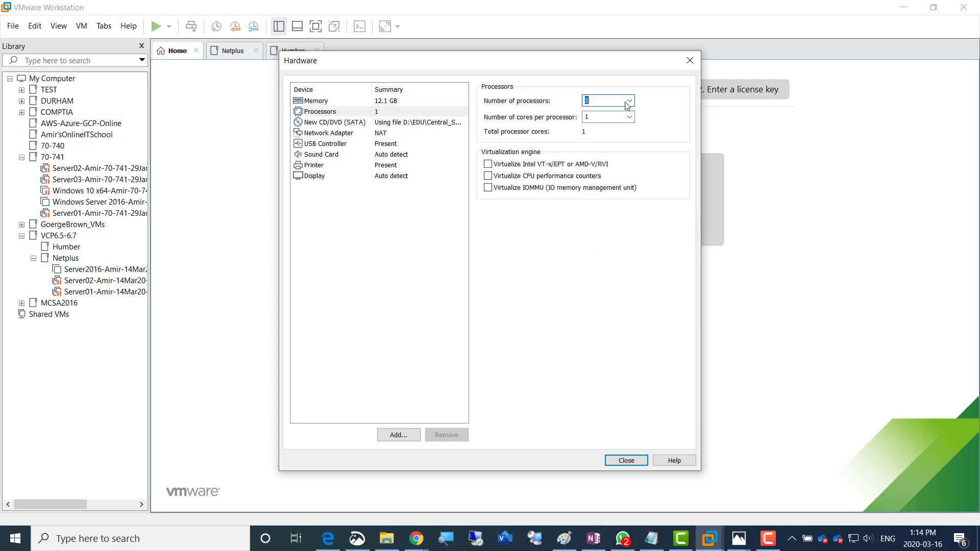
pyautogui.click(626, 102)
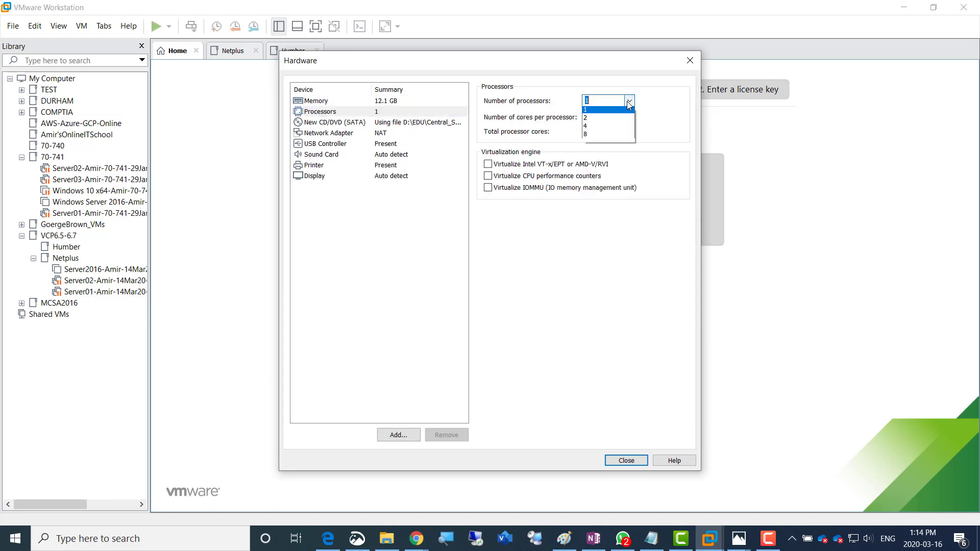
pyautogui.click(601, 121)
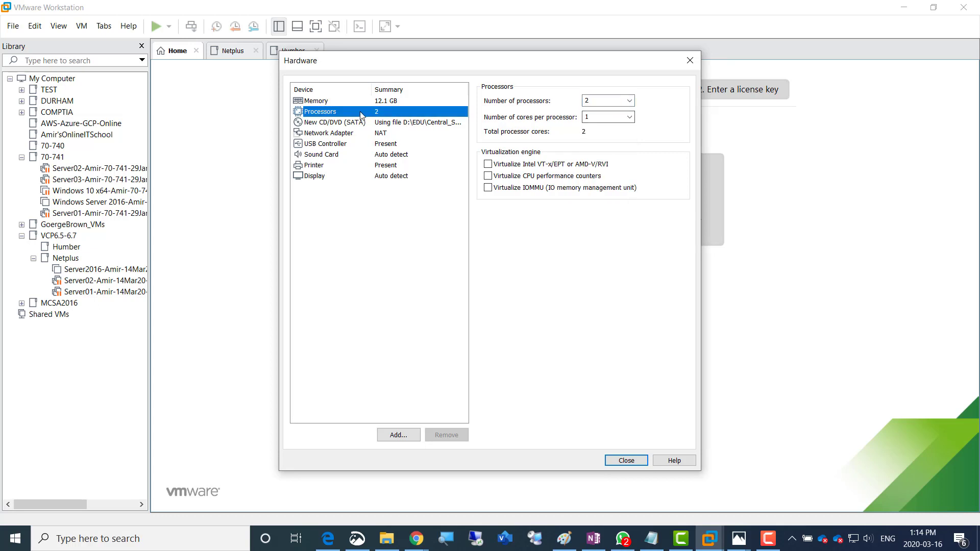
# Confirm NAT networking, close the hardware settings, and finish creating the VM
pyautogui.click(381, 134)
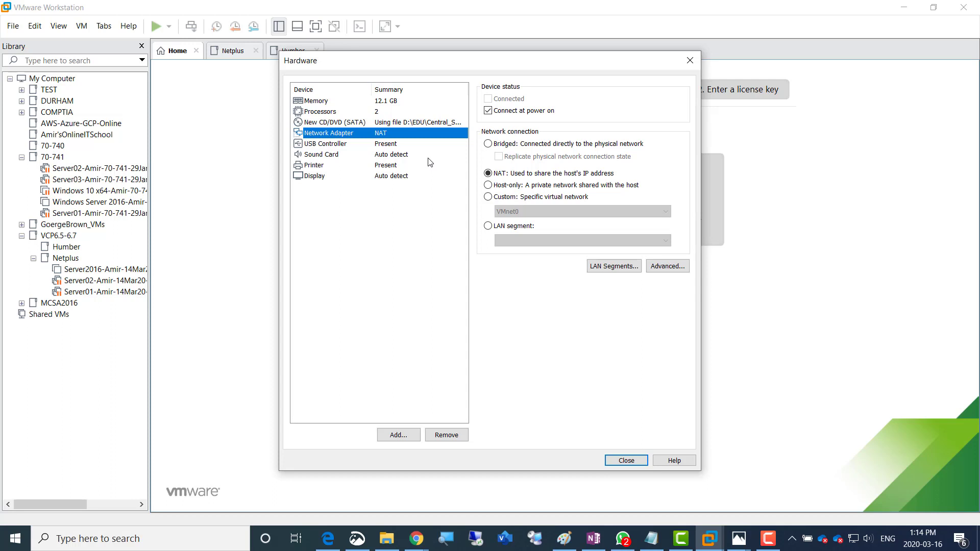
pyautogui.click(386, 103)
pyautogui.click(386, 112)
pyautogui.click(388, 133)
pyautogui.click(623, 461)
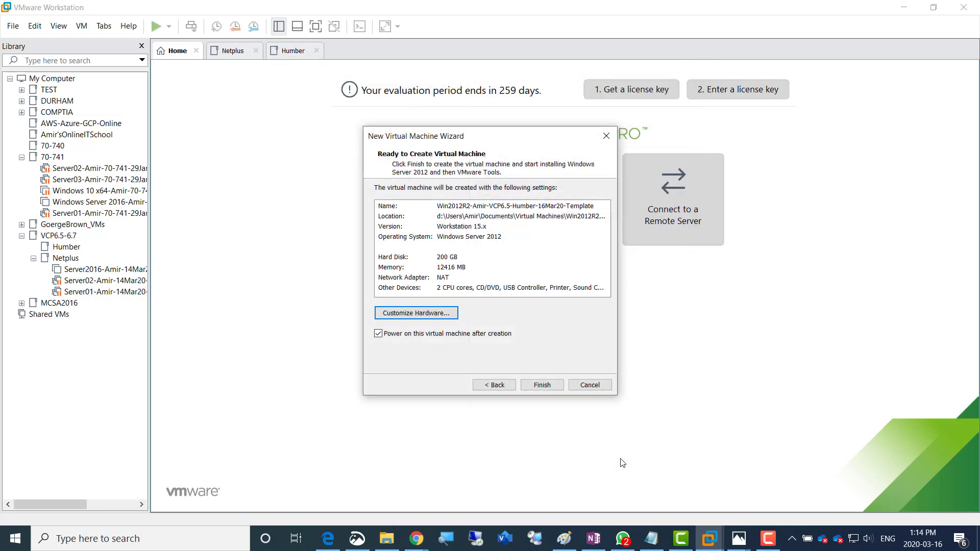
pyautogui.click(542, 386)
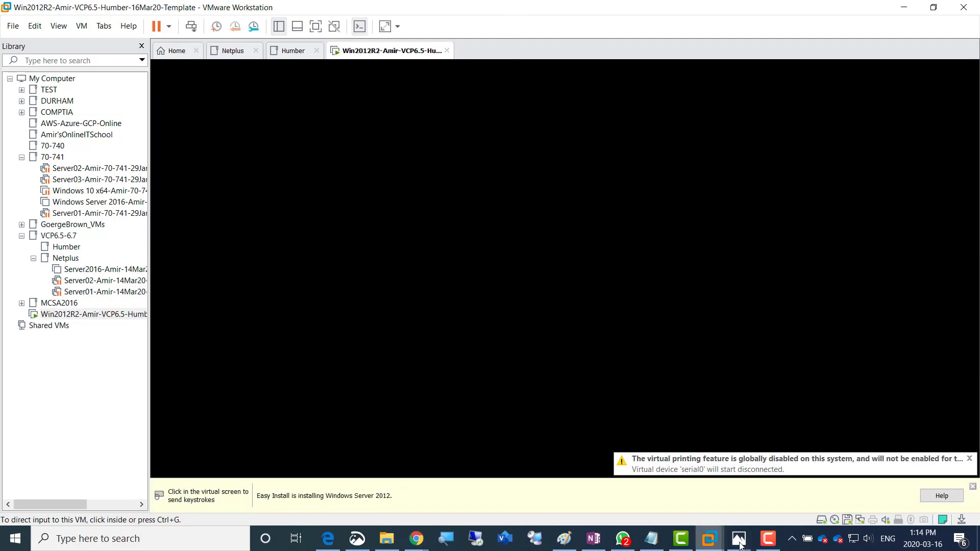
# Bring the powered-on VM into view to watch Easy Install run Windows Setup
pyautogui.moveTo(766, 542)
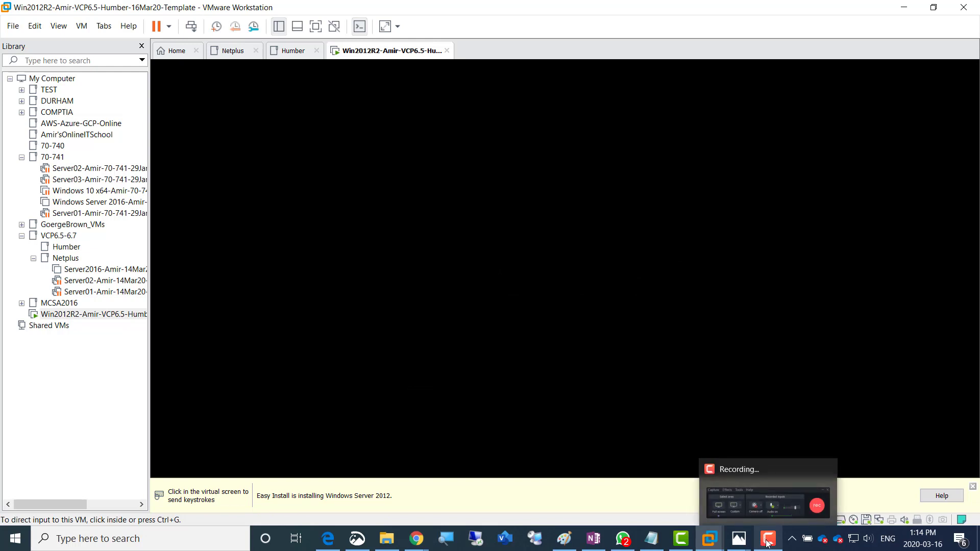
pyautogui.click(767, 543)
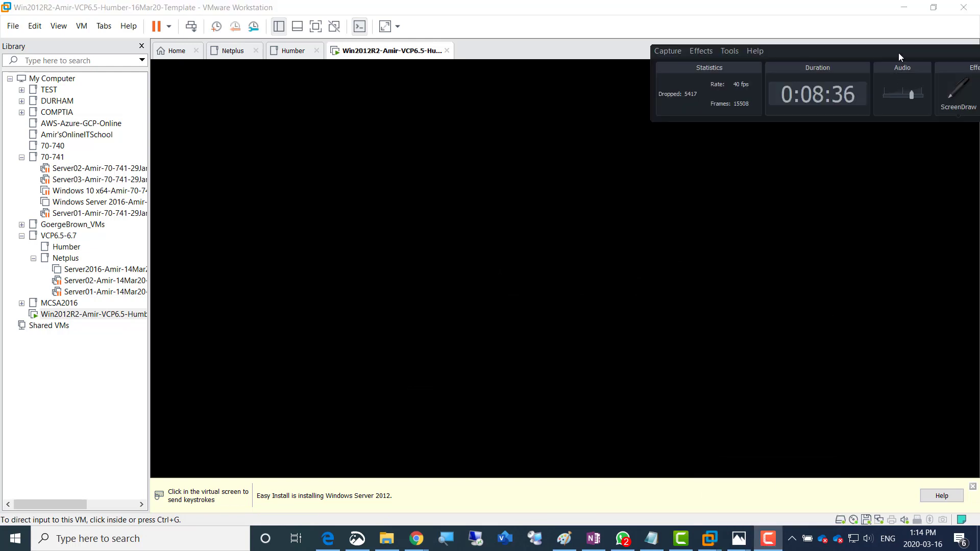
pyautogui.moveTo(898, 53); pyautogui.dragTo(626, 236)
pyautogui.click(795, 276)
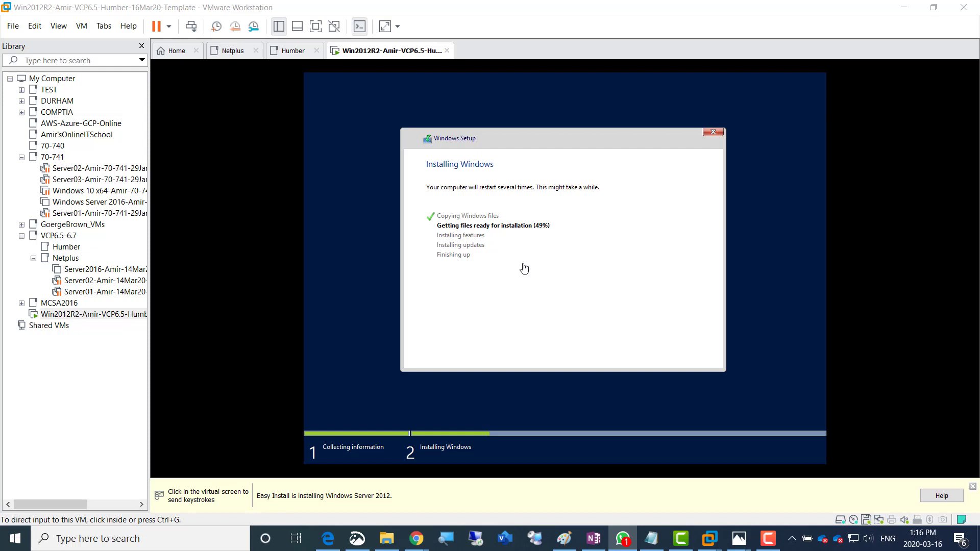
pyautogui.click(769, 539)
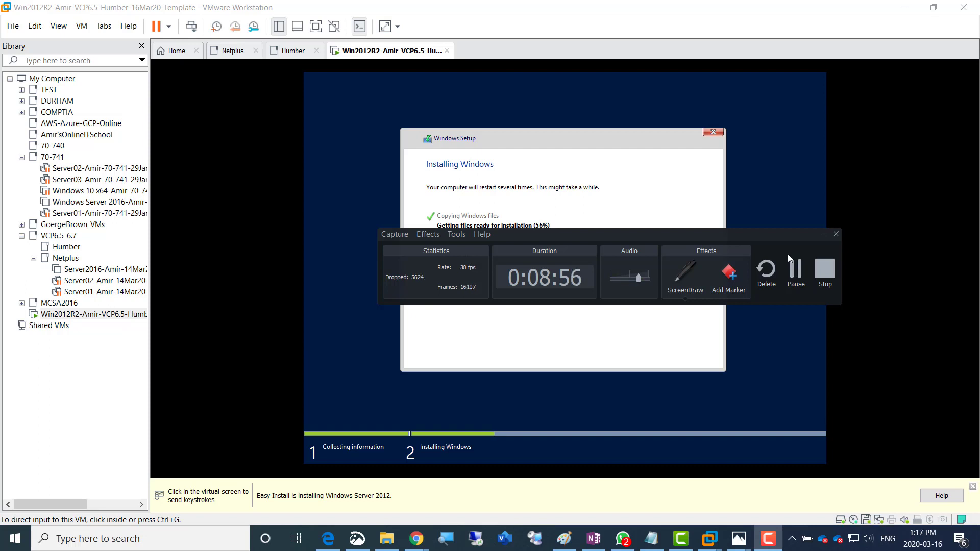
pyautogui.moveTo(796, 237); pyautogui.dragTo(861, 388)
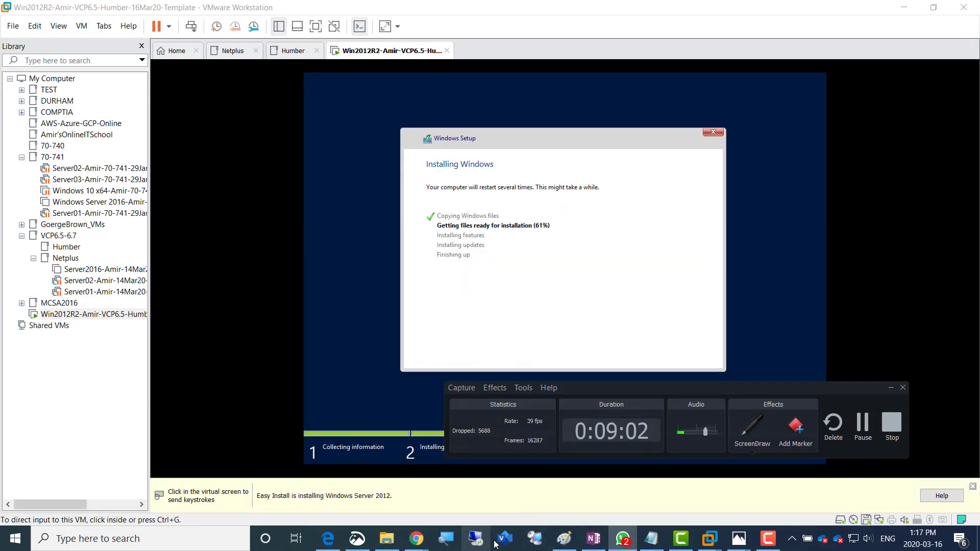
pyautogui.click(753, 429)
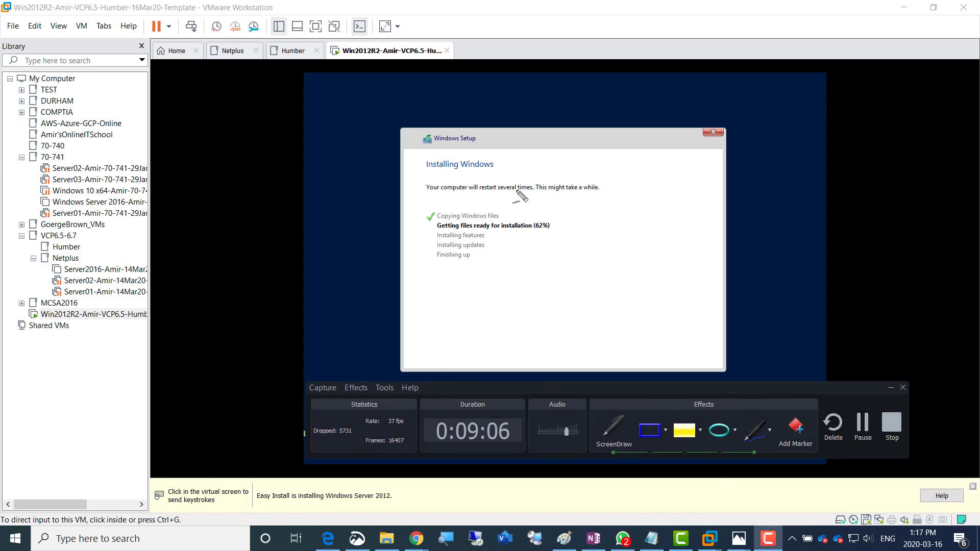
pyautogui.moveTo(627, 221)
pyautogui.mouseDown()
pyautogui.moveTo(639, 225)
pyautogui.moveTo(629, 246)
pyautogui.moveTo(681, 233)
pyautogui.moveTo(686, 209)
pyautogui.moveTo(700, 221)
pyautogui.moveTo(712, 211)
pyautogui.moveTo(707, 169)
pyautogui.moveTo(728, 173)
pyautogui.moveTo(731, 159)
pyautogui.mouseUp()
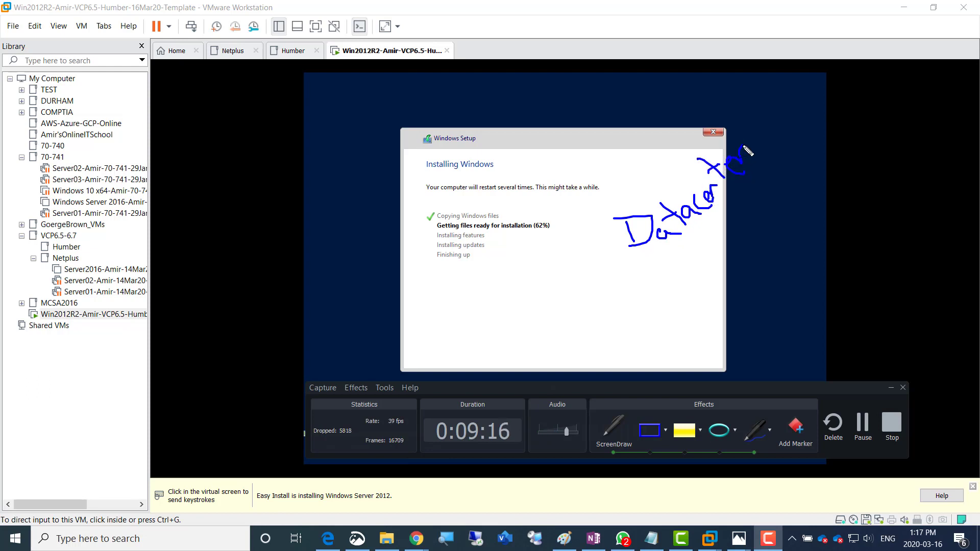
pyautogui.moveTo(706, 250)
pyautogui.mouseDown()
pyautogui.moveTo(687, 258)
pyautogui.moveTo(724, 275)
pyautogui.moveTo(755, 216)
pyautogui.moveTo(768, 247)
pyautogui.moveTo(772, 238)
pyautogui.mouseUp()
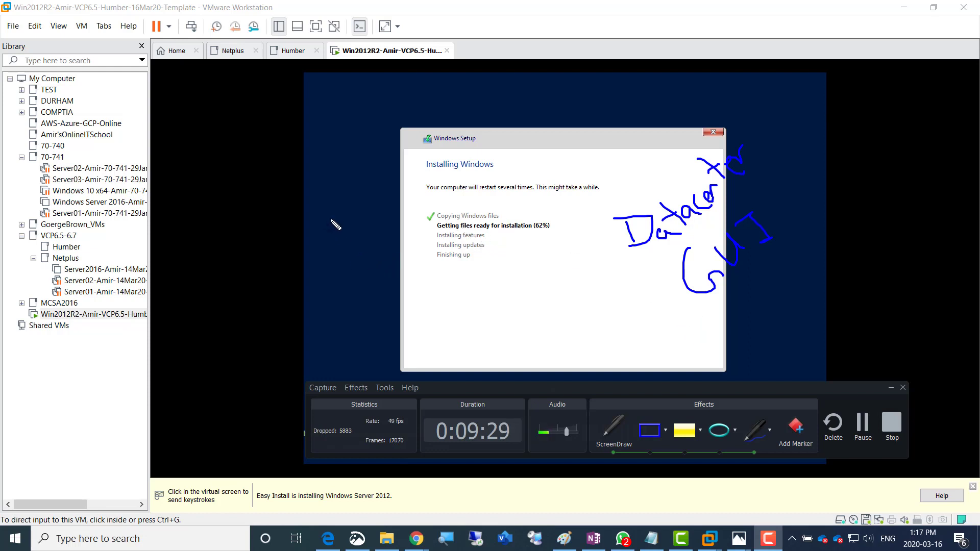
pyautogui.moveTo(329, 239)
pyautogui.mouseDown()
pyautogui.moveTo(321, 262)
pyautogui.moveTo(357, 255)
pyautogui.moveTo(400, 206)
pyautogui.moveTo(411, 224)
pyautogui.moveTo(445, 202)
pyautogui.moveTo(444, 187)
pyautogui.mouseUp()
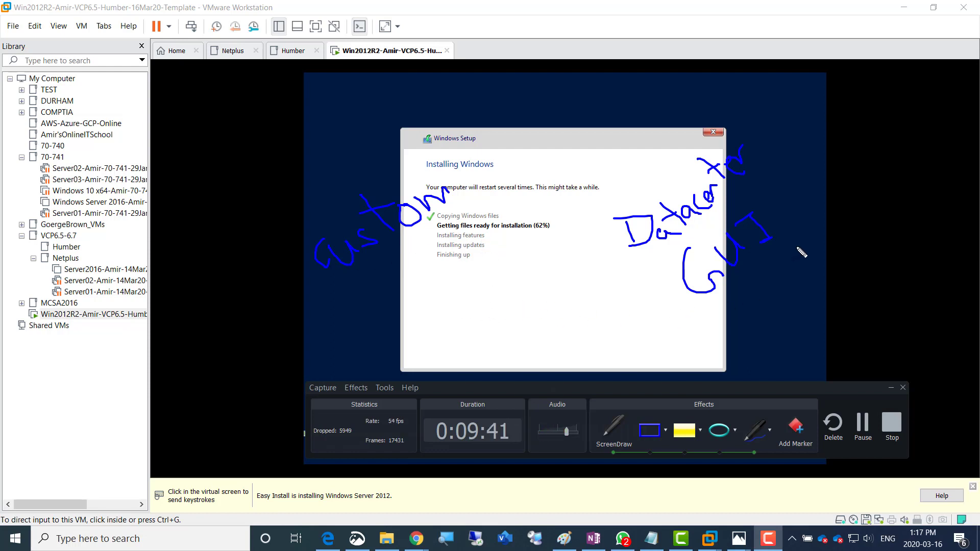
pyautogui.moveTo(772, 156); pyautogui.dragTo(635, 164)
pyautogui.moveTo(596, 197)
pyautogui.mouseDown()
pyautogui.moveTo(806, 278)
pyautogui.moveTo(740, 157)
pyautogui.mouseUp()
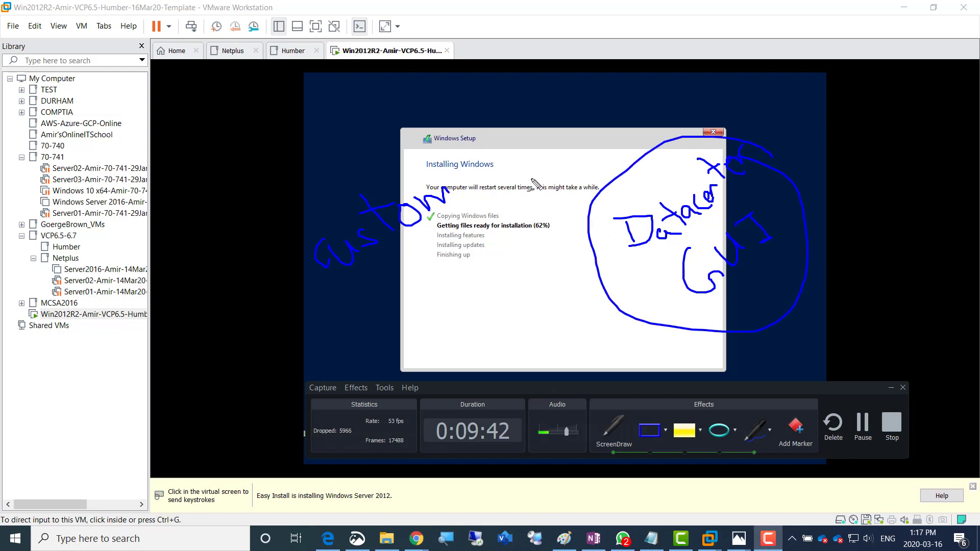
pyautogui.moveTo(421, 188)
pyautogui.mouseDown()
pyautogui.moveTo(400, 171)
pyautogui.moveTo(380, 296)
pyautogui.moveTo(449, 184)
pyautogui.mouseUp()
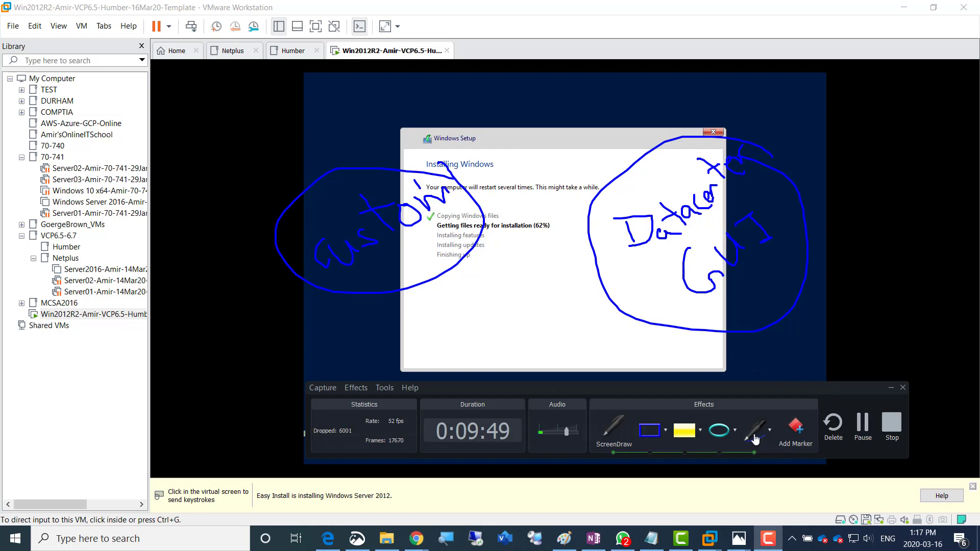
pyautogui.click(610, 431)
# Once Server Manager appears, click into the VM, then release the mouse with Ctrl+Alt
pyautogui.moveTo(869, 388); pyautogui.dragTo(723, 462)
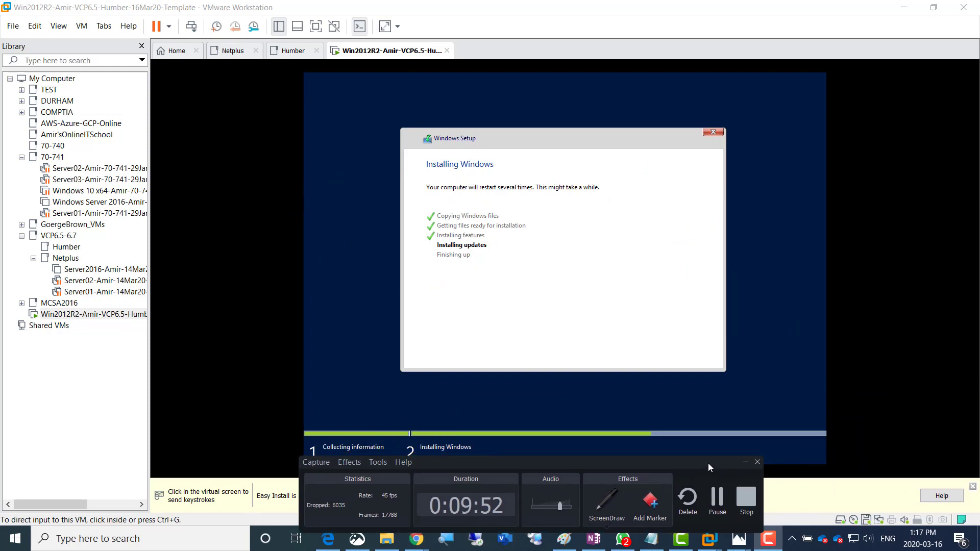
pyautogui.click(718, 497)
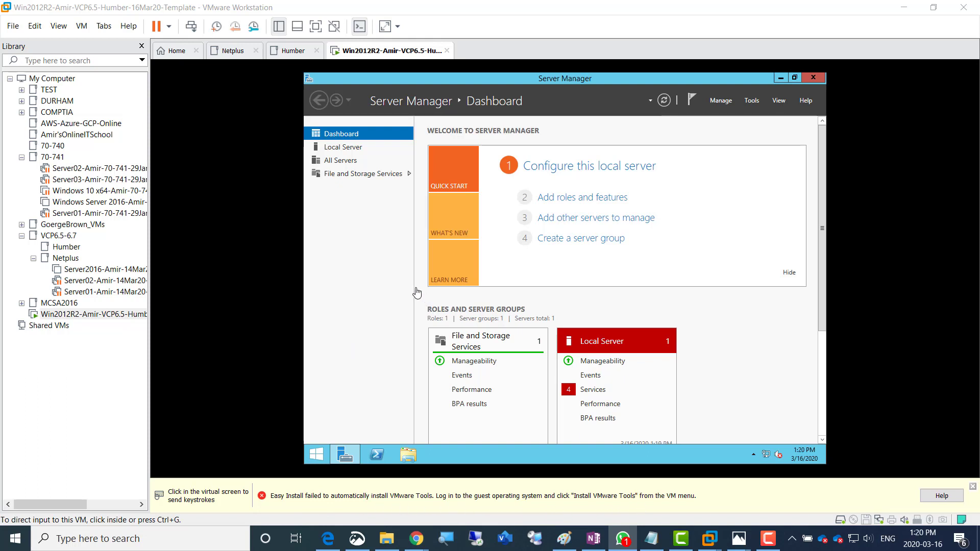
pyautogui.click(349, 267)
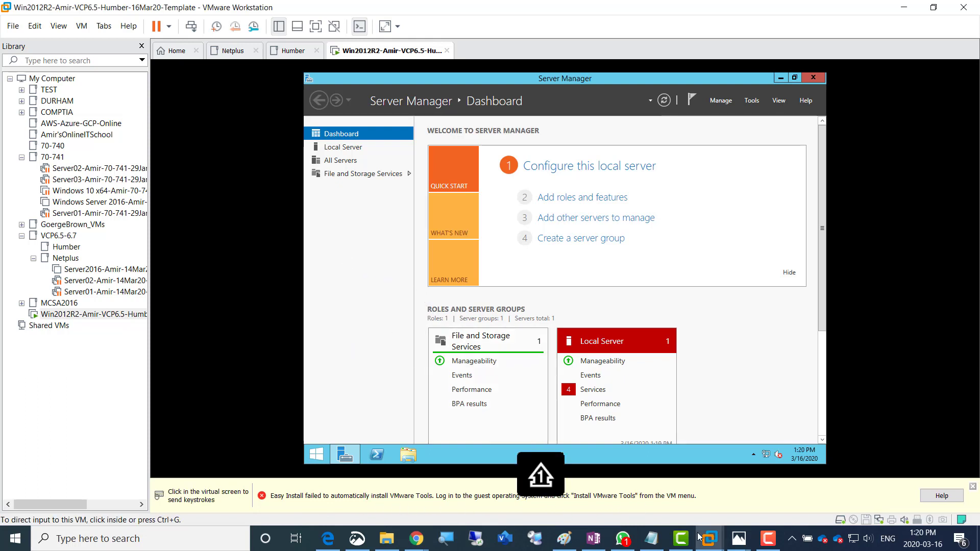
pyautogui.hotkey('ctrl', 'alt')
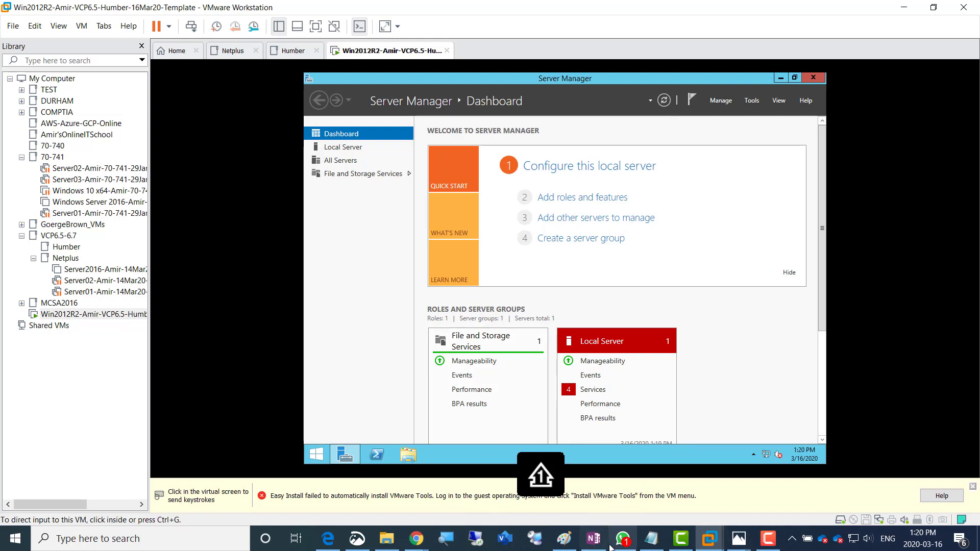
pyautogui.moveTo(592, 547)
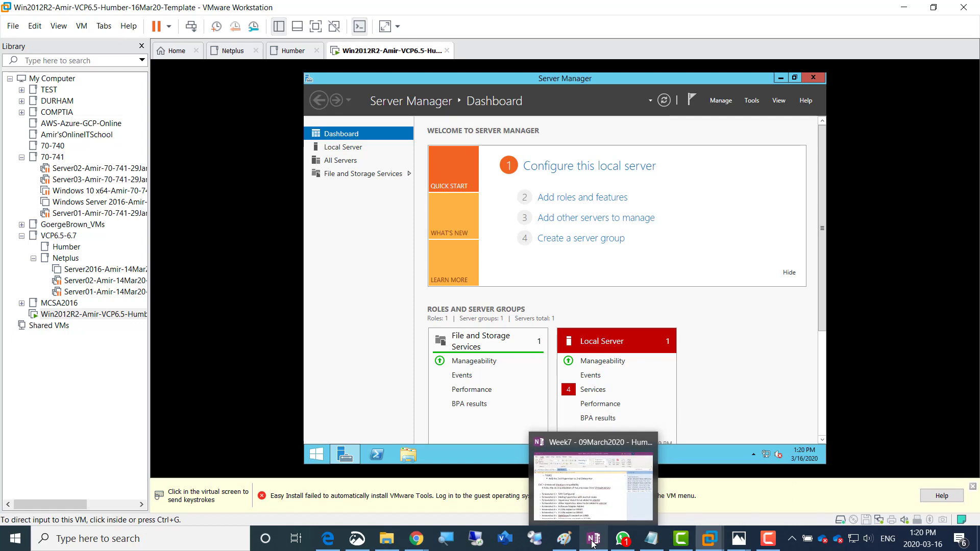
# Maximize OneNote and open the Week3 - 27Jan2020 class notes page
pyautogui.click(588, 482)
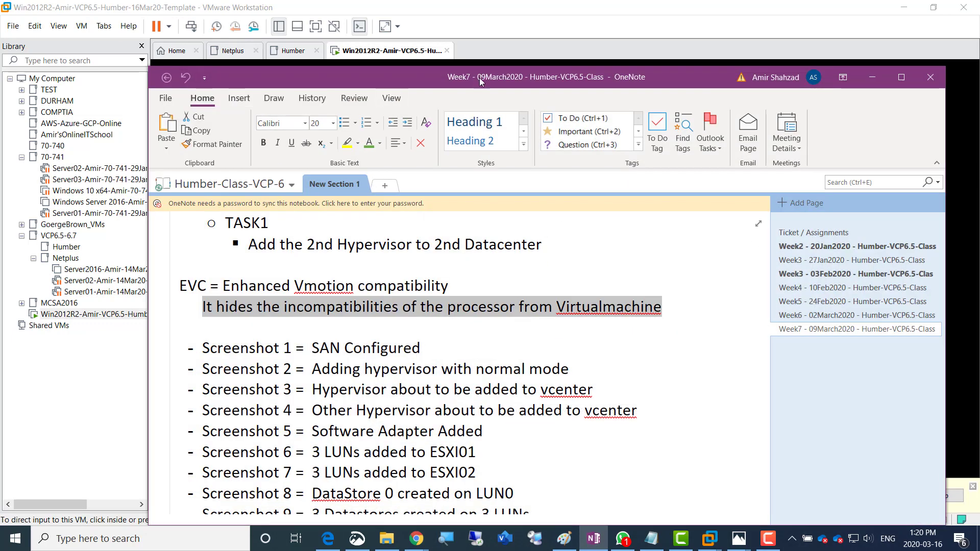
pyautogui.doubleClick(479, 78)
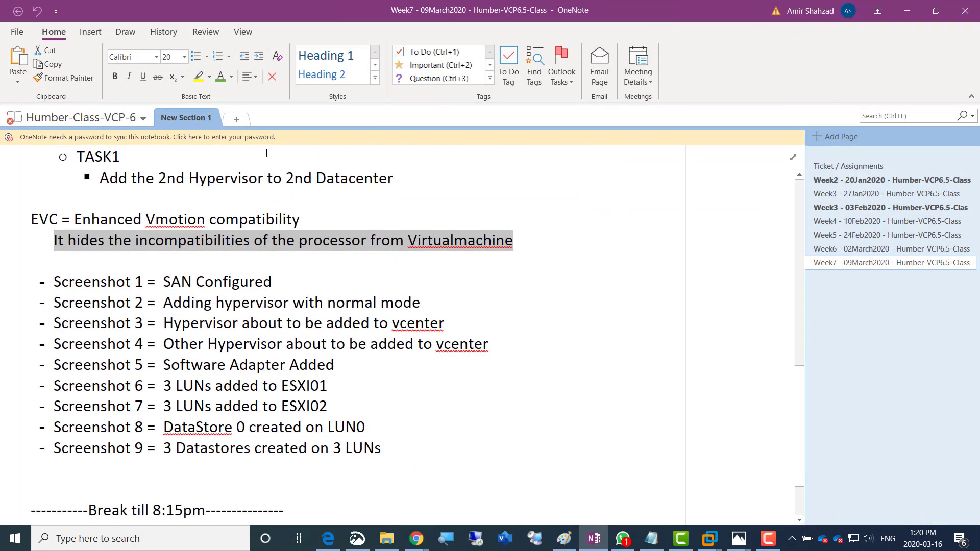
pyautogui.click(834, 180)
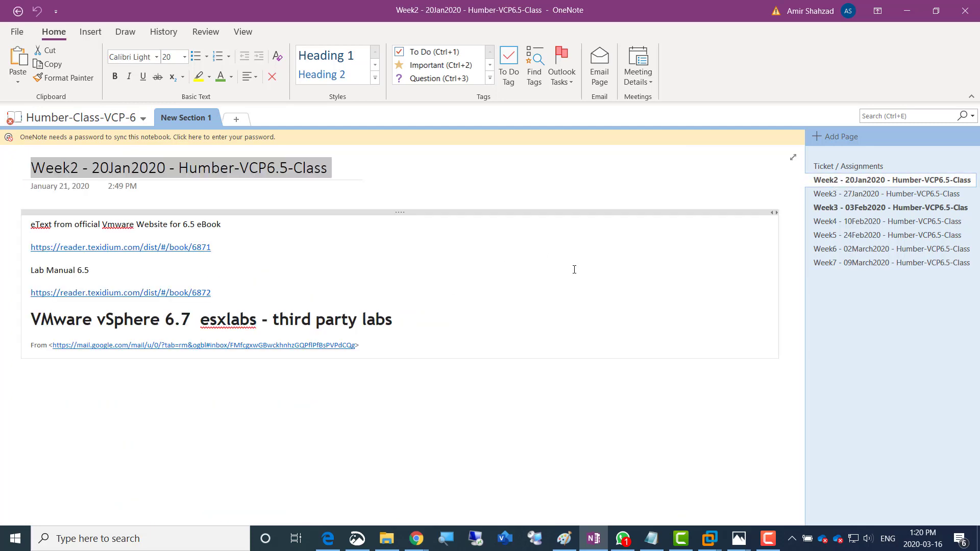
pyautogui.click(827, 196)
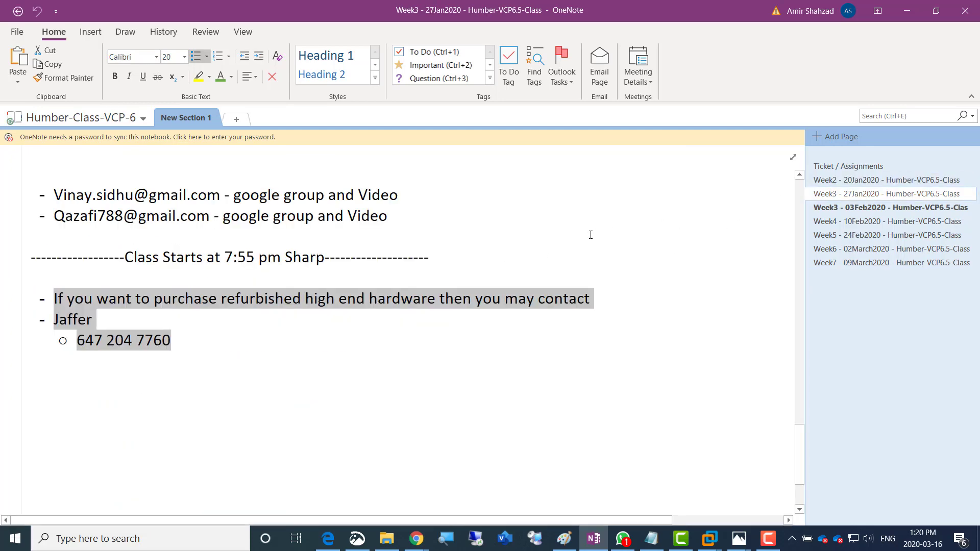
# Scroll from the top of Week3 down through the lab steps to the four-machine IP plan
pyautogui.scroll(15, 591, 235)
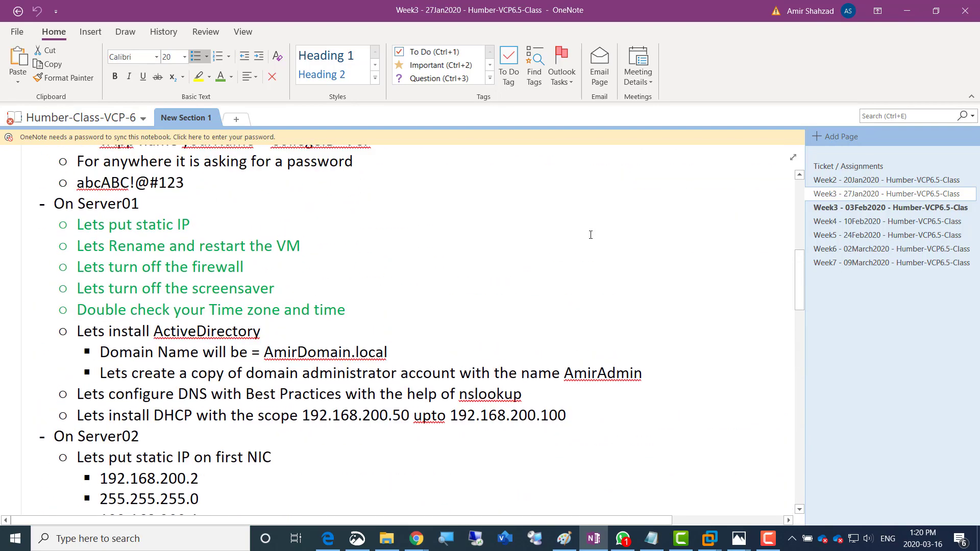
pyautogui.scroll(3, 591, 235)
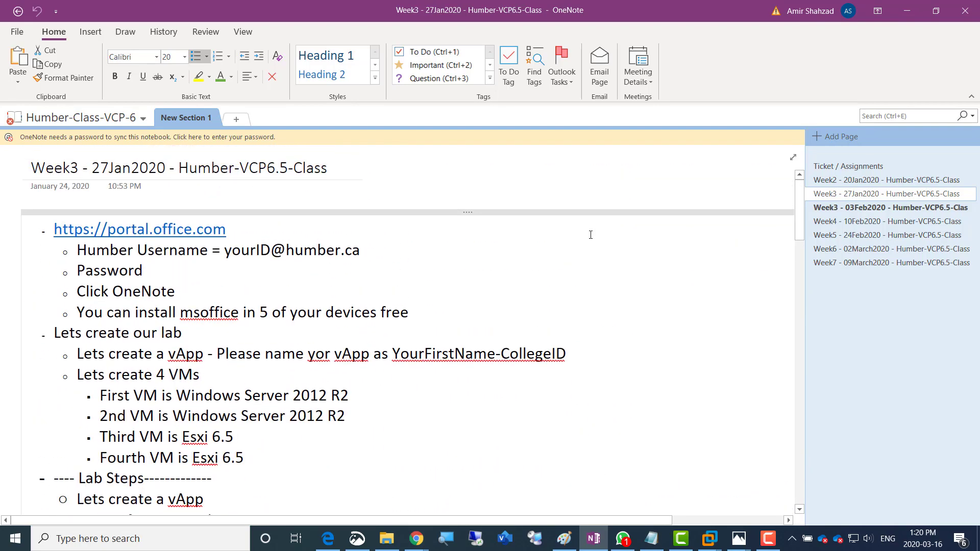
pyautogui.scroll(-1, 591, 235)
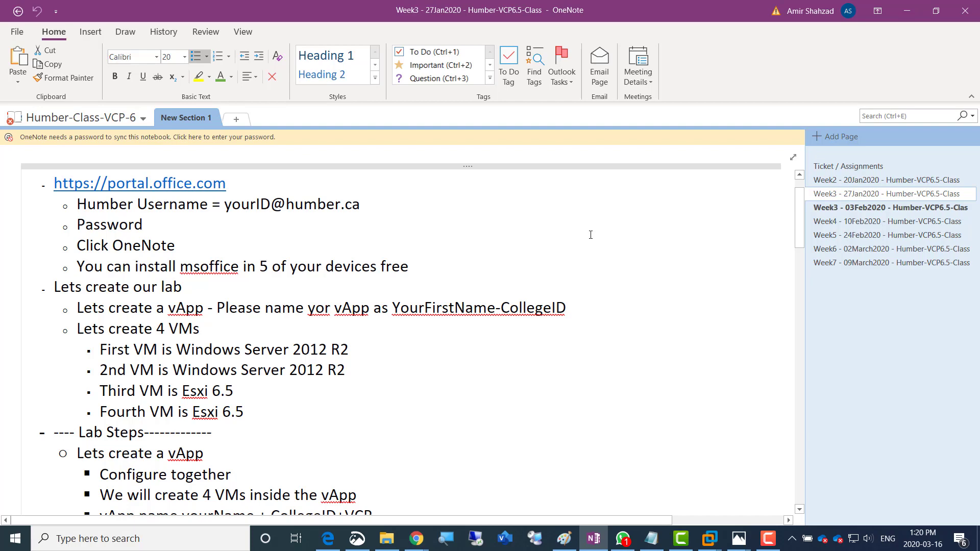
pyautogui.scroll(2, 591, 235)
pyautogui.scroll(-5, 591, 235)
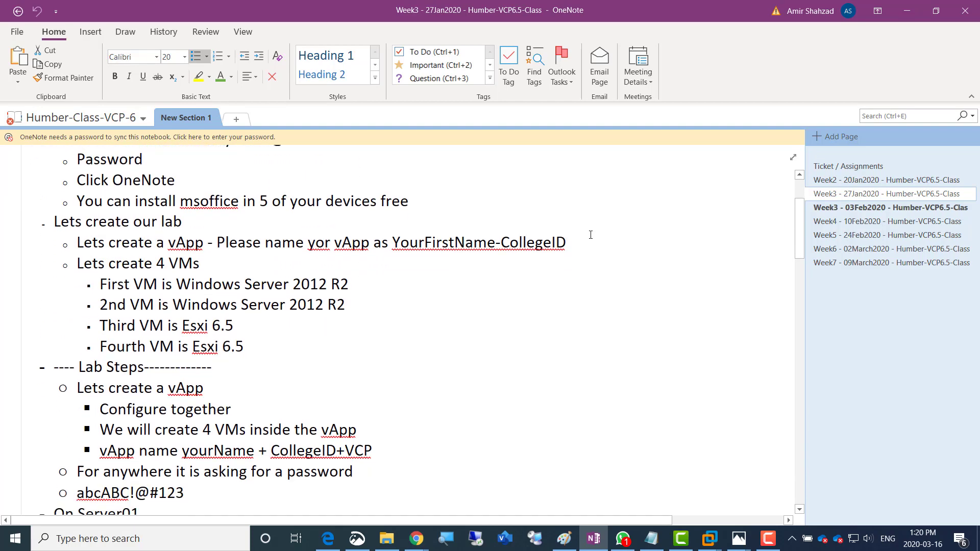
pyautogui.scroll(-4, 591, 235)
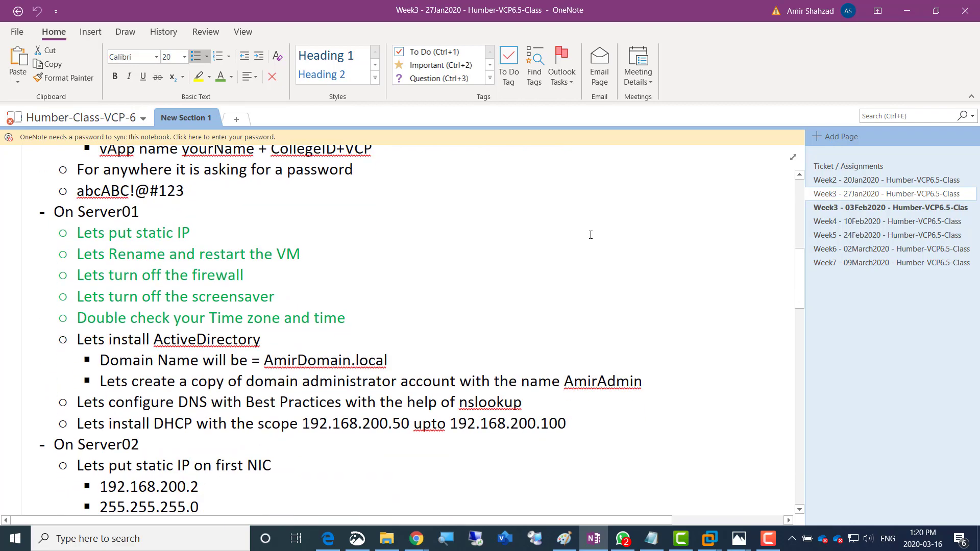
pyautogui.scroll(-2, 591, 235)
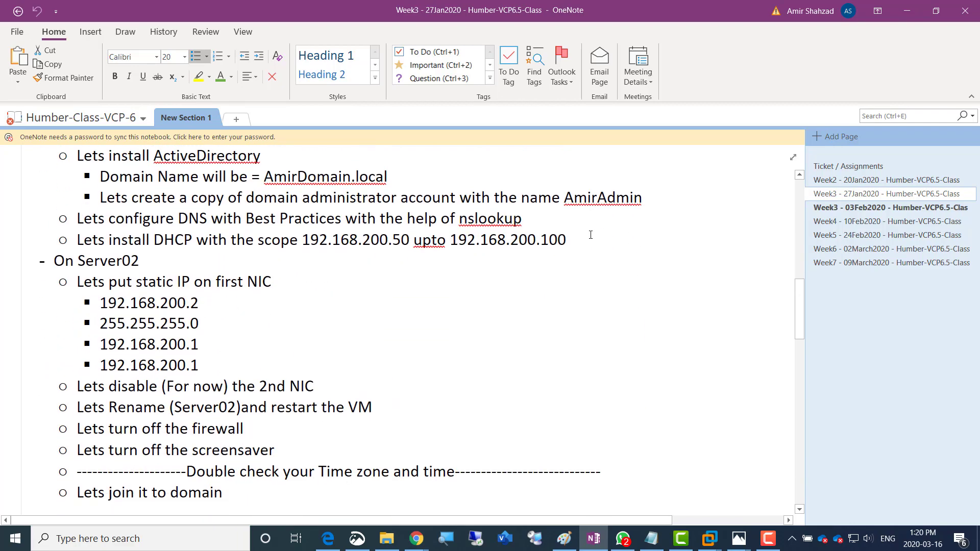
pyautogui.scroll(-13, 590, 234)
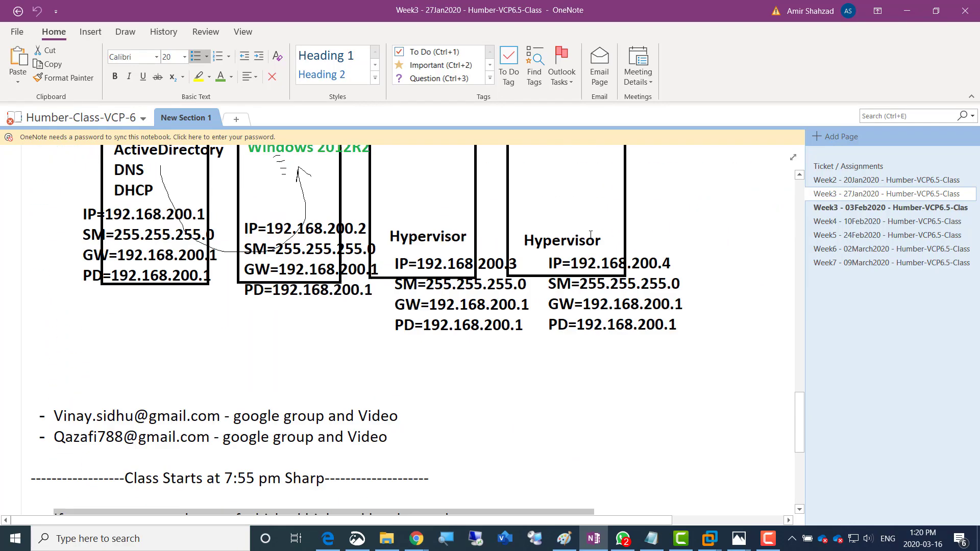
pyautogui.scroll(-2, 591, 235)
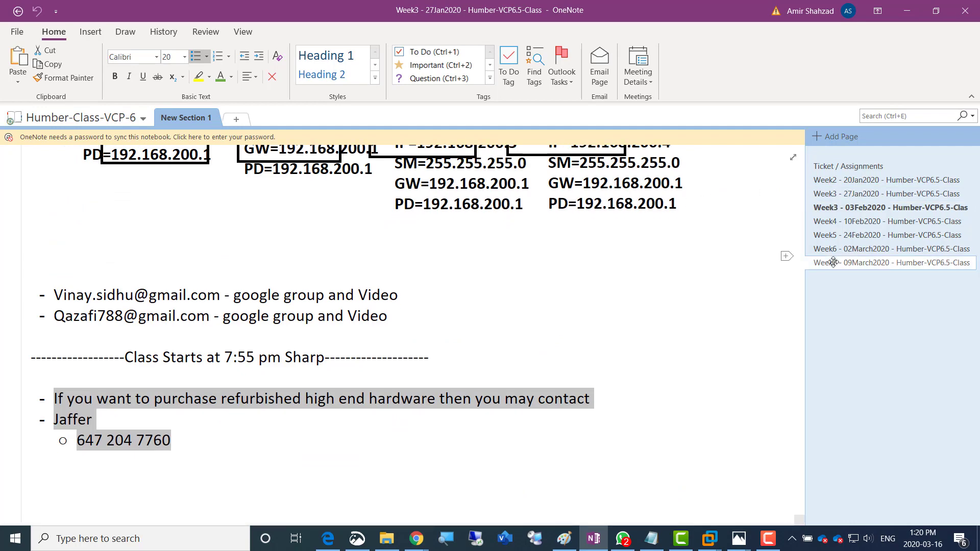
pyautogui.click(833, 263)
# Create a new page titled 'Video on how to install Vms in your Laptop'
pyautogui.click(837, 137)
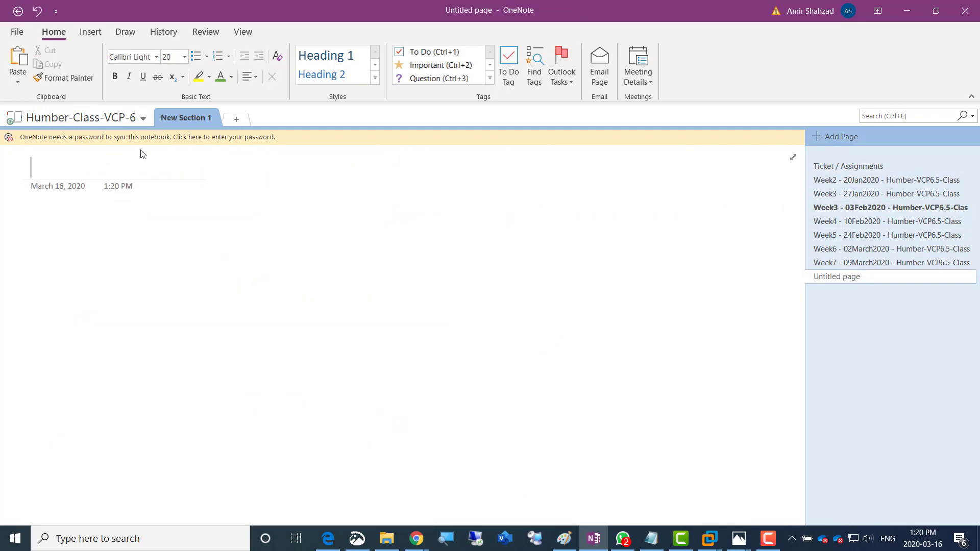
pyautogui.write('Video')
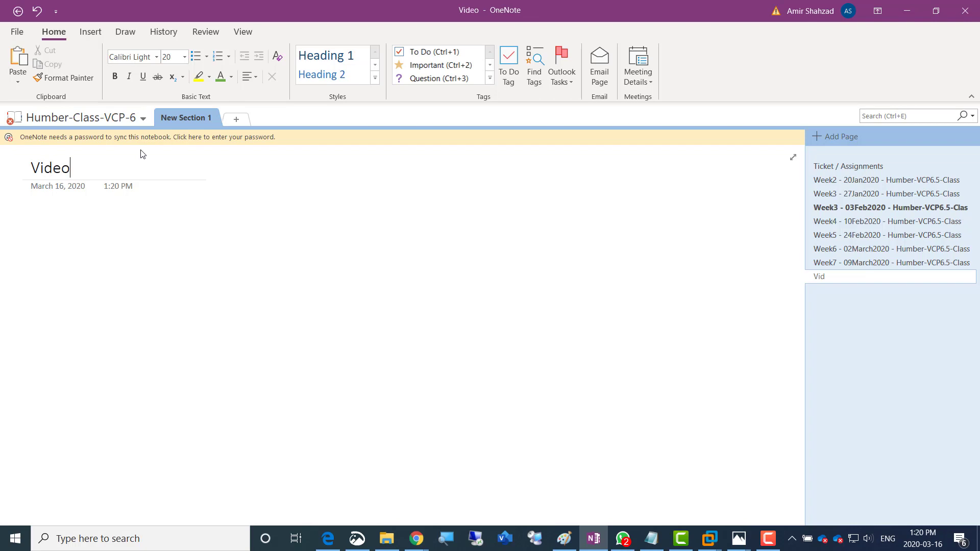
pyautogui.write(' on how ')
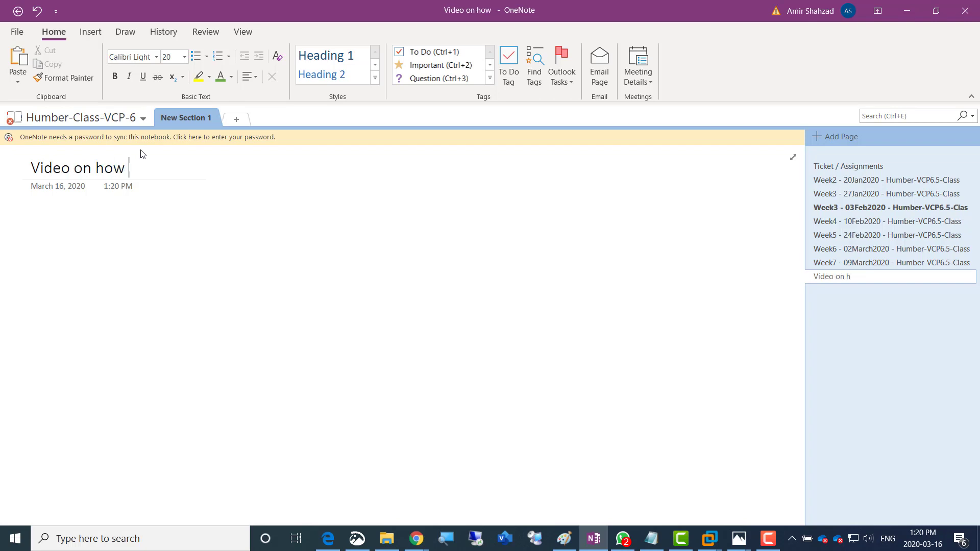
pyautogui.write('to install')
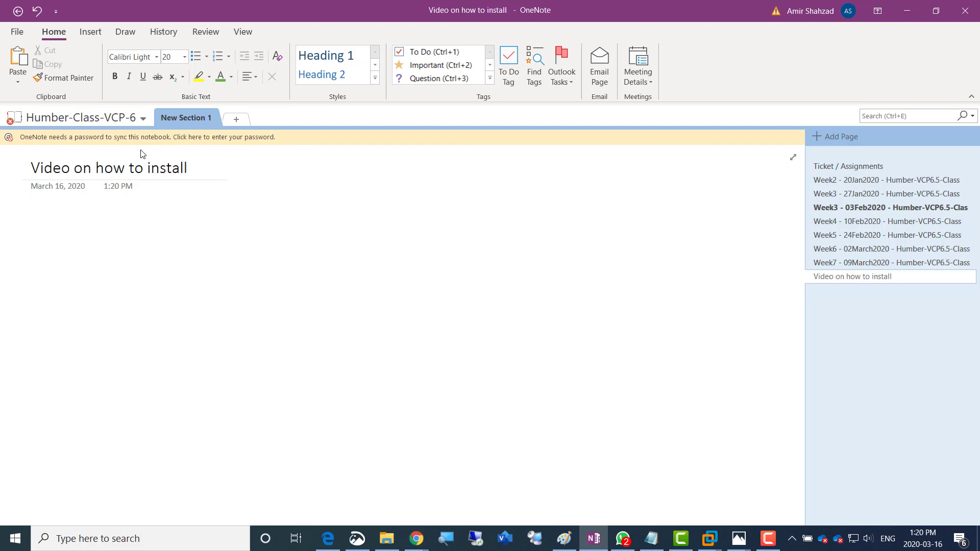
pyautogui.write(' Vms in your L')
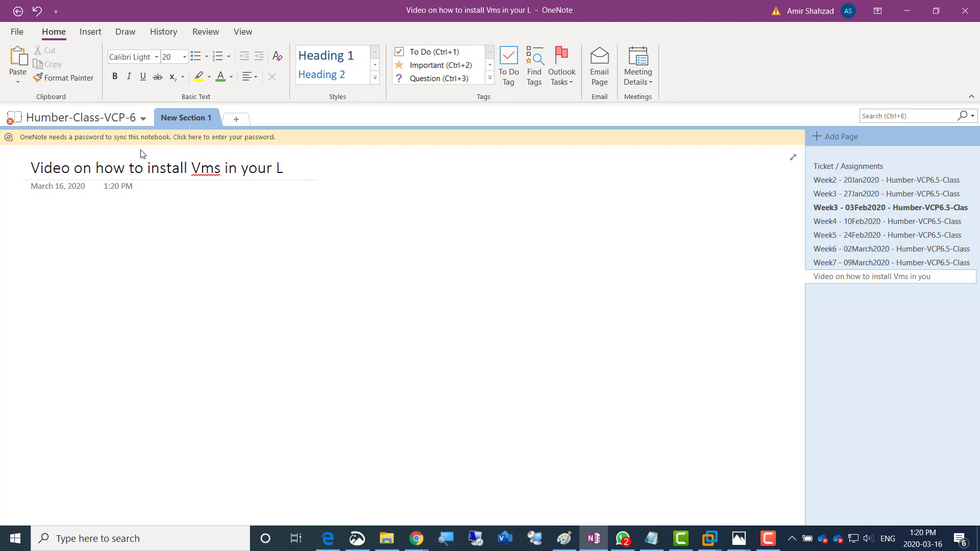
pyautogui.write('aptop')
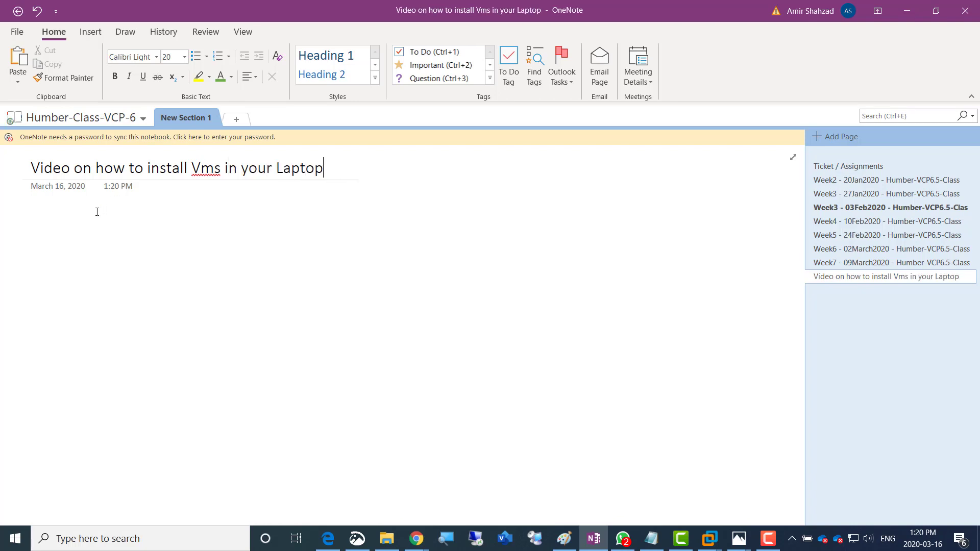
pyautogui.press('Return')
# Add bullets '- First Vm is a Template VM' and 'It is used for creating CLONES', then select them
pyautogui.write('- ')
pyautogui.write('First Vm is')
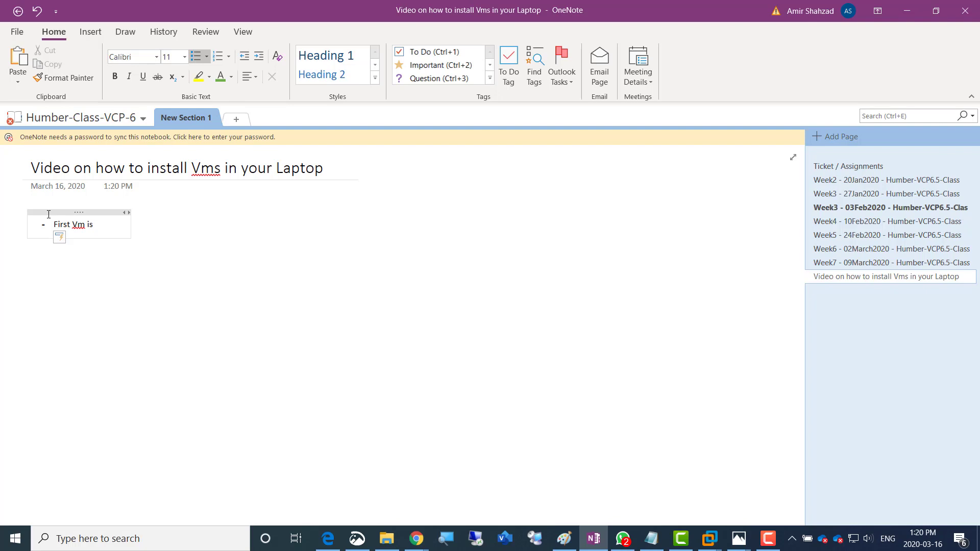
pyautogui.write(' a Template ')
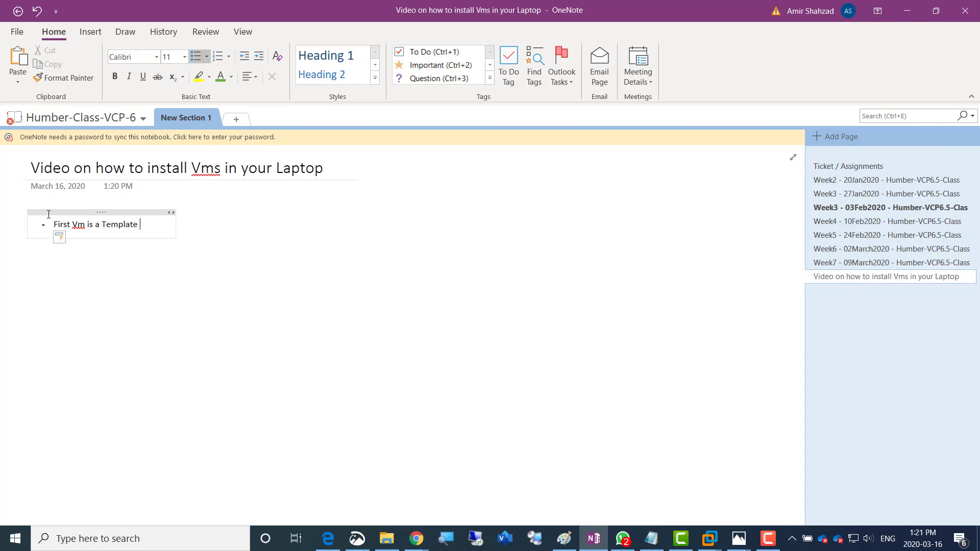
pyautogui.write('VM')
pyautogui.press('Return')
pyautogui.write('It is us')
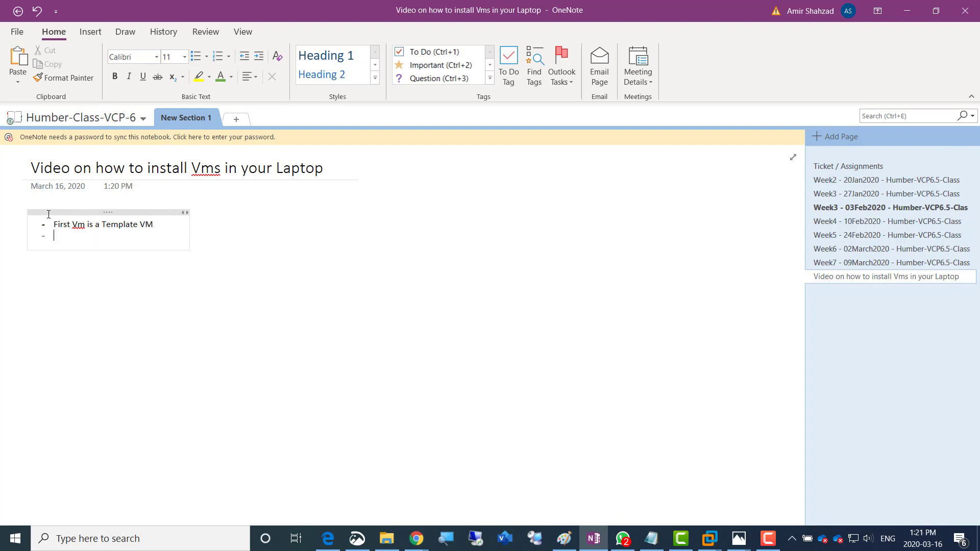
pyautogui.write('ed for creati')
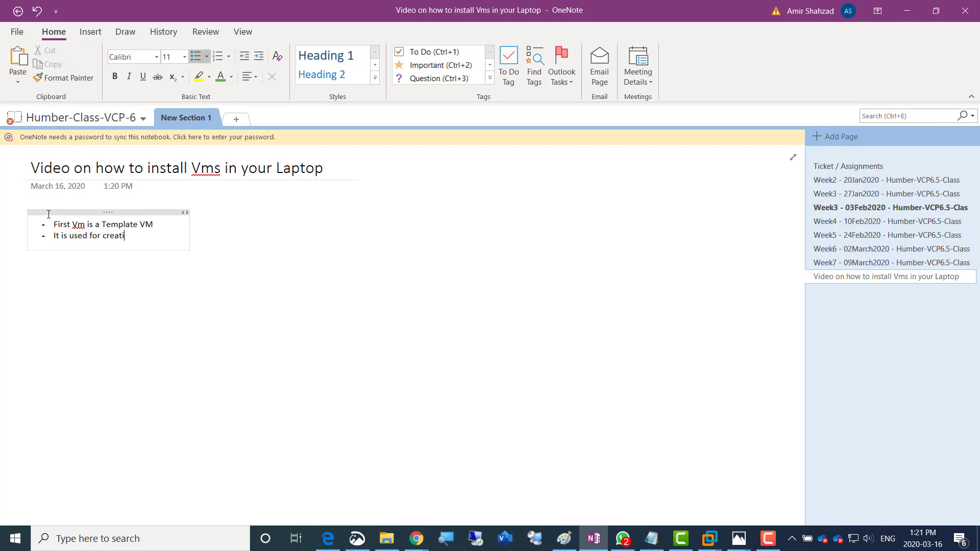
pyautogui.write('ng CLONES')
pyautogui.hotkey('ctrl', 'a')
pyautogui.hotkey('ctrl', 'a')
pyautogui.hotkey('ctrl', 'a')
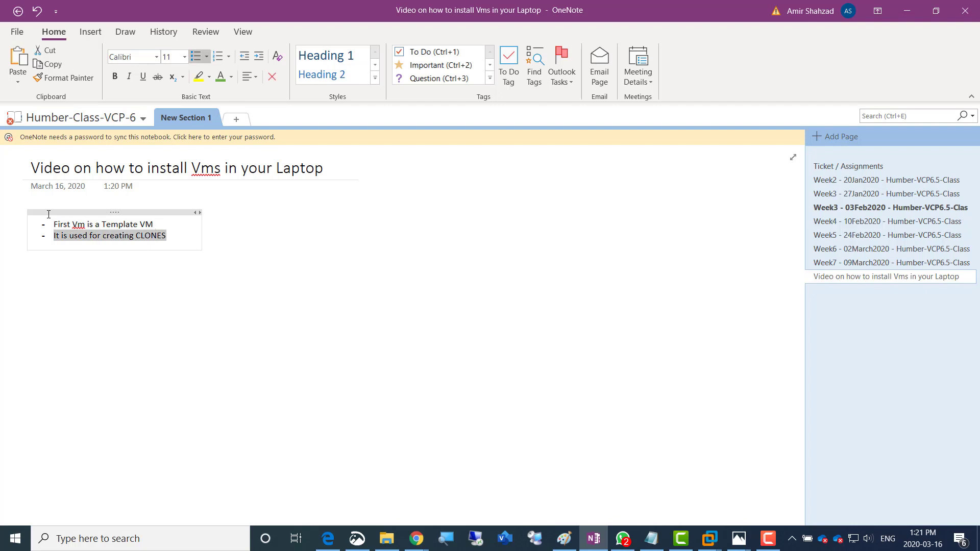
pyautogui.hotkey('ctrl', 'a')
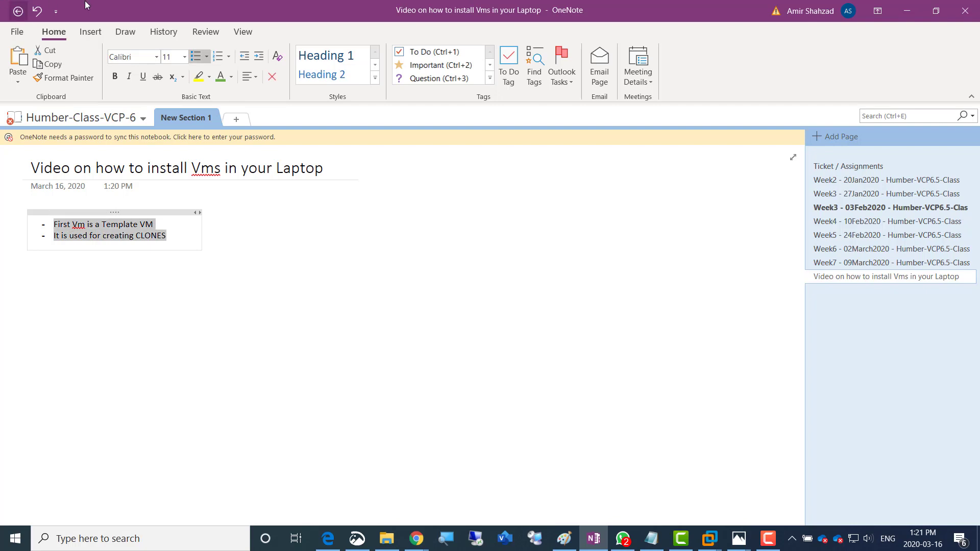
# Enlarge both bullet lines to 22 pt and widen the note container across the page
pyautogui.click(184, 57)
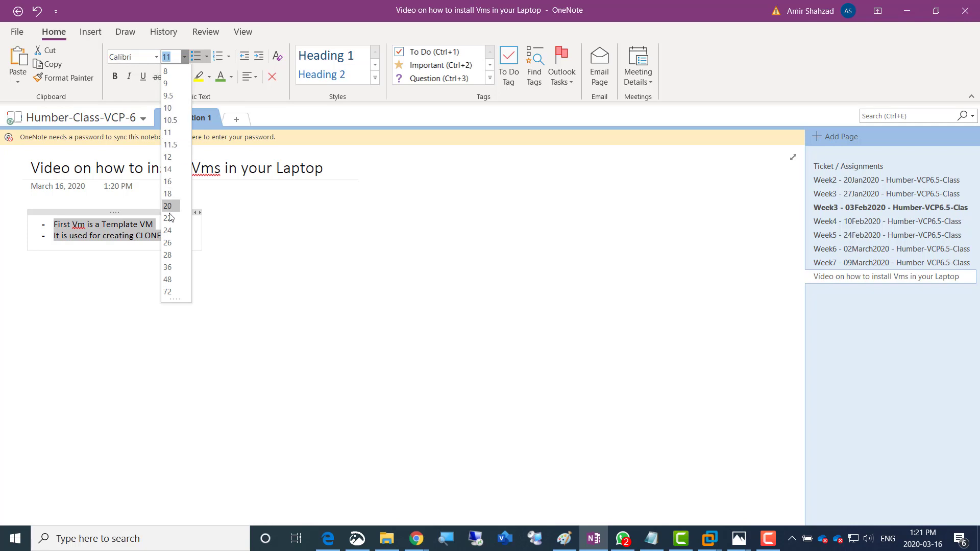
pyautogui.click(170, 215)
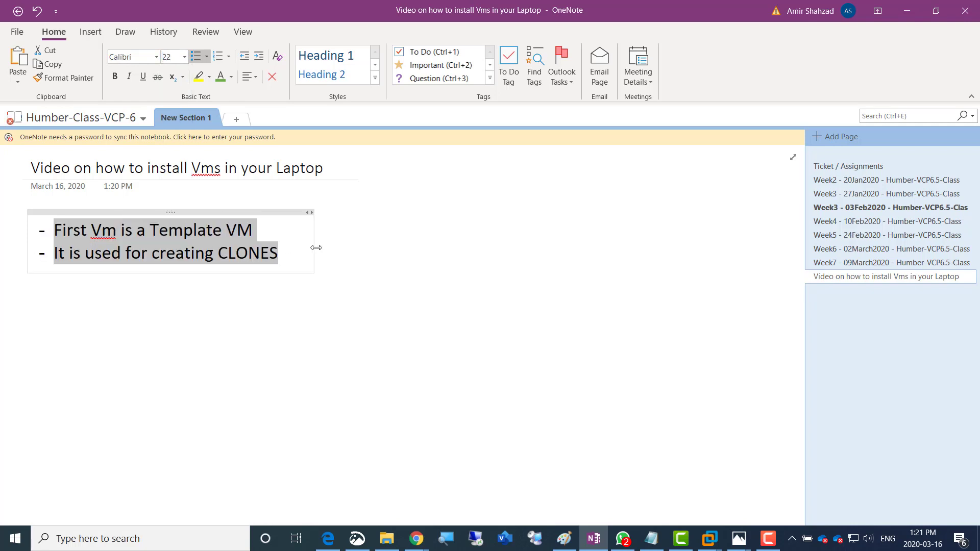
pyautogui.moveTo(322, 248); pyautogui.dragTo(771, 252)
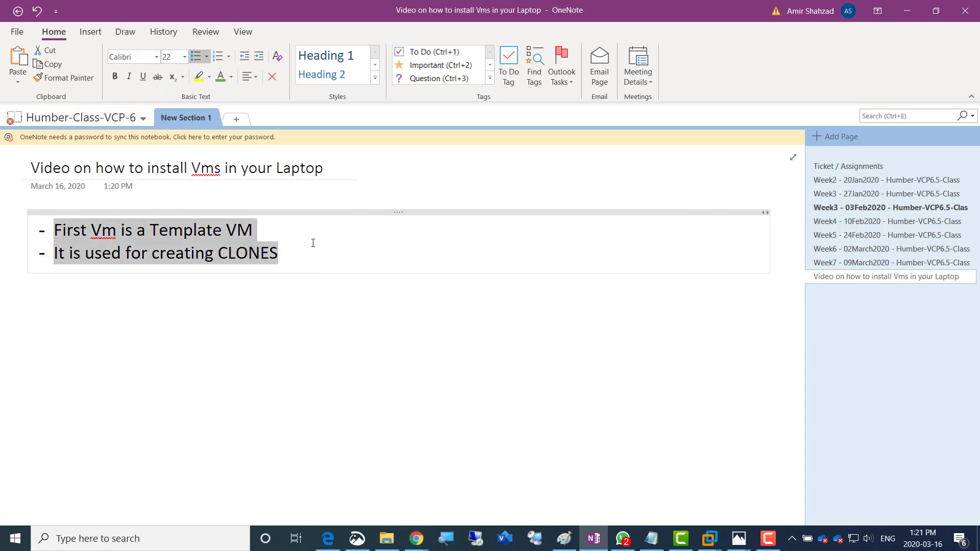
# Add a bullet on configuring 6 changes in Windows 2012 R2, then running SYSPREP to create clones
pyautogui.click(300, 258)
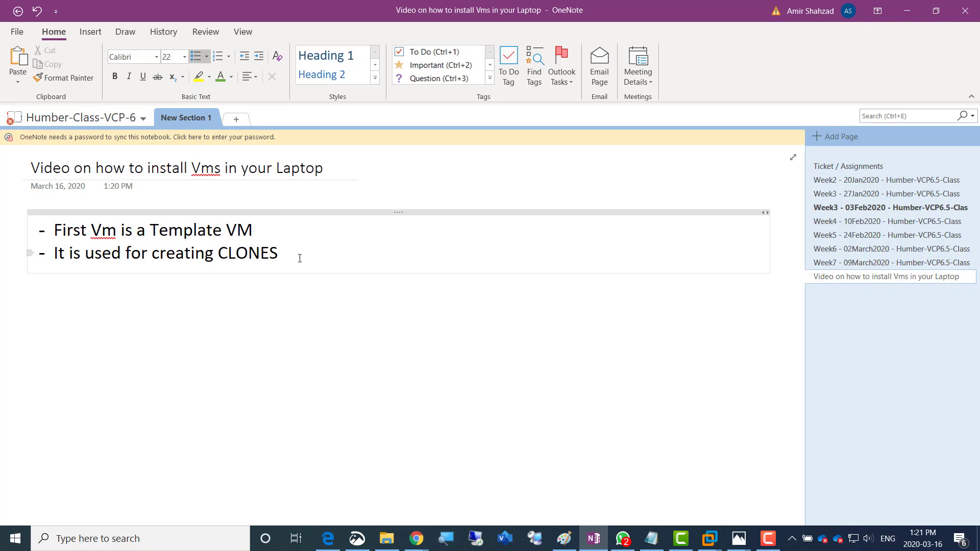
pyautogui.press('Return')
pyautogui.write('On')
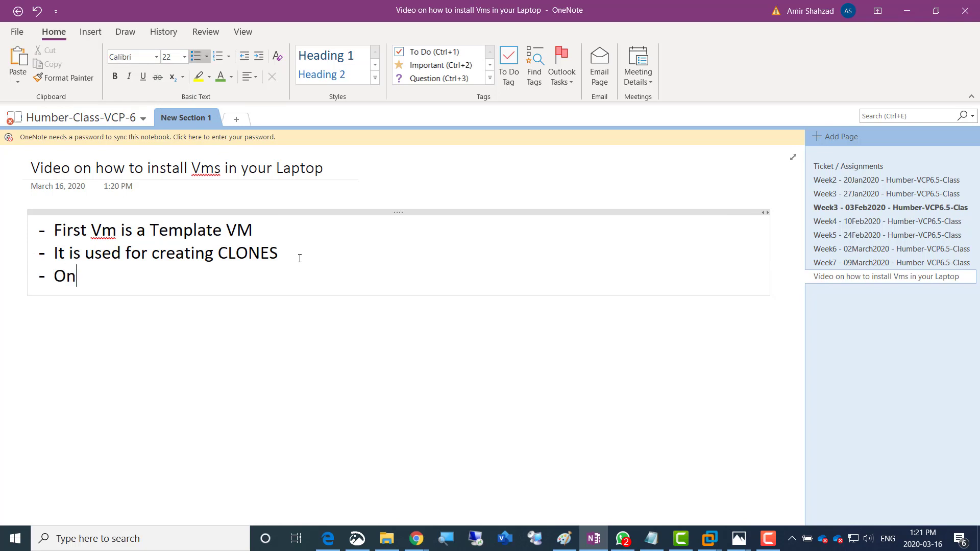
pyautogui.write('ce your windows 2012 is')
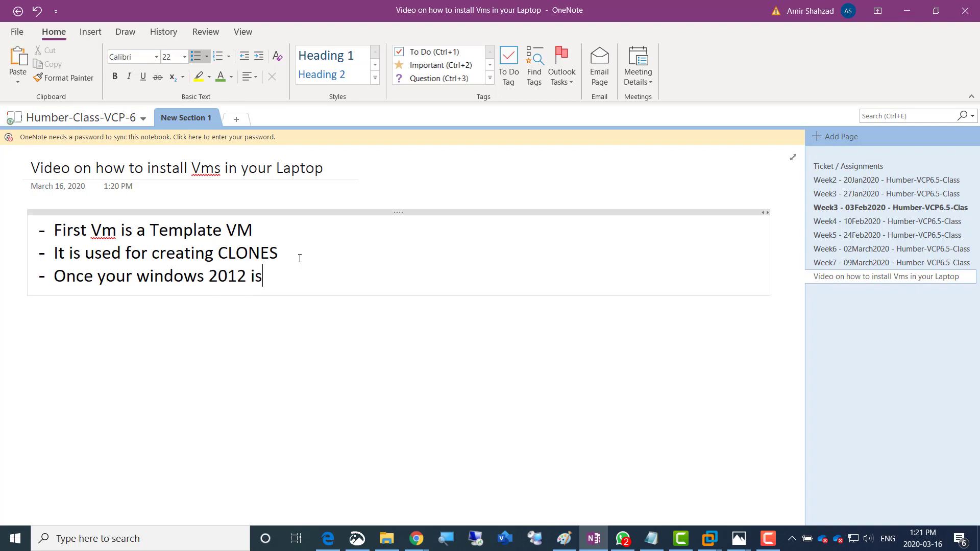
pyautogui.press('BackSpace')
pyautogui.press('BackSpace')
pyautogui.press('BackSpace')
pyautogui.write('R2 is installed then we need to ')
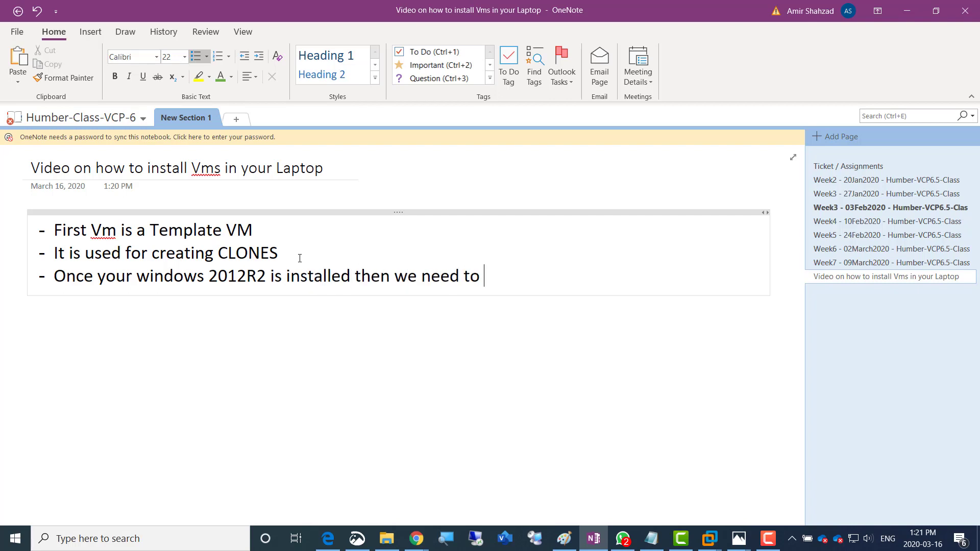
pyautogui.write('configure 8')
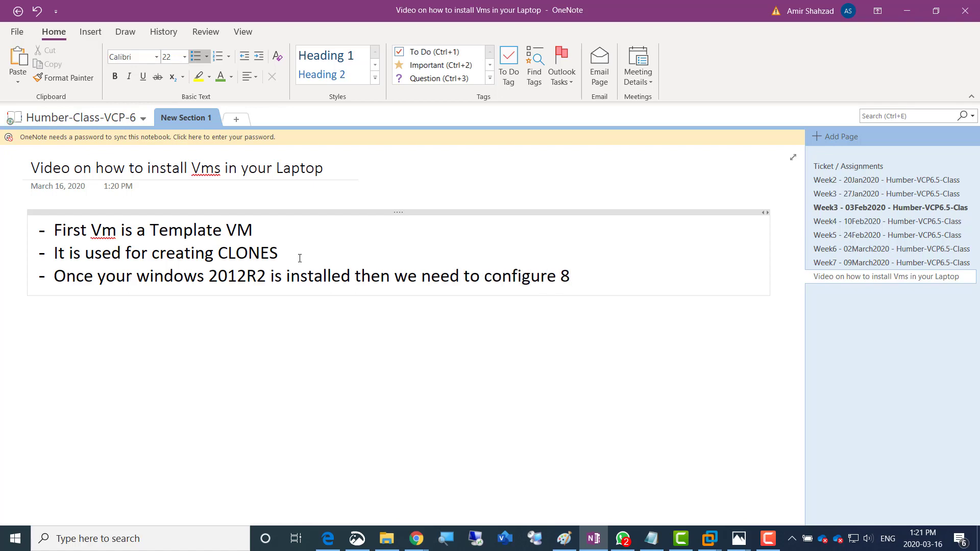
pyautogui.press('BackSpace')
pyautogui.write('6 changes in it and then')
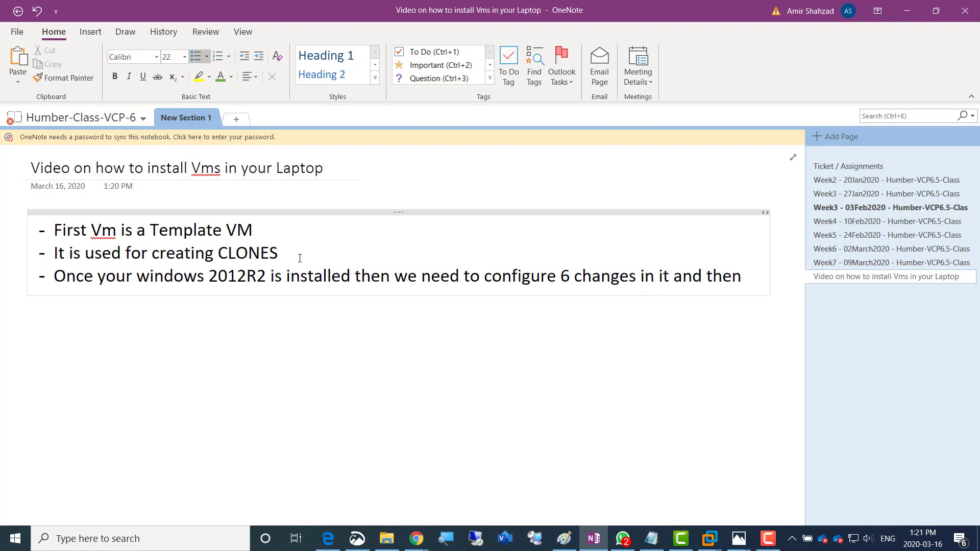
pyautogui.write(' install')
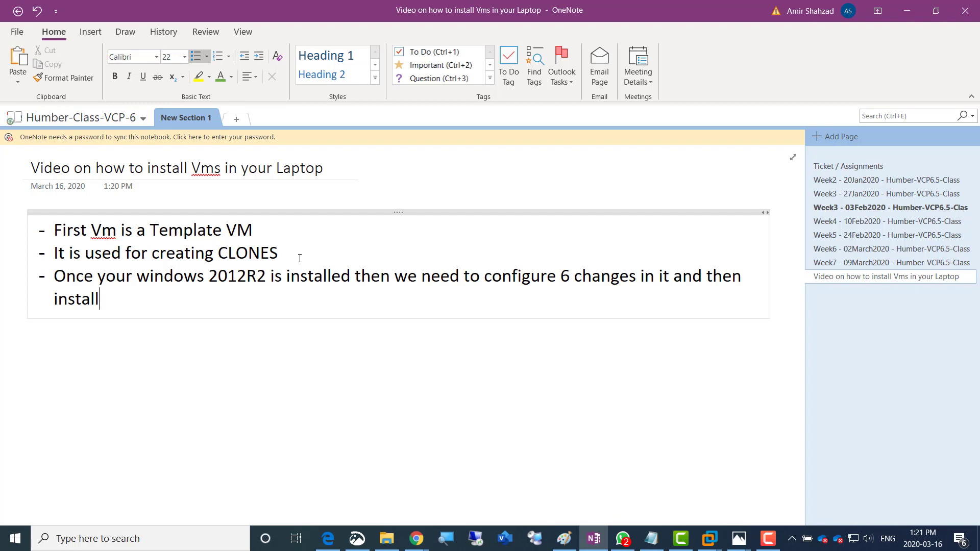
pyautogui.press('BackSpace')
pyautogui.press('BackSpace')
pyautogui.press('BackSpace')
pyautogui.press('BackSpace')
pyautogui.press('BackSpace')
pyautogui.press('BackSpace')
pyautogui.press('BackSpace')
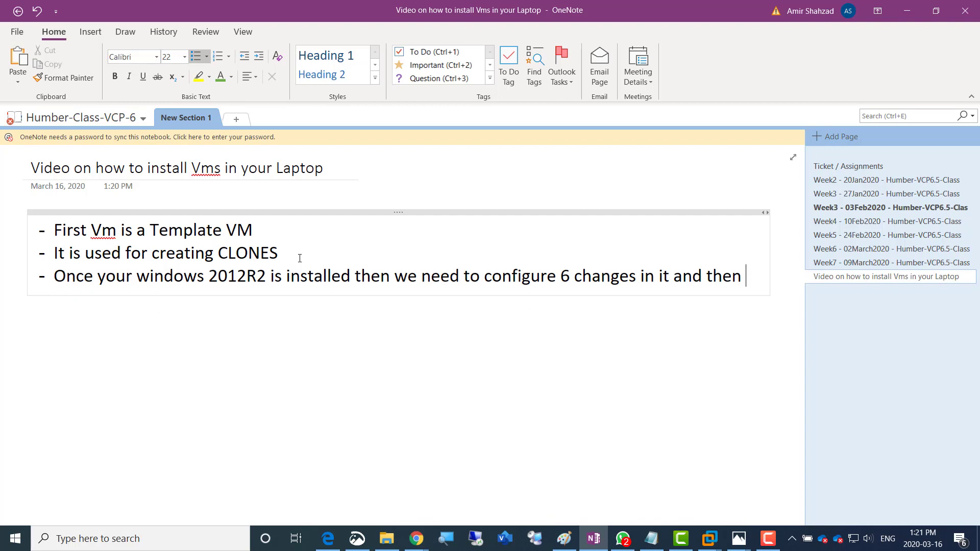
pyautogui.write('run SYSPREP')
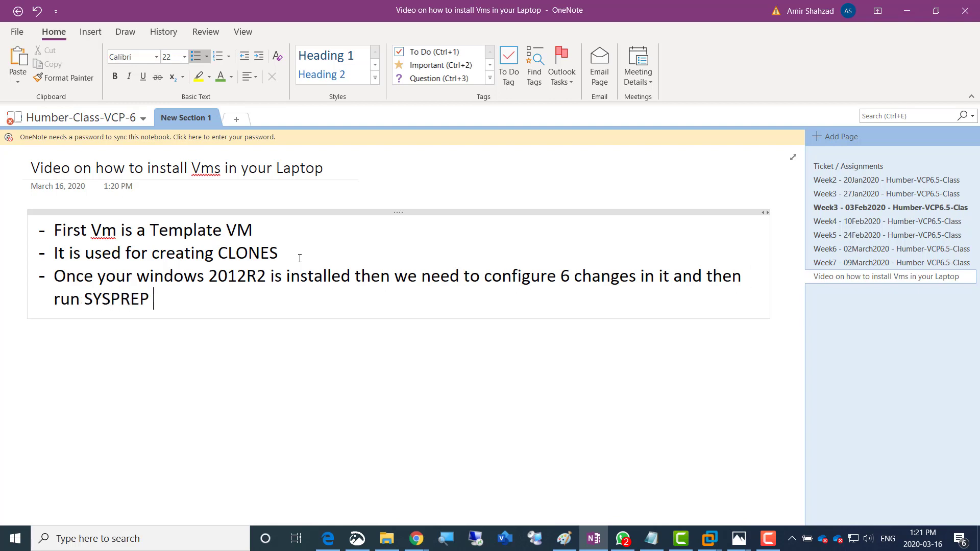
pyautogui.write(' on it to permanently ')
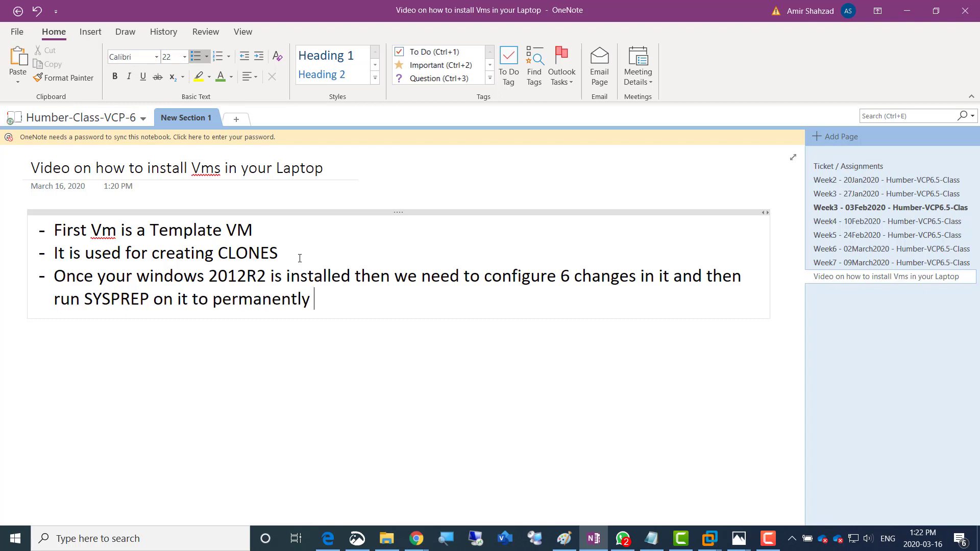
pyautogui.write('shut it down')
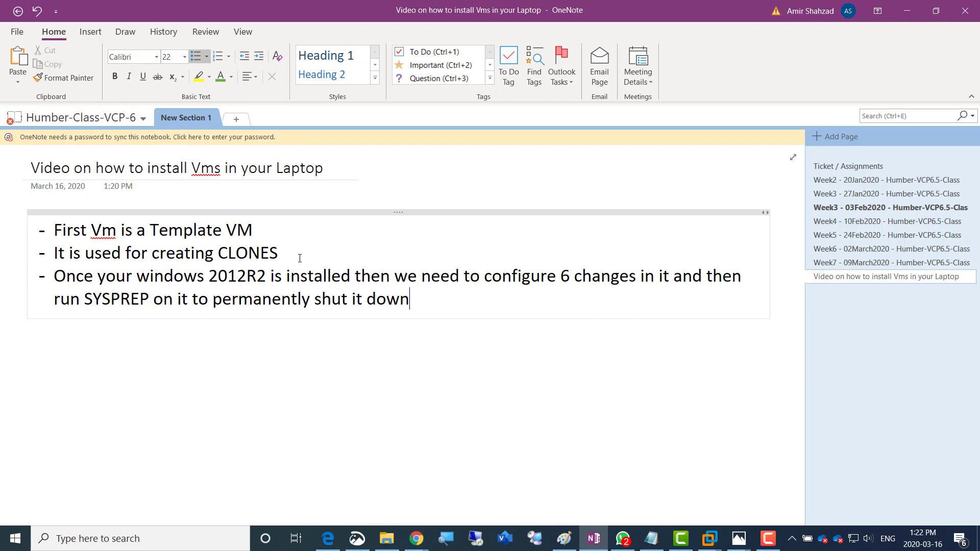
pyautogui.write(' so we coul')
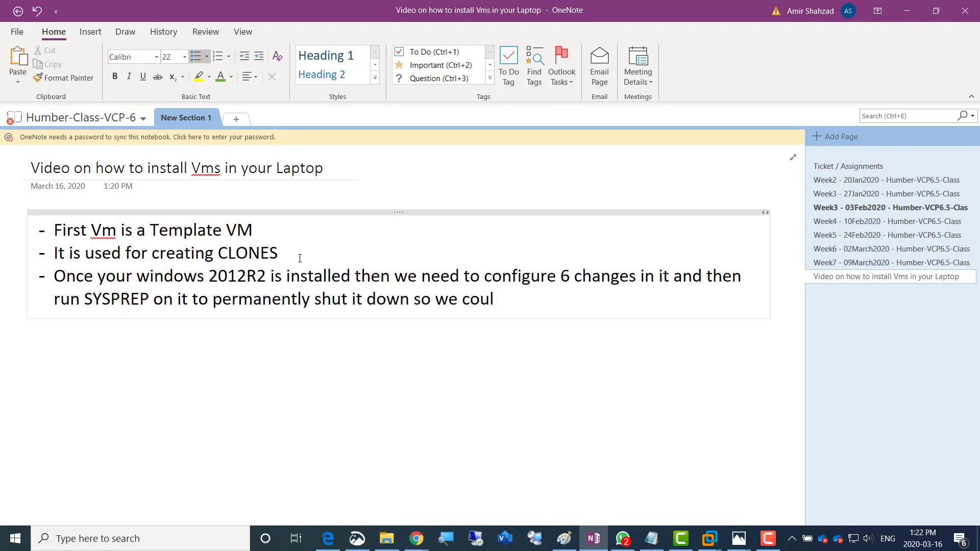
pyautogui.write('d create clones on it')
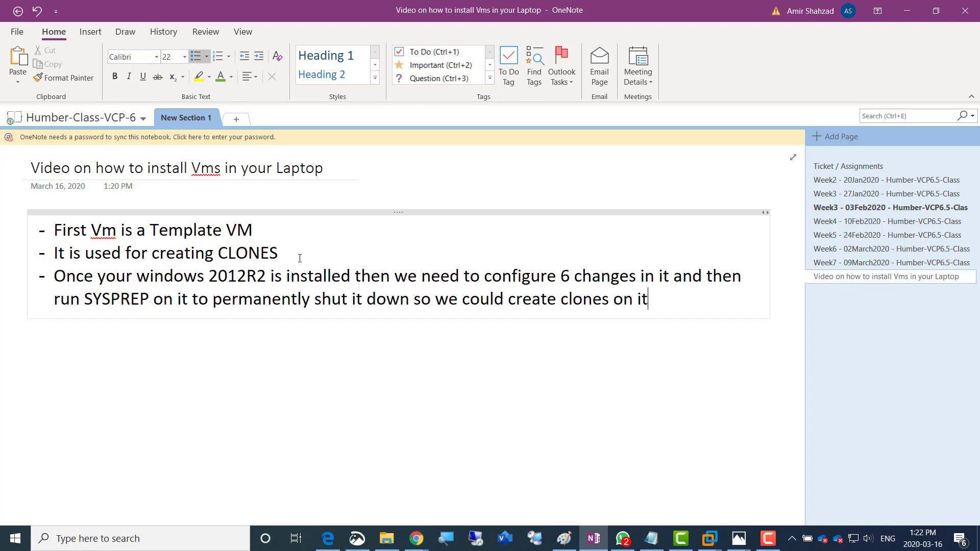
pyautogui.press('Return')
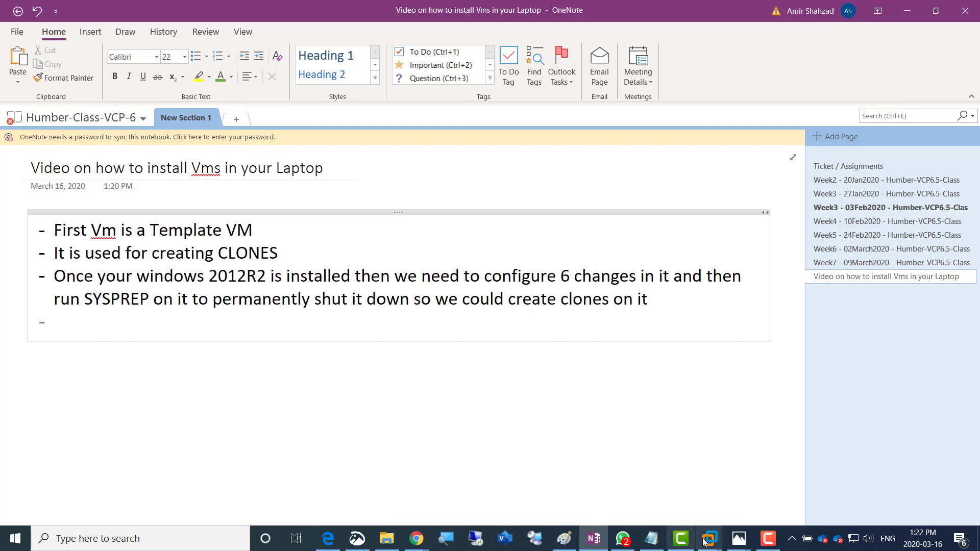
pyautogui.moveTo(705, 542)
pyautogui.click(860, 482)
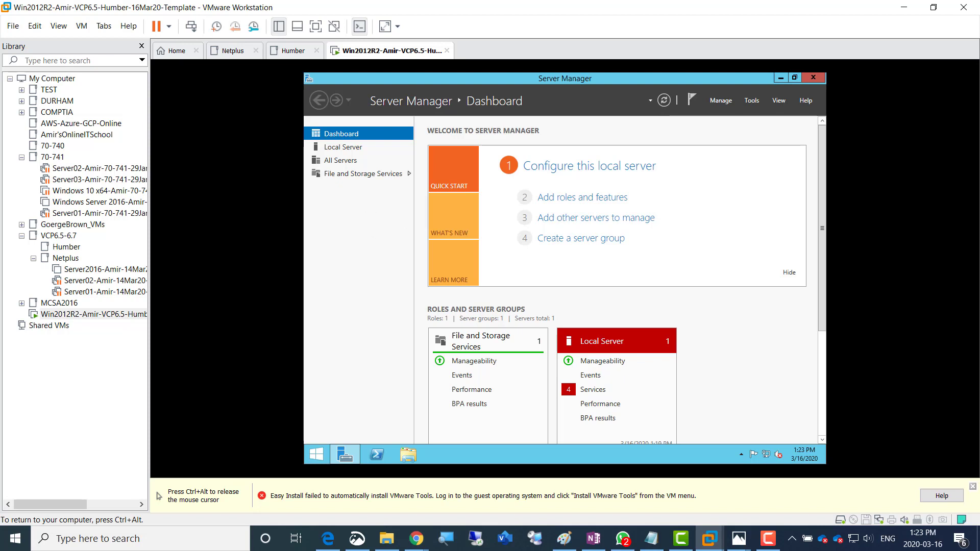
# Release keyboard and mouse from the VM with Ctrl+Alt and return to the 'Video on how to install Vms' page
pyautogui.hotkey('ctrl', 'alt')
pyautogui.click(450, 161)
pyautogui.hotkey('ctrl', 'alt')
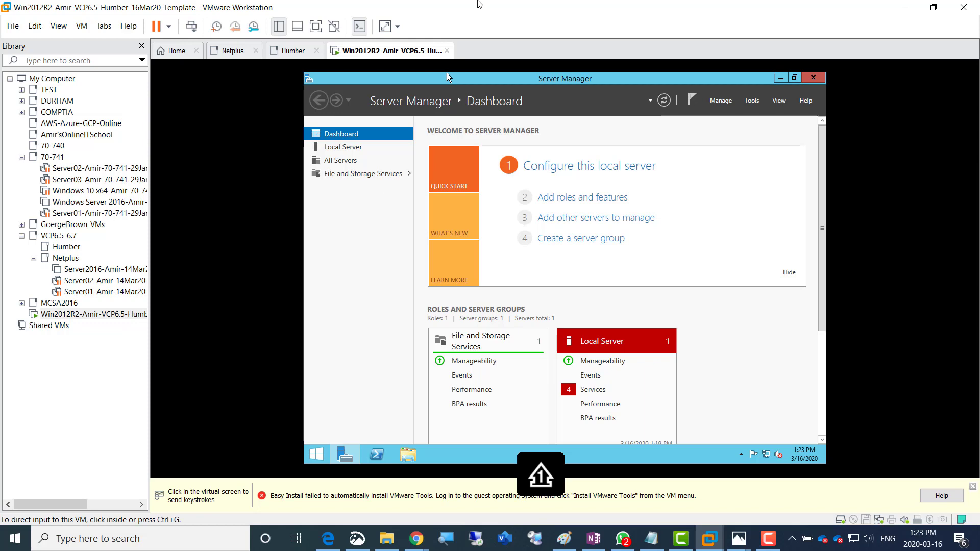
pyautogui.hotkey('alt', 'Tab')
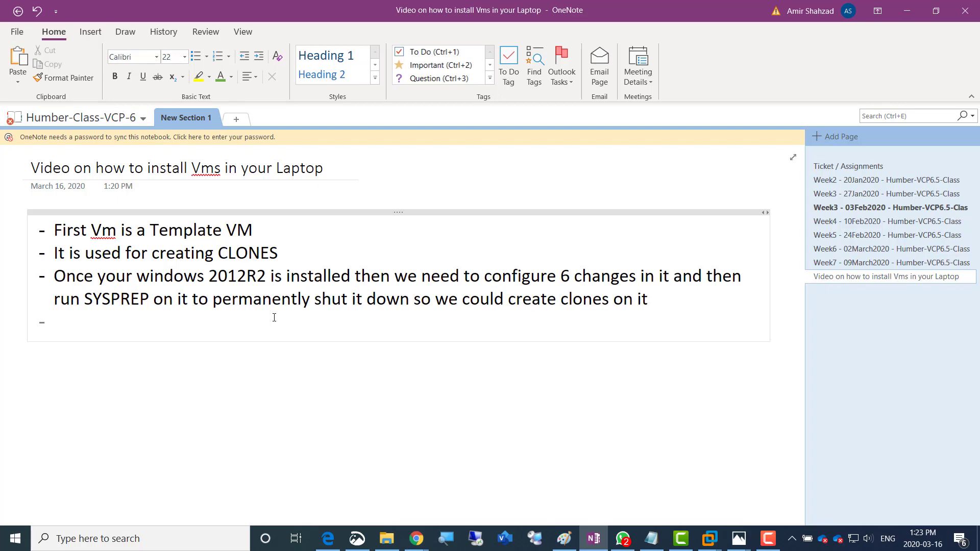
# Add the line '--What are the 6 changes we need to do-----' with sub-bullet 'Install Vmware tools'
pyautogui.write('--What are the')
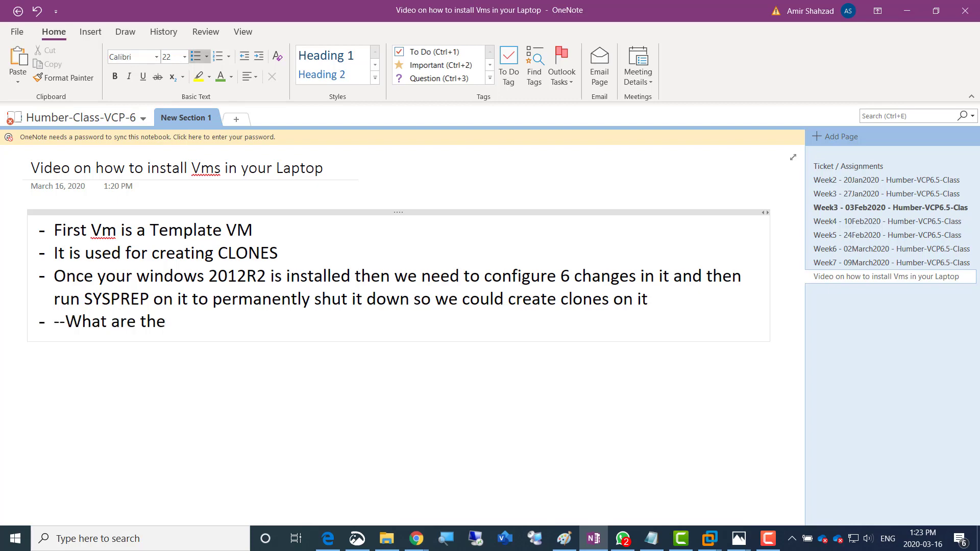
pyautogui.write(' 6 changes ')
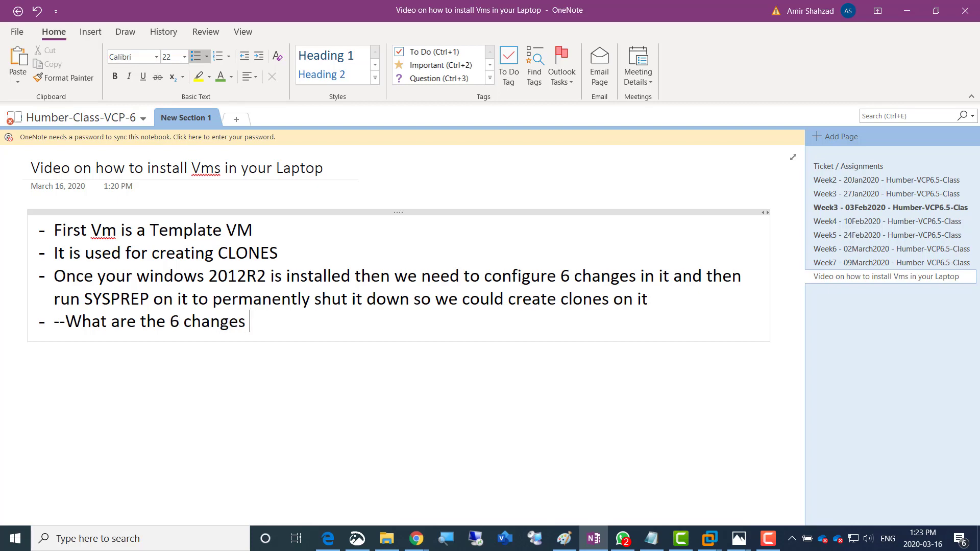
pyautogui.write('we need to do')
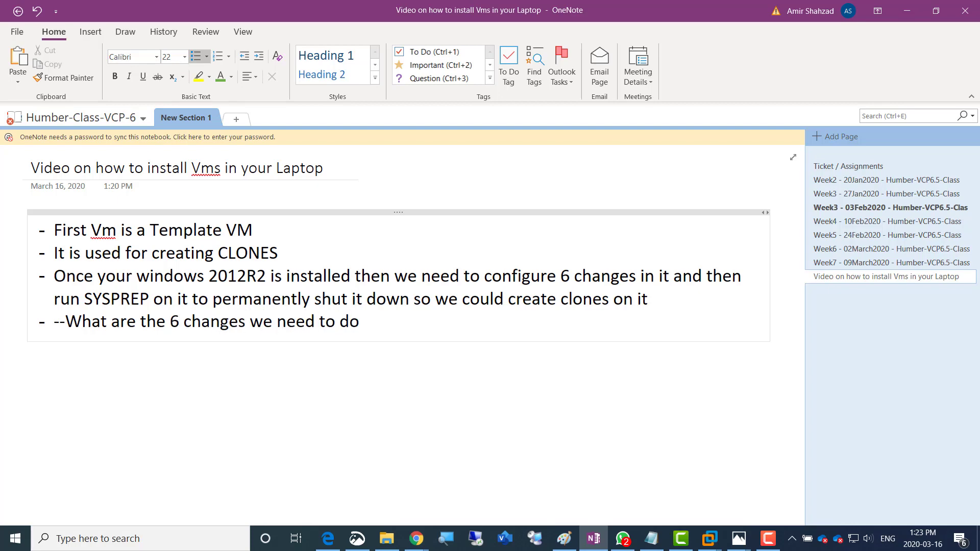
pyautogui.write('-----')
pyautogui.press('Return')
pyautogui.press('Tab')
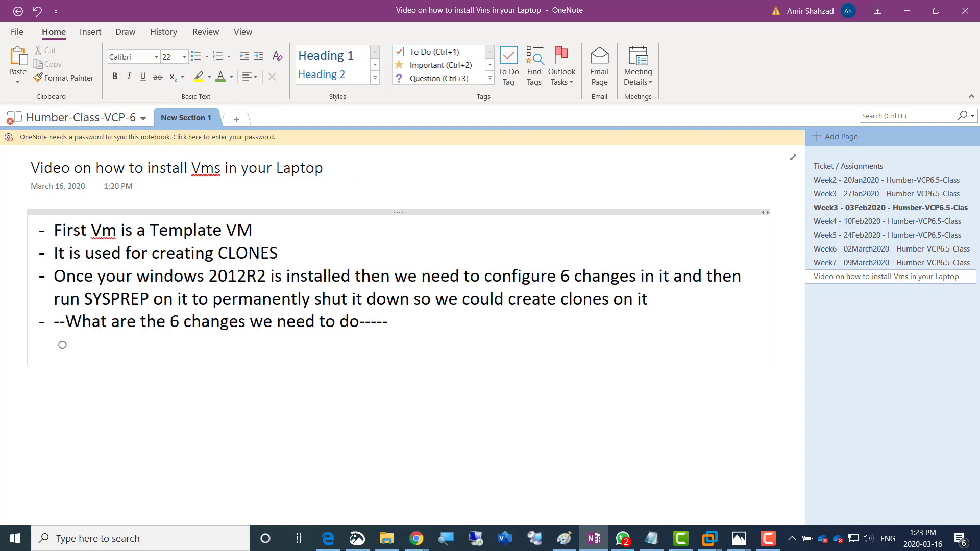
pyautogui.write('Install')
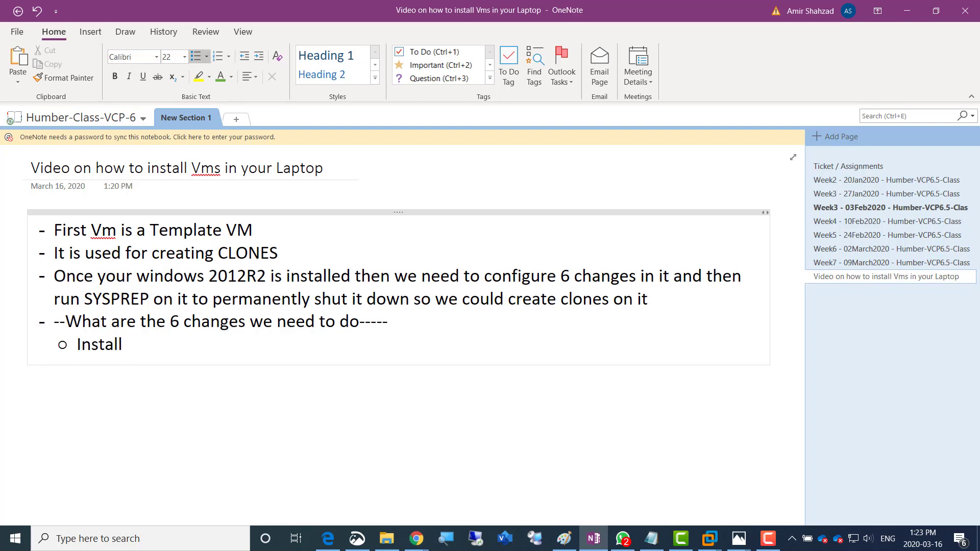
pyautogui.write(' Vmware w')
pyautogui.press('BackSpace')
pyautogui.write('to')
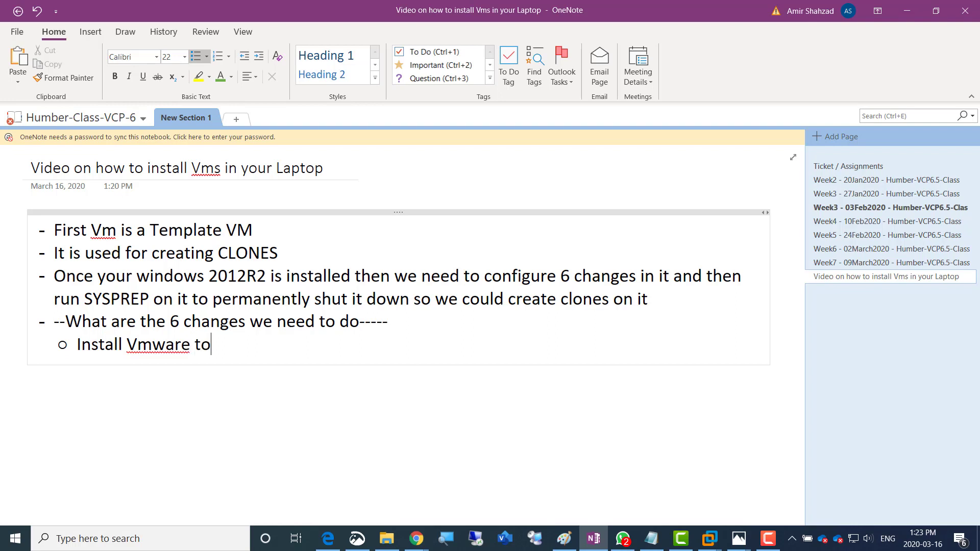
pyautogui.write('ols')
pyautogui.press('Return')
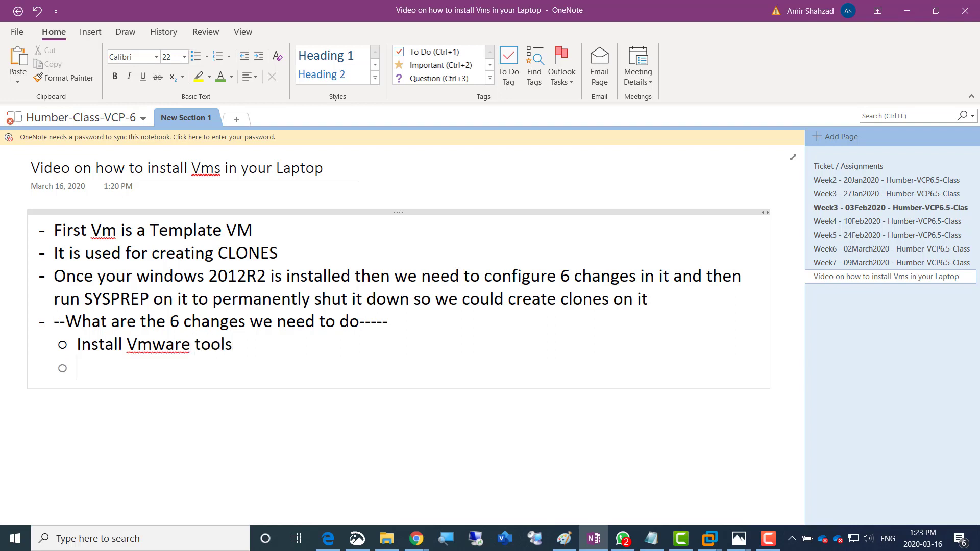
# Add sub-bullets 'Double check time zone', turning off all firewalls, and 'Turn off IE enhanced security'
pyautogui.write('Dou')
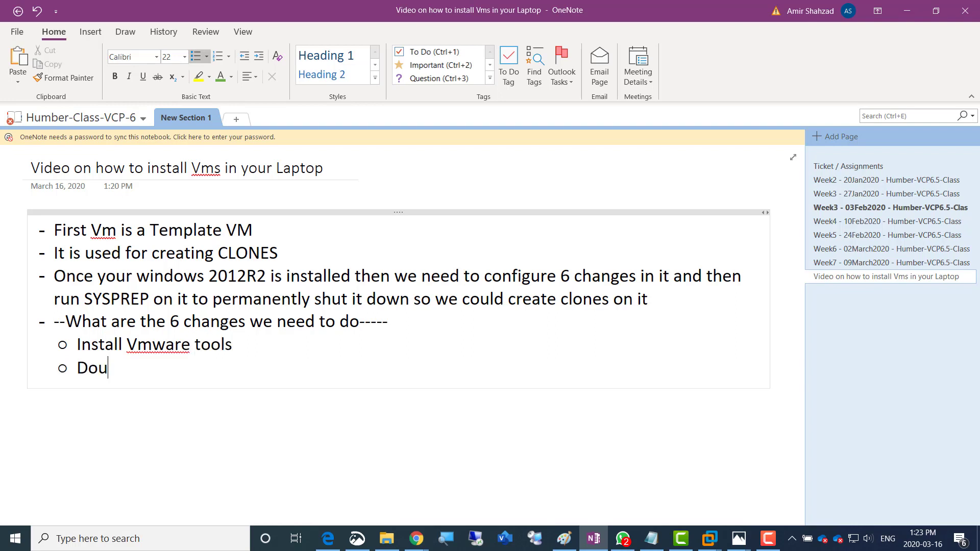
pyautogui.write('ble check time zone')
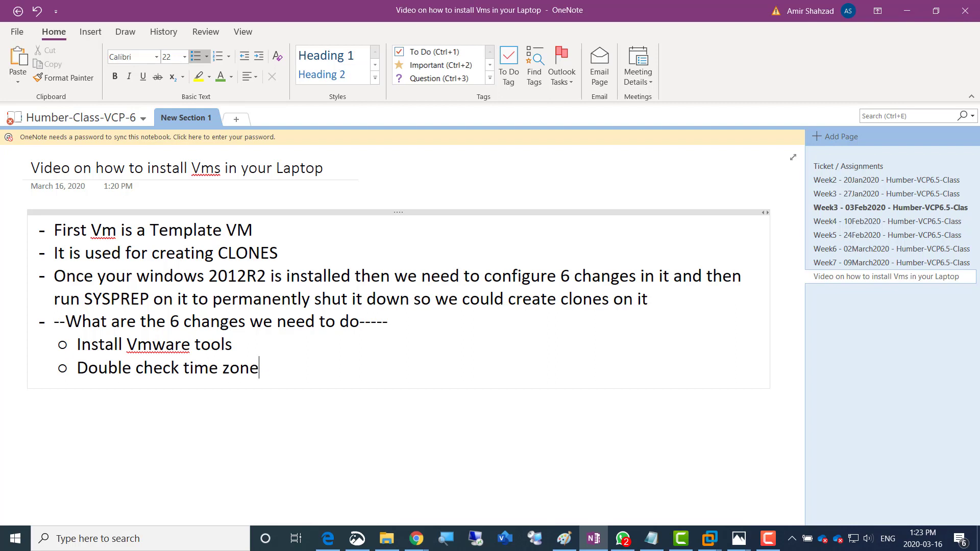
pyautogui.press('Return')
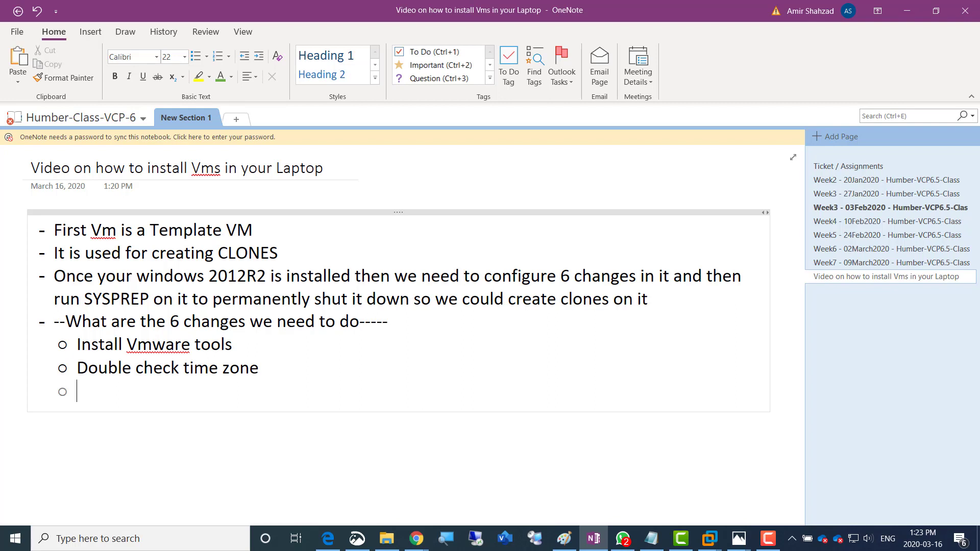
pyautogui.write('n of')
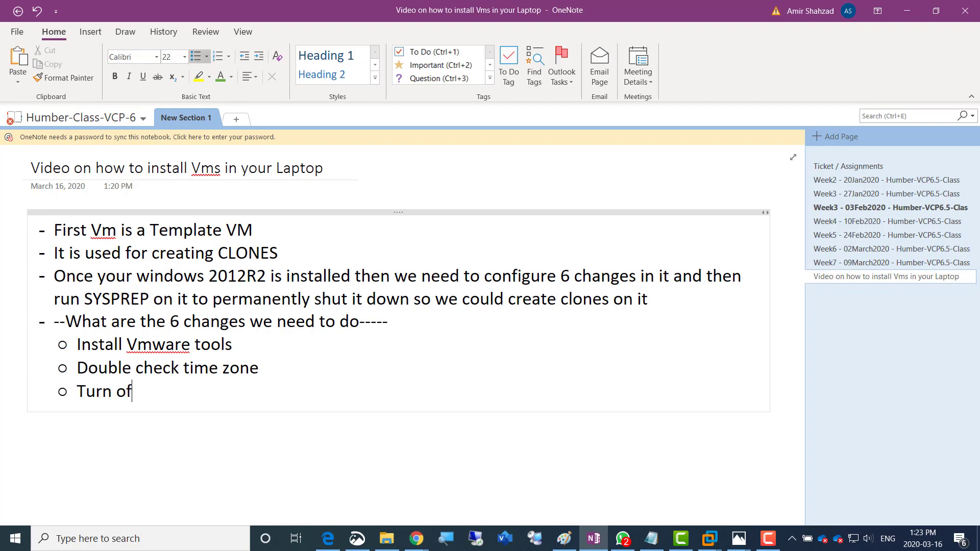
pyautogui.write('f al firewalls')
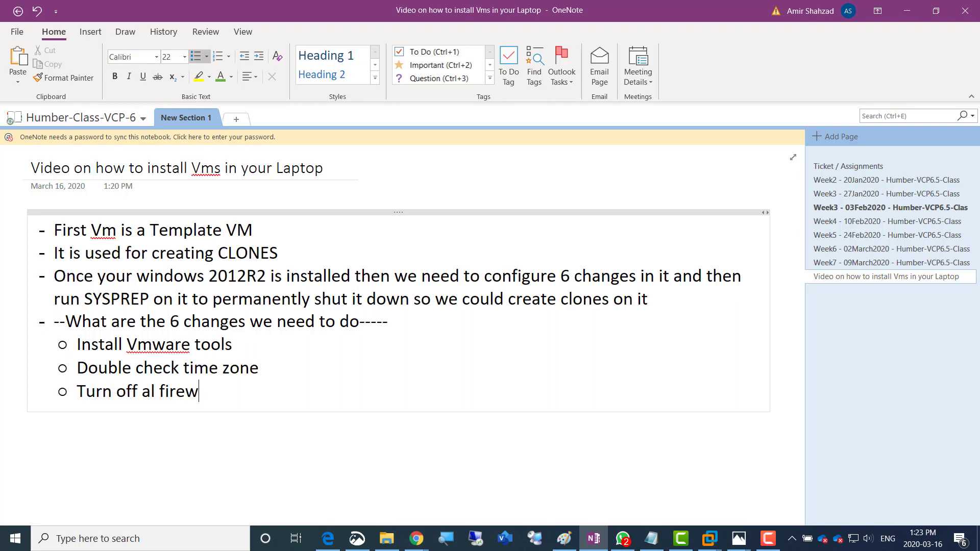
pyautogui.press('Return')
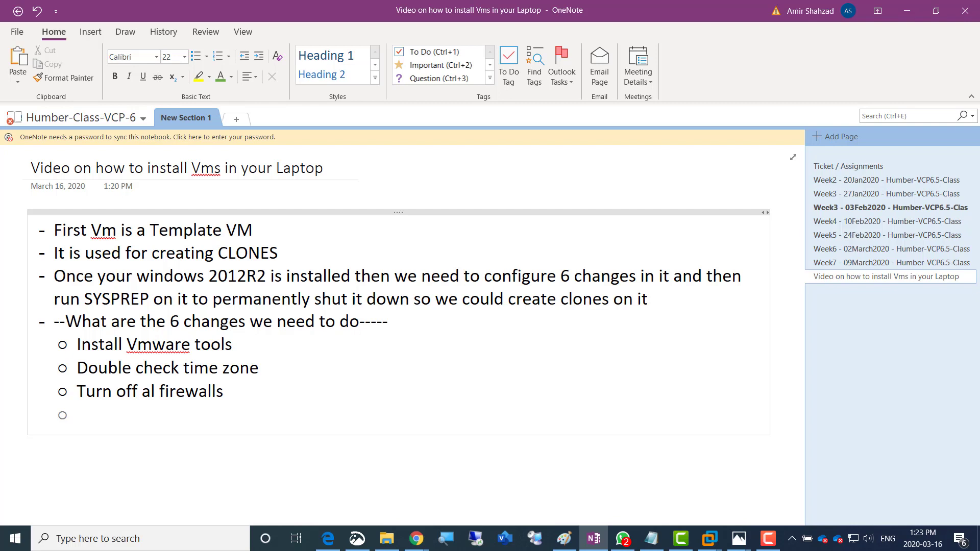
pyautogui.write('Turn off IE')
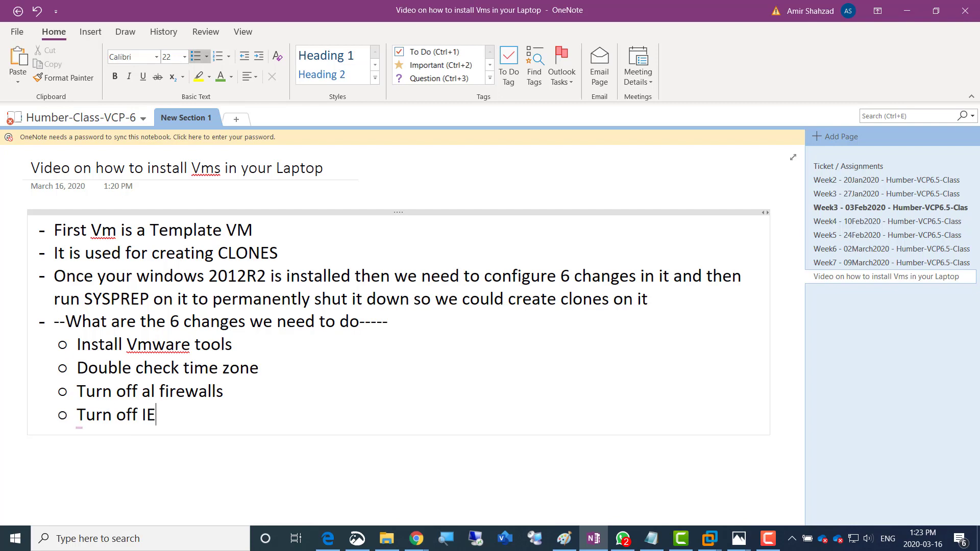
pyautogui.write(' enhanced s')
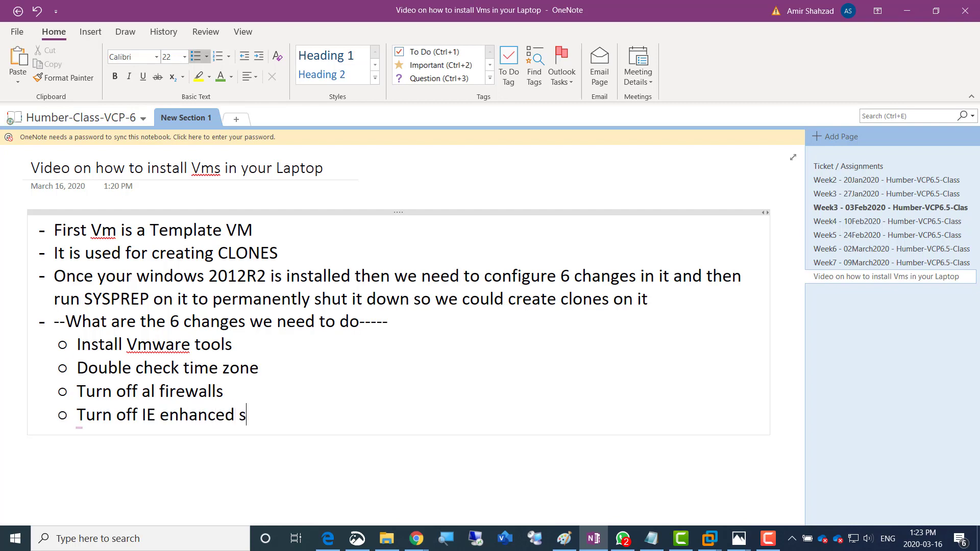
pyautogui.write('ecurity')
pyautogui.press('Return')
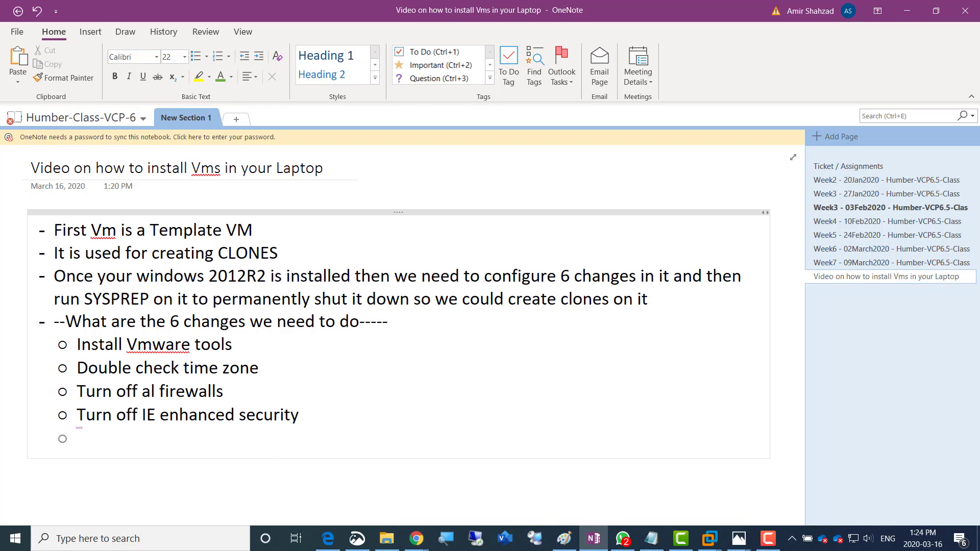
# Add sub-bullets 'Power options to change user account lockout settings' and 'Shared folder'
pyautogui.write('Power optio')
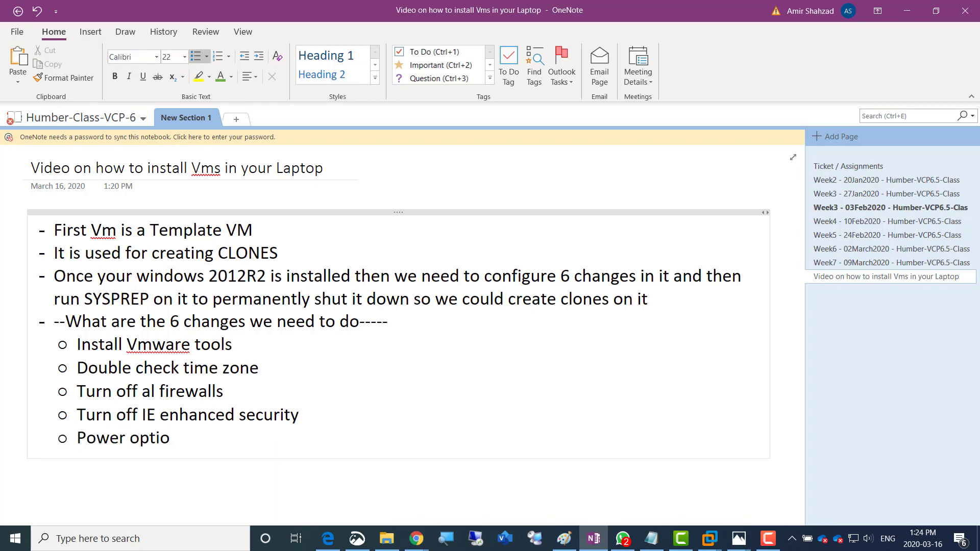
pyautogui.write('ns to change')
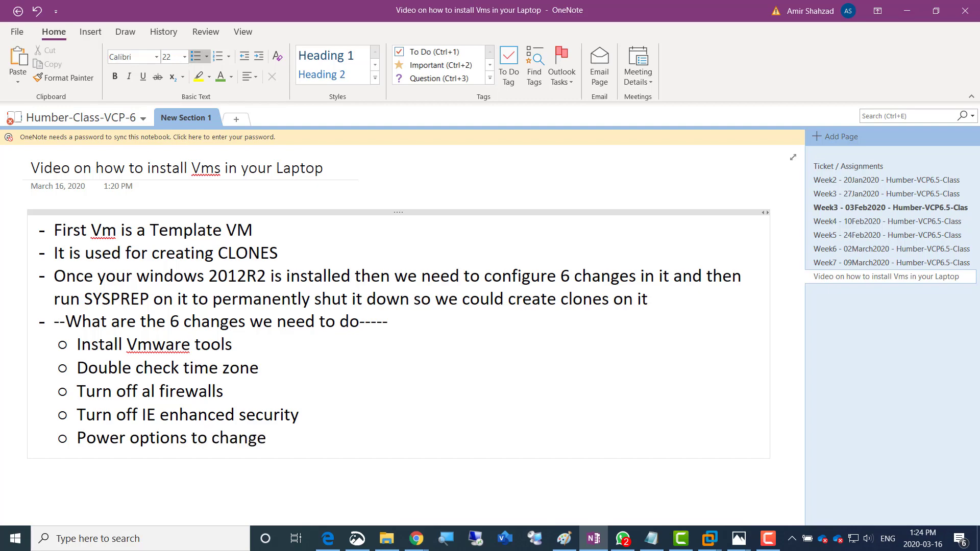
pyautogui.write(' user account l')
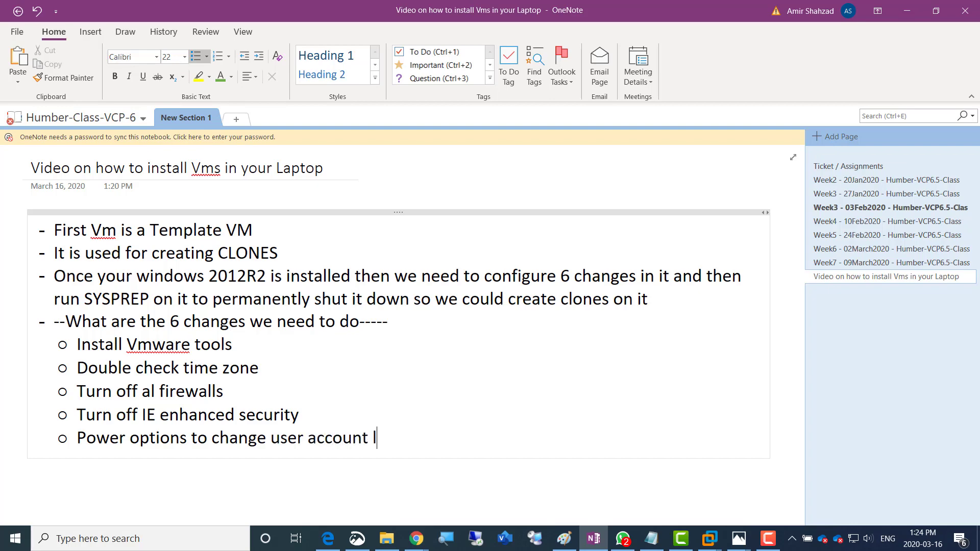
pyautogui.write('ockout settings')
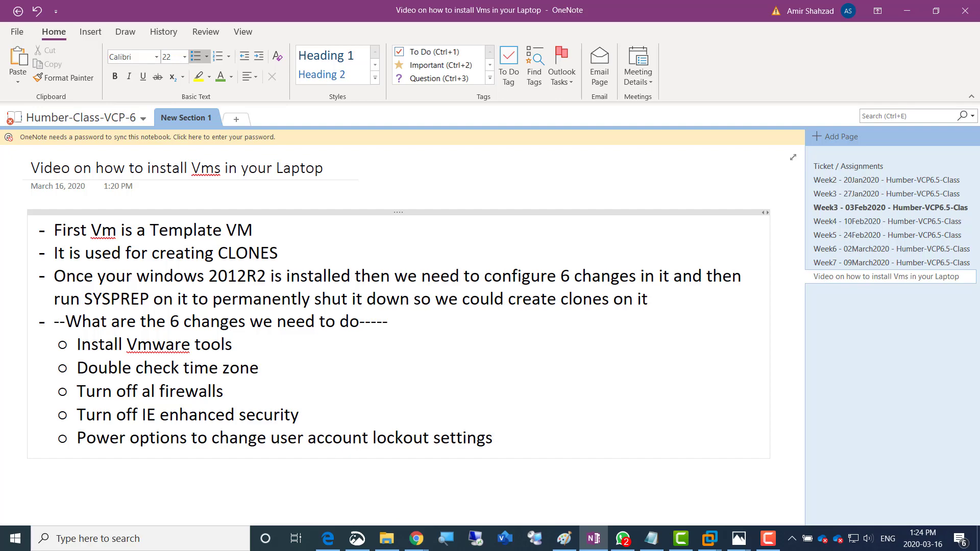
pyautogui.press('Return')
pyautogui.write('Shar')
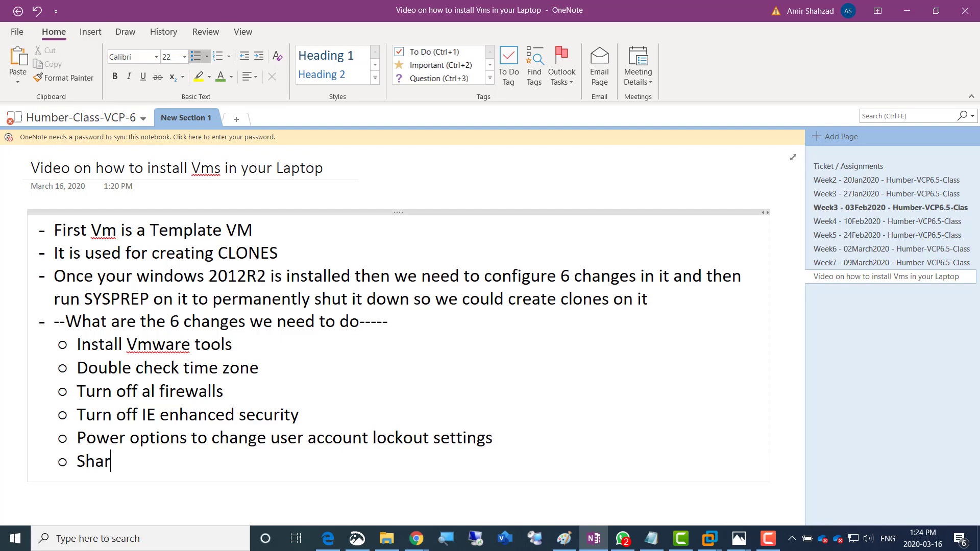
pyautogui.write('ed folder')
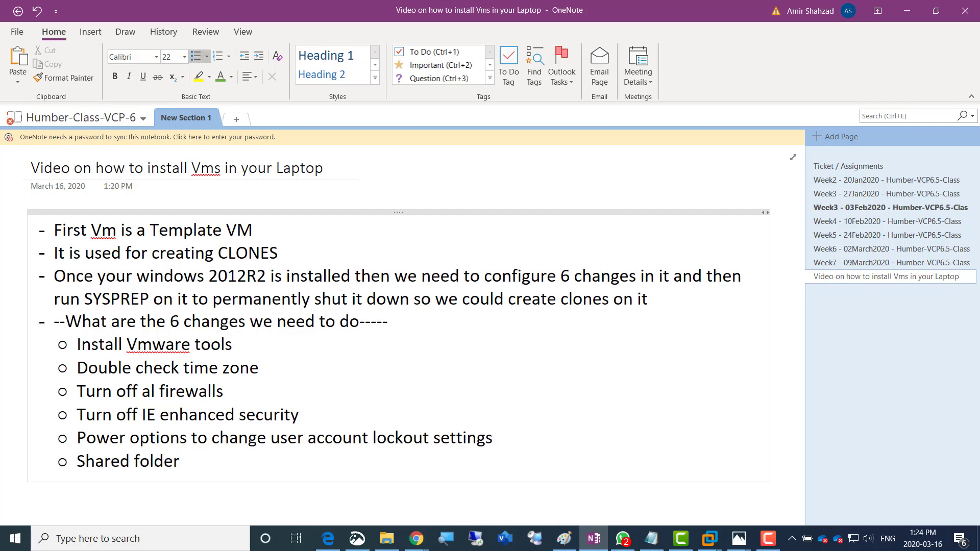
pyautogui.press('Return')
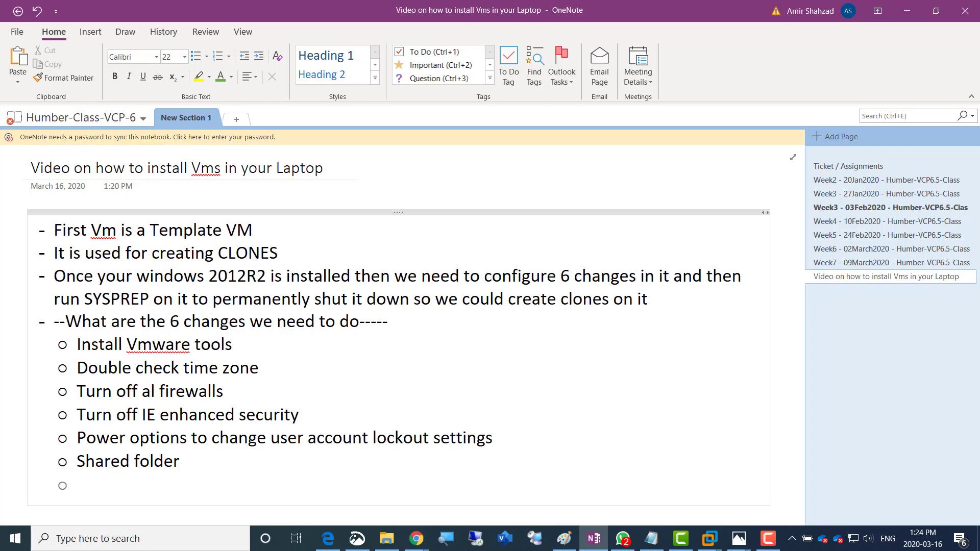
# Add the sub-bullet 'Now we can run SYSPREP and shut it down forever'
pyautogui.press('BackSpace')
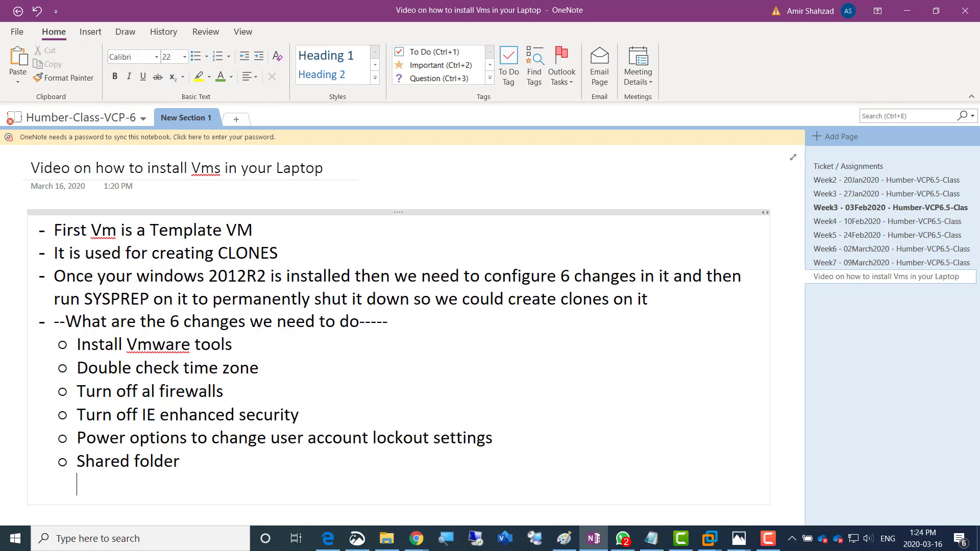
pyautogui.press('BackSpace')
pyautogui.press('Return')
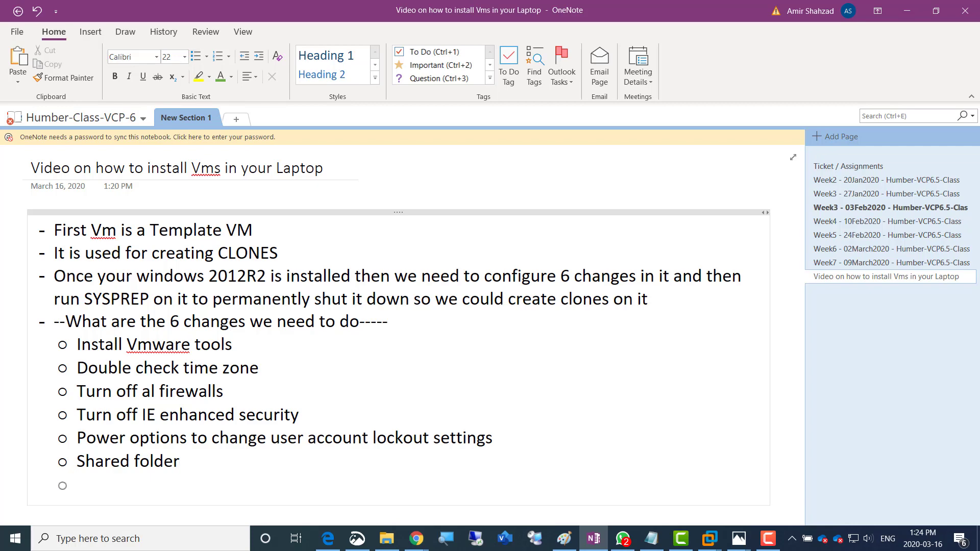
pyautogui.write('Now we can ')
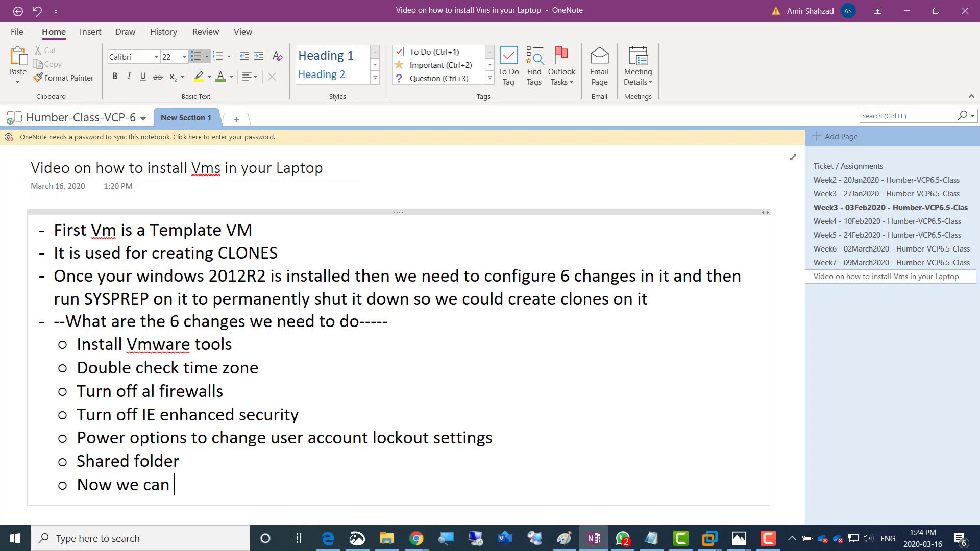
pyautogui.write('run SYSPREP ')
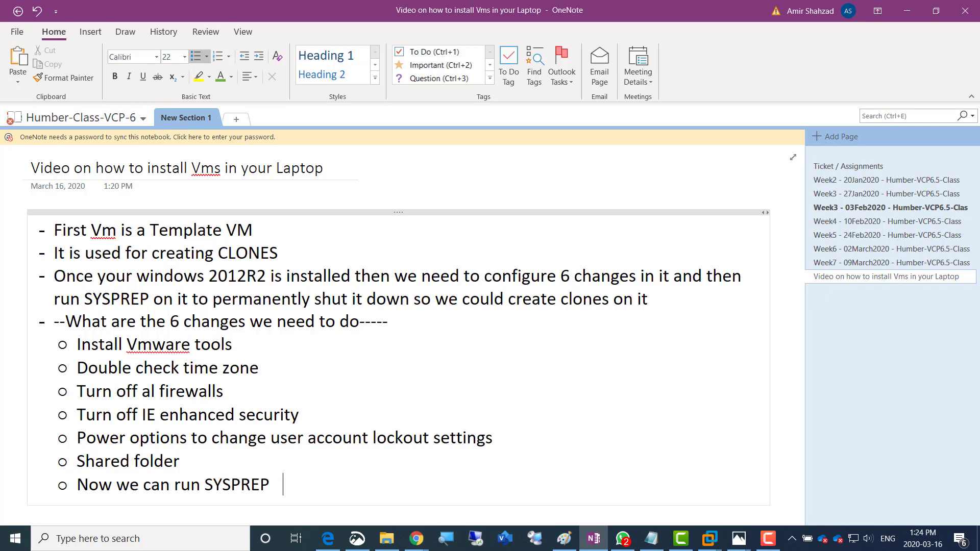
pyautogui.write('and shut it dow')
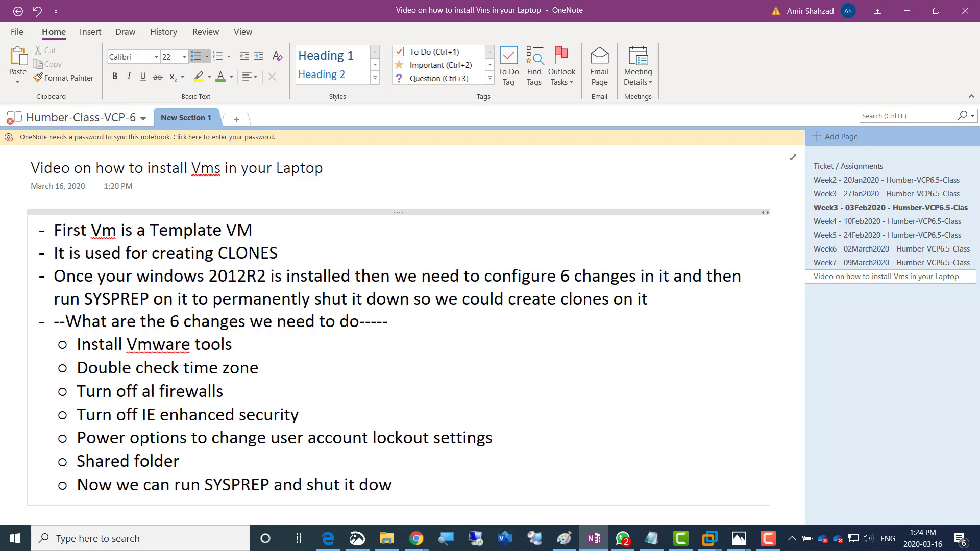
pyautogui.write('n forever')
pyautogui.press('Return')
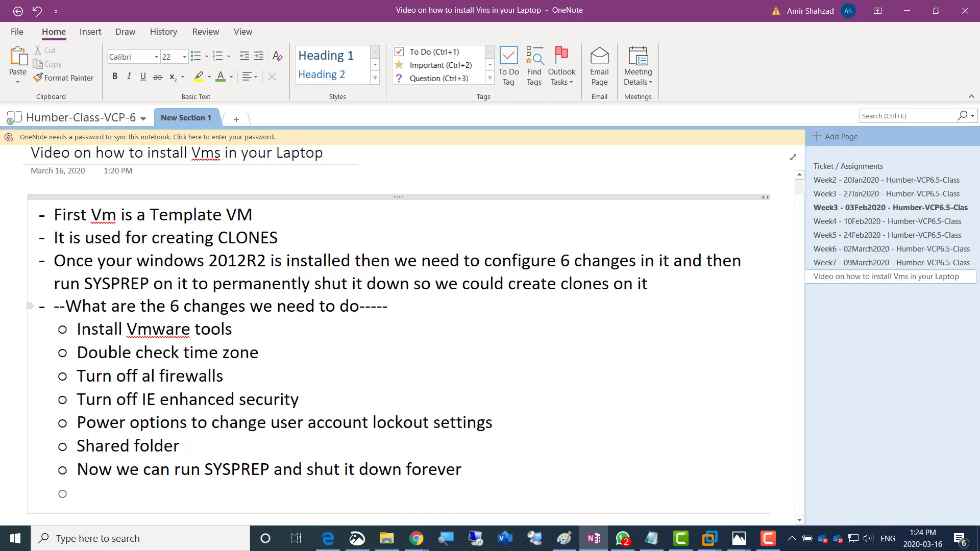
# Add a sub-bullet on creating two Windows clones with IP, Name, SNAPSHOT, AD/DNS/DHCP and domain join
pyautogui.write('W')
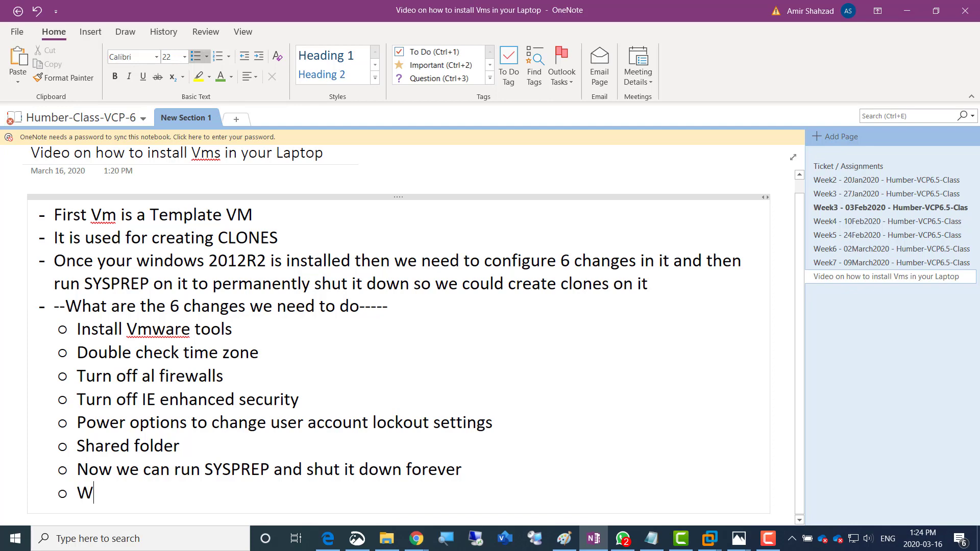
pyautogui.write('e will create')
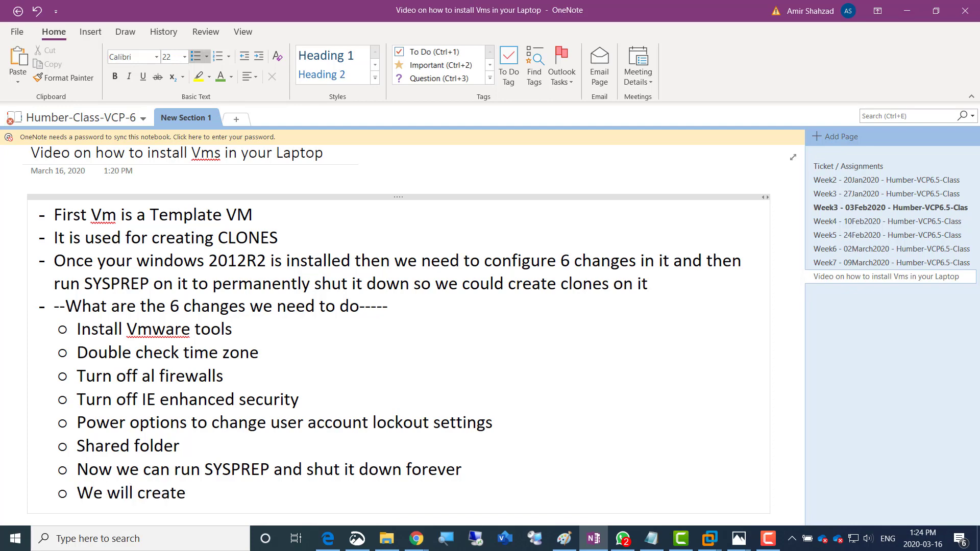
pyautogui.write(' two windows clones')
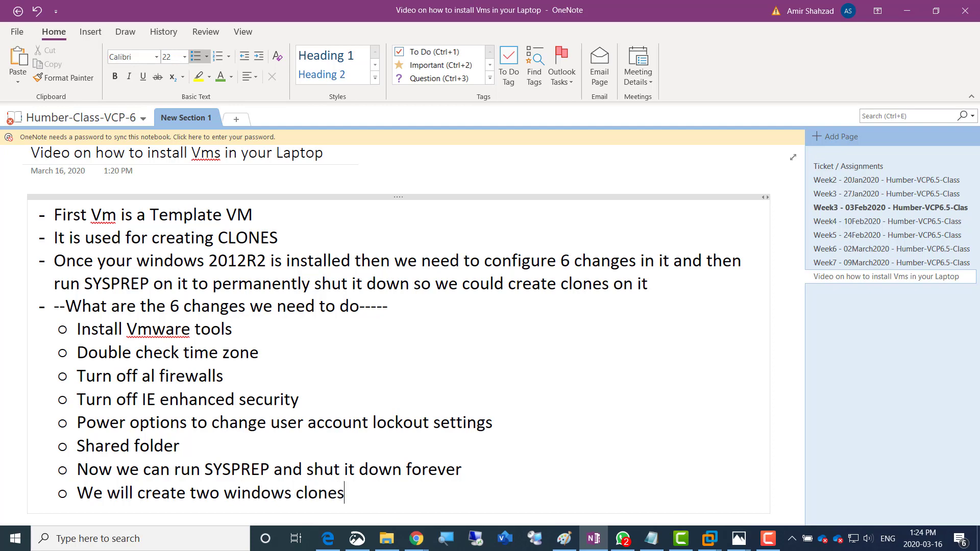
pyautogui.write('and configure them ')
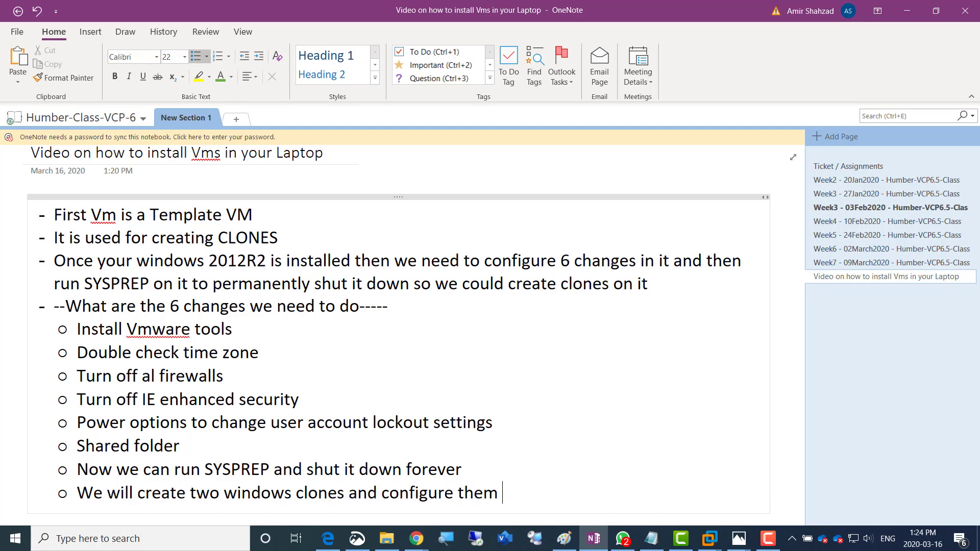
pyautogui.write('with IP, Na')
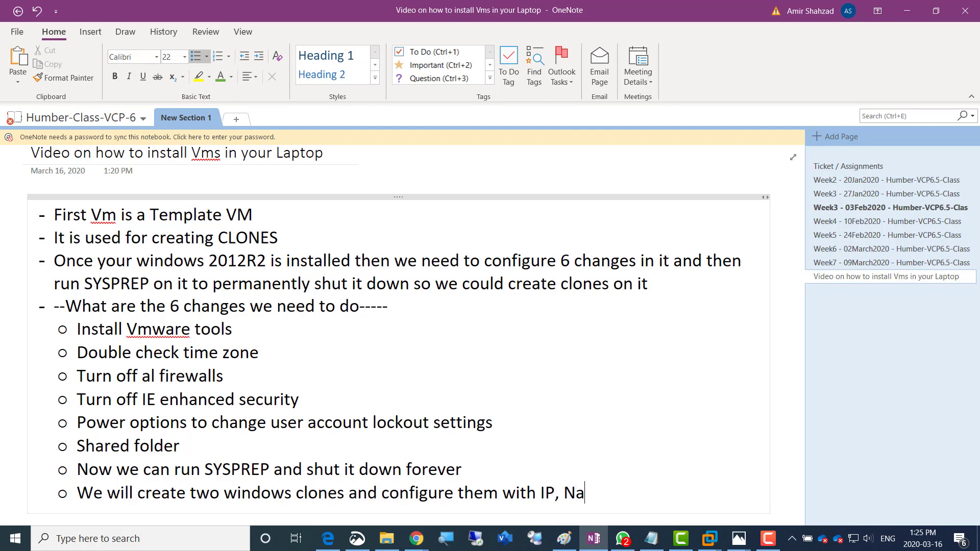
pyautogui.write('me, Take SNAPSH')
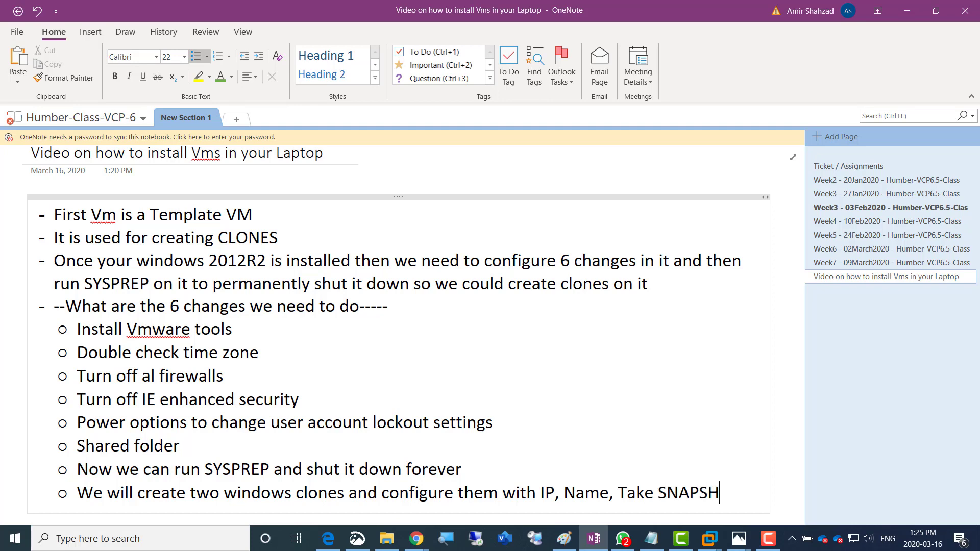
pyautogui.write('OT and o')
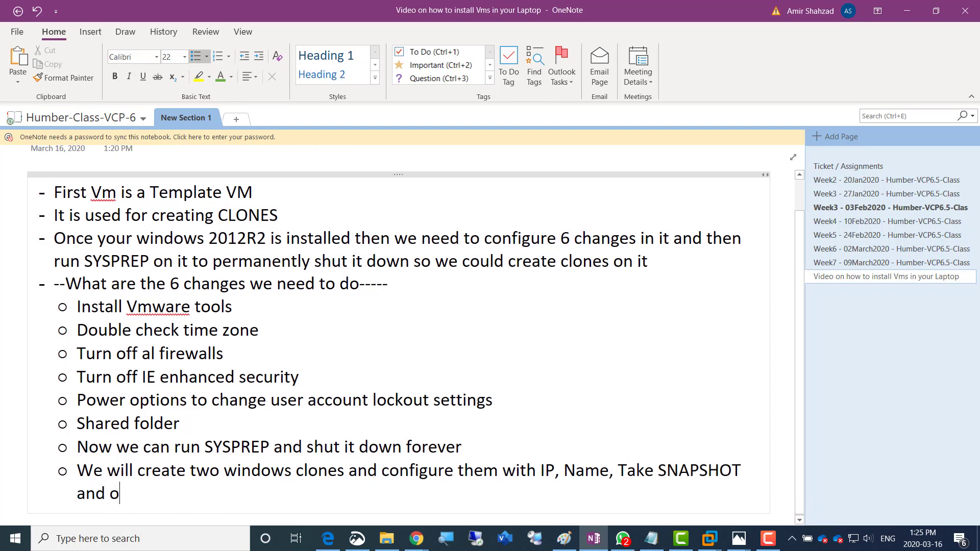
pyautogui.press('BackSpace')
pyautogui.write('install AD/DNS/')
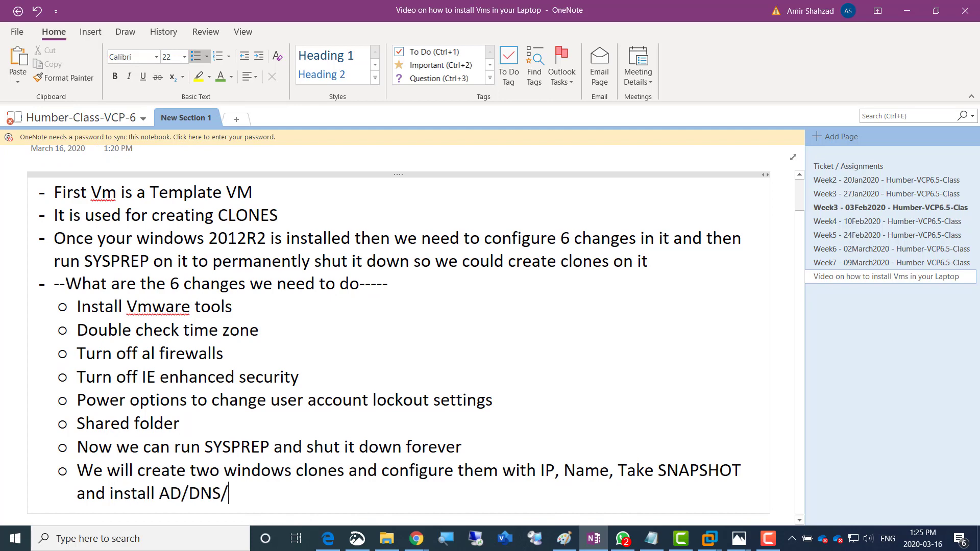
pyautogui.write('DHCP')
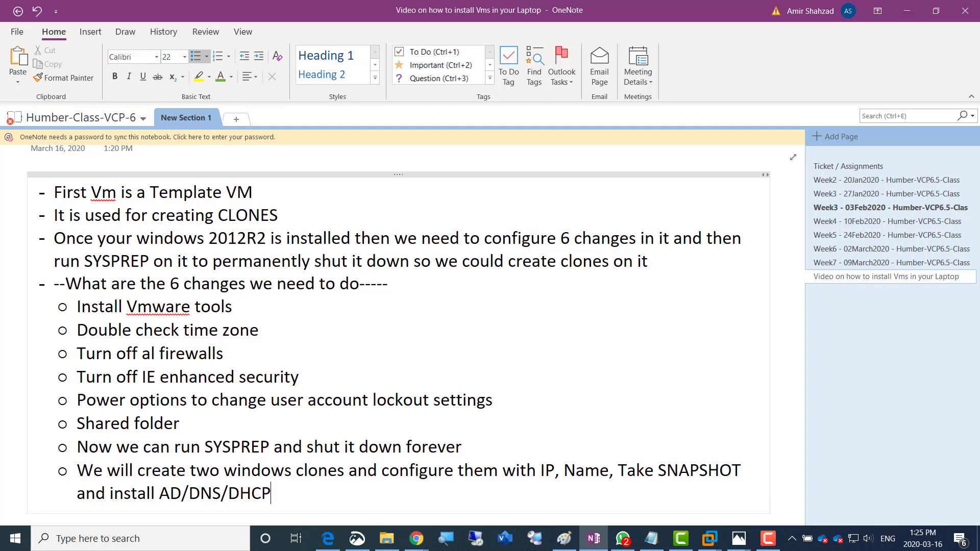
pyautogui.write('/')
pyautogui.write('copy of domain ad')
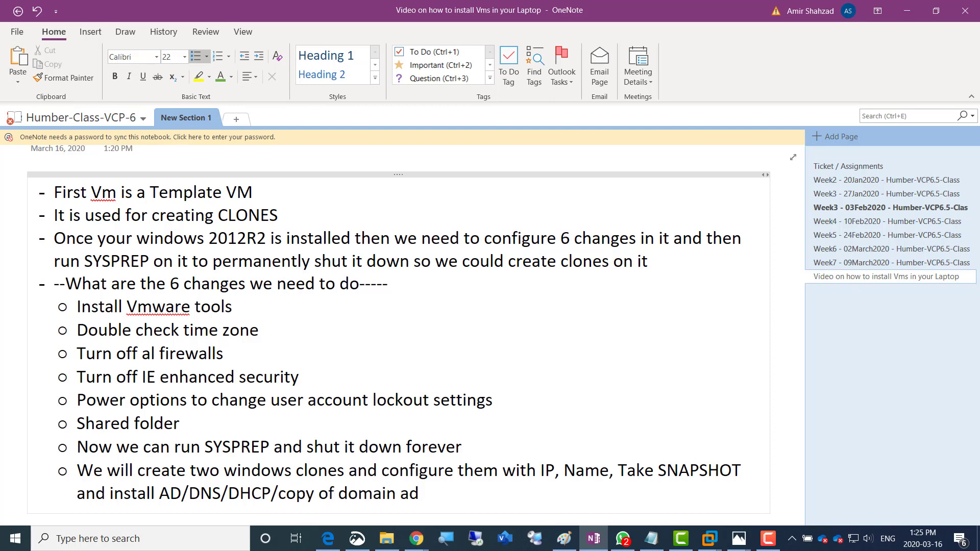
pyautogui.write('ministrator')
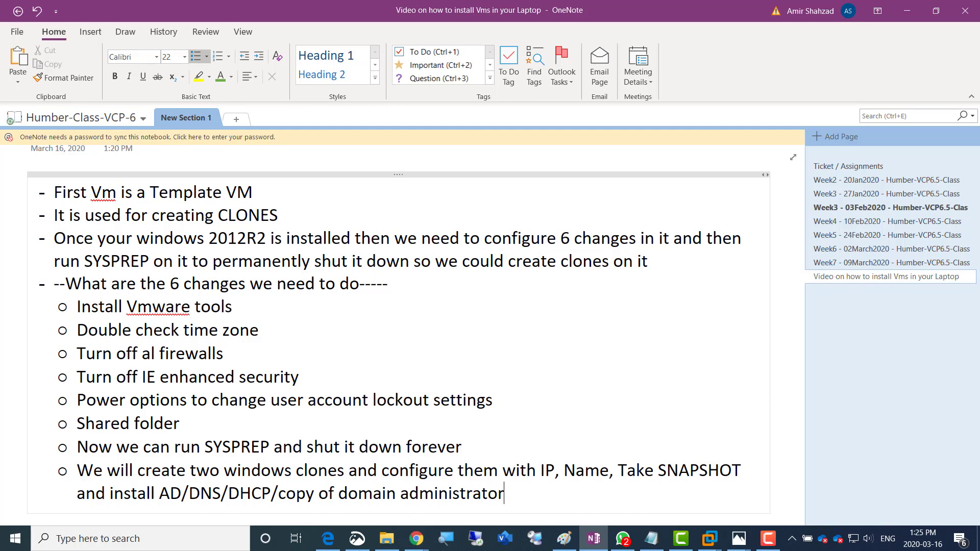
pyautogui.write('/join 2nd')
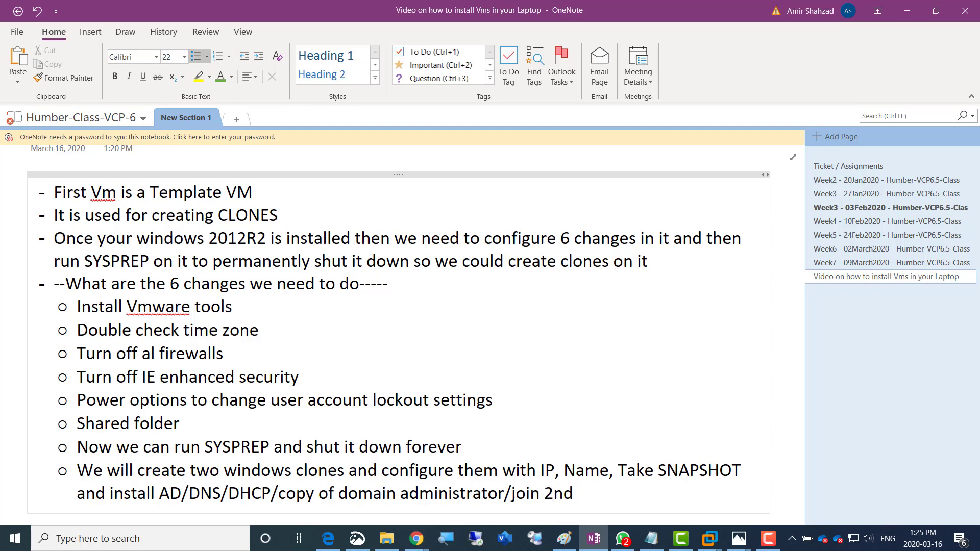
pyautogui.write(' Vm to Domain')
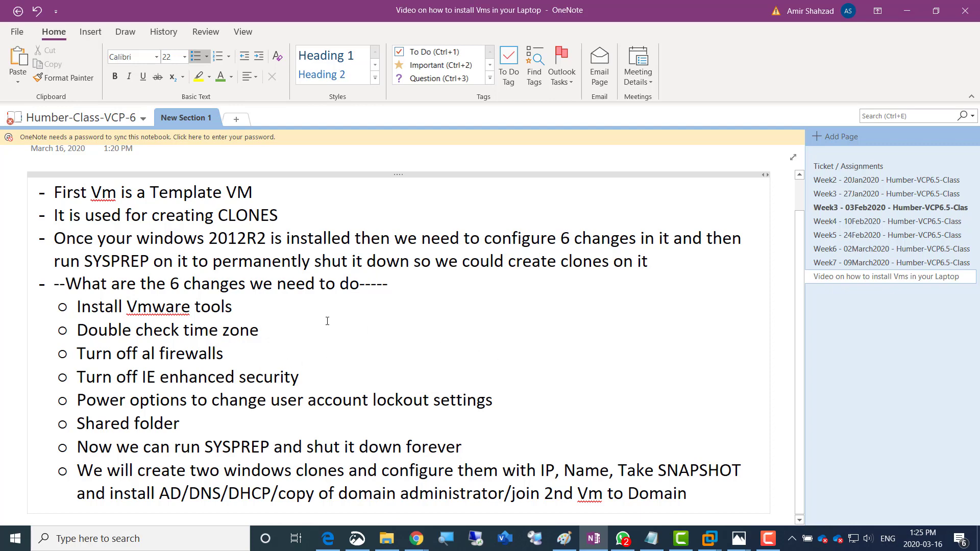
pyautogui.hotkey('alt', 'Tab')
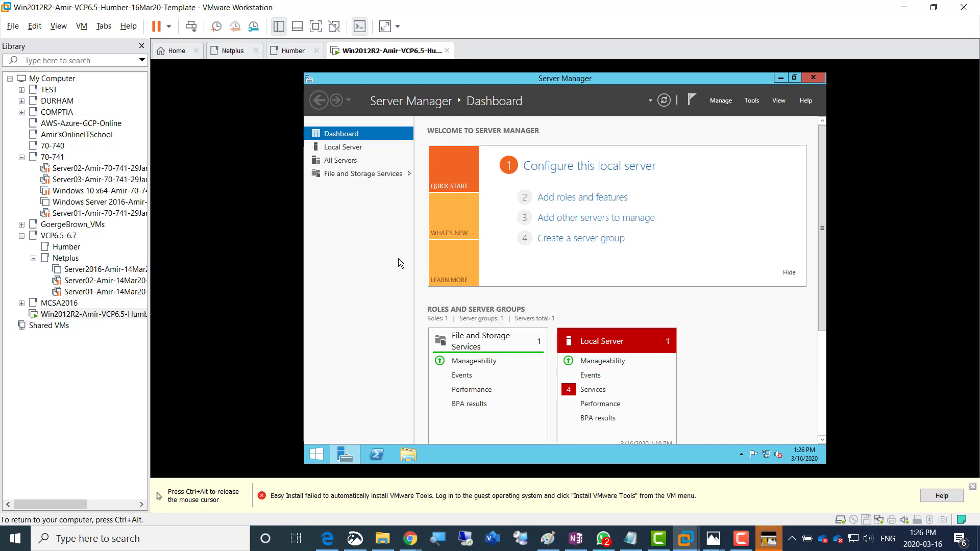
# Release input from the VM and open the VM tab's context menu to check Install VMware Tools
pyautogui.hotkey('ctrl', 'alt')
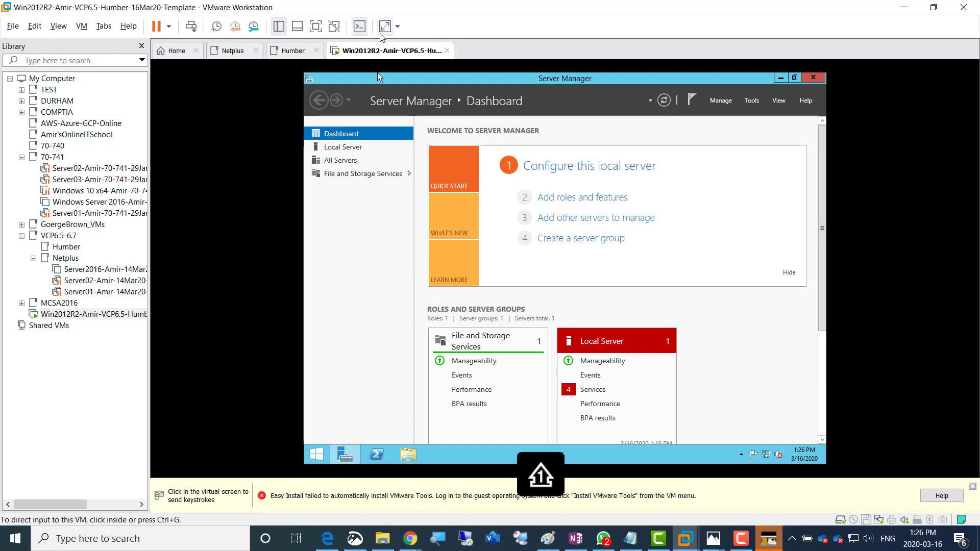
pyautogui.rightClick(376, 54)
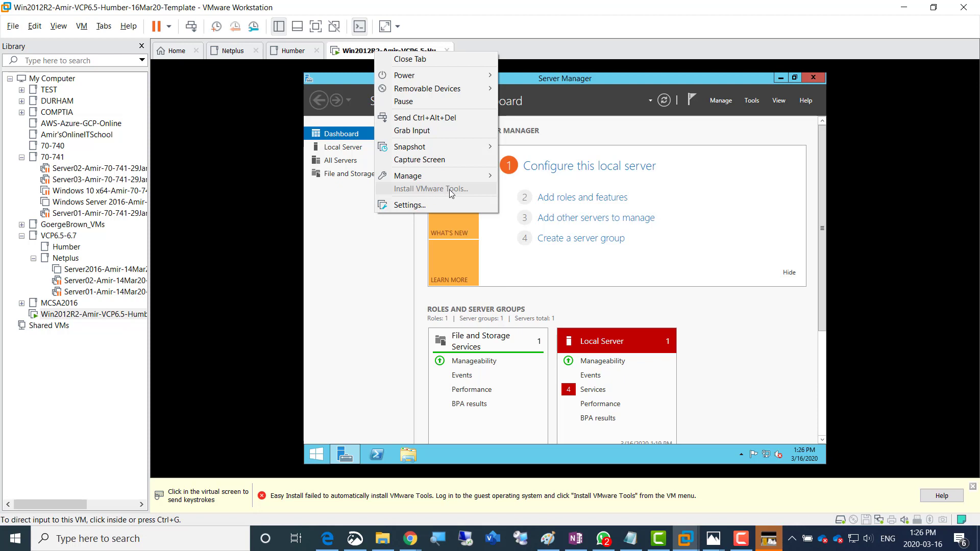
# Restart the Windows Server guest via Power > Restart Guest, then click into the rebooted VM
pyautogui.click(371, 277)
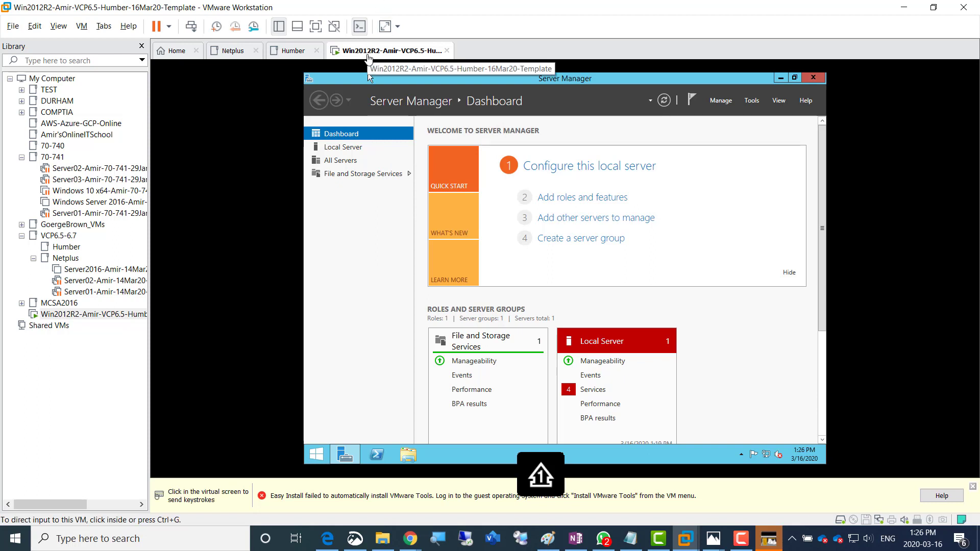
pyautogui.rightClick(368, 55)
pyautogui.moveTo(429, 79)
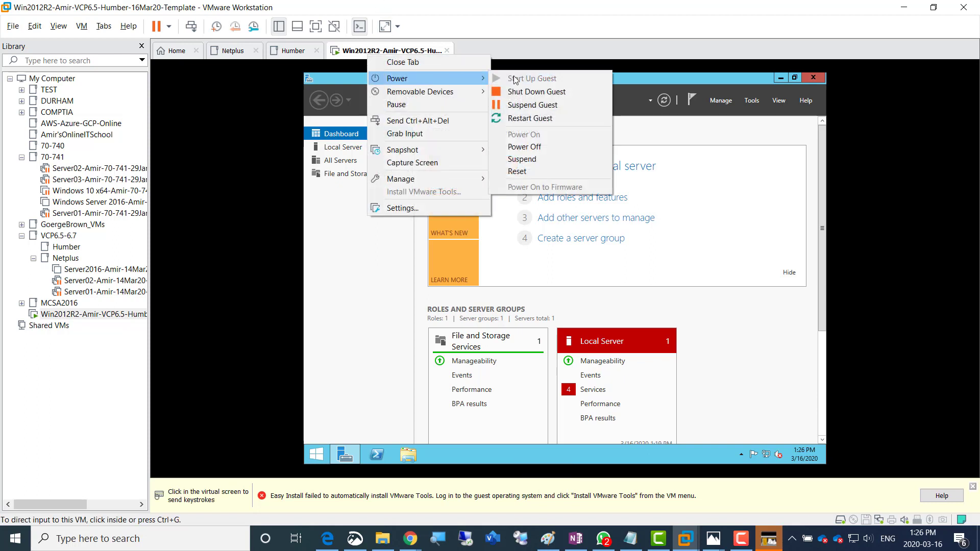
pyautogui.click(568, 118)
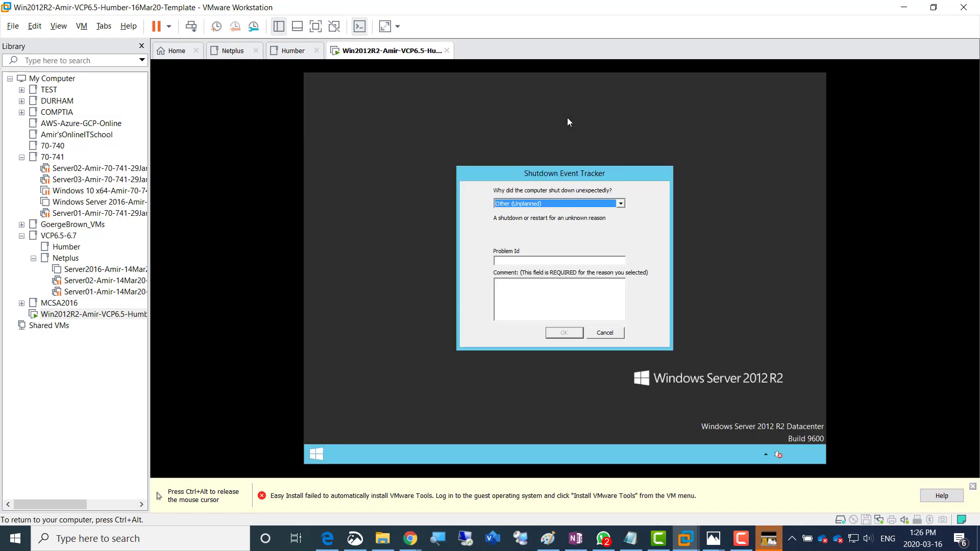
pyautogui.click(813, 371)
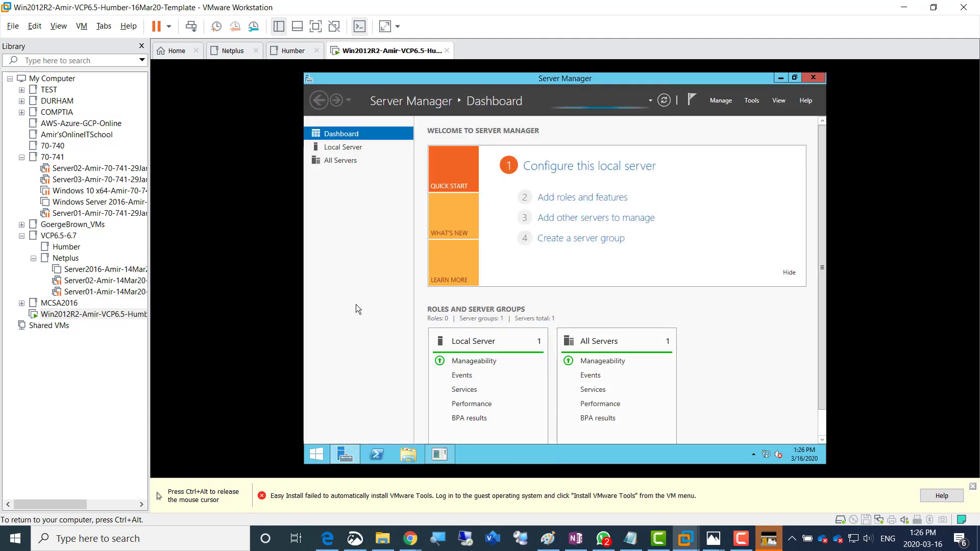
# Open the VM tab's options, then toggle keyboard and mouse control between guest and host
pyautogui.hotkey('ctrl', 'alt')
pyautogui.rightClick(376, 56)
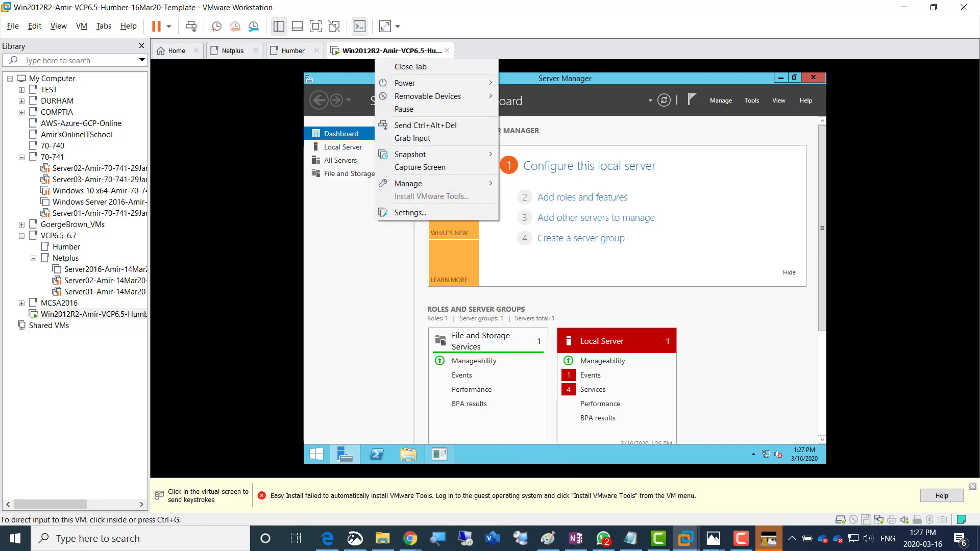
pyautogui.click(330, 273)
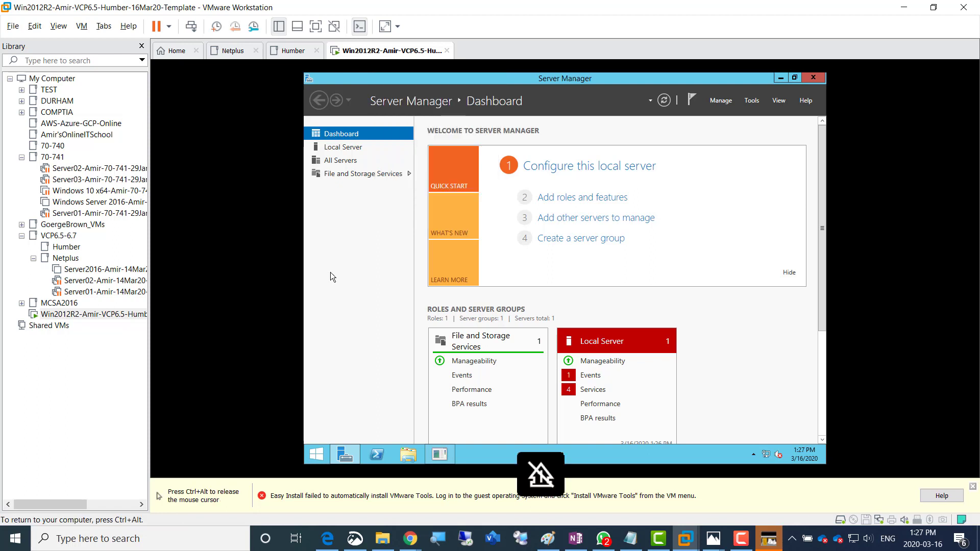
pyautogui.hotkey('ctrl', 'alt')
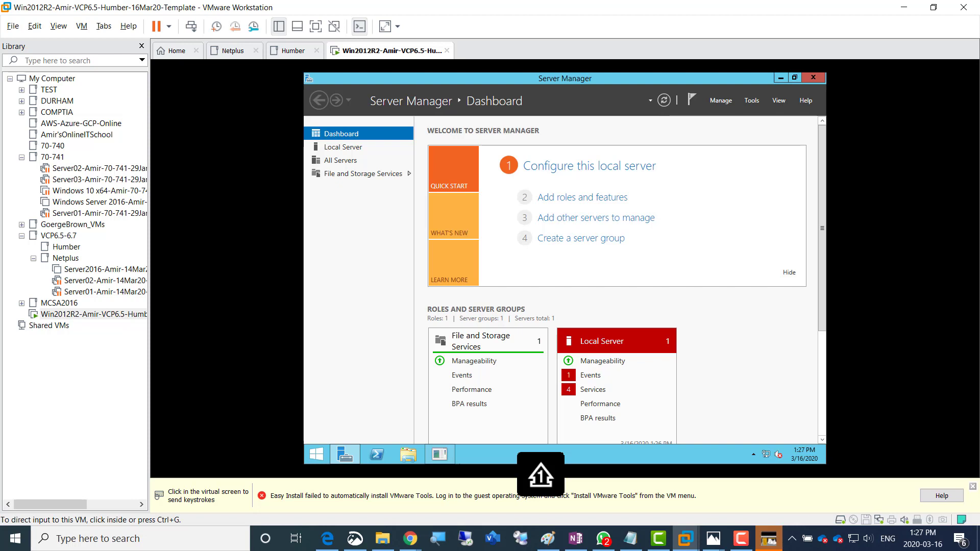
pyautogui.click(795, 260)
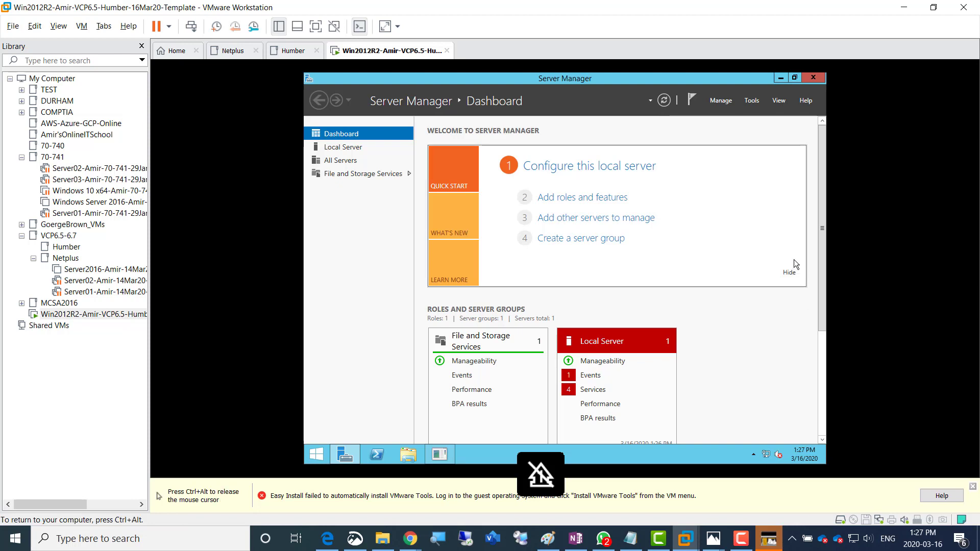
pyautogui.hotkey('ctrl', 'alt')
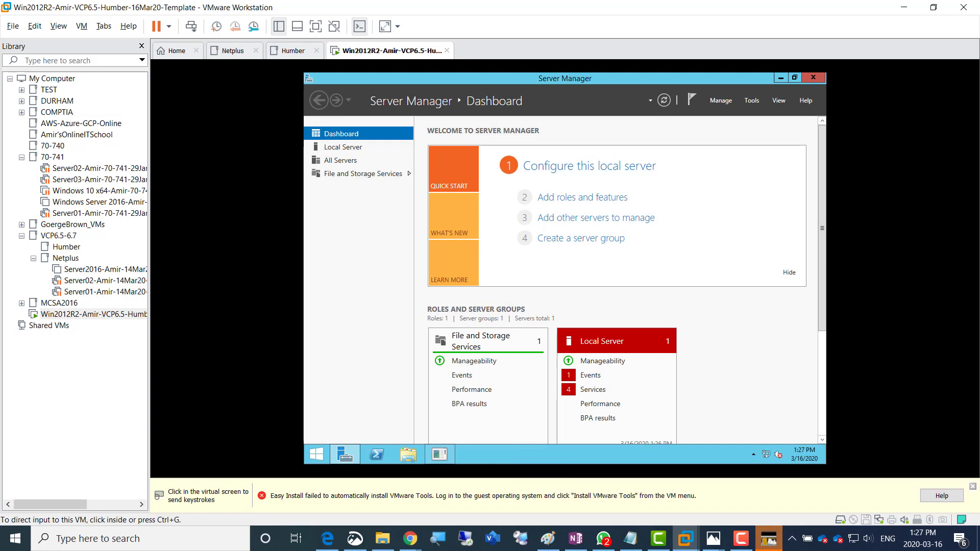
pyautogui.press('shift')
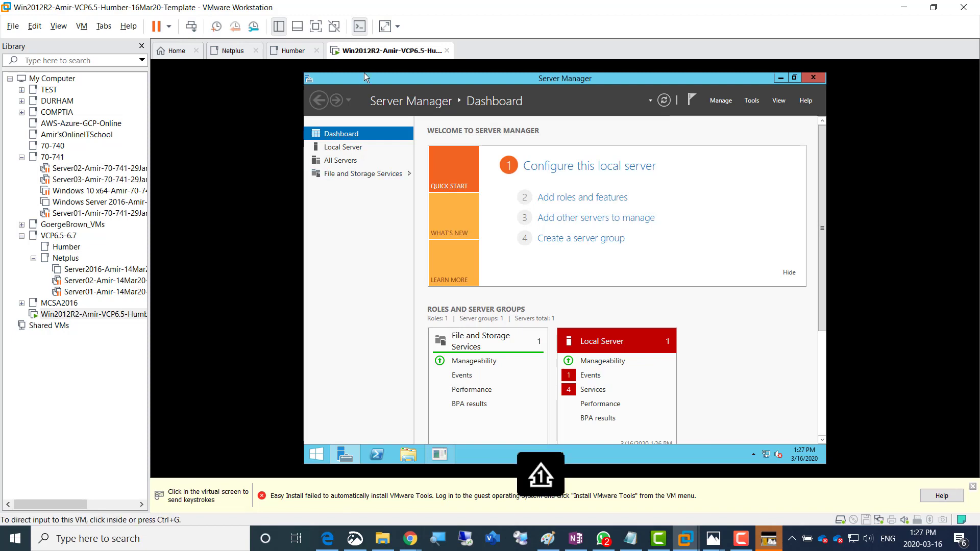
# Reopen the VM tab's options and highlight the VMware Tools install entry before dismissing the menu
pyautogui.rightClick(385, 50)
pyautogui.click(364, 75)
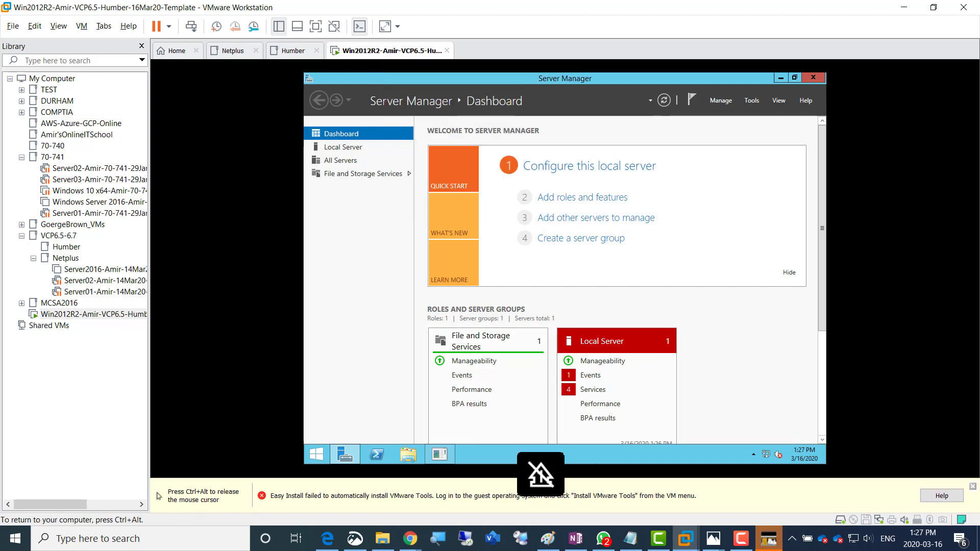
pyautogui.hotkey('ctrl', 'alt')
pyautogui.click(346, 78)
pyautogui.hotkey('ctrl', 'alt')
pyautogui.rightClick(375, 50)
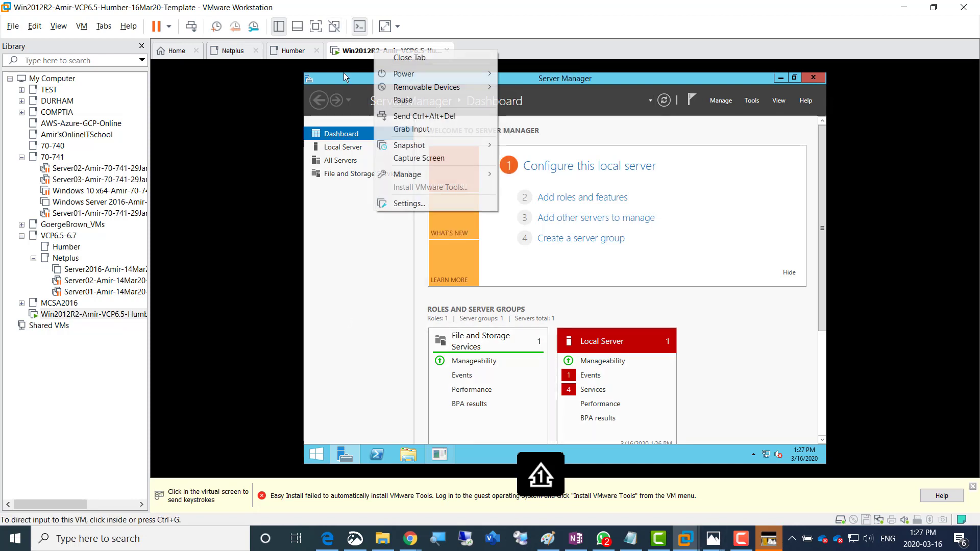
pyautogui.press('Down')
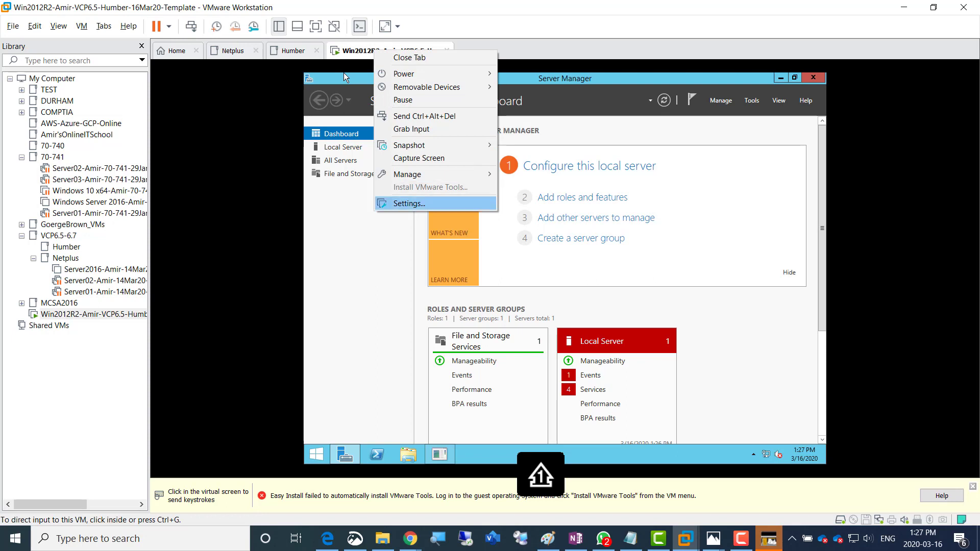
pyautogui.click(366, 270)
pyautogui.hotkey('ctrl', 'alt')
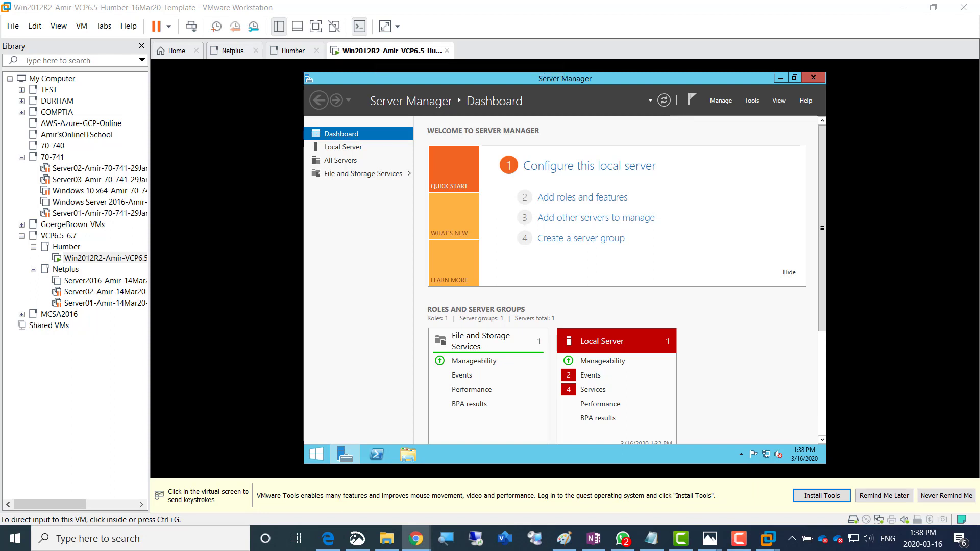
pyautogui.rightClick(397, 54)
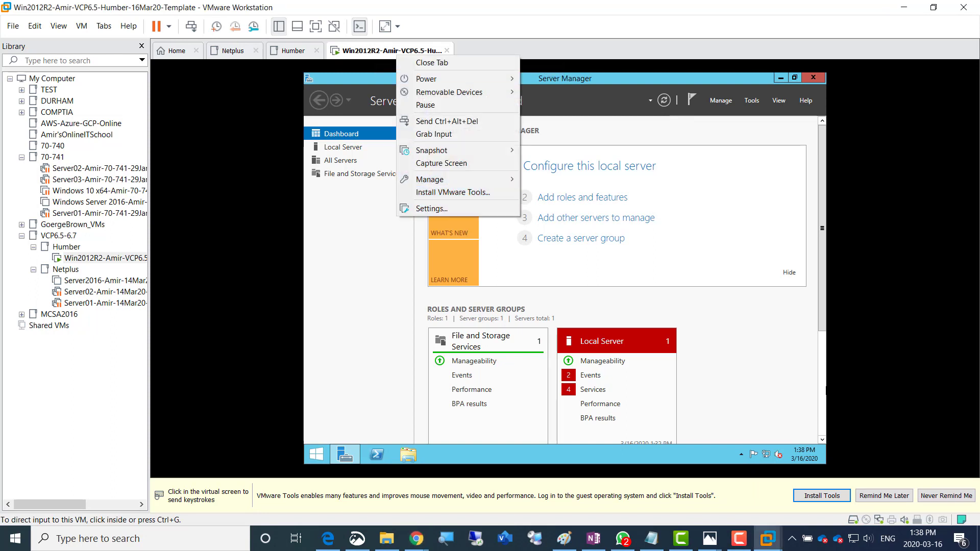
pyautogui.click(904, 8)
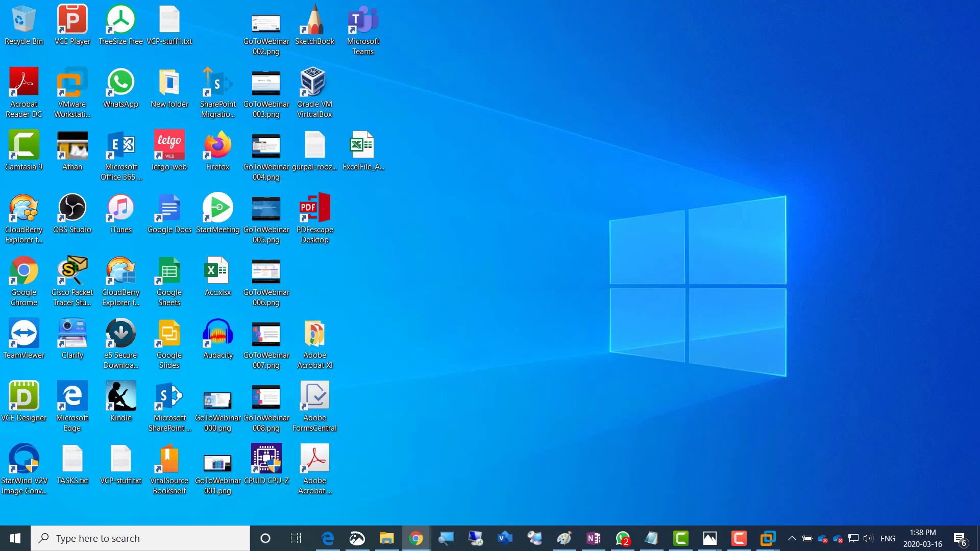
pyautogui.rightClick(72, 85)
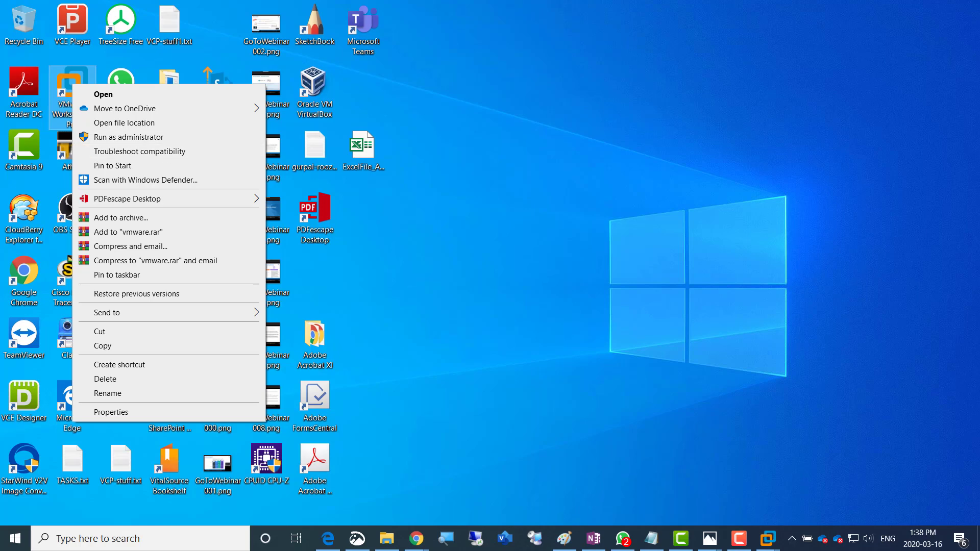
pyautogui.click(408, 204)
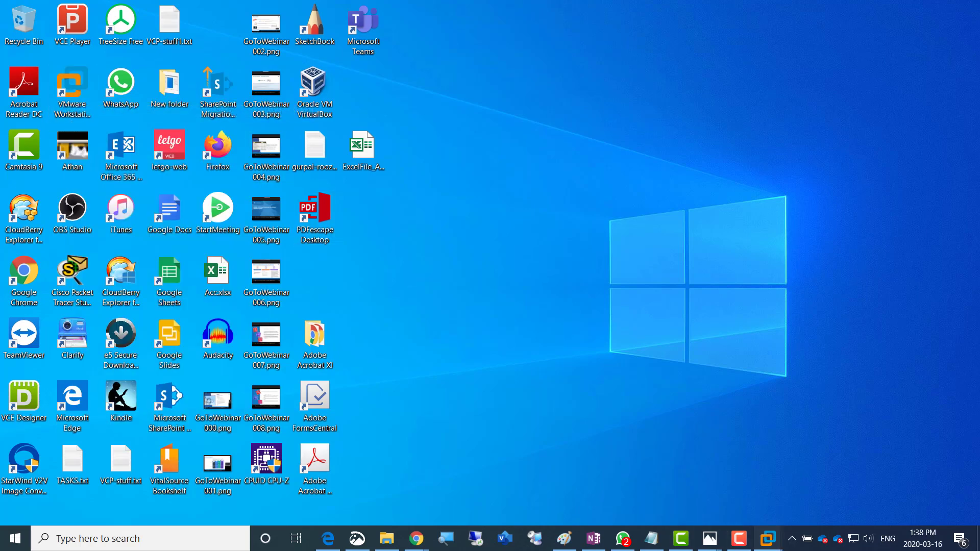
pyautogui.moveTo(767, 539)
pyautogui.click(891, 470)
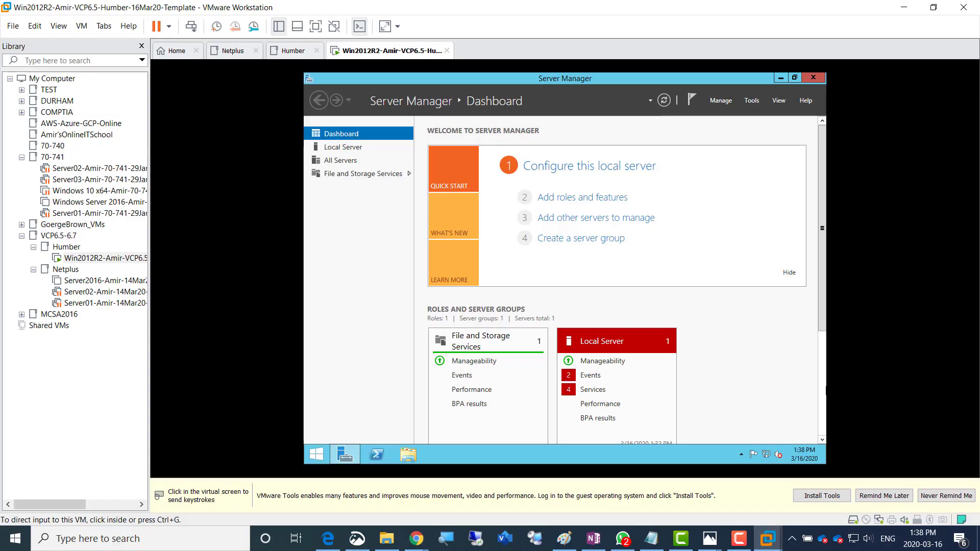
# Choose Install VMware Tools, run DVD Drive (D:) from This PC and allow the installer through UAC
pyautogui.rightClick(365, 54)
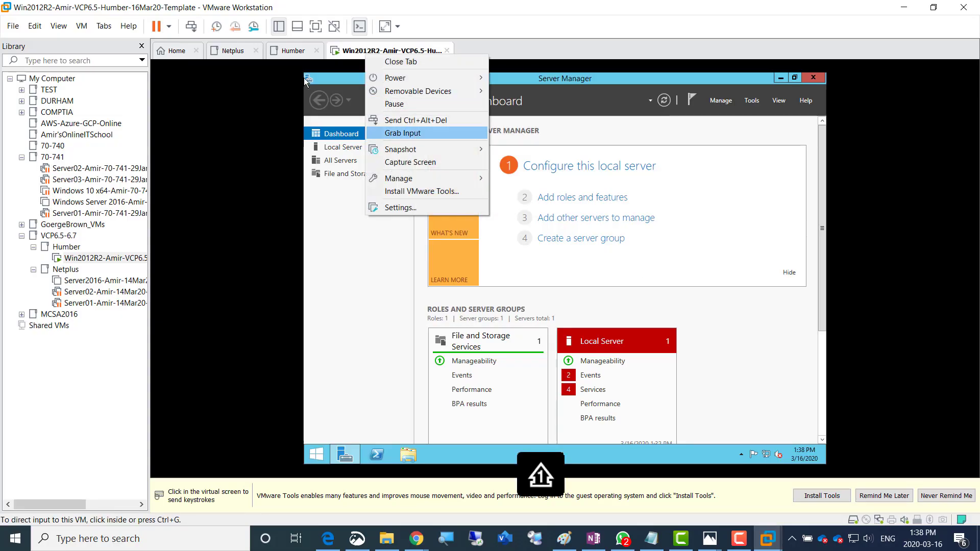
pyautogui.press('Return')
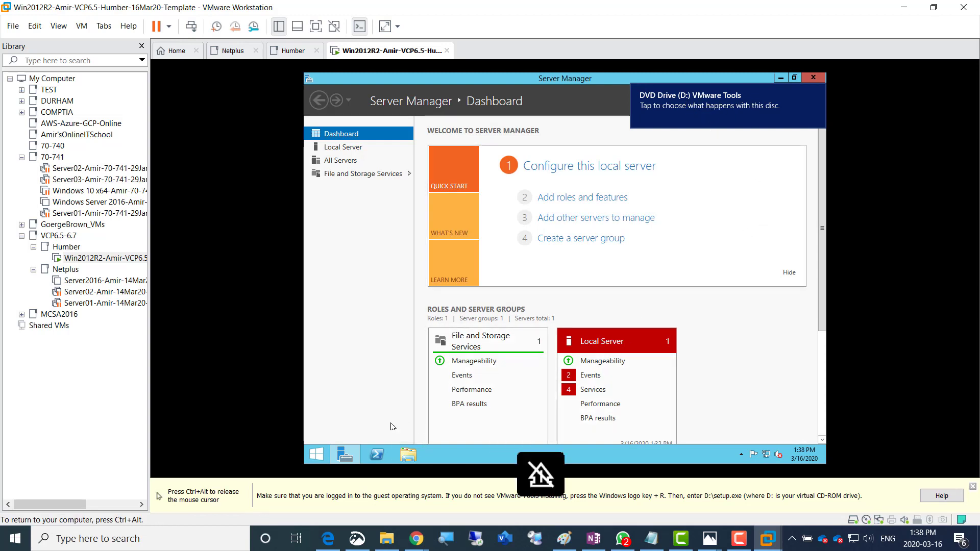
pyautogui.click(415, 454)
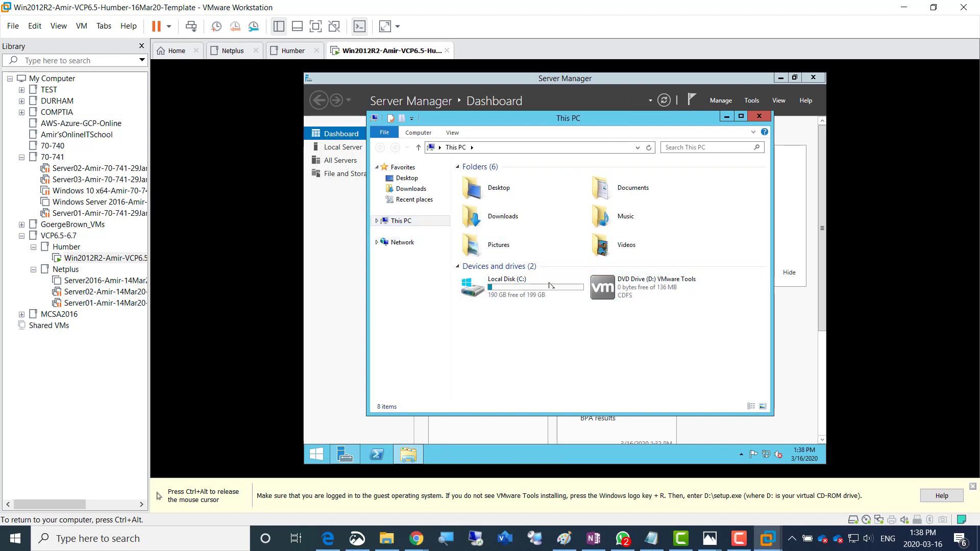
pyautogui.click(606, 293)
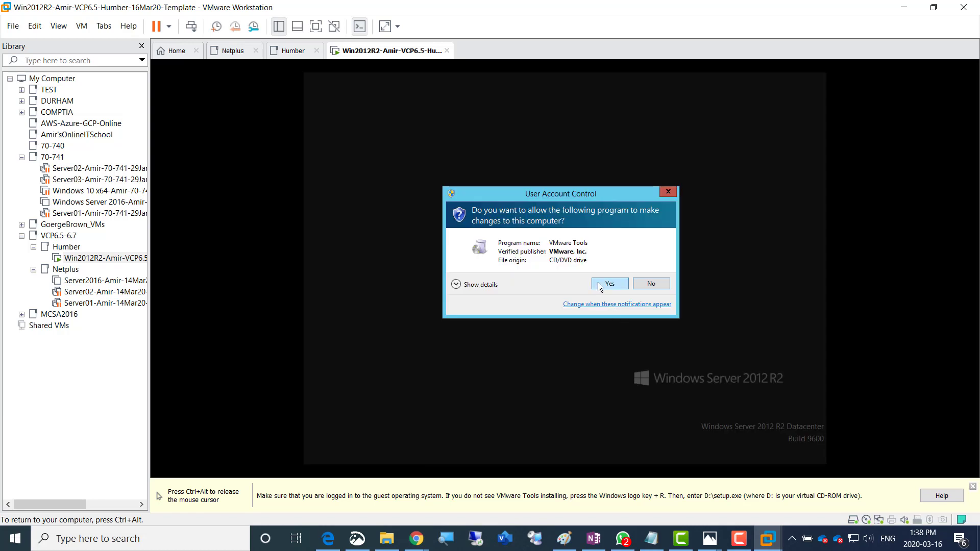
pyautogui.click(600, 287)
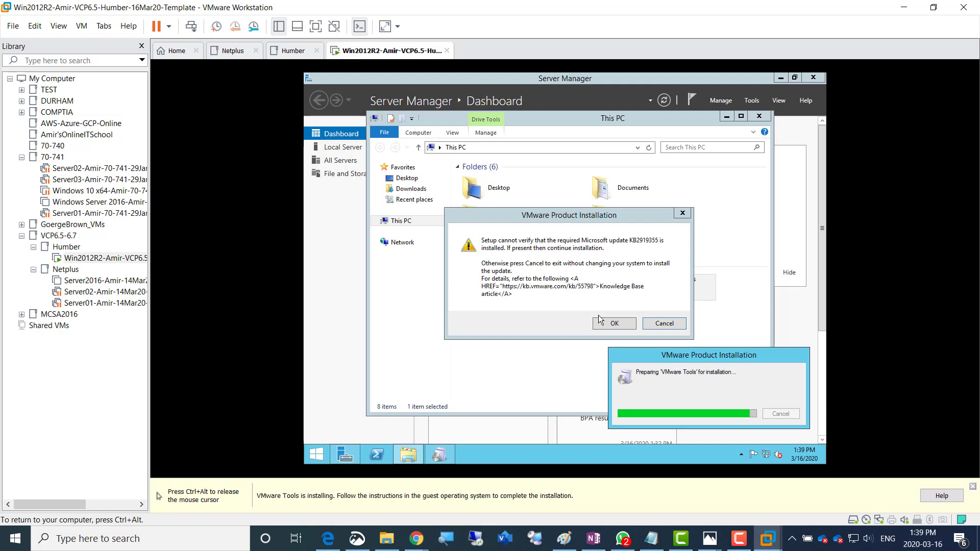
pyautogui.hotkey('ctrl', 'alt')
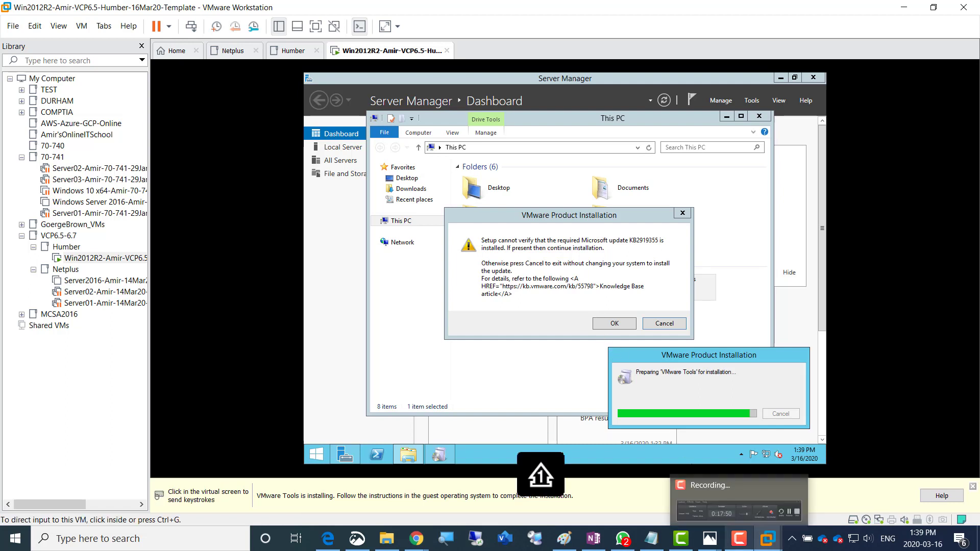
pyautogui.click(739, 538)
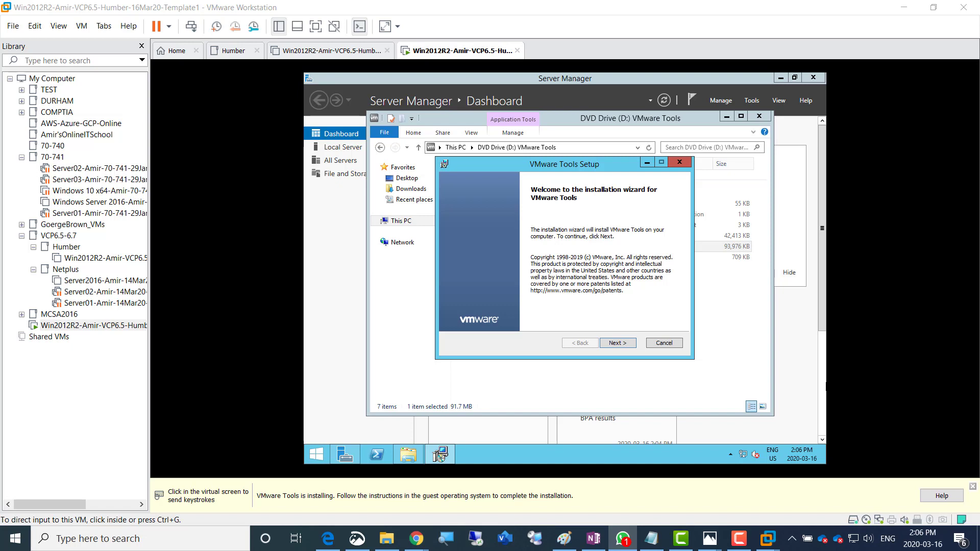
# Replace the Notepad text with the Windows Server 2012 R2 evaluation centre link and copy it
pyautogui.click(652, 539)
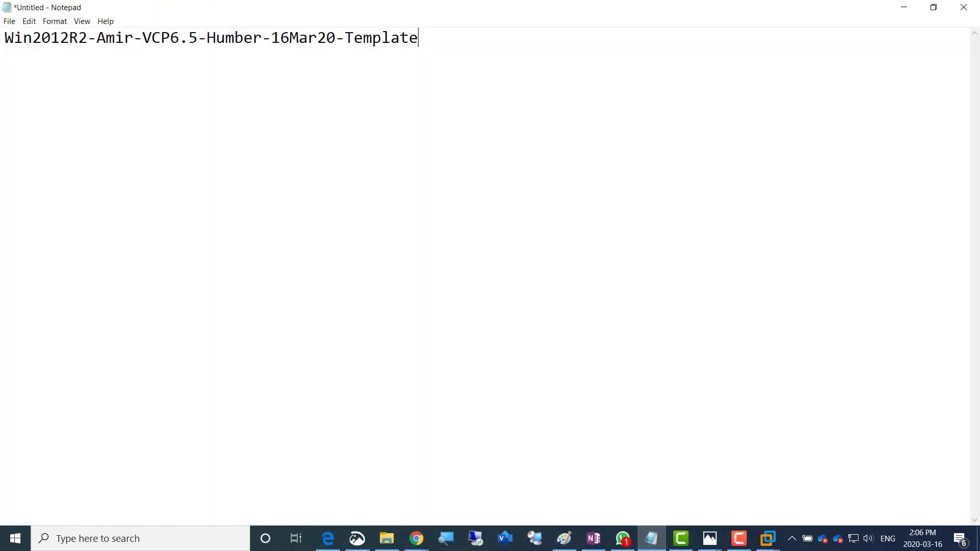
pyautogui.hotkey('ctrl', 'a')
pyautogui.write('https://www.microsoft.com/en-us/evalcenter/evaluate-windows-server-2012-r2')
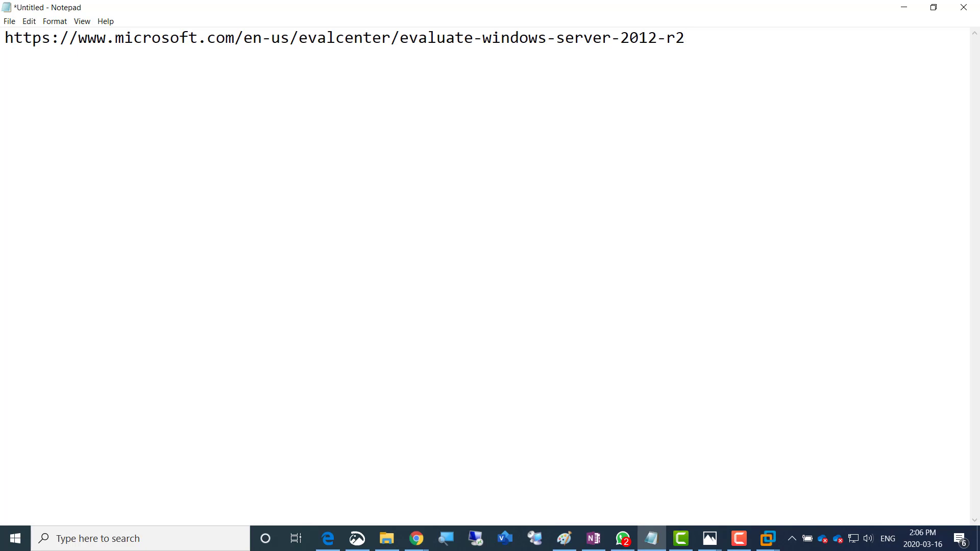
pyautogui.hotkey('ctrl', 'a')
pyautogui.rightClick(21, 38)
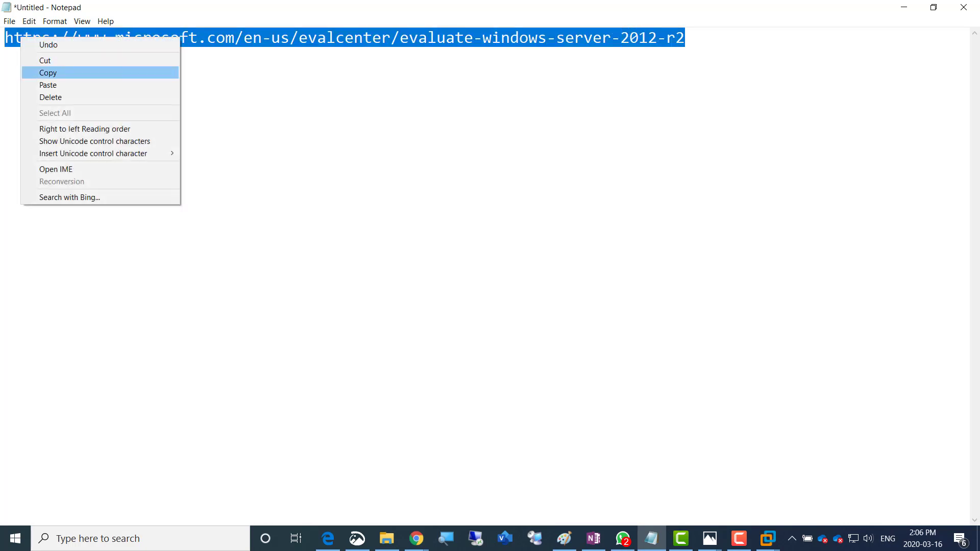
pyautogui.click(41, 73)
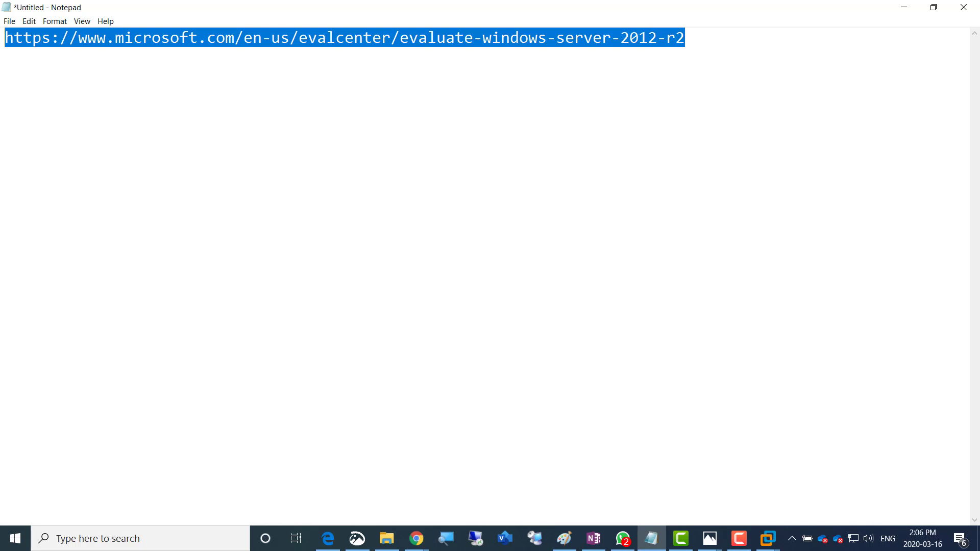
# Pause the screen recording, copy the link again, and minimize Notepad
pyautogui.hotkey('alt', 'Tab')
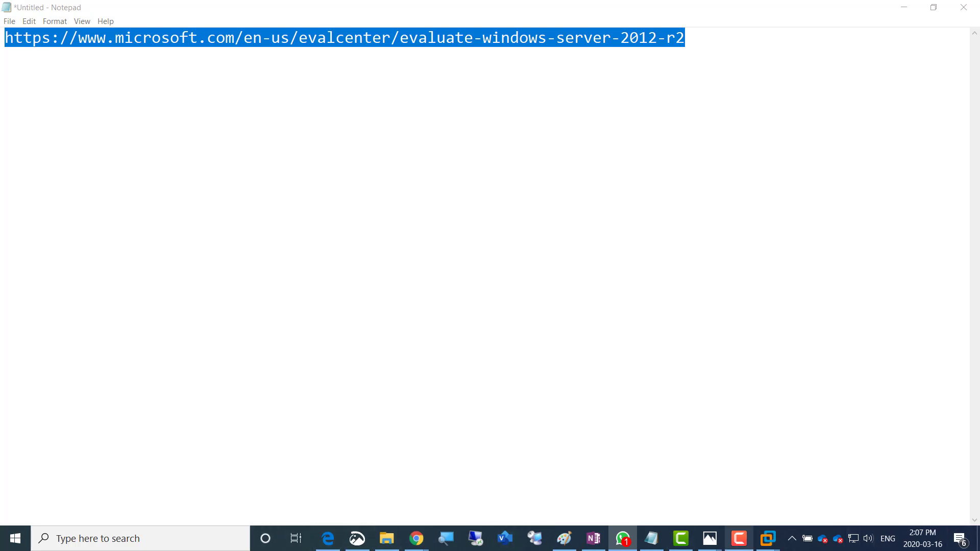
pyautogui.click(740, 539)
pyautogui.click(678, 527)
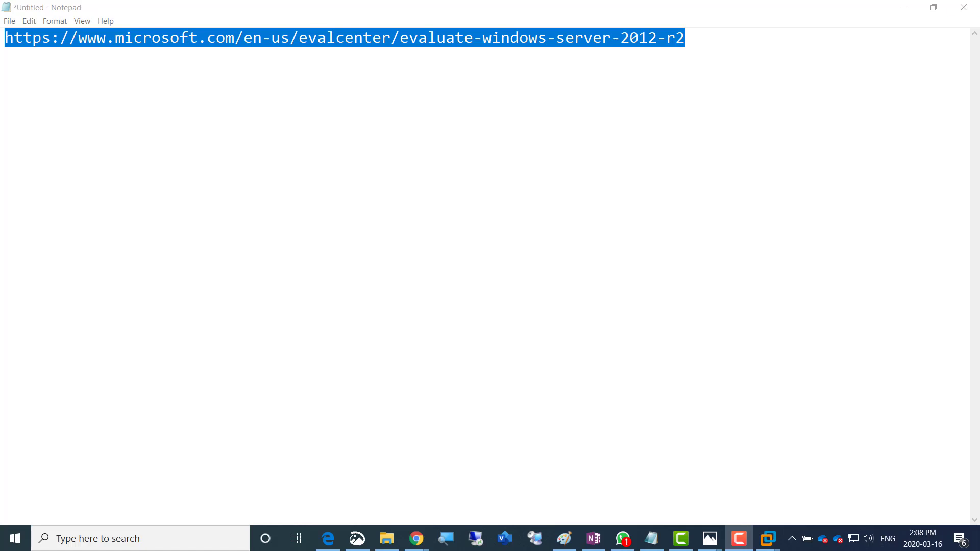
pyautogui.rightClick(536, 42)
pyautogui.click(561, 78)
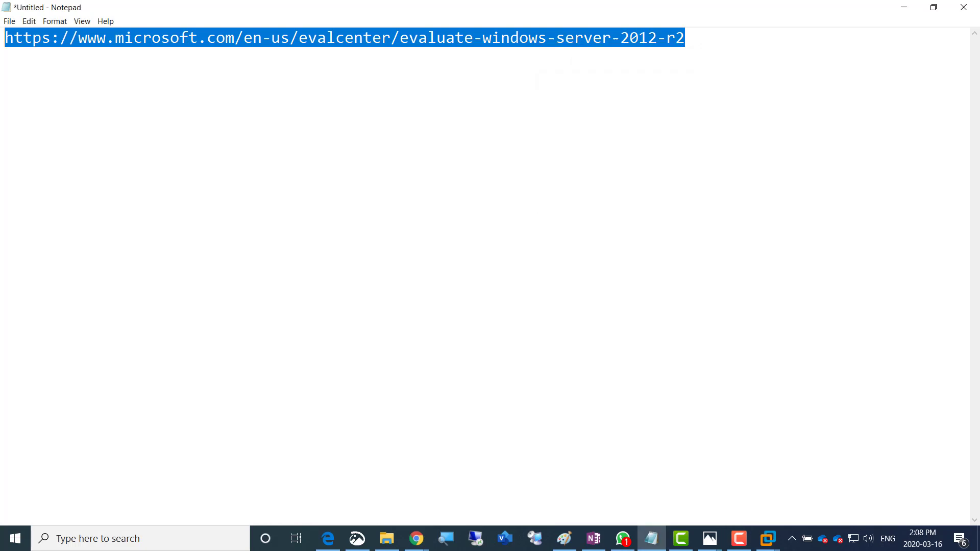
pyautogui.moveTo(416, 538)
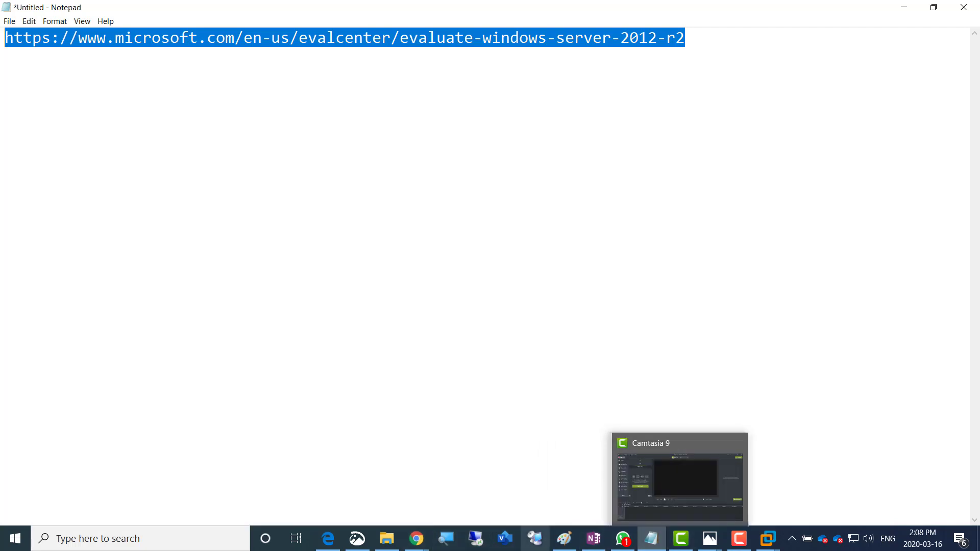
pyautogui.moveTo(564, 539)
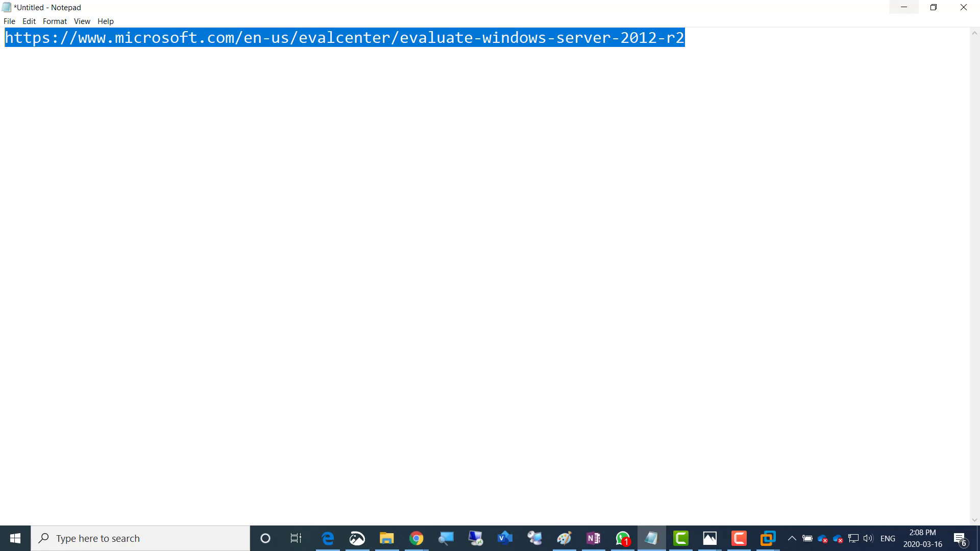
pyautogui.click(905, 7)
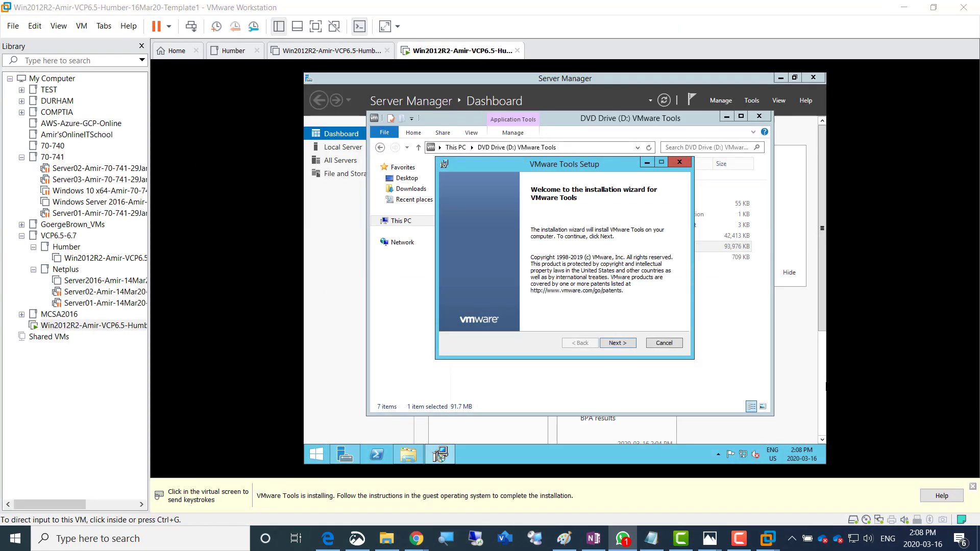
# Start a Typical VMware Tools install in the server VM, then bring up the OneNote checklist
pyautogui.click(616, 344)
pyautogui.click(616, 344)
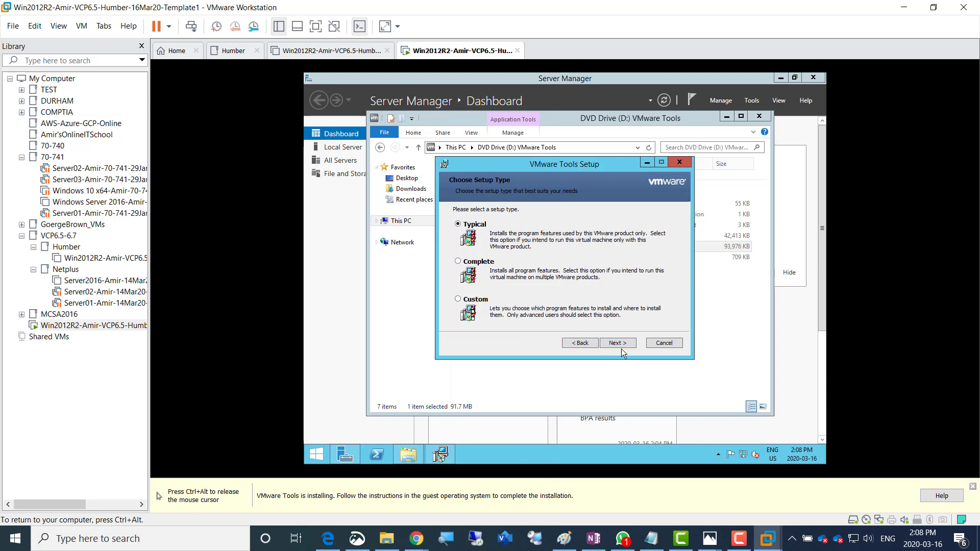
pyautogui.click(619, 344)
pyautogui.click(629, 344)
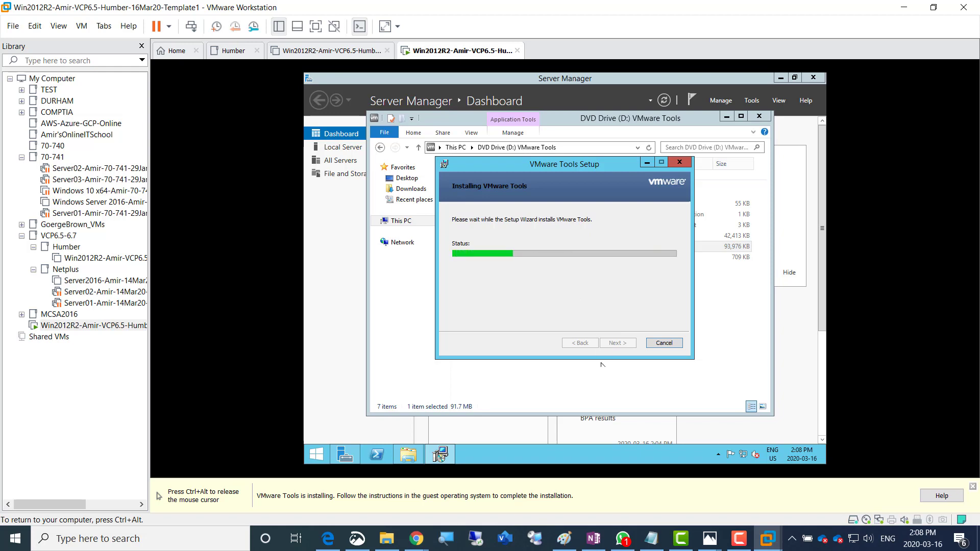
pyautogui.hotkey('ctrl', 'alt')
pyautogui.click(594, 539)
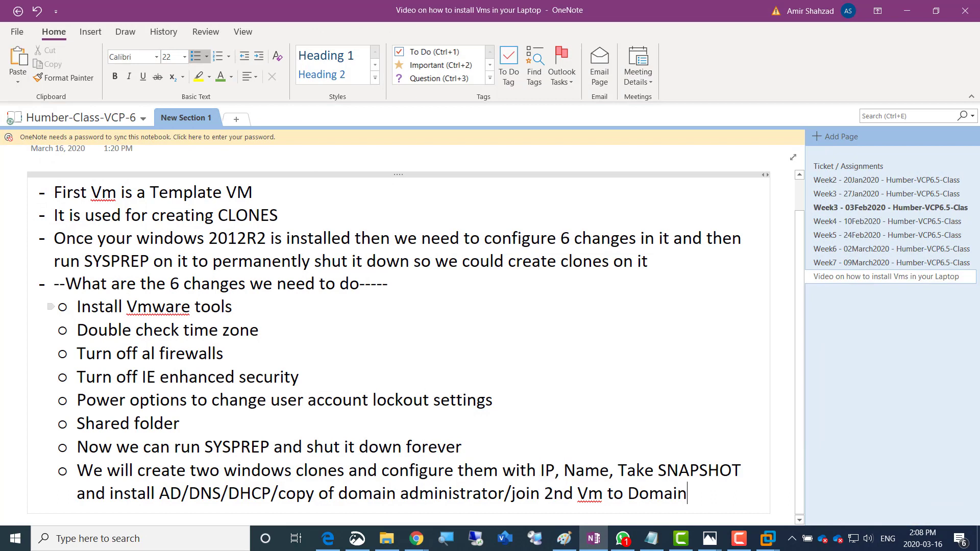
# Colour the 'Install Vmware tools' checklist item green, then minimize OneNote
pyautogui.moveTo(76, 307); pyautogui.dragTo(233, 306)
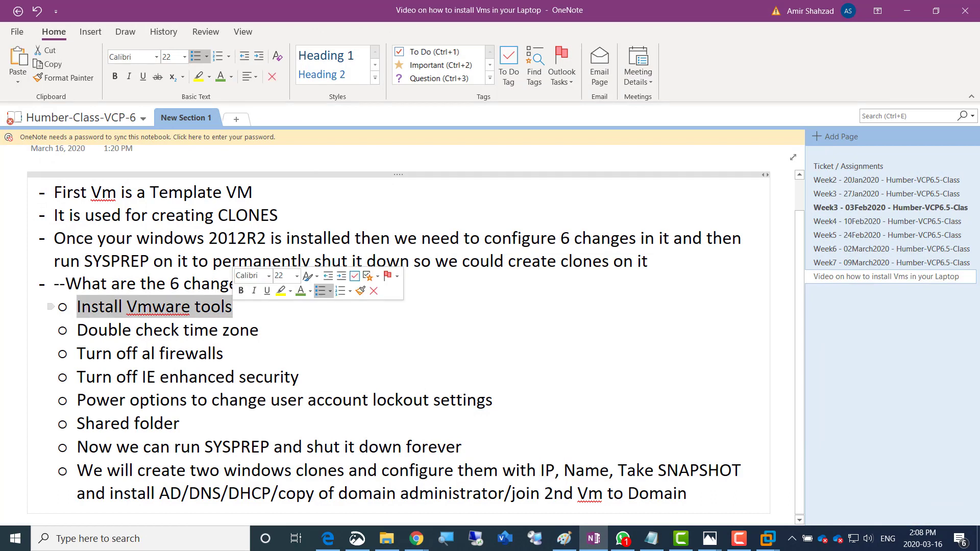
pyautogui.click(300, 291)
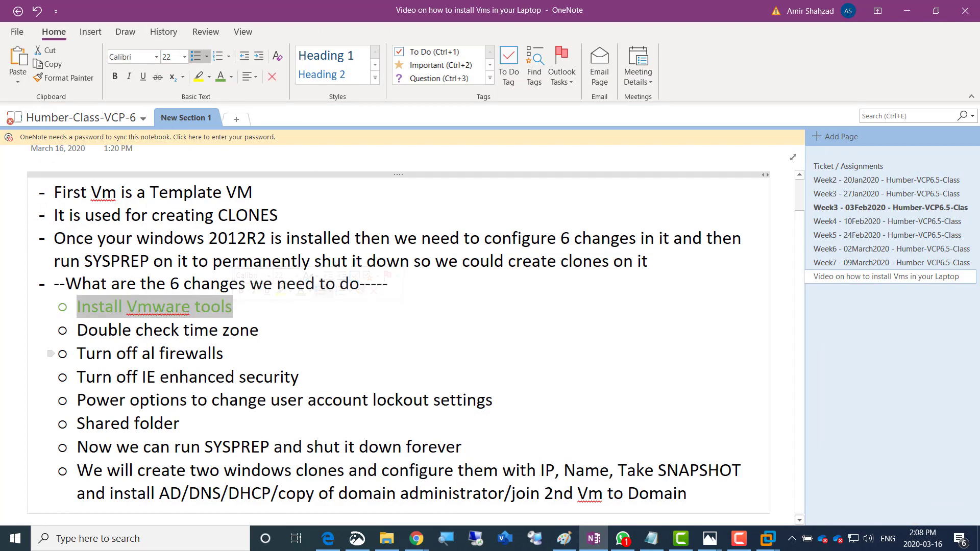
pyautogui.click(261, 331)
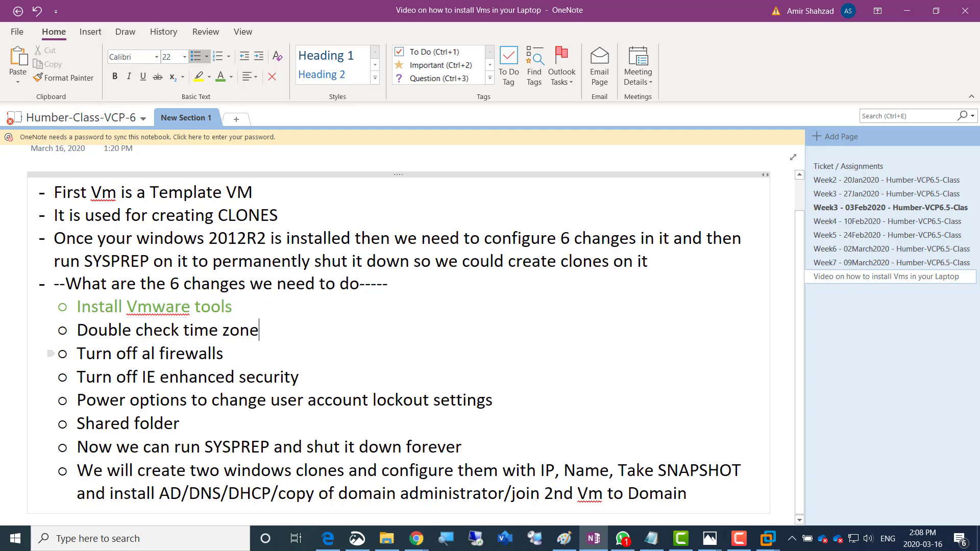
pyautogui.click(908, 10)
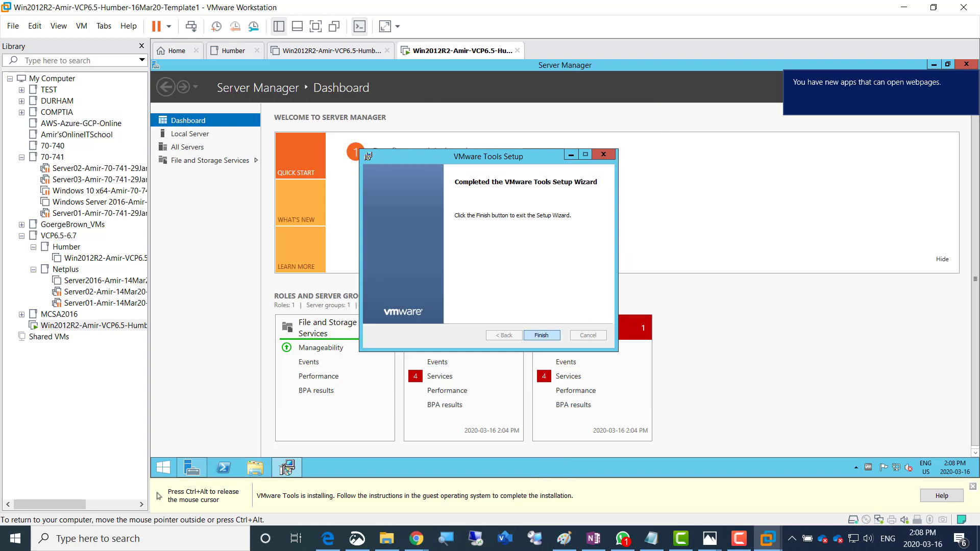
# Finish the VMware Tools setup and restart the server
pyautogui.click(542, 335)
pyautogui.press('Return')
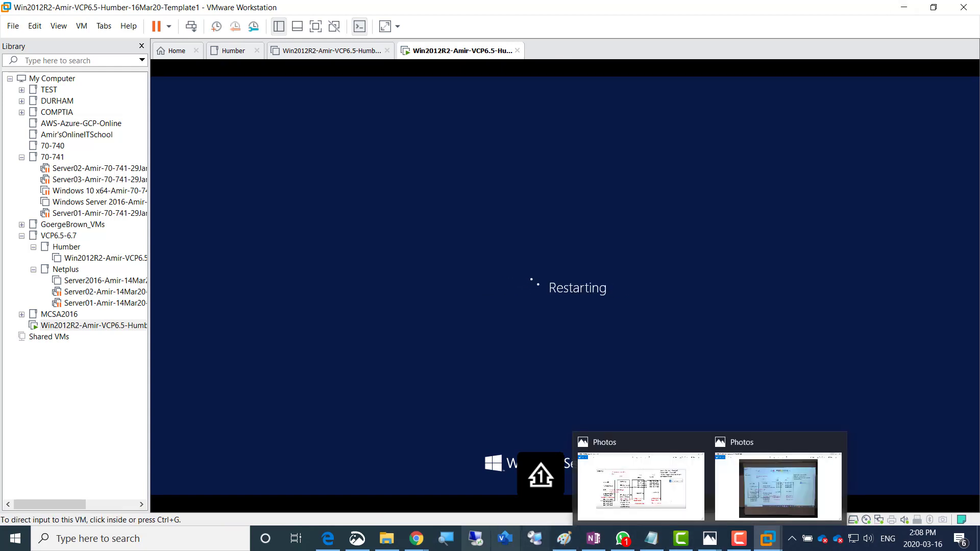
pyautogui.moveTo(416, 539)
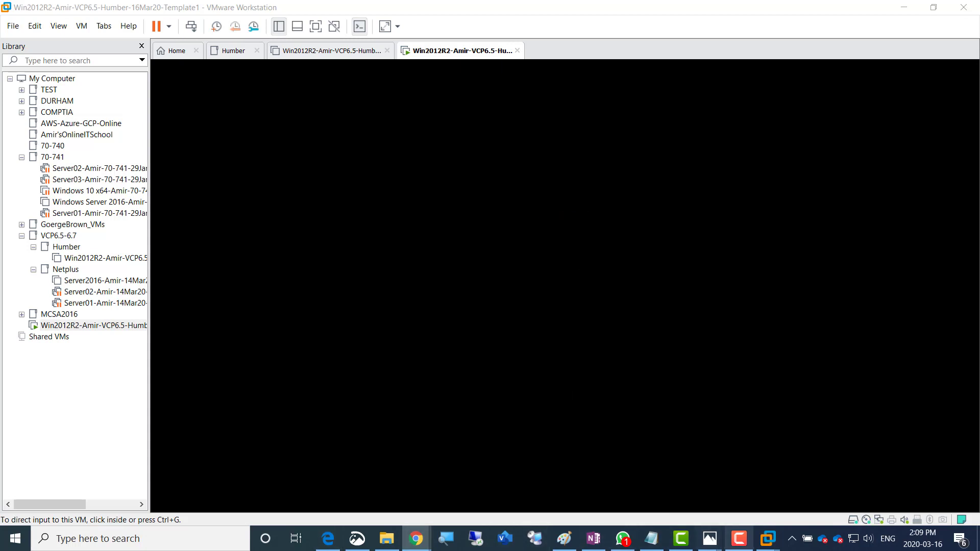
pyautogui.moveTo(738, 538)
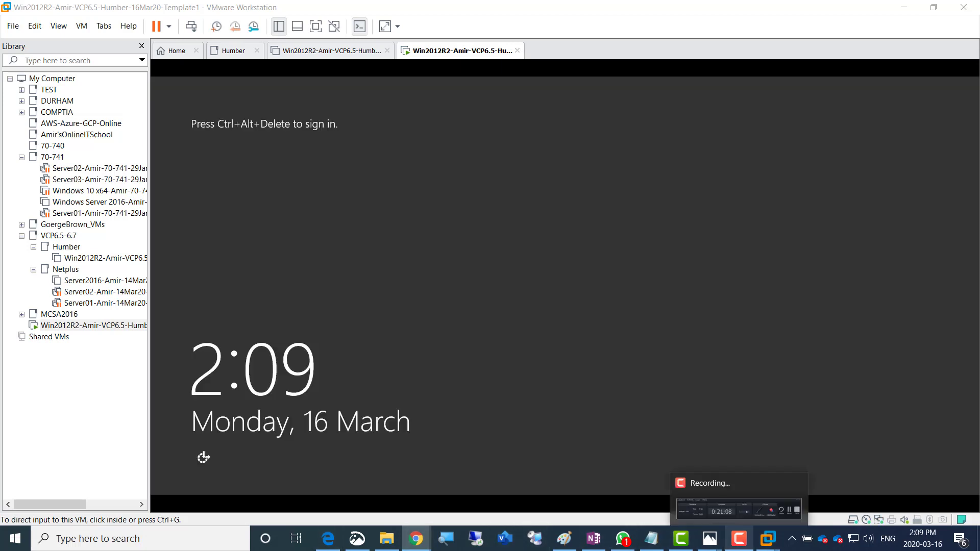
pyautogui.moveTo(709, 539)
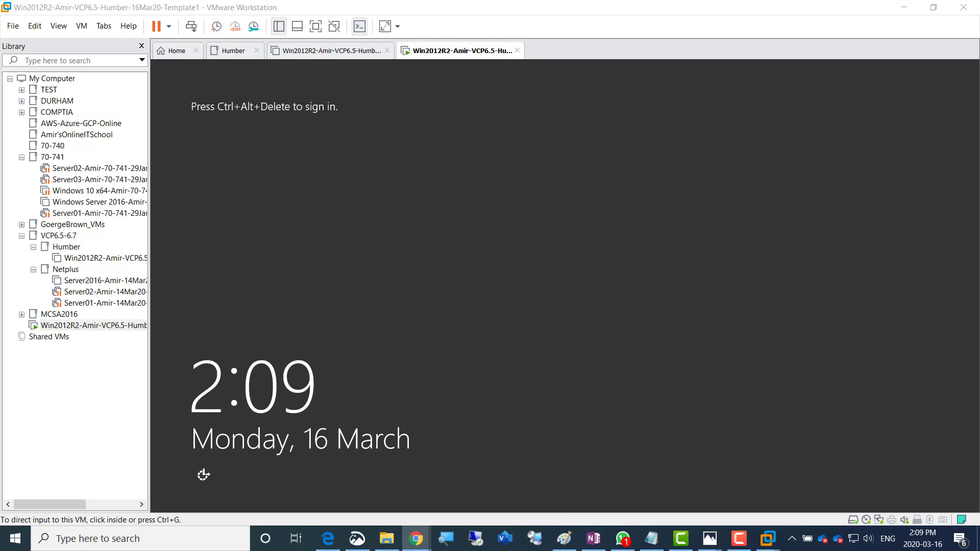
# Sign back in as Administrator with the account password and collapse the 70-741 library folder
pyautogui.click(191, 27)
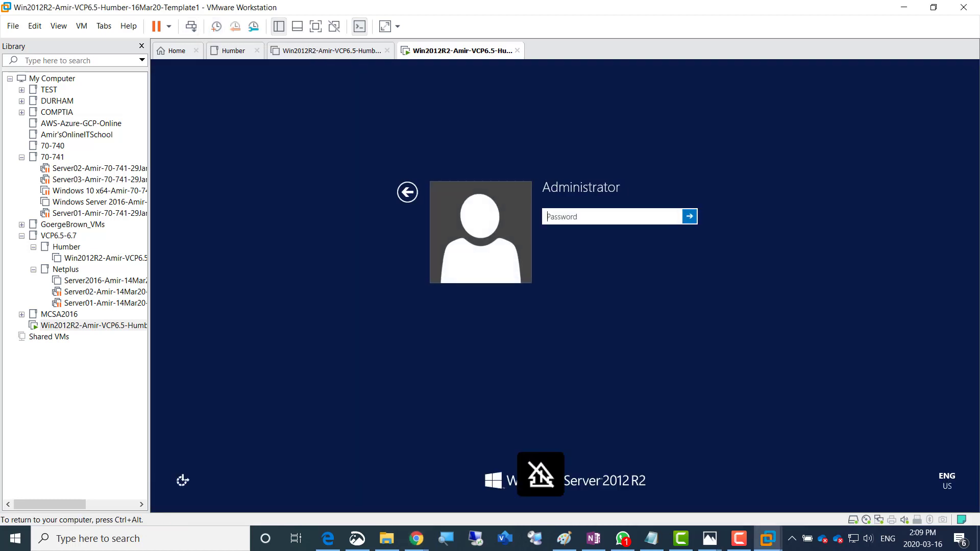
pyautogui.write('*********')
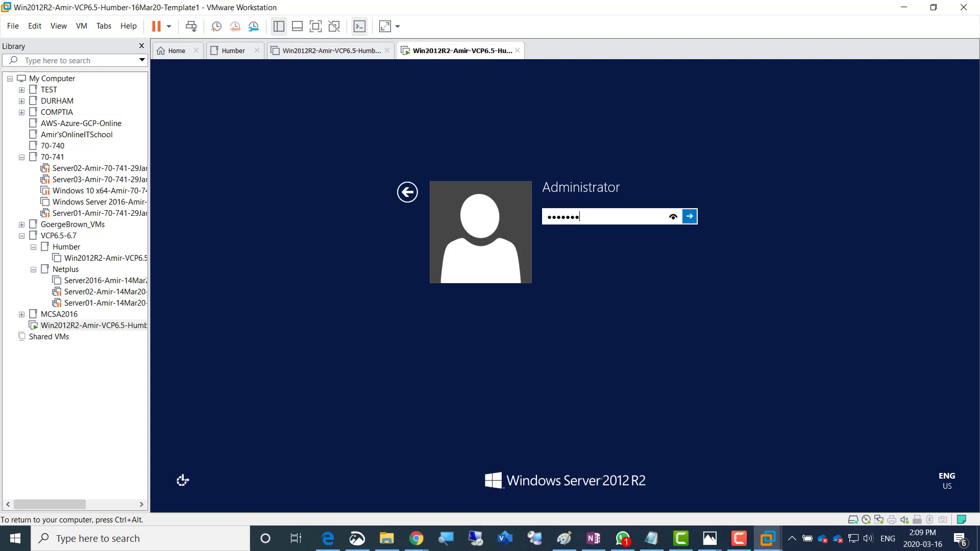
pyautogui.press('Return')
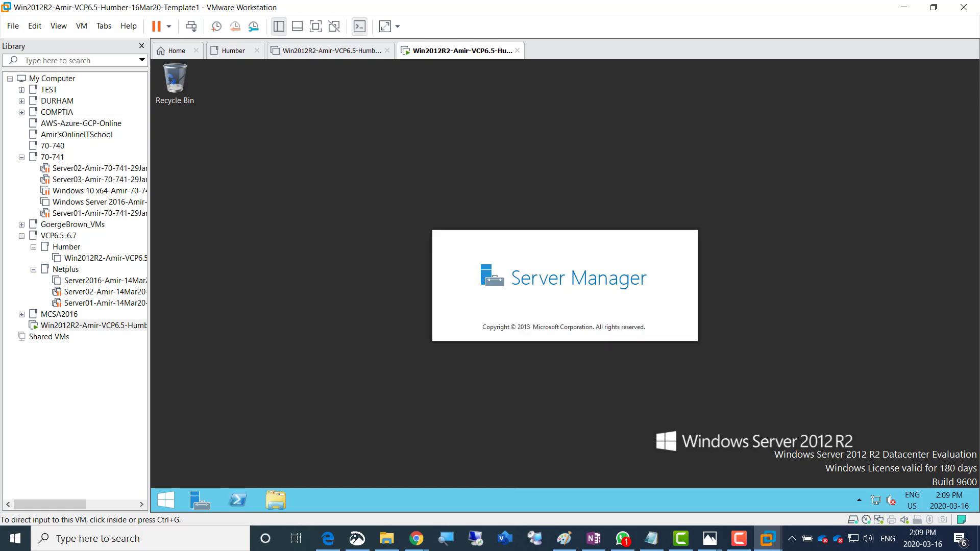
pyautogui.click(21, 157)
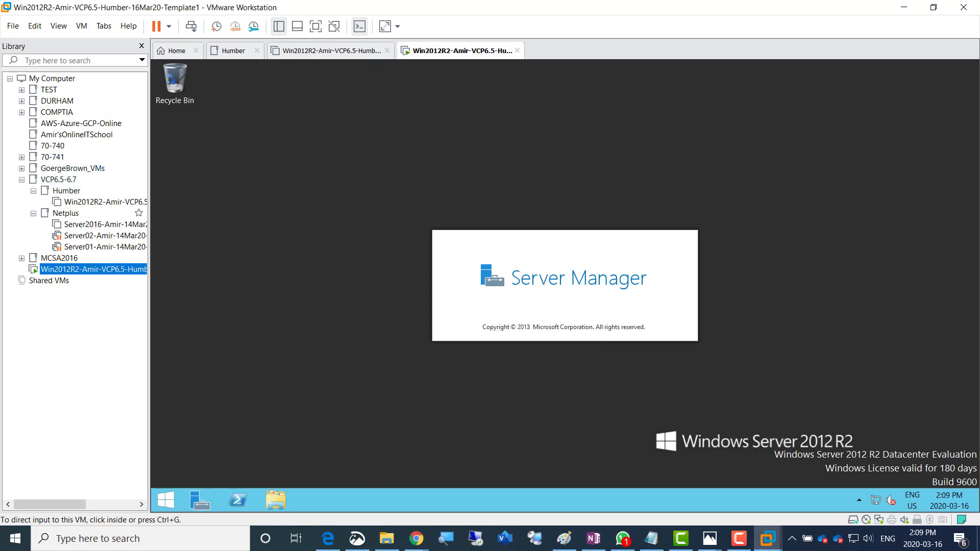
# Collapse Netplus, move Template1 into the Humber folder, and delete the old Template VM from disk
pyautogui.click(33, 213)
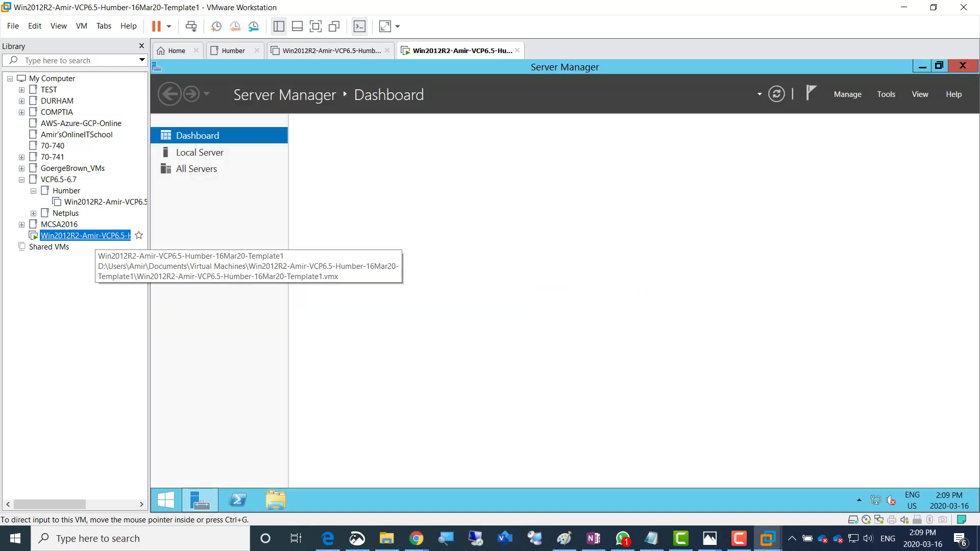
pyautogui.moveTo(95, 237); pyautogui.dragTo(80, 195)
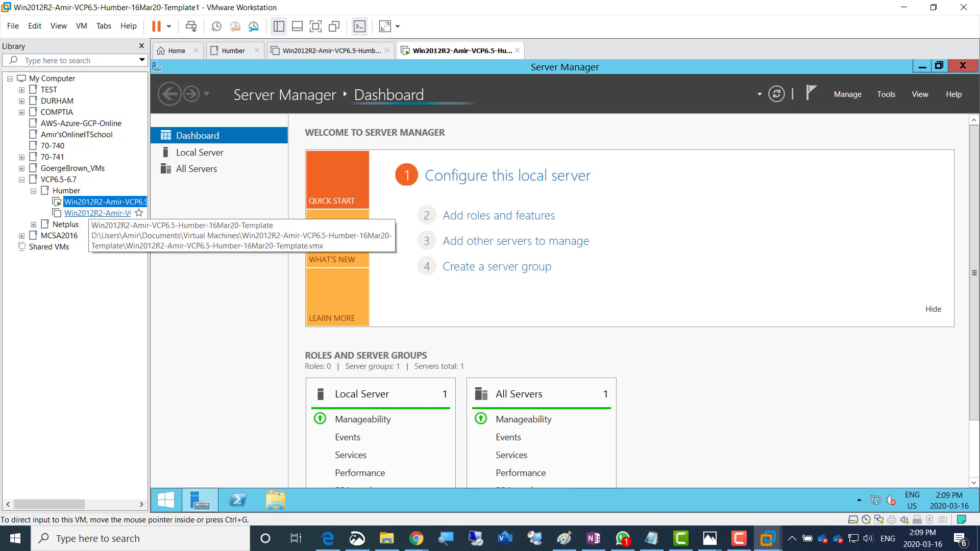
pyautogui.click(87, 213)
pyautogui.rightClick(88, 213)
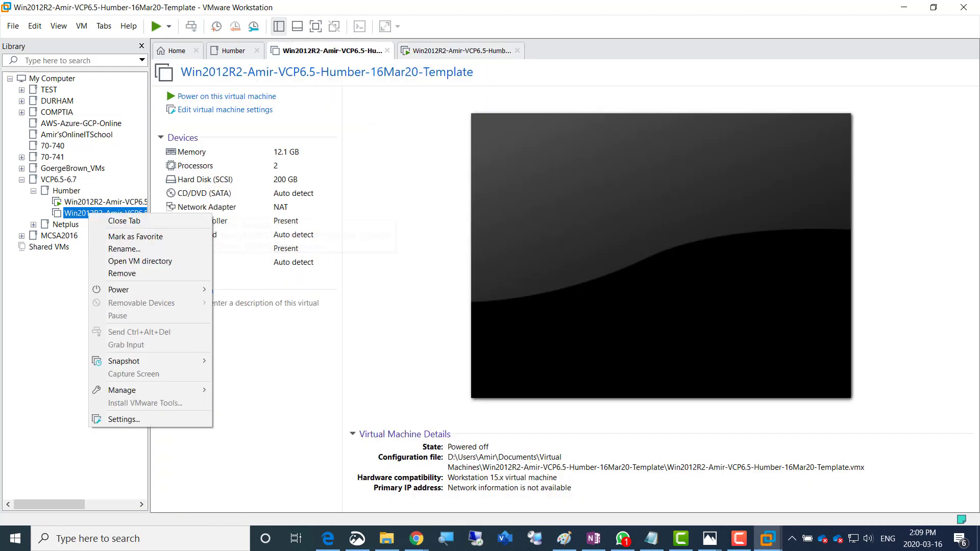
pyautogui.moveTo(153, 390)
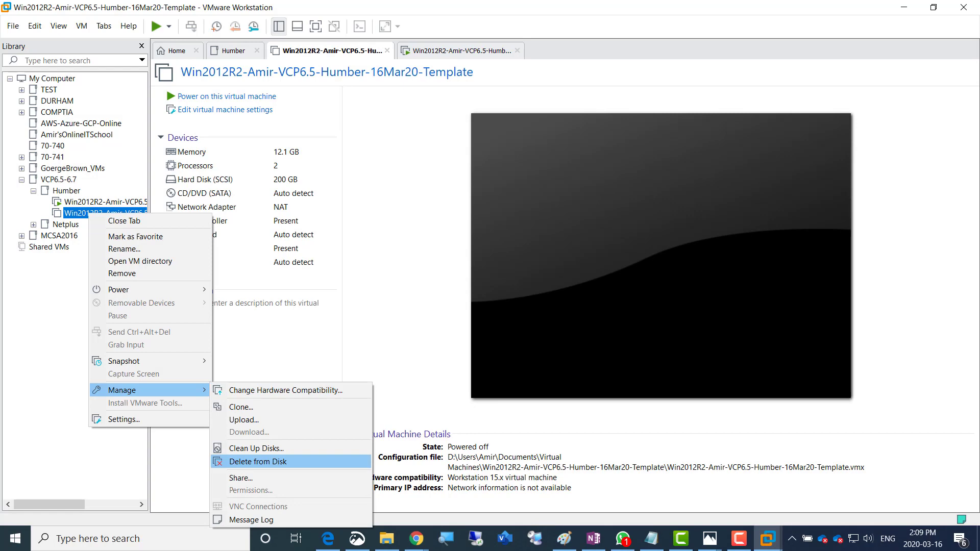
pyautogui.click(255, 462)
pyautogui.click(614, 290)
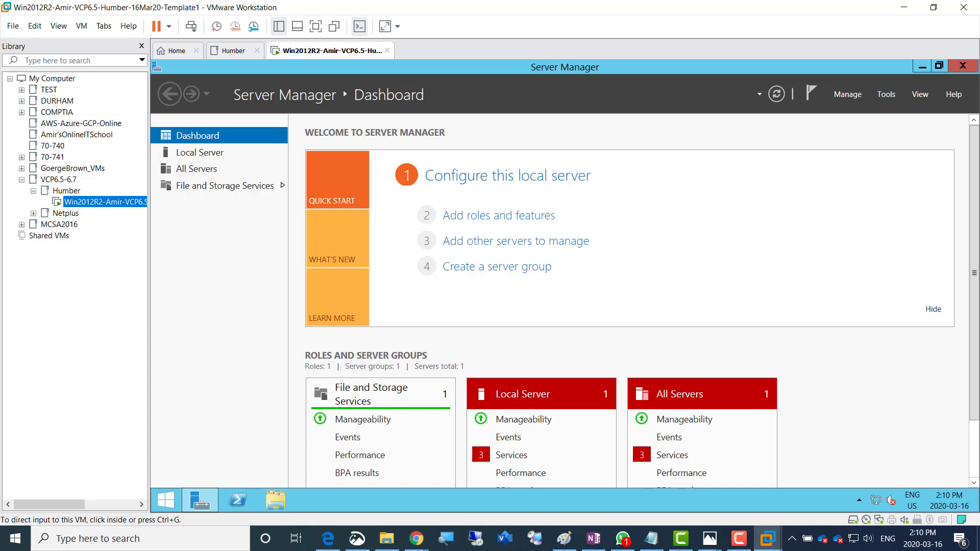
# Check the server's Local Server page shows Eastern Time, then minimize VMware Workstation
pyautogui.click(739, 539)
pyautogui.moveTo(766, 388); pyautogui.dragTo(334, 531)
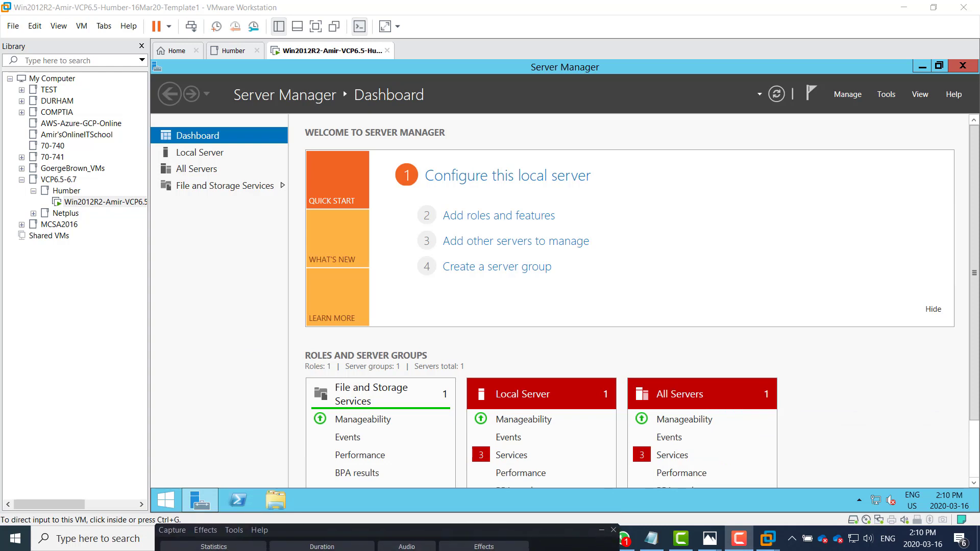
pyautogui.click(557, 348)
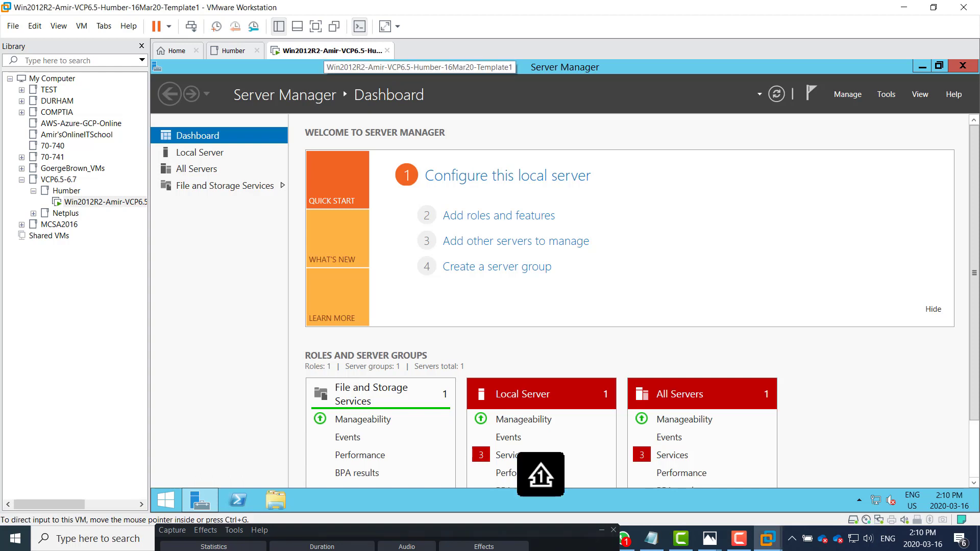
pyautogui.moveTo(501, 531); pyautogui.dragTo(379, 431)
pyautogui.click(594, 538)
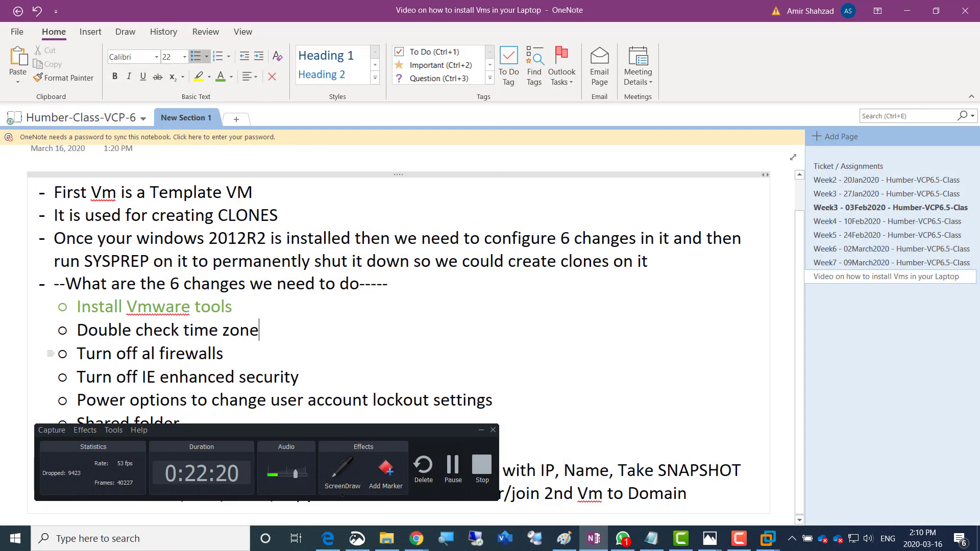
pyautogui.click(907, 11)
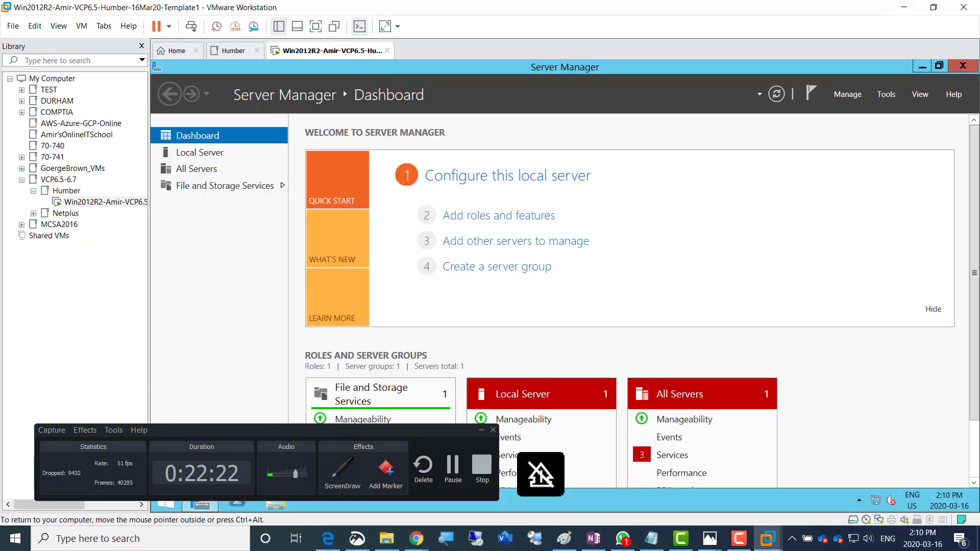
pyautogui.click(200, 153)
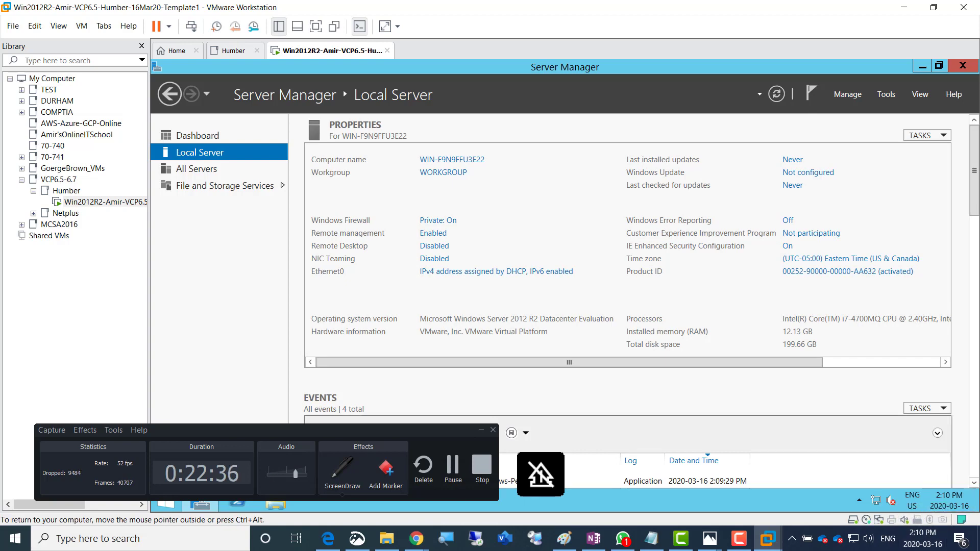
pyautogui.click(904, 8)
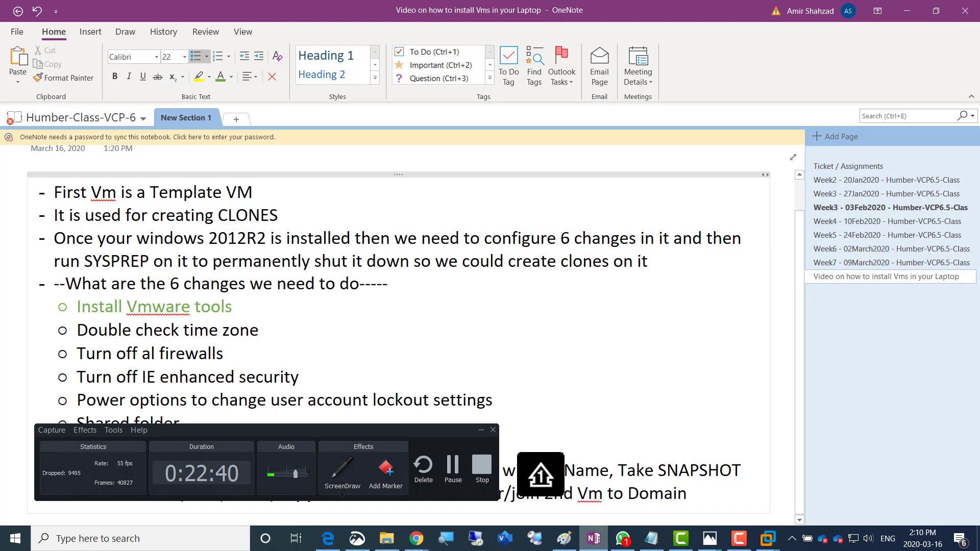
# Colour the 'Double check time zone' checklist item green
pyautogui.click(593, 539)
pyautogui.moveTo(78, 330); pyautogui.dragTo(260, 331)
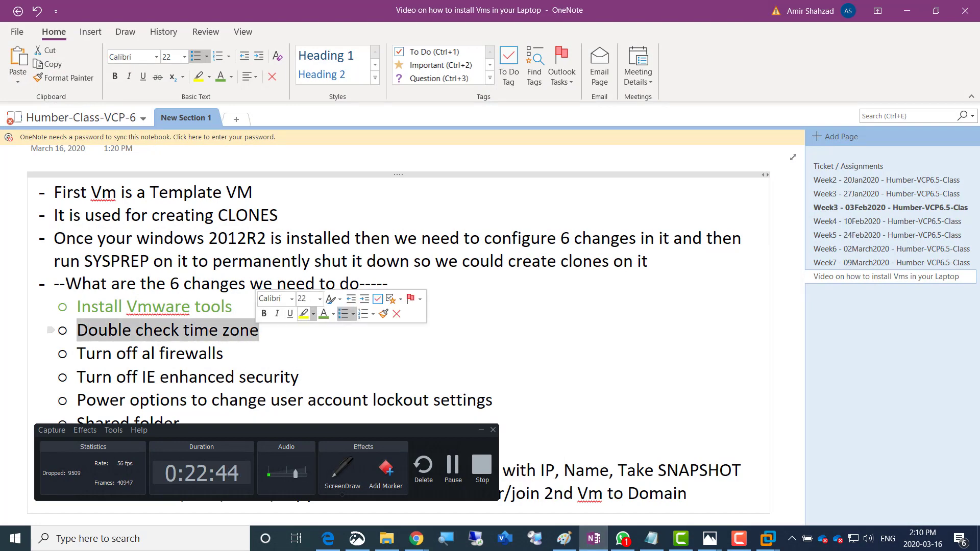
pyautogui.click(324, 313)
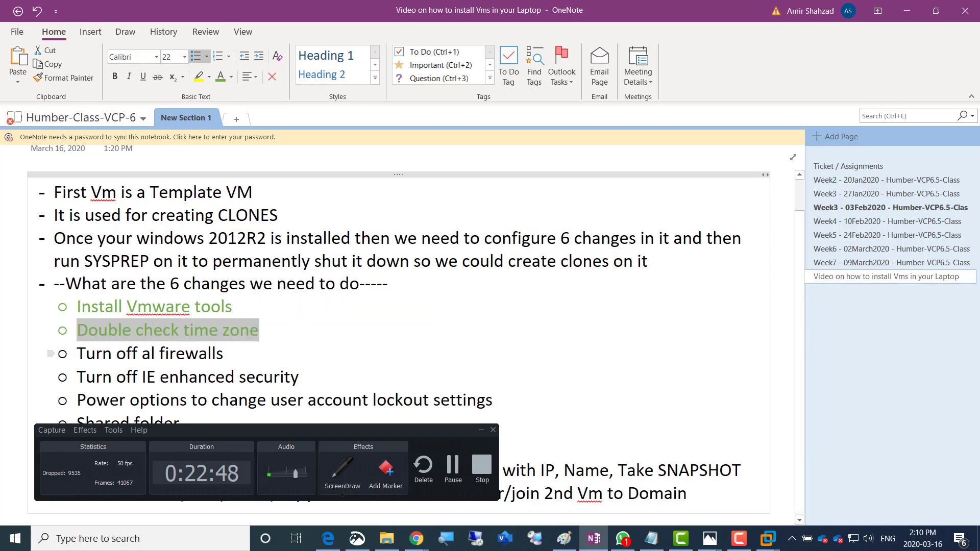
# Correct the firewall line to read 'Turn off all firewall profiles'
pyautogui.click(155, 354)
pyautogui.press('Left')
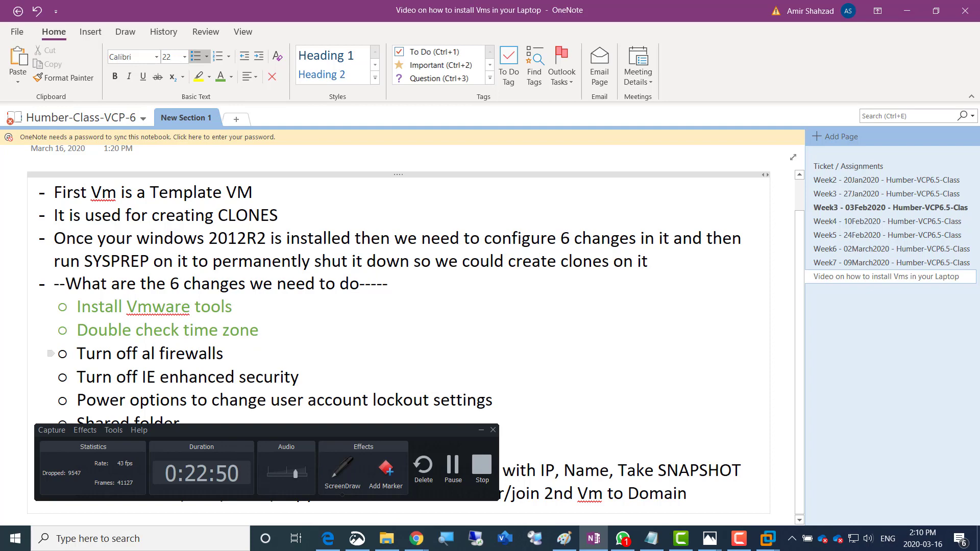
pyautogui.write('l')
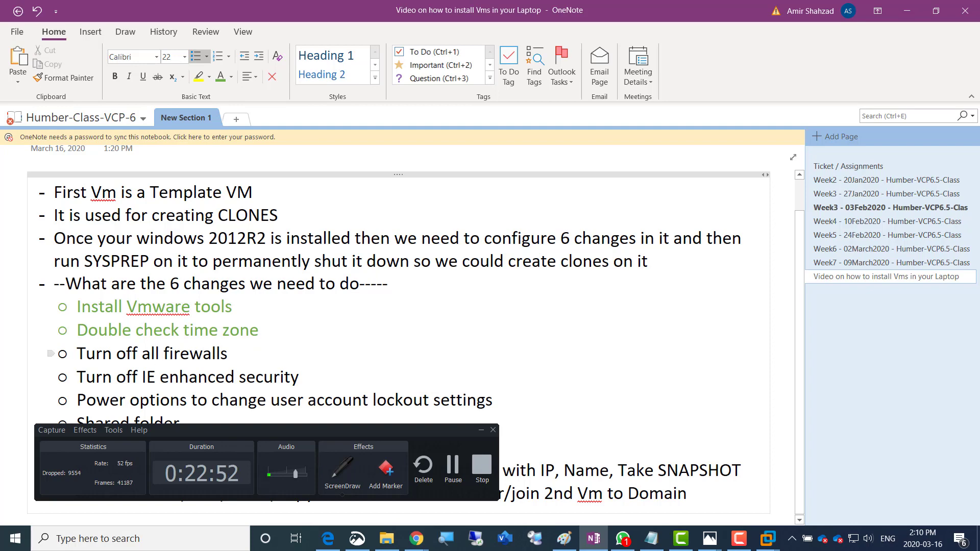
pyautogui.click(221, 354)
pyautogui.write('profuke')
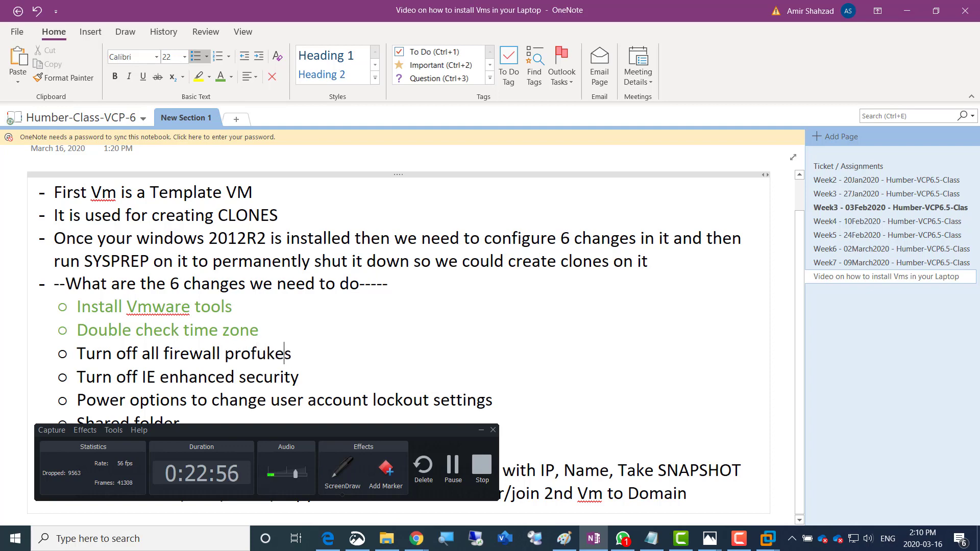
pyautogui.press('BackSpace')
pyautogui.press('BackSpace')
pyautogui.press('BackSpace')
pyautogui.write('ile')
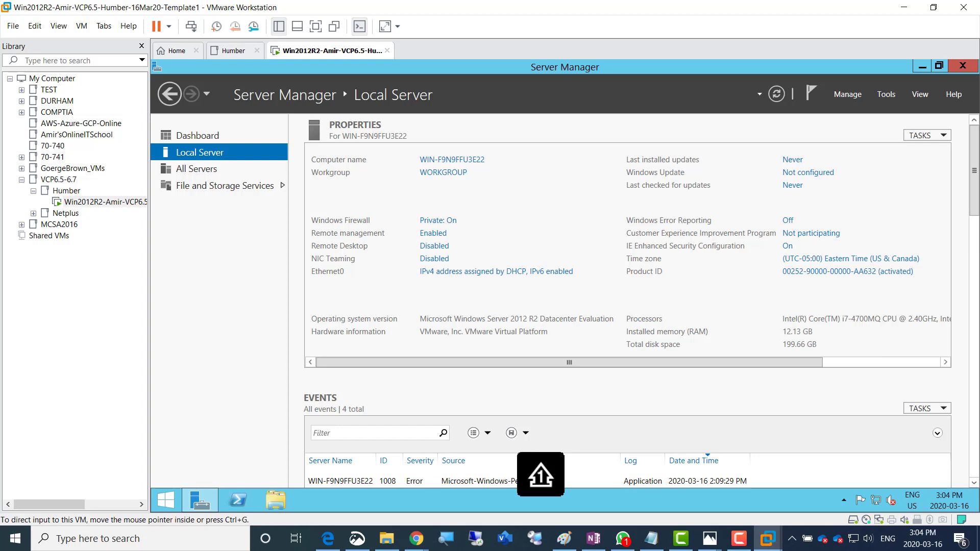
# Narrow the library panel and open the server's Windows Firewall settings
pyautogui.moveTo(149, 286); pyautogui.dragTo(101, 286)
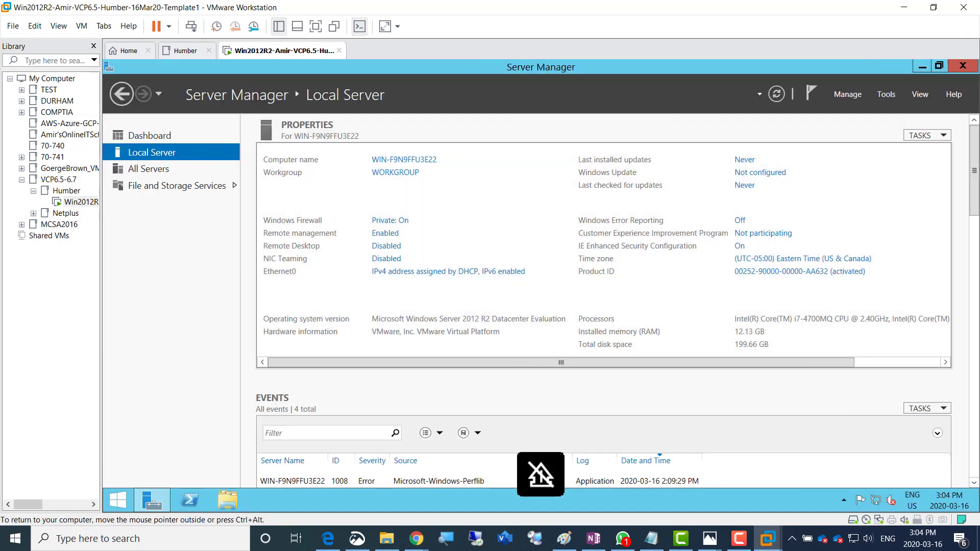
pyautogui.click(593, 539)
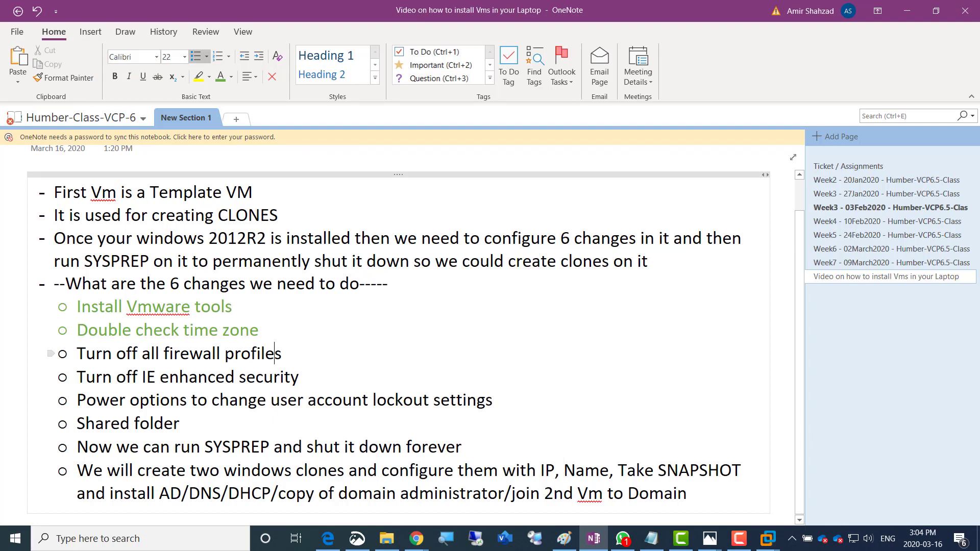
pyautogui.click(907, 11)
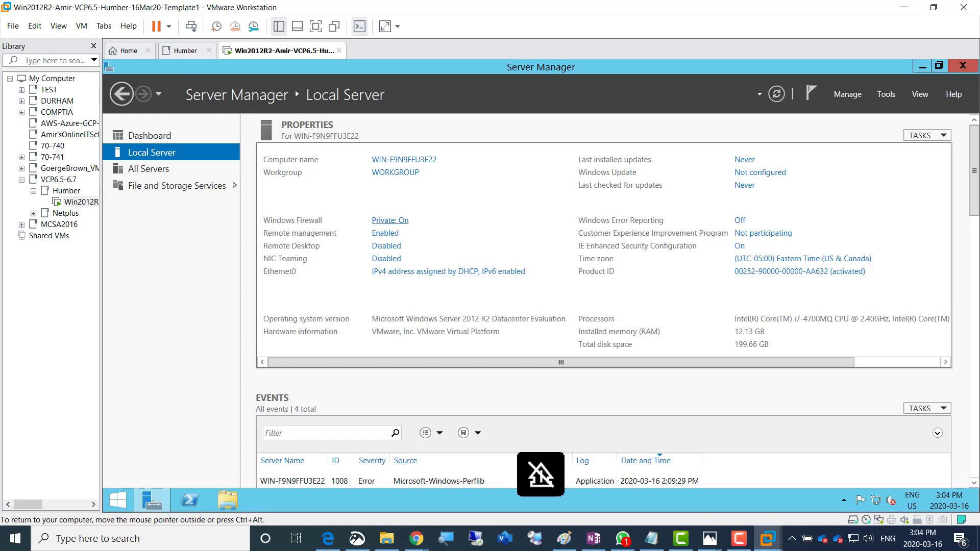
pyautogui.click(390, 221)
pyautogui.click(738, 539)
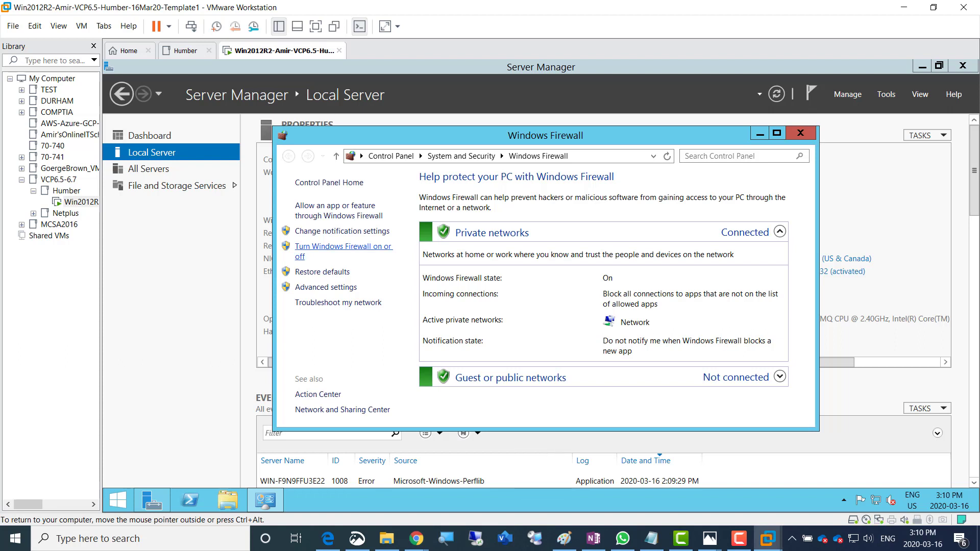
# Turn off Windows Firewall for private and public networks, close it, and return to OneNote
pyautogui.click(343, 246)
pyautogui.click(400, 279)
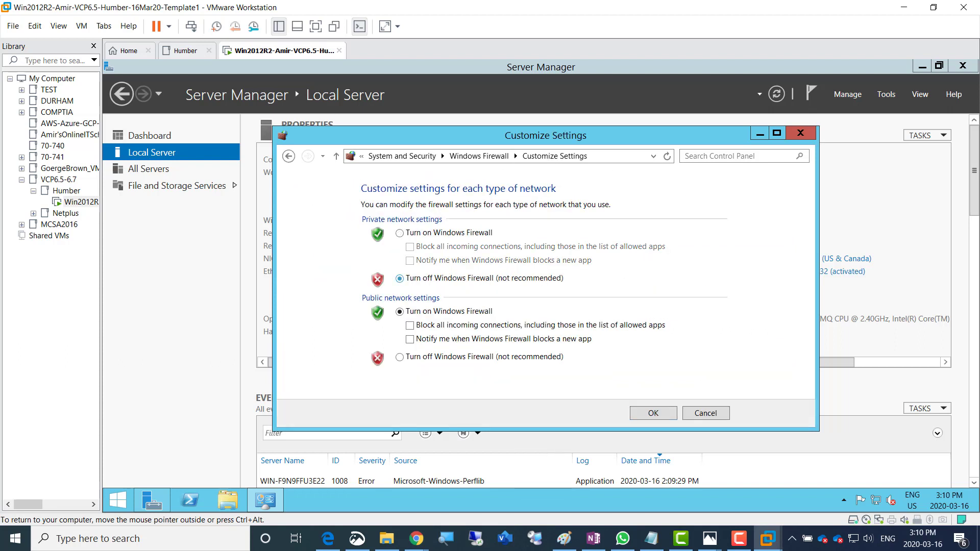
pyautogui.click(400, 358)
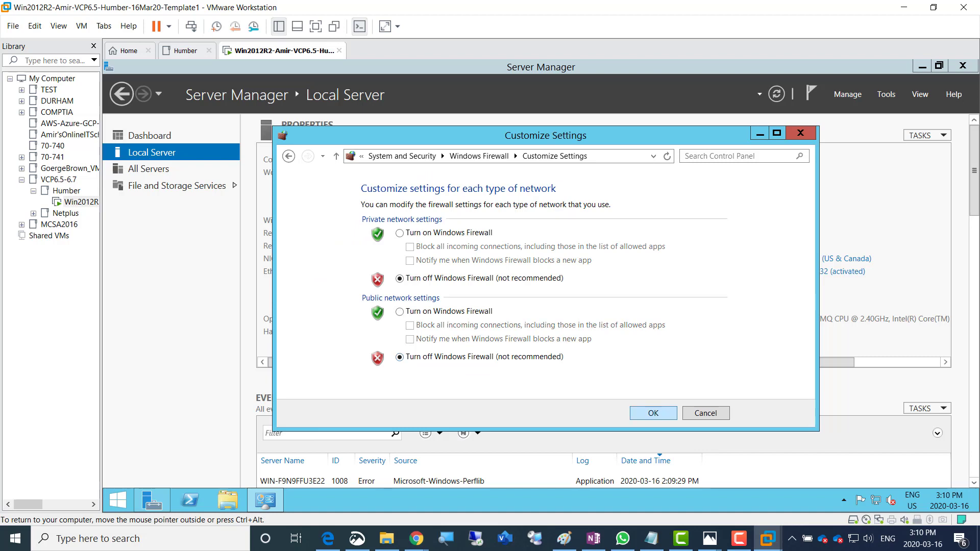
pyautogui.press('Return')
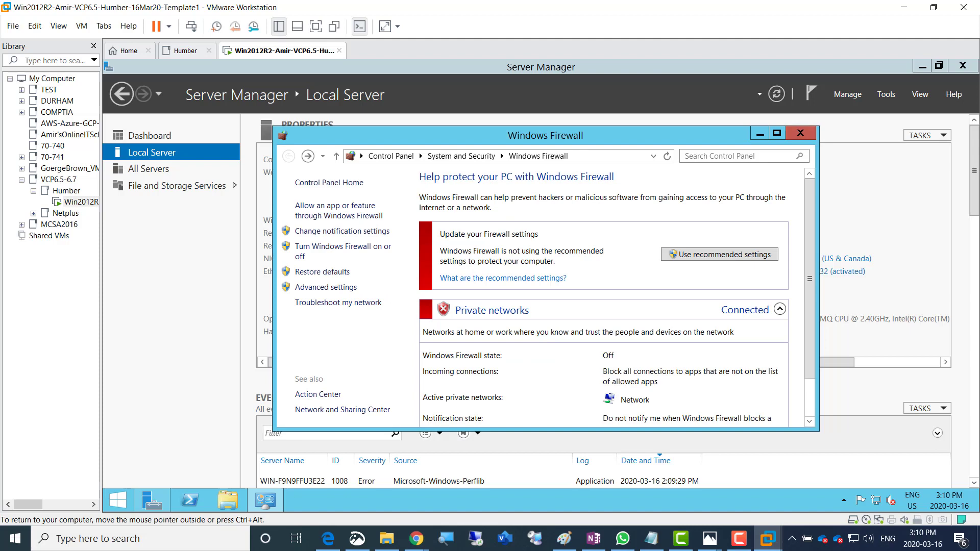
pyautogui.scroll(-1, 618, 299)
pyautogui.scroll(1, 617, 299)
pyautogui.click(800, 132)
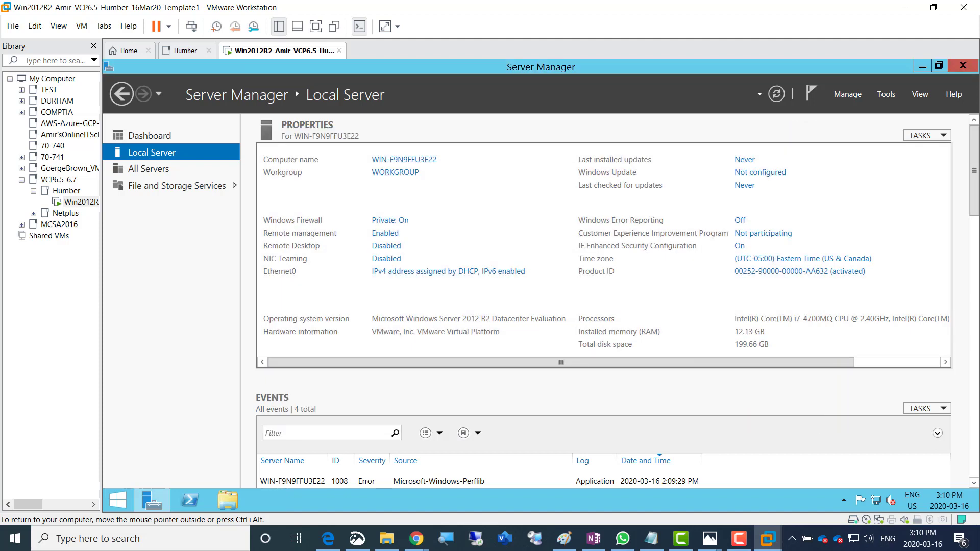
pyautogui.click(593, 539)
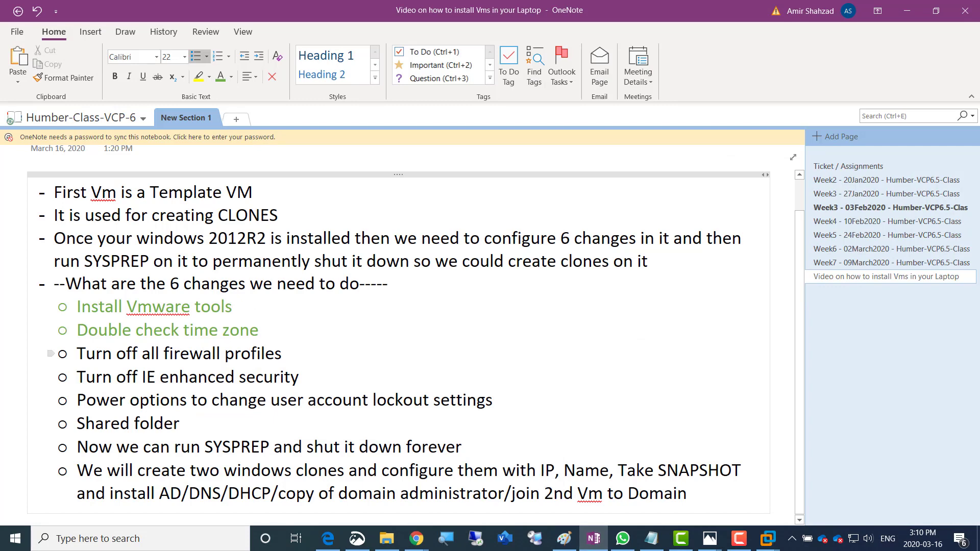
# Colour the 'Turn off all firewall profiles' line green and return to VMware Workstation
pyautogui.moveTo(77, 354); pyautogui.dragTo(284, 355)
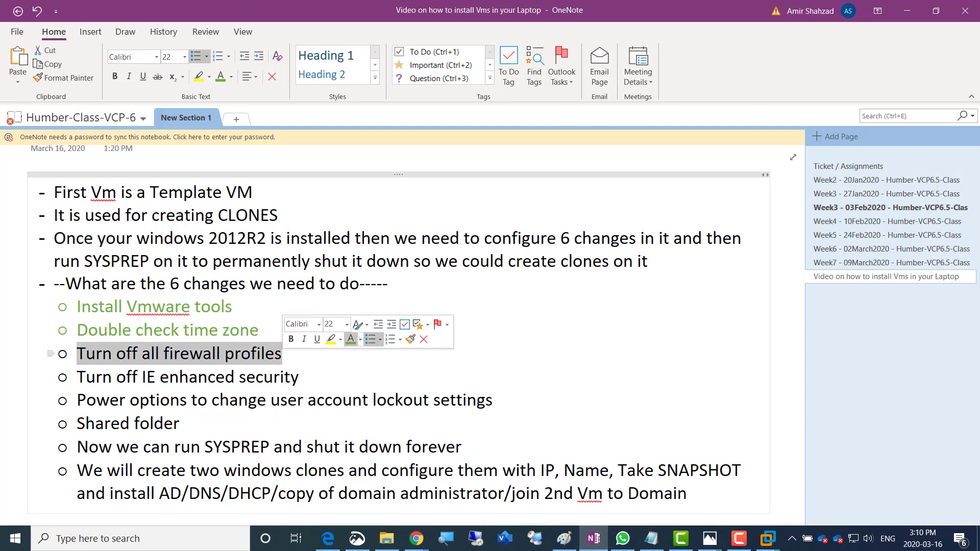
pyautogui.click(351, 340)
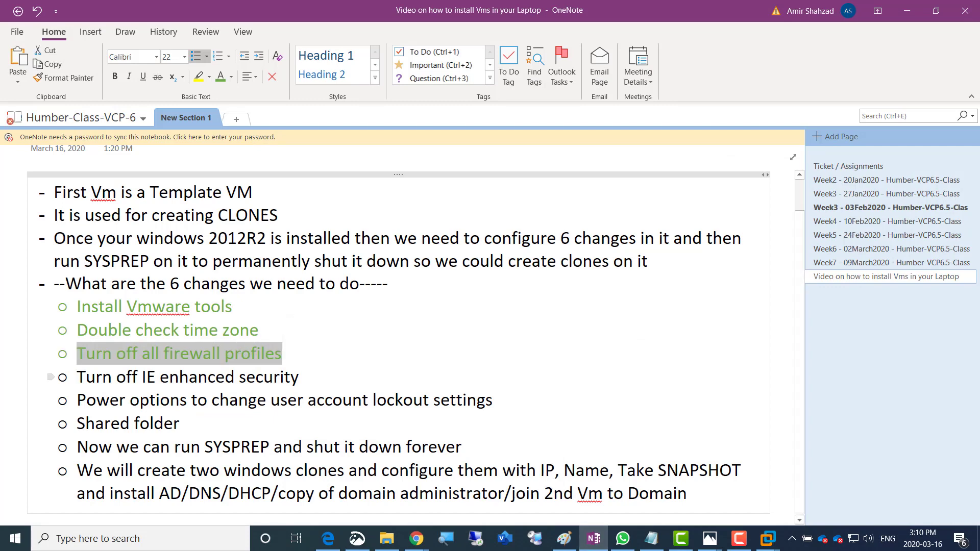
pyautogui.hotkey('alt', 'Tab')
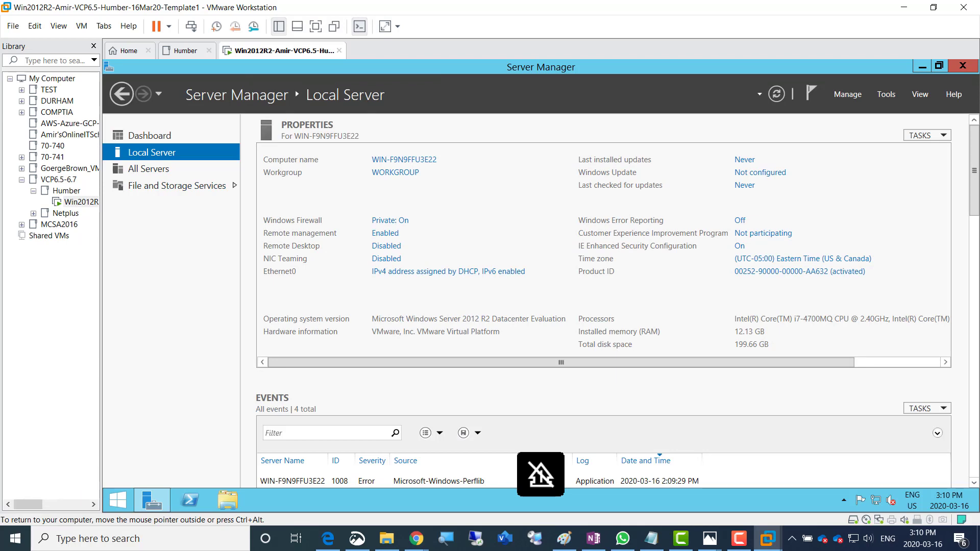
# Recheck that Windows Firewall is off and the time zone is correct
pyautogui.click(390, 220)
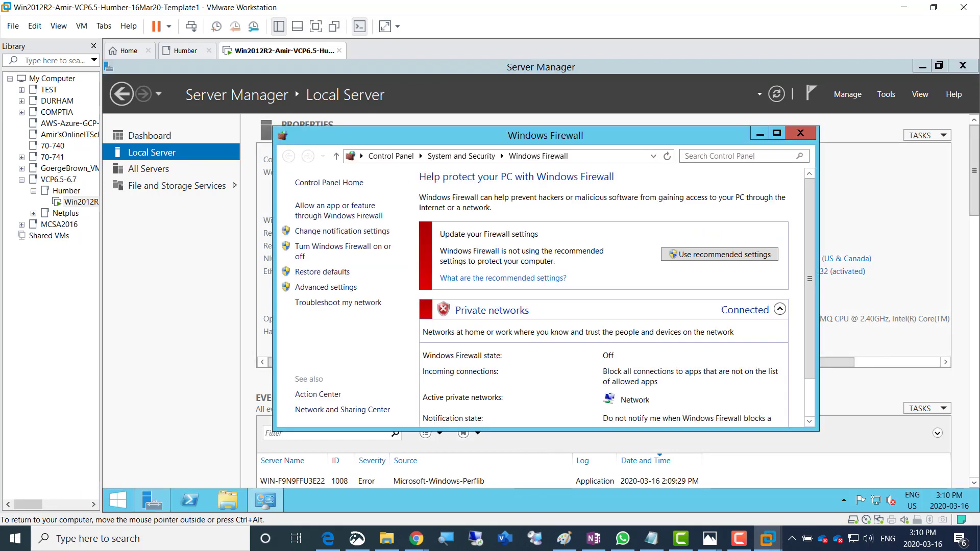
pyautogui.click(800, 134)
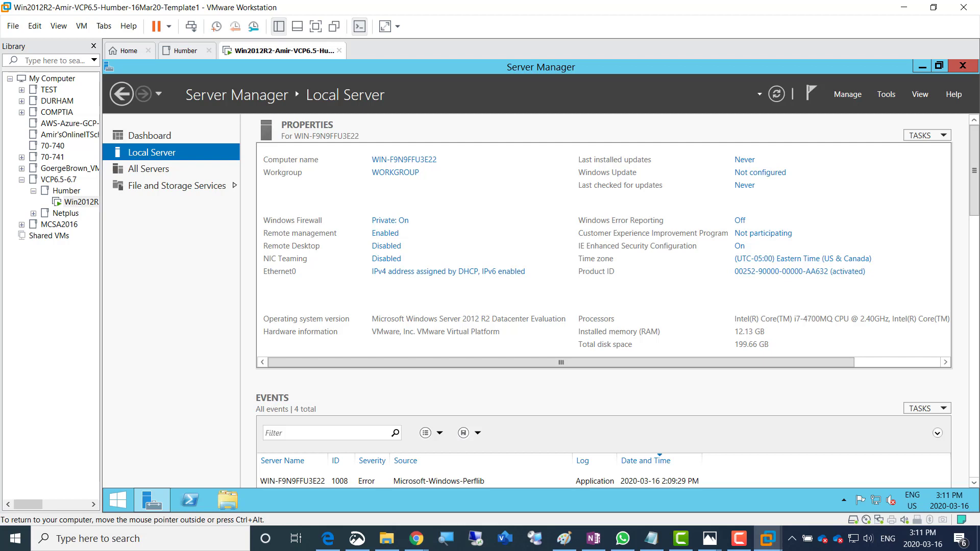
pyautogui.click(803, 258)
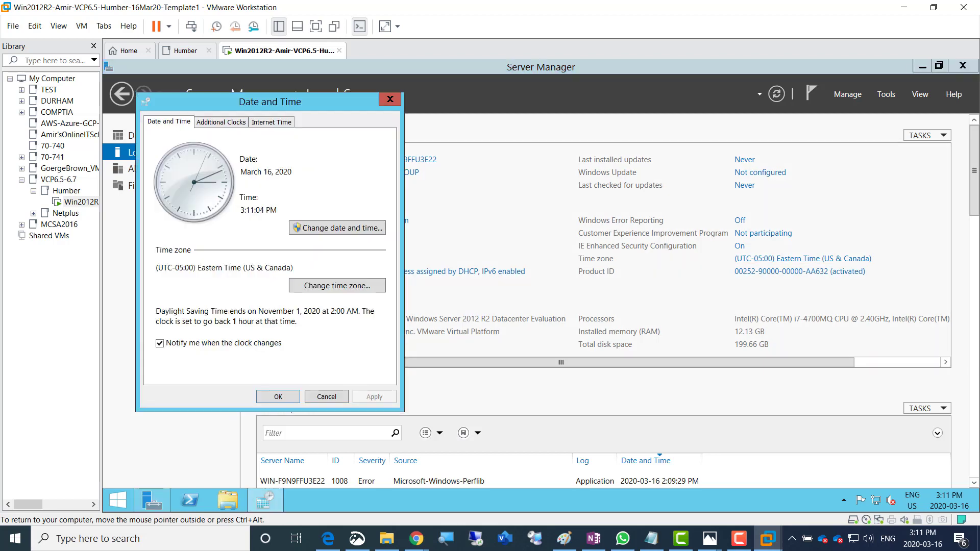
pyautogui.click(327, 397)
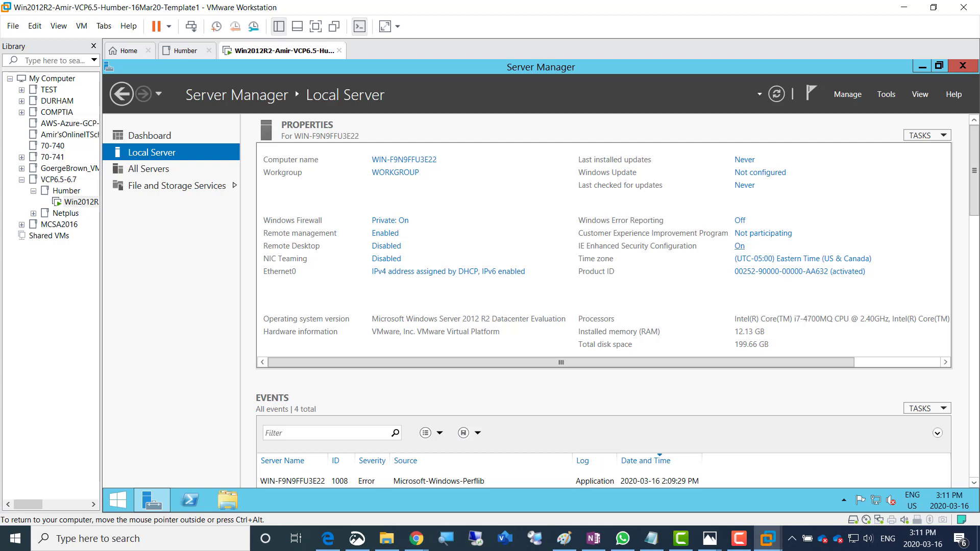
# Set IE Enhanced Security Configuration Off for administrators and users, then return to OneNote
pyautogui.click(739, 246)
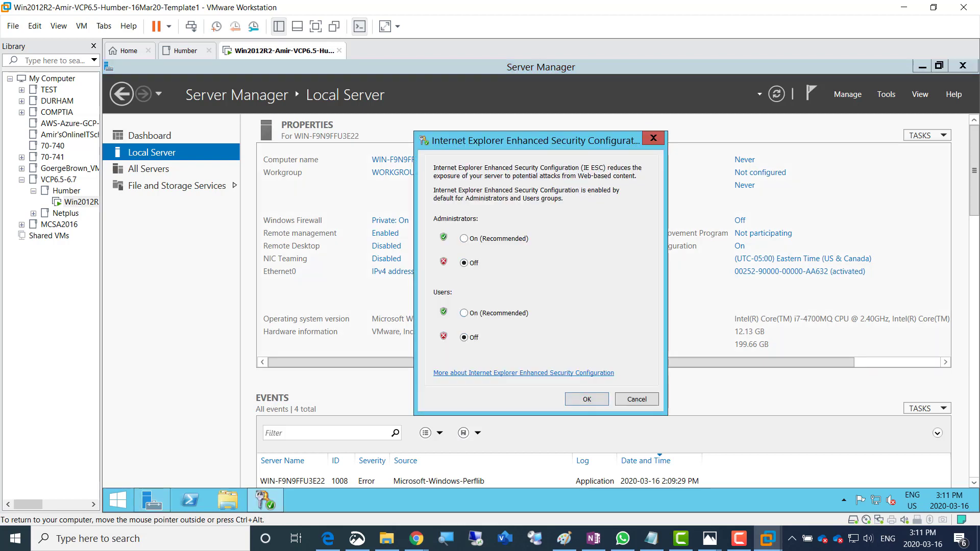
pyautogui.click(587, 399)
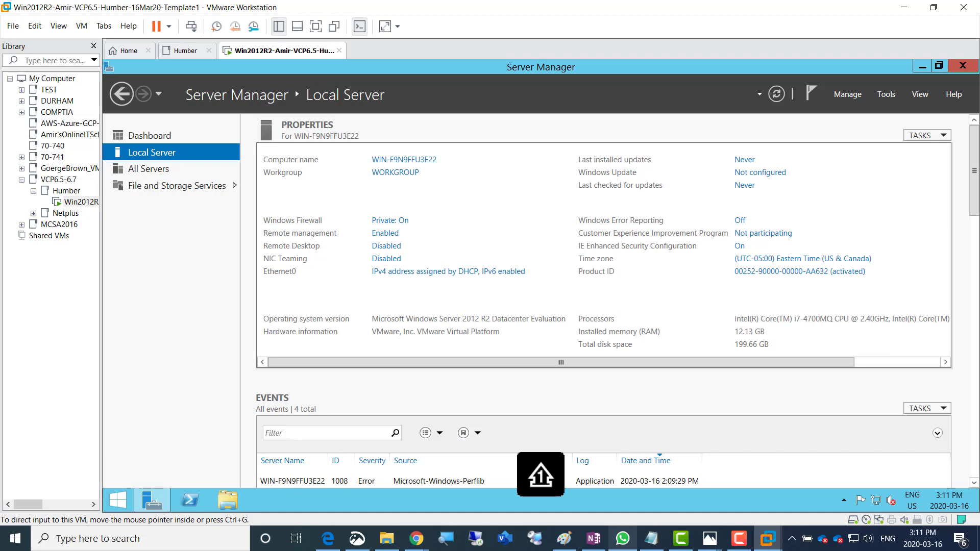
pyautogui.click(593, 538)
pyautogui.hotkey('shift', 'Up')
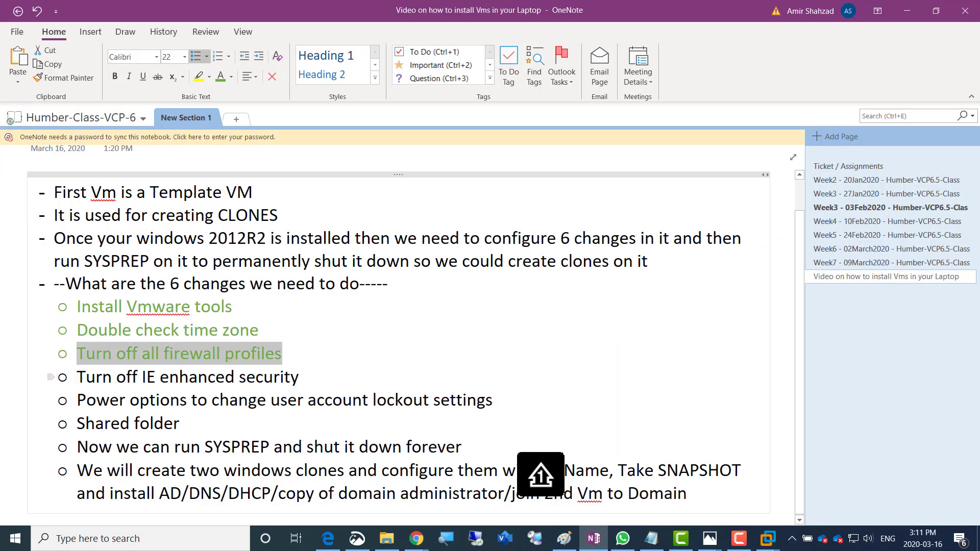
# Colour the 'Turn off IE enhanced security' checklist line green in OneNote, then return to the server VM
pyautogui.hotkey('shift', 'Down')
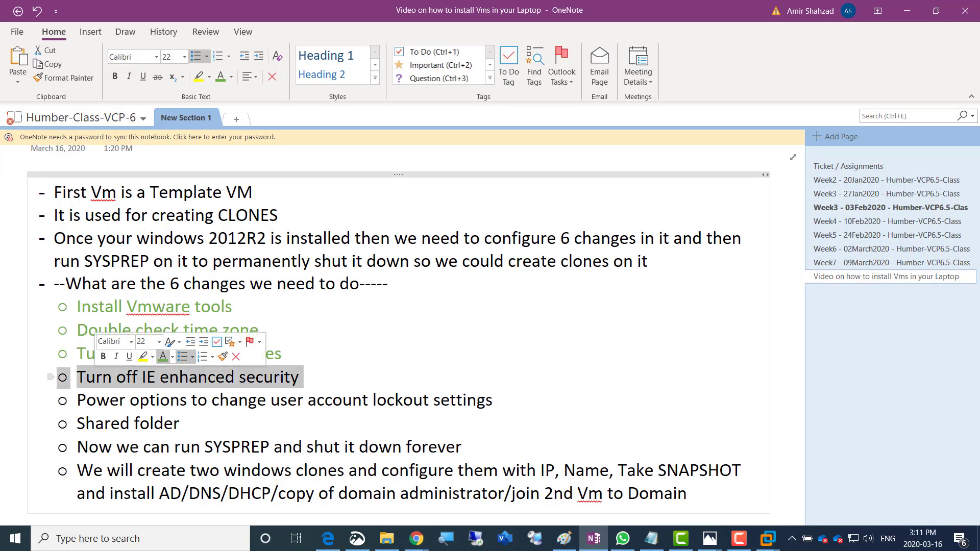
pyautogui.click(163, 357)
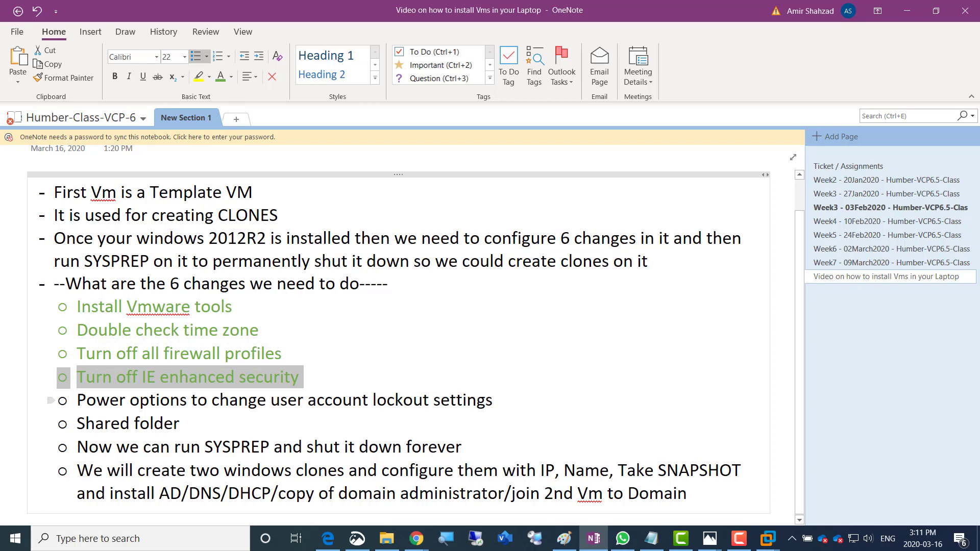
pyautogui.click(109, 400)
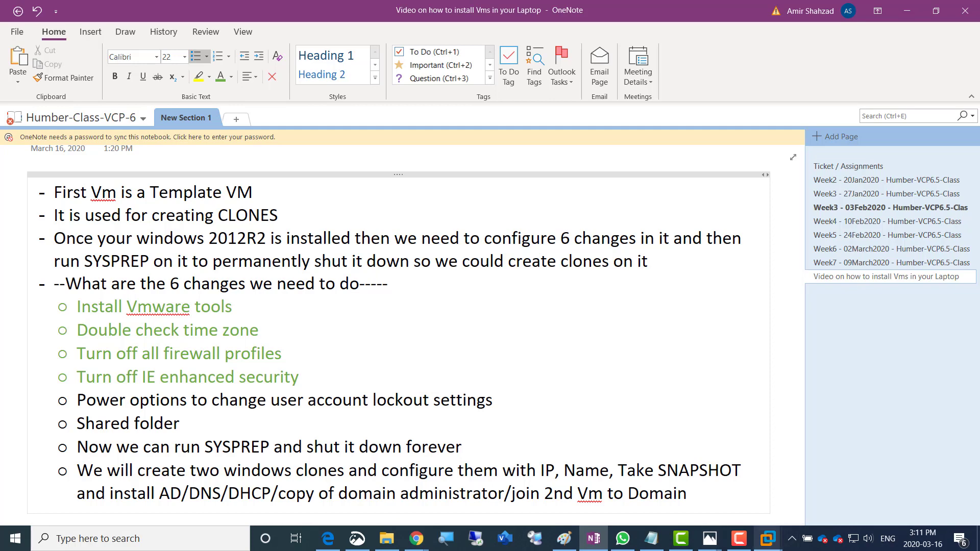
pyautogui.moveTo(768, 538)
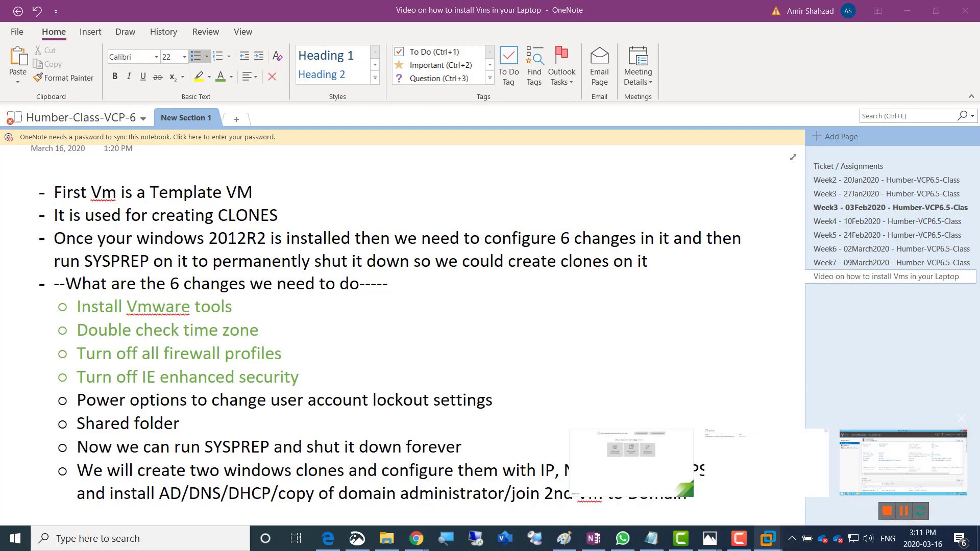
pyautogui.click(904, 462)
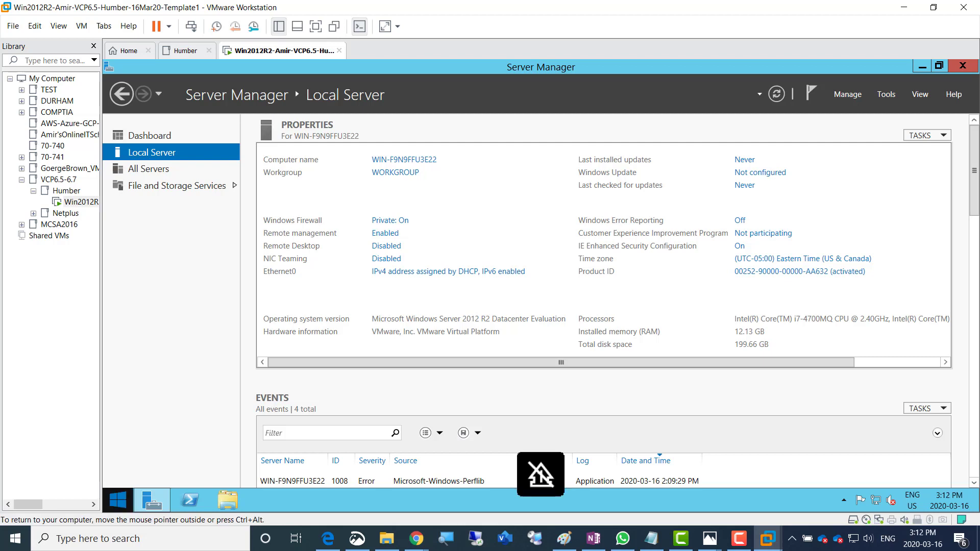
# Open the server VM's Power Options page, where the Balanced (recommended) plan is currently active
pyautogui.rightClick(118, 500)
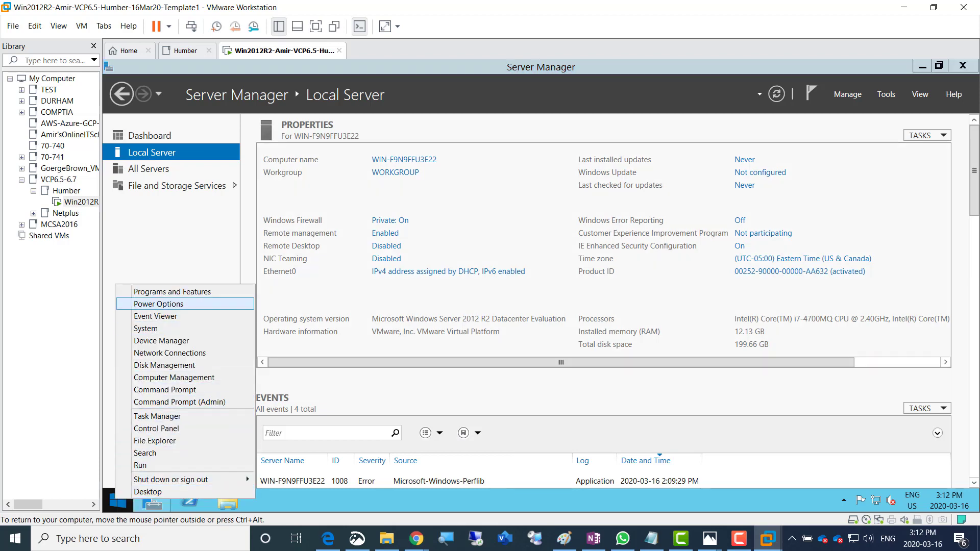
pyautogui.press('Return')
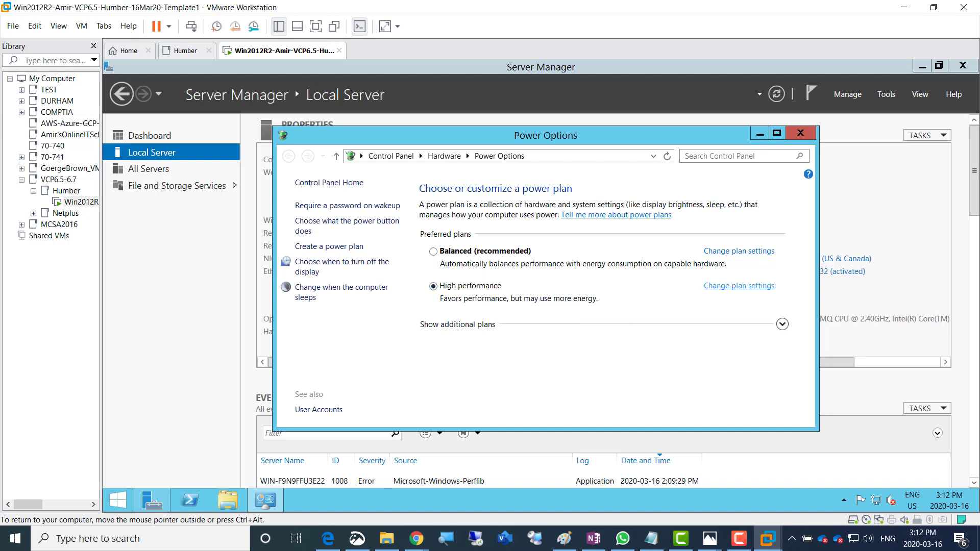
# Set the High performance plan's Turn off the display to Never, save, and close Power Options
pyautogui.click(739, 285)
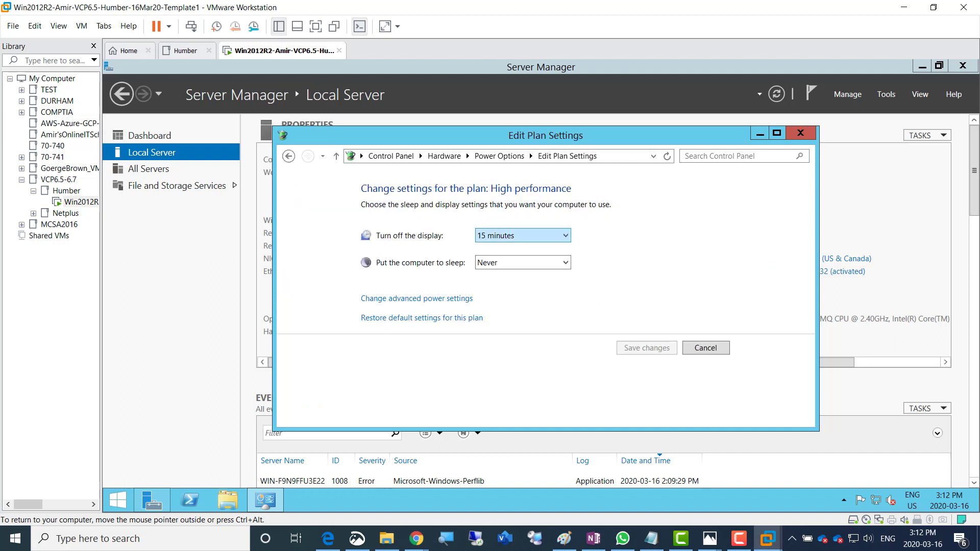
pyautogui.click(523, 236)
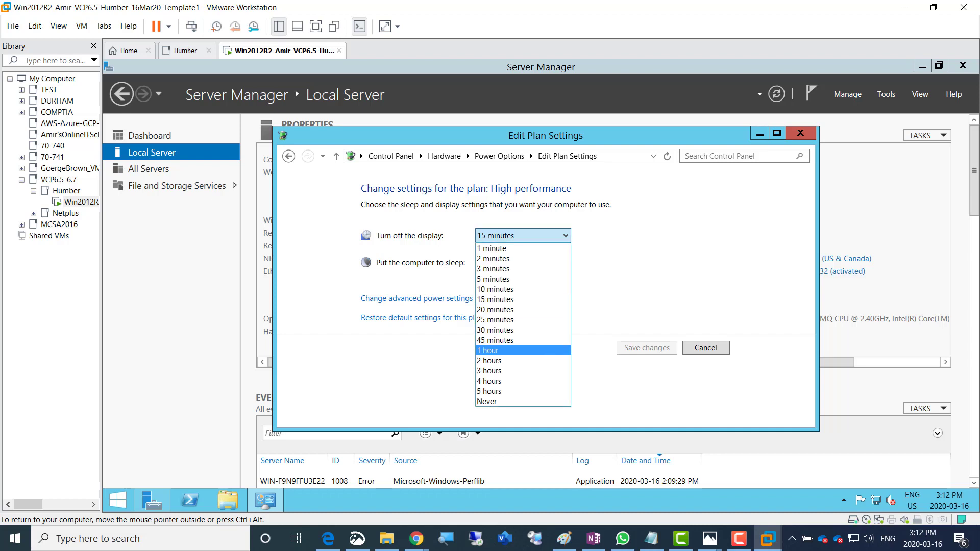
pyautogui.click(522, 402)
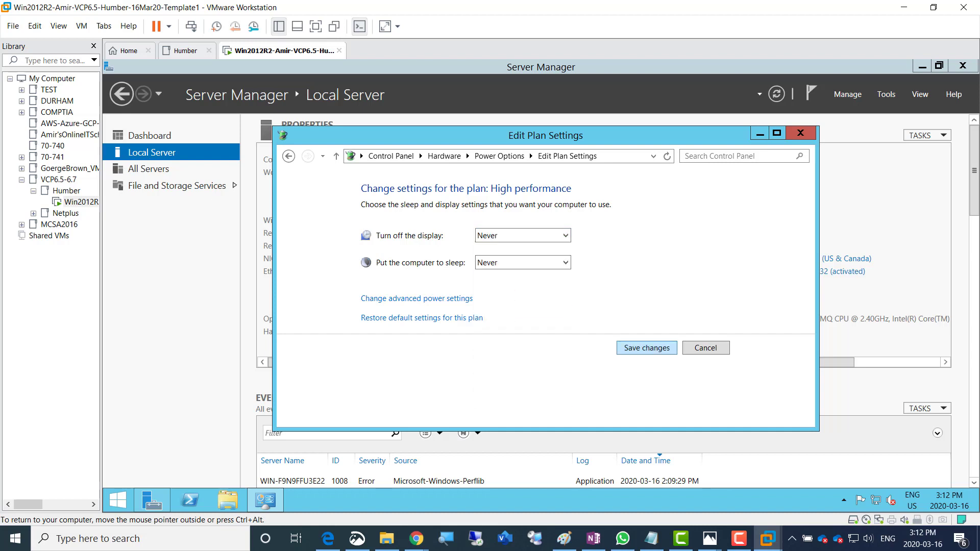
pyautogui.click(647, 348)
pyautogui.click(801, 133)
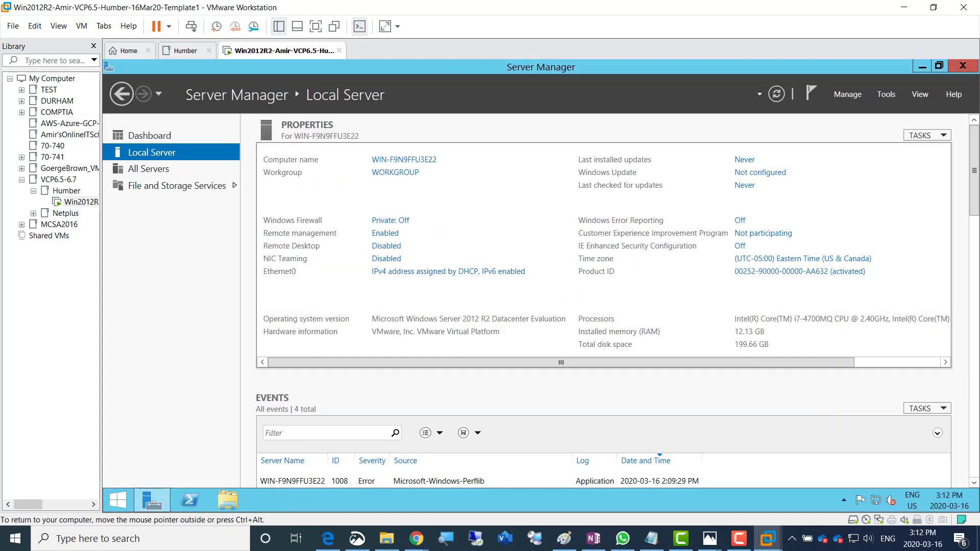
# Colour the 'Power options' checklist line green in OneNote, then minimize OneNote
pyautogui.click(593, 539)
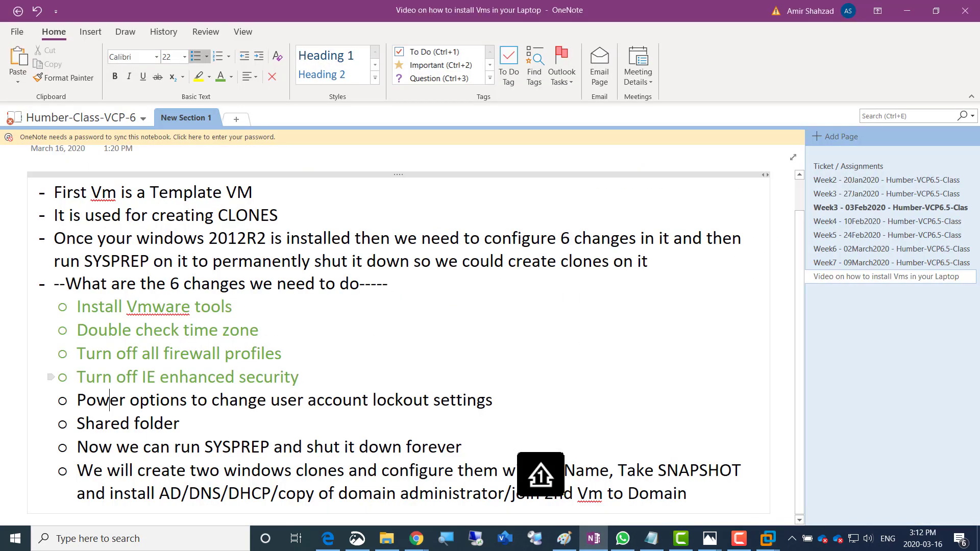
pyautogui.click(50, 401)
pyautogui.click(183, 381)
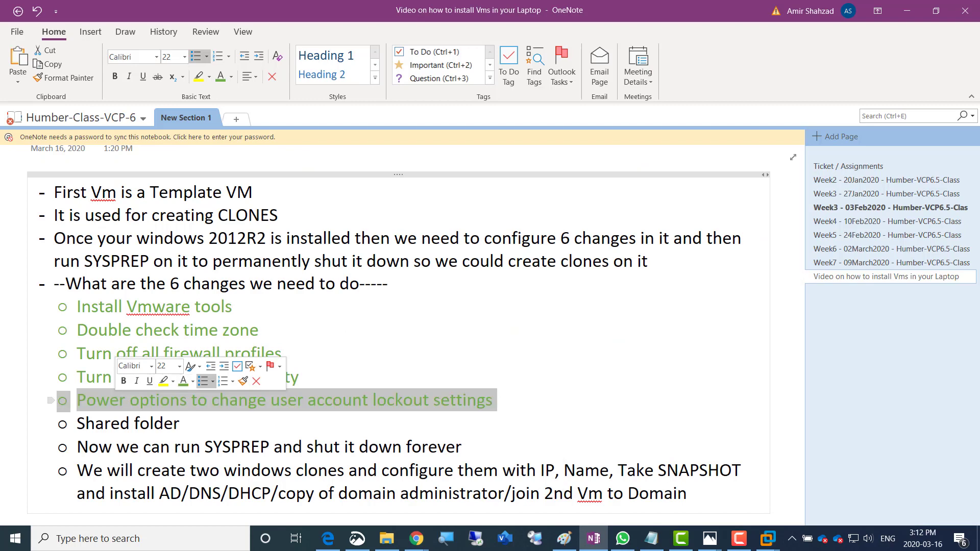
pyautogui.click(133, 423)
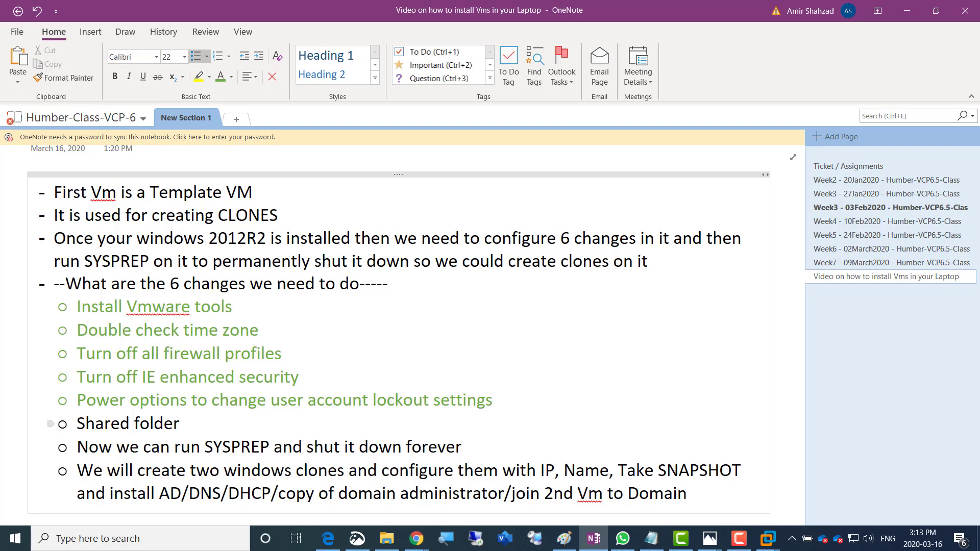
pyautogui.click(180, 424)
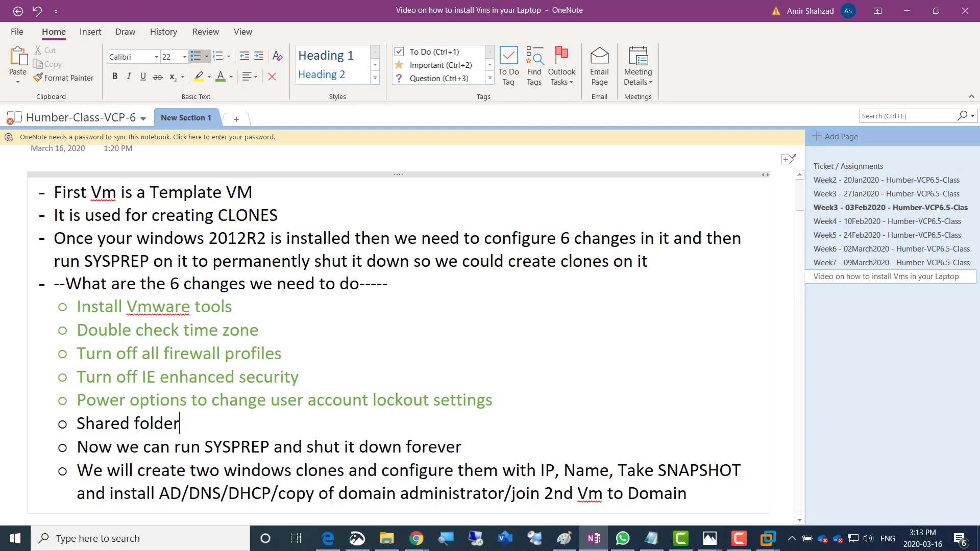
pyautogui.click(908, 11)
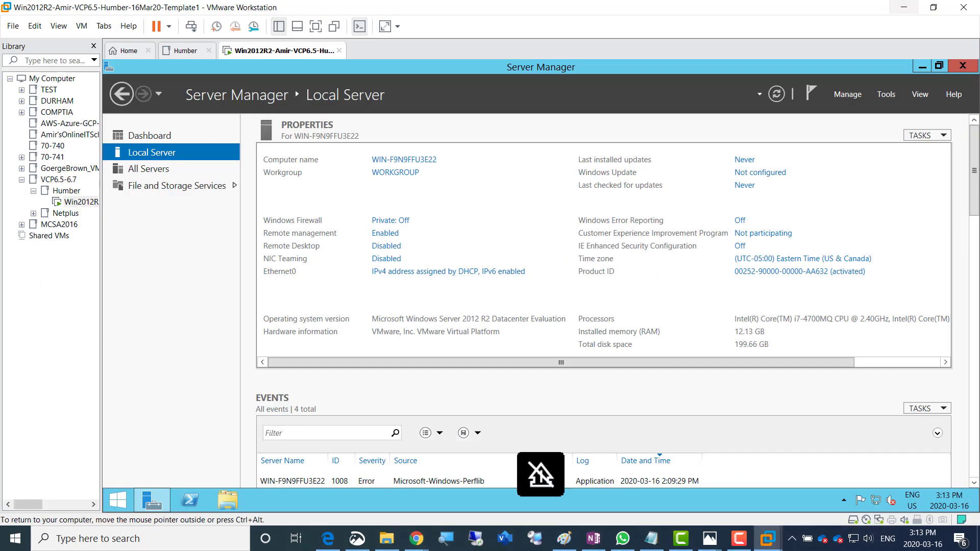
# In the VM's Shared Folders options, choose Always enabled and Map as a network drive, then start adding a folder
pyautogui.rightClick(256, 51)
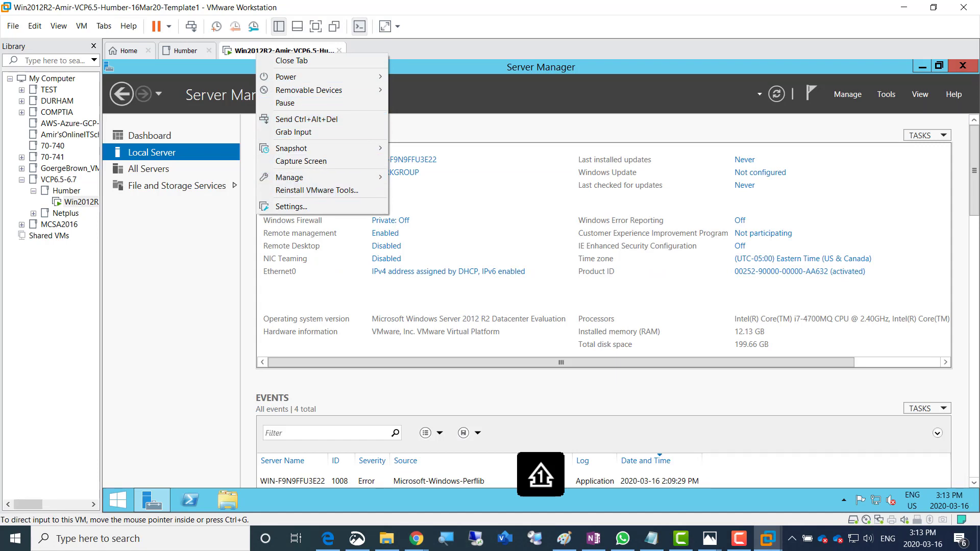
pyautogui.click(306, 207)
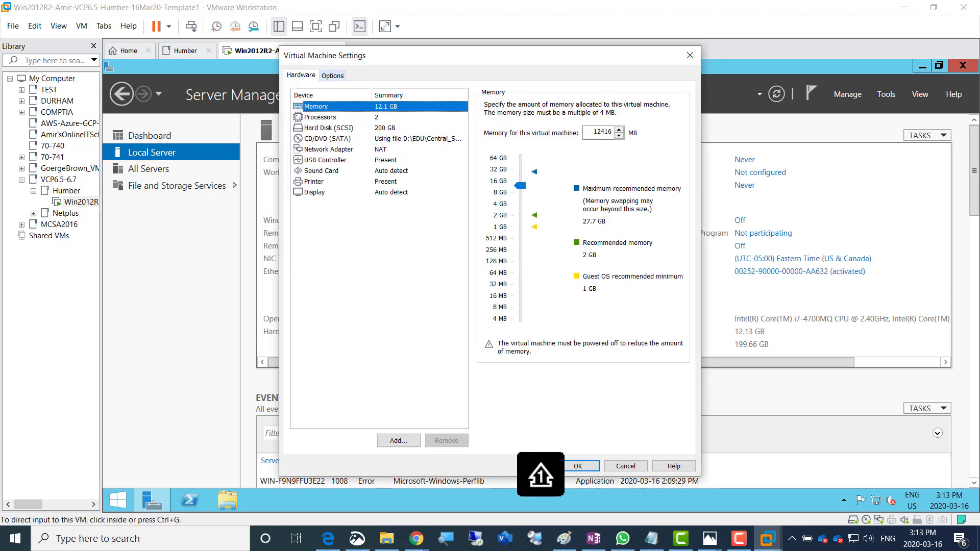
pyautogui.click(332, 75)
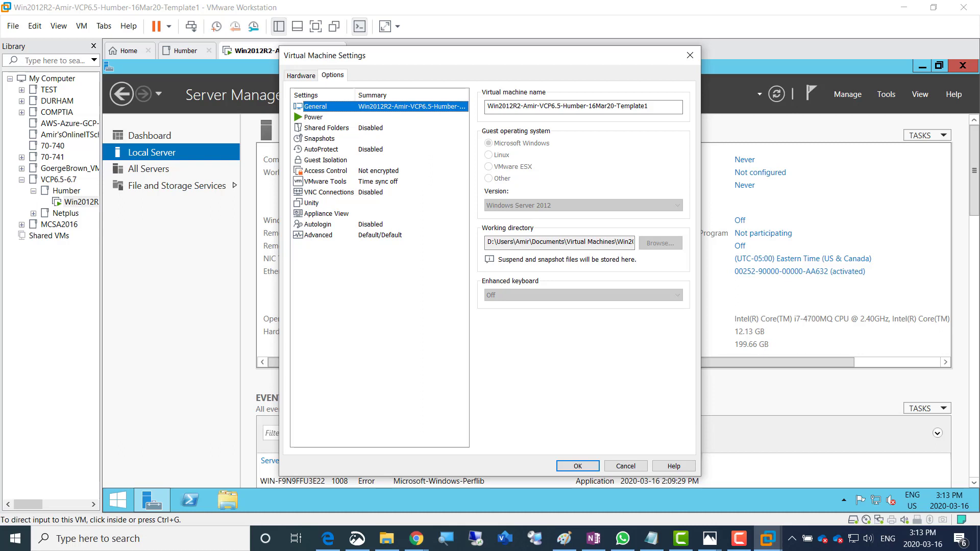
pyautogui.click(327, 128)
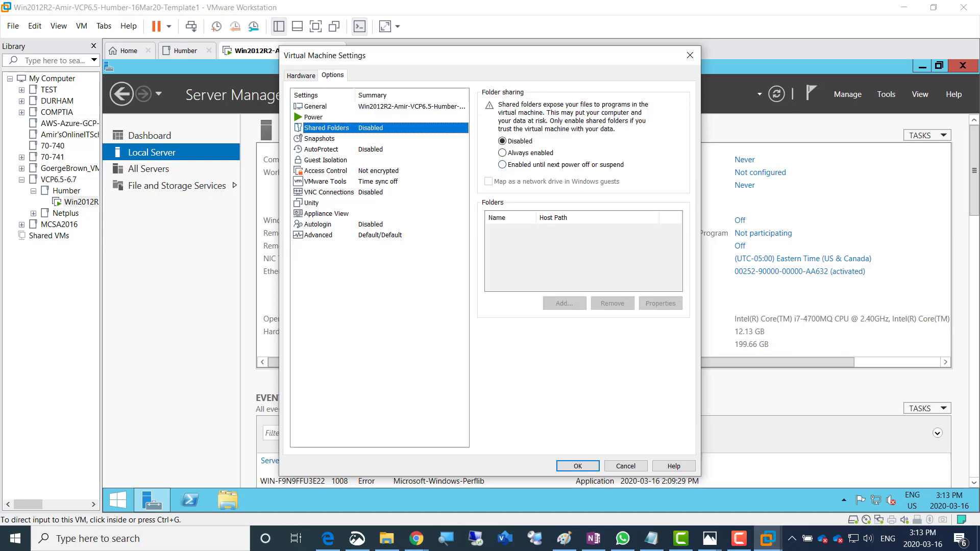
pyautogui.click(526, 153)
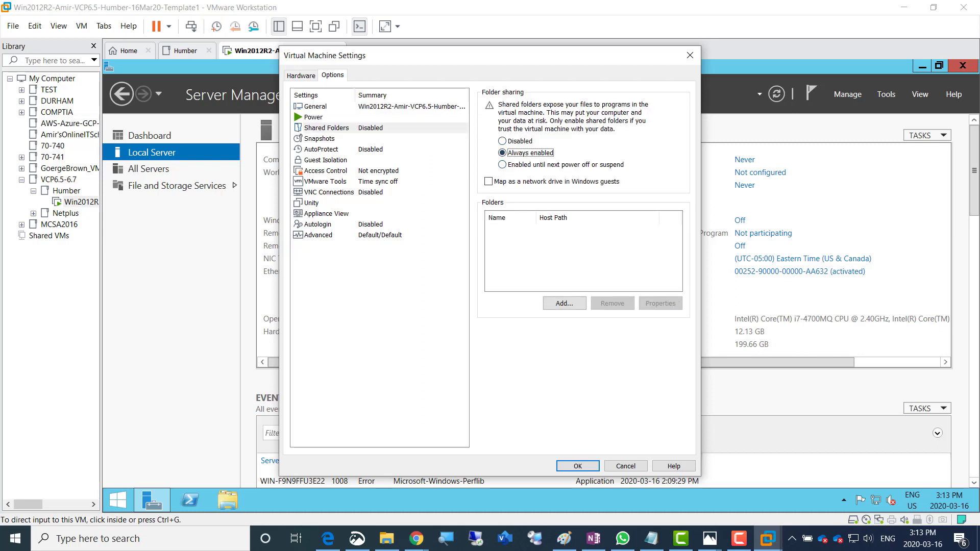
pyautogui.click(489, 182)
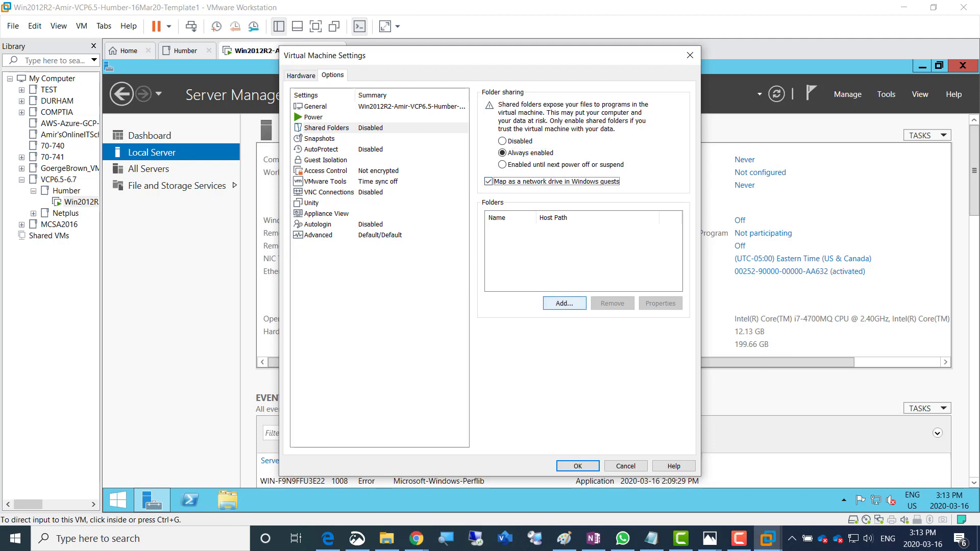
pyautogui.click(565, 303)
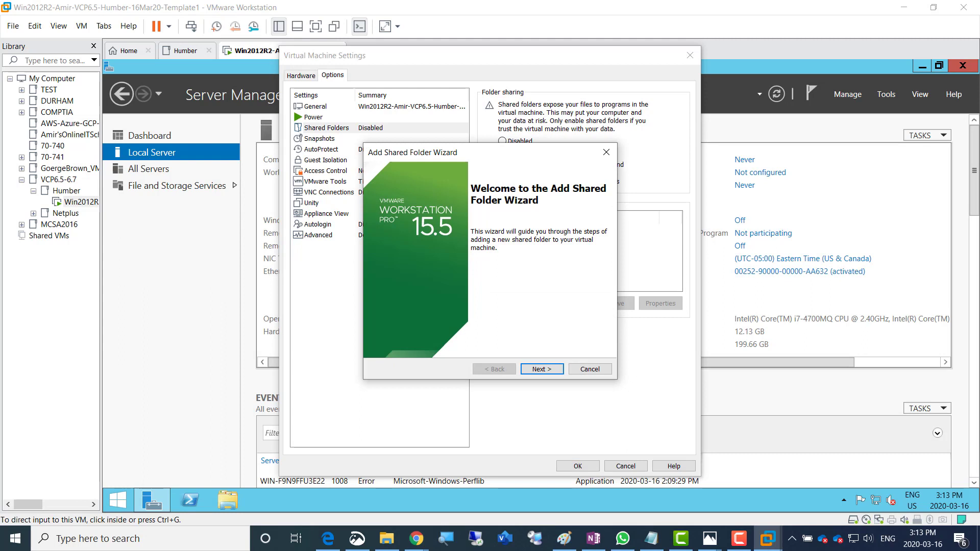
# Choose D:\EDU\Central_SOFT as the host path in the Add Shared Folder Wizard
pyautogui.click(541, 370)
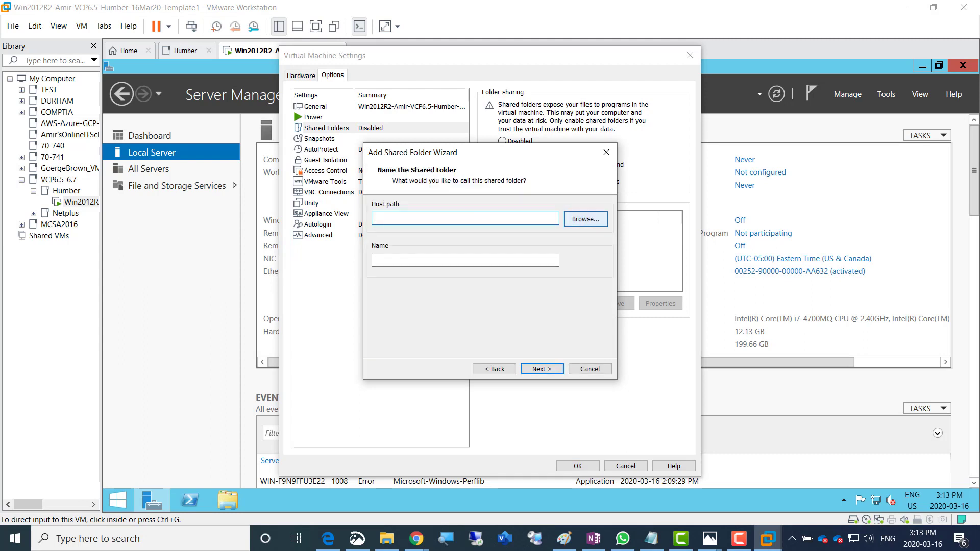
pyautogui.click(586, 219)
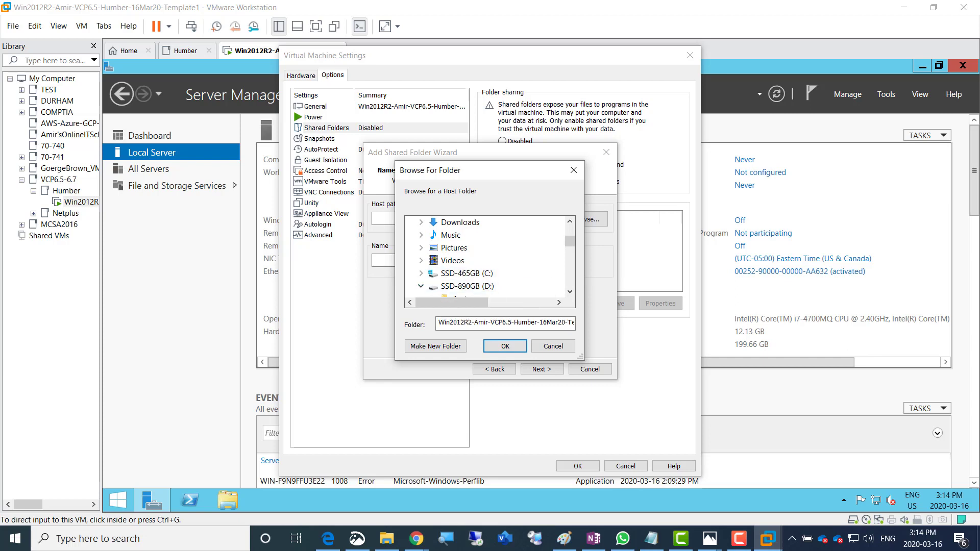
pyautogui.click(569, 291)
pyautogui.click(570, 292)
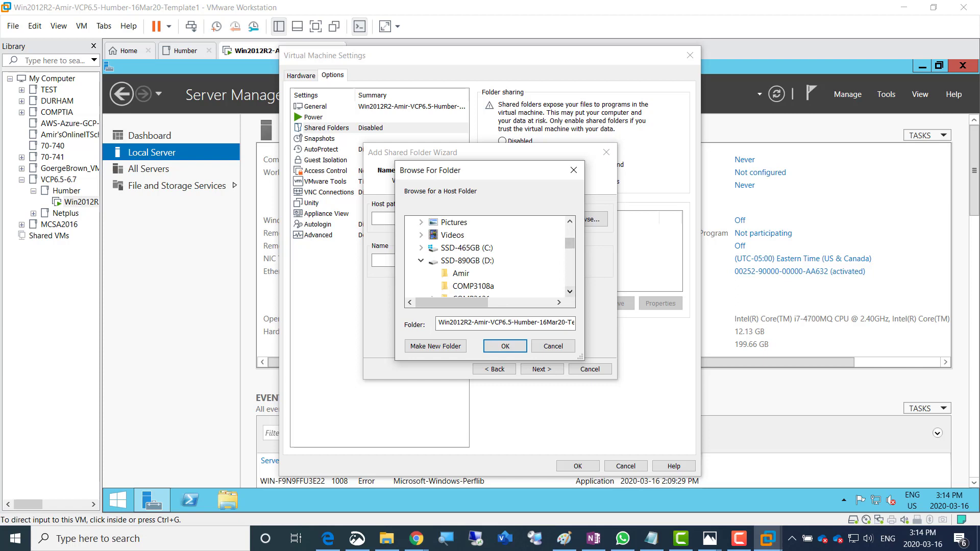
pyautogui.click(570, 291)
pyautogui.click(570, 292)
pyautogui.click(570, 291)
pyautogui.click(570, 292)
pyautogui.click(570, 292)
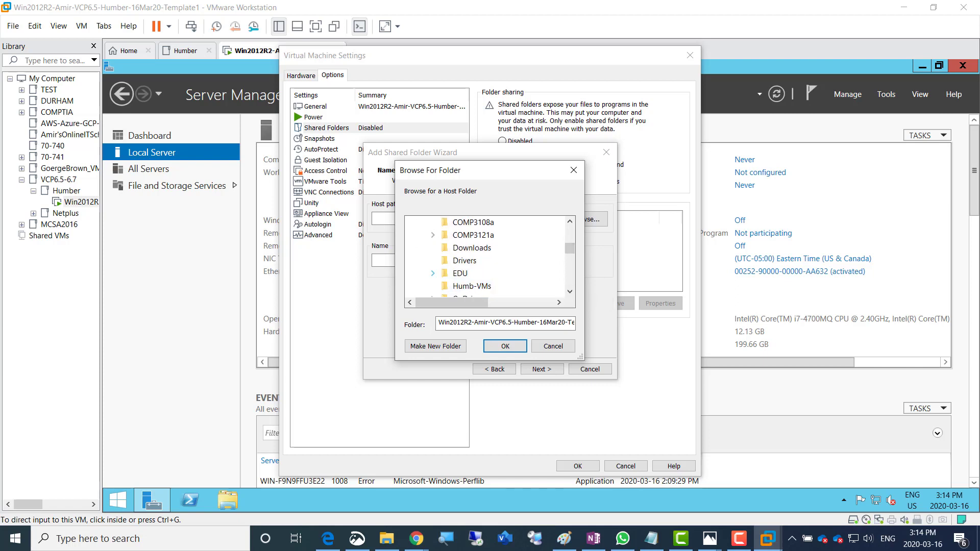
pyautogui.click(433, 273)
pyautogui.doubleClick(487, 260)
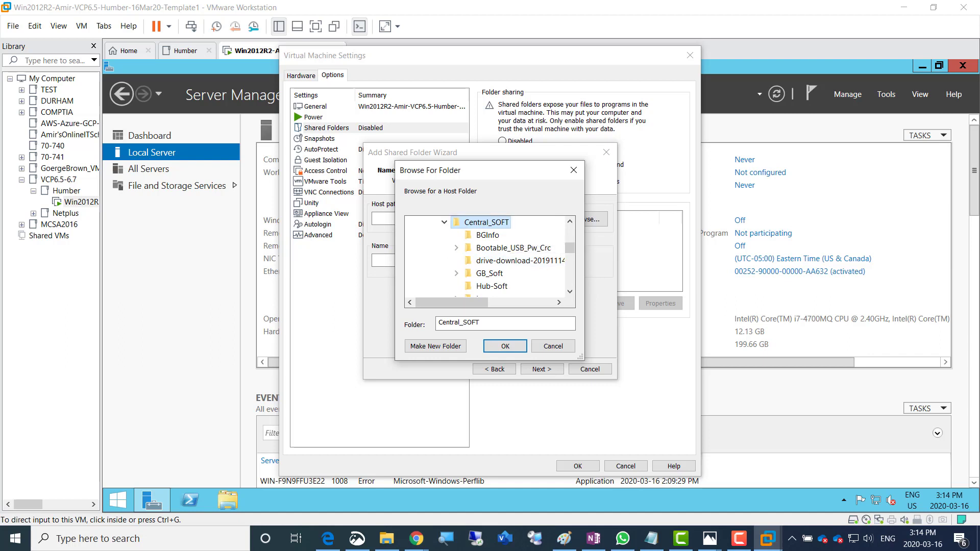
pyautogui.click(505, 346)
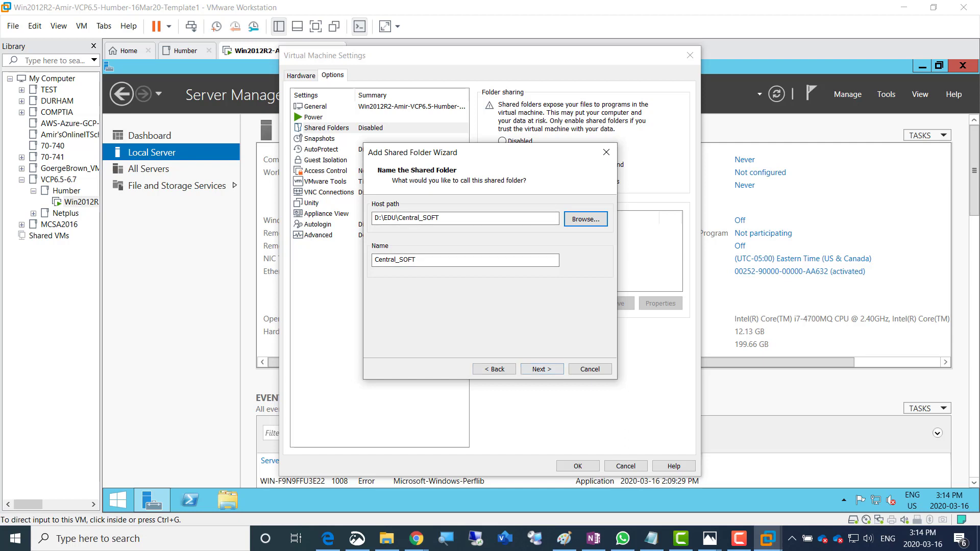
# Finish adding the Central_SOFT share, save the VM settings, and return to OneNote
pyautogui.click(542, 369)
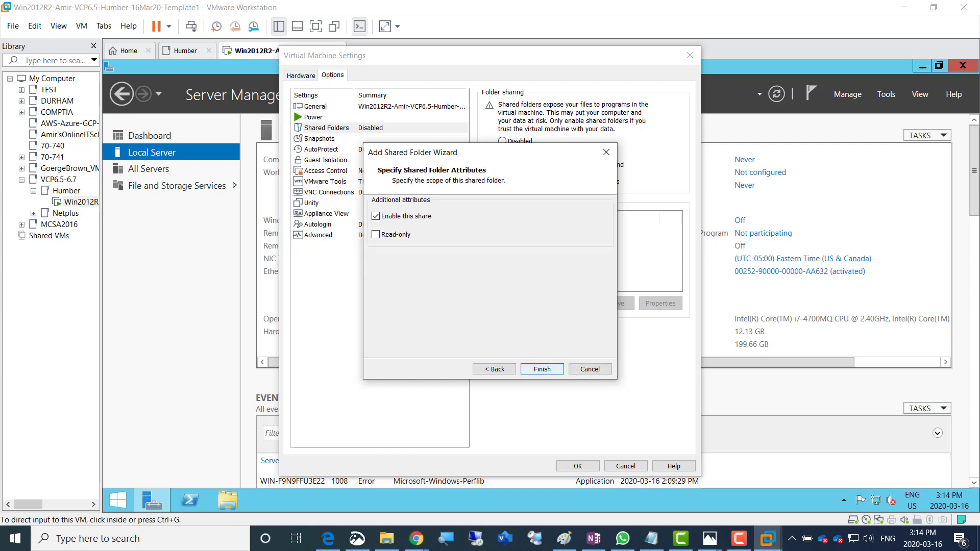
pyautogui.press('Return')
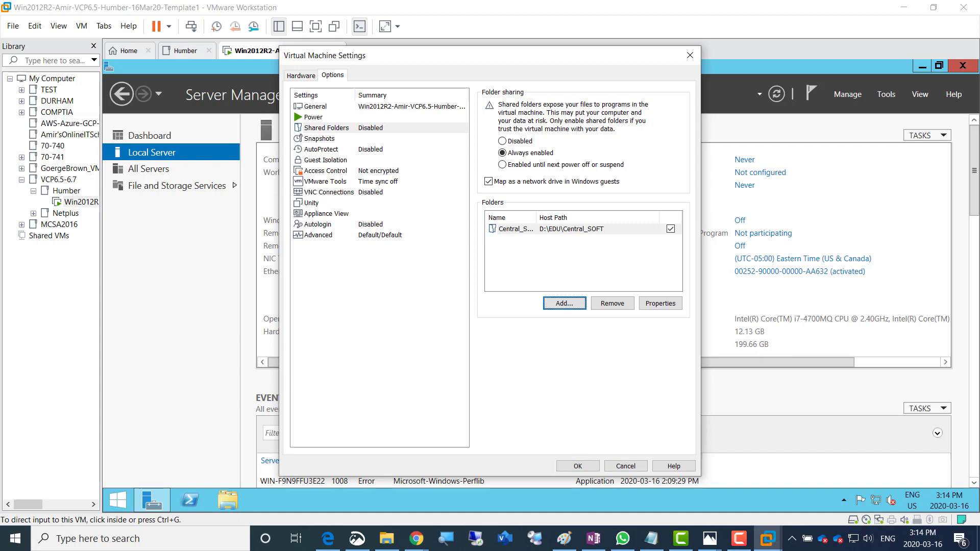
pyautogui.click(578, 466)
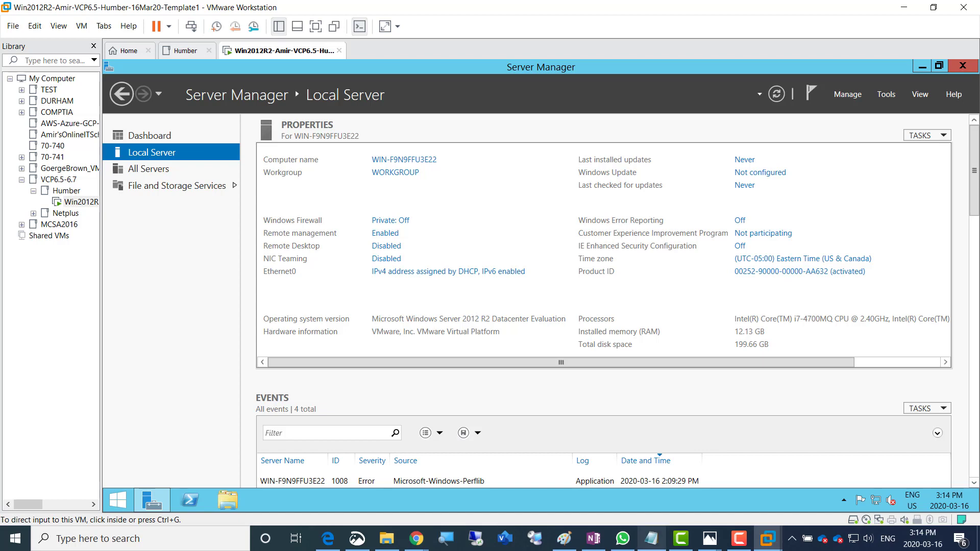
pyautogui.click(593, 539)
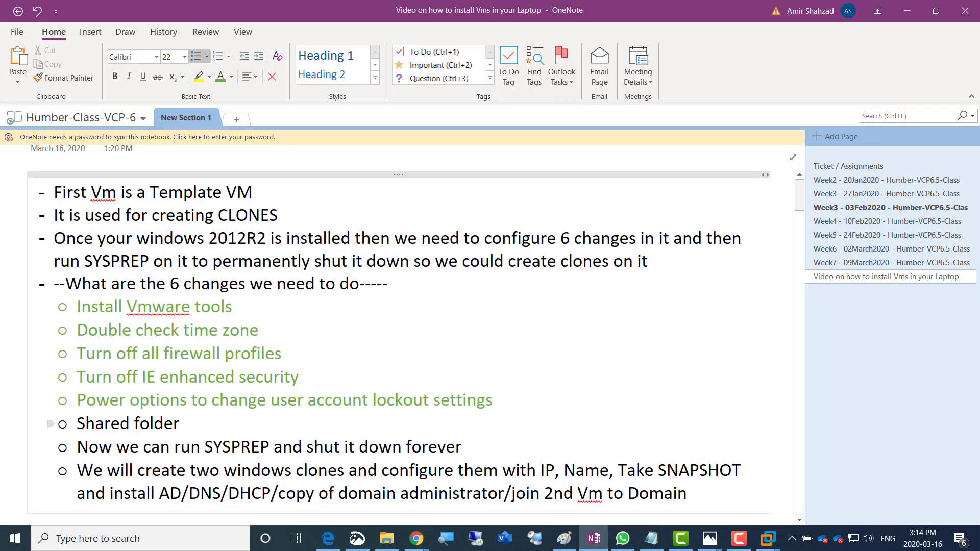
# Colour the 'Shared folder' checklist line green, then switch back to the Win2012R2 VM
pyautogui.tripleClick(128, 424)
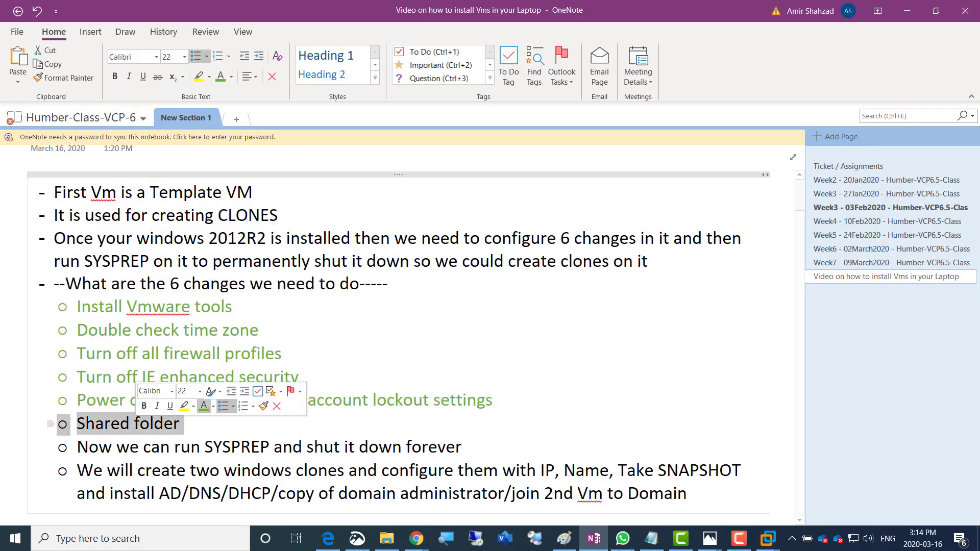
pyautogui.click(204, 406)
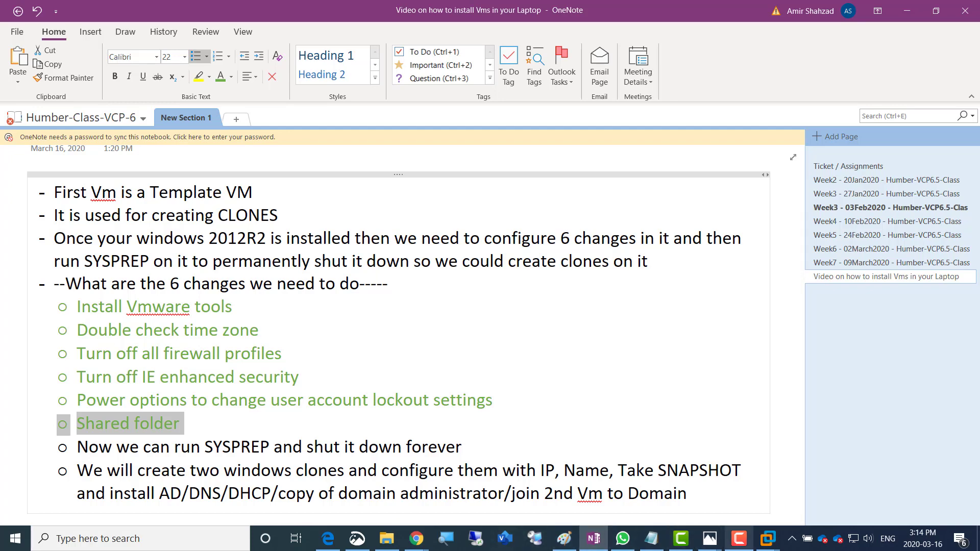
pyautogui.click(889, 462)
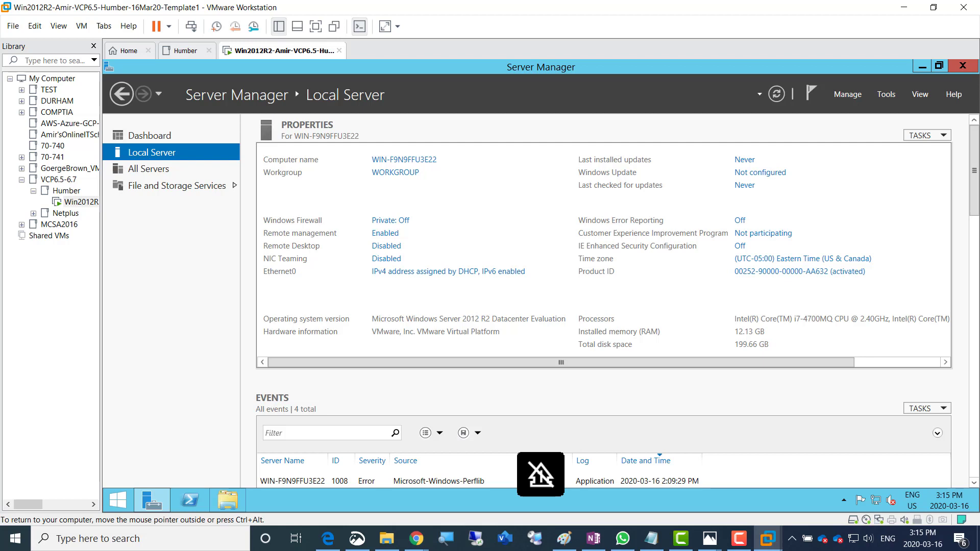
# Confirm the guest's Shared Folders (Z:) drive shows Central_SOFT, then return to OneNote
pyautogui.hotkey('ctrl', 'alt')
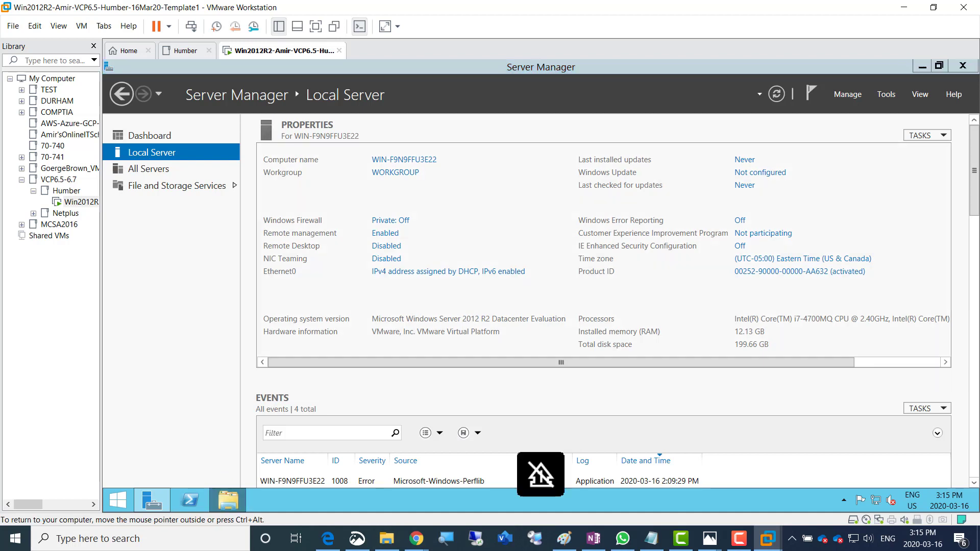
pyautogui.click(227, 500)
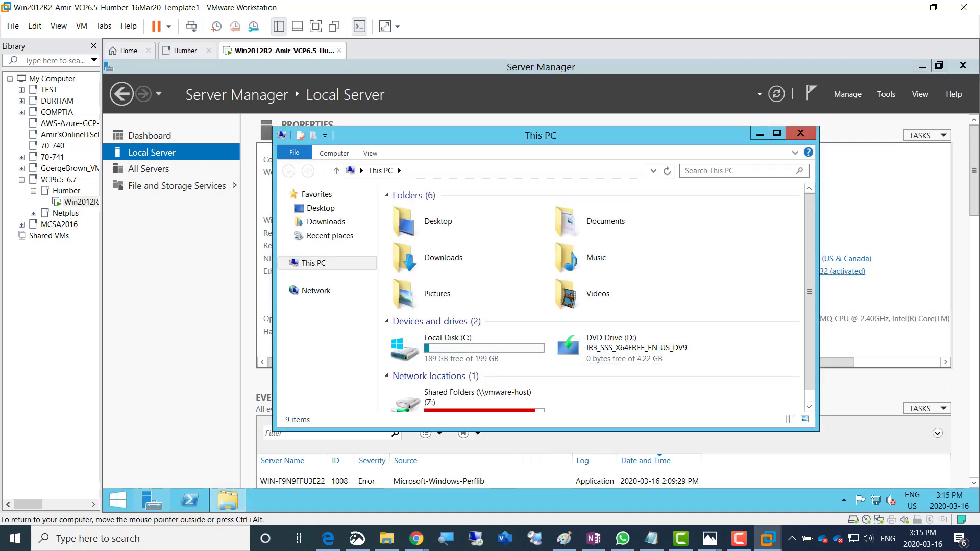
pyautogui.click(777, 132)
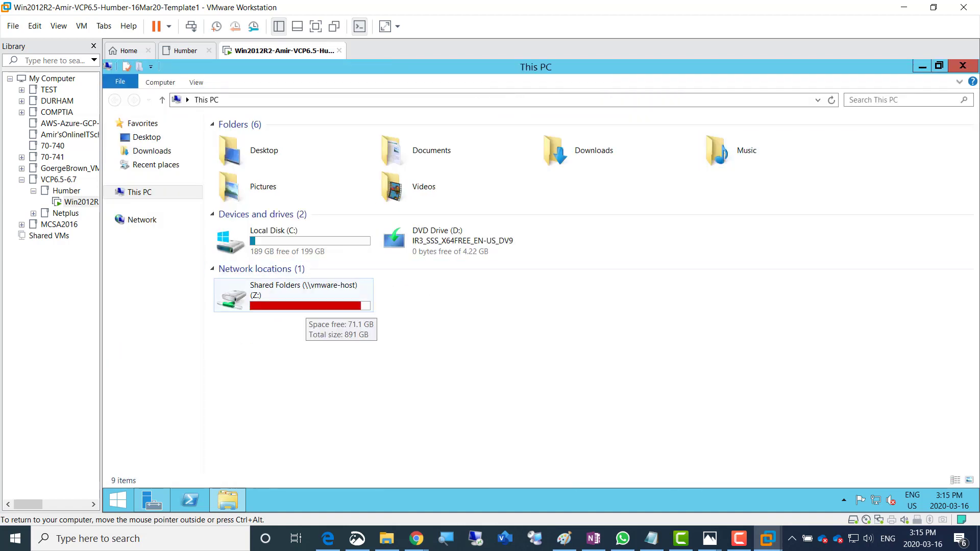
pyautogui.doubleClick(305, 305)
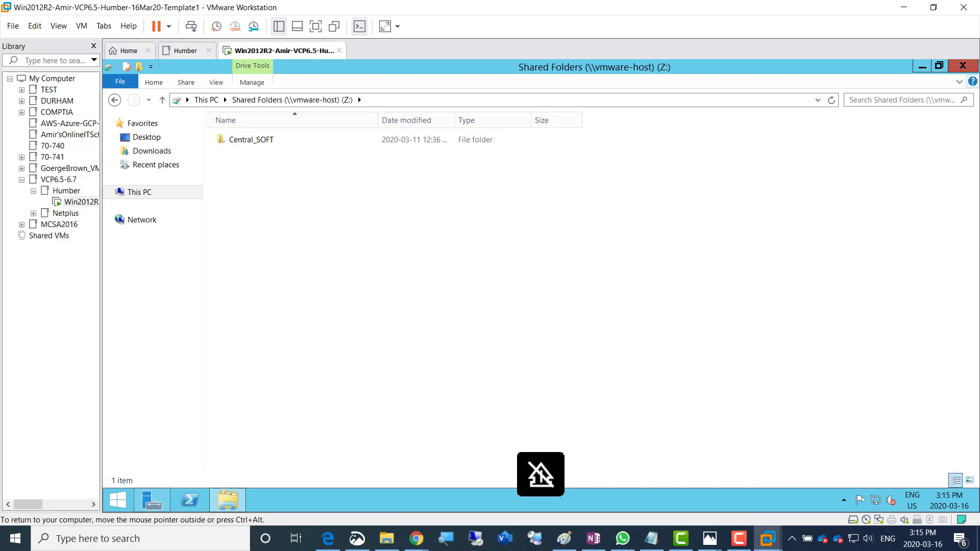
pyautogui.click(963, 66)
pyautogui.click(593, 539)
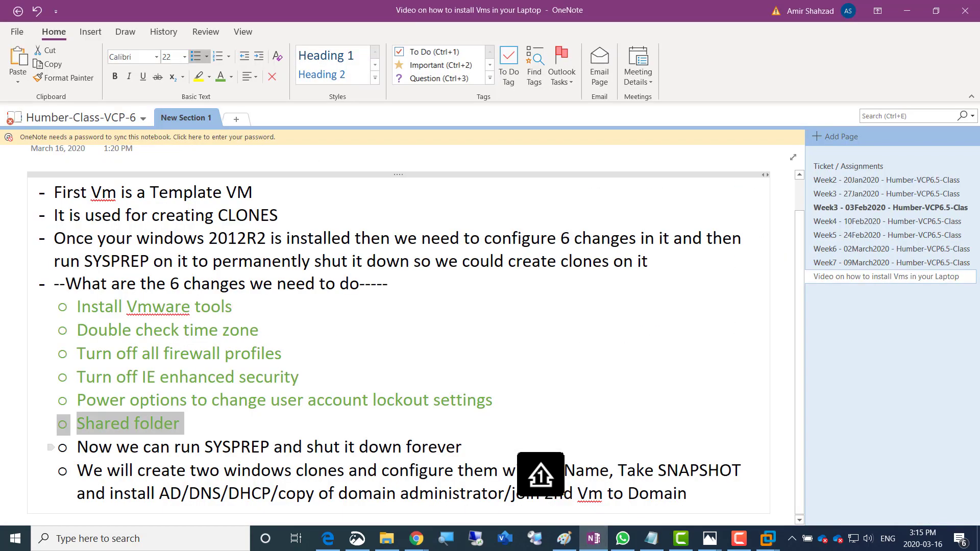
# Append '. It helps give clones Unique SID (Security identifier)' and sample ID 'kj45h645kj6h445k' to the SYSPREP bullet
pyautogui.moveTo(204, 447); pyautogui.dragTo(269, 447)
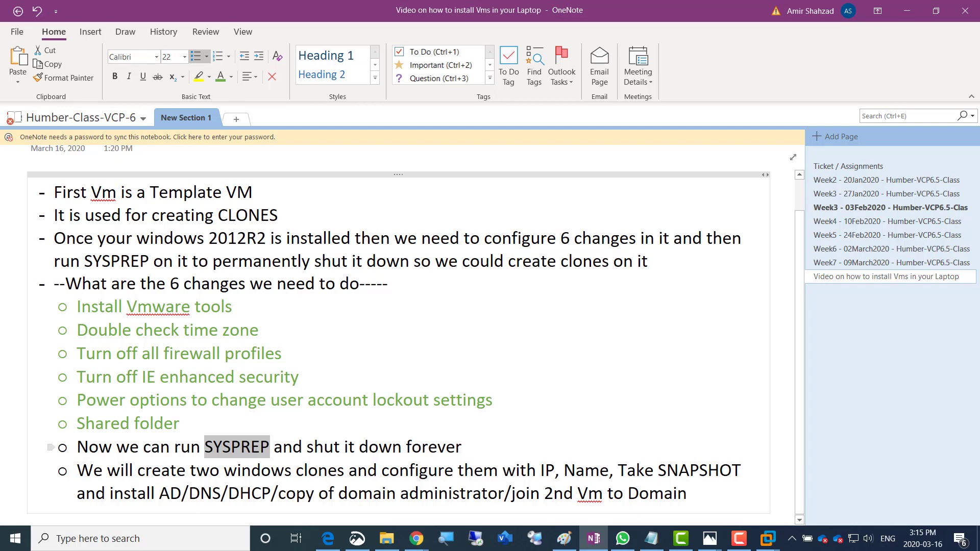
pyautogui.click(463, 448)
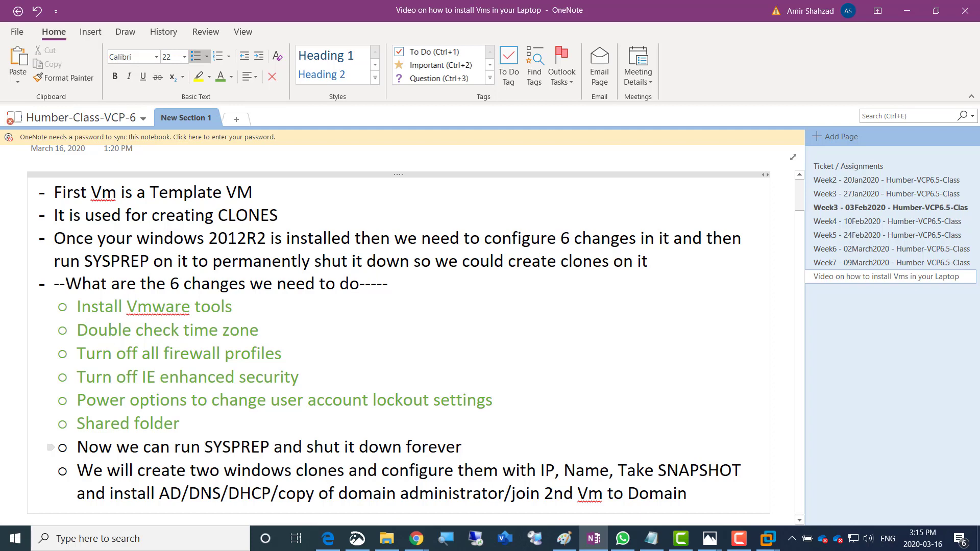
pyautogui.write('. It helps give clones')
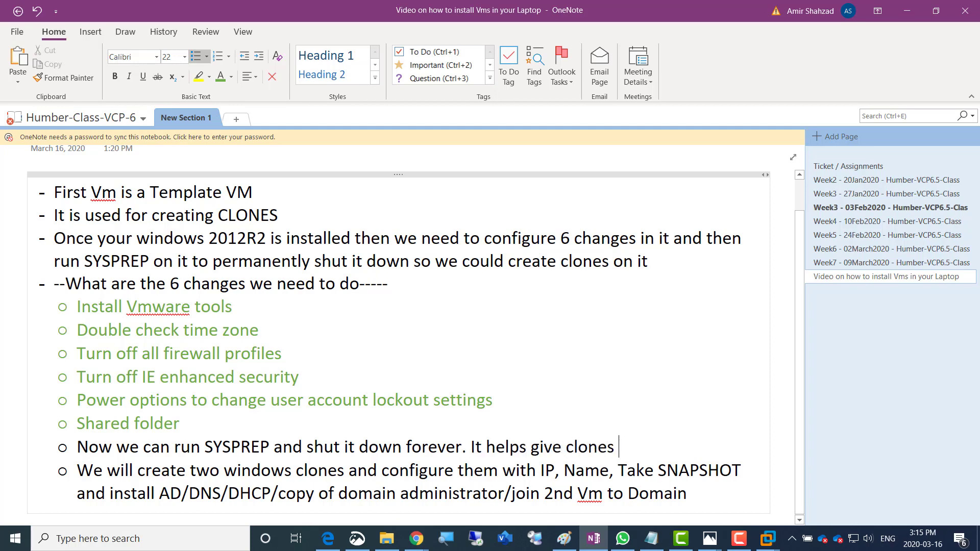
pyautogui.write(' Unique')
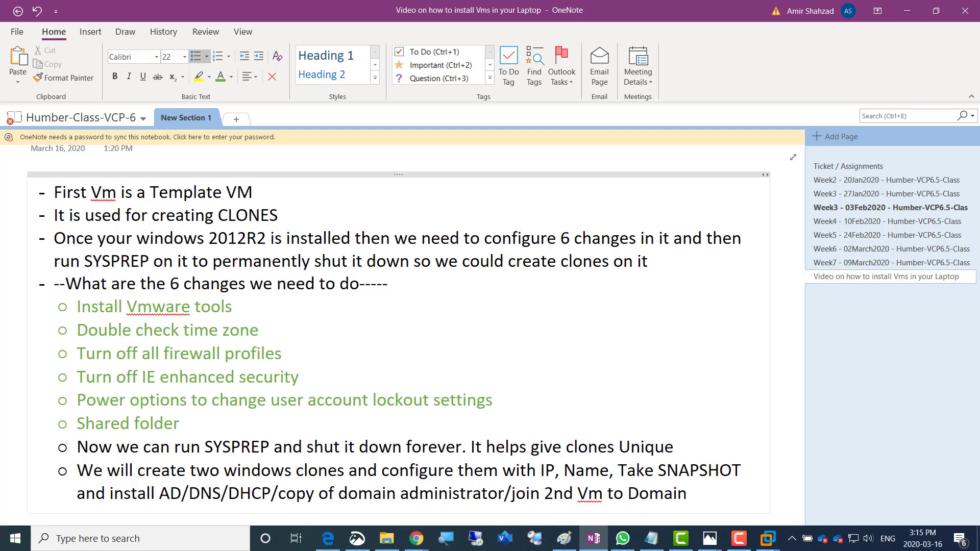
pyautogui.write(' SID (Security ide')
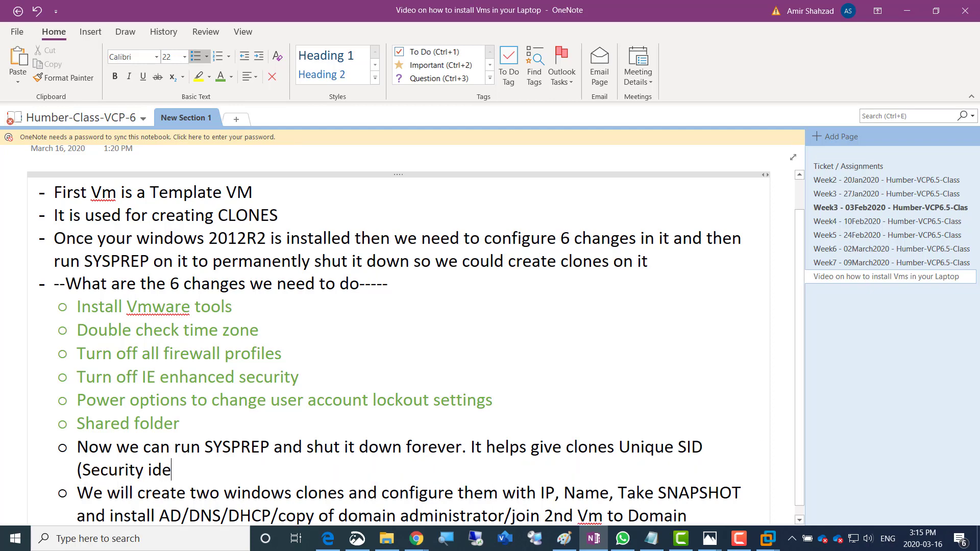
pyautogui.write('ntifier)')
pyautogui.write('kj45h645kj6h445k')
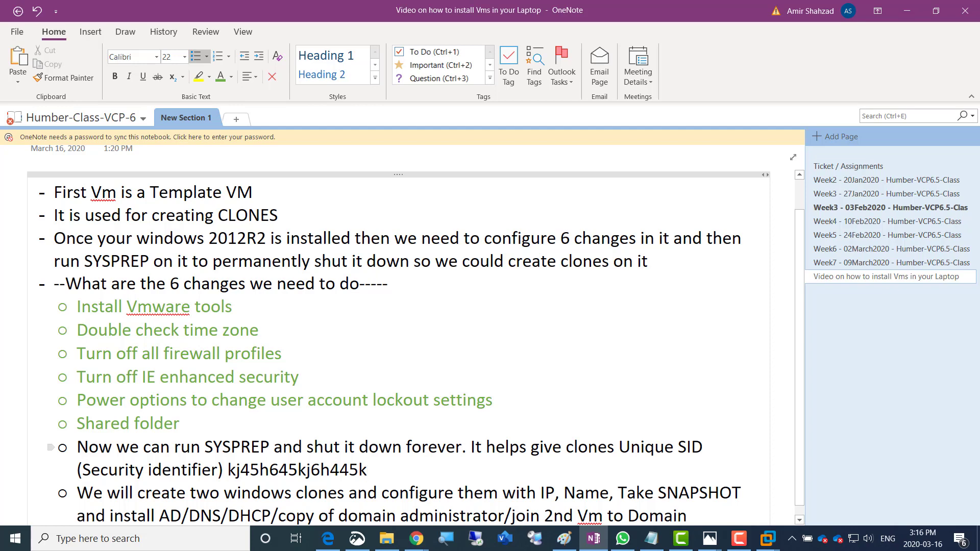
# Change the note to 'Unique / Different SID', end it with '. BE VERY CAREFUL!!!', and return to VMware
pyautogui.click(675, 448)
pyautogui.write('/  Different')
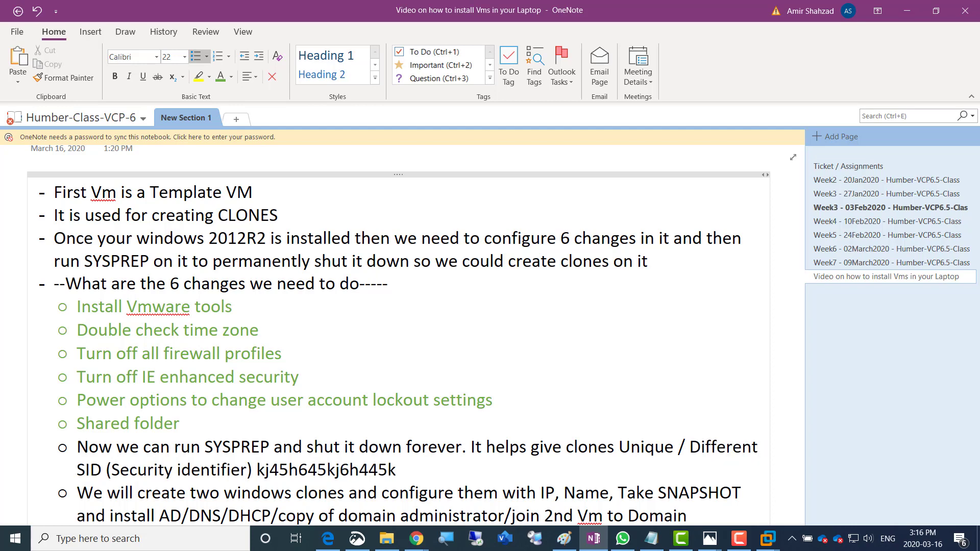
pyautogui.scroll(-1, 416, 335)
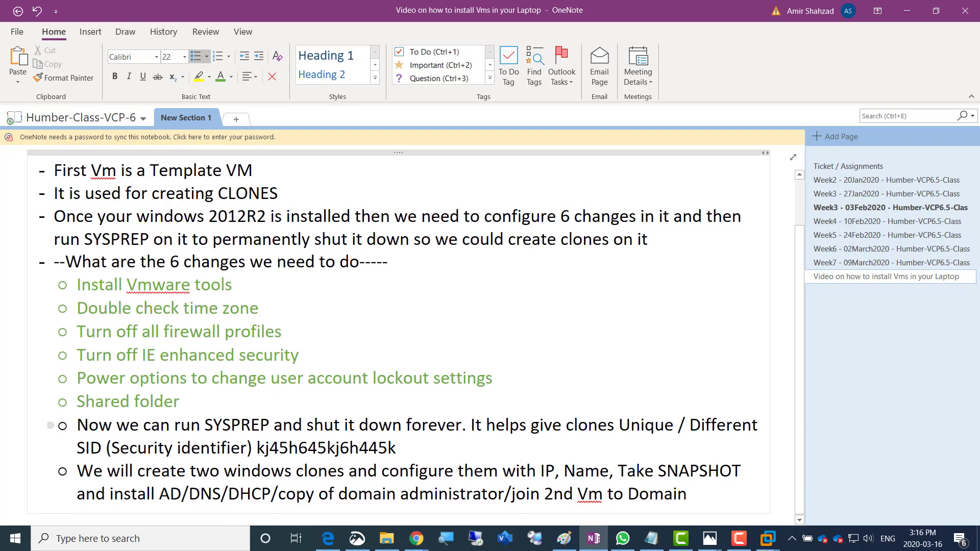
pyautogui.click(397, 448)
pyautogui.write('.')
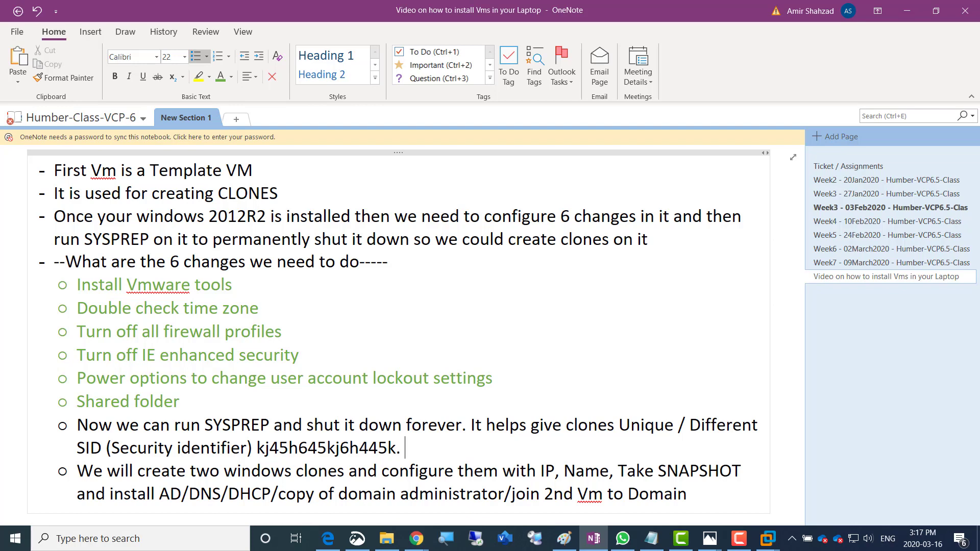
pyautogui.write('BE VERY CARE')
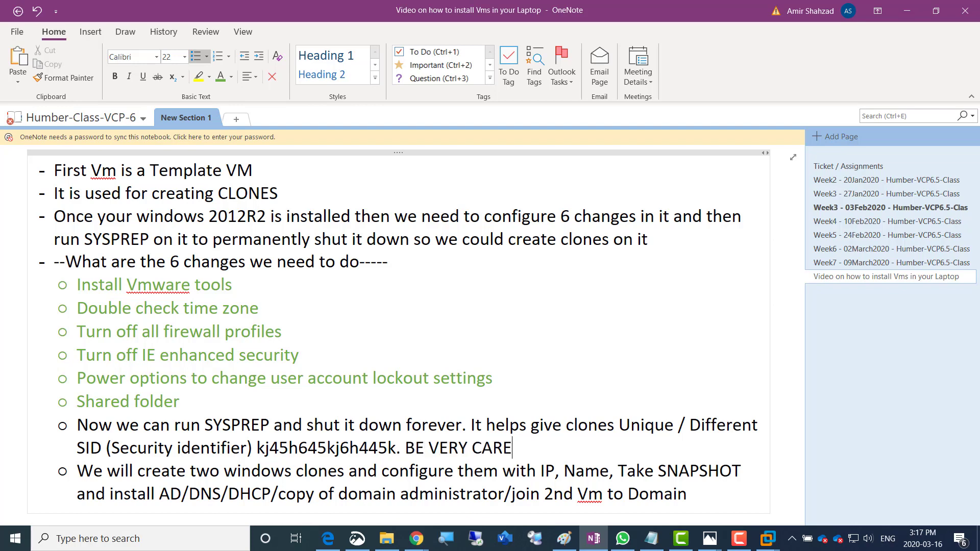
pyautogui.write('FUL!!!')
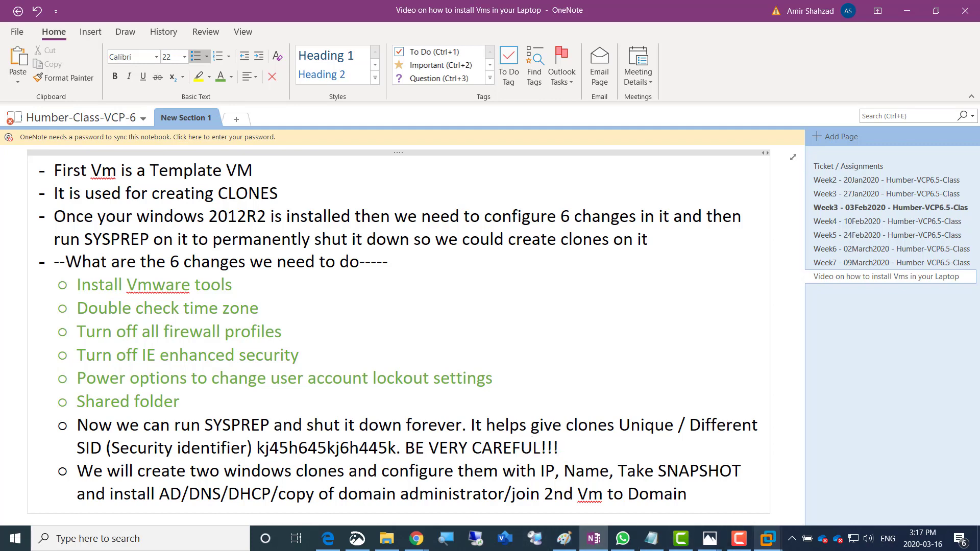
pyautogui.moveTo(767, 538)
pyautogui.click(904, 462)
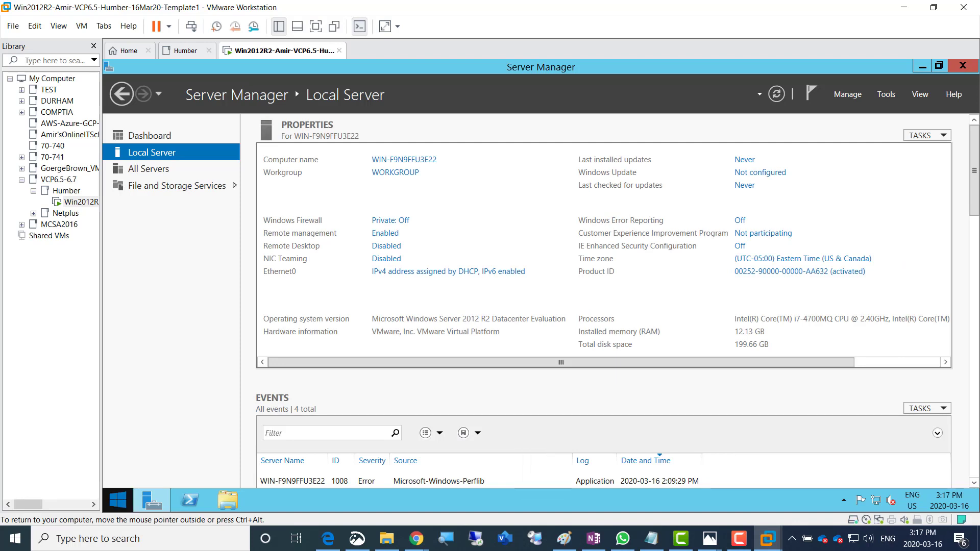
# Run 'sysprep' from the guest's Run prompt and launch sysprep.exe from the Sysprep folder
pyautogui.rightClick(118, 501)
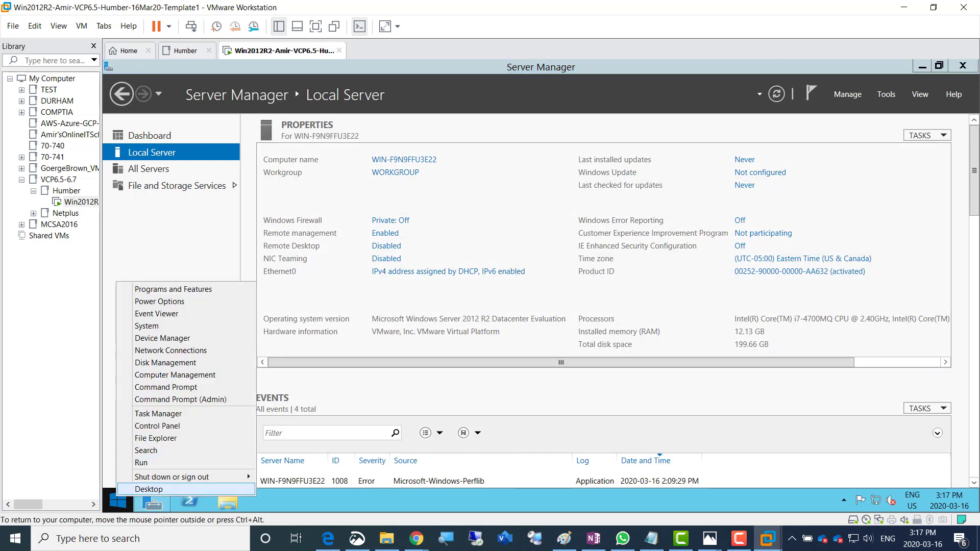
pyautogui.rightClick(17, 533)
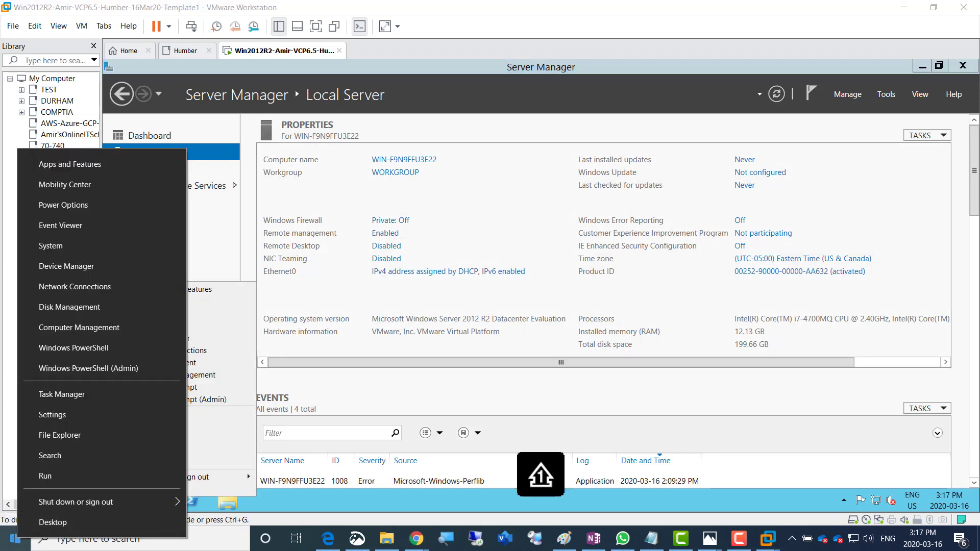
pyautogui.rightClick(118, 501)
pyautogui.press('Escape')
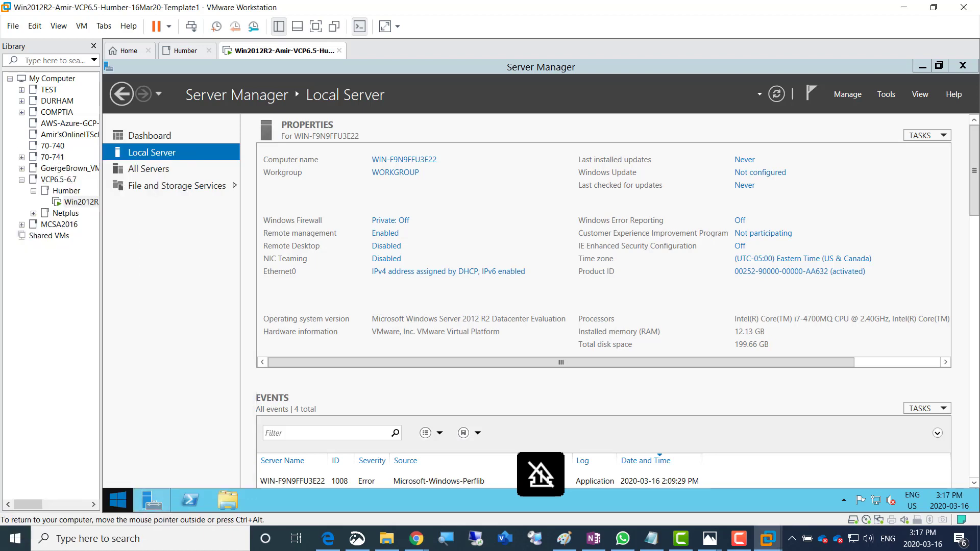
pyautogui.rightClick(121, 497)
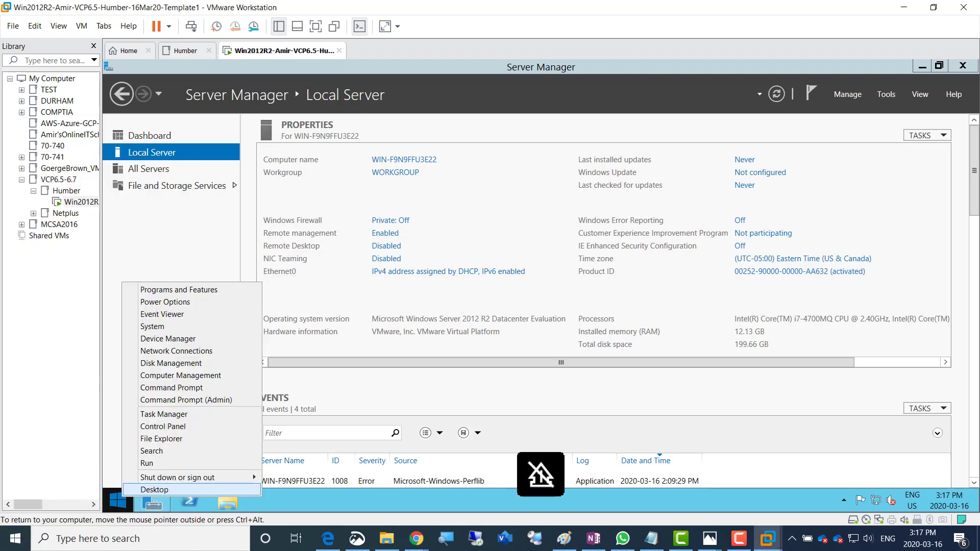
pyautogui.press('Return')
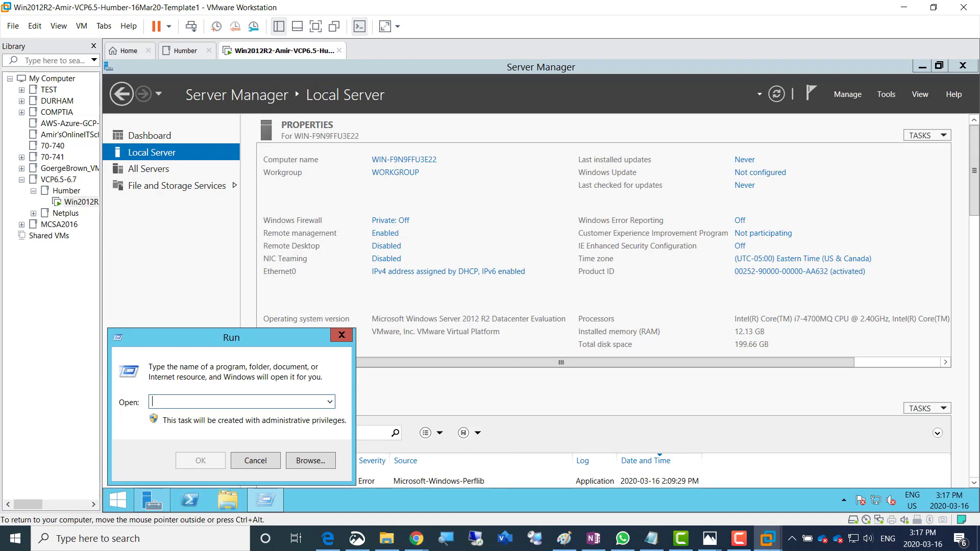
pyautogui.write('sysprep')
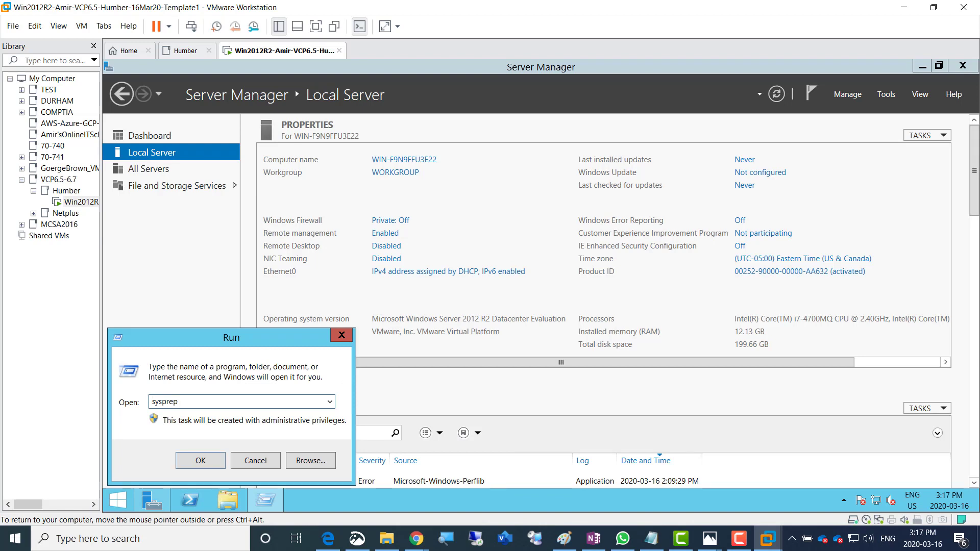
pyautogui.press('Return')
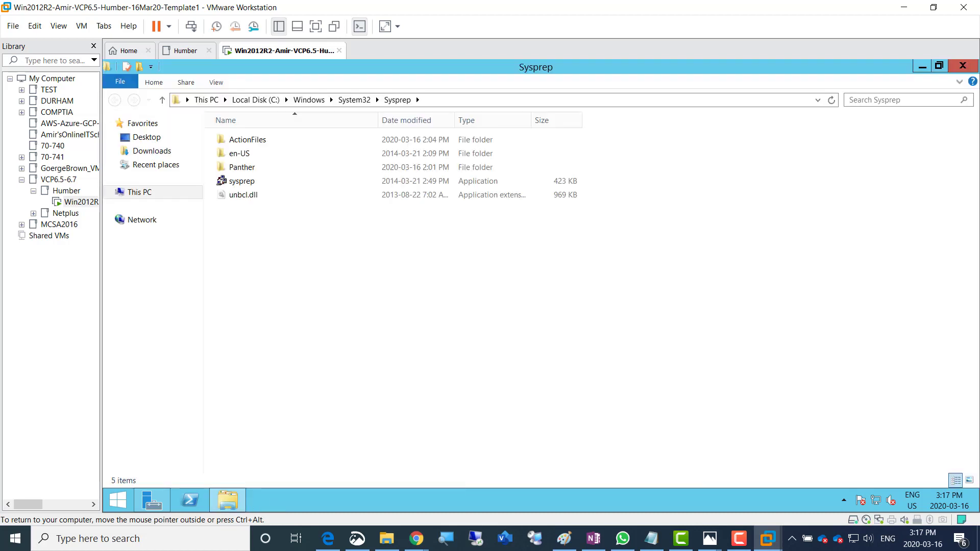
pyautogui.doubleClick(230, 182)
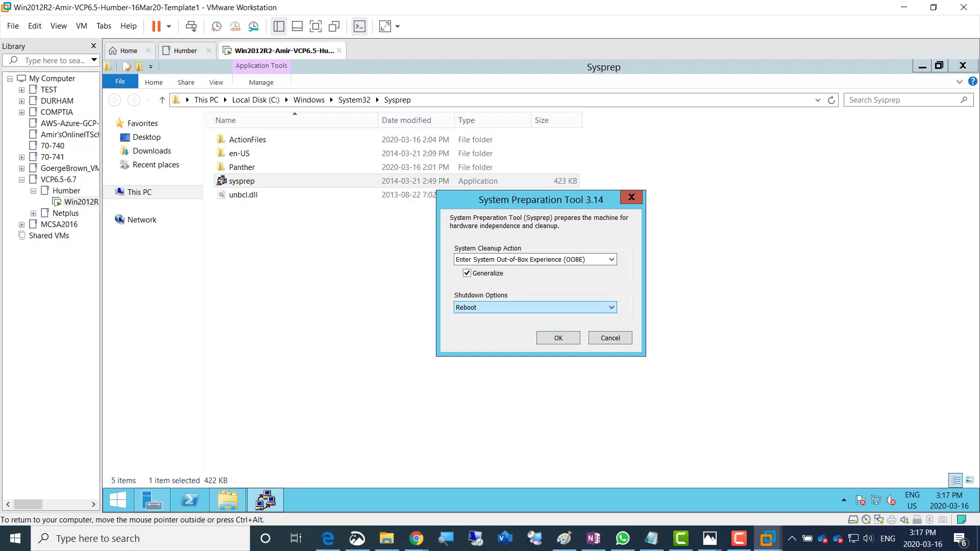
# Set Sysprep's shutdown option to Shutdown, start it, then switch to the Paint lab diagram
pyautogui.click(535, 307)
pyautogui.click(534, 325)
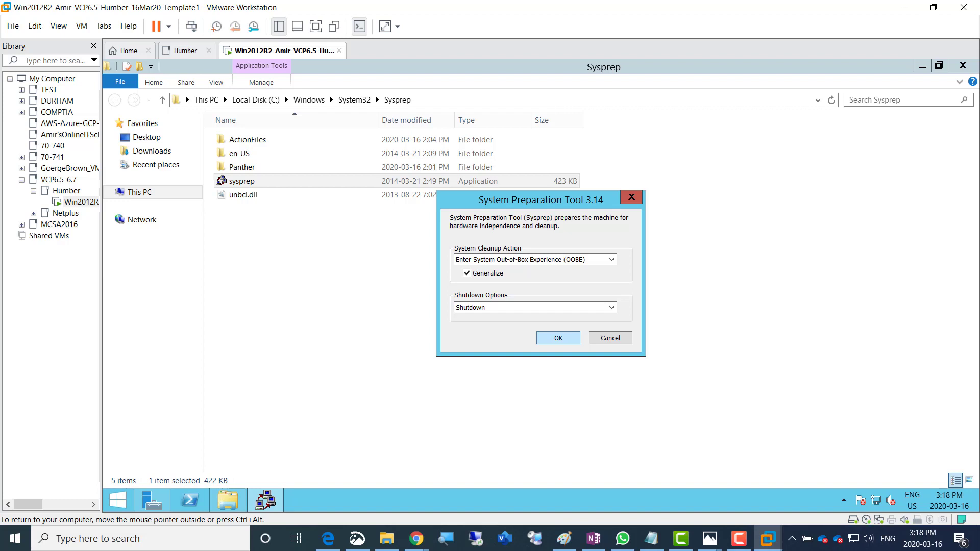
pyautogui.press('Return')
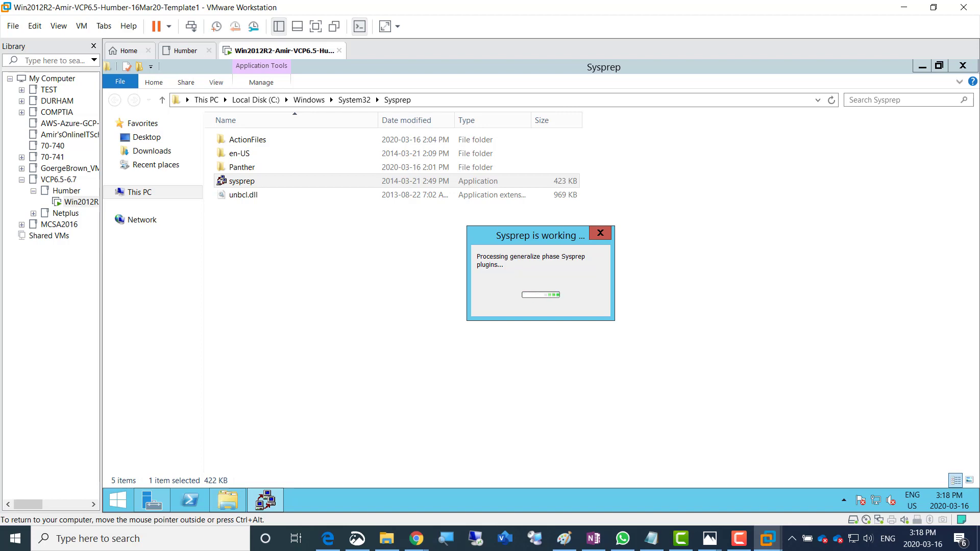
pyautogui.click(564, 538)
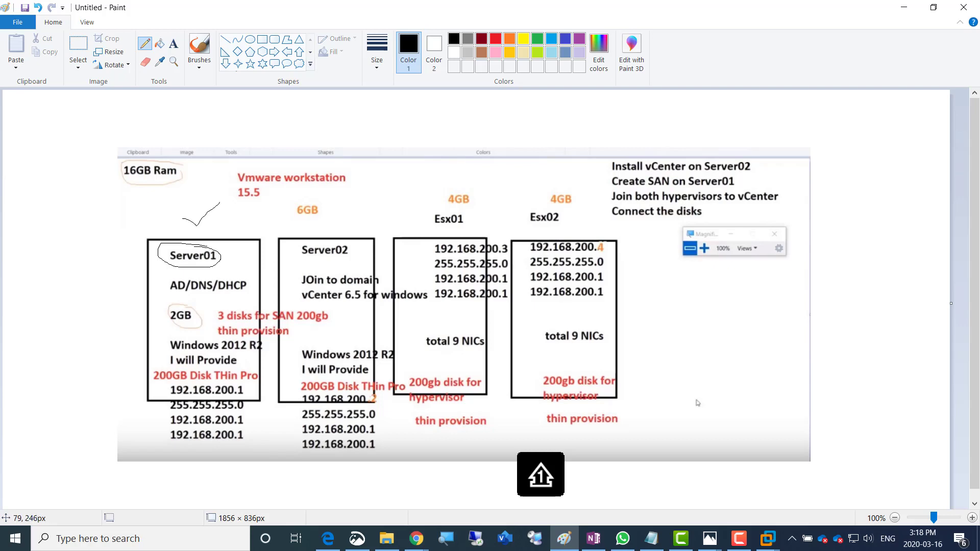
# Draw a Template box at left with arrows to Server01 and Server02
pyautogui.moveTo(26, 214)
pyautogui.mouseDown()
pyautogui.moveTo(78, 214)
pyautogui.moveTo(79, 350)
pyautogui.moveTo(14, 356)
pyautogui.moveTo(2, 231)
pyautogui.moveTo(33, 215)
pyautogui.moveTo(47, 171)
pyautogui.moveTo(38, 207)
pyautogui.moveTo(56, 182)
pyautogui.moveTo(67, 172)
pyautogui.moveTo(76, 181)
pyautogui.moveTo(89, 165)
pyautogui.mouseUp()
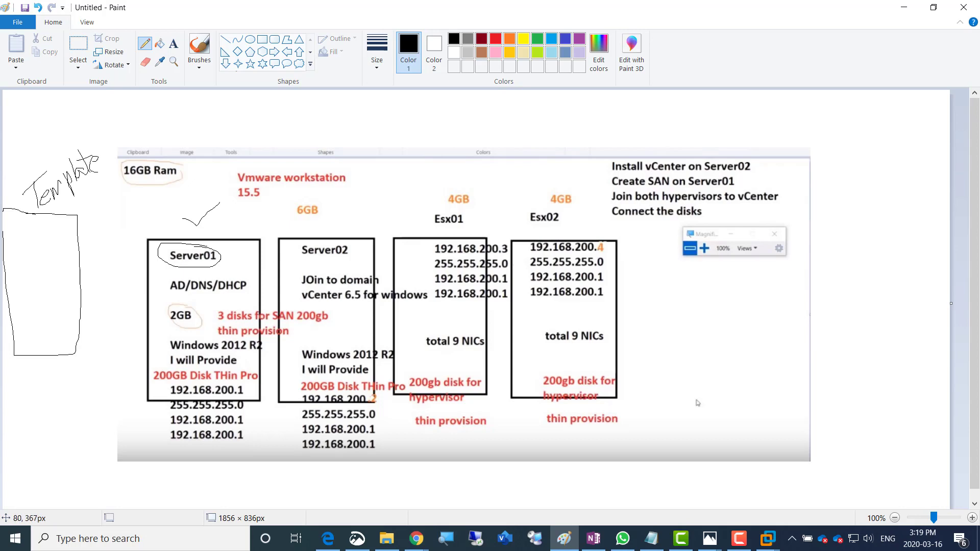
pyautogui.moveTo(39, 290)
pyautogui.mouseDown()
pyautogui.moveTo(84, 219)
pyautogui.moveTo(172, 224)
pyautogui.mouseUp()
pyautogui.moveTo(56, 304)
pyautogui.mouseDown()
pyautogui.moveTo(110, 202)
pyautogui.moveTo(286, 199)
pyautogui.moveTo(304, 224)
pyautogui.mouseUp()
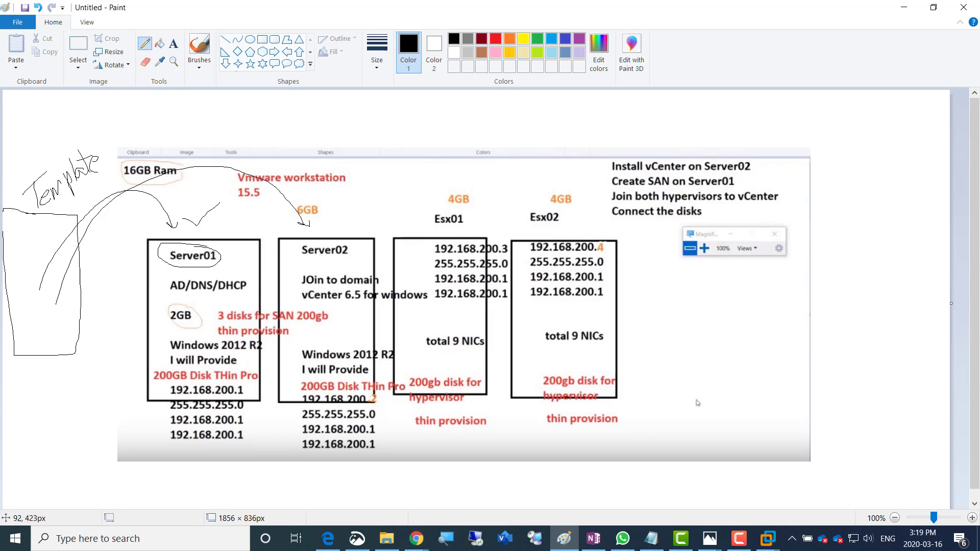
pyautogui.moveTo(43, 160); pyautogui.dragTo(70, 121)
pyautogui.moveTo(46, 229); pyautogui.dragTo(106, 198)
# Label the box VM, add a 12Gb note curving toward Server01, and minimise Paint
pyautogui.moveTo(15, 322)
pyautogui.mouseDown()
pyautogui.moveTo(38, 354)
pyautogui.moveTo(46, 320)
pyautogui.moveTo(68, 346)
pyautogui.moveTo(69, 298)
pyautogui.moveTo(75, 322)
pyautogui.mouseUp()
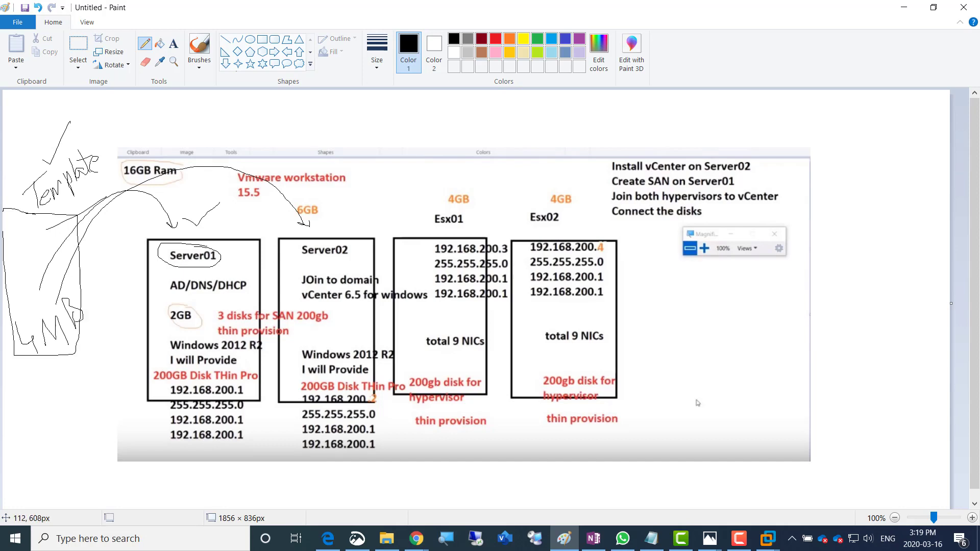
pyautogui.moveTo(30, 194); pyautogui.dragTo(24, 283)
pyautogui.moveTo(187, 203); pyautogui.dragTo(187, 209)
pyautogui.moveTo(183, 213); pyautogui.dragTo(162, 296)
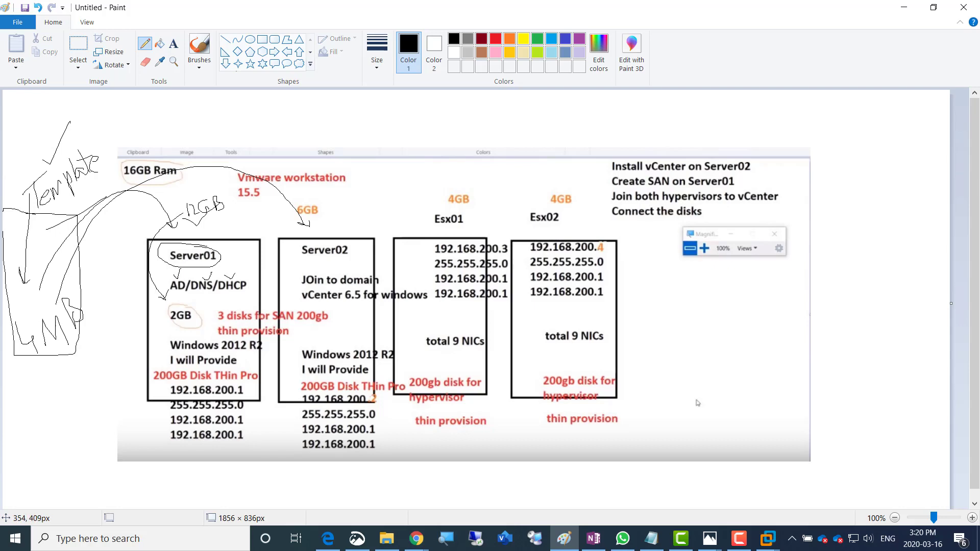
pyautogui.moveTo(204, 189); pyautogui.dragTo(211, 183)
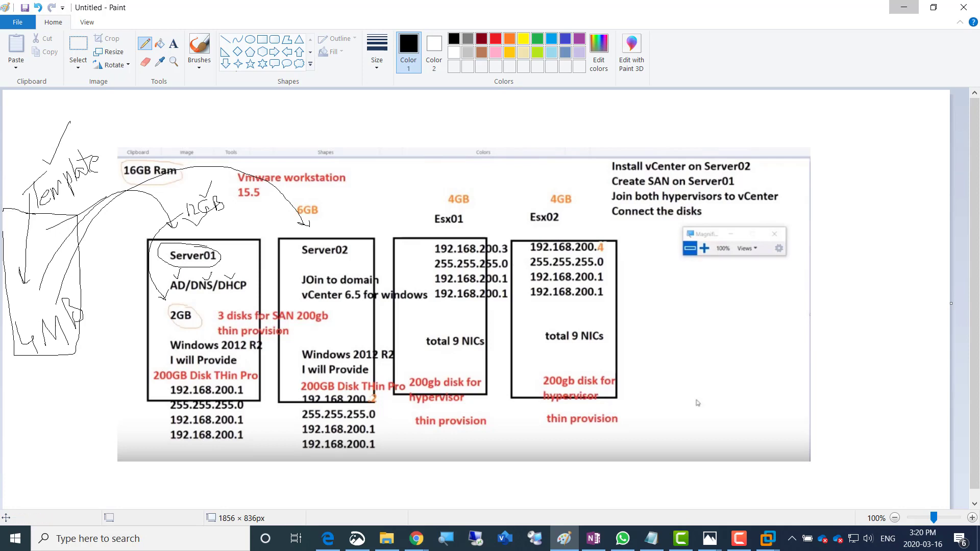
pyautogui.click(904, 7)
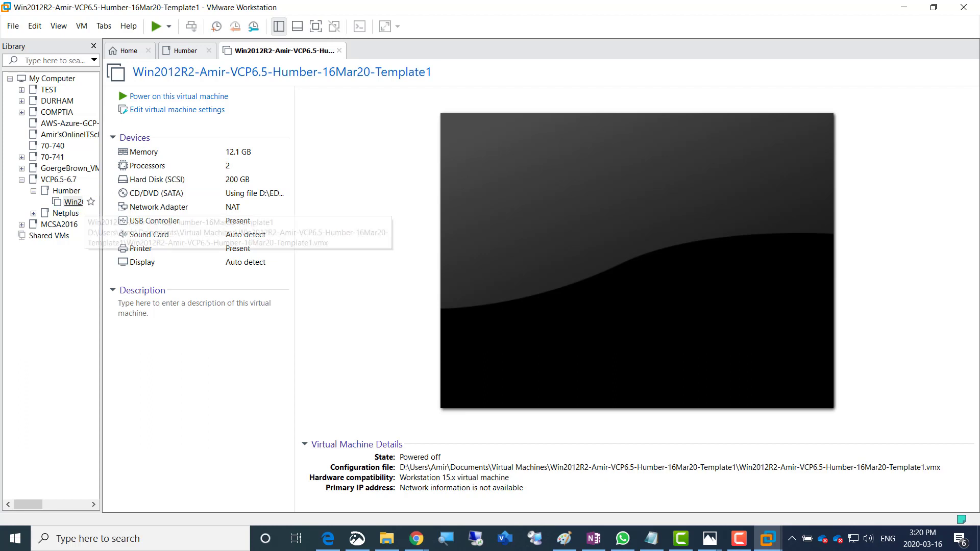
# Lower the Win2012R2 template VM's memory from 12.1 GB to 4 MB
pyautogui.moveTo(101, 205); pyautogui.dragTo(214, 206)
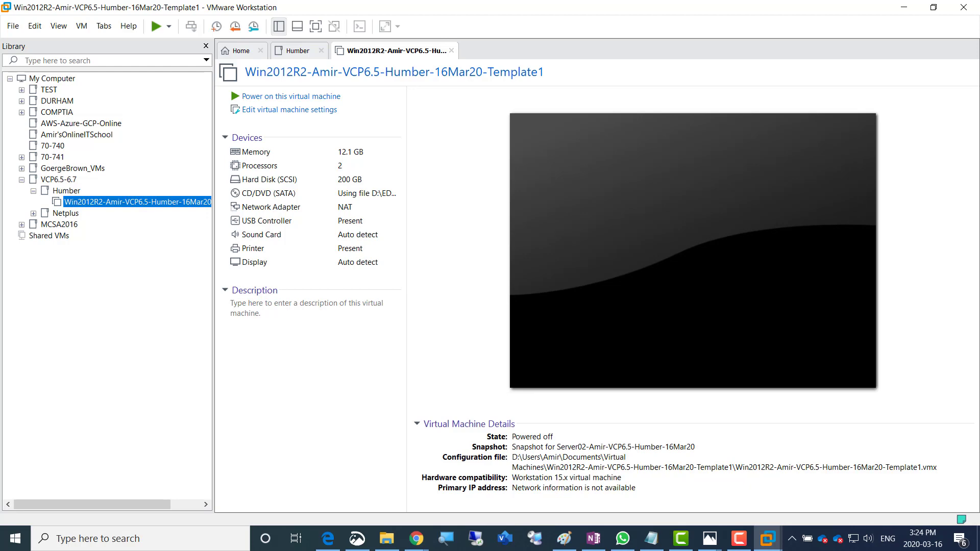
pyautogui.click(270, 152)
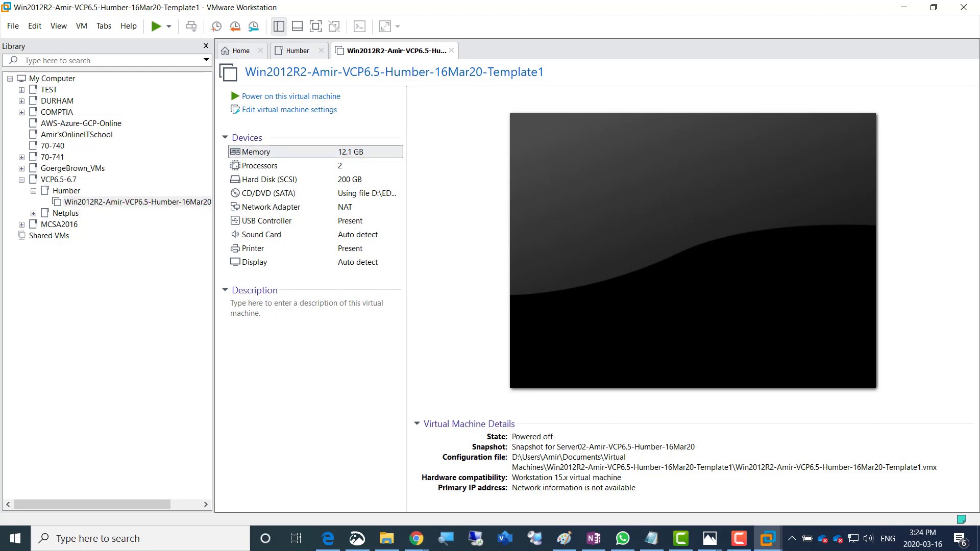
pyautogui.click(271, 152)
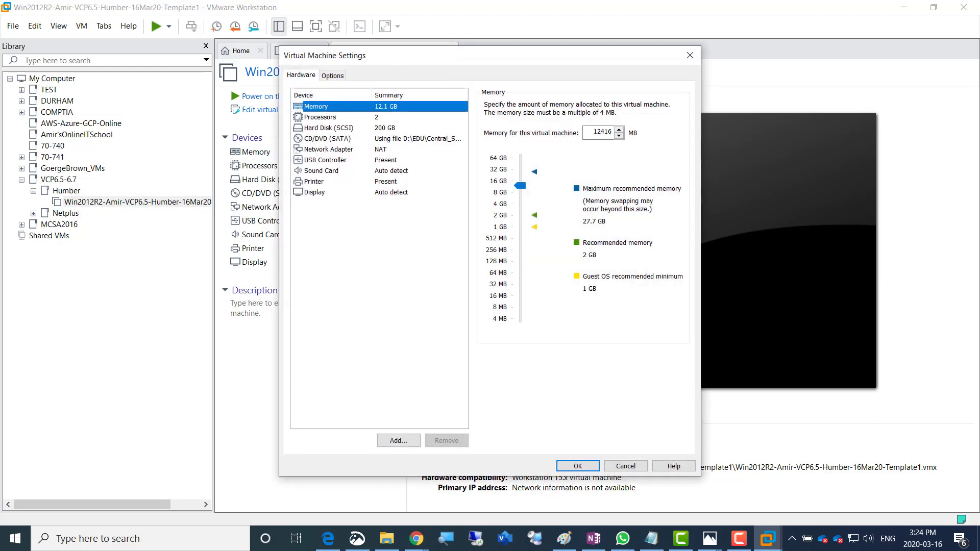
pyautogui.moveTo(521, 186); pyautogui.dragTo(520, 319)
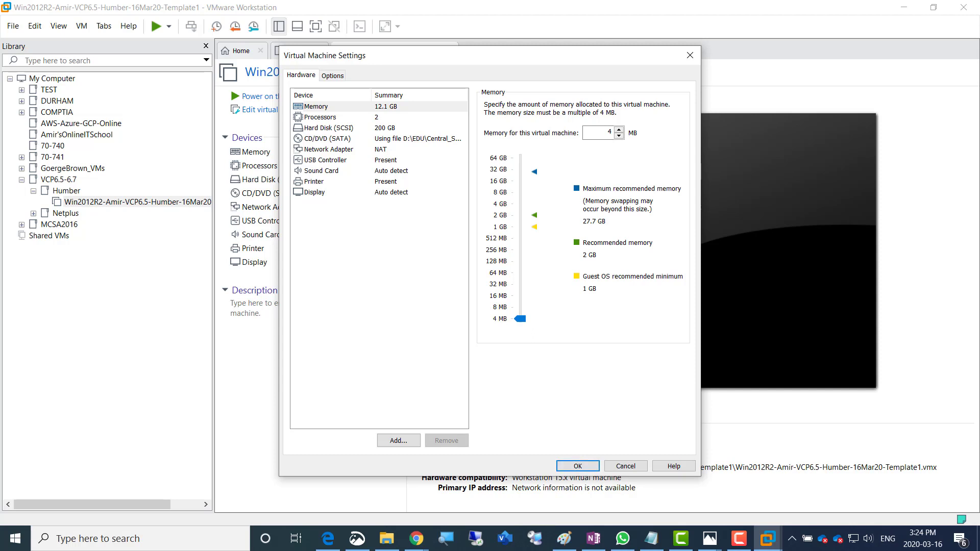
pyautogui.doubleClick(608, 132)
pyautogui.press('Return')
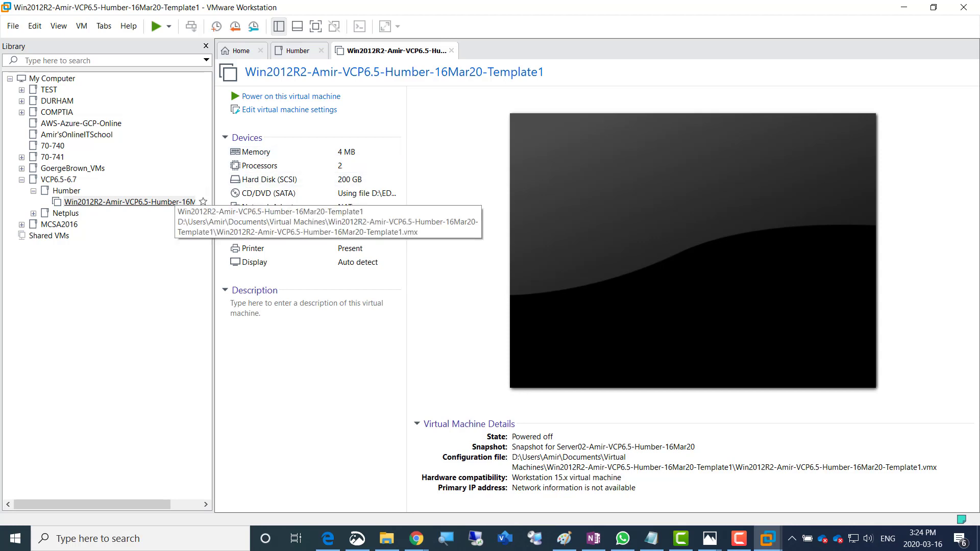
# Launch Manage > Clone on the template VM and choose its current state as source
pyautogui.rightClick(127, 202)
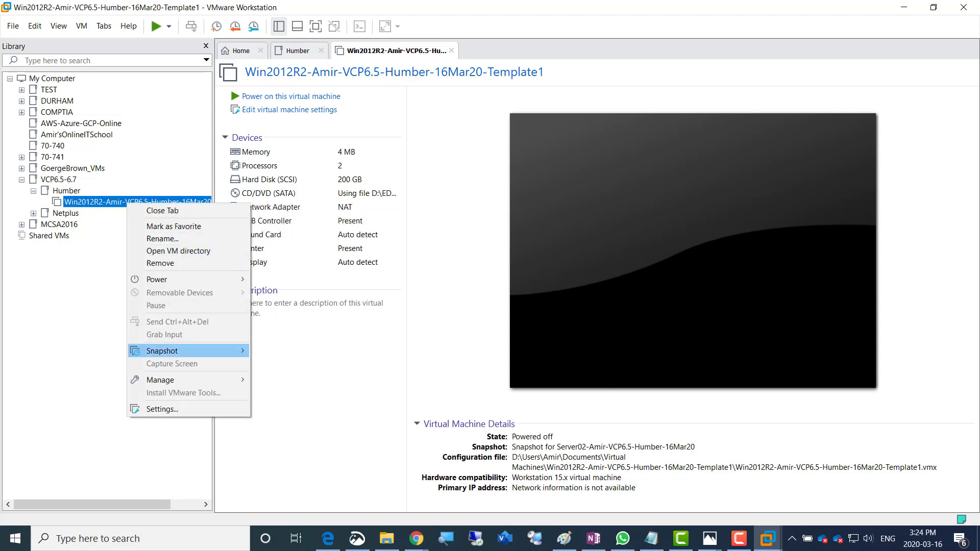
pyautogui.moveTo(204, 380)
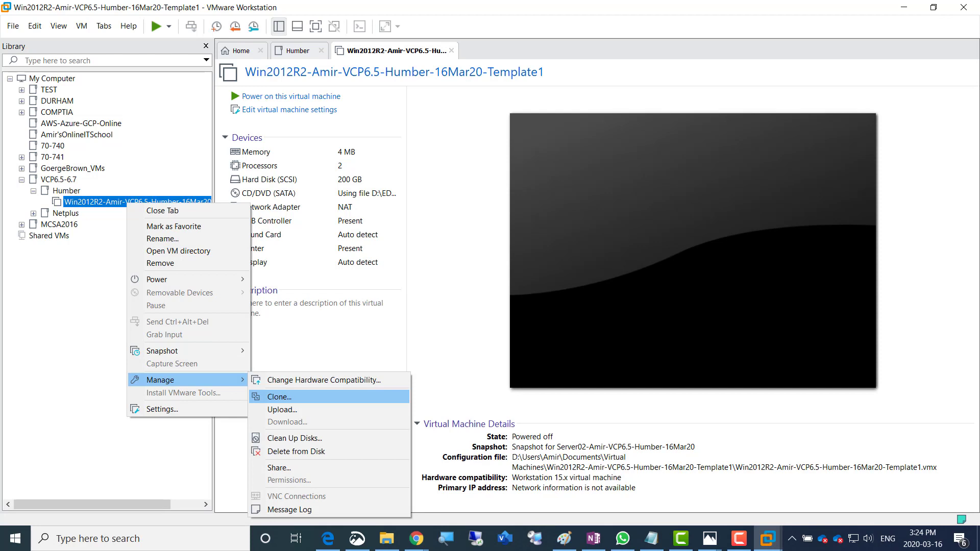
pyautogui.click(280, 396)
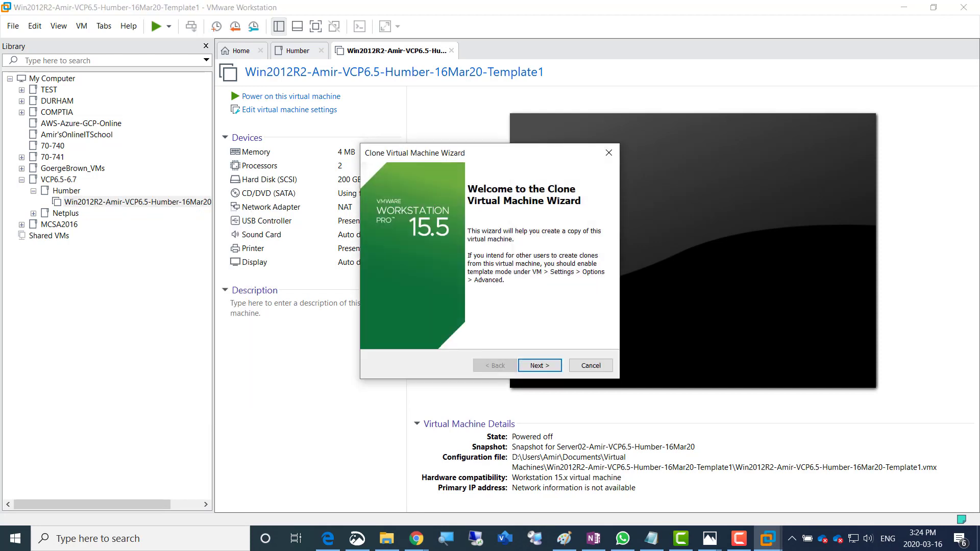
pyautogui.press('Return')
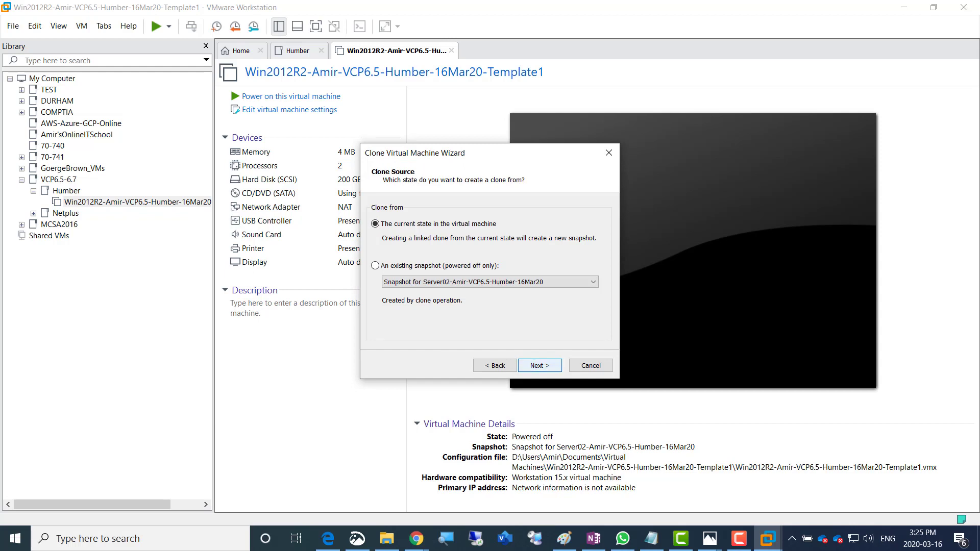
pyautogui.press('Return')
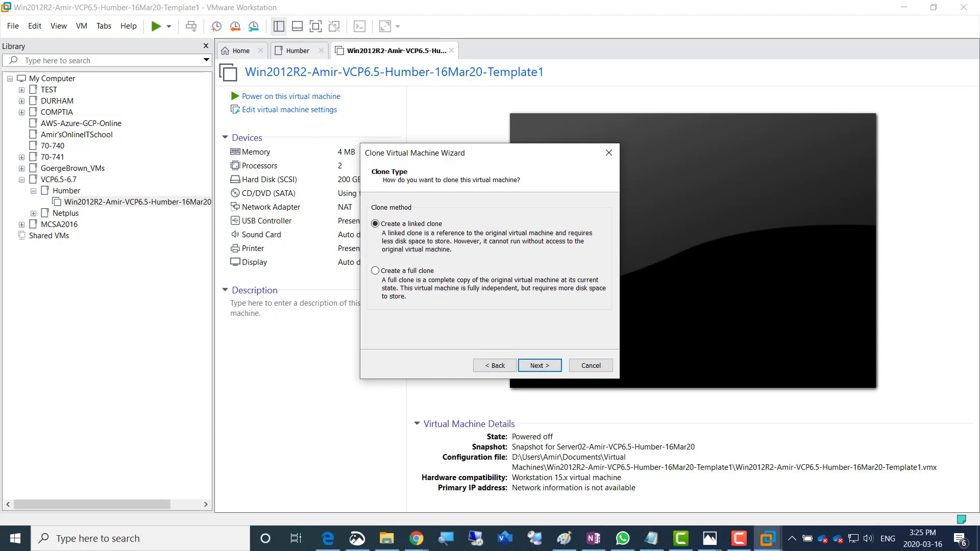
# Keep a linked clone named Server01-Amir-VCP6.5-Humber-16Mar20, located on drive D
pyautogui.press('Return')
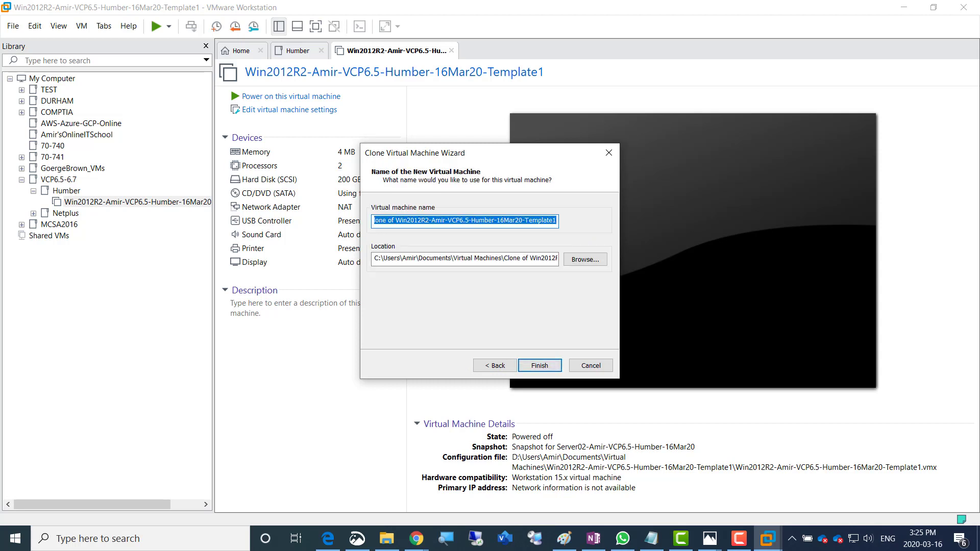
pyautogui.press('Right')
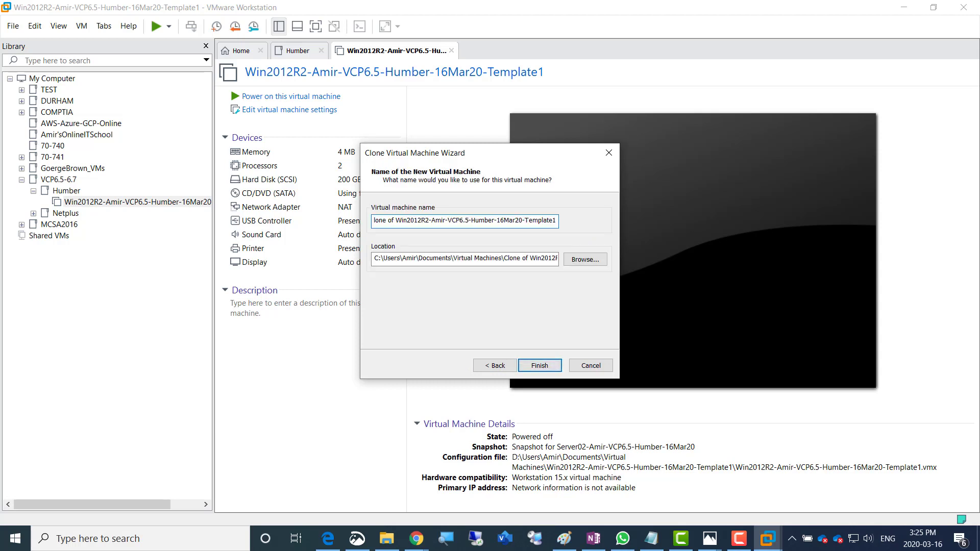
pyautogui.press('Home')
pyautogui.press('BackSpace')
pyautogui.press('BackSpace')
pyautogui.press('BackSpace')
pyautogui.press('BackSpace')
pyautogui.press('BackSpace')
pyautogui.press('BackSpace')
pyautogui.press('BackSpace')
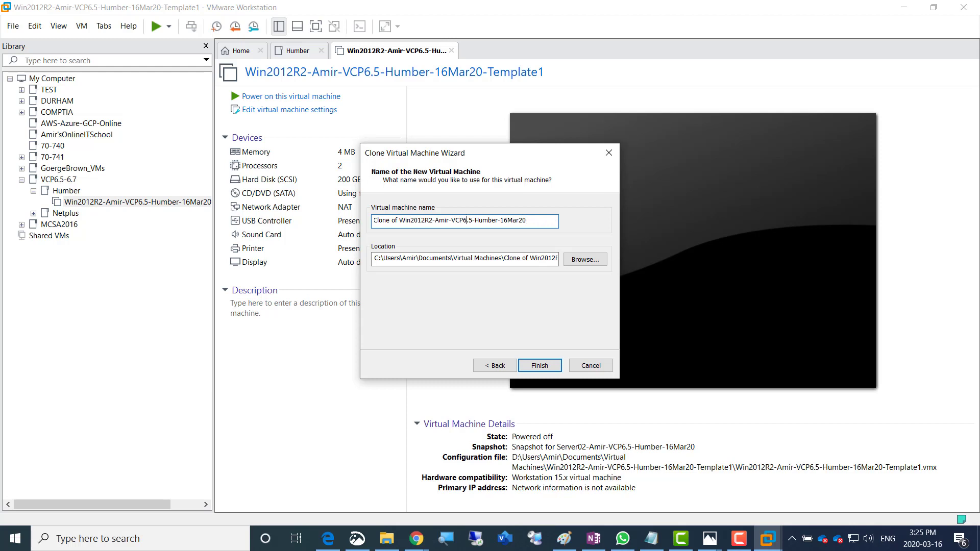
pyautogui.hotkey('shift', 'Left')
pyautogui.hotkey('shift', 'Left')
pyautogui.hotkey('shift', 'Left')
pyautogui.hotkey('shift', 'Left')
pyautogui.hotkey('shift', 'Left')
pyautogui.hotkey('shift', 'Left')
pyautogui.hotkey('shift', 'Left')
pyautogui.hotkey('shift', 'Left')
pyautogui.hotkey('shift', 'Left')
pyautogui.hotkey('shift', 'Left')
pyautogui.hotkey('shift', 'Left')
pyautogui.hotkey('shift', 'Left')
pyautogui.hotkey('shift', 'Left')
pyautogui.hotkey('shift', 'Left')
pyautogui.hotkey('shift', 'Left')
pyautogui.hotkey('shift', 'Left')
pyautogui.hotkey('shift', 'Left')
pyautogui.hotkey('shift', 'Left')
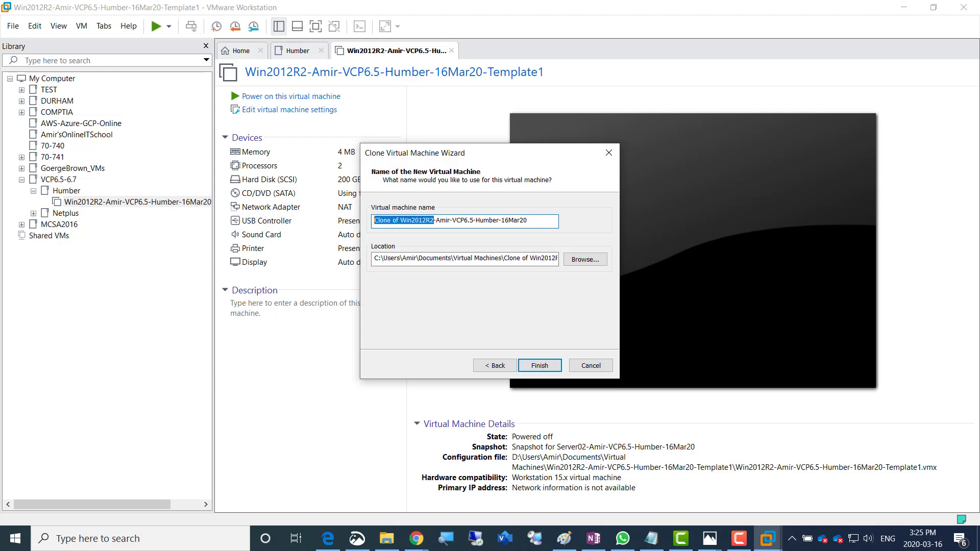
pyautogui.write('Server0')
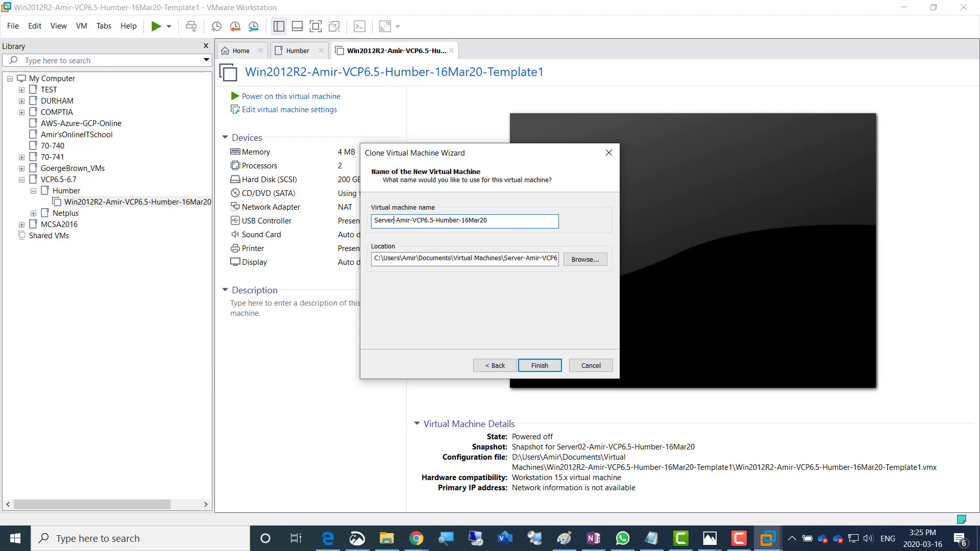
pyautogui.write('1')
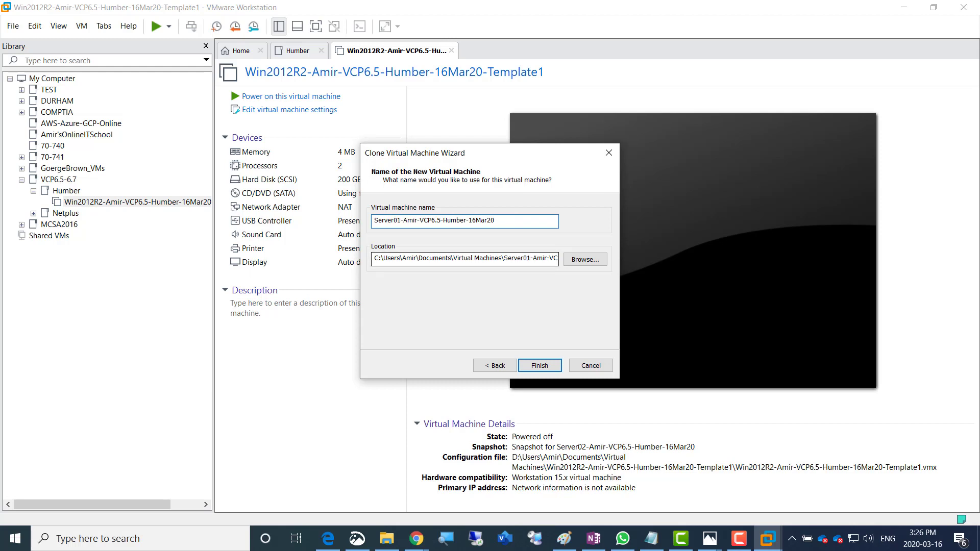
pyautogui.moveTo(379, 259); pyautogui.dragTo(373, 259)
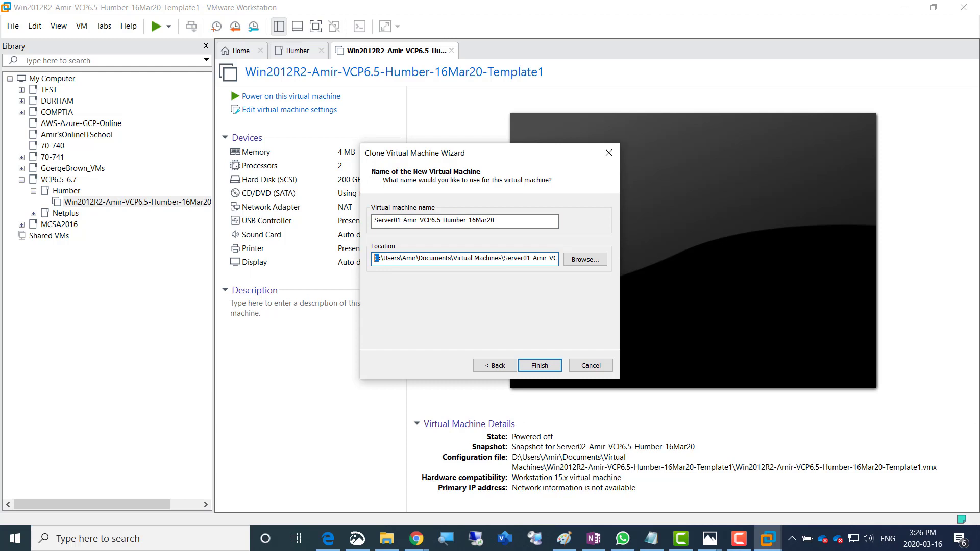
pyautogui.write('d')
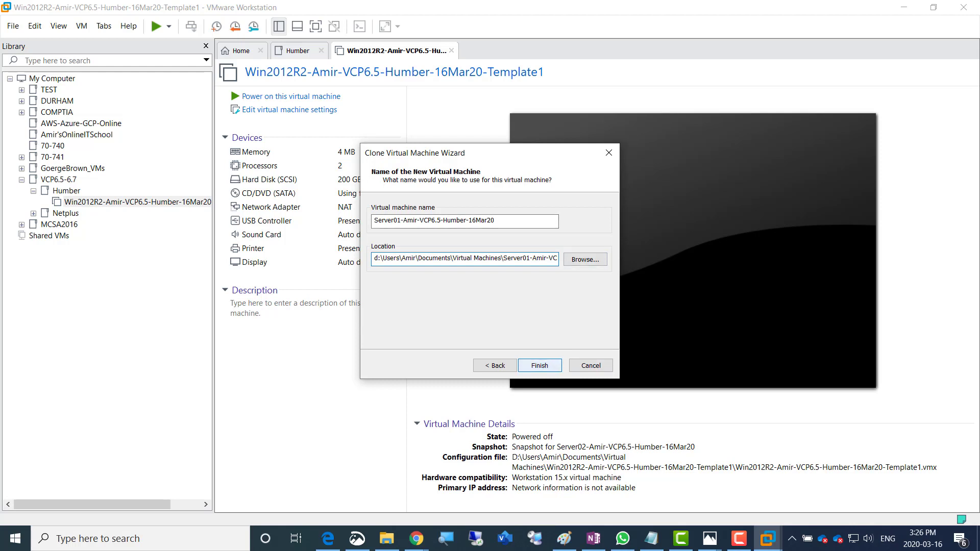
# Finish the Server01 clone and move it to the top of the Humber folder
pyautogui.press('Return')
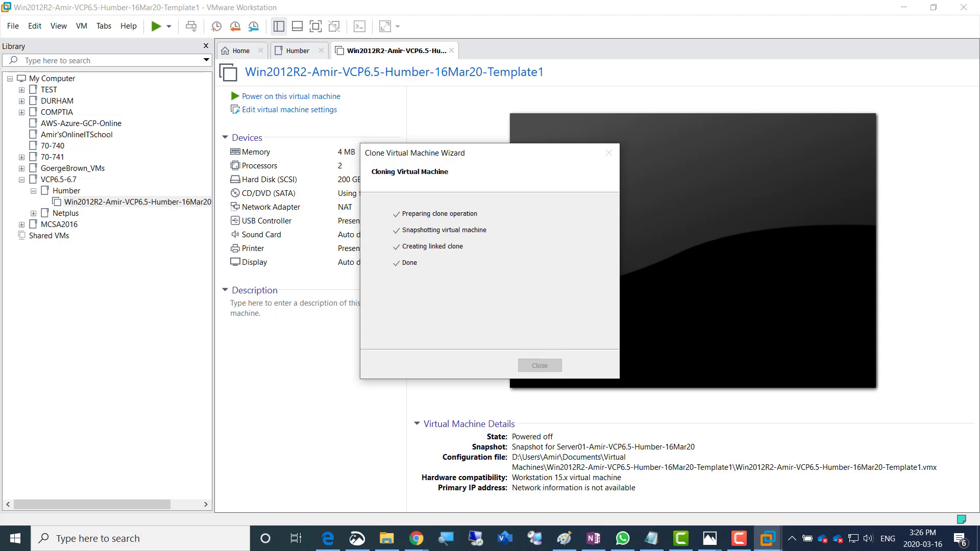
pyautogui.press('Return')
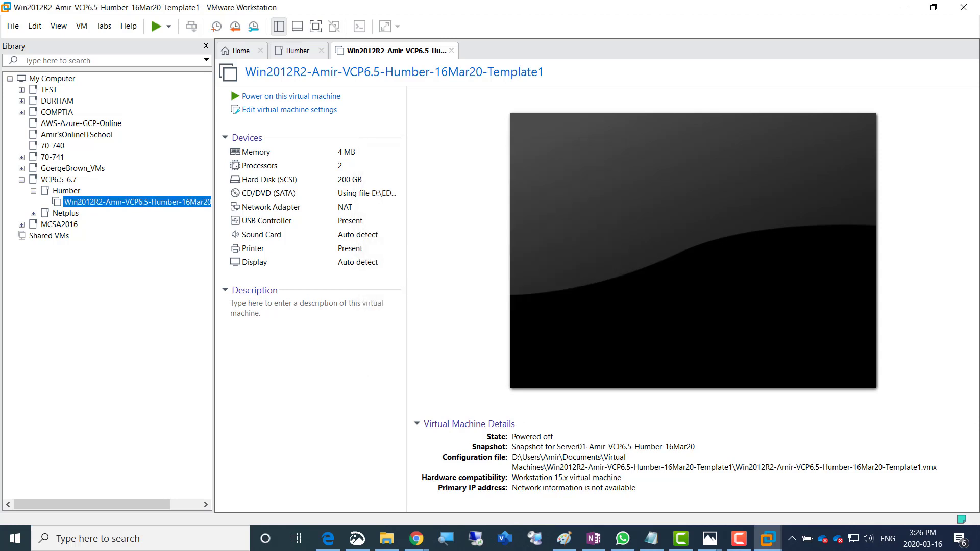
pyautogui.moveTo(110, 237); pyautogui.dragTo(87, 199)
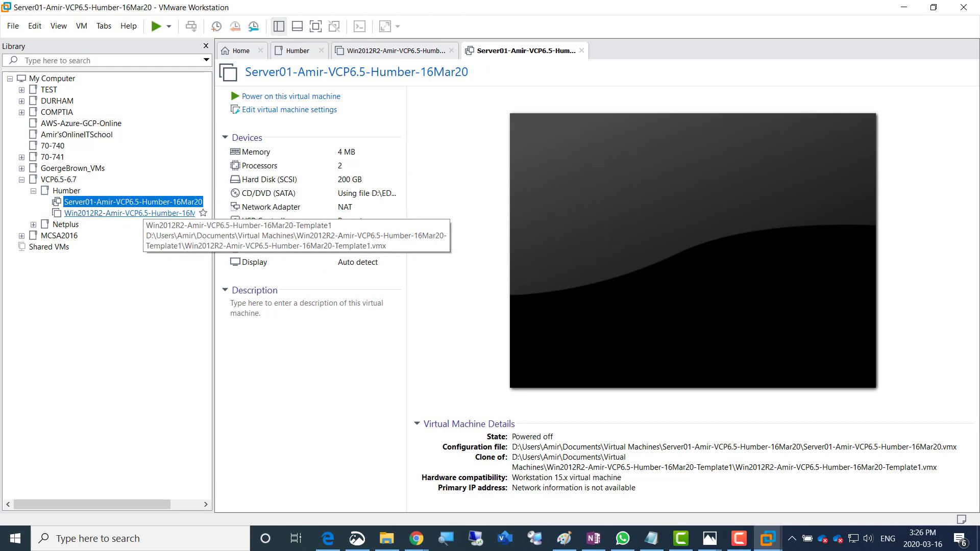
# Clone the template VM again from its current state as a linked clone
pyautogui.click(143, 212)
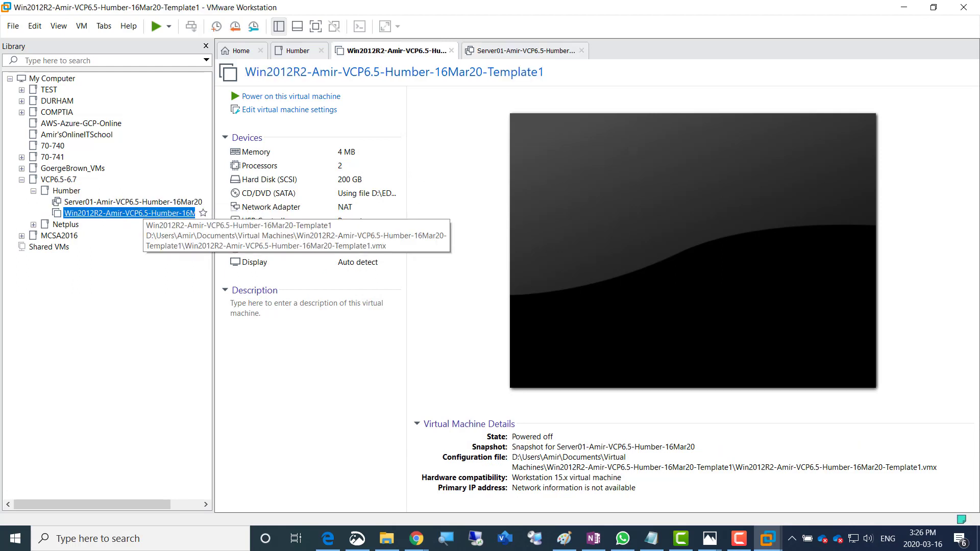
pyautogui.rightClick(145, 214)
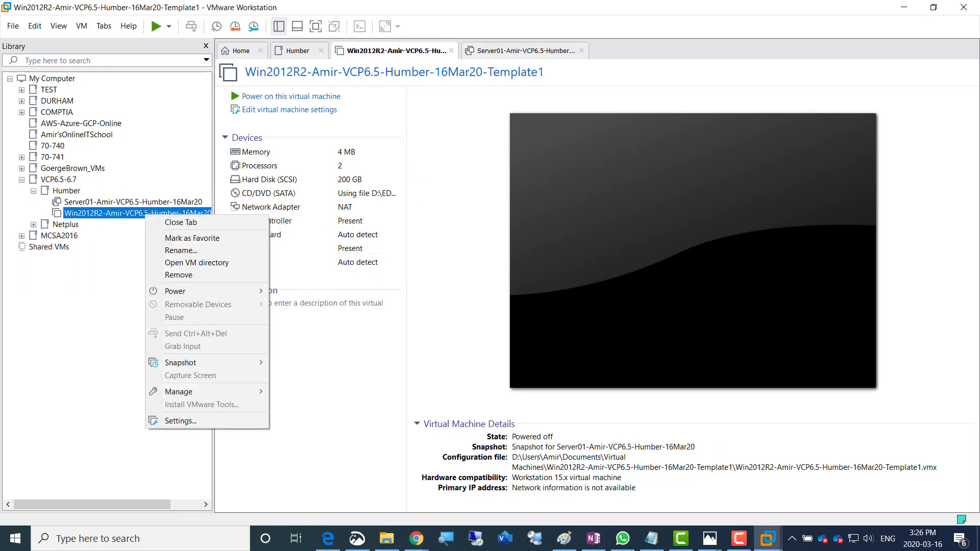
pyautogui.moveTo(205, 392)
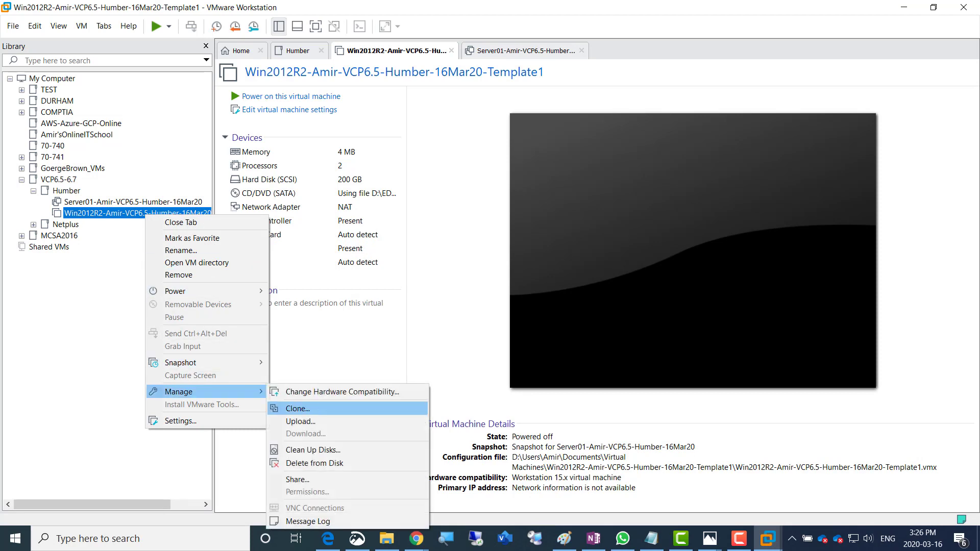
pyautogui.click(298, 409)
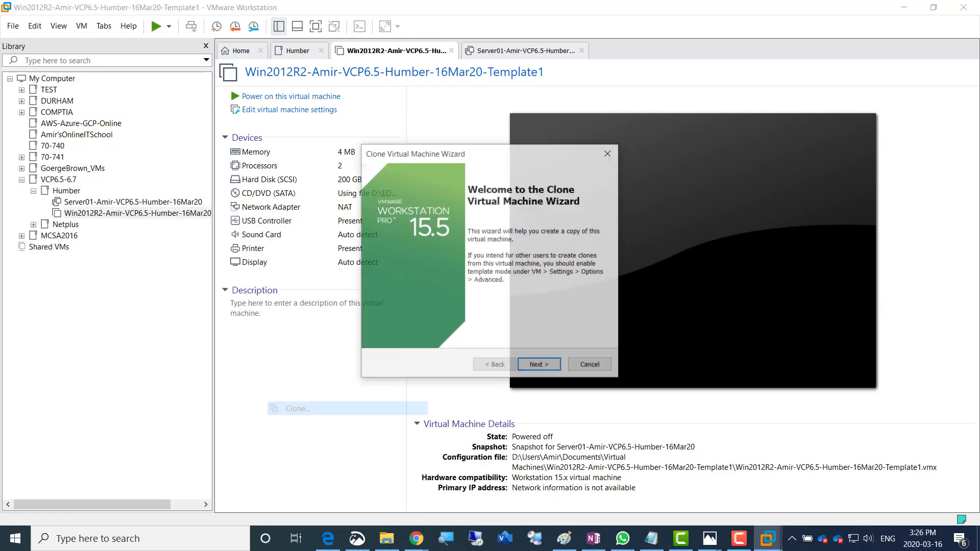
pyautogui.click(540, 365)
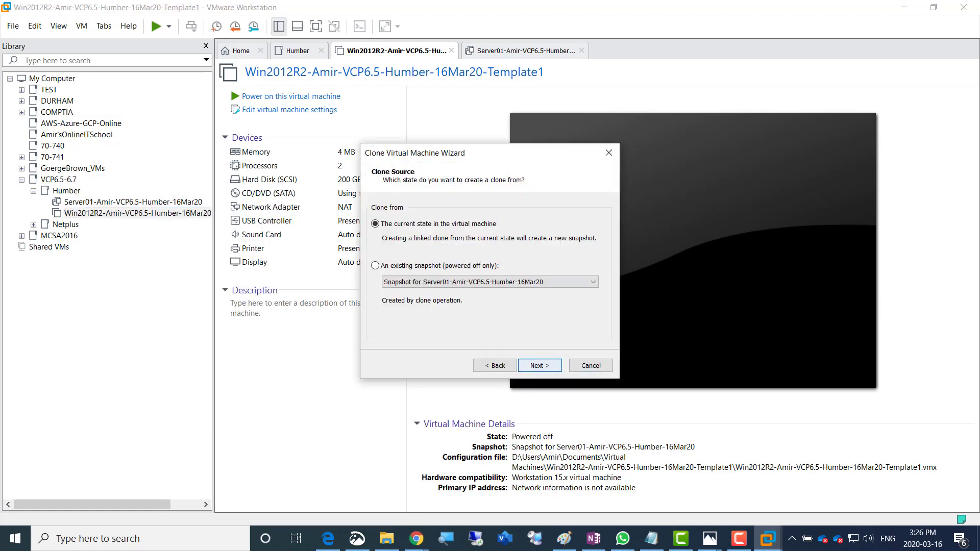
pyautogui.click(540, 365)
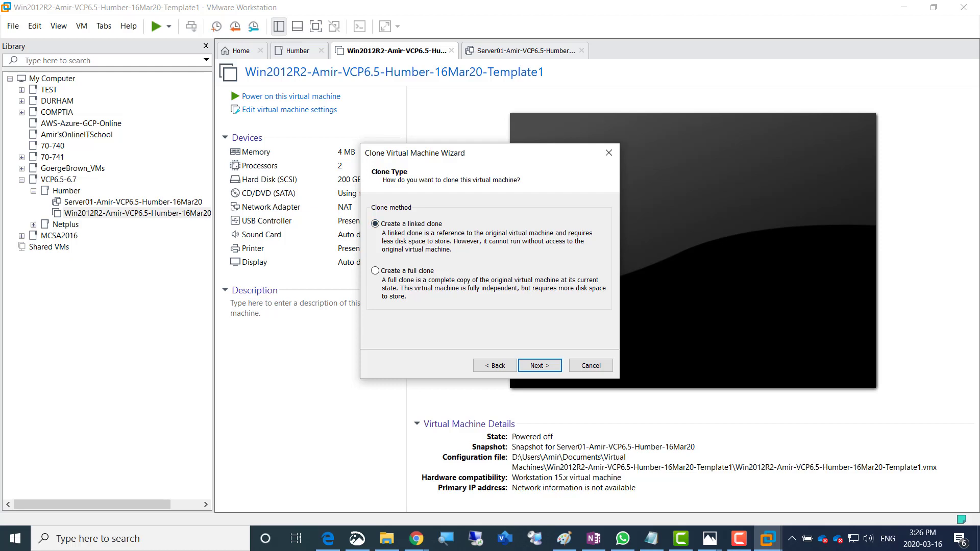
pyautogui.click(539, 366)
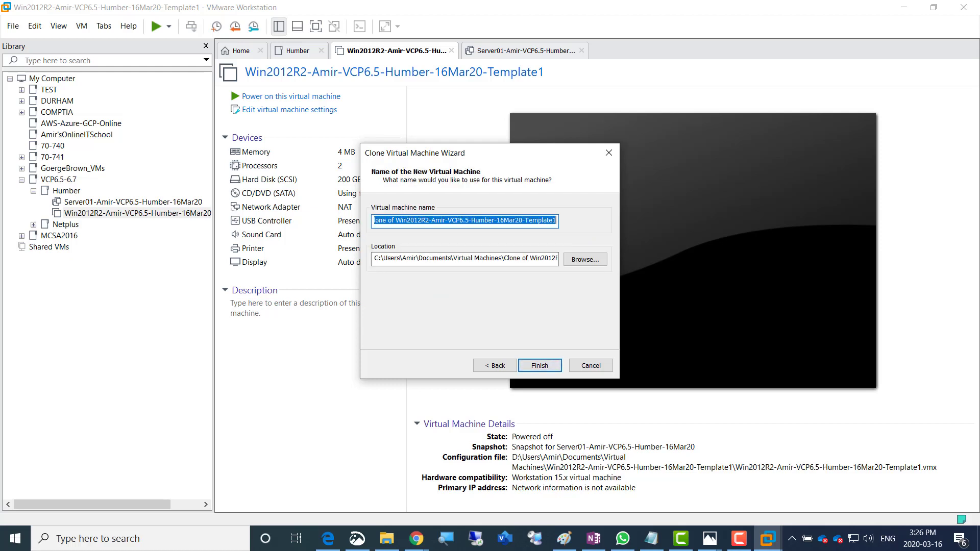
# Name the clone Server02-Amir-VCP6.5-Humber-16Mar20 on drive D and complete cloning
pyautogui.click(555, 221)
pyautogui.press('BackSpace')
pyautogui.press('BackSpace')
pyautogui.press('BackSpace')
pyautogui.press('BackSpace')
pyautogui.press('BackSpace')
pyautogui.press('BackSpace')
pyautogui.press('BackSpace')
pyautogui.press('BackSpace')
pyautogui.press('BackSpace')
pyautogui.press('BackSpace')
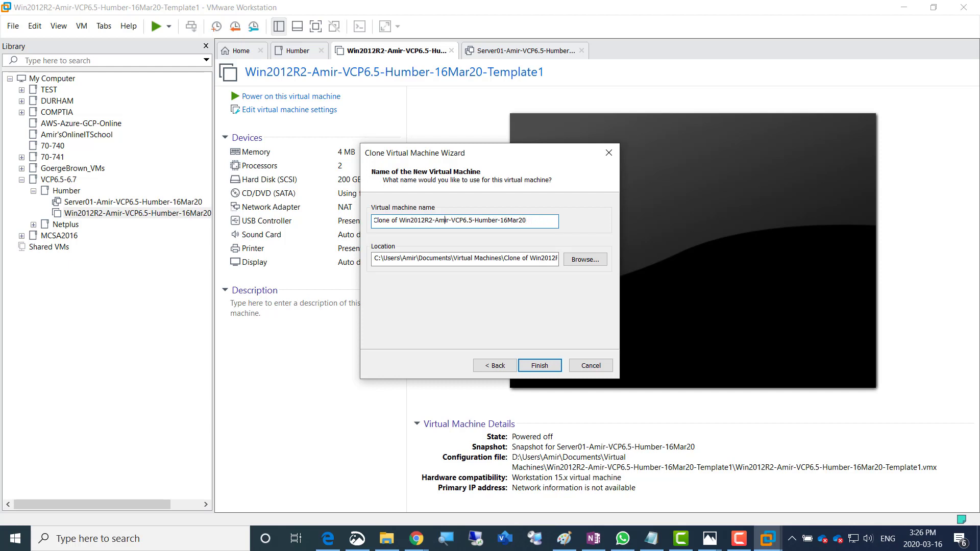
pyautogui.moveTo(434, 220); pyautogui.dragTo(374, 221)
pyautogui.press('BackSpace')
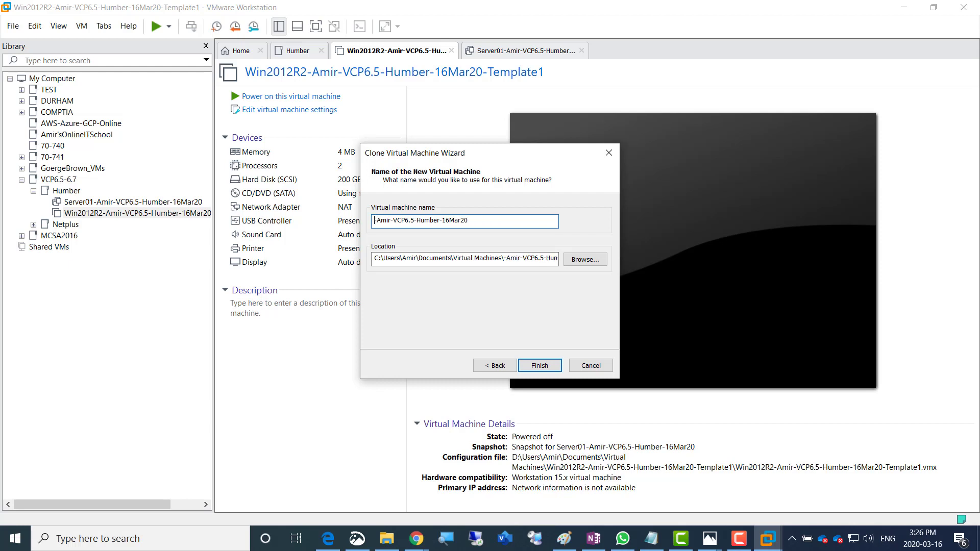
pyautogui.write('Server02')
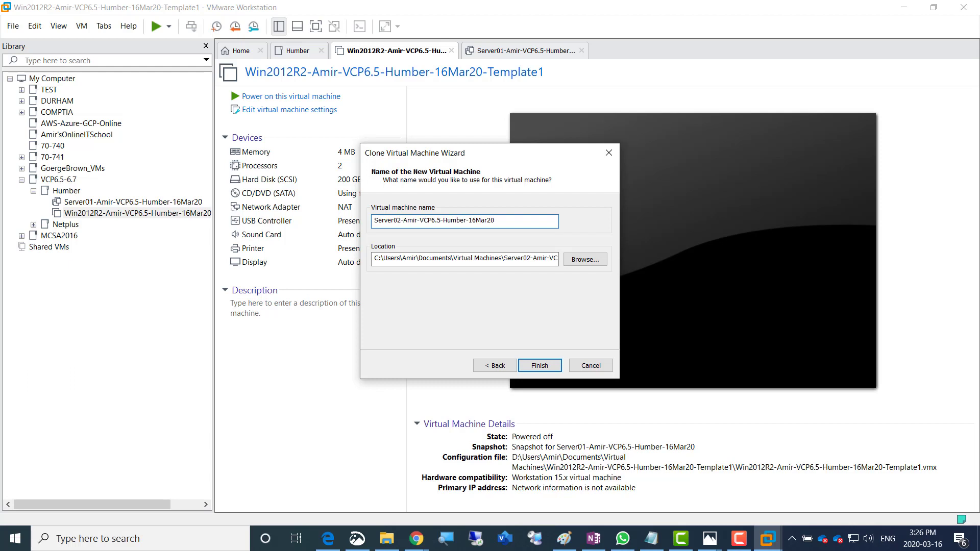
pyautogui.moveTo(376, 257); pyautogui.dragTo(373, 258)
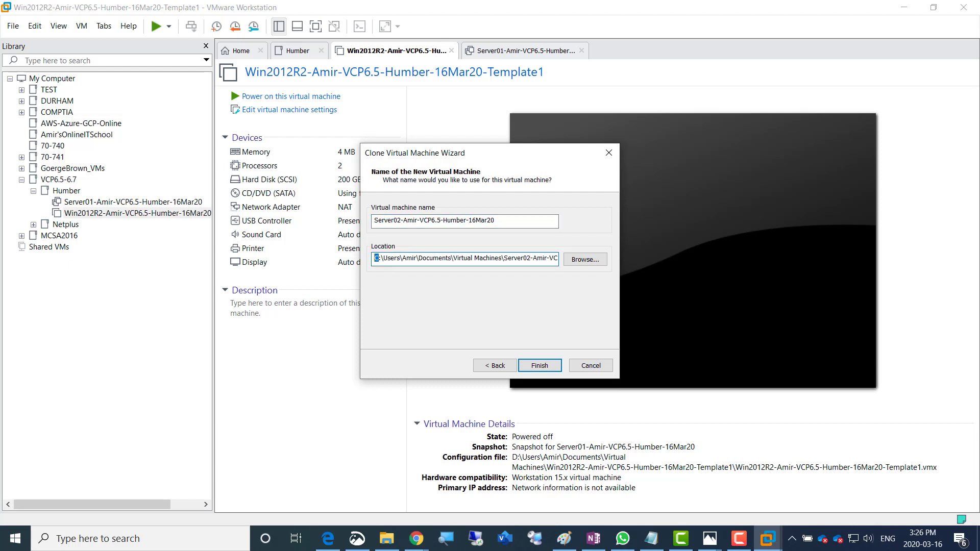
pyautogui.write('d')
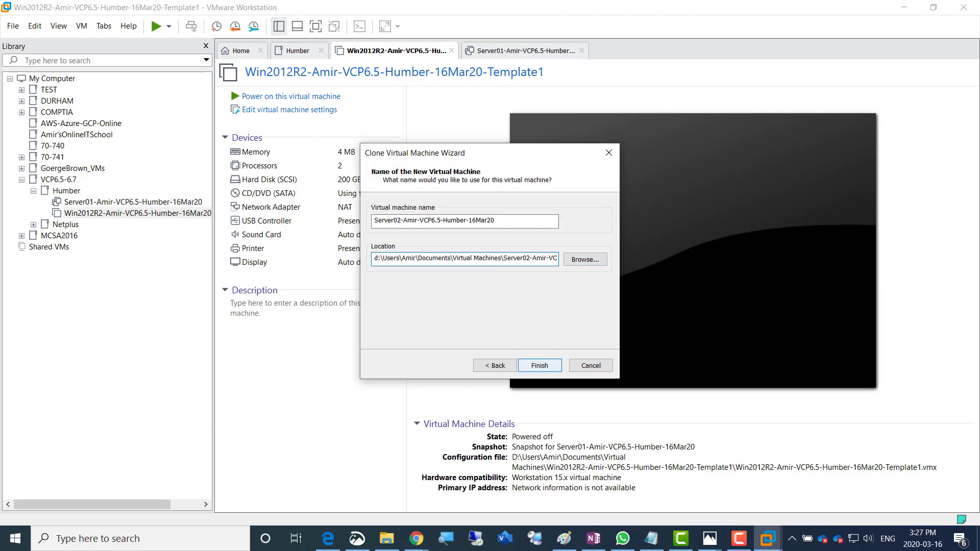
pyautogui.press('Return')
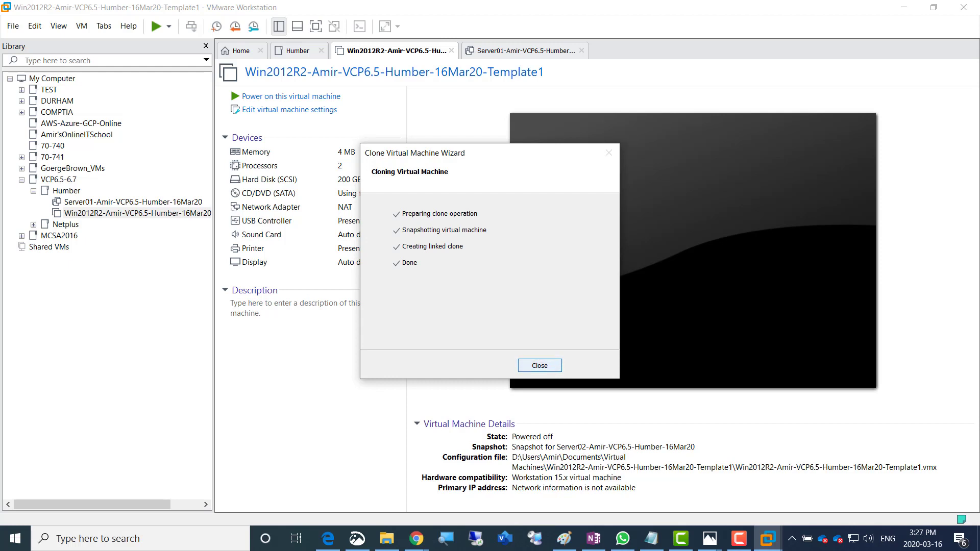
pyautogui.press('Return')
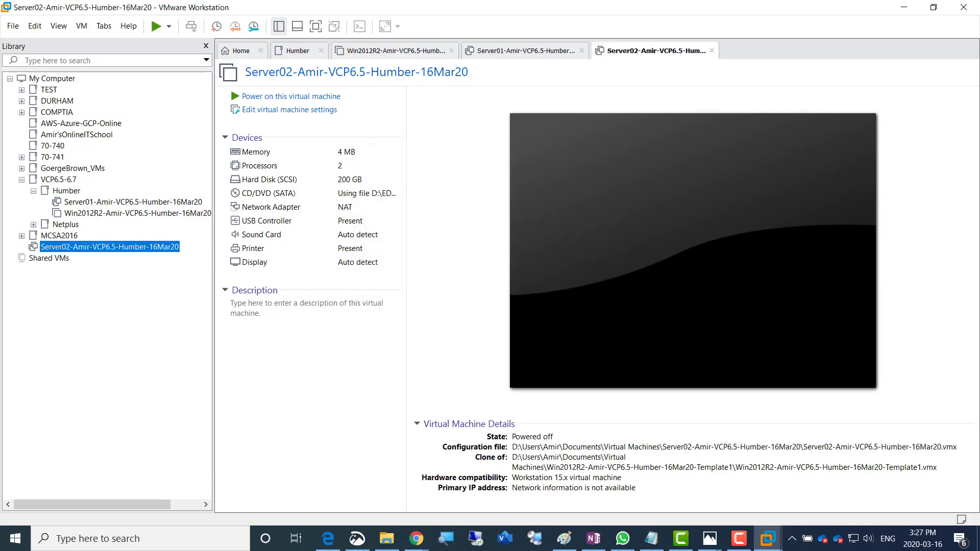
# Drag Server02 into the Humber folder, then select Server01's Memory row
pyautogui.moveTo(104, 247); pyautogui.dragTo(92, 198)
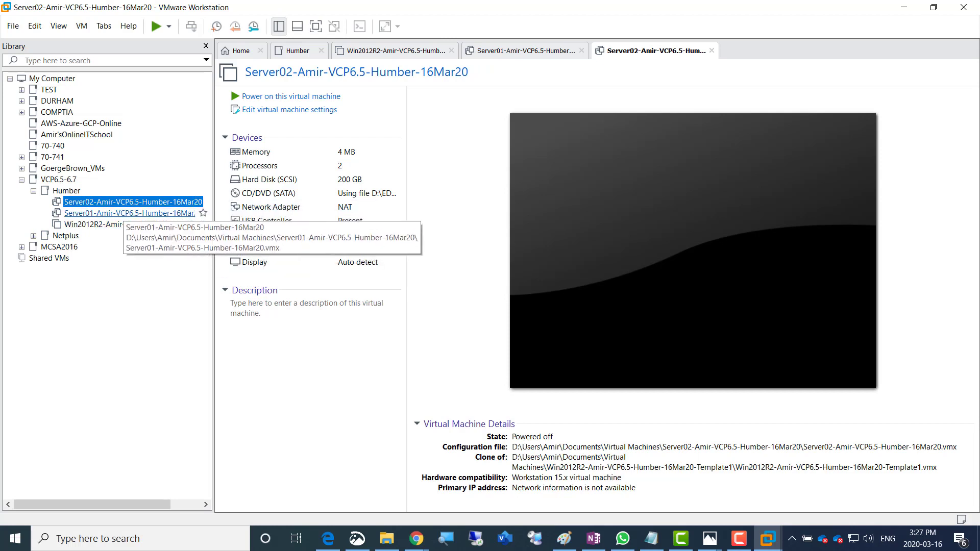
pyautogui.click(118, 213)
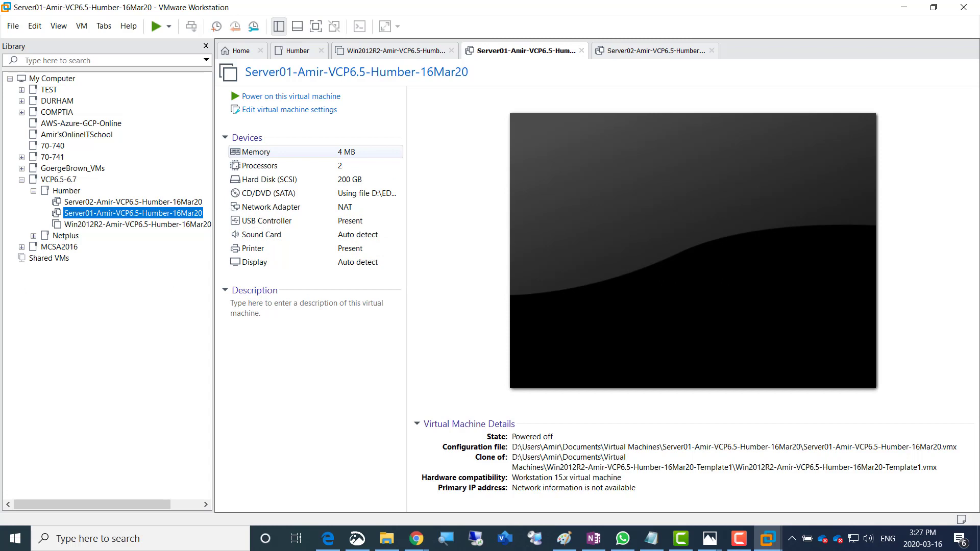
pyautogui.click(266, 153)
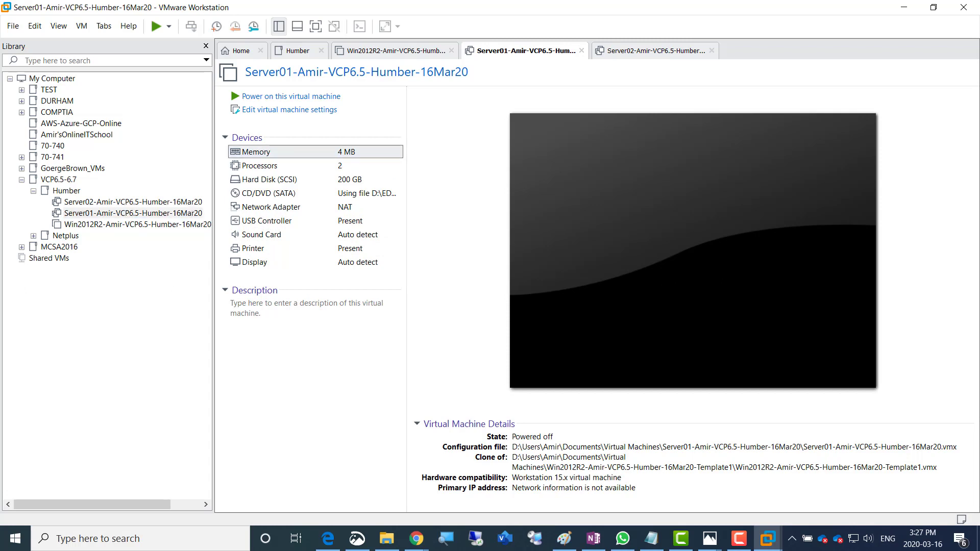
# Set Server01's memory to 12416 MB after checking processors, 200 GB disk and NAT adapter
pyautogui.doubleClick(266, 152)
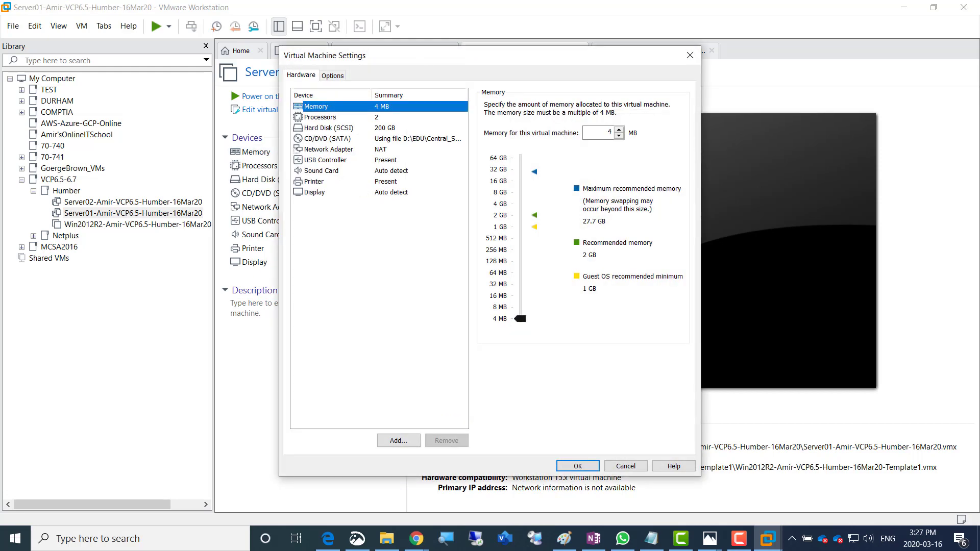
pyautogui.moveTo(520, 319); pyautogui.dragTo(520, 185)
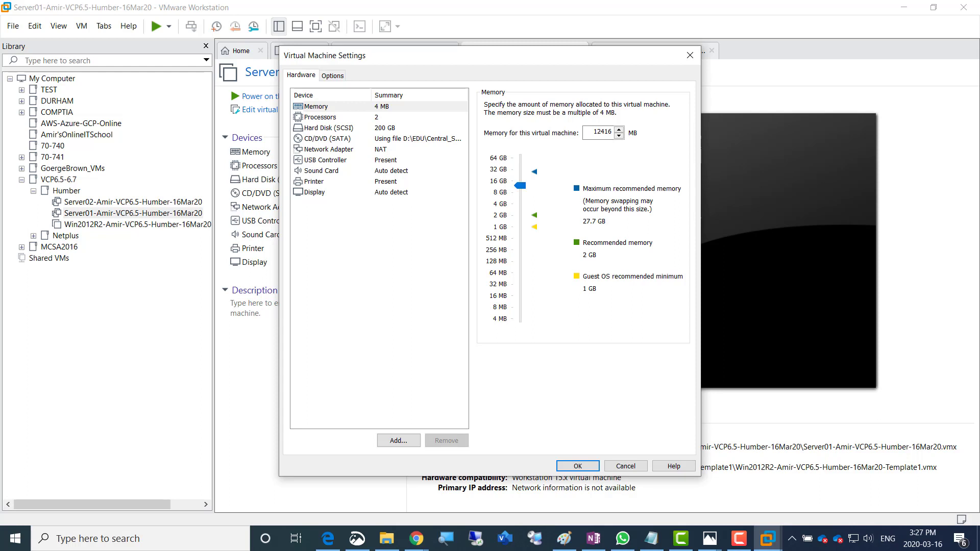
pyautogui.doubleClick(603, 132)
pyautogui.click(321, 117)
pyautogui.click(317, 106)
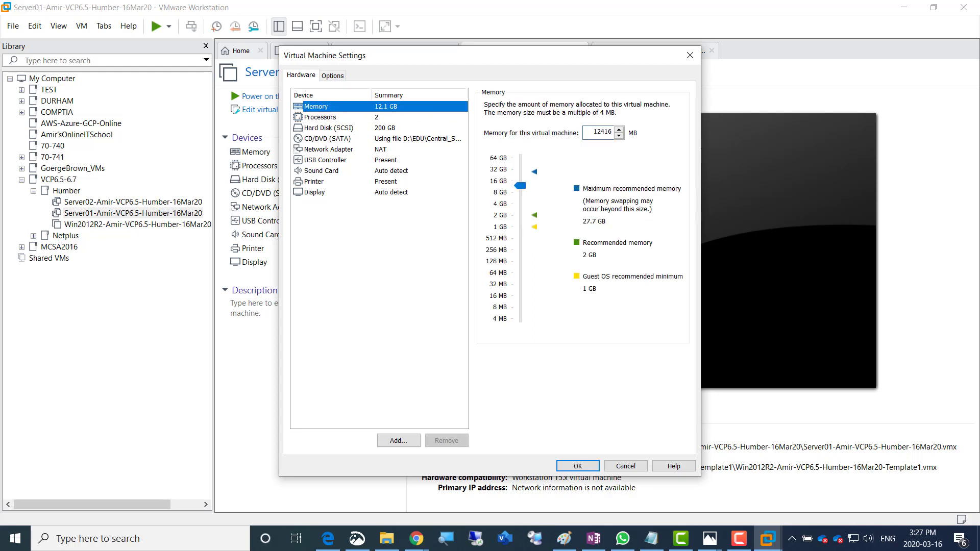
pyautogui.click(321, 118)
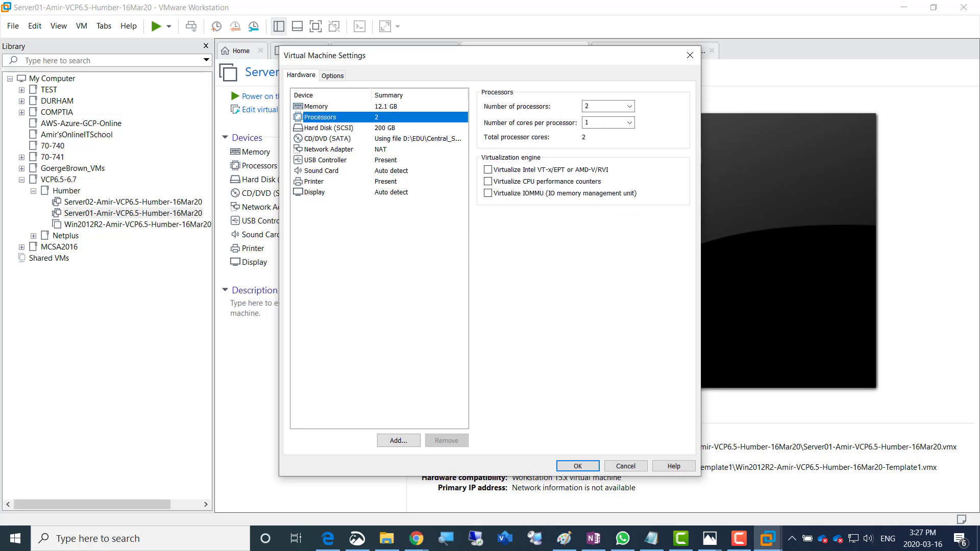
pyautogui.click(329, 128)
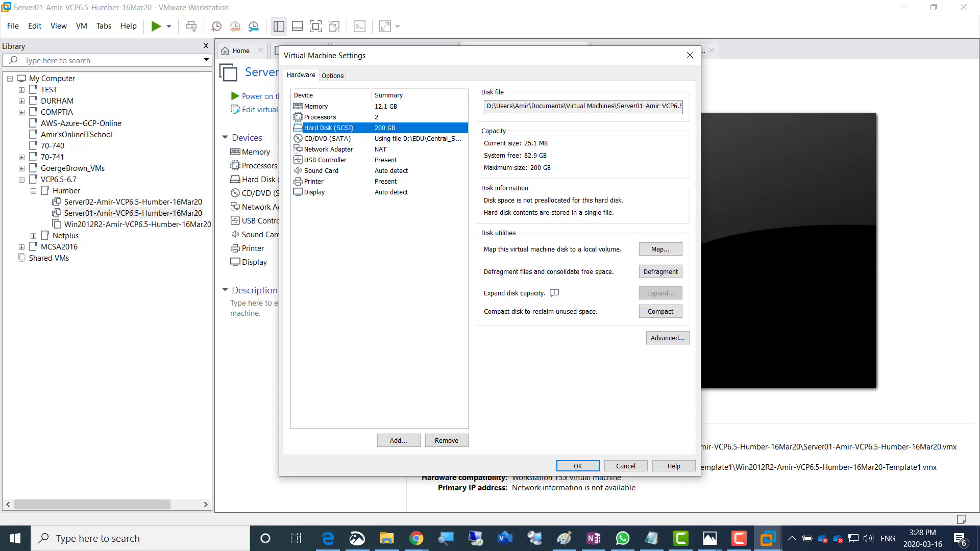
pyautogui.click(329, 150)
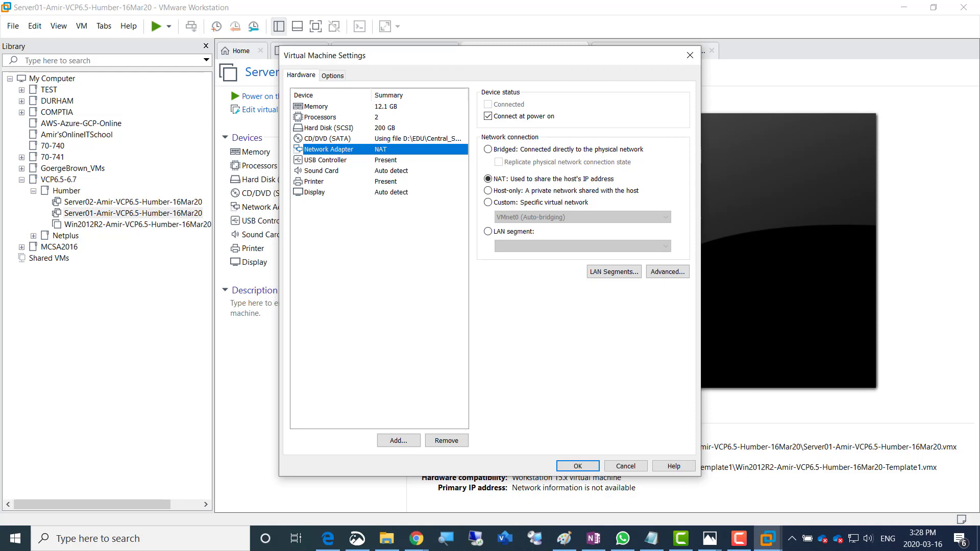
pyautogui.click(317, 107)
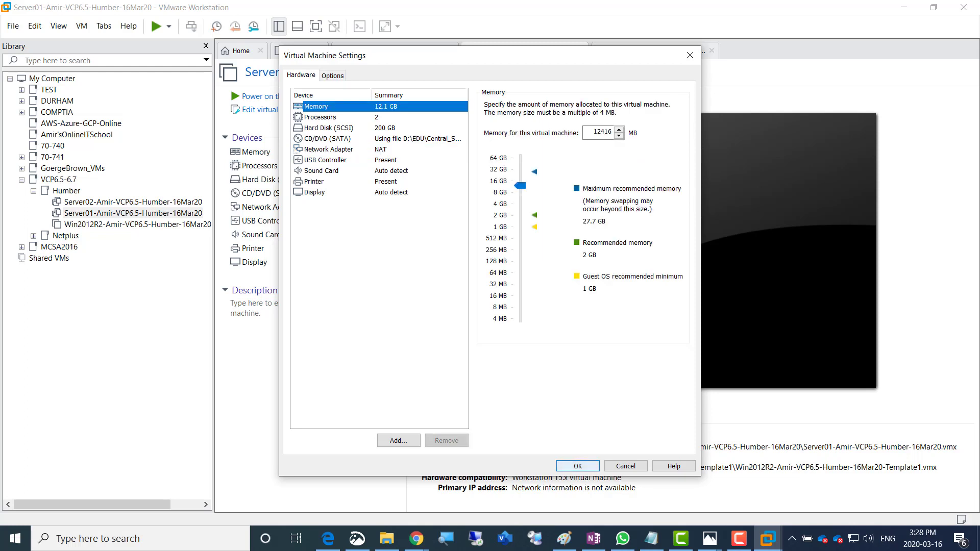
pyautogui.click(578, 466)
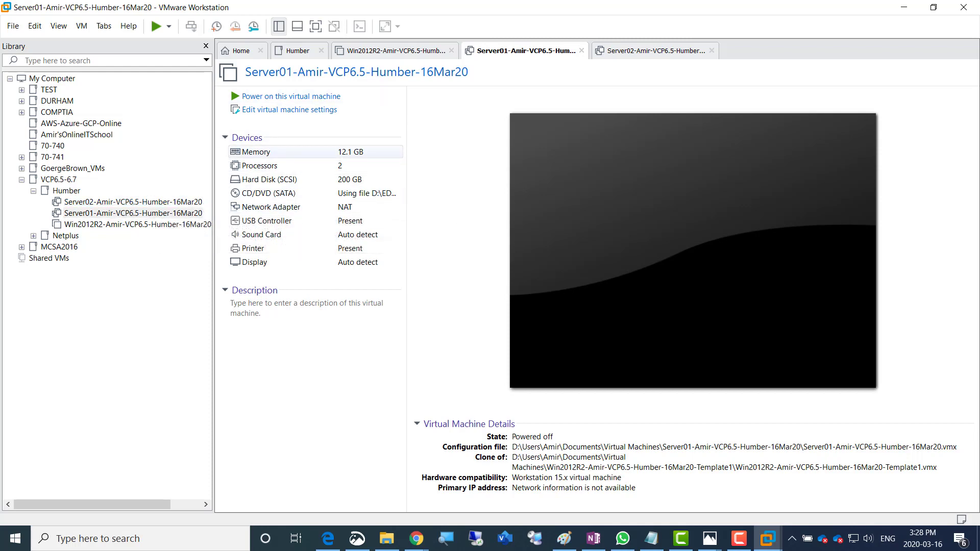
# Power on Server01 and let Windows boot to the region and language page
pyautogui.click(291, 96)
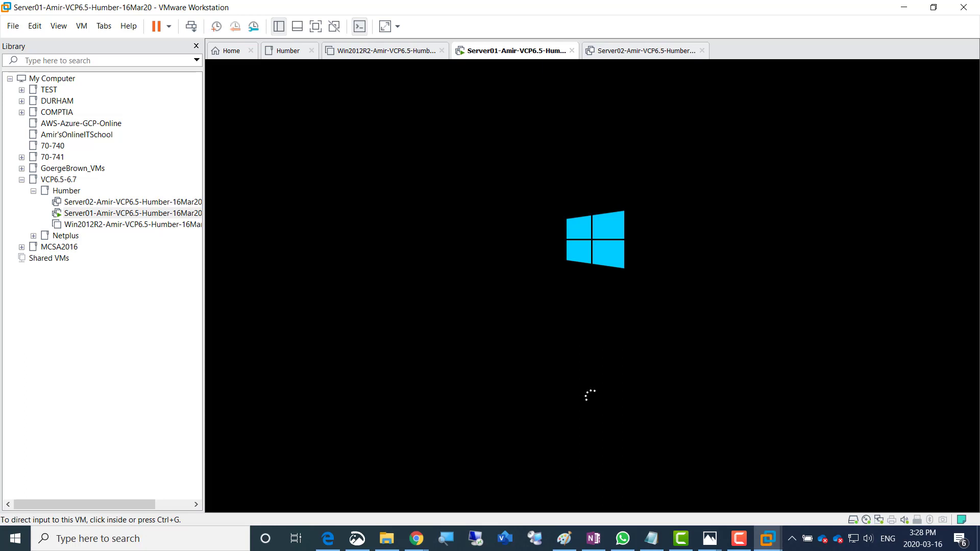
pyautogui.hotkey('alt', 'Tab')
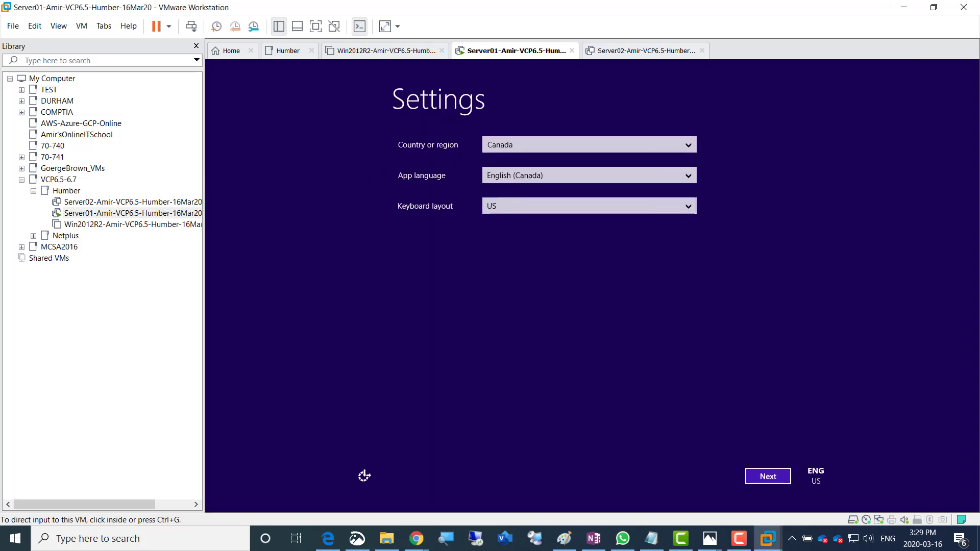
# Accept Server01's region settings and the Windows licence terms
pyautogui.click(364, 476)
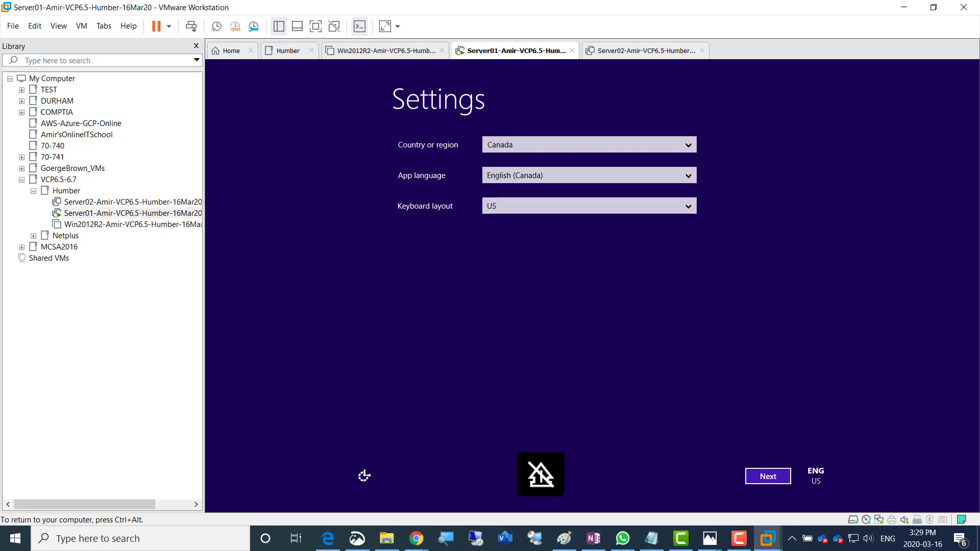
pyautogui.click(769, 477)
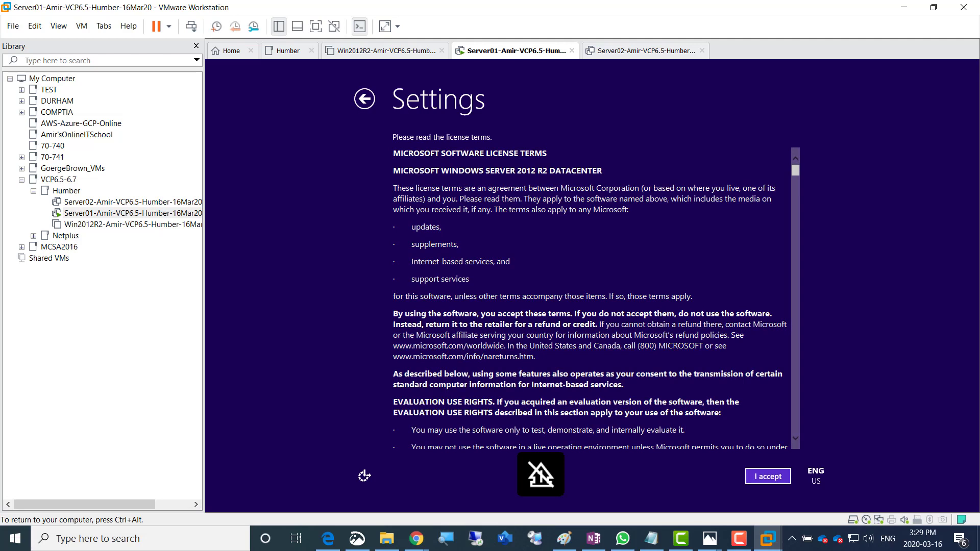
pyautogui.click(768, 477)
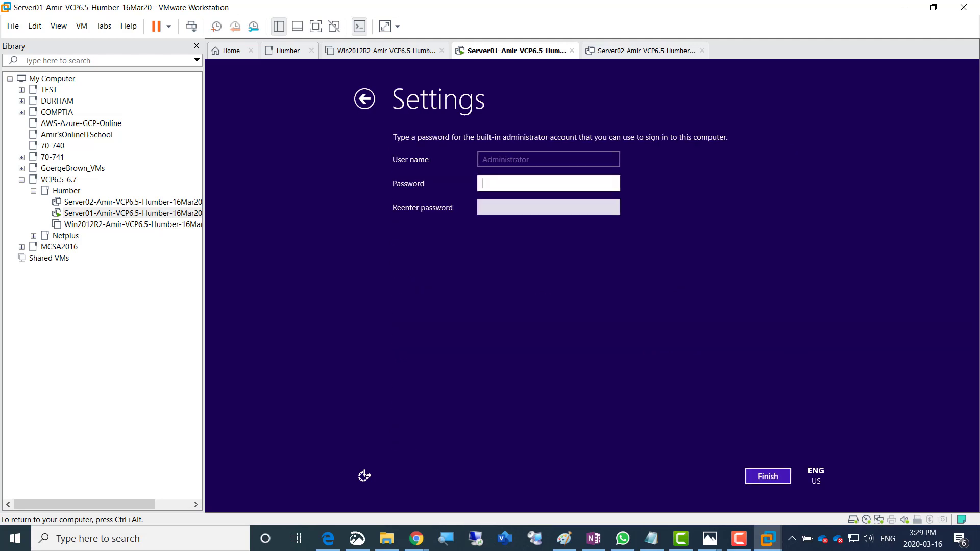
# Enter and confirm the Administrator password, then finish Windows setup
pyautogui.write('******')
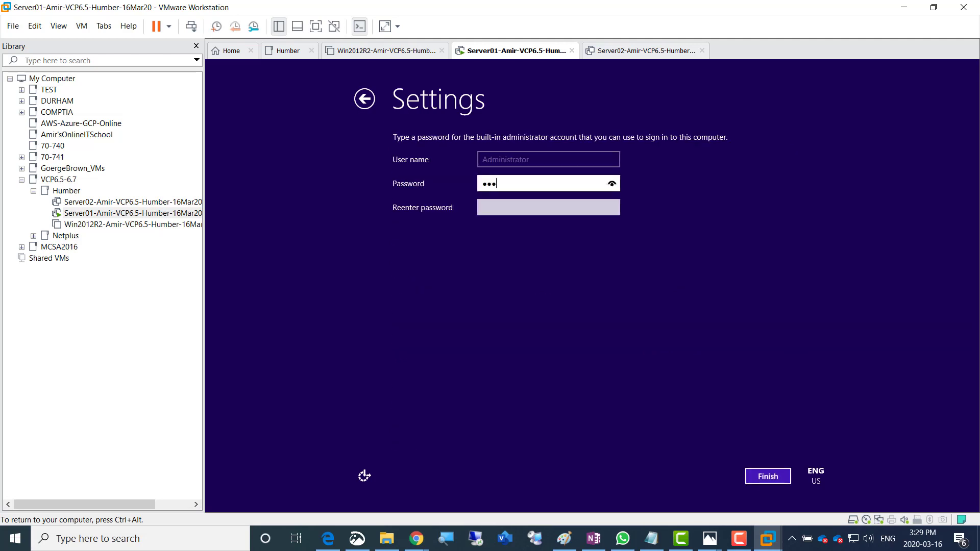
pyautogui.write('***')
pyautogui.press('Tab')
pyautogui.write('***')
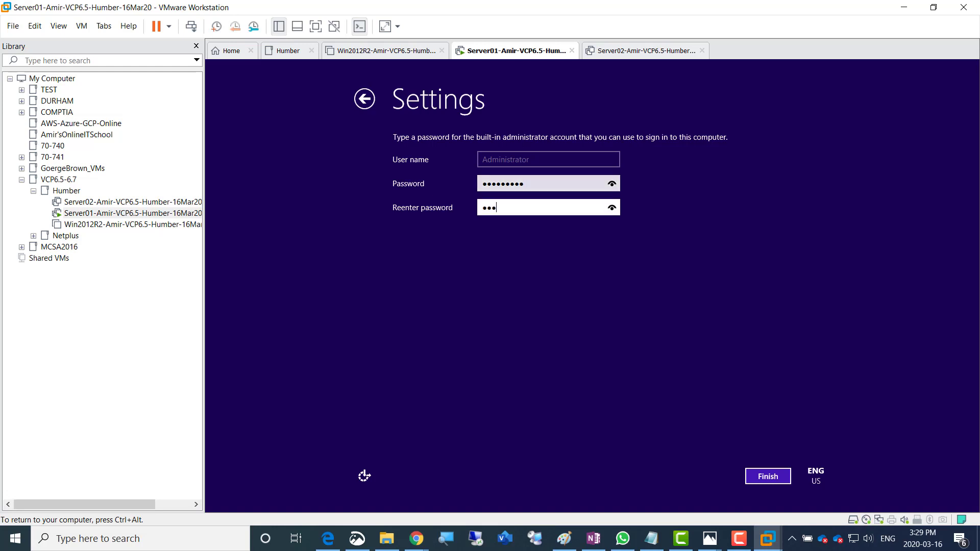
pyautogui.write('***')
pyautogui.click(612, 207)
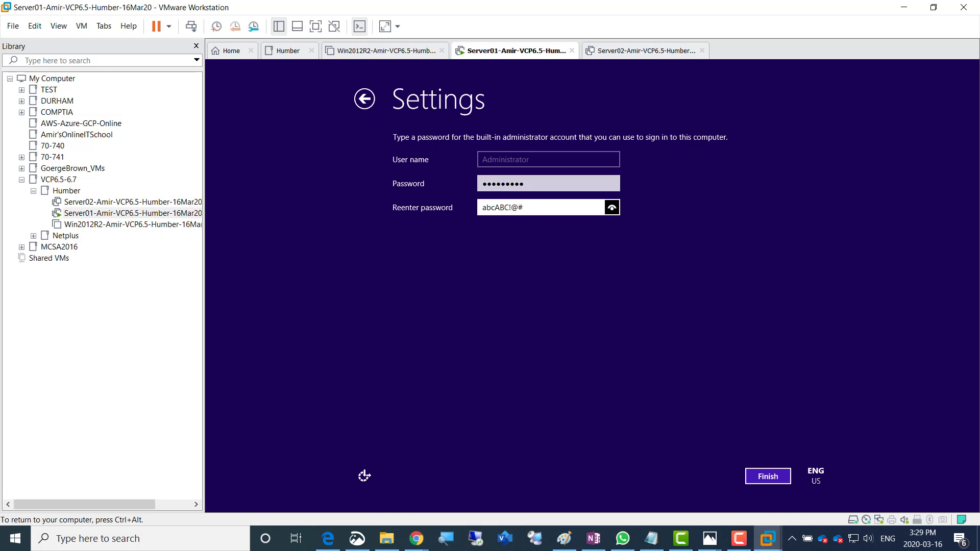
pyautogui.click(612, 208)
pyautogui.click(612, 207)
pyautogui.click(613, 208)
pyautogui.press('Return')
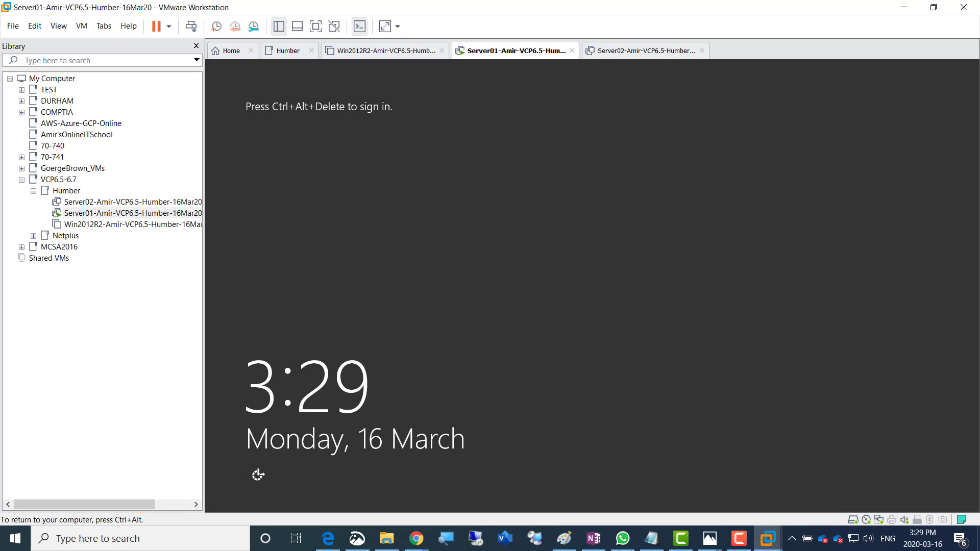
# Send Ctrl+Alt+Del to Server01 and sign in as Administrator with the account password
pyautogui.hotkey('ctrl', 'alt')
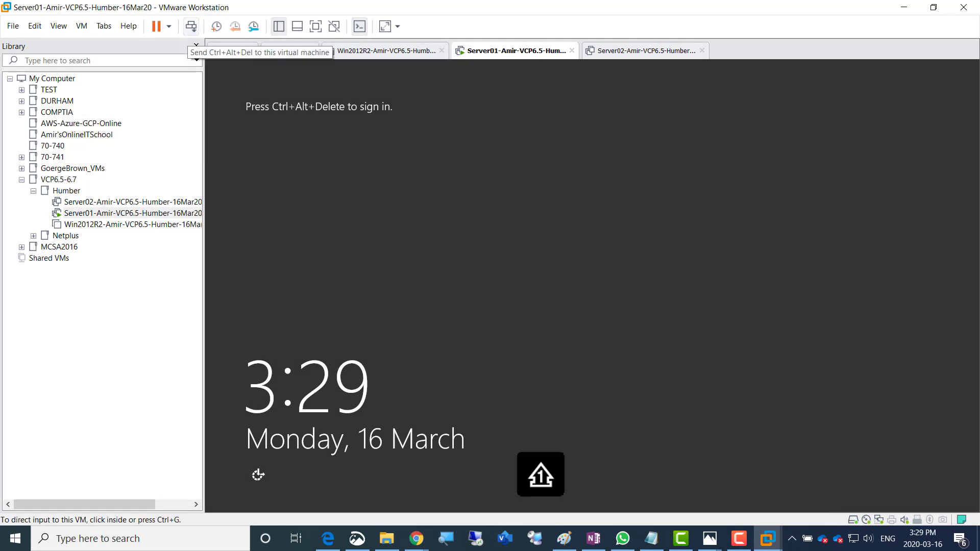
pyautogui.click(191, 26)
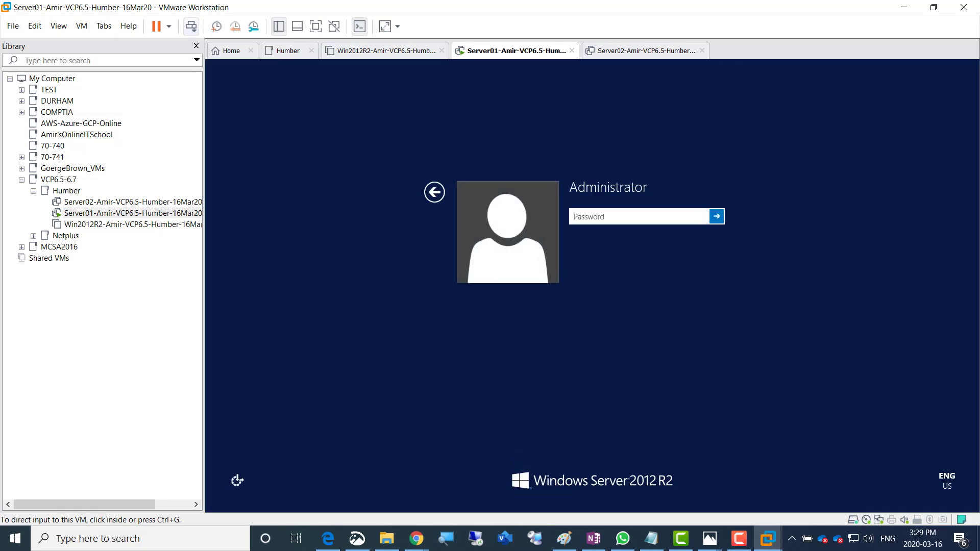
pyautogui.hotkey('ctrl', 'g')
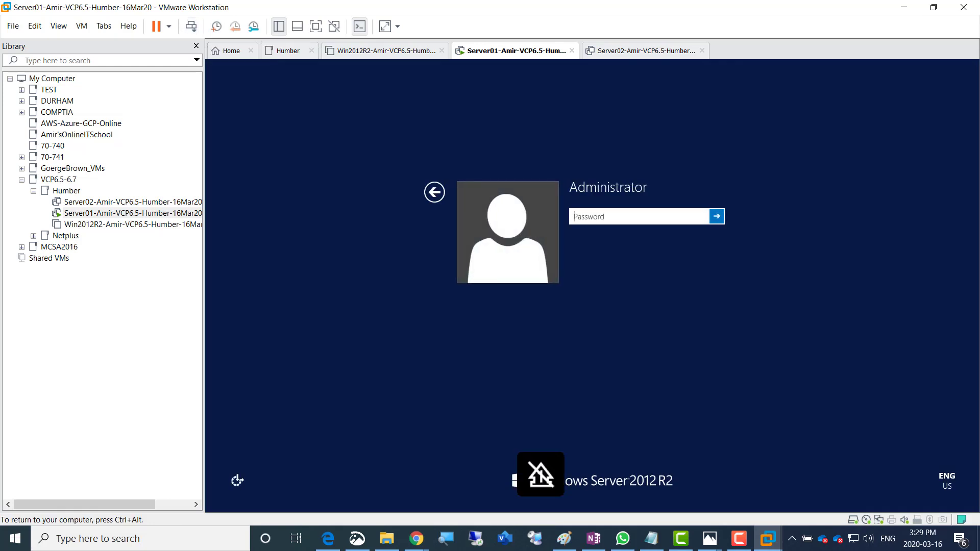
pyautogui.write('Pa$$w0r')
pyautogui.press('Return')
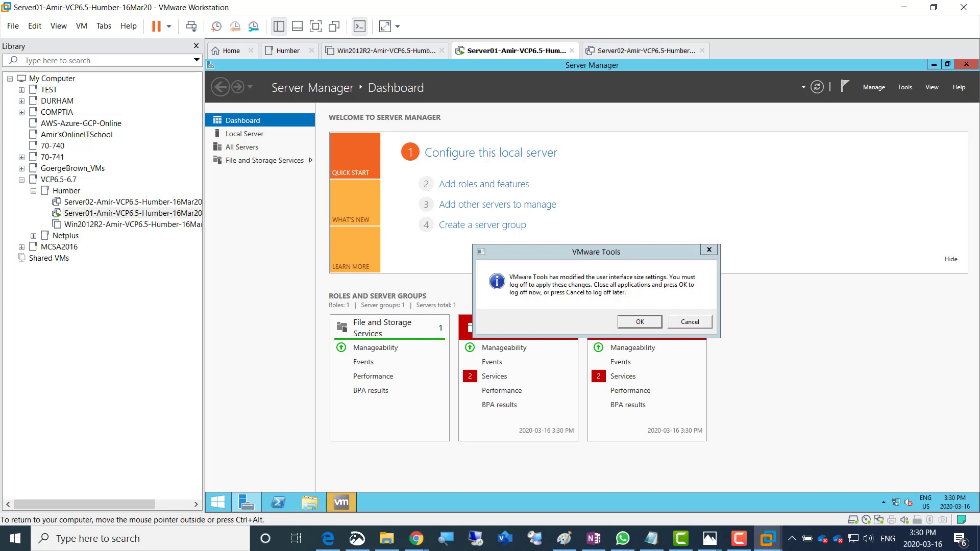
# Accept the log-off and sign back into Server01 as Administrator with the account password
pyautogui.press('Return')
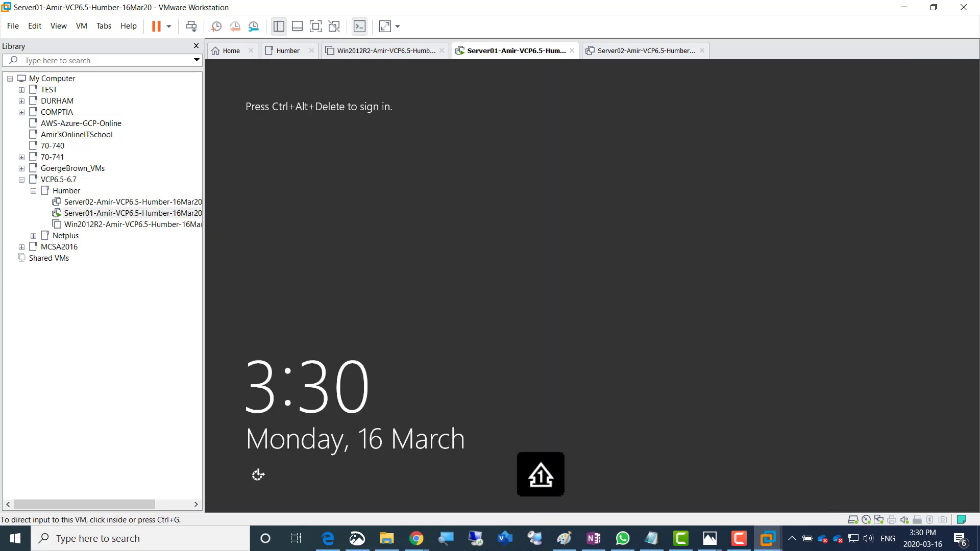
pyautogui.click(191, 26)
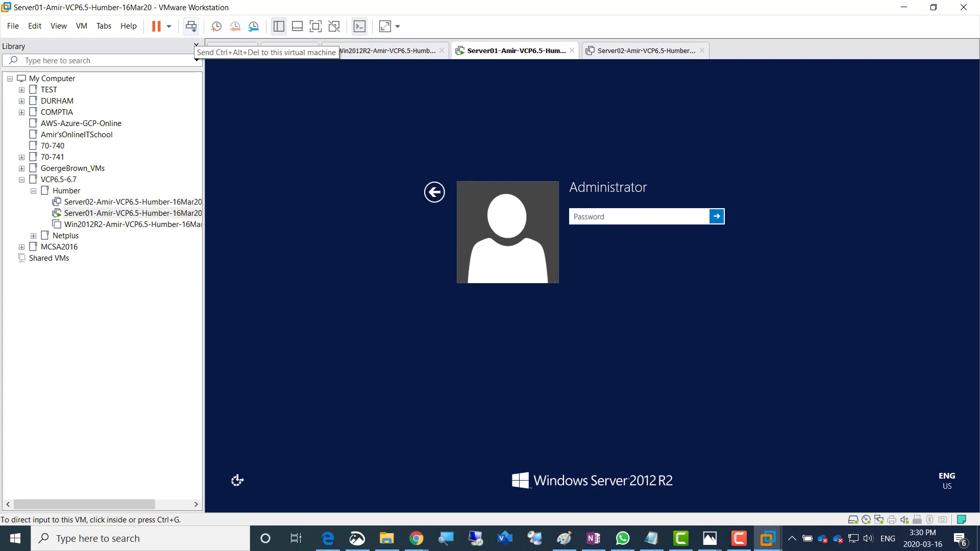
pyautogui.click(639, 217)
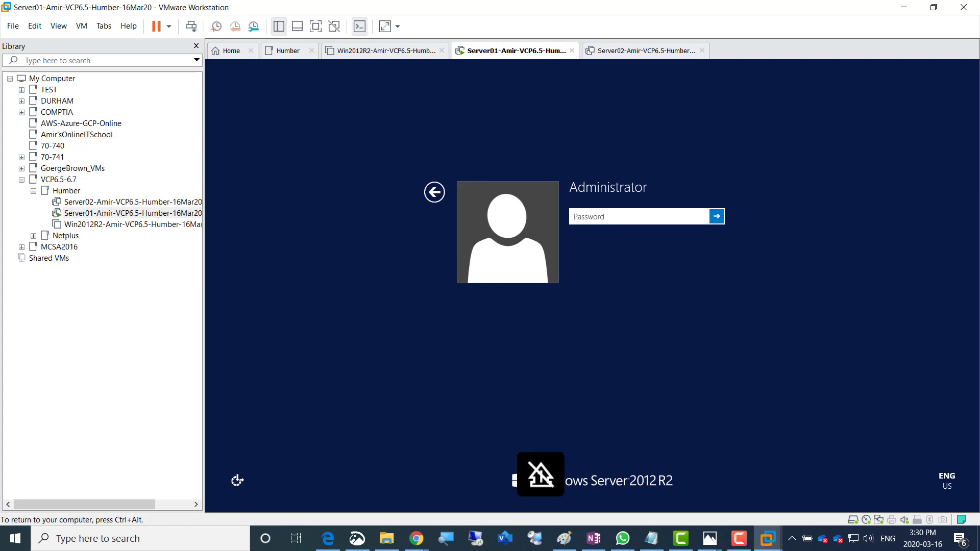
pyautogui.write('•••••••')
pyautogui.press('Return')
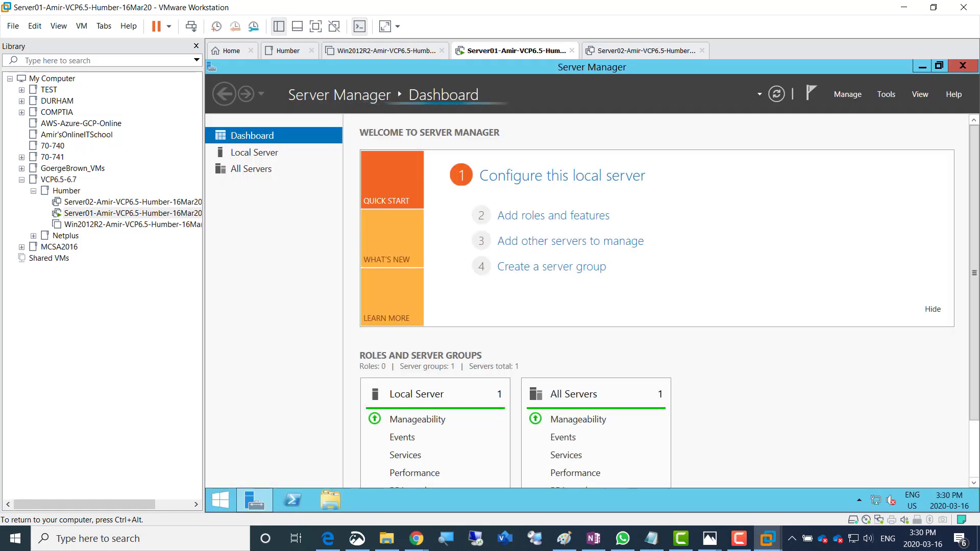
# Narrow the library pane to widen the guest display, then switch to the OneNote notes page
pyautogui.hotkey('ctrl', 'alt')
pyautogui.moveTo(204, 306); pyautogui.dragTo(103, 306)
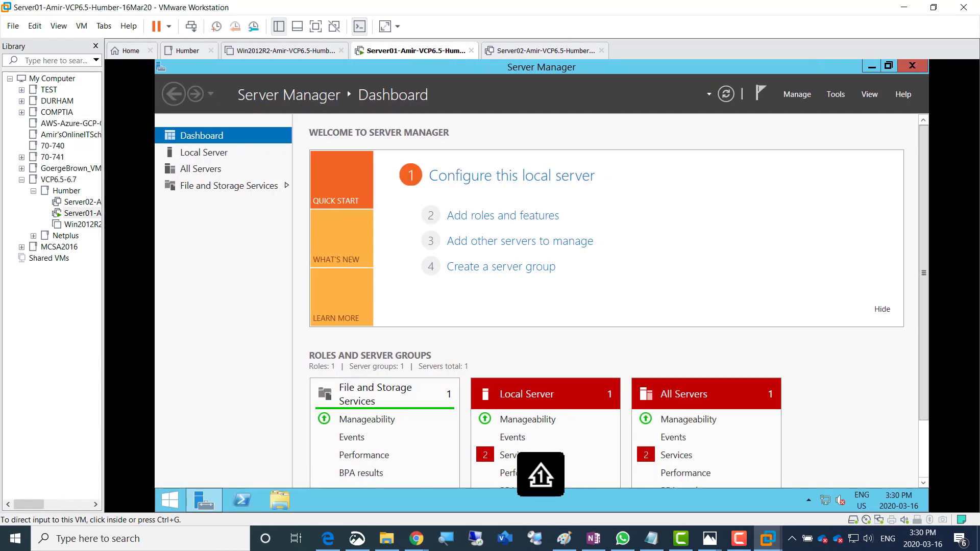
pyautogui.click(638, 255)
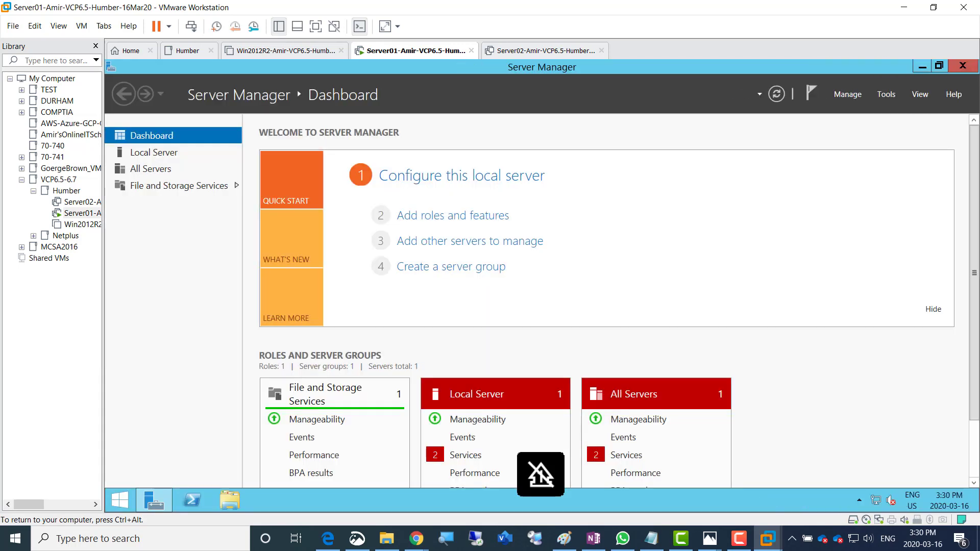
pyautogui.hotkey('ctrl', 'alt')
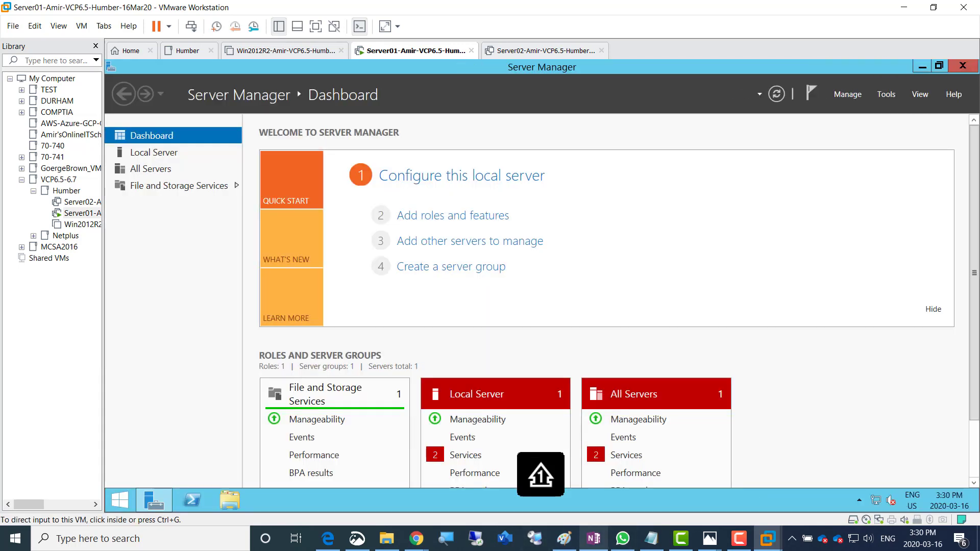
pyautogui.click(594, 538)
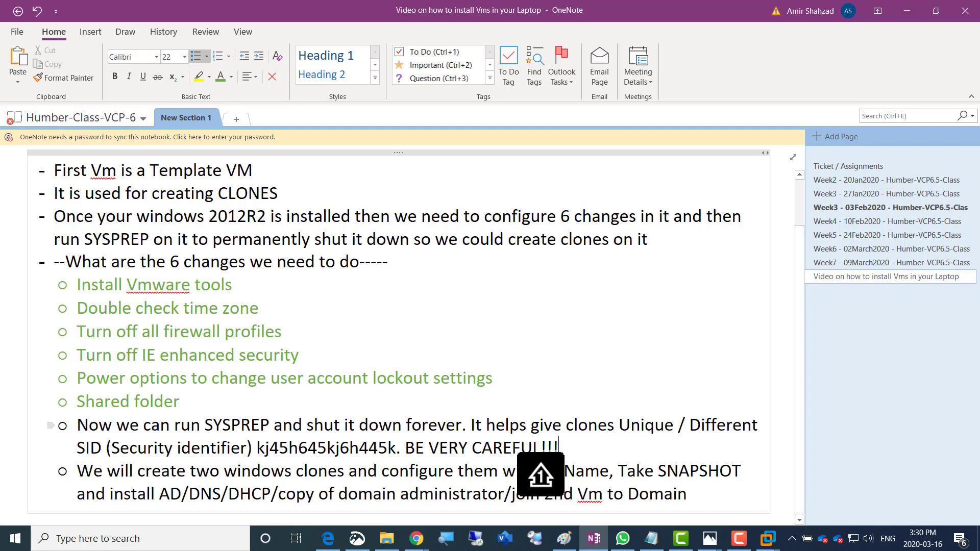
# Make the SYSPREP paragraph green and add an indented 'On Server01 do the following' sub-point
pyautogui.moveTo(78, 425); pyautogui.dragTo(562, 448)
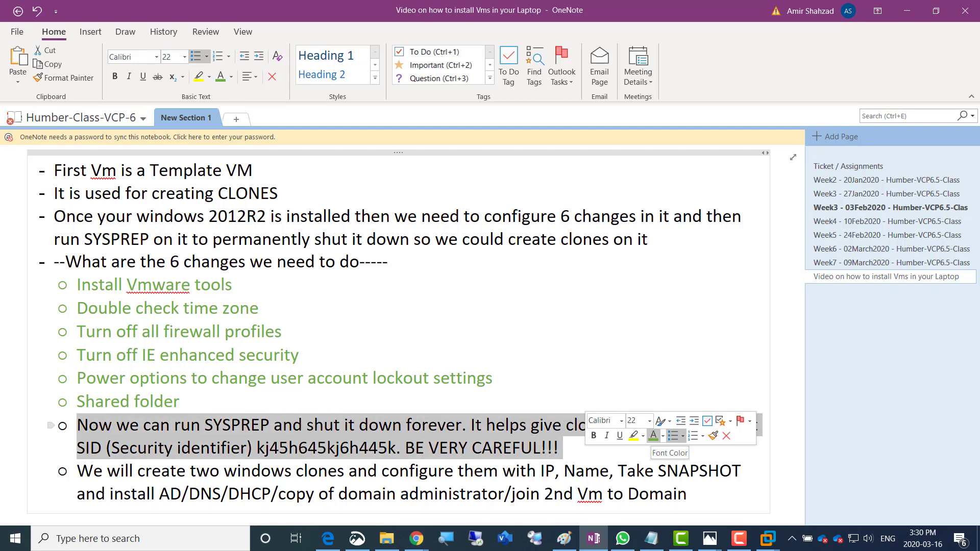
pyautogui.click(653, 436)
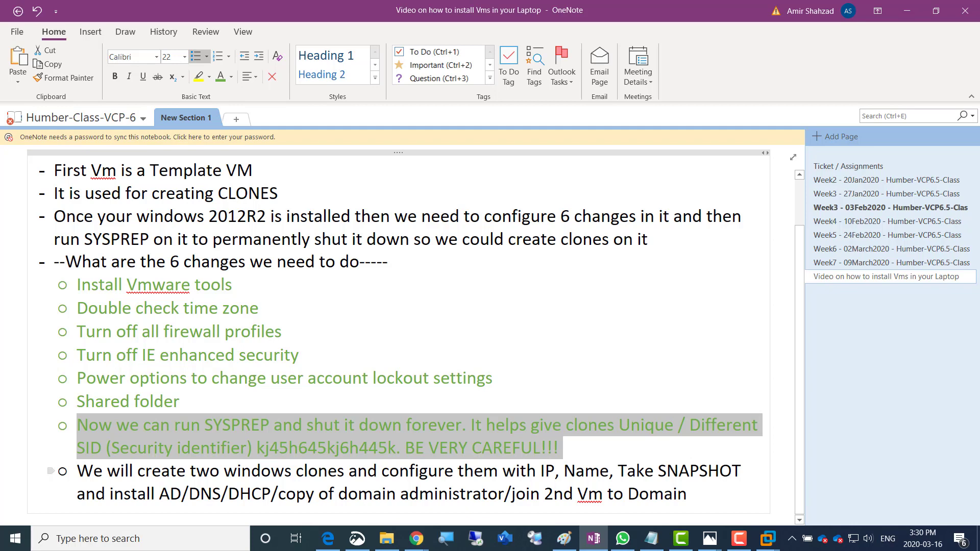
pyautogui.click(689, 494)
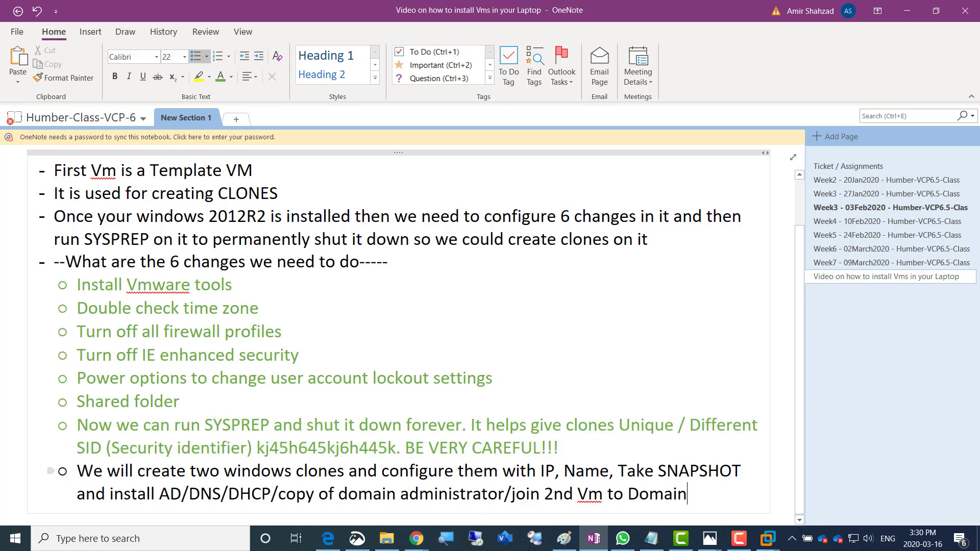
pyautogui.press('Return')
pyautogui.press('Tab')
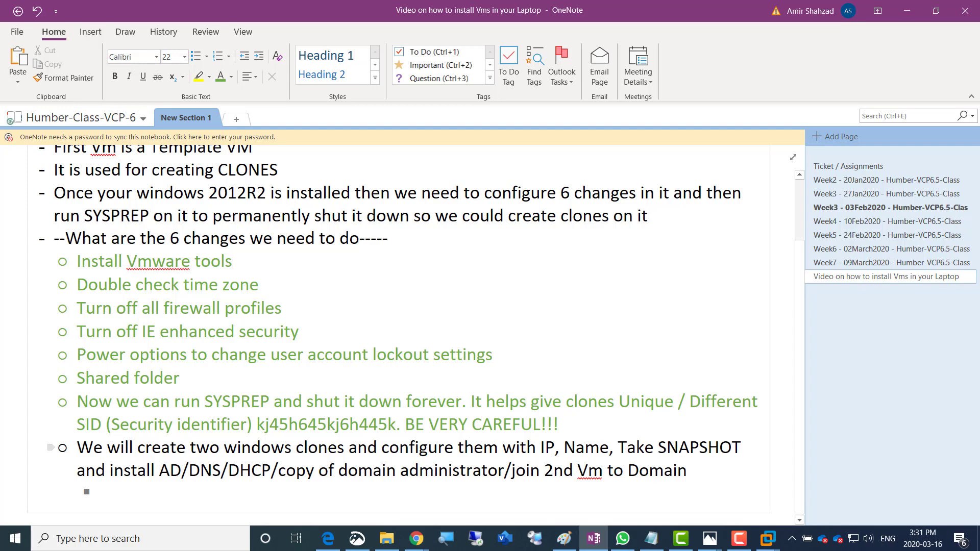
pyautogui.write('On Serevr')
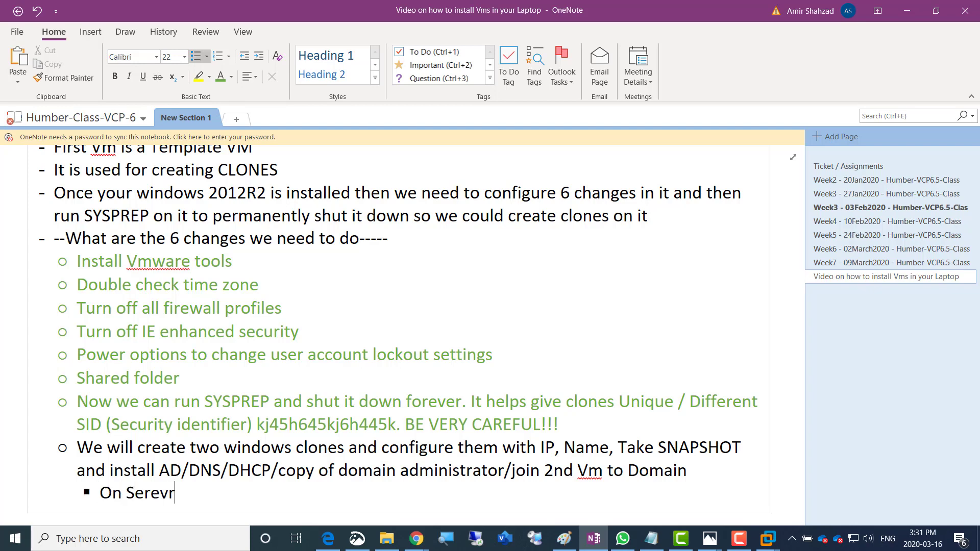
pyautogui.press('BackSpace')
pyautogui.press('BackSpace')
pyautogui.press('BackSpace')
pyautogui.write('ver01 do the following')
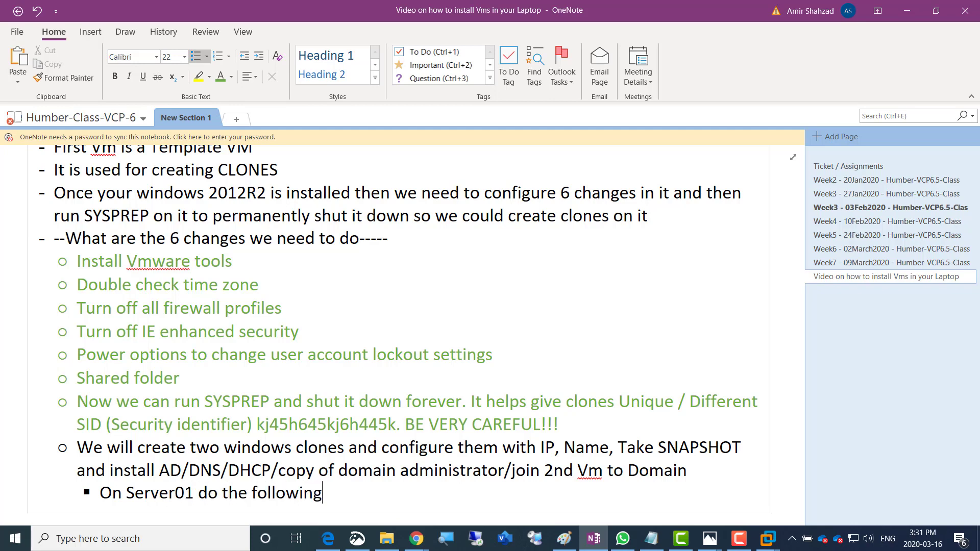
# Add a to-do: keep trial OS versions on NAT for internet so they auto-activate for 180 days
pyautogui.press('Return')
pyautogui.hotkey('ctrl', '1')
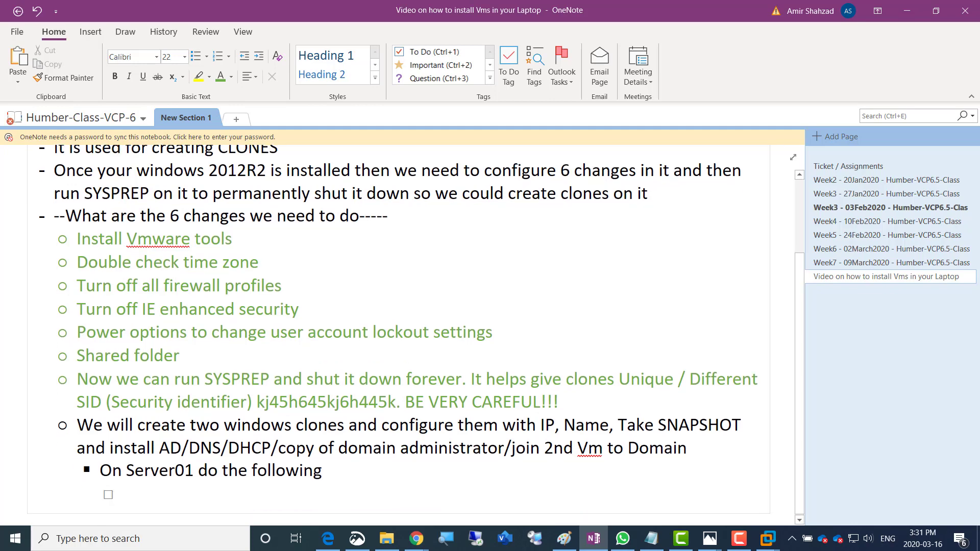
pyautogui.write('Make sure th')
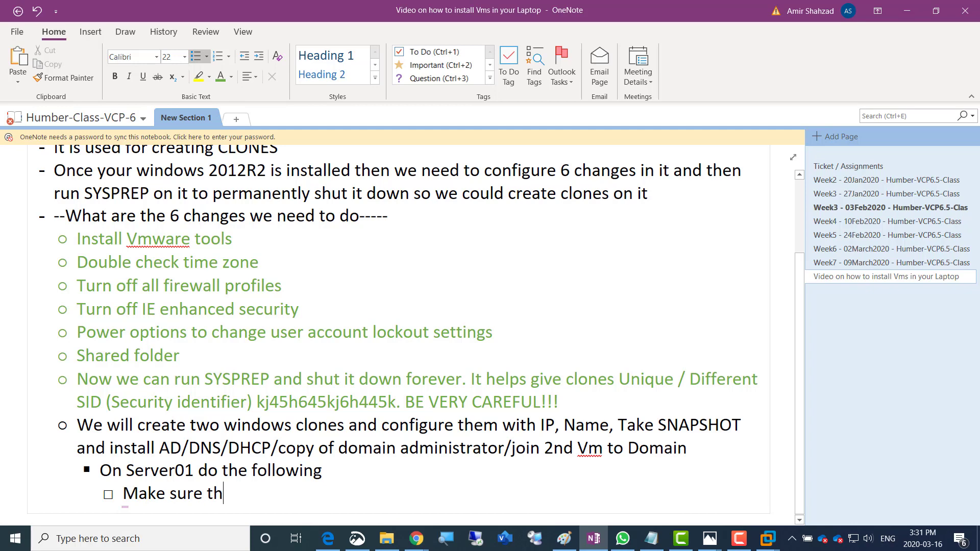
pyautogui.write('at if it is the')
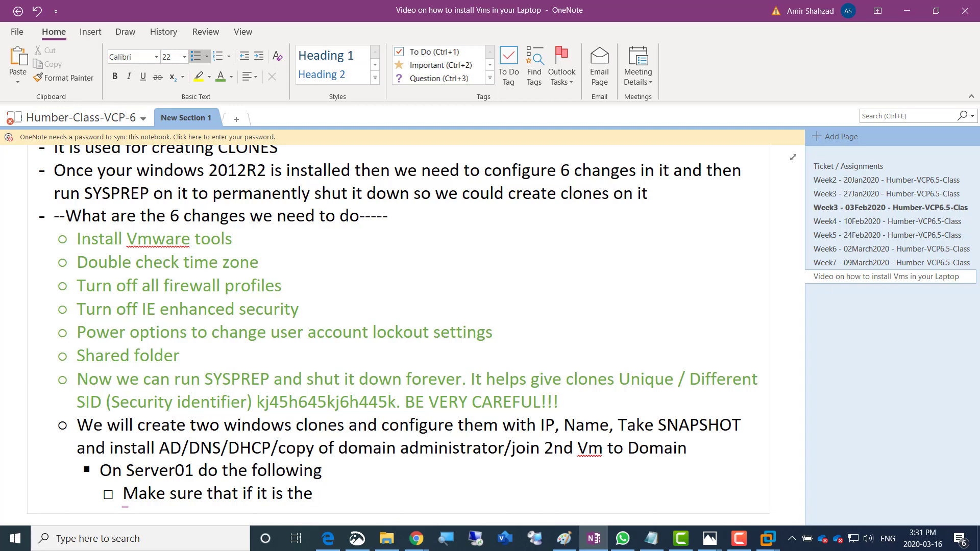
pyautogui.write('Trial version of yo')
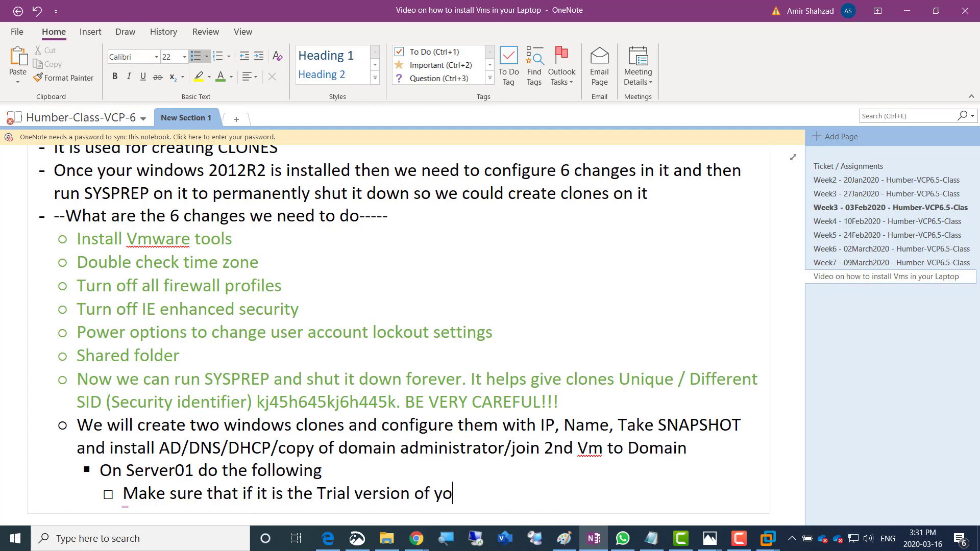
pyautogui.write('ur OS then')
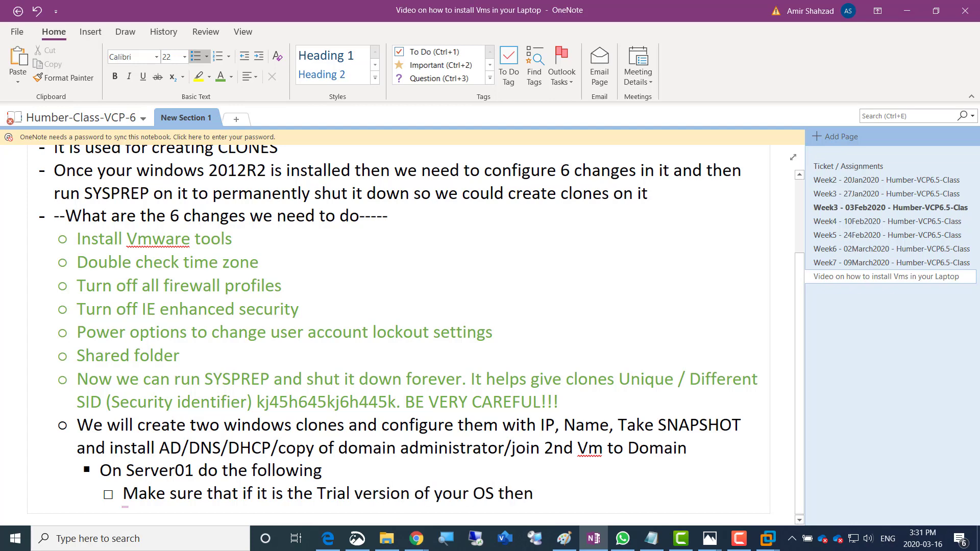
pyautogui.write(' keep it connected to ')
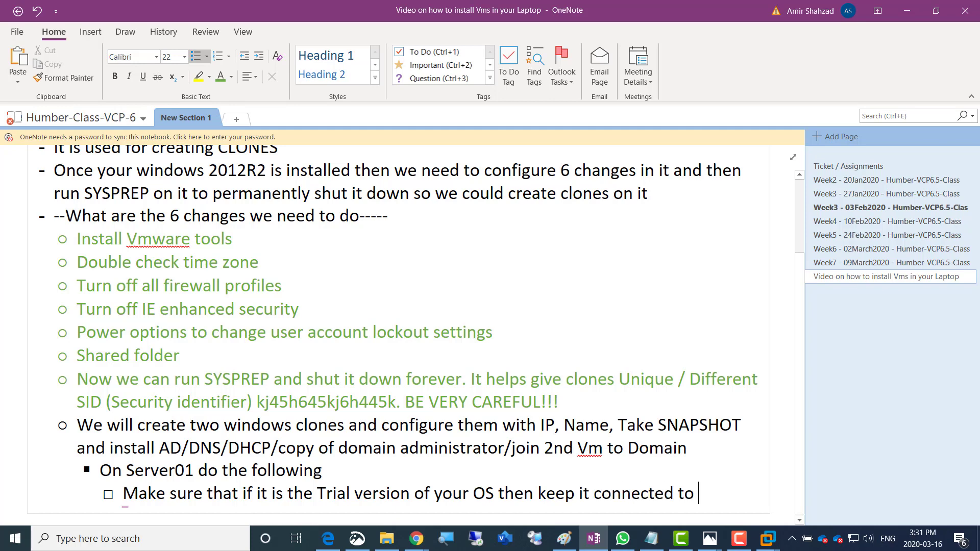
pyautogui.write('NAT so')
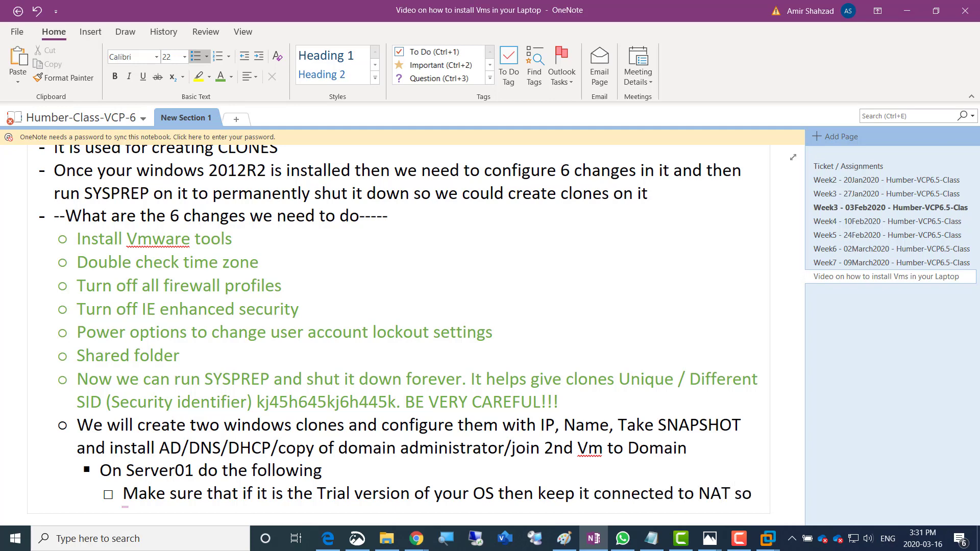
pyautogui.write(' you could get i')
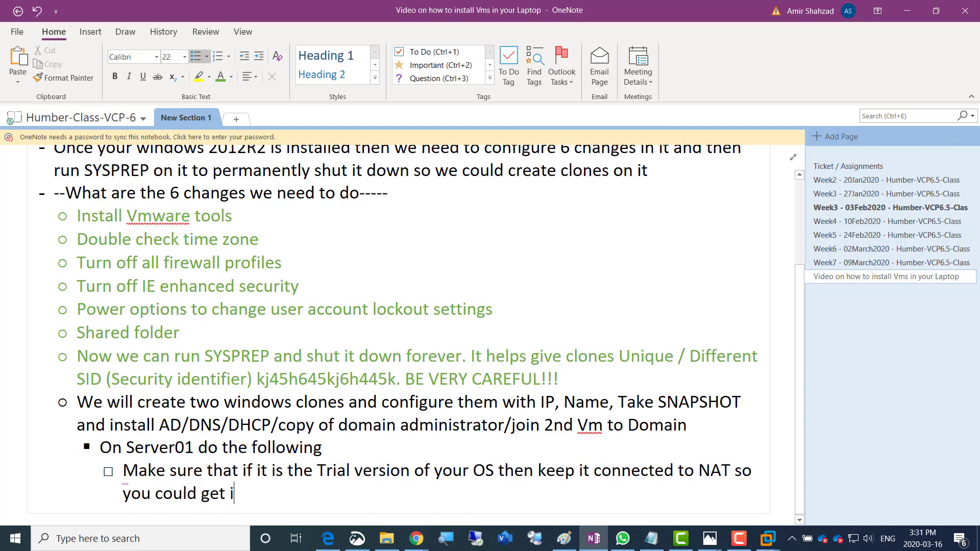
pyautogui.write('nternet connection so')
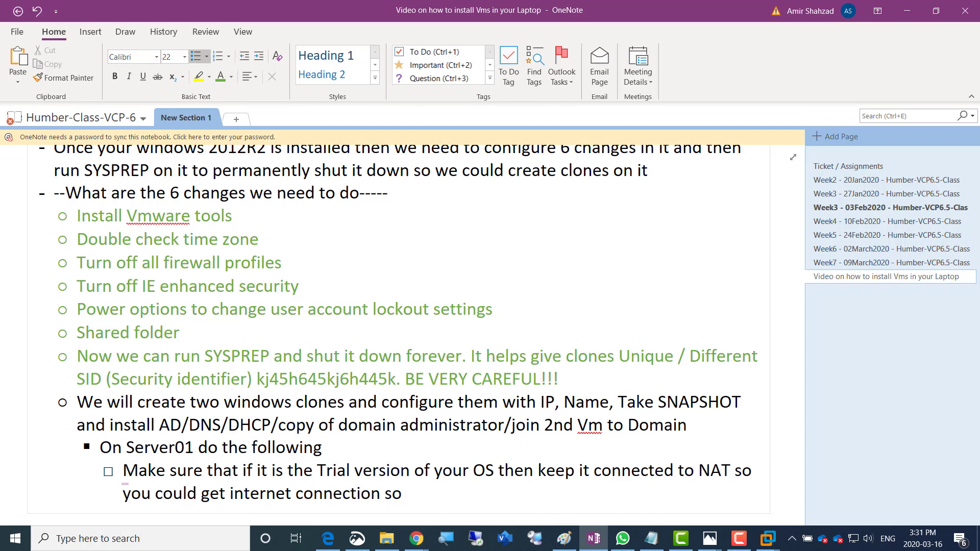
pyautogui.write(' it will automatically')
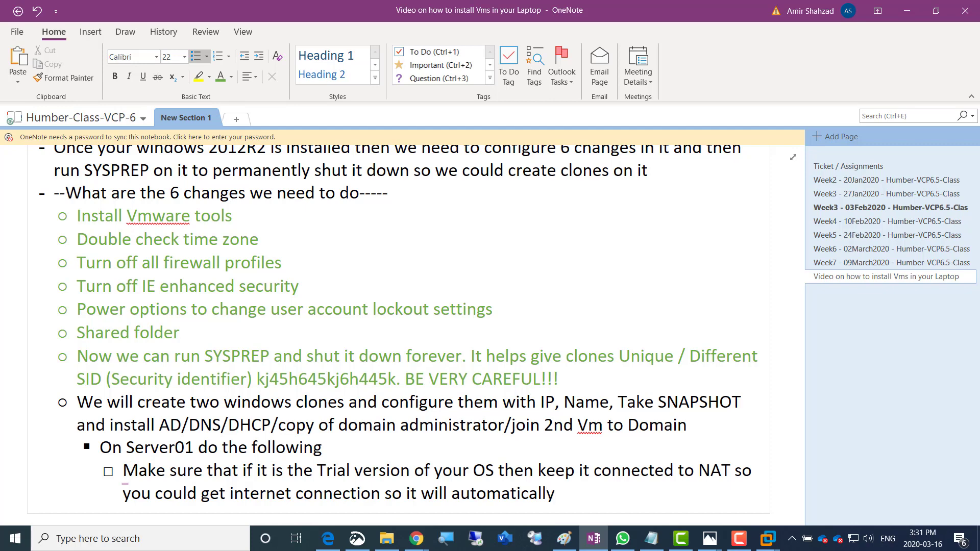
pyautogui.write(' get')
pyautogui.write(' activated ')
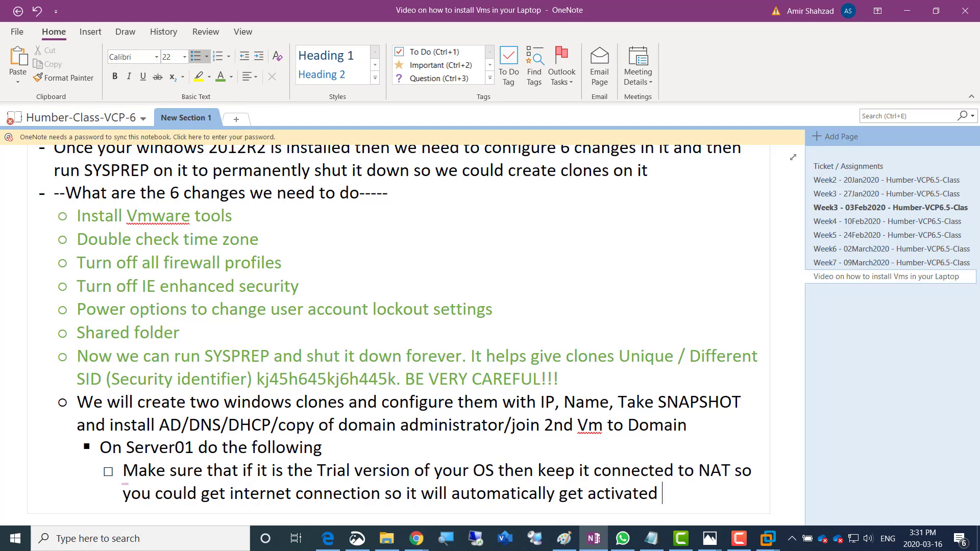
pyautogui.write('for 180 days')
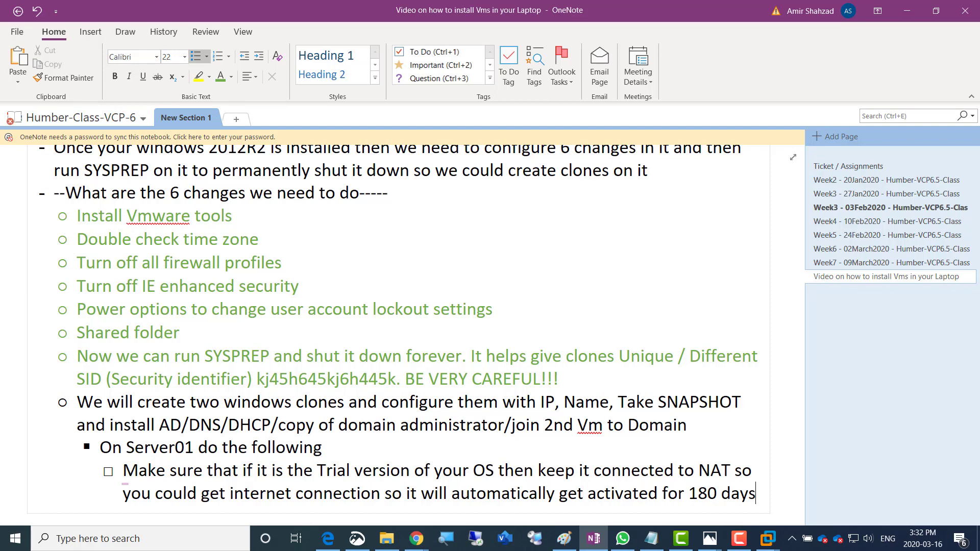
pyautogui.press('Return')
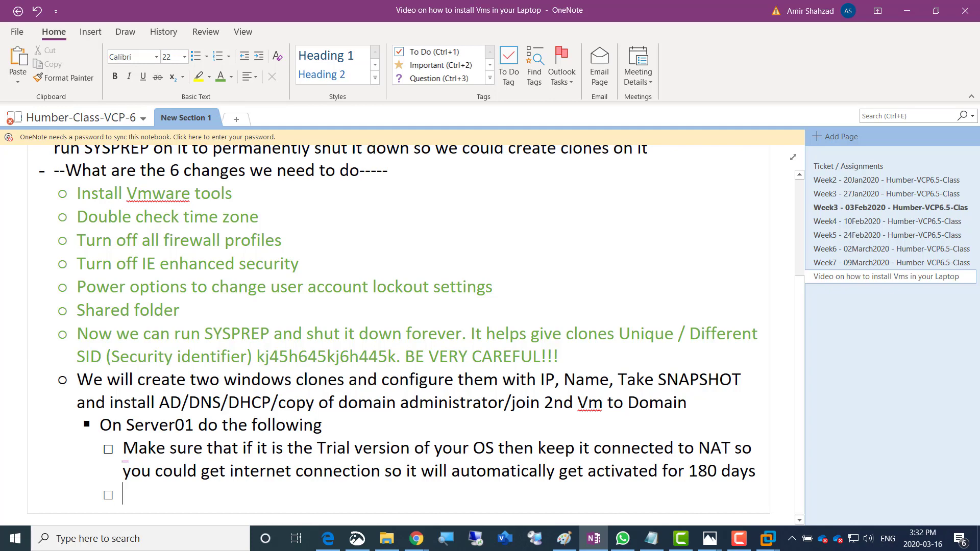
# Type the to-do on trial auto-activation when internet is detected, correcting 'atuomatically' to 'automatically'
pyautogui.write('If ')
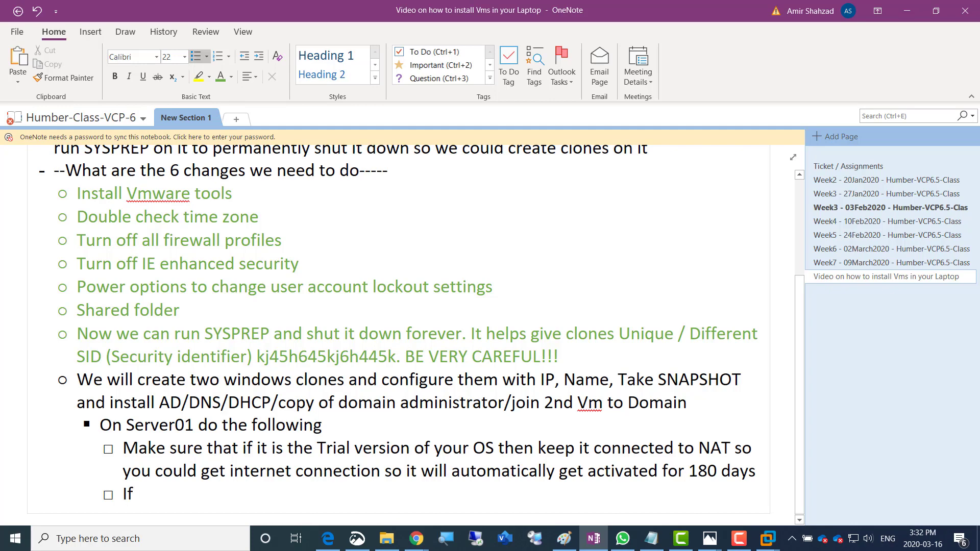
pyautogui.write('it is a trial')
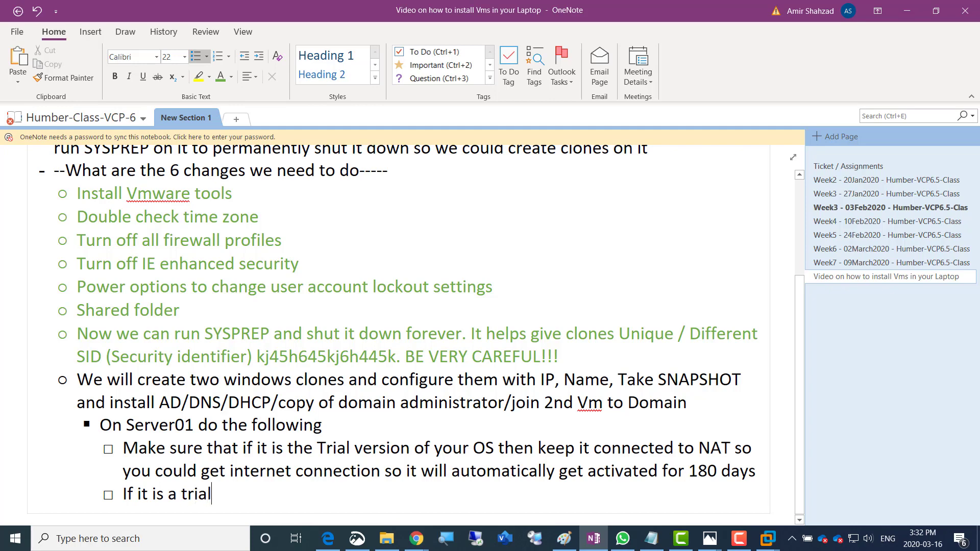
pyautogui.write(' version and')
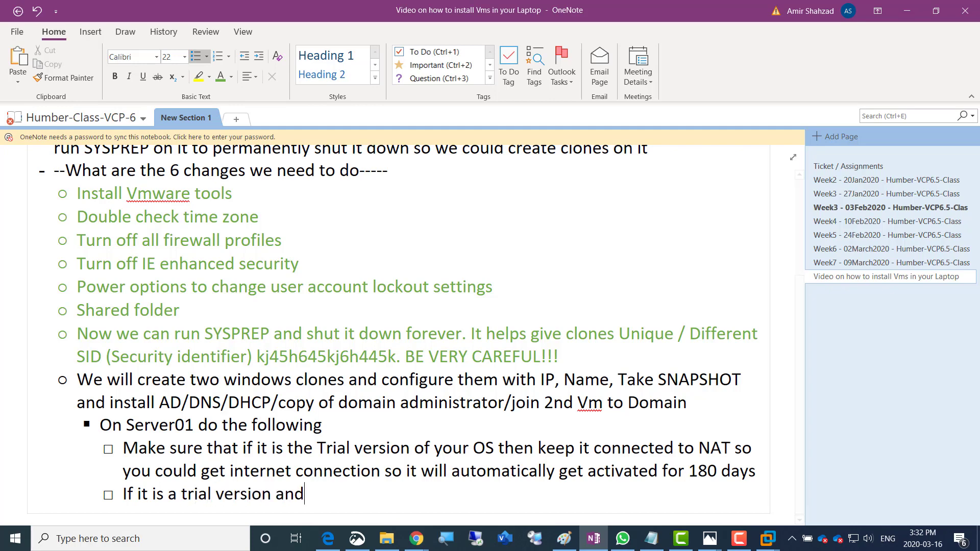
pyautogui.write(' it det')
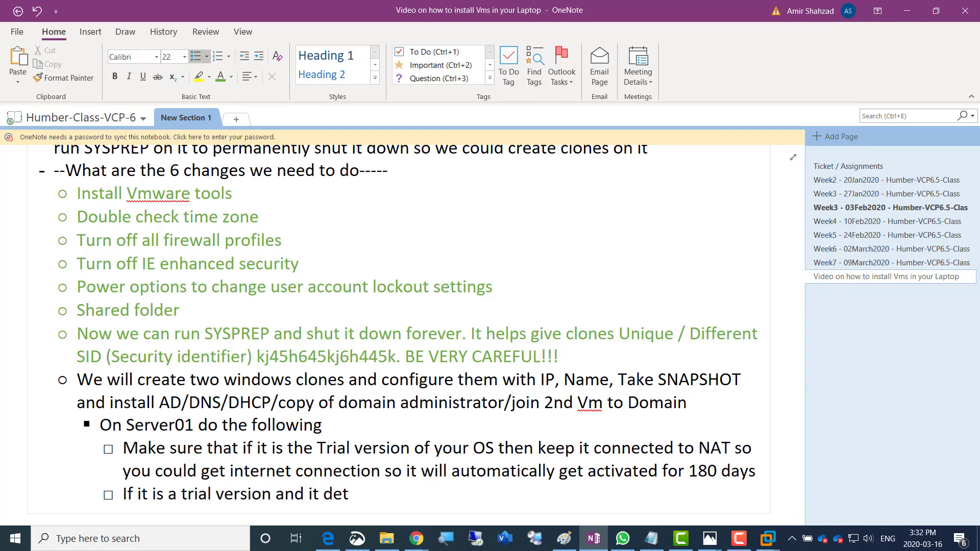
pyautogui.write('ects interne')
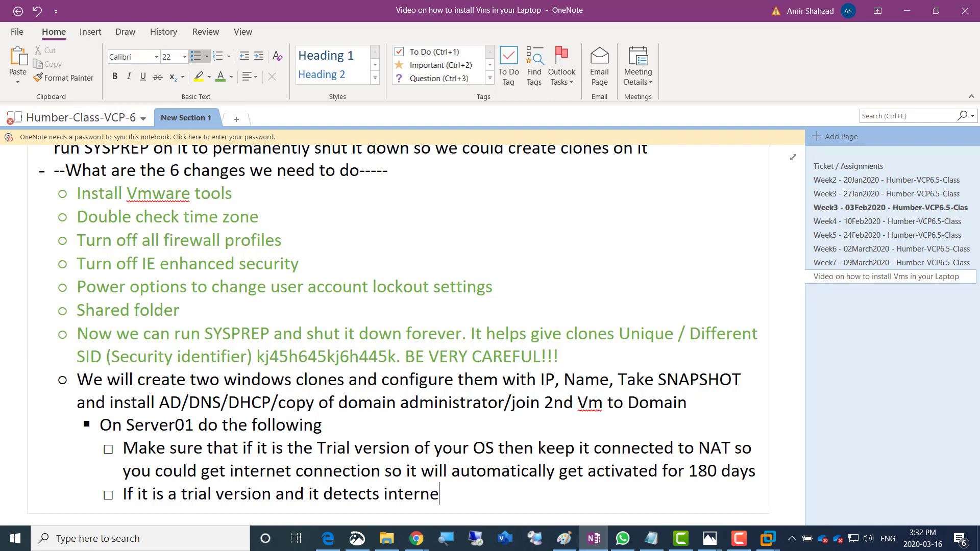
pyautogui.write('t connection')
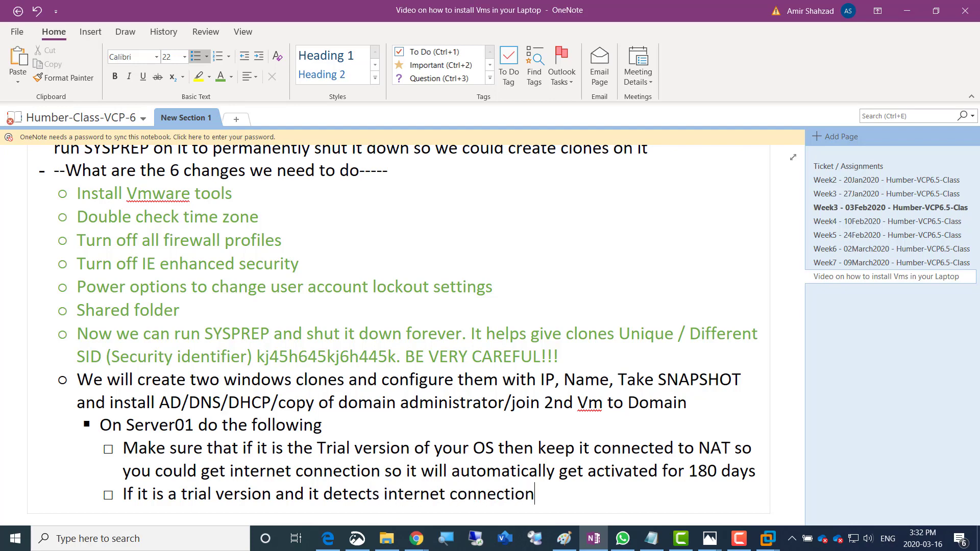
pyautogui.write(' then it ')
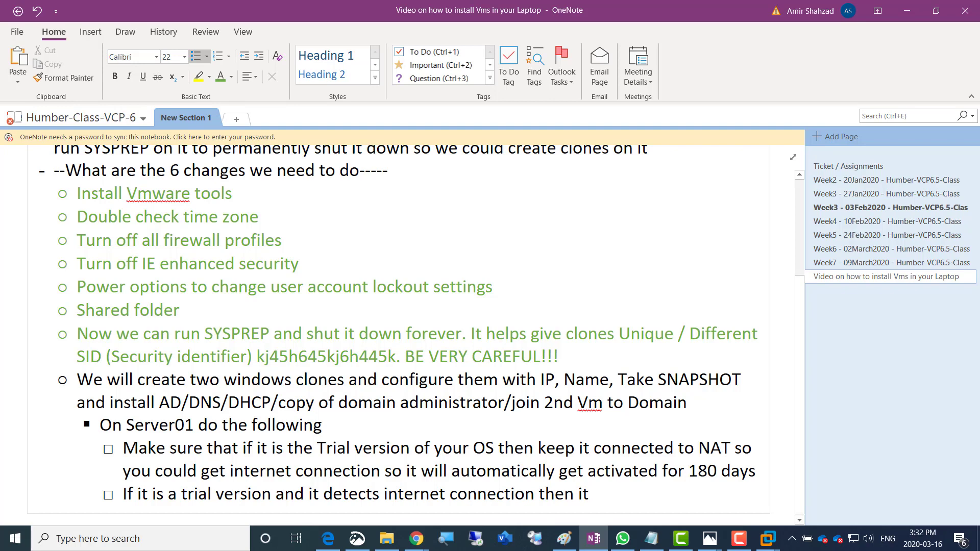
pyautogui.write('will atuom')
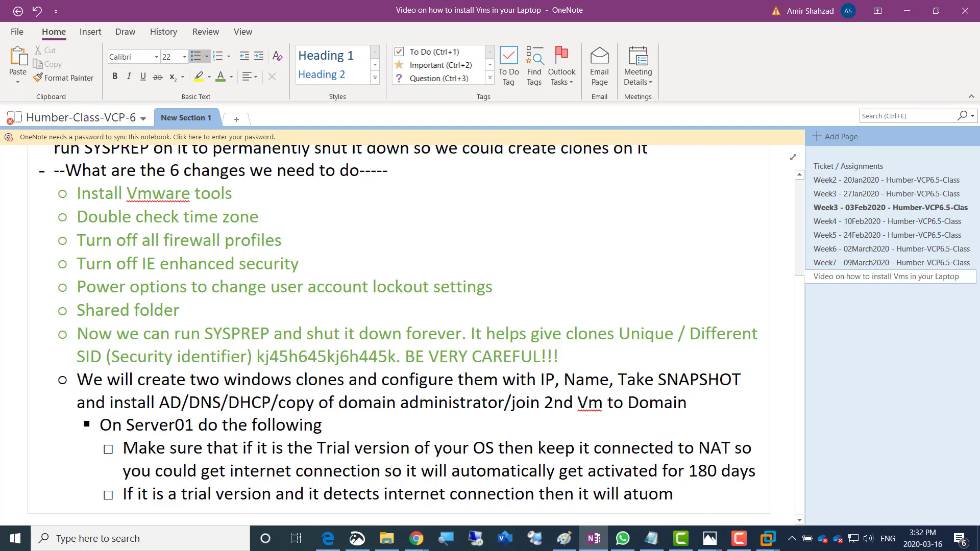
pyautogui.write('atically inst')
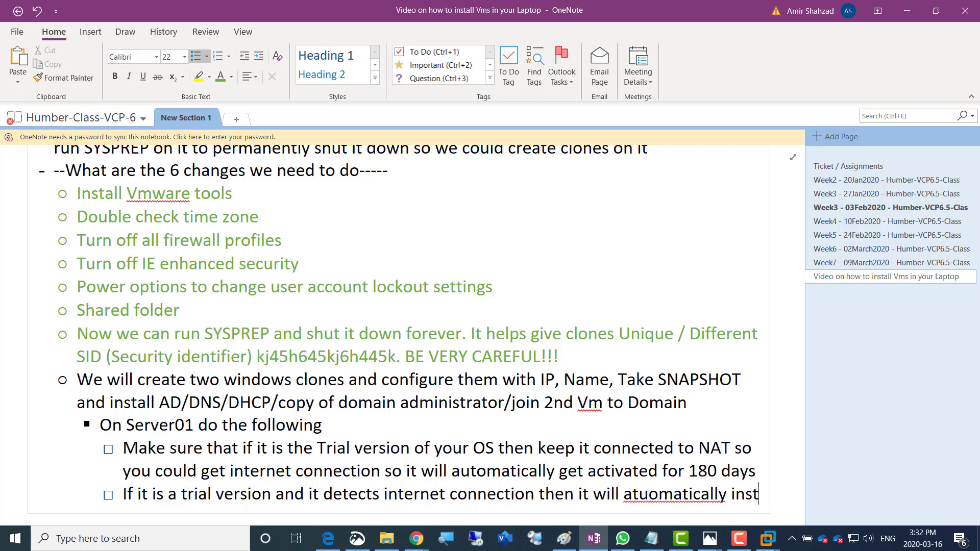
pyautogui.write('all some file')
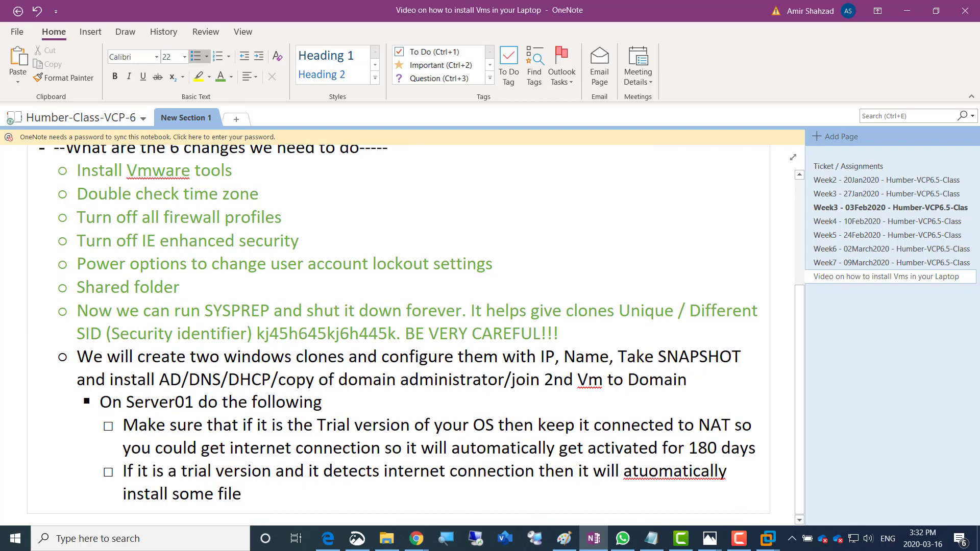
pyautogui.write('s in the backgro')
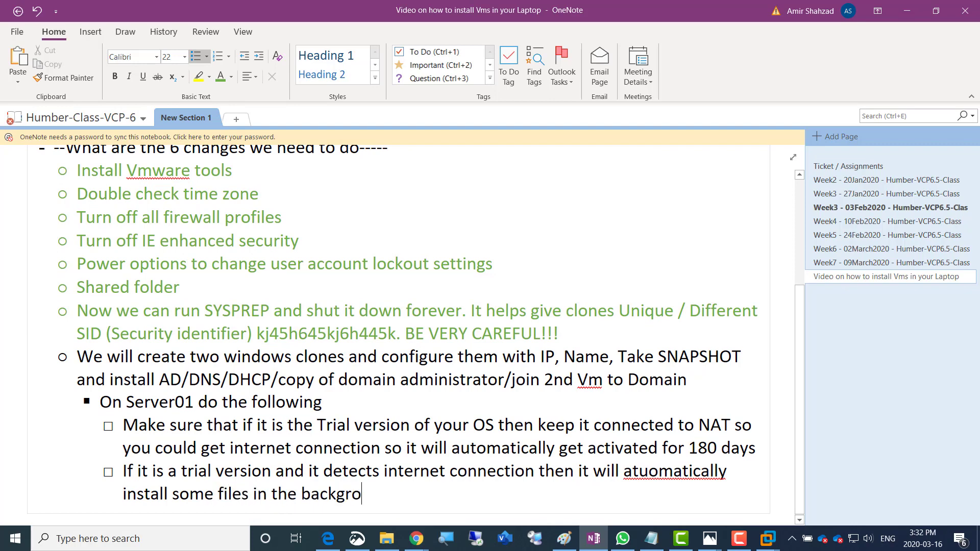
pyautogui.write('und which will a')
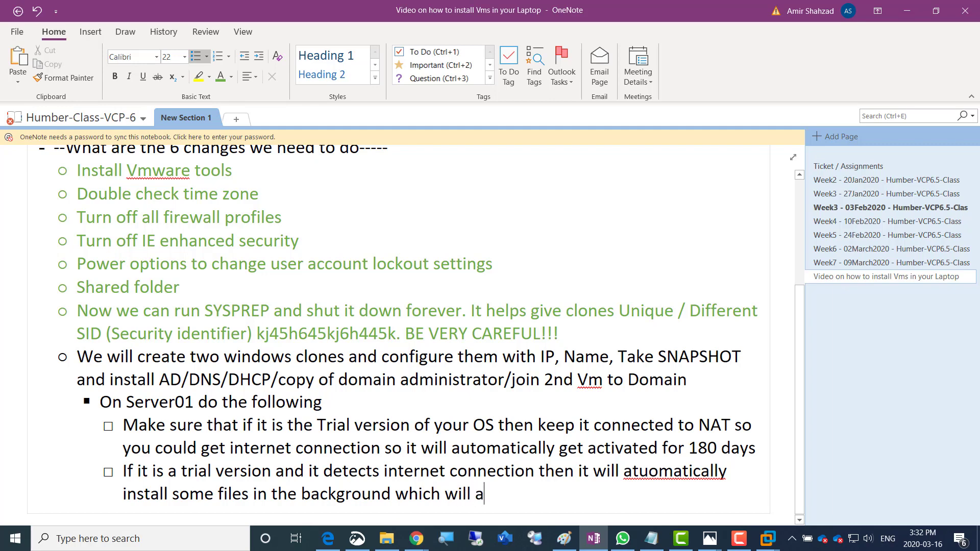
pyautogui.write('ctivate it for 180 days')
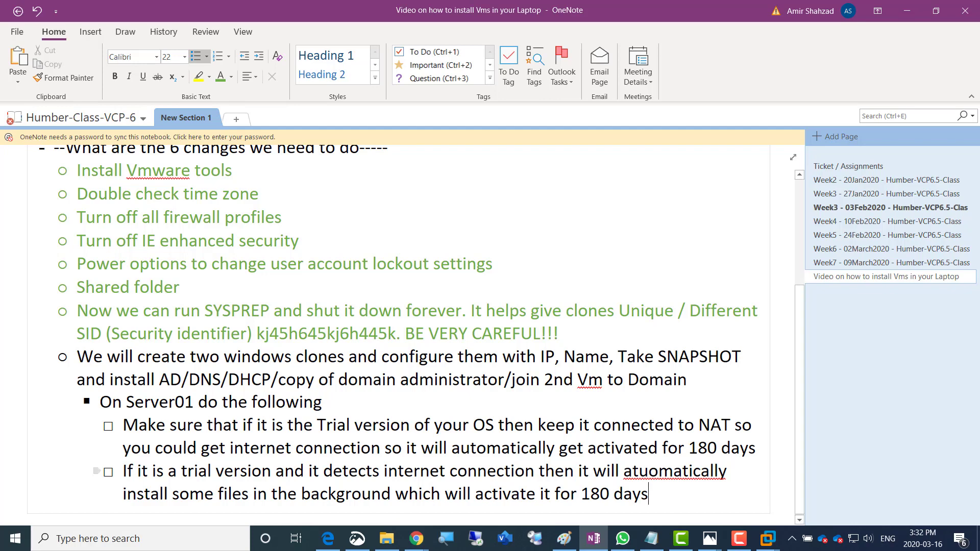
pyautogui.rightClick(681, 472)
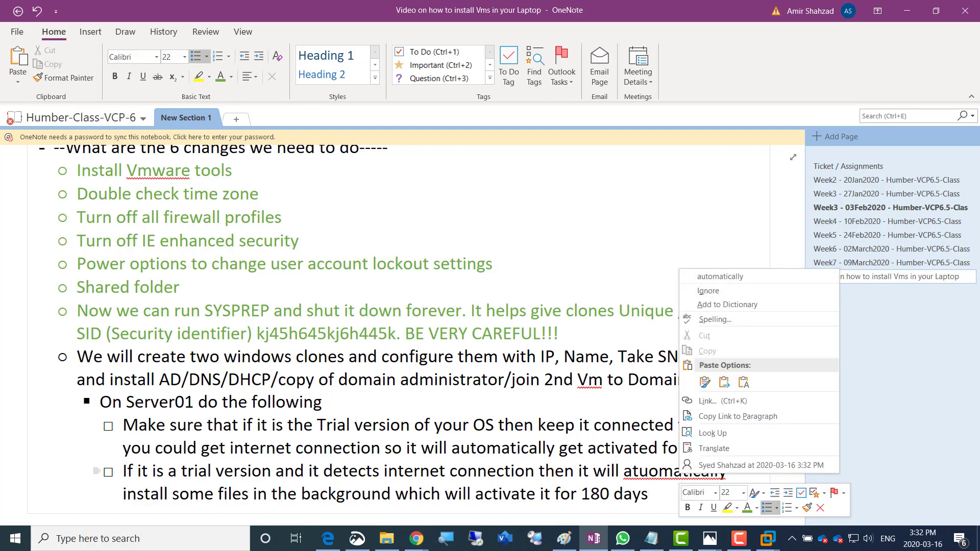
pyautogui.click(721, 277)
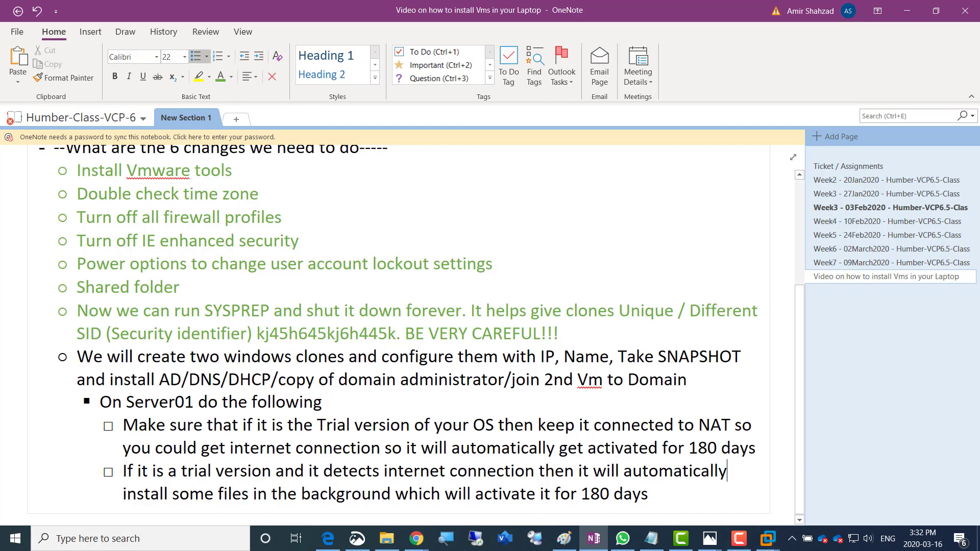
pyautogui.click(652, 539)
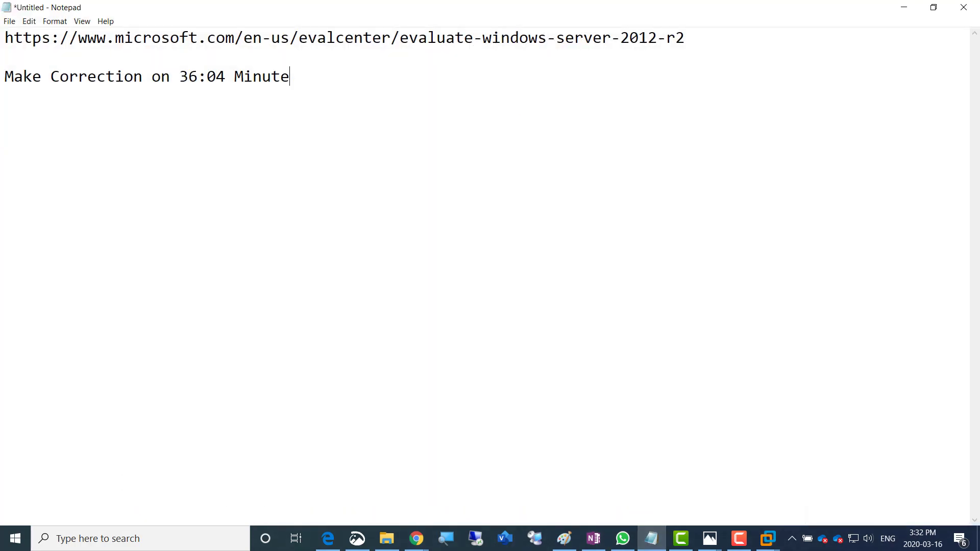
# Select the evaluation-center URL in Notepad and return to OneNote
pyautogui.doubleClick(23, 38)
pyautogui.click(22, 38)
pyautogui.moveTo(5, 38); pyautogui.dragTo(685, 38)
pyautogui.hotkey('ctrl', 'c')
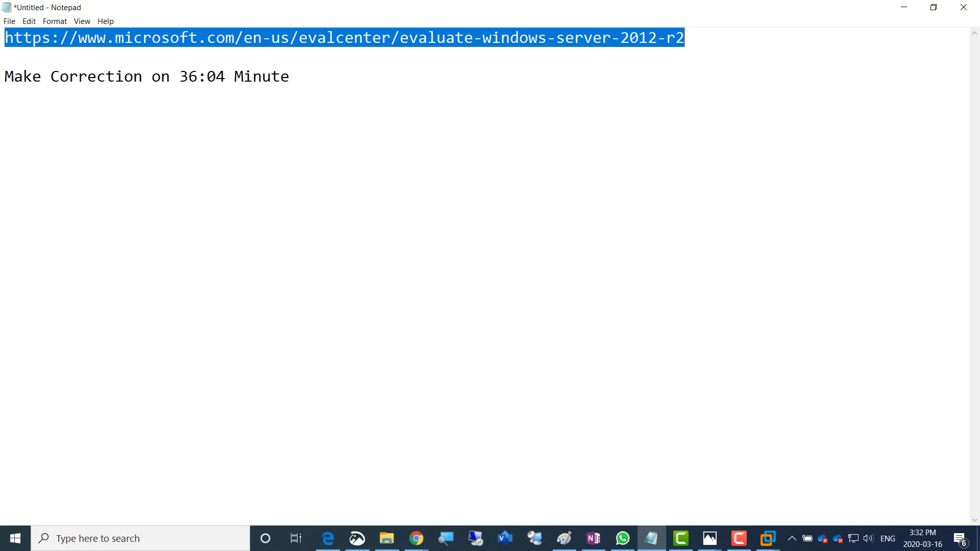
pyautogui.hotkey('alt', 'Tab')
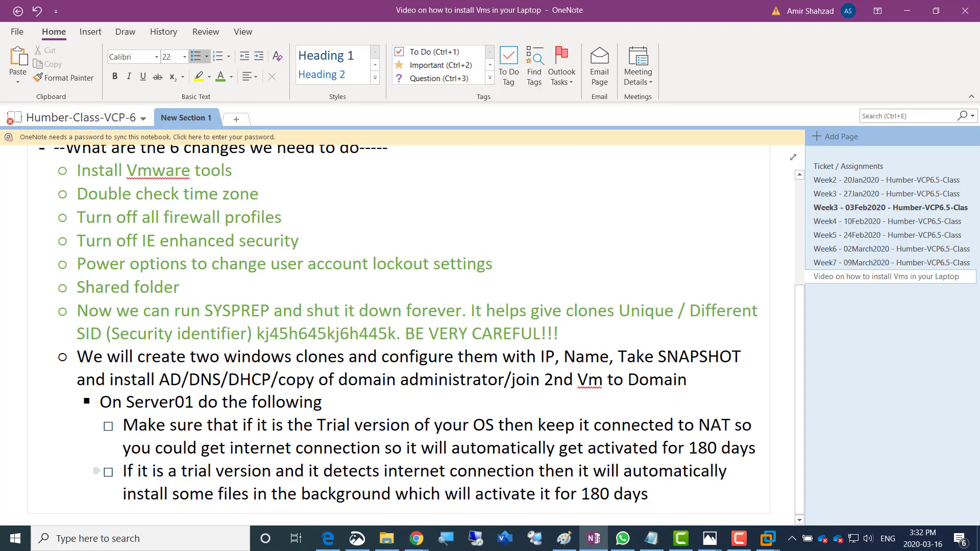
# Add a top bullet: 'Download this version of windows server 2012 R2 from Windows Website'
pyautogui.scroll(4, 388, 241)
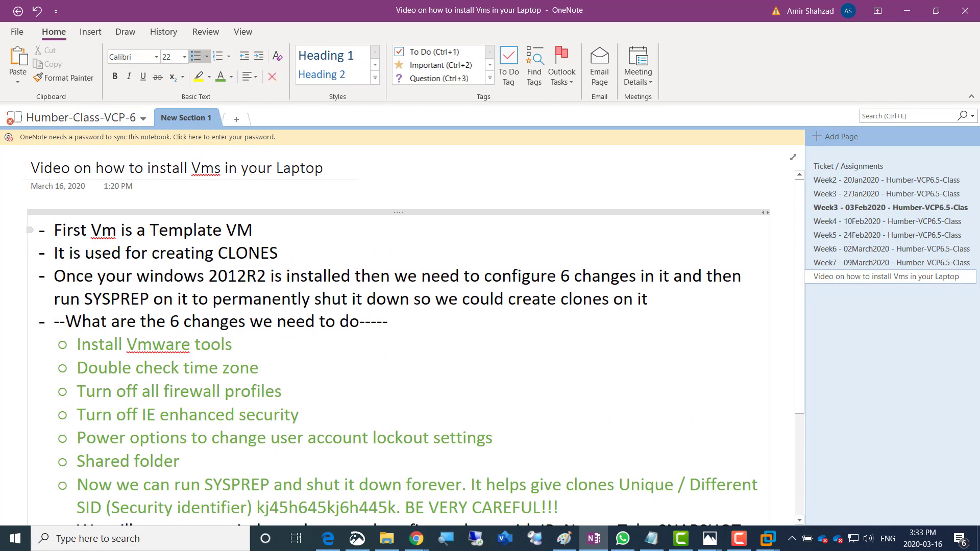
pyautogui.press('Return')
pyautogui.press('Up')
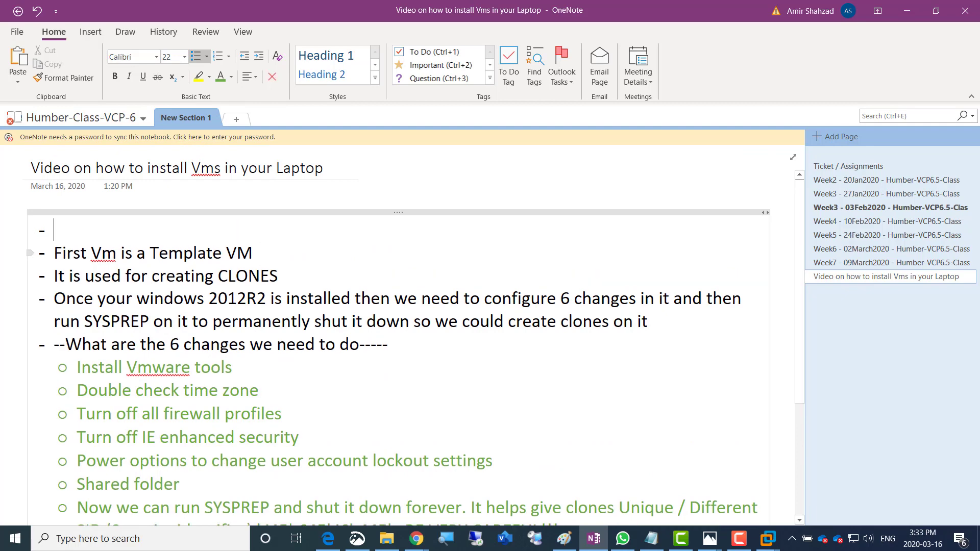
pyautogui.write('Download t')
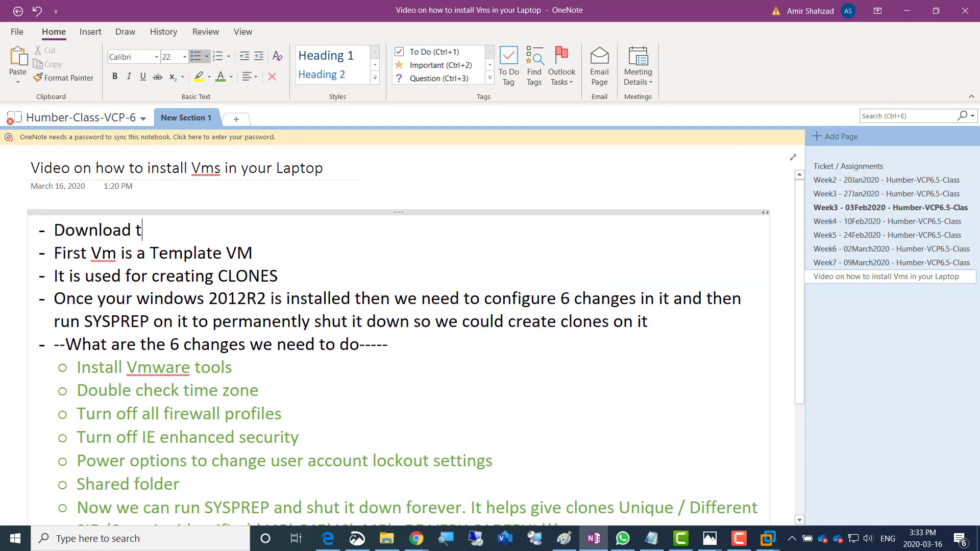
pyautogui.write('his version of')
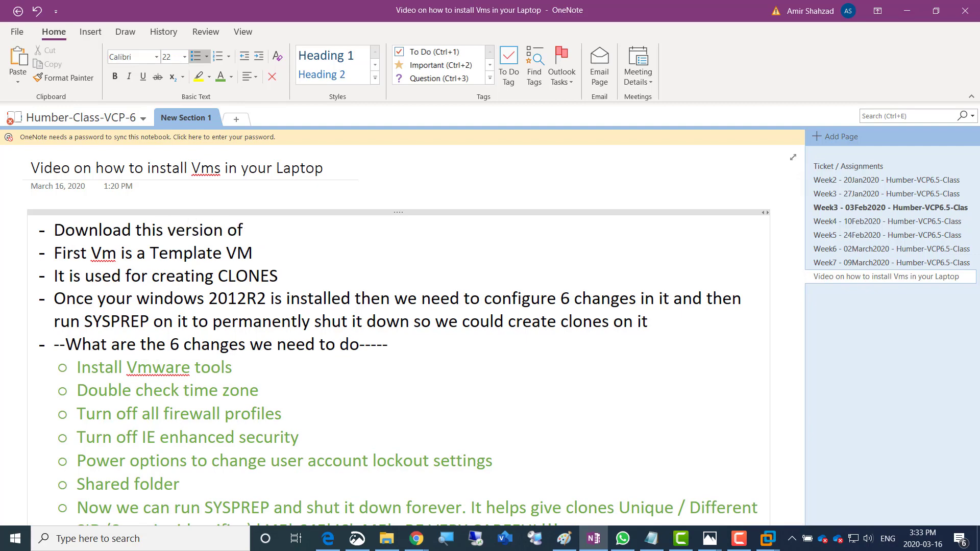
pyautogui.write(' windows serbver')
pyautogui.press('BackSpace')
pyautogui.press('BackSpace')
pyautogui.press('BackSpace')
pyautogui.press('BackSpace')
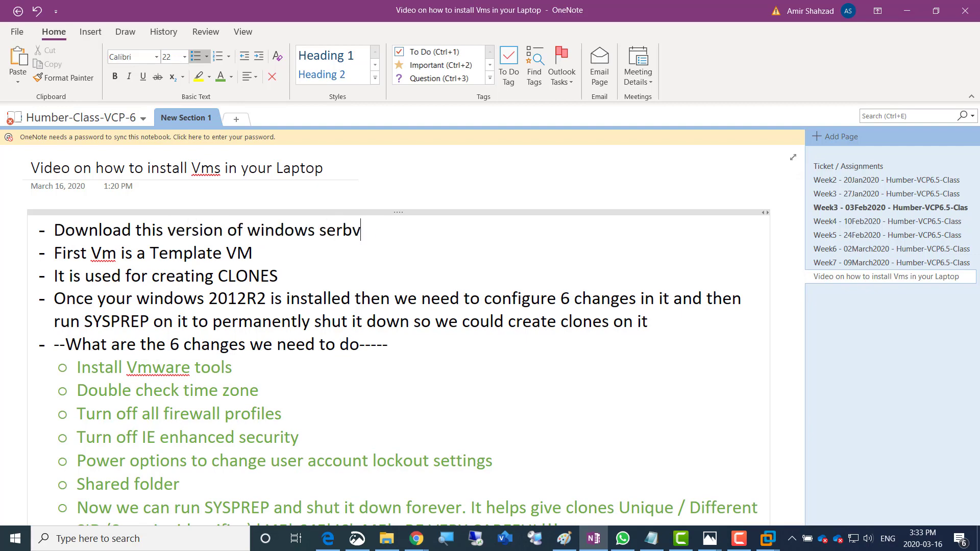
pyautogui.write('ver 2012 R2')
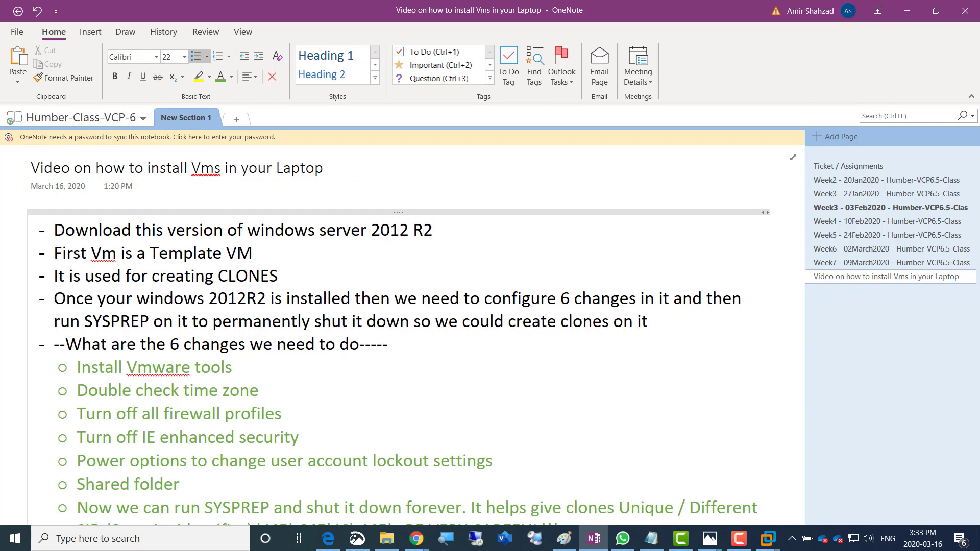
pyautogui.write(' from Windwos w')
pyautogui.press('BackSpace')
pyautogui.press('BackSpace')
pyautogui.press('BackSpace')
pyautogui.press('BackSpace')
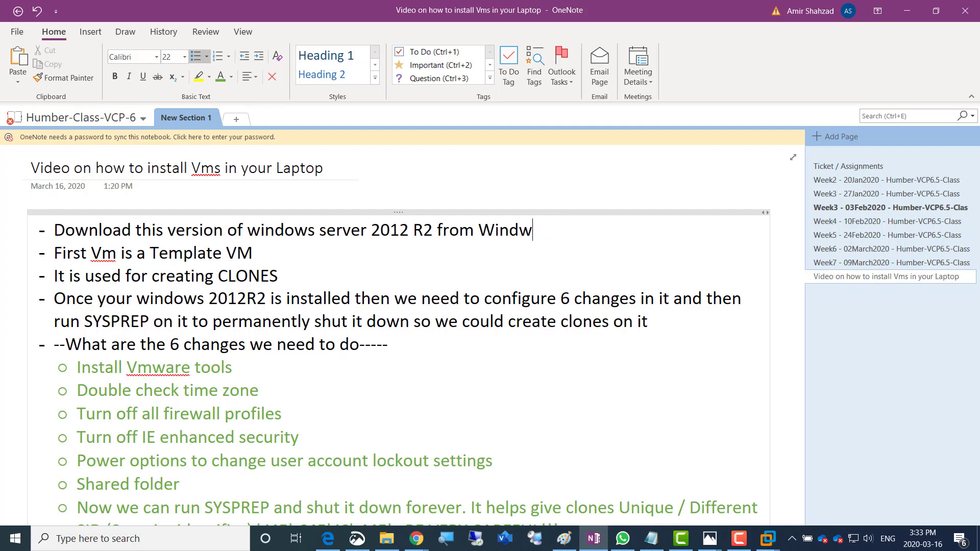
pyautogui.press('BackSpace')
pyautogui.write('ows Website')
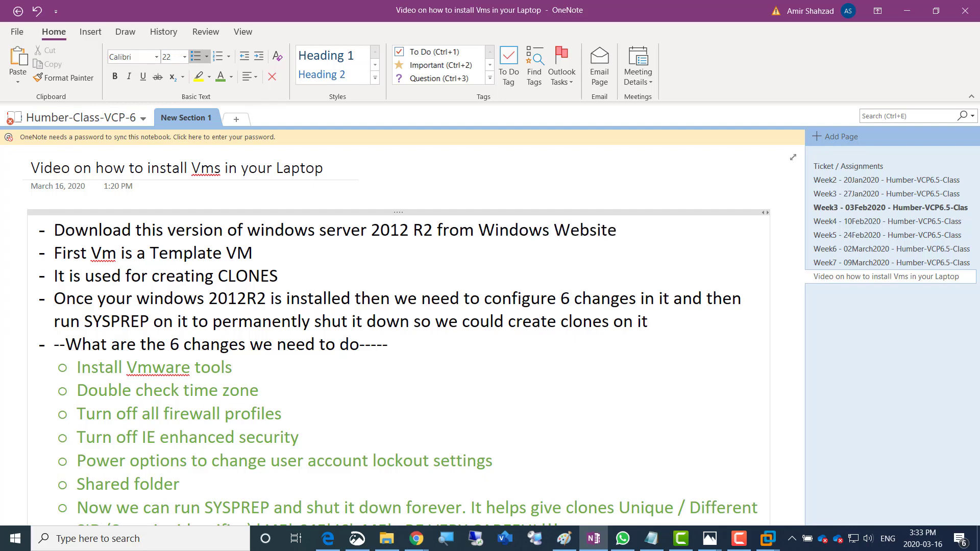
# Paste the Microsoft evaluation-center link as an indented sub-bullet beneath it
pyautogui.press('Return')
pyautogui.press('Tab')
pyautogui.hotkey('ctrl', 'v')
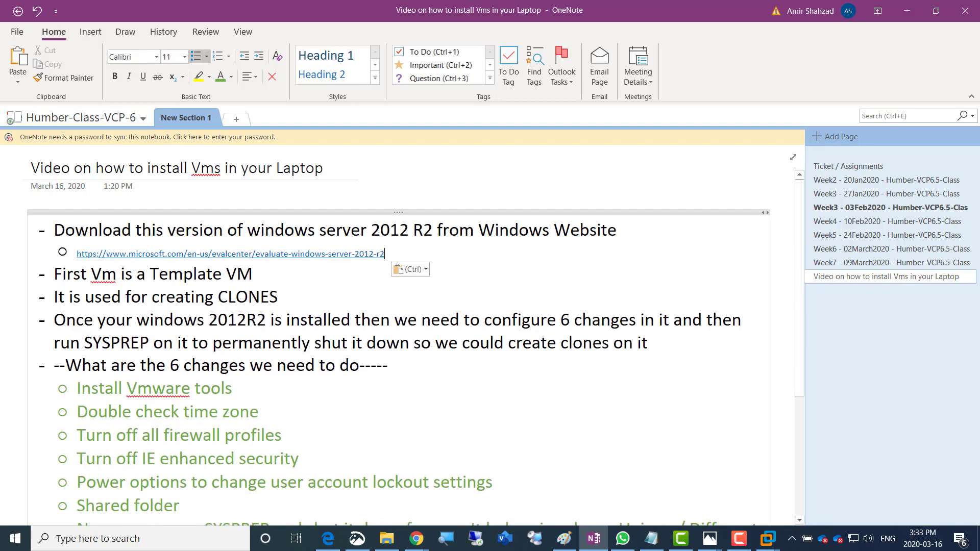
pyautogui.scroll(-5, 398, 337)
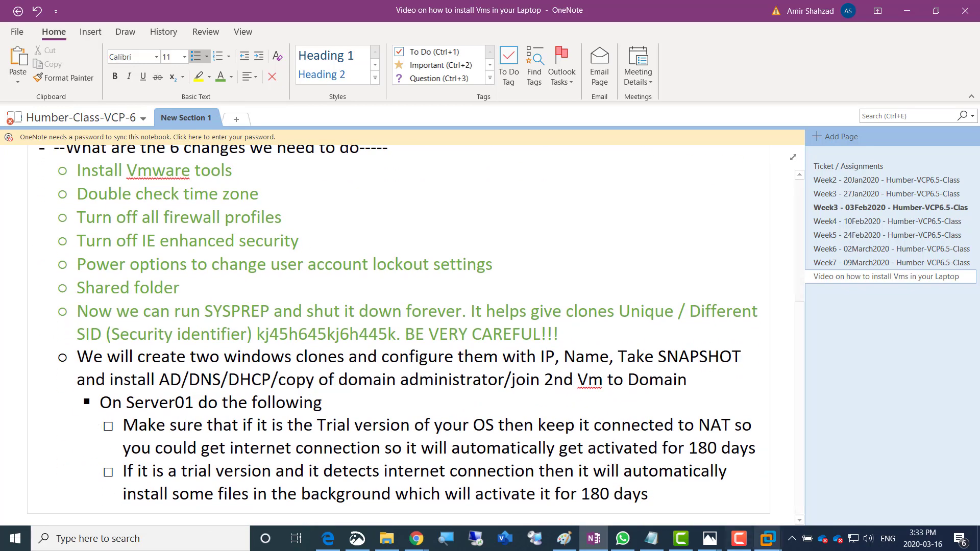
# Check Server01's settings show the network adapter still on NAT, then open the guest's Start screen
pyautogui.click(768, 539)
pyautogui.click(773, 463)
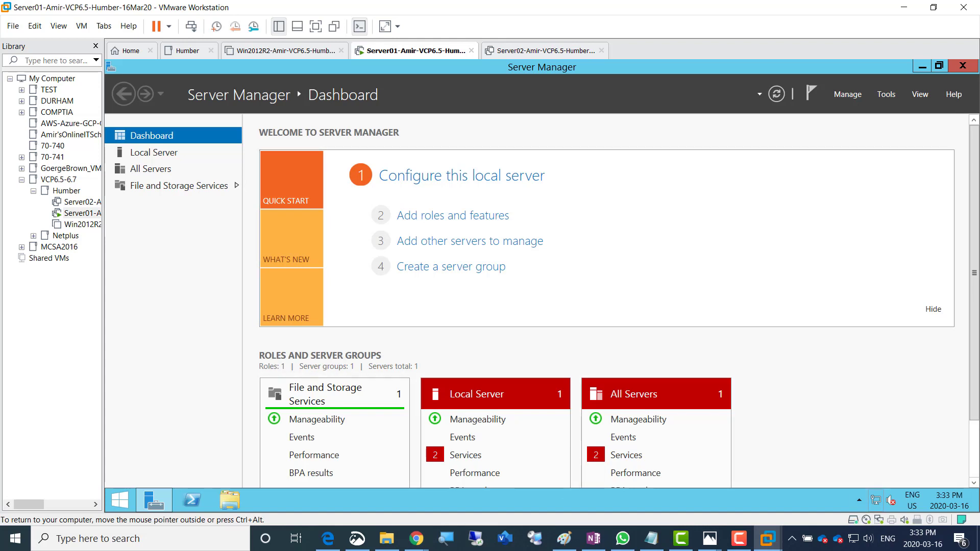
pyautogui.hotkey('ctrl', 'alt')
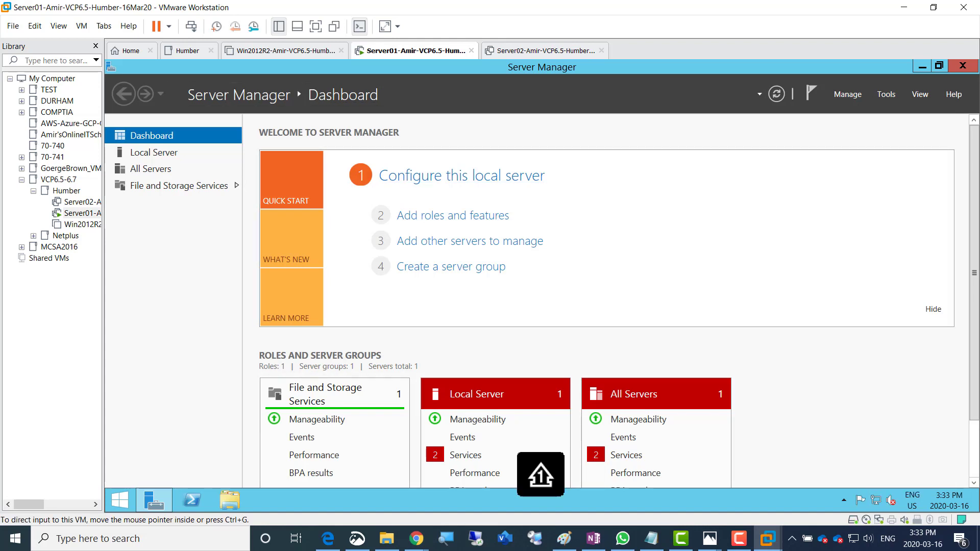
pyautogui.rightClick(402, 50)
pyautogui.click(434, 203)
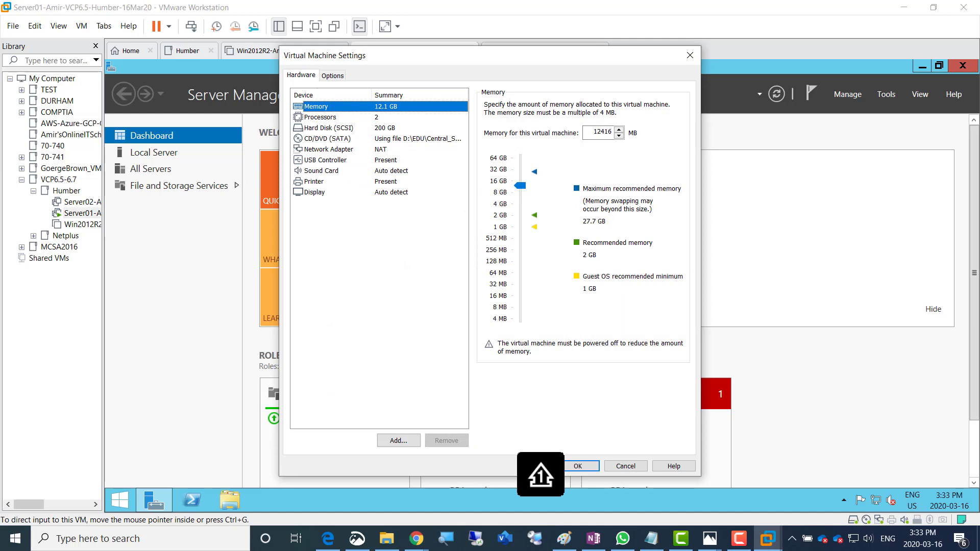
pyautogui.click(329, 149)
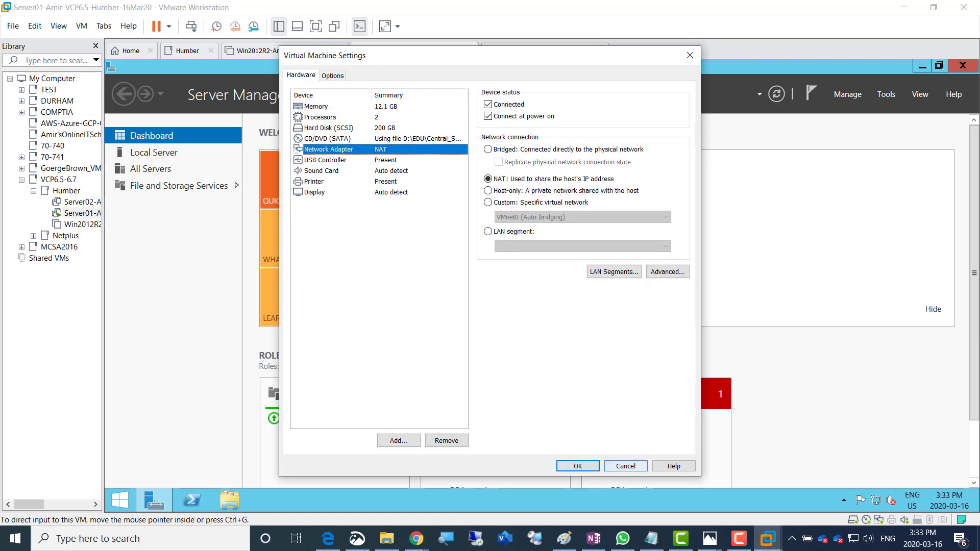
pyautogui.click(626, 466)
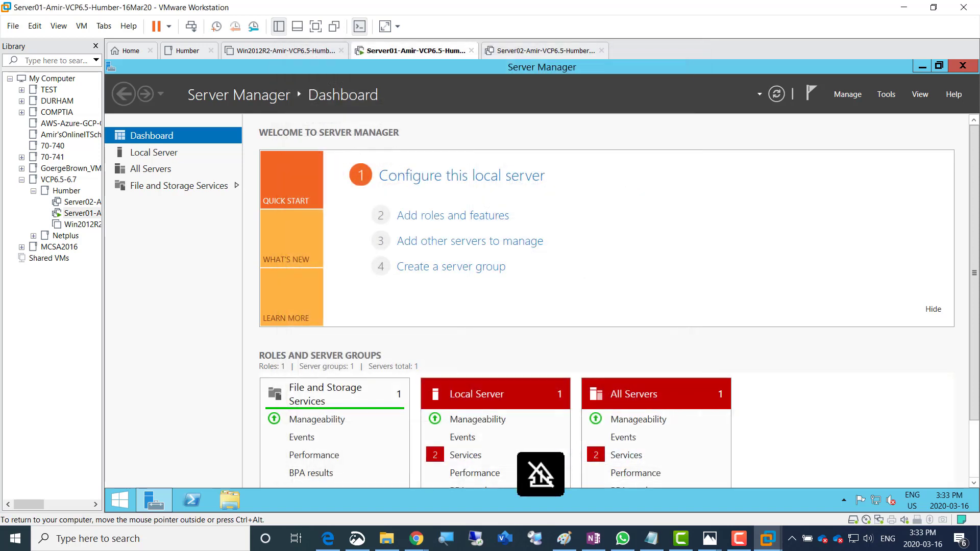
pyautogui.click(120, 501)
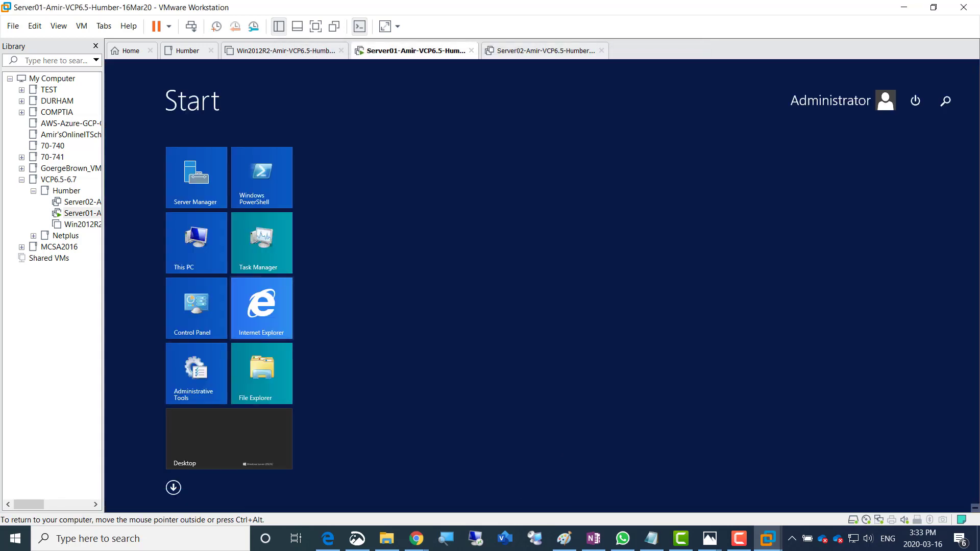
# Launch Internet Explorer in Server01, dismiss the IE11 setup prompt, and close it once MSN loads
pyautogui.click(262, 309)
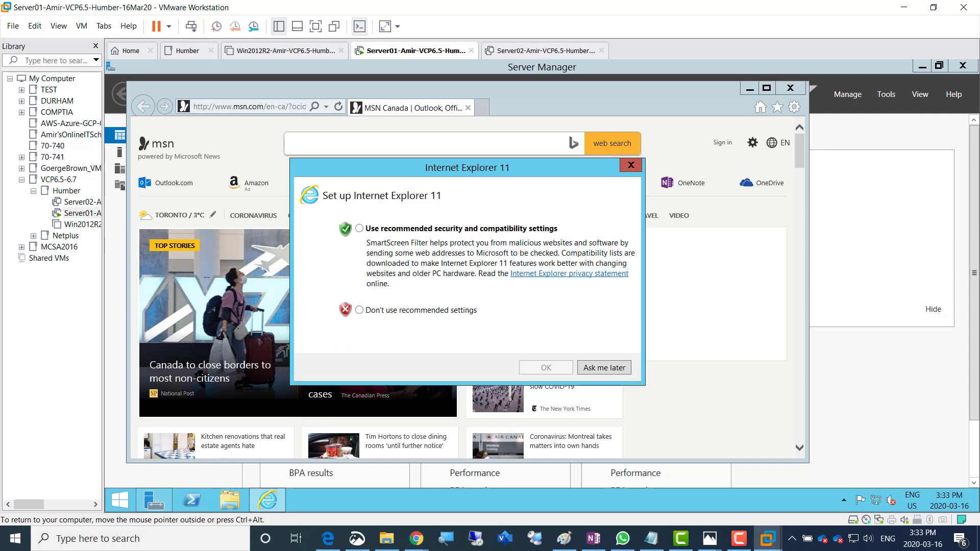
pyautogui.click(631, 164)
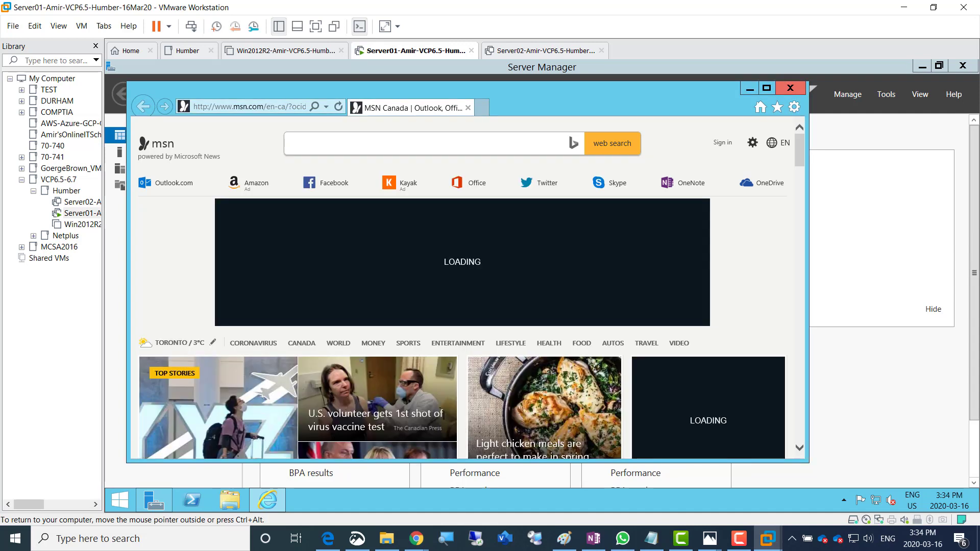
pyautogui.click(790, 89)
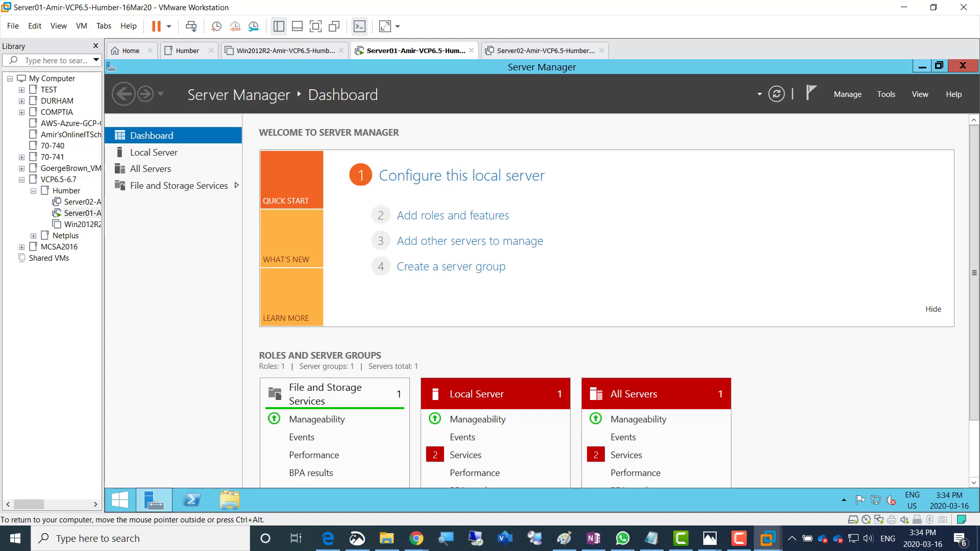
# Minimize Server Manager and refresh the Server01 desktop several times until the Dashboard returns
pyautogui.click(923, 67)
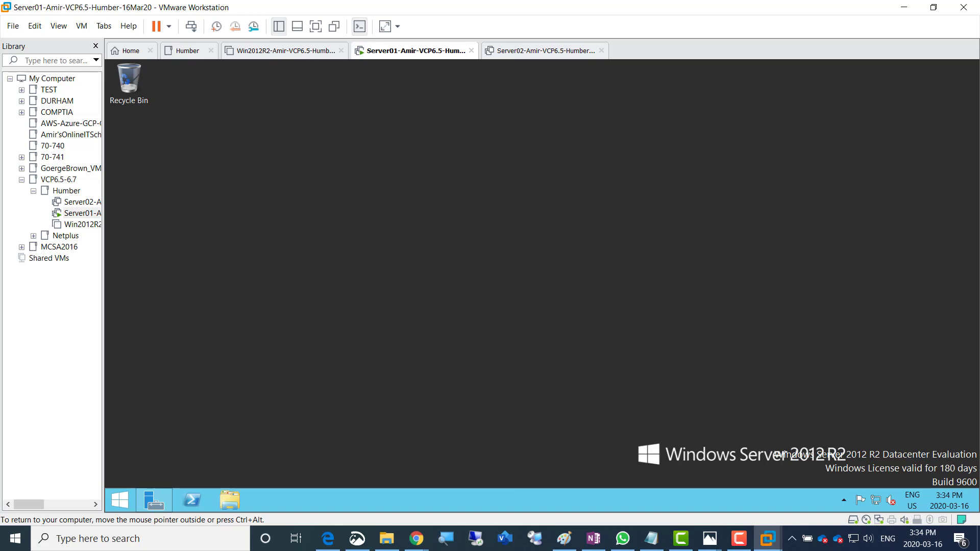
pyautogui.rightClick(644, 197)
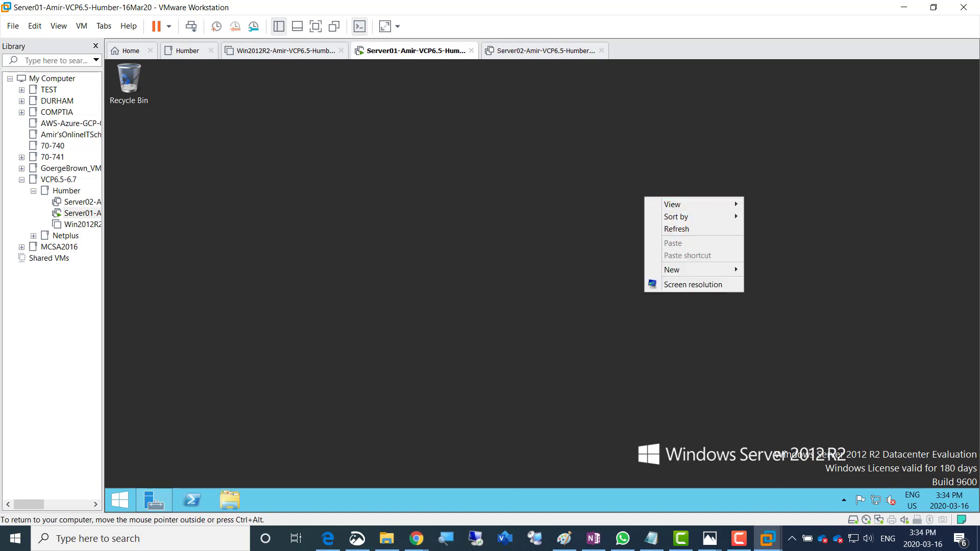
pyautogui.press('Escape')
pyautogui.rightClick(663, 198)
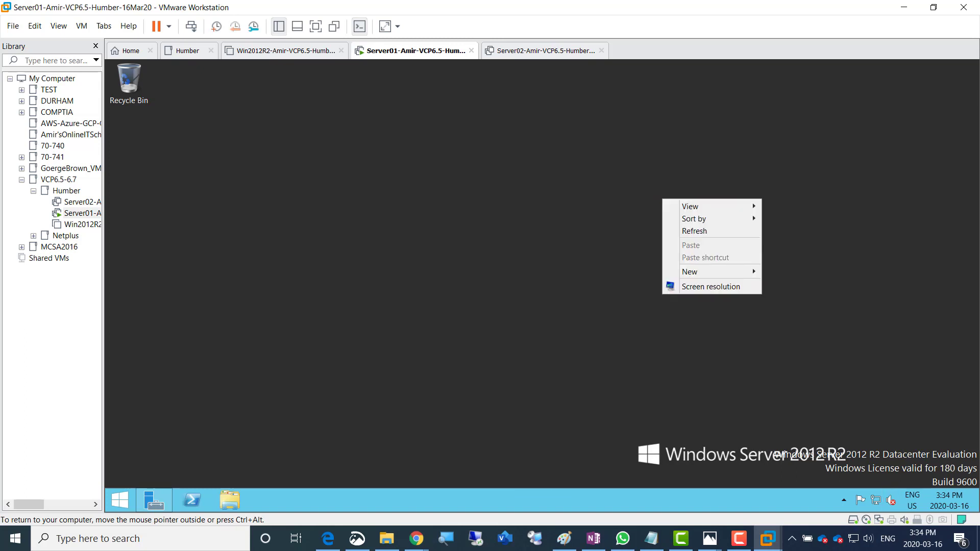
pyautogui.click(687, 231)
pyautogui.rightClick(661, 186)
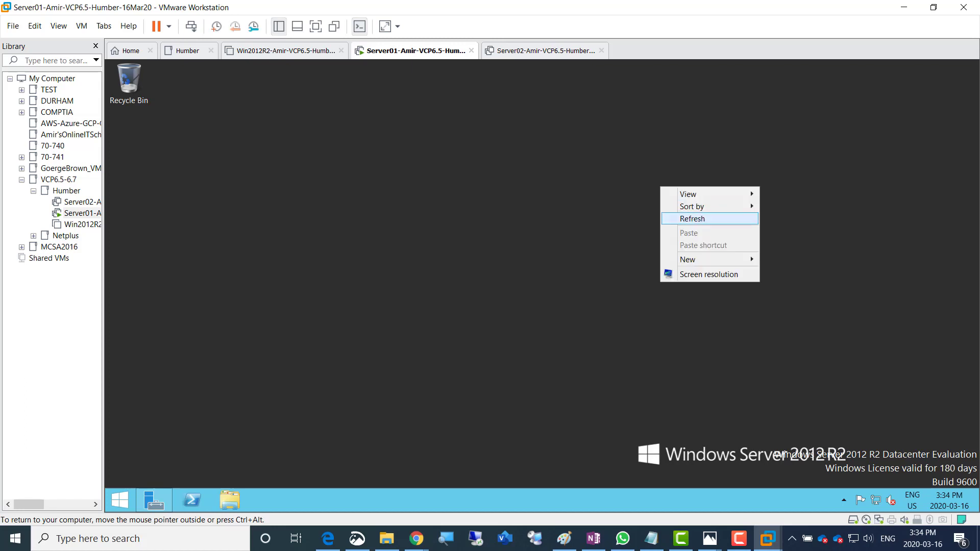
pyautogui.click(687, 218)
pyautogui.rightClick(668, 192)
pyautogui.click(700, 224)
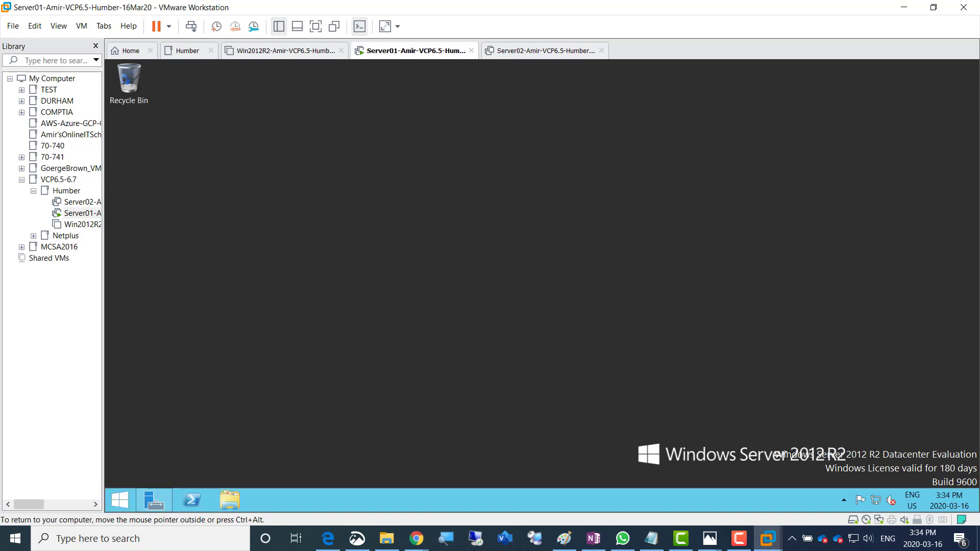
pyautogui.press('capslock')
pyautogui.press('capslock')
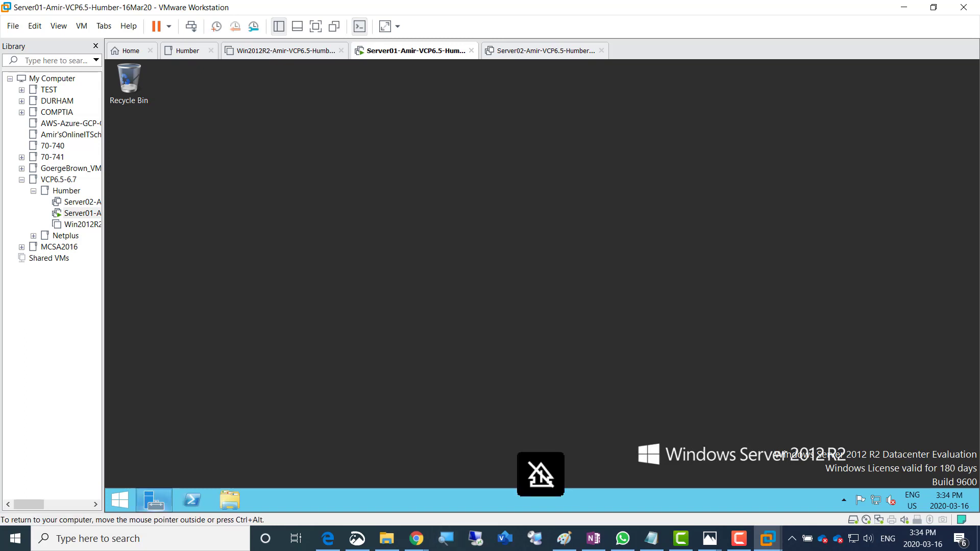
pyautogui.press('capslock')
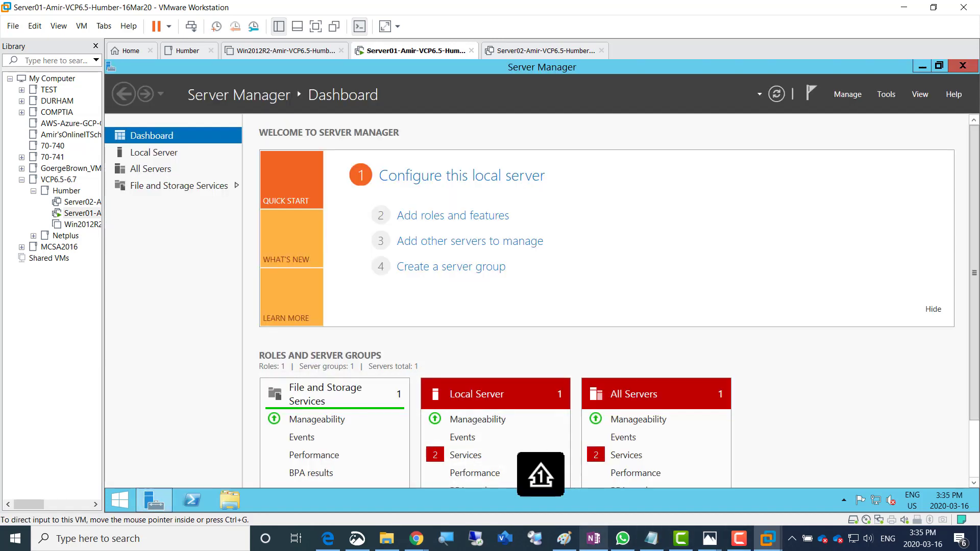
# Add a to-do: once activated for 180 days, change the NIC from NAT to Custom > Vmnet15
pyautogui.click(593, 539)
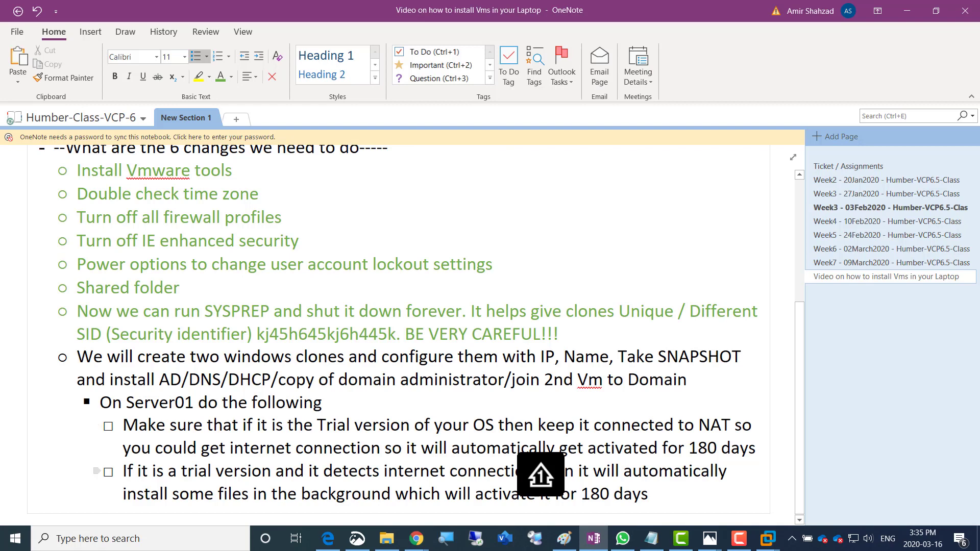
pyautogui.press('Return')
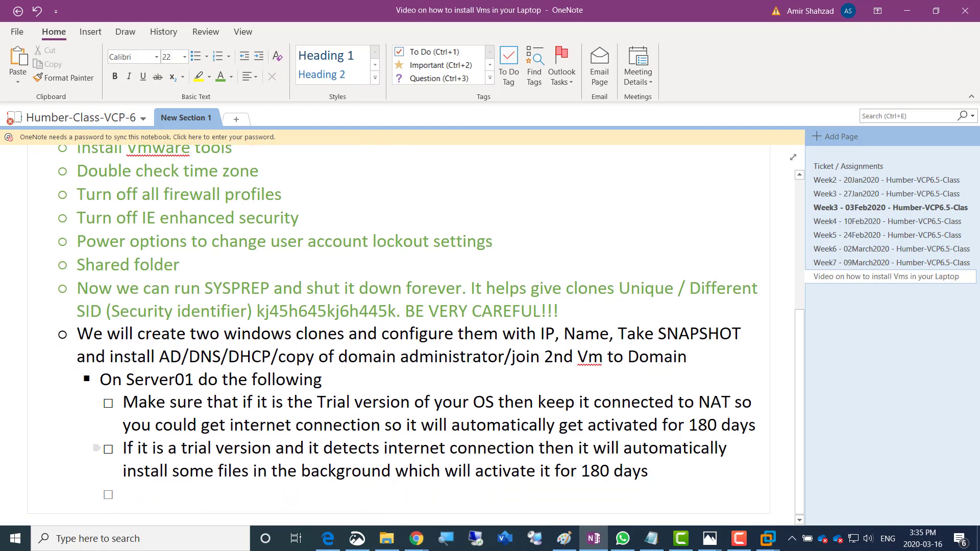
pyautogui.write('If it')
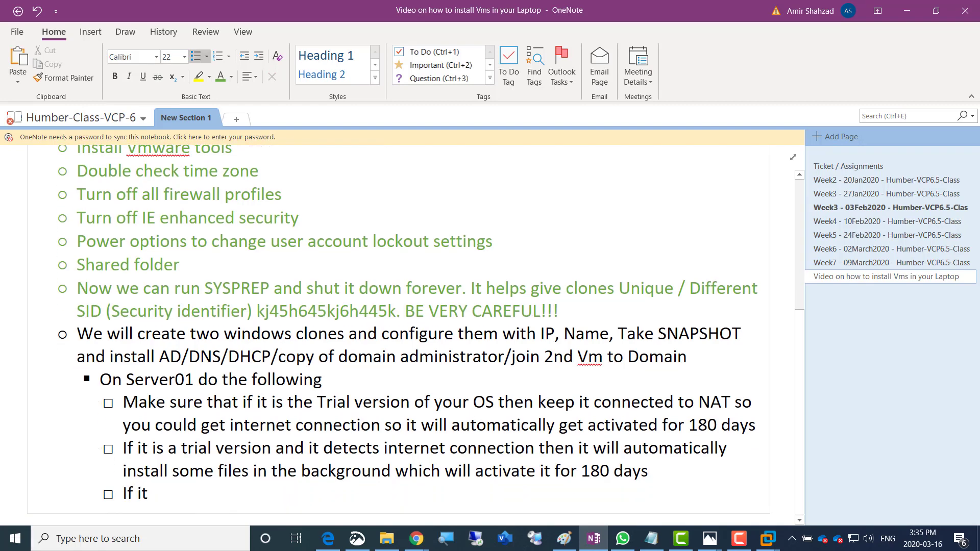
pyautogui.write(' is activated')
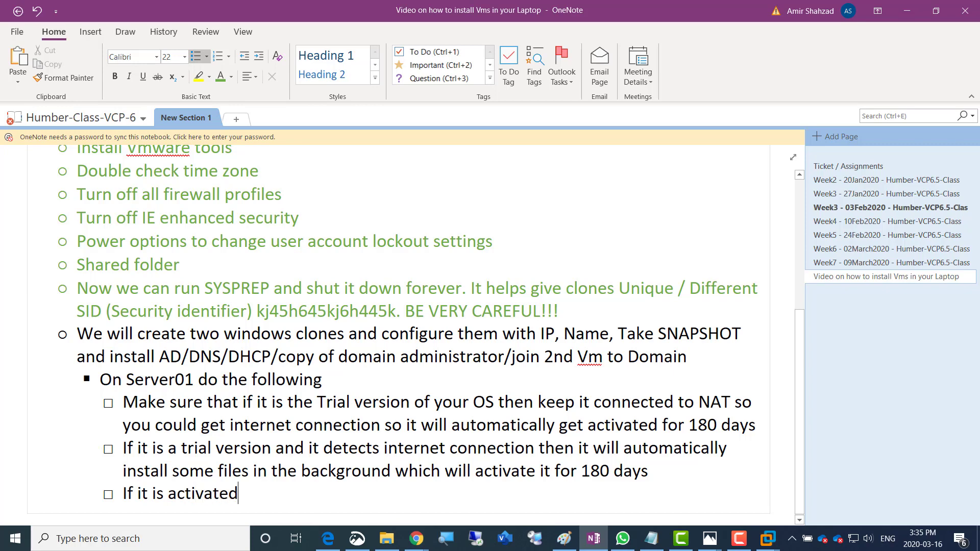
pyautogui.write(' for 180 days then')
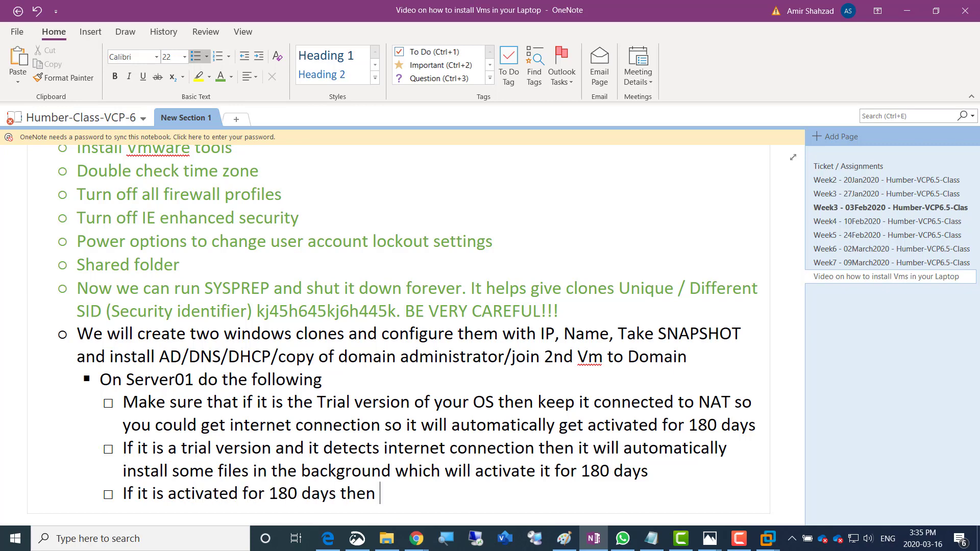
pyautogui.write(' we no longer ')
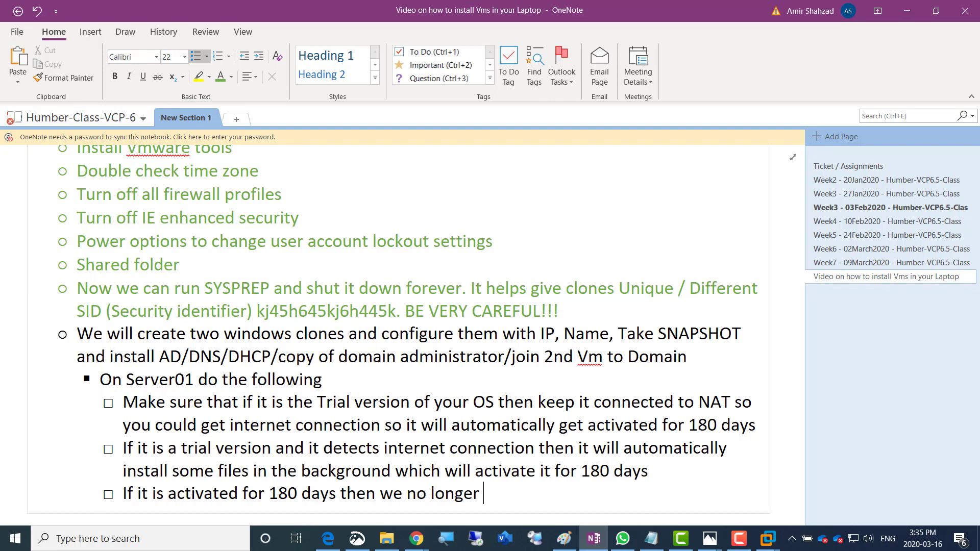
pyautogui.write('need interne')
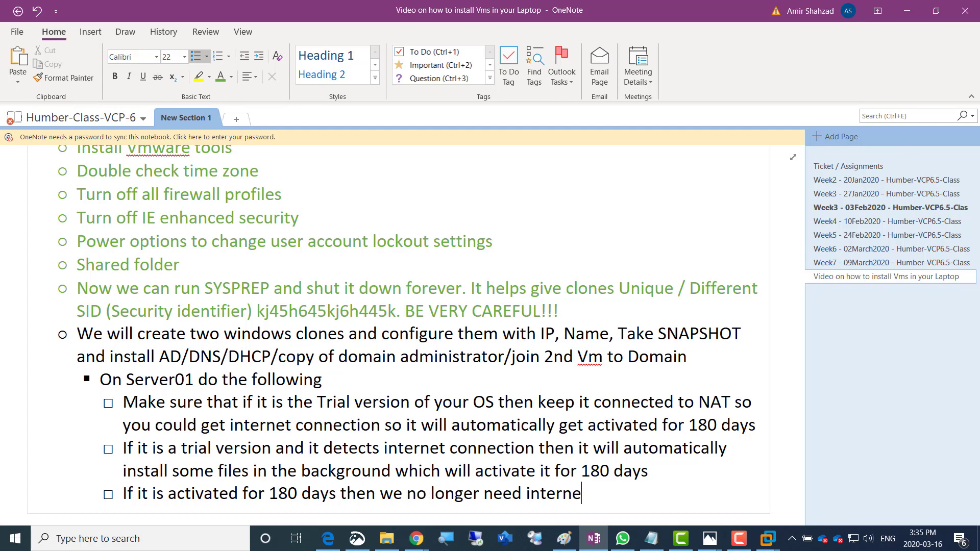
pyautogui.write('t connection so')
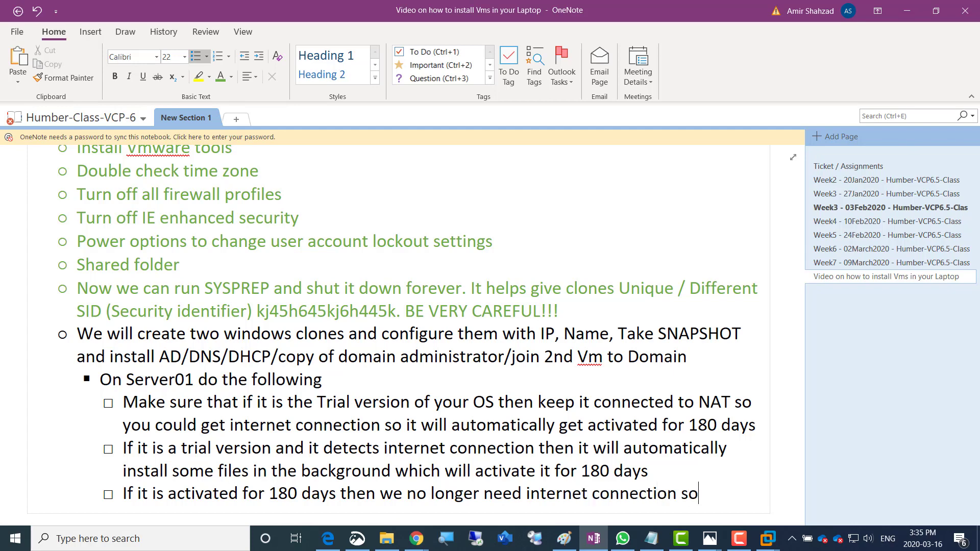
pyautogui.write(' we will simply')
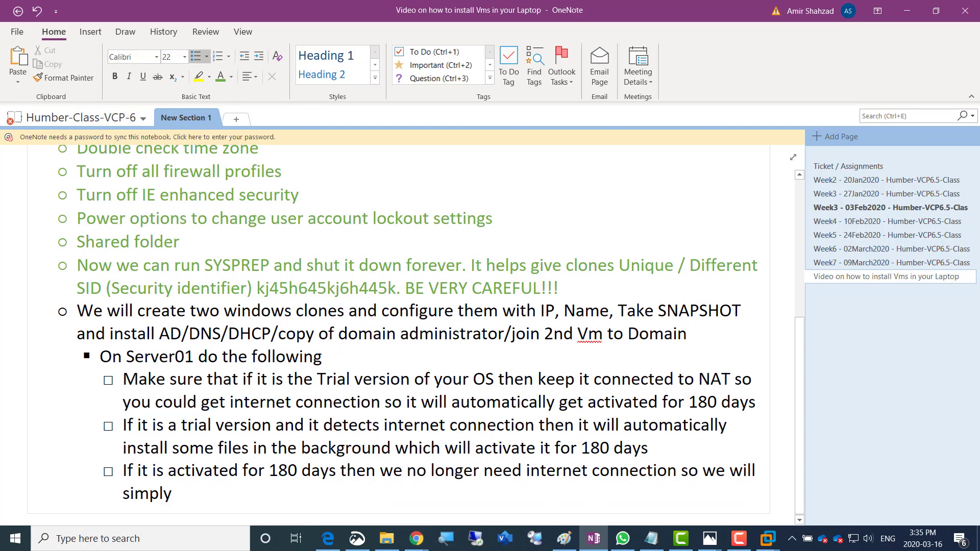
pyautogui.write(' change our NI')
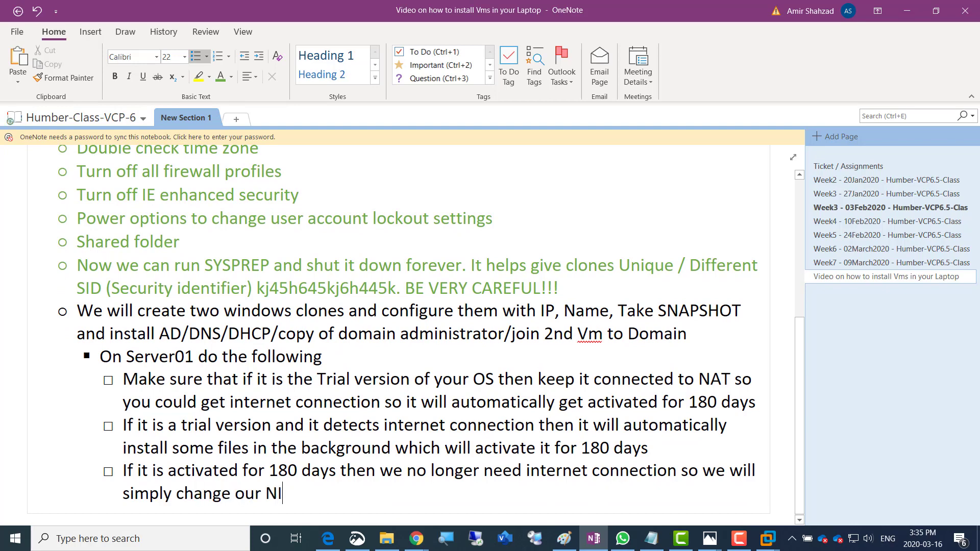
pyautogui.write('C from NAT to')
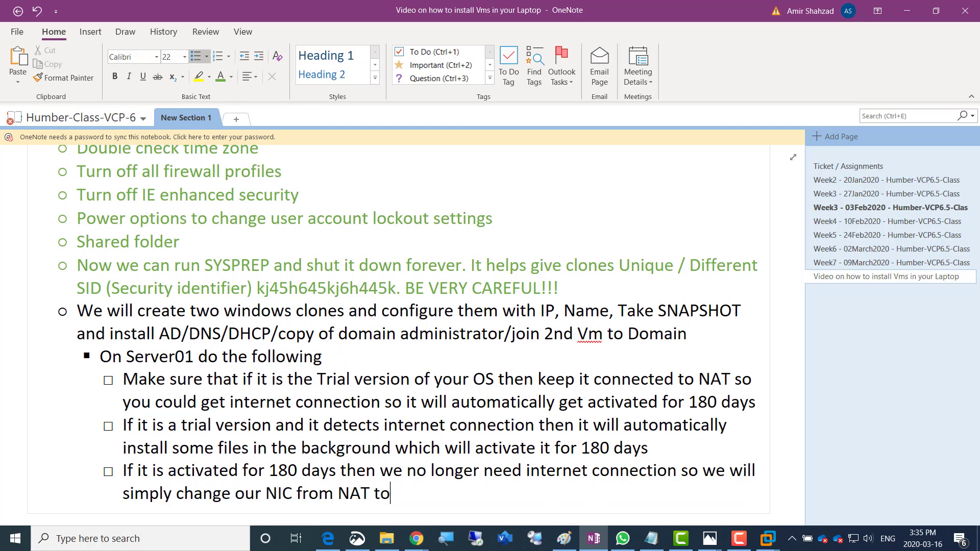
pyautogui.write(' Custom > Vmnet15')
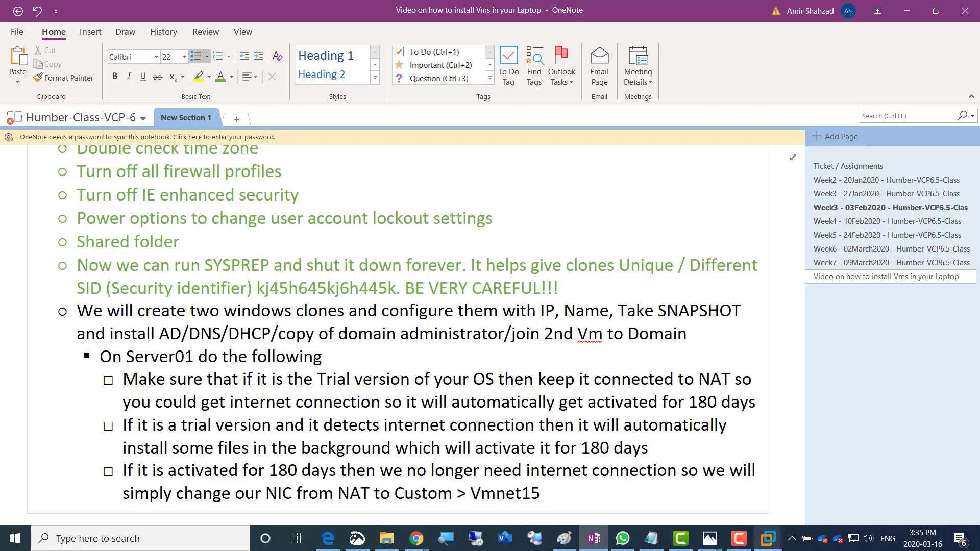
pyautogui.click(768, 539)
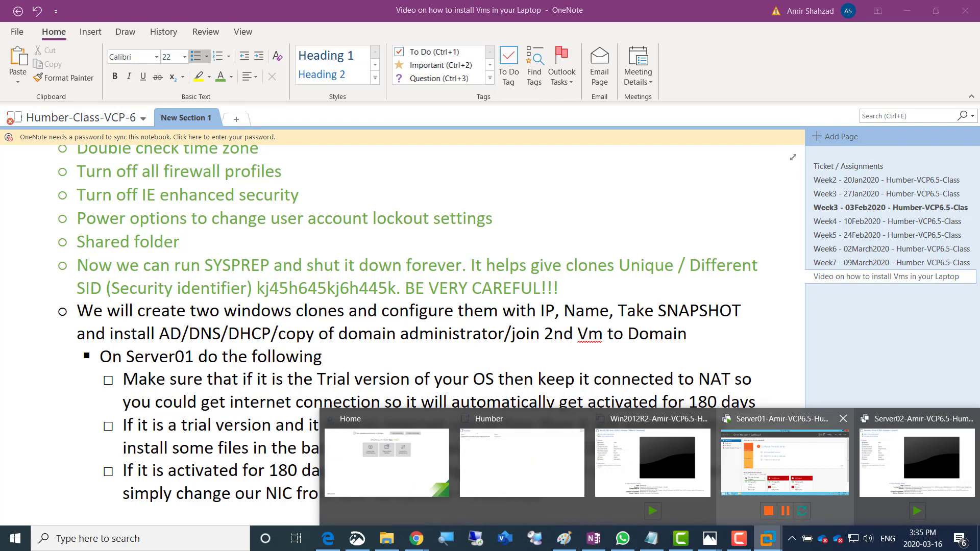
# Return to Server01 and open its Virtual Machine Settings at the Network Adapter page, showing NAT
pyautogui.click(785, 462)
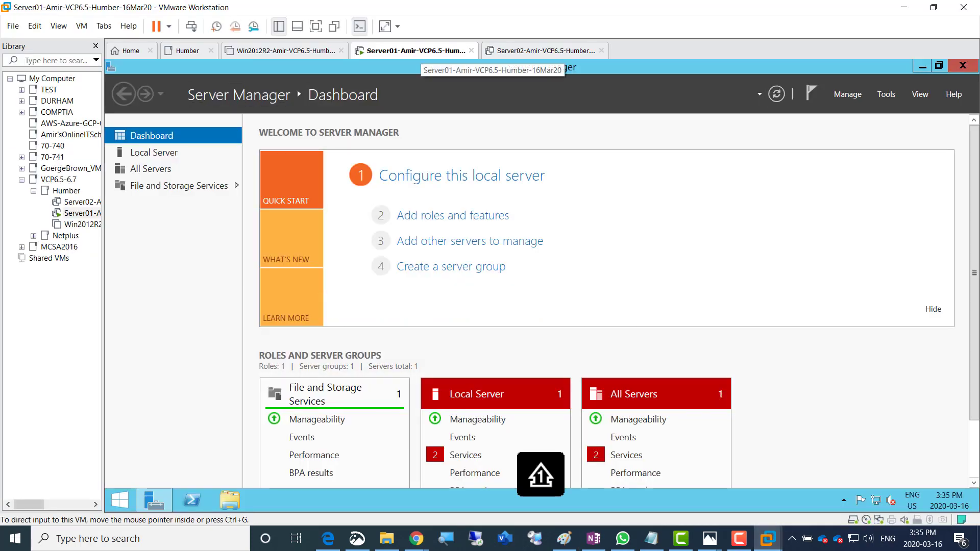
pyautogui.rightClick(405, 52)
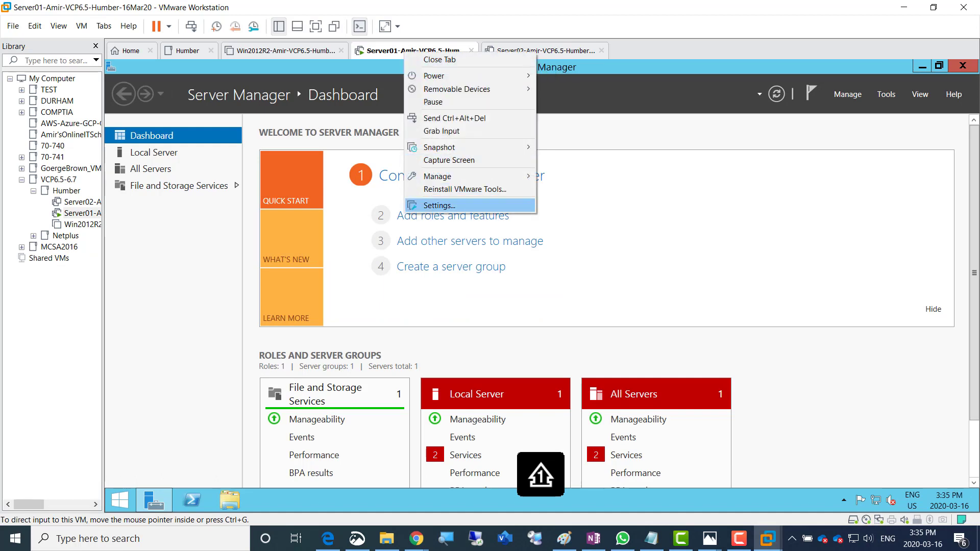
pyautogui.click(442, 207)
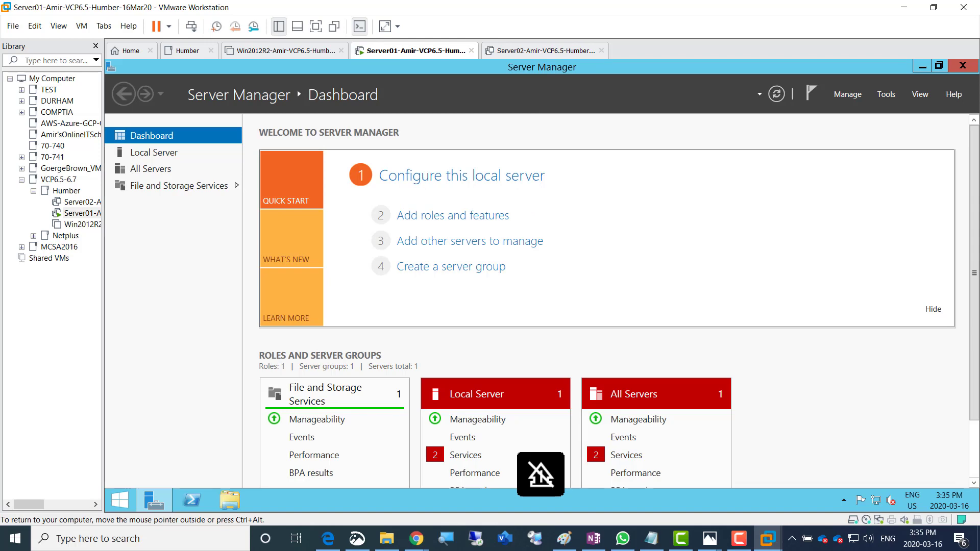
pyautogui.click(329, 150)
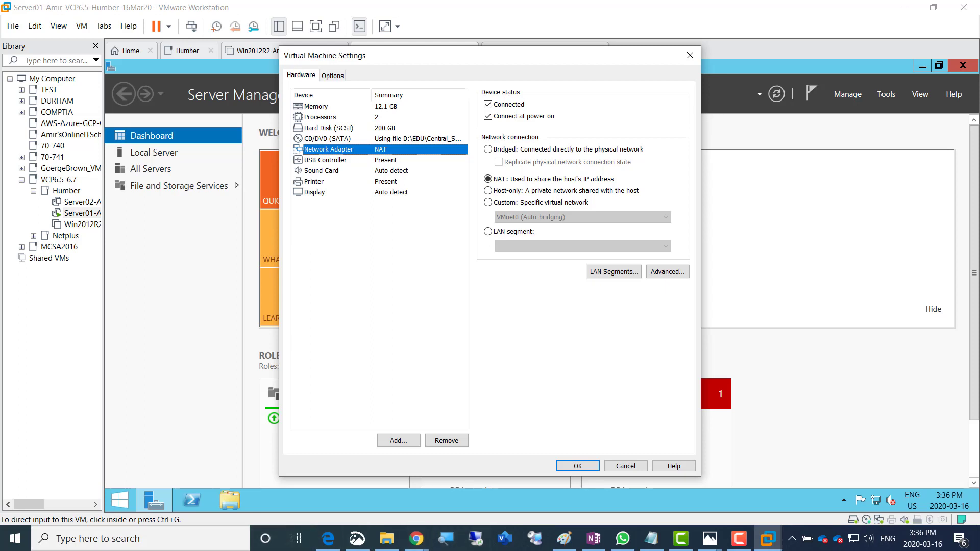
# Set the network adapter to Custom: Specific virtual network VMnet1 (Host-only) and confirm with OK
pyautogui.click(527, 203)
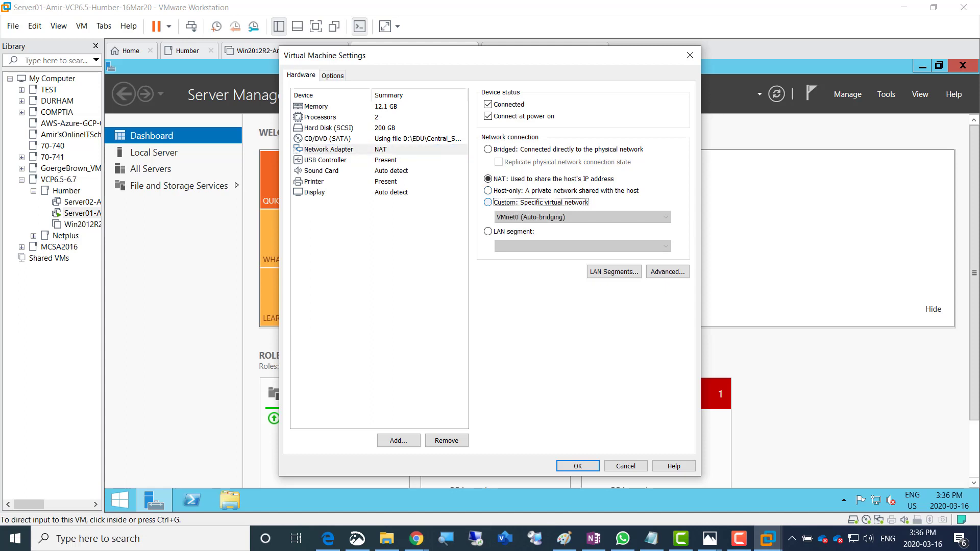
pyautogui.click(583, 218)
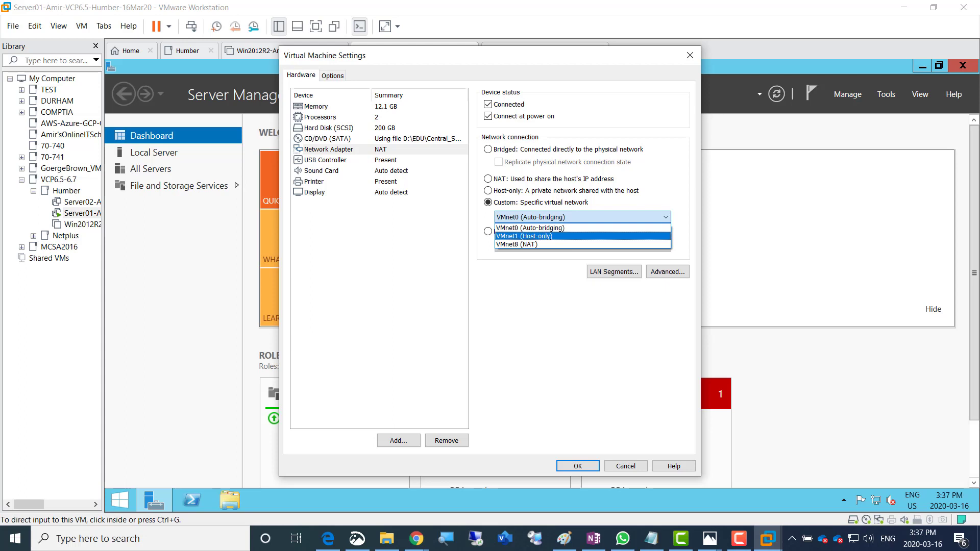
pyautogui.click(531, 236)
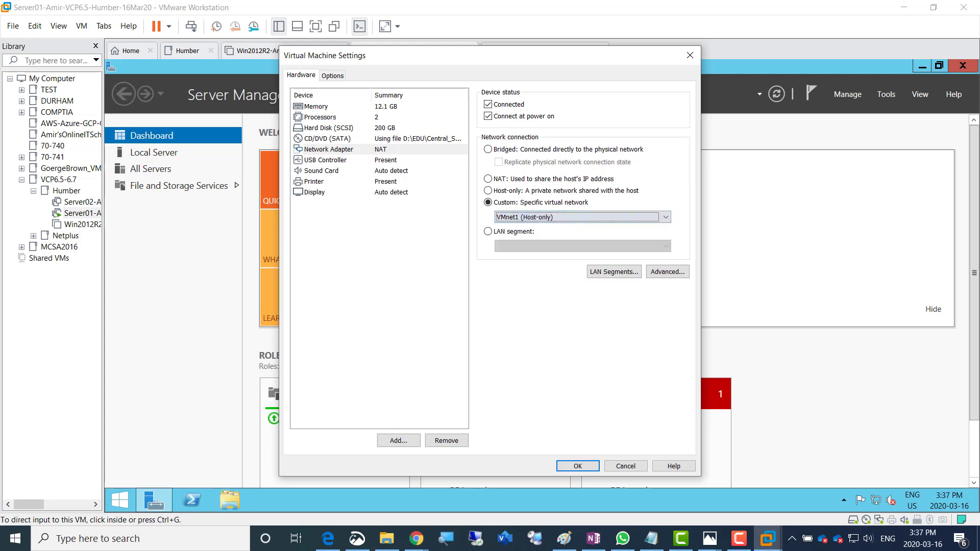
pyautogui.click(388, 255)
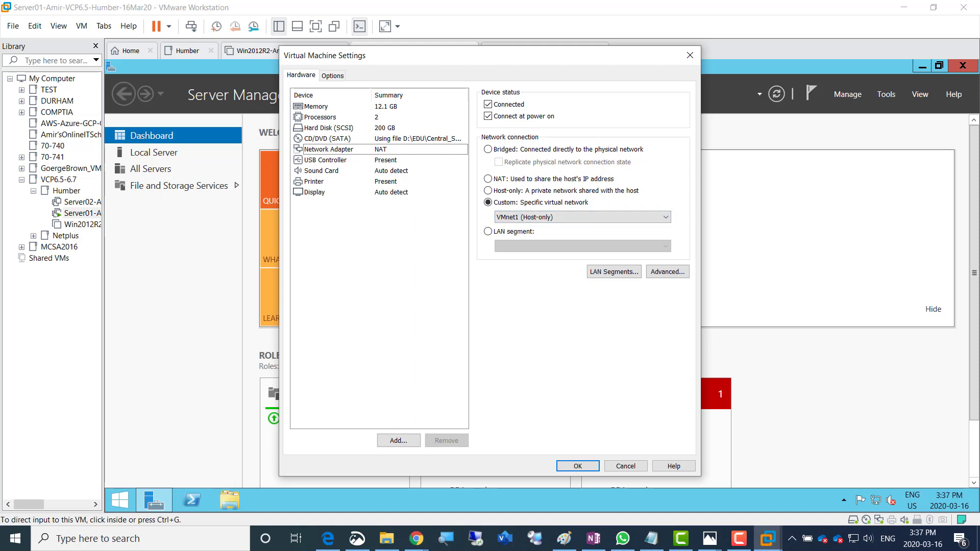
pyautogui.click(385, 182)
pyautogui.click(337, 149)
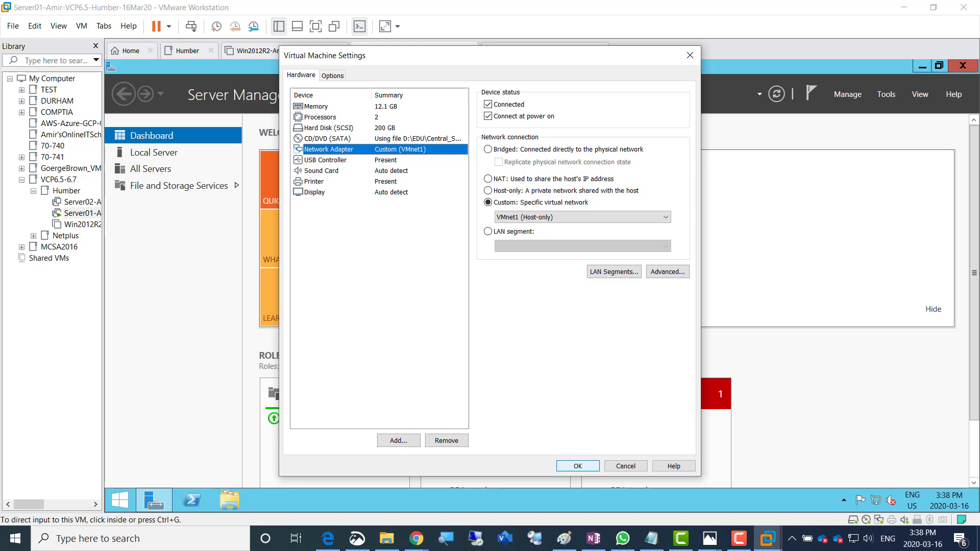
pyautogui.press('Return')
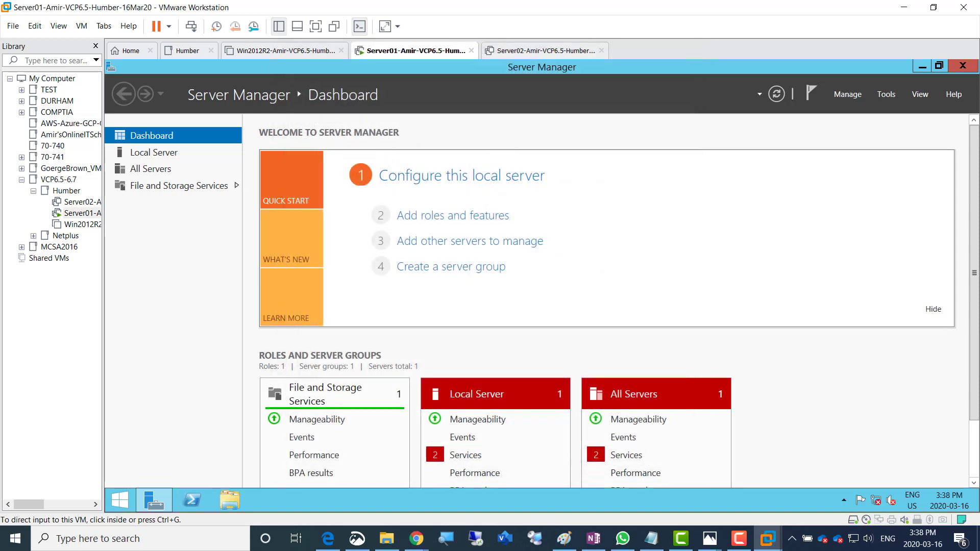
# Back in OneNote, add a to-do 'Lets put static IP' below the Vmnet15 NIC note
pyautogui.click(594, 539)
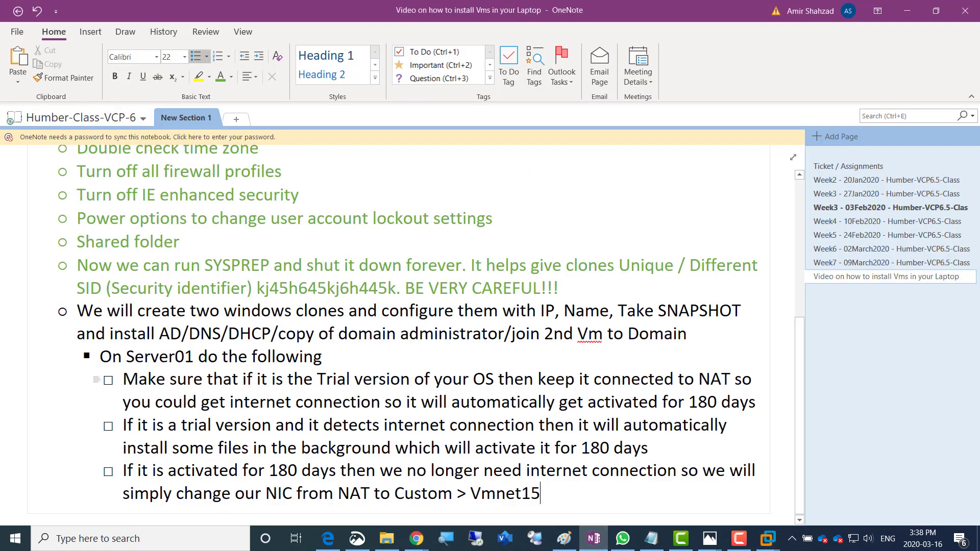
pyautogui.moveTo(124, 380); pyautogui.dragTo(431, 448)
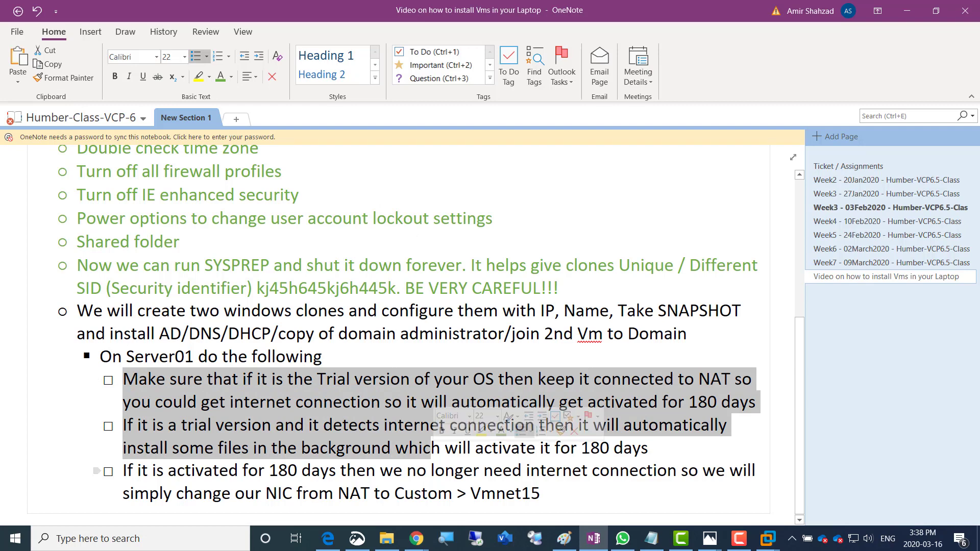
pyautogui.click(544, 493)
pyautogui.press('Return')
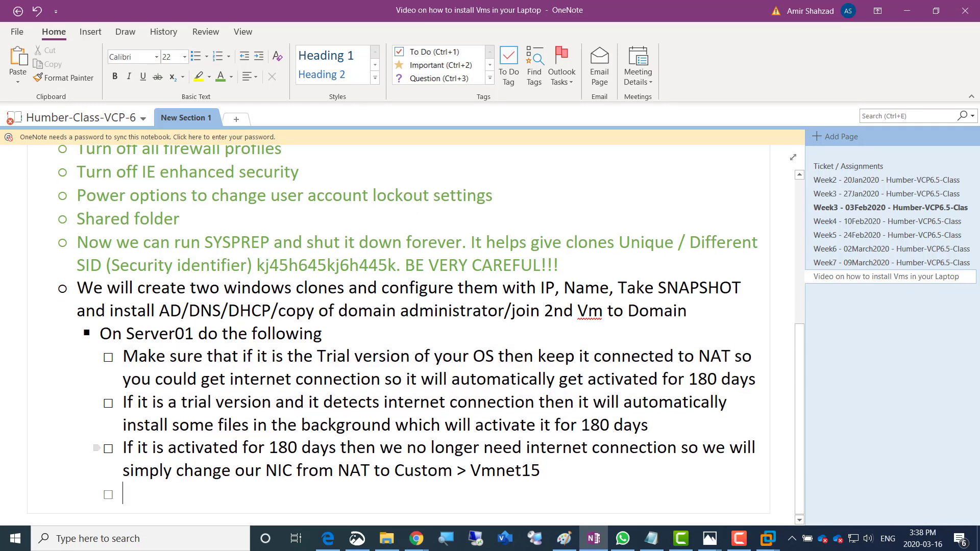
pyautogui.write('Lets')
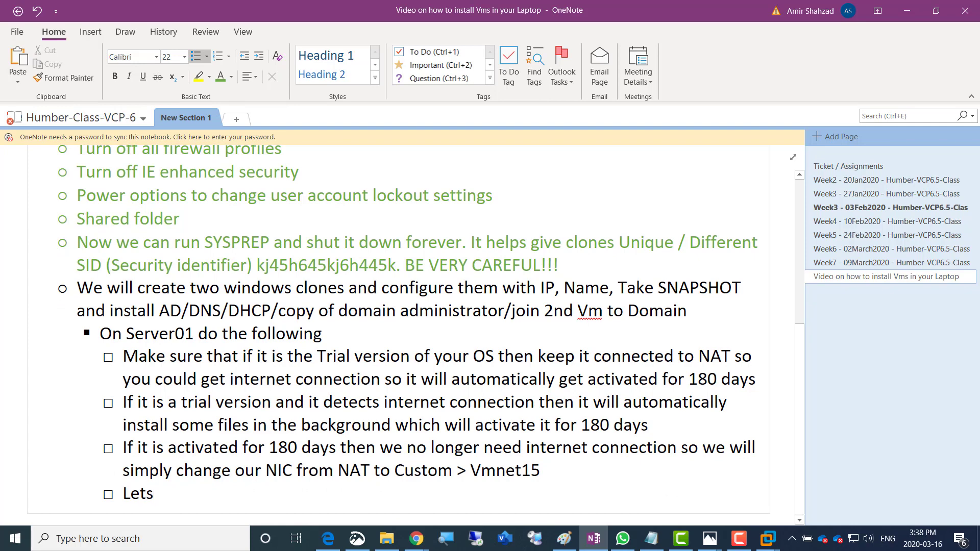
pyautogui.write(' put static IP')
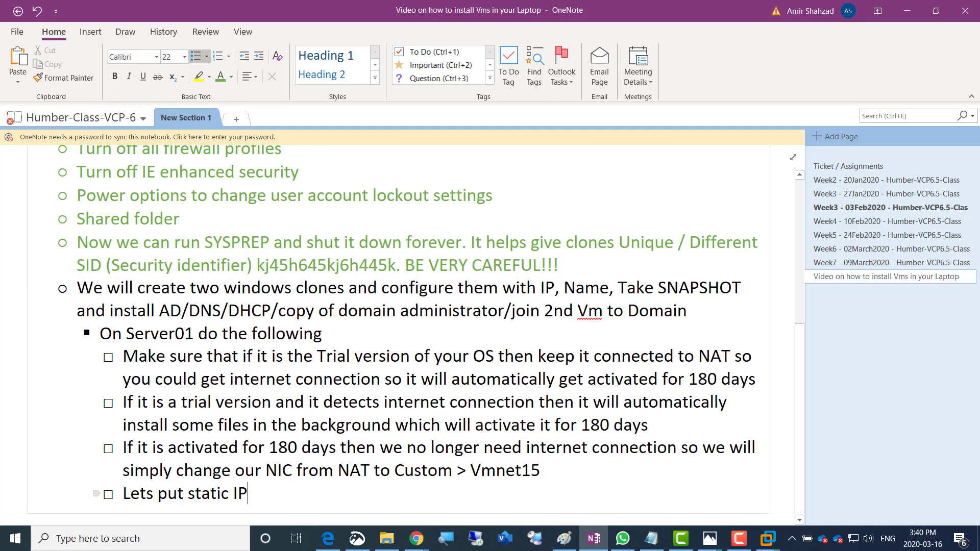
# Below 'Lets put static IP', add the checklist item 'Rename this VM and Restart'
pyautogui.click(740, 539)
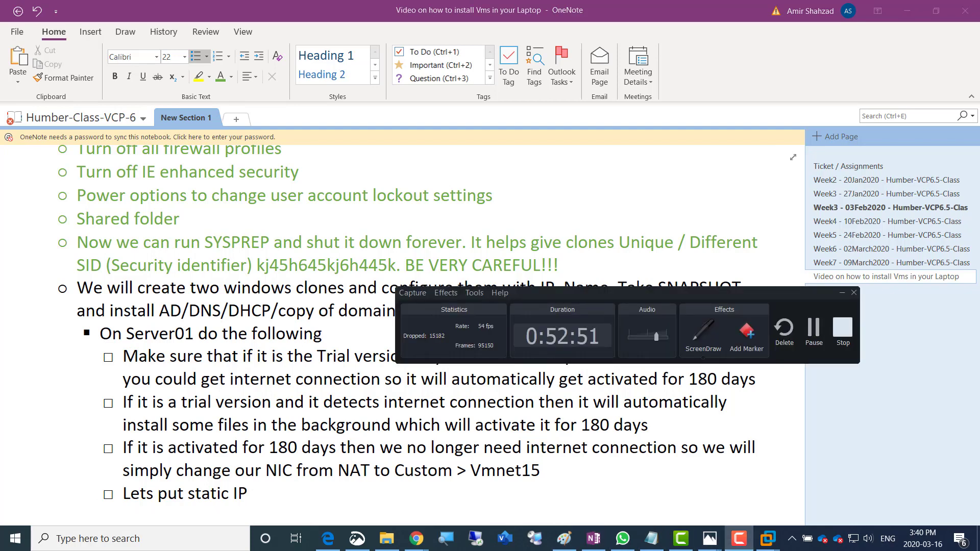
pyautogui.click(813, 331)
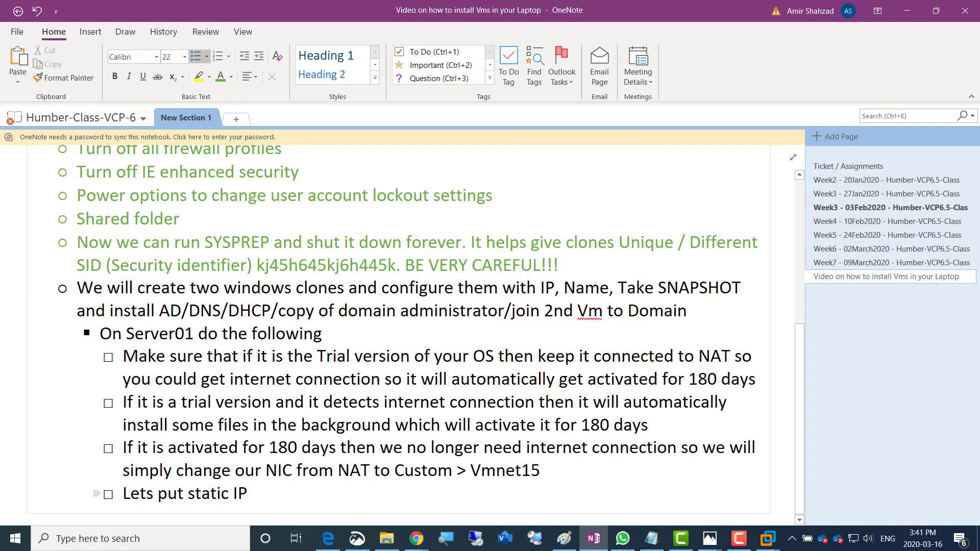
pyautogui.press('Return')
pyautogui.write('L')
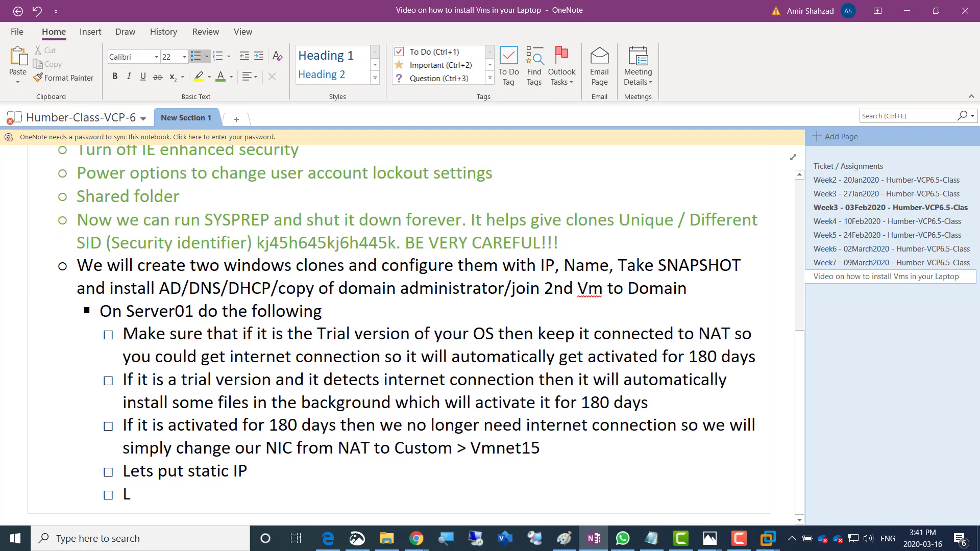
pyautogui.write('ets put')
pyautogui.press('BackSpace')
pyautogui.press('BackSpace')
pyautogui.press('BackSpace')
pyautogui.write('Rename')
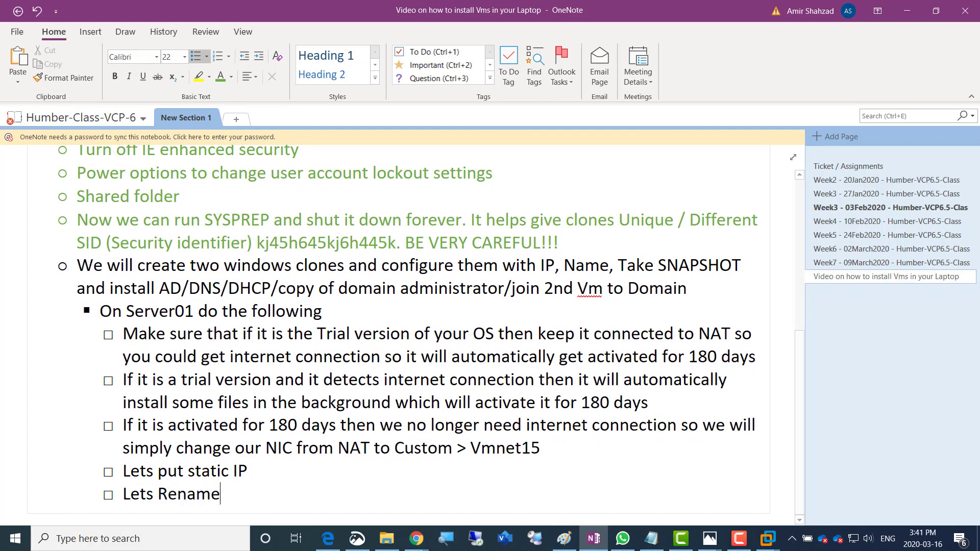
pyautogui.write(' this VM')
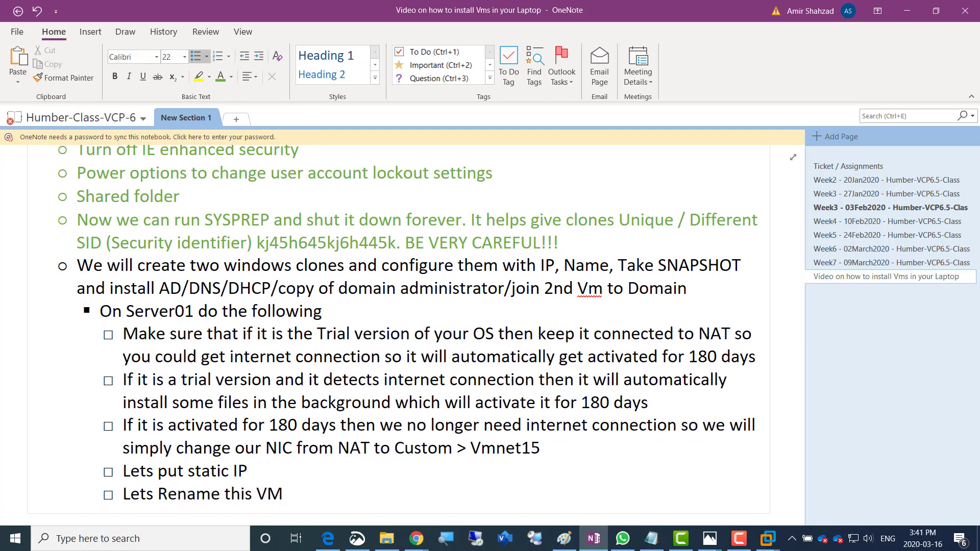
pyautogui.write(' and Restart')
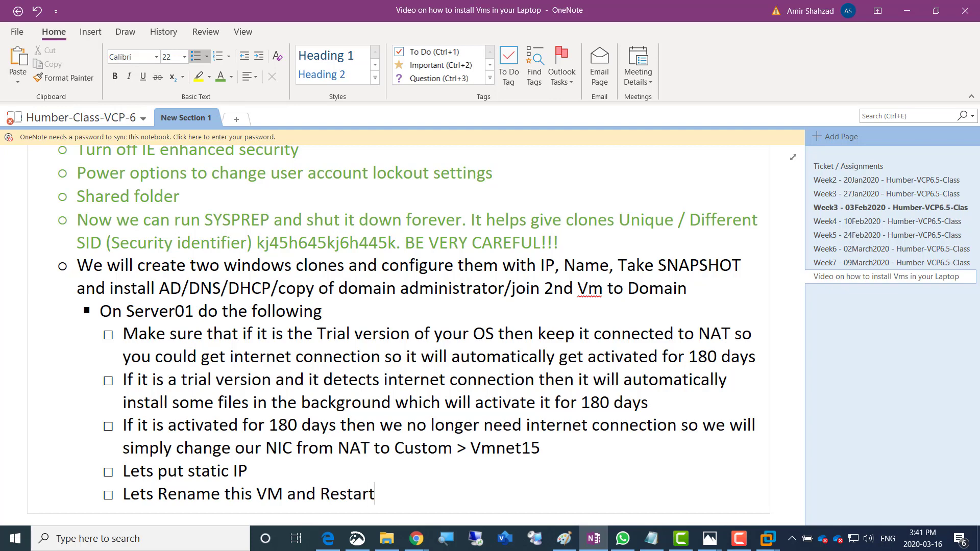
# Add items 'Lets take a SNAPSHOT of this VM' and 'Lets login and install ActiveDirectory'
pyautogui.press('Return')
pyautogui.write('Lets')
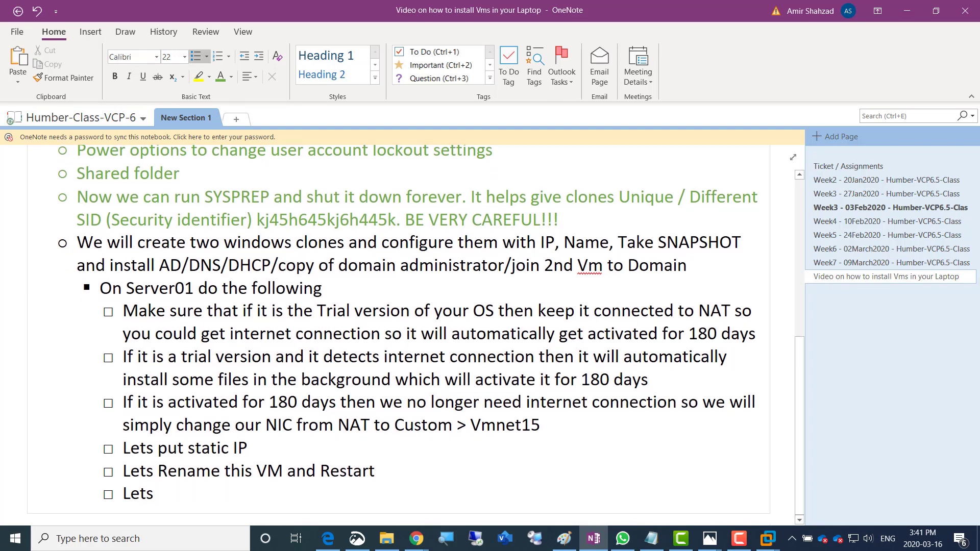
pyautogui.write(' take a SNAPS')
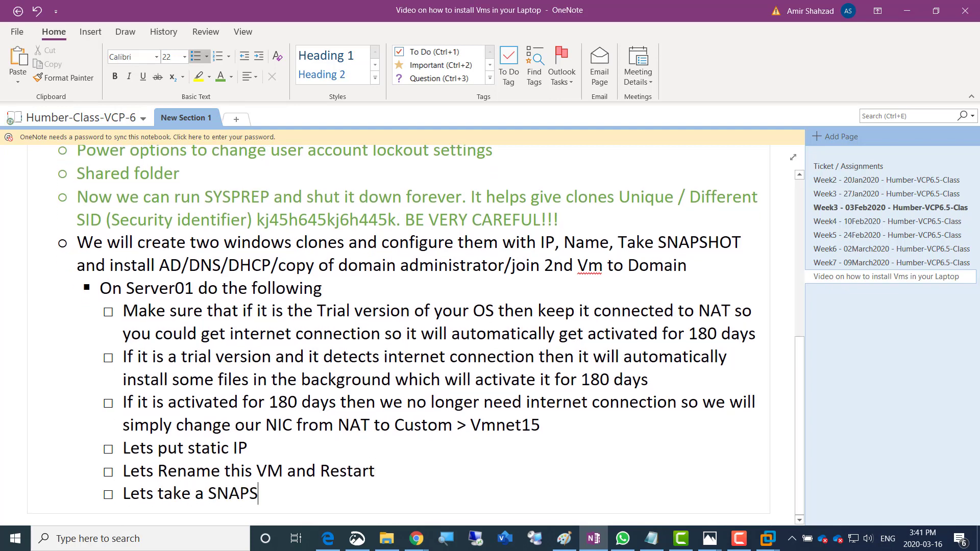
pyautogui.write('HOT of th')
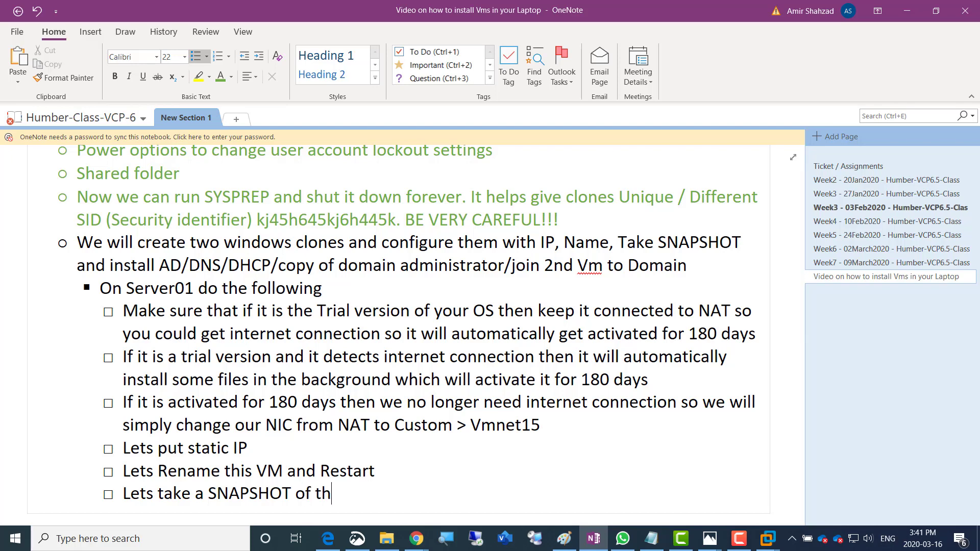
pyautogui.write('is VM')
pyautogui.press('Return')
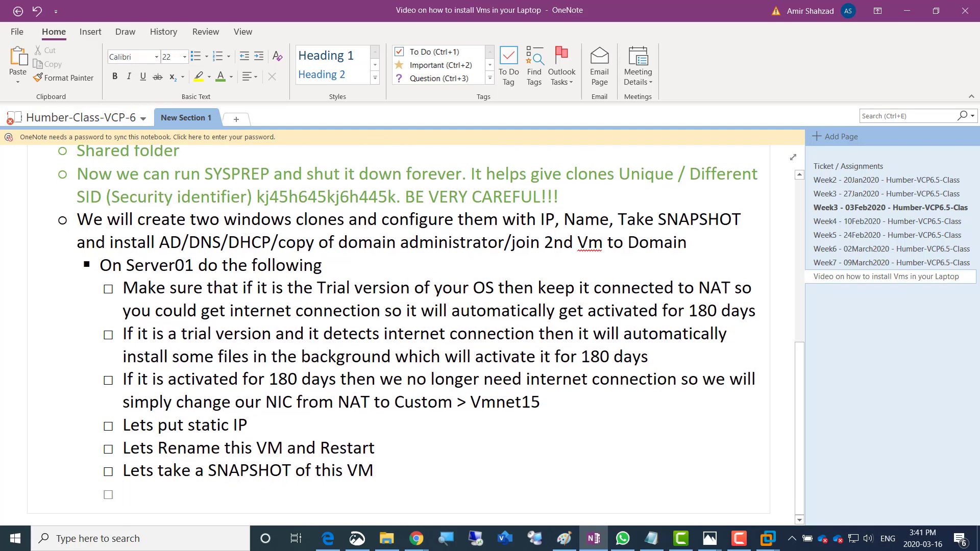
pyautogui.write('Lets login a')
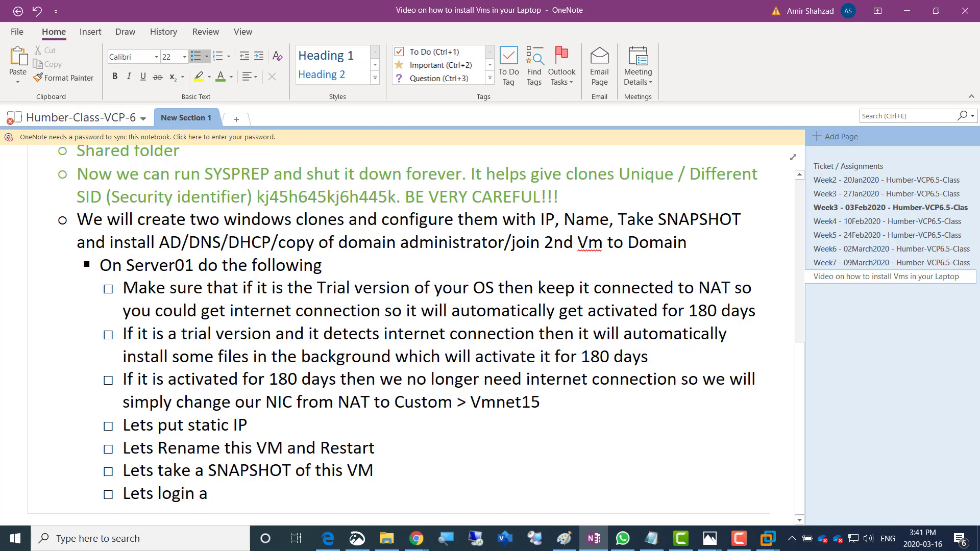
pyautogui.write('nd install ')
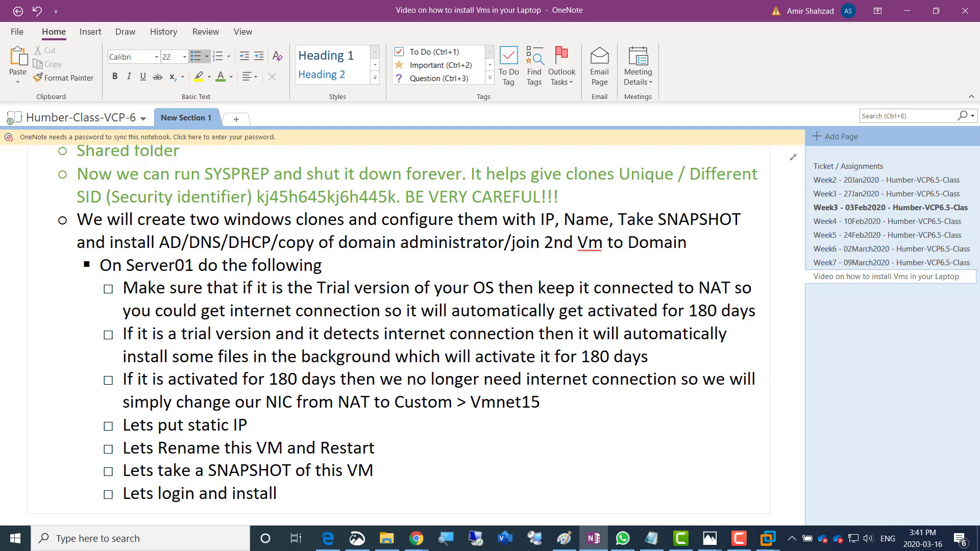
pyautogui.write('Acti')
pyautogui.write('veDirect')
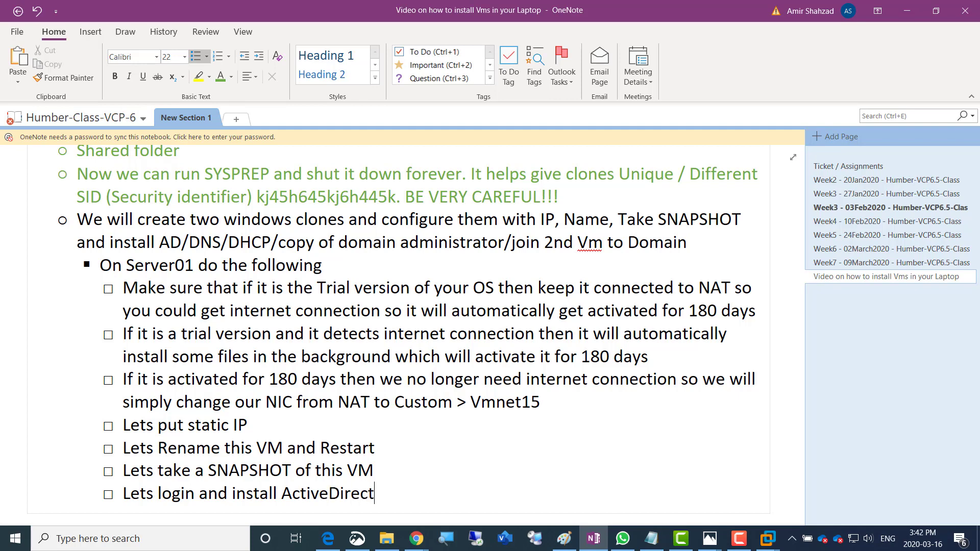
pyautogui.write('ory')
pyautogui.press('Return')
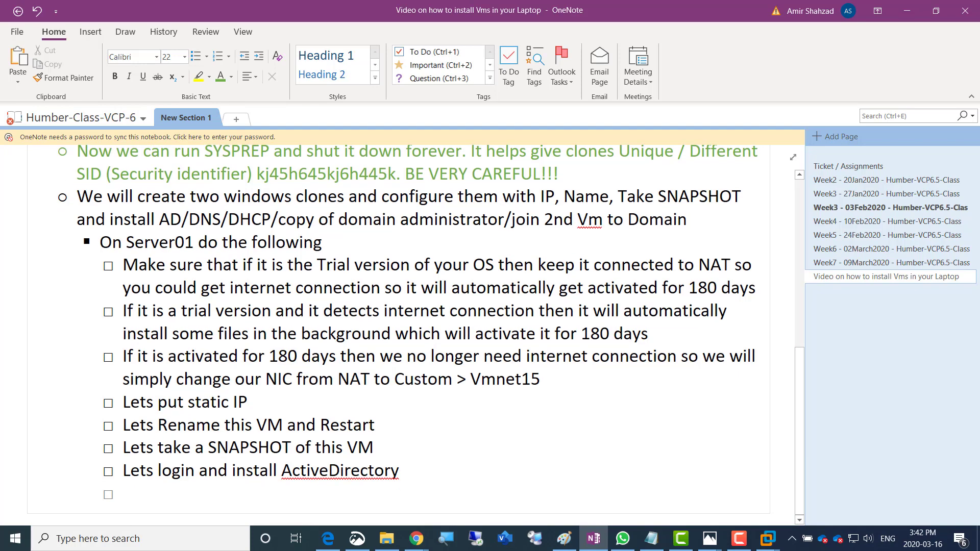
# Add items 'Lets name the domain as AmirDomain.local' and 'After Installing and restarting ActiveDirectory then login again and'
pyautogui.write('Lets name the')
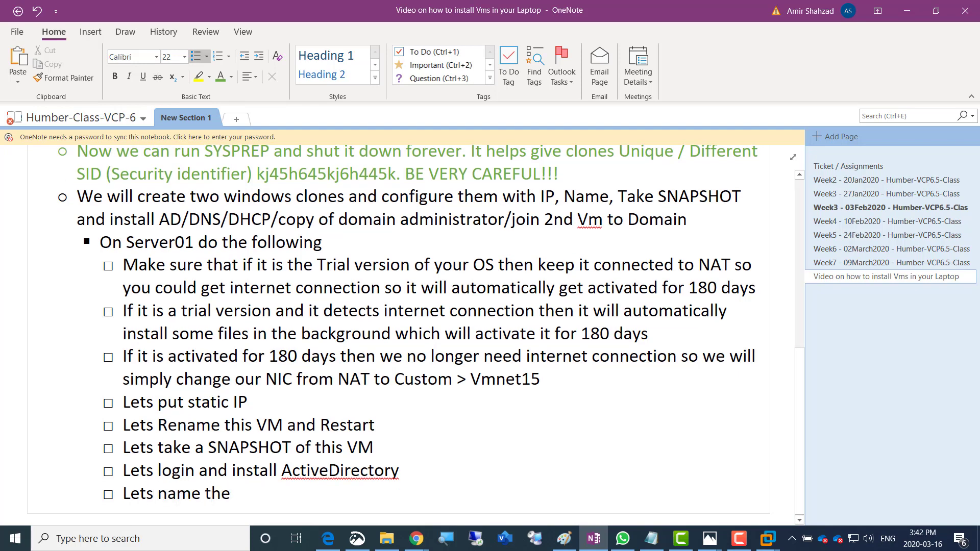
pyautogui.write(' domain as ')
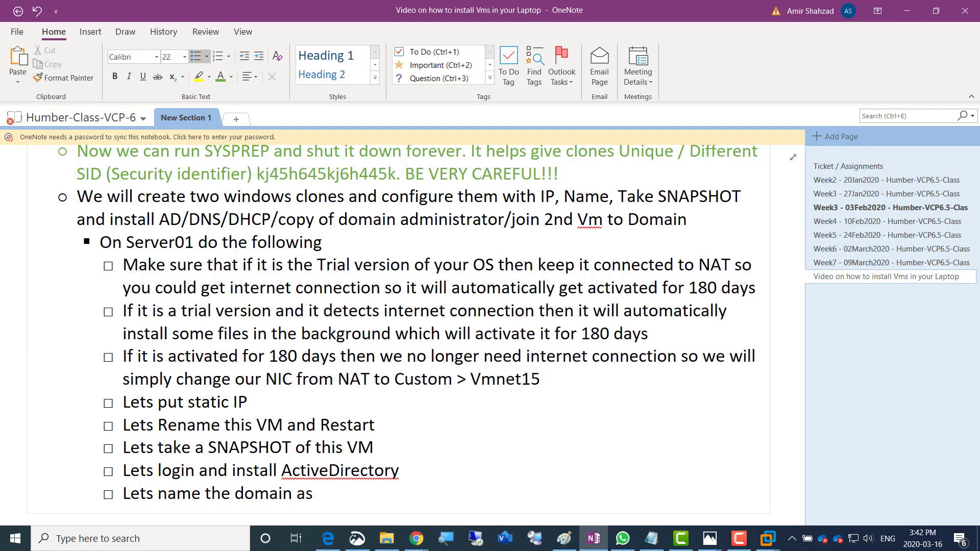
pyautogui.write('AmirDomain')
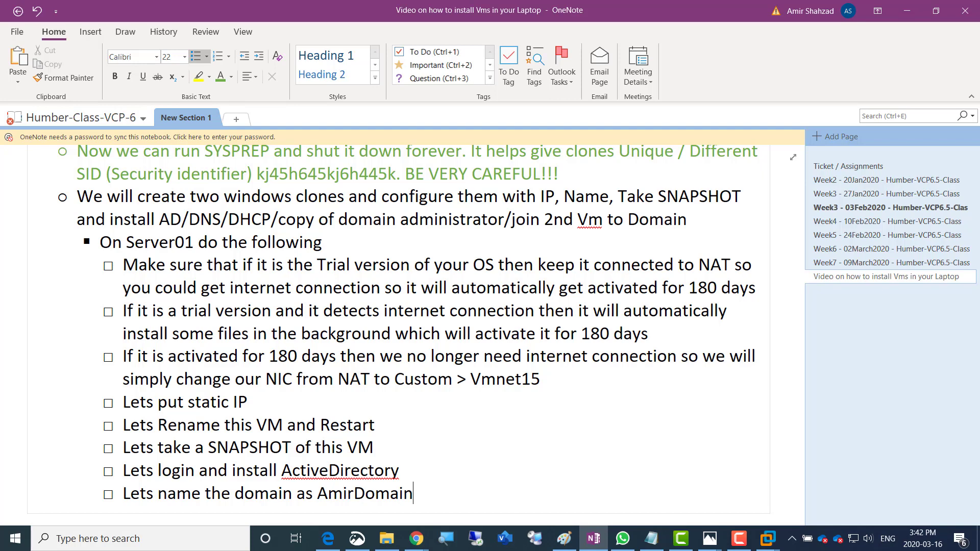
pyautogui.write('.local')
pyautogui.press('Return')
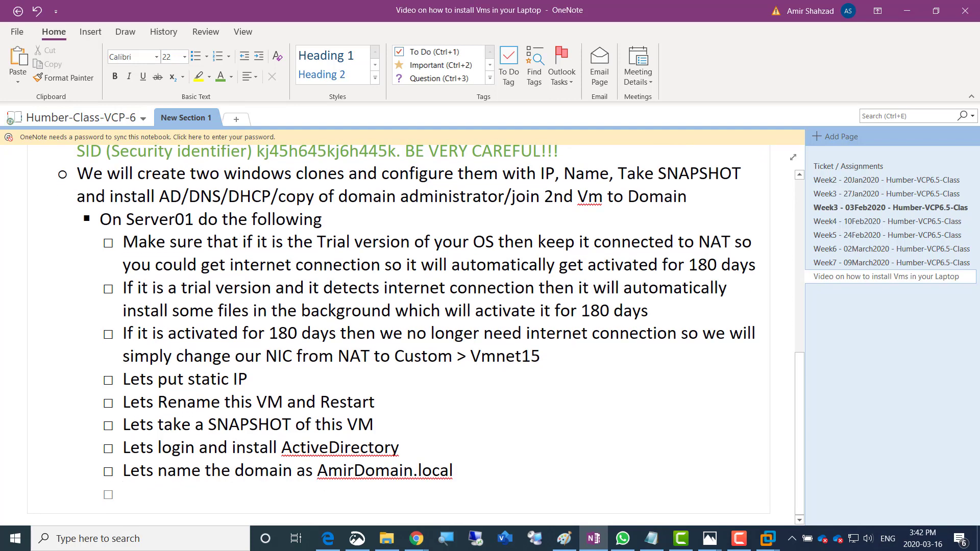
pyautogui.write('Af')
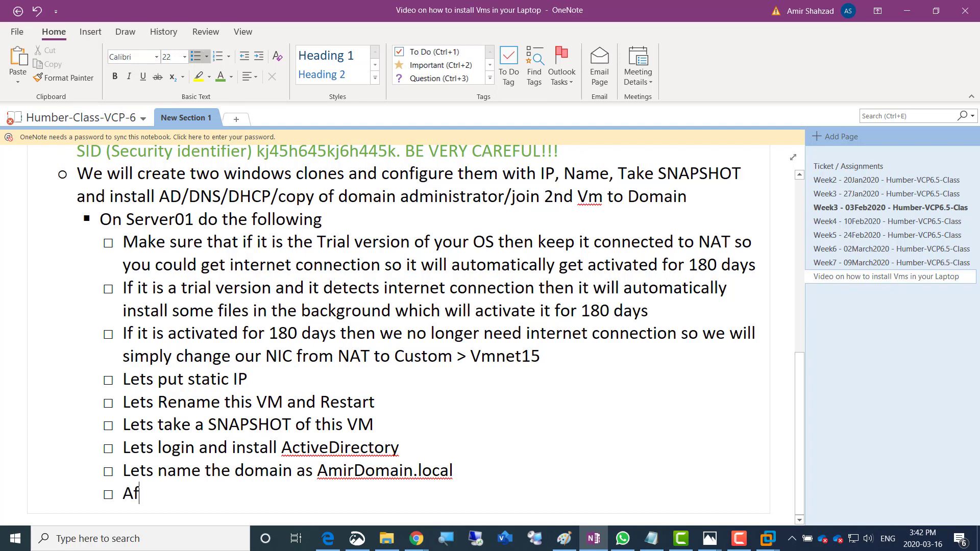
pyautogui.write('ter Instal')
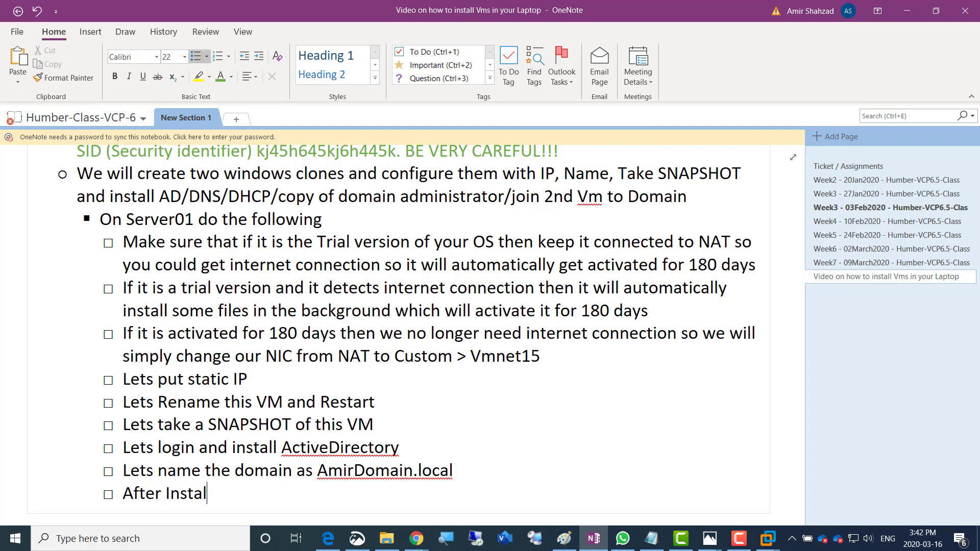
pyautogui.write('ling and res')
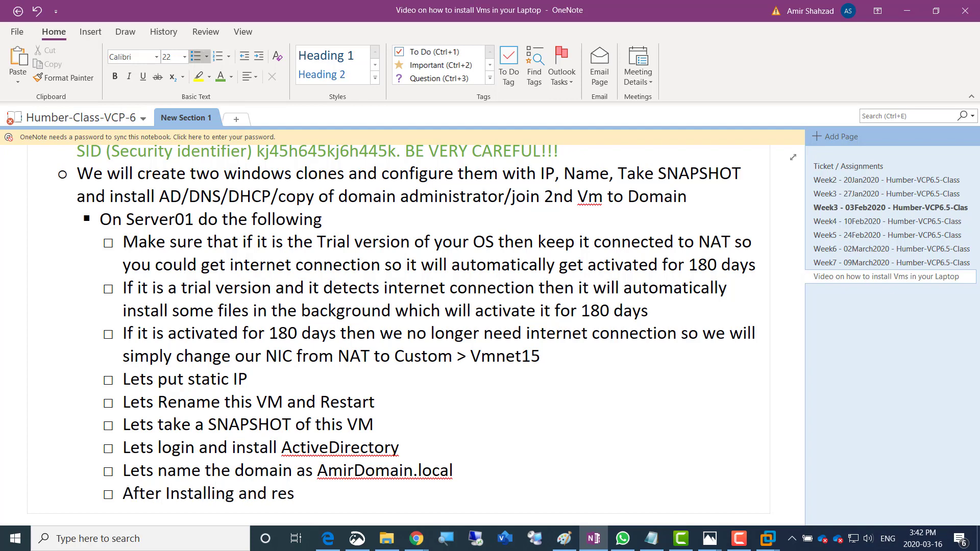
pyautogui.write('tarting Act')
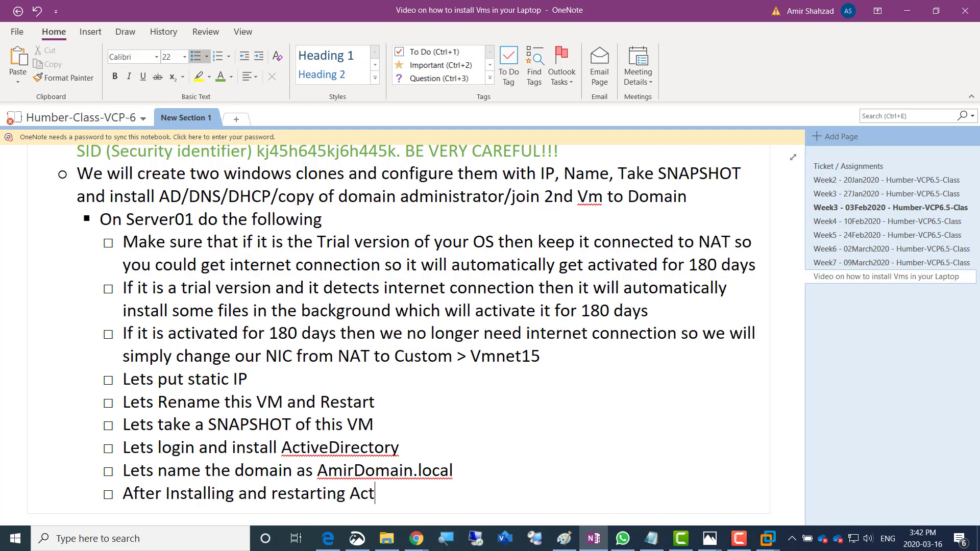
pyautogui.write('iveDirectory a')
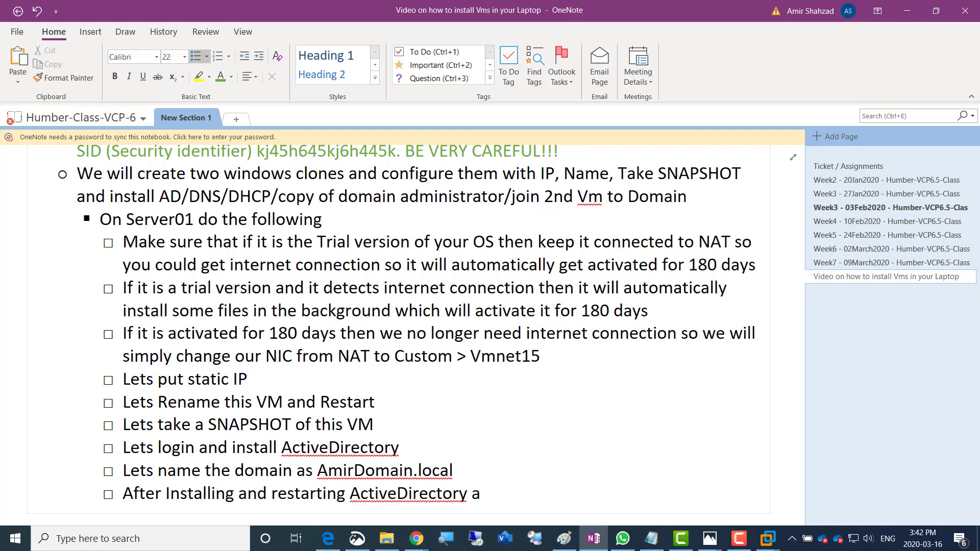
pyautogui.press('BackSpace')
pyautogui.write('then login')
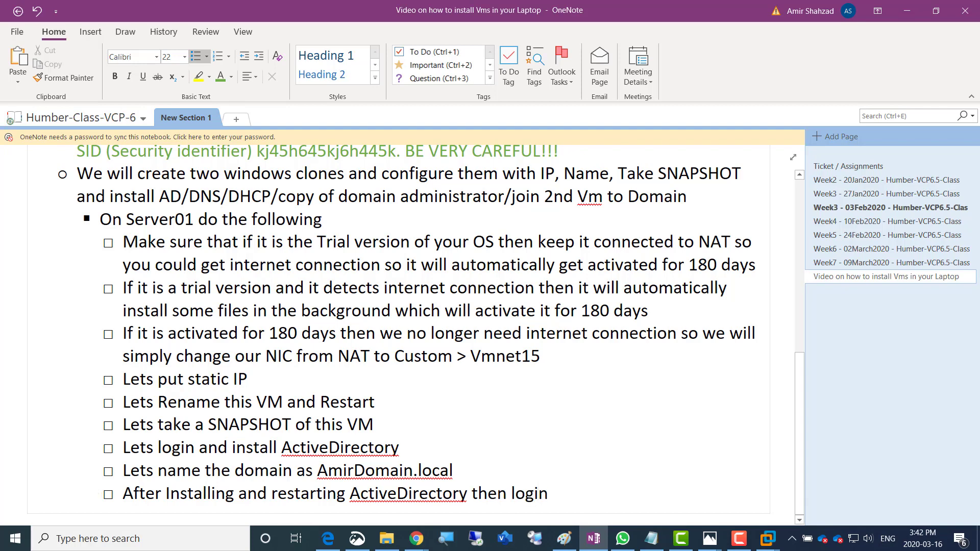
pyautogui.write(' again and copy')
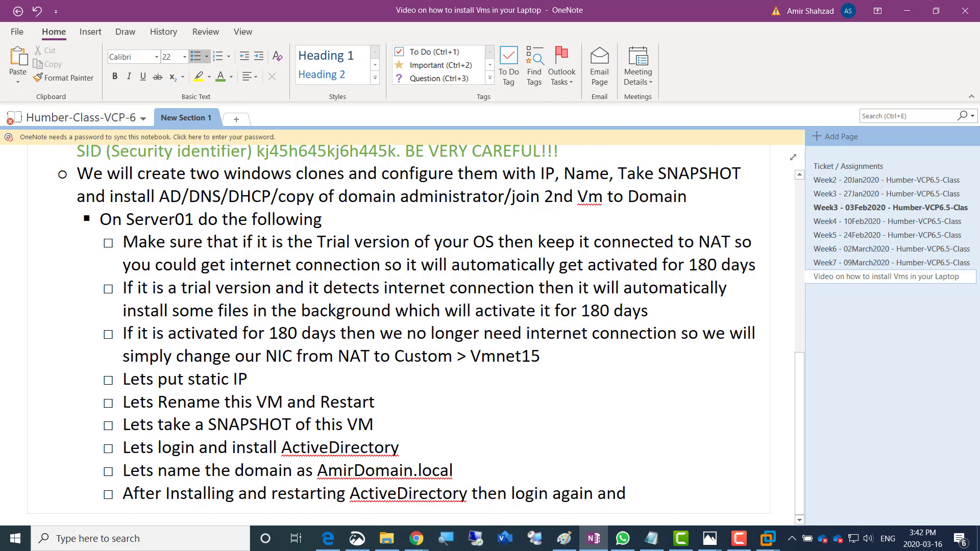
pyautogui.press('BackSpace')
pyautogui.press('BackSpace')
pyautogui.press('BackSpace')
pyautogui.press('BackSpace')
pyautogui.press('BackSpace')
pyautogui.press('BackSpace')
pyautogui.press('BackSpace')
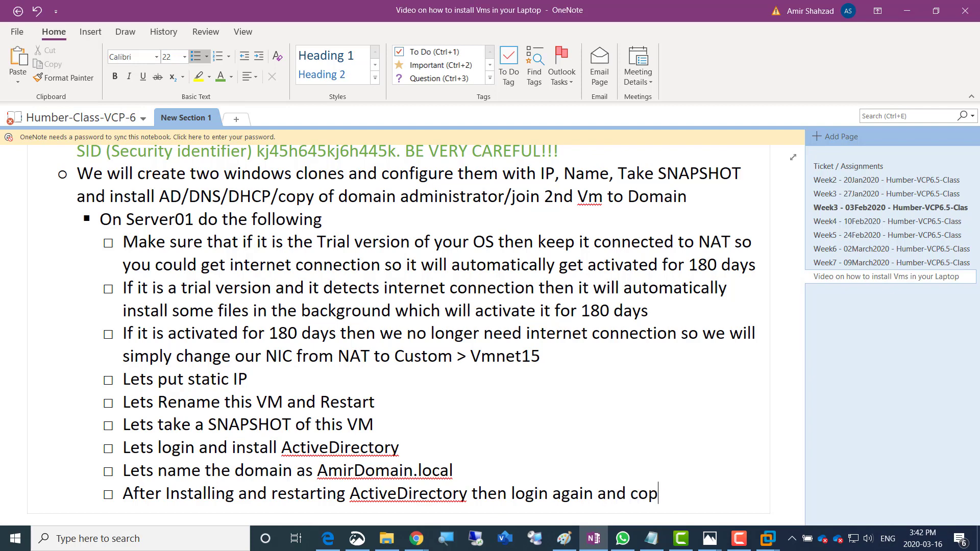
pyautogui.press('BackSpace')
pyautogui.write('and')
pyautogui.press('Return')
# Write 'Copy DomainAdministrator User Account to HumbAdmin User Account', then add the DHCP scope item 192.168.200.50–192.168.200.100
pyautogui.write('Copy ')
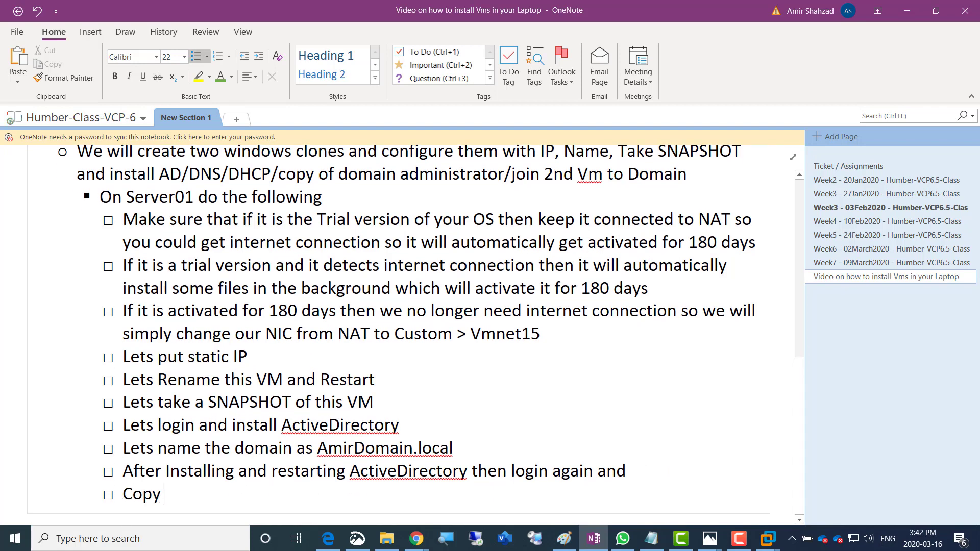
pyautogui.write('Domain A')
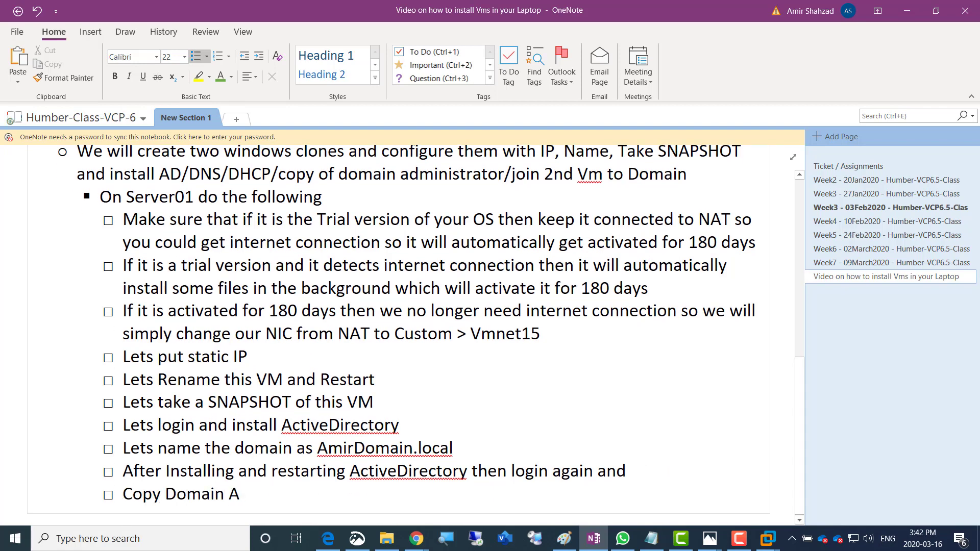
pyautogui.write('ccount to ')
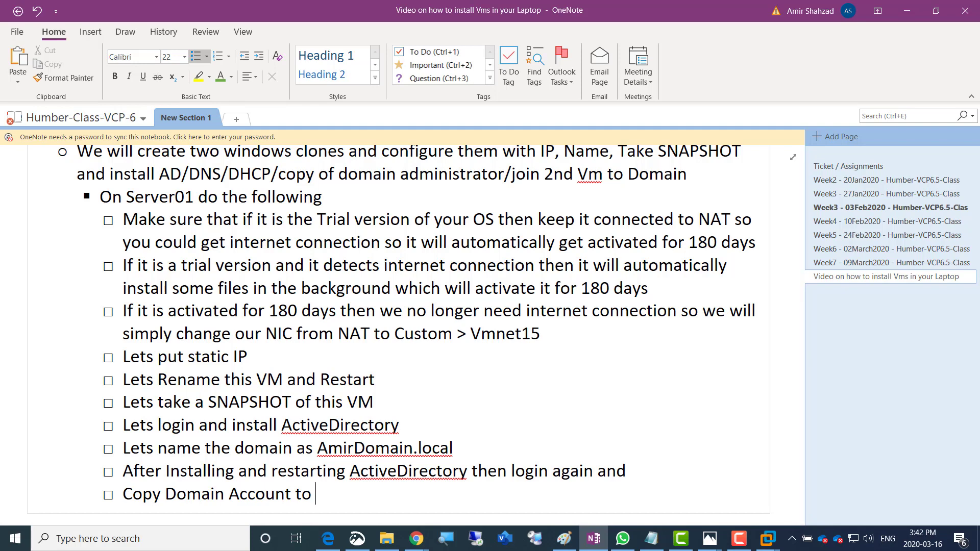
pyautogui.write('AmirAdmin')
pyautogui.press('BackSpace')
pyautogui.press('BackSpace')
pyautogui.press('BackSpace')
pyautogui.press('BackSpace')
pyautogui.press('BackSpace')
pyautogui.press('BackSpace')
pyautogui.press('BackSpace')
pyautogui.press('BackSpace')
pyautogui.press('BackSpace')
pyautogui.write('HumbAdmin')
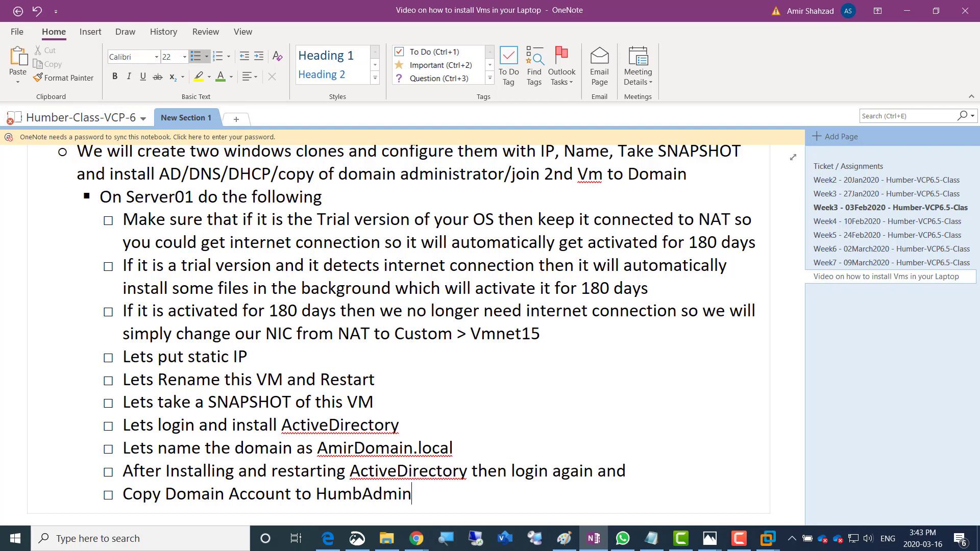
pyautogui.hotkey('ctrl', 'Left')
pyautogui.hotkey('ctrl', 'Left')
pyautogui.hotkey('ctrl', 'Left')
pyautogui.write('Administ')
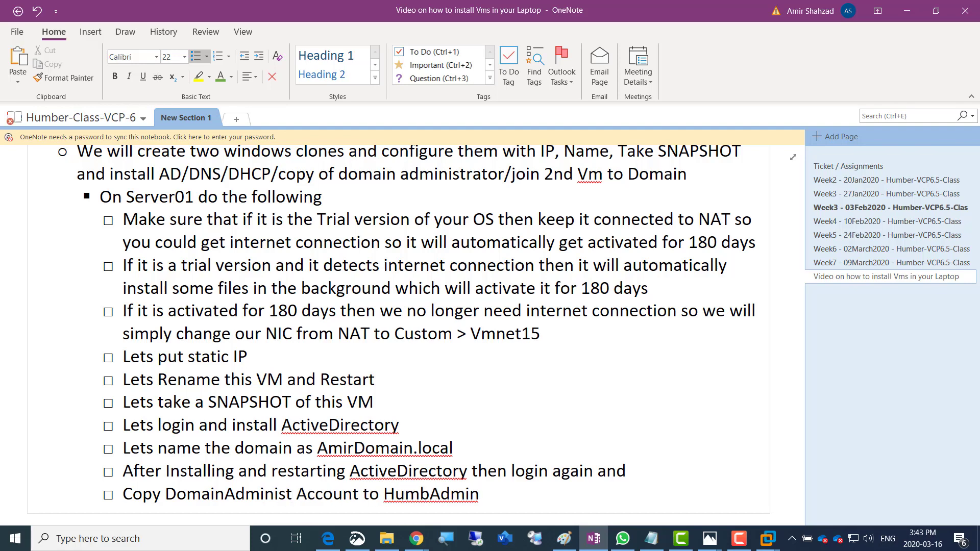
pyautogui.write('rator ')
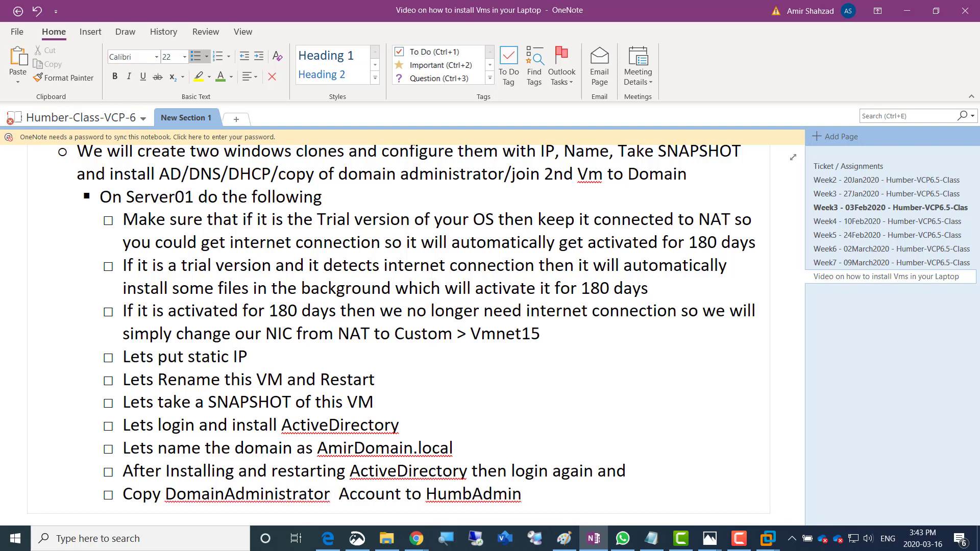
pyautogui.write('User')
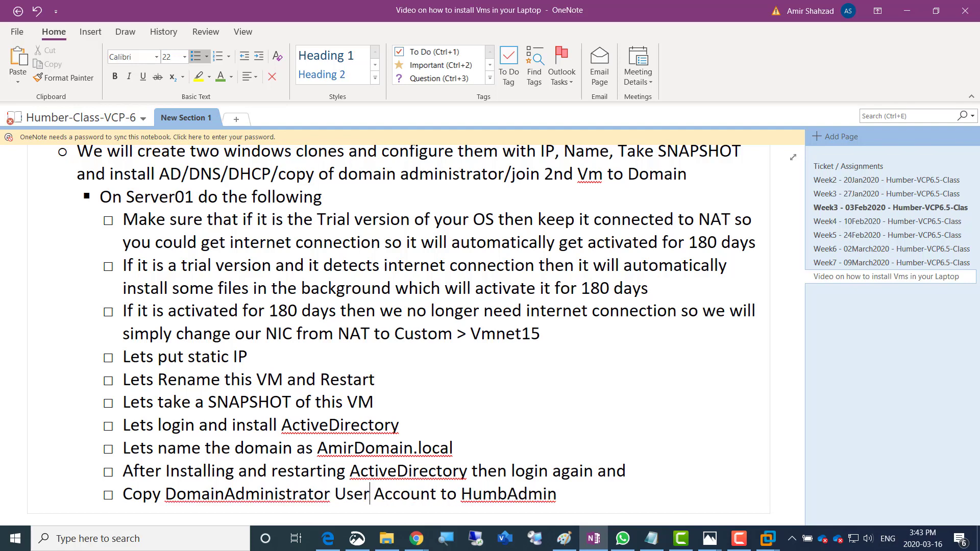
pyautogui.press('Right')
pyautogui.press('Right')
pyautogui.press('Right')
pyautogui.press('Right')
pyautogui.press('Right')
pyautogui.press('Right')
pyautogui.press('Right')
pyautogui.write('User Acc')
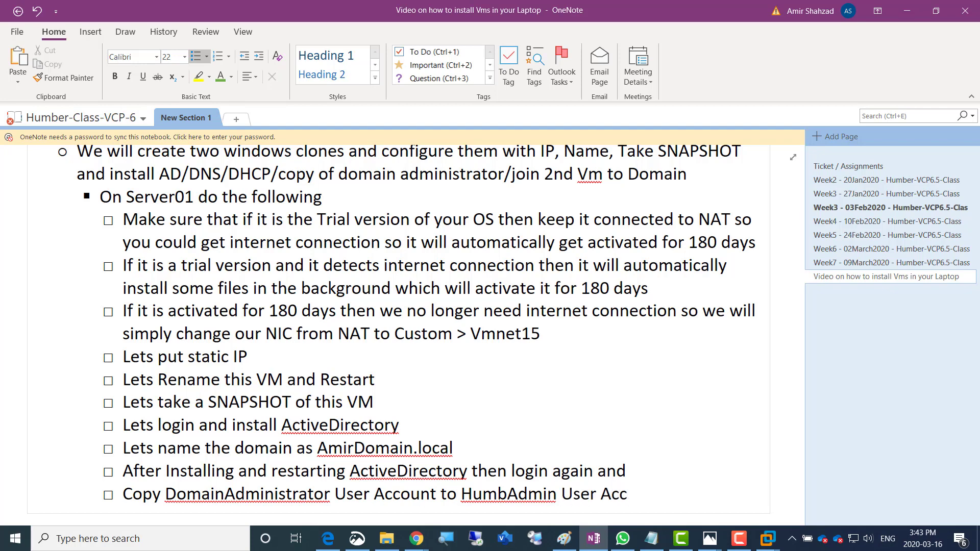
pyautogui.write('ount')
pyautogui.press('Return')
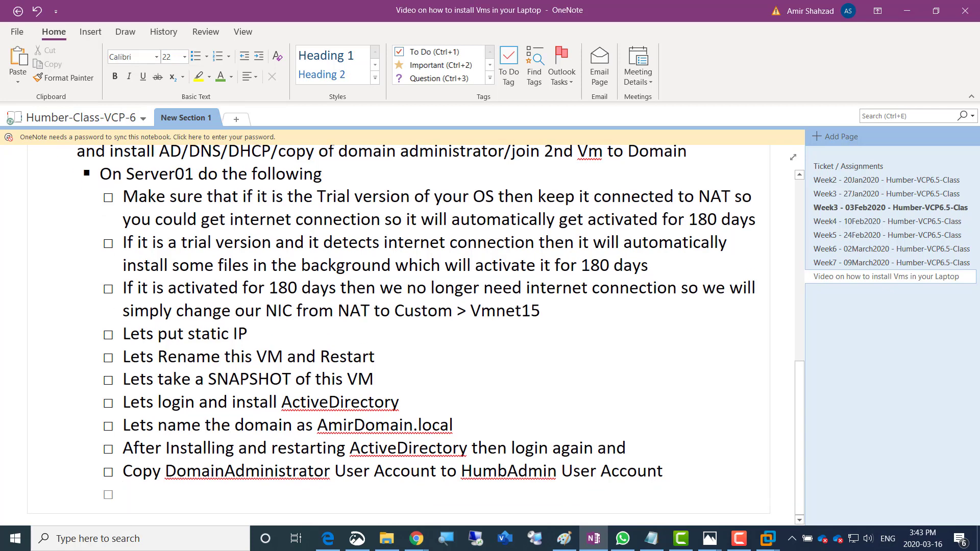
pyautogui.write('Lets install D')
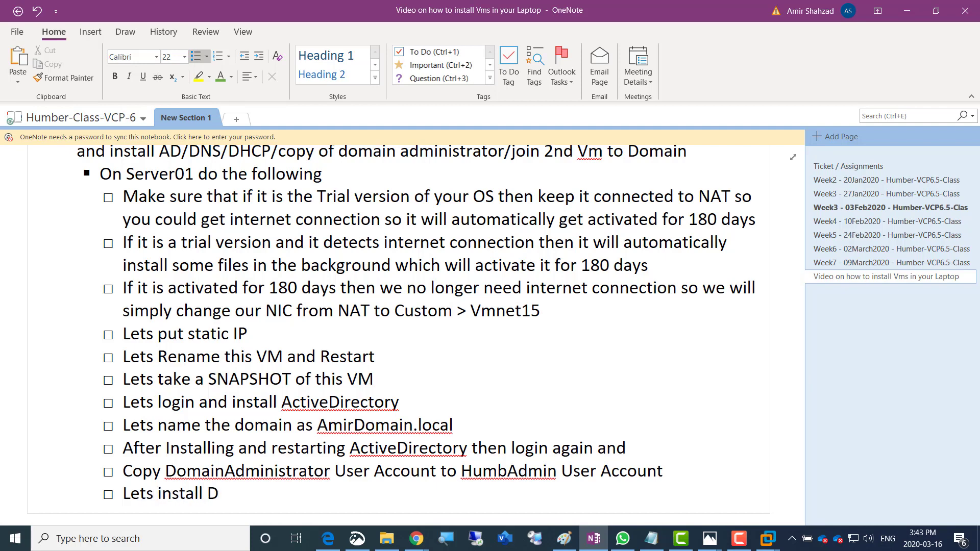
pyautogui.write('HCP and make a ')
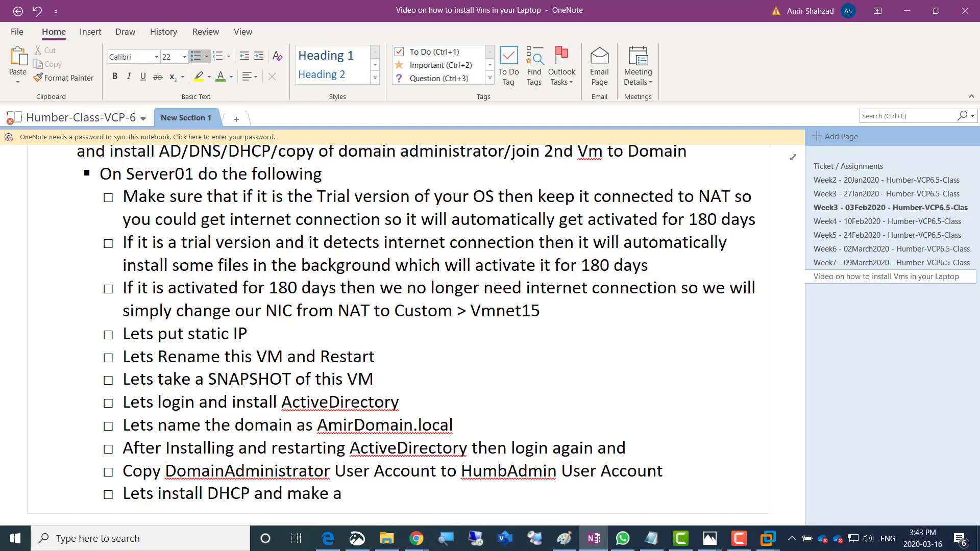
pyautogui.write('SCOPE IP range of ')
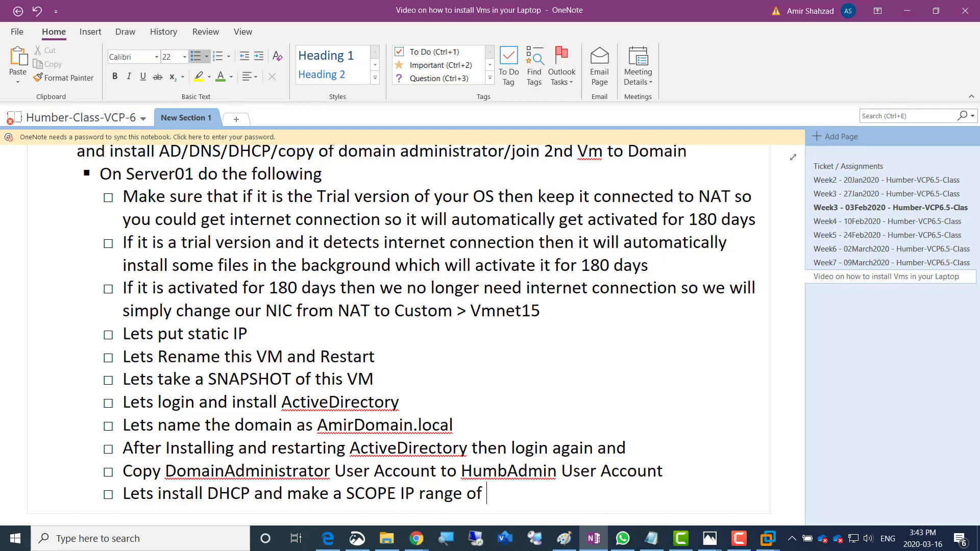
pyautogui.write('192.168.200.')
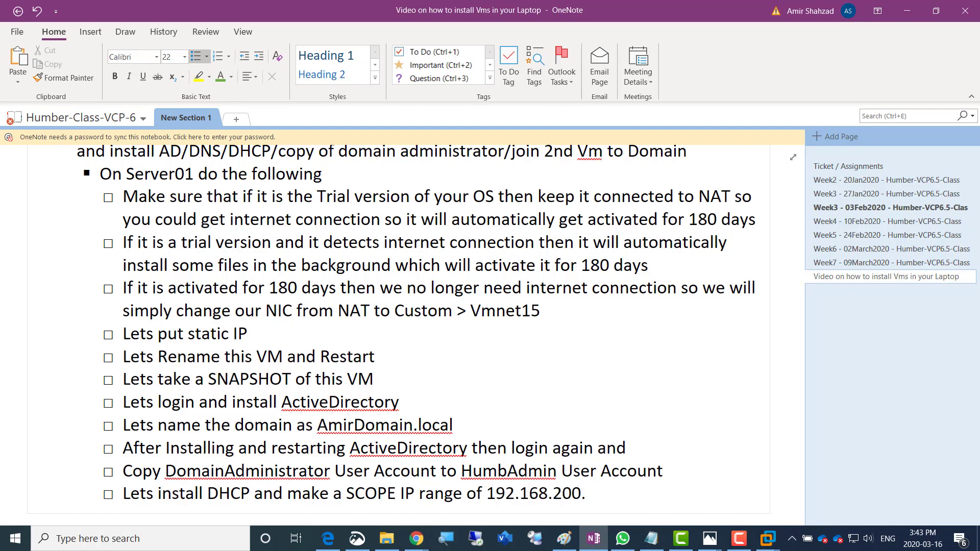
pyautogui.write('50 upto 192.168.')
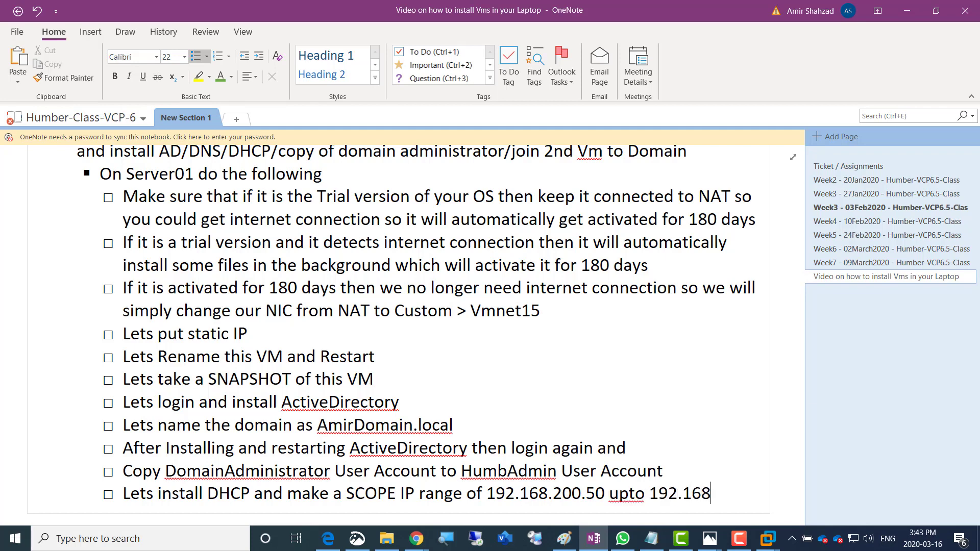
pyautogui.write('200.100')
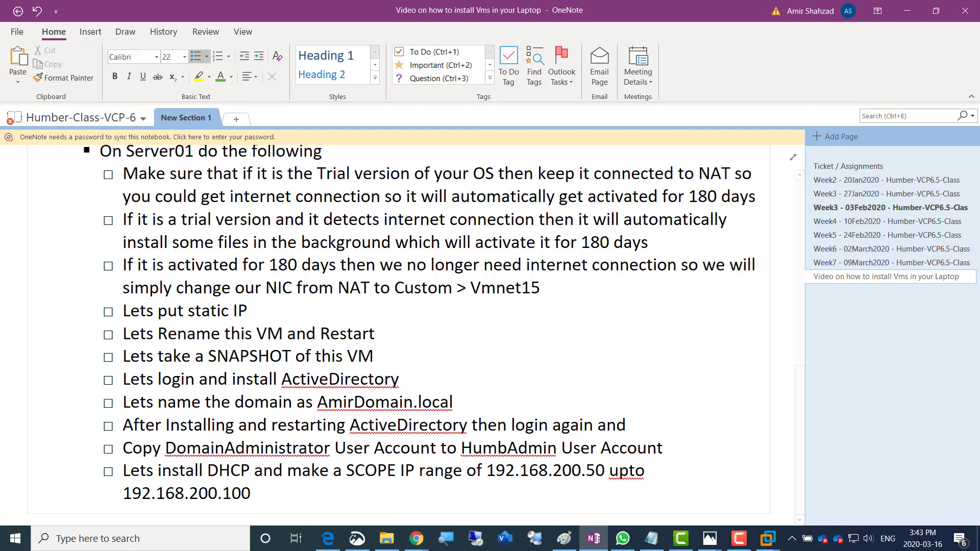
# Return the cursor to the end of the HumbAdmin copy item
pyautogui.click(627, 426)
pyautogui.press('Up')
pyautogui.press('Up')
pyautogui.press('Down')
# Append '. We will only use this HUMBAdmin user account from now on throughout the course' to the copy item
pyautogui.write('. We wi')
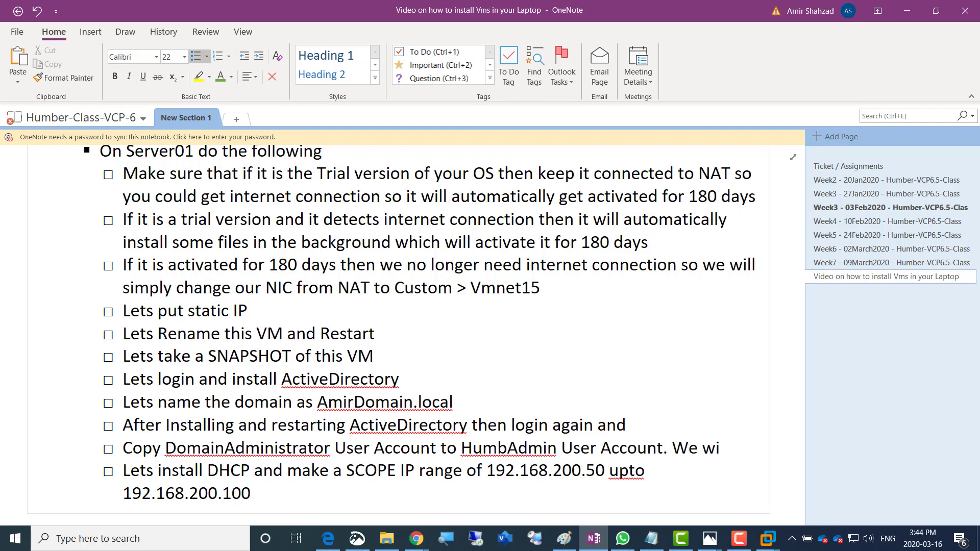
pyautogui.write('ll only use ')
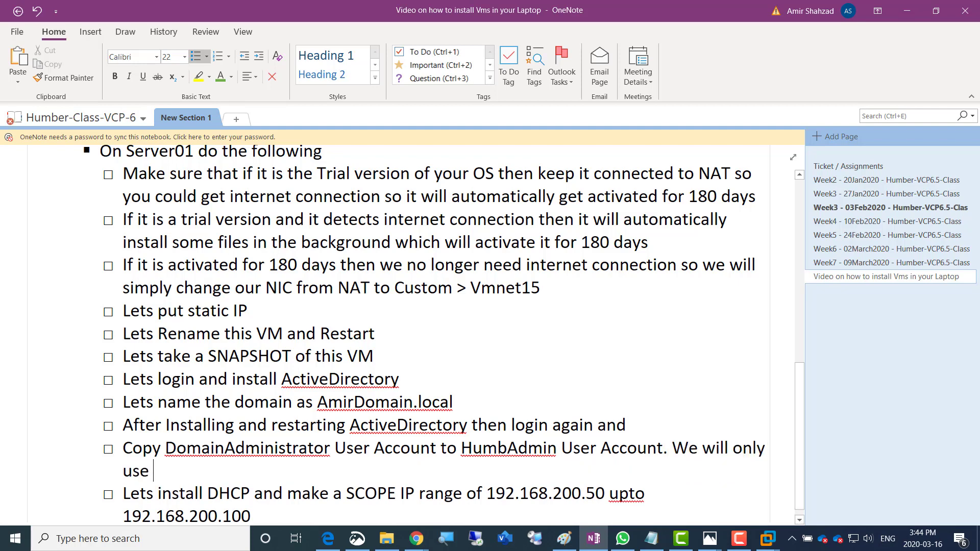
pyautogui.write('this HUBAdmin us')
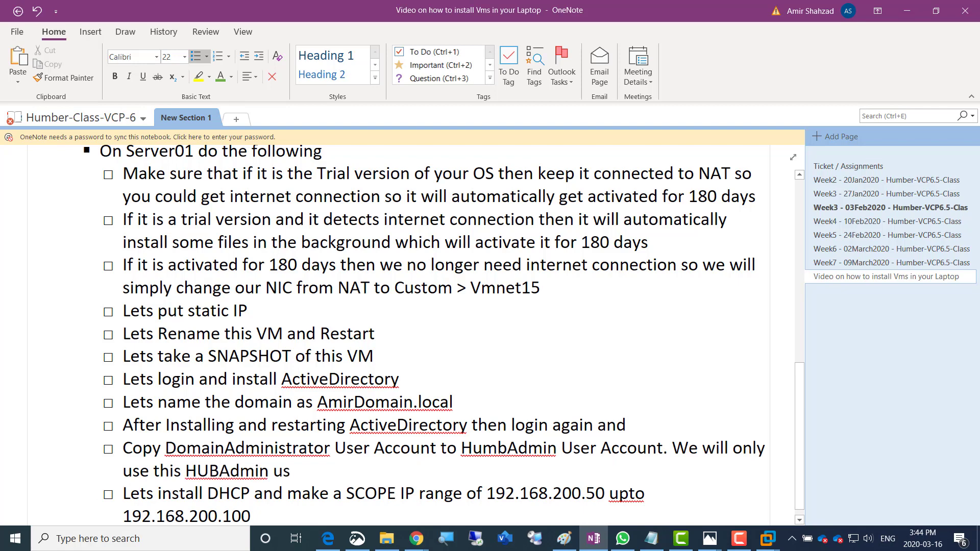
pyautogui.write('er account from')
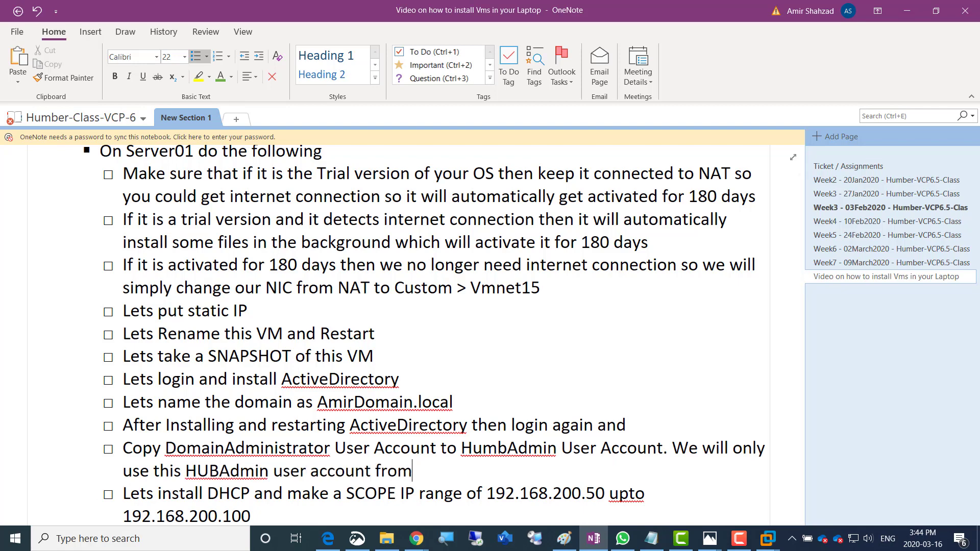
pyautogui.write(' now on througho')
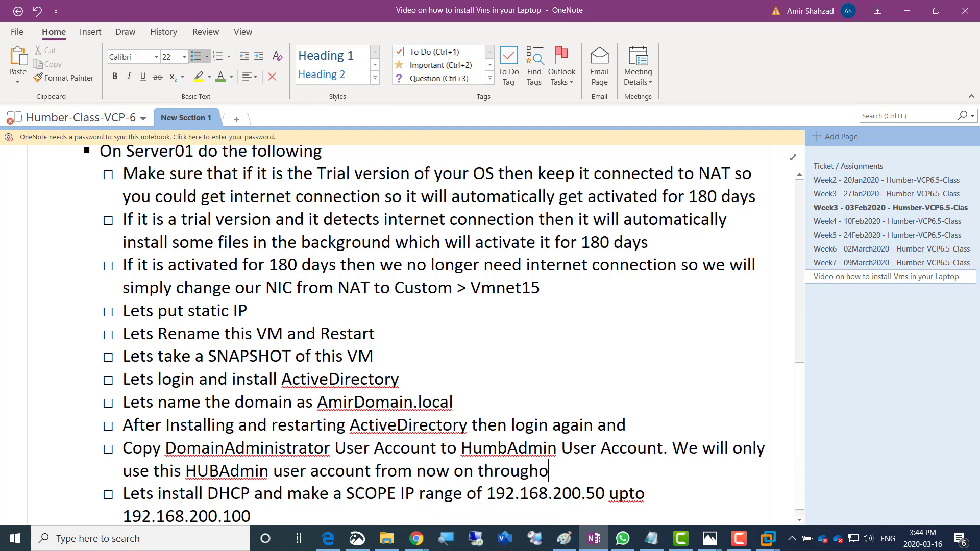
pyautogui.write('ut the course')
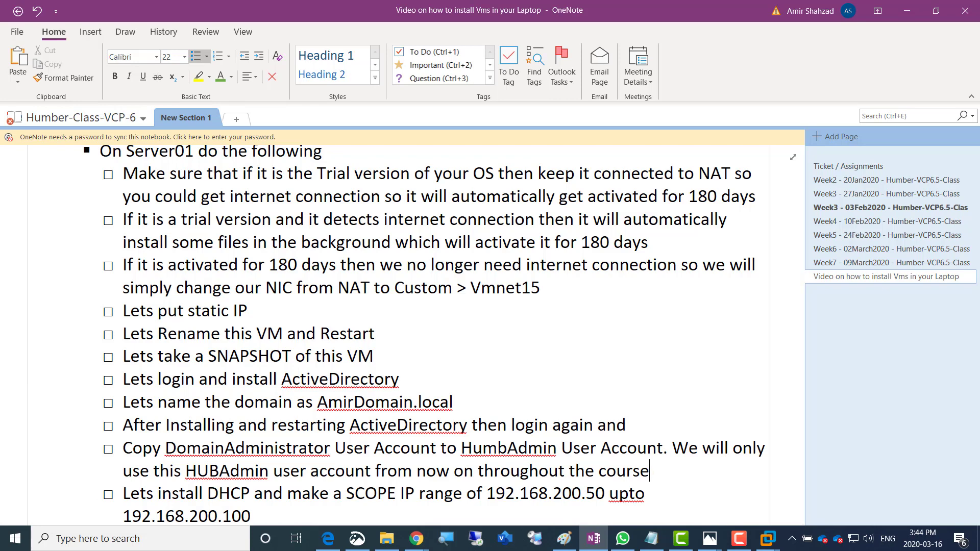
pyautogui.press('Left')
pyautogui.press('Left')
pyautogui.press('Left')
pyautogui.press('Left')
pyautogui.press('Left')
pyautogui.press('Left')
pyautogui.press('Left')
pyautogui.press('Left')
pyautogui.press('Left')
pyautogui.press('Left')
pyautogui.press('Left')
pyautogui.press('Left')
pyautogui.press('Left')
pyautogui.press('Left')
pyautogui.press('Left')
pyautogui.press('Left')
pyautogui.press('Left')
pyautogui.press('Left')
pyautogui.press('Left')
pyautogui.press('Left')
pyautogui.write('M')
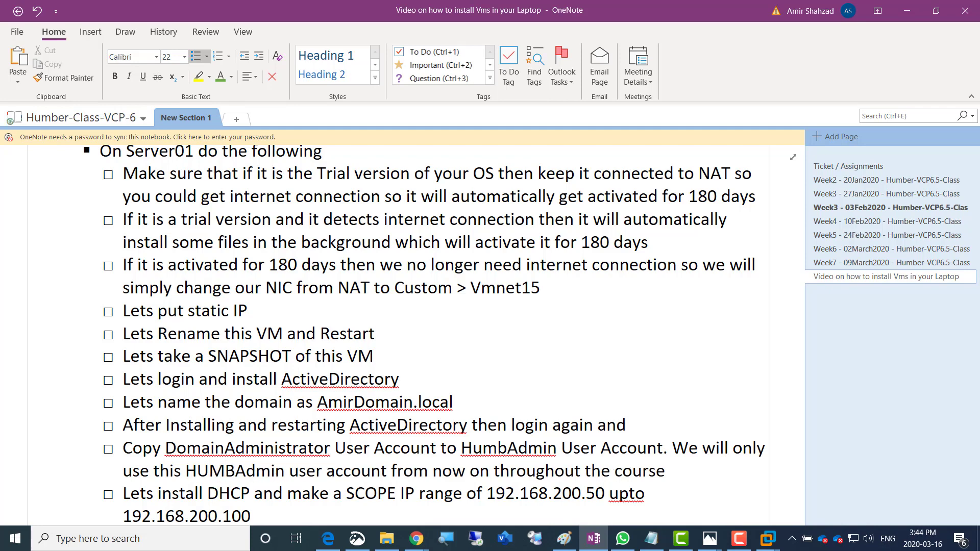
pyautogui.press('Right')
pyautogui.press('Right')
pyautogui.press('Right')
pyautogui.press('Right')
pyautogui.press('Right')
pyautogui.press('Right')
pyautogui.press('Right')
pyautogui.press('Right')
pyautogui.press('Right')
pyautogui.press('Right')
pyautogui.press('Right')
pyautogui.press('Right')
pyautogui.press('Right')
pyautogui.press('Right')
pyautogui.press('Right')
pyautogui.press('Right')
pyautogui.press('Right')
pyautogui.press('Right')
pyautogui.press('Right')
pyautogui.press('Right')
pyautogui.press('Right')
# Add 'Lets check our DNS Server and create a reverse lookup zone as well' above the DHCP item
pyautogui.press('Return')
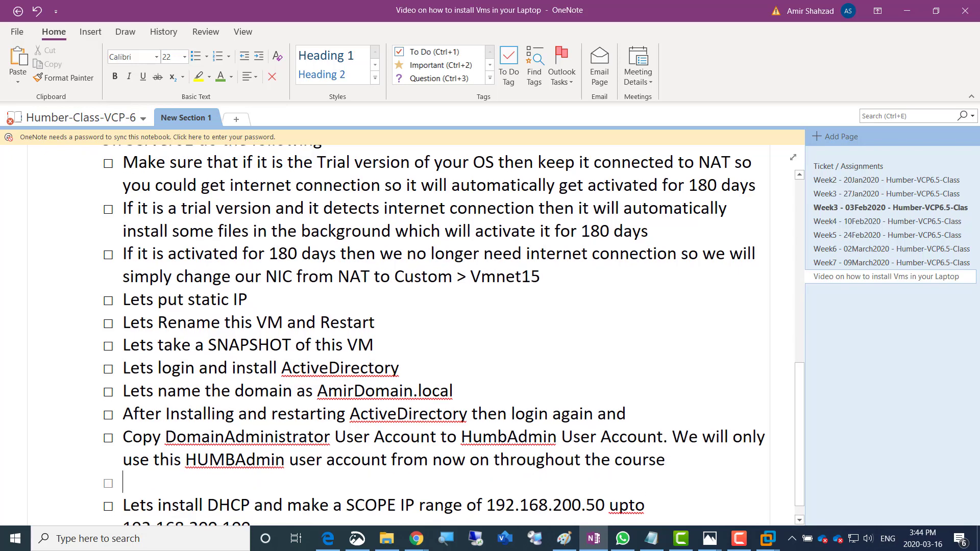
pyautogui.write('L')
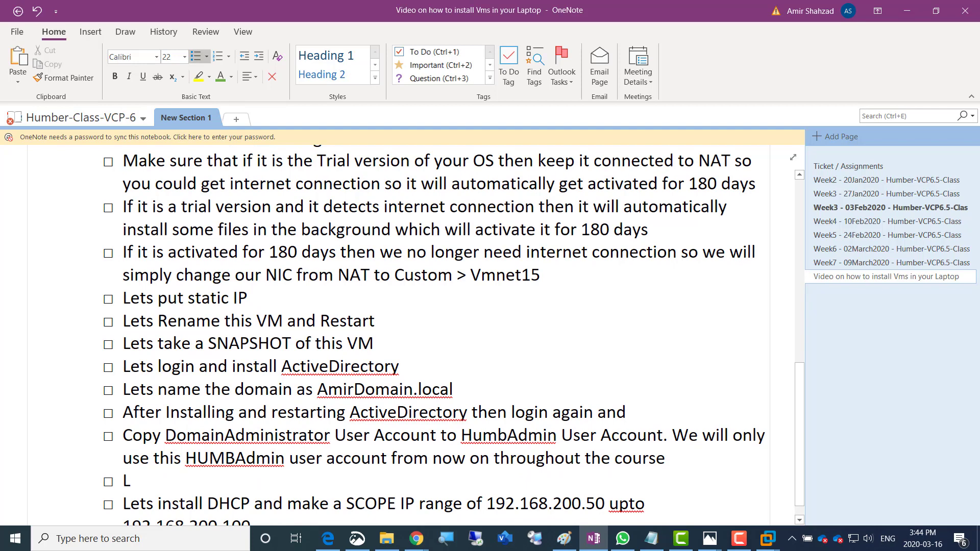
pyautogui.write('ets check our')
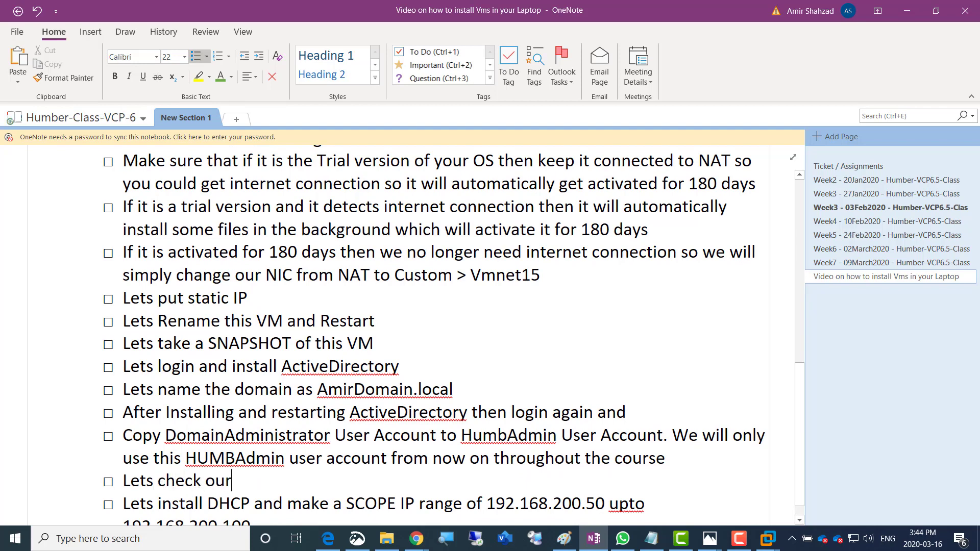
pyautogui.write(' DNS Server')
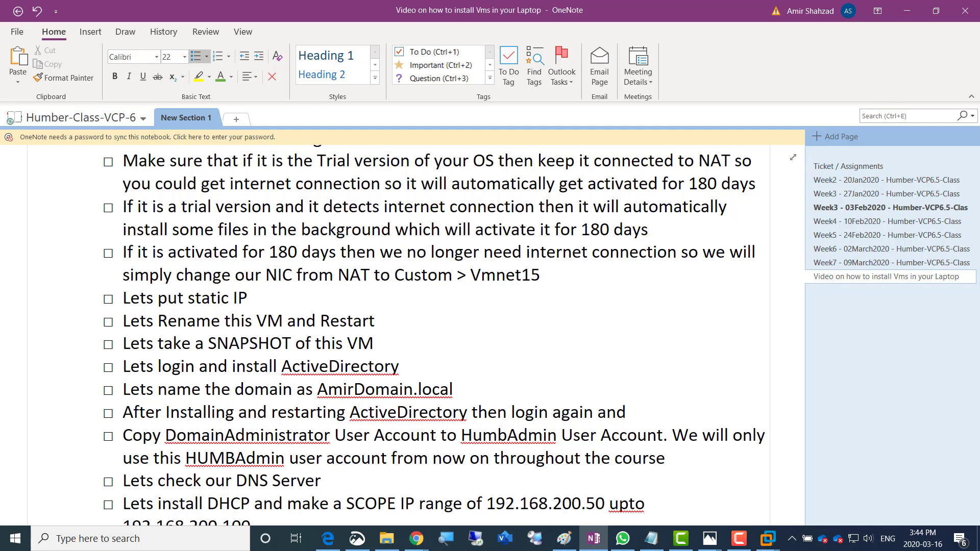
pyautogui.write(' and create a re')
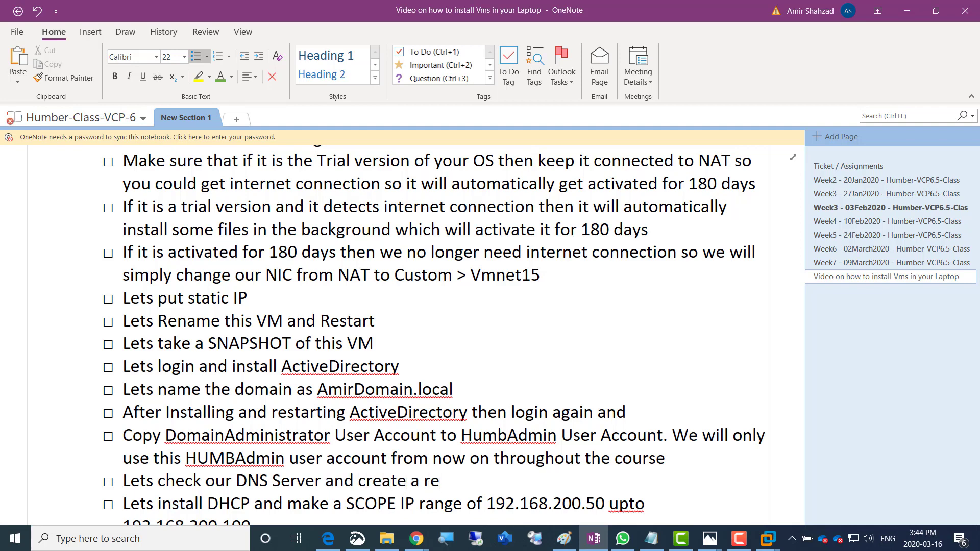
pyautogui.write('verse look')
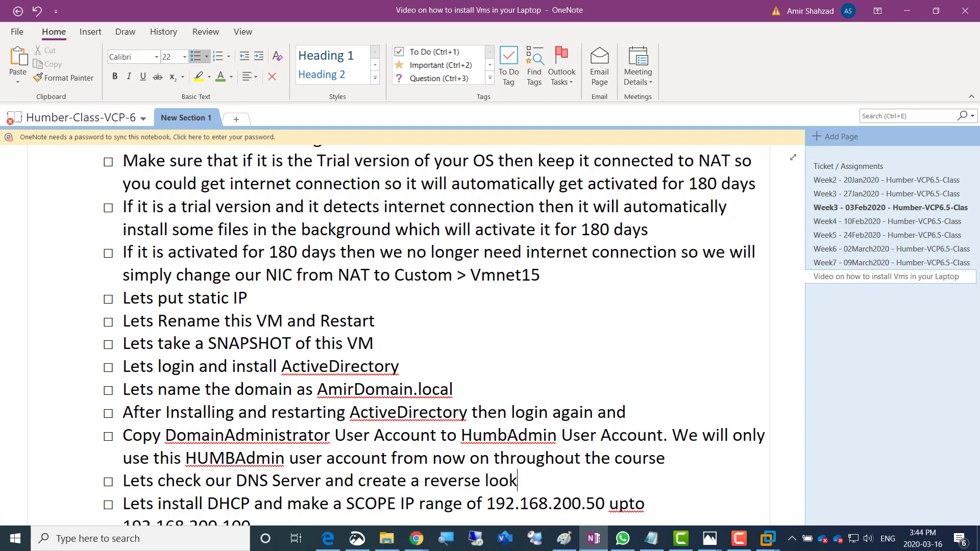
pyautogui.write('up zone as well')
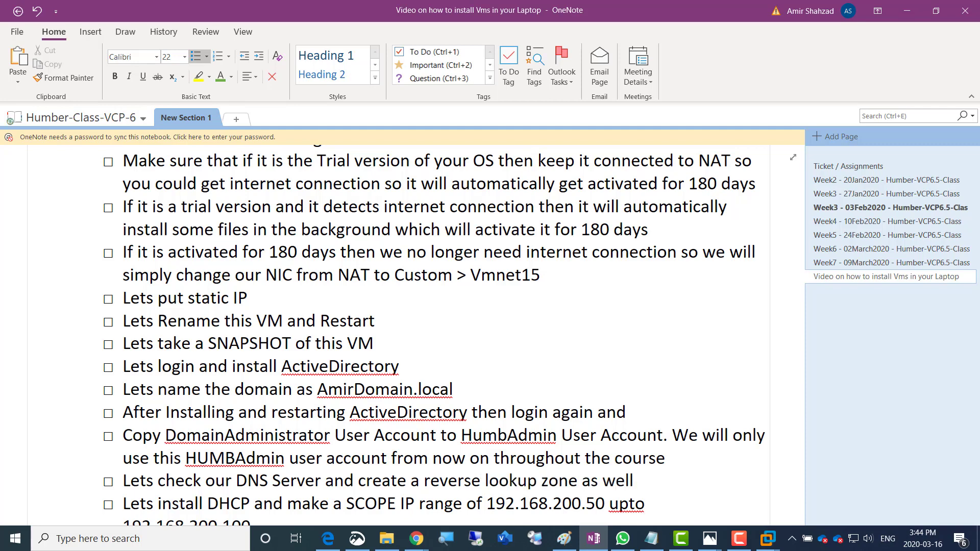
pyautogui.press('Down')
pyautogui.press('Down')
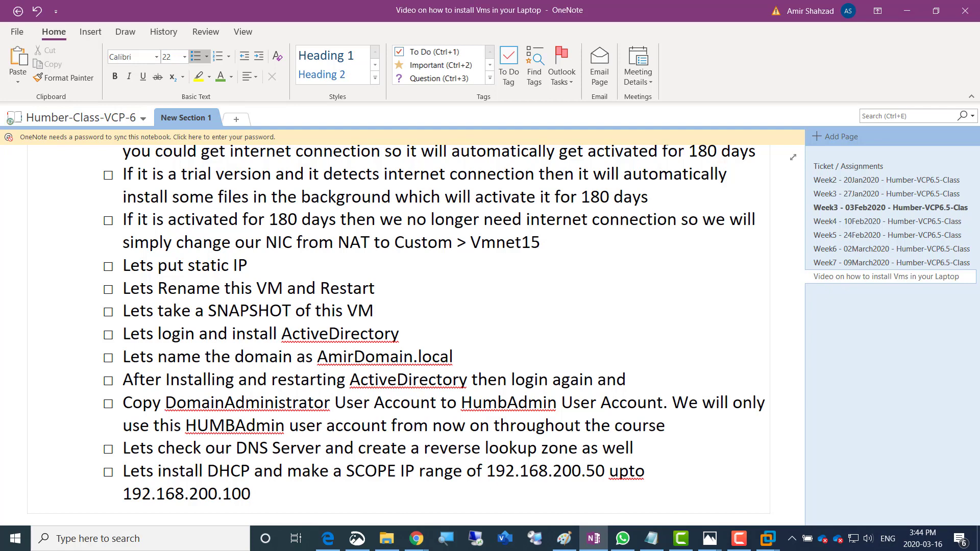
pyautogui.press('Return')
# Add a '---SAN Config--------' heading with sub-bullet 'Lets install three disks with 200GB (Thin Provisioned)'
pyautogui.write('--')
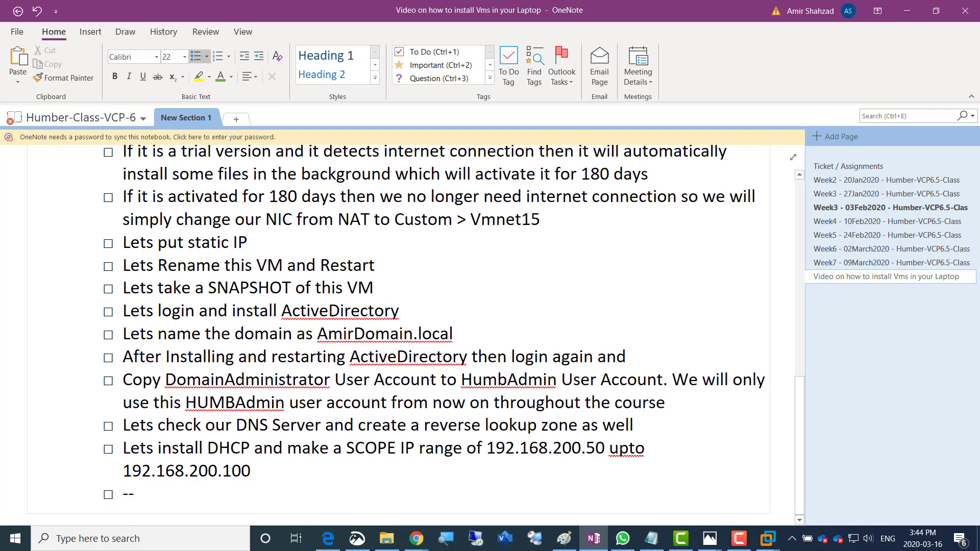
pyautogui.write('-SAN Conf')
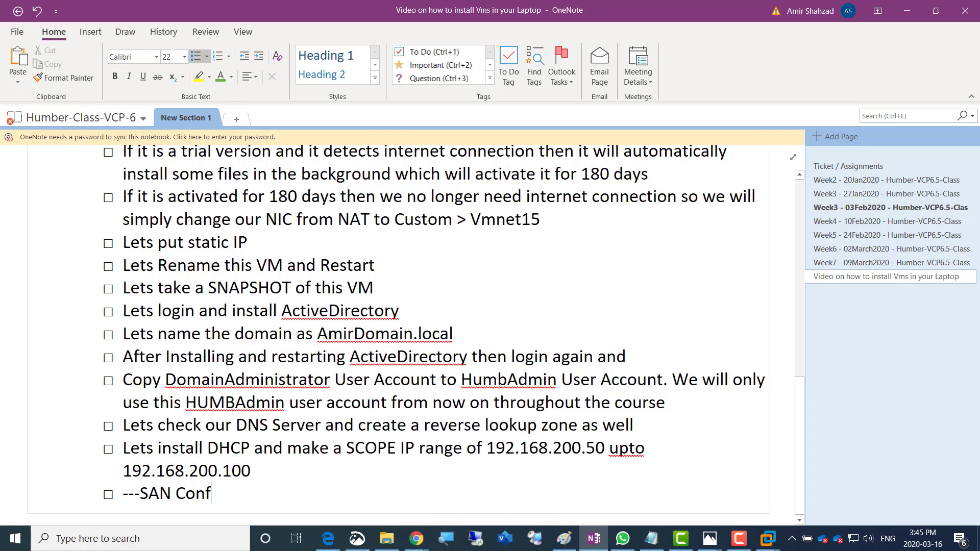
pyautogui.write('ig--------')
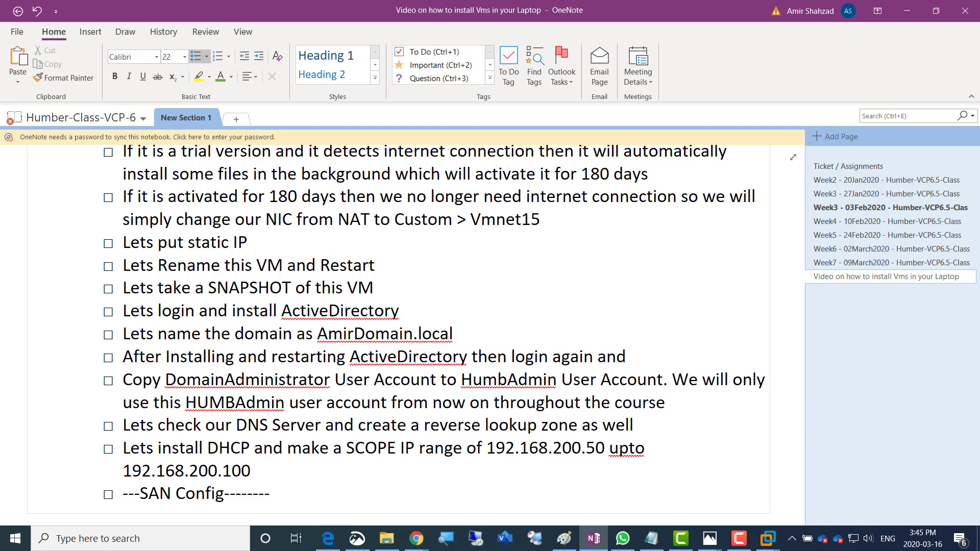
pyautogui.press('Return')
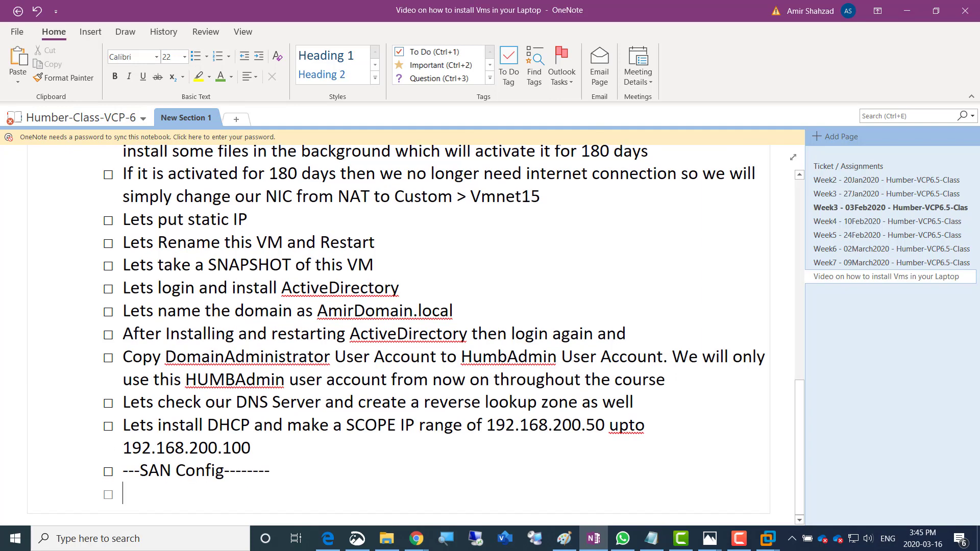
pyautogui.press('Tab')
pyautogui.write('Lets isntall')
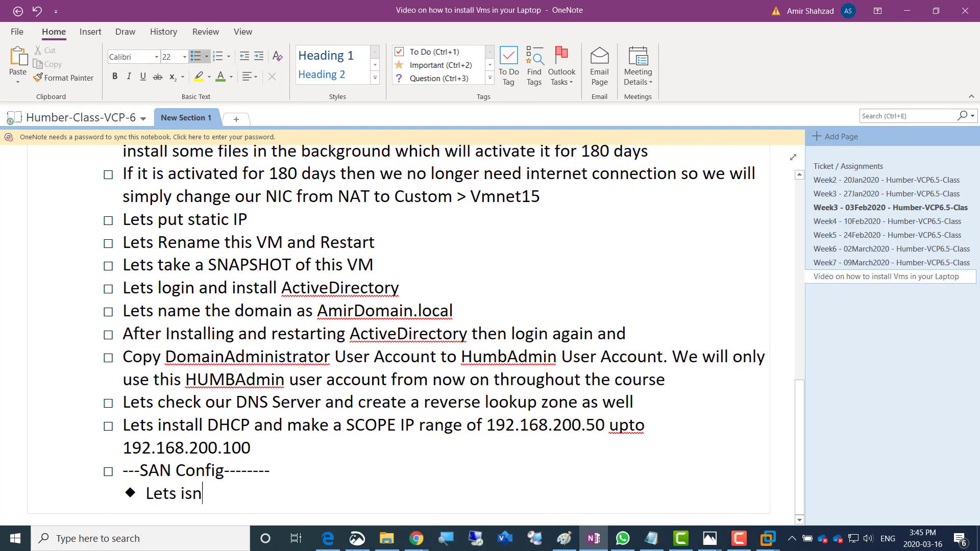
pyautogui.press('BackSpace')
pyautogui.press('BackSpace')
pyautogui.press('BackSpace')
pyautogui.press('BackSpace')
pyautogui.press('BackSpace')
pyautogui.press('BackSpace')
pyautogui.press('BackSpace')
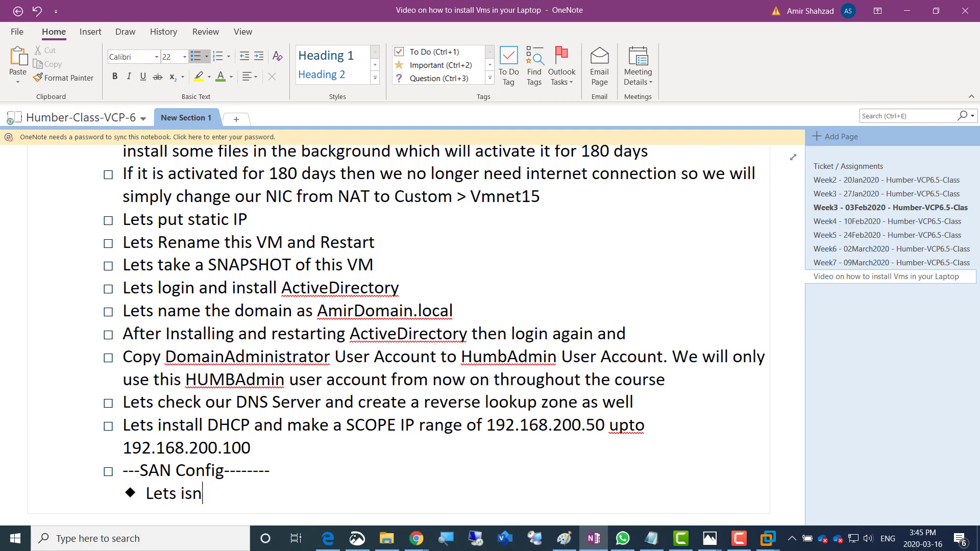
pyautogui.write('nstall three dis')
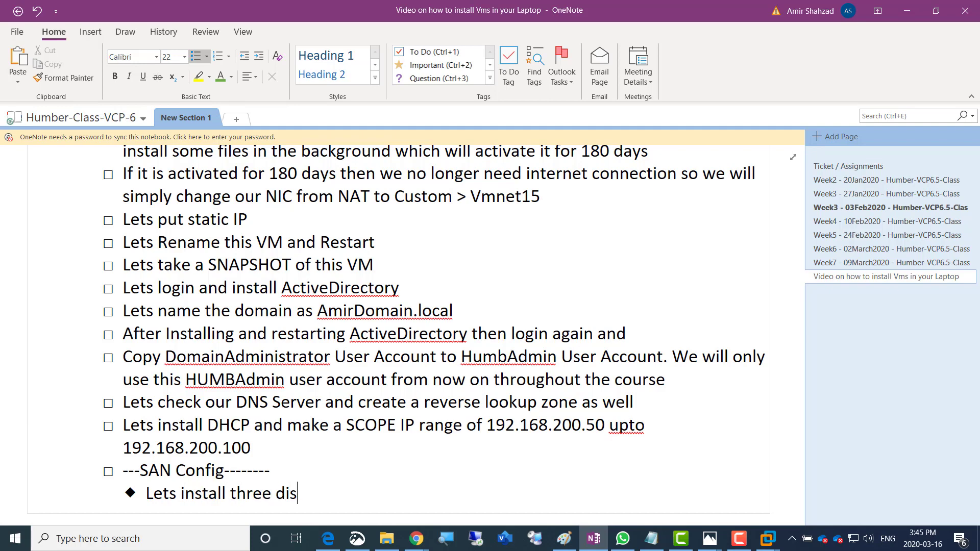
pyautogui.write('ks with 200GB')
pyautogui.write('h')
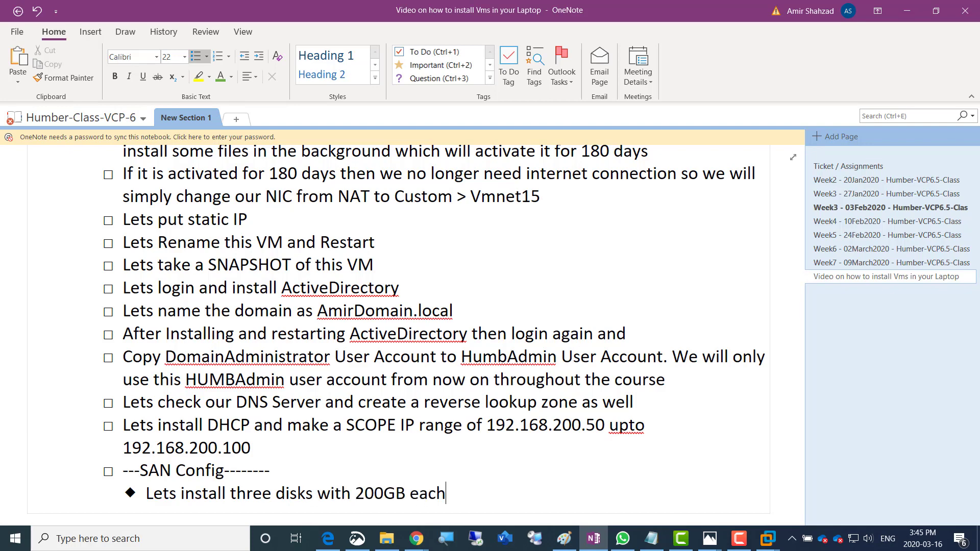
pyautogui.write(' (Thin Provisionined')
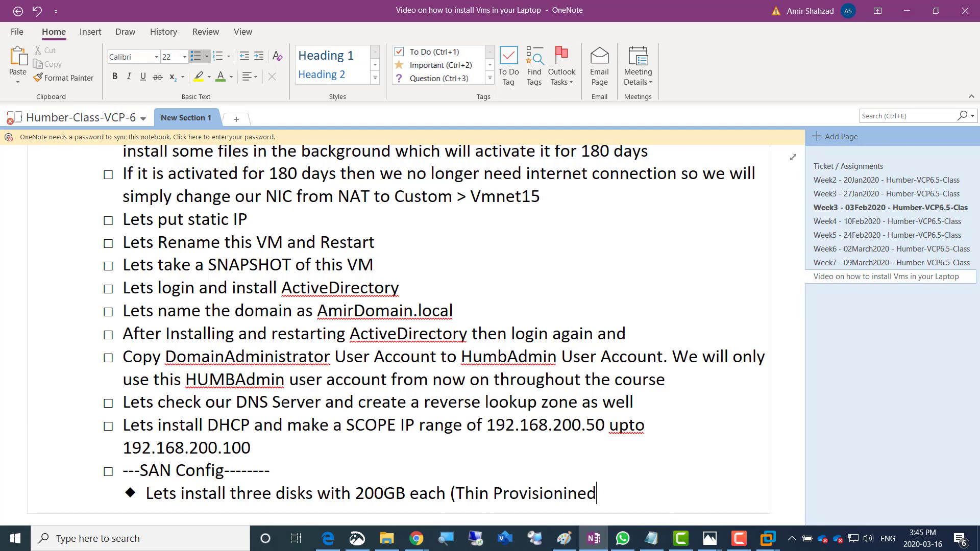
pyautogui.press('BackSpace')
pyautogui.press('BackSpace')
pyautogui.press('BackSpace')
pyautogui.press('BackSpace')
pyautogui.press('BackSpace')
pyautogui.write('ned)')
# Add bullets for formatting and naming disks LUN01, LUN02, LUN03 and converting each to iSCSi disk
pyautogui.press('Return')
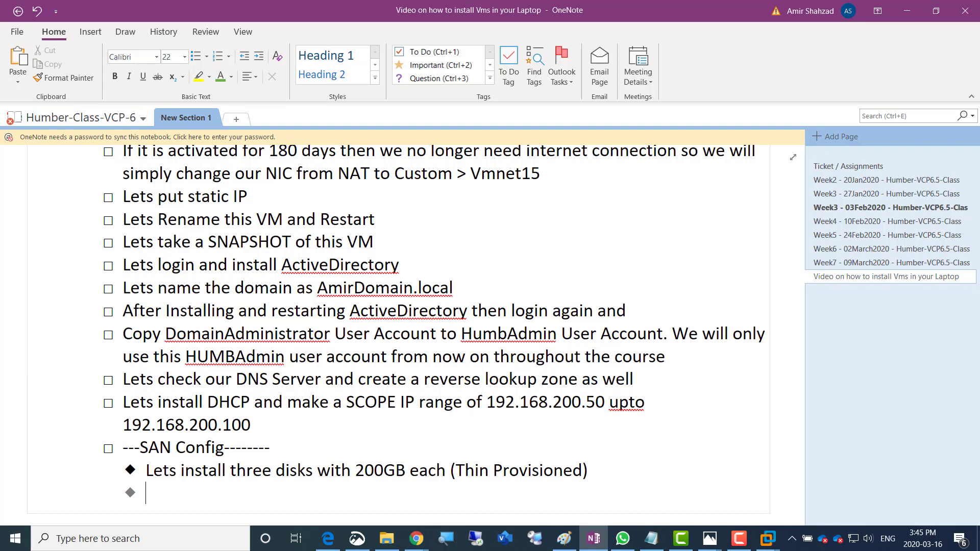
pyautogui.write('Forma')
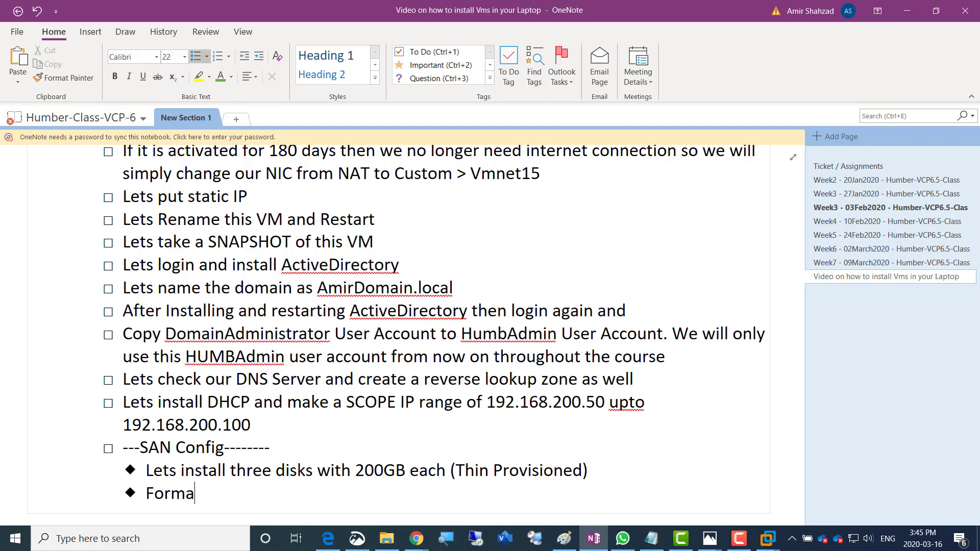
pyautogui.write('t them one')
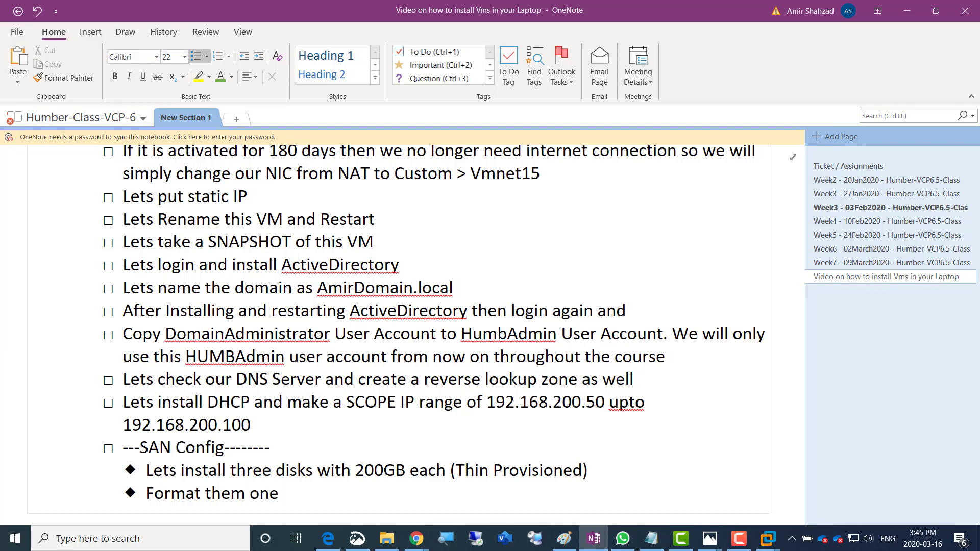
pyautogui.write(' by one and n')
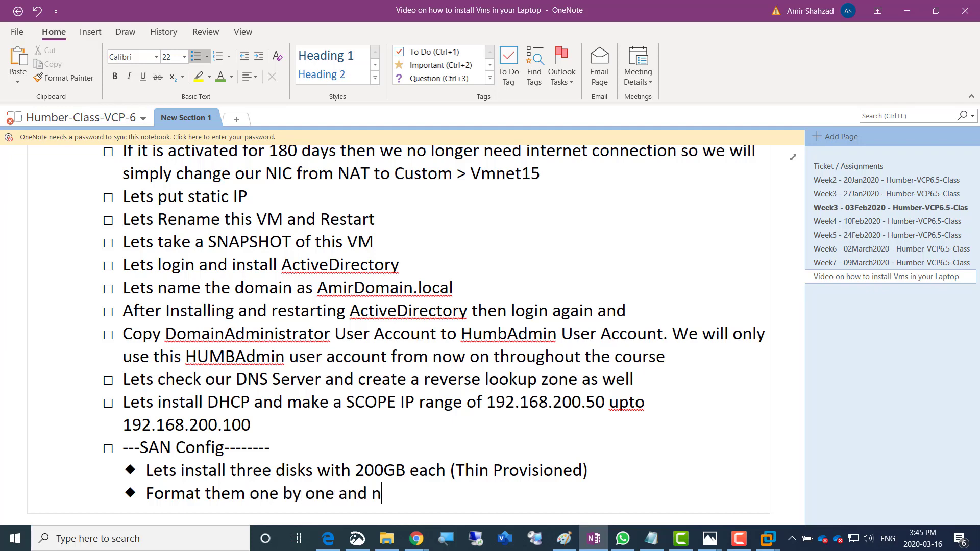
pyautogui.write('ame each as LUN01')
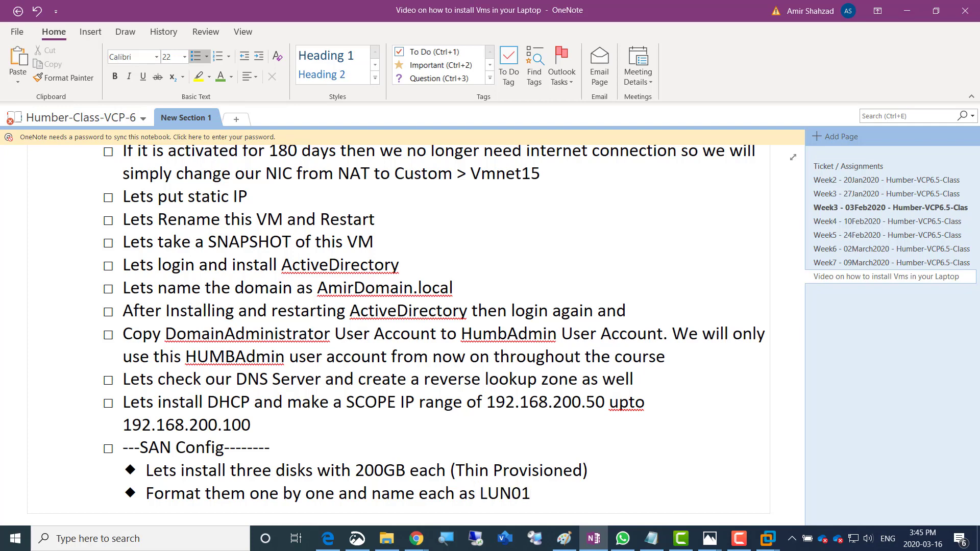
pyautogui.write(', LUN02 an')
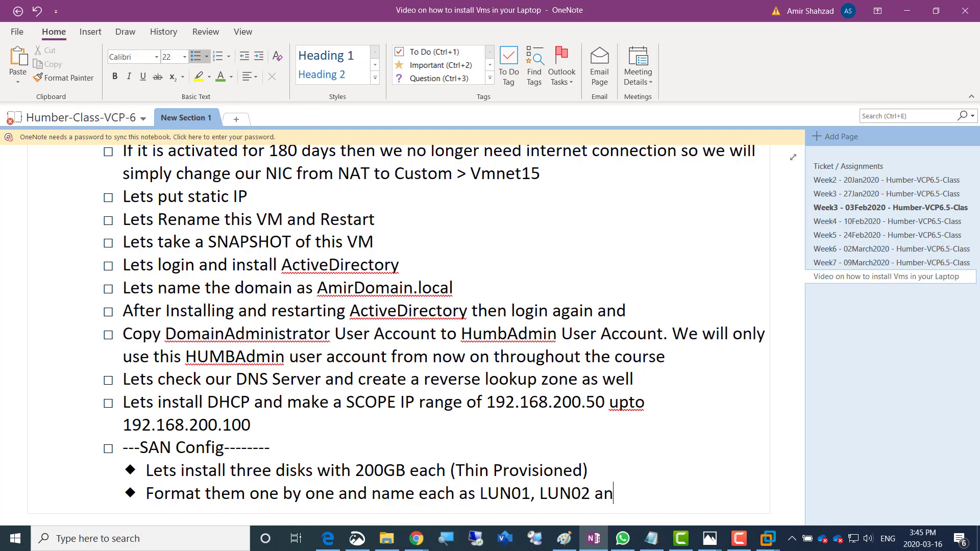
pyautogui.write('d LUN03')
pyautogui.press('Return')
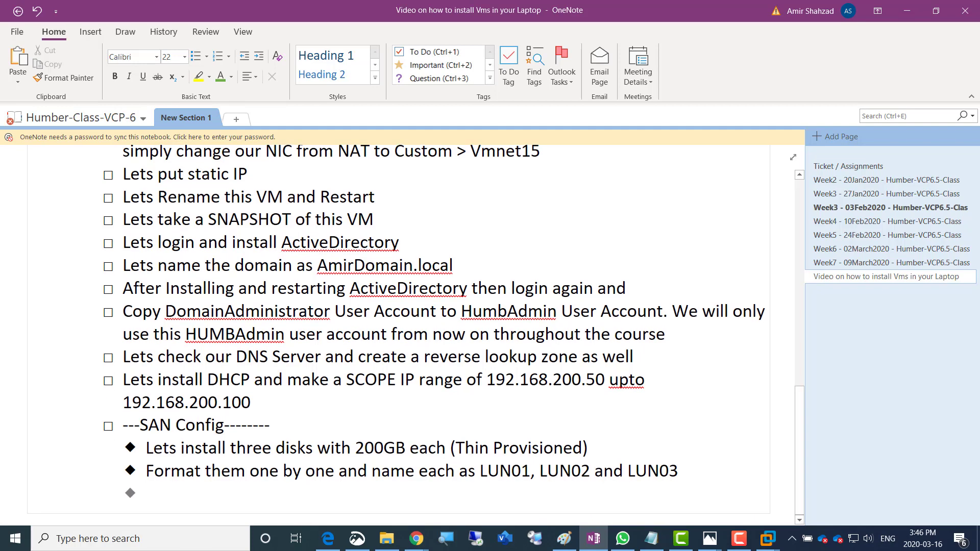
pyautogui.write('Instal')
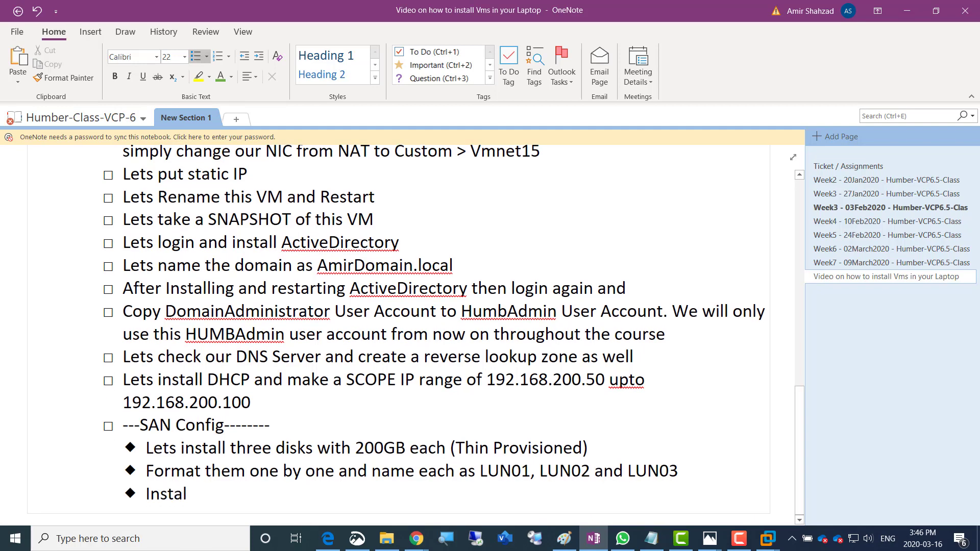
pyautogui.write('l iSCSi')
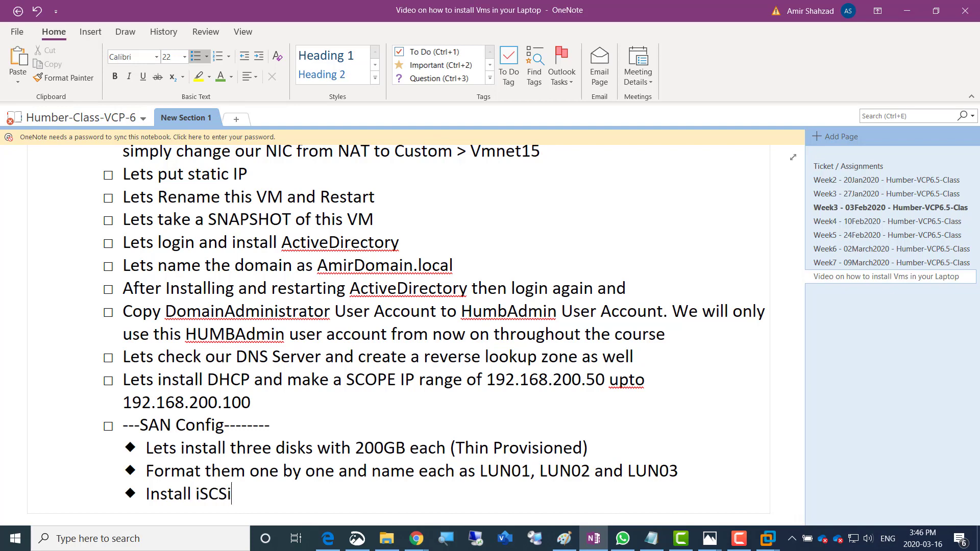
pyautogui.write(' feature')
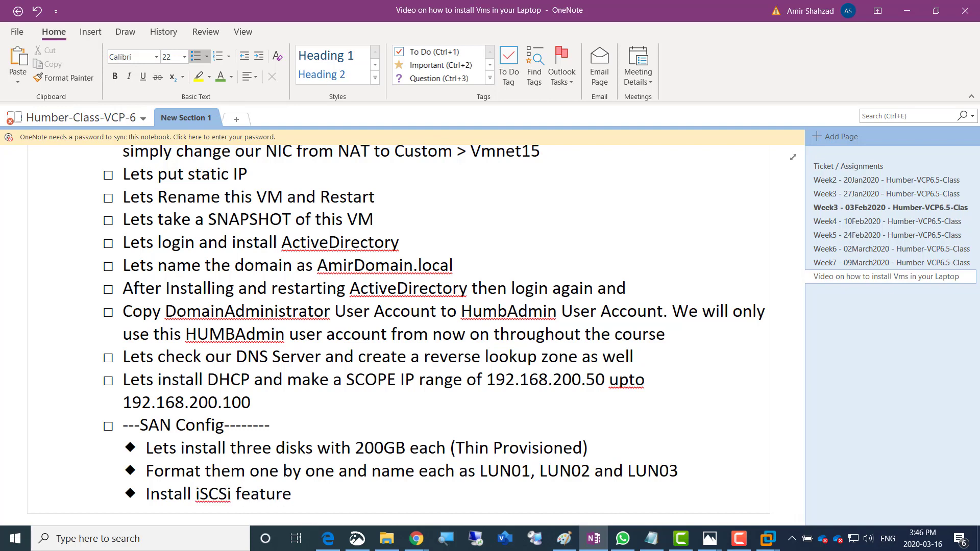
pyautogui.write(' and then conver')
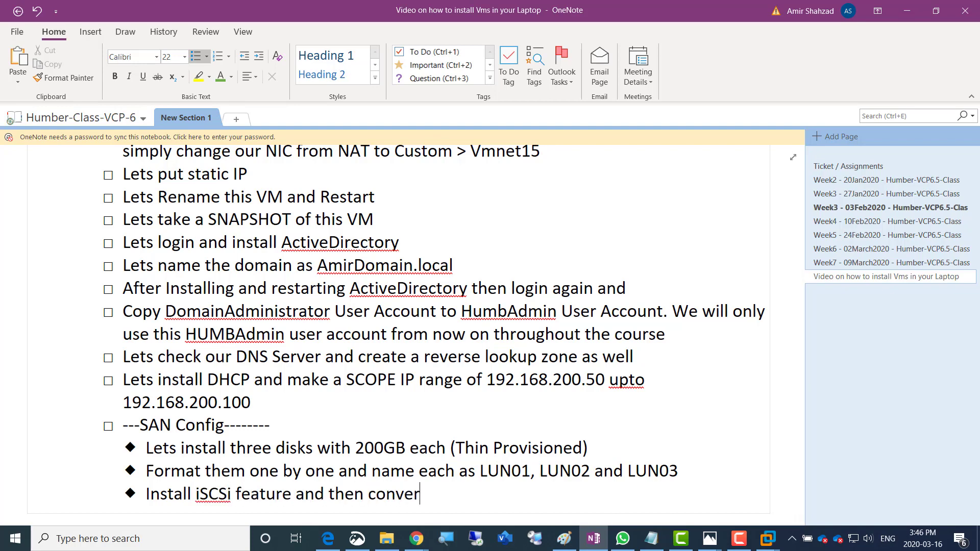
pyautogui.write('t each disk t')
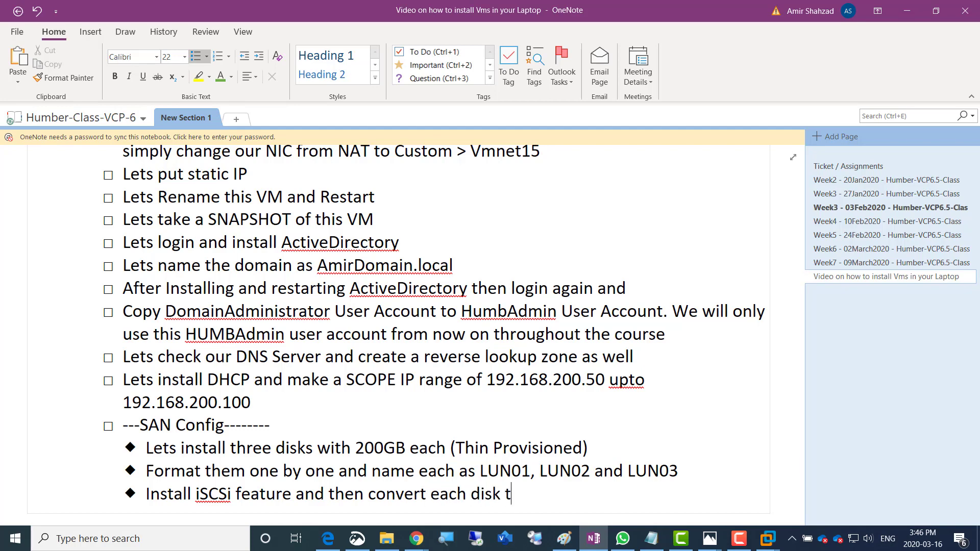
pyautogui.write('o iSCSi disk')
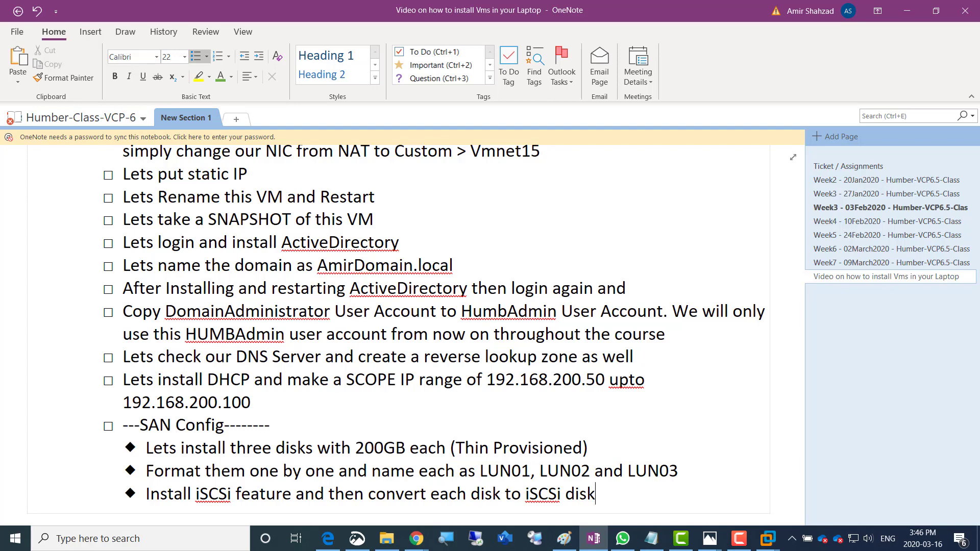
pyautogui.write(' while')
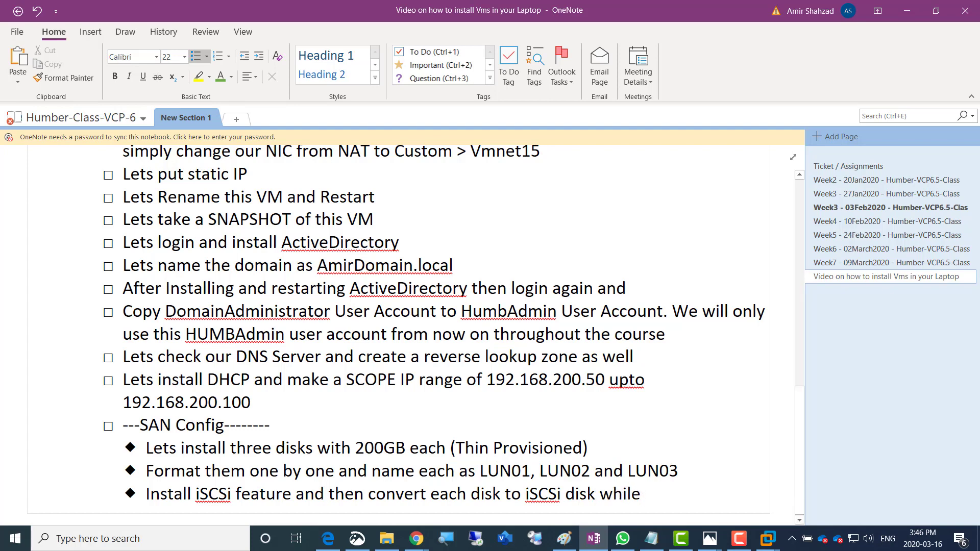
pyautogui.write(' keeping the s ')
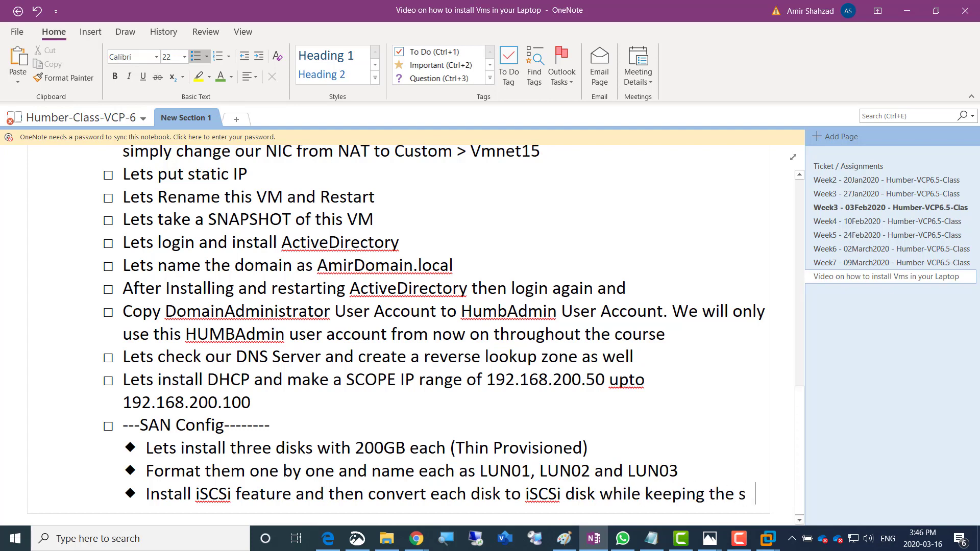
pyautogui.write('ame naming co')
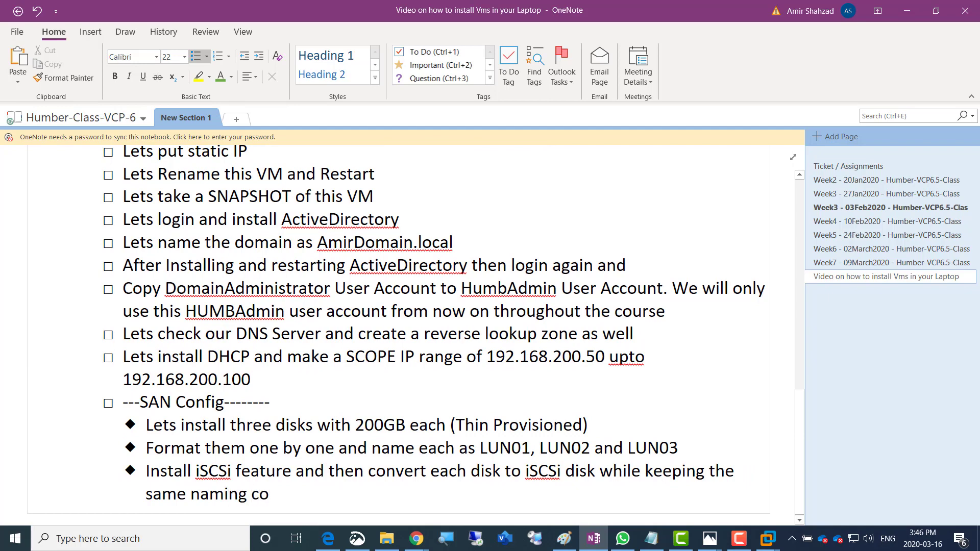
pyautogui.write('nvention')
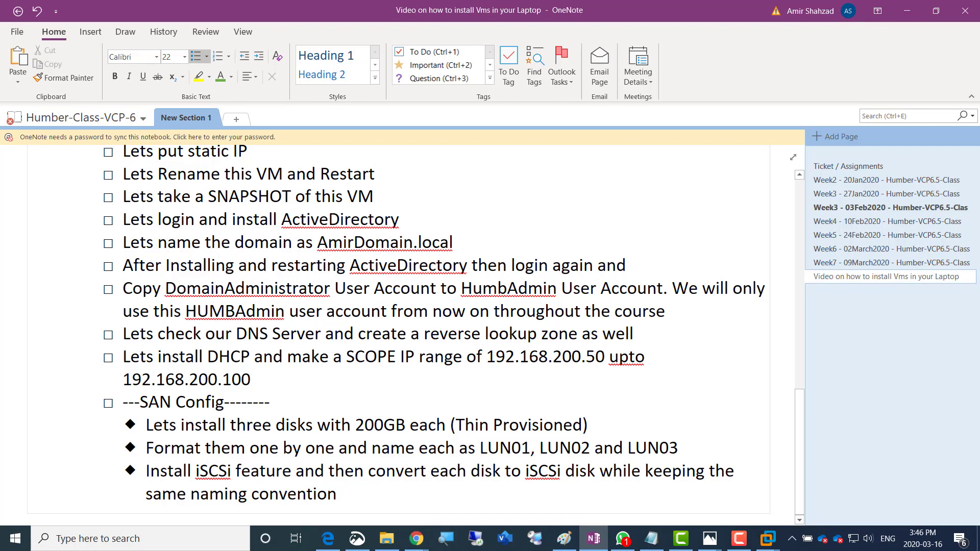
pyautogui.scroll(5, 357, 332)
# Colour the first three Server01 checklist items green, then switch to the Server01 virtual machine
pyautogui.scroll(1, 357, 332)
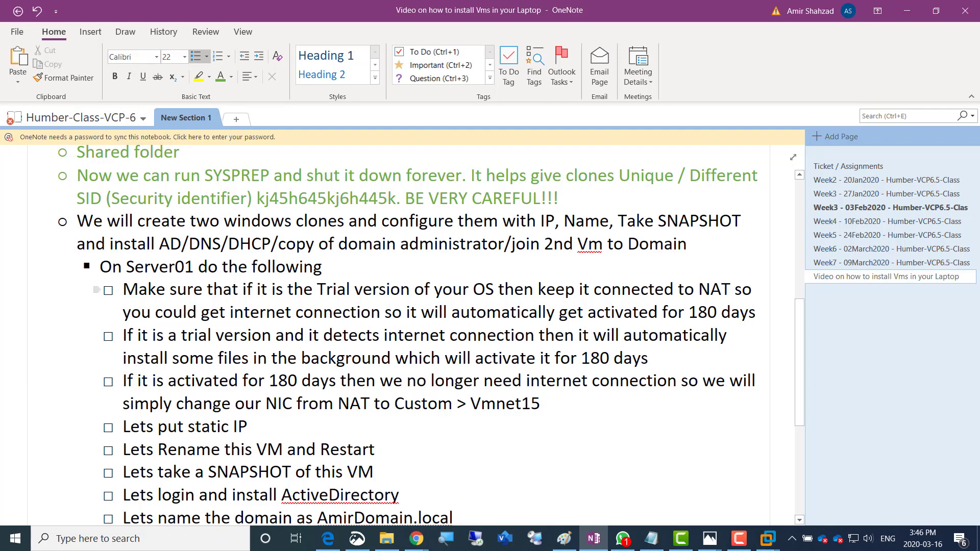
pyautogui.moveTo(123, 289); pyautogui.dragTo(545, 404)
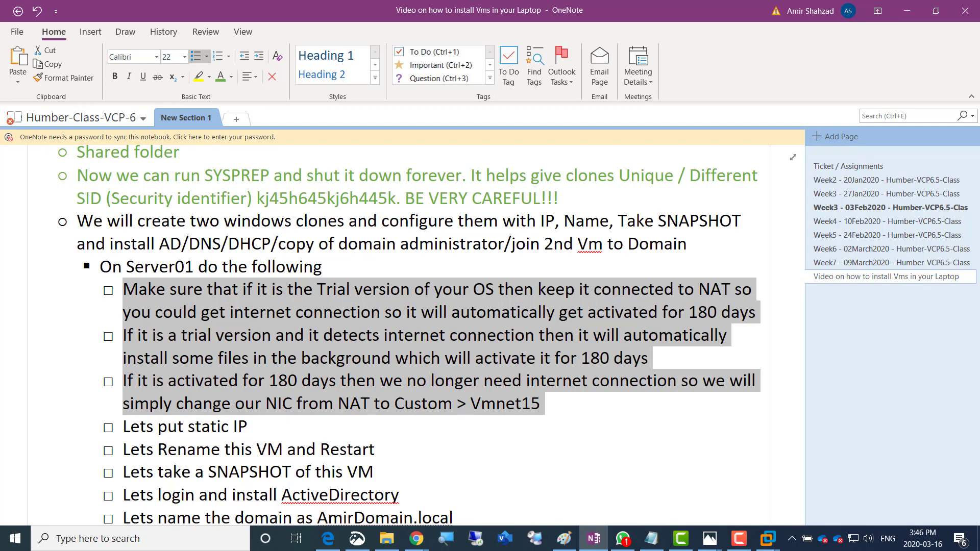
pyautogui.click(220, 76)
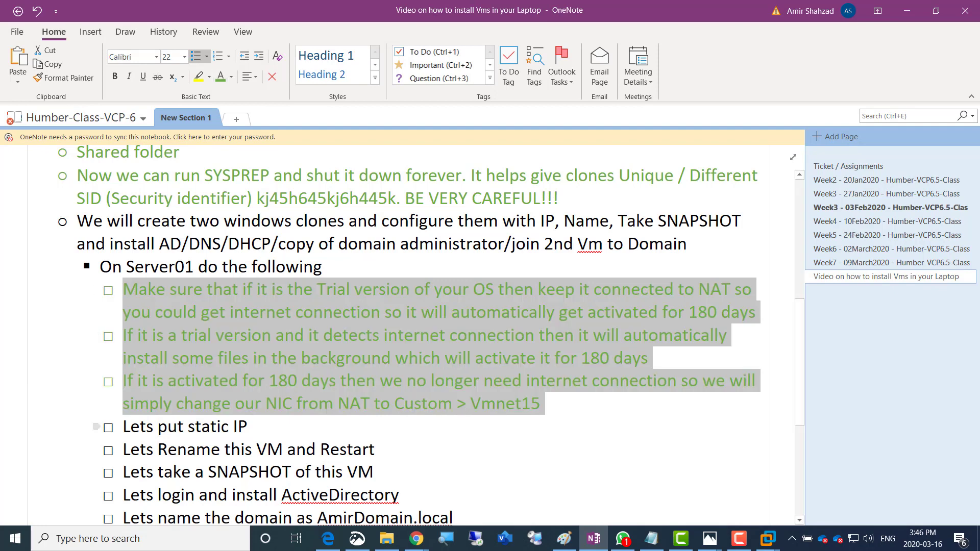
pyautogui.click(124, 426)
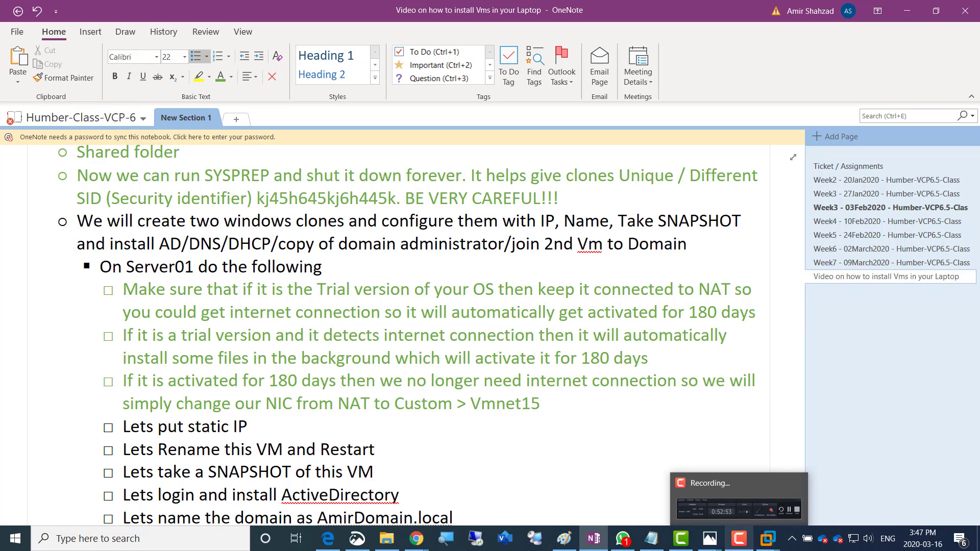
pyautogui.moveTo(768, 539)
pyautogui.click(776, 483)
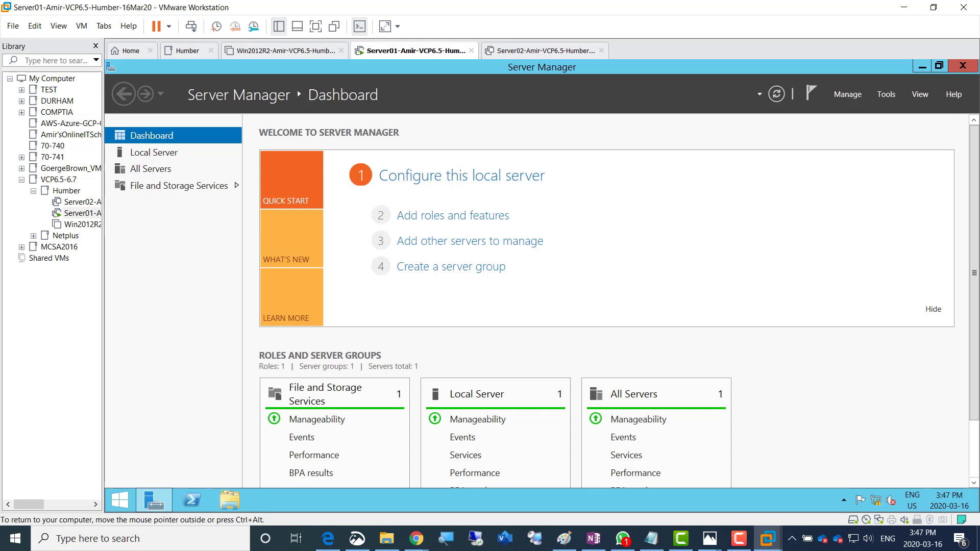
# From Local Server open Ethernet0 properties, untick IPv6, and choose a manual IPv4 address
pyautogui.click(154, 152)
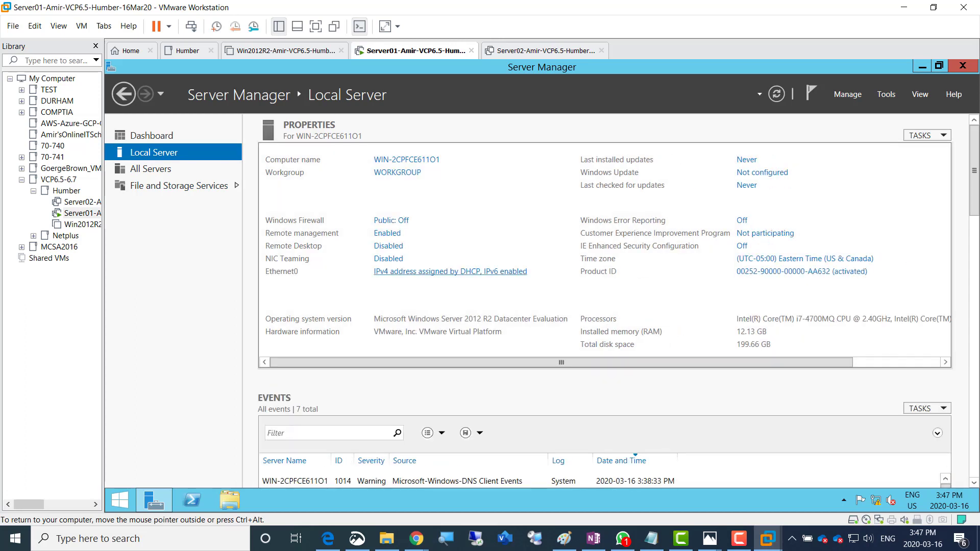
pyautogui.click(450, 271)
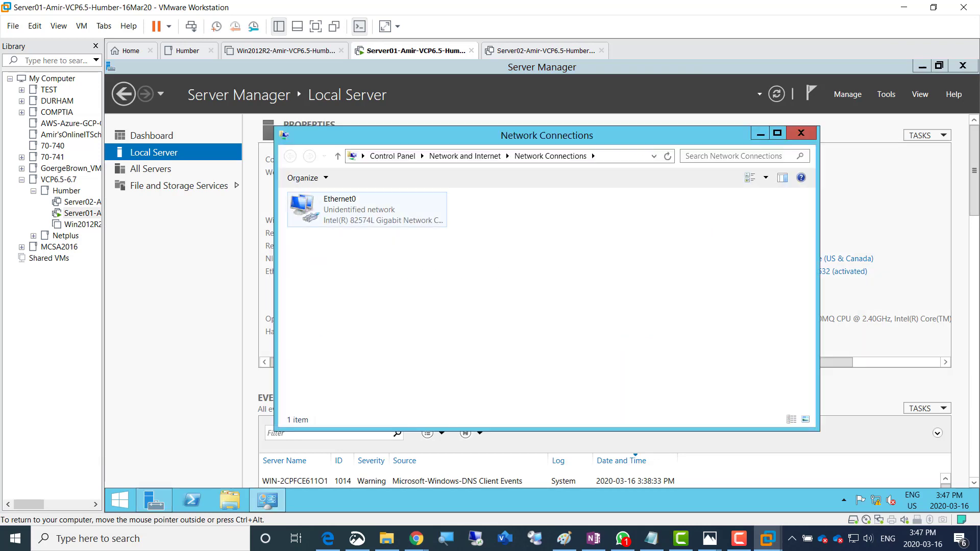
pyautogui.doubleClick(367, 209)
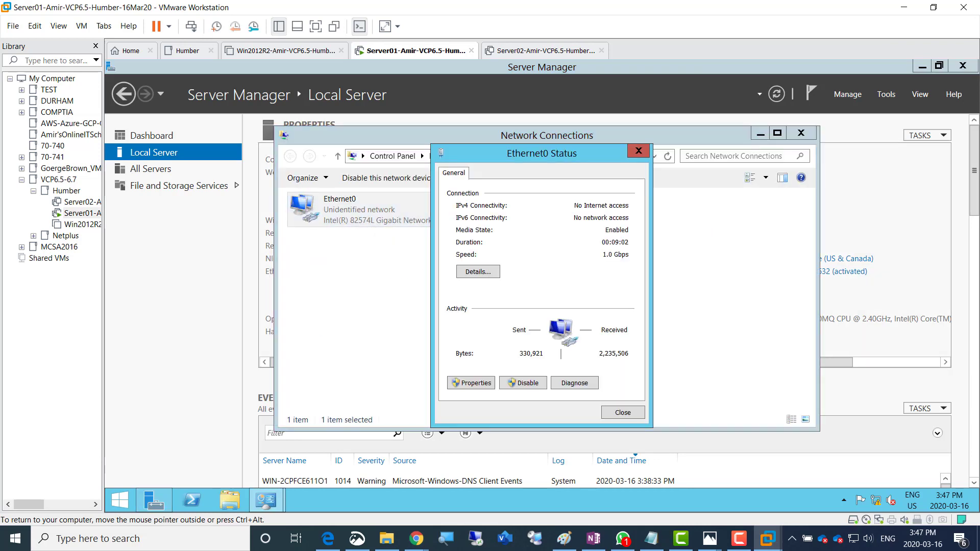
pyautogui.click(471, 383)
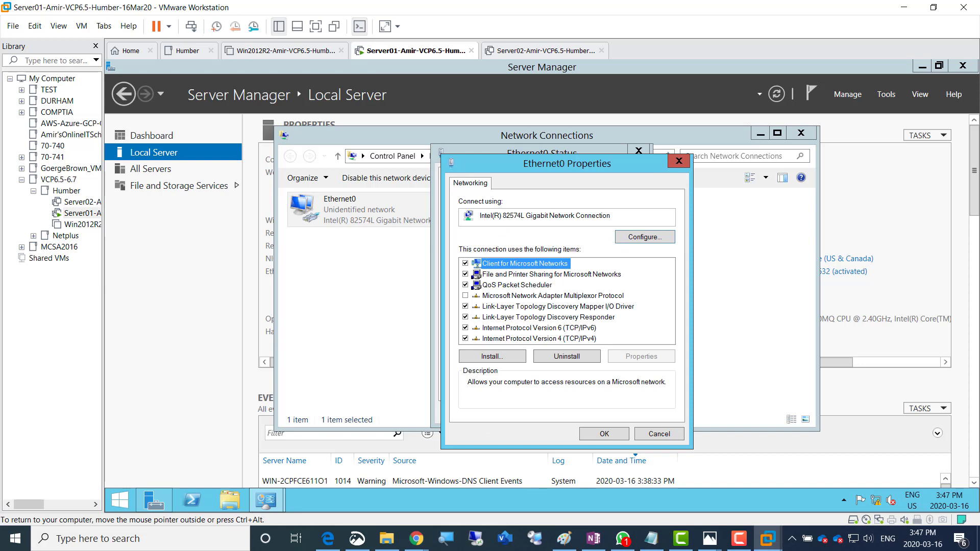
pyautogui.click(465, 327)
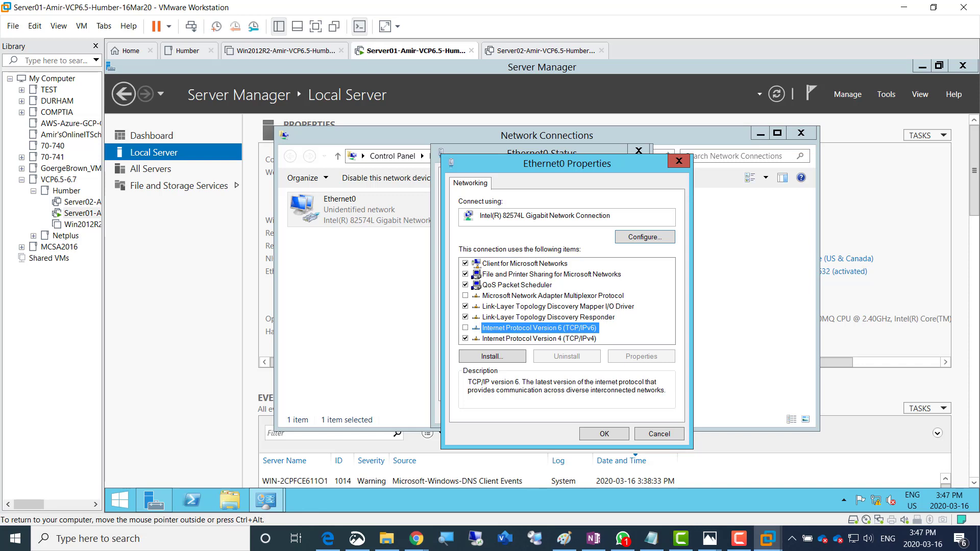
pyautogui.doubleClick(539, 339)
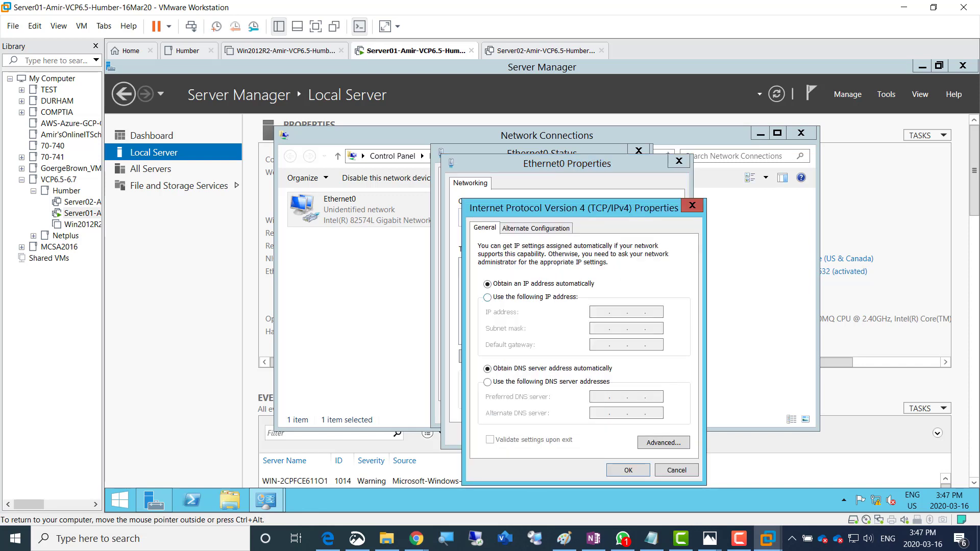
pyautogui.click(487, 298)
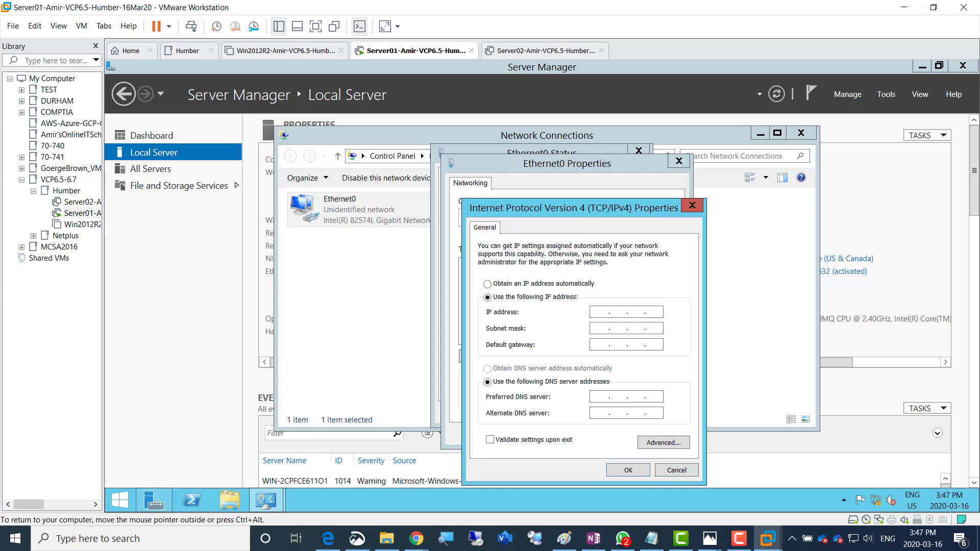
# Set IPv4 to 192.168.200.1, mask 255.255.255.0, gateway and preferred DNS 192.168.200.1
pyautogui.write('192.168.200.1')
pyautogui.press('Tab')
pyautogui.press('Tab')
pyautogui.write('192 . 168 . 200 . 1')
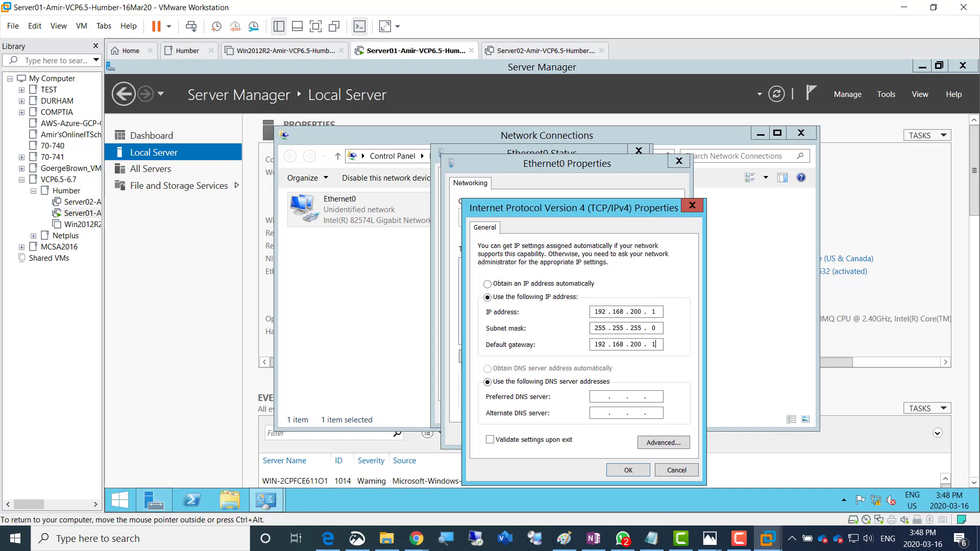
pyautogui.press('Tab')
pyautogui.press('Tab')
pyautogui.write('192 . 168 . 200 . 1')
pyautogui.press('Return')
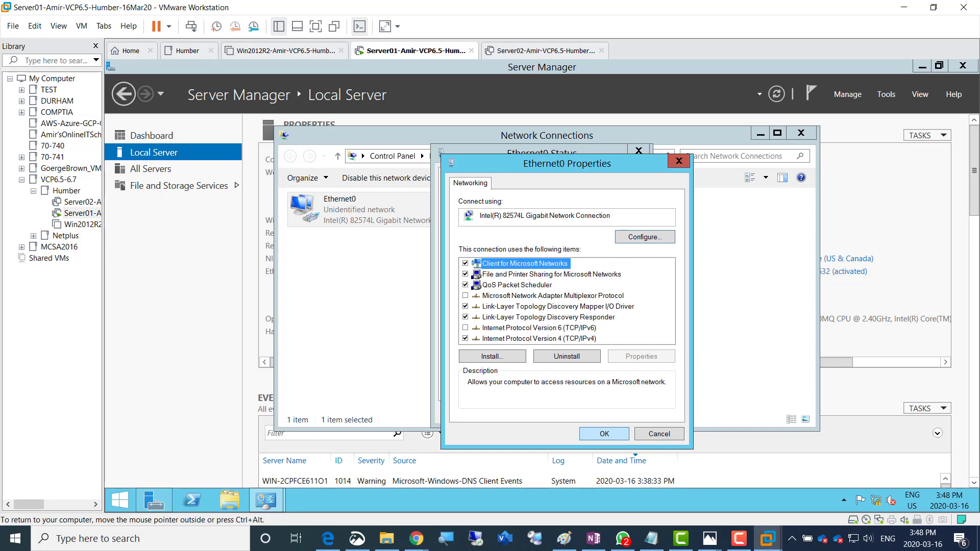
# Apply the adapter properties, close Network Connections and refresh the Local Server view
pyautogui.press('Return')
pyautogui.press('Return')
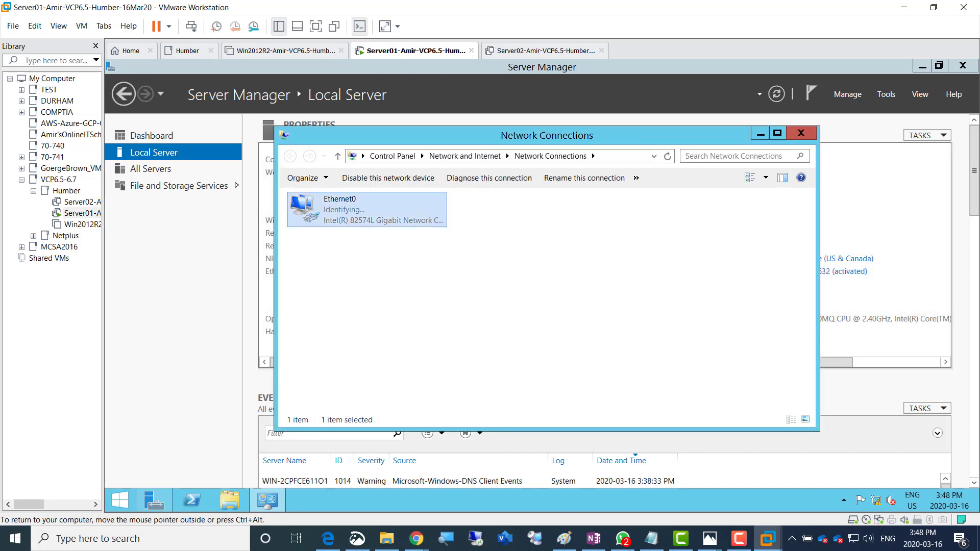
pyautogui.hotkey('alt', 'F4')
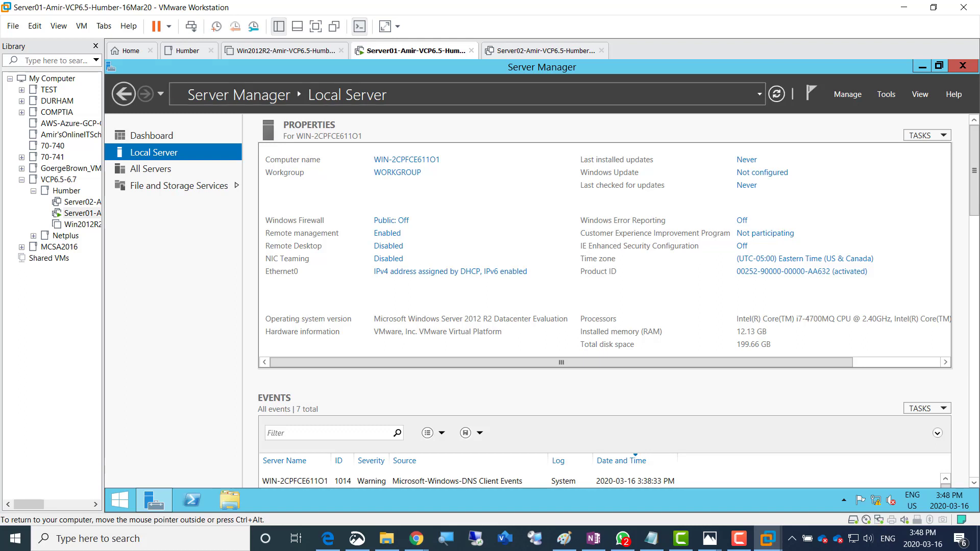
pyautogui.click(776, 94)
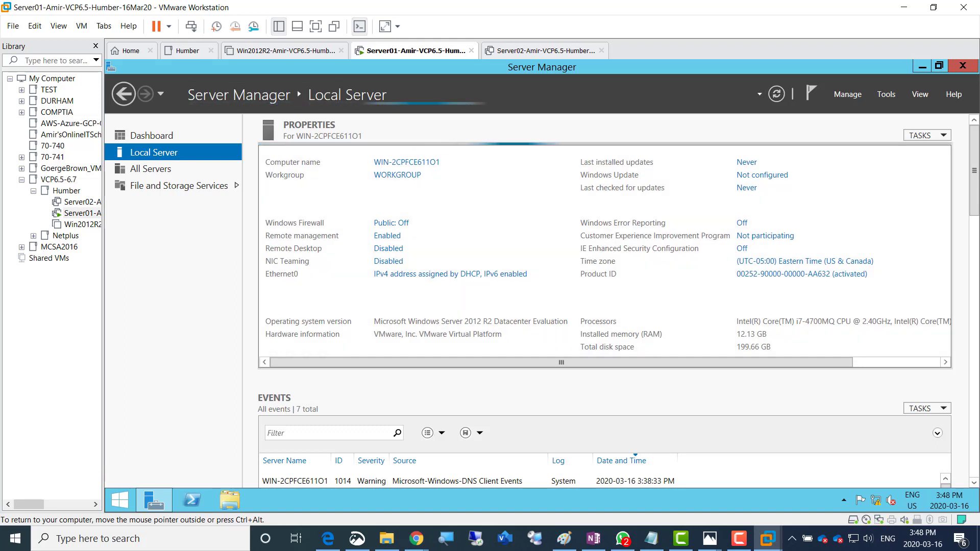
# Colour the 'Lets put static IP' note line green, then return to the Server01 VM
pyautogui.click(593, 539)
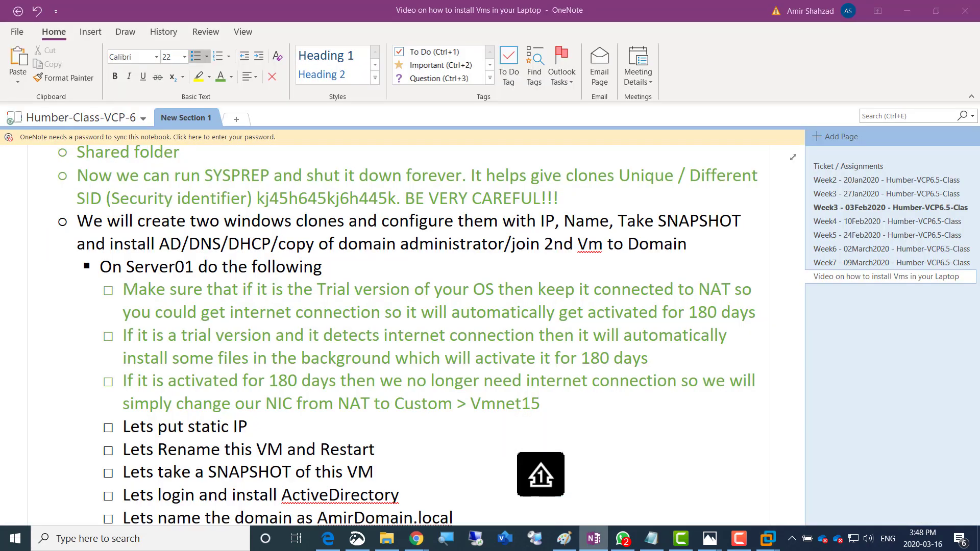
pyautogui.hotkey('shift', 'Home')
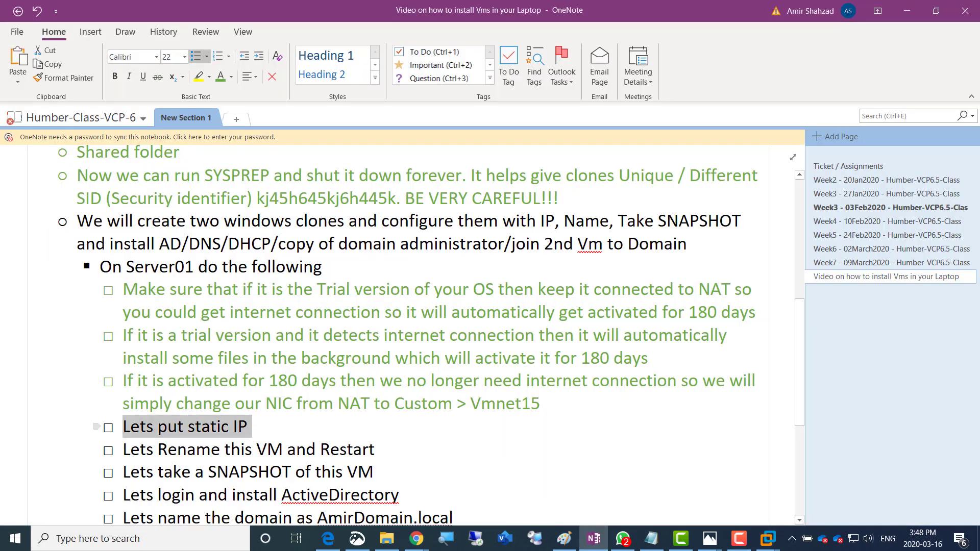
pyautogui.click(325, 404)
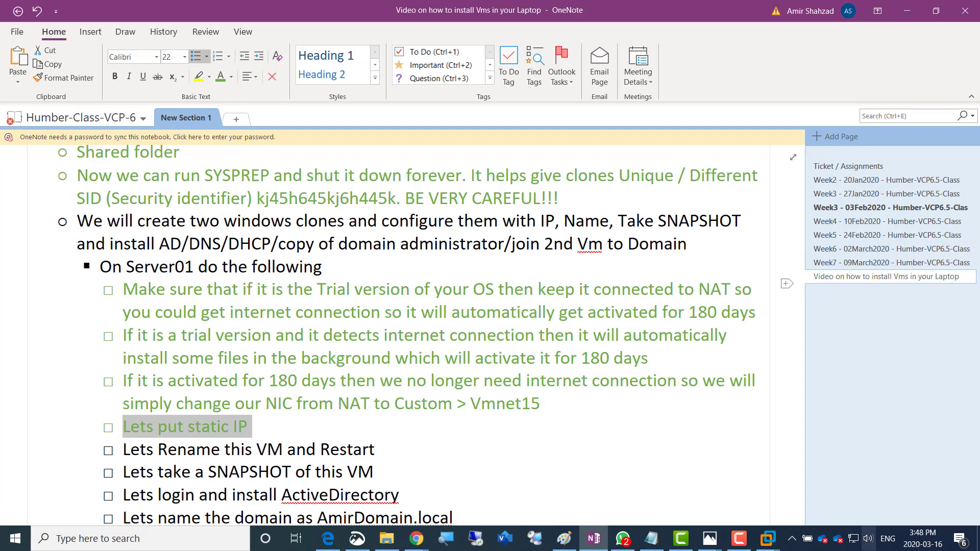
pyautogui.click(768, 539)
pyautogui.click(786, 463)
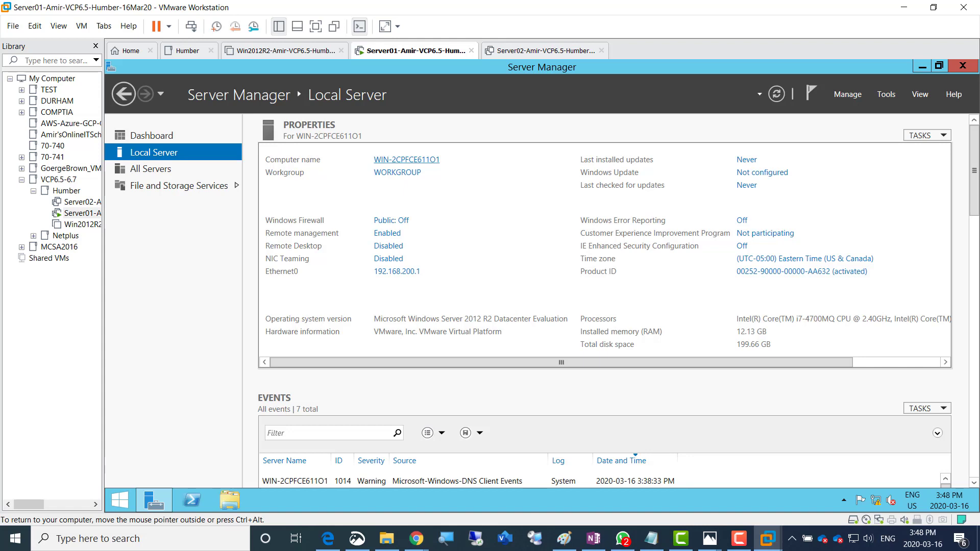
# Change the computer name to Server01, restart now, then switch to the OneNote notes
pyautogui.click(407, 160)
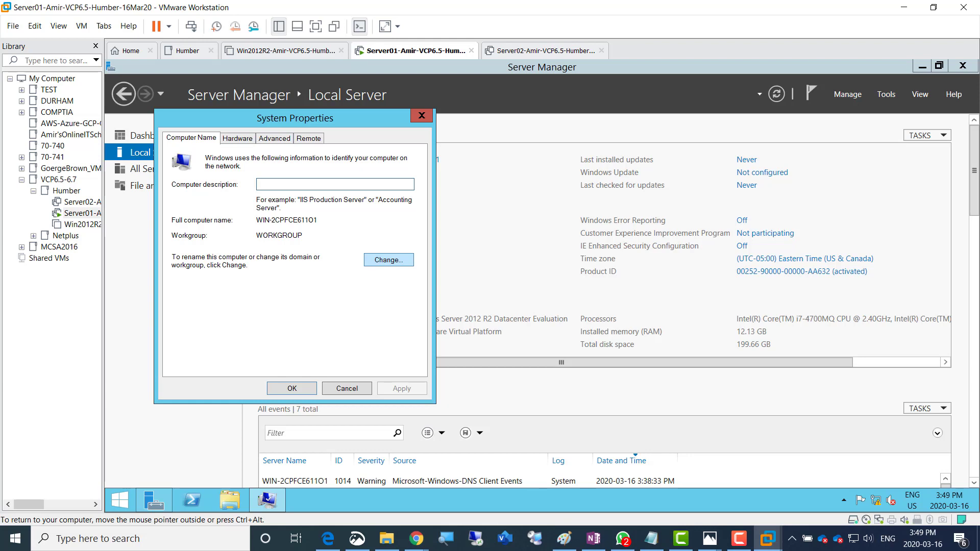
pyautogui.click(388, 259)
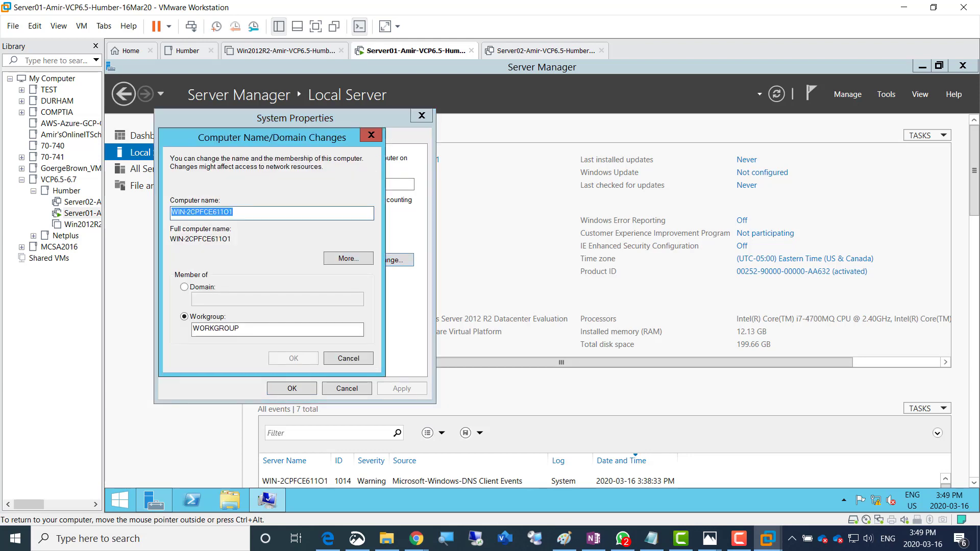
pyautogui.write('Server01')
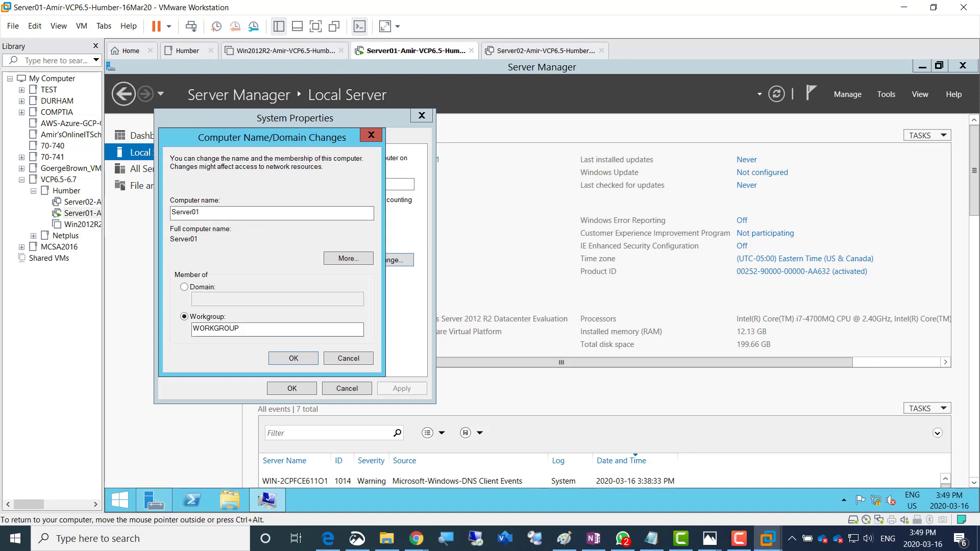
pyautogui.press('Return')
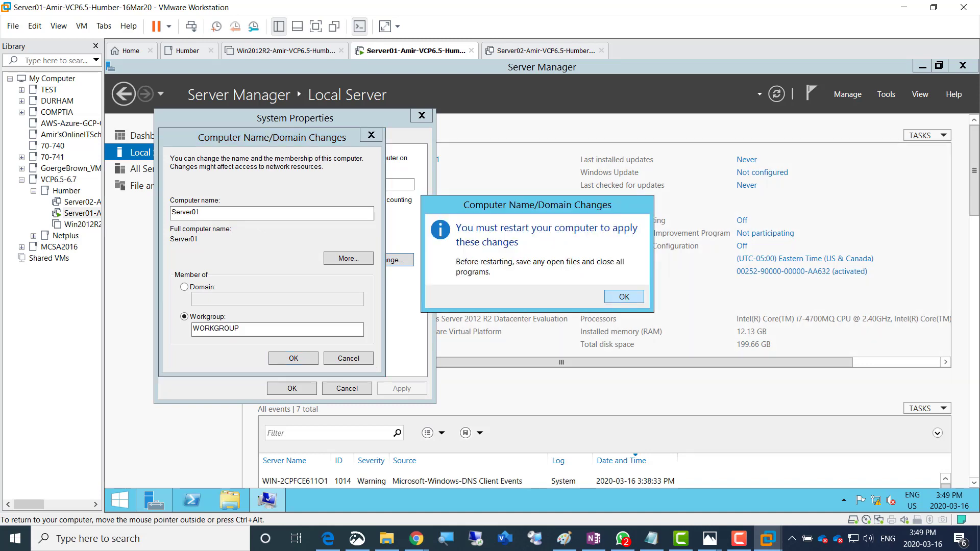
pyautogui.press('Return')
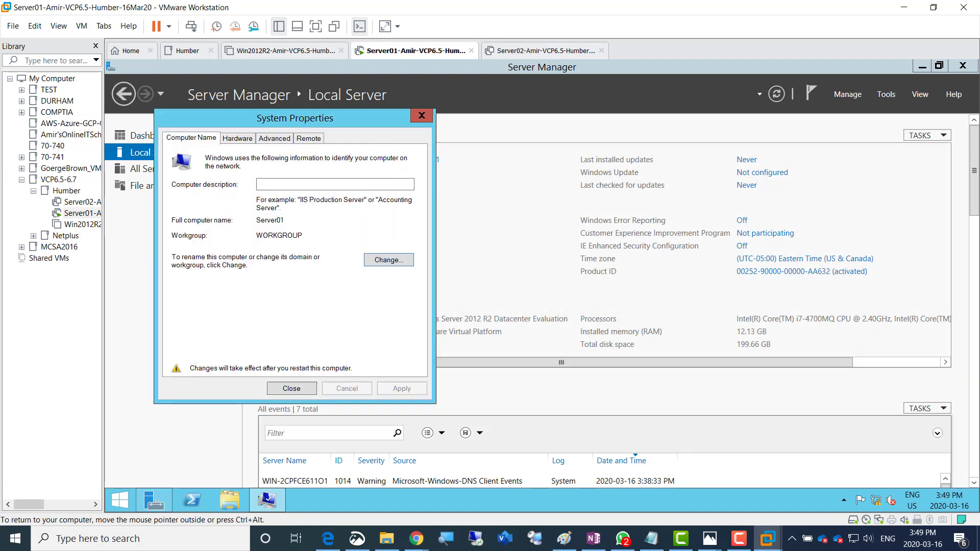
pyautogui.press('Return')
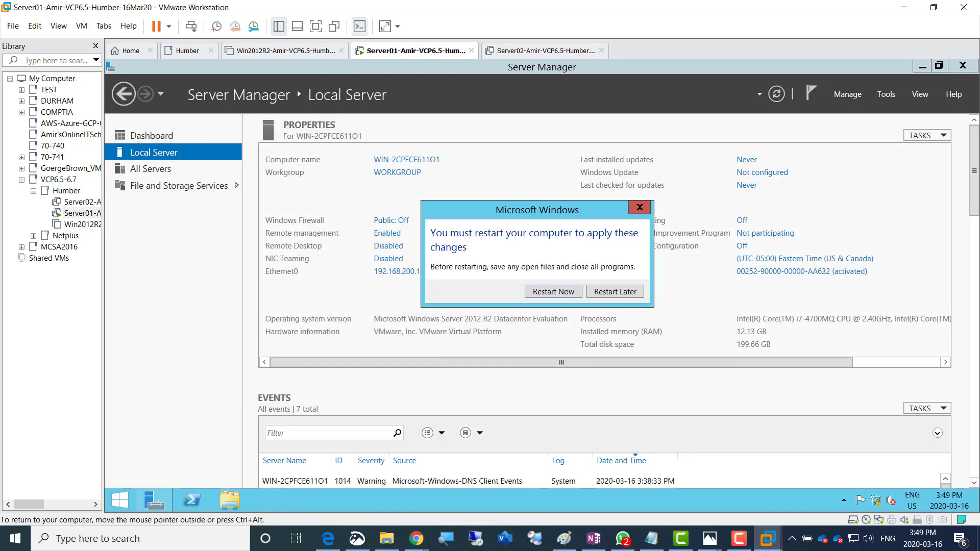
pyautogui.press('Return')
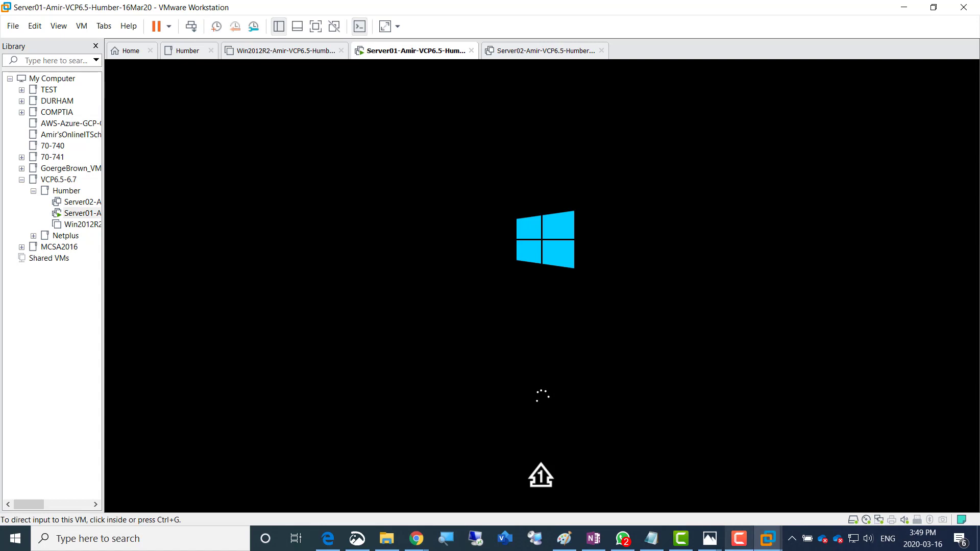
pyautogui.click(739, 538)
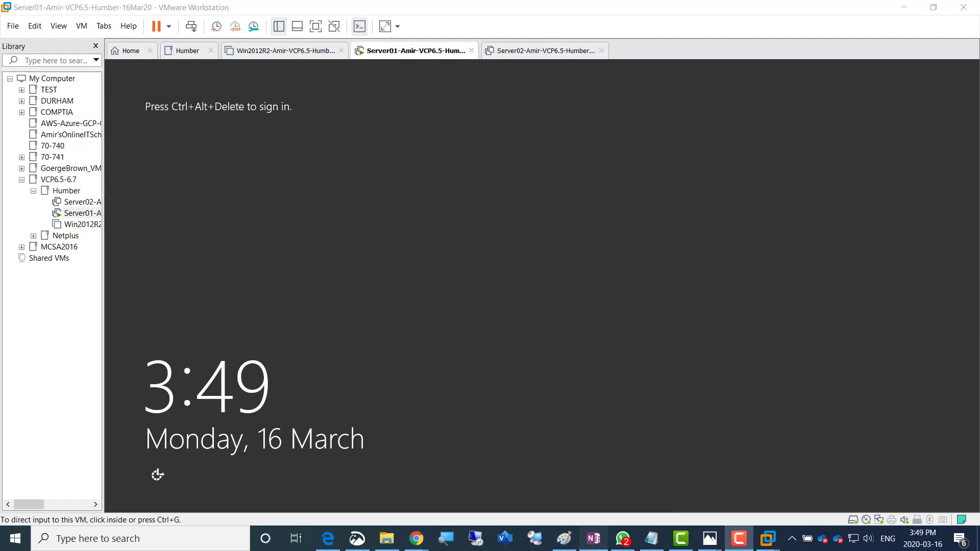
pyautogui.click(594, 539)
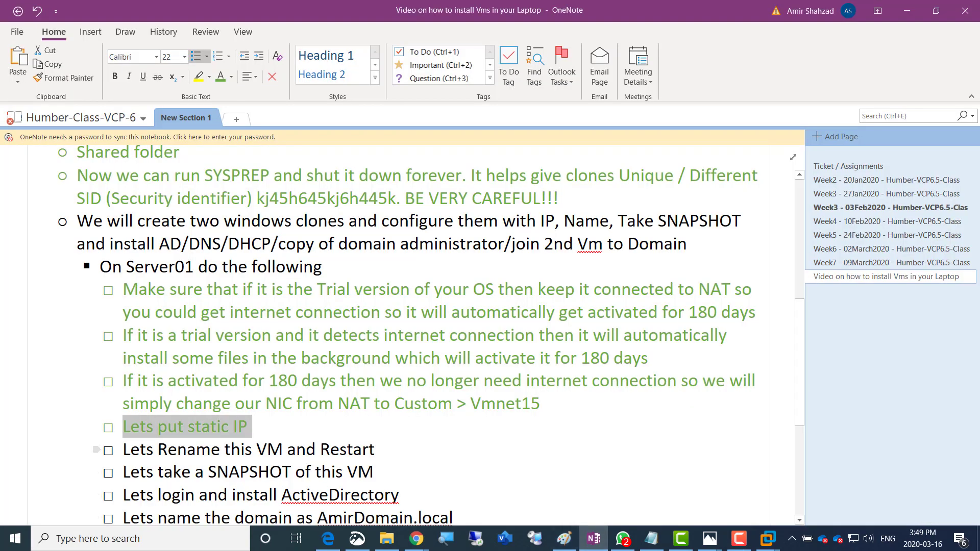
# Colour the 'Lets Rename this VM and Restart' line green and return to the Server01 VM
pyautogui.moveTo(123, 450); pyautogui.dragTo(375, 450)
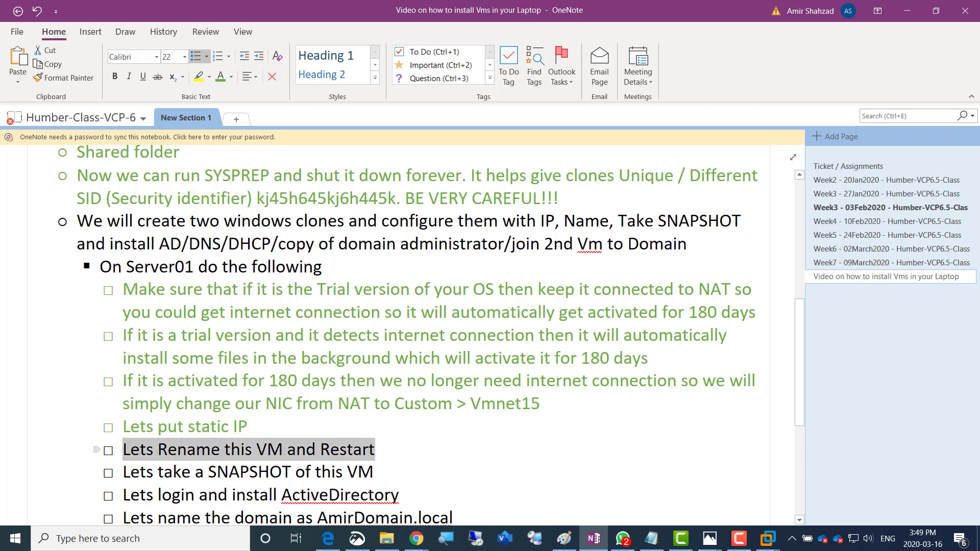
pyautogui.click(441, 432)
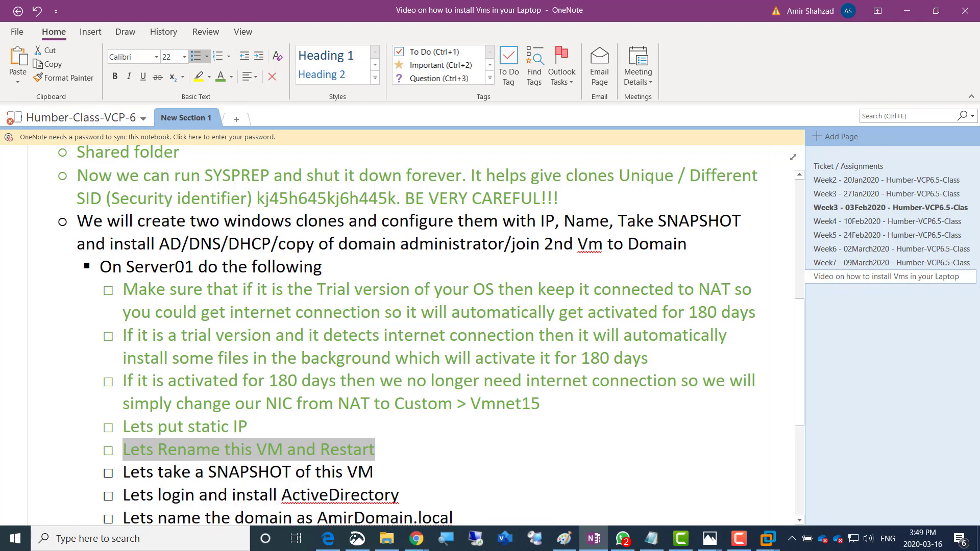
pyautogui.press('F9')
pyautogui.hotkey('alt', 'Tab')
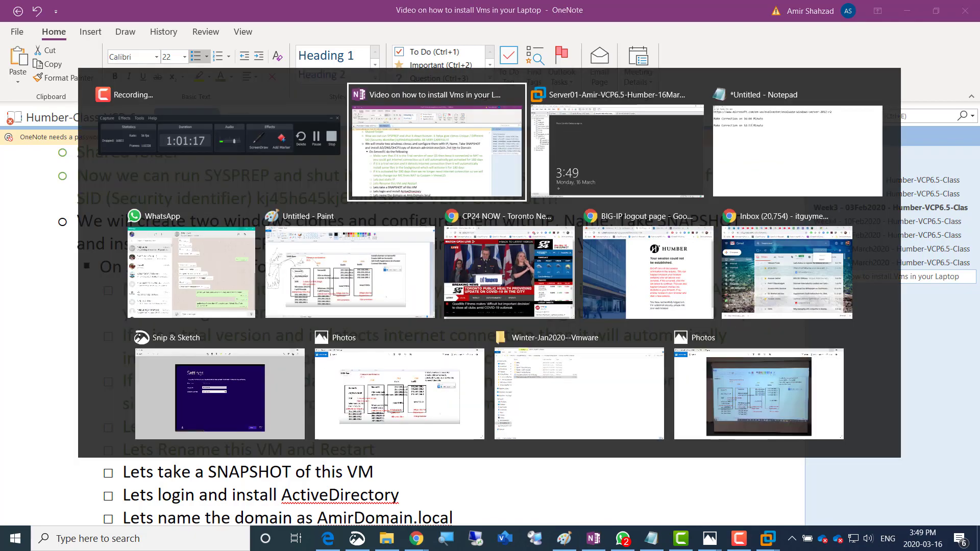
pyautogui.hotkey('alt', 'Tab')
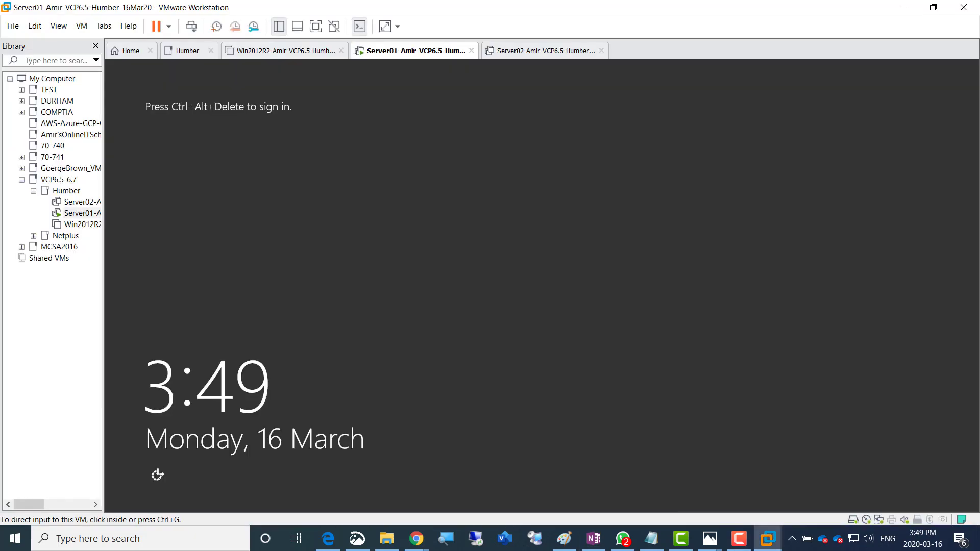
# Start a new snapshot of Server01, keeping the default name Snapshot 1
pyautogui.rightClick(400, 52)
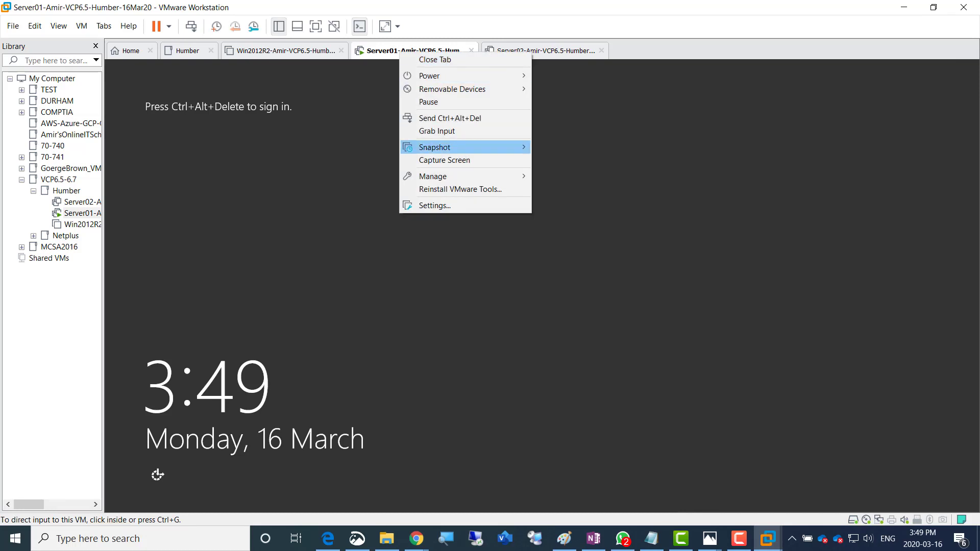
pyautogui.moveTo(435, 148)
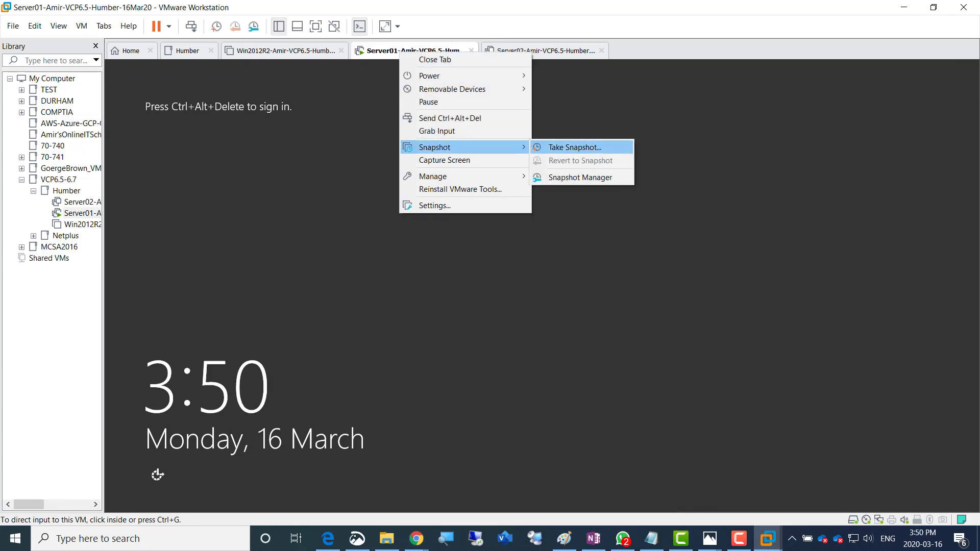
pyautogui.click(575, 147)
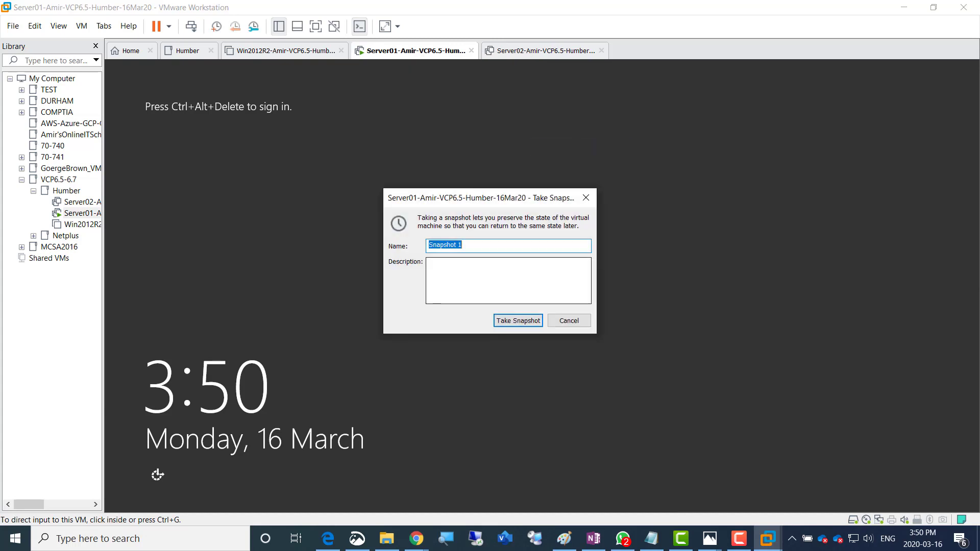
pyautogui.click(508, 281)
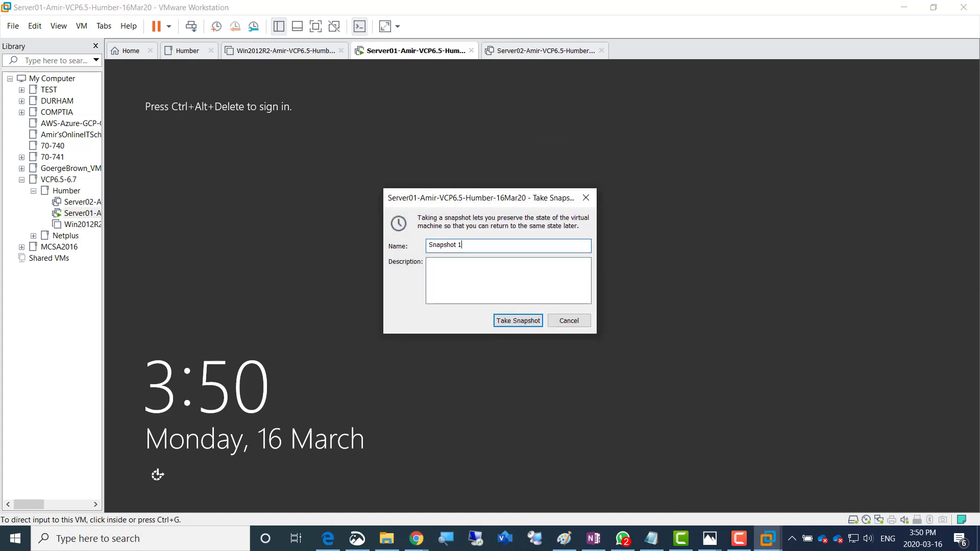
# Describe it as Activated, Static IP Given, Renamed, Vmnet1 (Host Only) and take the snapshot
pyautogui.click(485, 276)
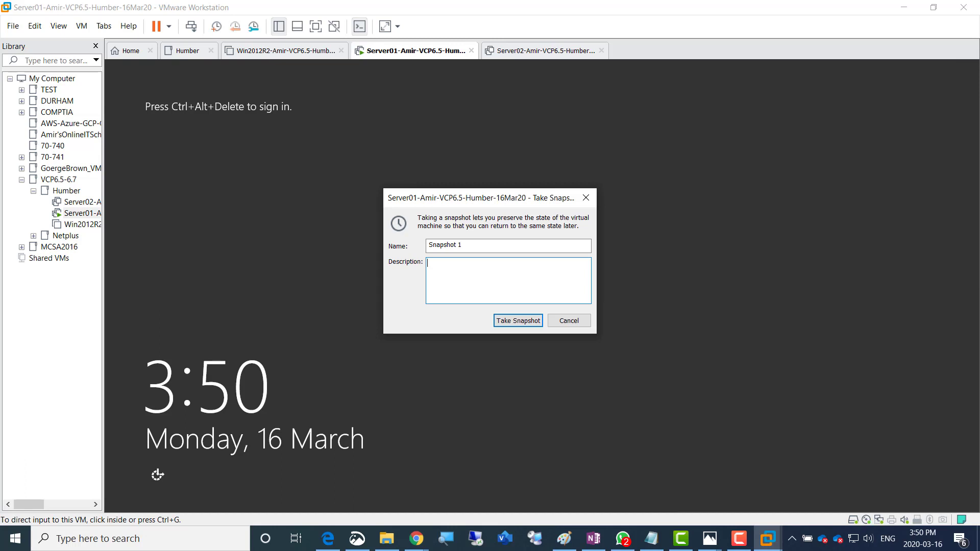
pyautogui.write('Activated')
pyautogui.press('Return')
pyautogui.write('Static IP Given')
pyautogui.press('Return')
pyautogui.write('Renamed')
pyautogui.press('Return')
pyautogui.write('Vmnet1')
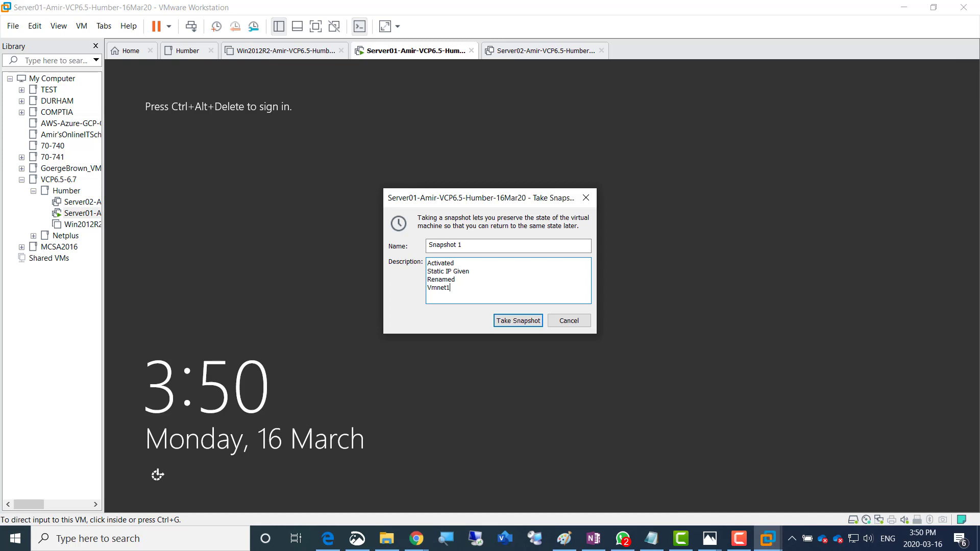
pyautogui.write(' (Host Only)')
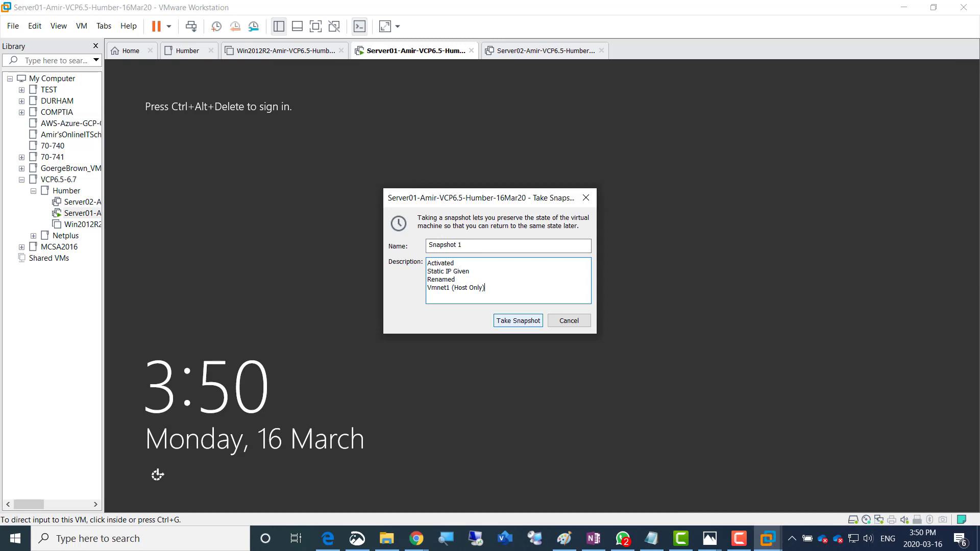
pyautogui.click(518, 321)
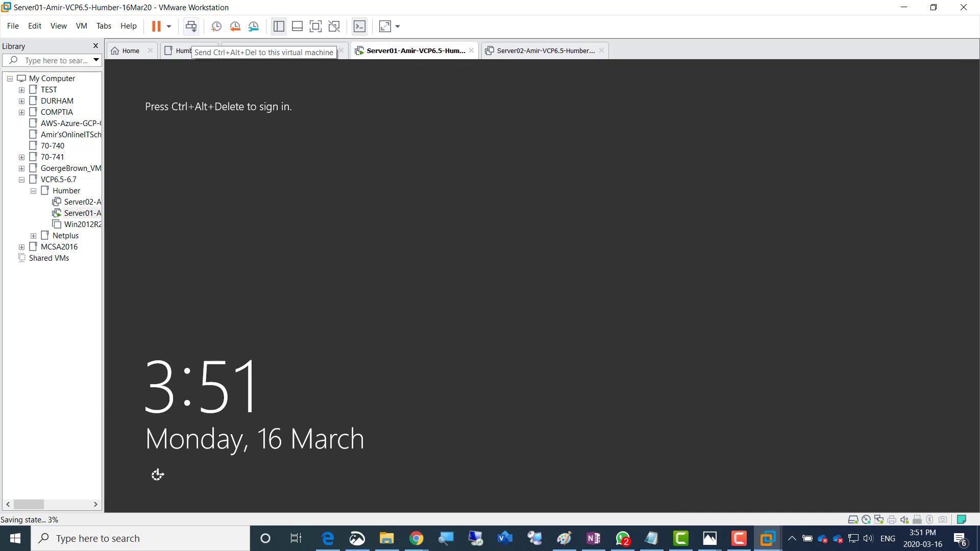
# Sign in to Server01 as Administrator with the account password, then switch to OneNote
pyautogui.click(191, 26)
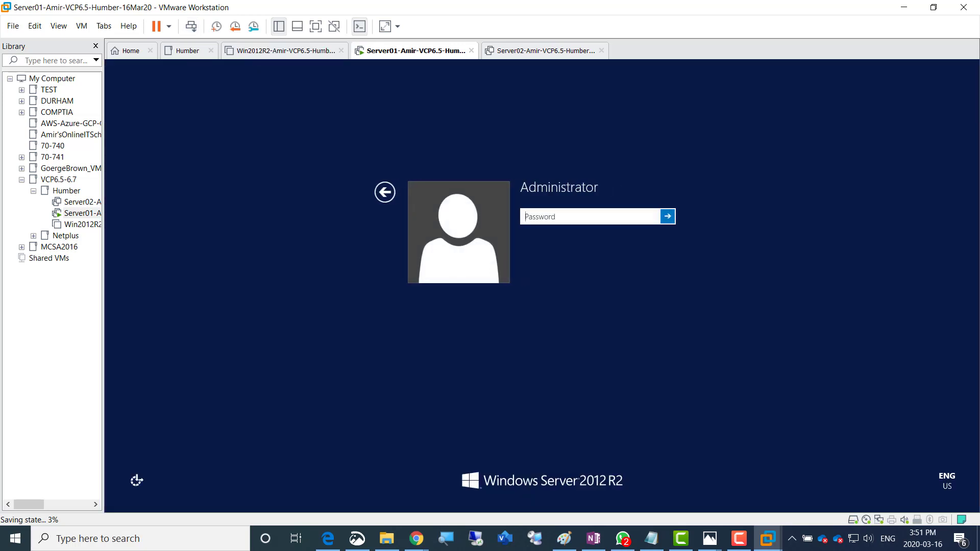
pyautogui.write('*********')
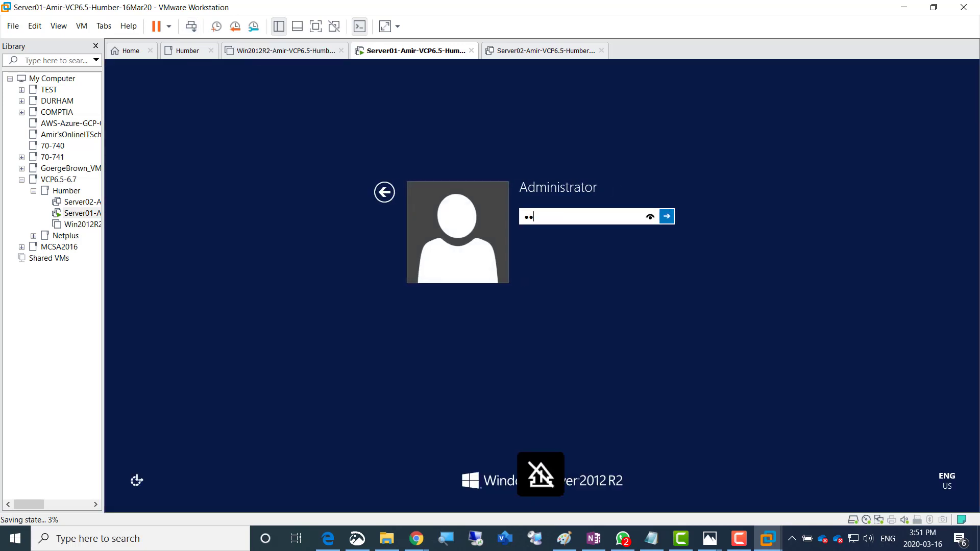
pyautogui.press('Return')
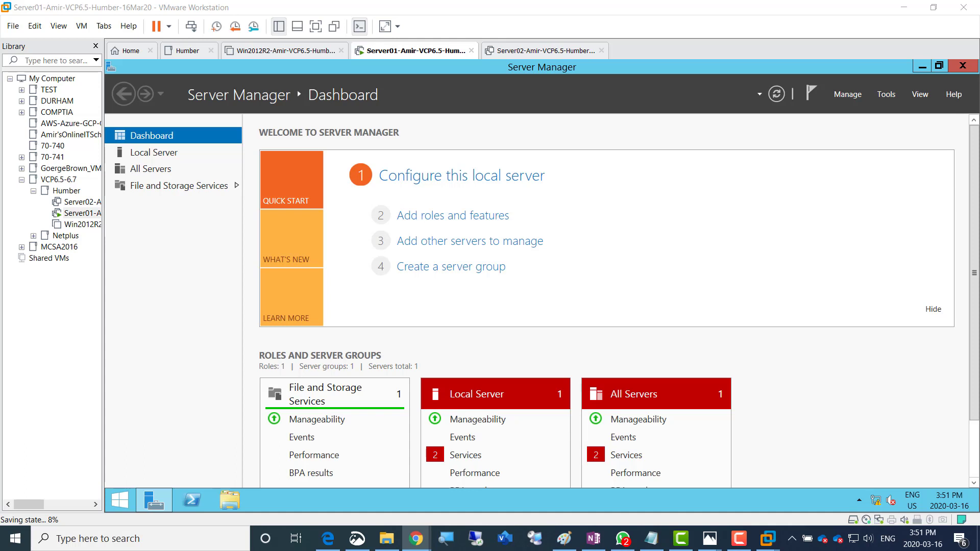
pyautogui.hotkey('alt', 'Tab')
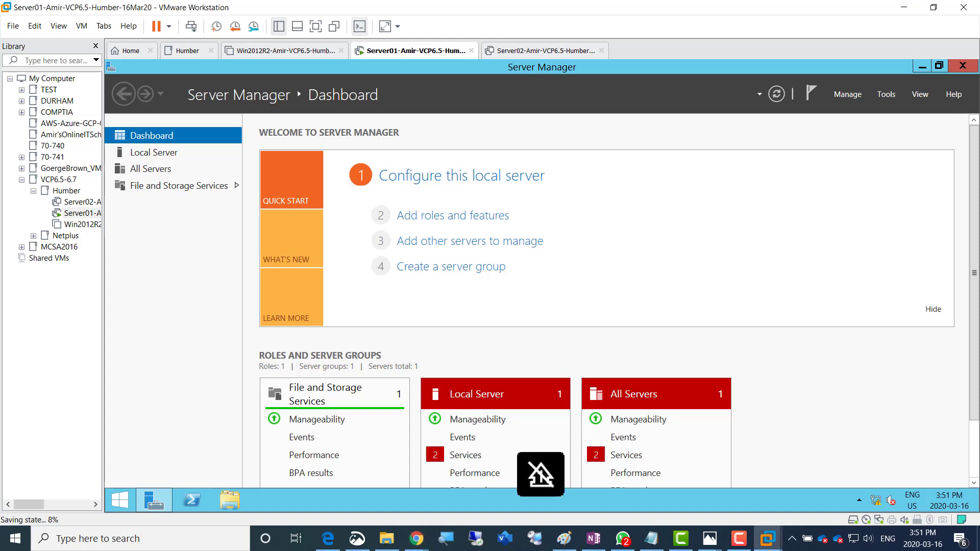
pyautogui.press('capslock')
# Colour the 'Lets take a SNAPSHOT of this VM' checklist line green
pyautogui.hotkey('alt', 'Tab')
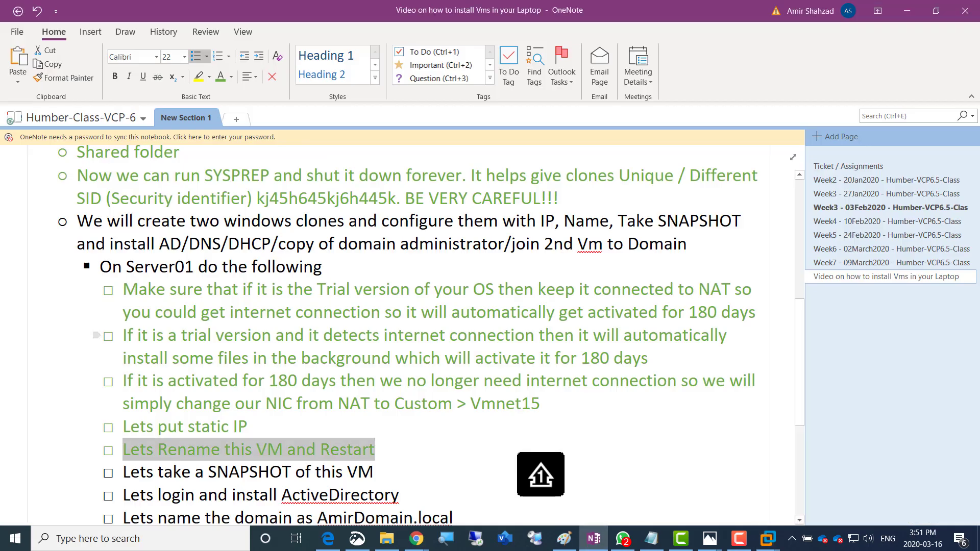
pyautogui.scroll(-3, 432, 335)
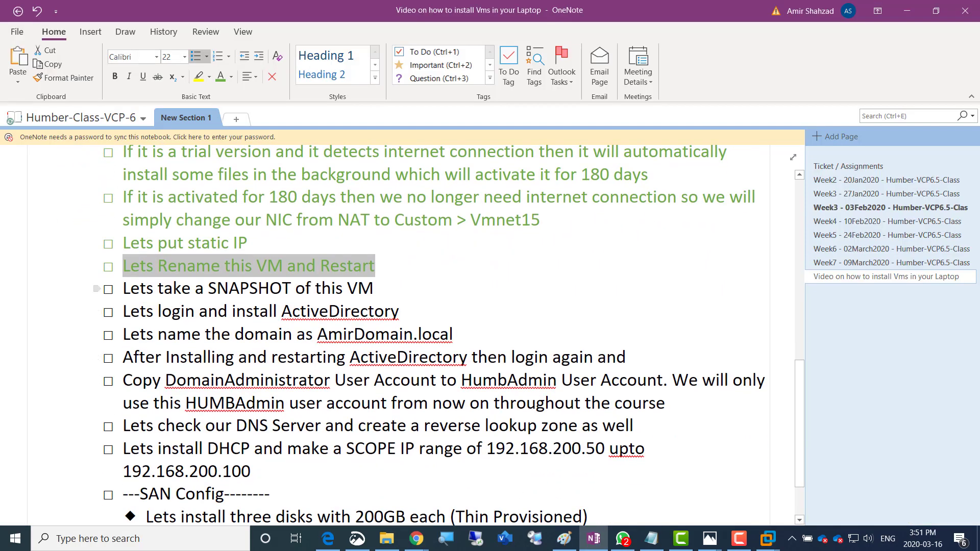
pyautogui.moveTo(123, 289); pyautogui.dragTo(374, 289)
pyautogui.click(439, 273)
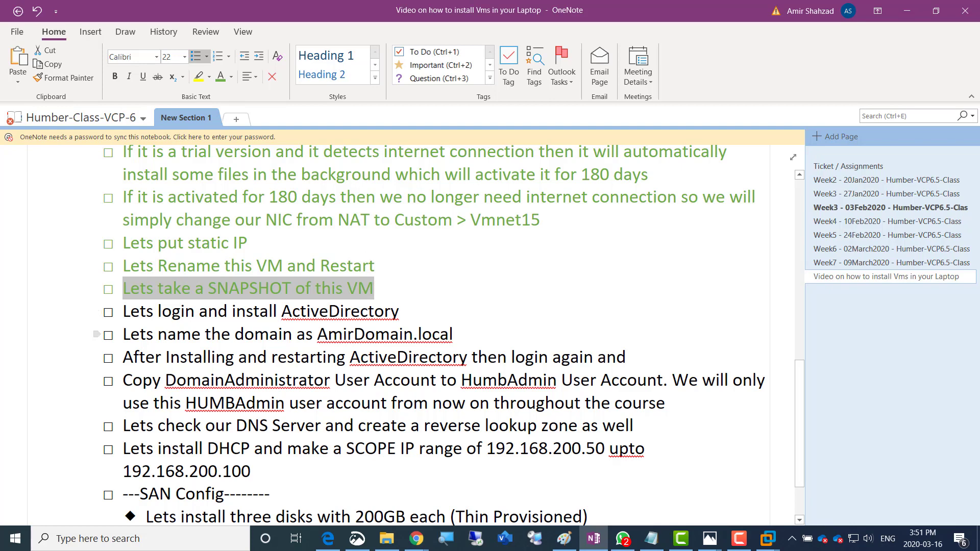
# Check the AmirDomain.local domain name in the notes, then return to the Server01 VM
pyautogui.moveTo(317, 334); pyautogui.dragTo(458, 335)
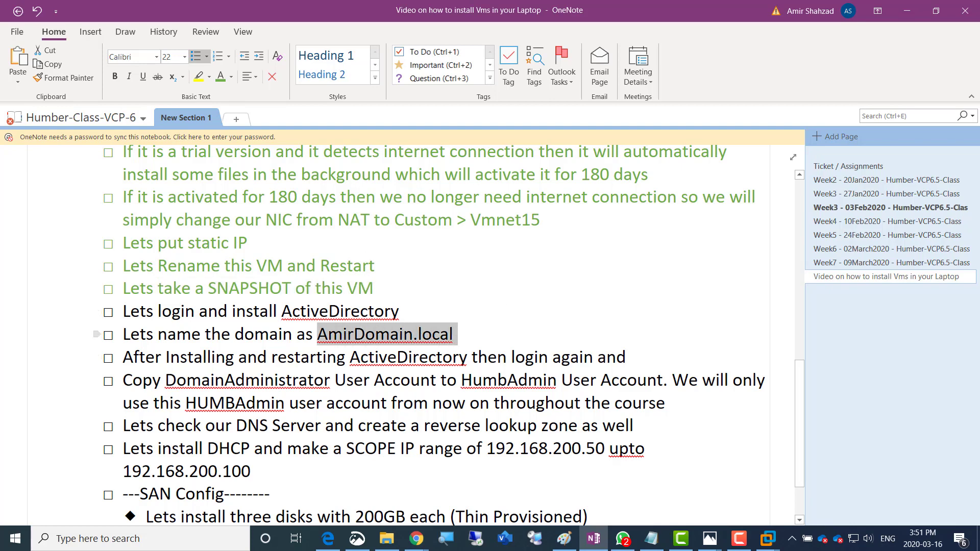
pyautogui.click(355, 335)
pyautogui.moveTo(355, 334); pyautogui.dragTo(318, 334)
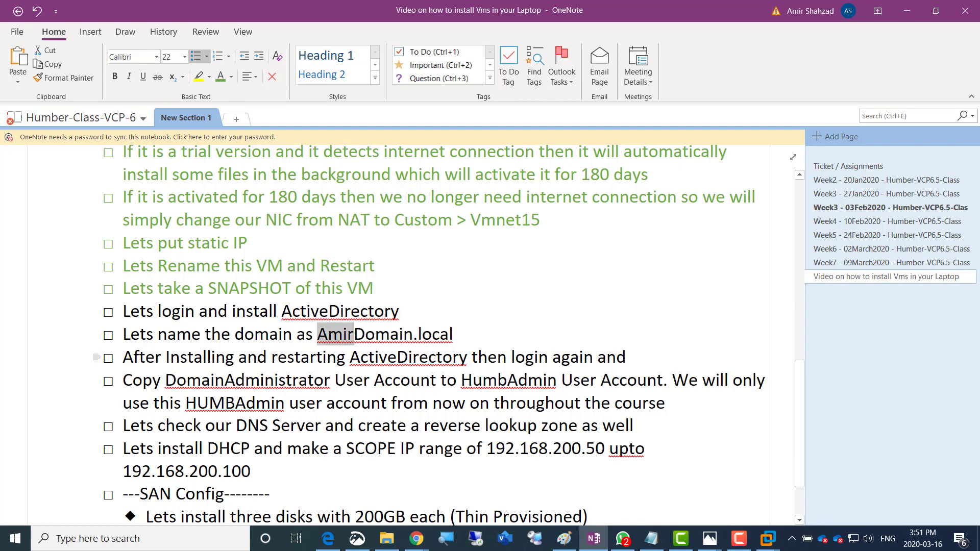
pyautogui.click(123, 357)
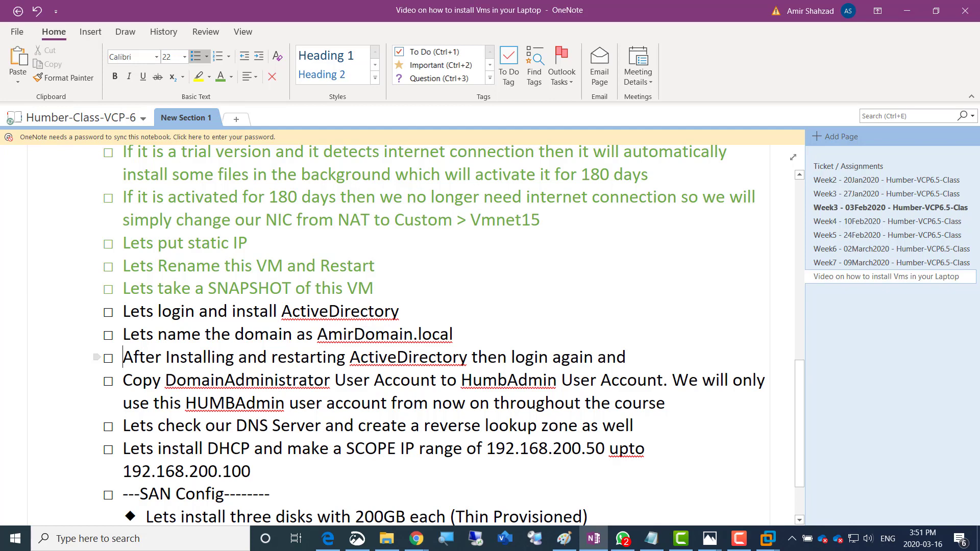
pyautogui.hotkey('alt', 'Tab')
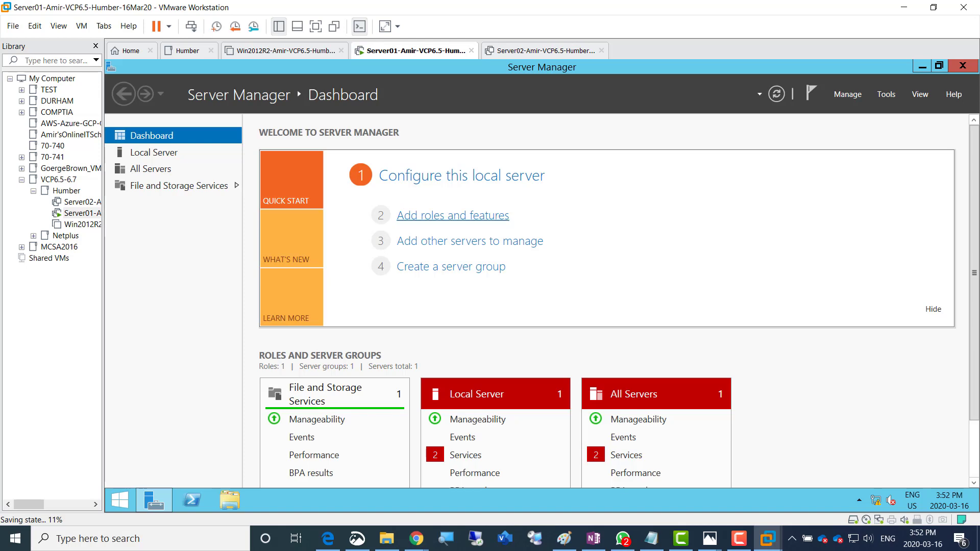
# In Add Roles and Features, select Active Directory Domain Services with its management tools for Server01
pyautogui.click(452, 216)
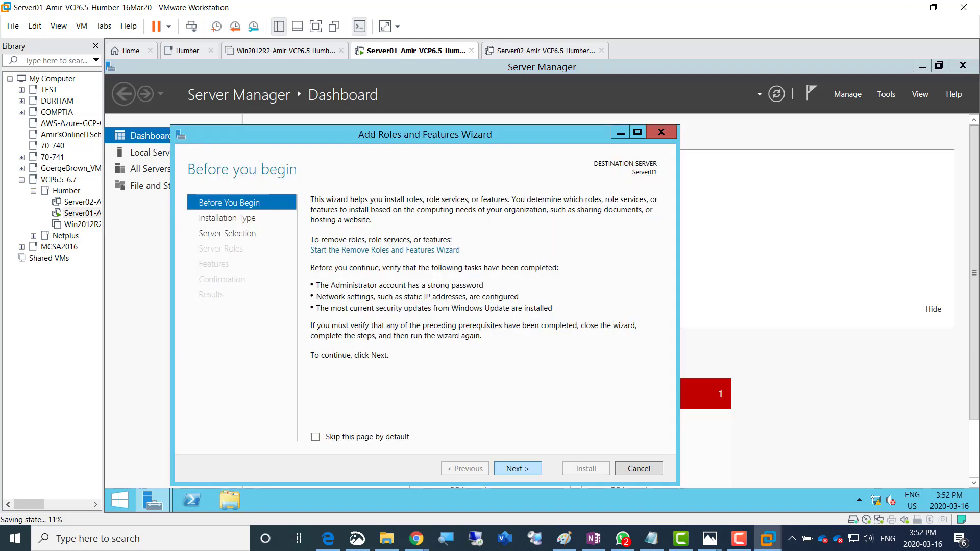
pyautogui.click(518, 469)
pyautogui.click(518, 468)
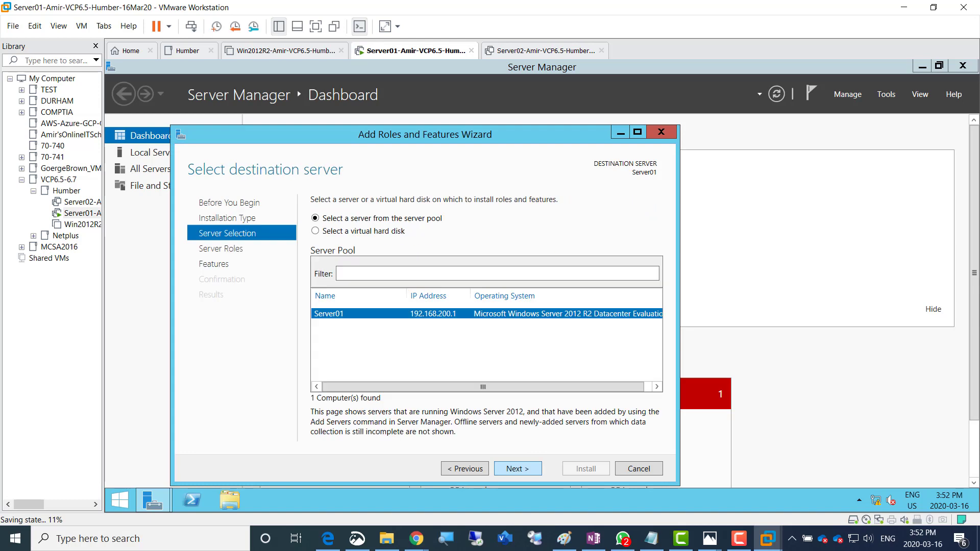
pyautogui.click(518, 469)
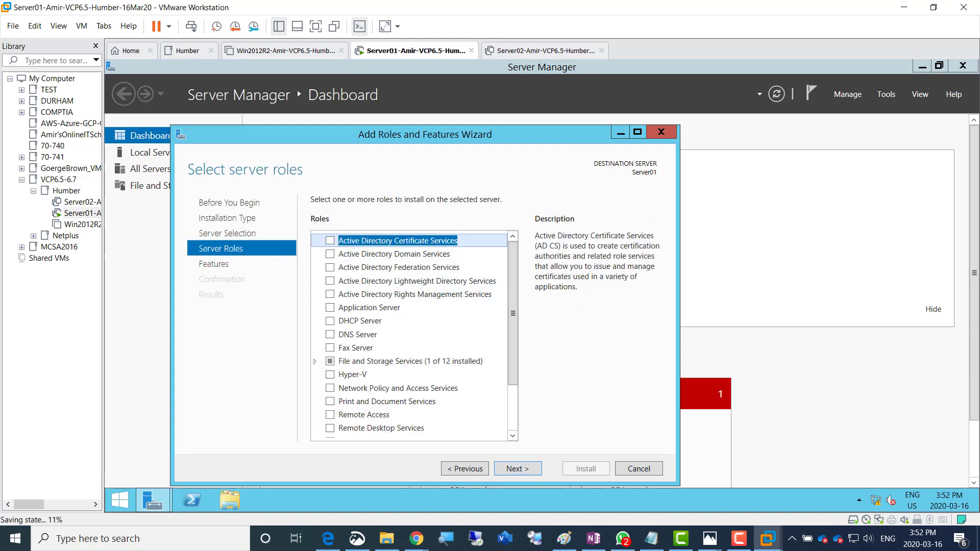
pyautogui.click(331, 254)
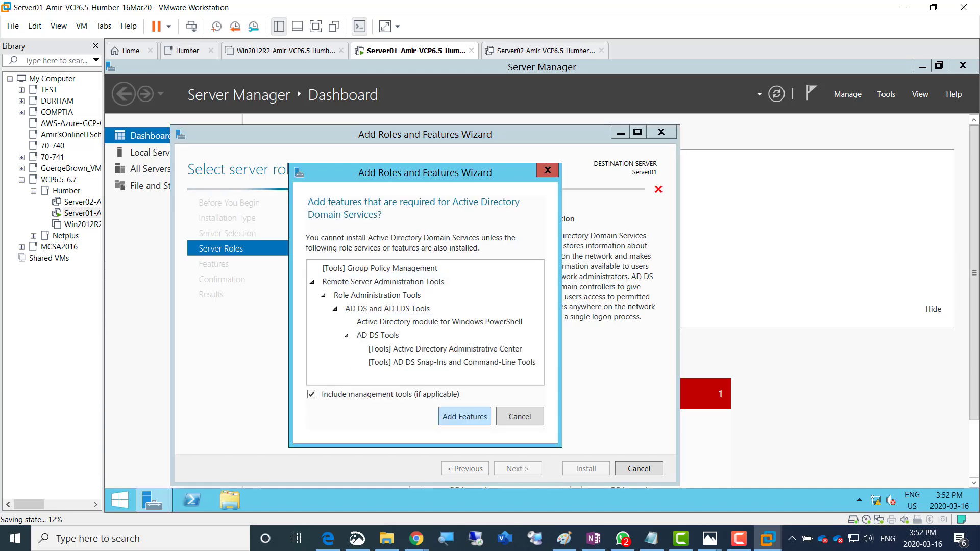
pyautogui.press('Return')
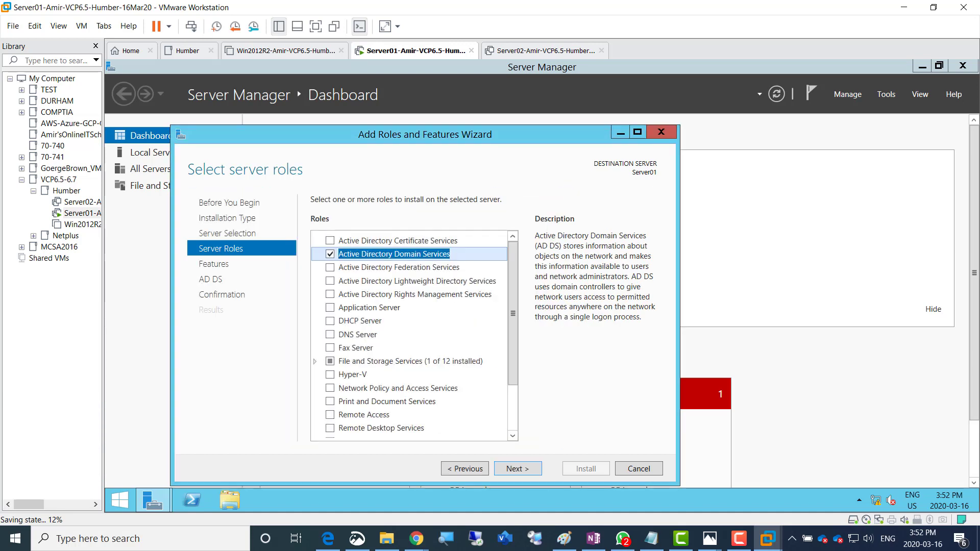
pyautogui.press('Return')
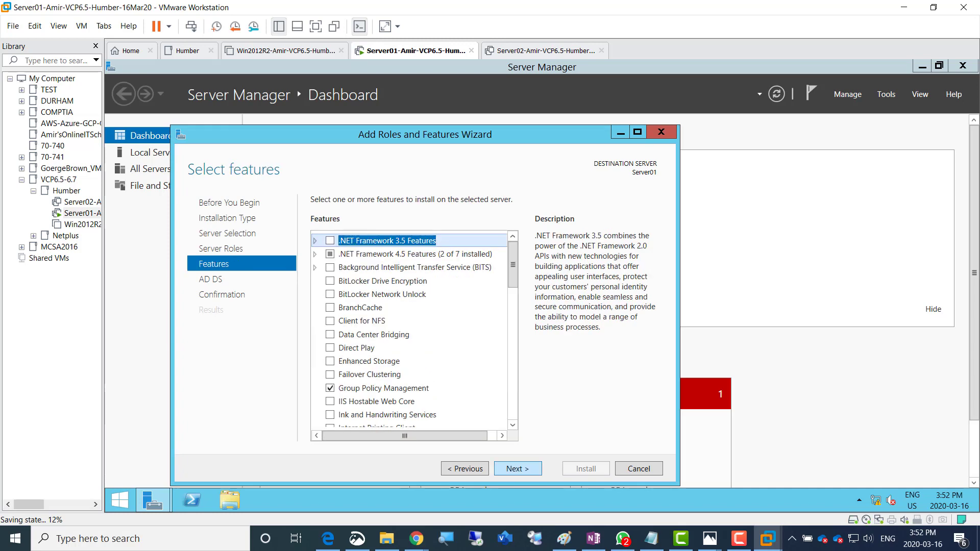
pyautogui.press('Return')
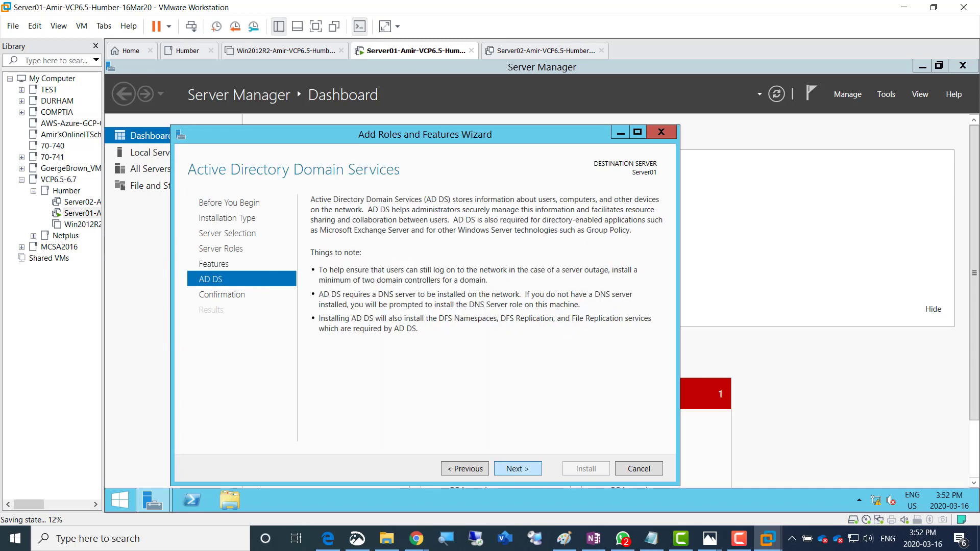
# Allow automatic restarts, run the installation, and check the notifications for completion
pyautogui.click(518, 469)
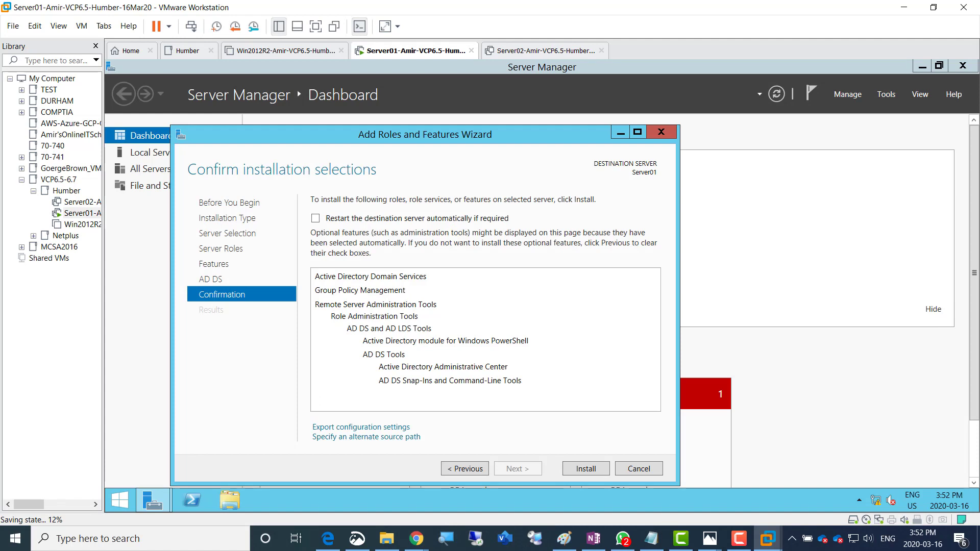
pyautogui.click(316, 219)
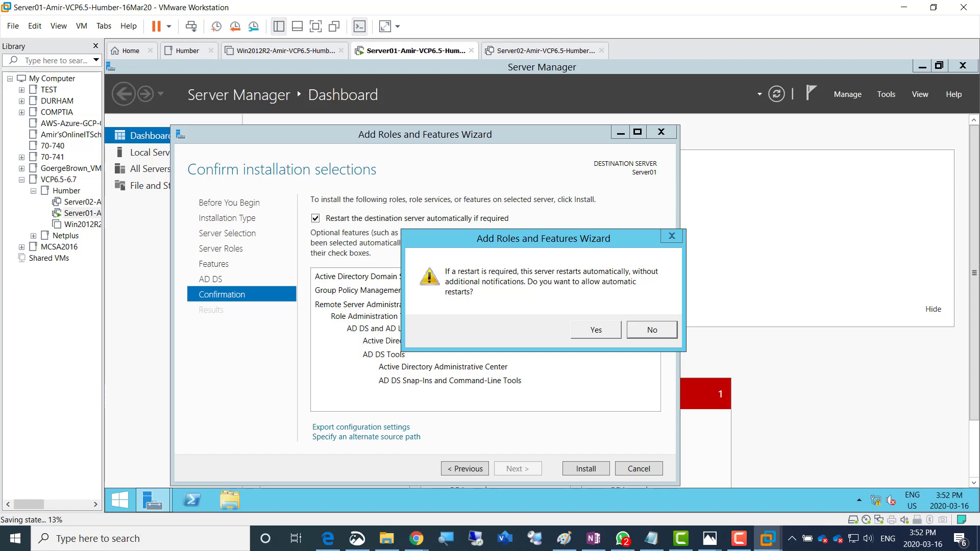
pyautogui.press('Return')
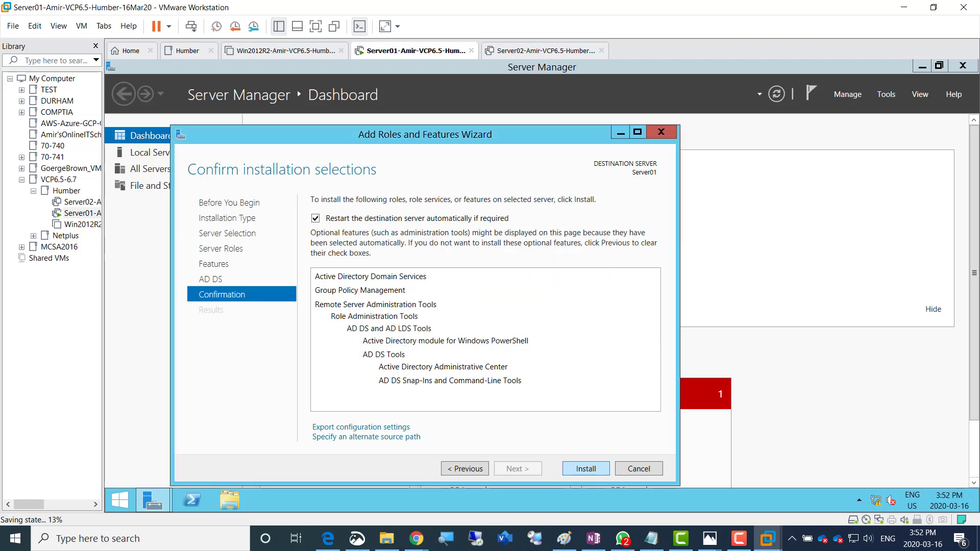
pyautogui.press('Return')
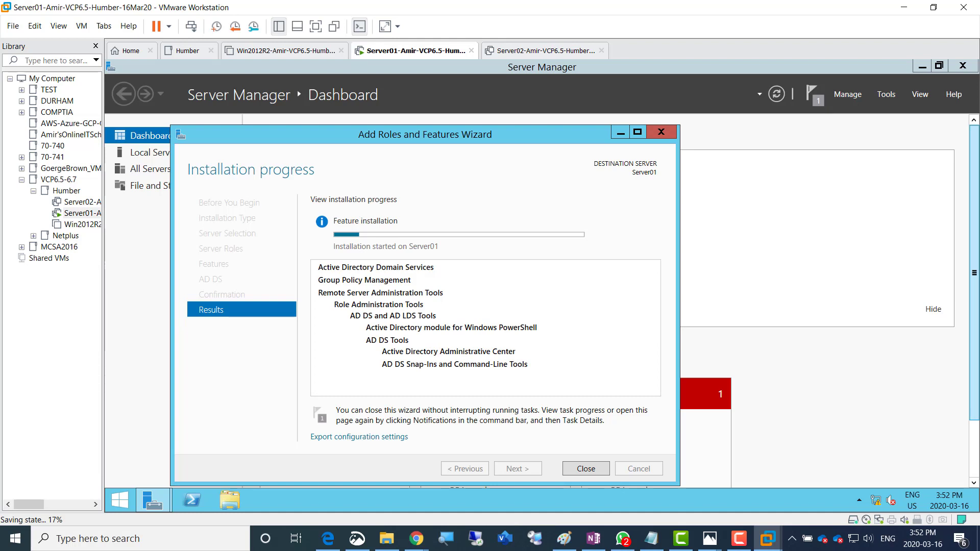
pyautogui.hotkey('alt', 'Tab')
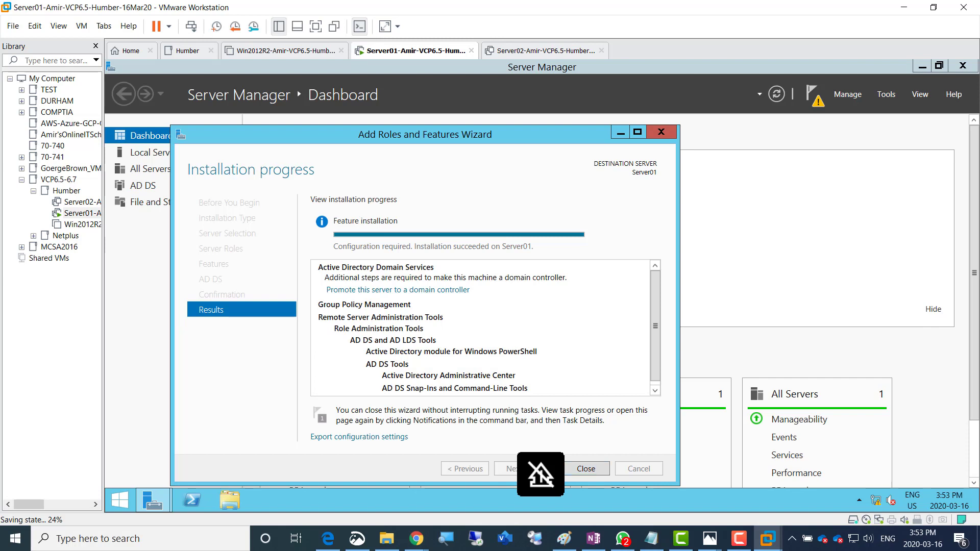
pyautogui.click(812, 93)
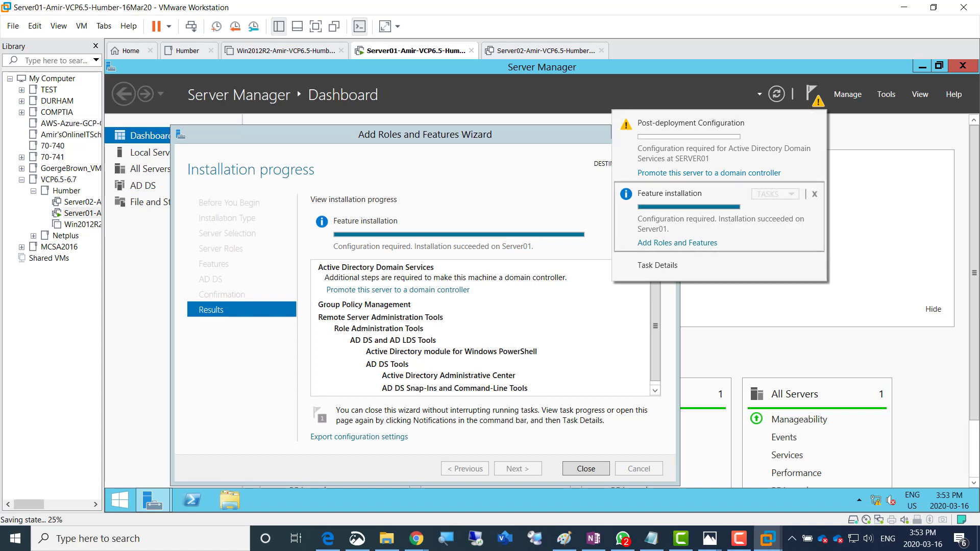
# Start the promotion as a new forest with root domain AmirDomain.local
pyautogui.click(398, 290)
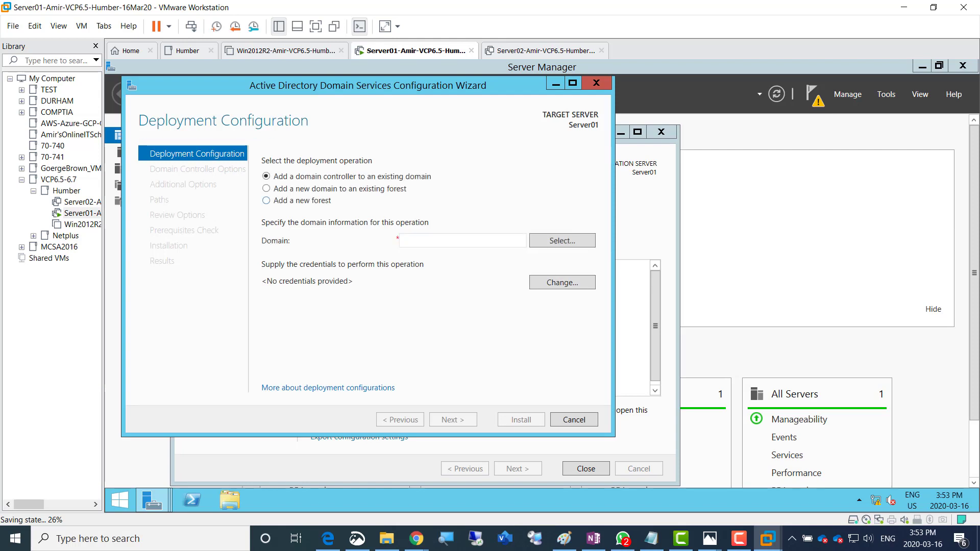
pyautogui.click(267, 201)
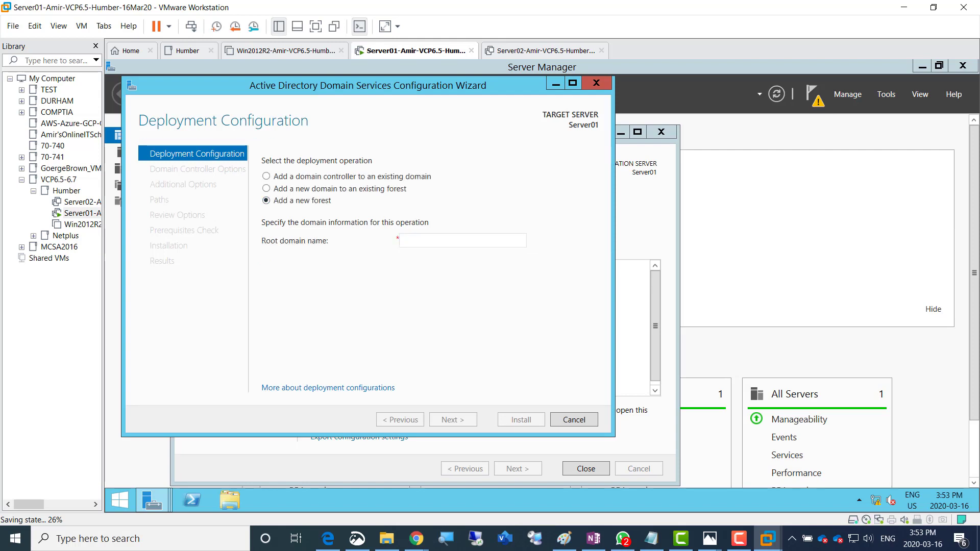
pyautogui.click(428, 242)
pyautogui.write('Amir')
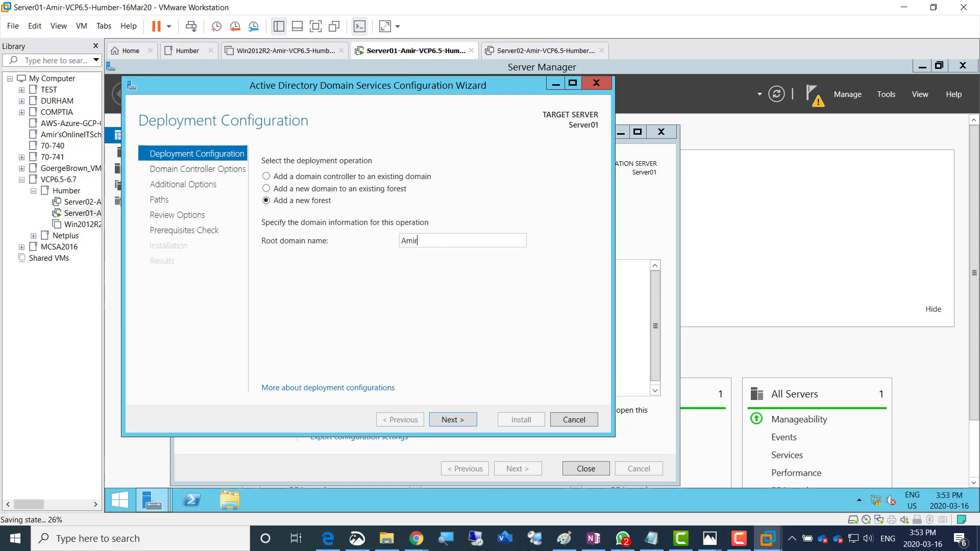
pyautogui.write('Domain.local')
pyautogui.click(453, 419)
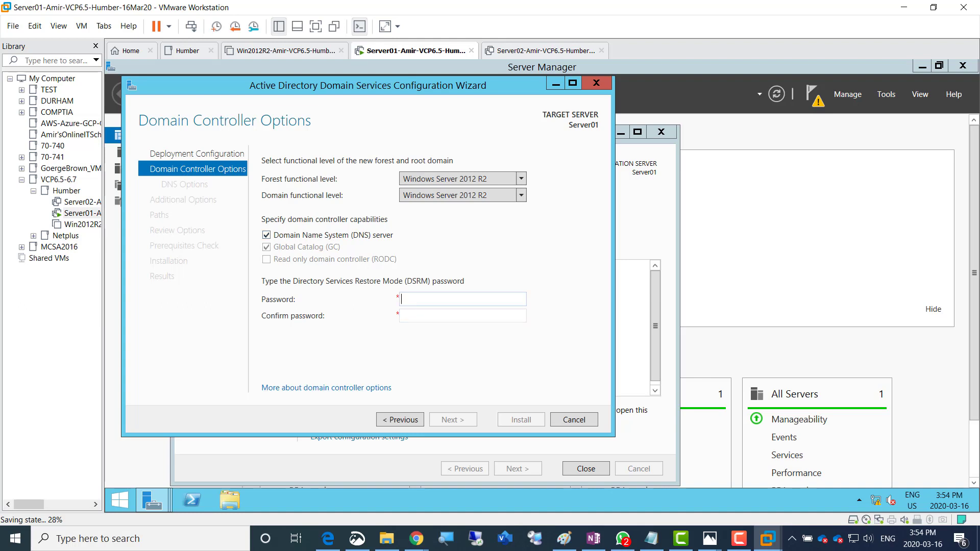
# Enter and confirm the DSRM password, then continue to DNS Options
pyautogui.write('Pa$$w0rd12')
pyautogui.press('Tab')
pyautogui.write('Pa$$w0r')
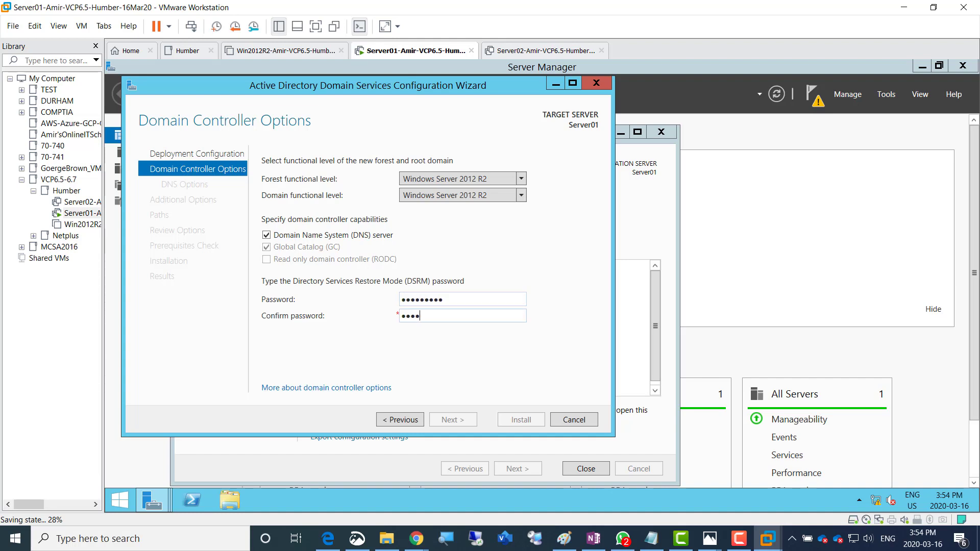
pyautogui.write('d1')
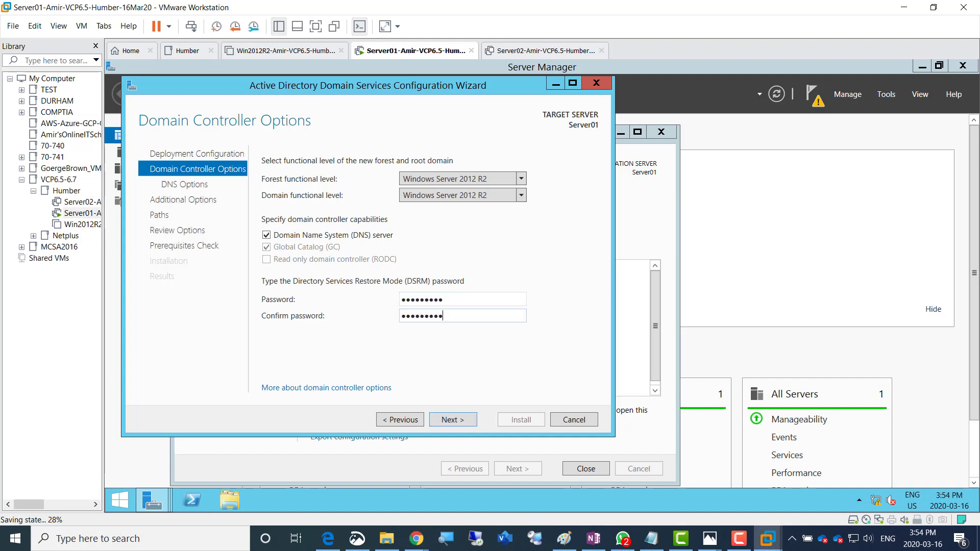
pyautogui.write('2')
pyautogui.press('Return')
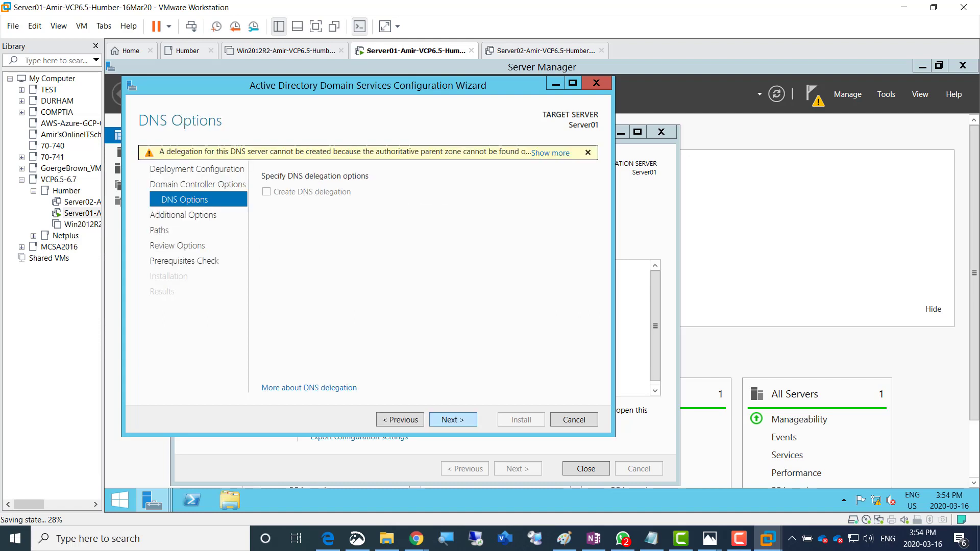
# Keep the default DNS options, NetBIOS name AMIRDOMAIN and folder paths through to the prerequisites check
pyautogui.press('Return')
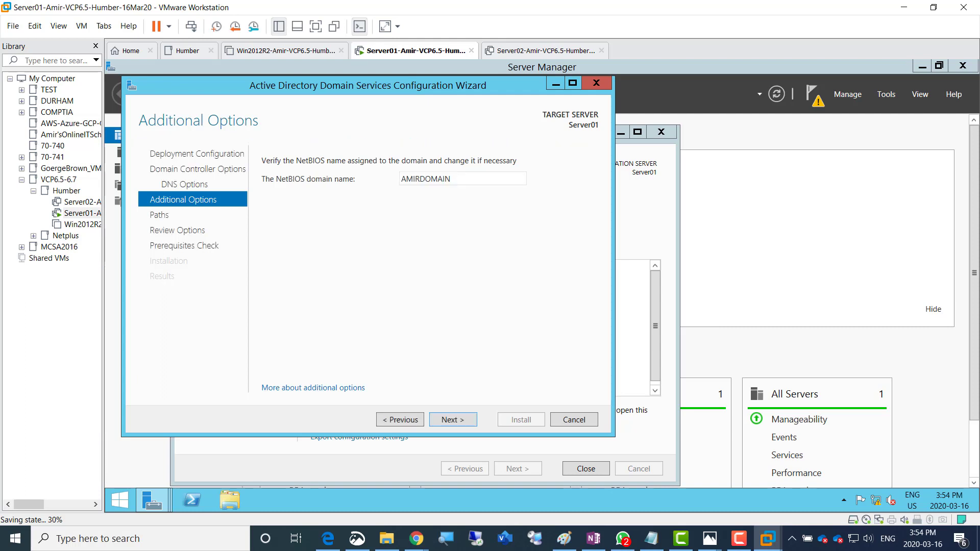
pyautogui.click(453, 420)
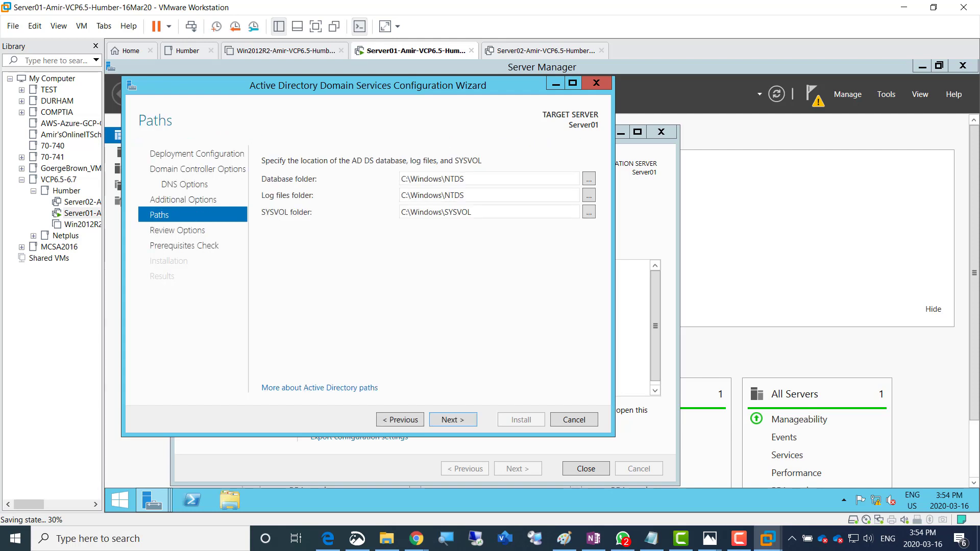
pyautogui.press('Return')
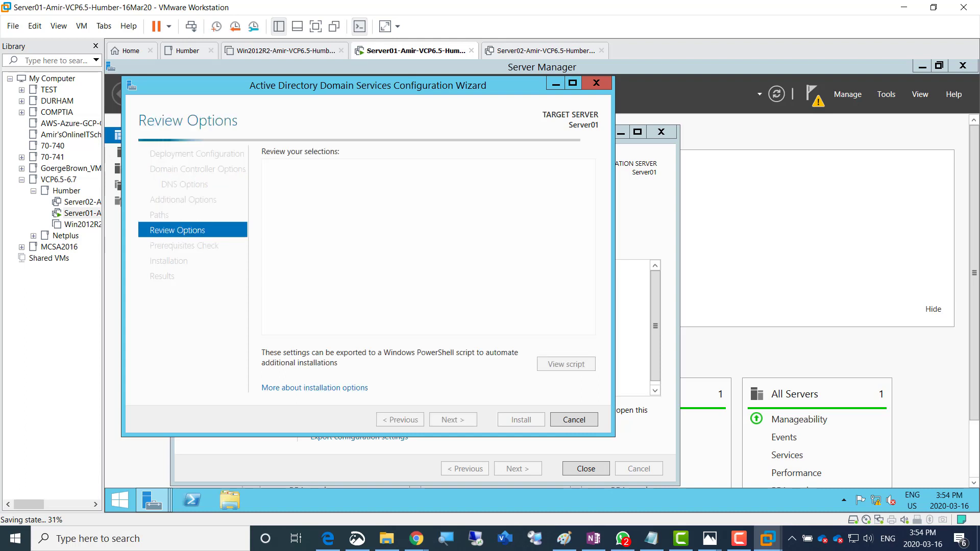
pyautogui.press('Return')
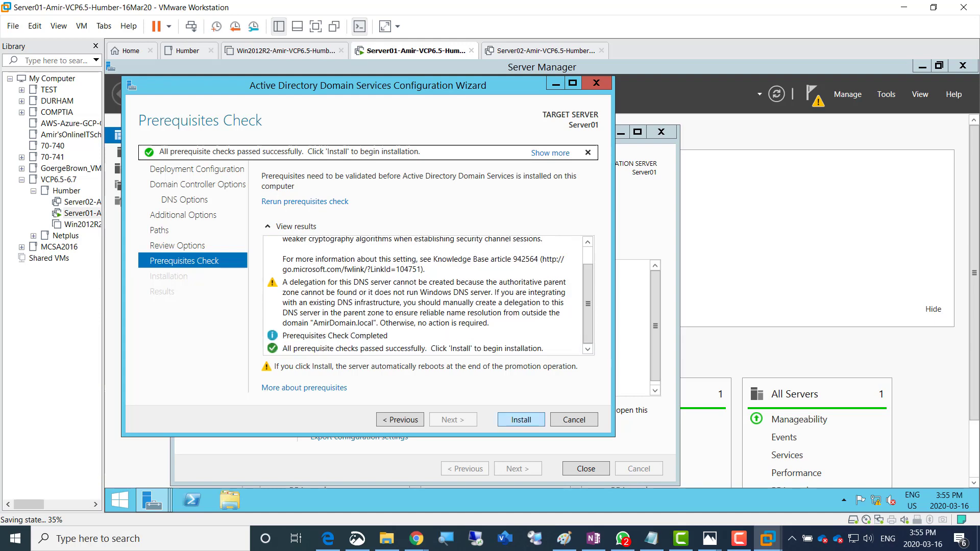
# Launch the AD DS installation from the Prerequisites Check page and let Server01 reboot
pyautogui.click(520, 420)
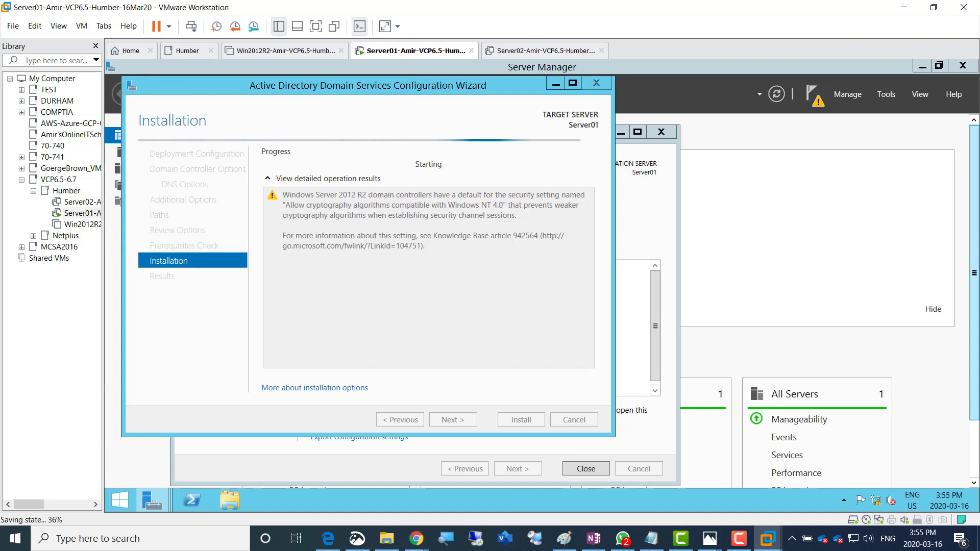
pyautogui.hotkey('alt', 'Tab')
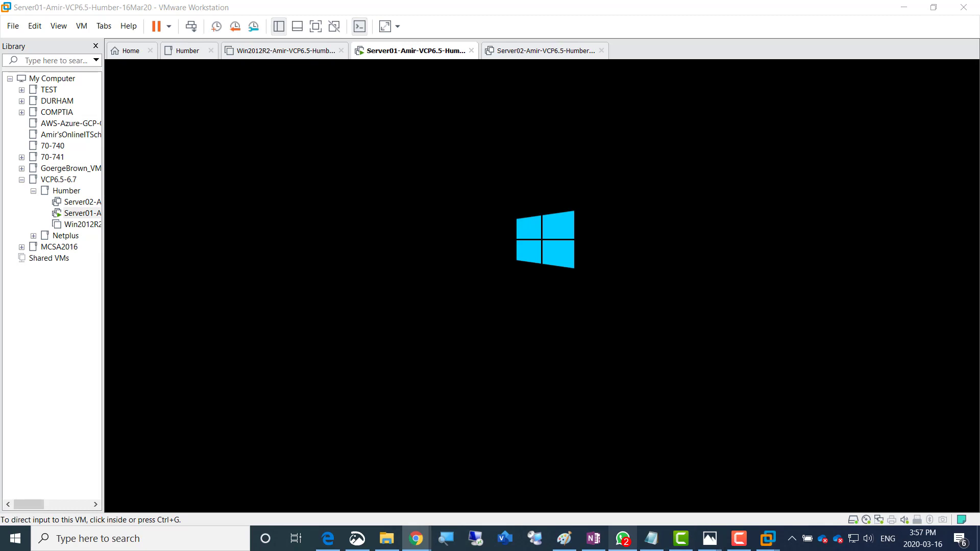
pyautogui.moveTo(622, 539)
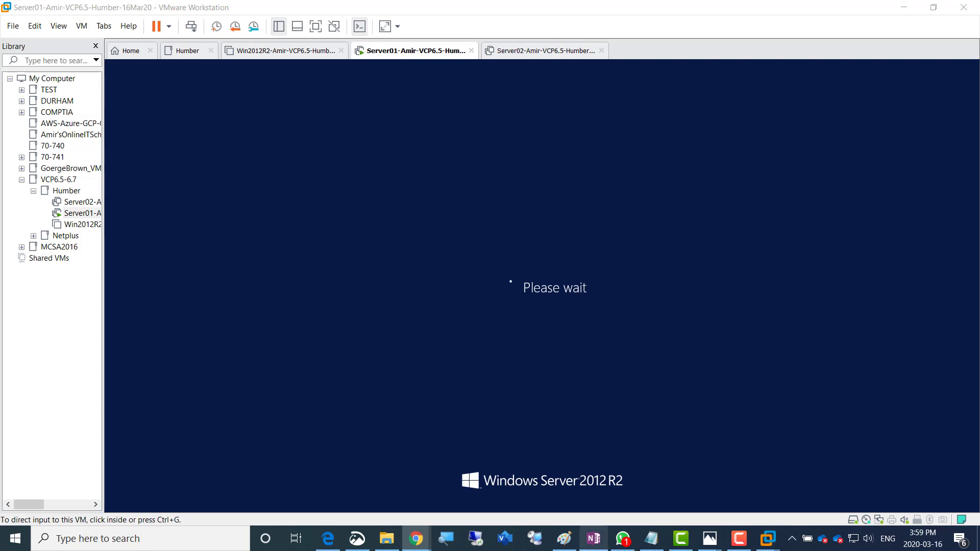
# Colour the ActiveDirectory install and AmirDomain.local naming lines green in OneNote
pyautogui.click(594, 539)
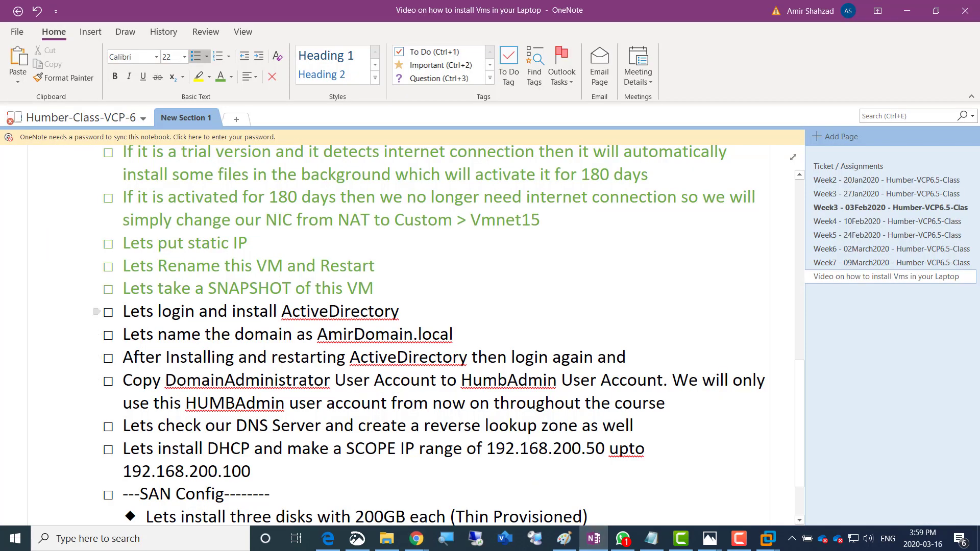
pyautogui.moveTo(123, 312); pyautogui.dragTo(404, 312)
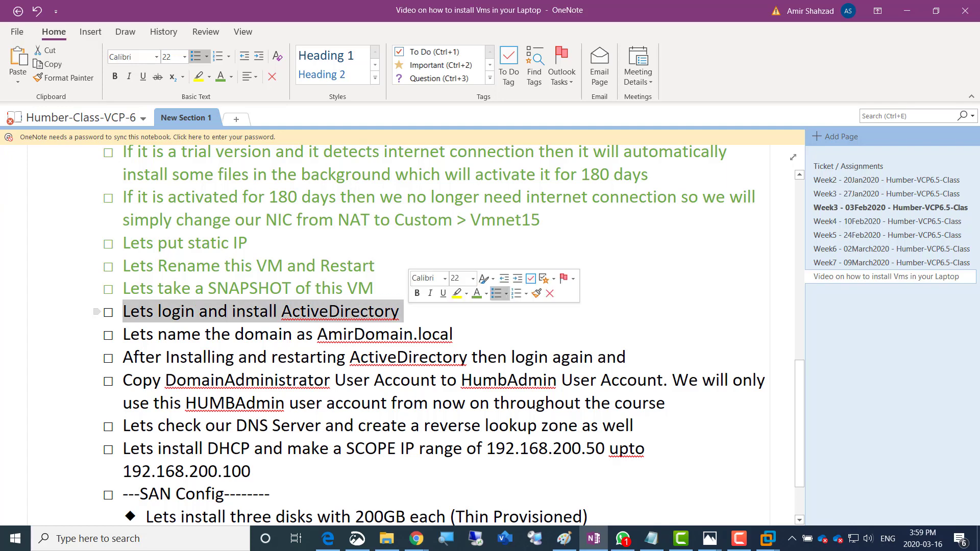
pyautogui.click(477, 293)
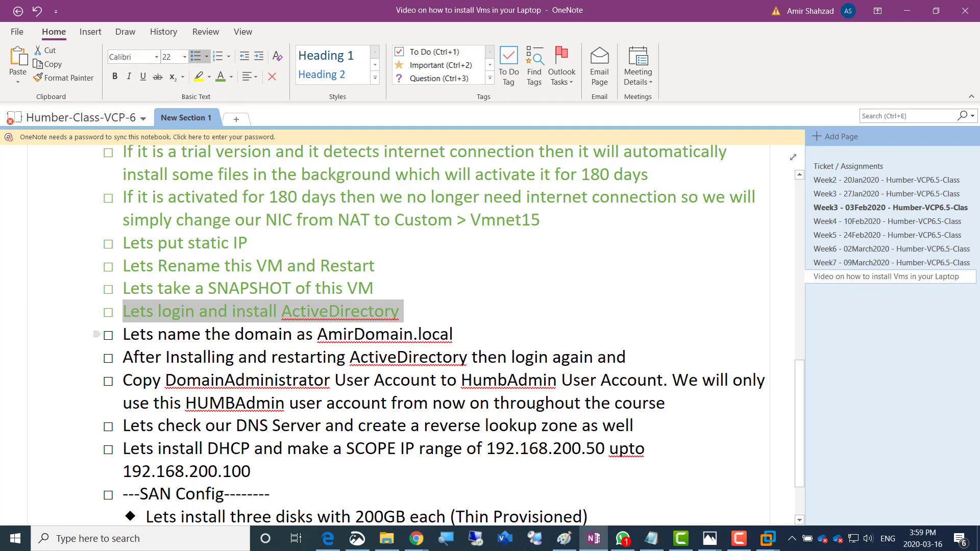
pyautogui.moveTo(123, 334); pyautogui.dragTo(454, 334)
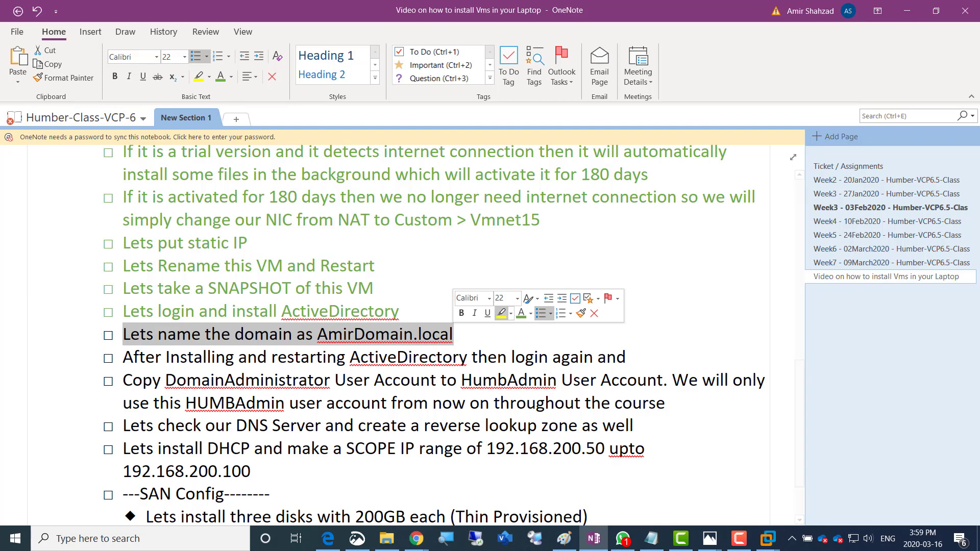
pyautogui.click(521, 313)
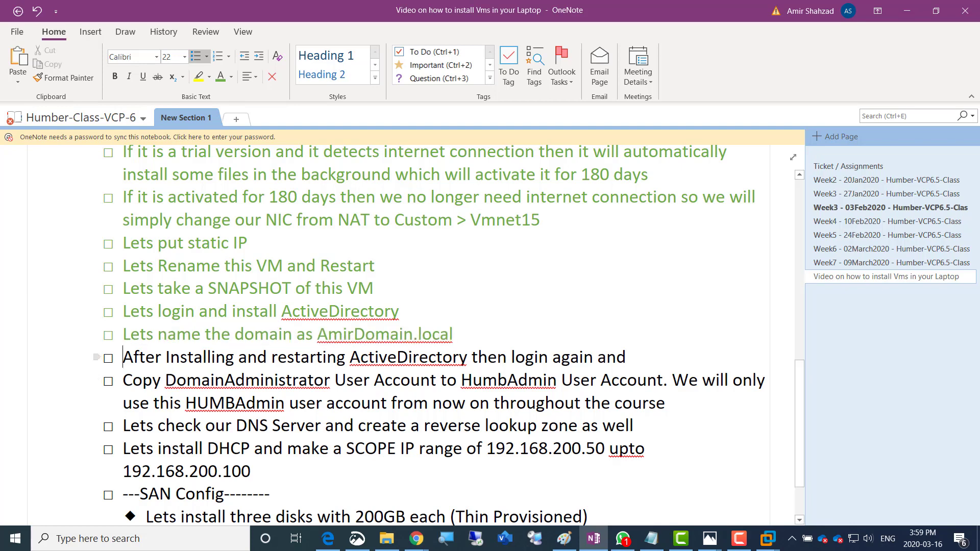
# Colour the restart-and-login line green, then return to the Server01 virtual machine
pyautogui.moveTo(123, 358); pyautogui.dragTo(627, 357)
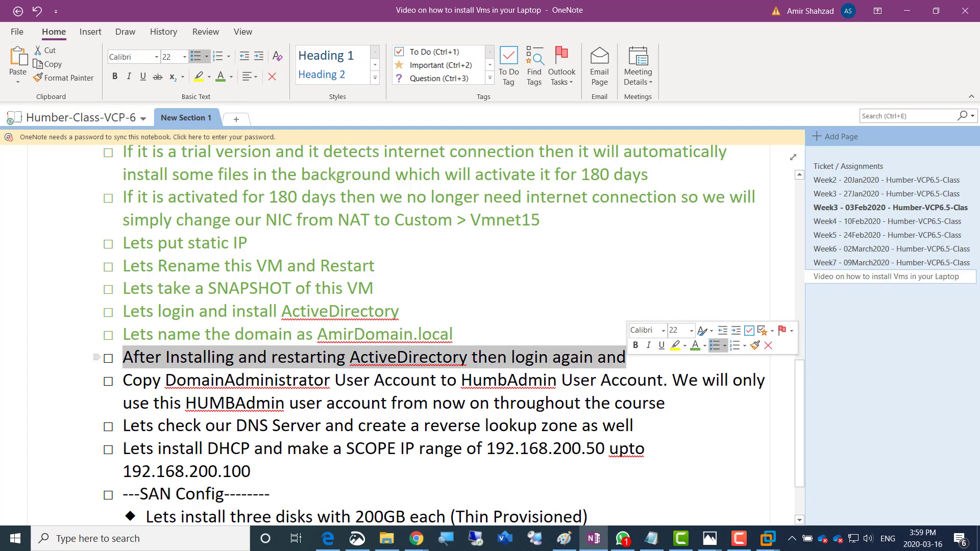
pyautogui.click(695, 346)
pyautogui.click(416, 539)
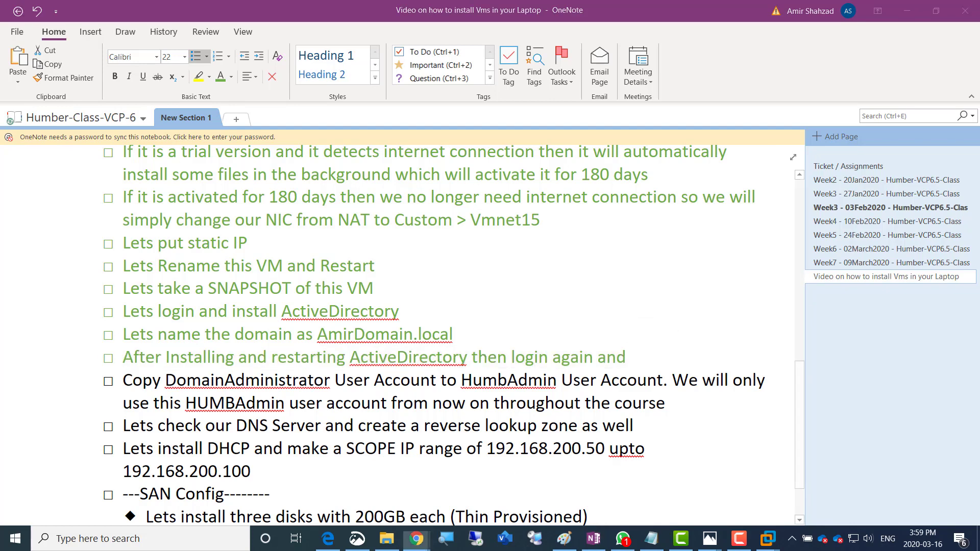
pyautogui.hotkey('alt', 'Tab')
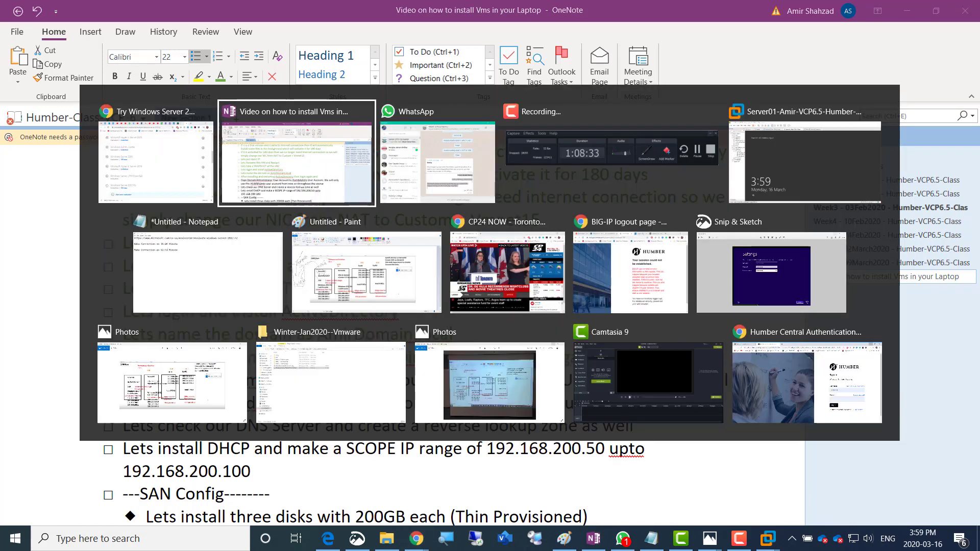
pyautogui.hotkey('alt', 'Tab')
pyautogui.hotkey('alt', 'Tab')
pyautogui.hotkey('alt', 'Tab')
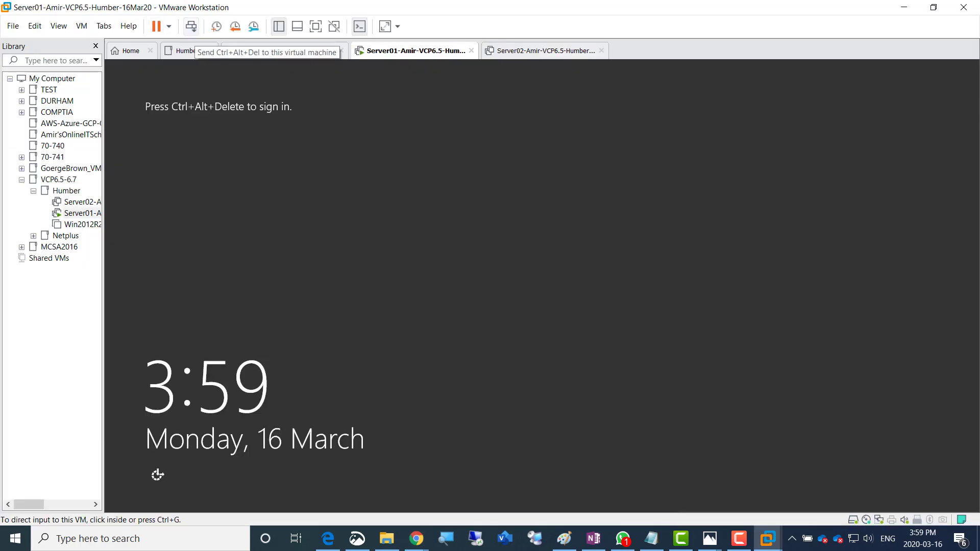
# Sign in to Server01 as the AMIRDOMAIN Administrator using the account password
pyautogui.click(191, 27)
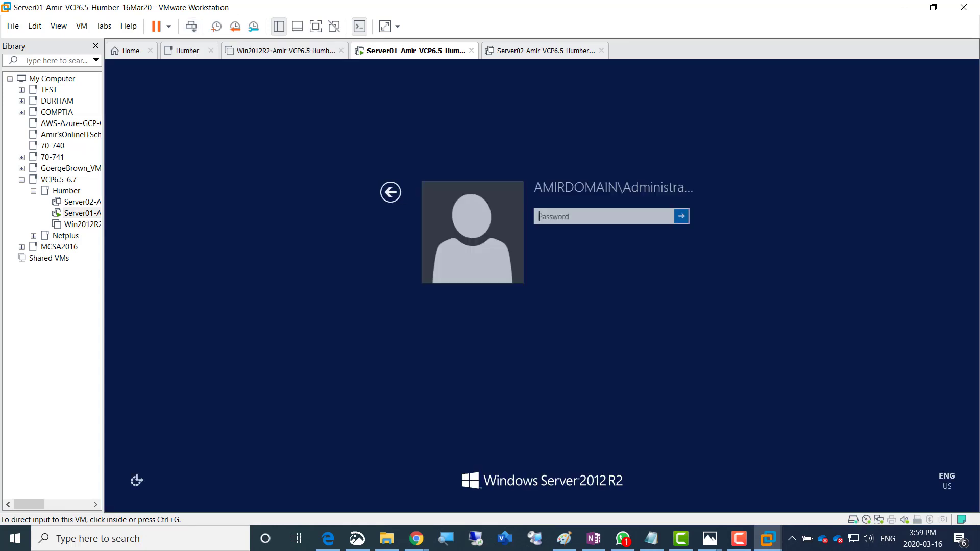
pyautogui.write('Pa$$w0rd')
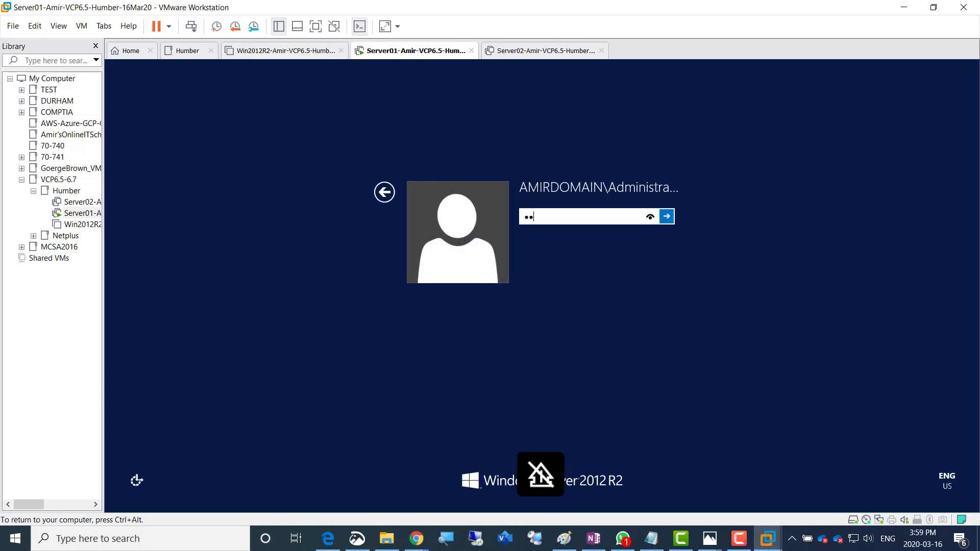
pyautogui.press('Return')
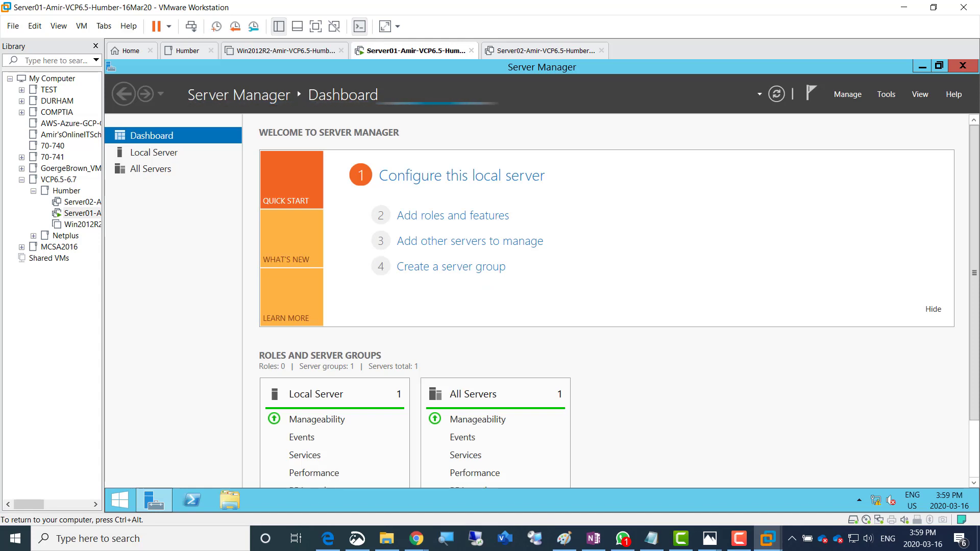
# Release input from the VM and switch over to the OneNote checklist
pyautogui.hotkey('ctrl', 'alt')
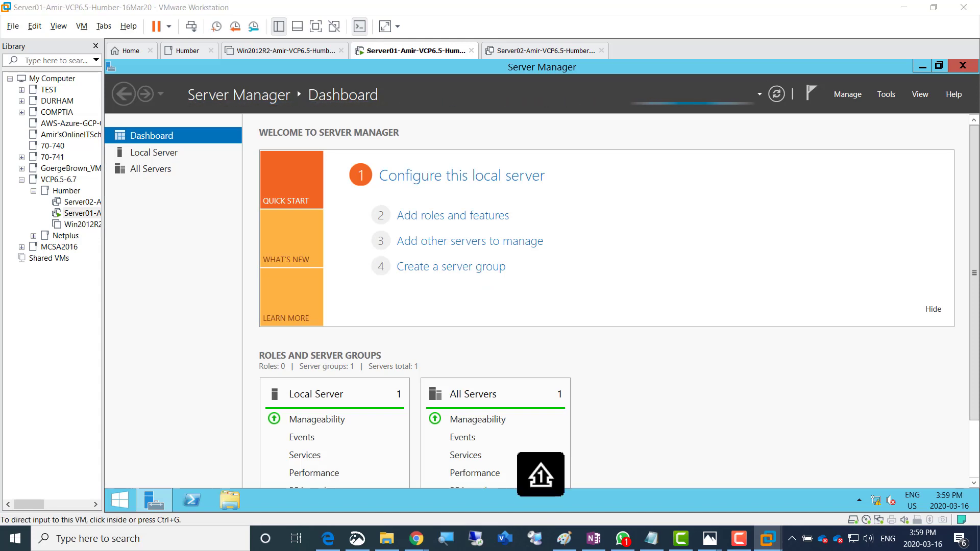
pyautogui.hotkey('alt', 'Tab')
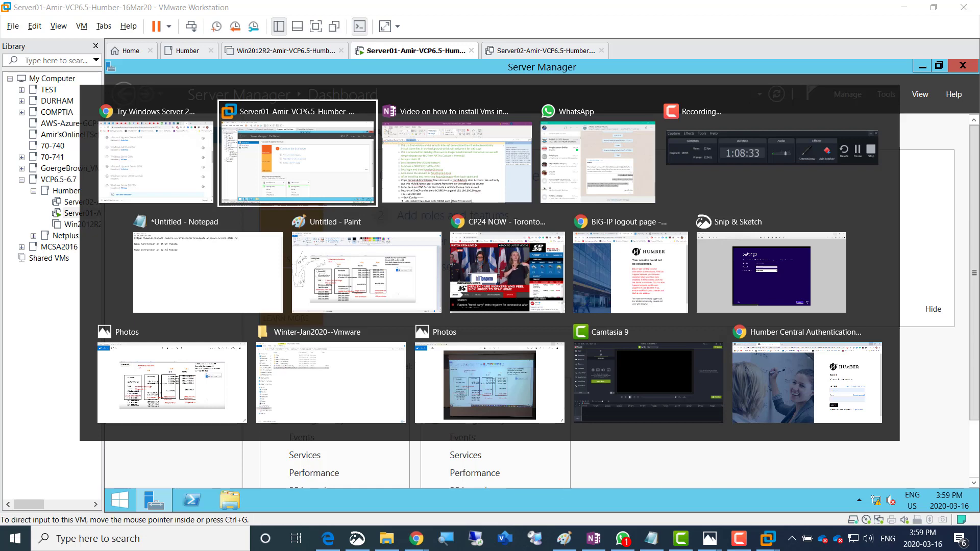
pyautogui.hotkey('alt', 'Tab')
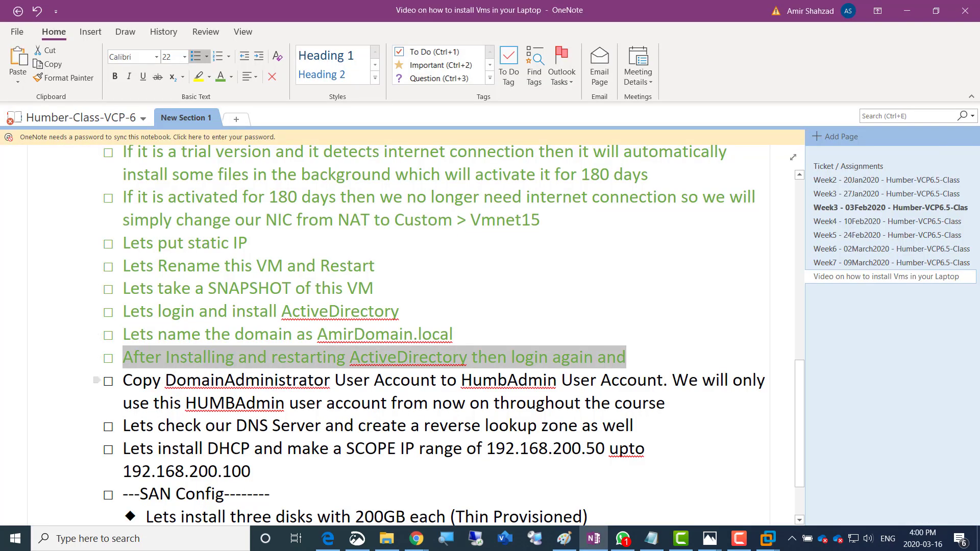
# Highlight Administrator and HumbAdmin in the copy-DomainAdministrator note, then return to Server01
pyautogui.click(165, 381)
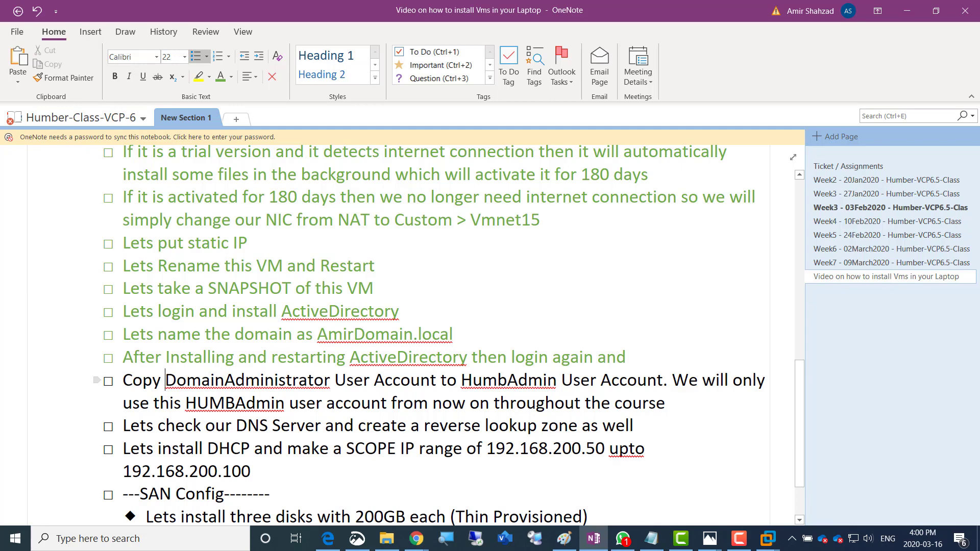
pyautogui.click(224, 380)
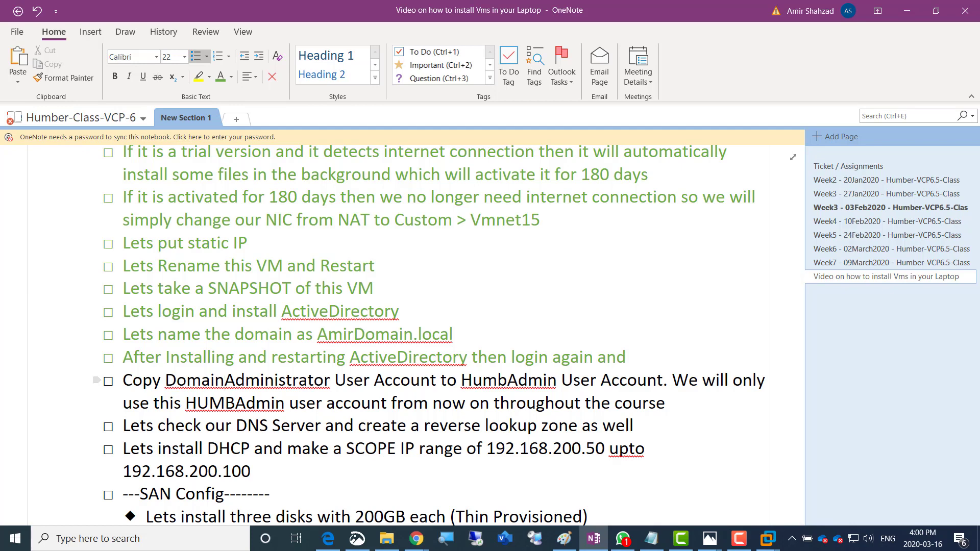
pyautogui.hotkey('shift', 'Right')
pyautogui.hotkey('shift', 'Right')
pyautogui.hotkey('shift', 'Right')
pyautogui.hotkey('shift', 'Right')
pyautogui.hotkey('shift', 'Right')
pyautogui.hotkey('shift', 'Right')
pyautogui.hotkey('shift', 'Right')
pyautogui.hotkey('shift', 'Right')
pyautogui.hotkey('shift', 'Right')
pyautogui.hotkey('shift', 'Right')
pyautogui.hotkey('shift', 'Right')
pyautogui.hotkey('shift', 'Right')
pyautogui.hotkey('shift', 'Right')
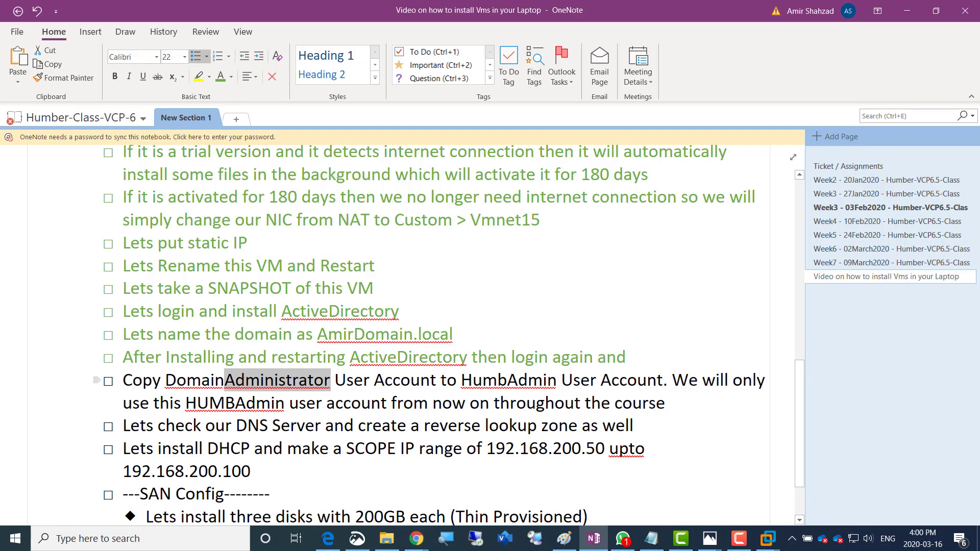
pyautogui.moveTo(461, 381); pyautogui.dragTo(556, 381)
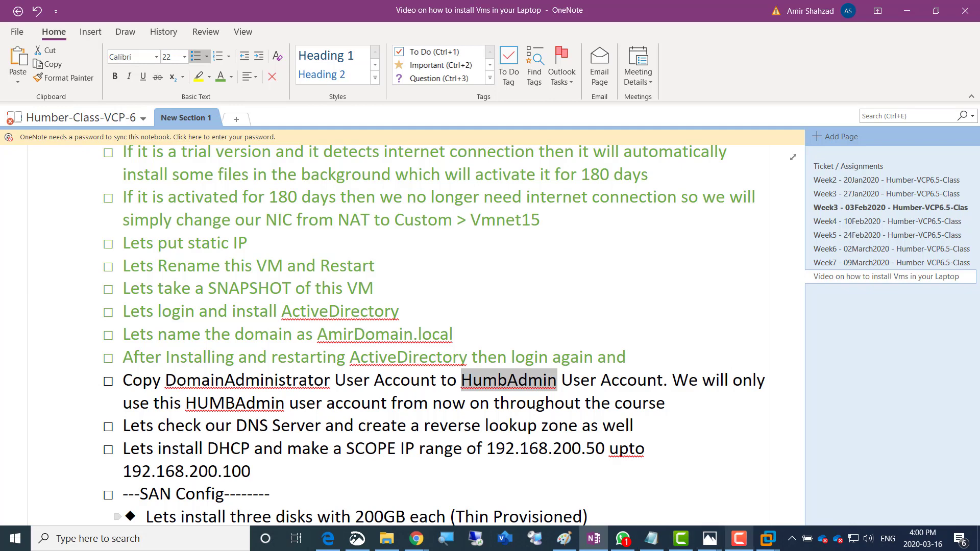
pyautogui.click(739, 539)
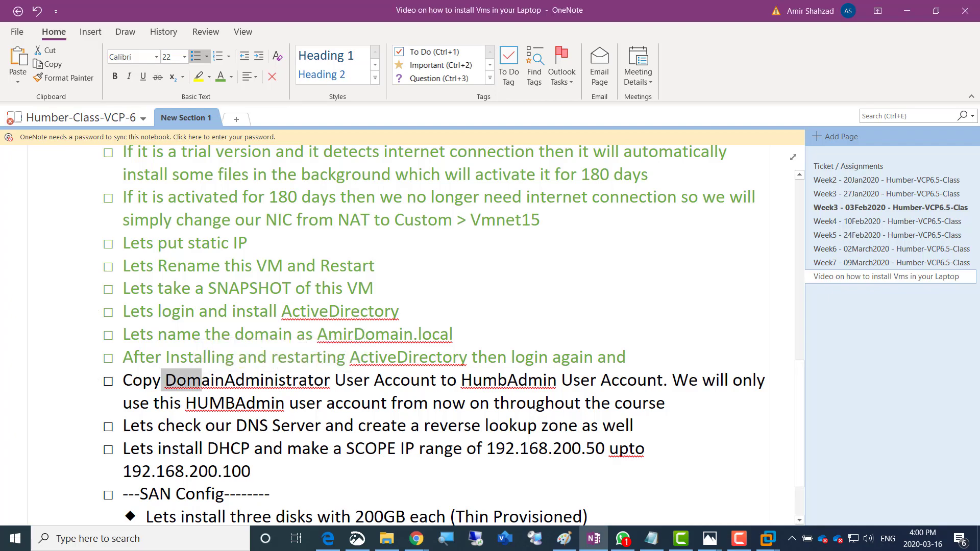
pyautogui.hotkey('alt', 'Tab')
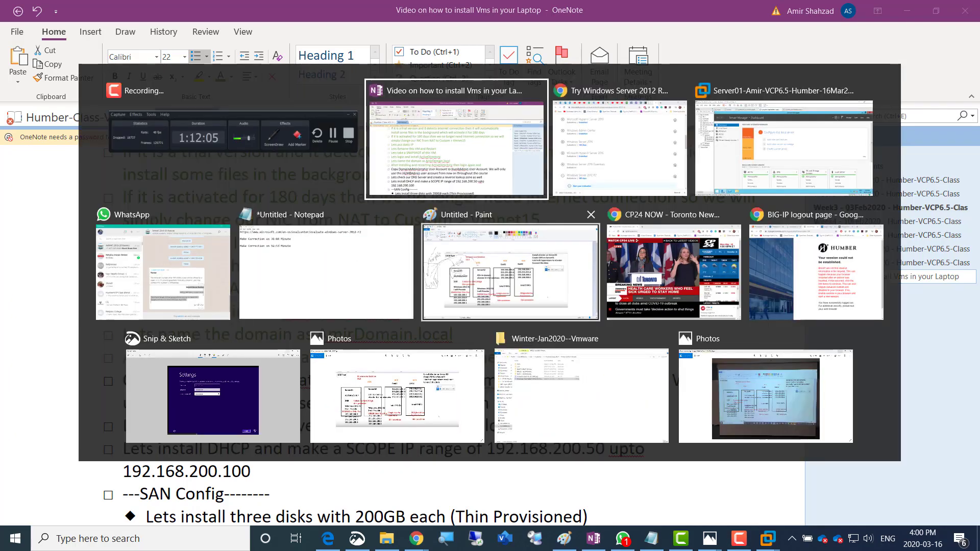
pyautogui.hotkey('alt', 'Tab')
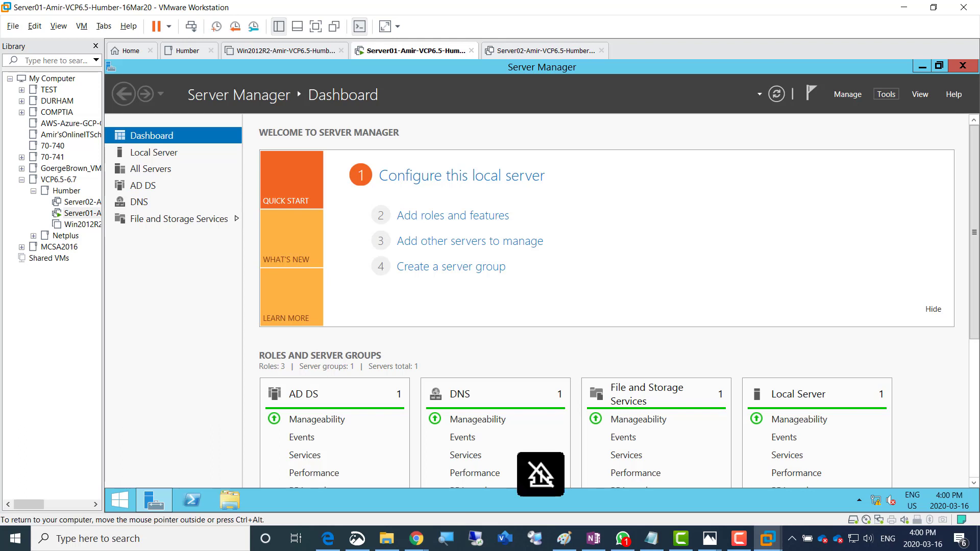
# Open Active Directory Users and Computers maximized, listing the AmirDomain.local Users container
pyautogui.click(887, 94)
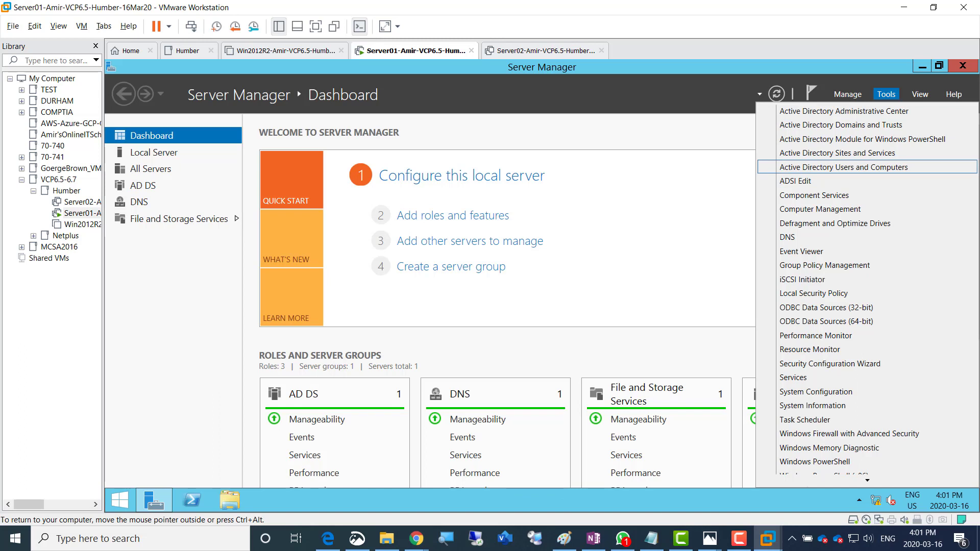
pyautogui.click(844, 168)
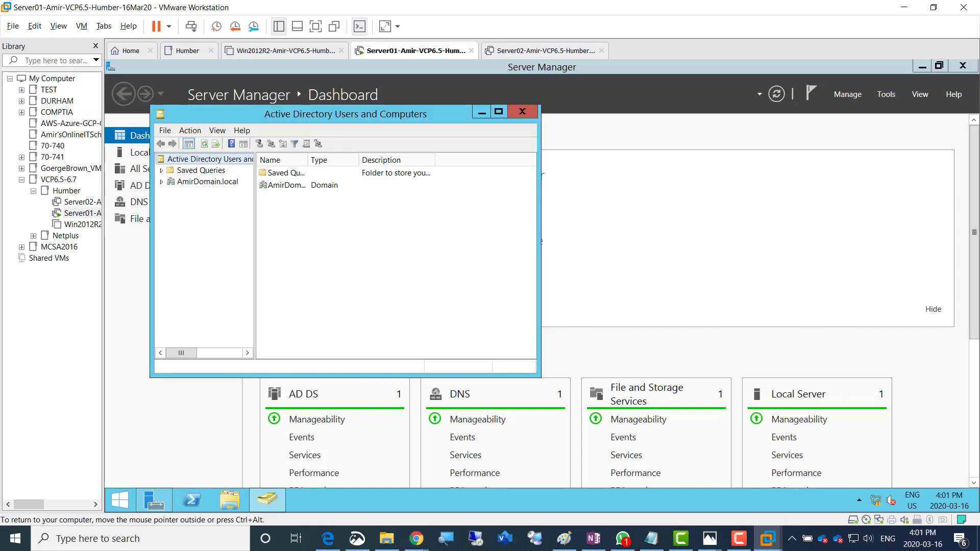
pyautogui.click(208, 181)
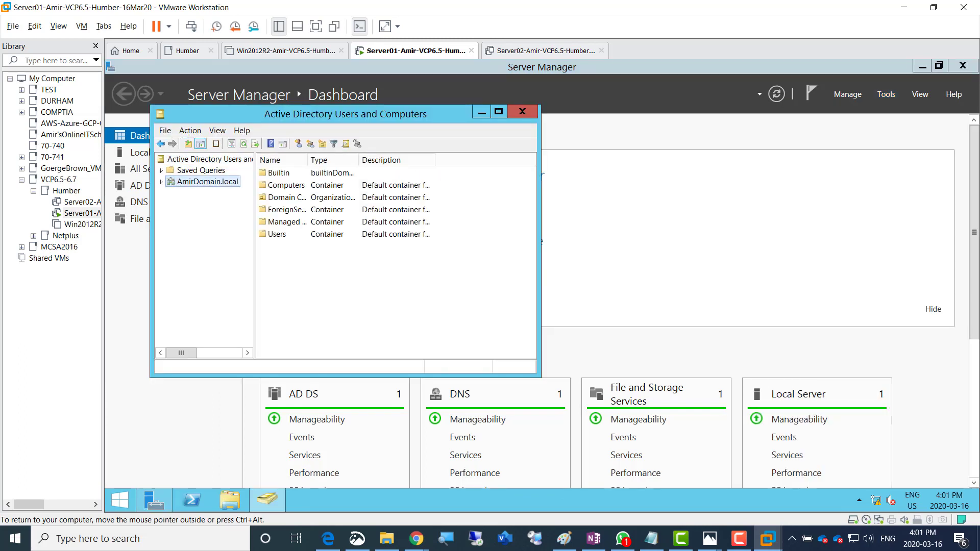
pyautogui.click(162, 182)
pyautogui.click(195, 249)
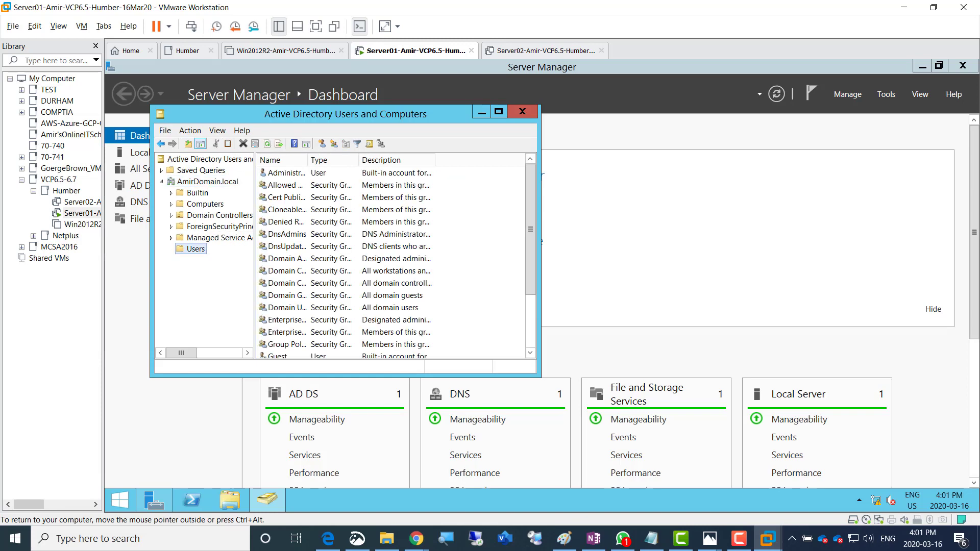
pyautogui.click(499, 112)
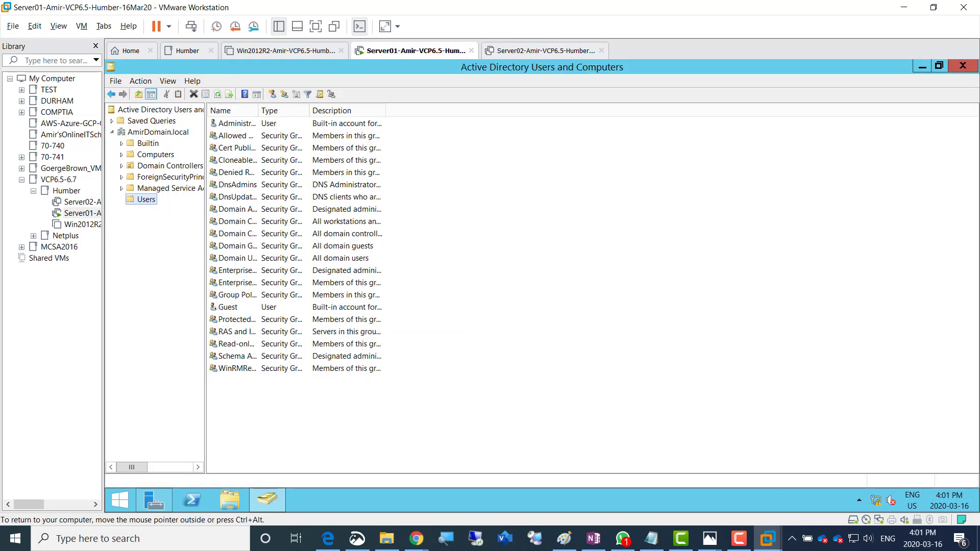
pyautogui.doubleClick(258, 110)
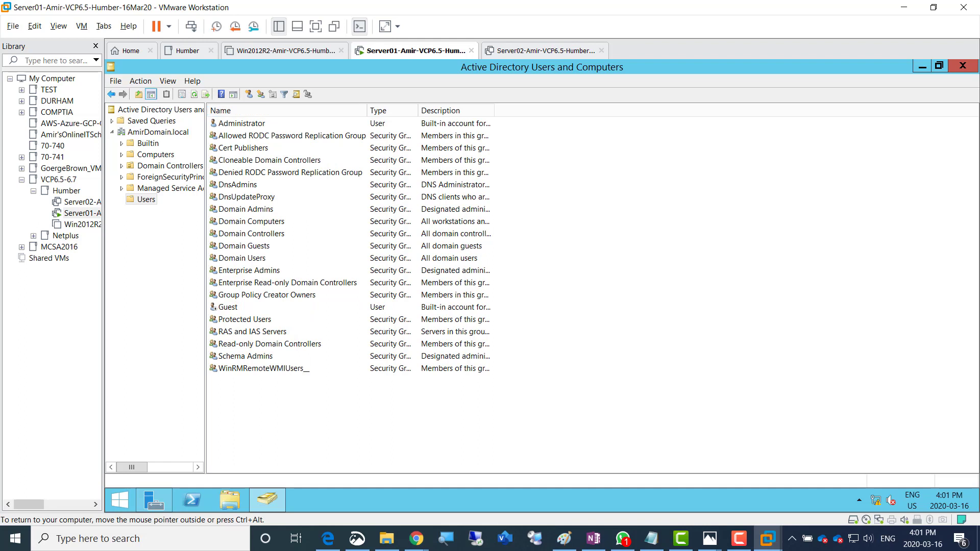
pyautogui.click(242, 123)
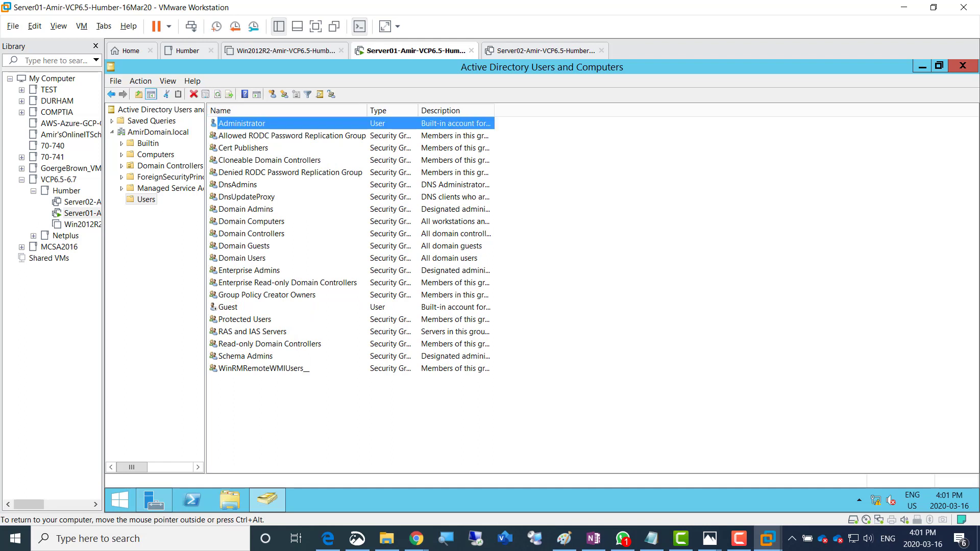
pyautogui.click(158, 132)
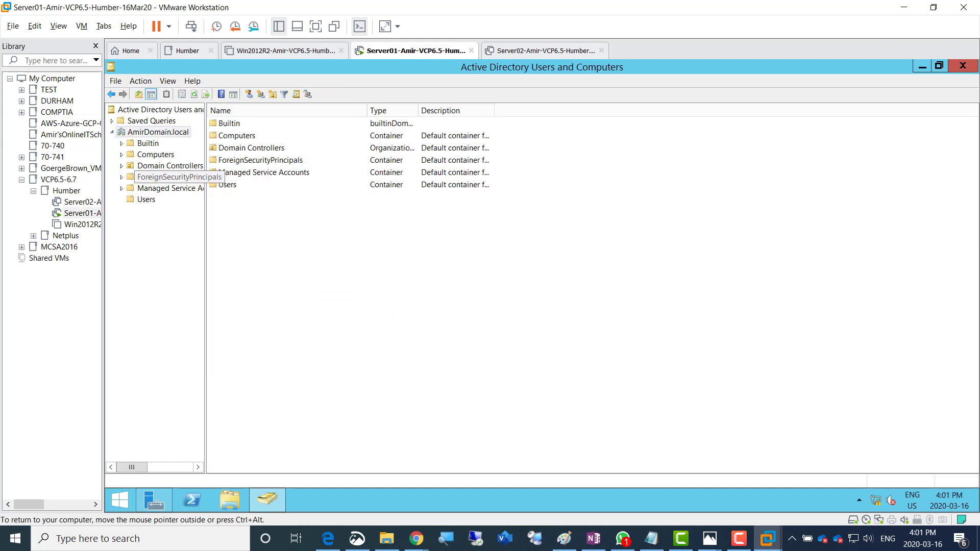
pyautogui.click(146, 199)
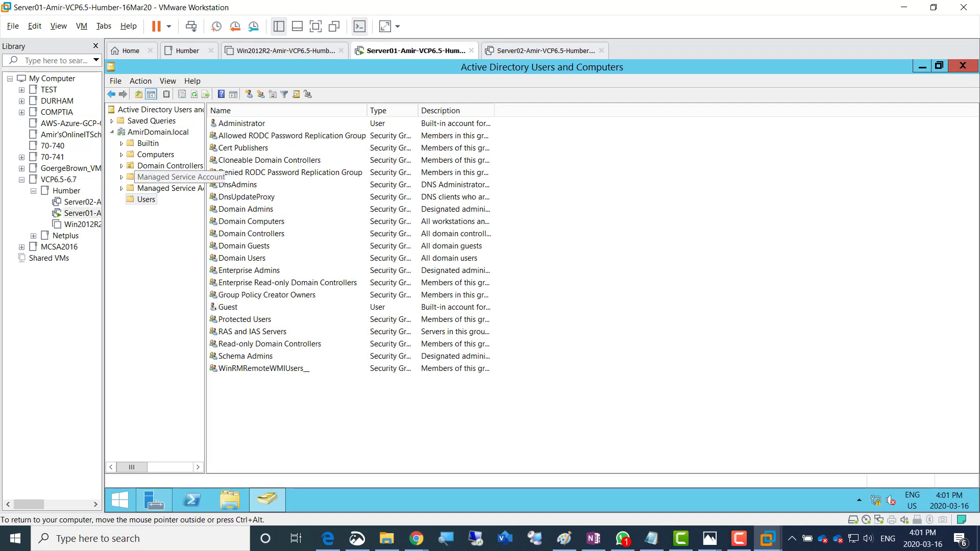
# Copy the Administrator account into a new user with first and logon name HumbAdmin
pyautogui.click(238, 123)
pyautogui.rightClick(238, 124)
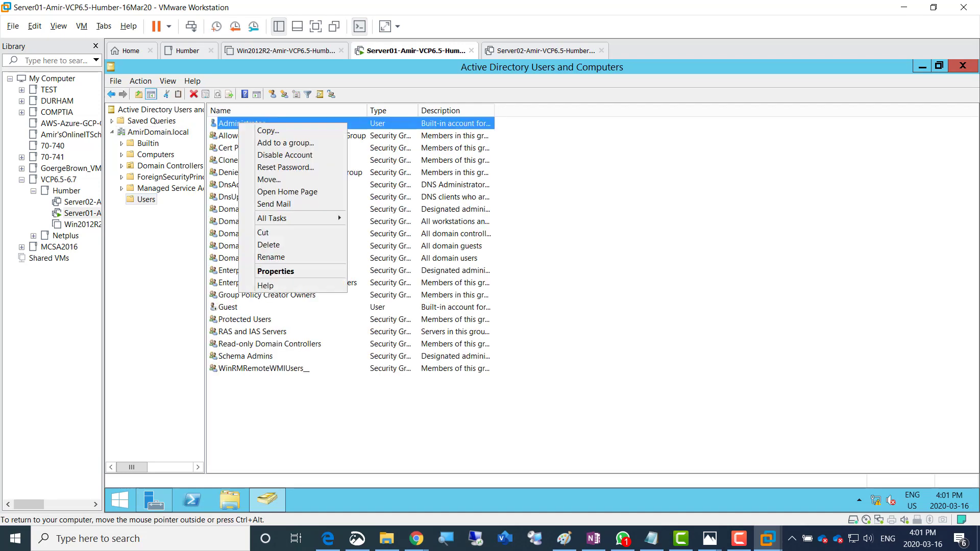
pyautogui.click(268, 131)
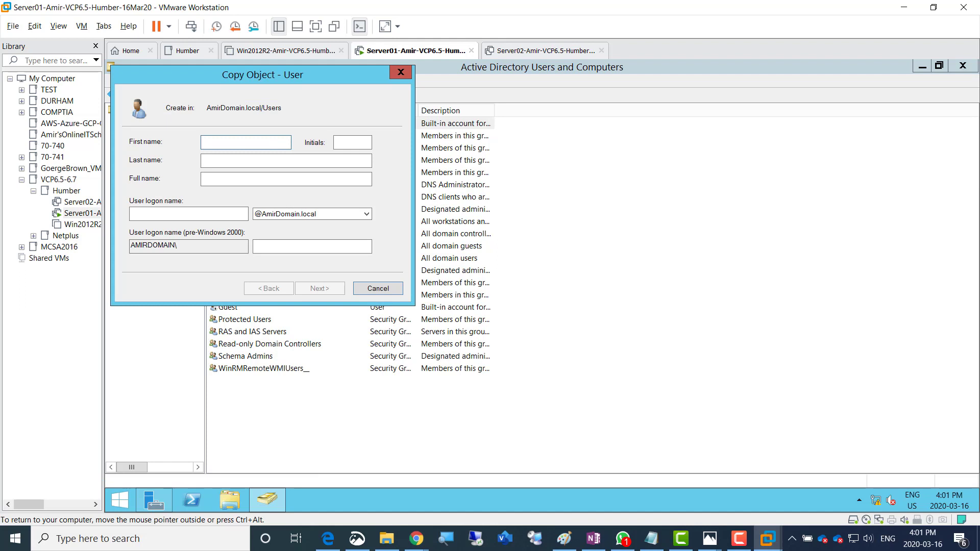
pyautogui.write('HumbAdmin')
pyautogui.hotkey('ctrl', 'a')
pyautogui.press('Tab')
pyautogui.press('Tab')
pyautogui.press('Tab')
pyautogui.hotkey('ctrl', 'c')
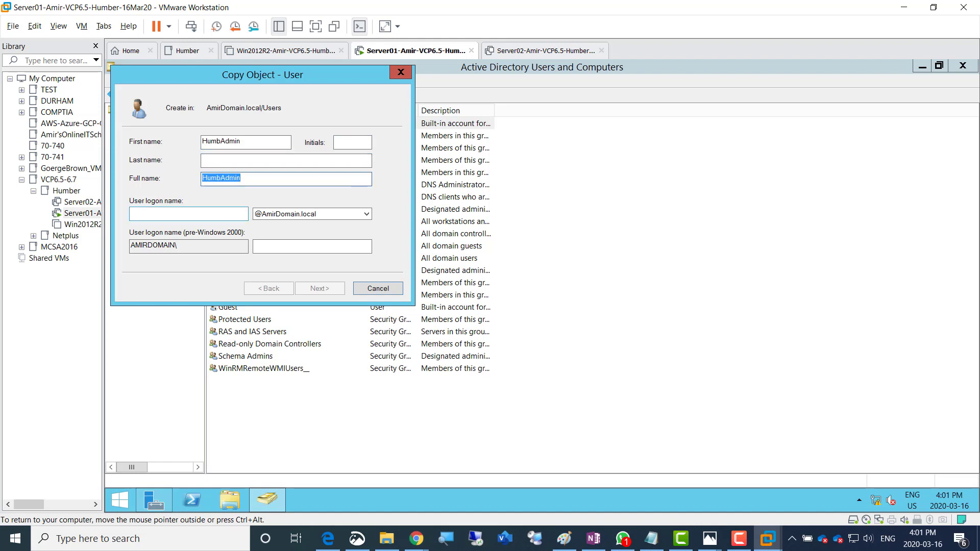
pyautogui.click(188, 214)
pyautogui.hotkey('ctrl', 'v')
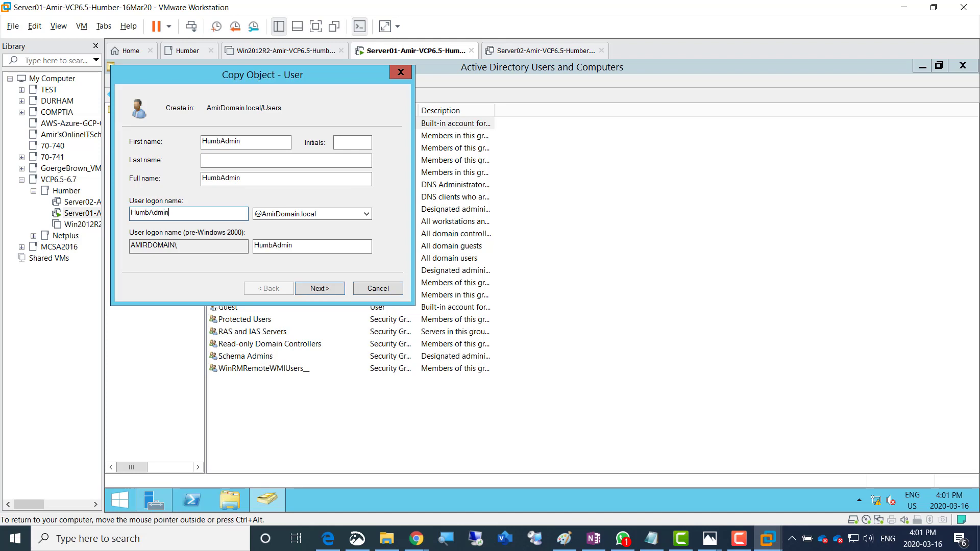
pyautogui.press('Return')
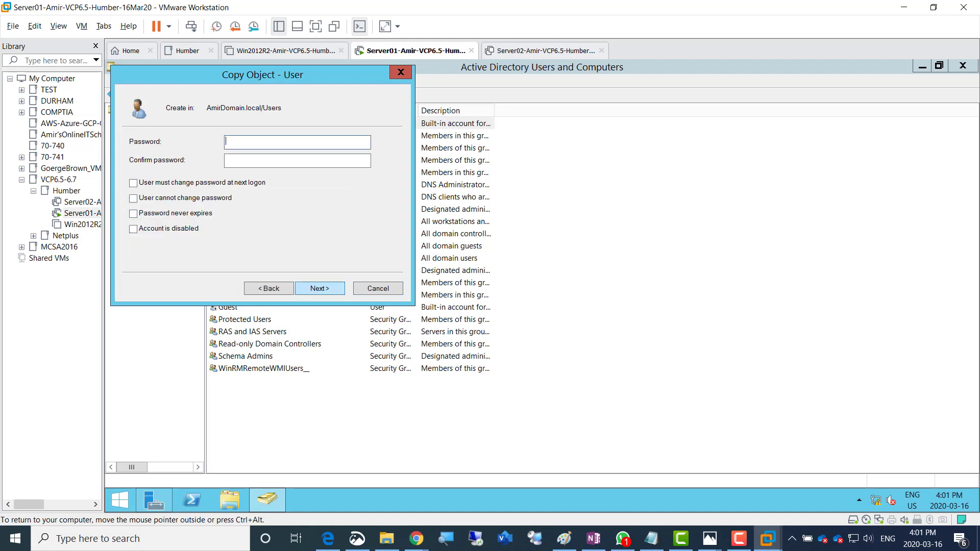
# Give HumbAdmin a password that never expires and finish creating the account
pyautogui.write('Password1')
pyautogui.press('Tab')
pyautogui.write('Password1')
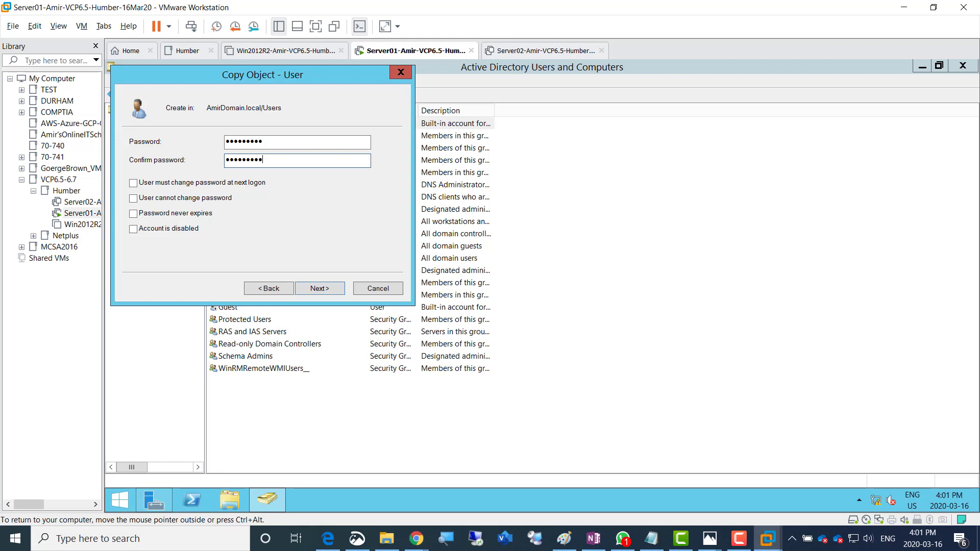
pyautogui.click(133, 214)
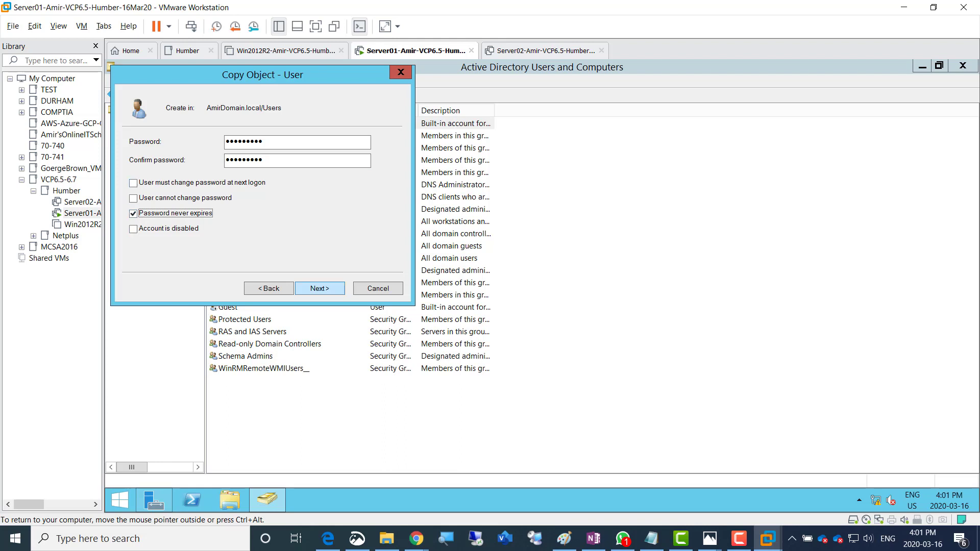
pyautogui.press('Return')
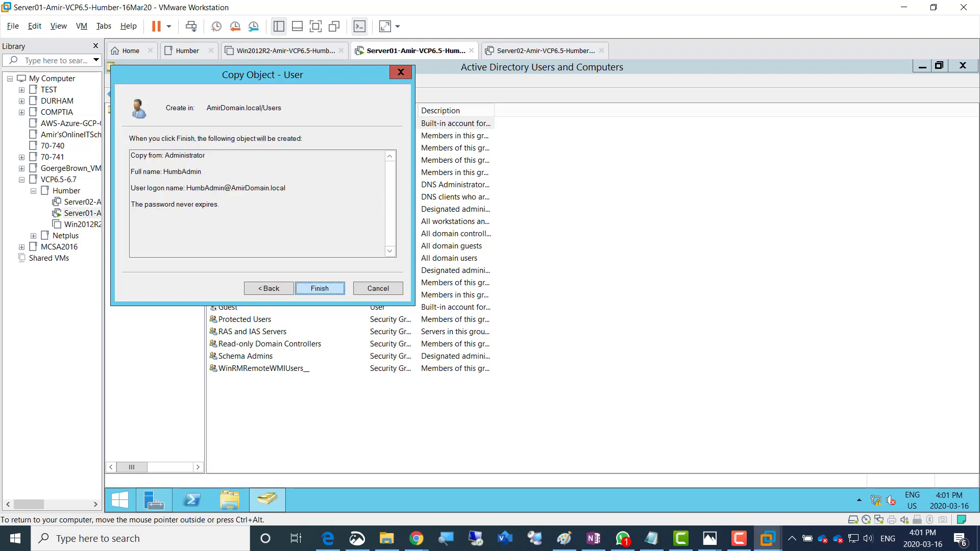
pyautogui.press('Return')
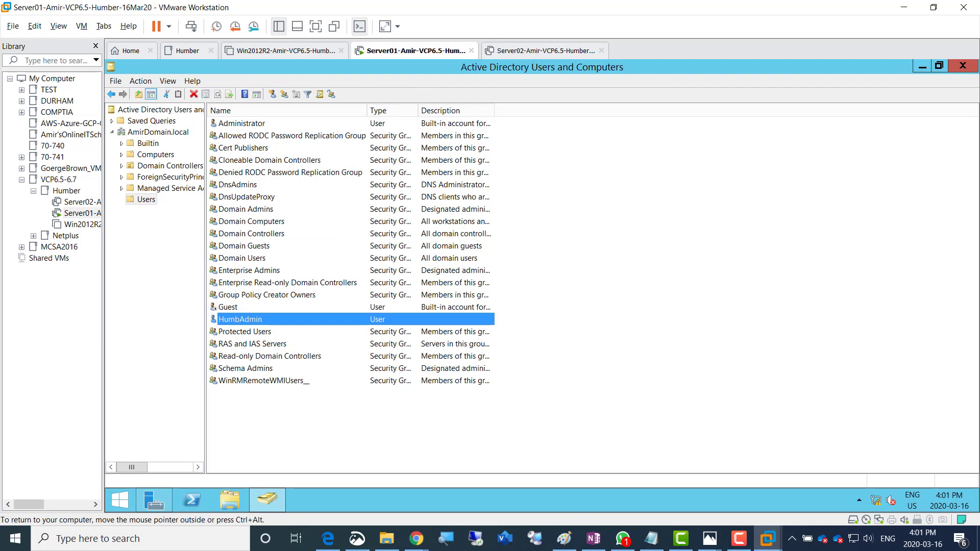
pyautogui.click(158, 133)
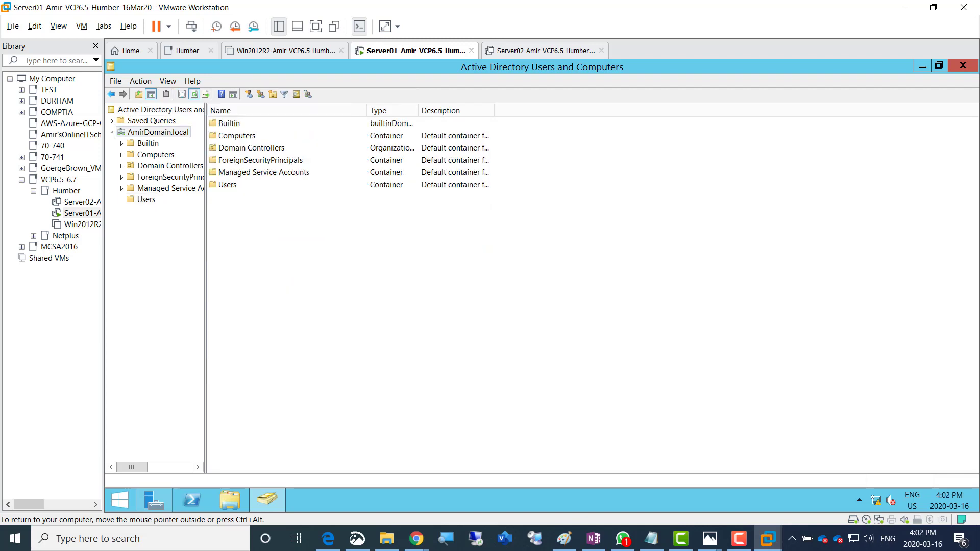
# Refresh the AmirDomain.local listing and close Active Directory Users and Computers
pyautogui.click(194, 94)
pyautogui.click(194, 94)
pyautogui.click(194, 94)
pyautogui.click(963, 65)
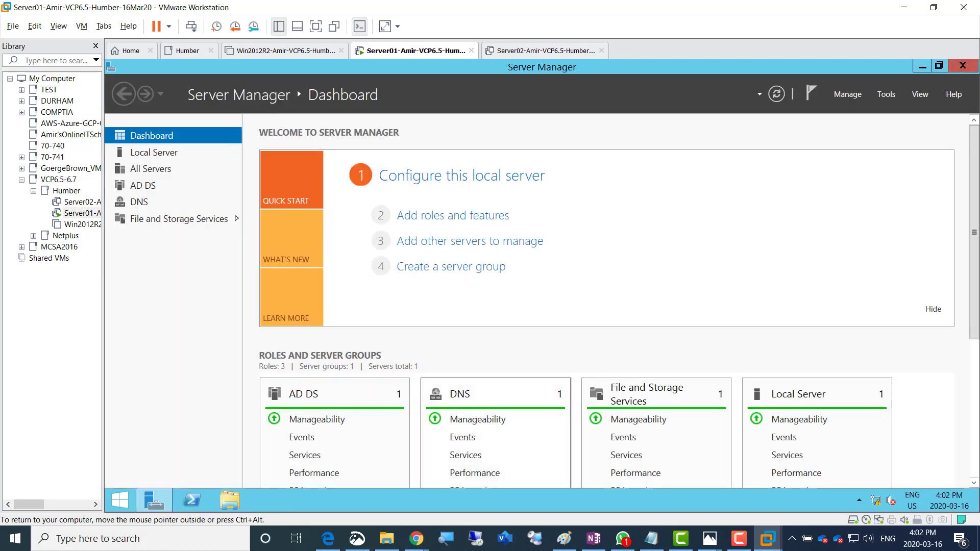
# Colour the copy-DomainAdministrator-to-HumbAdmin note green and return to Server01
pyautogui.click(594, 538)
pyautogui.moveTo(203, 381); pyautogui.dragTo(670, 403)
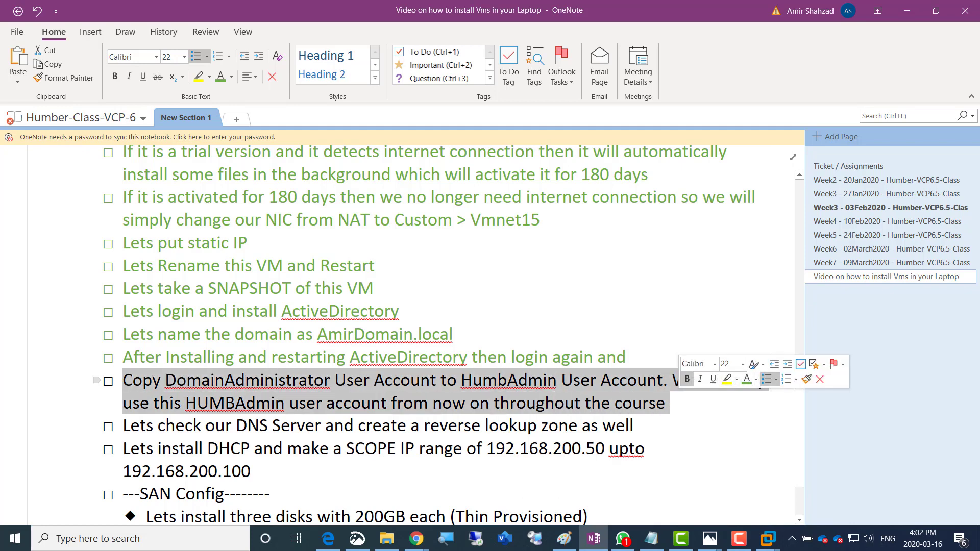
pyautogui.click(747, 379)
pyautogui.scroll(-3, 408, 332)
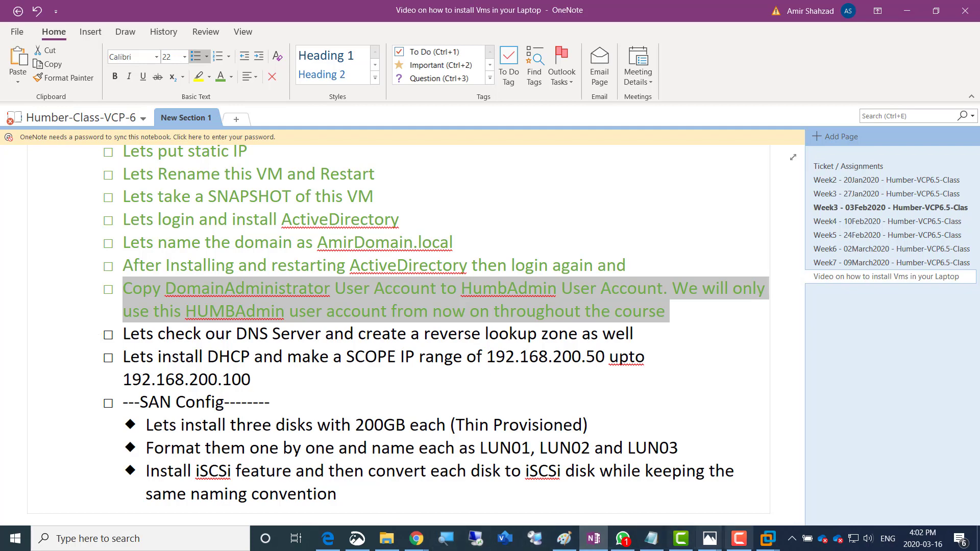
pyautogui.click(768, 538)
pyautogui.click(779, 470)
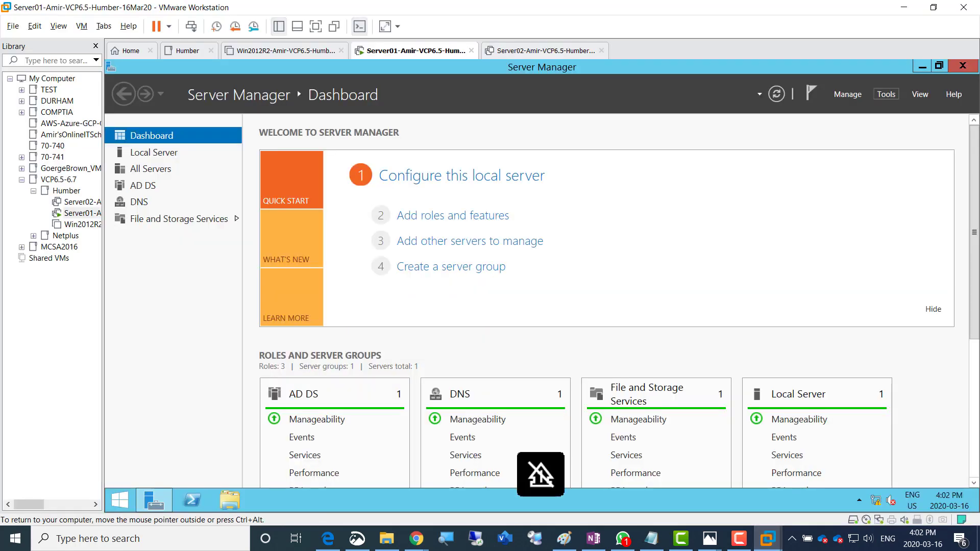
# Open DNS Manager maximized on the AmirDomain.local forward zone, selecting the server01 192.168.200.1 record
pyautogui.click(887, 94)
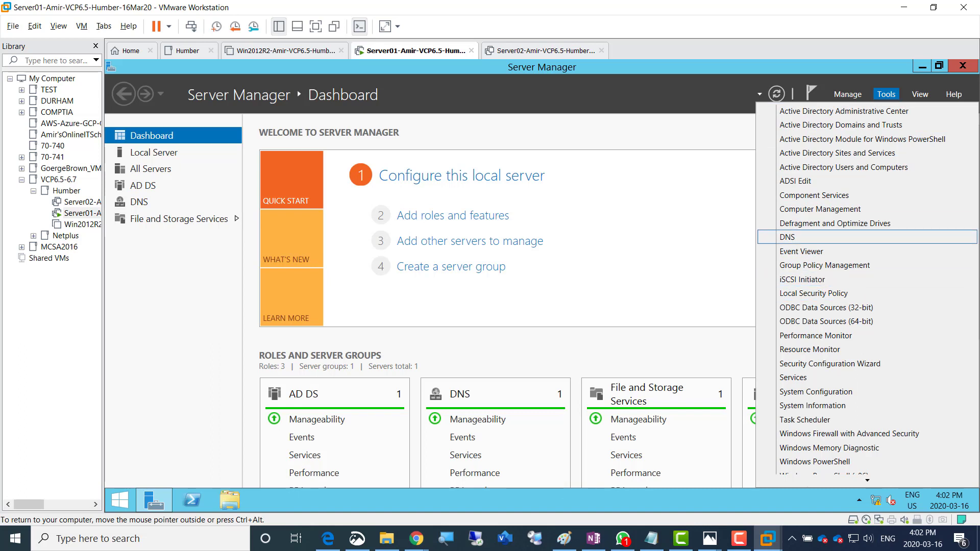
pyautogui.click(789, 237)
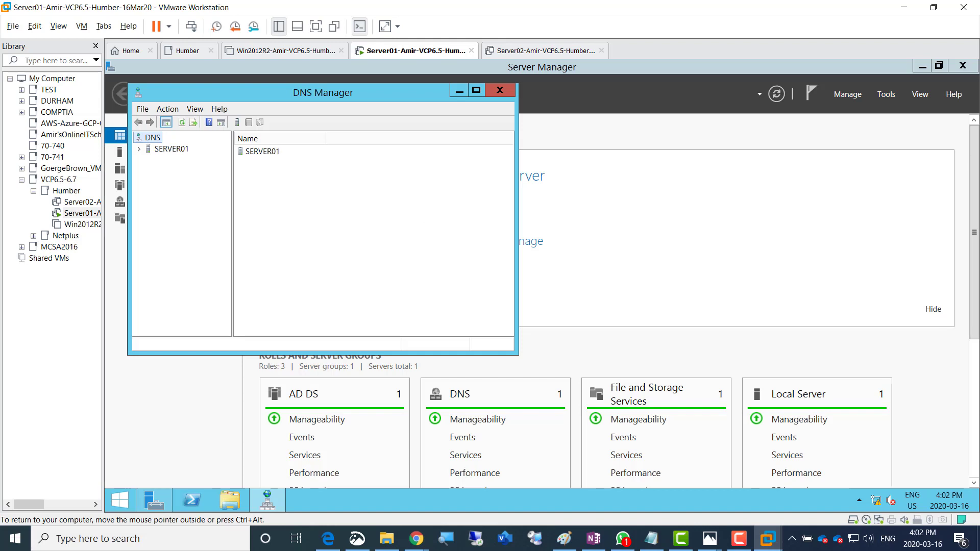
pyautogui.doubleClick(171, 149)
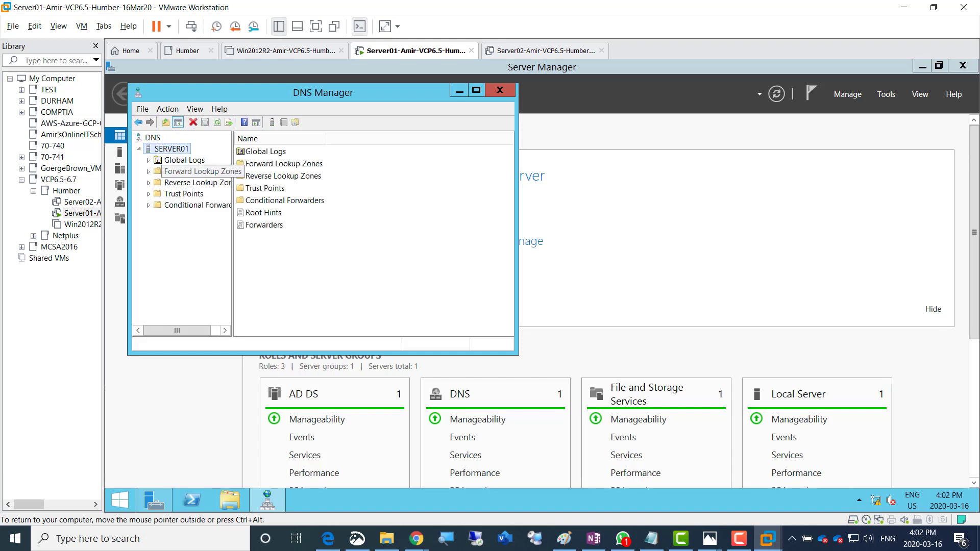
pyautogui.doubleClick(196, 171)
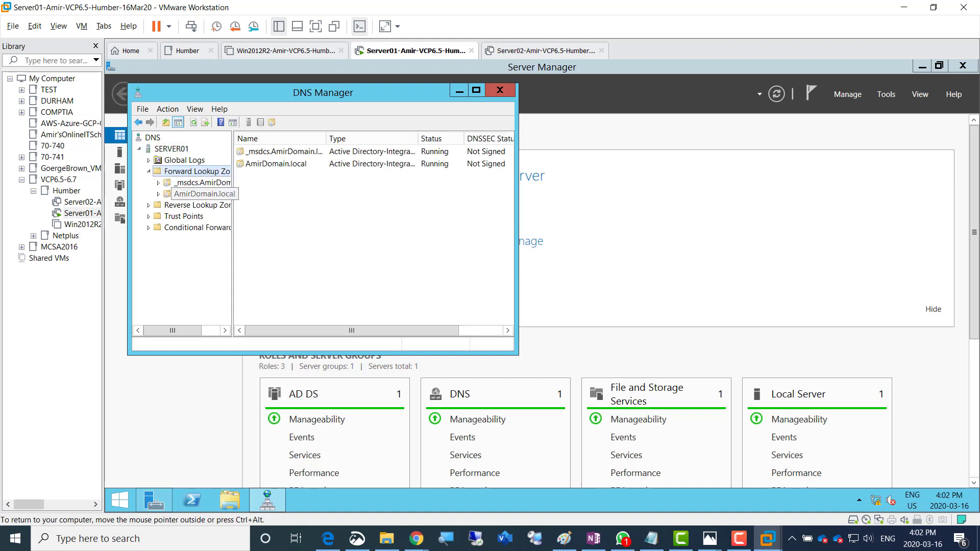
pyautogui.doubleClick(200, 194)
pyautogui.click(260, 262)
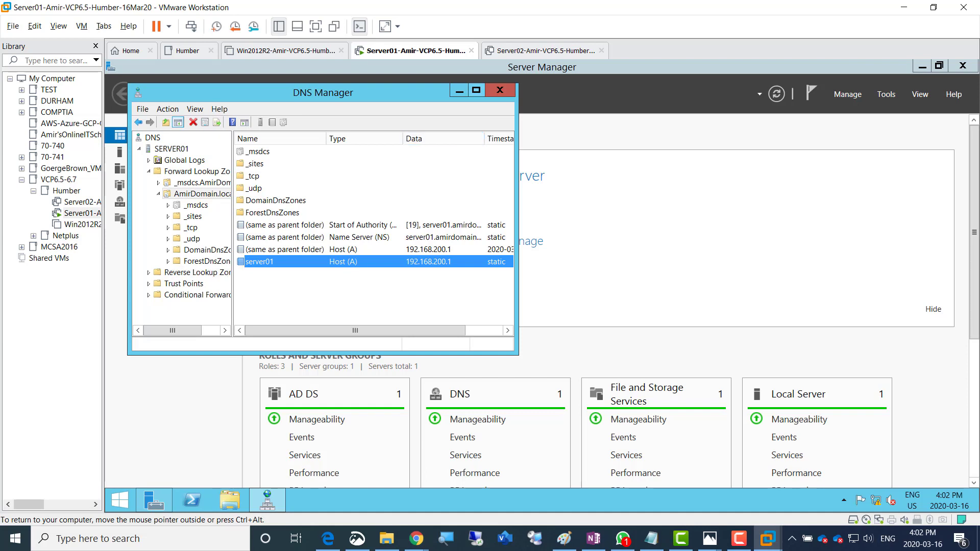
pyautogui.press('super+Up')
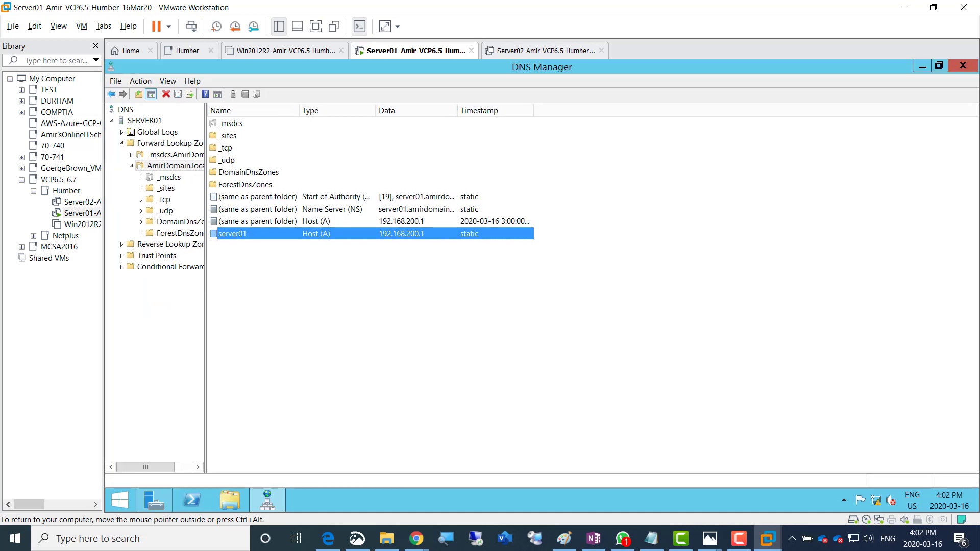
pyautogui.moveTo(205, 286); pyautogui.dragTo(269, 286)
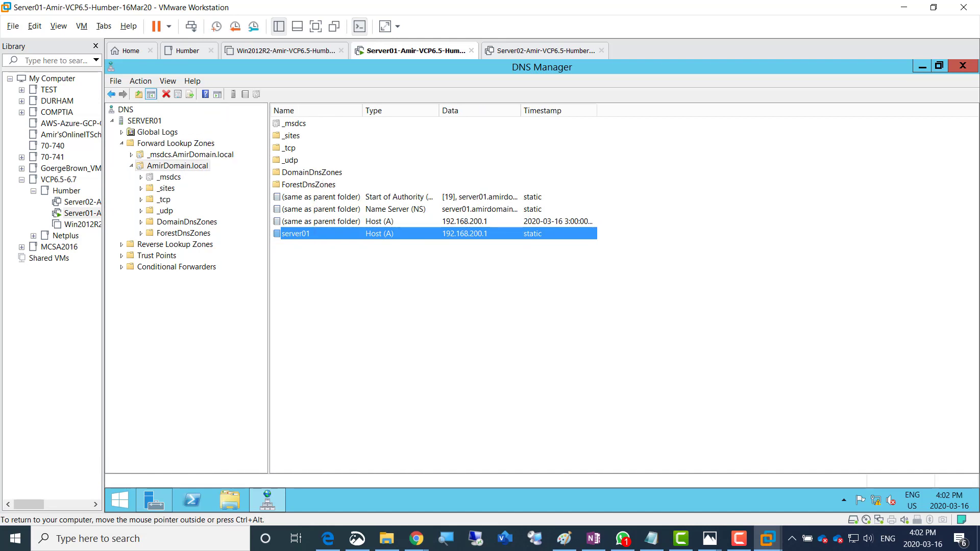
# Start the New Zone wizard from Reverse Lookup Zones and move past its welcome page
pyautogui.click(175, 244)
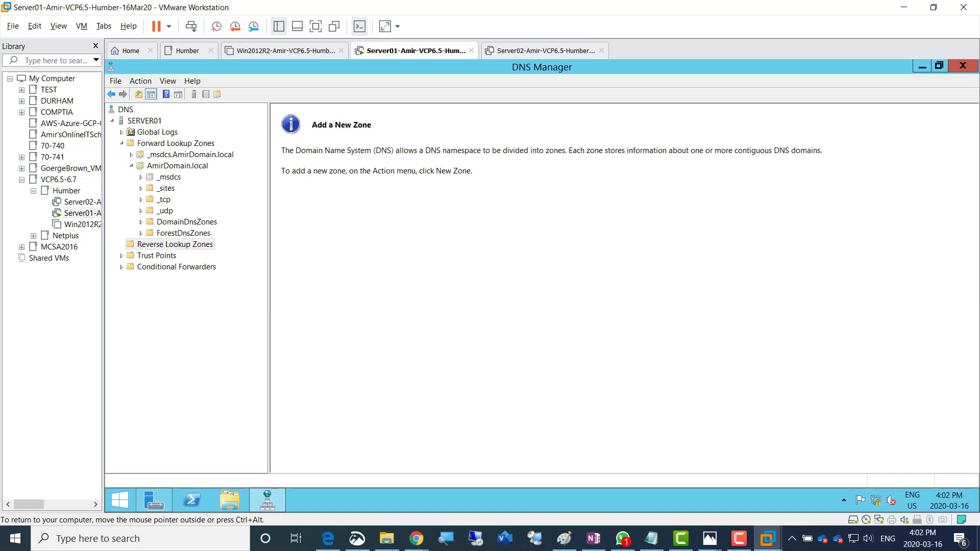
pyautogui.click(176, 143)
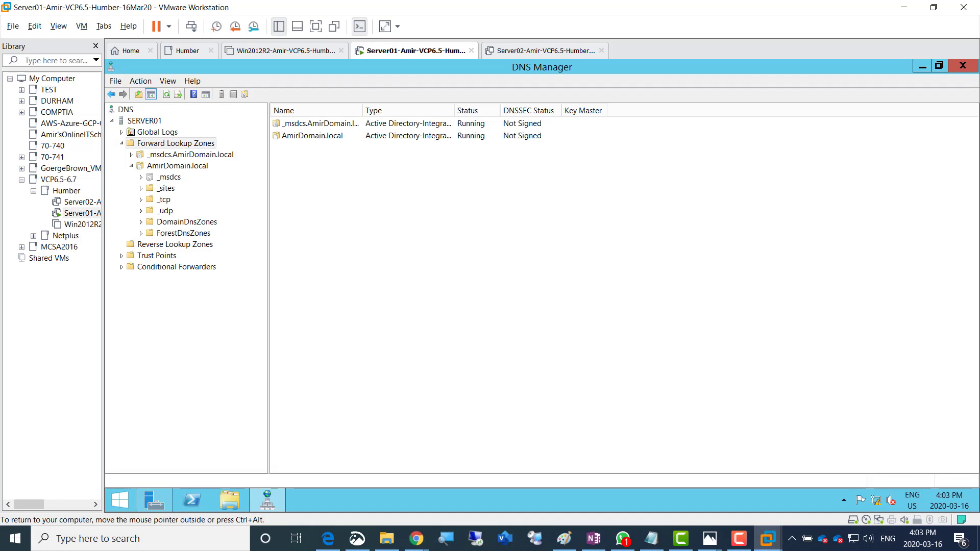
pyautogui.click(175, 245)
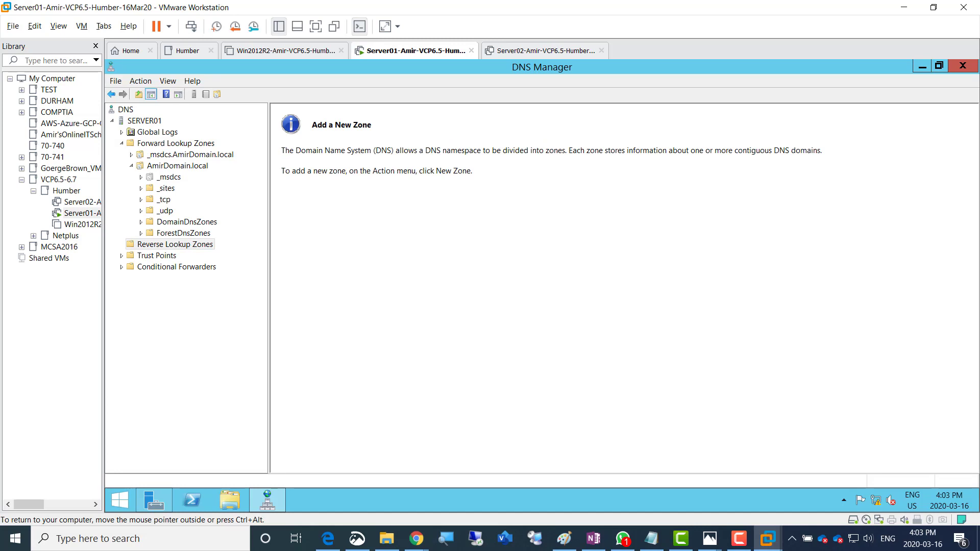
pyautogui.click(176, 143)
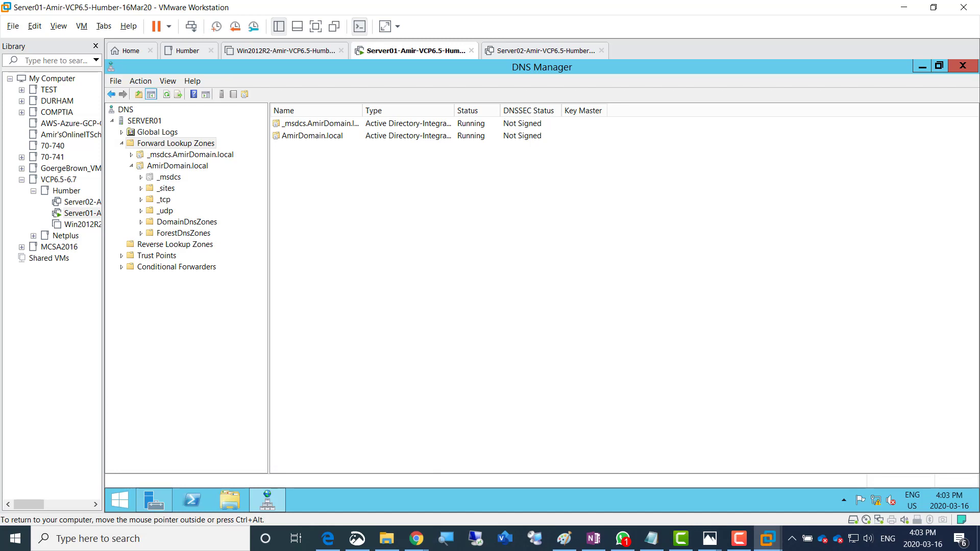
pyautogui.click(174, 244)
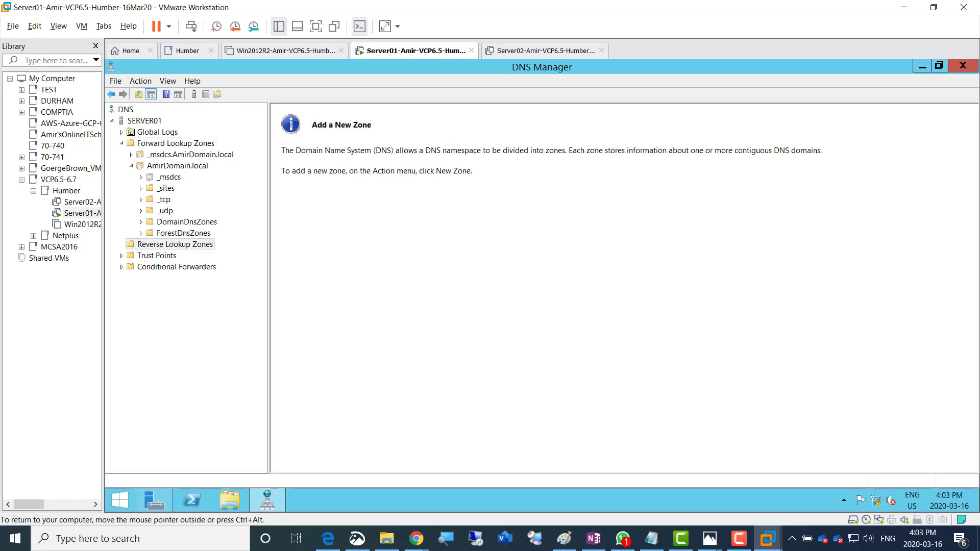
pyautogui.rightClick(198, 245)
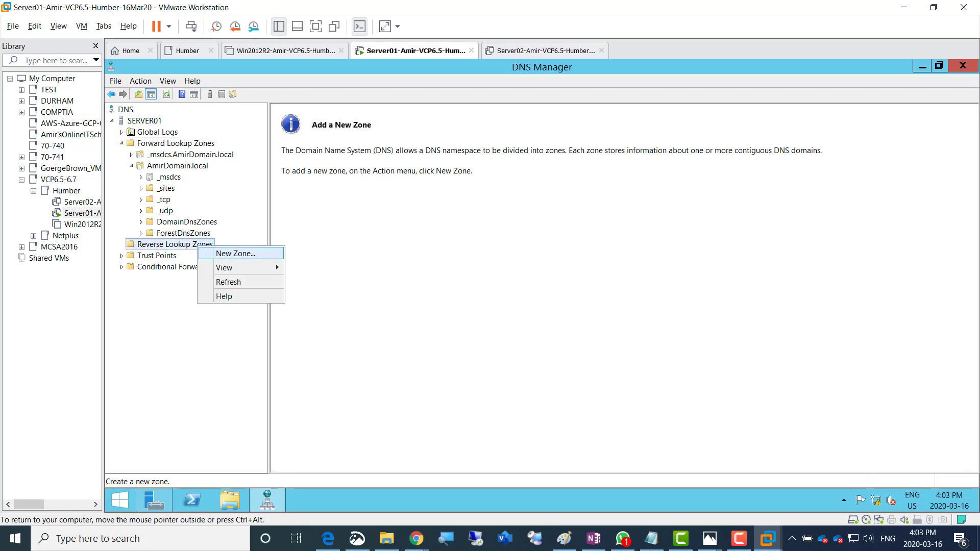
pyautogui.click(235, 254)
pyautogui.click(331, 298)
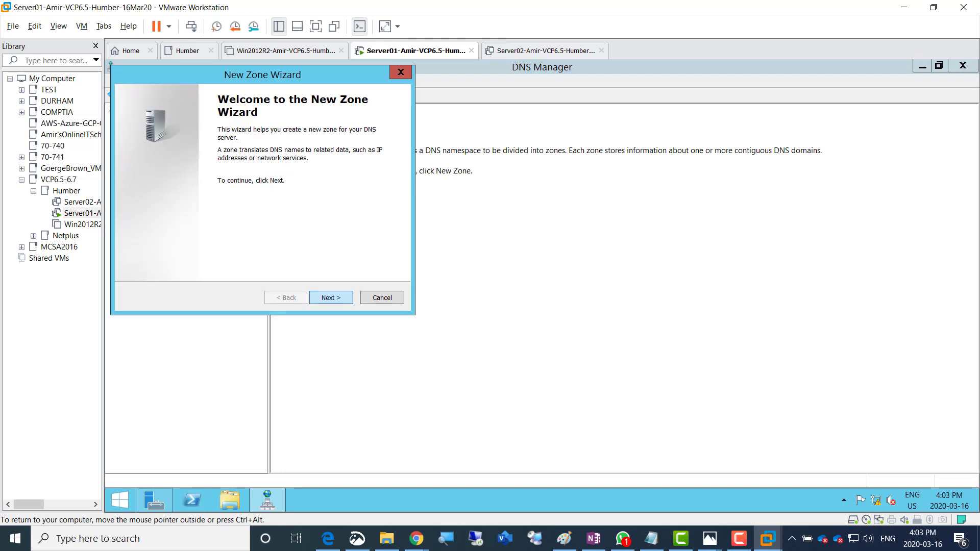
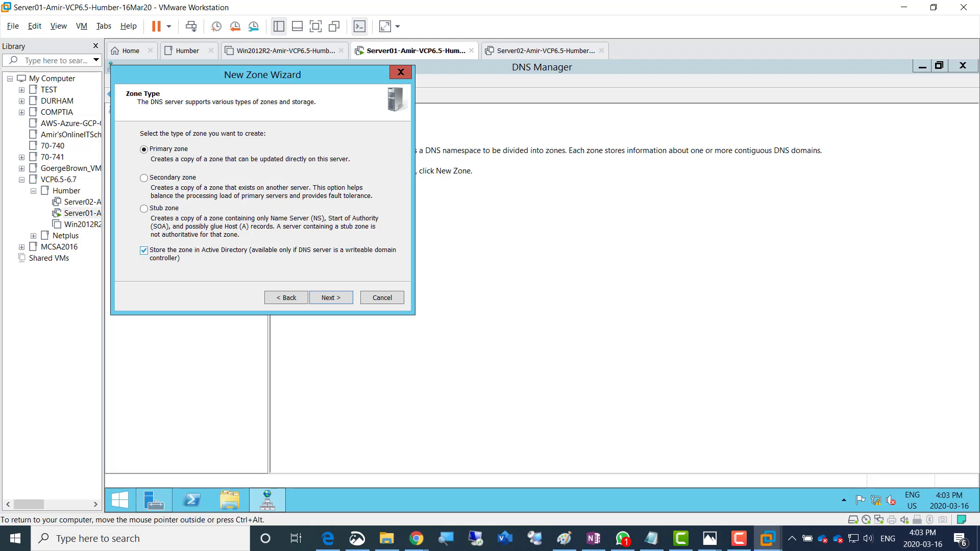
# Create an AD-integrated primary IPv4 reverse zone for network 192.168.200, allowing only secure dynamic updates
pyautogui.click(332, 297)
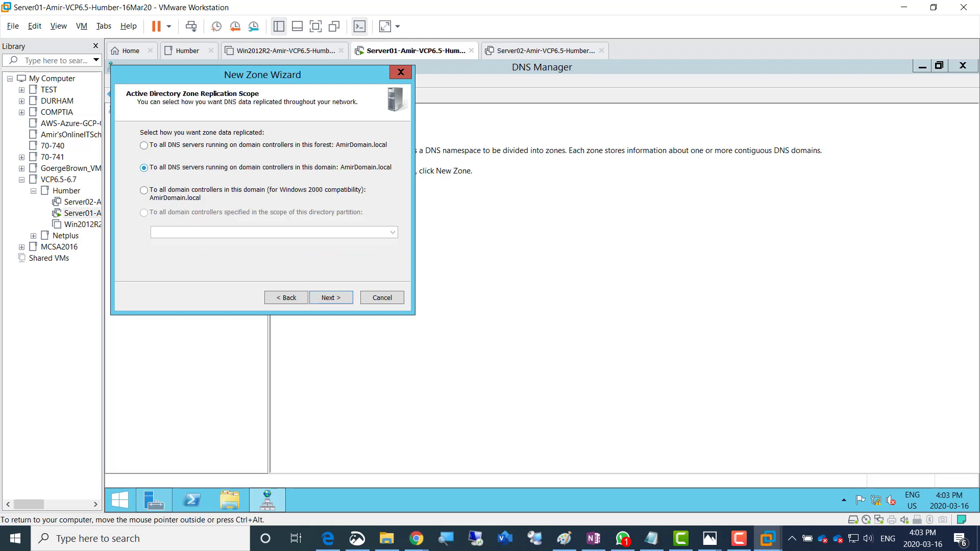
pyautogui.click(331, 298)
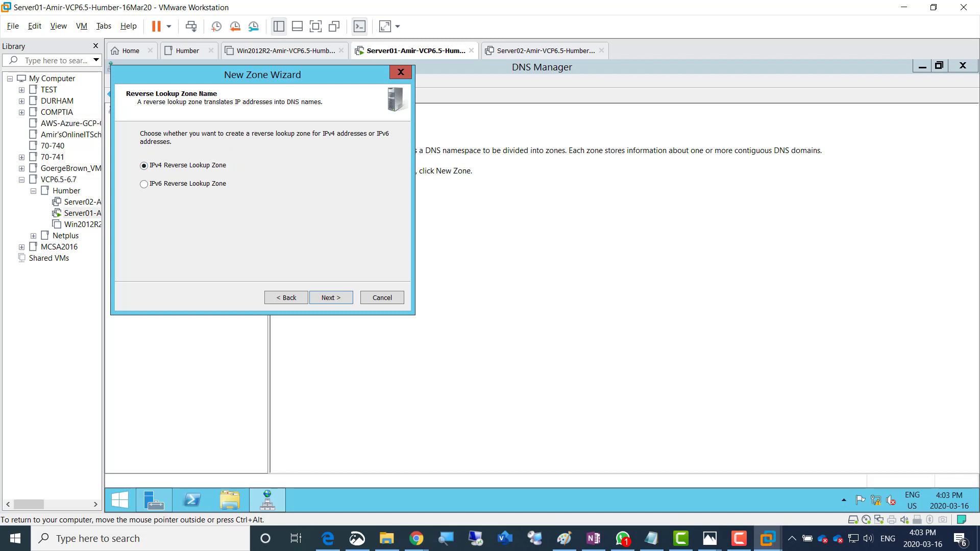
pyautogui.click(331, 298)
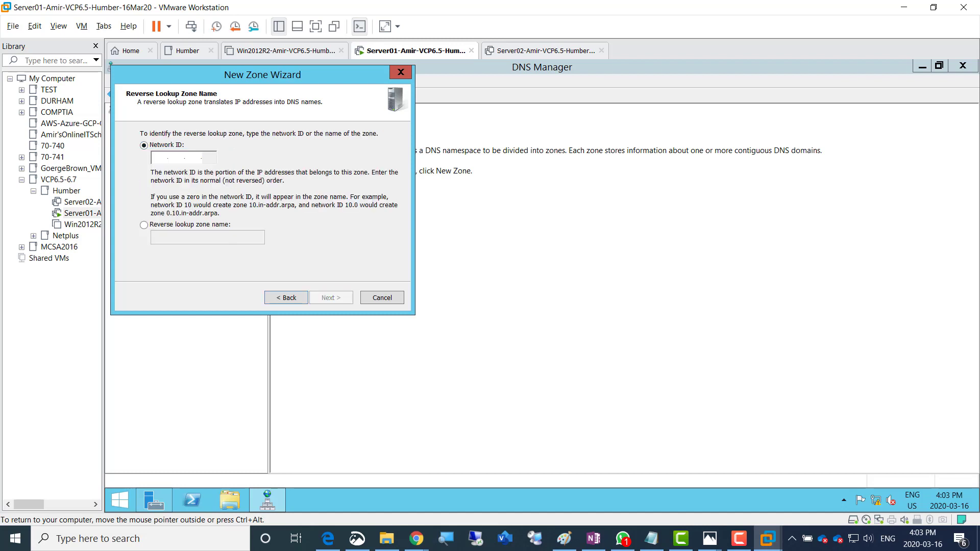
pyautogui.write('192.168.200.')
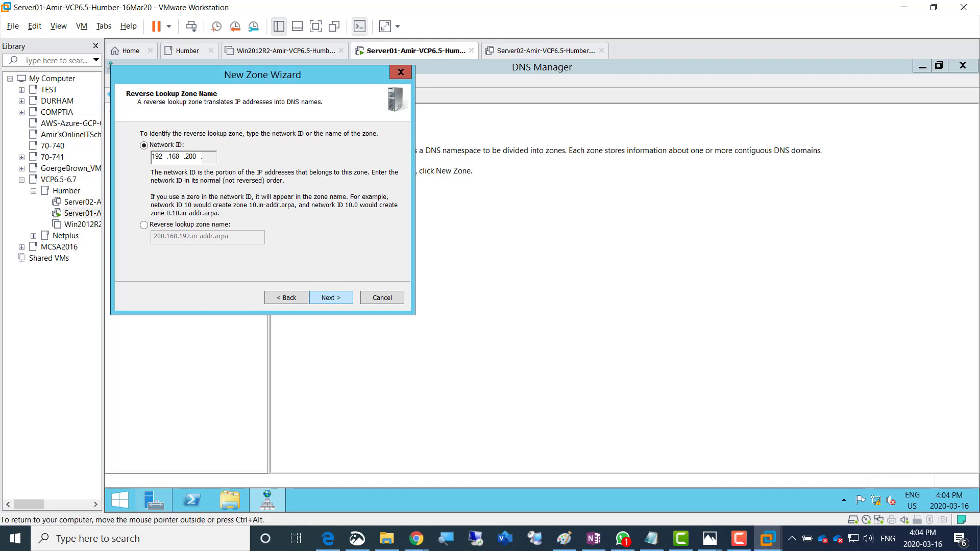
pyautogui.press('Return')
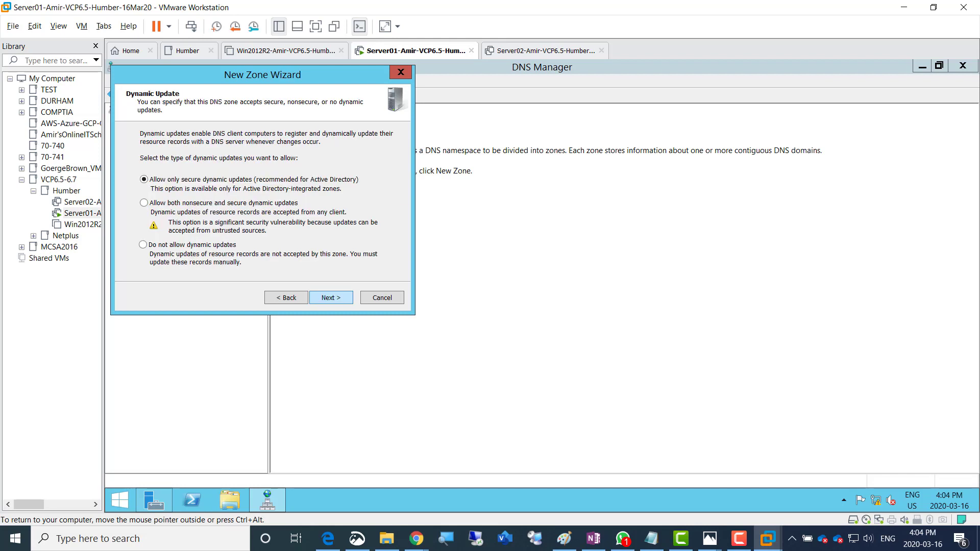
pyautogui.press('Return')
pyautogui.press('Return')
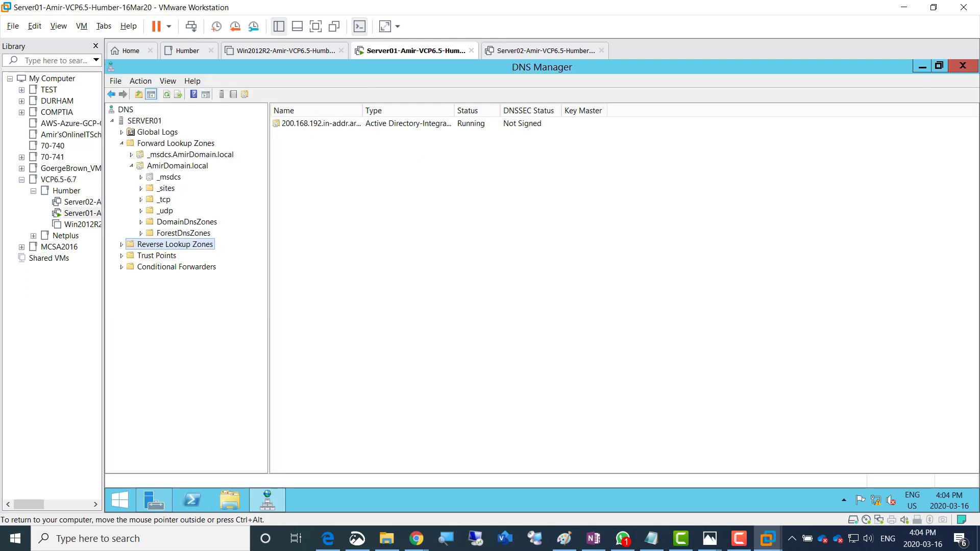
# Check the new reverse zone, then open the server01 Host (A) record properties in AmirDomain.local
pyautogui.press('Right')
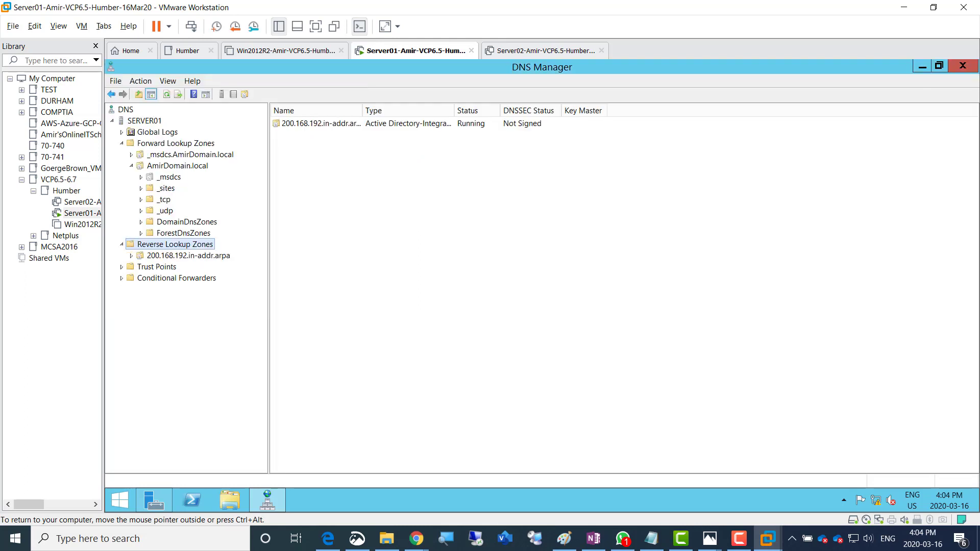
pyautogui.click(188, 256)
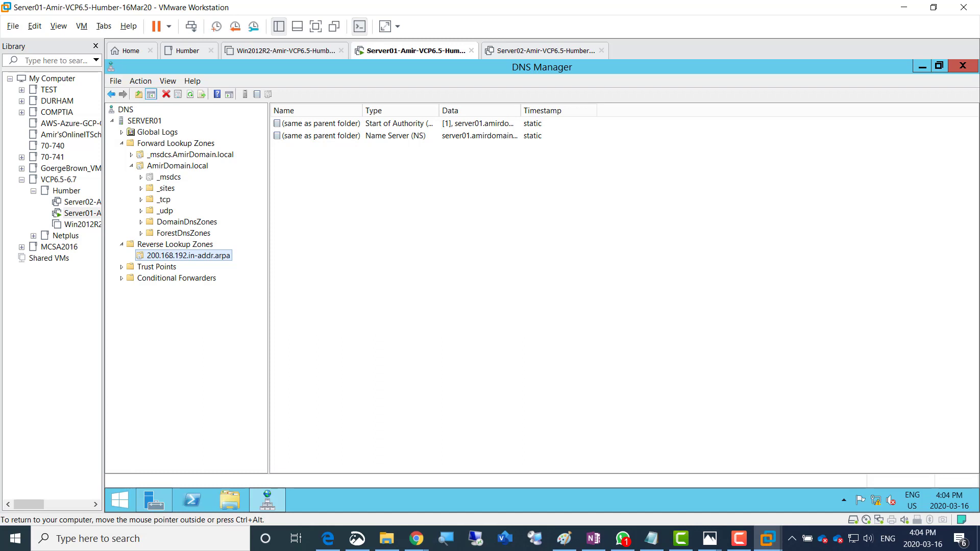
pyautogui.click(176, 144)
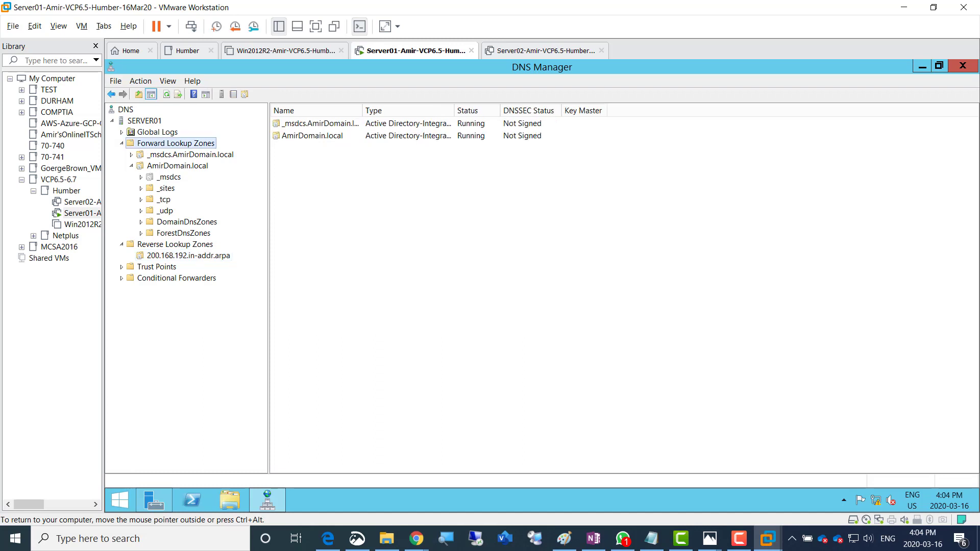
pyautogui.click(177, 166)
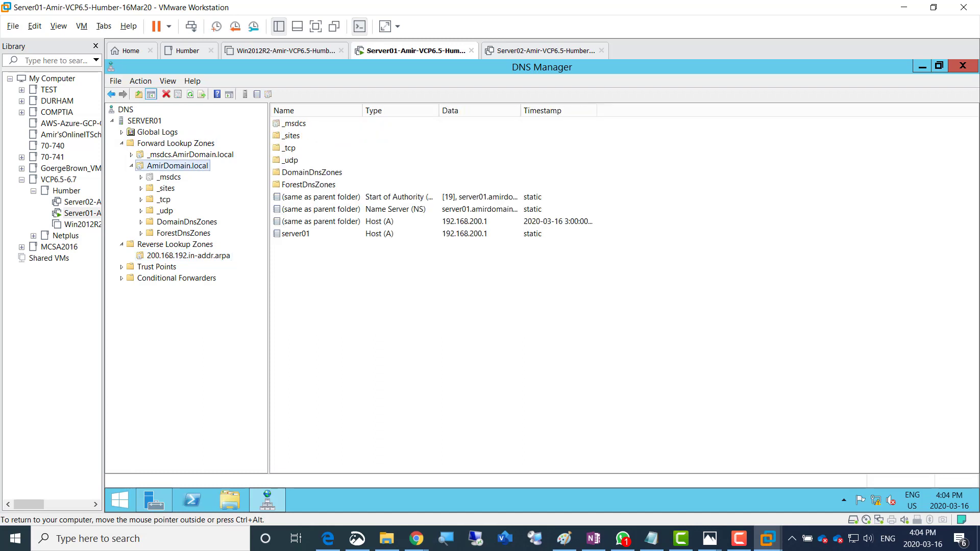
pyautogui.click(295, 234)
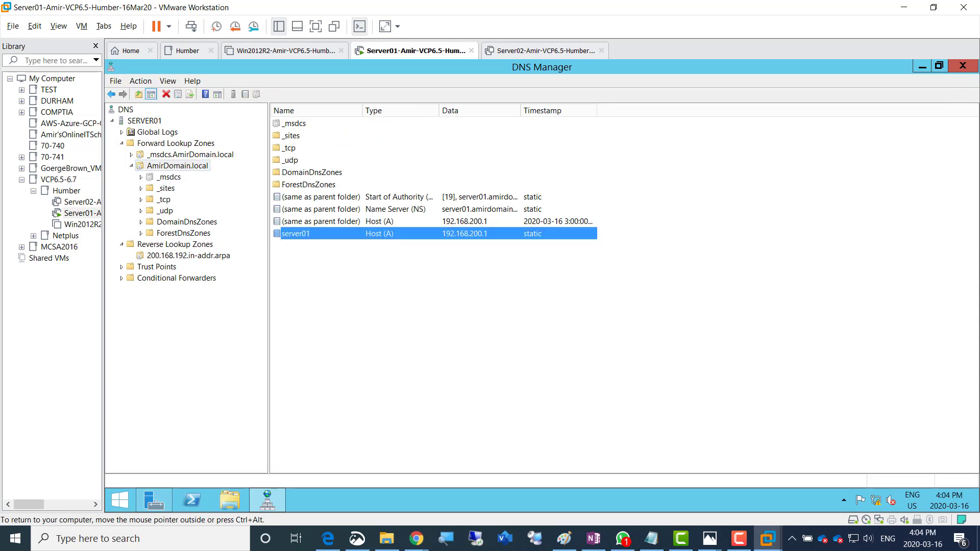
pyautogui.click(188, 256)
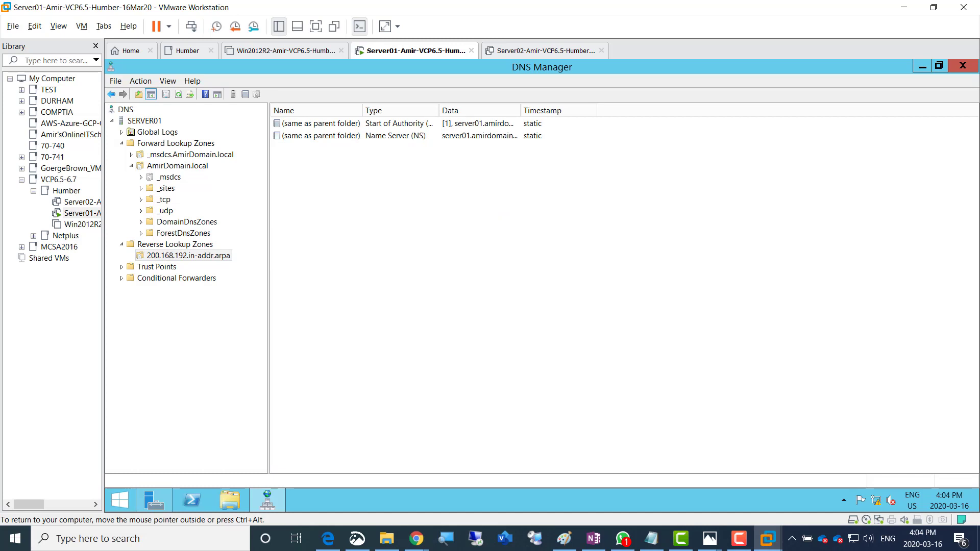
pyautogui.click(178, 166)
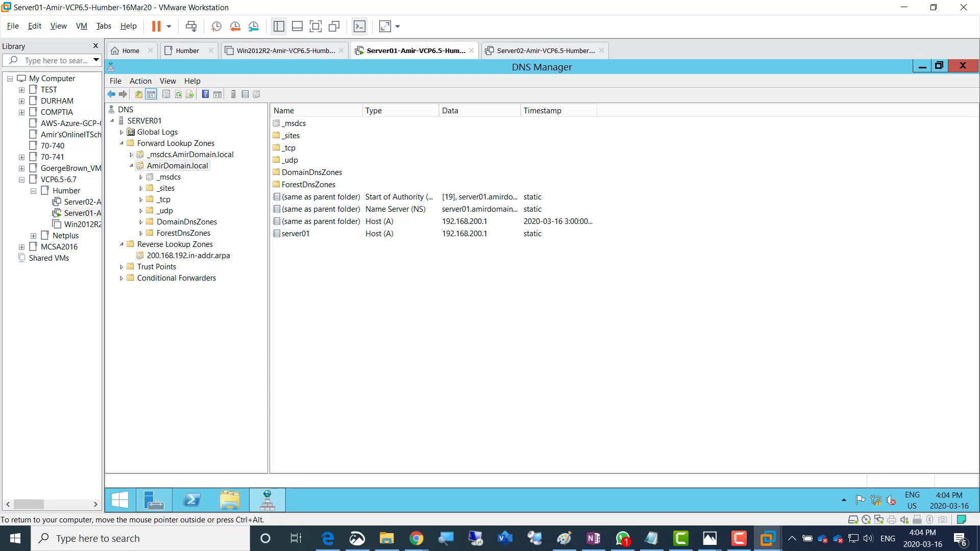
pyautogui.click(296, 234)
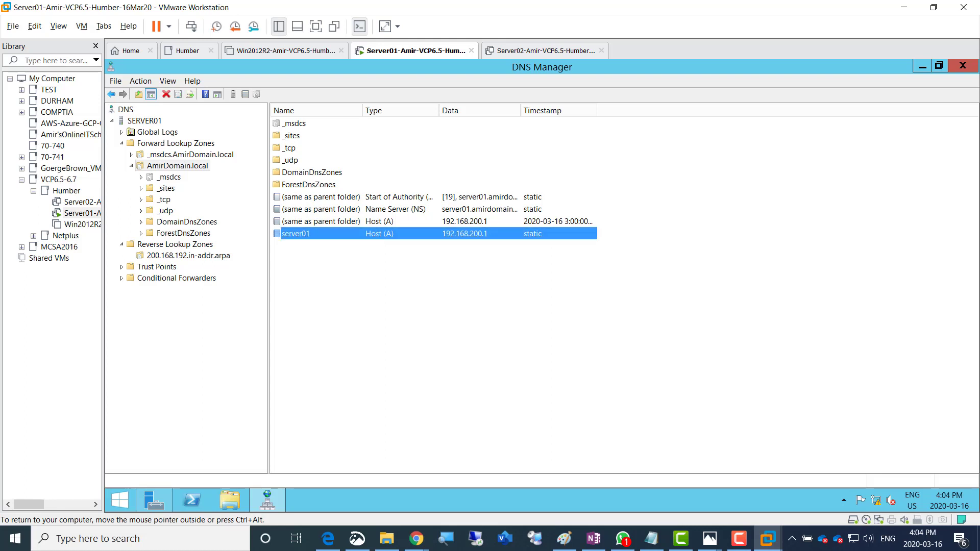
pyautogui.doubleClick(296, 234)
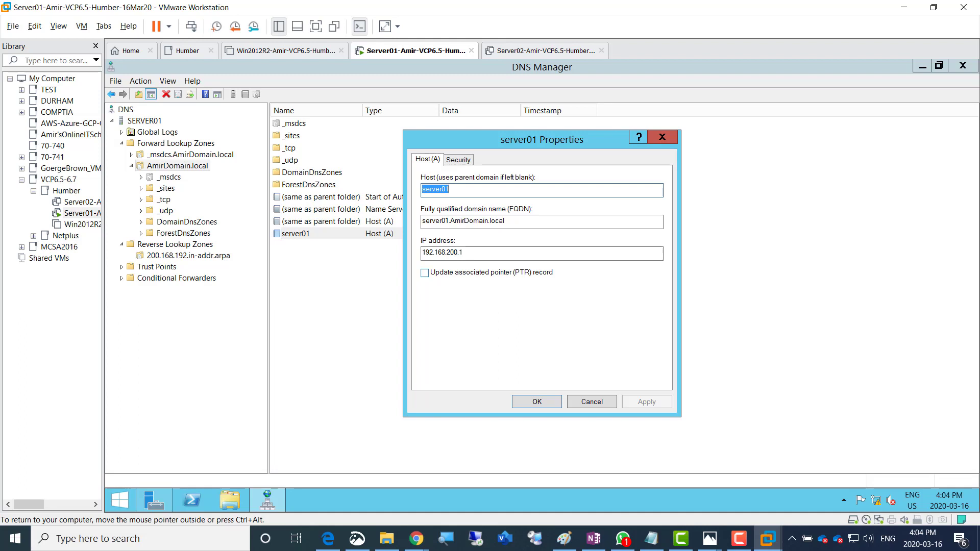
# Enable 'Update associated pointer (PTR) record' on server01's host record and apply it
pyautogui.click(424, 273)
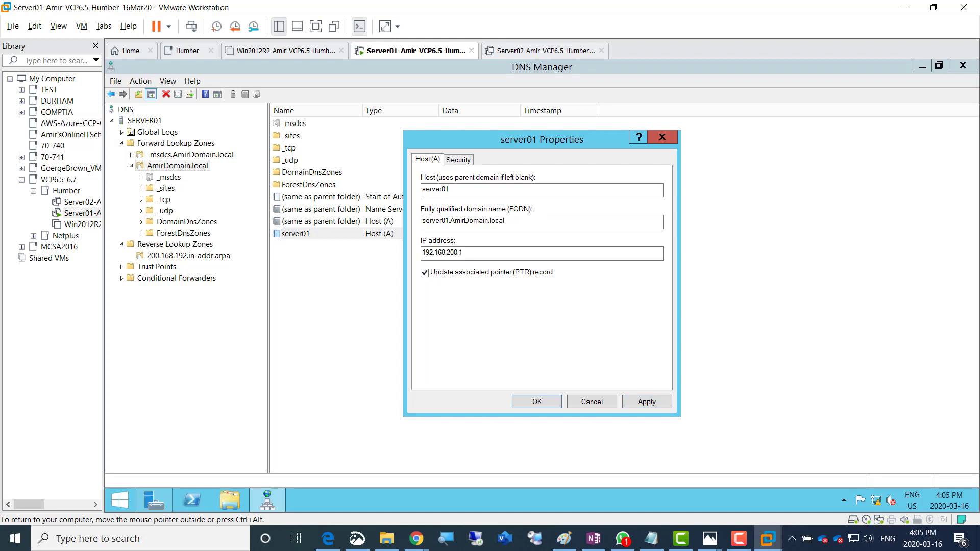
pyautogui.click(647, 402)
pyautogui.click(537, 402)
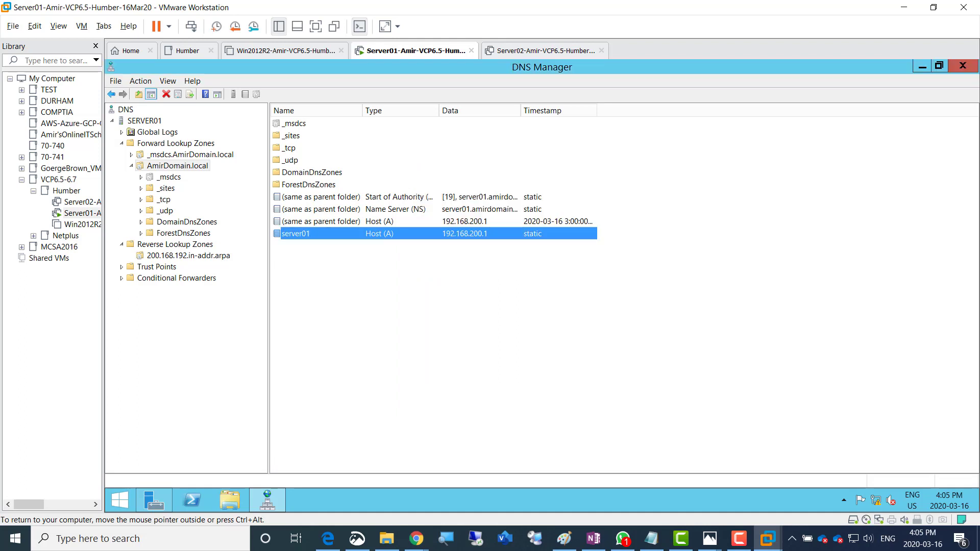
# Refresh the DNS server and find the 192.168.200.1 PTR record in 200.168.192.in-addr.arpa
pyautogui.click(145, 121)
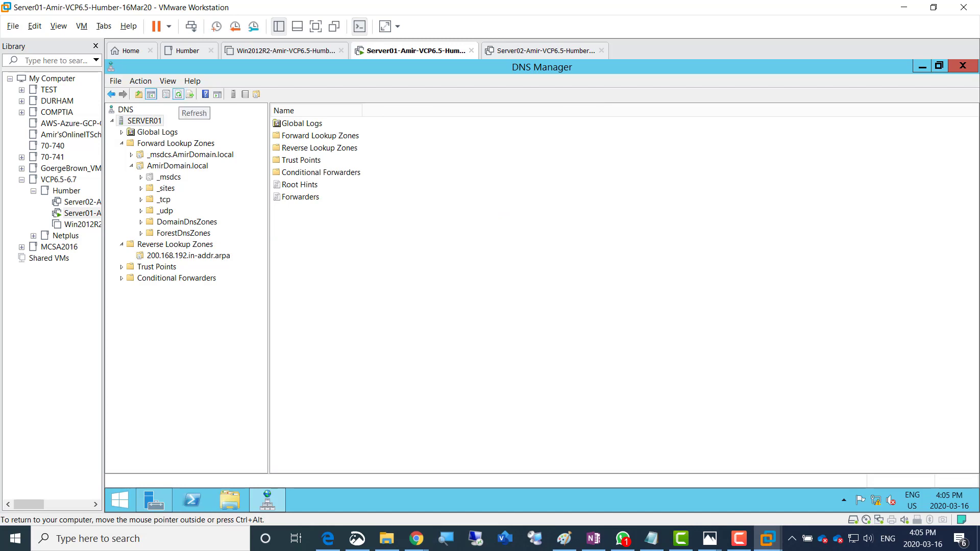
pyautogui.click(178, 94)
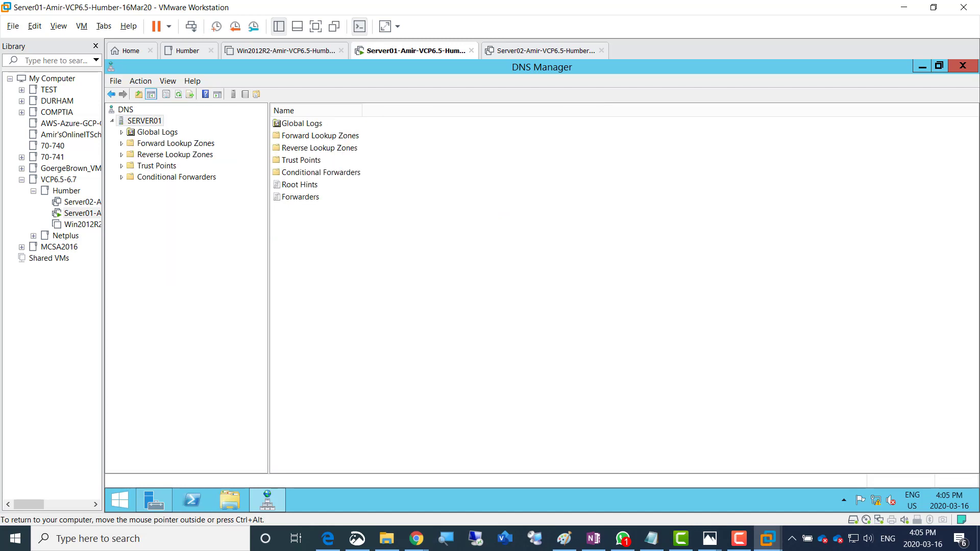
pyautogui.doubleClick(175, 154)
pyautogui.click(189, 166)
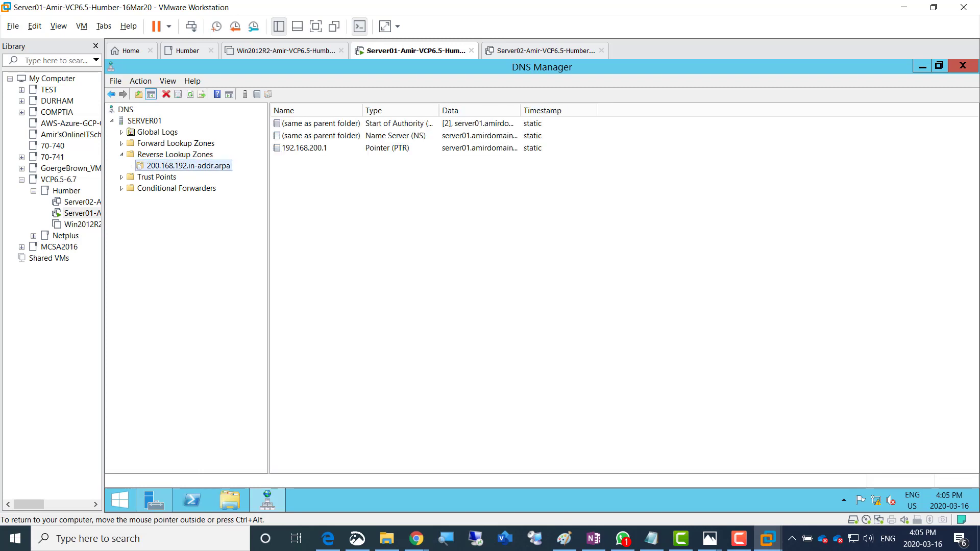
pyautogui.click(305, 148)
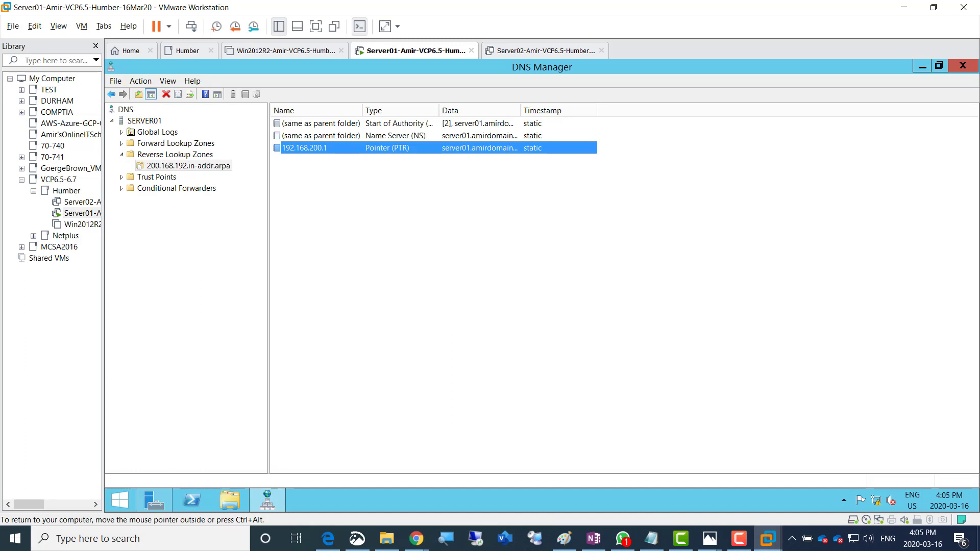
pyautogui.click(388, 220)
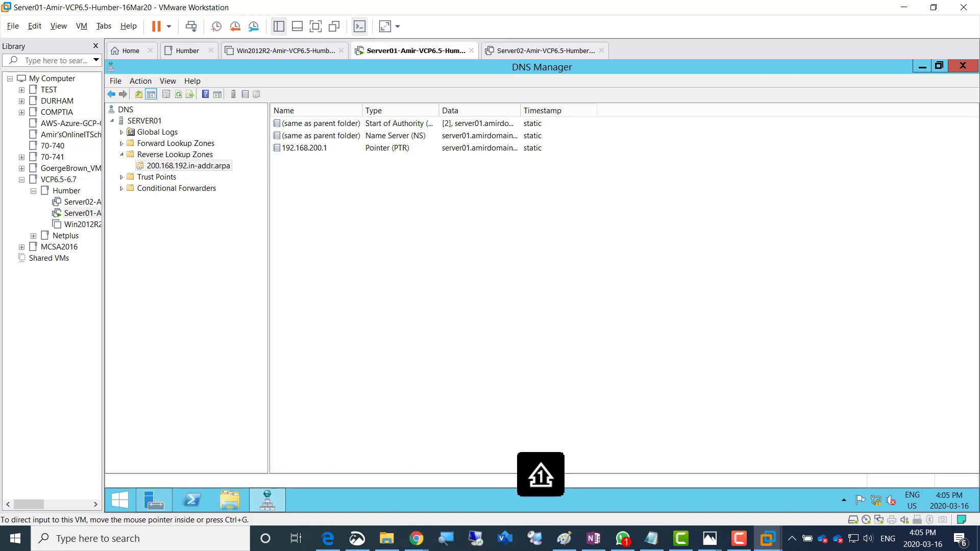
# Run nslookup in an administrator Command Prompt, confirming localhost 127.0.0.1 answers, then minimize it
pyautogui.rightClick(119, 500)
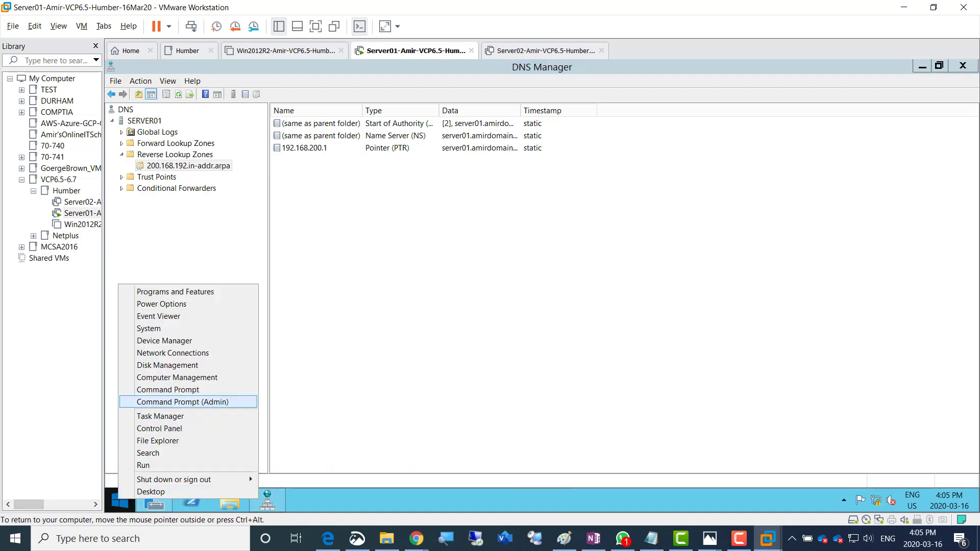
pyautogui.press('Return')
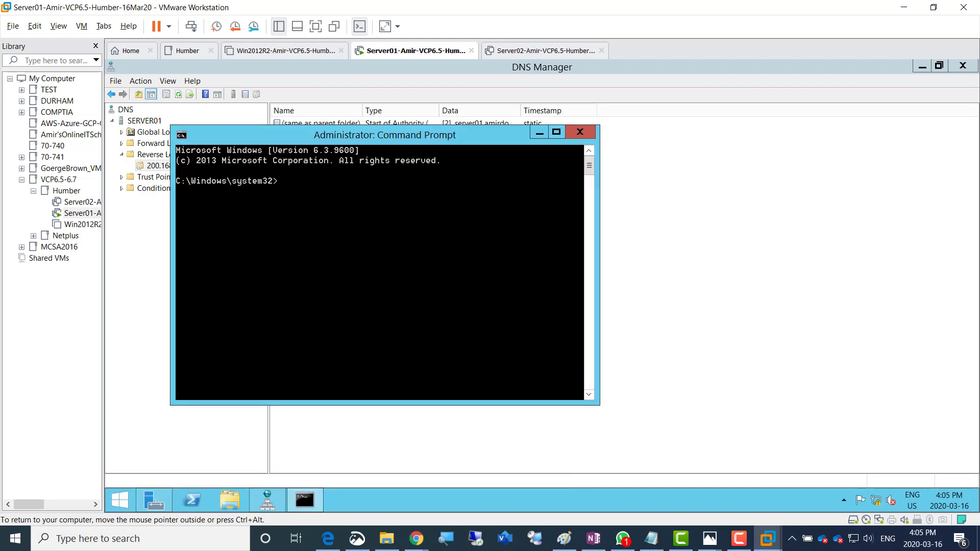
pyautogui.write('nslookup')
pyautogui.press('Return')
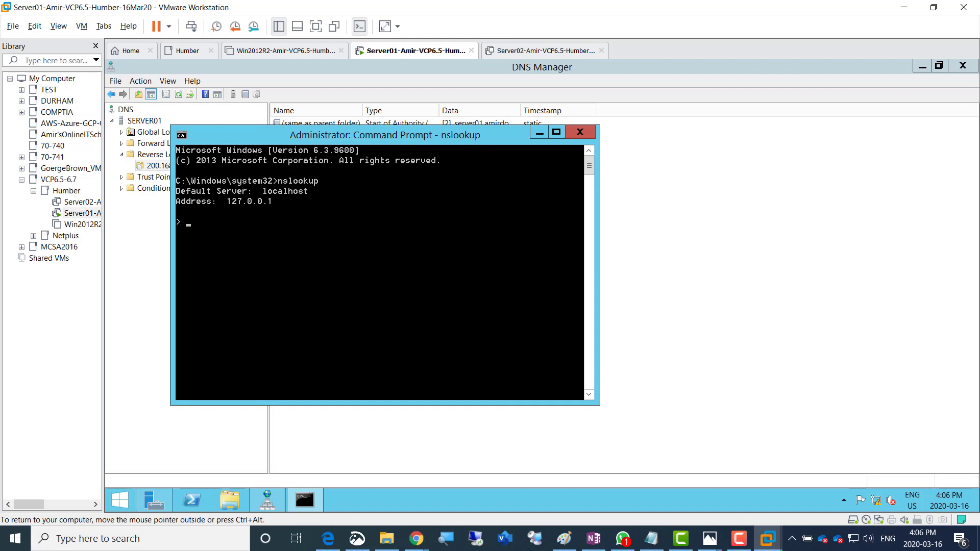
pyautogui.hotkey('ctrl', 'c')
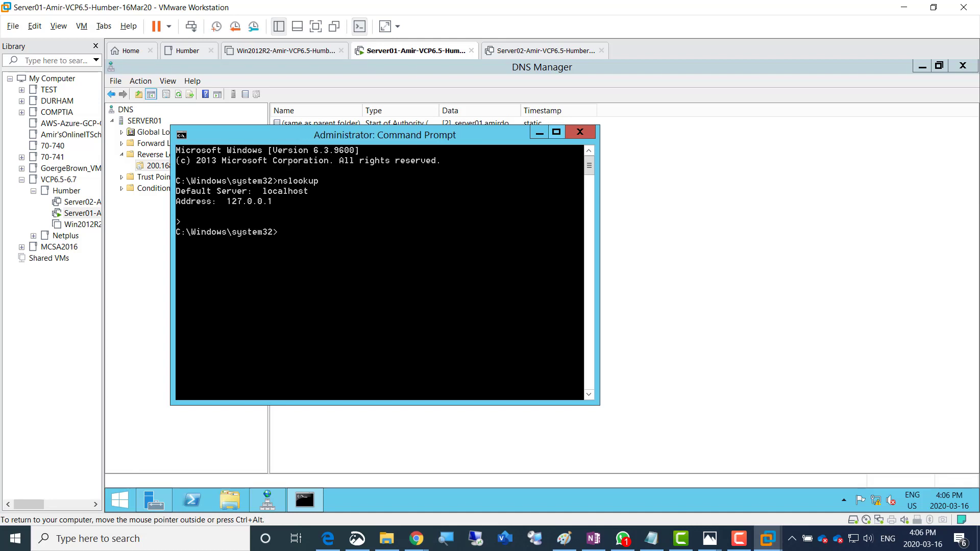
pyautogui.click(540, 133)
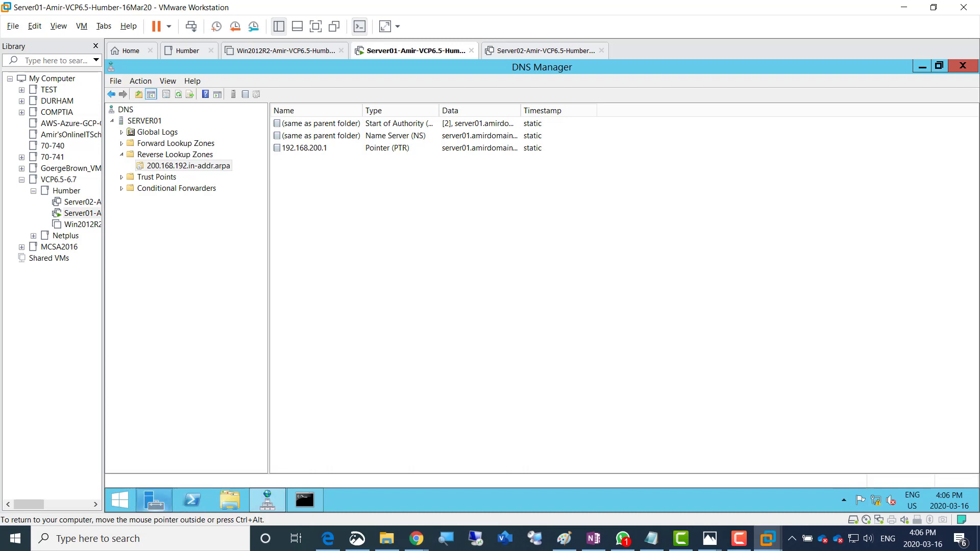
# Change Ethernet0's preferred IPv4 DNS server to 192.168.200.1 and close the network windows
pyautogui.click(154, 500)
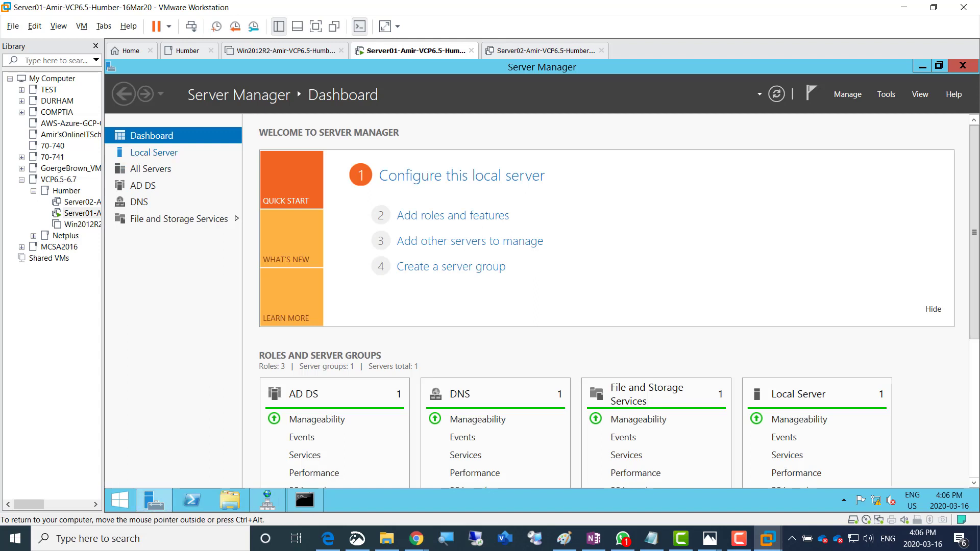
pyautogui.click(153, 152)
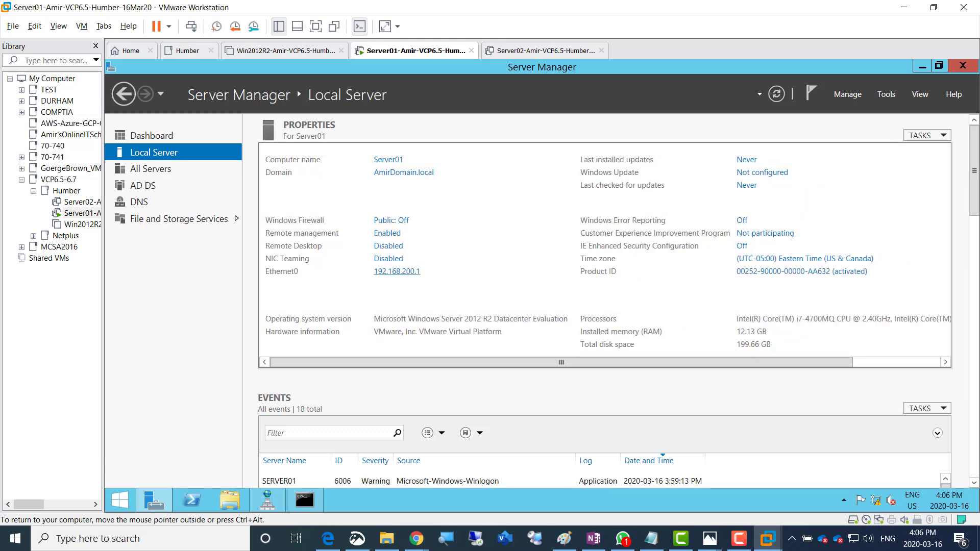
pyautogui.click(397, 271)
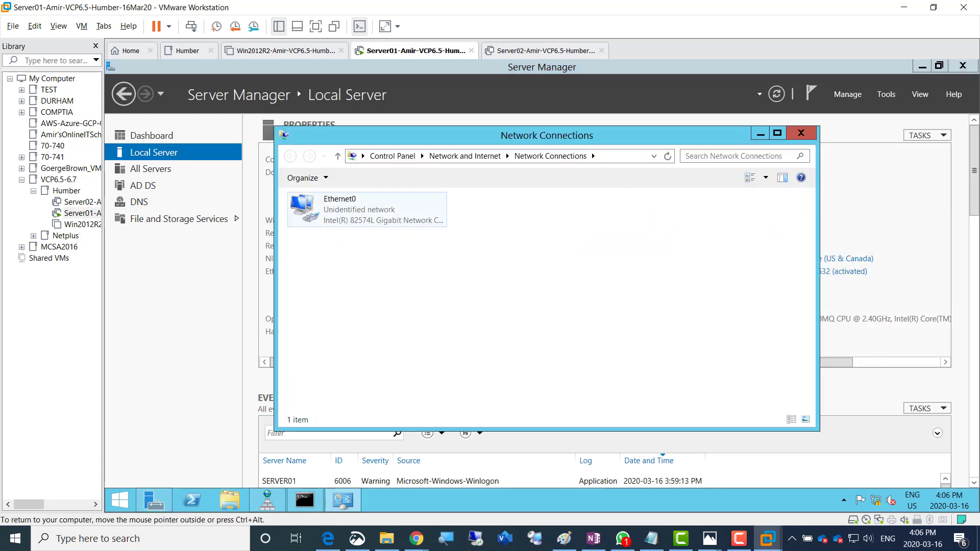
pyautogui.doubleClick(357, 209)
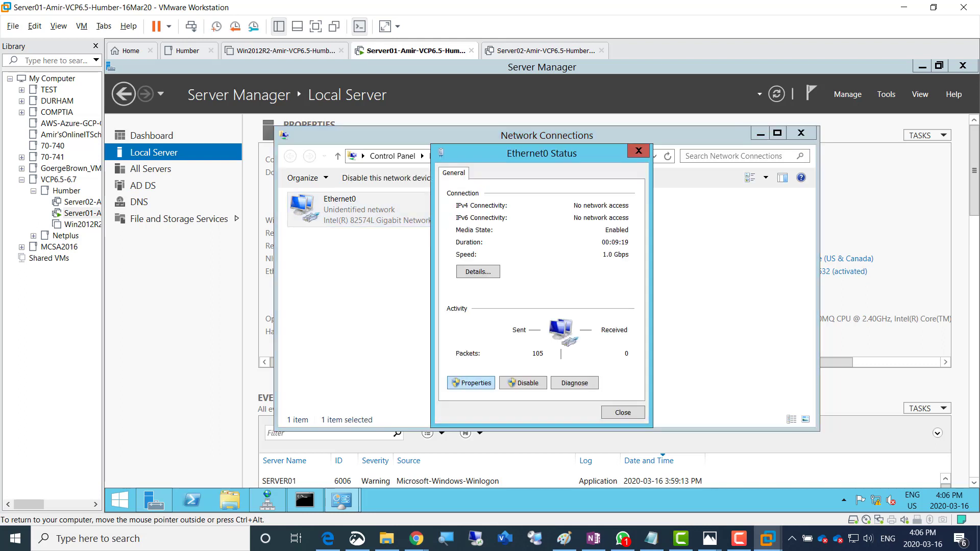
pyautogui.click(471, 383)
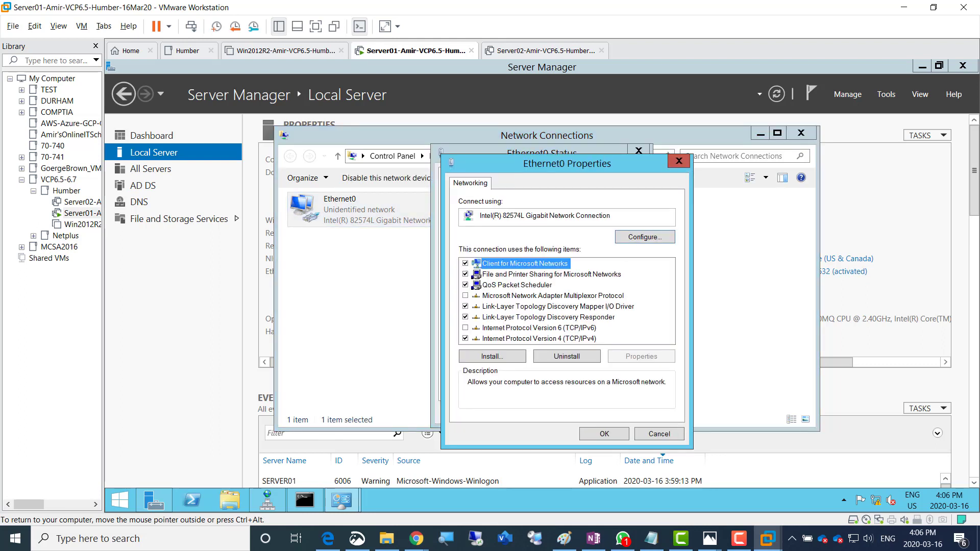
pyautogui.doubleClick(539, 339)
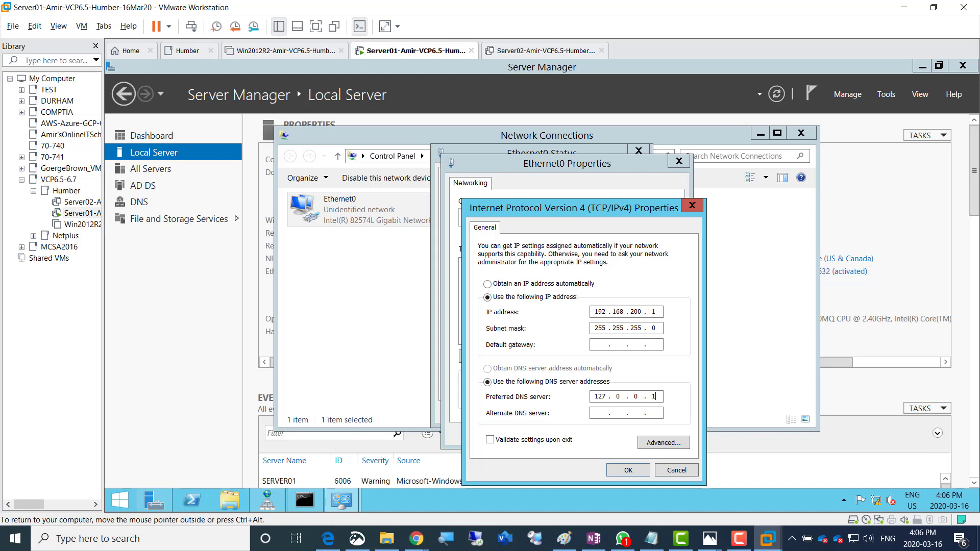
pyautogui.press('BackSpace')
pyautogui.press('BackSpace')
pyautogui.press('BackSpace')
pyautogui.press('BackSpace')
pyautogui.press('BackSpace')
pyautogui.press('BackSpace')
pyautogui.write('192 . 168 . 200 . 1')
pyautogui.press('Return')
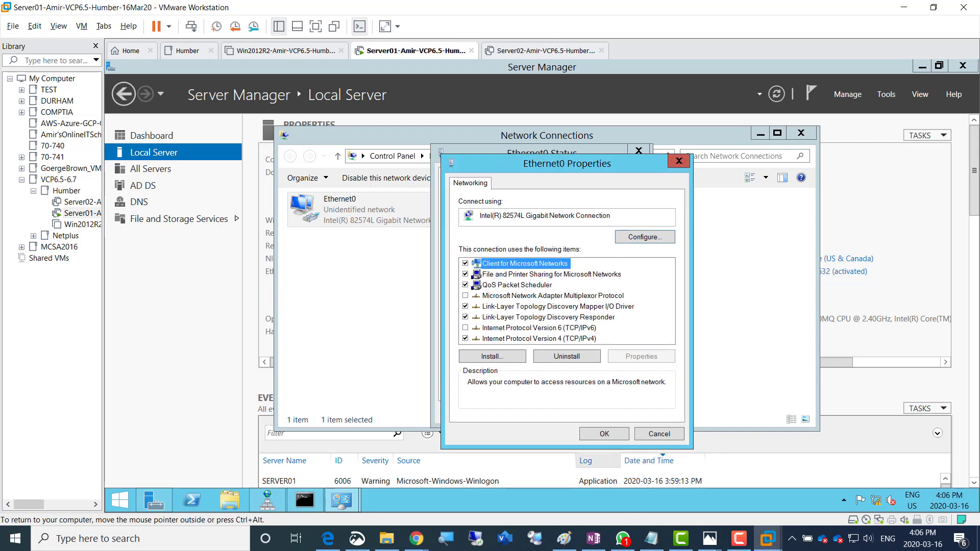
pyautogui.press('Return')
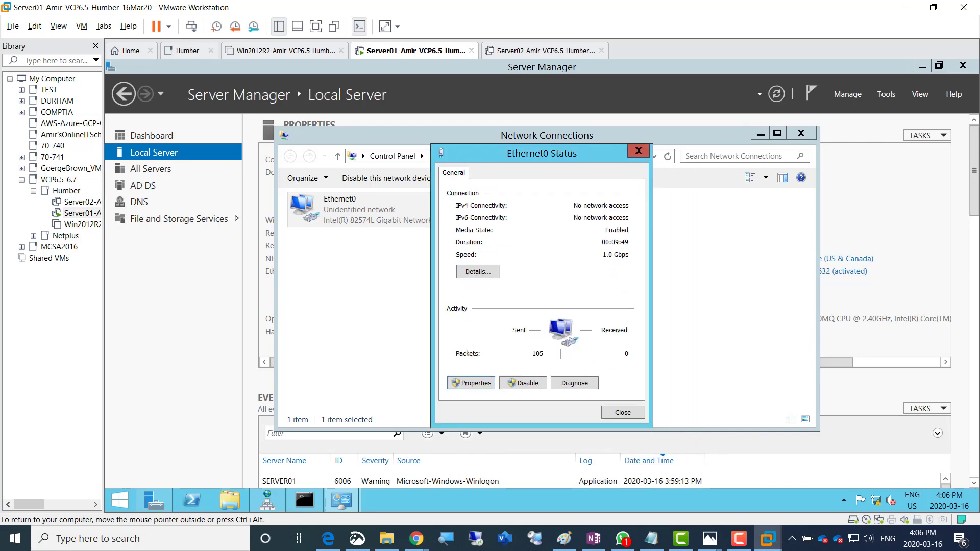
pyautogui.press('Return')
pyautogui.click(801, 133)
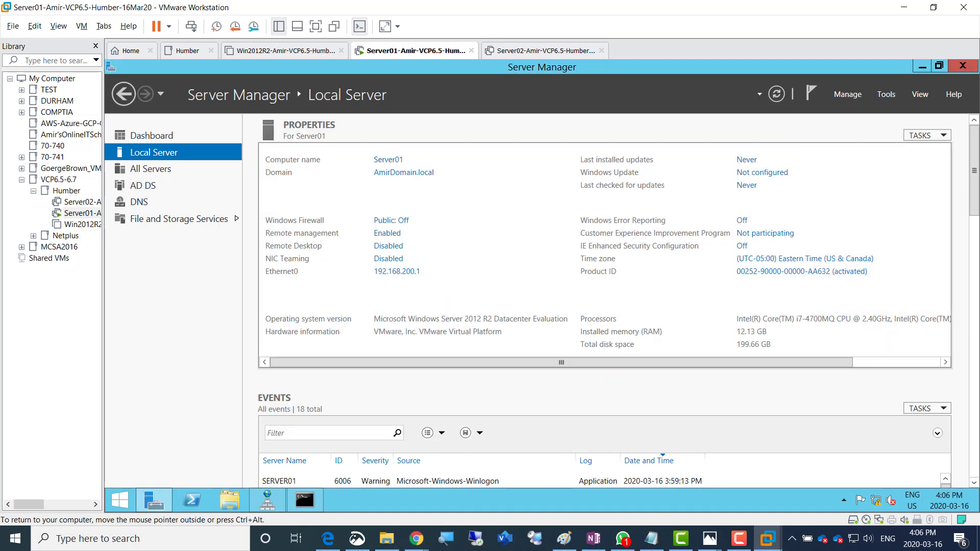
# Rerun nslookup to confirm server01.amirdomain.local (192.168.200.1) answers, then close the prompt
pyautogui.click(304, 500)
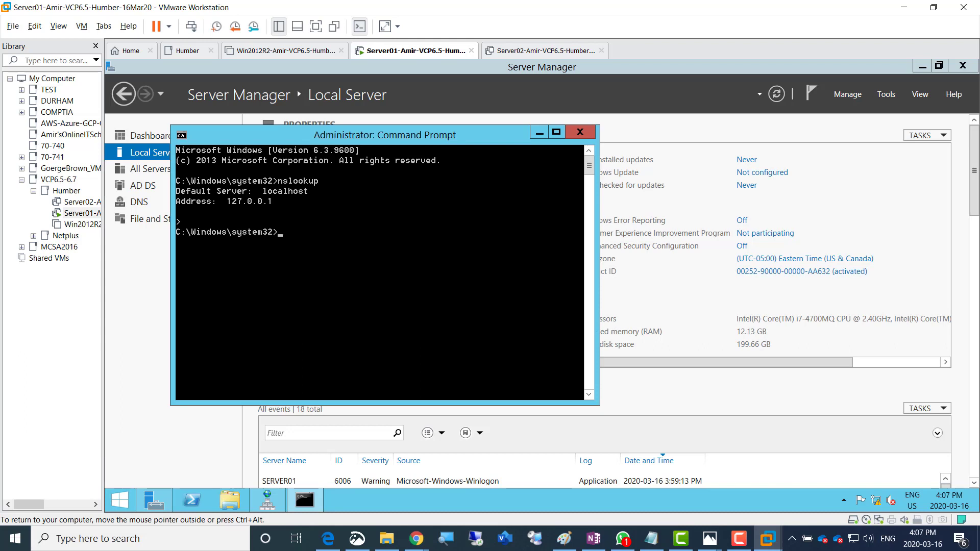
pyautogui.press('Up')
pyautogui.press('Return')
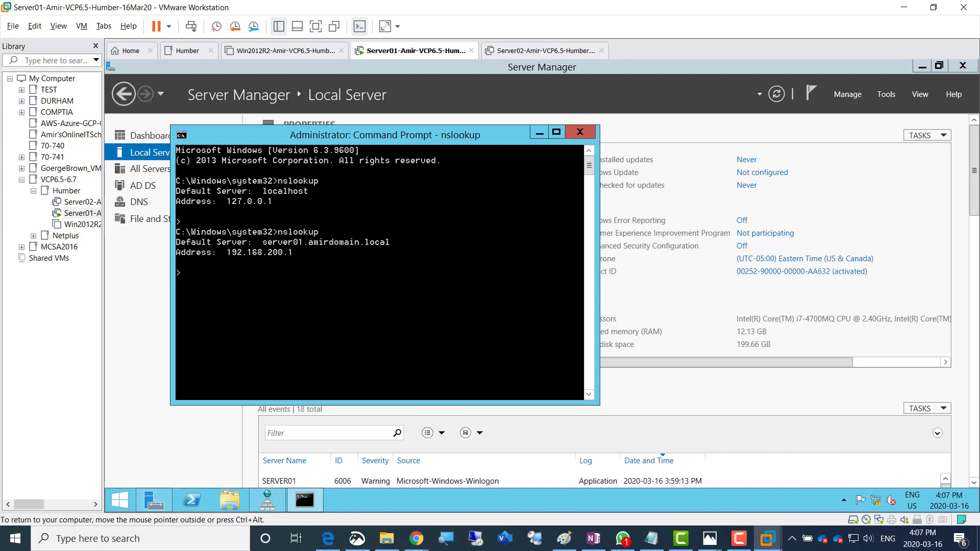
pyautogui.click(580, 132)
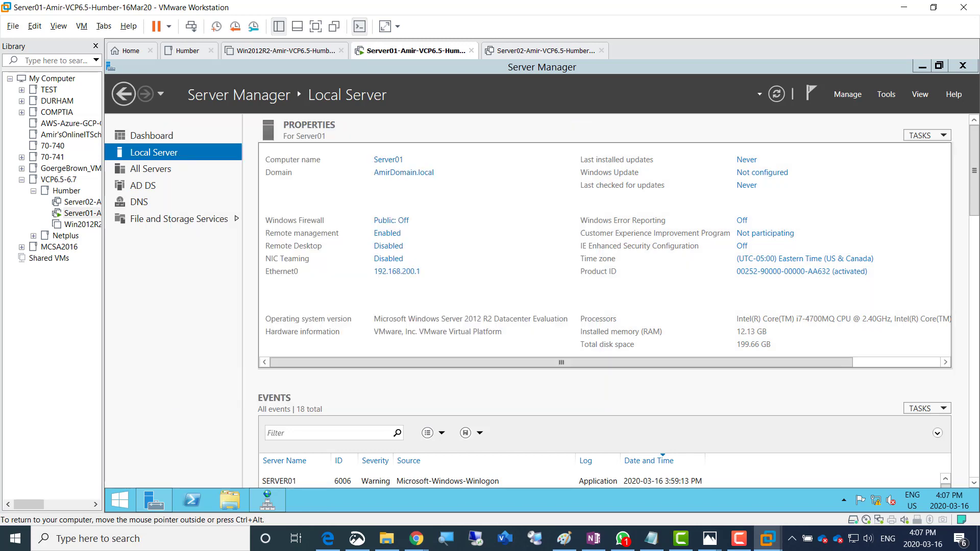
# Colour the OneNote DNS check and reverse lookup zone task green, then return to the VM
pyautogui.click(593, 538)
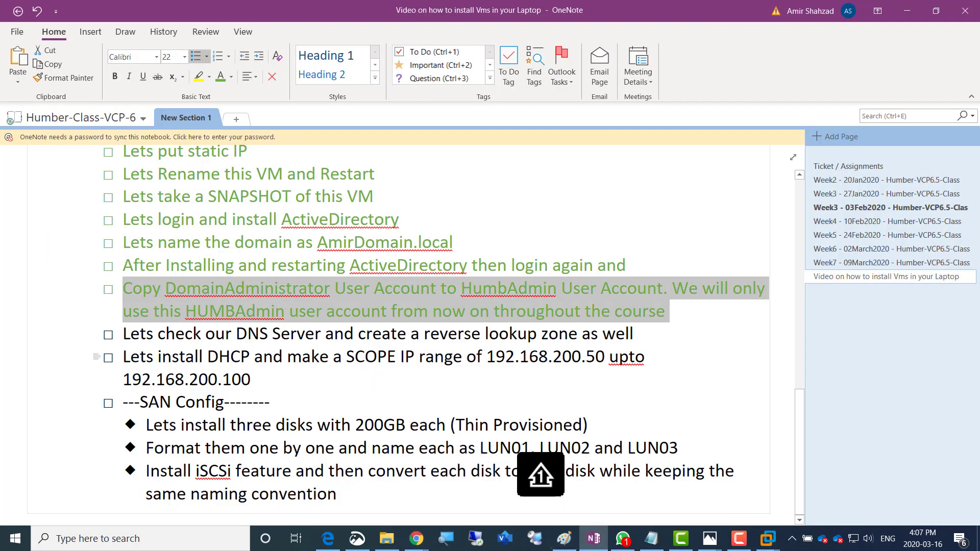
pyautogui.moveTo(123, 334); pyautogui.dragTo(639, 333)
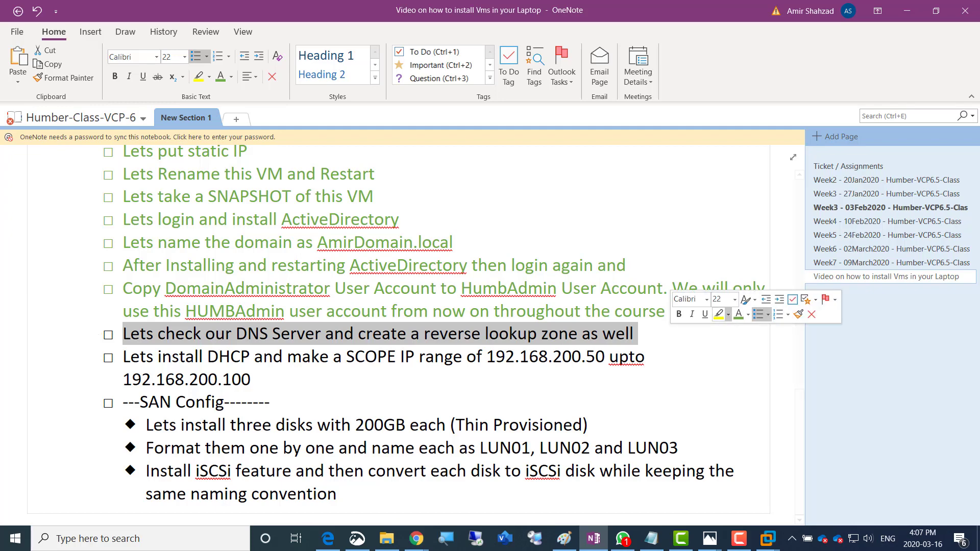
pyautogui.click(739, 314)
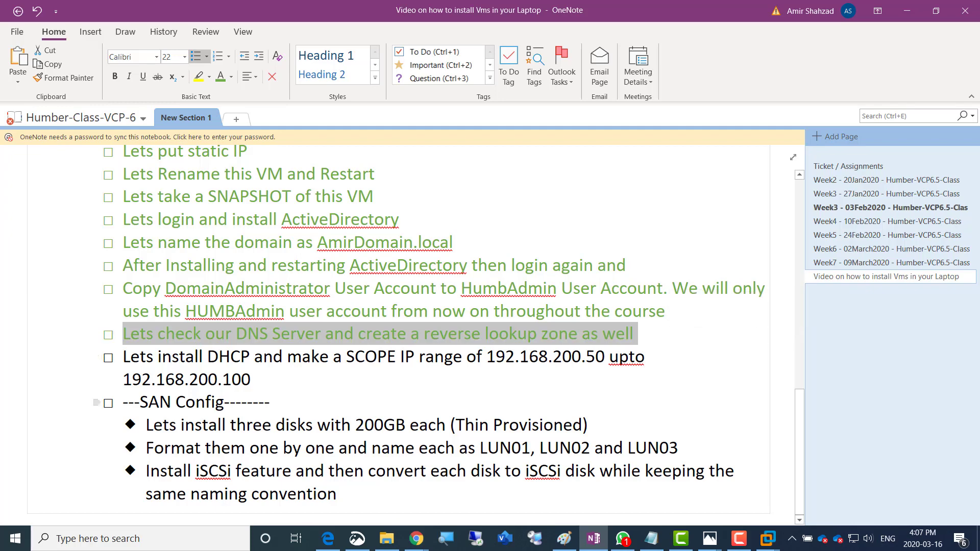
pyautogui.click(124, 357)
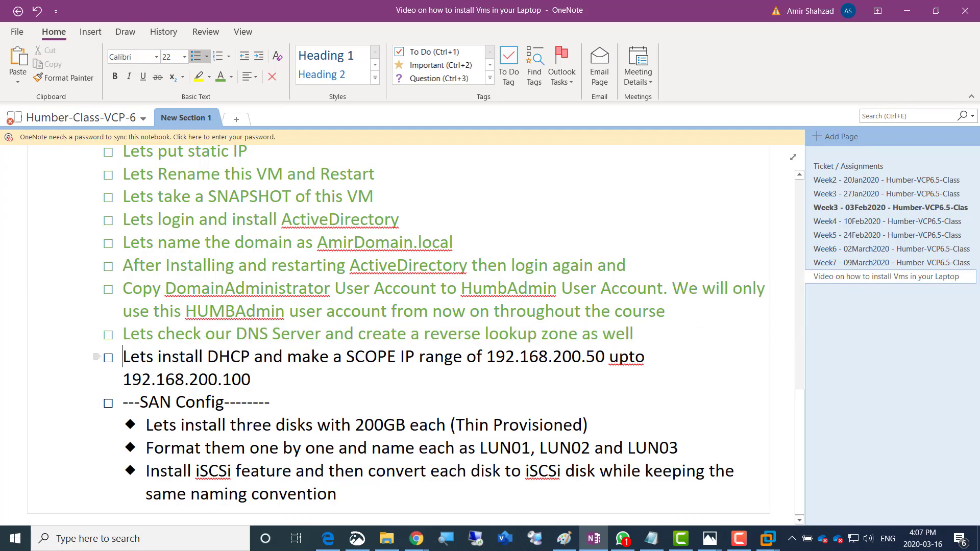
pyautogui.hotkey('alt', 'Tab')
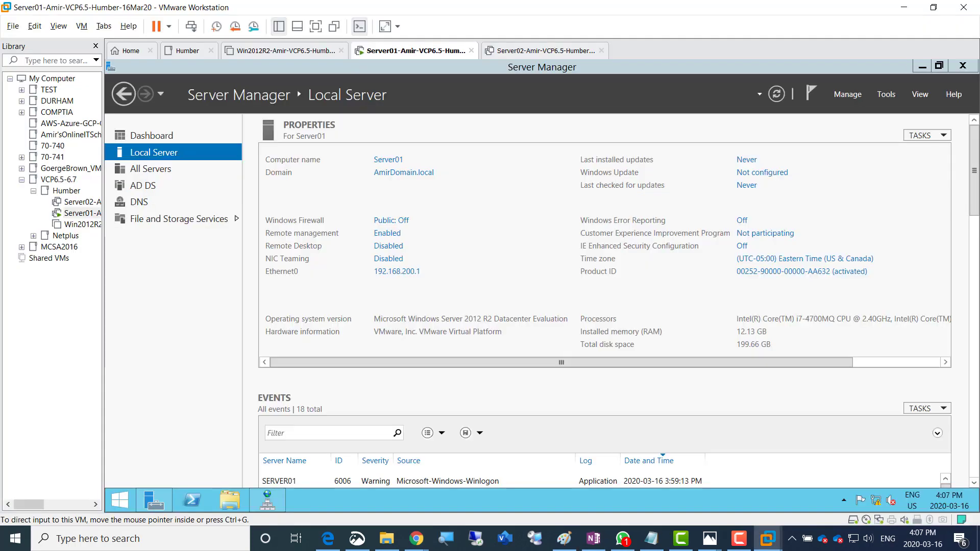
# Start Add Roles and Features with role-based installation targeting Server01
pyautogui.click(152, 136)
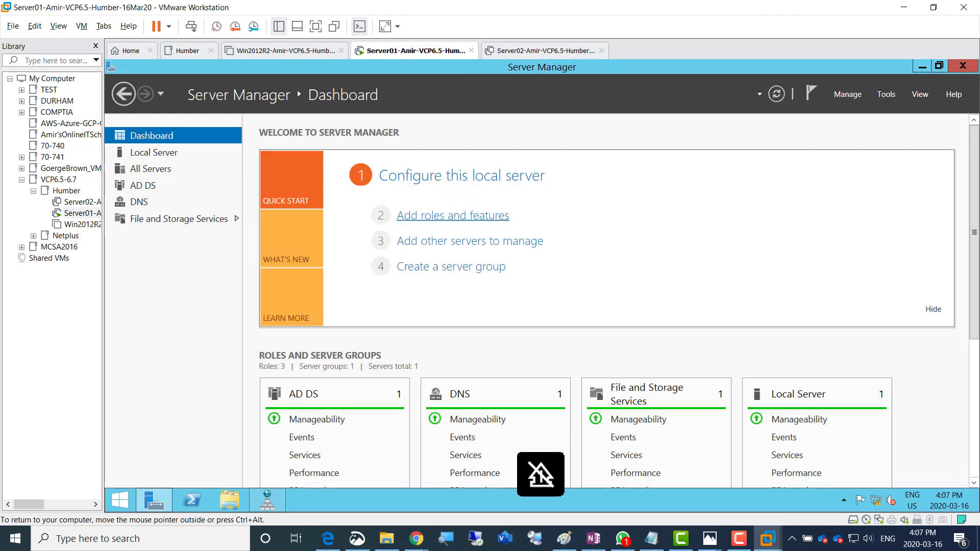
pyautogui.click(453, 215)
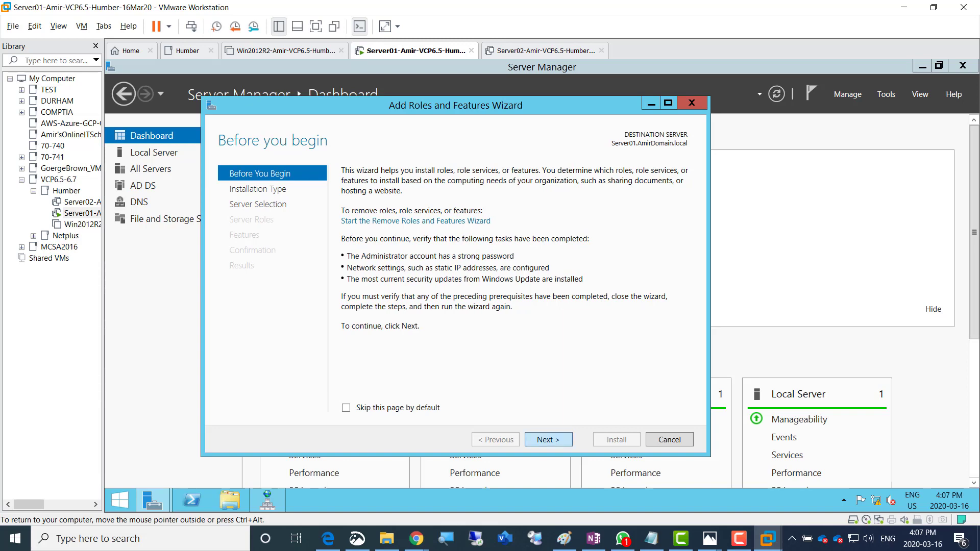
pyautogui.click(548, 439)
pyautogui.click(548, 439)
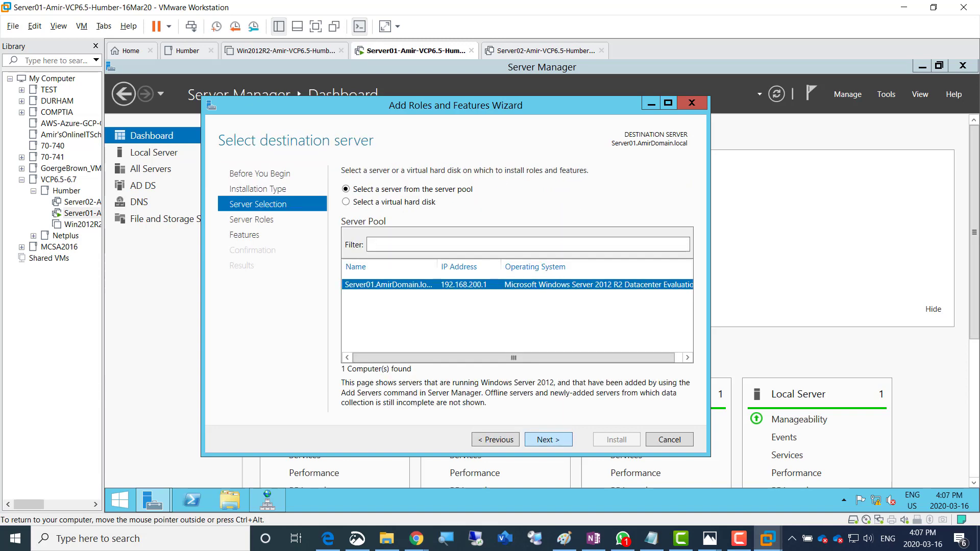
pyautogui.click(549, 440)
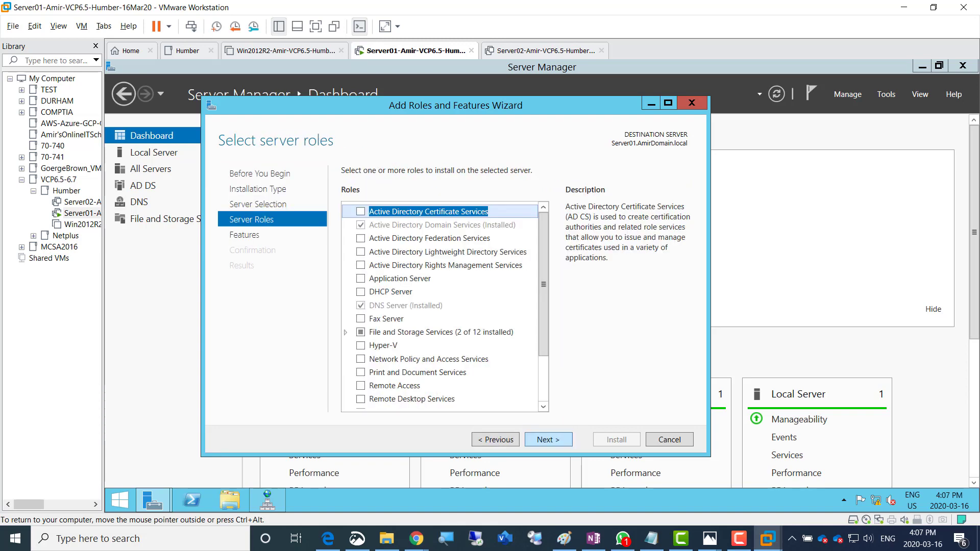
# Select DHCP Server with its management tools, allow automatic restart, and install
pyautogui.click(361, 292)
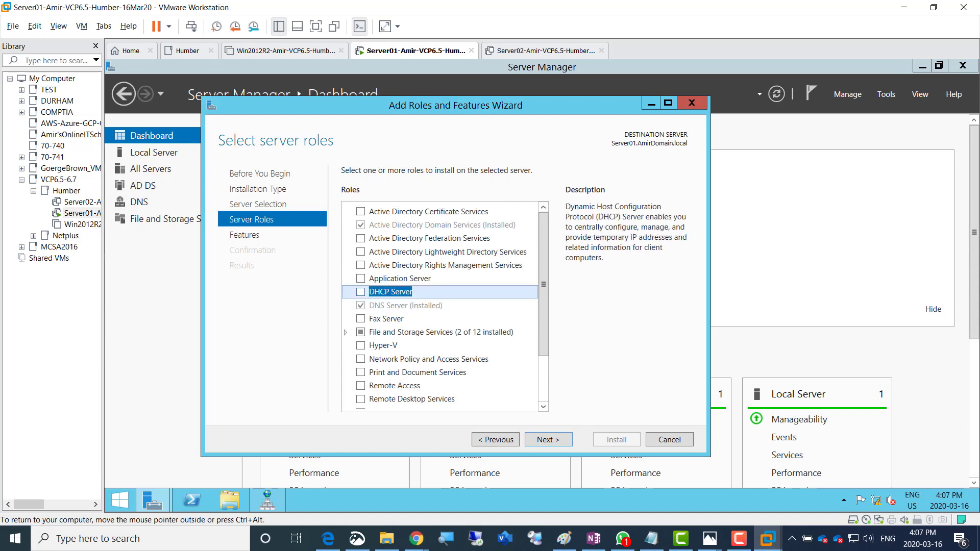
pyautogui.click(360, 292)
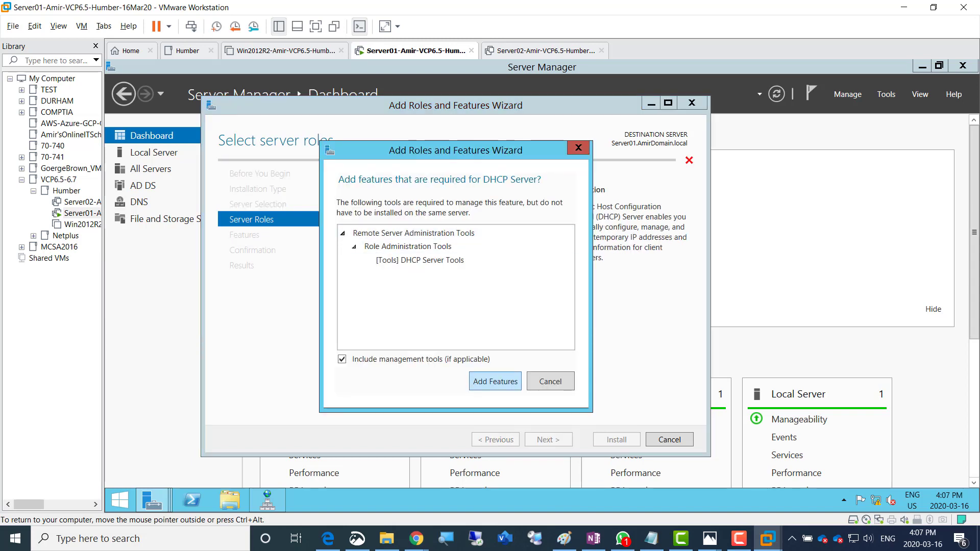
pyautogui.click(496, 381)
pyautogui.click(548, 440)
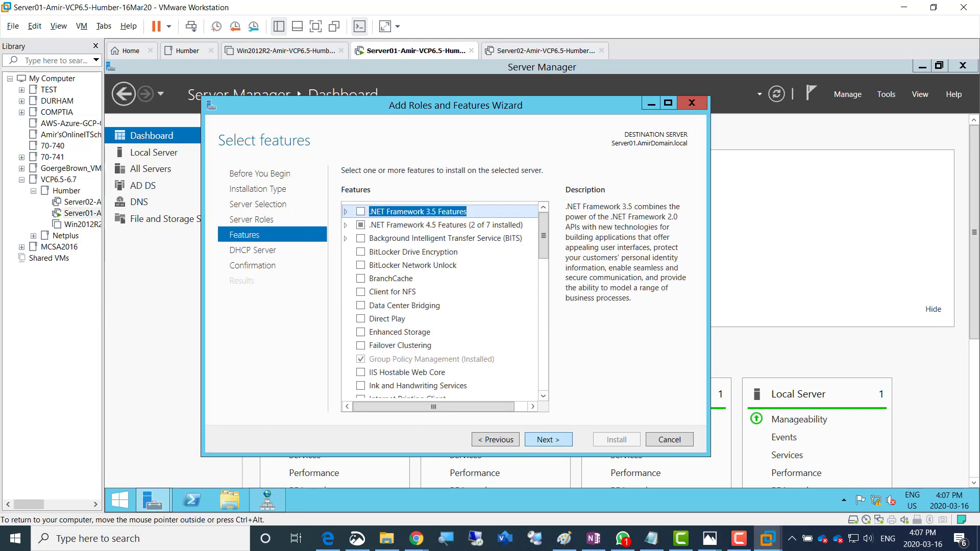
pyautogui.click(548, 440)
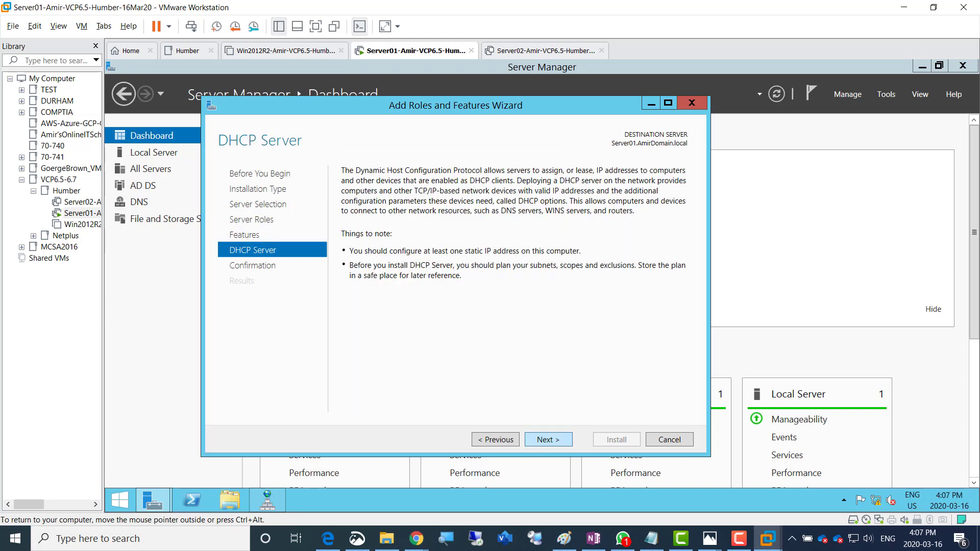
pyautogui.click(548, 440)
pyautogui.click(346, 189)
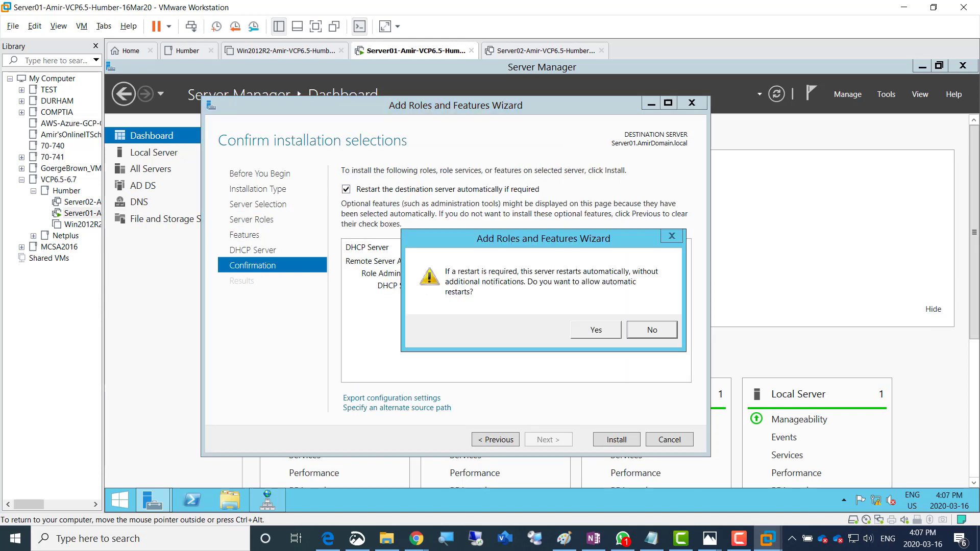
pyautogui.click(596, 330)
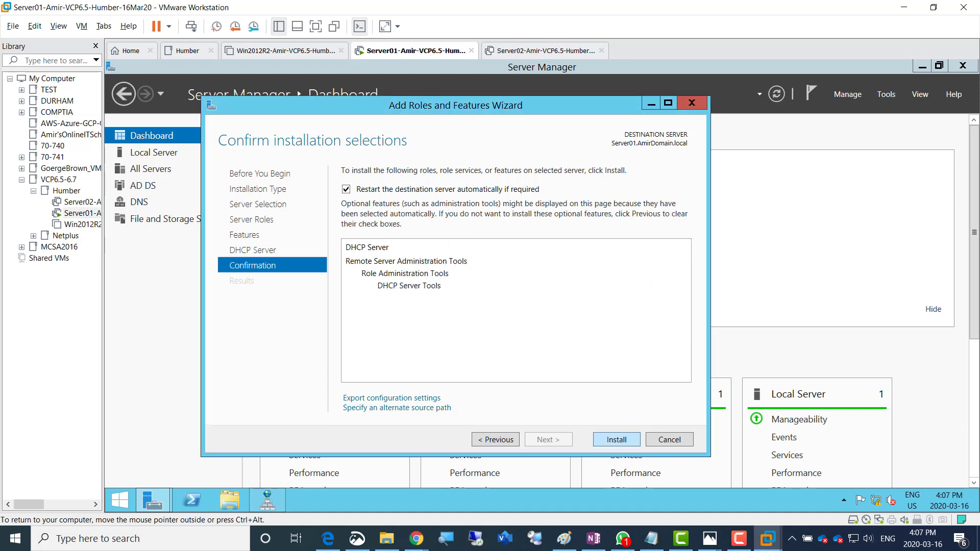
pyautogui.click(617, 440)
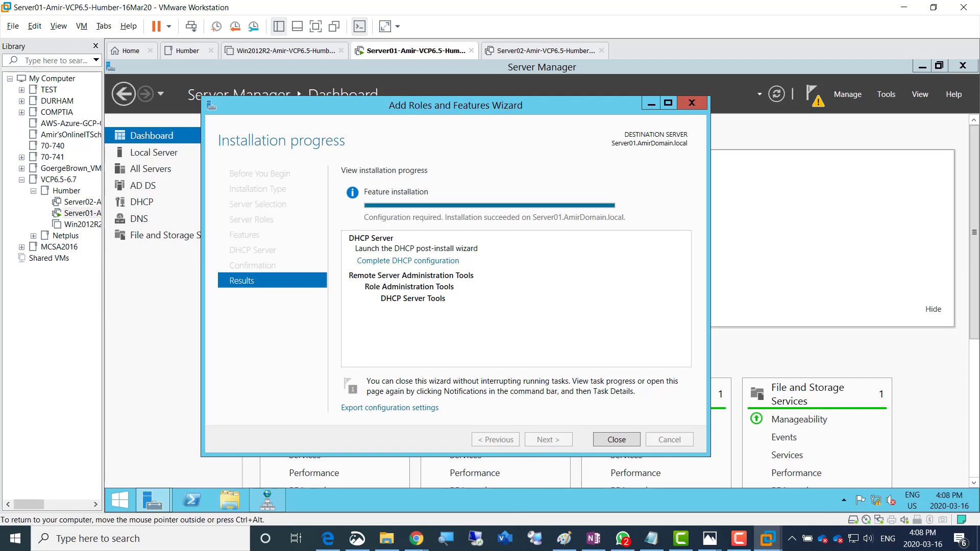
# Complete DHCP post-install configuration, authorizing the server in AD with administrator credentials, and close both wizards
pyautogui.click(815, 96)
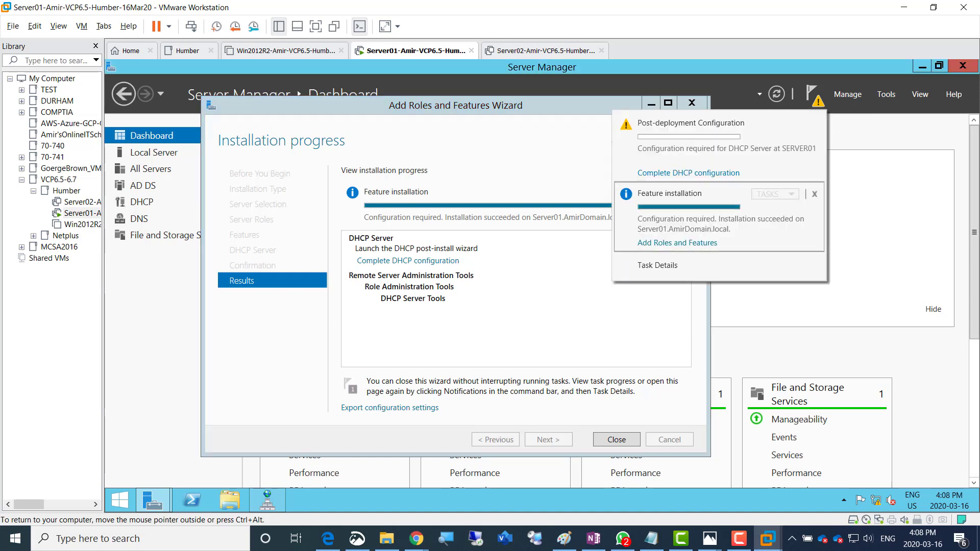
pyautogui.click(551, 316)
pyautogui.click(552, 317)
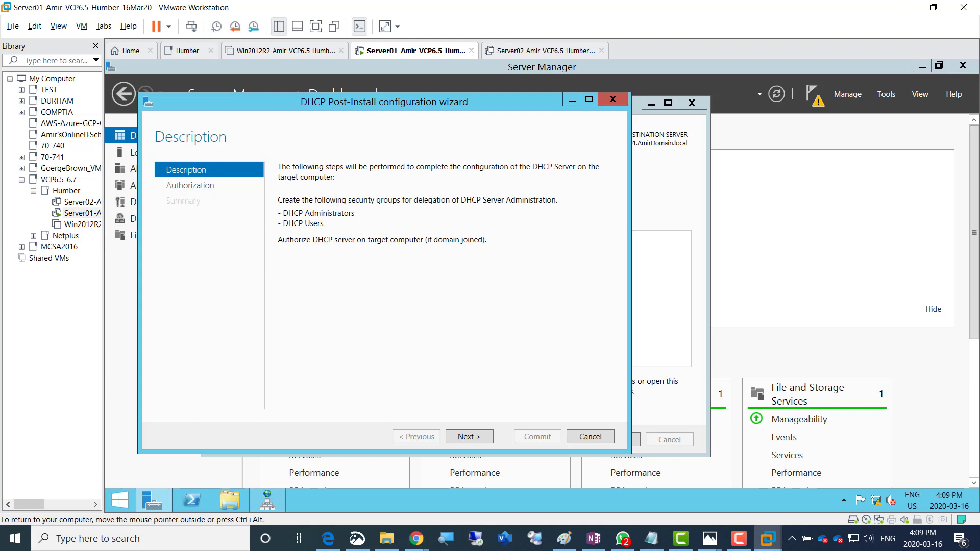
pyautogui.press('Return')
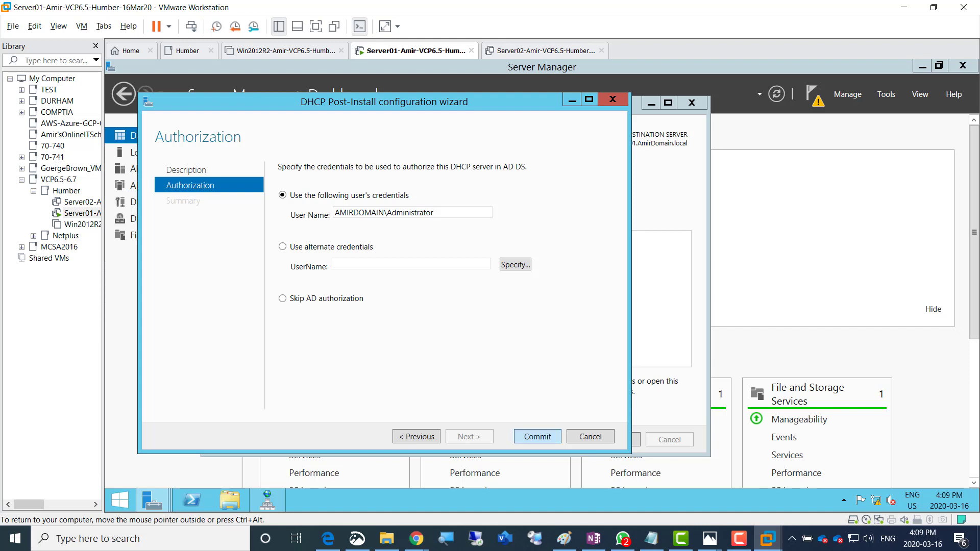
pyautogui.click(538, 437)
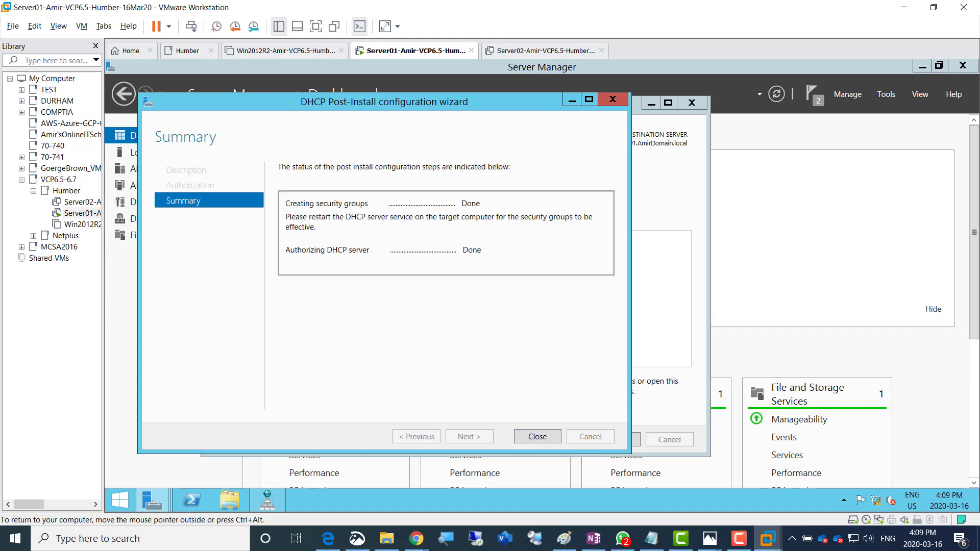
pyautogui.click(538, 437)
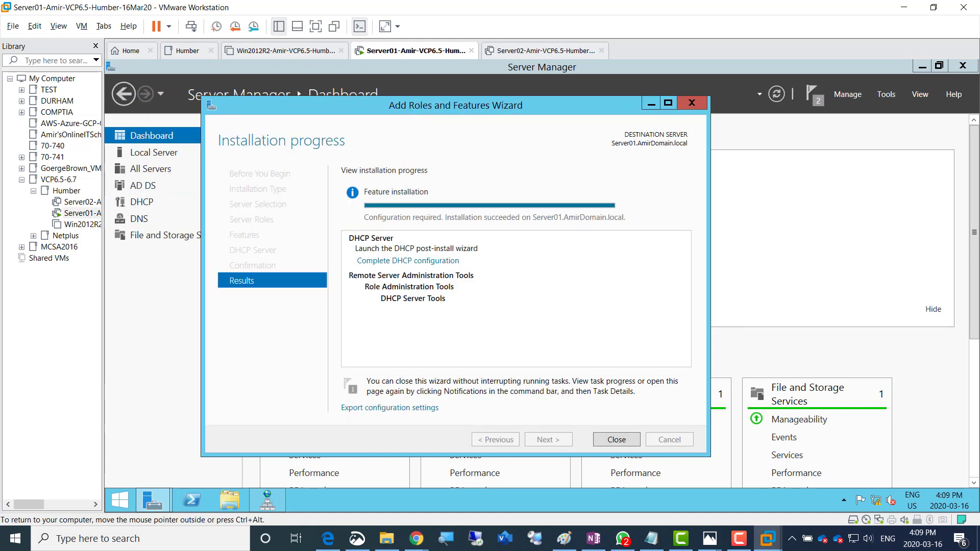
pyautogui.click(617, 439)
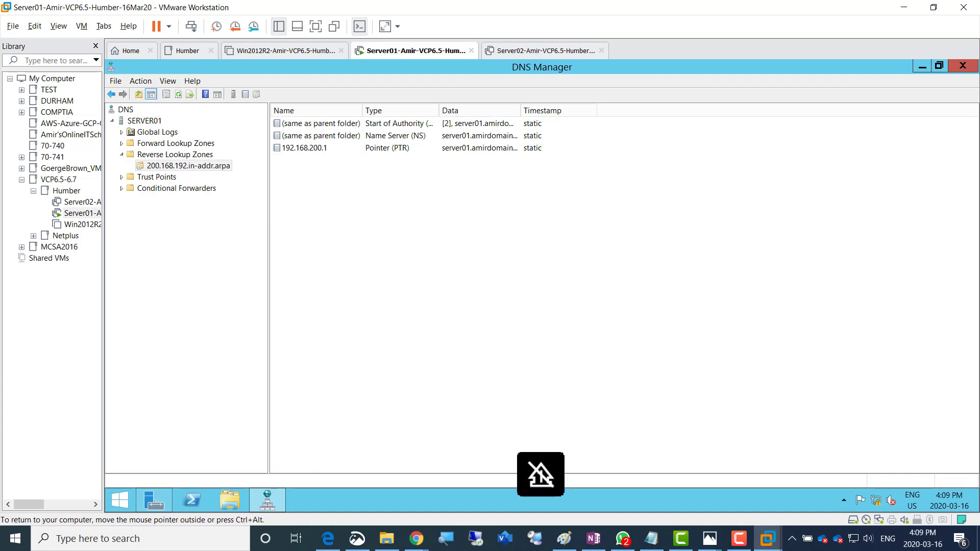
# Close DNS Manager and open the DHCP console maximized
pyautogui.click(963, 65)
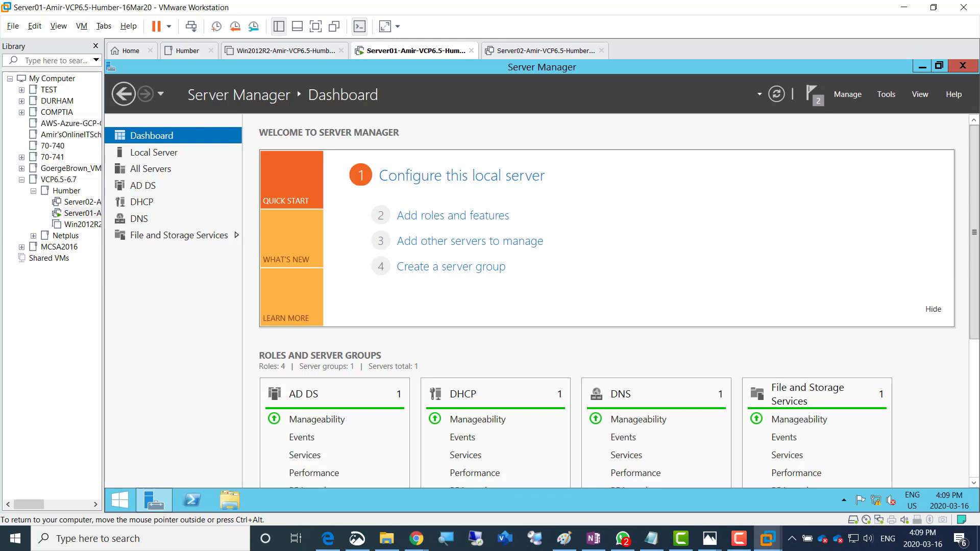
pyautogui.click(887, 93)
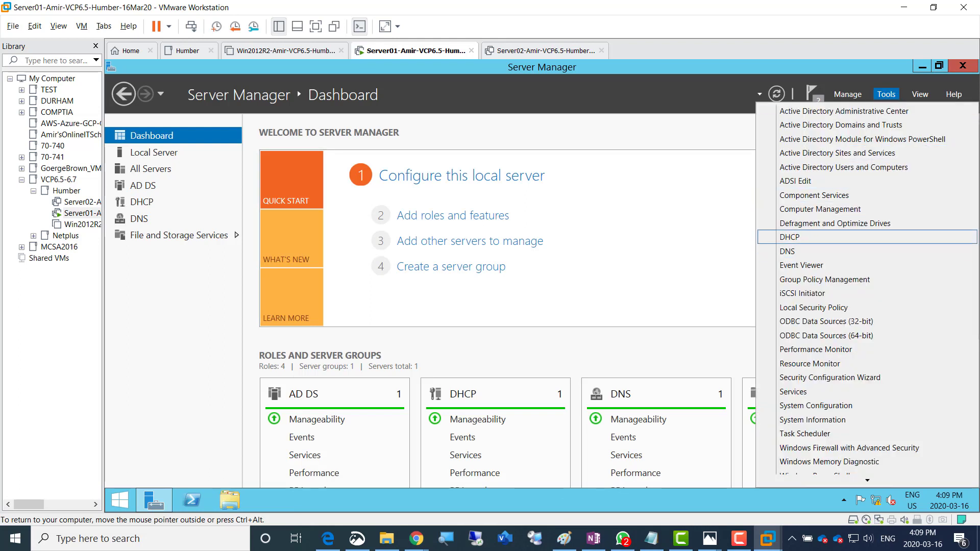
pyautogui.click(790, 236)
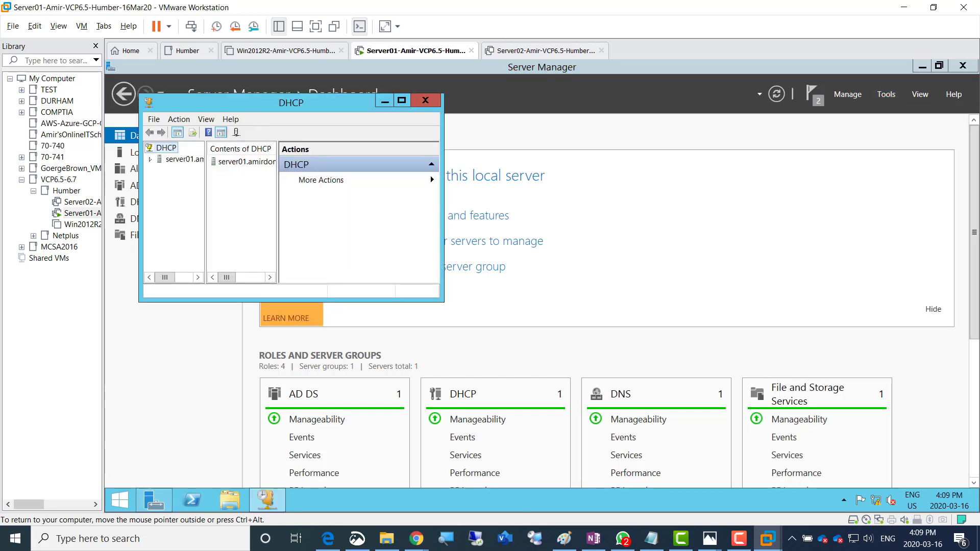
pyautogui.click(401, 100)
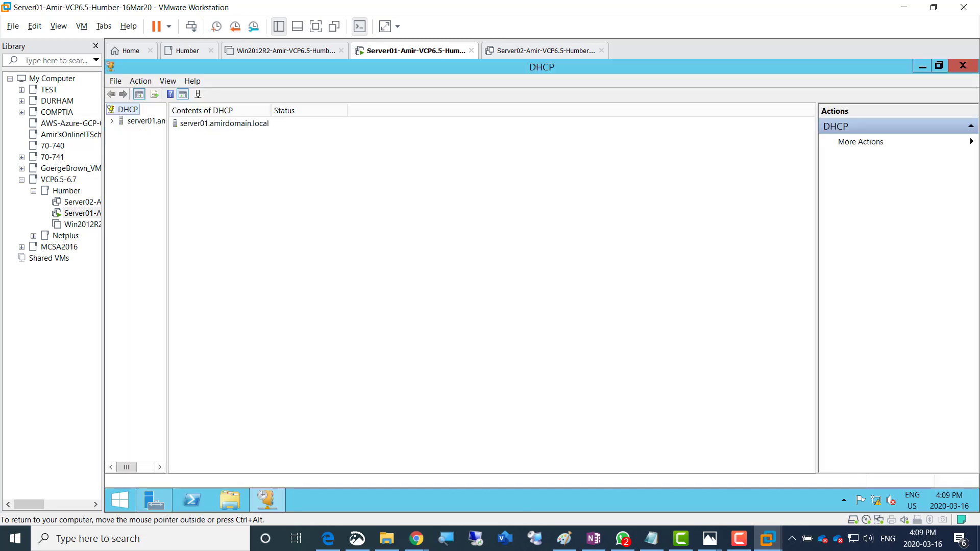
# Widen the tree pane, expand server01.amirdomain.local and IPv4, and bring up IPv4's actions
pyautogui.moveTo(167, 286); pyautogui.dragTo(289, 286)
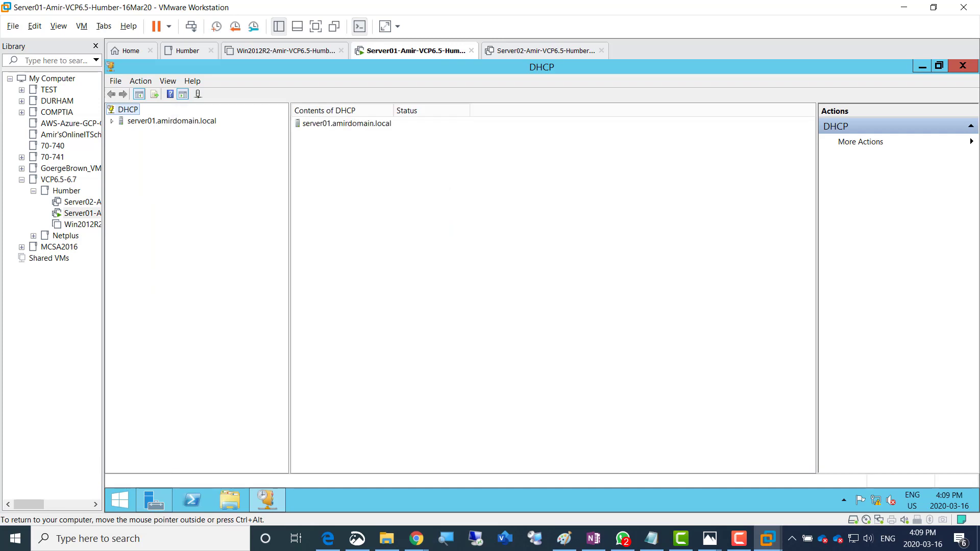
pyautogui.click(172, 121)
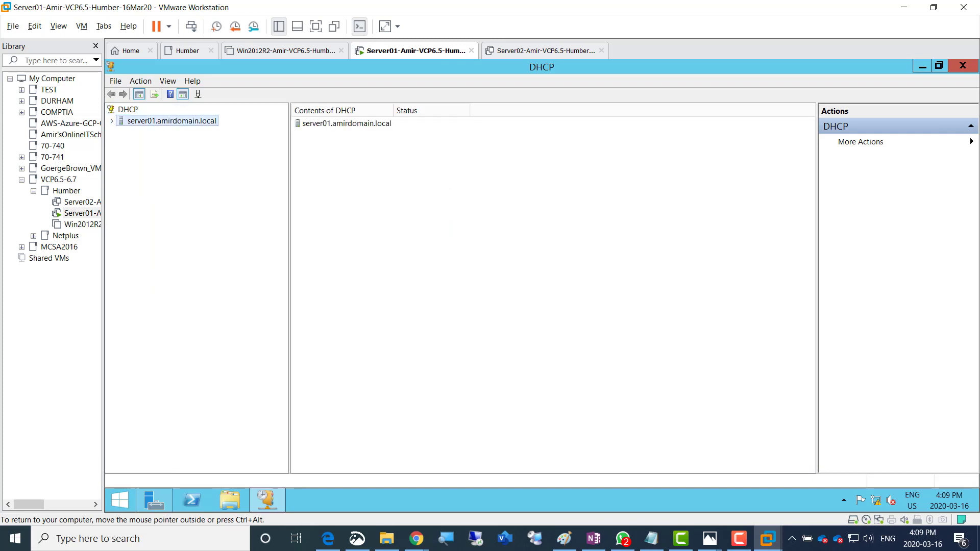
pyautogui.click(112, 122)
pyautogui.doubleClick(143, 132)
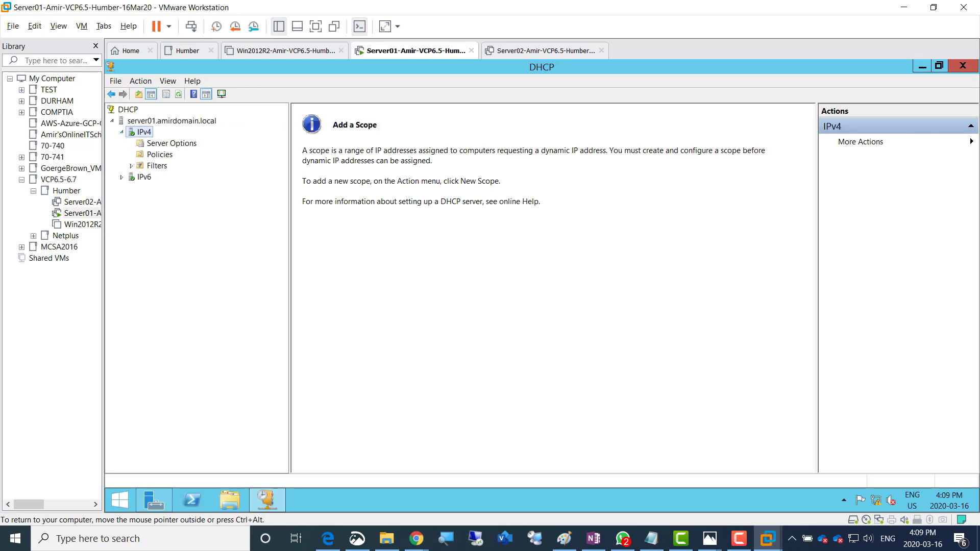
pyautogui.rightClick(141, 132)
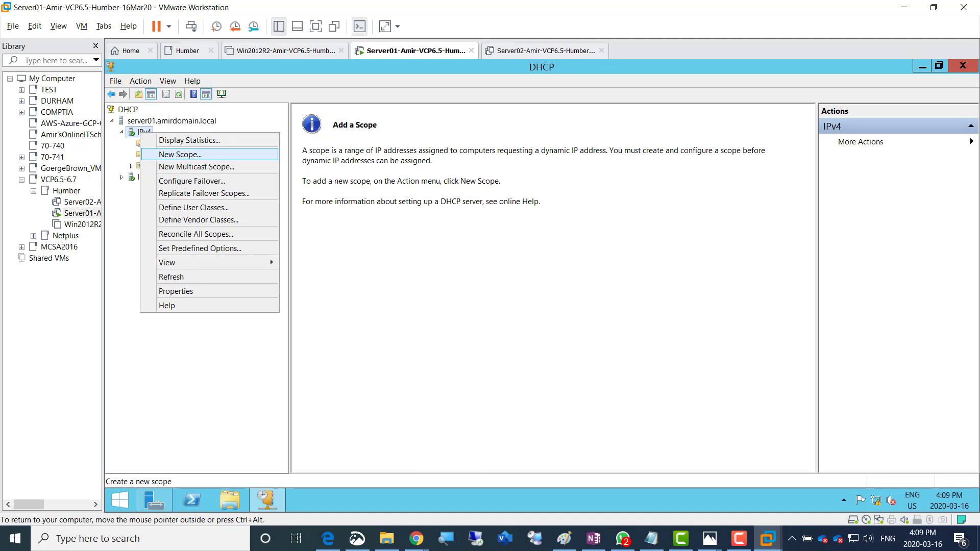
# Start a new scope named AmirScope1 with range 192.168.200.50–192.168.200.100
pyautogui.click(180, 155)
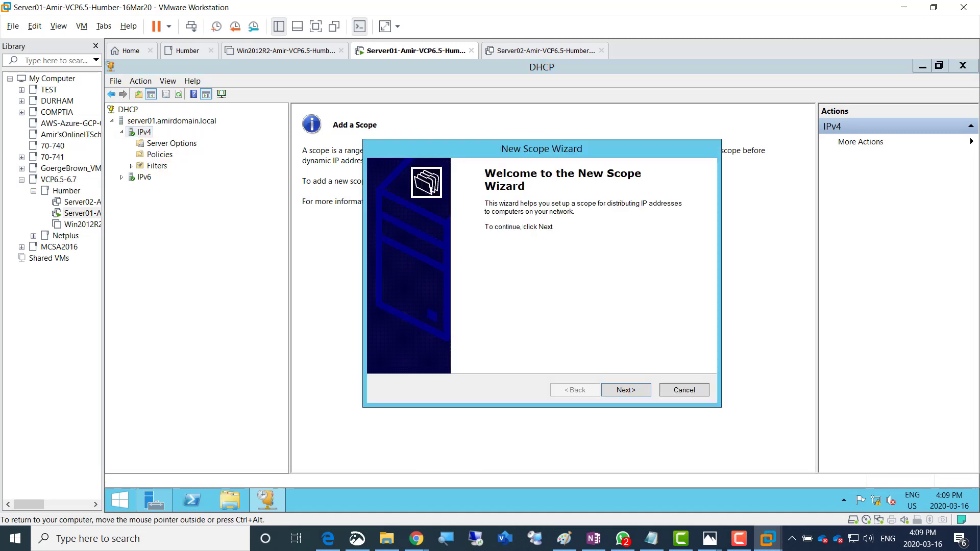
pyautogui.press('Return')
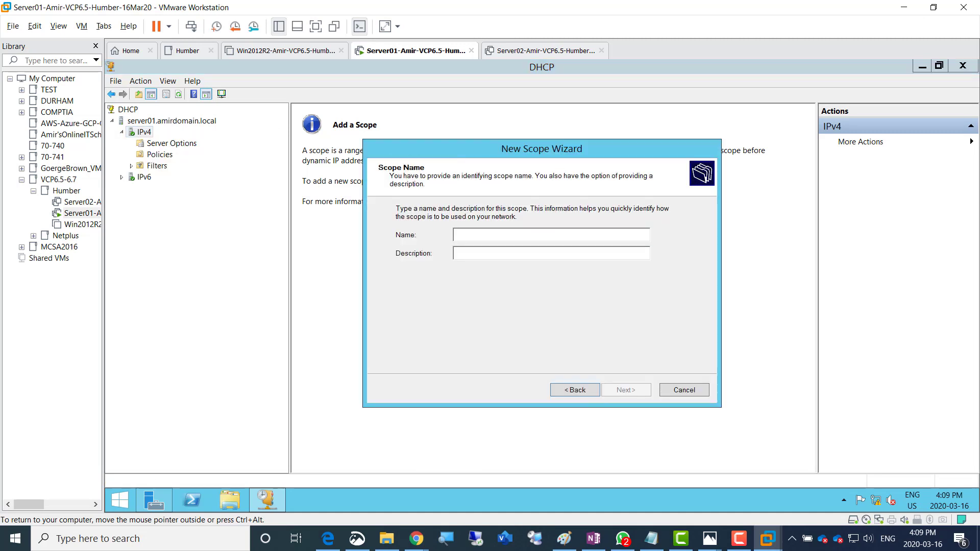
pyautogui.write('AmirSAco')
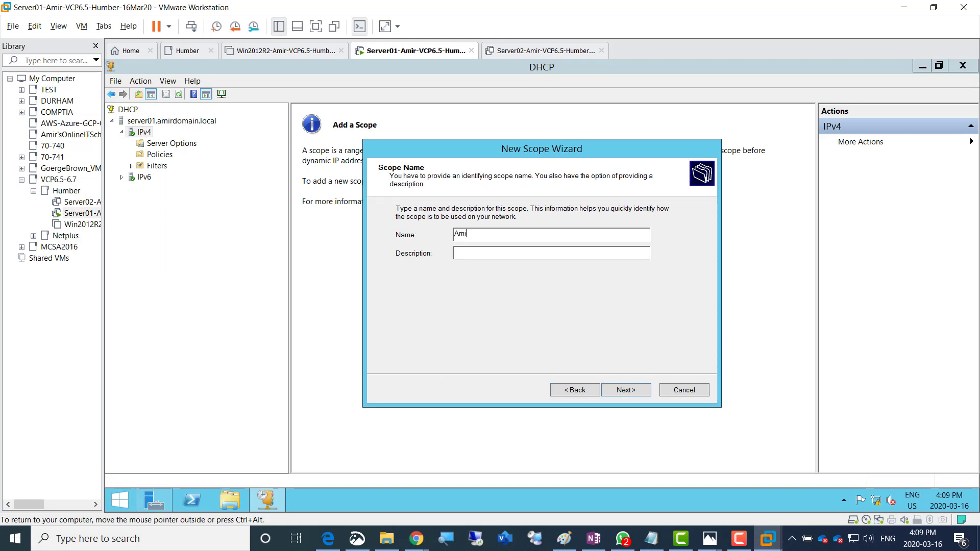
pyautogui.press('BackSpace')
pyautogui.press('BackSpace')
pyautogui.press('BackSpace')
pyautogui.press('BackSpace')
pyautogui.write('Scope1')
pyautogui.press('Return')
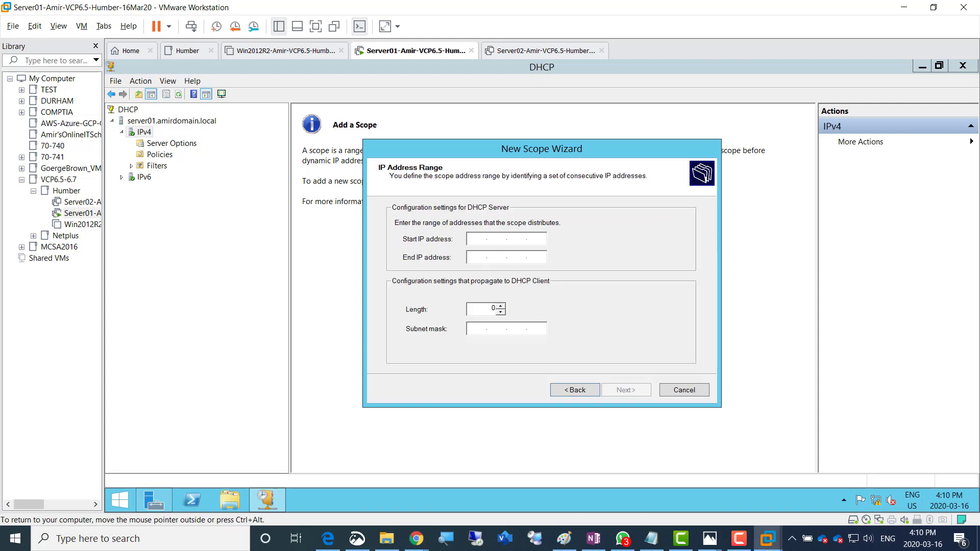
pyautogui.write('192 . 168 . 200 . 50')
pyautogui.press('Tab')
pyautogui.write('192 . 168 . 200 . ')
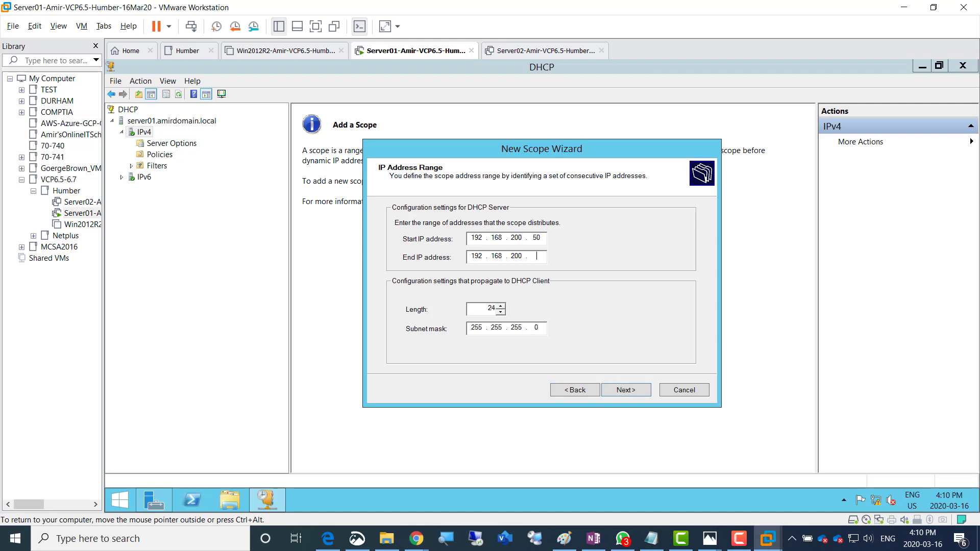
pyautogui.write('100')
pyautogui.press('Return')
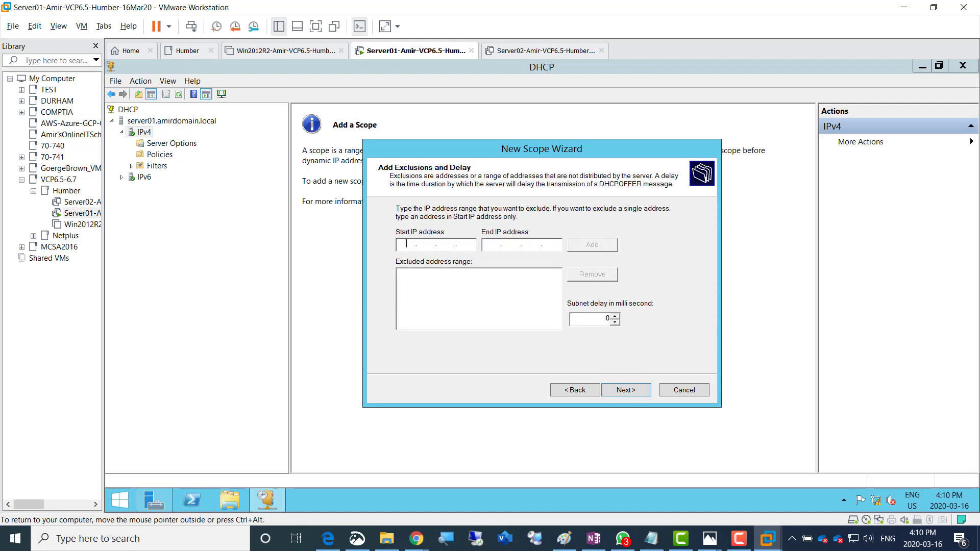
# Keep default exclusions and lease, add router 192.168.200.1, accept DNS settings, and activate the scope
pyautogui.press('Return')
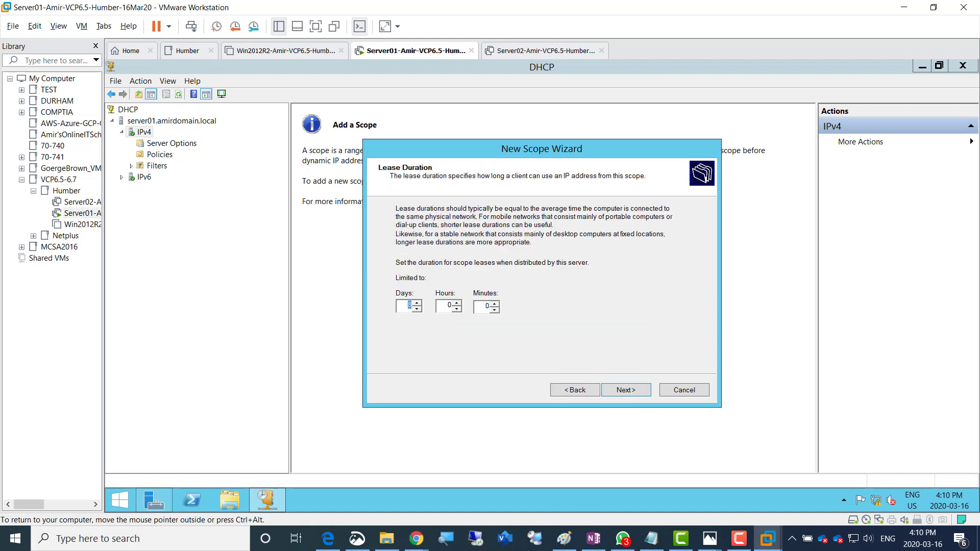
pyautogui.press('Return')
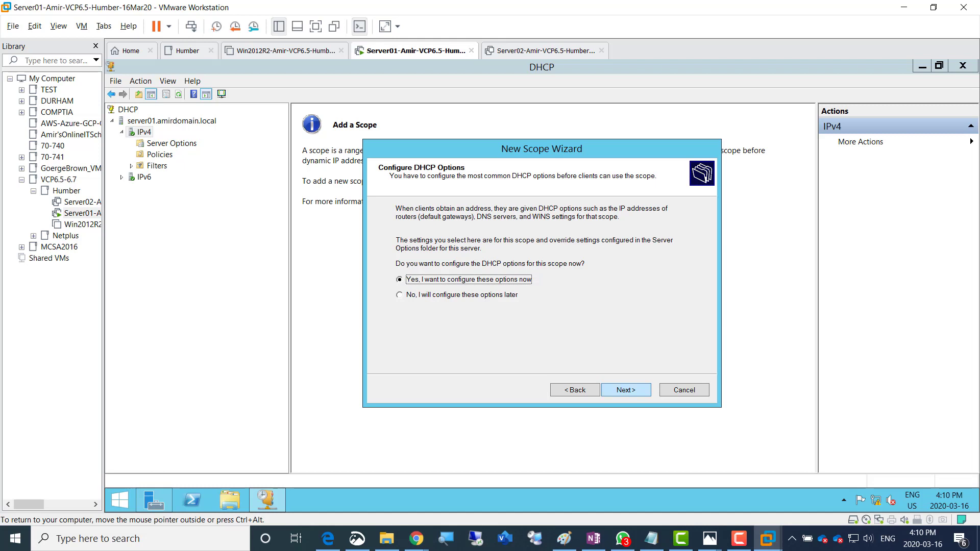
pyautogui.press('Return')
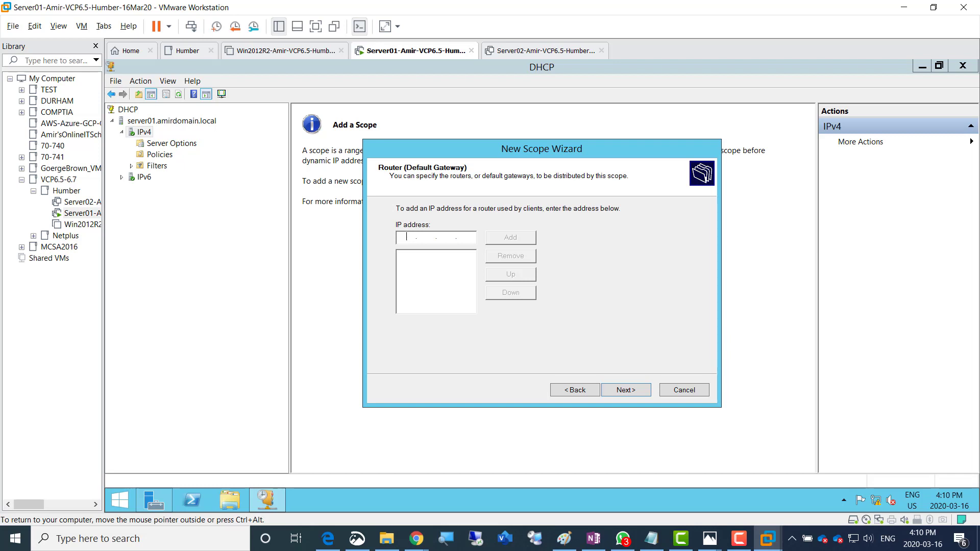
pyautogui.write('192.168.200.1')
pyautogui.press('Return')
pyautogui.press('Return')
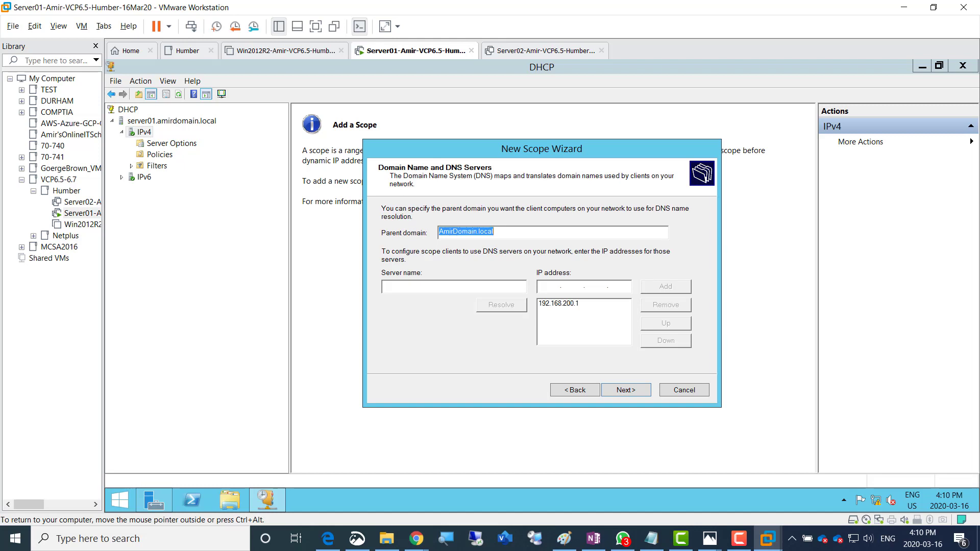
pyautogui.press('Return')
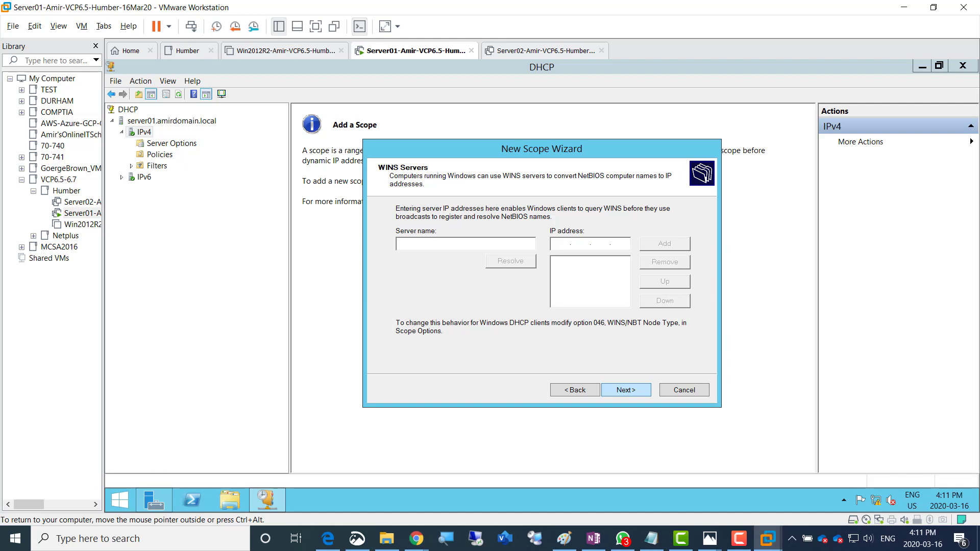
pyautogui.press('Return')
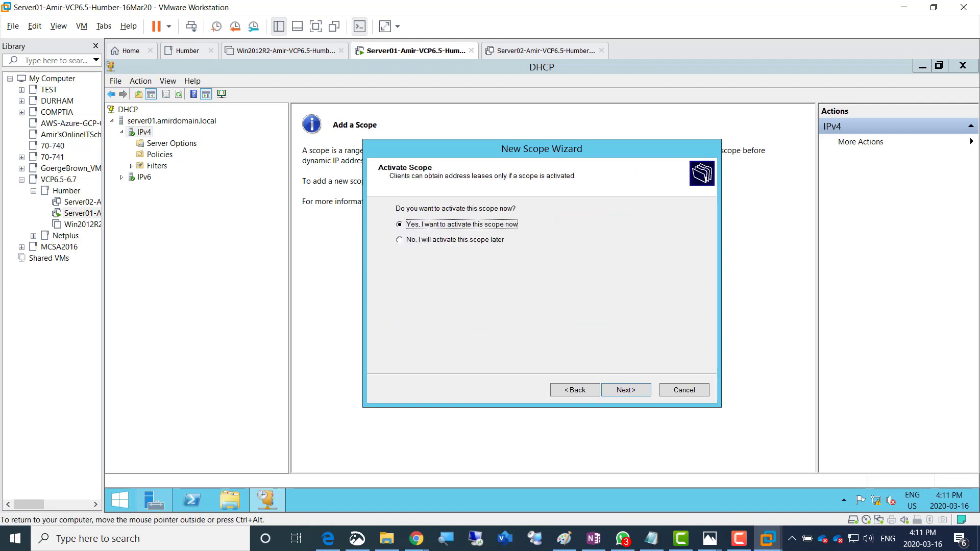
pyautogui.press('Return')
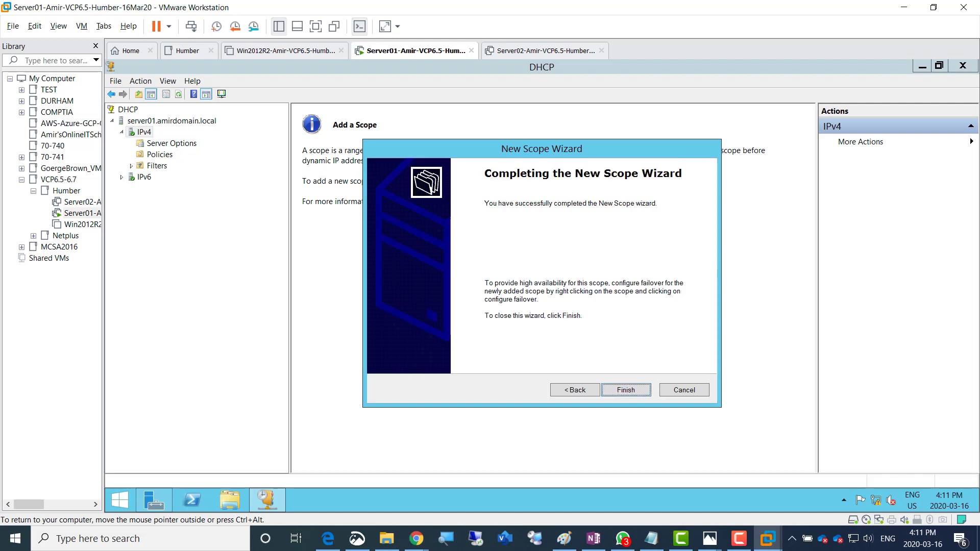
pyautogui.press('Return')
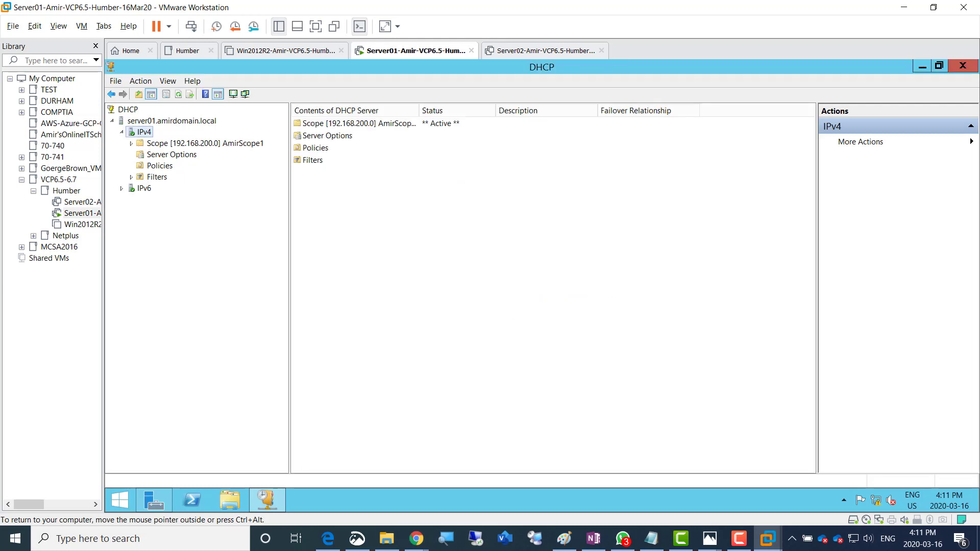
# Select the DHCP server node in the console tree and refresh its view
pyautogui.click(171, 122)
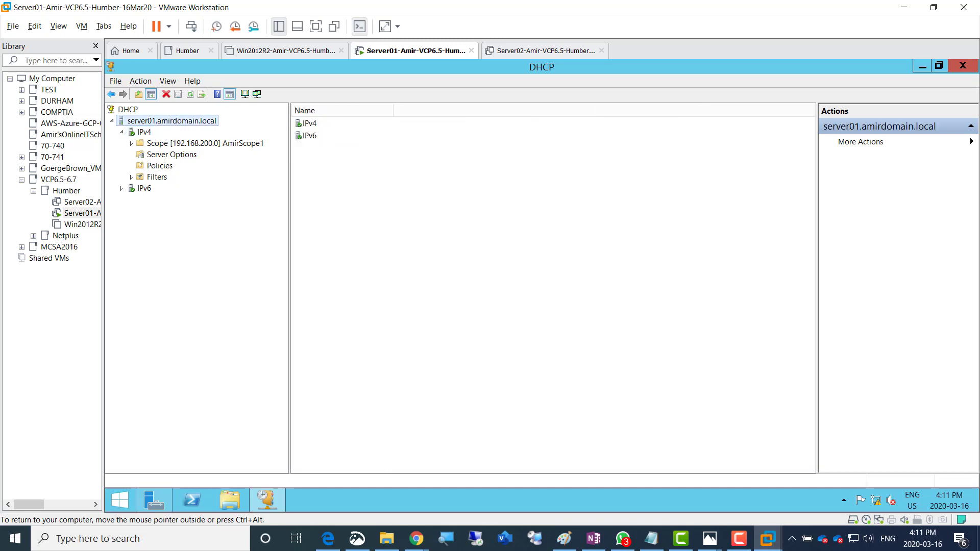
pyautogui.click(190, 94)
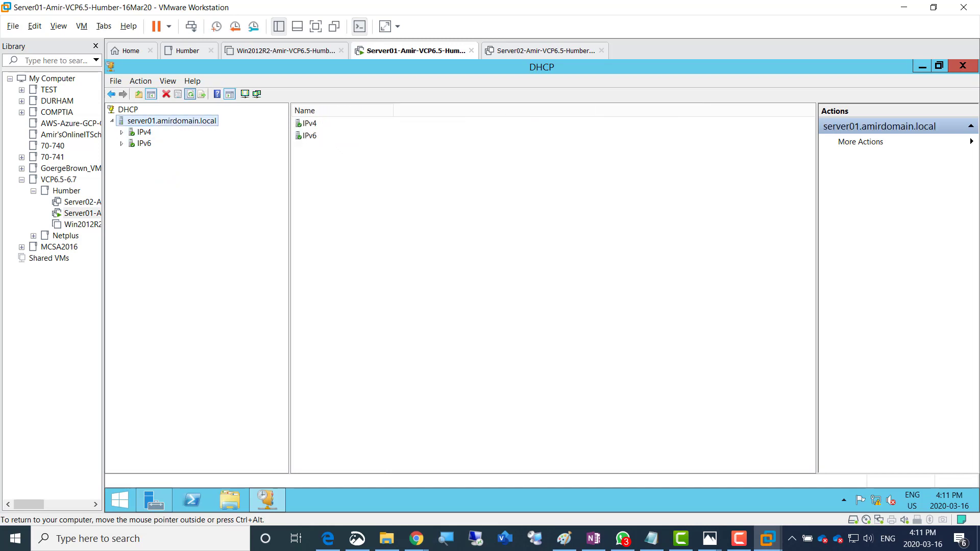
pyautogui.click(623, 539)
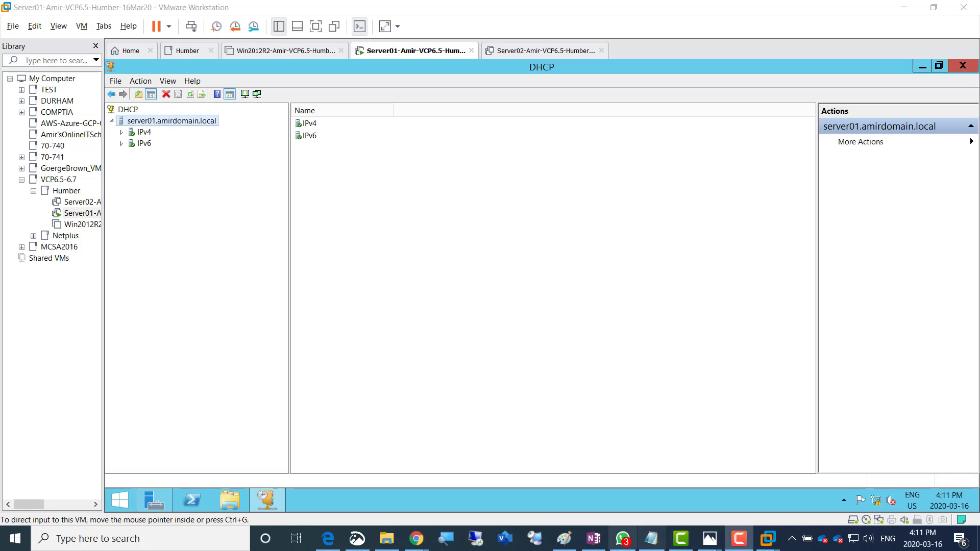
pyautogui.moveTo(651, 539)
pyautogui.moveTo(739, 539)
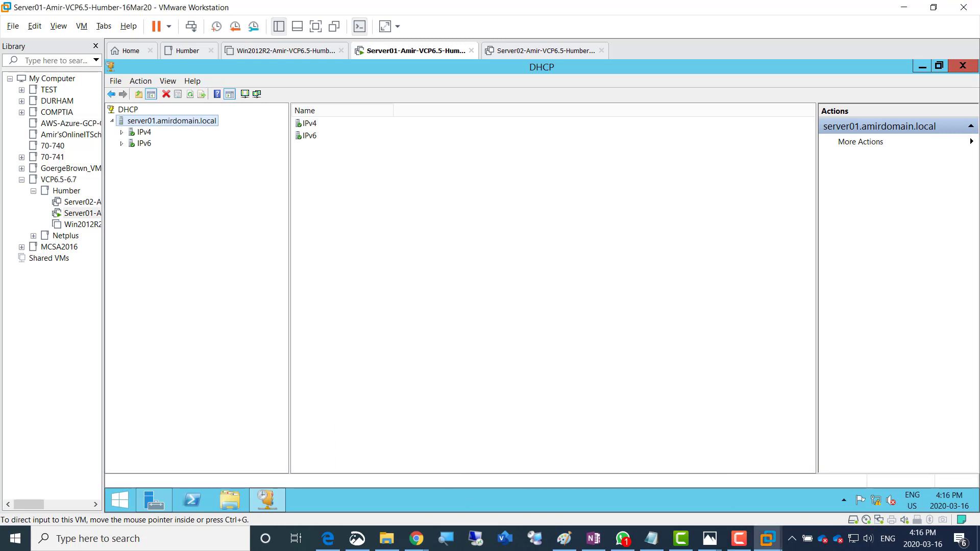
# Expand IPv4 and AmirScope1 to check its router, DNS and domain-name options, then close DHCP
pyautogui.click(144, 133)
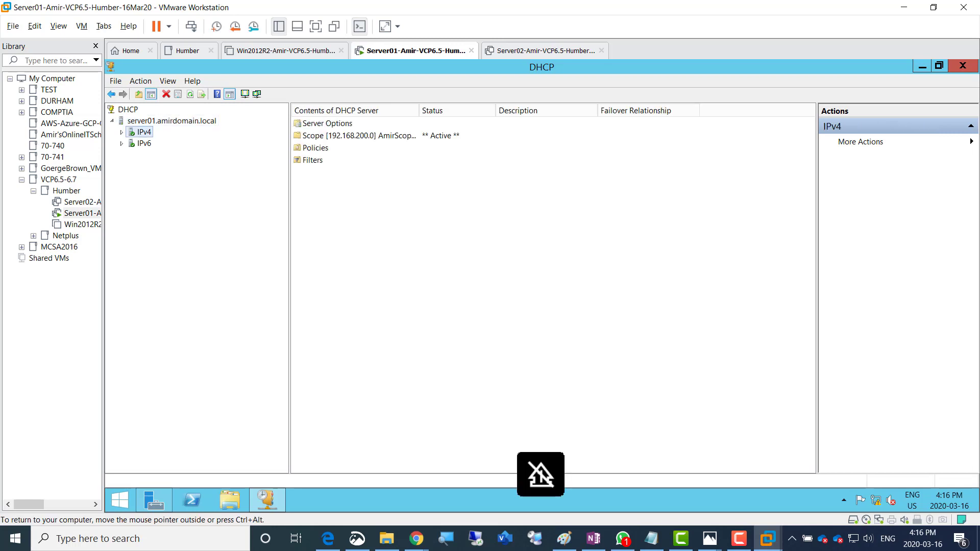
pyautogui.click(122, 132)
pyautogui.click(205, 154)
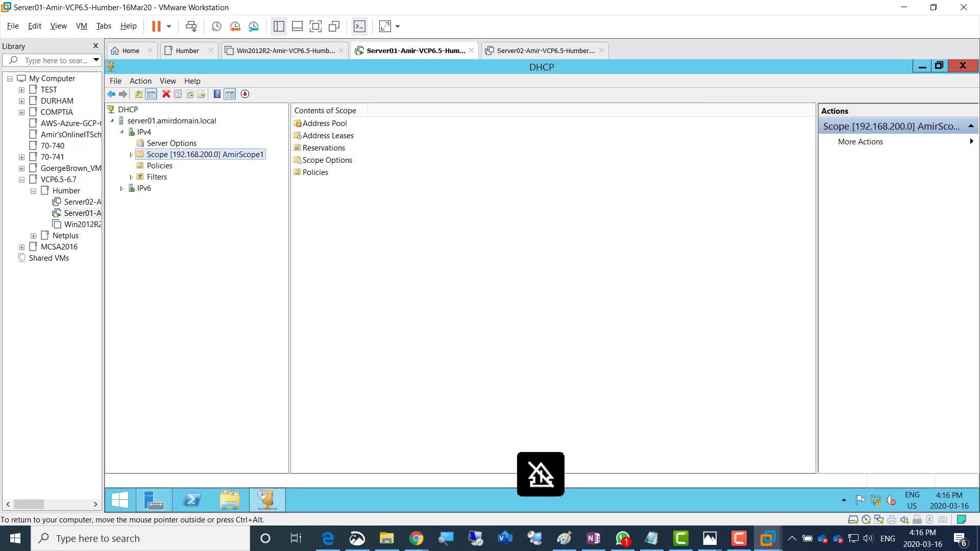
pyautogui.click(131, 155)
pyautogui.click(179, 166)
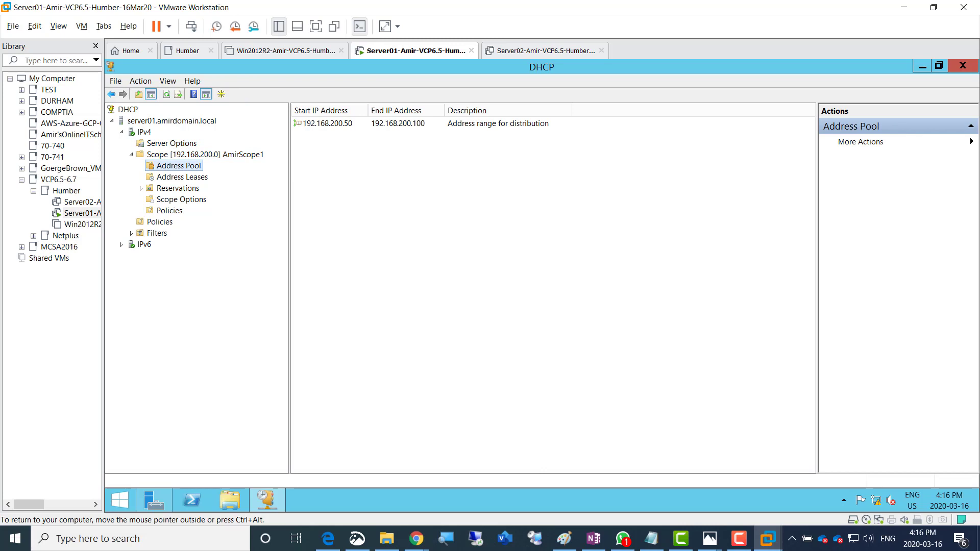
pyautogui.click(182, 200)
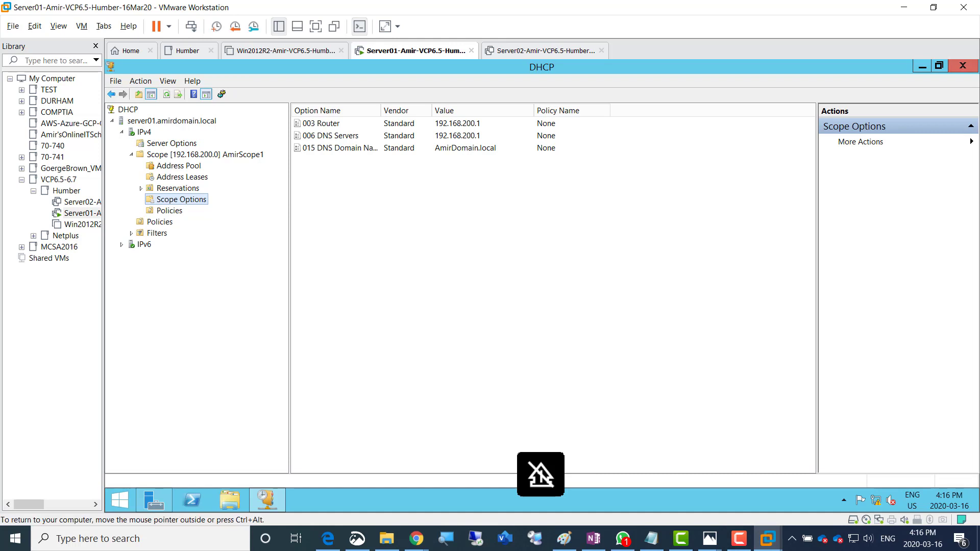
pyautogui.click(963, 66)
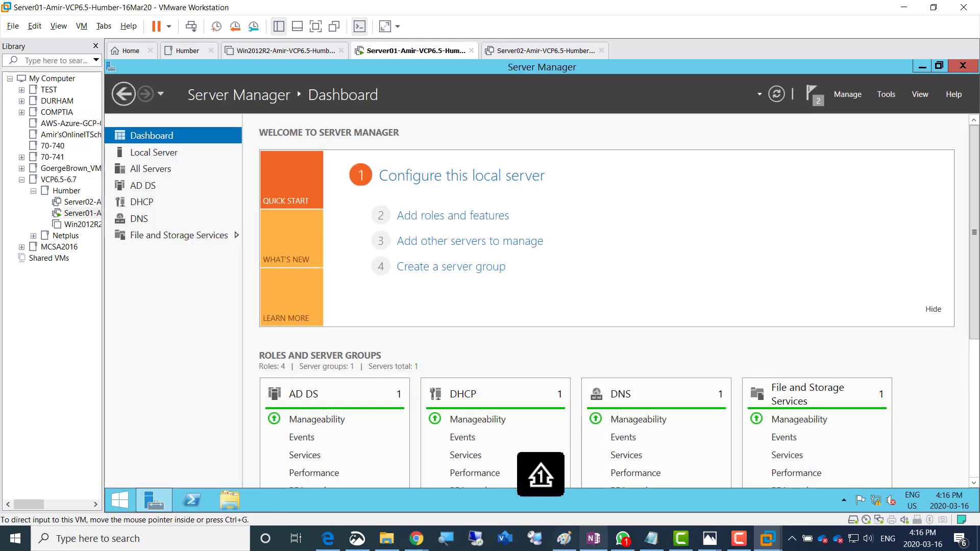
# Colour the OneNote task for installing DHCP with the 192.168.200.50–192.168.200.100 scope green
pyautogui.click(594, 539)
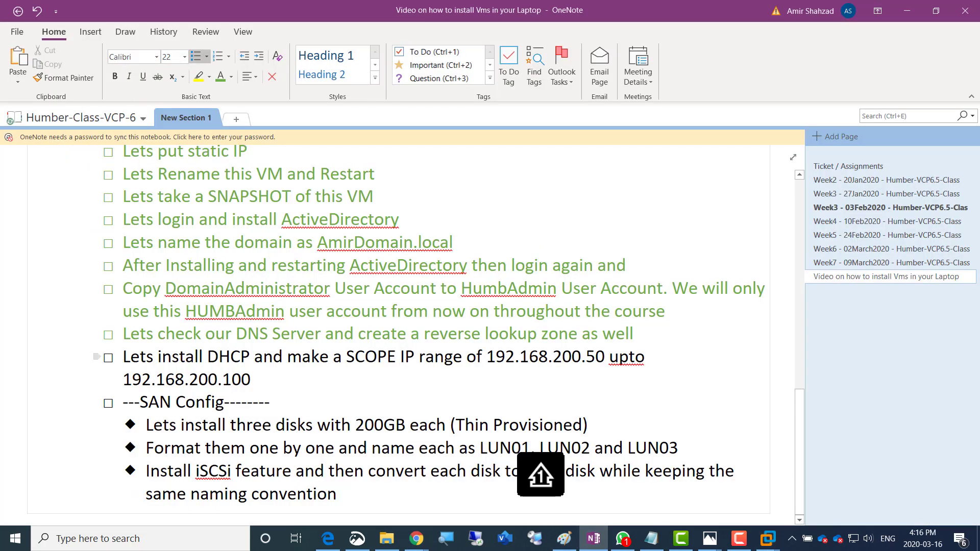
pyautogui.moveTo(124, 357); pyautogui.dragTo(257, 380)
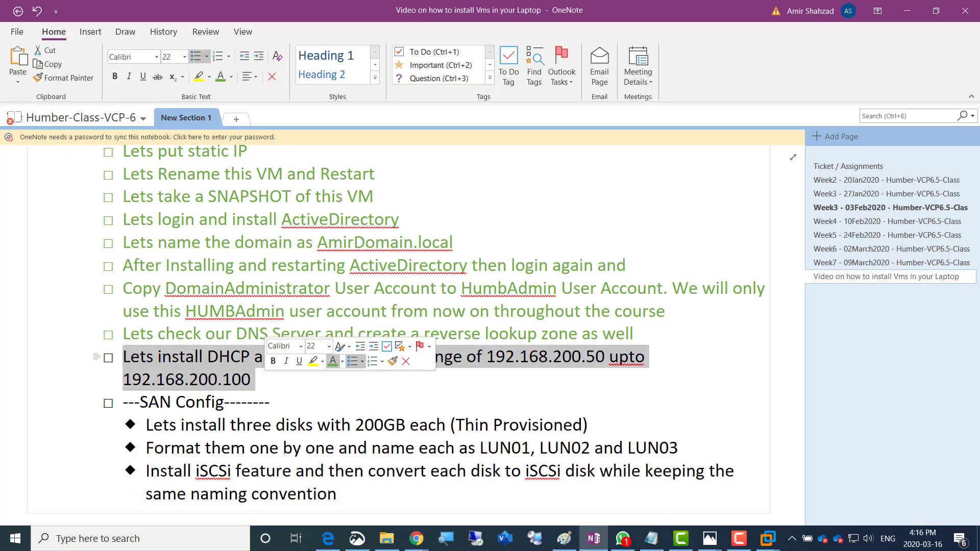
pyautogui.click(333, 361)
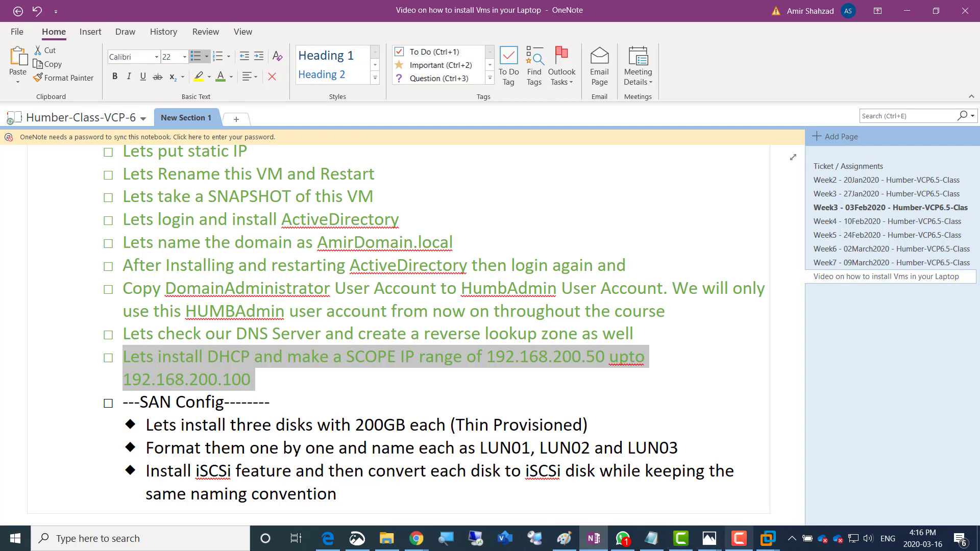
pyautogui.click(768, 539)
# Bring back the Server01 dashboard listing AD DS, DHCP, DNS and File and Storage Services
pyautogui.click(785, 462)
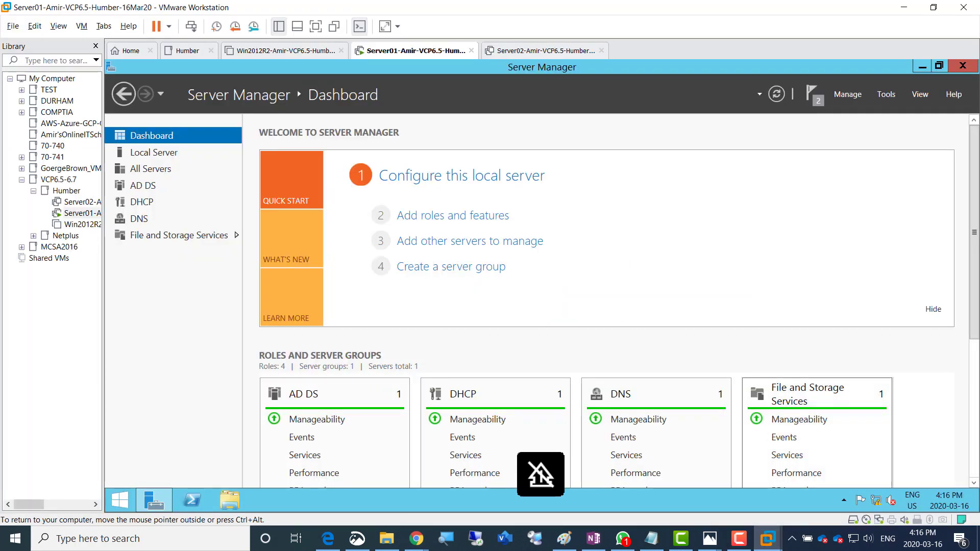
pyautogui.rightClick(401, 51)
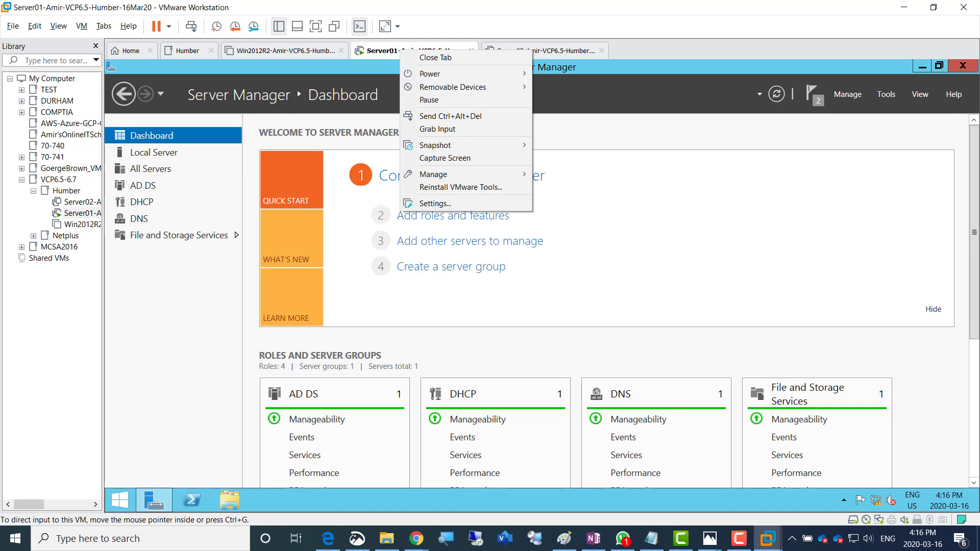
pyautogui.click(587, 245)
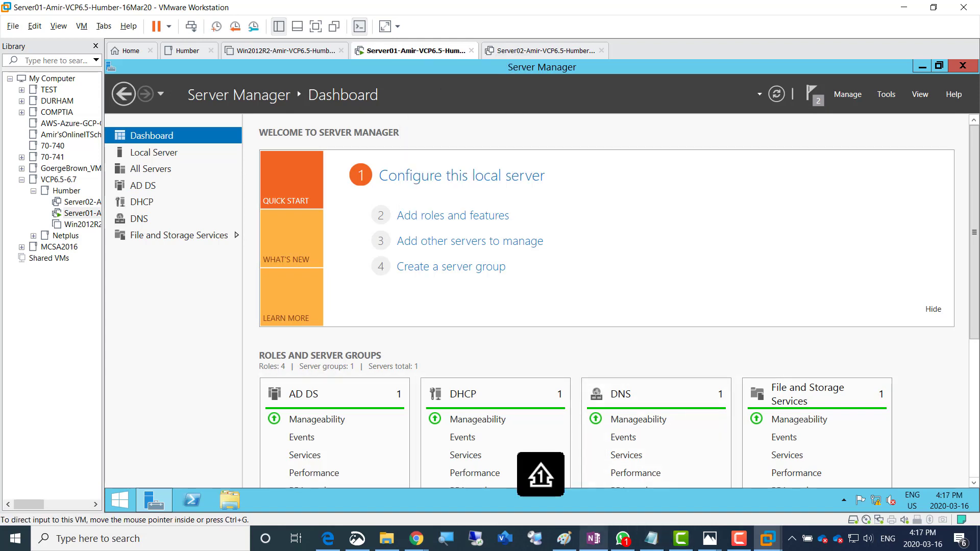
pyautogui.moveTo(593, 538)
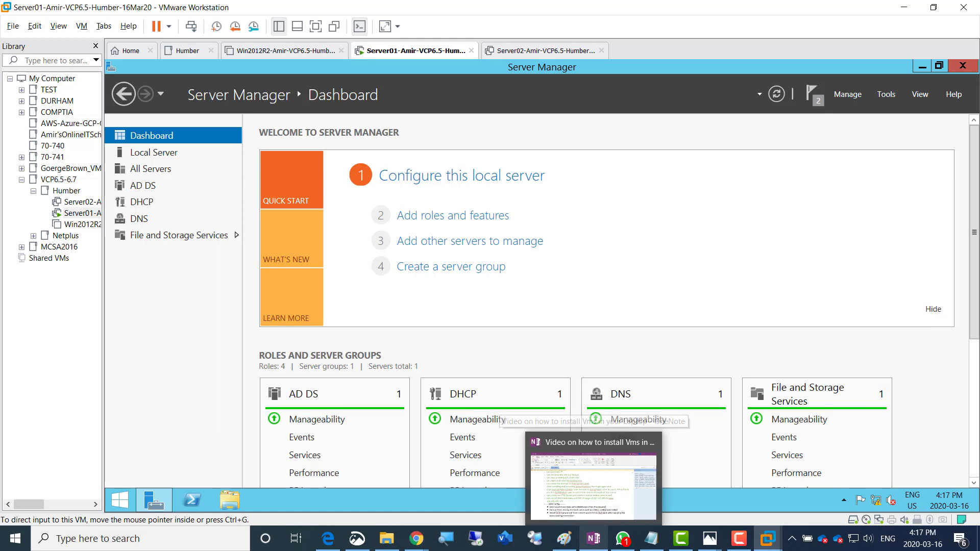
pyautogui.moveTo(709, 539)
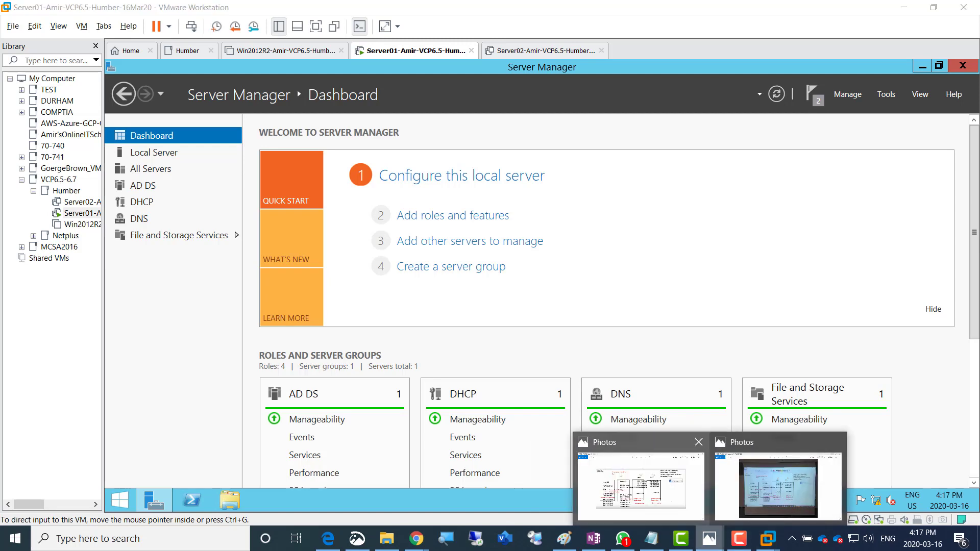
pyautogui.click(641, 485)
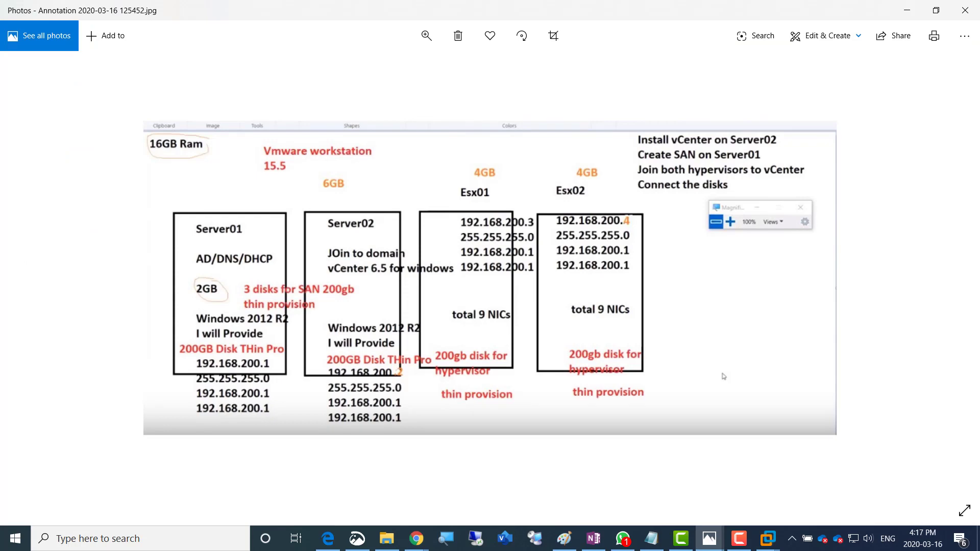
pyautogui.click(907, 11)
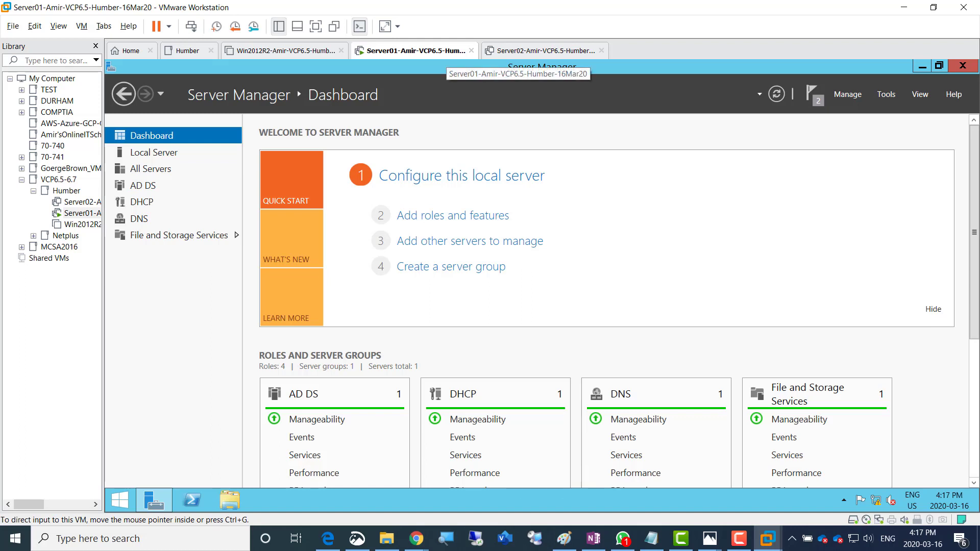
# Add a new 200 GB SCSI hard disk to Server01, stored as a single file
pyautogui.rightClick(417, 51)
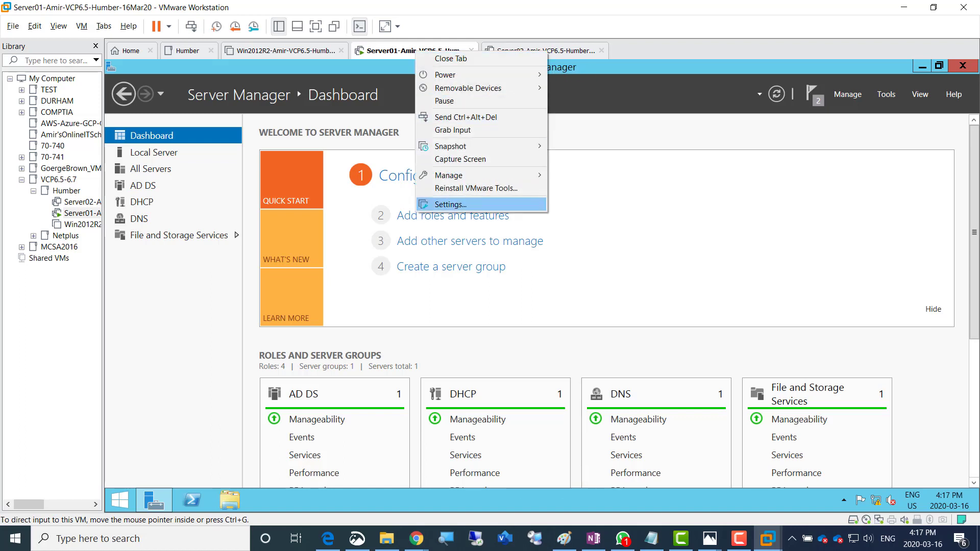
pyautogui.click(449, 204)
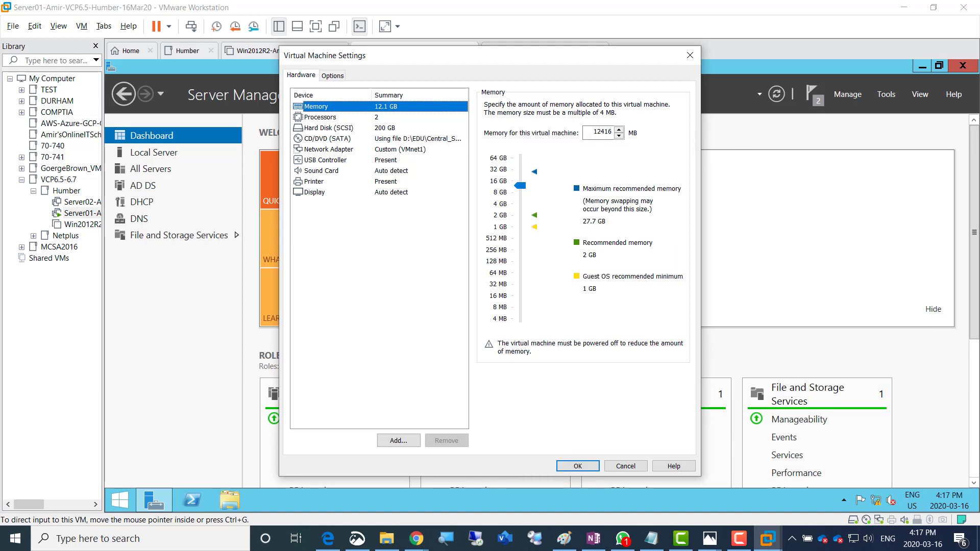
pyautogui.click(399, 441)
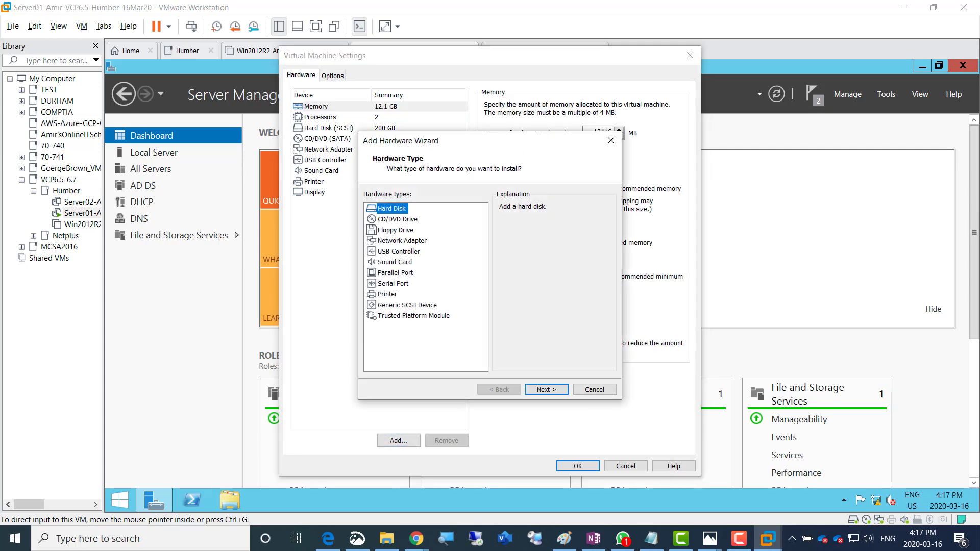
pyautogui.press('Return')
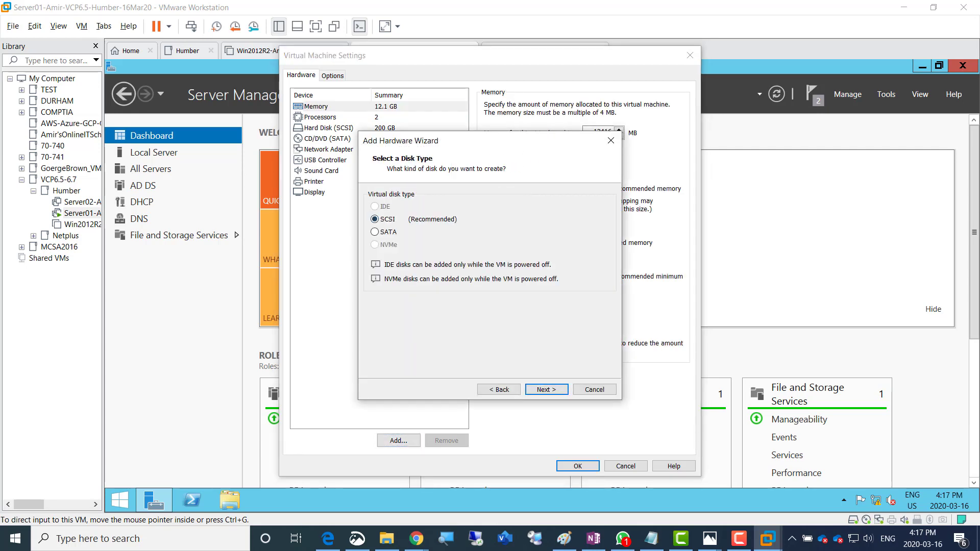
pyautogui.press('Return')
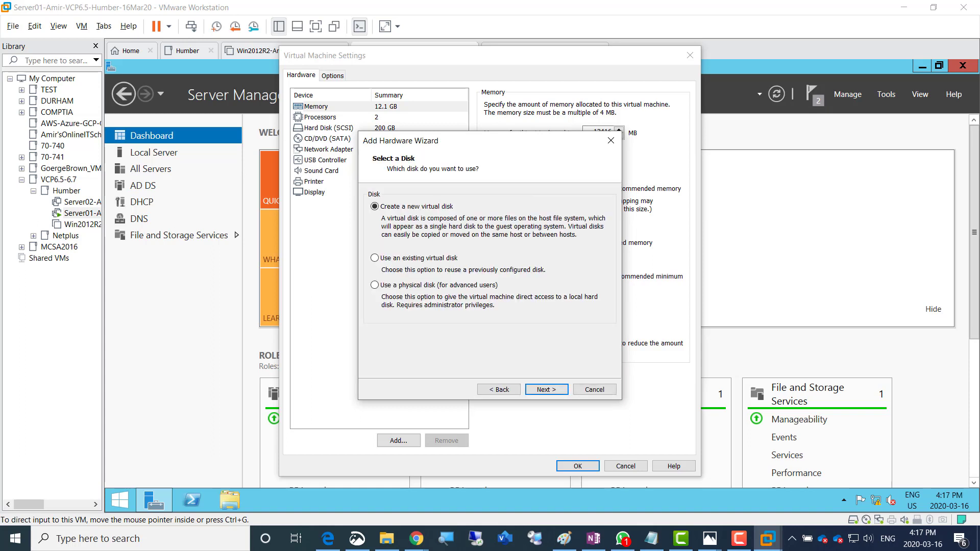
pyautogui.press('Return')
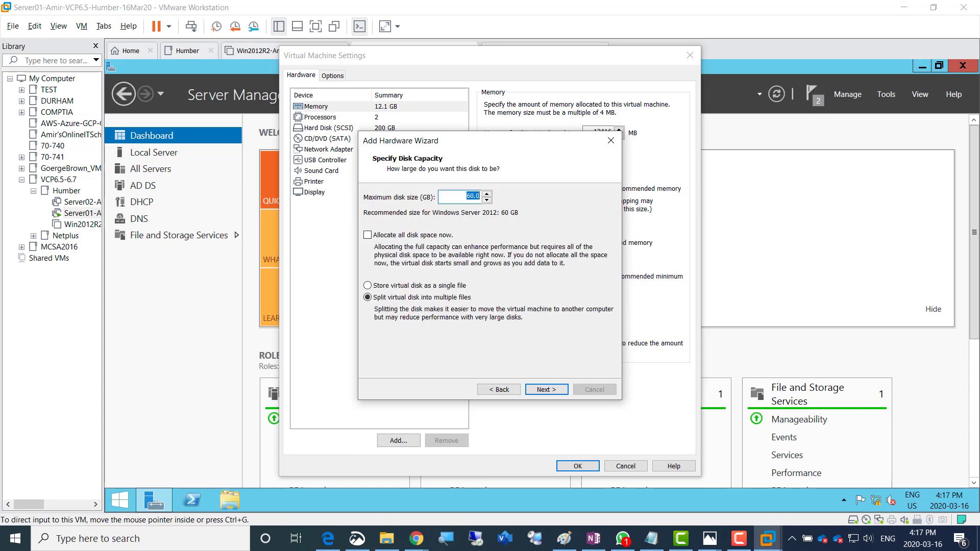
pyautogui.write('200')
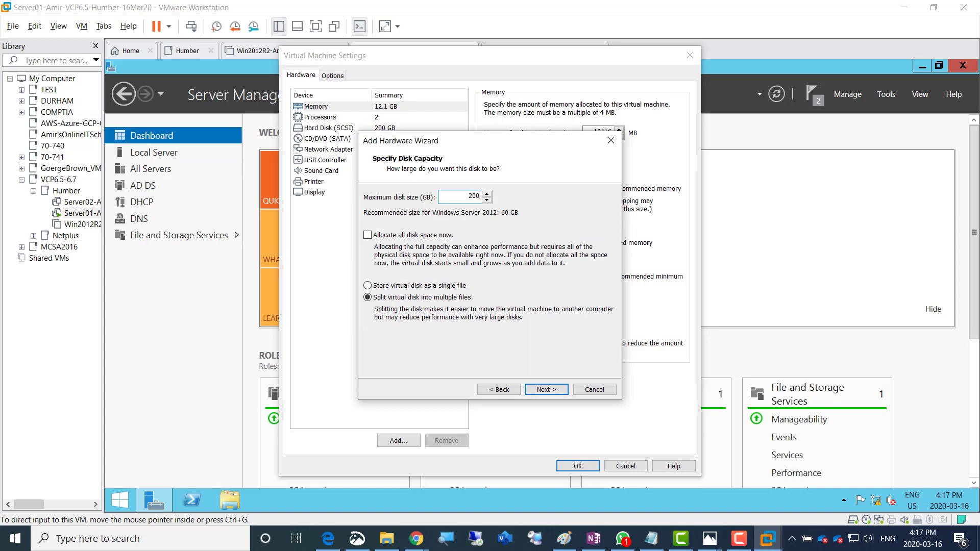
pyautogui.click(368, 286)
pyautogui.press('Return')
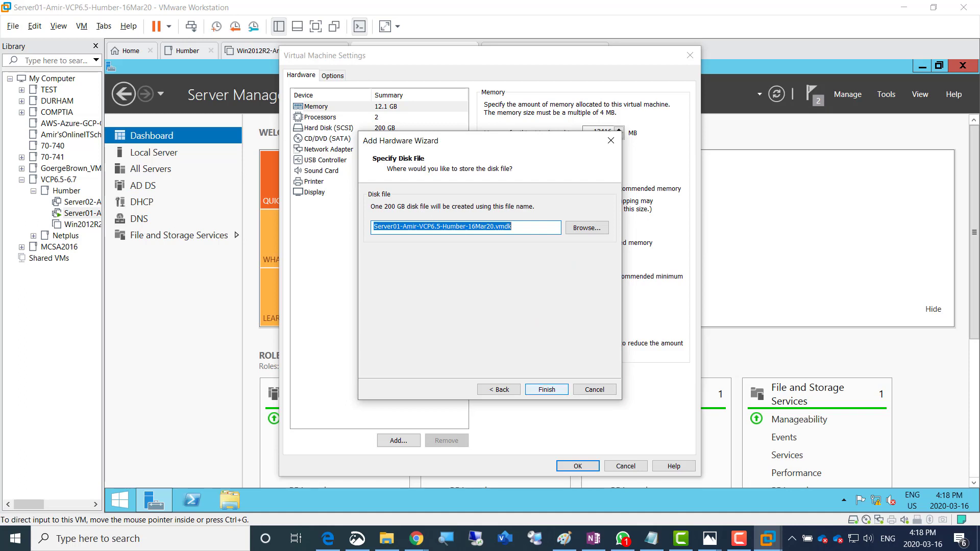
pyautogui.press('Return')
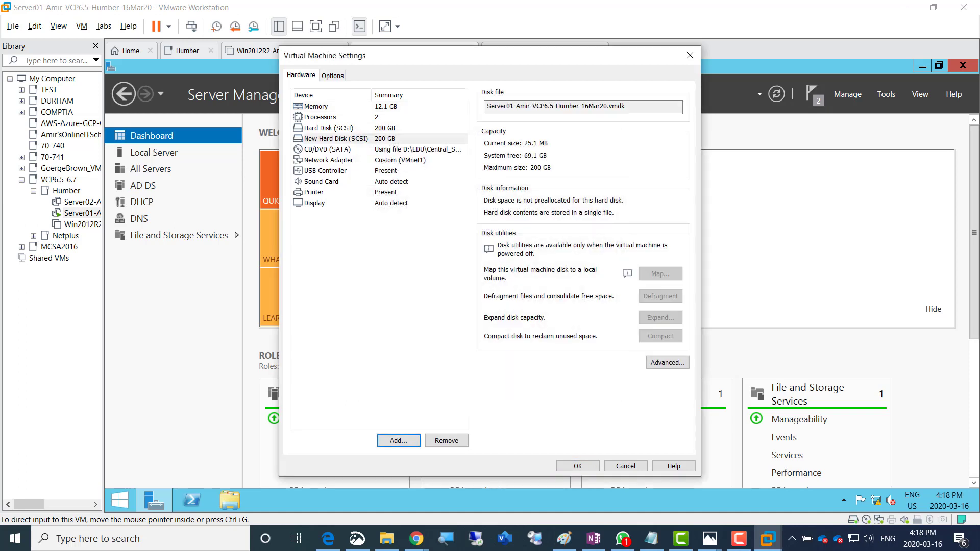
pyautogui.click(398, 440)
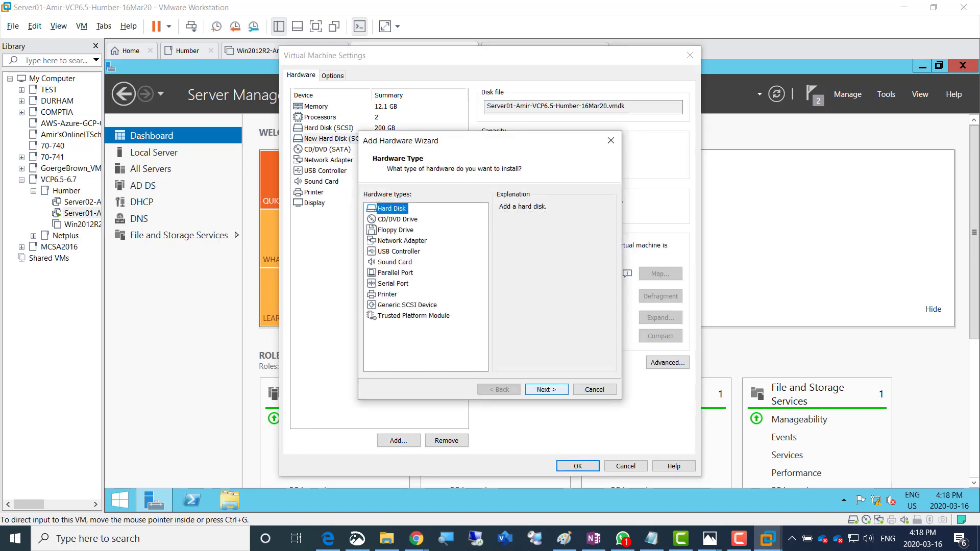
# Add a second new 200 GB SCSI hard disk stored as a single file
pyautogui.press('Return')
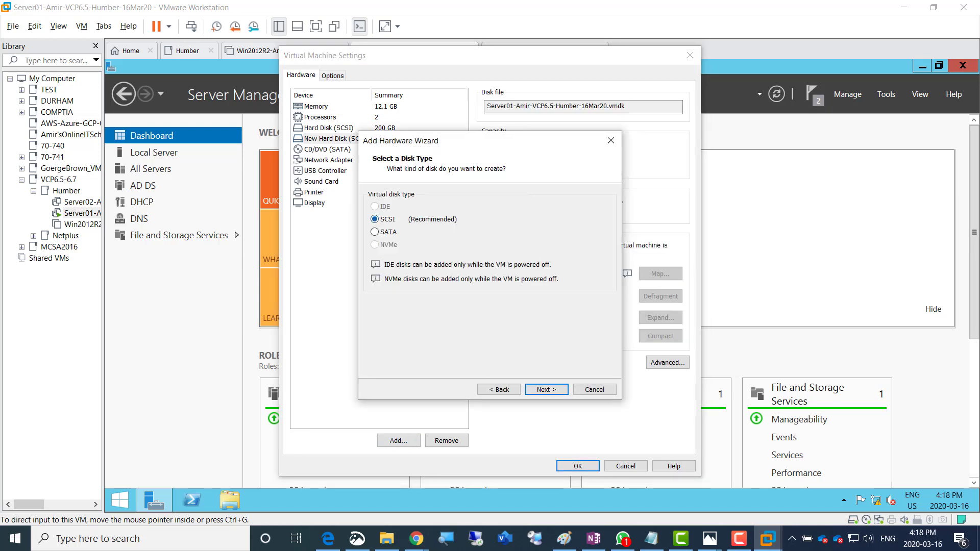
pyautogui.press('Return')
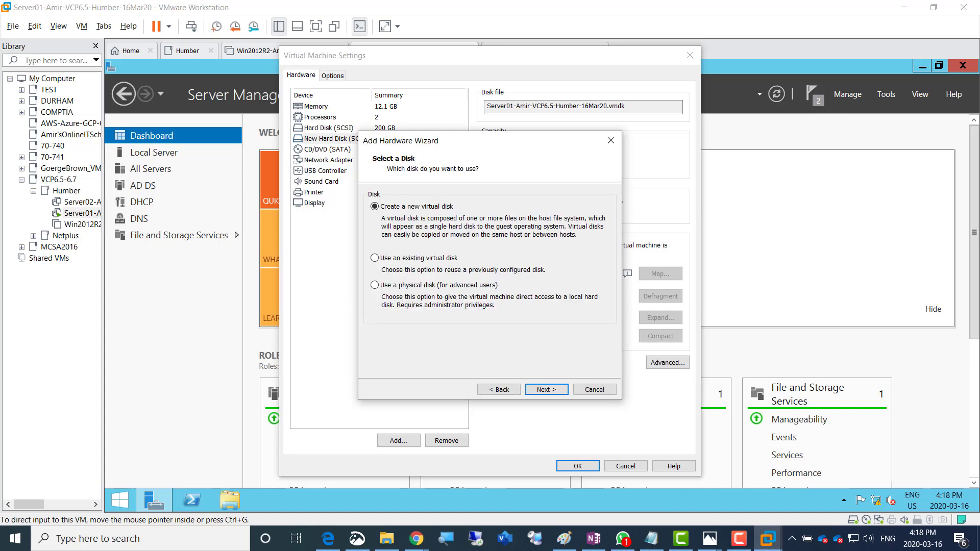
pyautogui.press('Return')
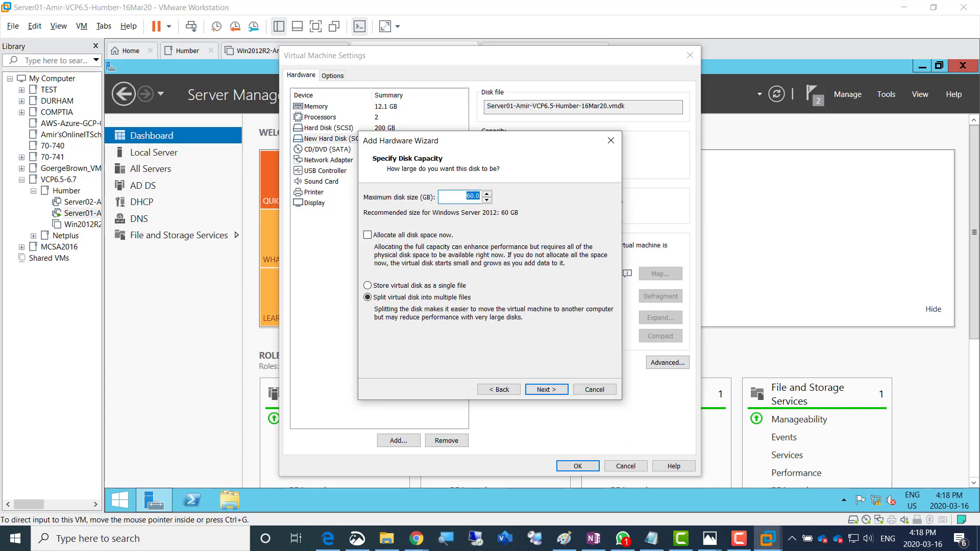
pyautogui.write('200')
pyautogui.click(377, 286)
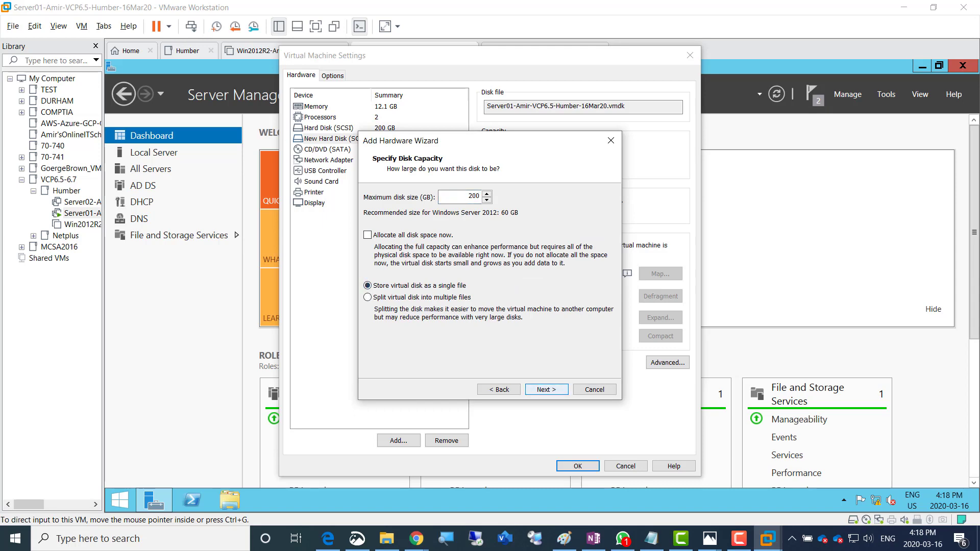
pyautogui.click(546, 390)
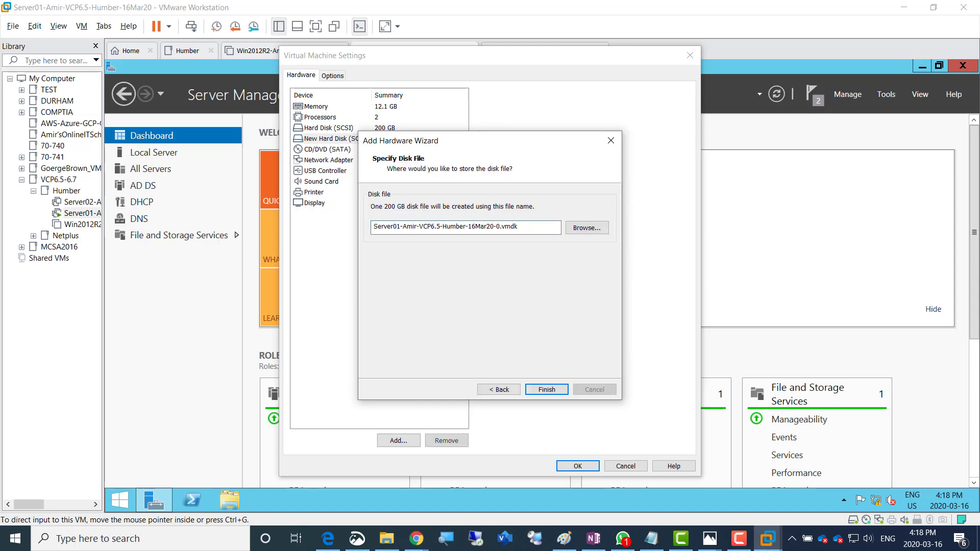
# Add a third 200 GB SCSI single-file disk and check all three new disks
pyautogui.click(399, 441)
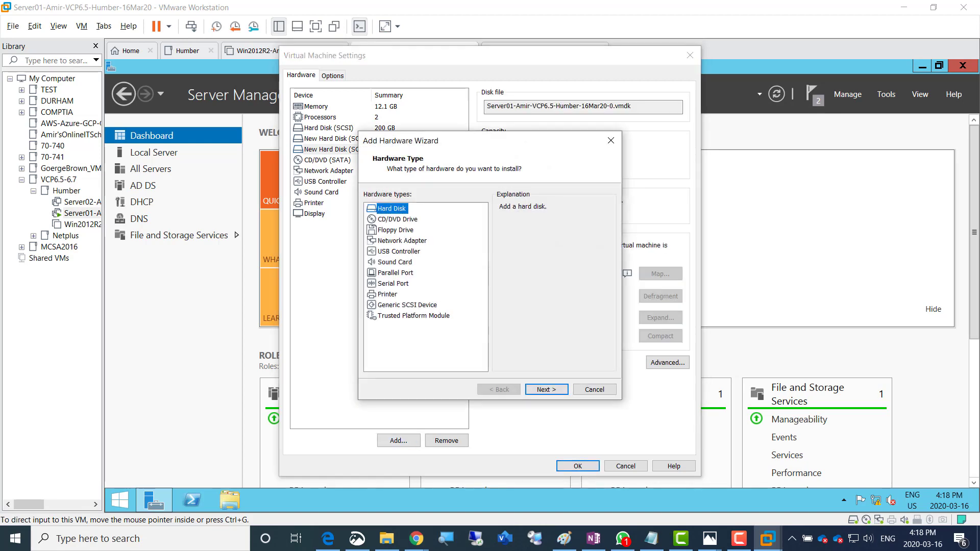
pyautogui.click(546, 390)
pyautogui.click(546, 390)
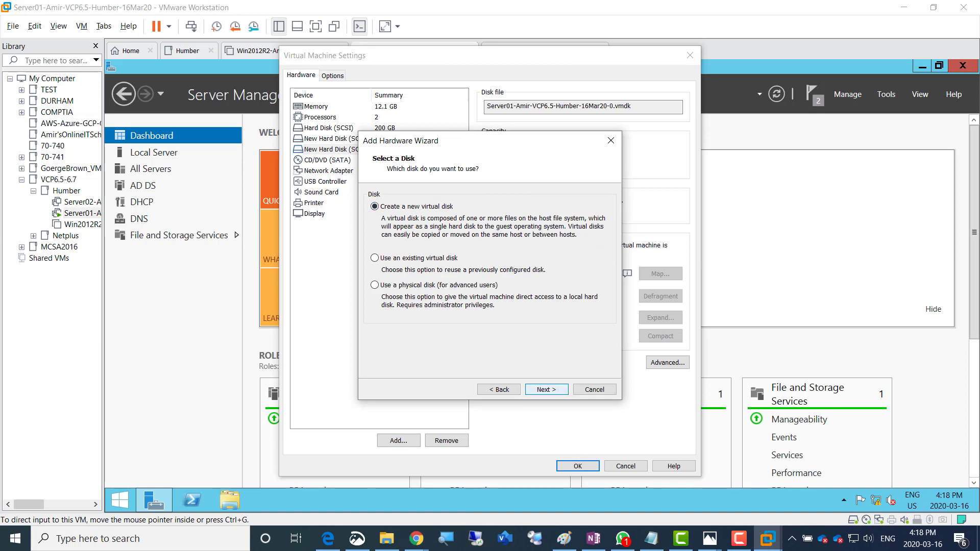
pyautogui.click(546, 390)
pyautogui.write('200')
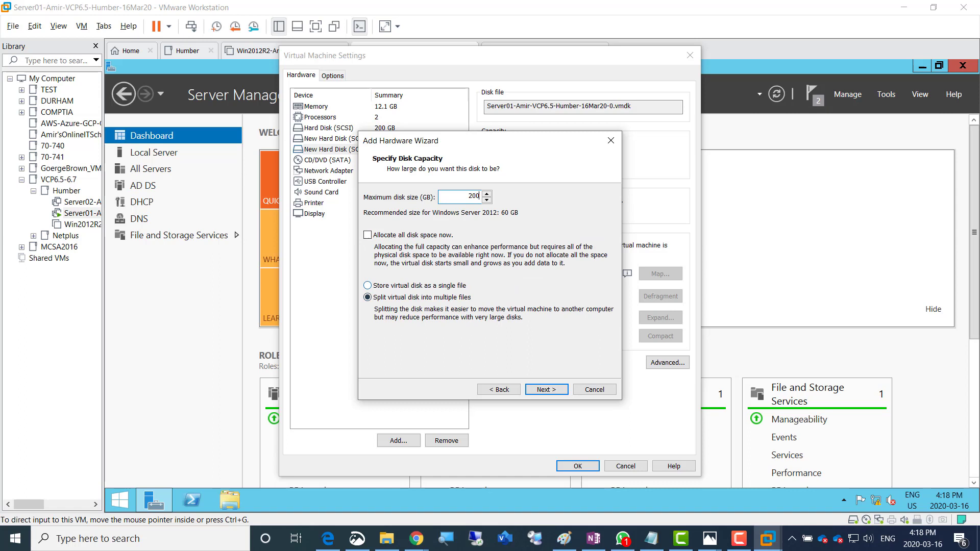
pyautogui.click(368, 286)
pyautogui.press('Return')
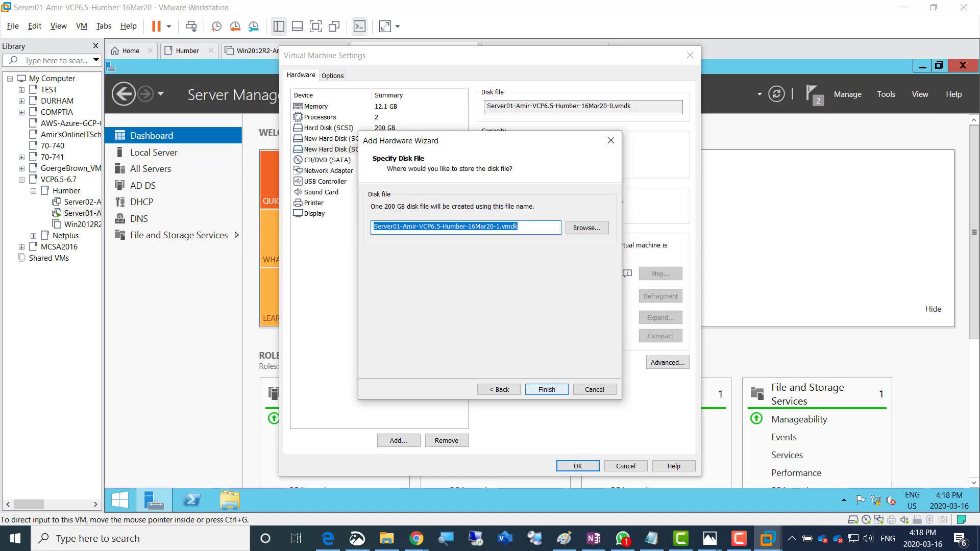
pyautogui.press('Return')
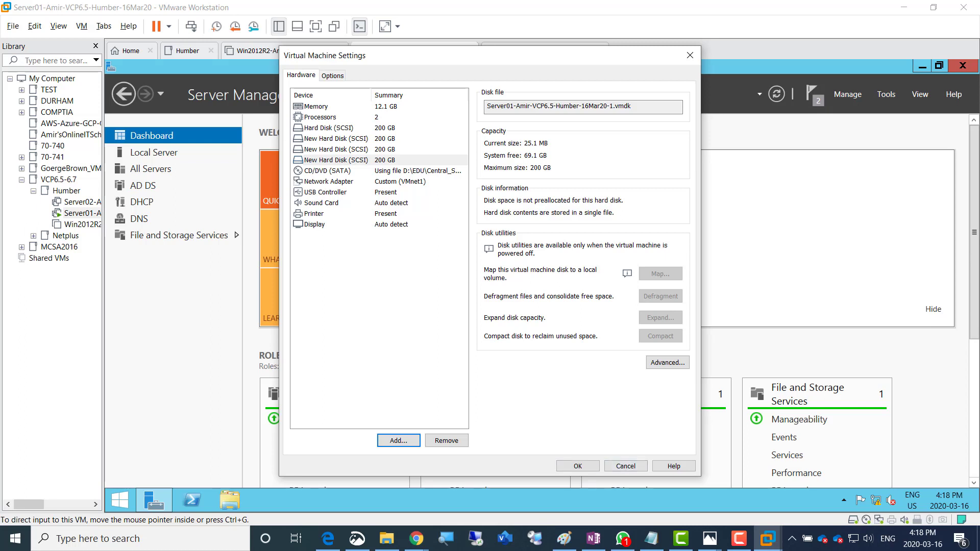
pyautogui.click(336, 139)
pyautogui.click(336, 149)
pyautogui.click(336, 161)
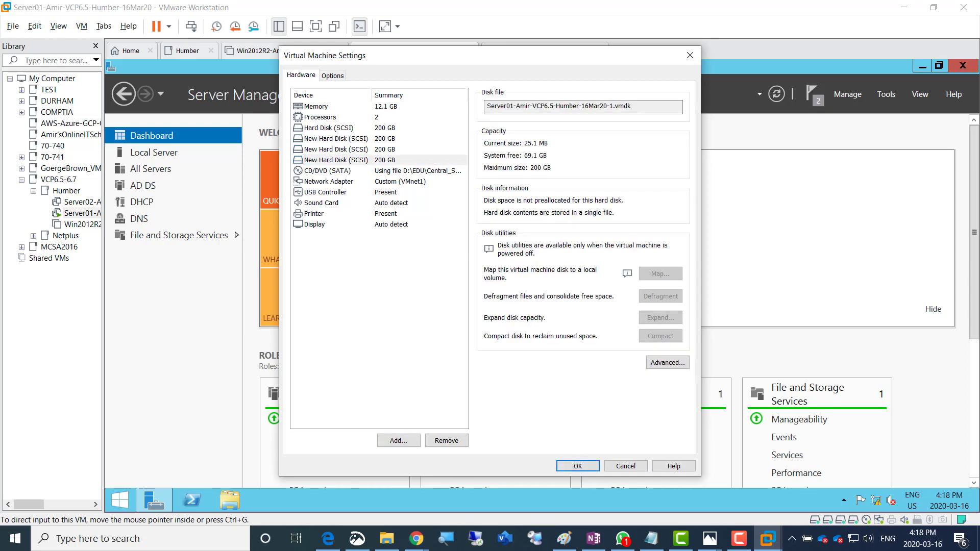
# Save the VM settings and open Disk Management maximized, showing offline 200 GB Disks 1–3
pyautogui.click(578, 466)
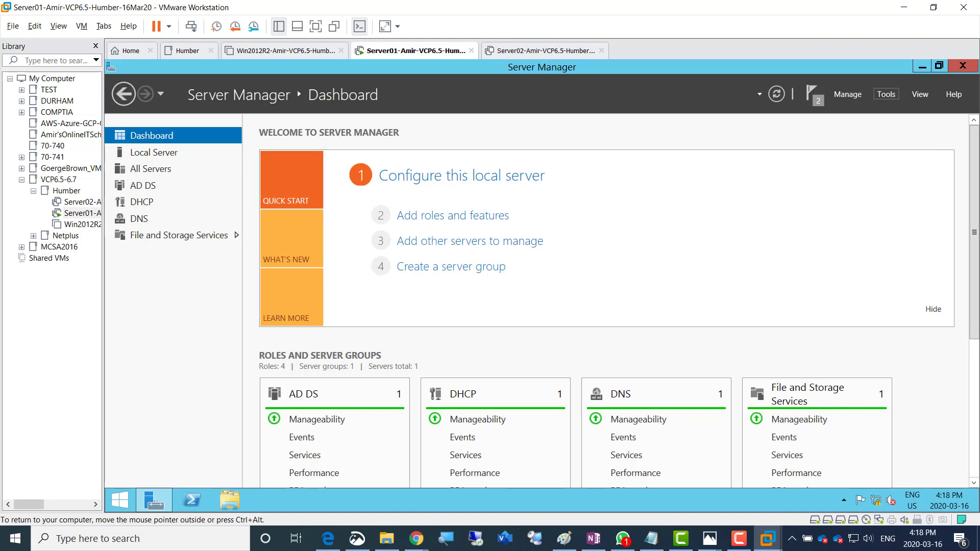
pyautogui.click(886, 94)
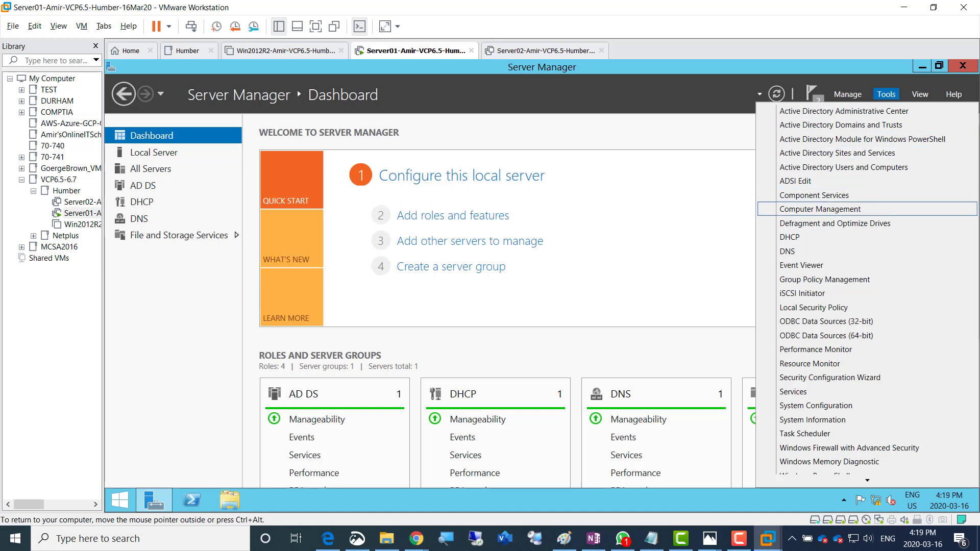
pyautogui.click(820, 209)
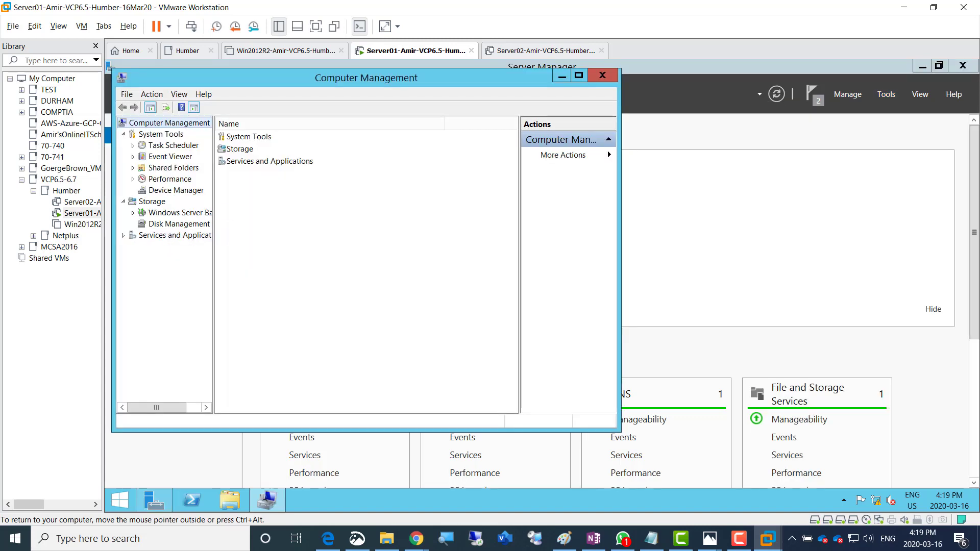
pyautogui.click(178, 224)
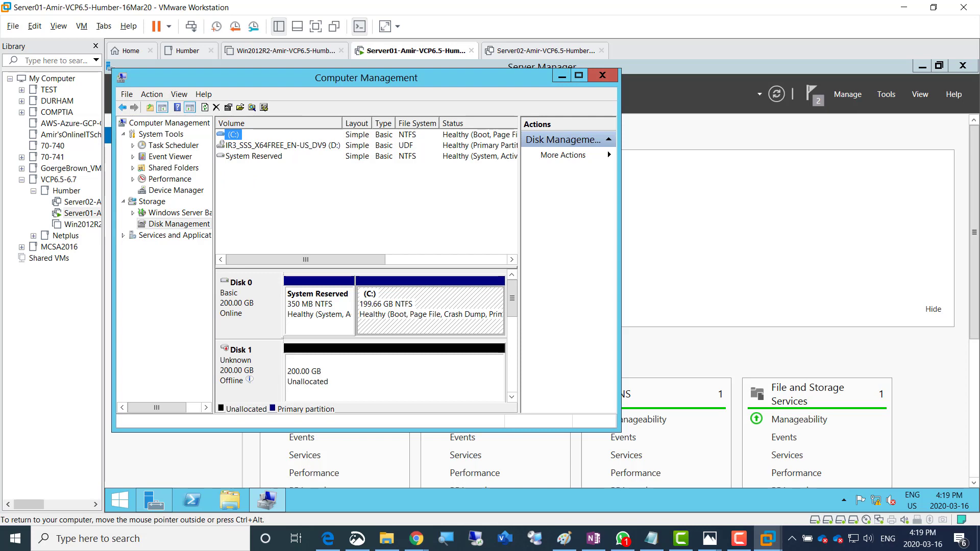
pyautogui.click(579, 75)
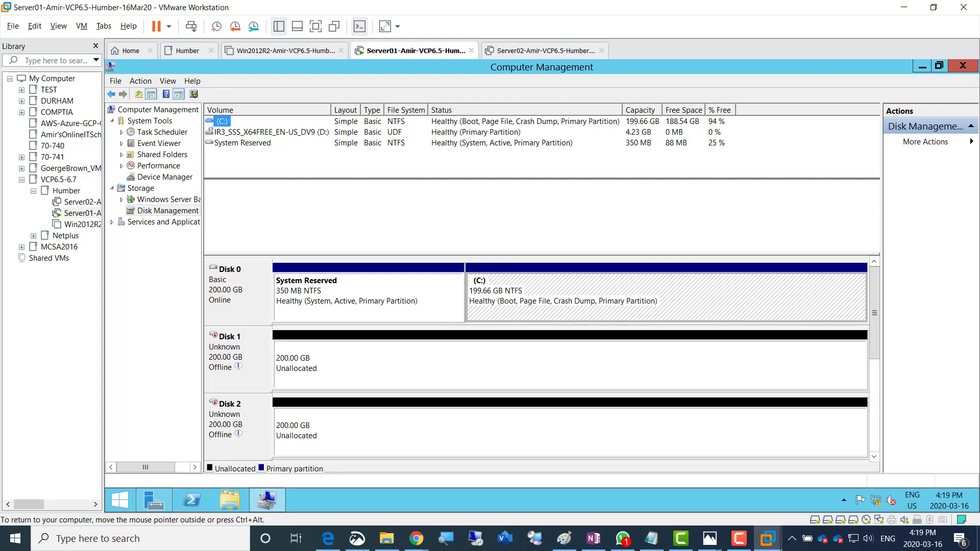
pyautogui.moveTo(239, 290)
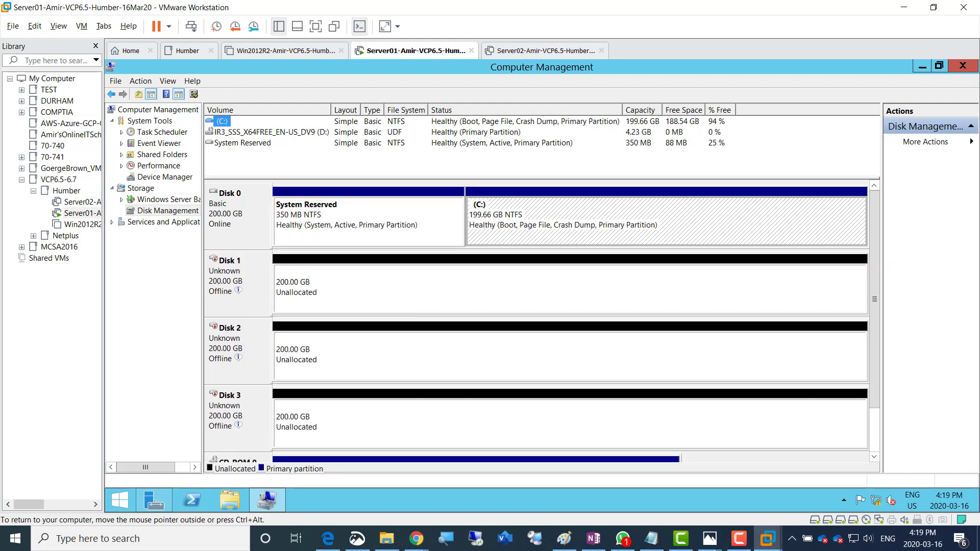
# Bring Disk 1 online and initialize it with the MBR partition style
pyautogui.rightClick(238, 282)
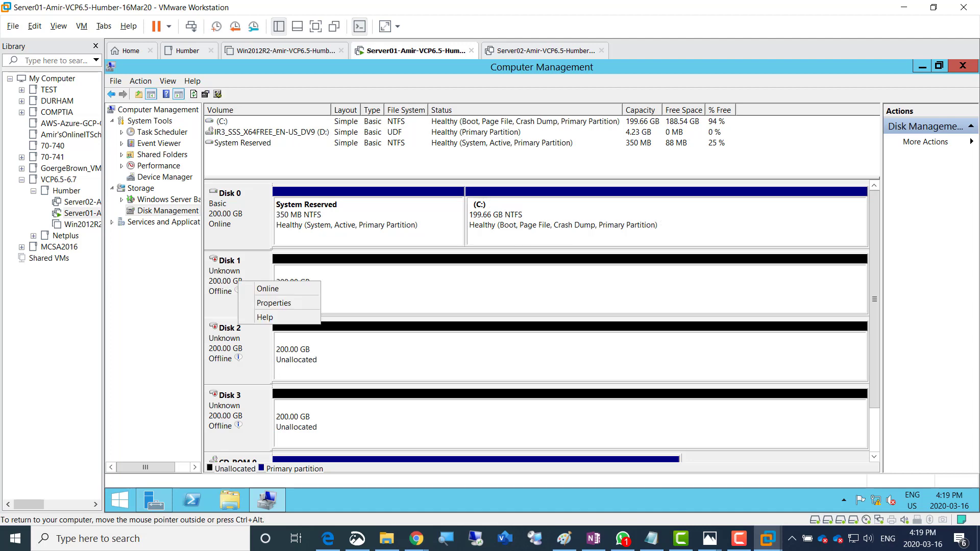
pyautogui.click(267, 289)
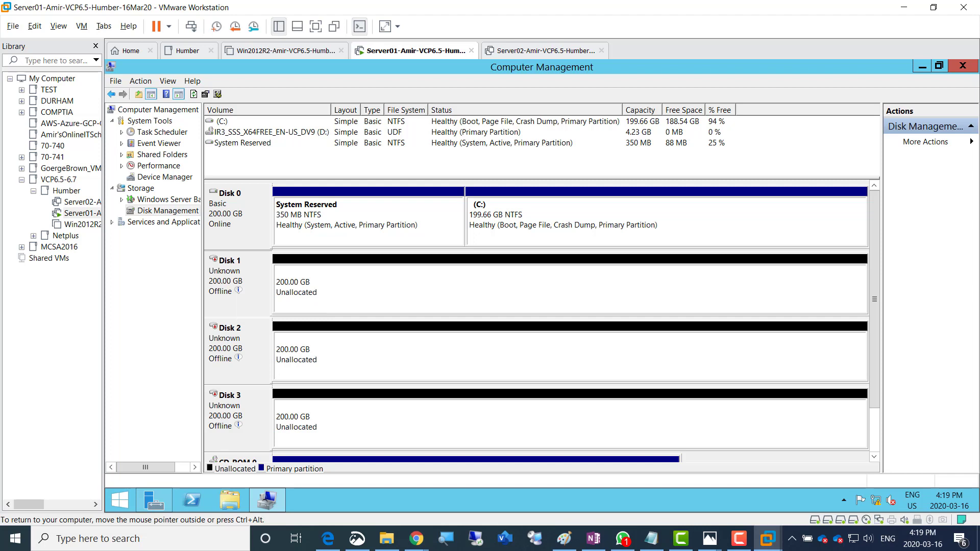
pyautogui.rightClick(216, 267)
pyautogui.click(245, 274)
pyautogui.rightClick(219, 275)
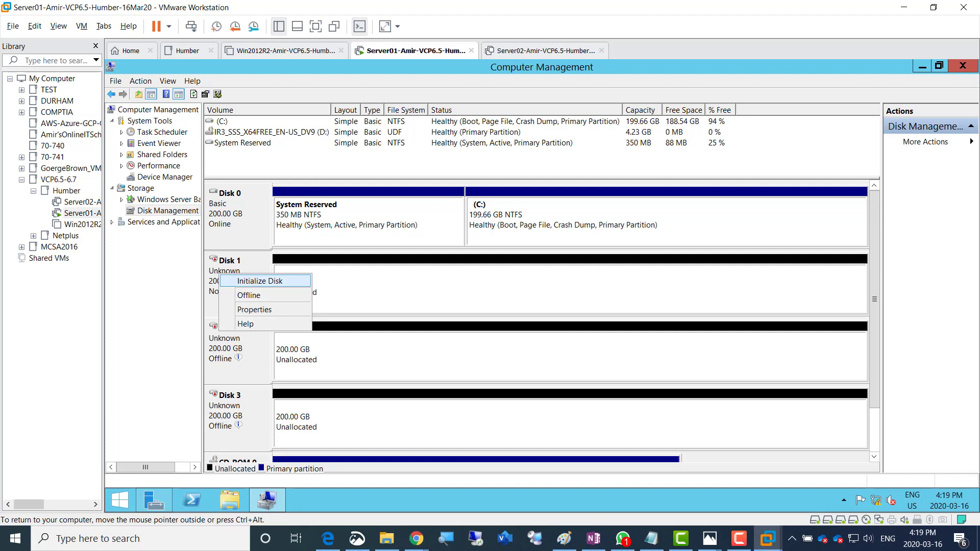
pyautogui.press('Return')
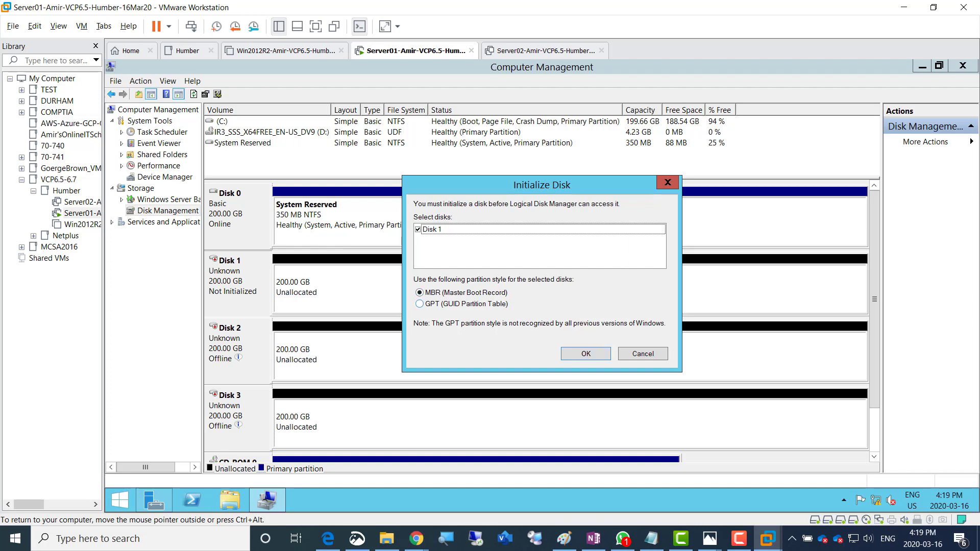
pyautogui.press('Return')
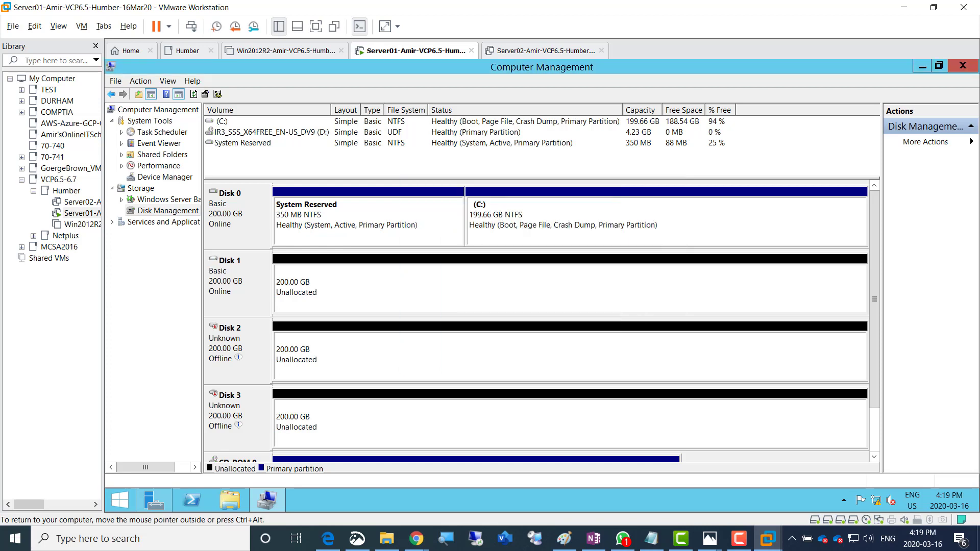
pyautogui.hotkey('ctrl', 'alt')
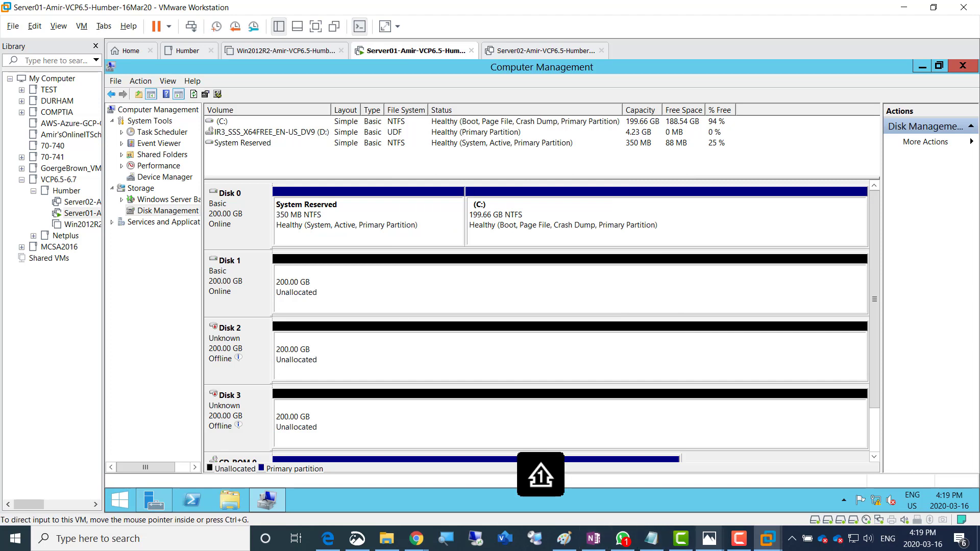
pyautogui.moveTo(709, 539)
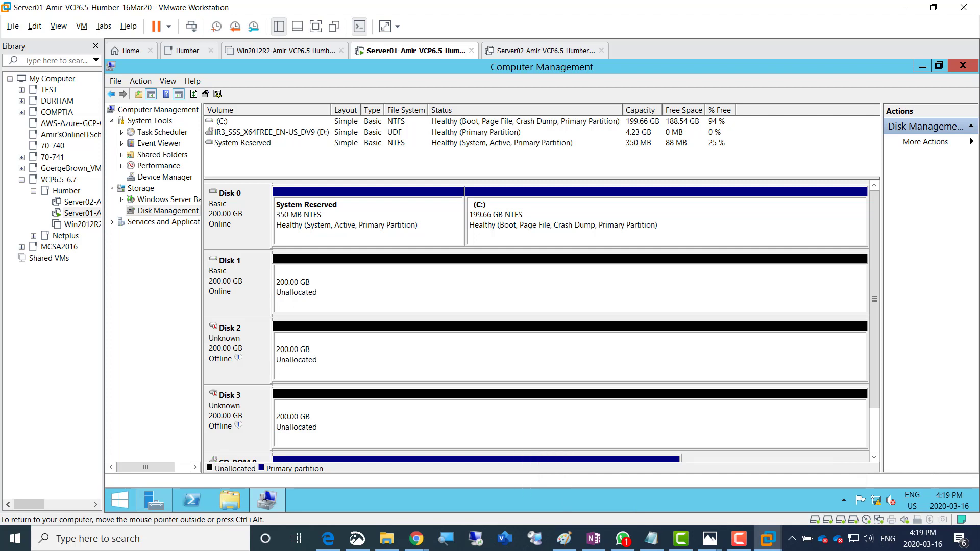
# Bring Disks 2 and 3 online and initialize them both as MBR
pyautogui.rightClick(223, 339)
pyautogui.click(251, 346)
pyautogui.rightClick(223, 406)
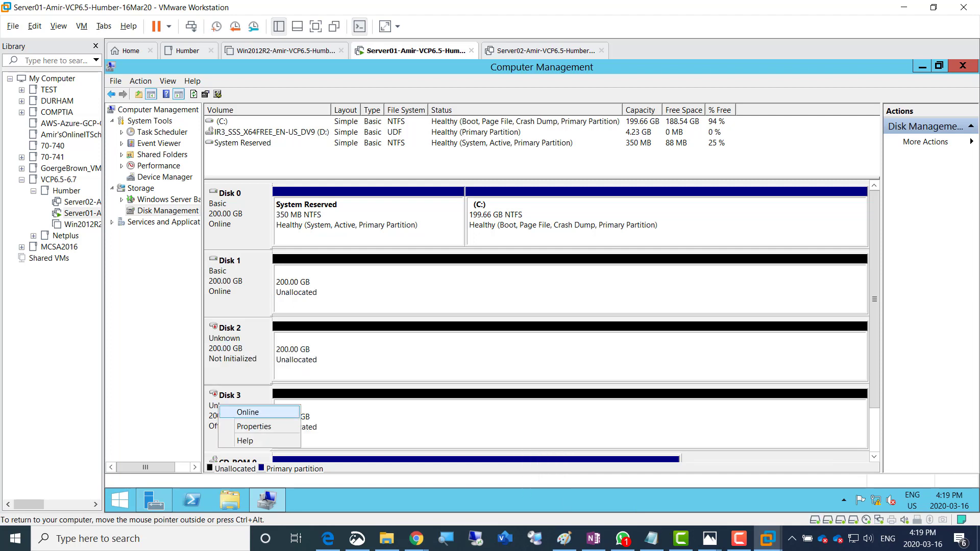
pyautogui.click(251, 412)
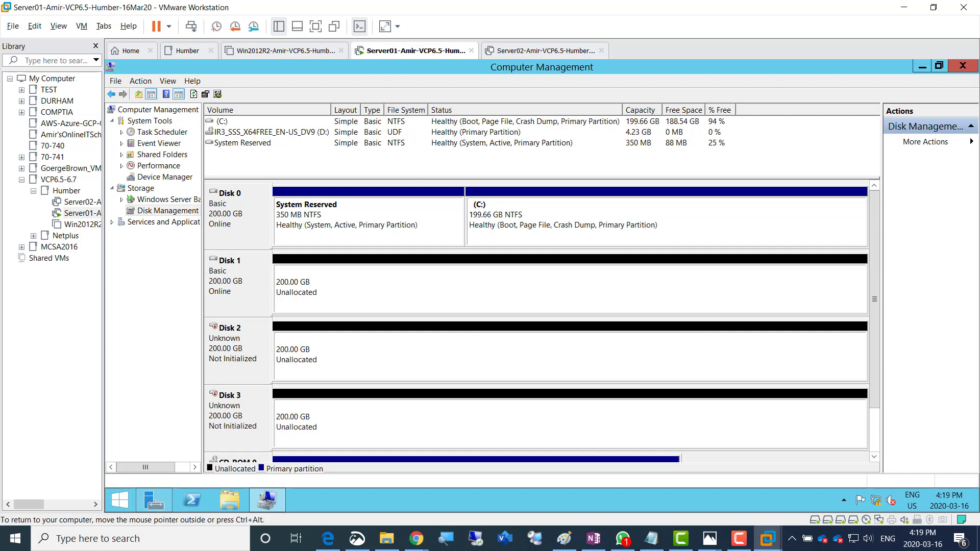
pyautogui.rightClick(223, 339)
pyautogui.click(265, 347)
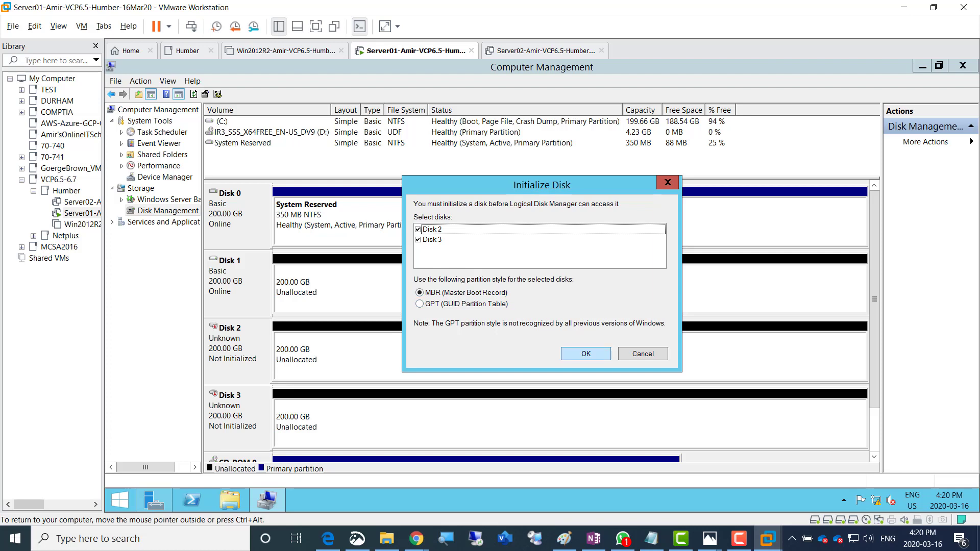
pyautogui.press('Return')
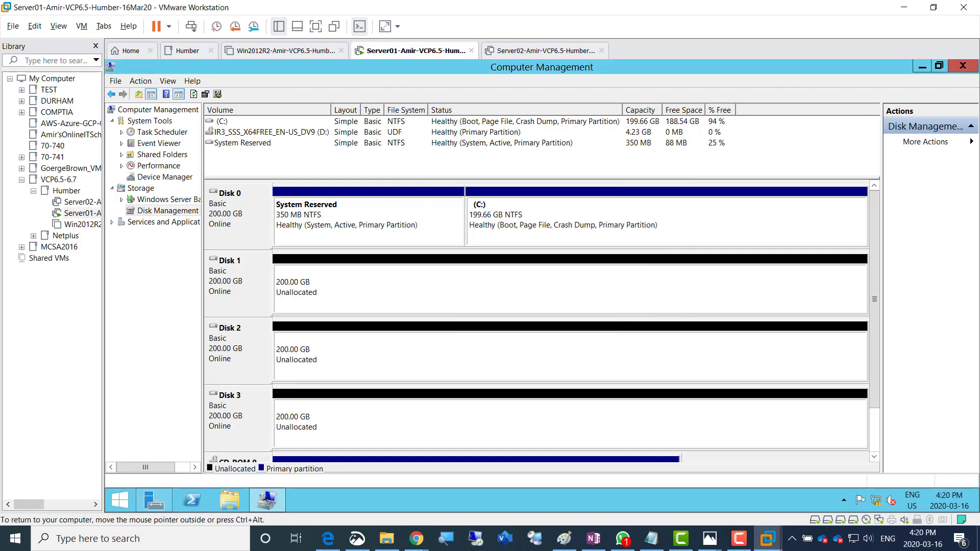
# Create a full 204797 MB NTFS simple volume on Disk 1 as drive E: labelled LUN01
pyautogui.rightClick(398, 287)
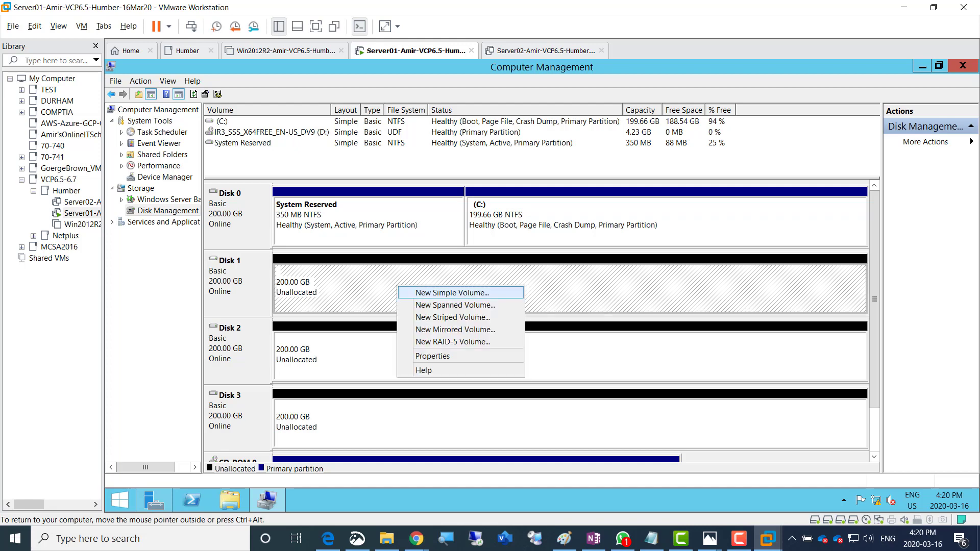
pyautogui.click(452, 293)
pyautogui.press('Return')
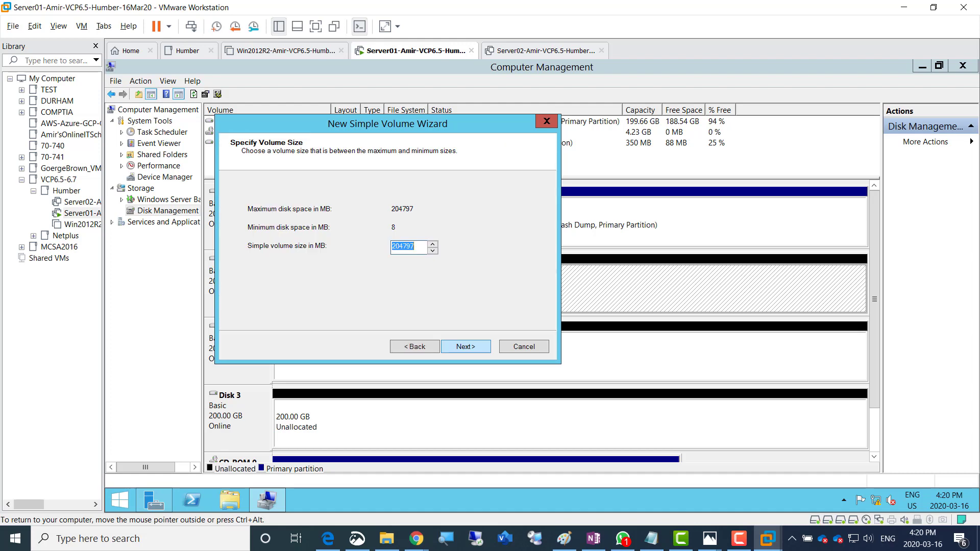
pyautogui.press('Return')
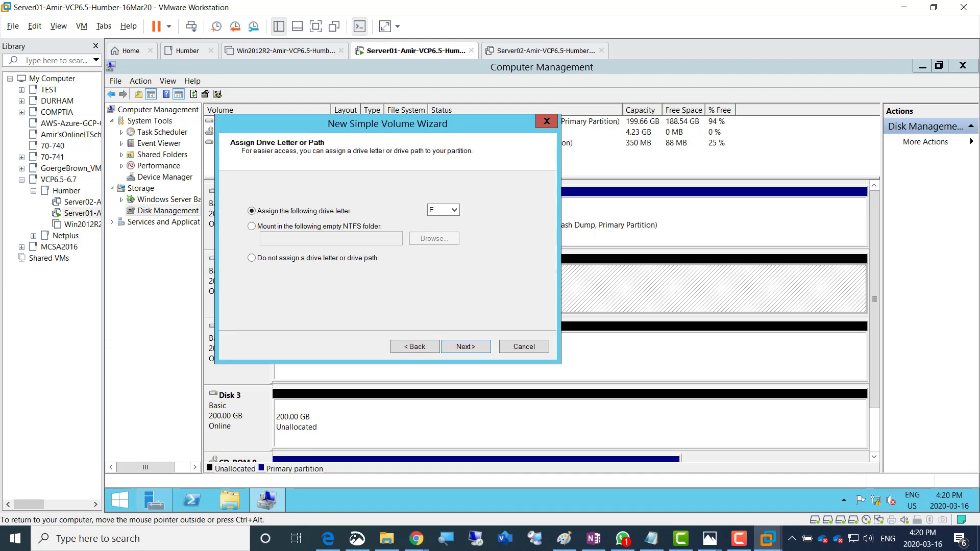
pyautogui.click(466, 346)
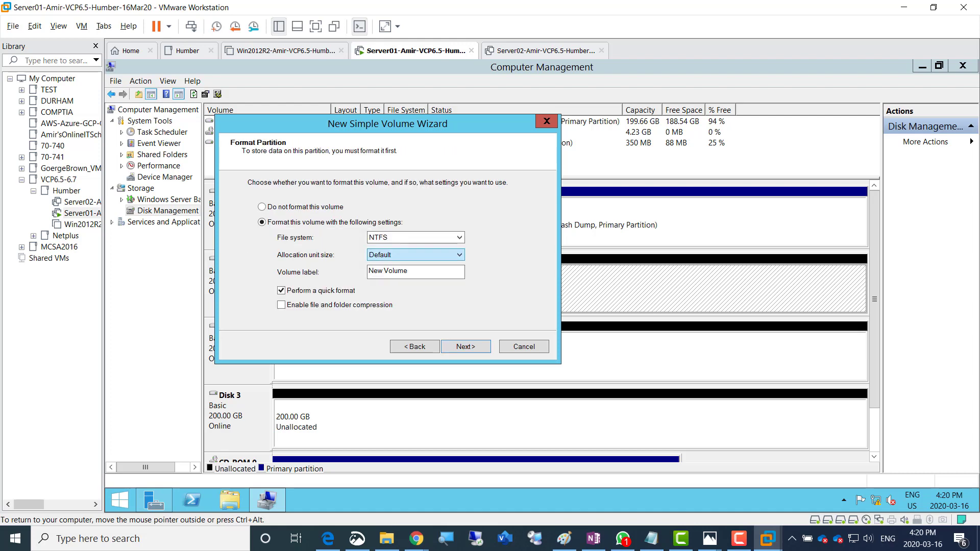
pyautogui.moveTo(410, 271); pyautogui.dragTo(368, 272)
pyautogui.write('LUN01')
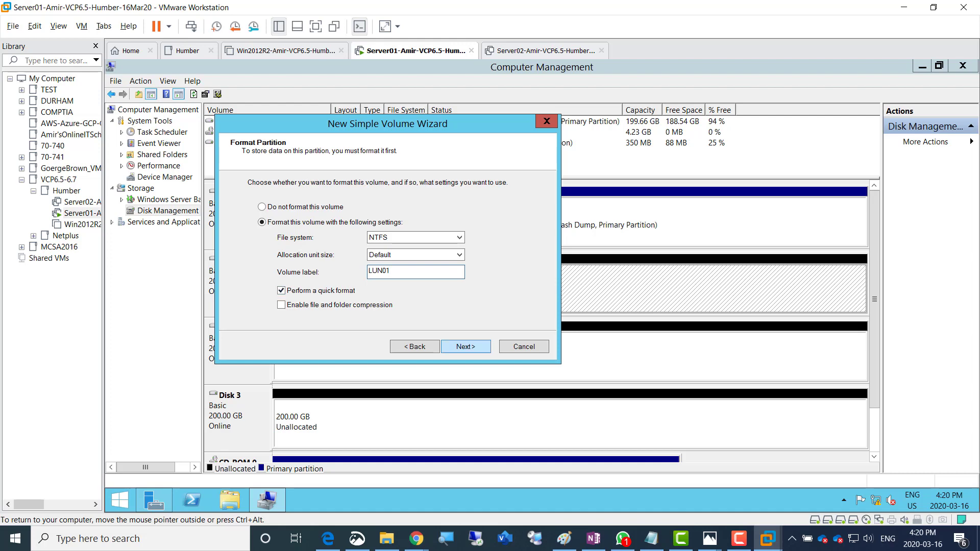
pyautogui.click(466, 346)
pyautogui.click(466, 346)
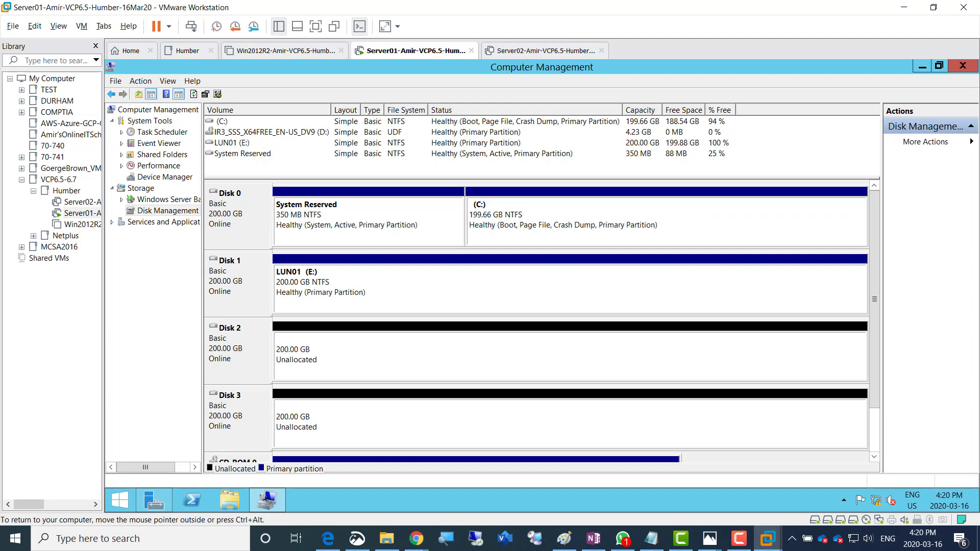
# Create a full 204797 MB NTFS simple volume on Disk 2 as drive F: labelled LUN02
pyautogui.rightClick(402, 352)
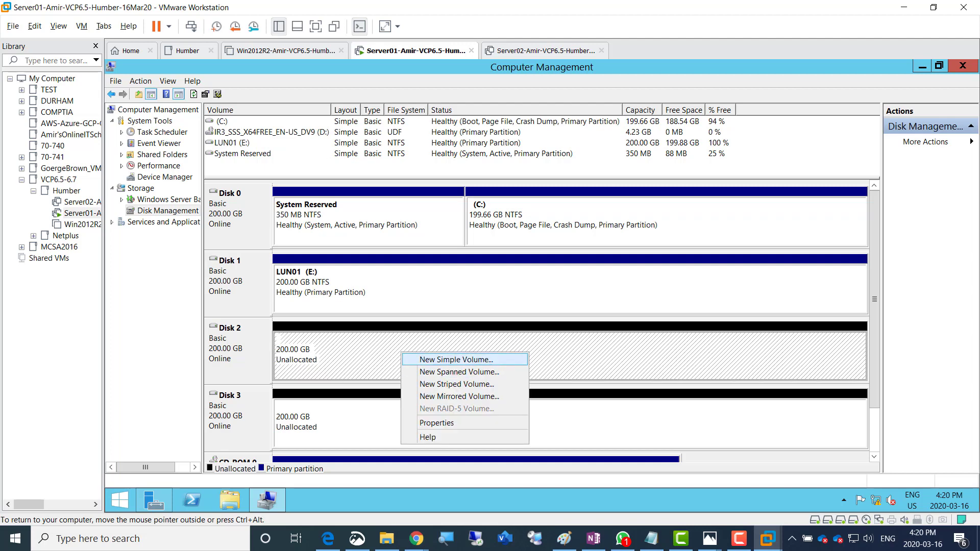
pyautogui.click(456, 359)
pyautogui.click(466, 346)
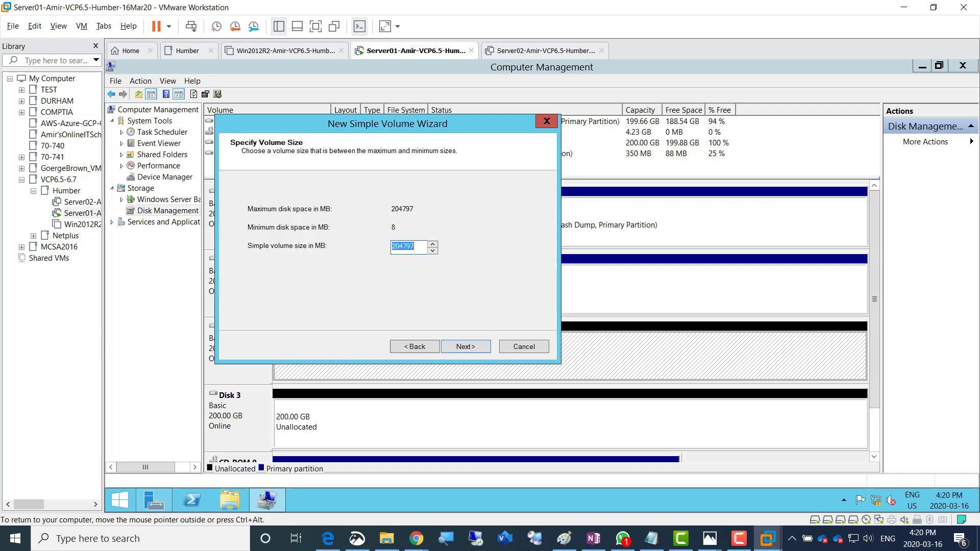
pyautogui.click(466, 347)
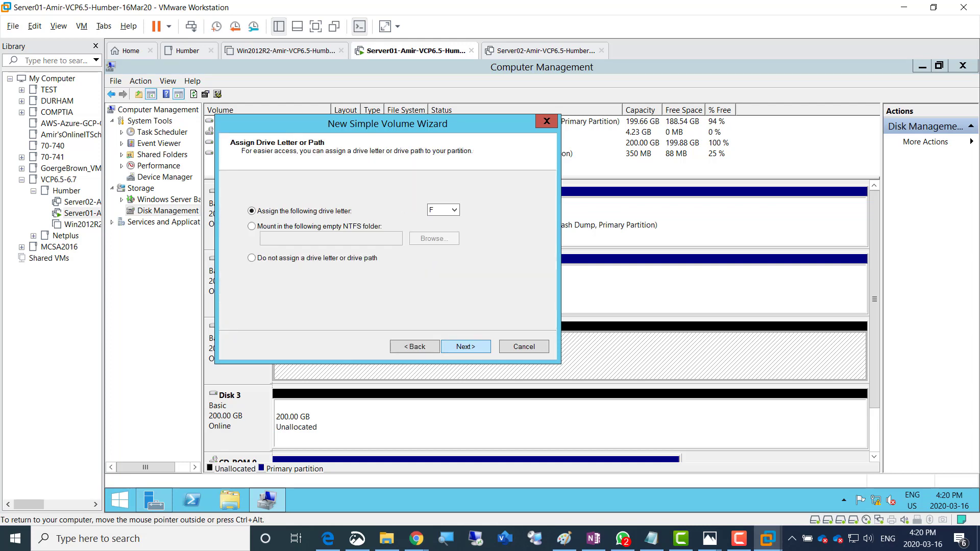
pyautogui.click(466, 346)
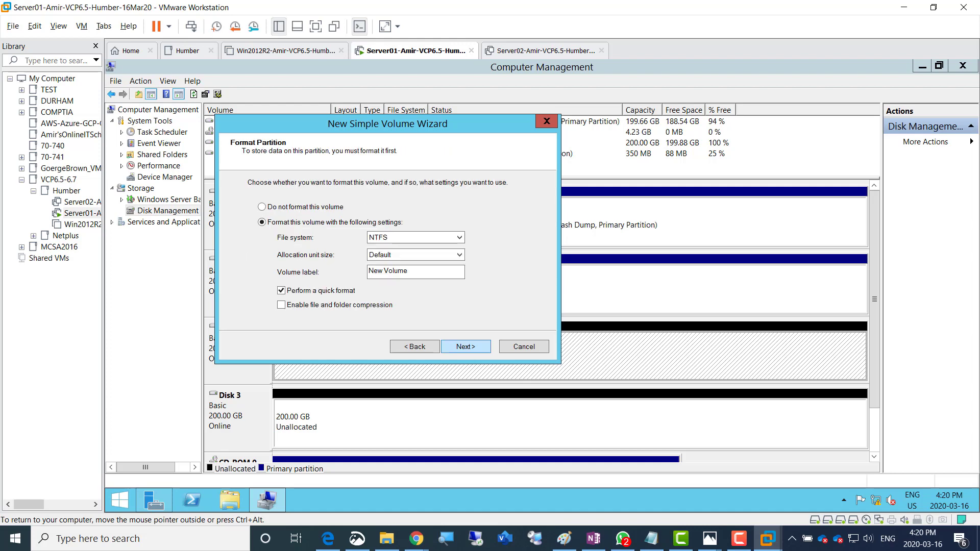
pyautogui.moveTo(413, 271); pyautogui.dragTo(365, 271)
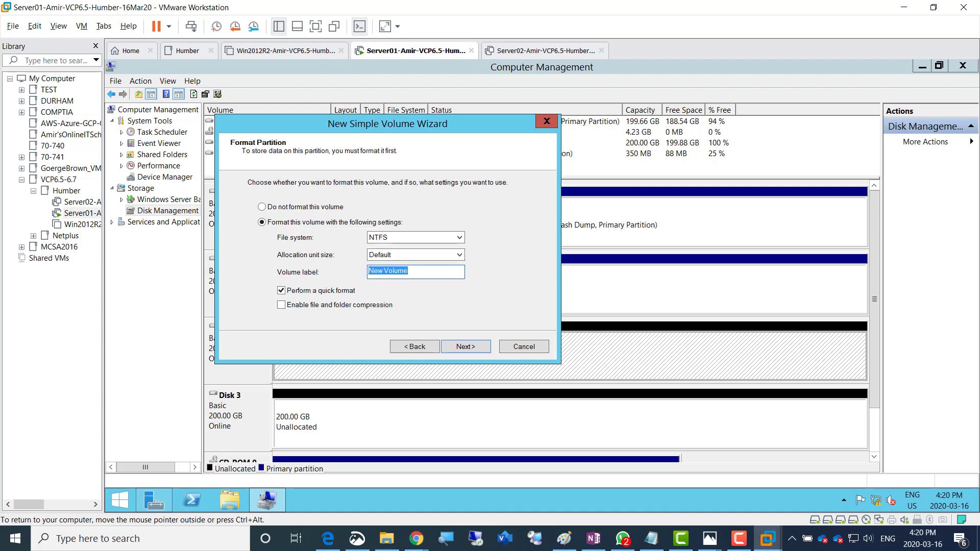
pyautogui.write('LUN02')
pyautogui.click(465, 347)
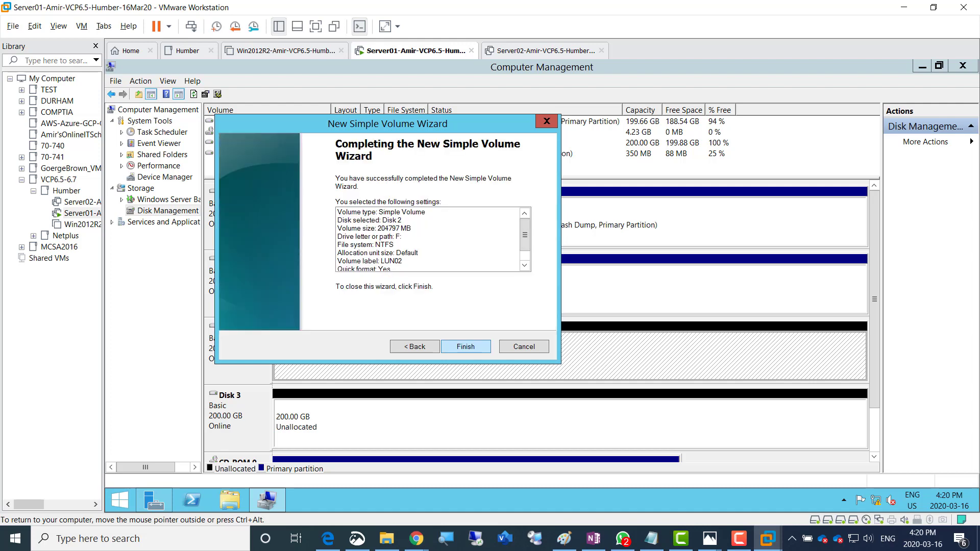
pyautogui.click(466, 347)
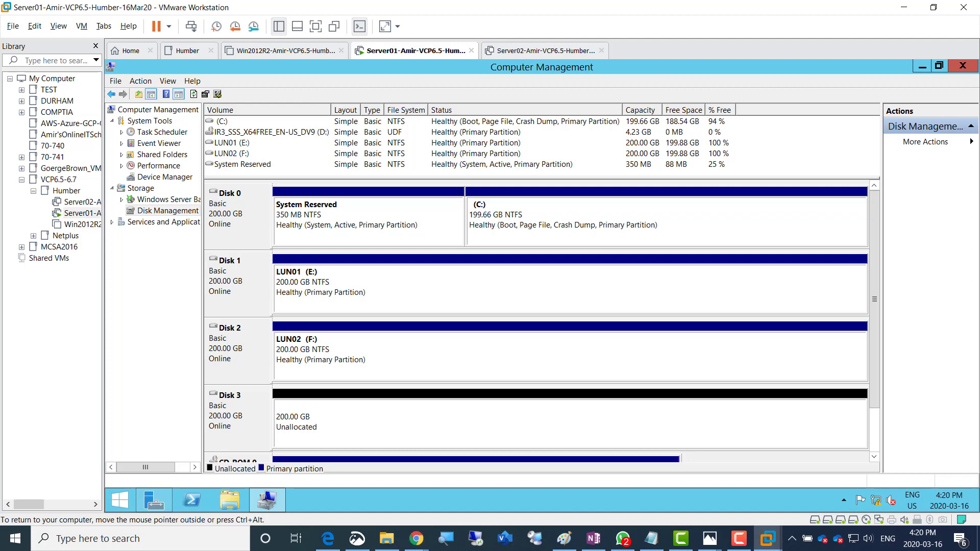
# Create a full-size NTFS volume LUN03 on Disk 3 as G:, then close Computer Management
pyautogui.rightClick(460, 421)
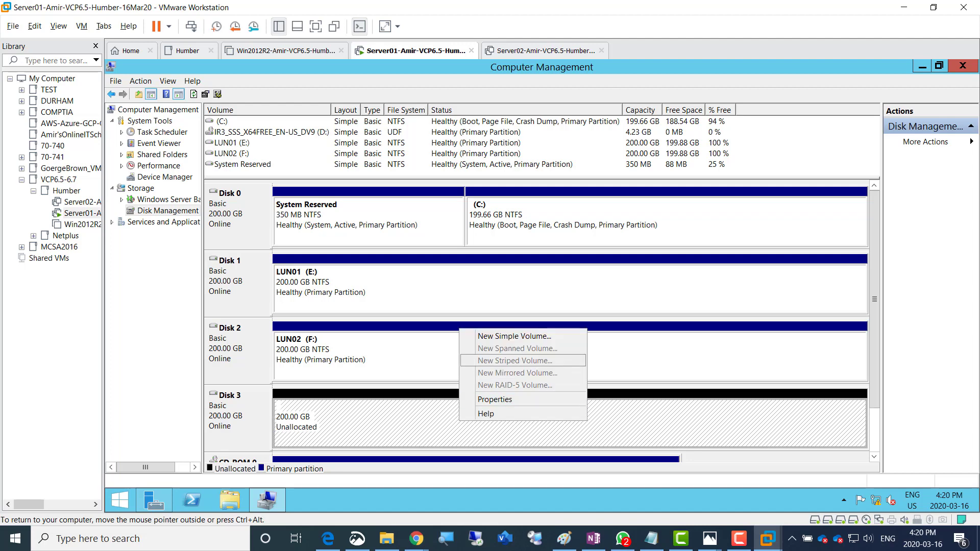
pyautogui.press('Return')
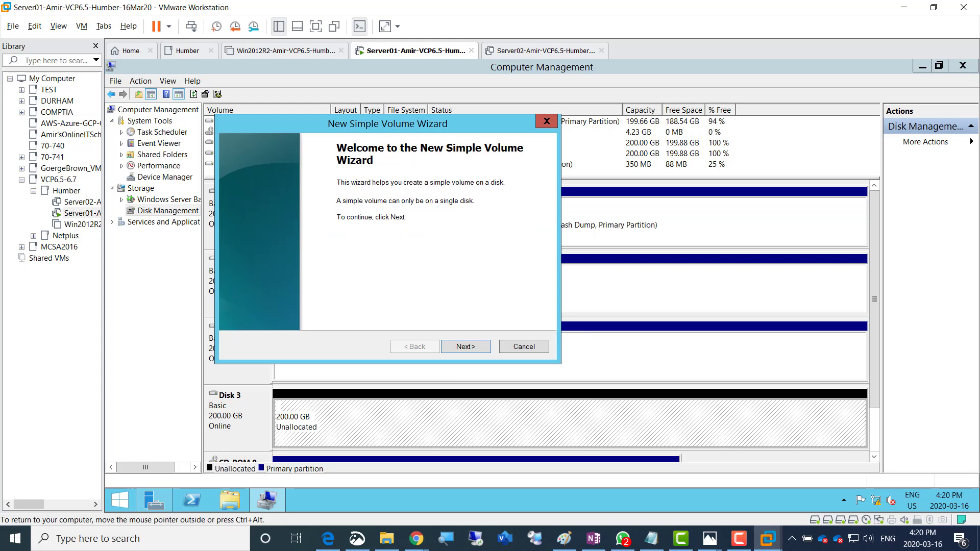
pyautogui.press('Return')
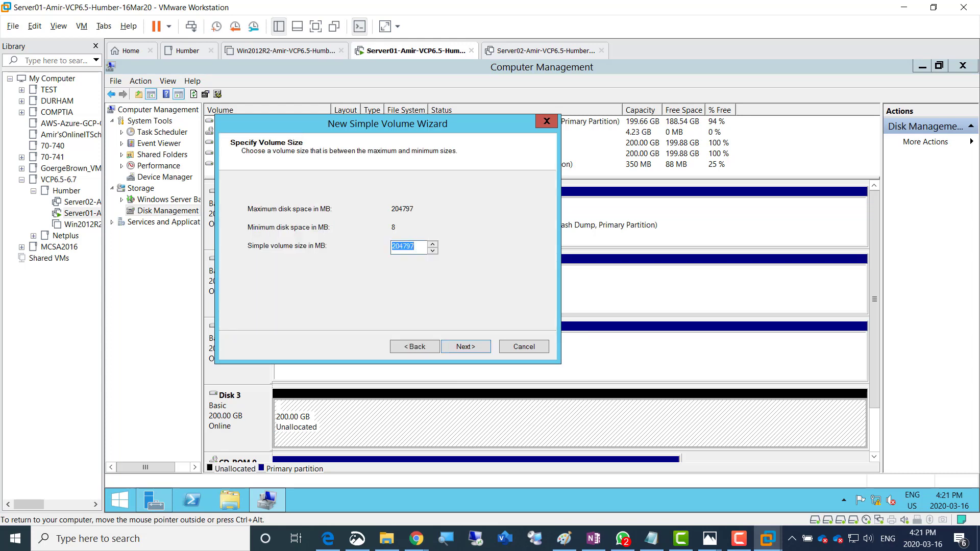
pyautogui.press('Return')
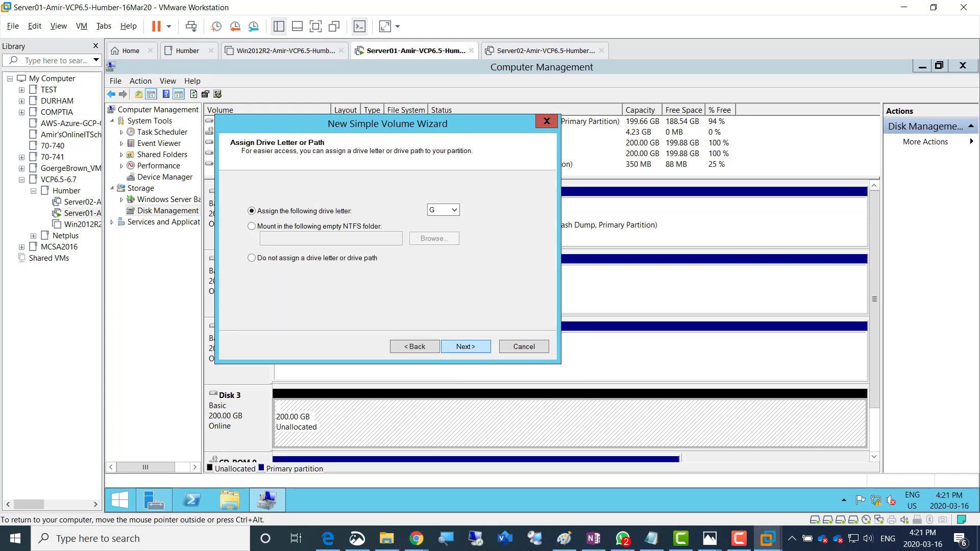
pyautogui.press('Return')
pyautogui.press('Tab')
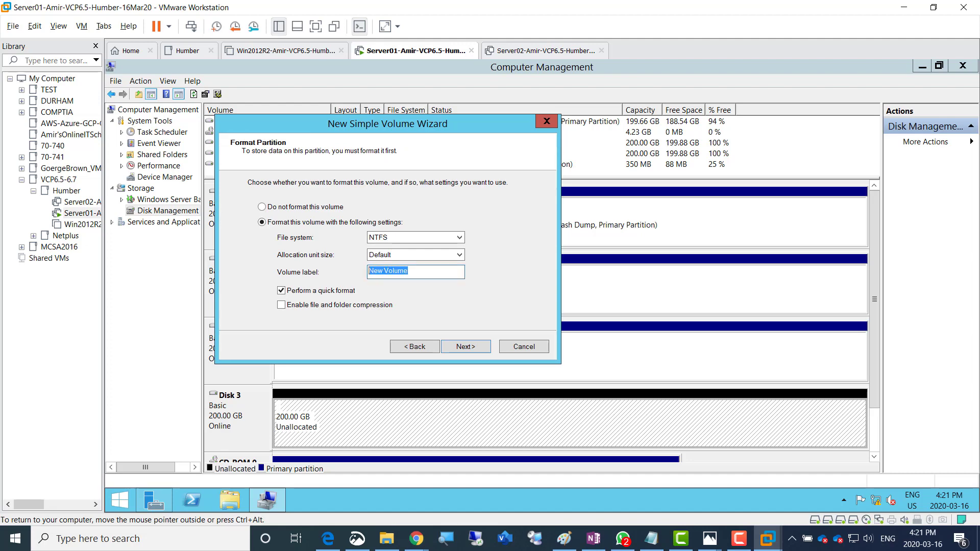
pyautogui.write('LUN03')
pyautogui.press('Return')
pyautogui.press('Return')
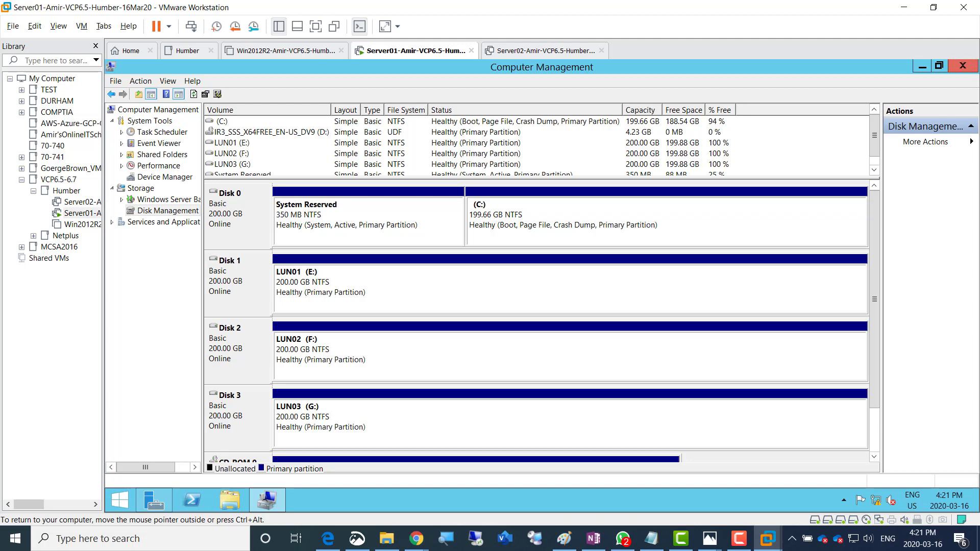
pyautogui.click(963, 65)
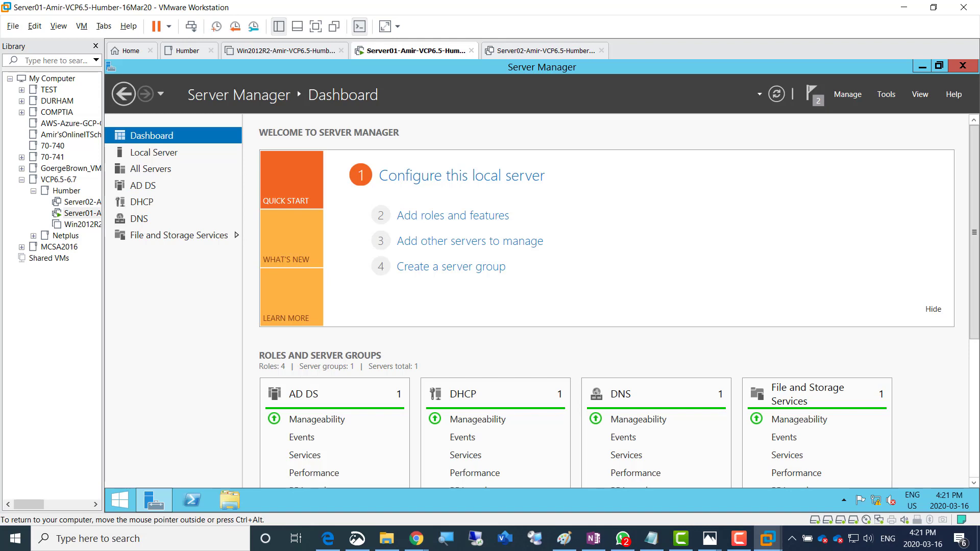
pyautogui.moveTo(594, 539)
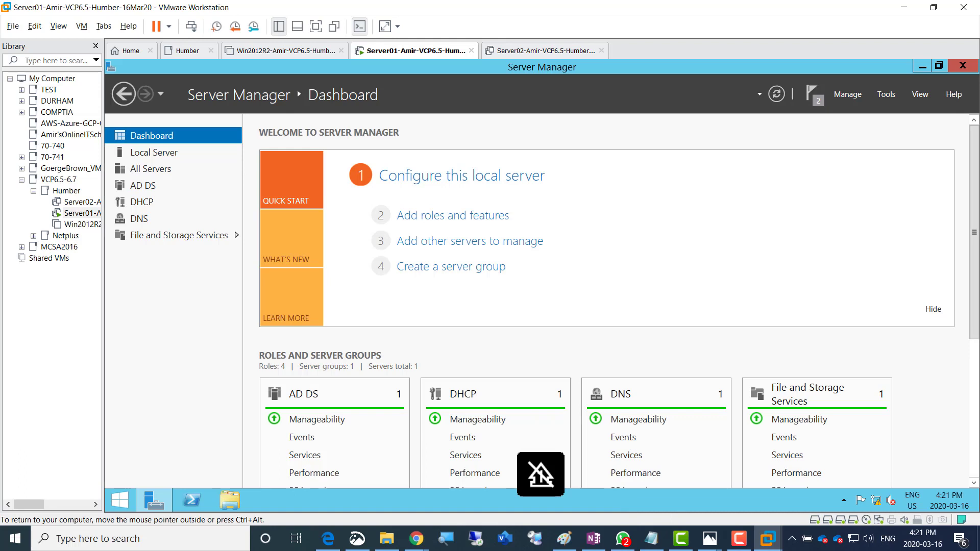
pyautogui.moveTo(739, 538)
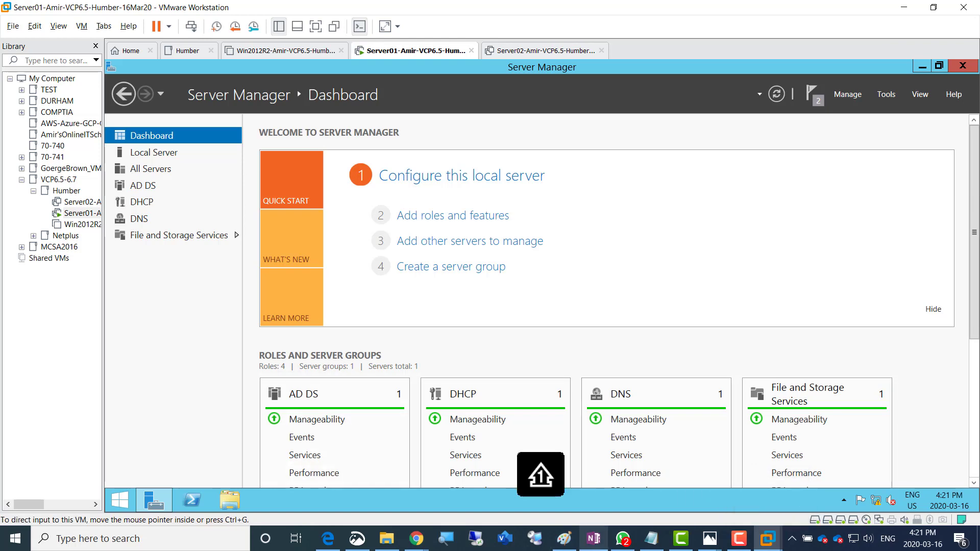
# Colour the 'add three 200GB disks' and 'format LUN01–LUN03' OneNote lines green as done
pyautogui.click(594, 539)
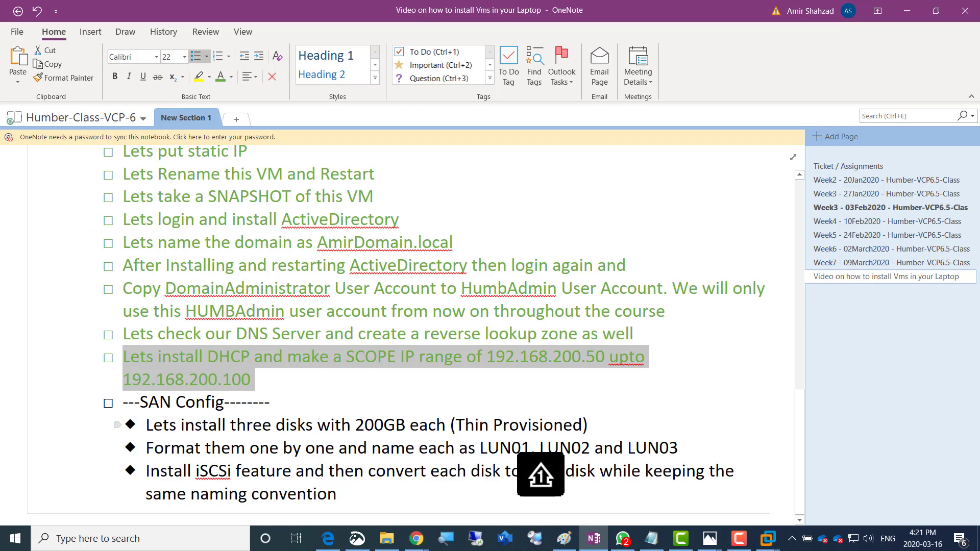
pyautogui.moveTo(147, 426); pyautogui.dragTo(593, 426)
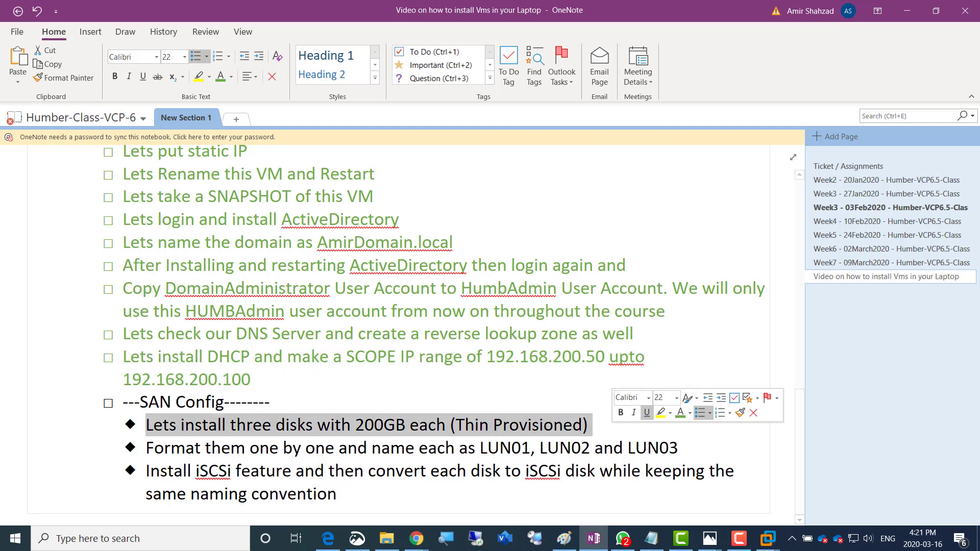
pyautogui.click(680, 413)
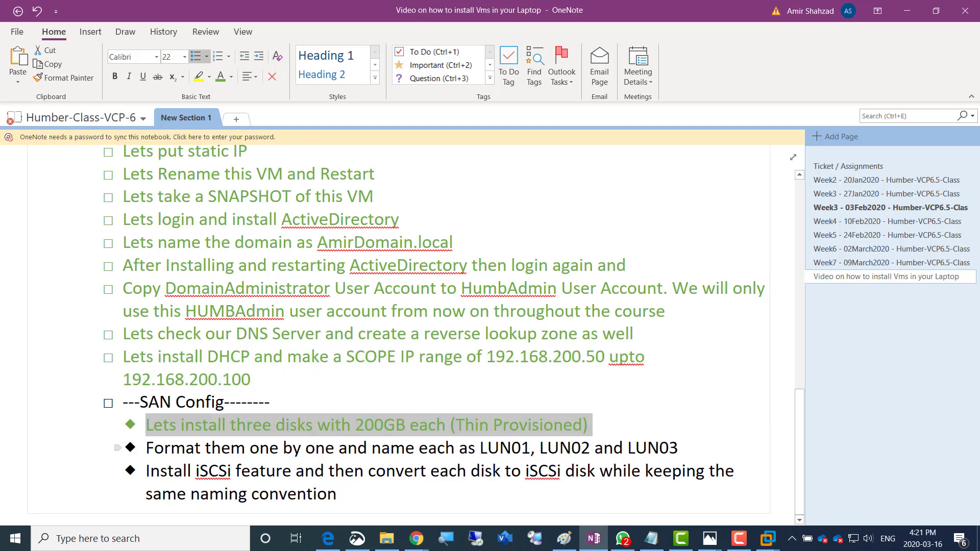
pyautogui.moveTo(146, 449); pyautogui.dragTo(683, 449)
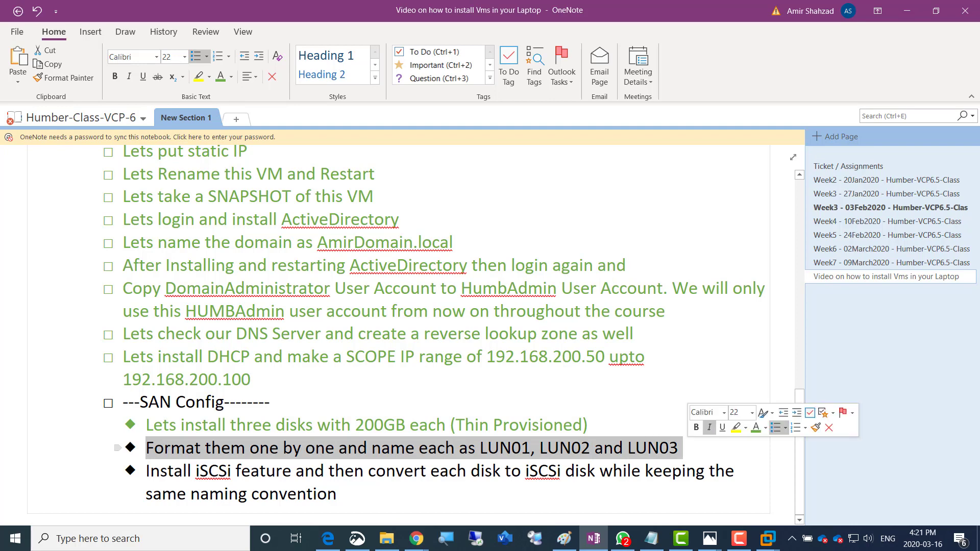
pyautogui.click(757, 428)
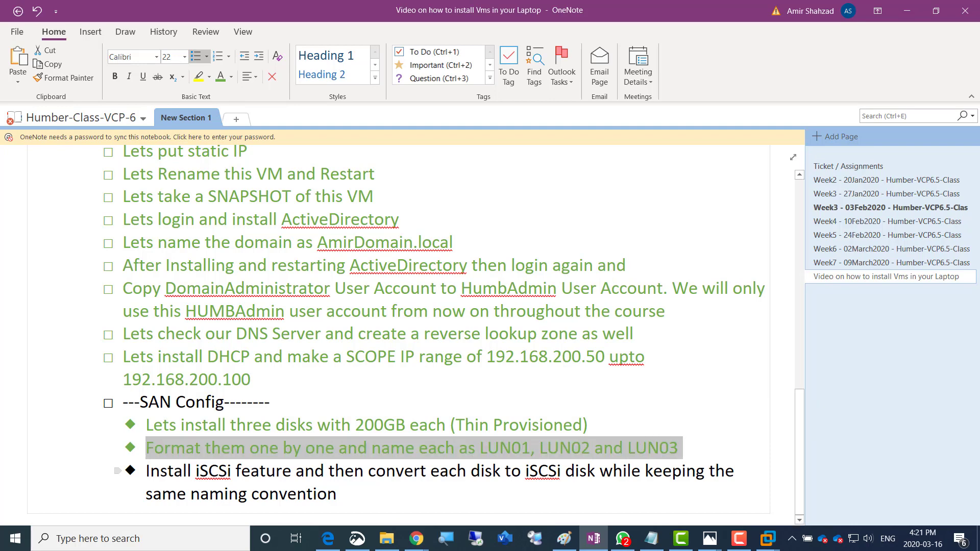
pyautogui.hotkey('alt', 'Tab')
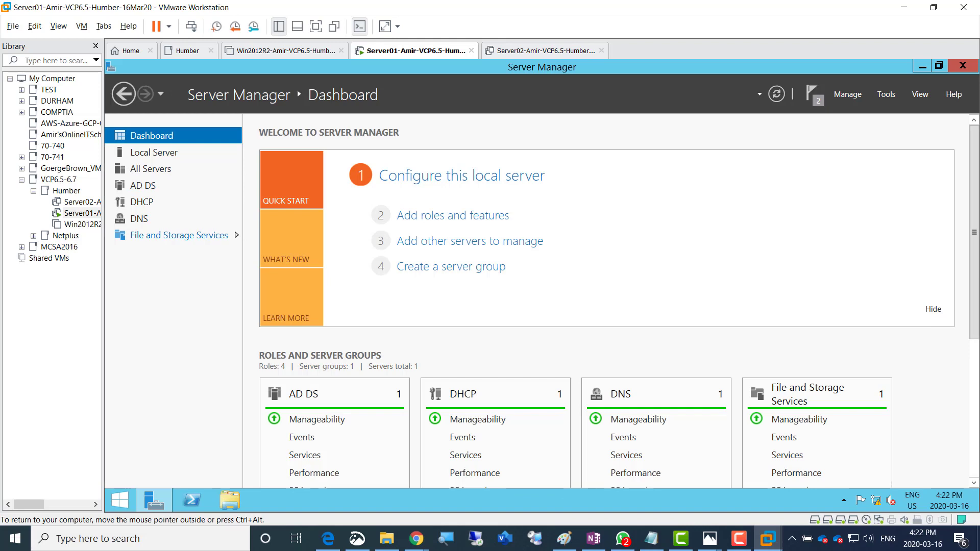
# From File and Storage Services > iSCSI, launch Add Roles and Features for iSCSI Target Server
pyautogui.click(179, 235)
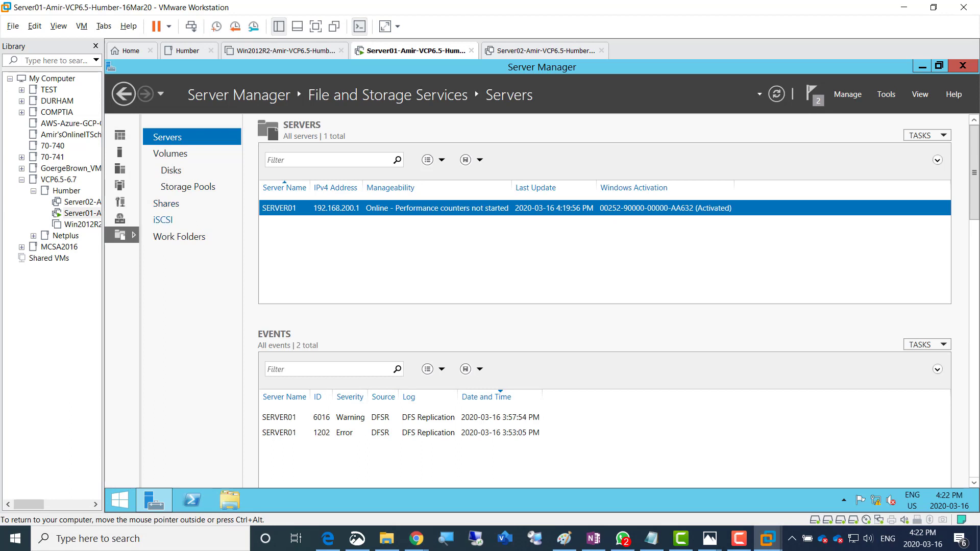
pyautogui.click(163, 220)
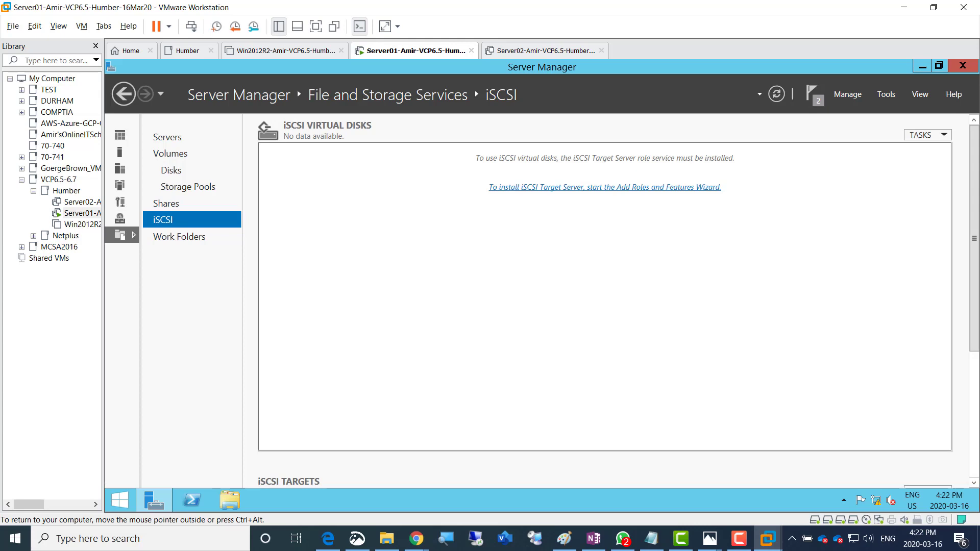
pyautogui.click(605, 188)
pyautogui.moveTo(476, 153); pyautogui.dragTo(498, 109)
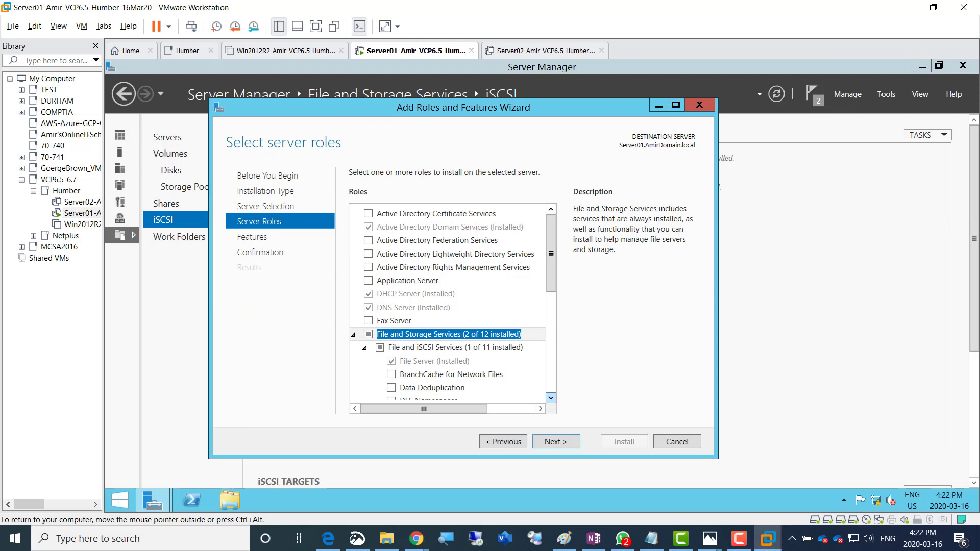
# Install the iSCSI Target Server role with automatic restart allowed, then close the wizard
pyautogui.scroll(-3, 551, 398)
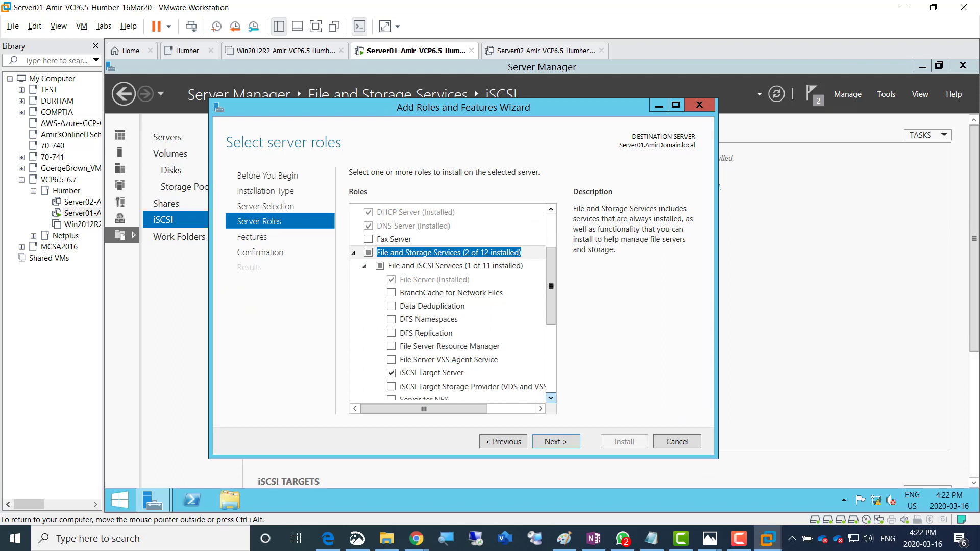
pyautogui.click(551, 398)
pyautogui.click(551, 398)
pyautogui.click(431, 333)
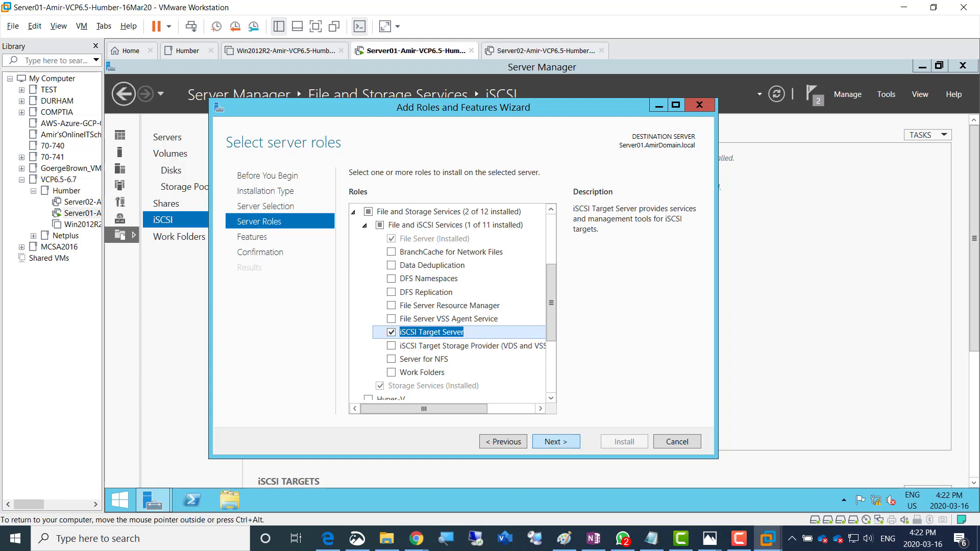
pyautogui.click(556, 442)
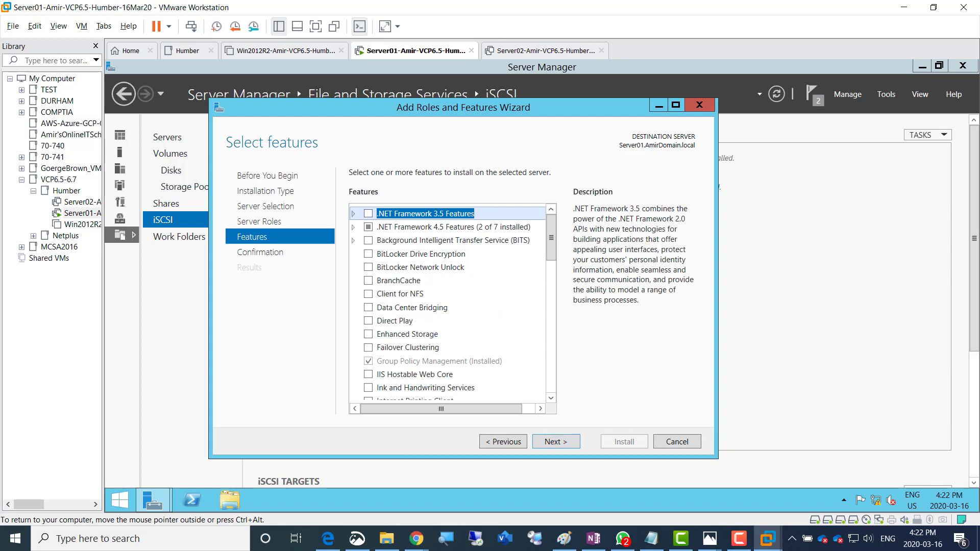
pyautogui.click(556, 442)
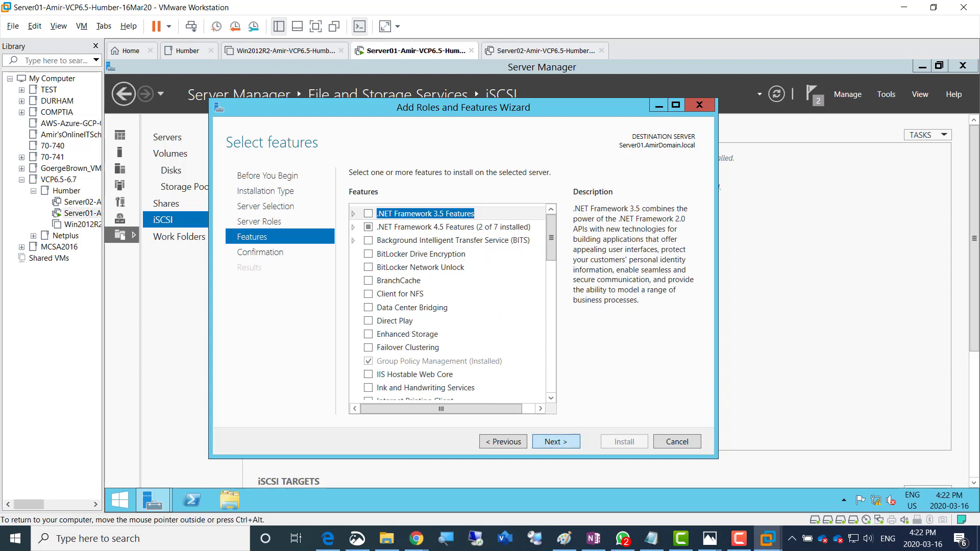
pyautogui.click(353, 191)
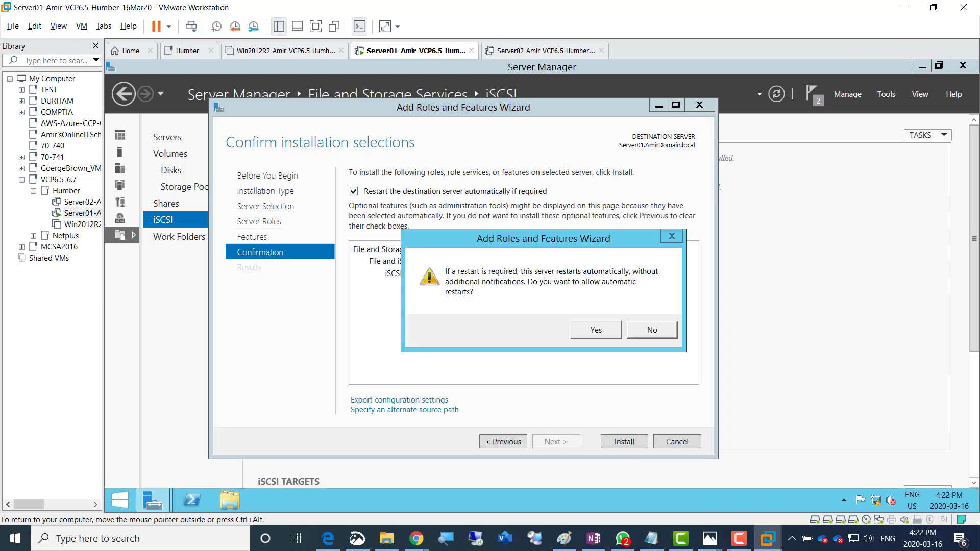
pyautogui.click(596, 330)
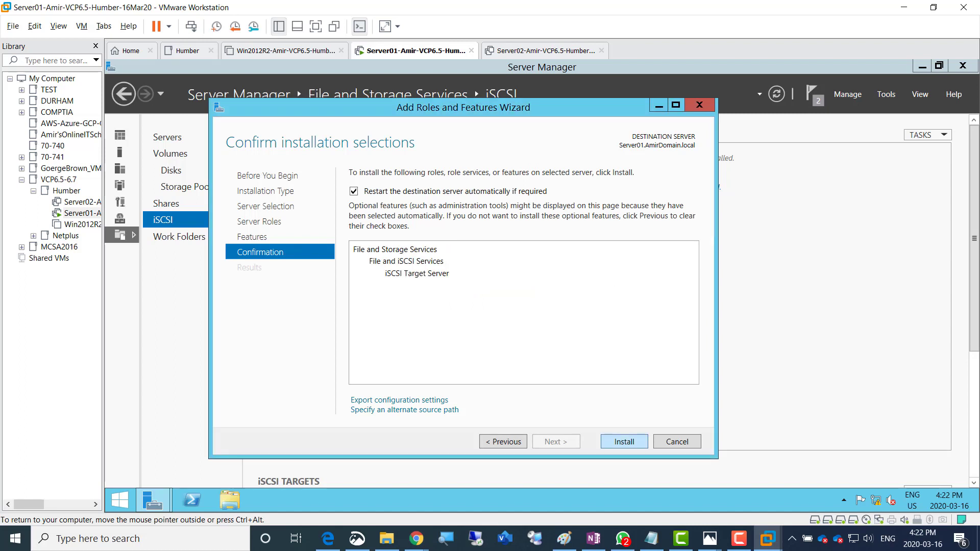
pyautogui.click(625, 442)
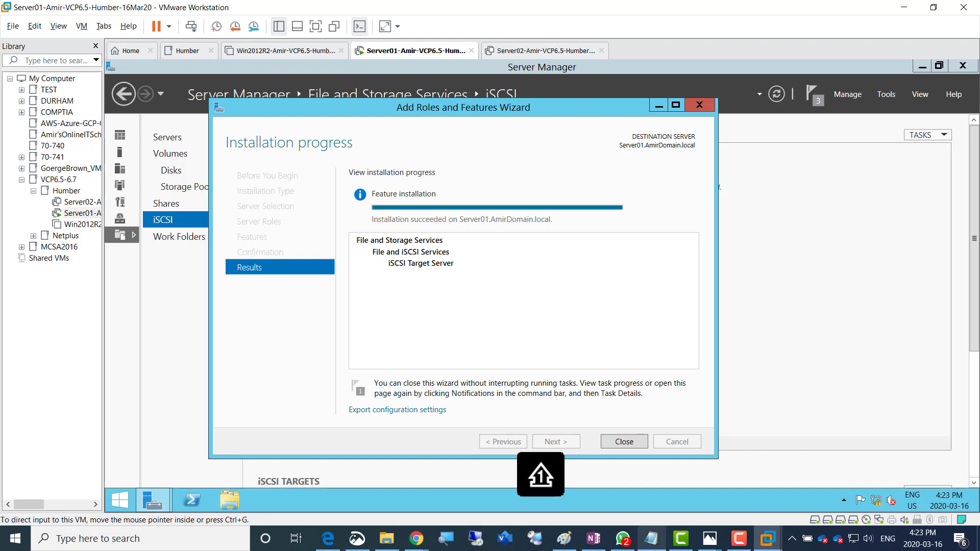
pyautogui.click(623, 539)
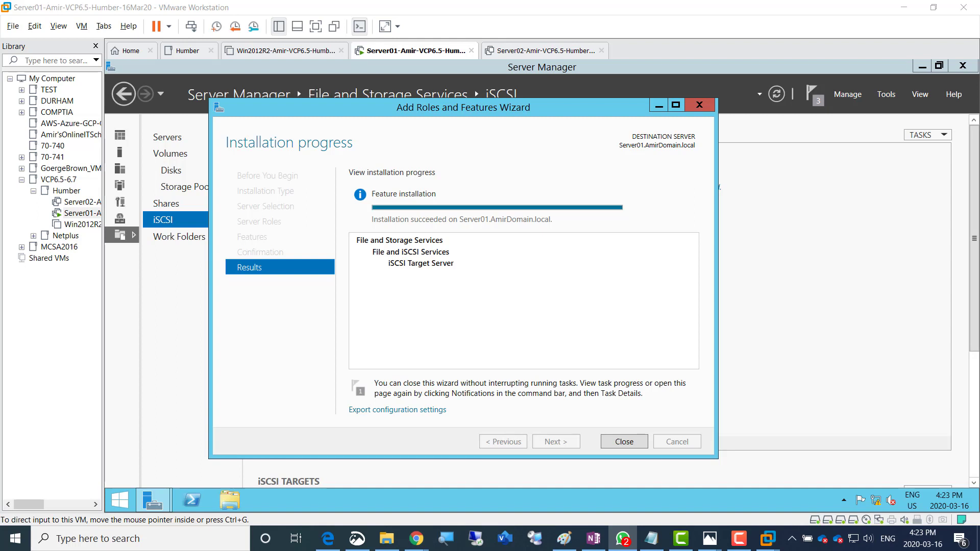
pyautogui.press('Return')
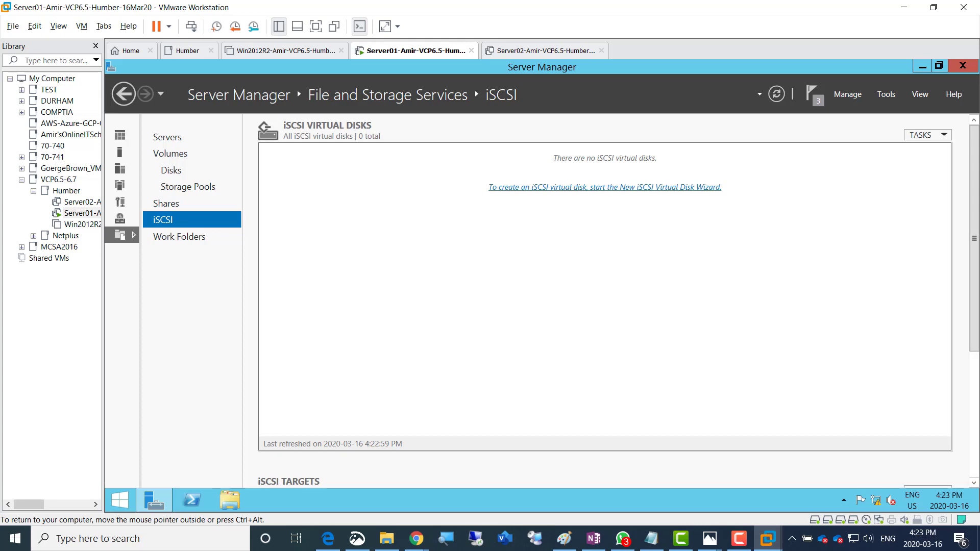
# Define iSCSI virtual disk LUN01 on volume E:, 200 GB, dynamically expanding
pyautogui.click(567, 188)
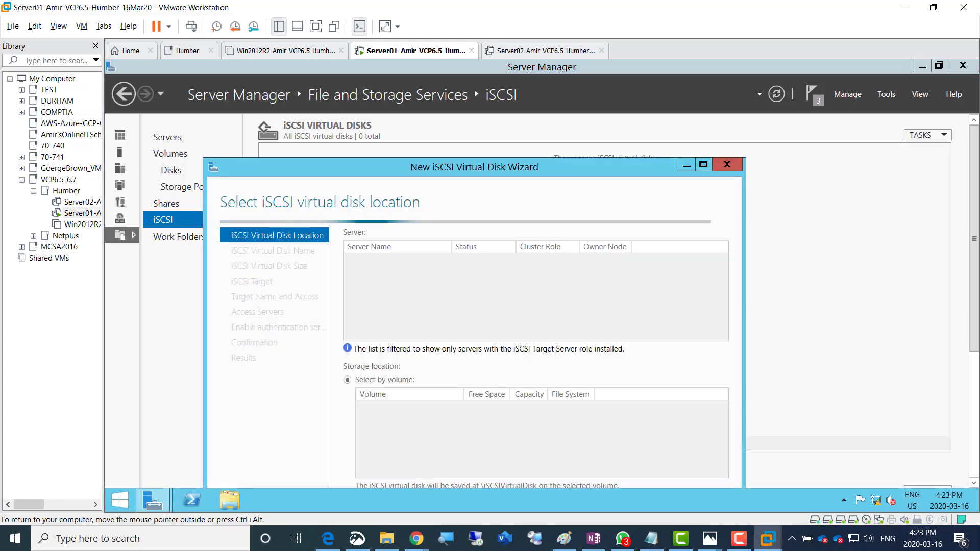
pyautogui.moveTo(523, 170)
pyautogui.mouseDown()
pyautogui.moveTo(539, 161)
pyautogui.moveTo(557, 84)
pyautogui.mouseUp()
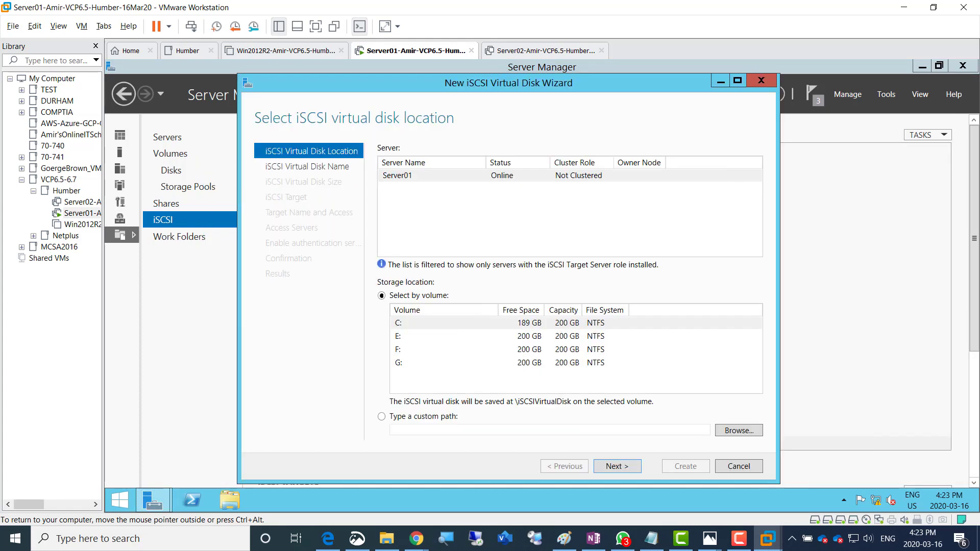
pyautogui.click(429, 336)
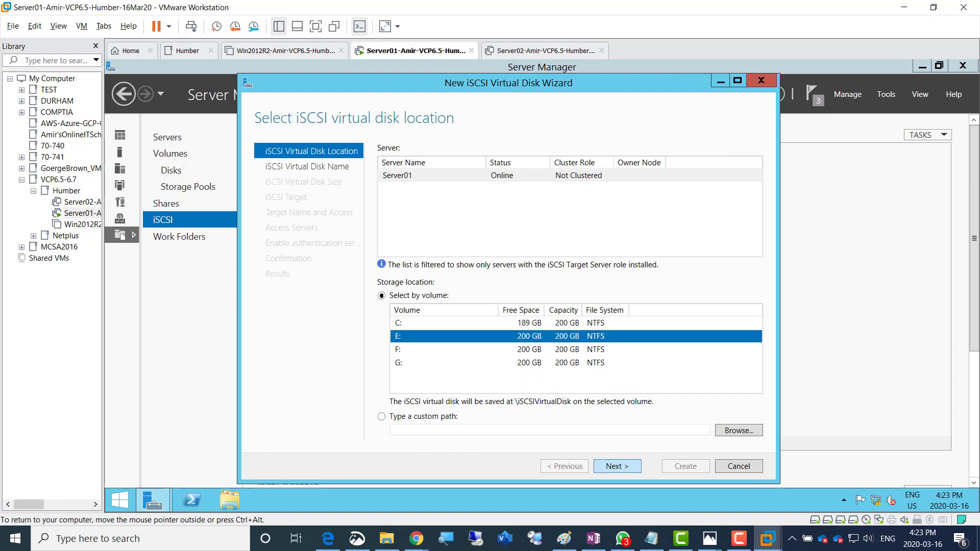
pyautogui.click(617, 466)
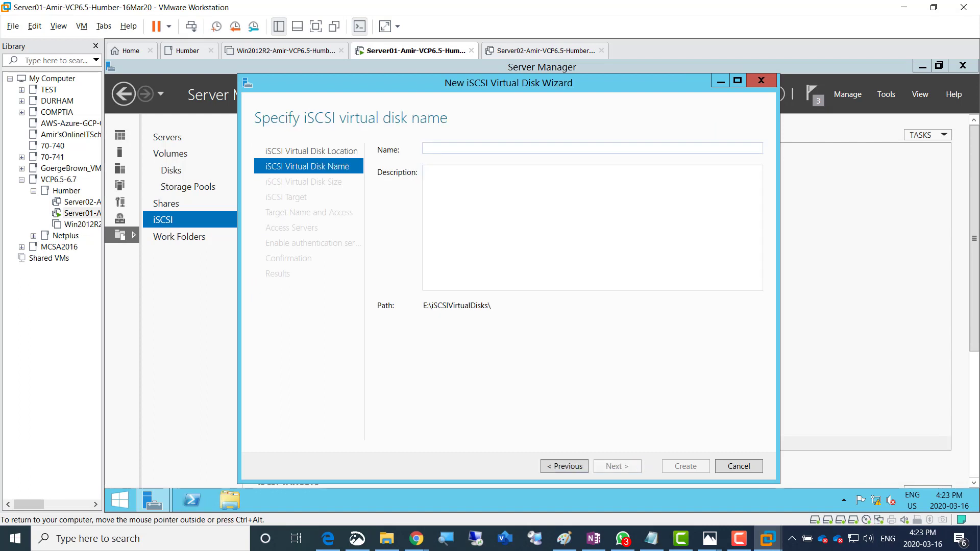
pyautogui.click(564, 466)
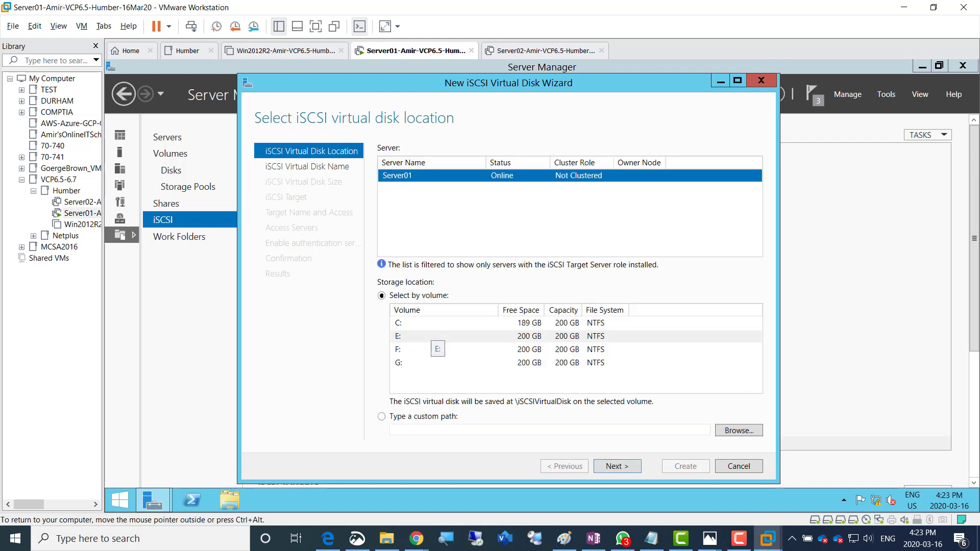
pyautogui.click(430, 337)
pyautogui.press('Return')
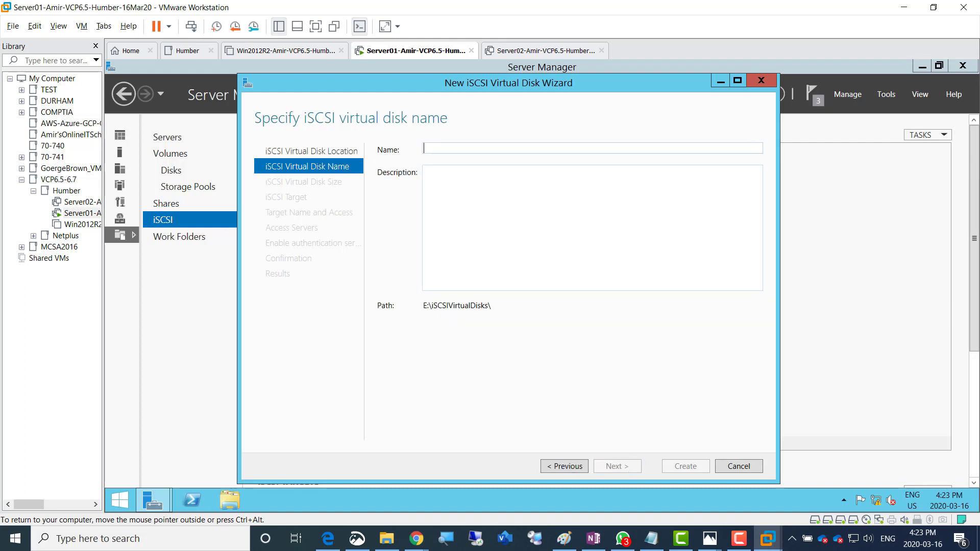
pyautogui.write('LUN01')
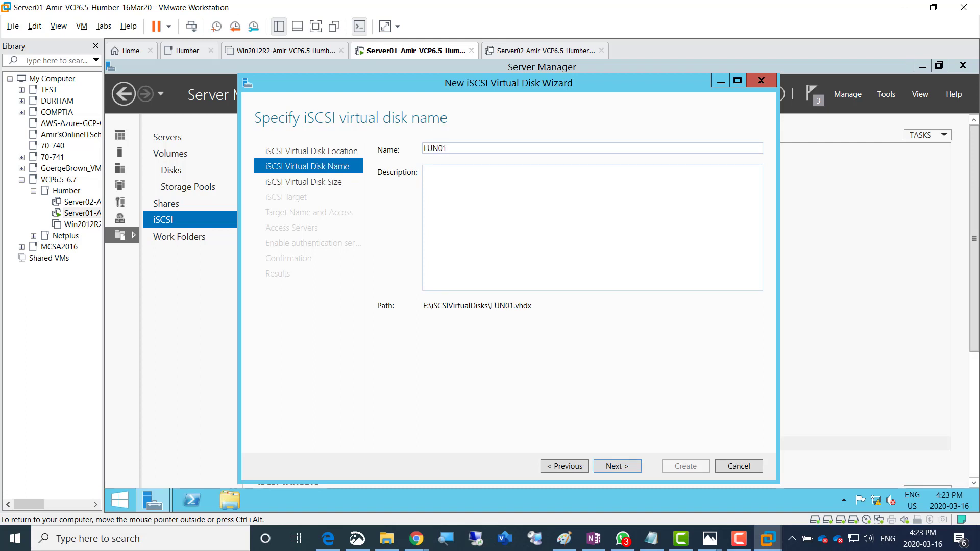
pyautogui.press('Return')
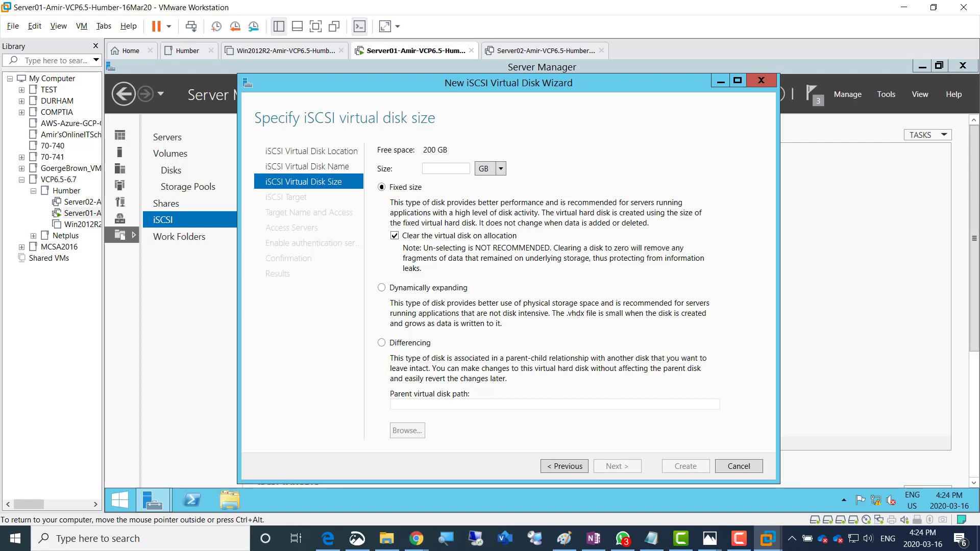
pyautogui.write('200')
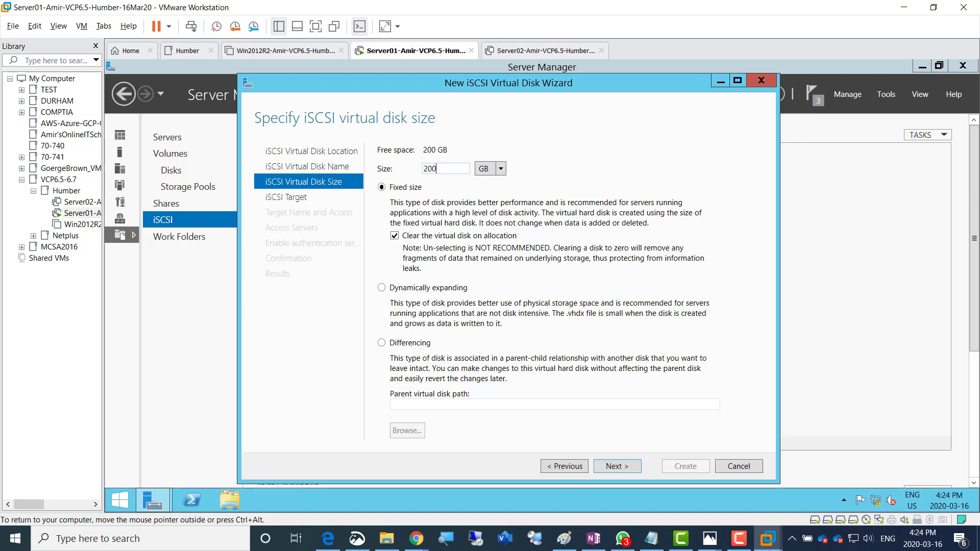
pyautogui.click(382, 288)
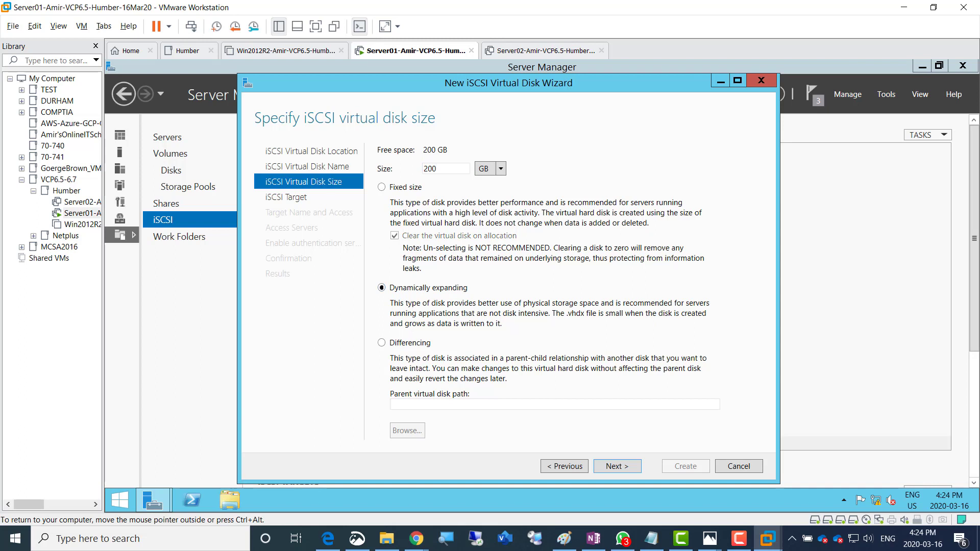
pyautogui.press('Return')
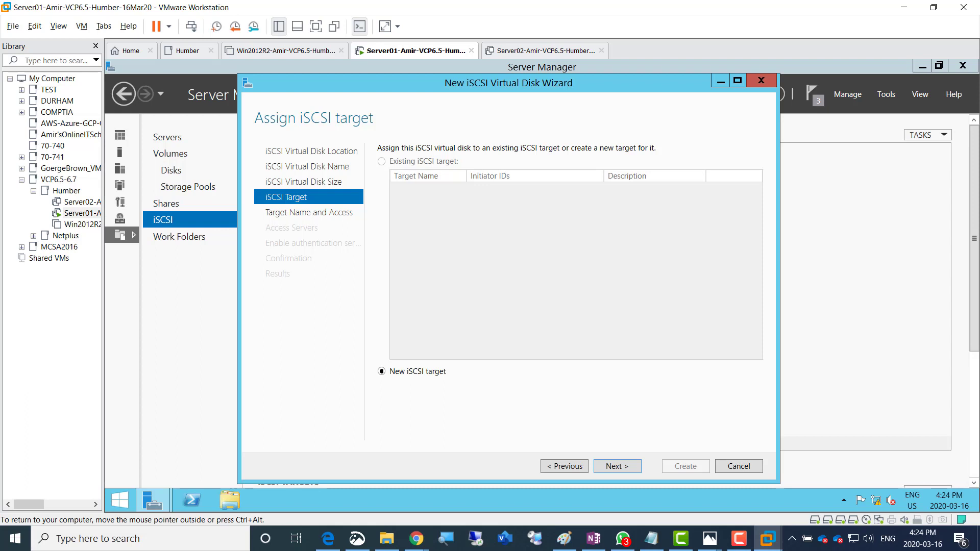
# Assign it to a new iSCSI target named AmirTarget and begin adding an access initiator
pyautogui.press('Return')
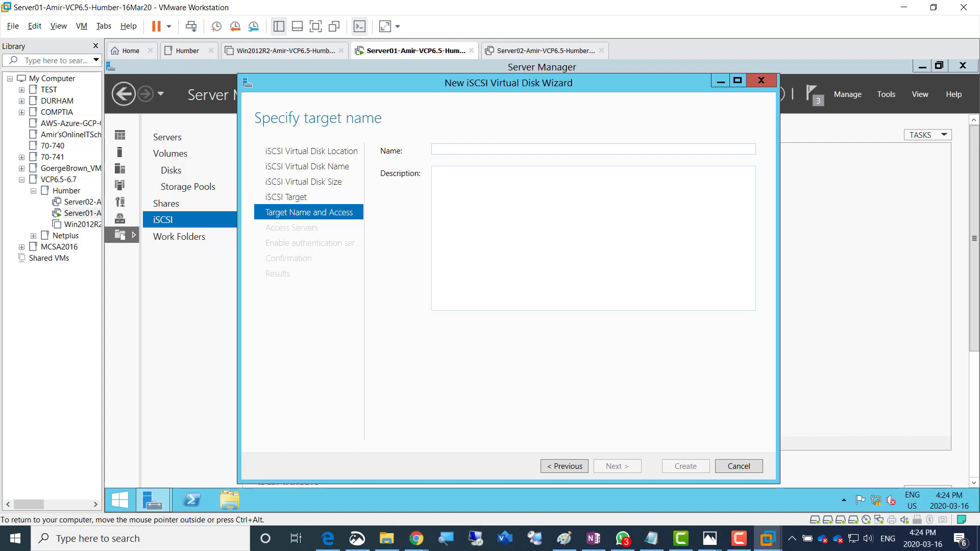
pyautogui.write('AmirTarget')
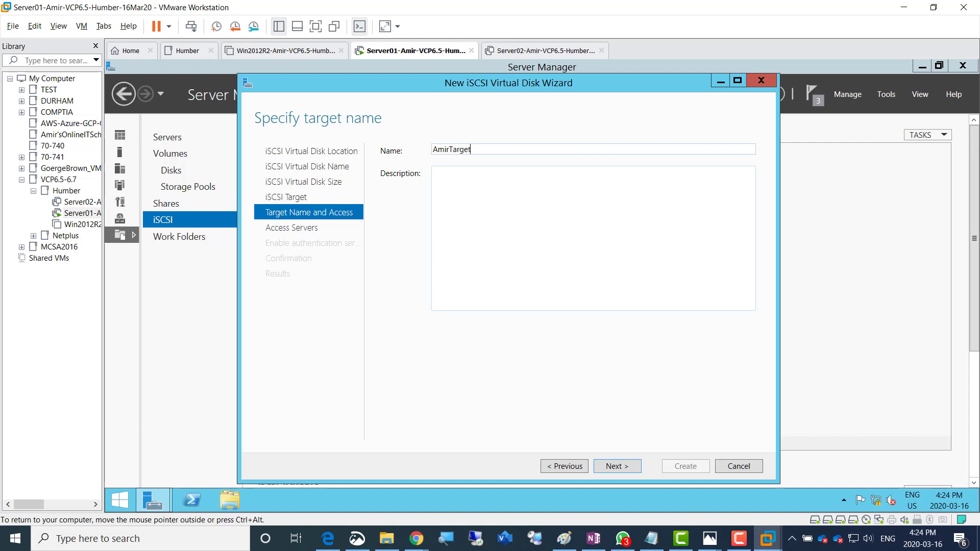
pyautogui.press('Return')
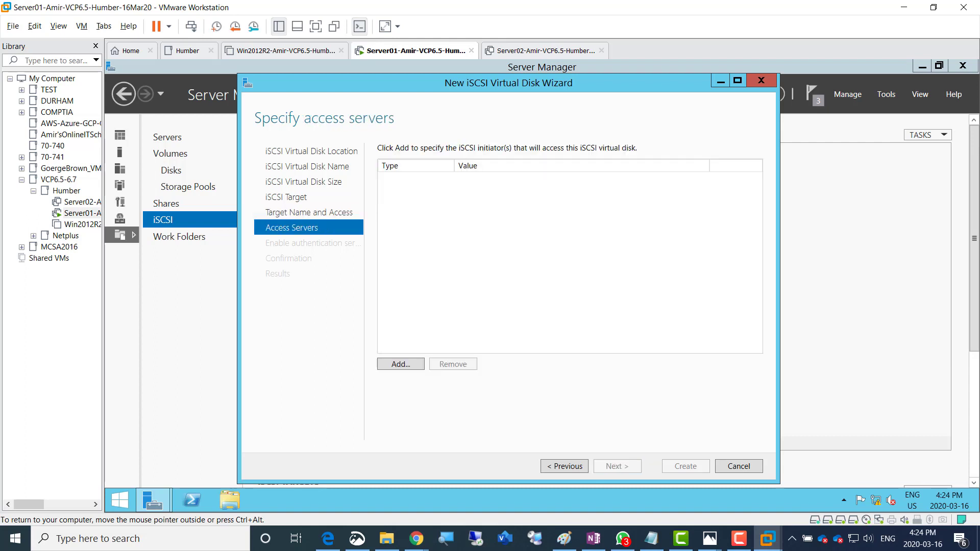
pyautogui.click(400, 365)
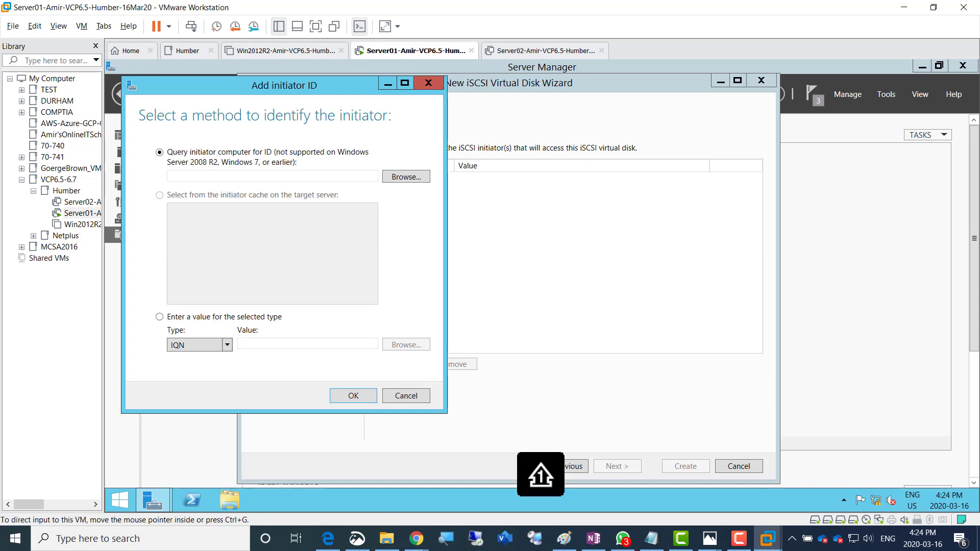
pyautogui.click(564, 538)
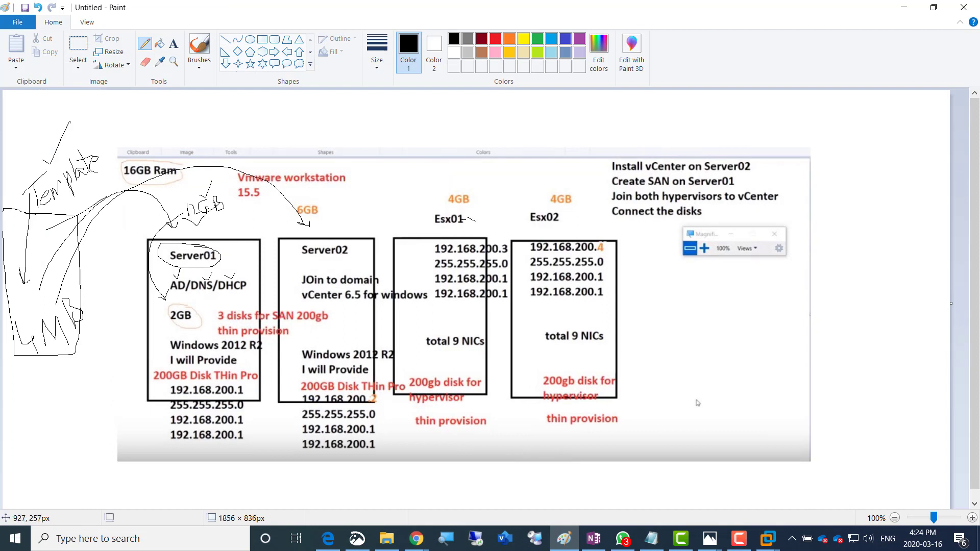
# Tick Esx01 and Esx02 with pencil check marks on the Paint lab diagram
pyautogui.moveTo(467, 221); pyautogui.dragTo(485, 207)
pyautogui.moveTo(566, 210); pyautogui.dragTo(588, 206)
pyautogui.moveTo(507, 246); pyautogui.dragTo(514, 229)
pyautogui.moveTo(608, 242); pyautogui.dragTo(615, 231)
pyautogui.hotkey('alt', 'Tab')
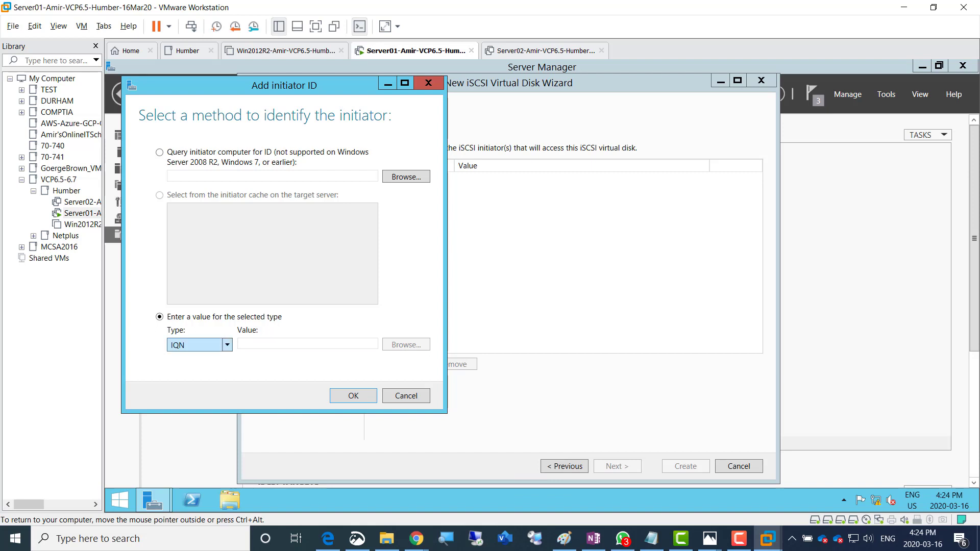
# Add initiator 192.168.200.3, identified by IP address
pyautogui.click(227, 346)
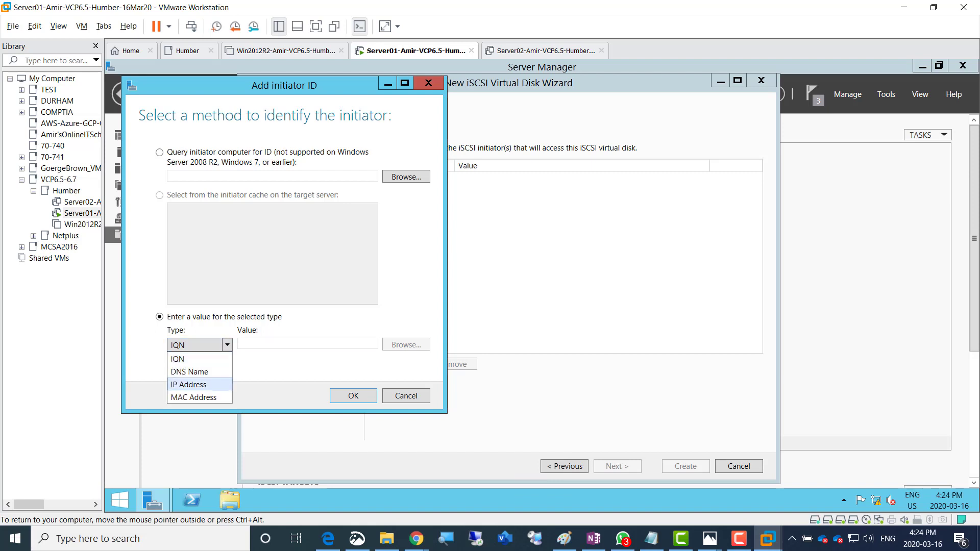
pyautogui.click(189, 384)
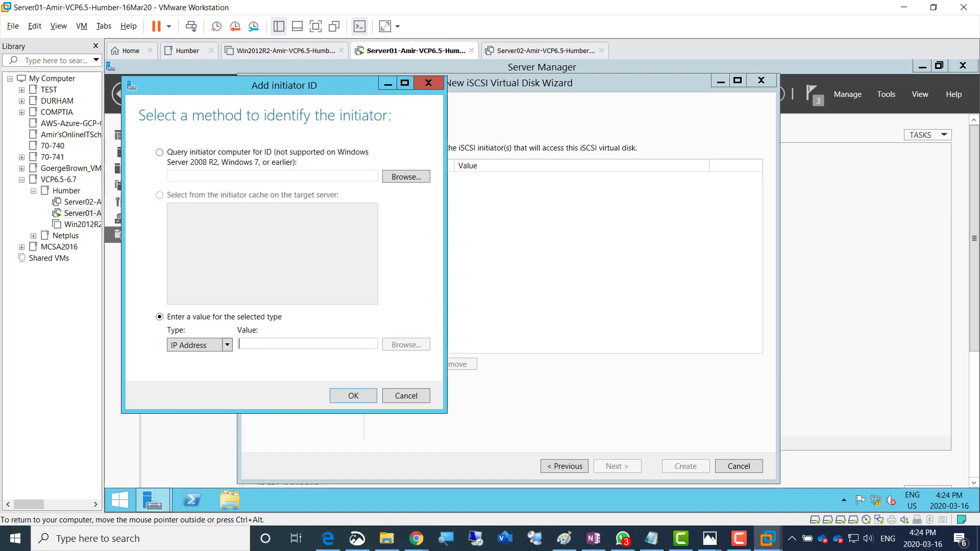
pyautogui.write('192.')
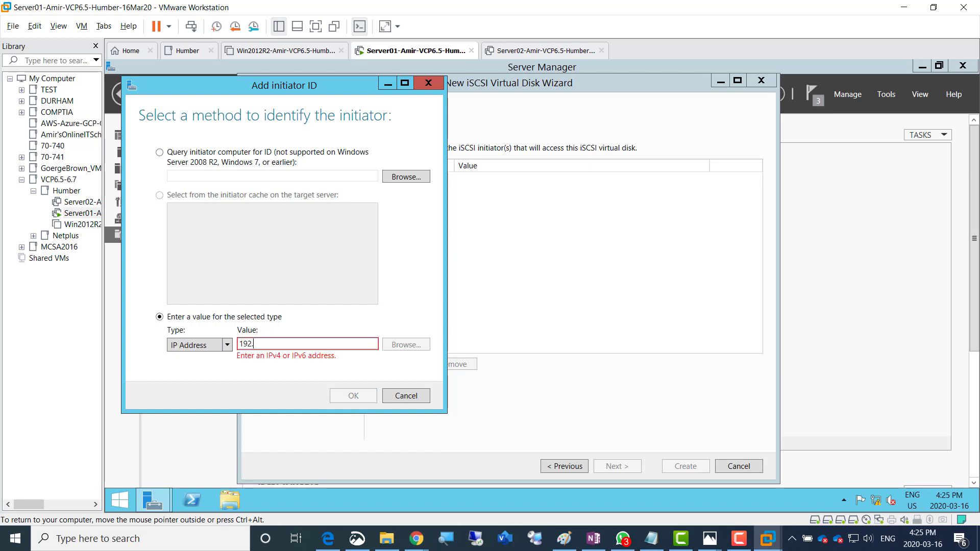
pyautogui.write('168.200.3')
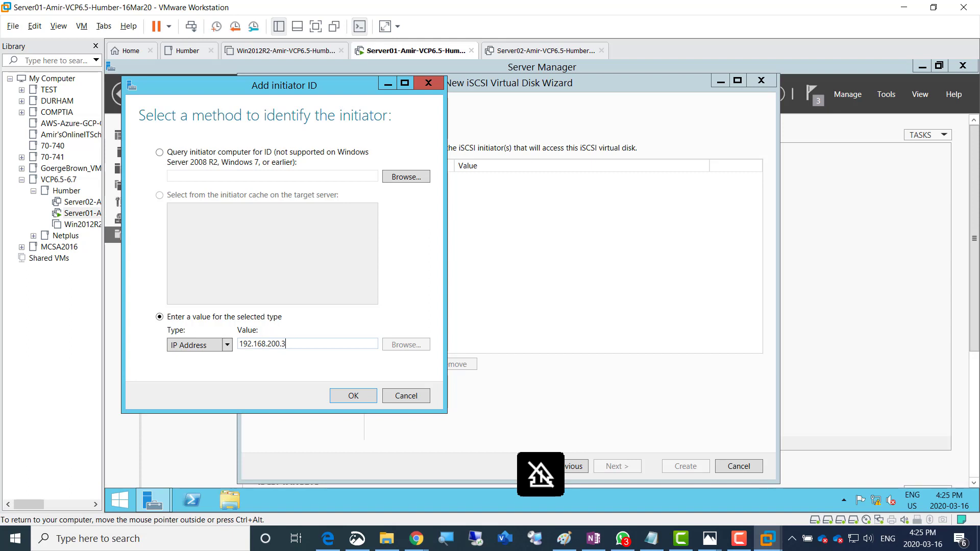
pyautogui.press('Return')
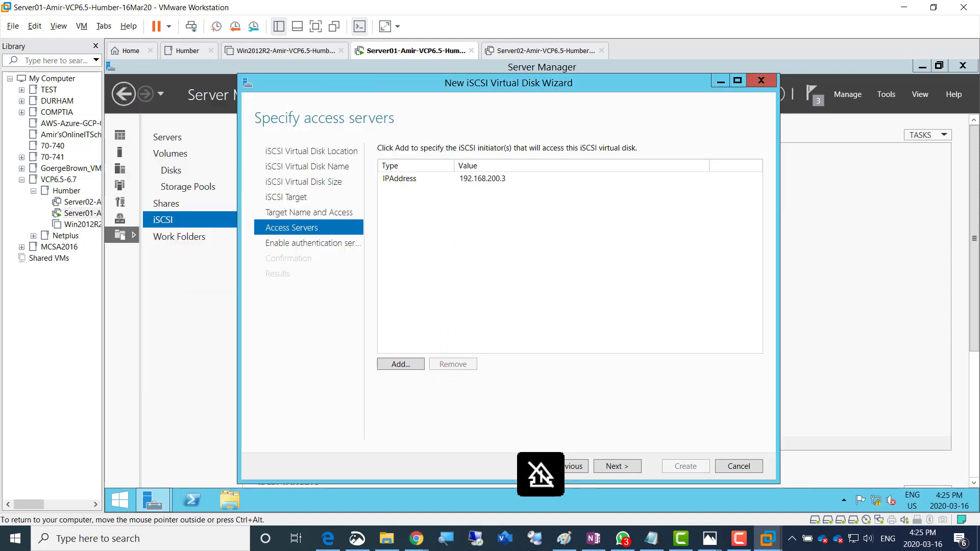
pyautogui.click(482, 179)
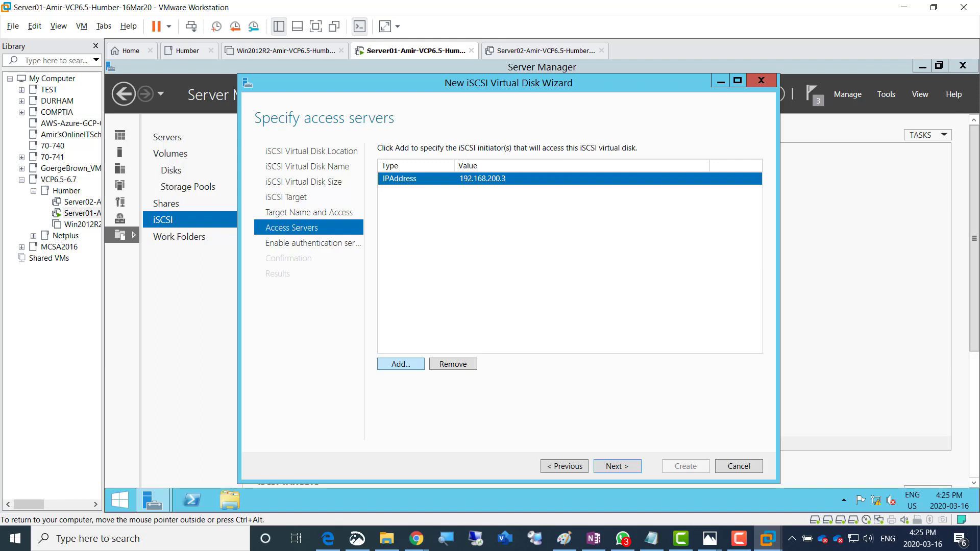
# Add a second initiator 192.168.200.4 by IP address and continue to authentication
pyautogui.click(401, 364)
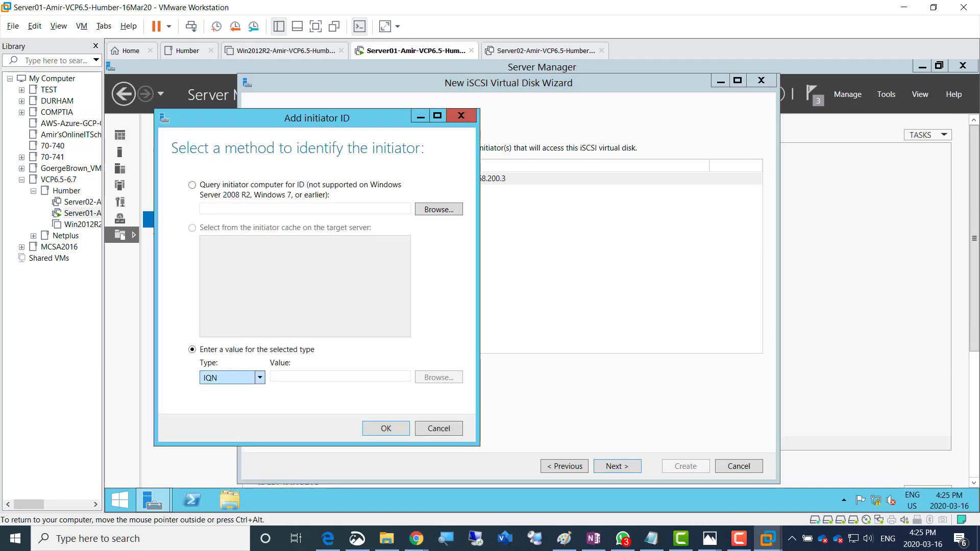
pyautogui.click(259, 378)
pyautogui.click(225, 417)
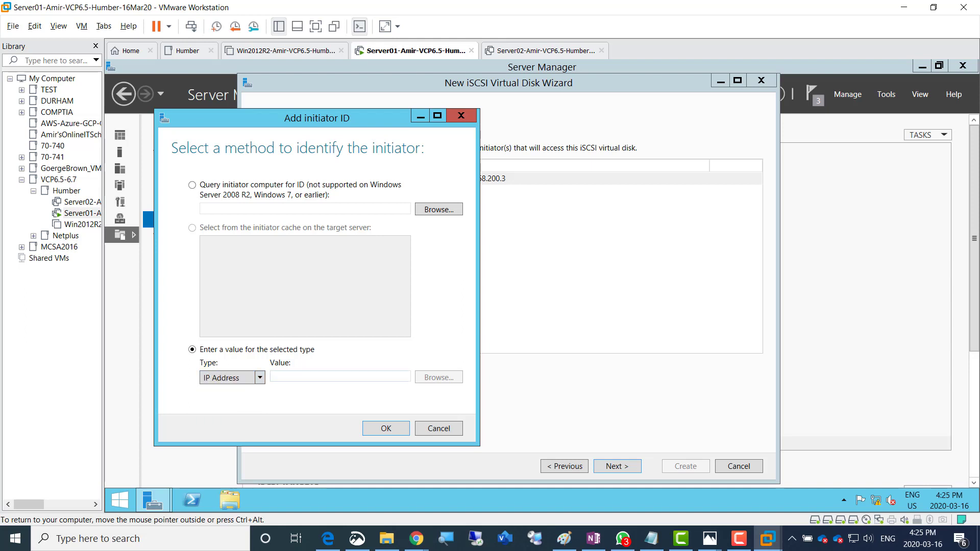
pyautogui.write('192.')
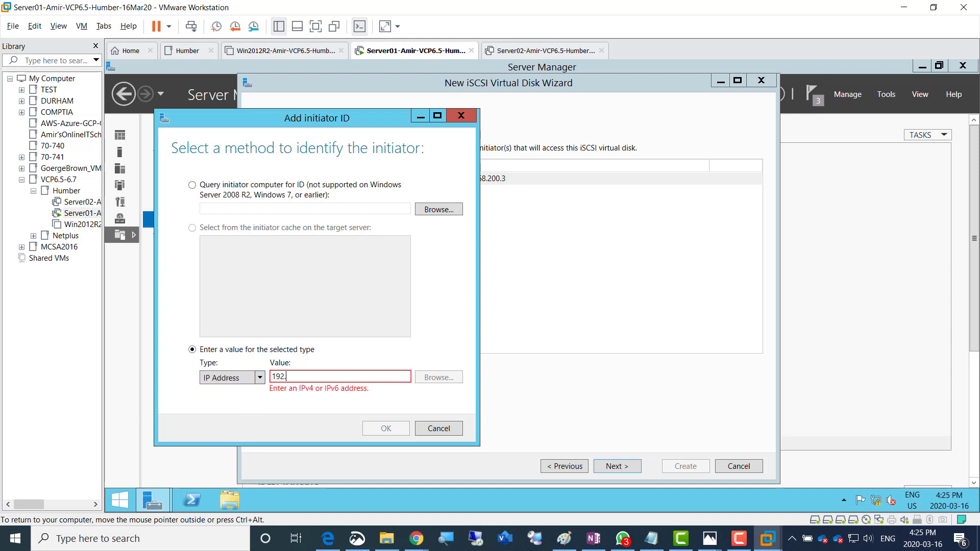
pyautogui.write('168.200.4')
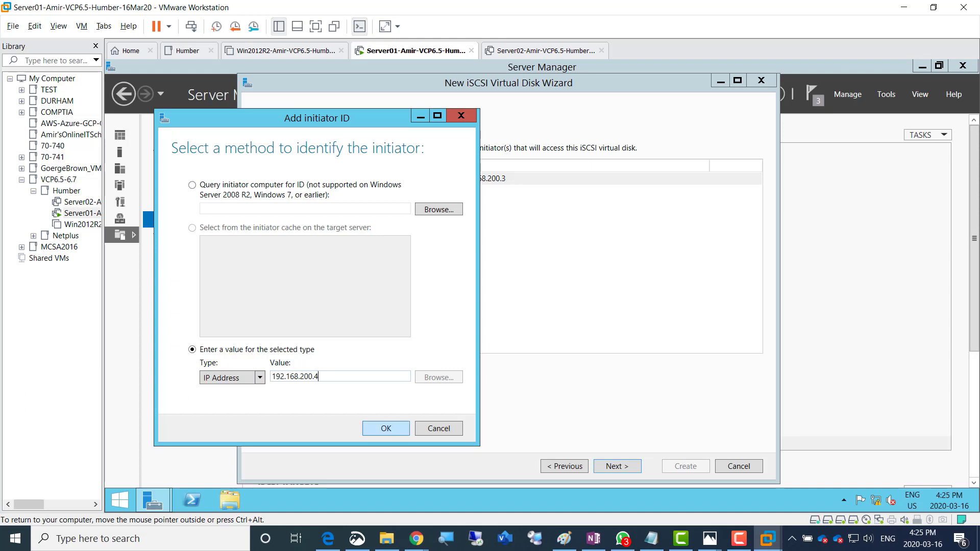
pyautogui.press('Return')
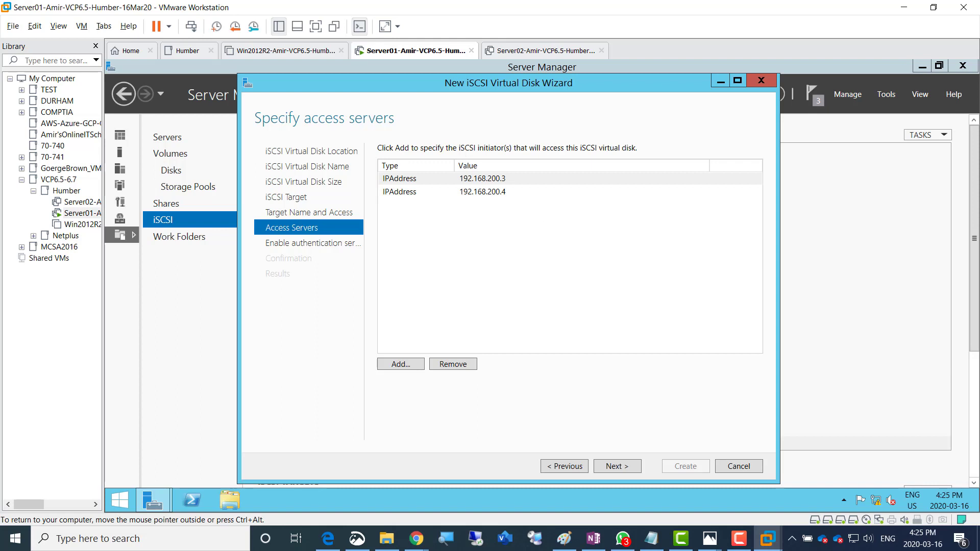
pyautogui.click(617, 467)
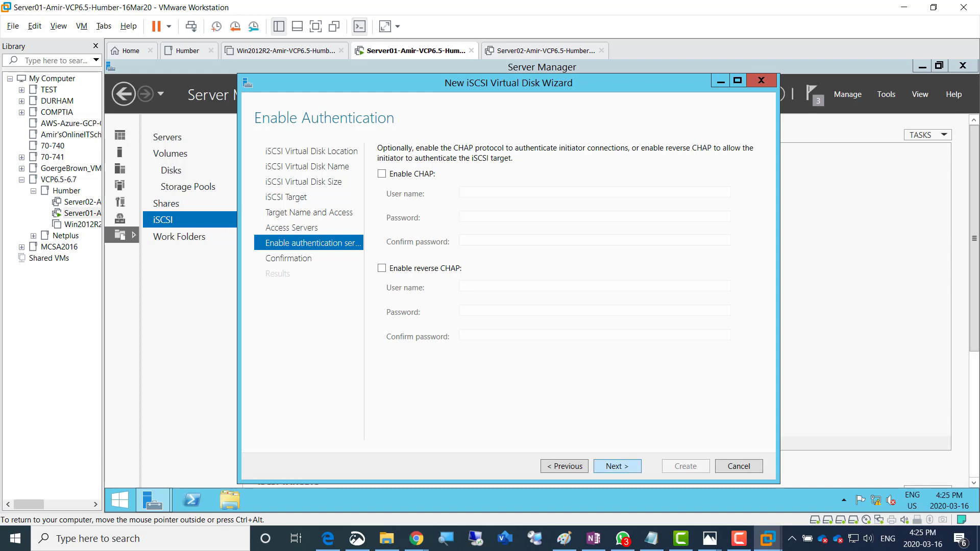
# Skip authentication, create LUN01 with target amirtarget, and close the wizard
pyautogui.click(617, 467)
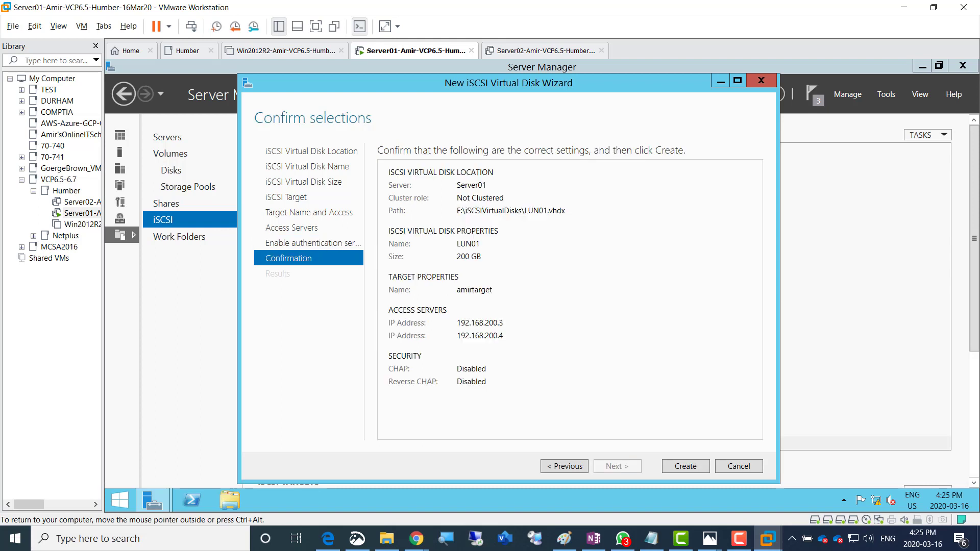
pyautogui.click(686, 466)
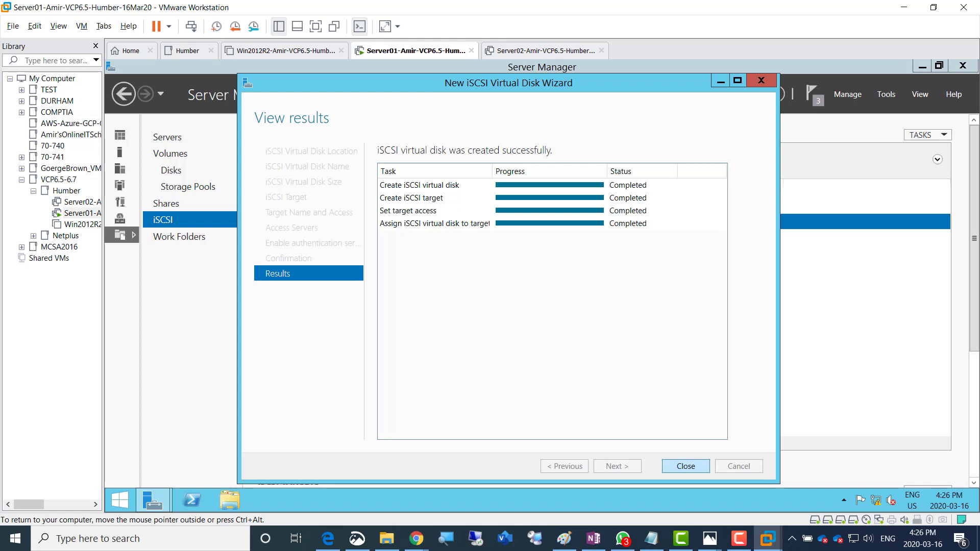
pyautogui.click(685, 466)
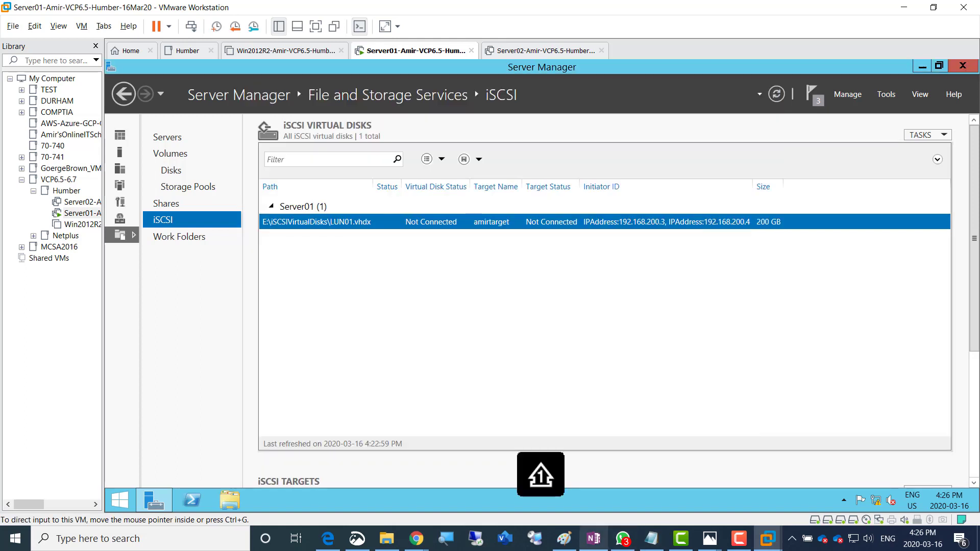
pyautogui.click(739, 539)
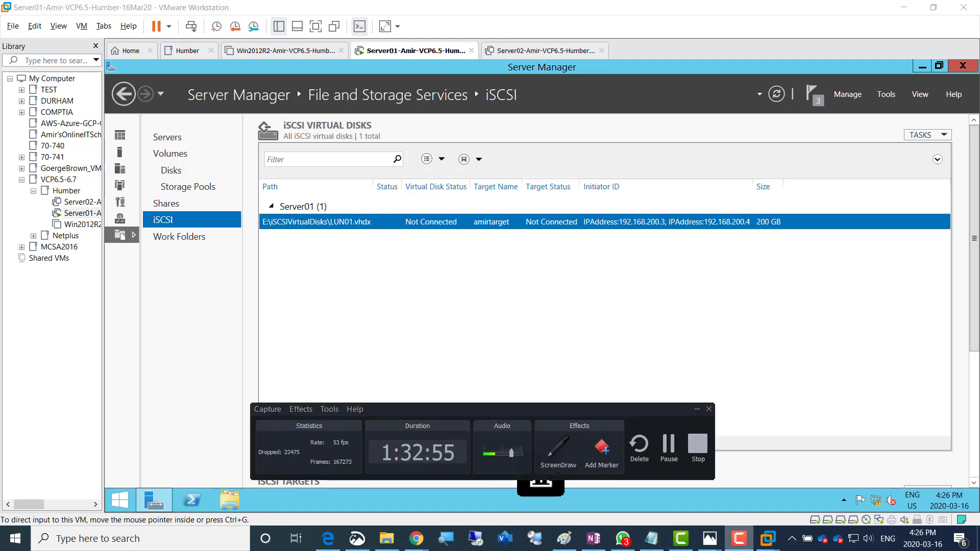
pyautogui.click(739, 538)
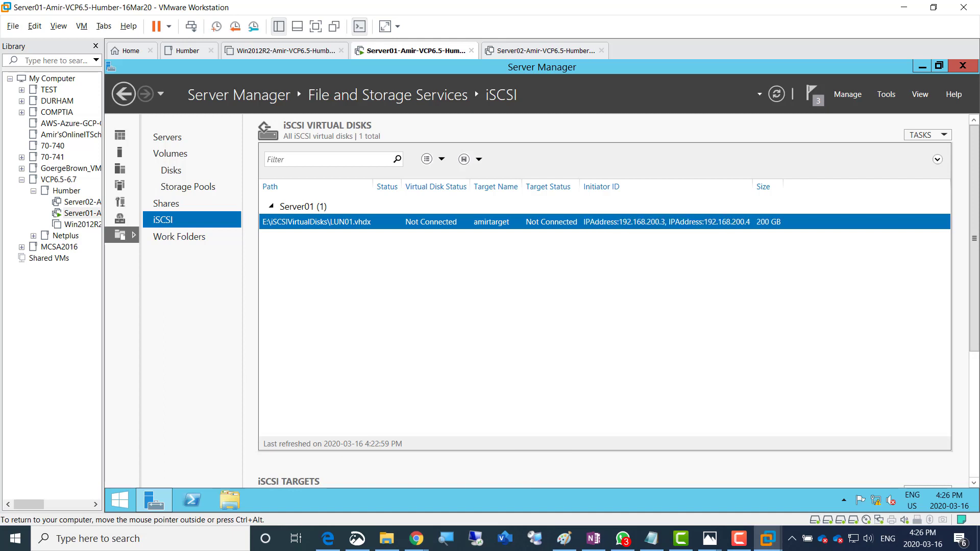
# Create LUN02 on volume F:, 200 GB dynamically expanding, under existing target amirtarget
pyautogui.click(926, 134)
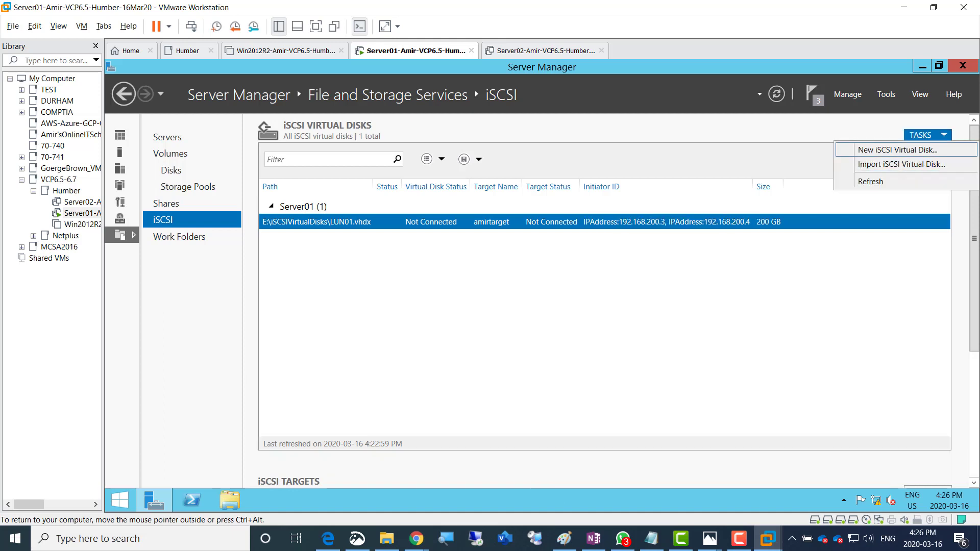
pyautogui.click(898, 150)
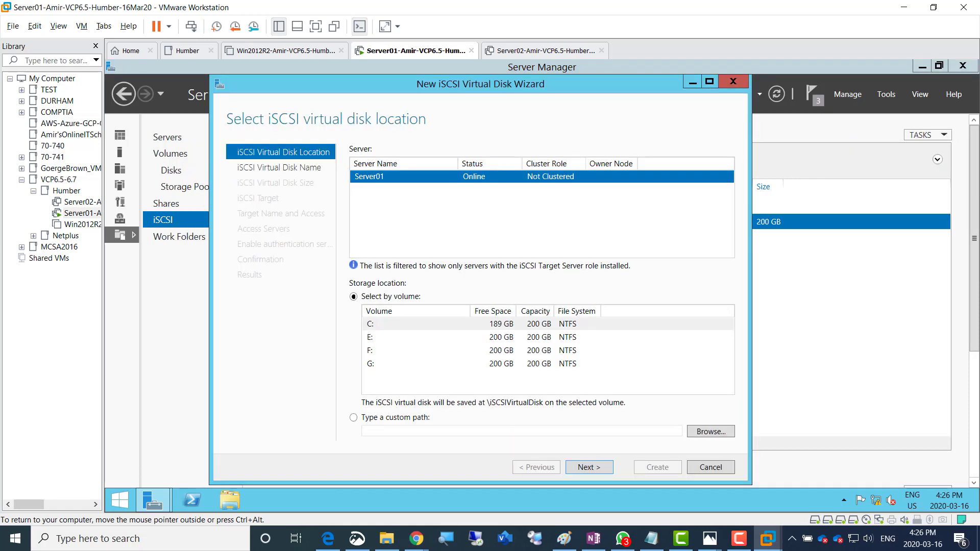
pyautogui.click(508, 351)
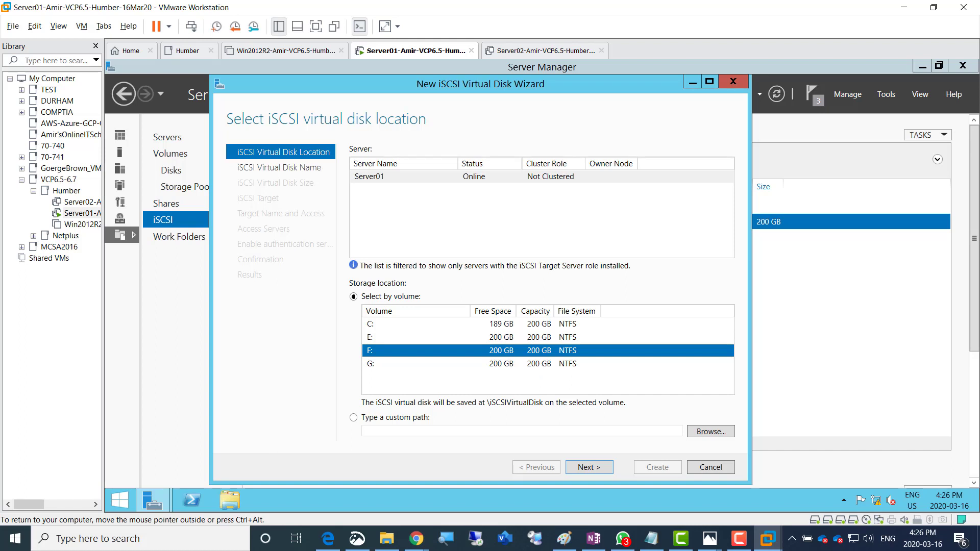
pyautogui.click(589, 467)
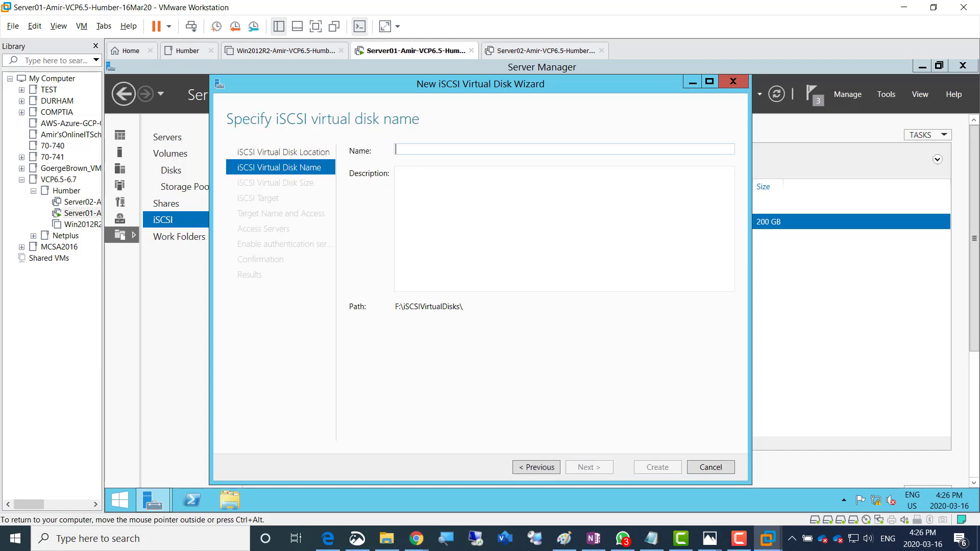
pyautogui.write('LUN02')
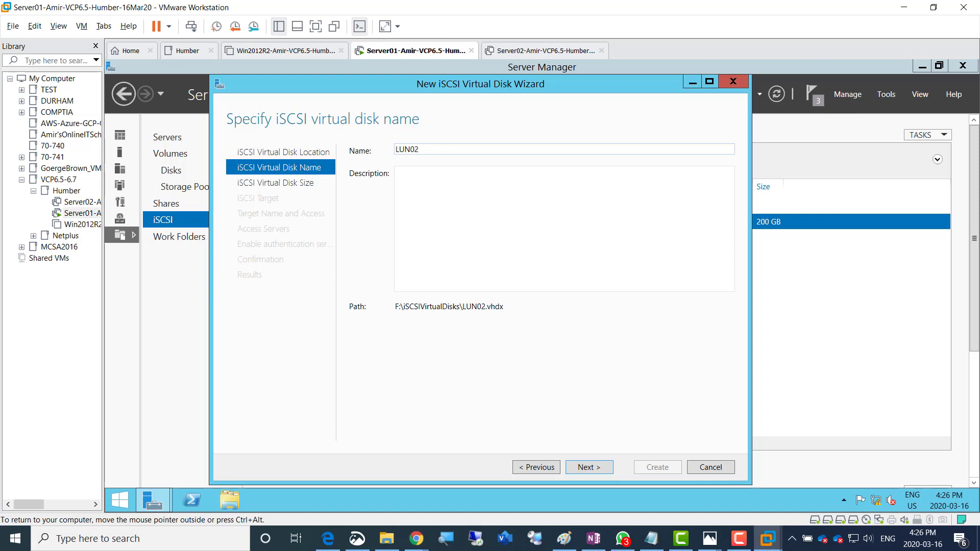
pyautogui.press('Return')
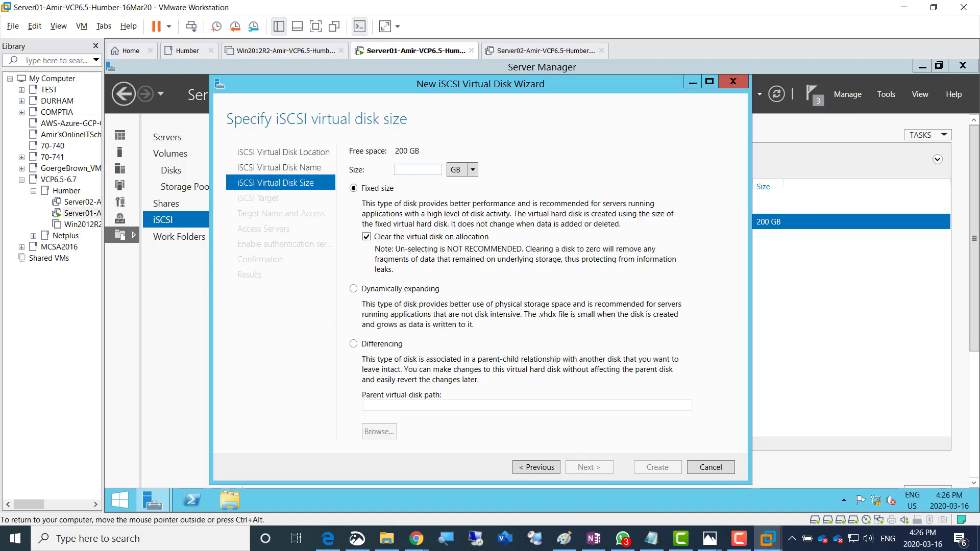
pyautogui.write('200')
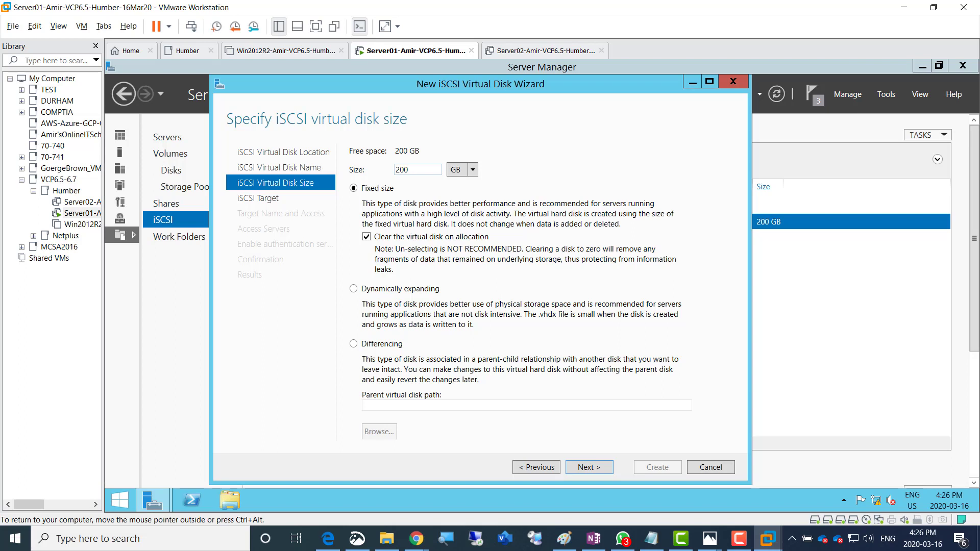
pyautogui.click(354, 289)
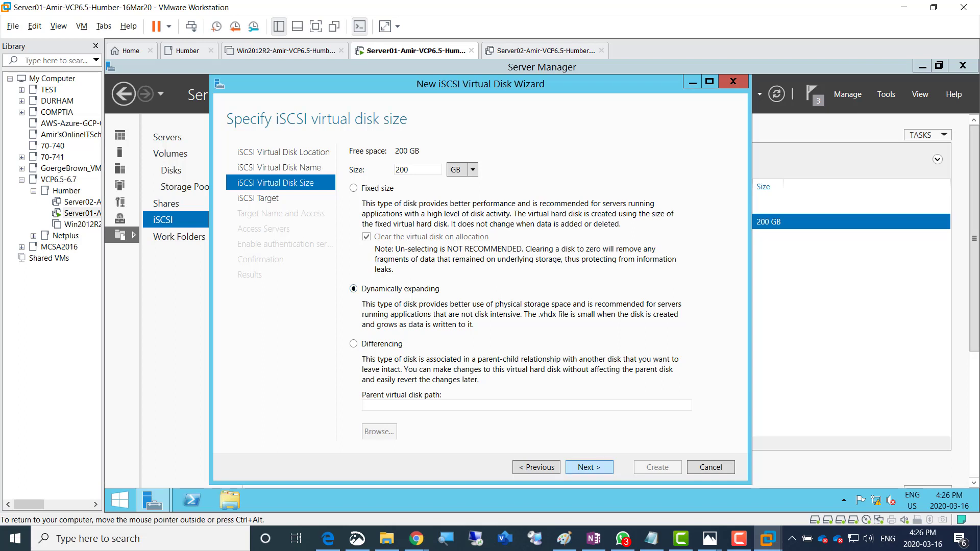
pyautogui.press('Return')
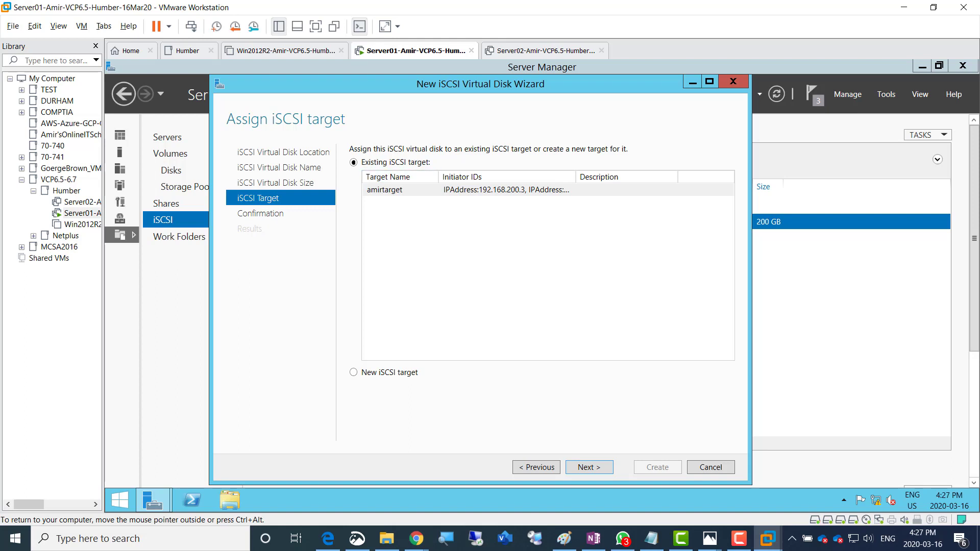
pyautogui.press('Return')
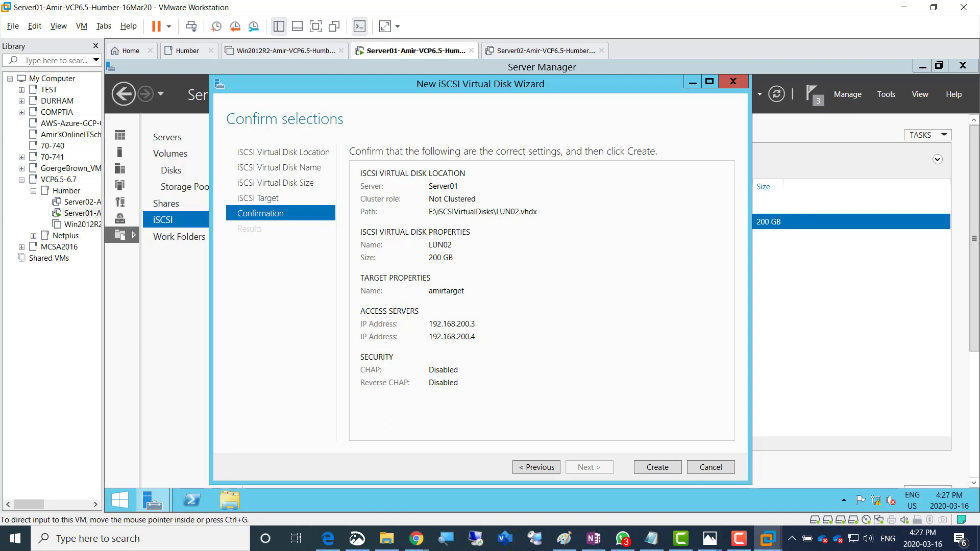
pyautogui.click(658, 468)
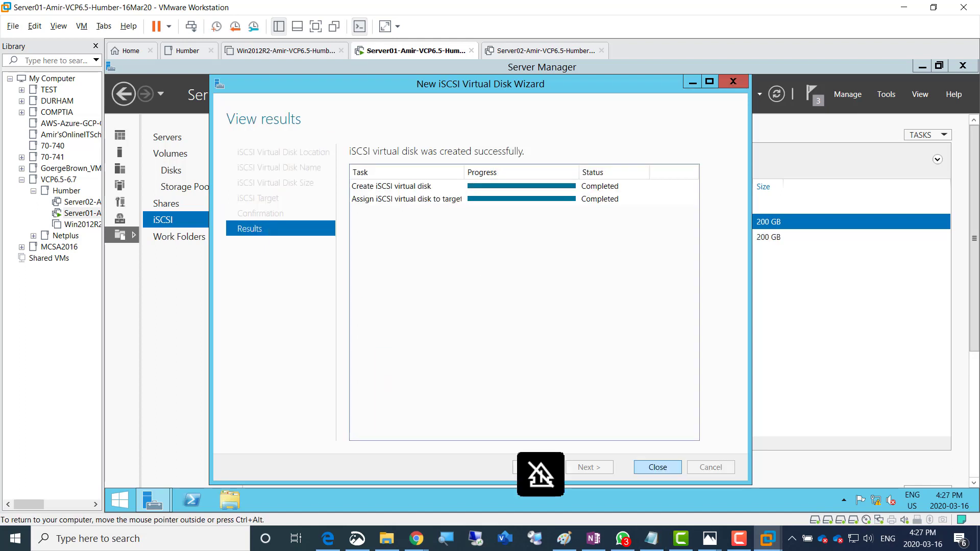
pyautogui.click(658, 468)
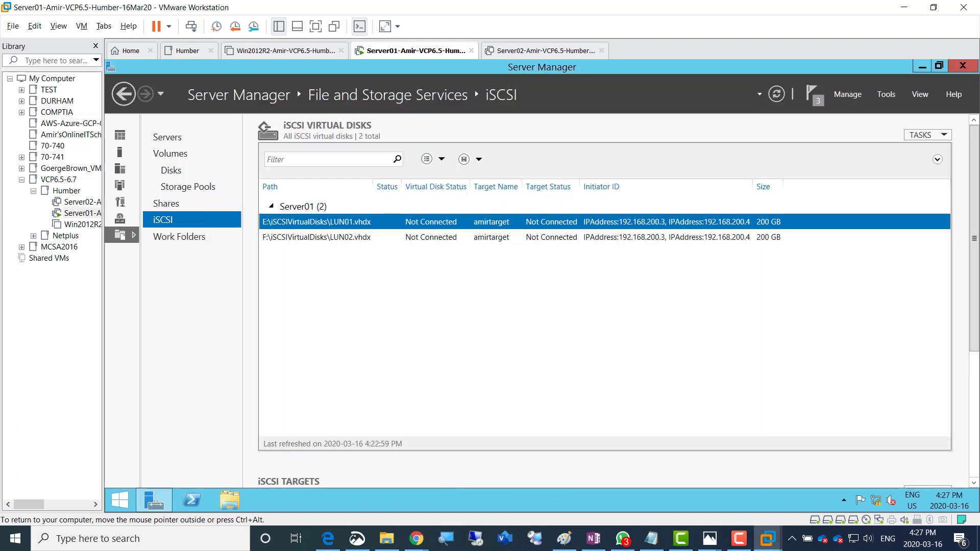
# Create LUN03 on volume G:, 200 GB dynamically expanding, under existing target amirtarget
pyautogui.click(924, 134)
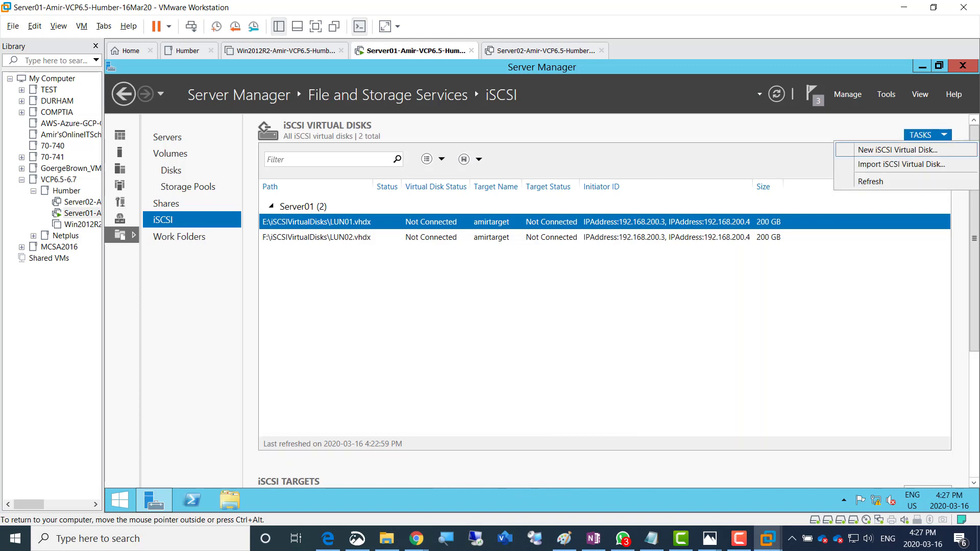
pyautogui.click(898, 150)
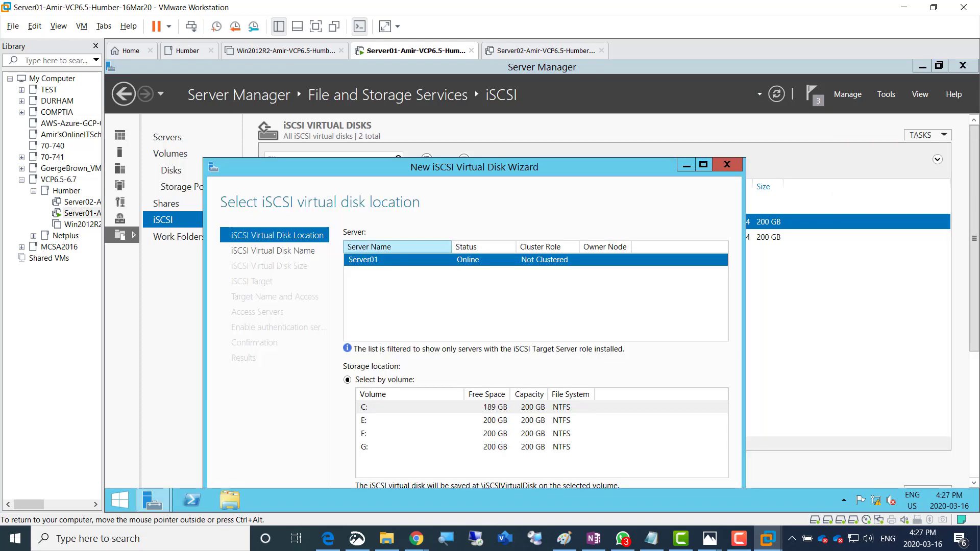
pyautogui.moveTo(460, 167); pyautogui.dragTo(498, 88)
pyautogui.click(450, 369)
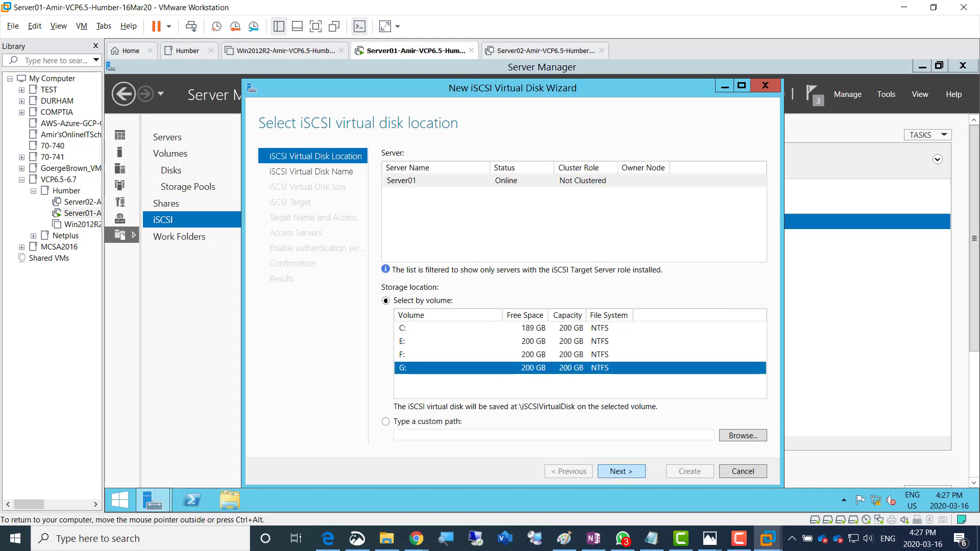
pyautogui.click(621, 472)
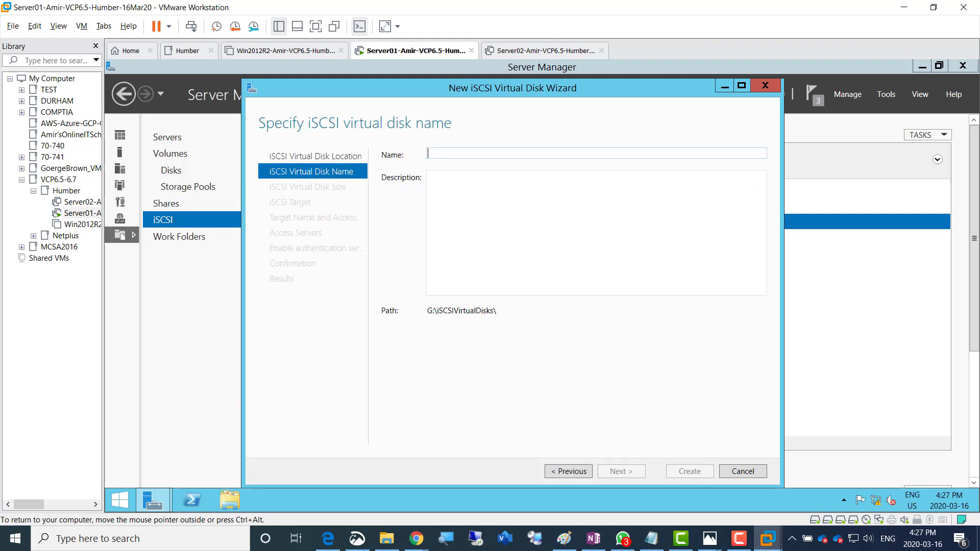
pyautogui.write('LUN03')
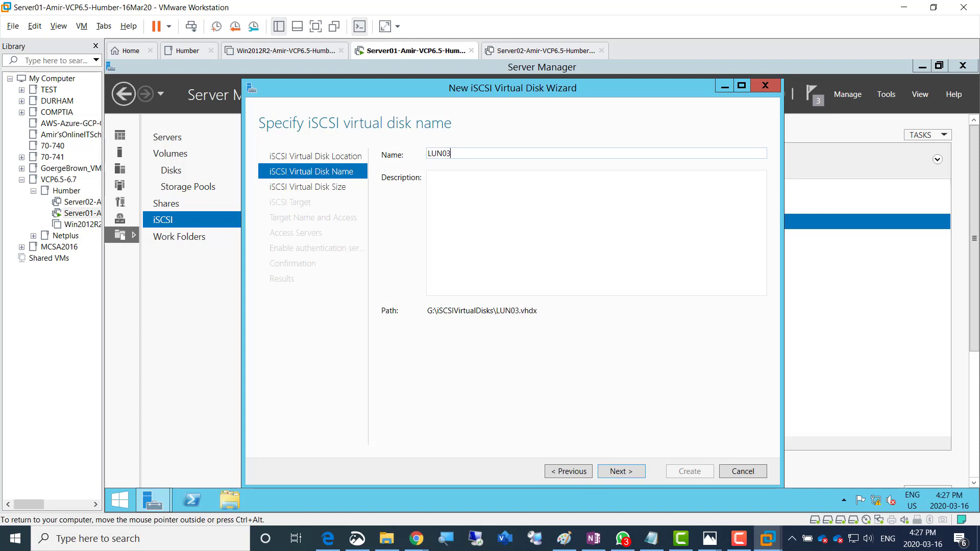
pyautogui.click(621, 472)
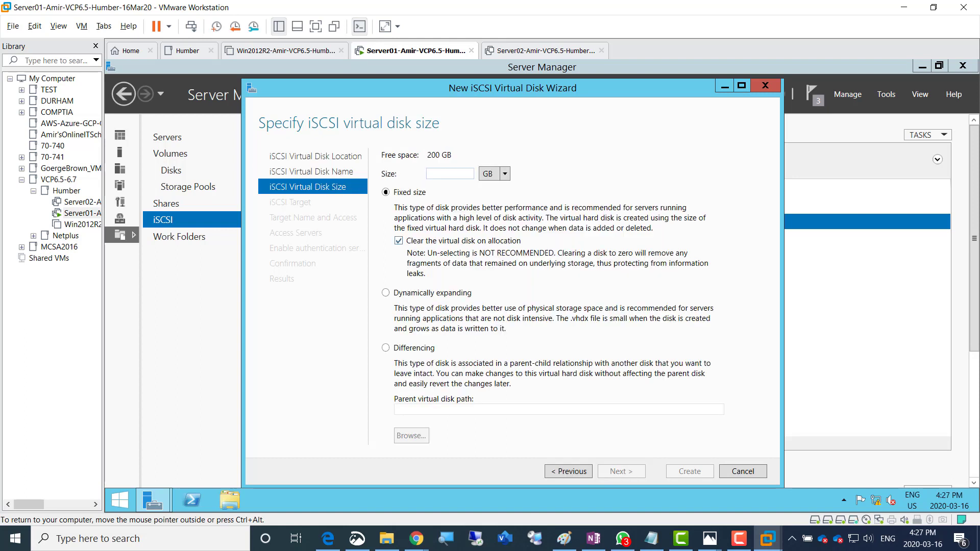
pyautogui.write('200')
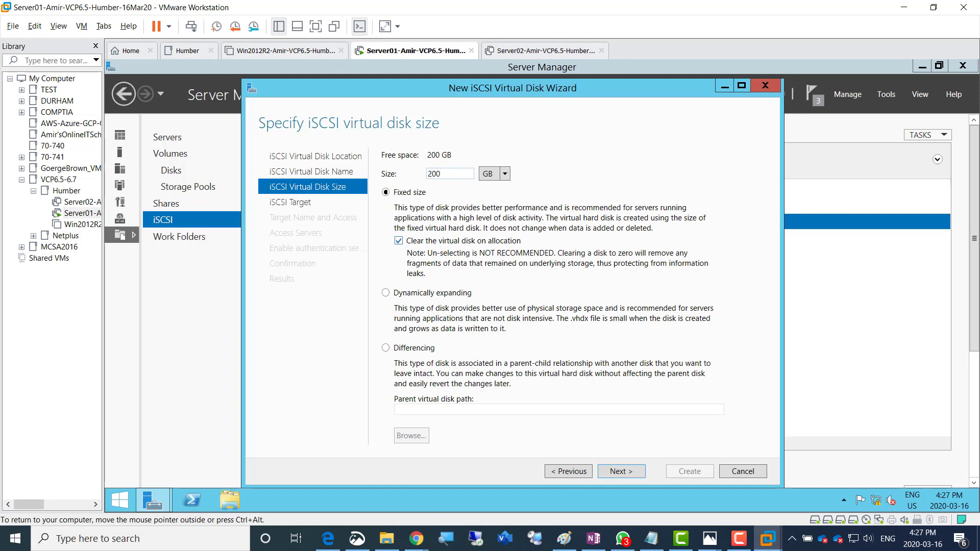
pyautogui.click(386, 293)
pyautogui.click(621, 472)
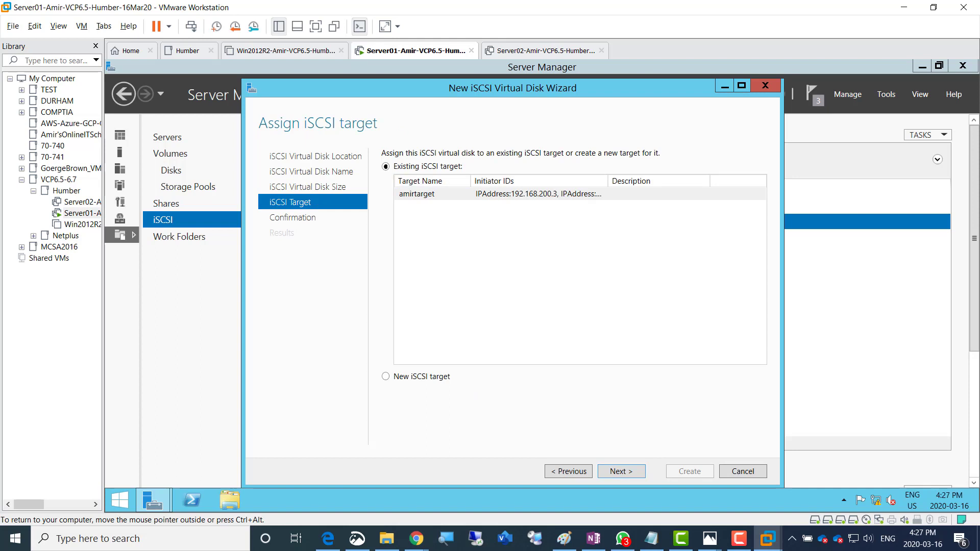
pyautogui.click(621, 471)
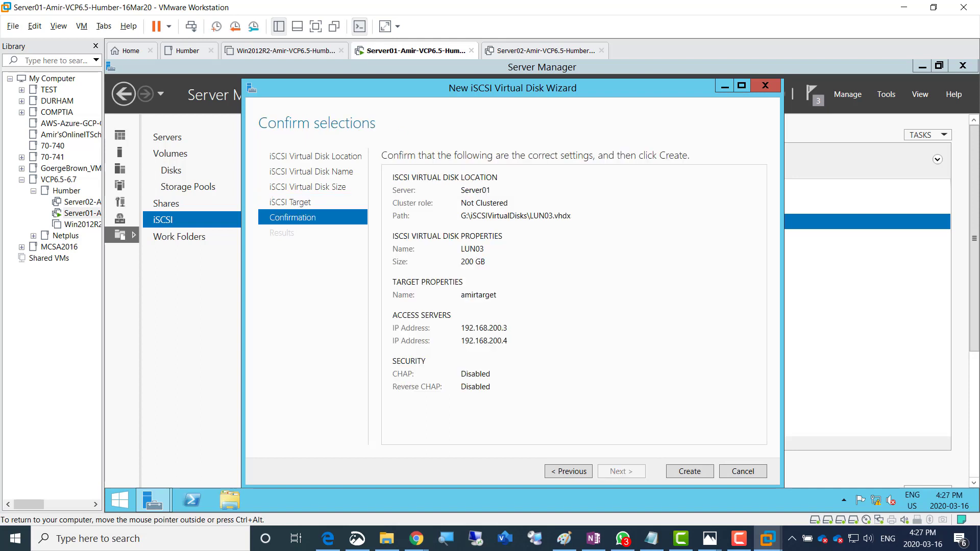
pyautogui.click(690, 472)
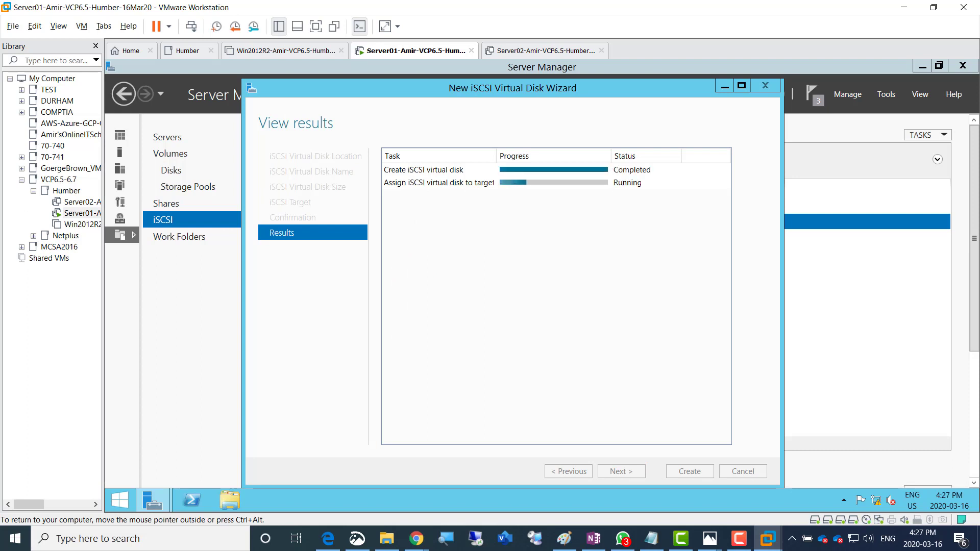
pyautogui.click(690, 471)
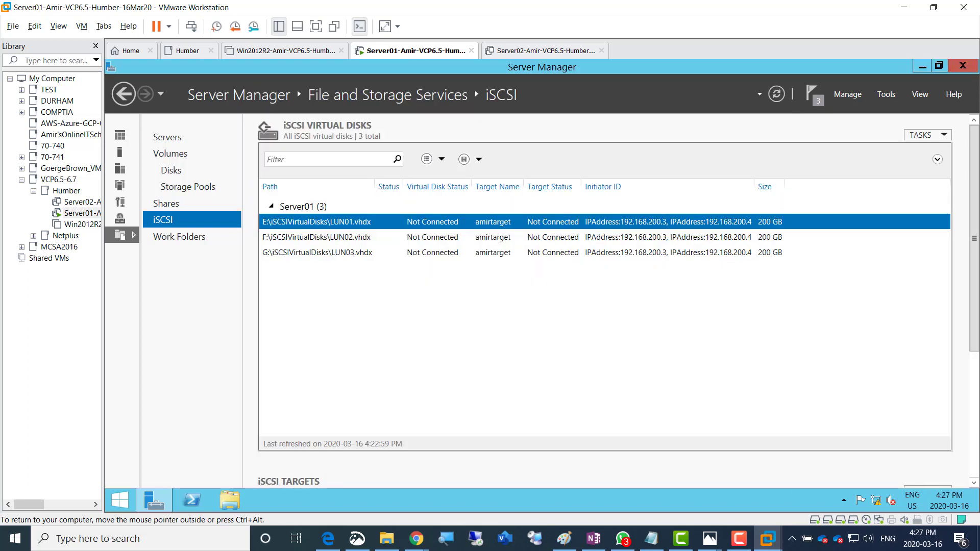
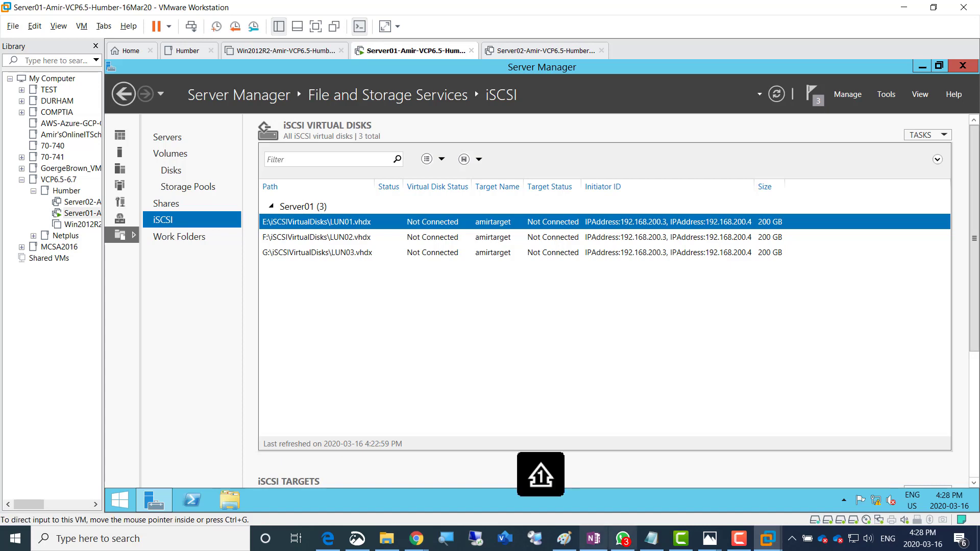
# Switch from the Server01 VM to the OneNote class notes
pyautogui.click(594, 539)
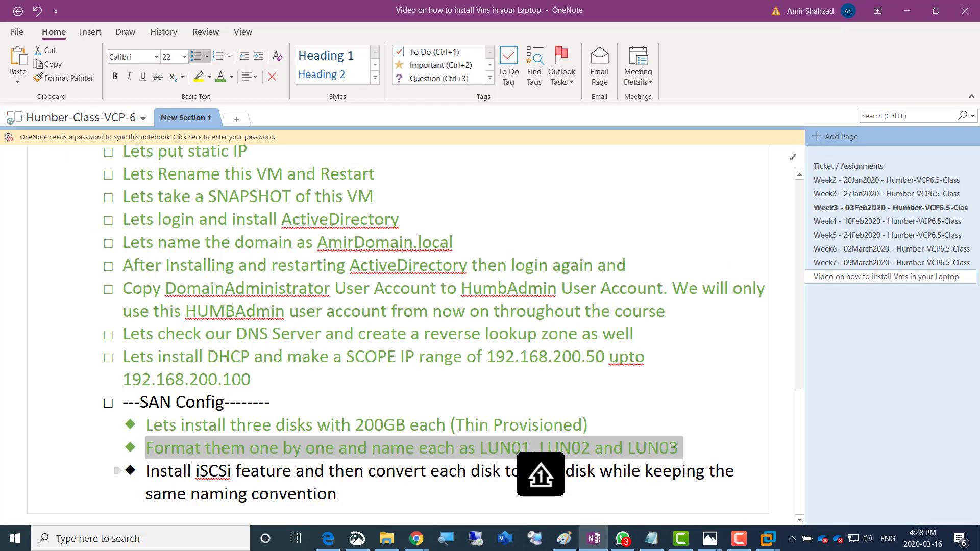
# Colour the iSCSi installation step green
pyautogui.moveTo(337, 495); pyautogui.dragTo(145, 470)
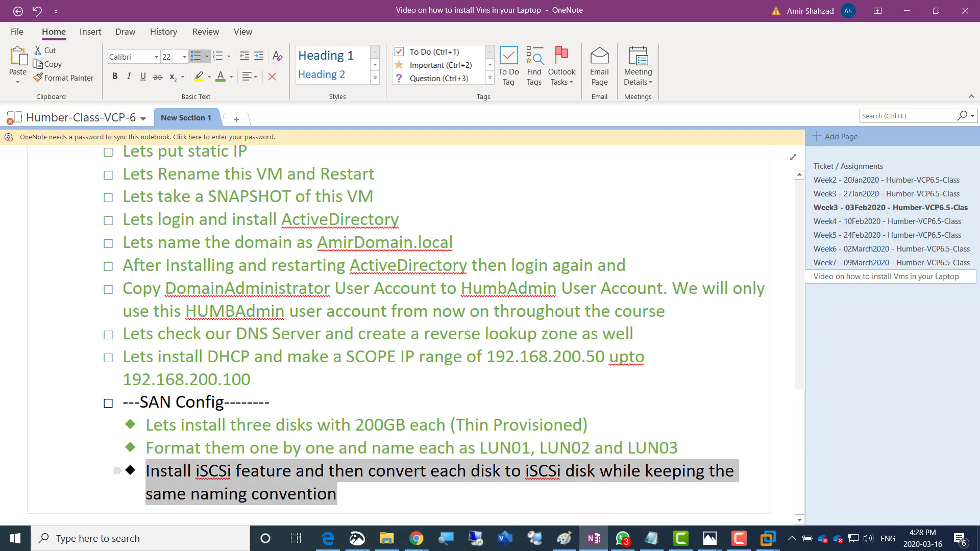
pyautogui.click(201, 447)
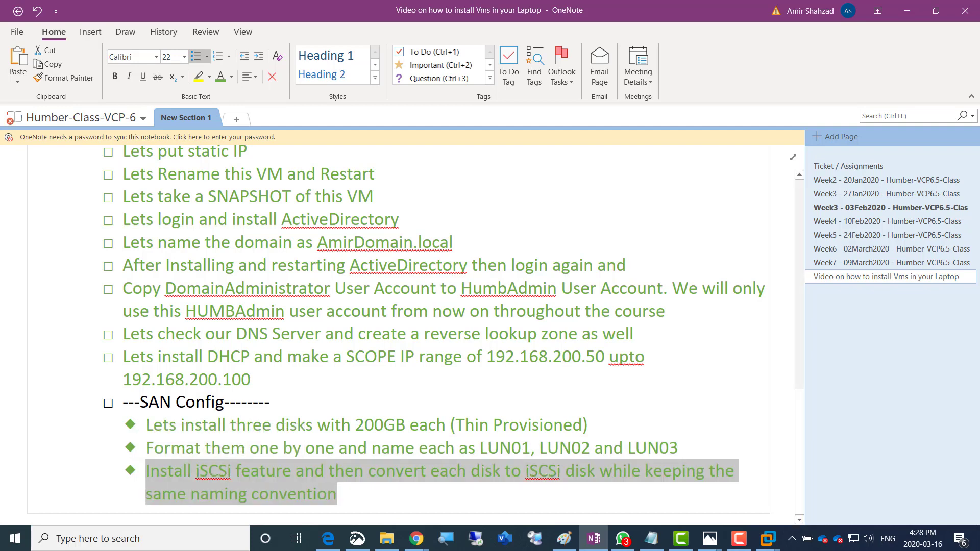
pyautogui.click(339, 494)
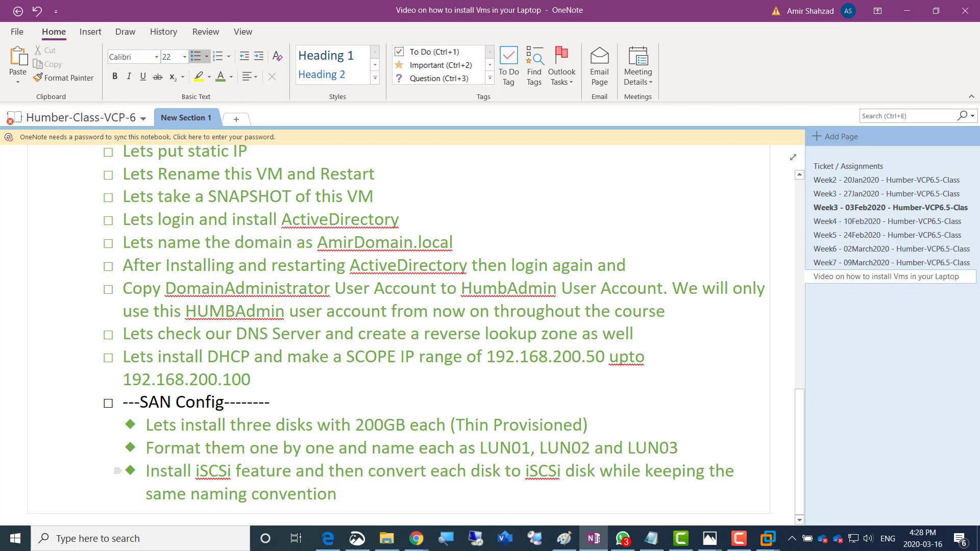
# Add a black top-level 'Lets Configure Server02' item with an indented to-do line beneath
pyautogui.press('Return')
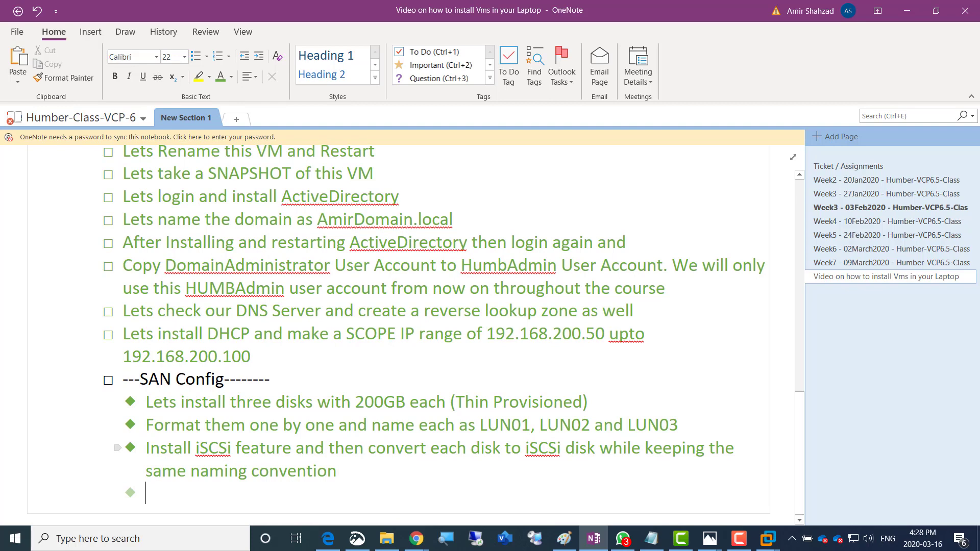
pyautogui.hotkey('shift', 'Tab')
pyautogui.hotkey('shift', 'Tab')
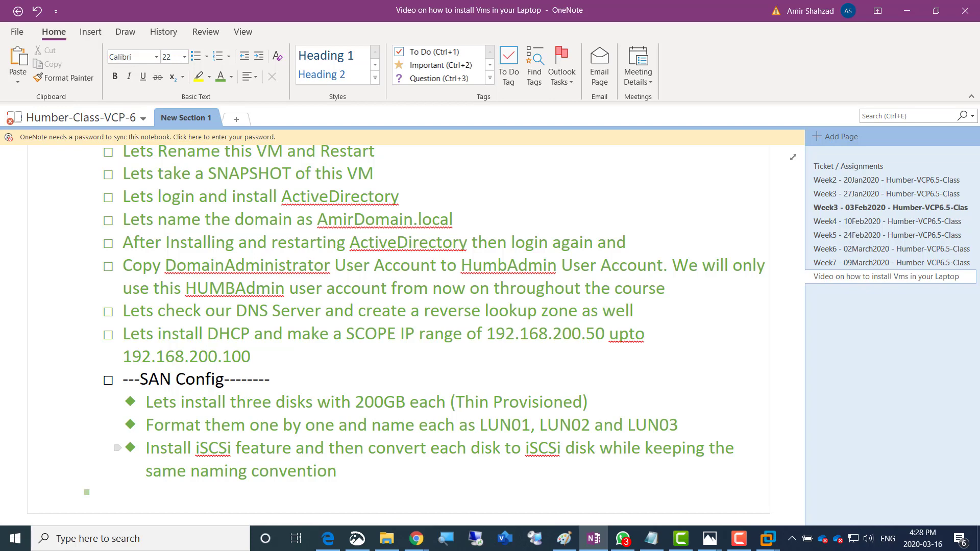
pyautogui.write('Lets Con')
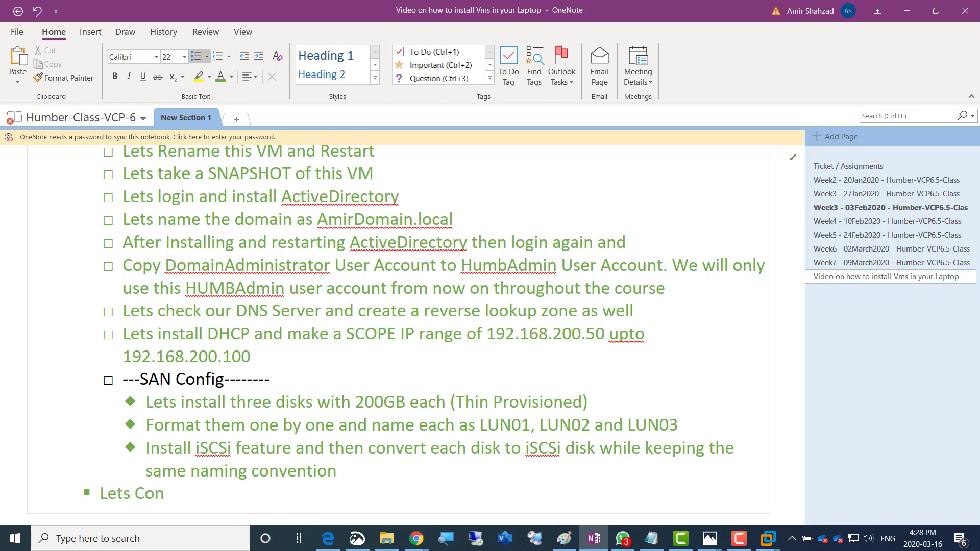
pyautogui.write('figure Server02')
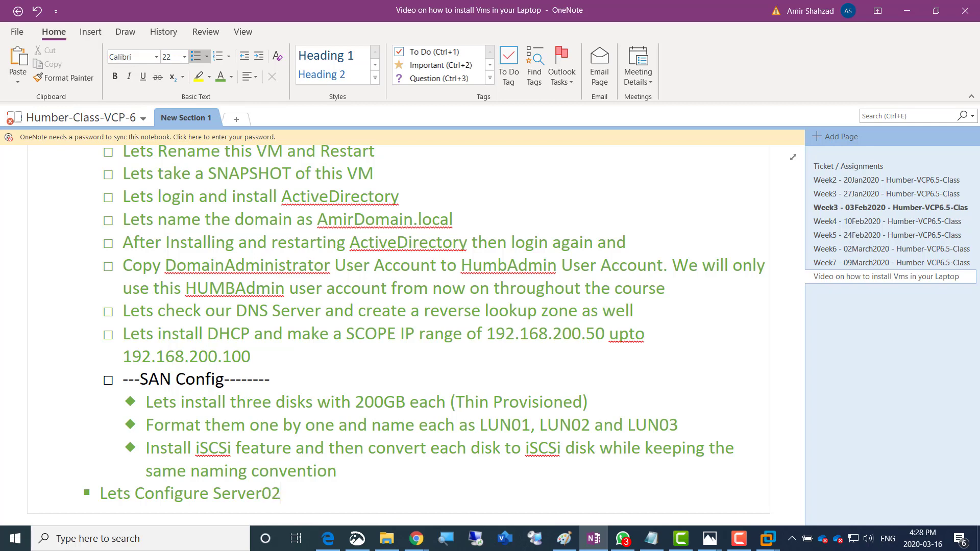
pyautogui.hotkey('shift', 'Home')
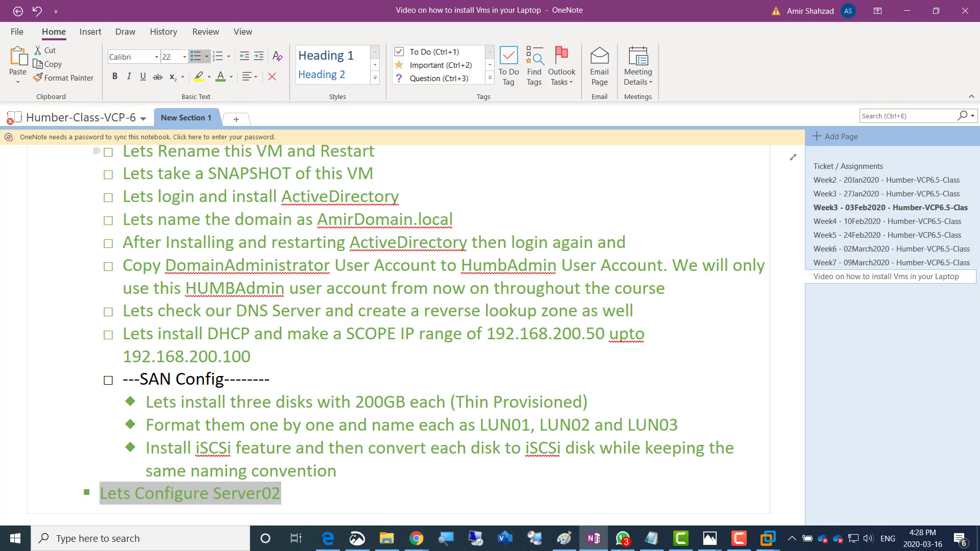
pyautogui.click(231, 76)
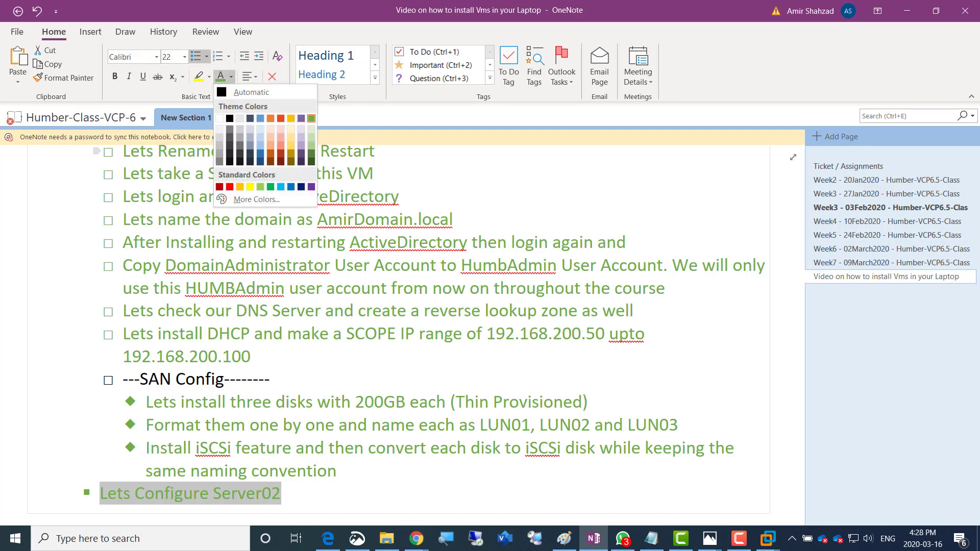
pyautogui.click(230, 119)
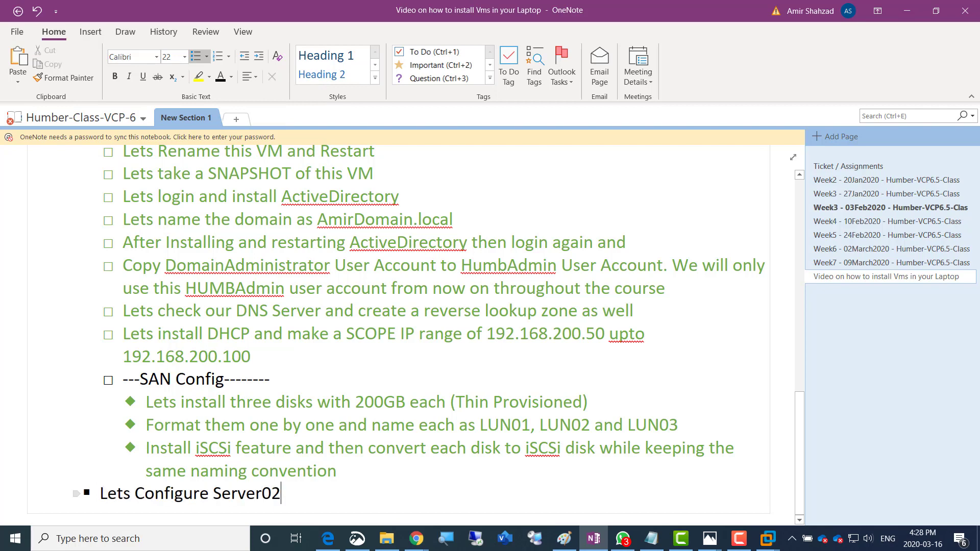
pyautogui.press('Return')
pyautogui.hotkey('ctrl', '1')
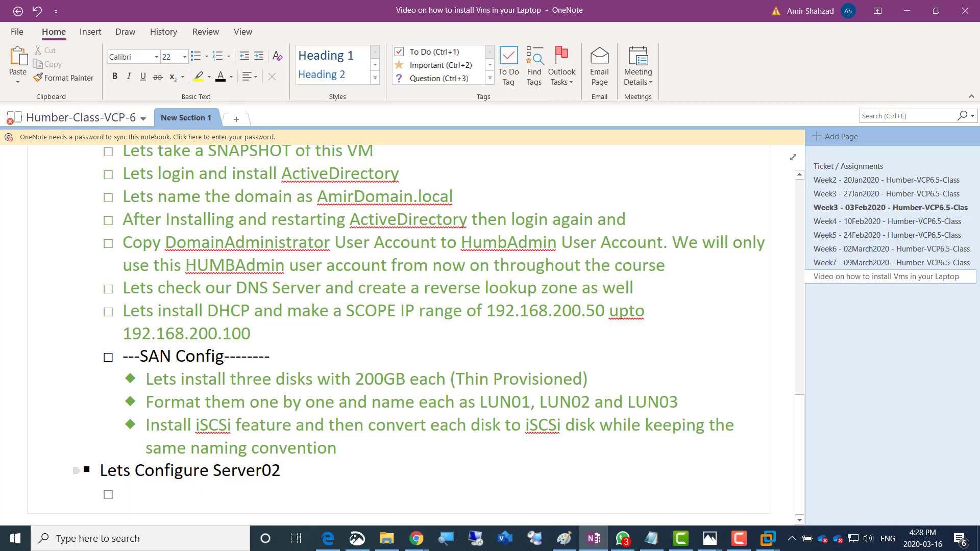
pyautogui.scroll(3, 404, 334)
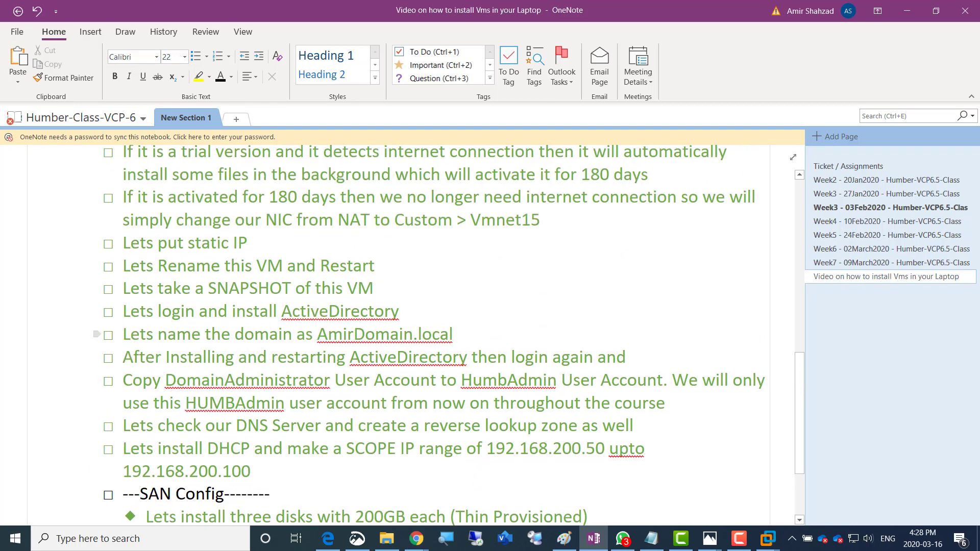
pyautogui.scroll(1, 97, 289)
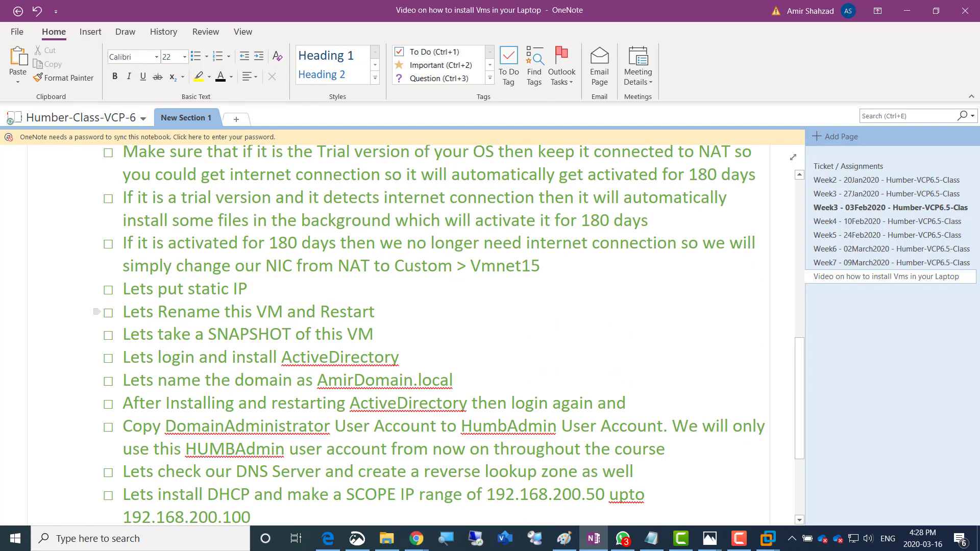
pyautogui.scroll(1, 97, 312)
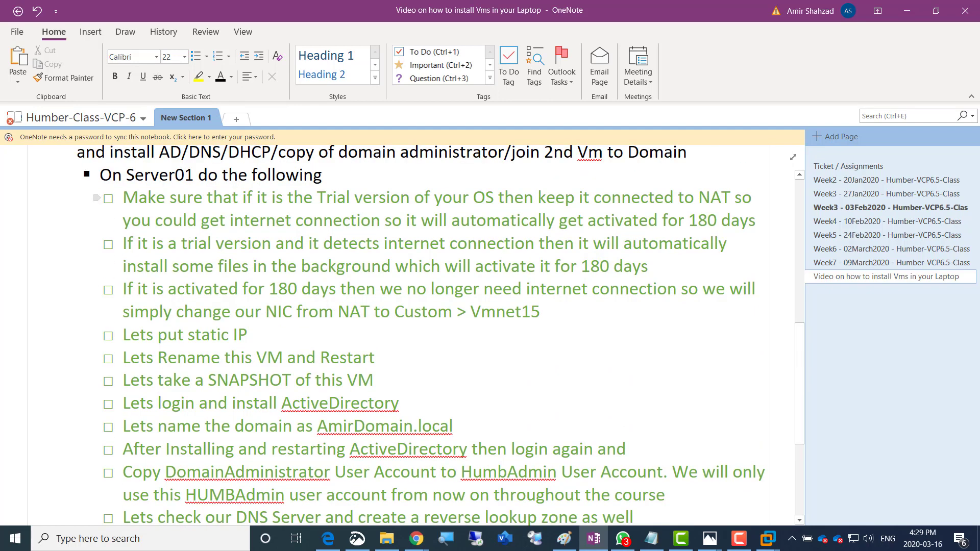
# Paste the six Server01 items, trial activation through snapshot, under 'Lets Configure Server02' in black
pyautogui.moveTo(123, 198); pyautogui.dragTo(378, 381)
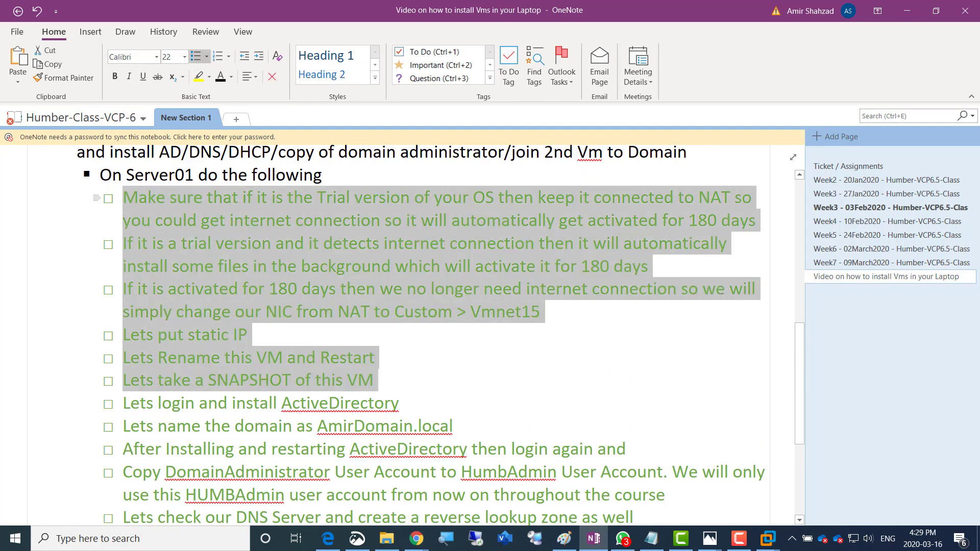
pyautogui.scroll(-5, 378, 357)
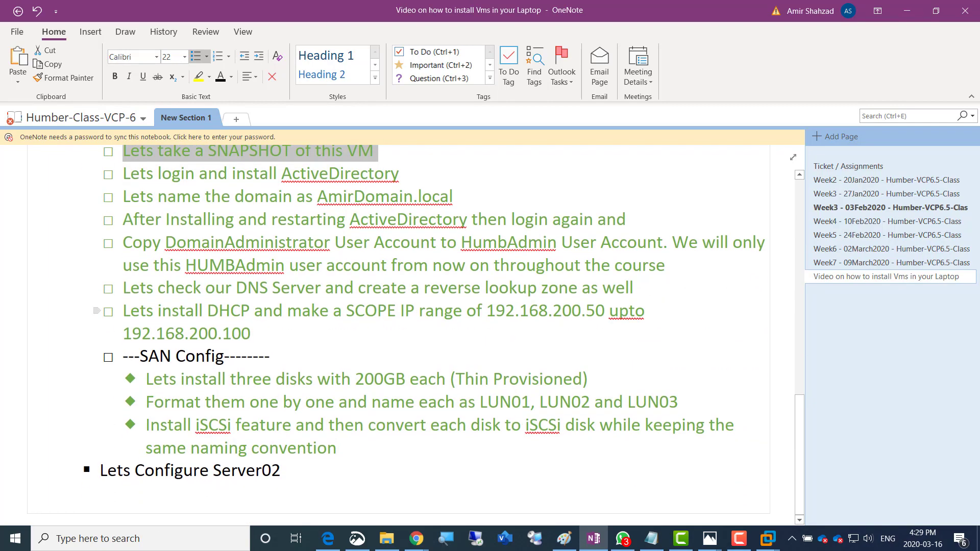
pyautogui.click(281, 470)
pyautogui.press('Return')
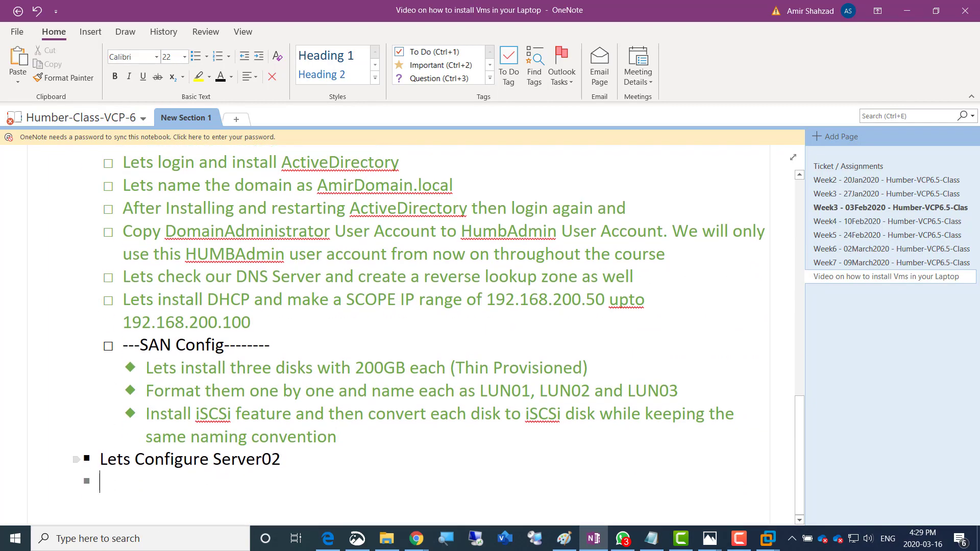
pyautogui.press('Tab')
pyautogui.hotkey('ctrl', 'v')
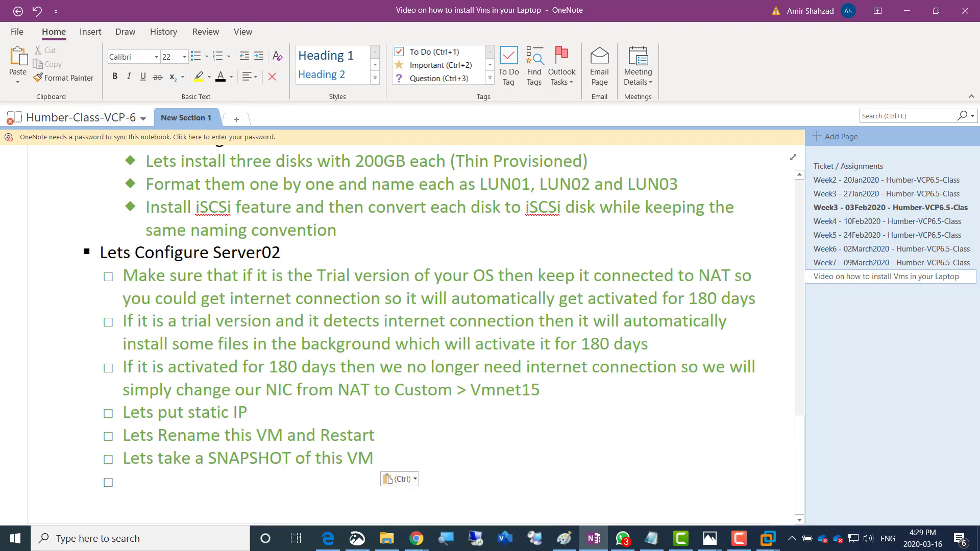
pyautogui.hotkey('shift', 'Up')
pyautogui.hotkey('shift', 'Up')
pyautogui.hotkey('shift', 'Up')
pyautogui.hotkey('shift', 'Up')
pyautogui.hotkey('shift', 'Up')
pyautogui.hotkey('shift', 'Up')
pyautogui.hotkey('shift', 'Up')
pyautogui.hotkey('shift', 'Up')
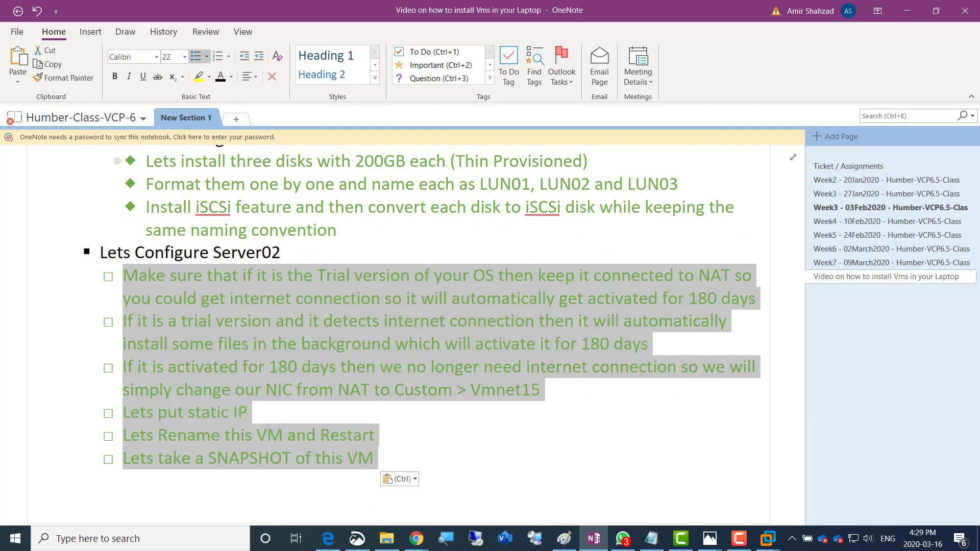
pyautogui.click(220, 78)
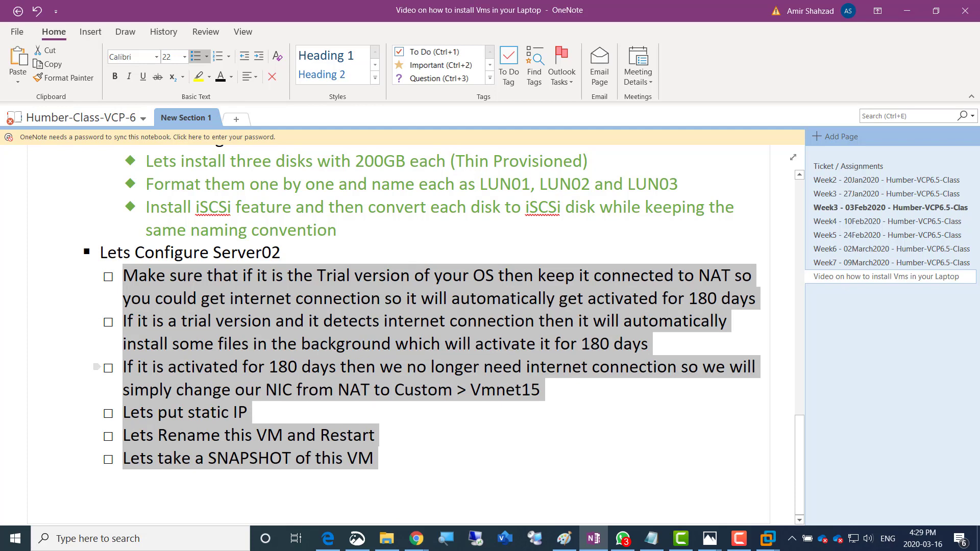
pyautogui.click(375, 459)
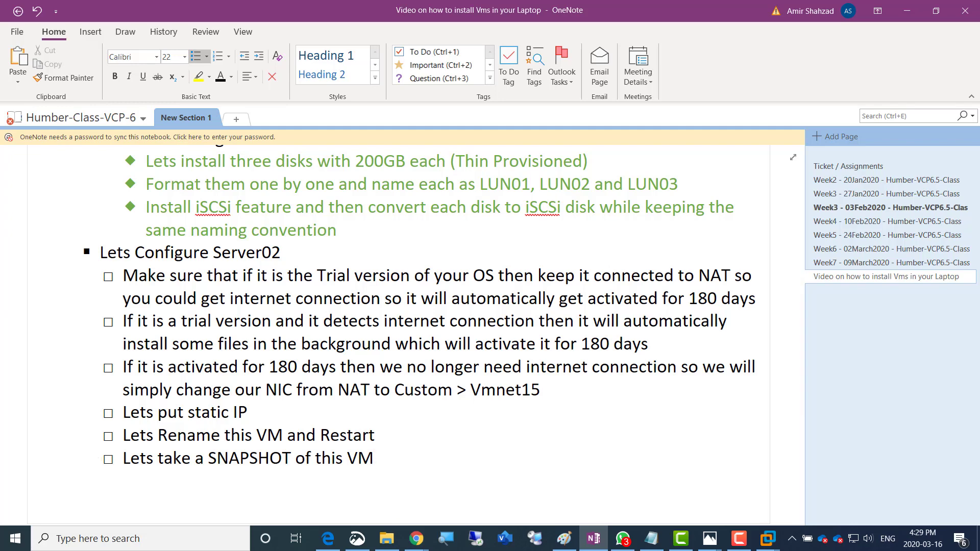
# Add to-dos: join the domain, log in only with the domain admin on both servers, install vCenter 6.5 for windows
pyautogui.hotkey('alt', 'Tab')
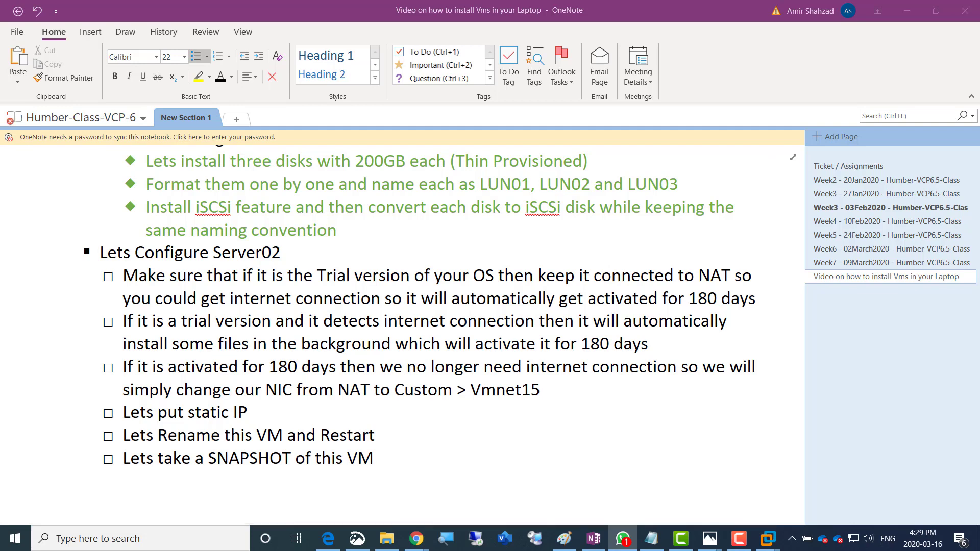
pyautogui.hotkey('alt', 'Tab')
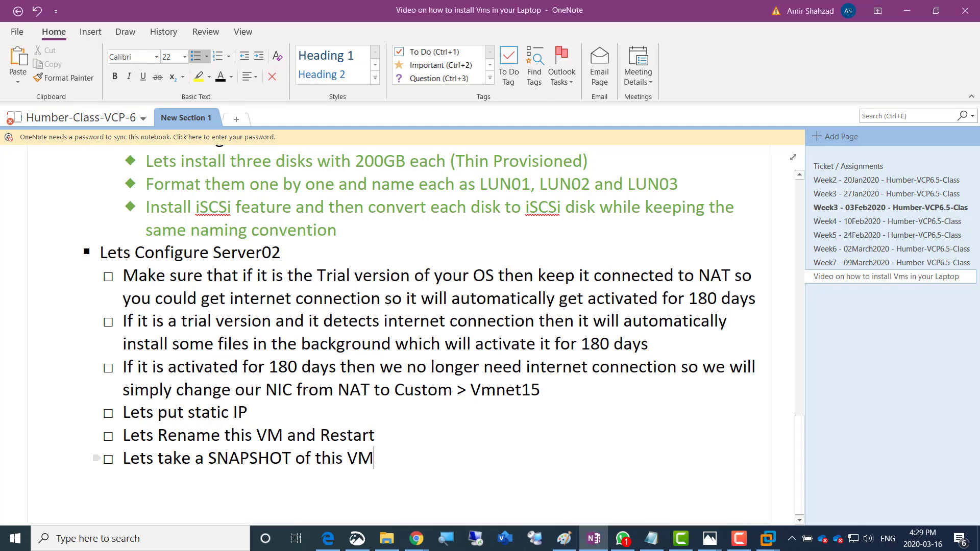
pyautogui.press('Return')
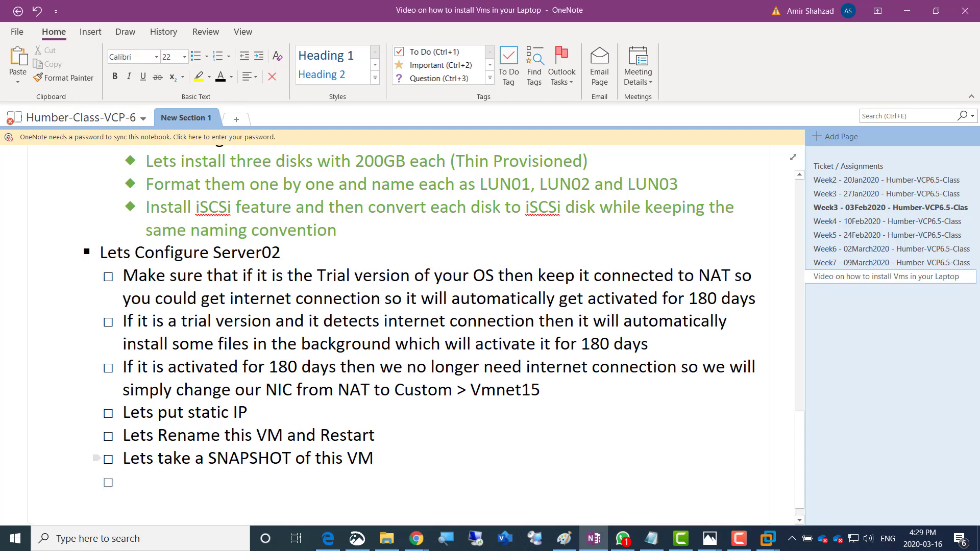
pyautogui.write('----')
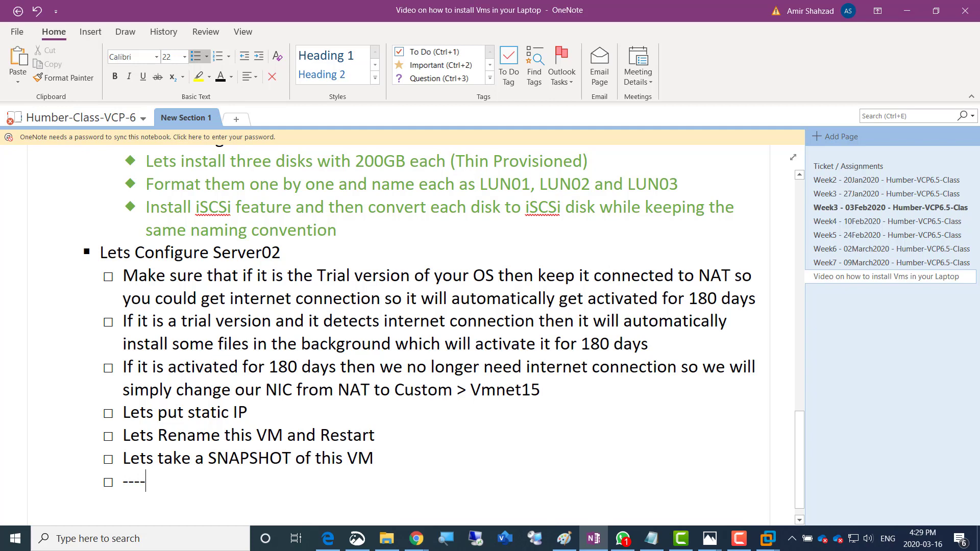
pyautogui.write('Login and join th')
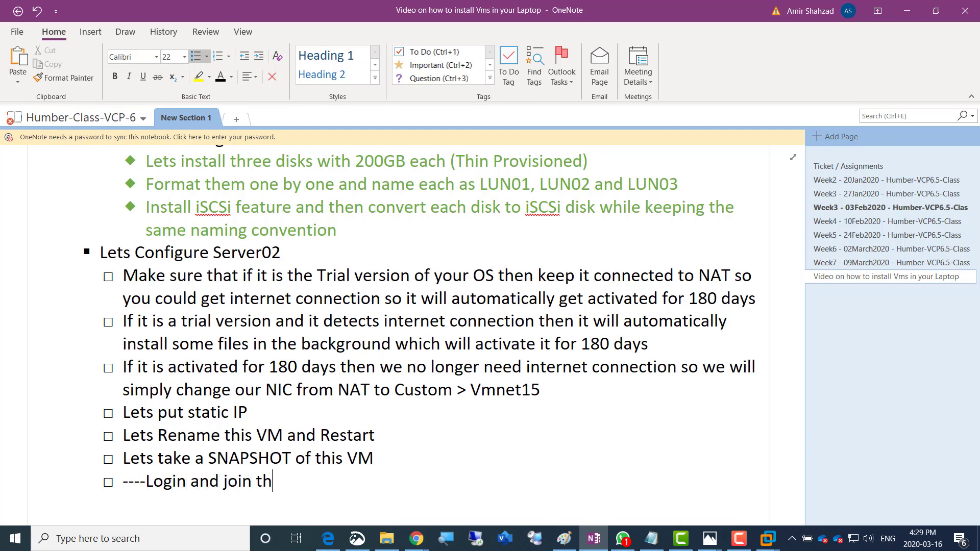
pyautogui.write('is to domain')
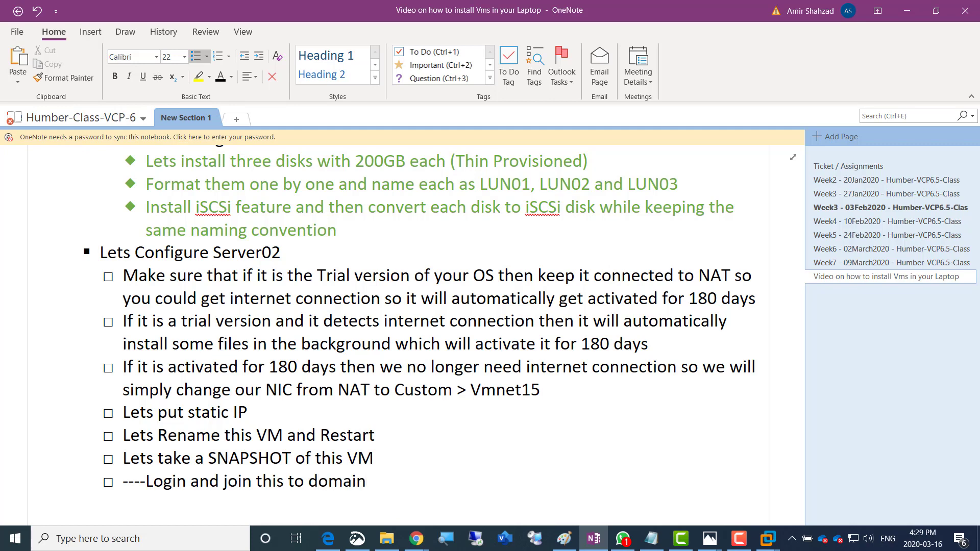
pyautogui.write('-----')
pyautogui.press('Return')
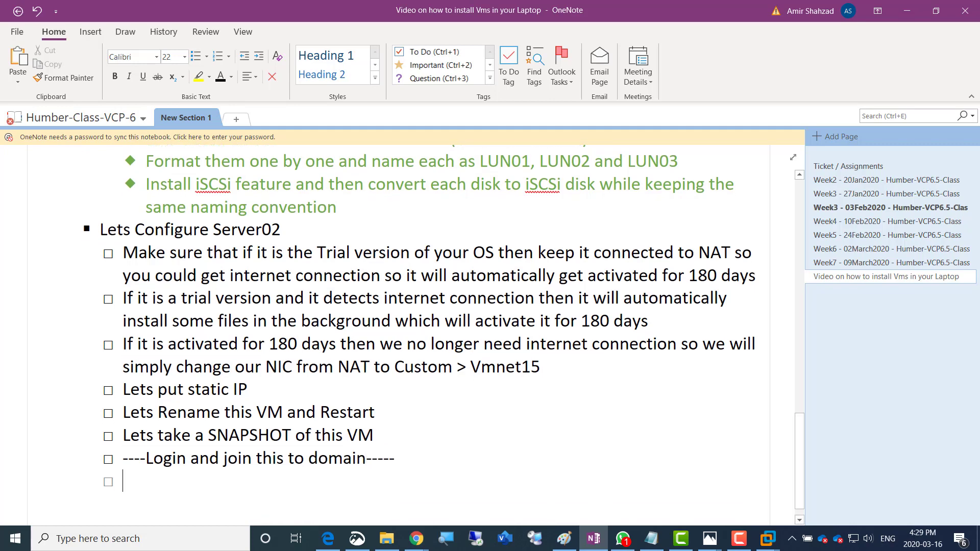
pyautogui.write('Lo')
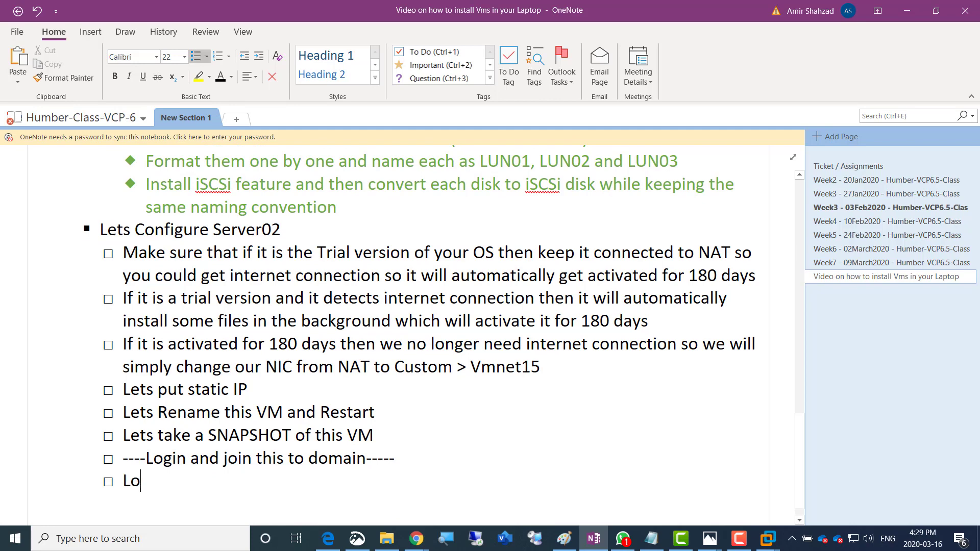
pyautogui.write('gin only ')
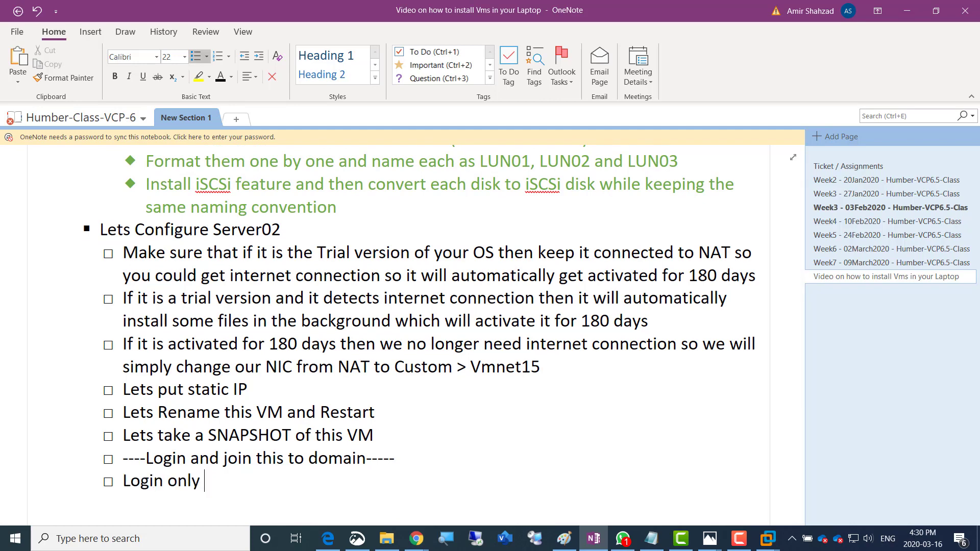
pyautogui.write('from HUMBA')
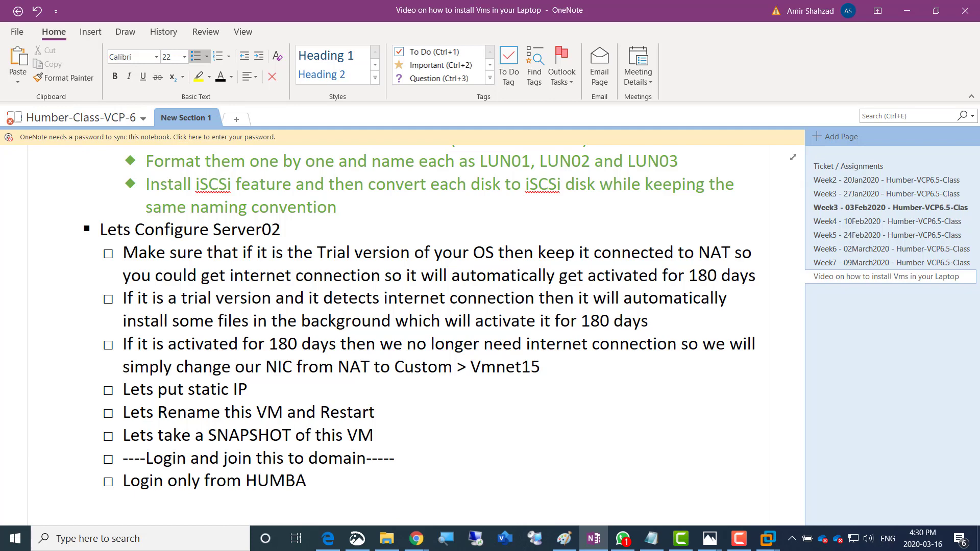
pyautogui.write('dmin from b')
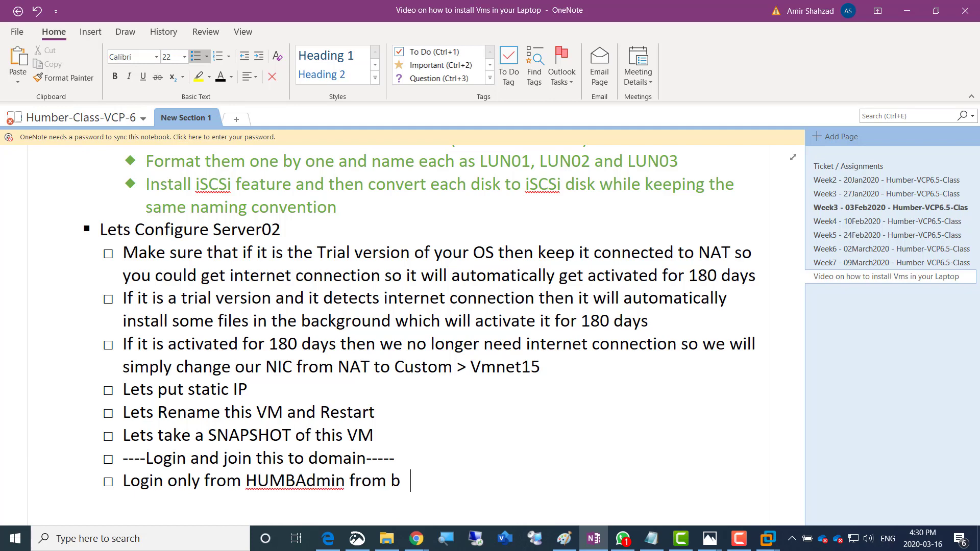
pyautogui.write('oth Server01')
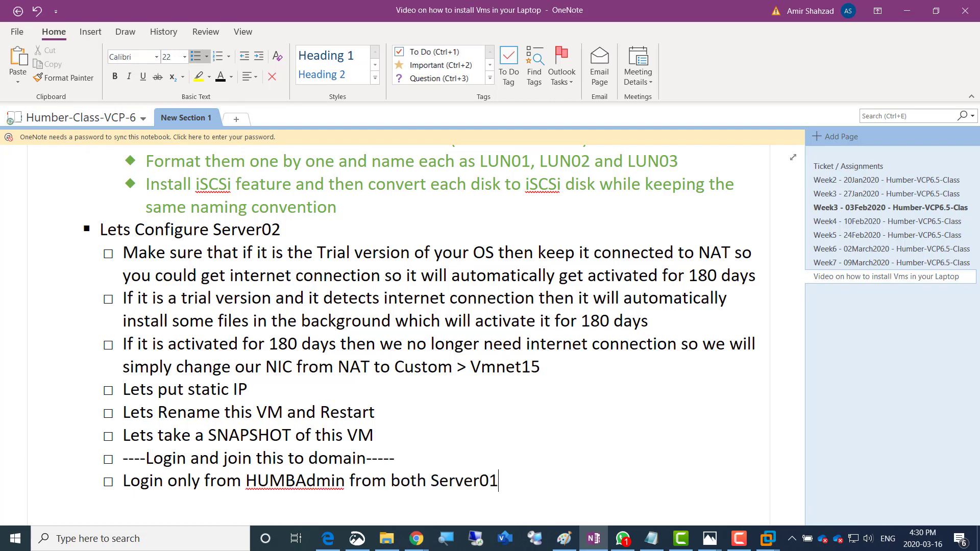
pyautogui.write(' and Server02')
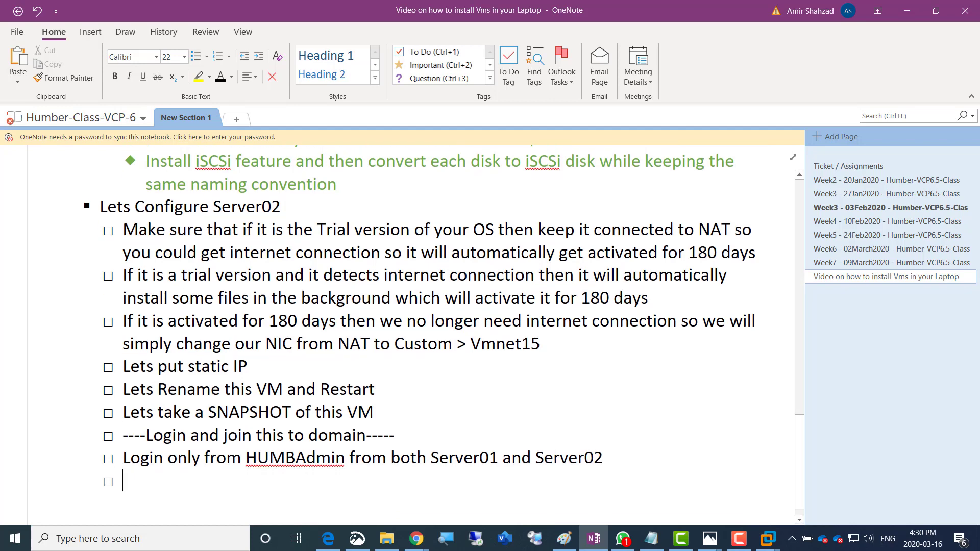
pyautogui.write('We mu')
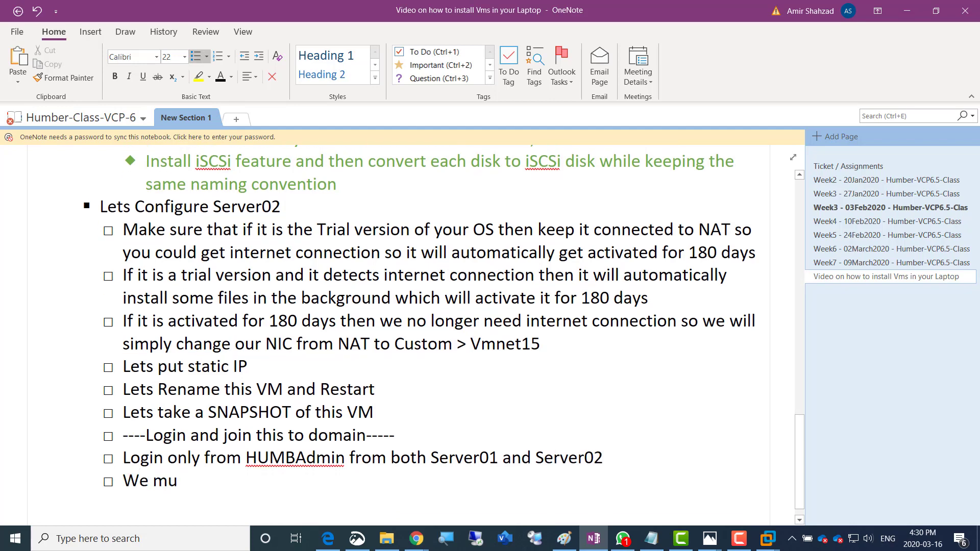
pyautogui.write('st install the vCenter')
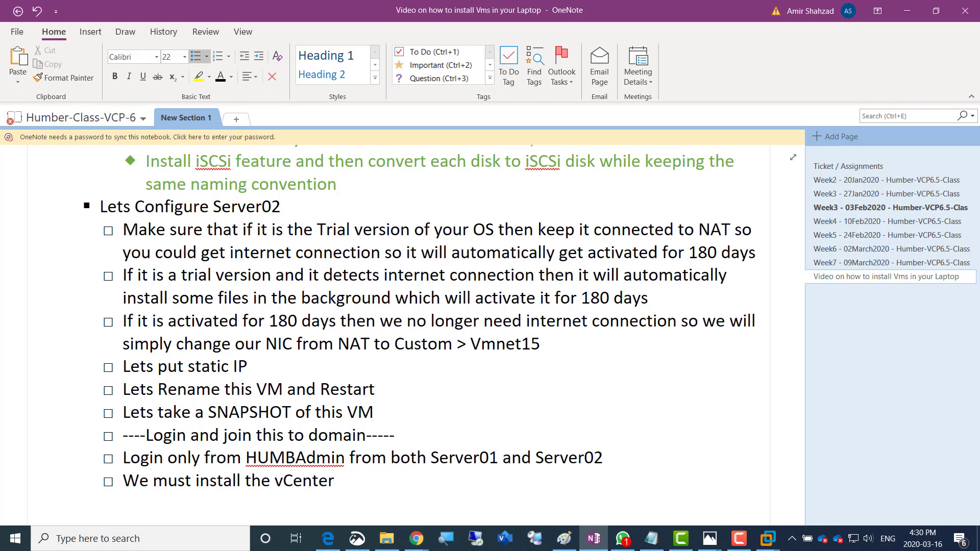
pyautogui.write('6.5 for windows')
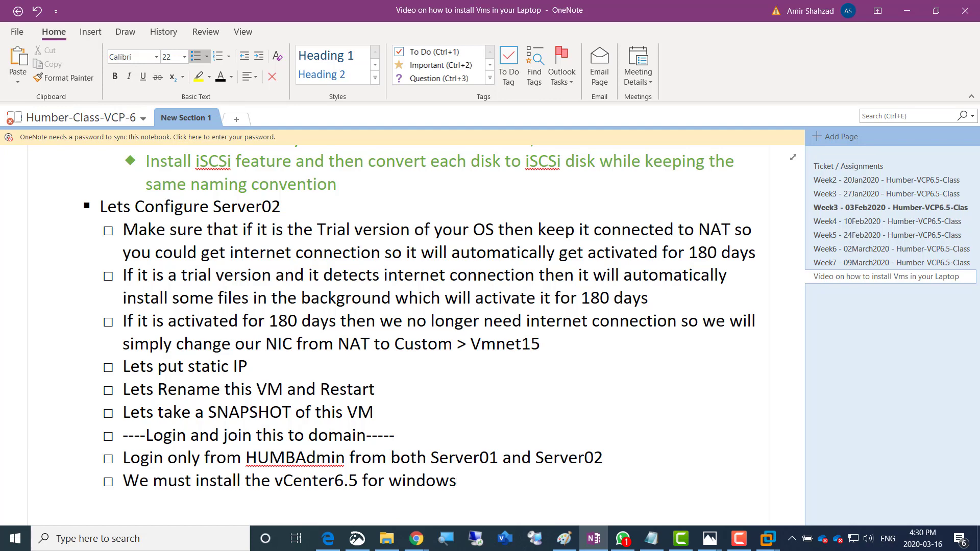
# Start a new line directly under 'Lets Configure Server02'
pyautogui.press('Up')
pyautogui.press('Up')
pyautogui.press('Up')
pyautogui.press('Up')
pyautogui.press('Up')
pyautogui.press('Up')
pyautogui.press('Up')
pyautogui.press('Up')
pyautogui.press('Up')
pyautogui.press('Up')
pyautogui.press('Up')
pyautogui.press('Up')
pyautogui.press('Up')
pyautogui.press('Down')
pyautogui.press('Return')
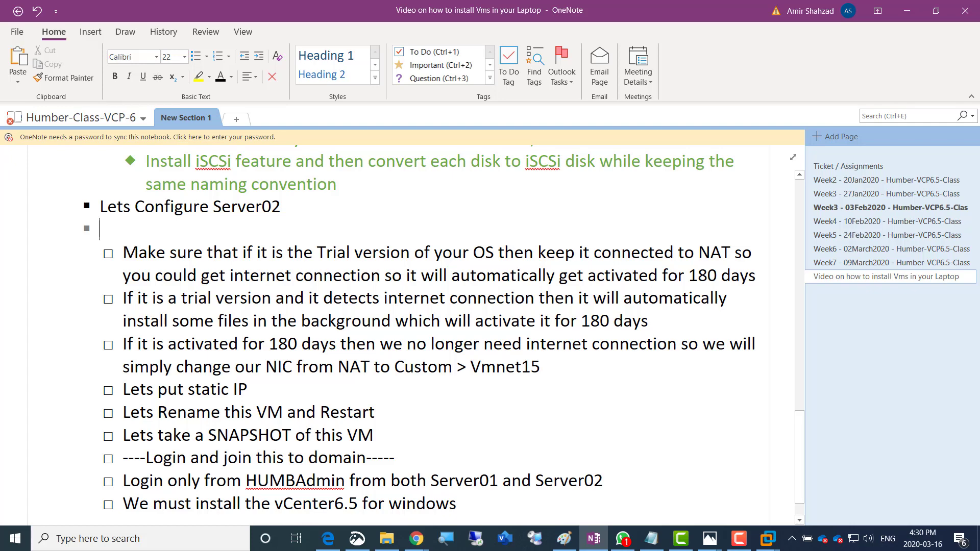
# Add the to-do 'Lets shutdown server01, change it's ram to 2GB and power it on again'
pyautogui.press('Tab')
pyautogui.write('Lets')
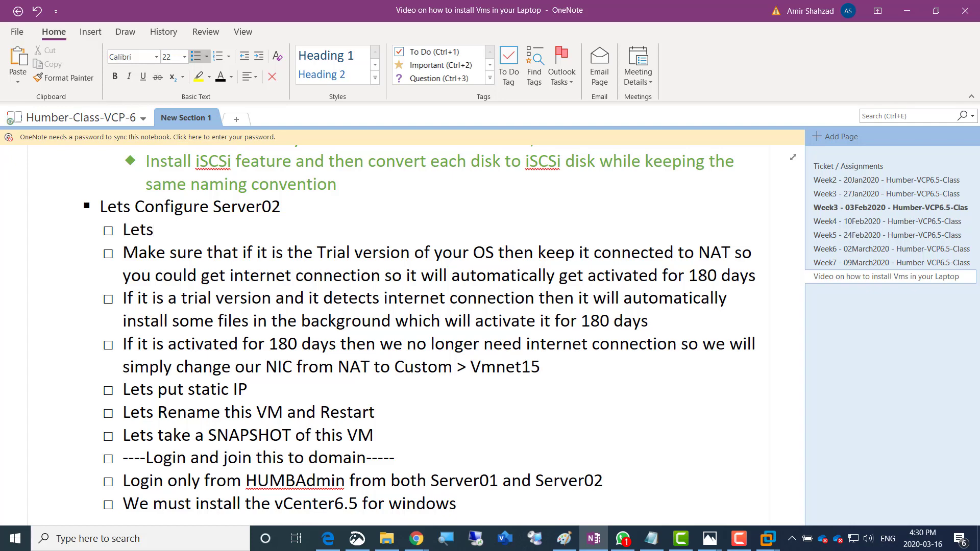
pyautogui.write(' shutdown server02')
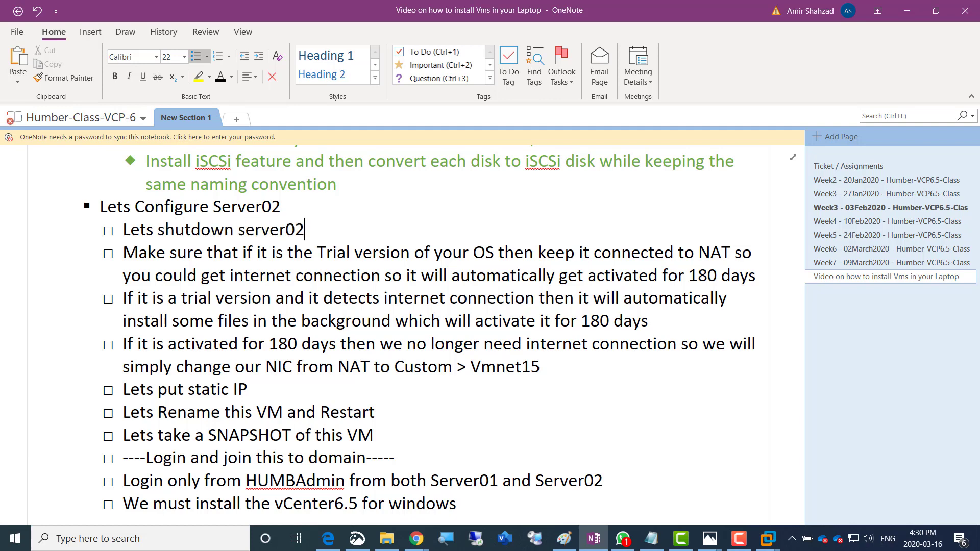
pyautogui.press('BackSpace')
pyautogui.write('1, change i')
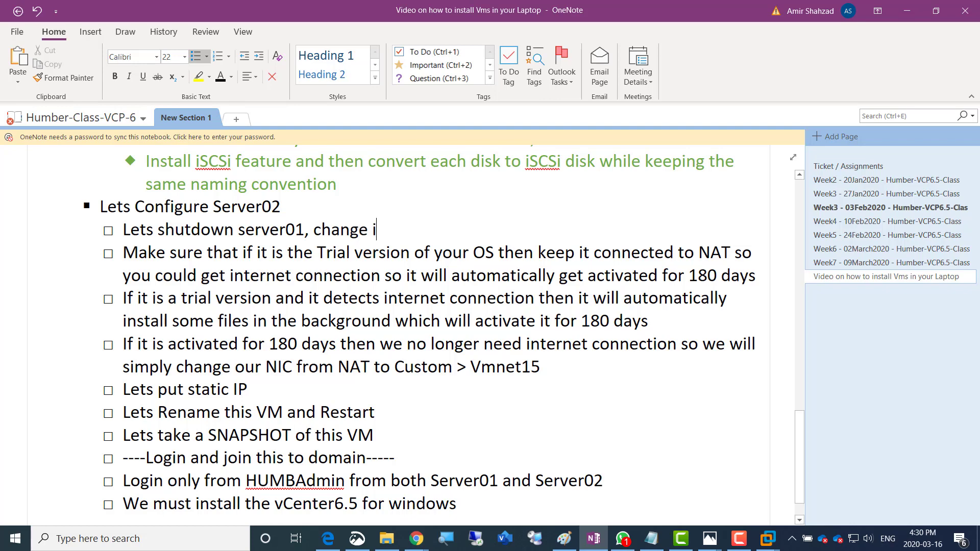
pyautogui.write("t's ram to 2GB and")
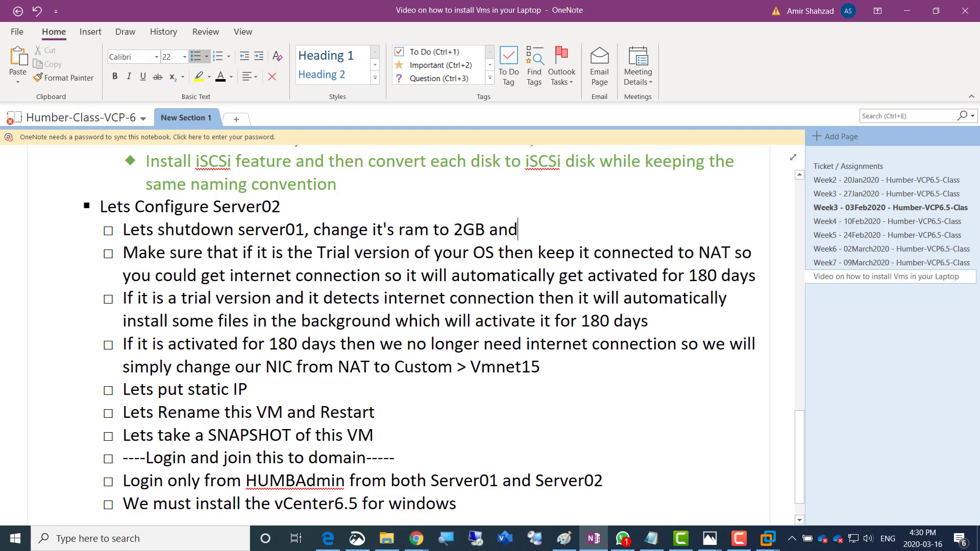
pyautogui.write(' power it ')
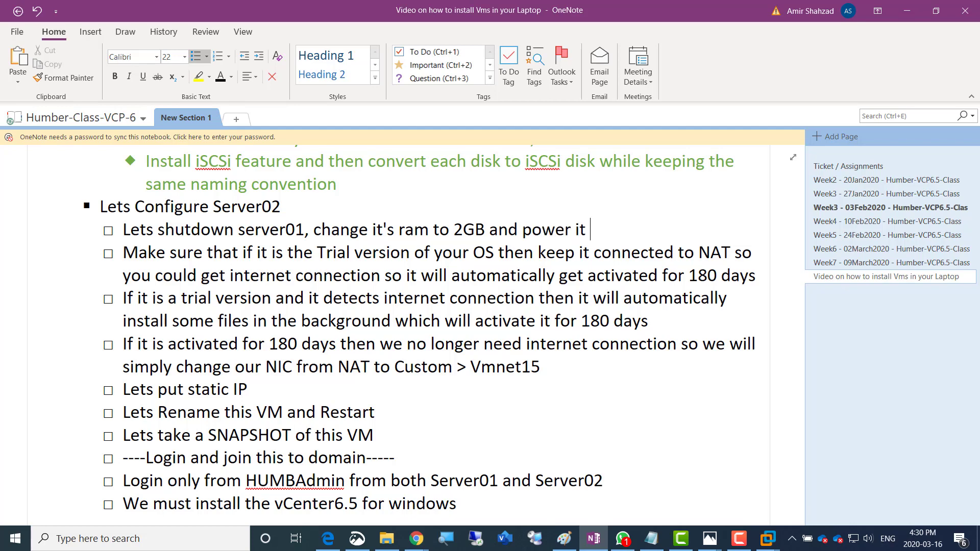
pyautogui.write('on again')
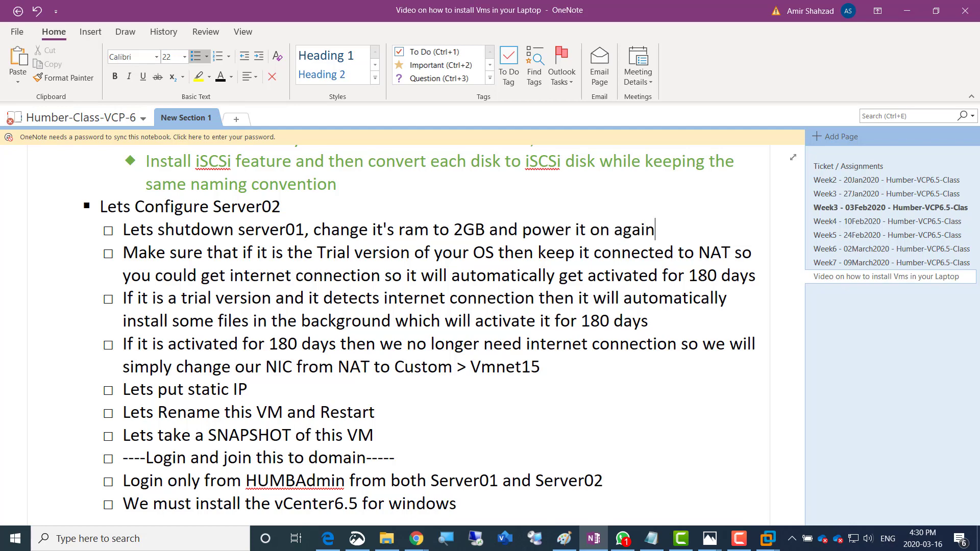
# Add the to-do to shut down server02, change its RAM to 12GB and power it on
pyautogui.press('Return')
pyautogui.write('Let')
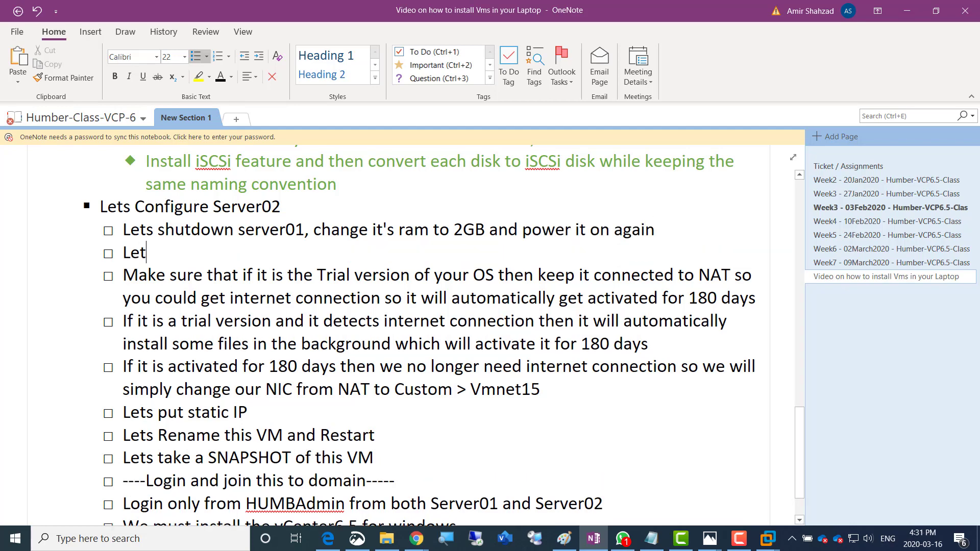
pyautogui.write('s shutdown')
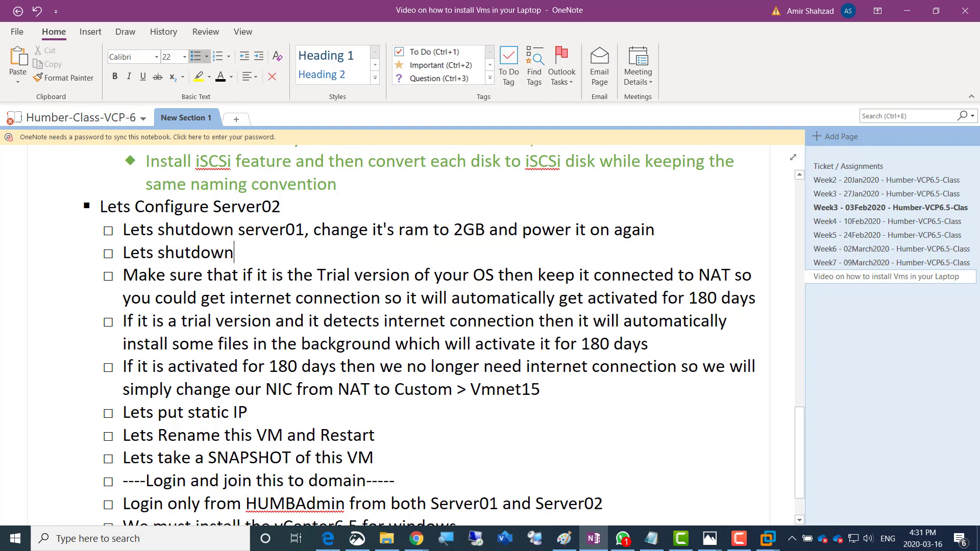
pyautogui.write(' server2')
pyautogui.press('BackSpace')
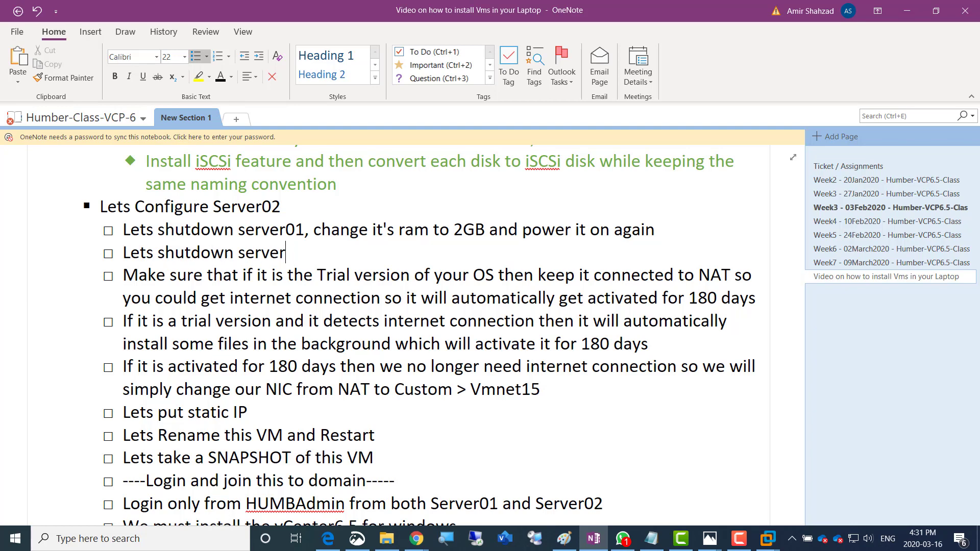
pyautogui.write('02')
pyautogui.press('BackSpace')
pyautogui.press('BackSpace')
pyautogui.write('02 and then')
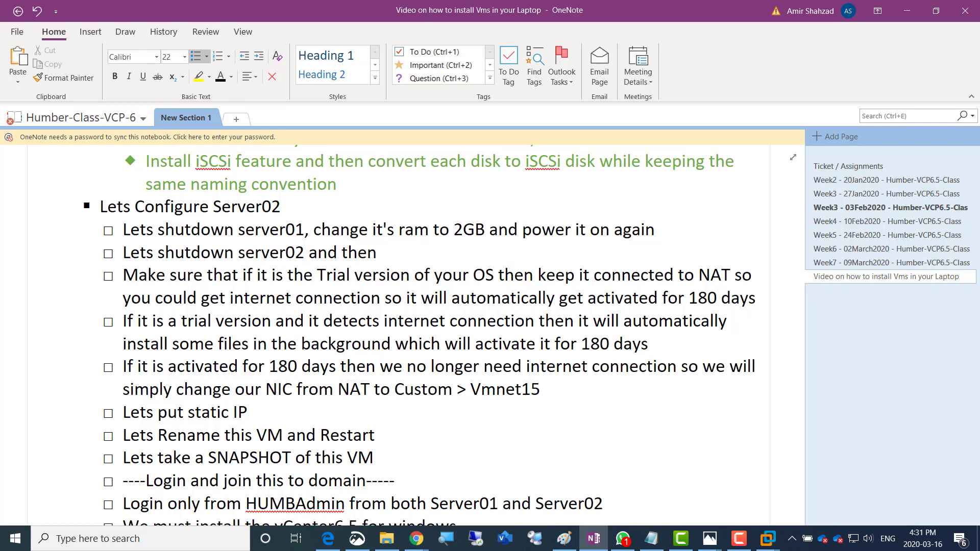
pyautogui.write(" change it's Ram t")
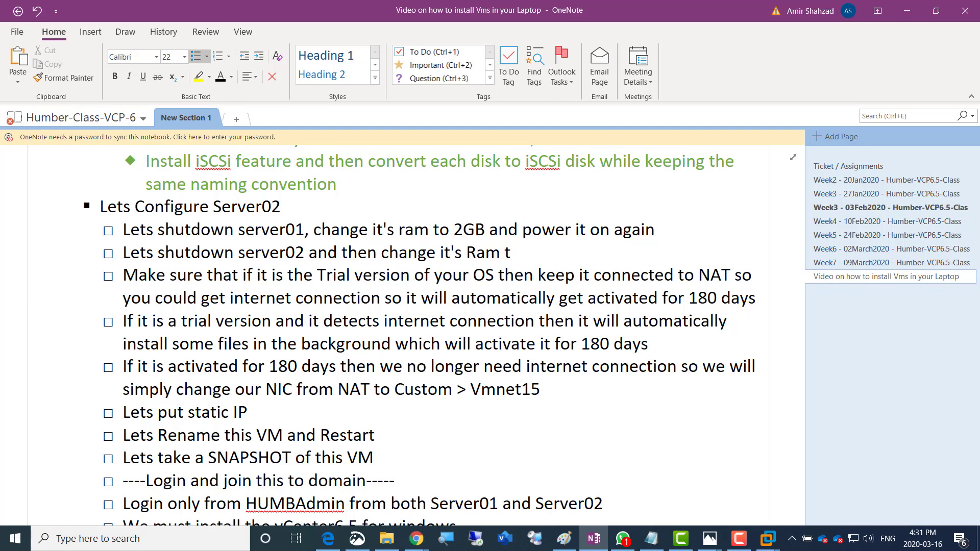
pyautogui.write('o 12GB and ')
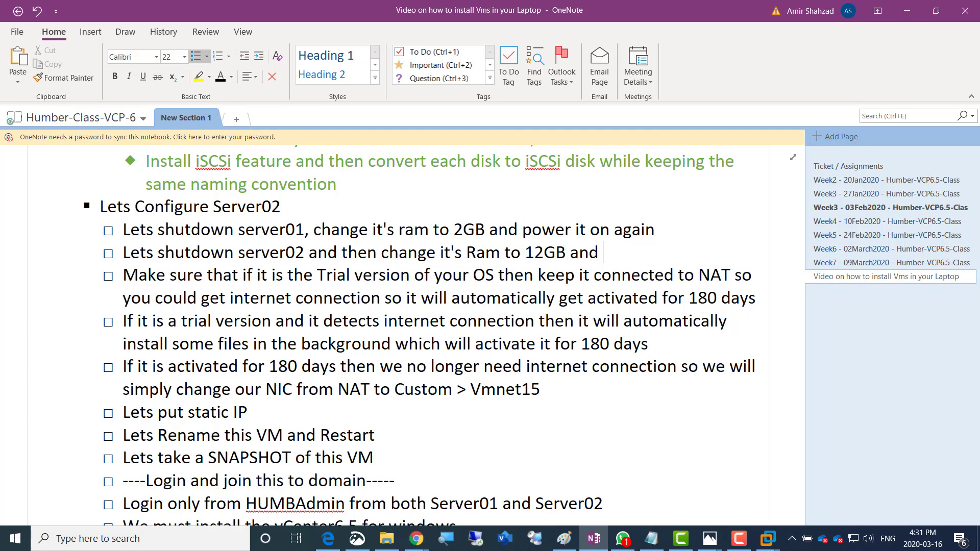
pyautogui.write('power it on.')
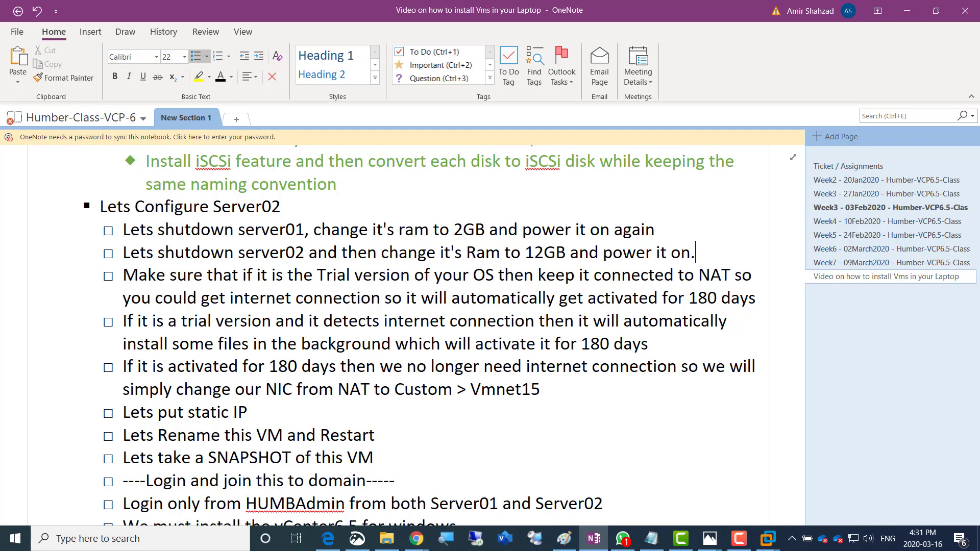
pyautogui.press('BackSpace')
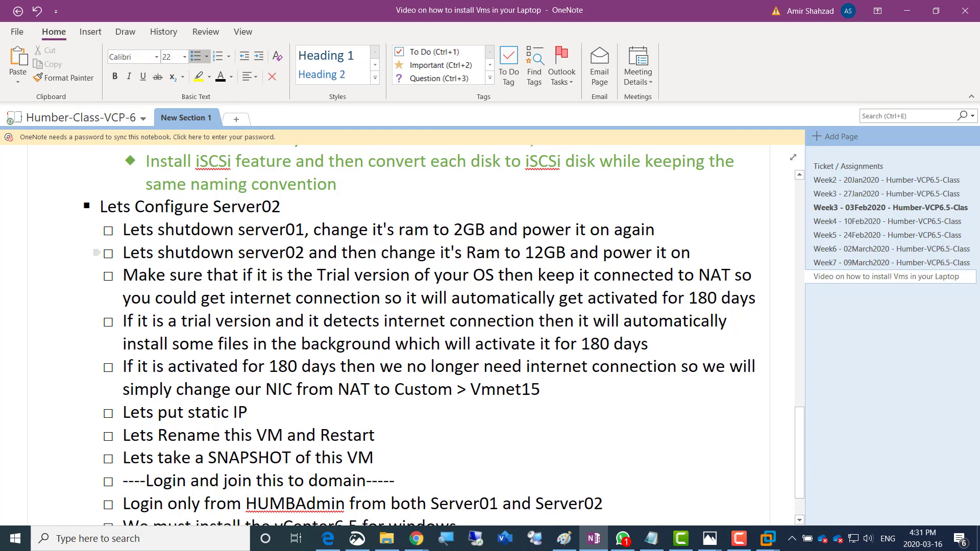
pyautogui.hotkey('alt', 'Tab')
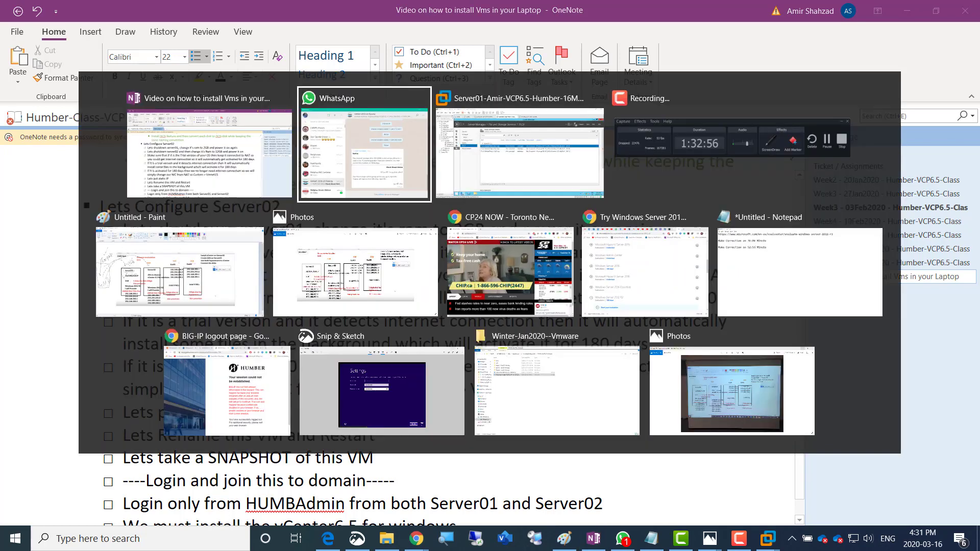
# Shut down the Server01 guest through Power > Shut Down Guest
pyautogui.hotkey('alt', 'Tab')
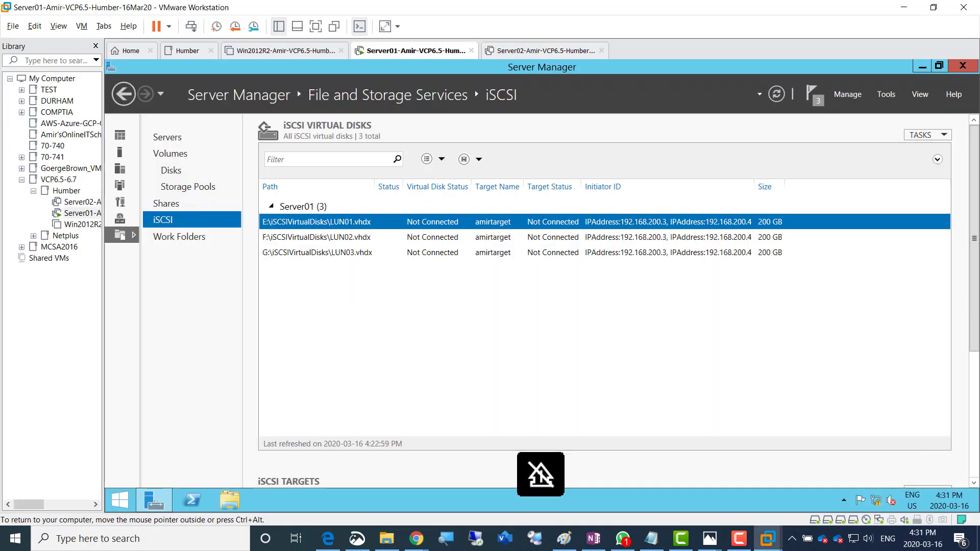
pyautogui.rightClick(391, 51)
pyautogui.moveTo(459, 74)
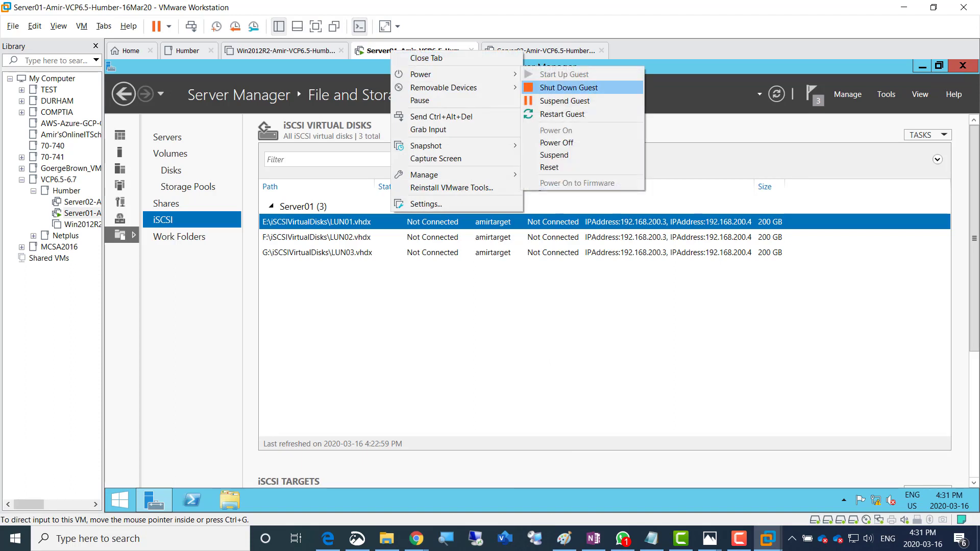
pyautogui.click(569, 88)
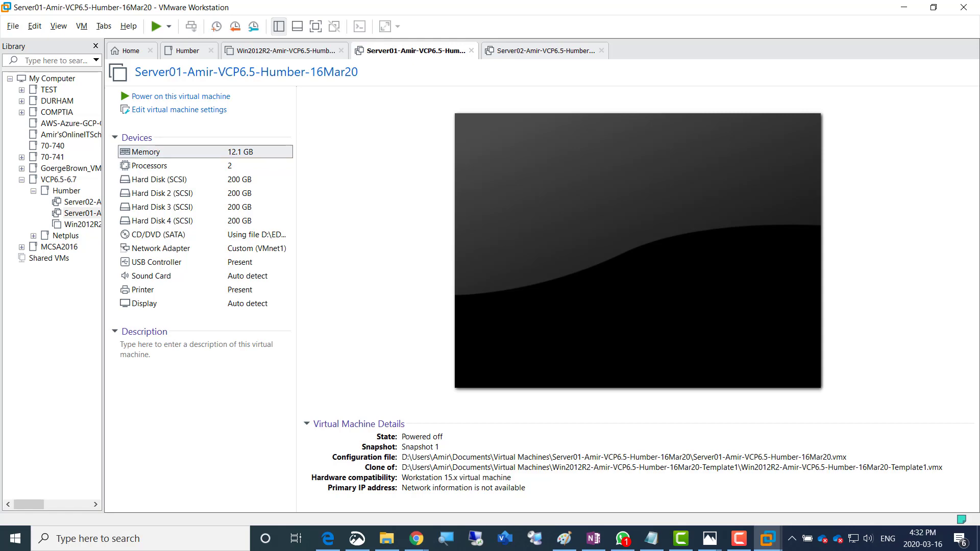
# Set Server01's memory to 2 GB (2048 MB) and power the VM back on
pyautogui.doubleClick(153, 151)
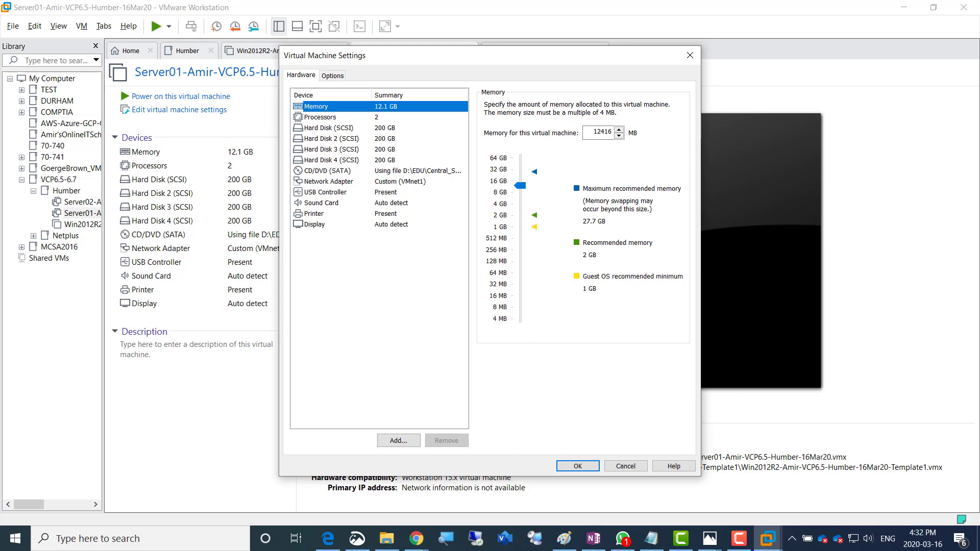
pyautogui.click(534, 215)
pyautogui.click(332, 150)
pyautogui.click(317, 107)
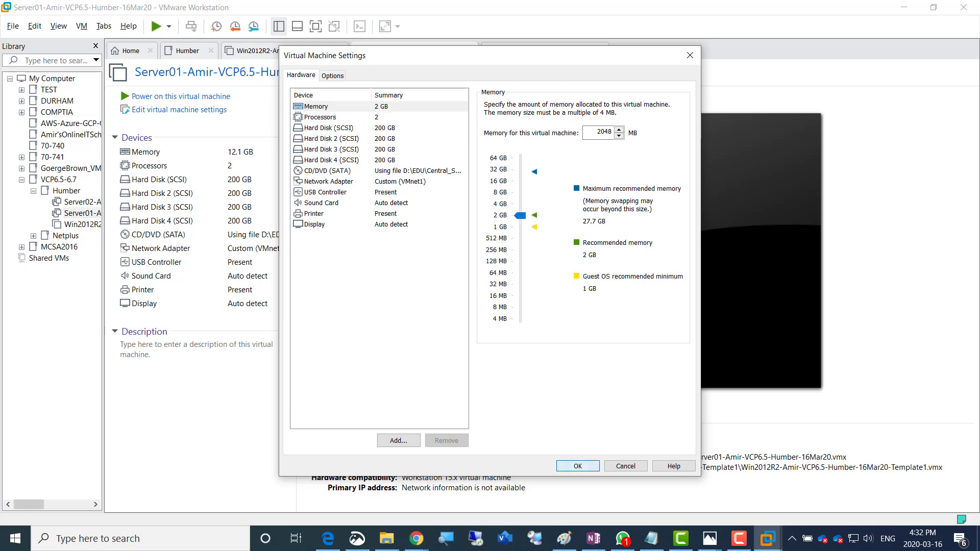
pyautogui.press('Return')
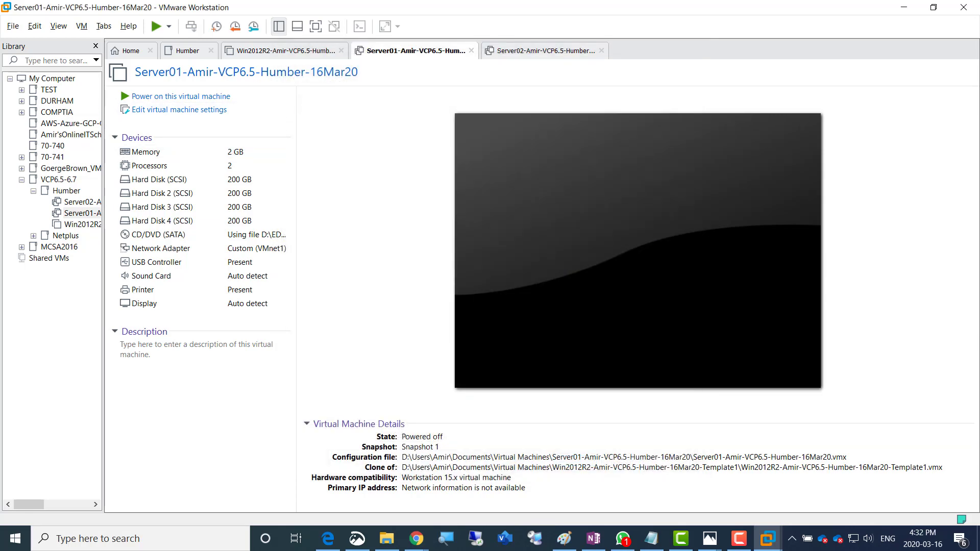
pyautogui.click(180, 97)
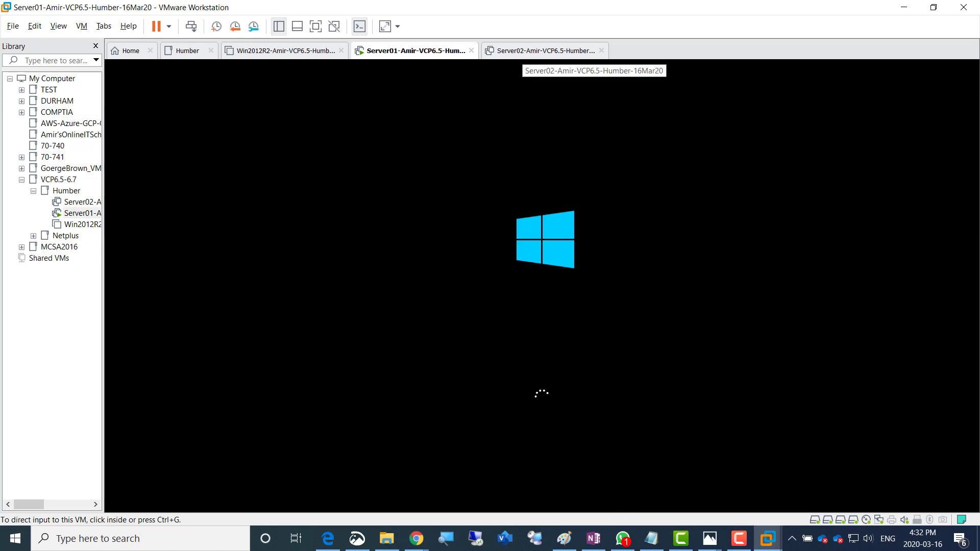
# Raise Server02's memory to 12416 MB (12.1 GB) and power the VM on
pyautogui.click(531, 51)
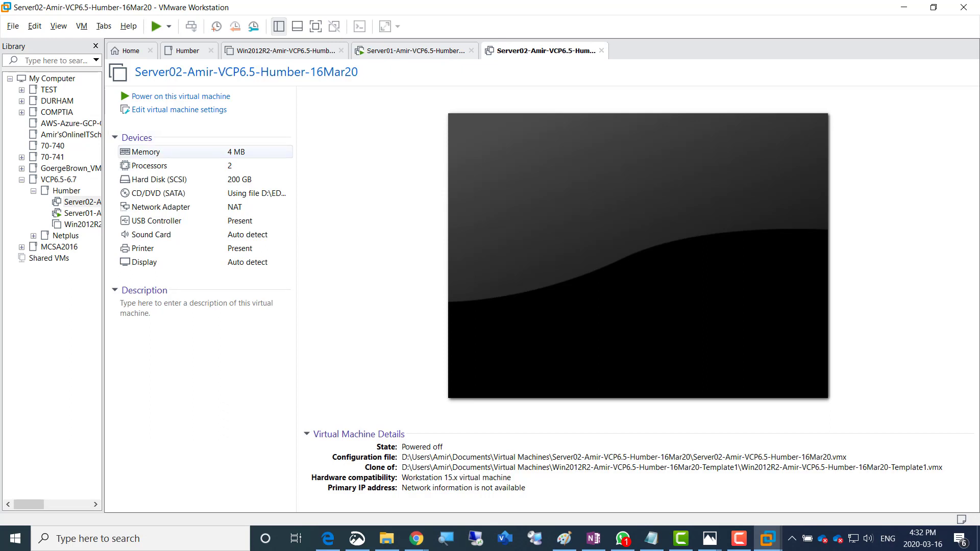
pyautogui.click(153, 152)
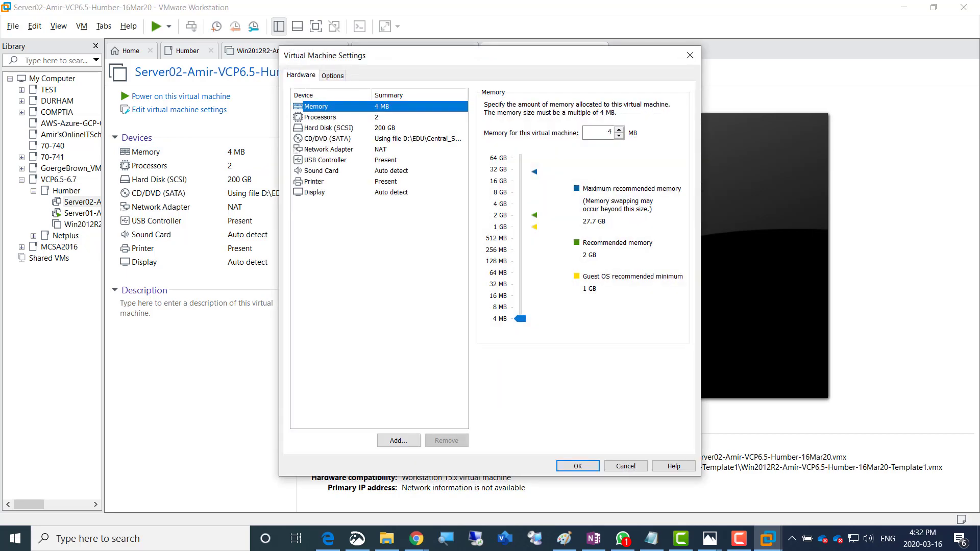
pyautogui.moveTo(520, 318); pyautogui.dragTo(520, 186)
pyautogui.doubleClick(602, 133)
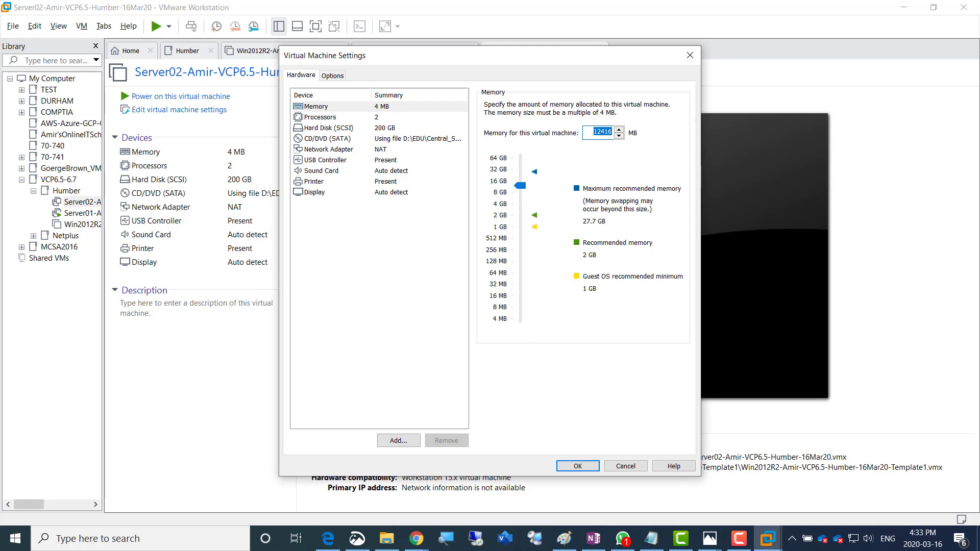
pyautogui.click(321, 117)
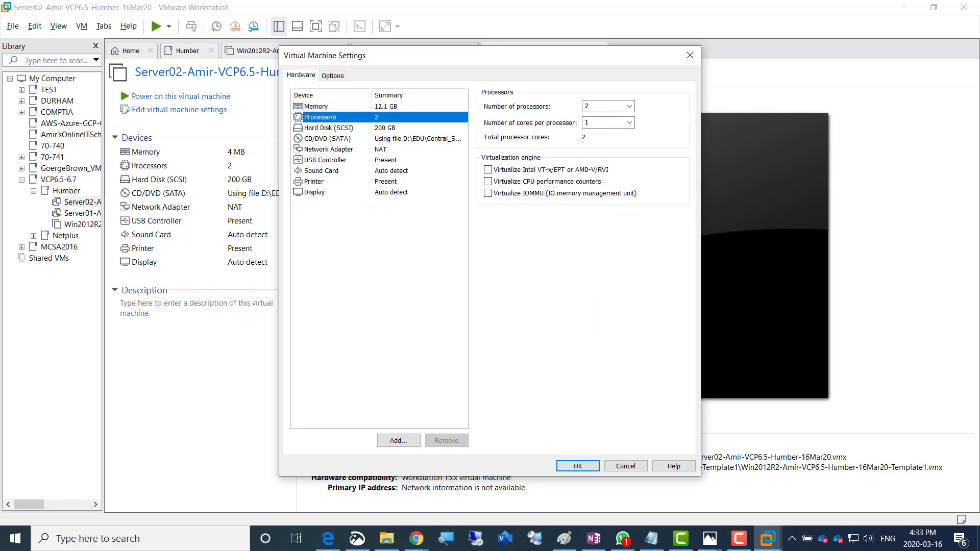
pyautogui.click(317, 107)
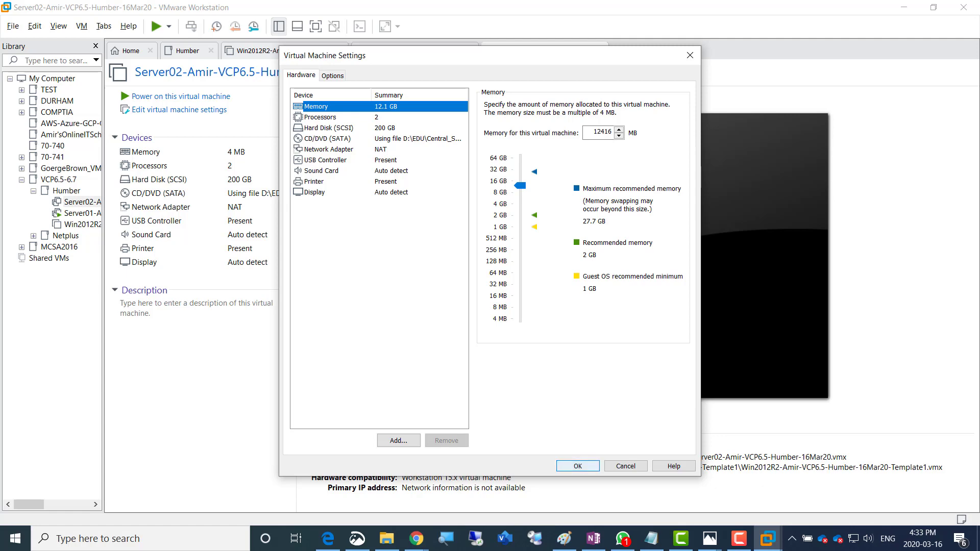
pyautogui.click(578, 466)
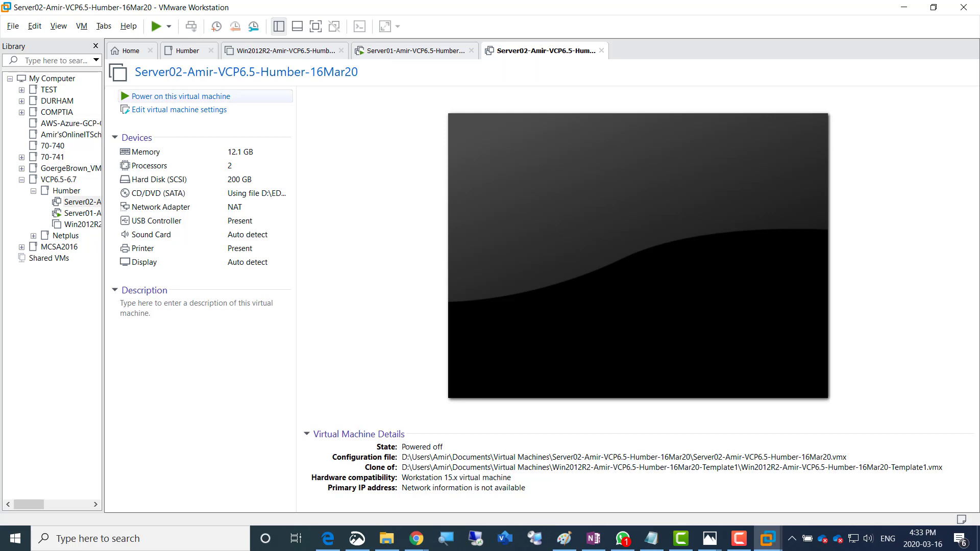
pyautogui.click(181, 96)
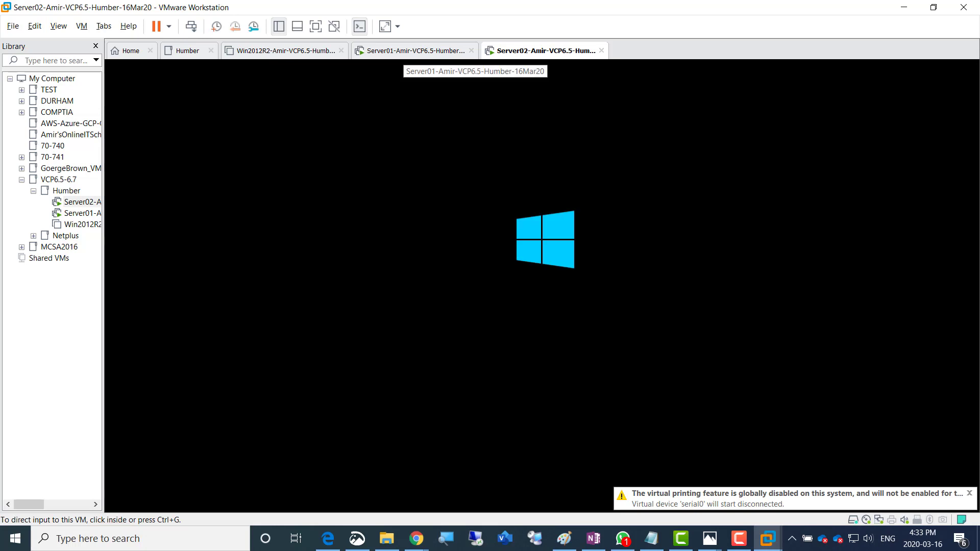
# Sign in to Server01 as Other user with the domain admin username and password
pyautogui.click(415, 51)
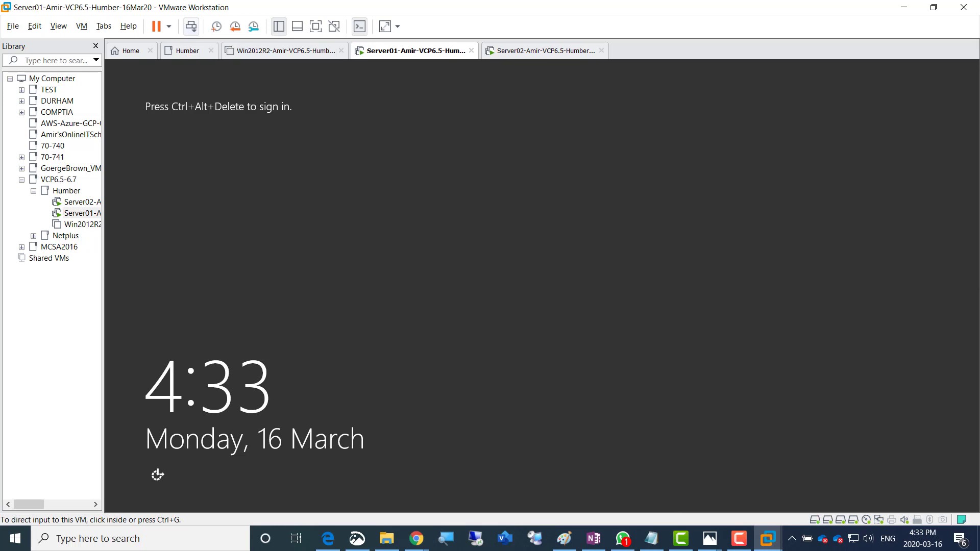
pyautogui.click(191, 26)
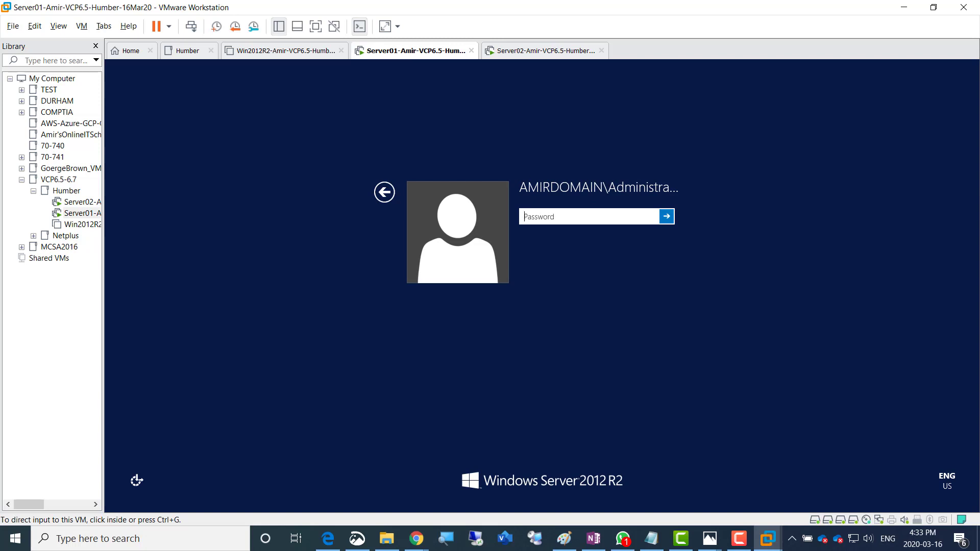
pyautogui.click(384, 193)
pyautogui.click(385, 192)
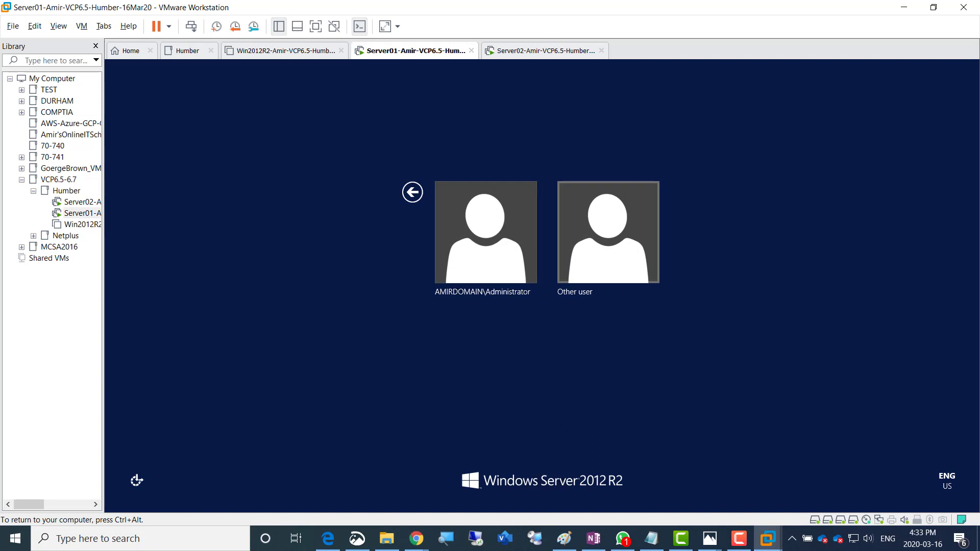
pyautogui.click(608, 232)
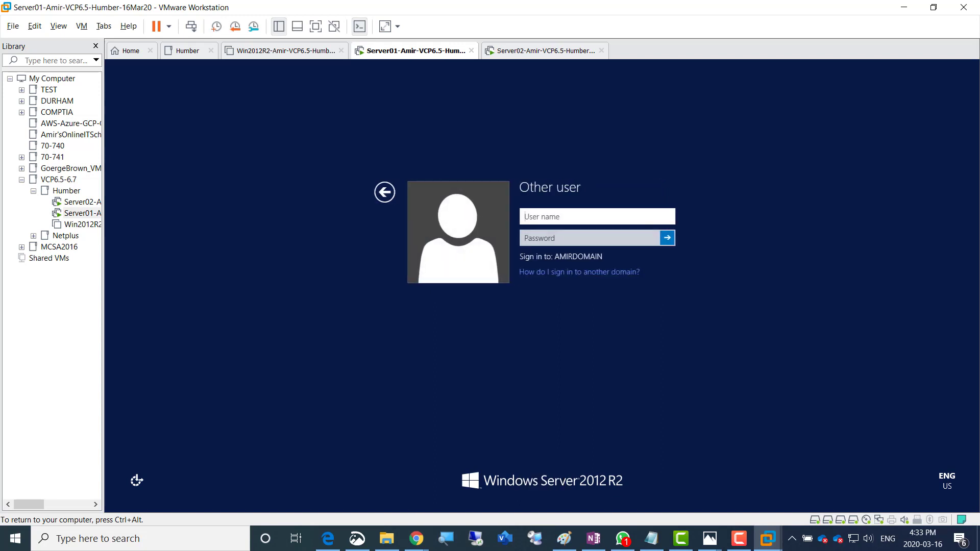
pyautogui.write('H')
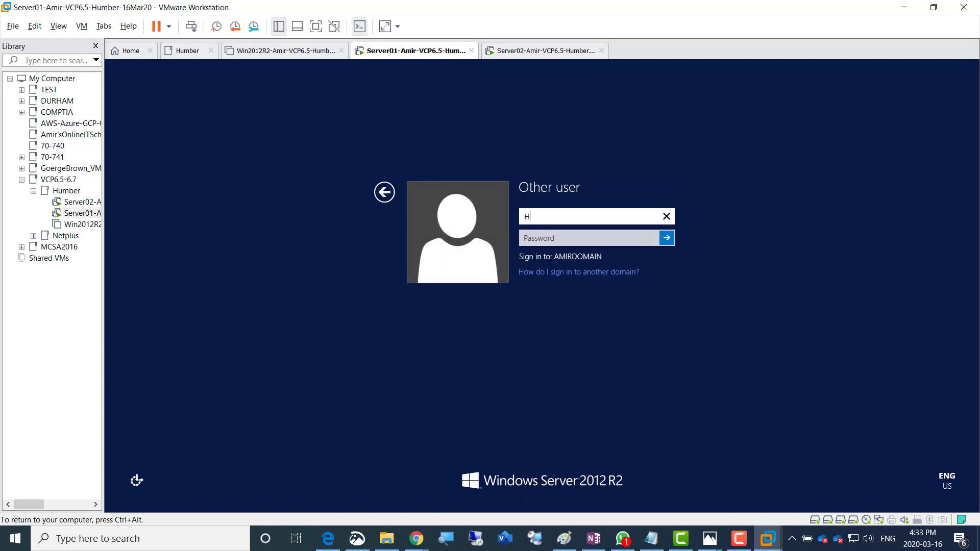
pyautogui.write('umbAdmin')
pyautogui.press('Tab')
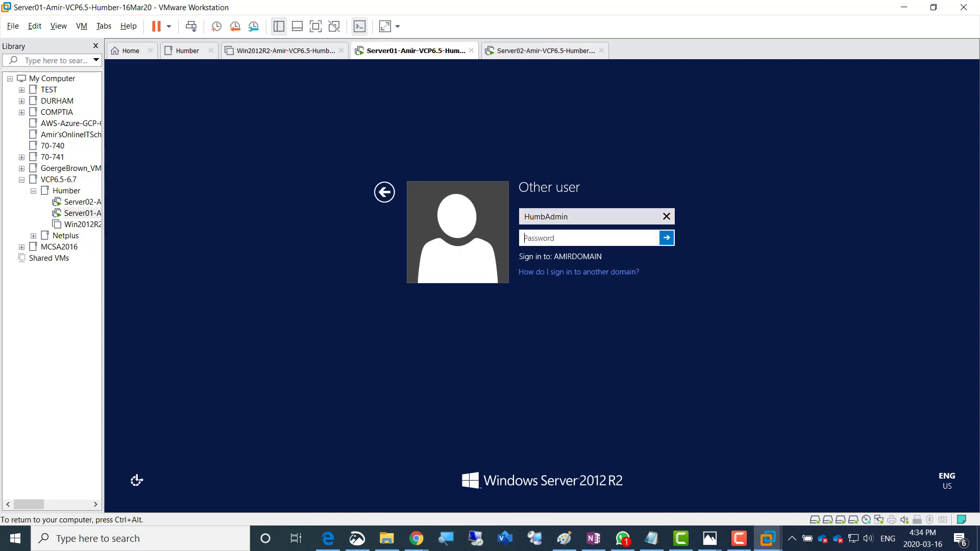
pyautogui.write('•••••••')
pyautogui.press('Return')
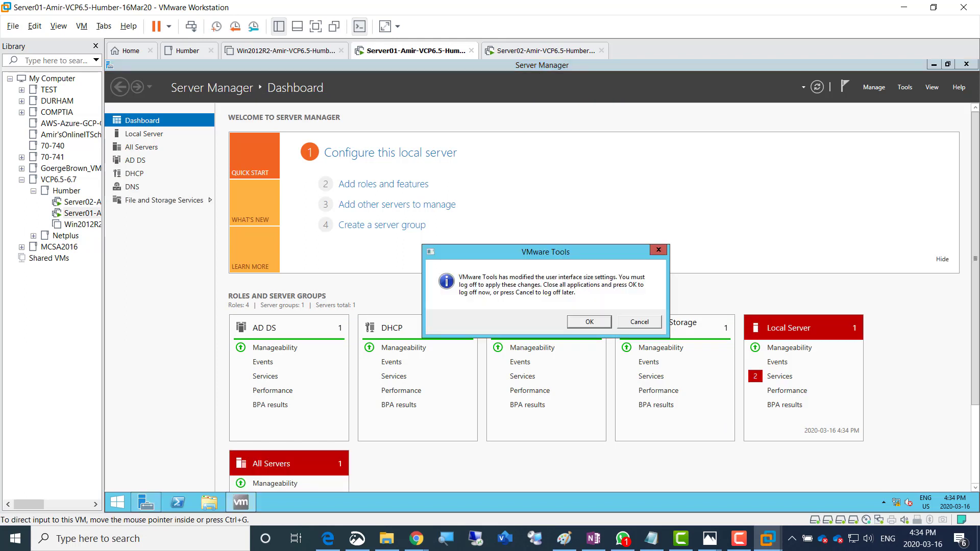
# Accept the VMware Tools log-off and sign back in as the domain admin
pyautogui.click(589, 322)
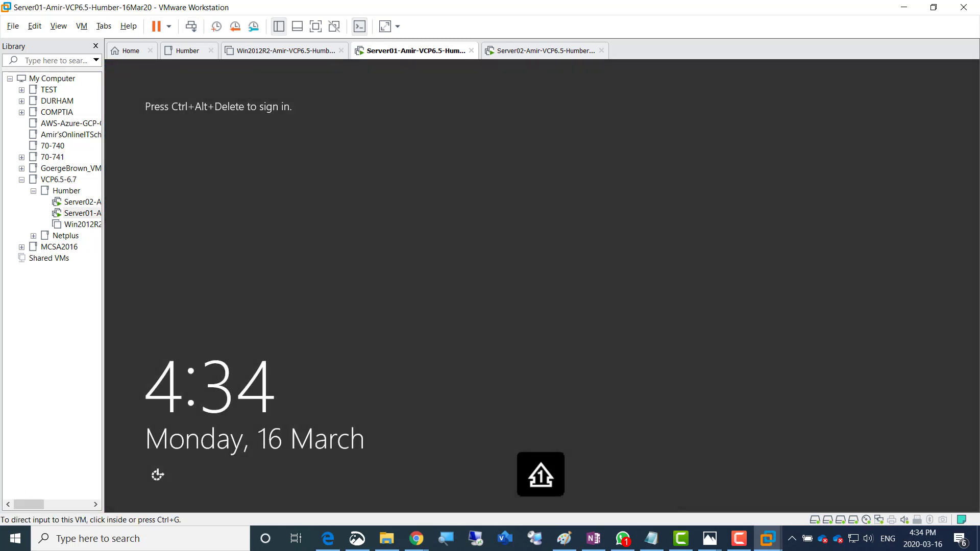
pyautogui.click(191, 26)
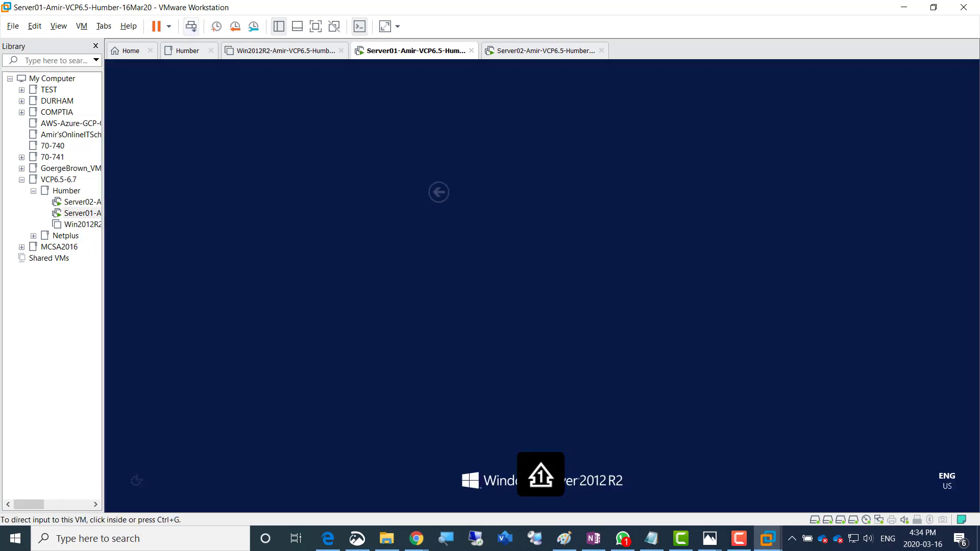
pyautogui.click(177, 63)
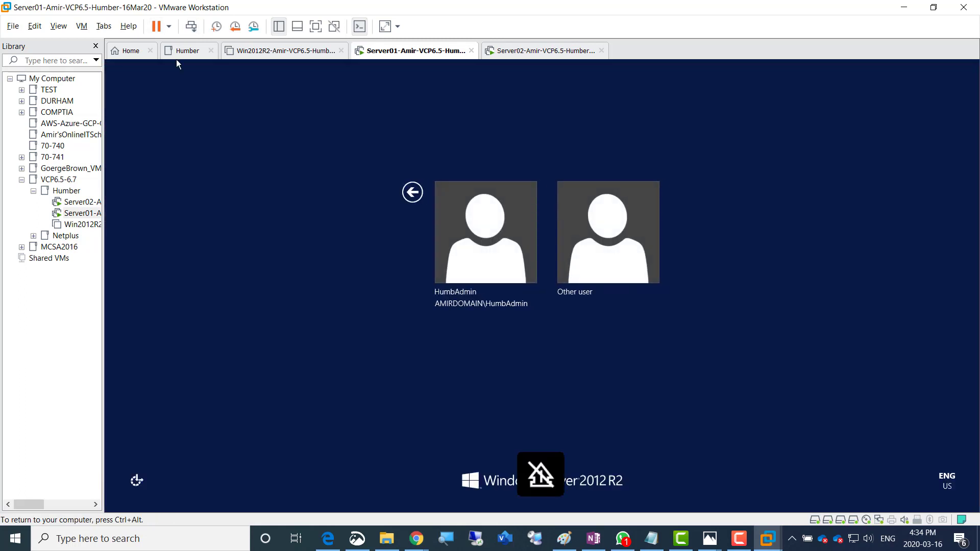
pyautogui.click(485, 240)
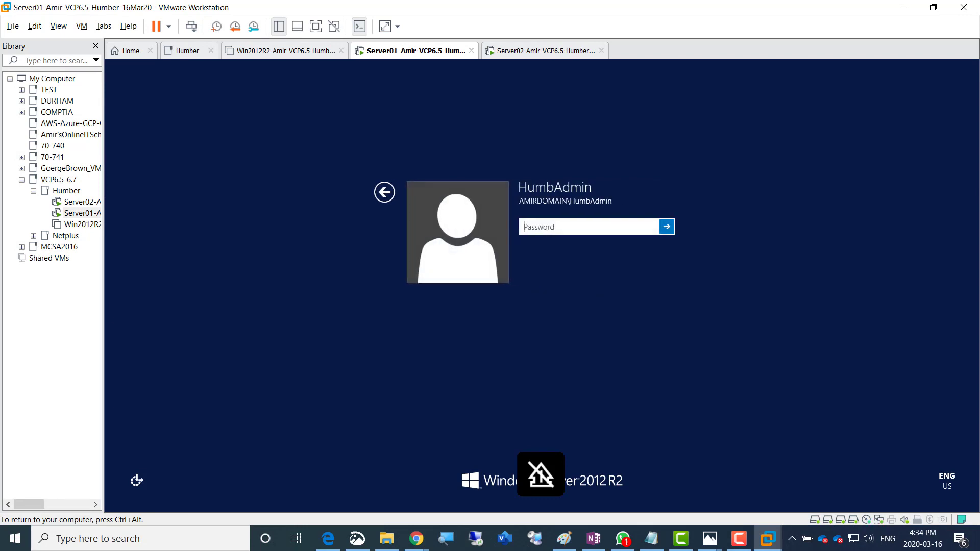
pyautogui.write('••••••••')
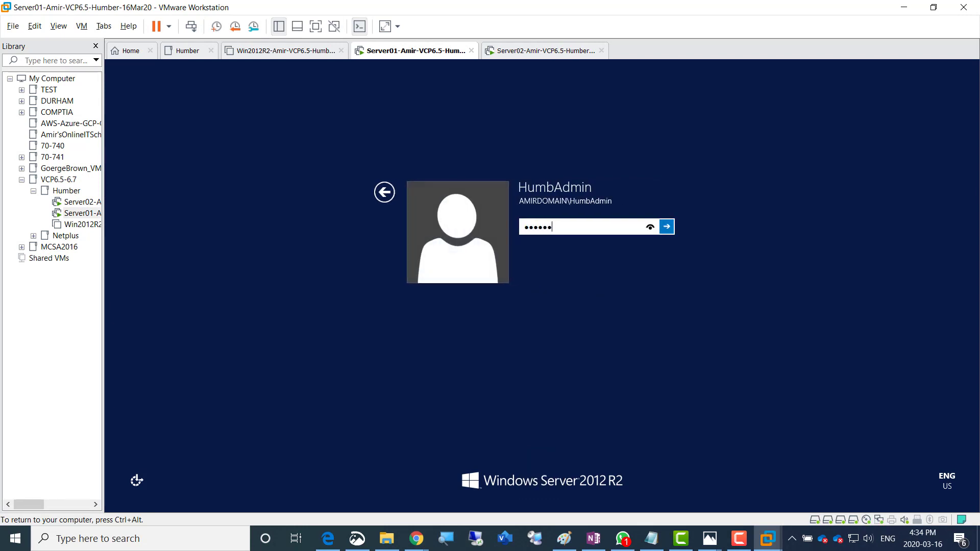
pyautogui.press('Return')
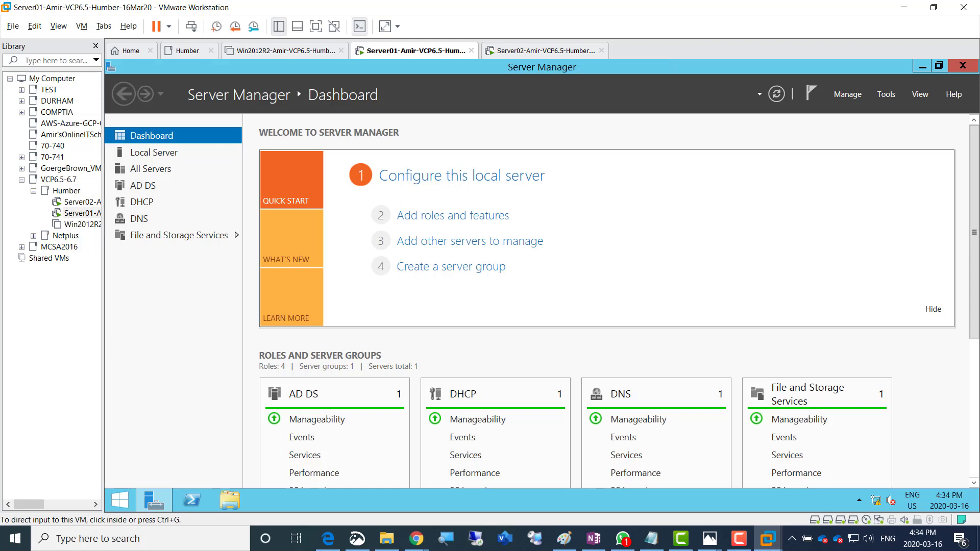
# Finish Server02's setup: accept region settings and license, and set the Administrator password
pyautogui.click(542, 51)
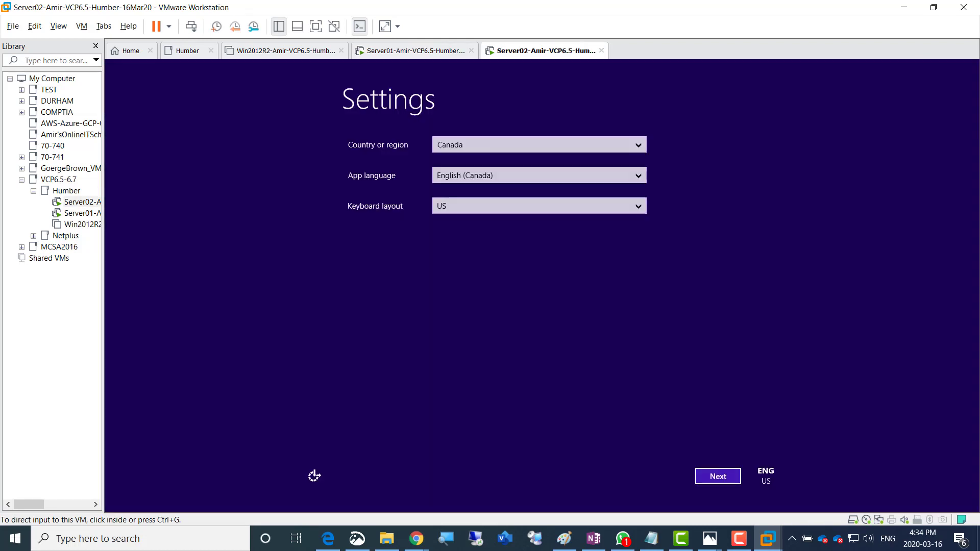
pyautogui.click(718, 476)
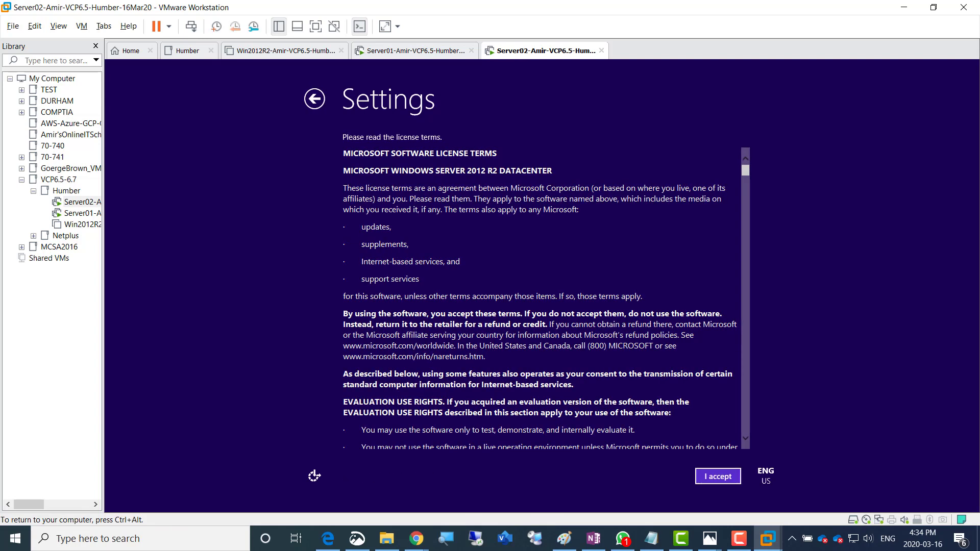
pyautogui.click(718, 477)
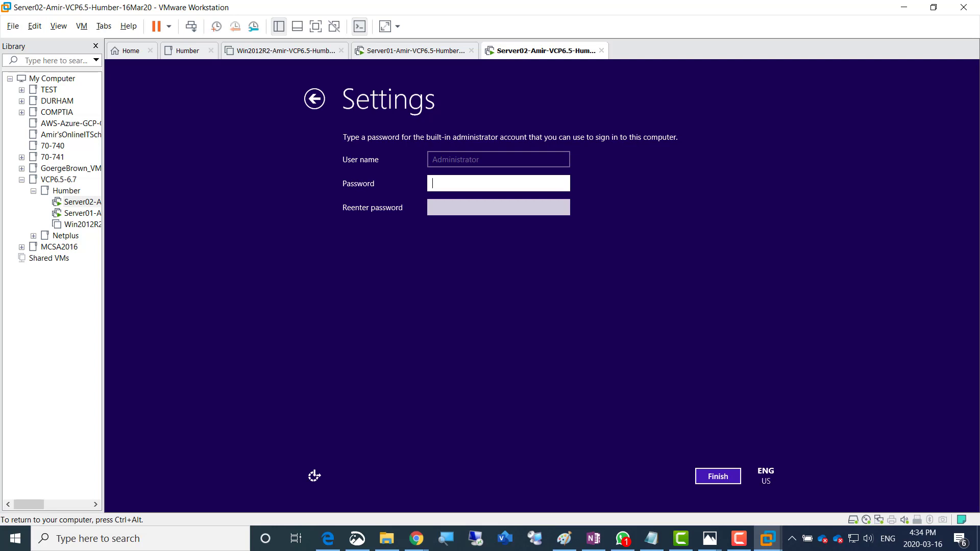
pyautogui.write('P@ssw0r')
pyautogui.press('Tab')
pyautogui.write('P@ssw0r')
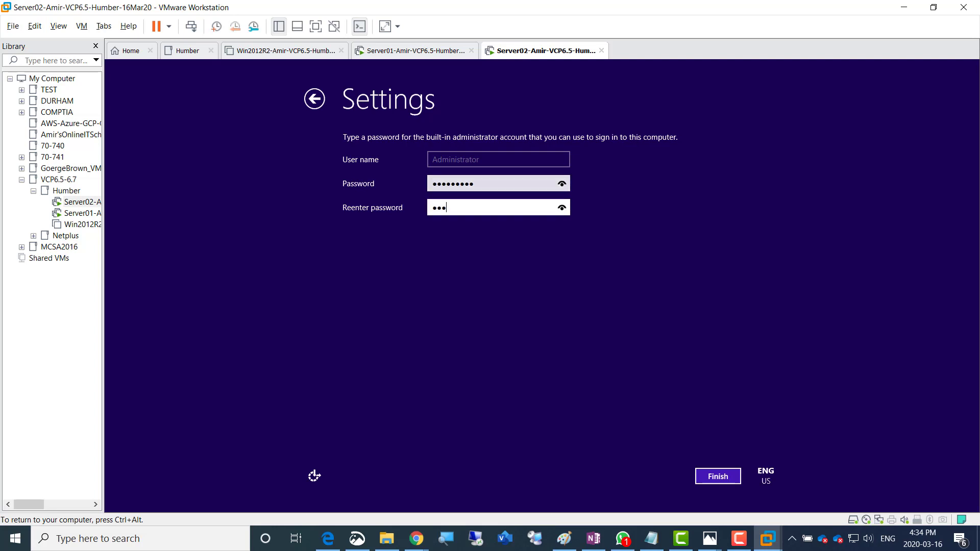
pyautogui.write('d1')
pyautogui.press('Return')
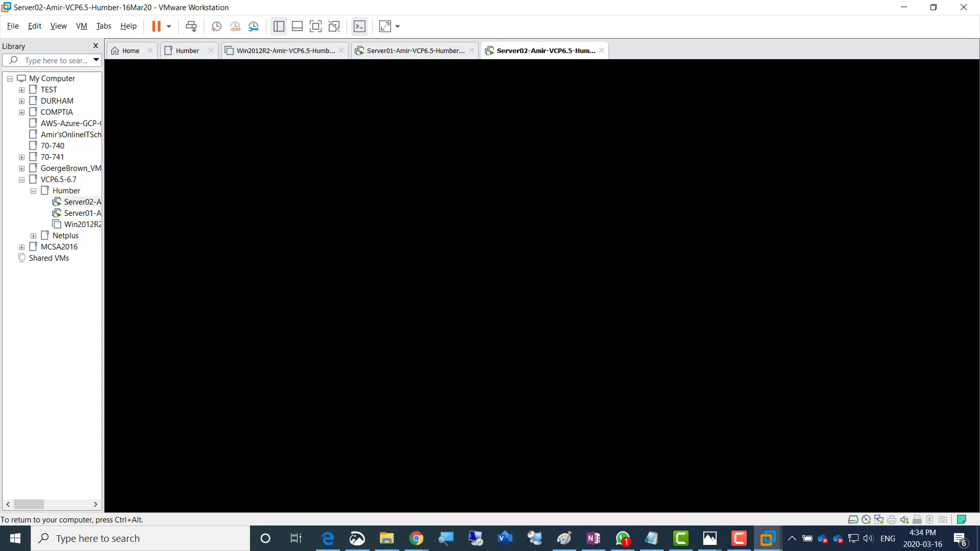
# Sign in to Server02 as Administrator and allow network discovery
pyautogui.hotkey('ctrl', 'alt')
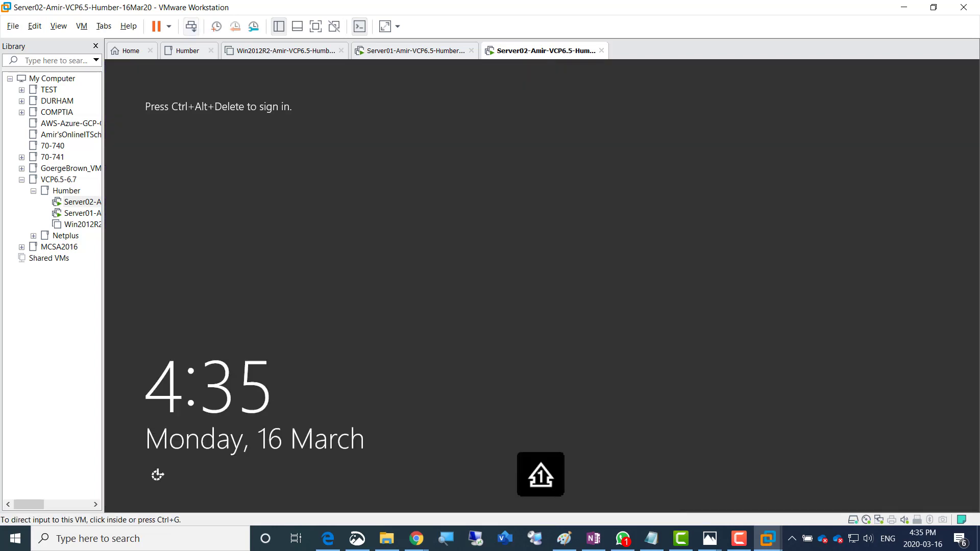
pyautogui.click(191, 26)
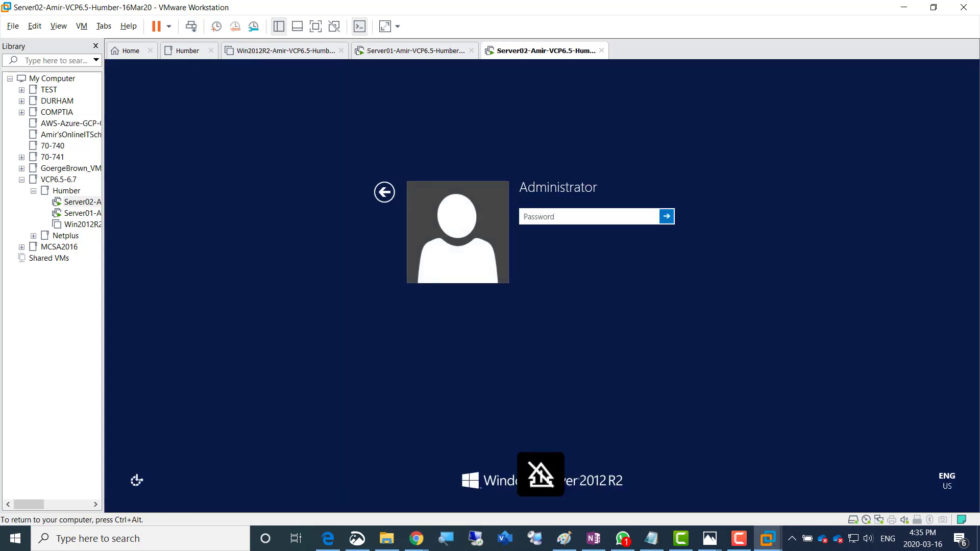
pyautogui.write('•••••••••')
pyautogui.press('Return')
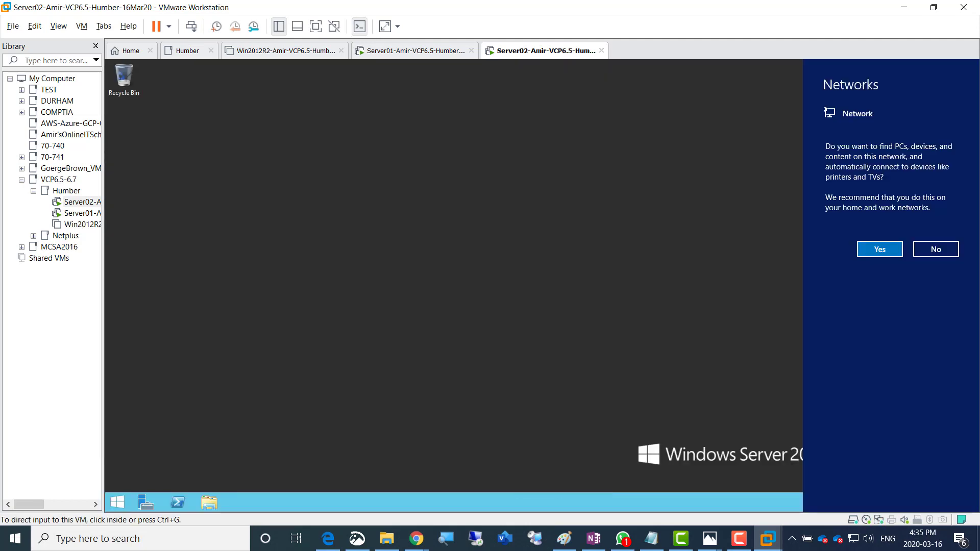
pyautogui.hotkey('ctrl', 'g')
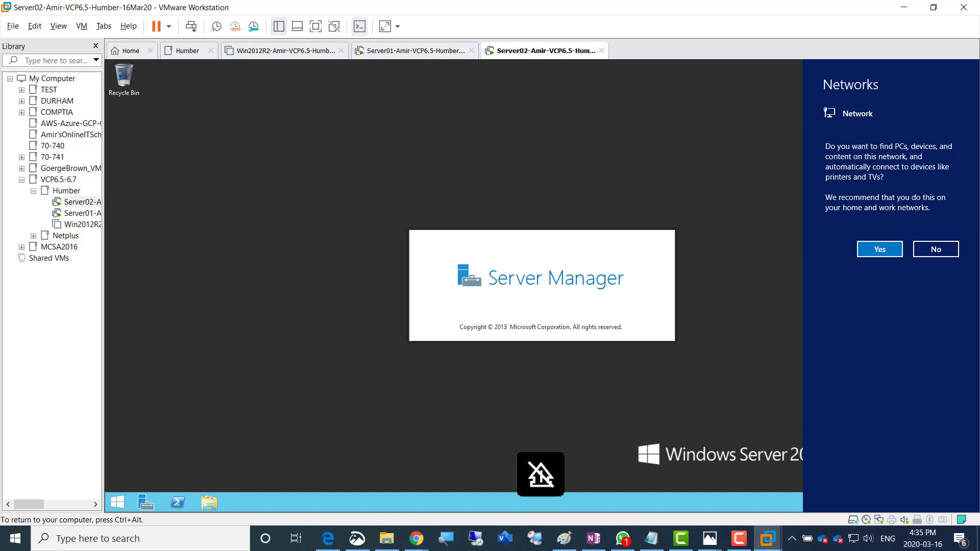
pyautogui.click(880, 249)
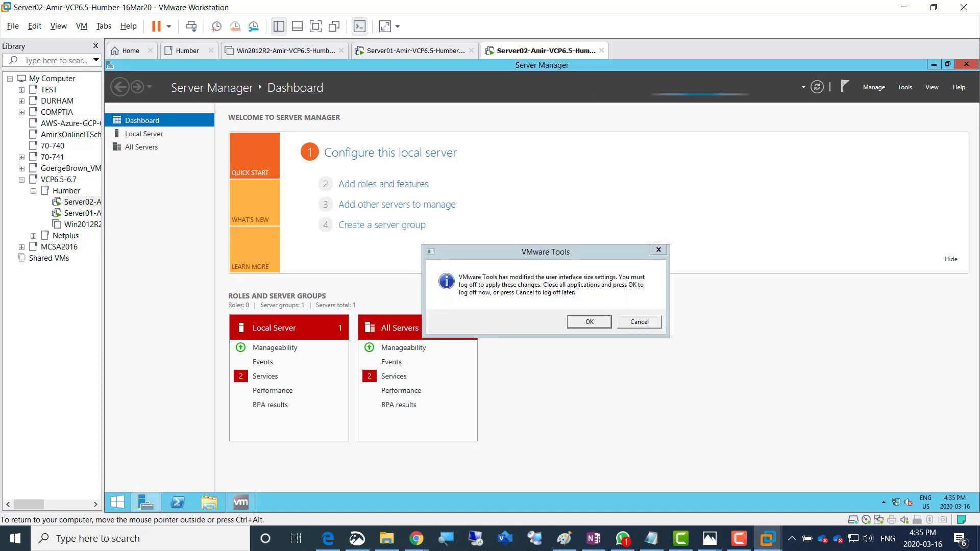
# Log off to apply display changes, sign back in as Administrator, and return to OneNote
pyautogui.click(589, 322)
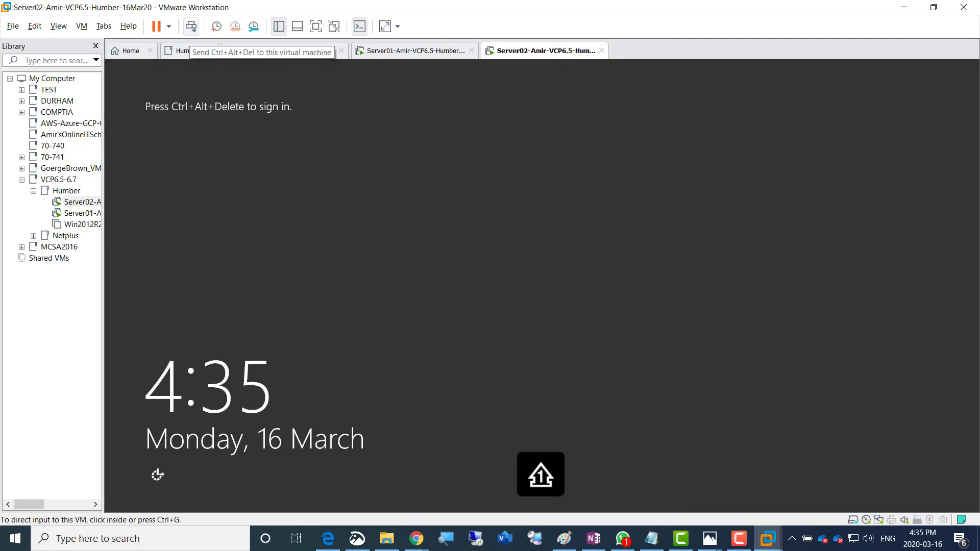
pyautogui.click(191, 26)
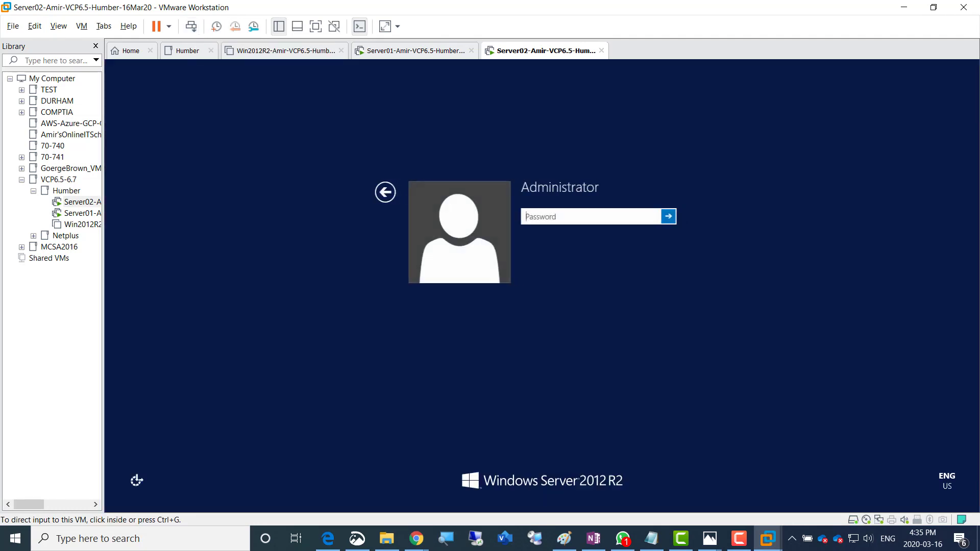
pyautogui.click(542, 286)
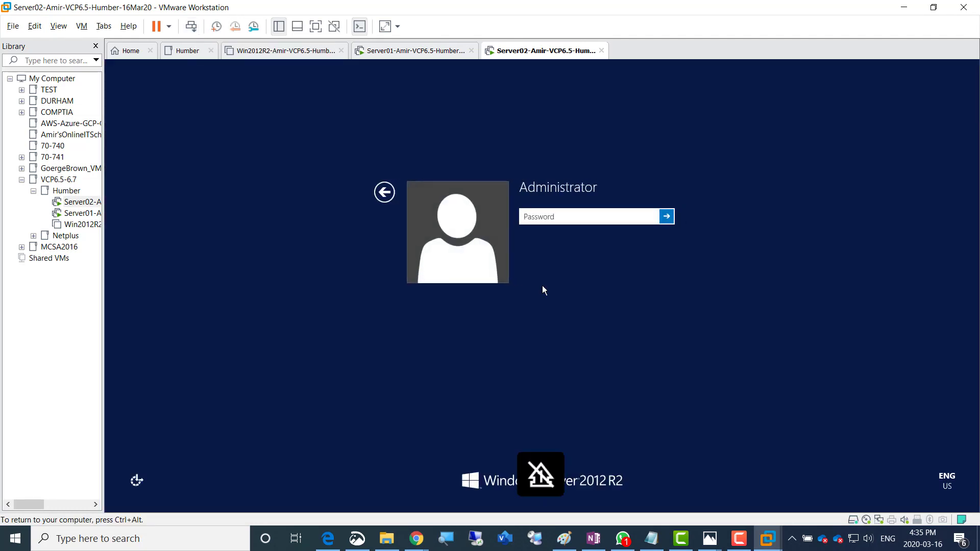
pyautogui.write('•••••••••')
pyautogui.press('Return')
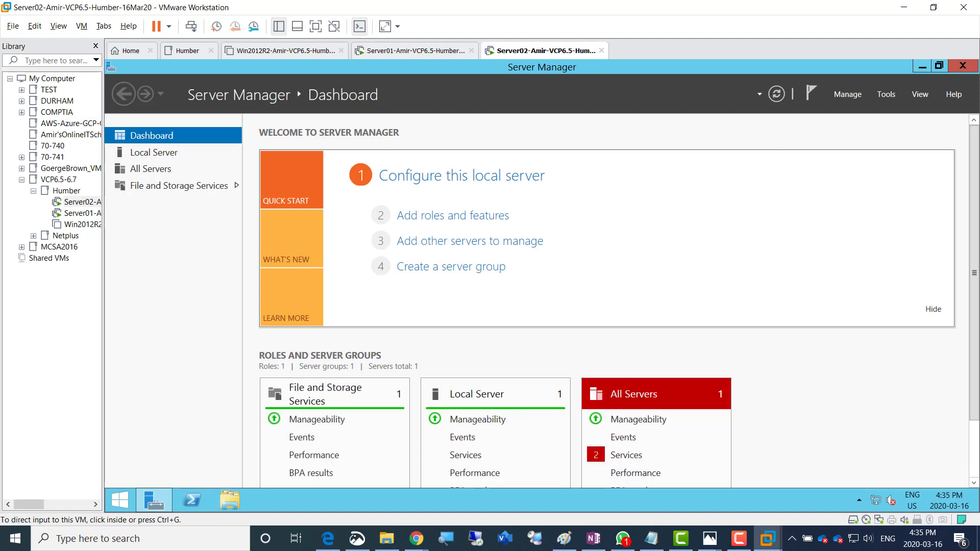
pyautogui.click(593, 539)
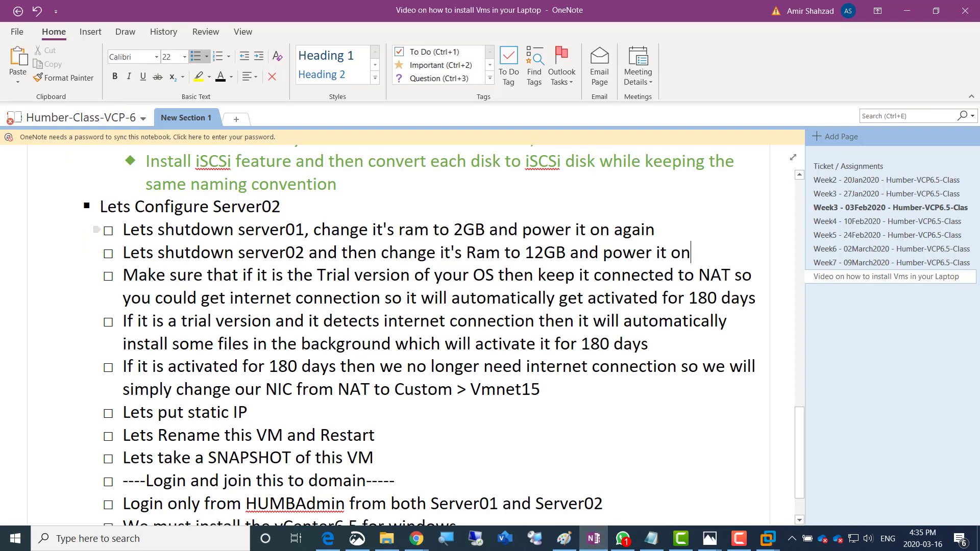
# Colour the server01 shutdown and server02 RAM task lines green in OneNote
pyautogui.moveTo(123, 230); pyautogui.dragTo(655, 230)
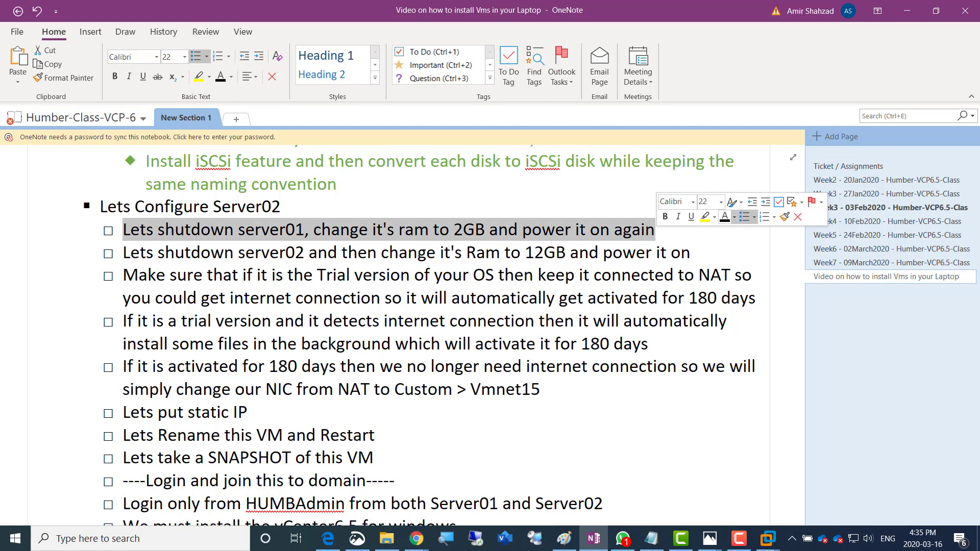
pyautogui.click(734, 217)
pyautogui.click(816, 259)
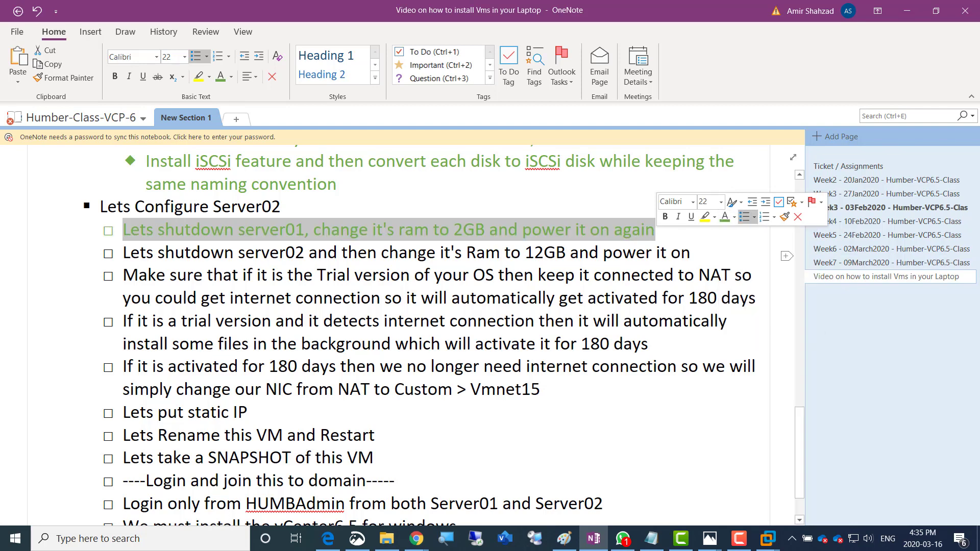
pyautogui.moveTo(691, 253); pyautogui.dragTo(123, 253)
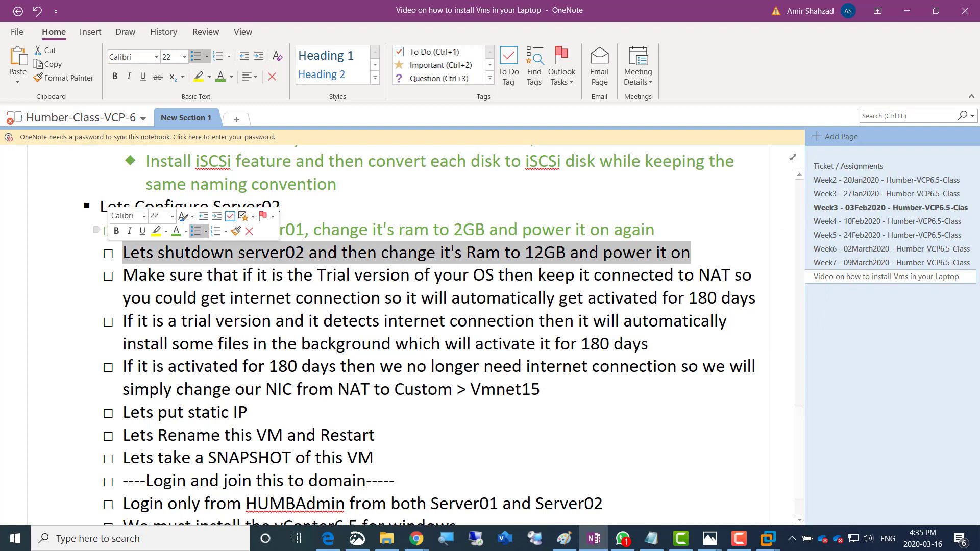
pyautogui.click(176, 231)
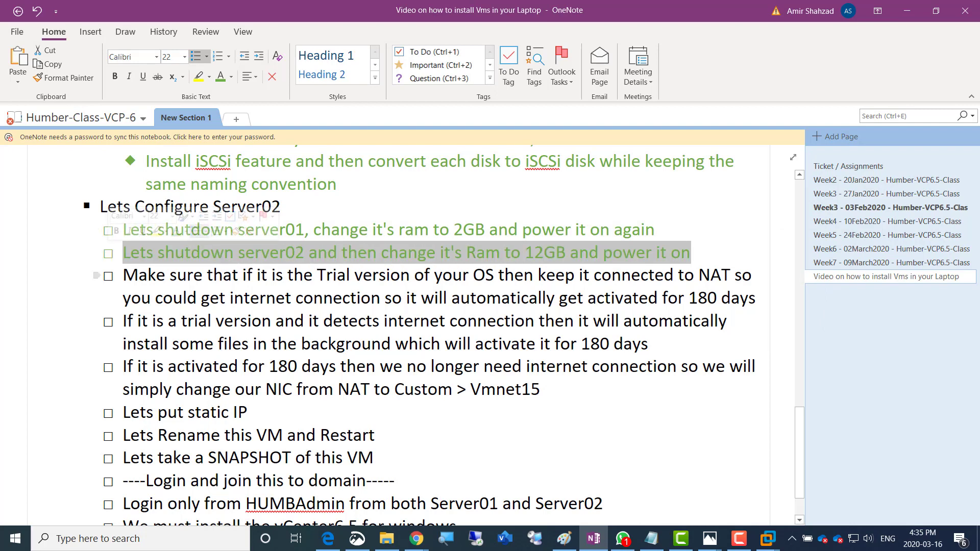
pyautogui.click(326, 286)
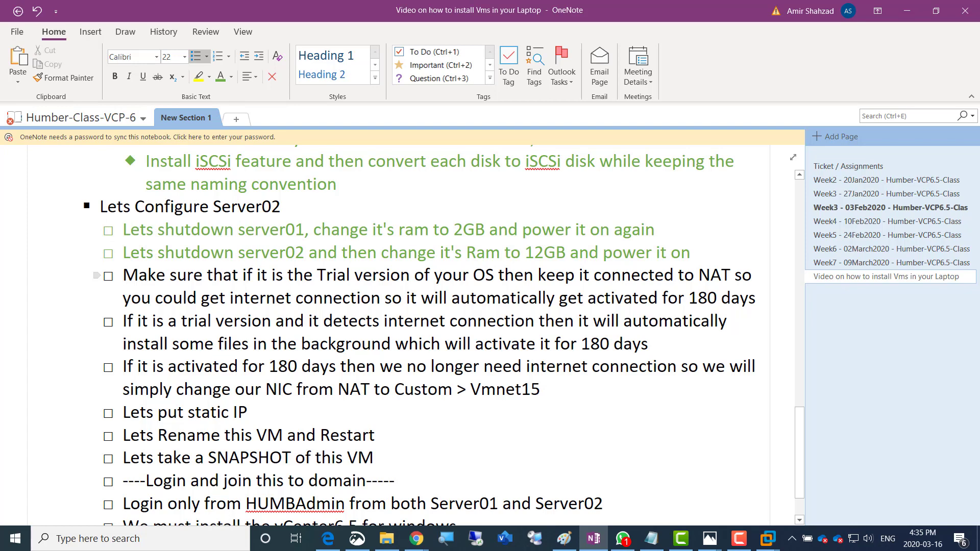
# Make '180 days' bold, then bring the Server02 VM back to the front
pyautogui.moveTo(689, 299); pyautogui.dragTo(756, 298)
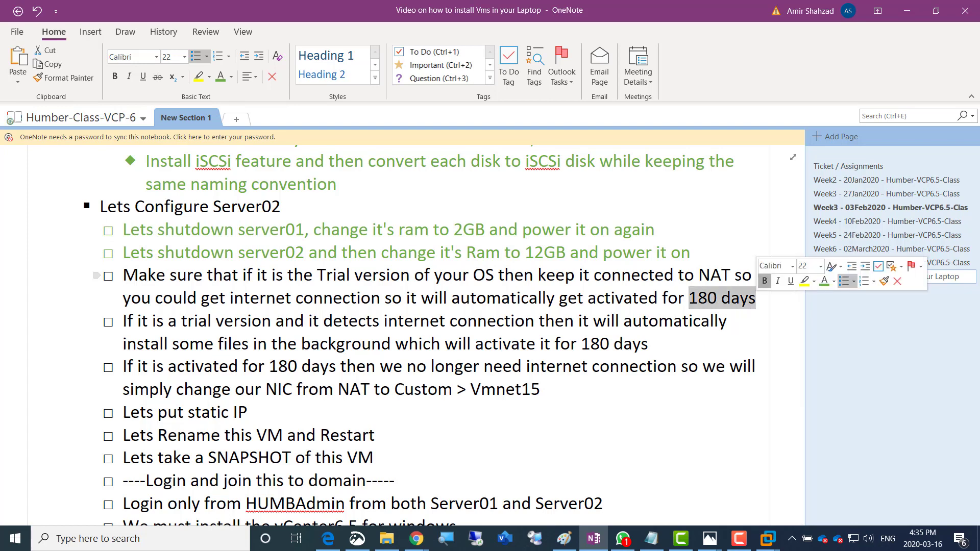
pyautogui.hotkey('ctrl', 'b')
pyautogui.press('Down')
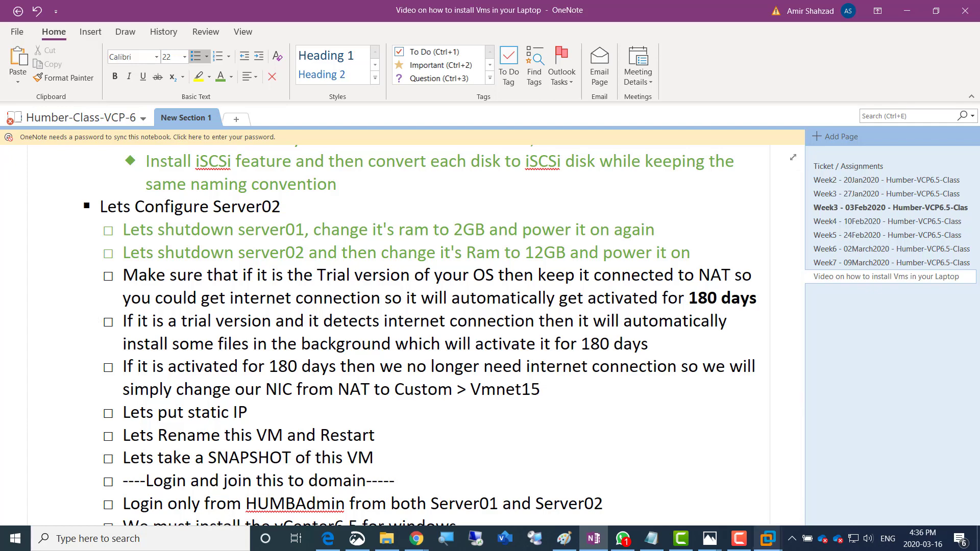
pyautogui.moveTo(768, 538)
pyautogui.click(909, 464)
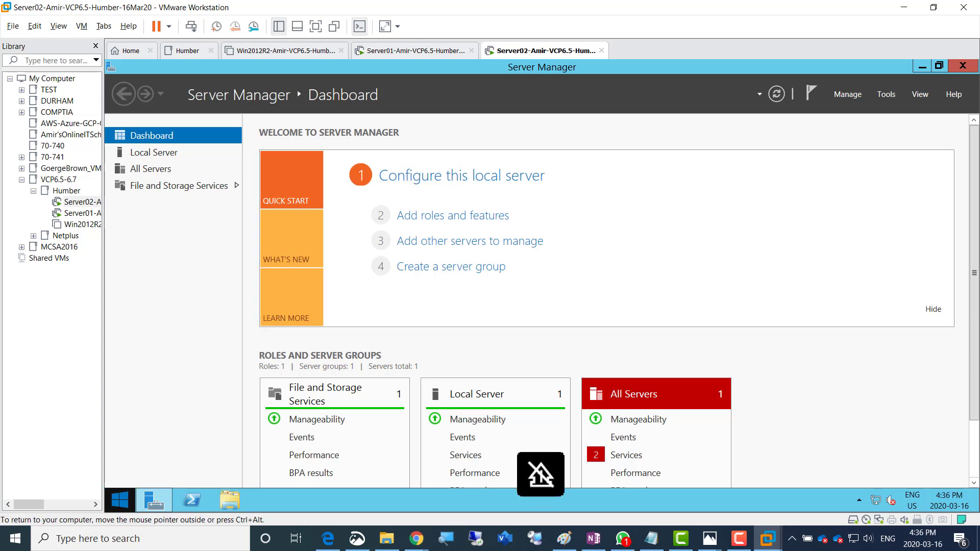
# Launch Internet Explorer in the Server02 guest, postpone its first-run setup with Ask me later, then close it
pyautogui.click(120, 500)
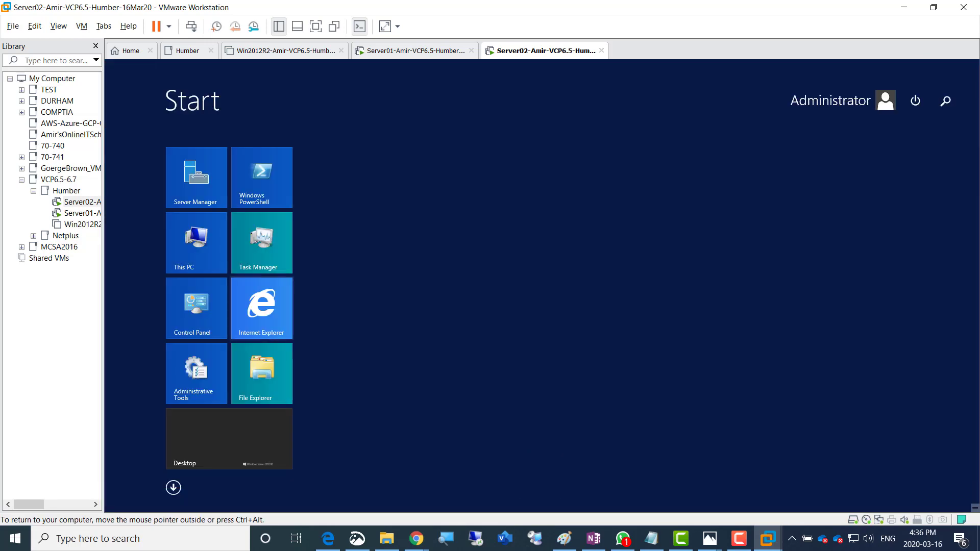
pyautogui.click(262, 309)
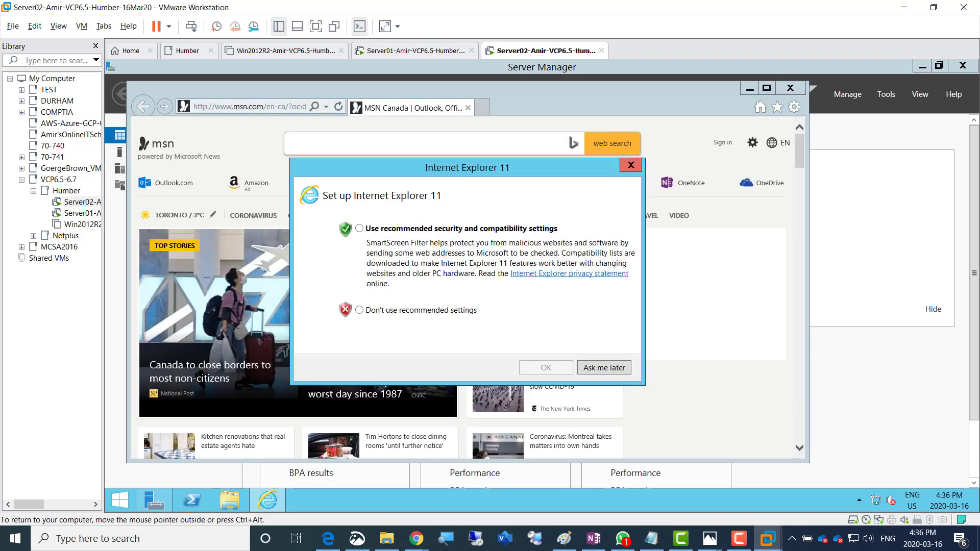
pyautogui.click(604, 368)
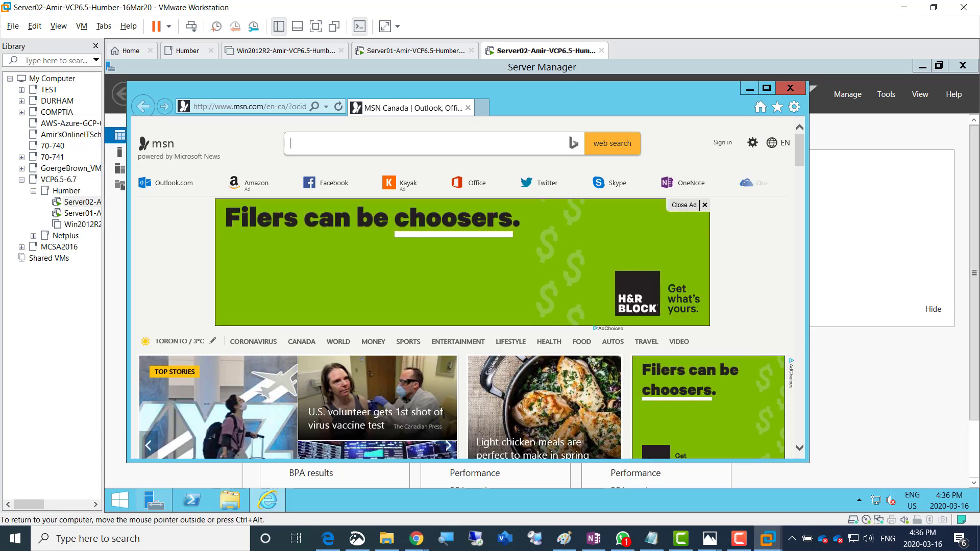
pyautogui.hotkey('ctrl', 'alt')
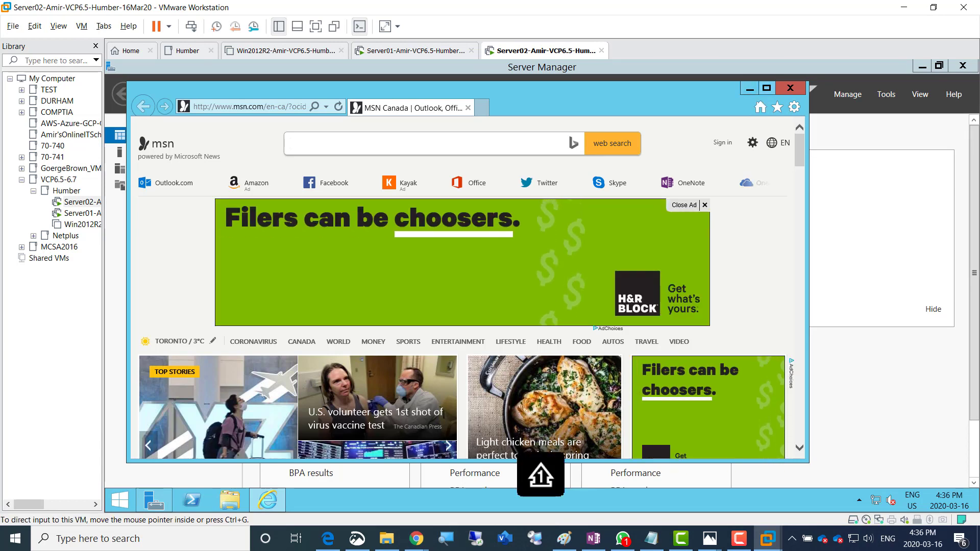
pyautogui.hotkey('alt', 'F4')
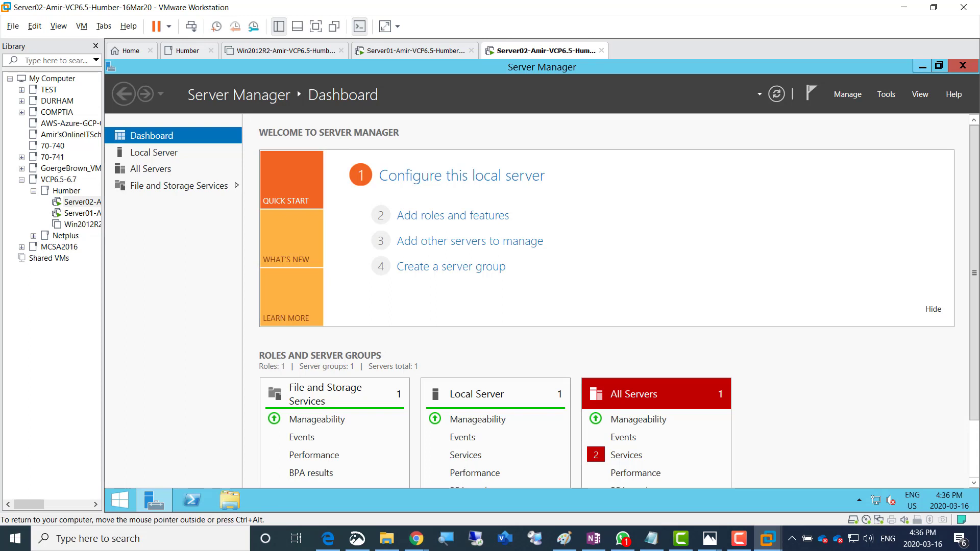
# Minimize Server Manager, refresh the guest desktop, and switch to the OneNote notes
pyautogui.click(923, 67)
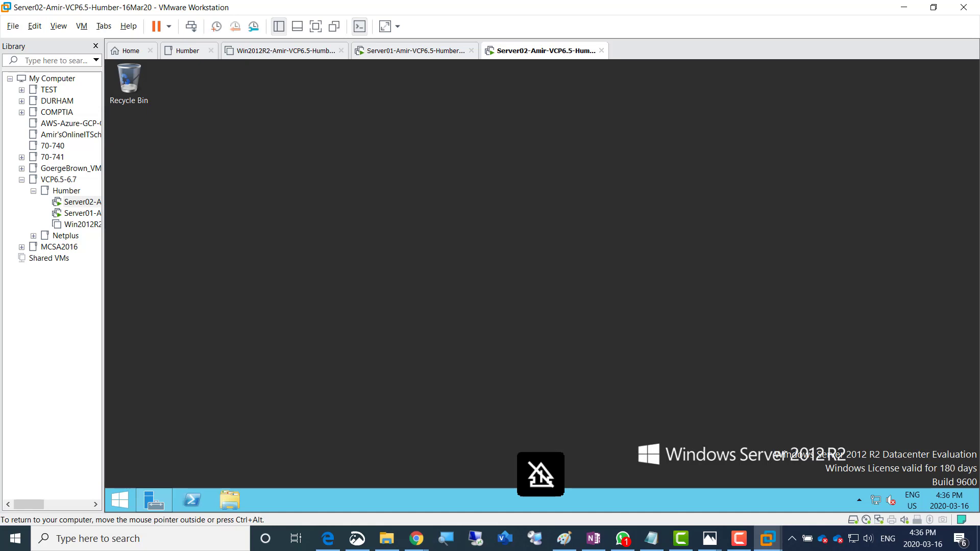
pyautogui.rightClick(729, 270)
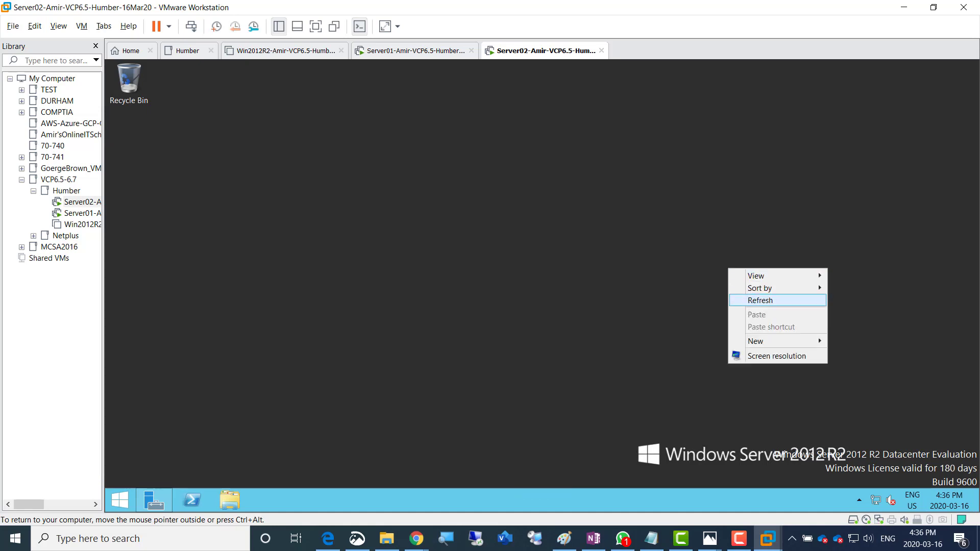
pyautogui.click(747, 301)
pyautogui.rightClick(716, 274)
pyautogui.click(748, 306)
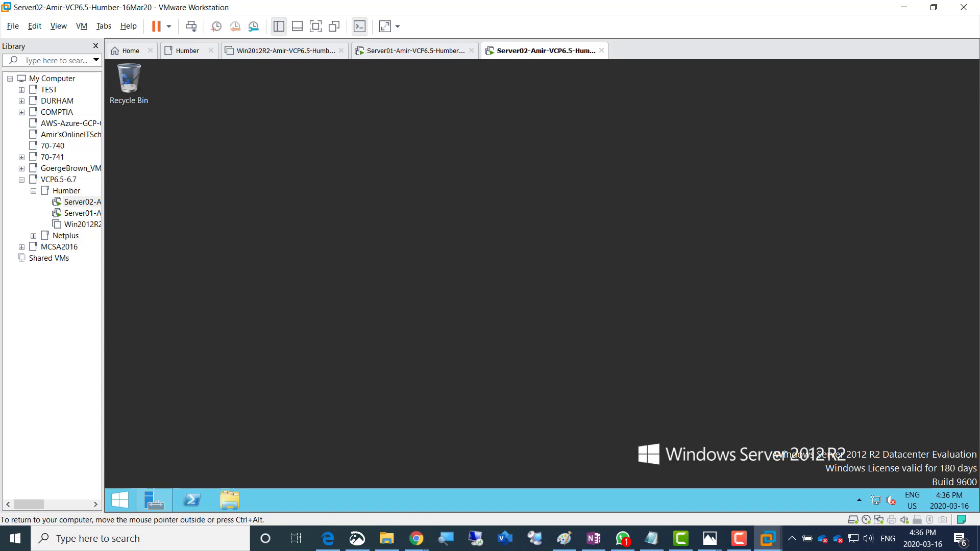
pyautogui.rightClick(741, 263)
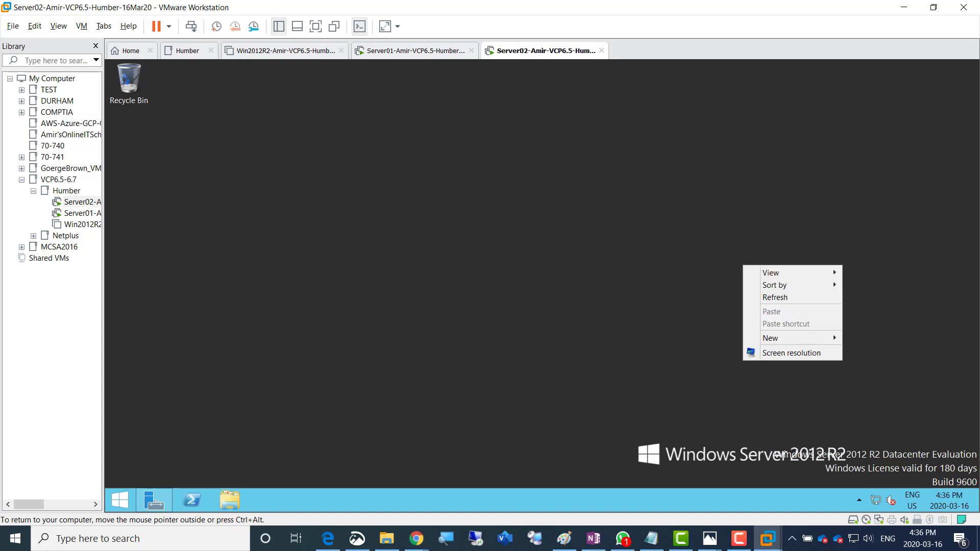
pyautogui.click(786, 296)
pyautogui.hotkey('ctrl', 'alt')
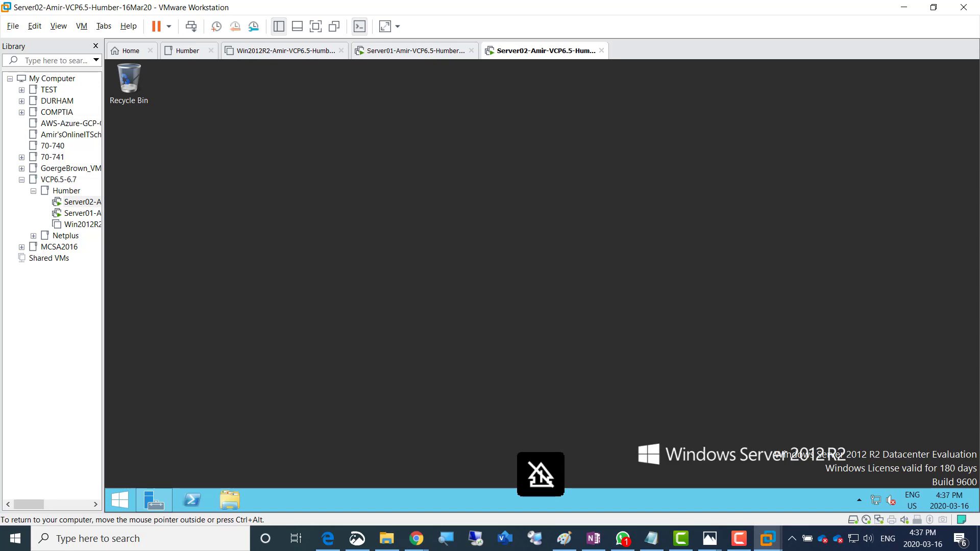
pyautogui.click(593, 539)
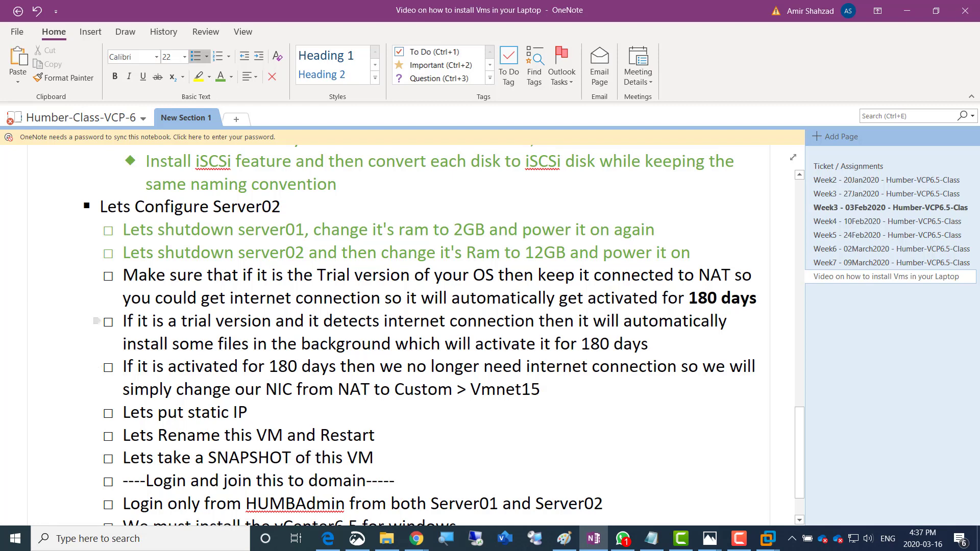
# Colour both trial-version activation paragraphs green, then switch back to VMware Workstation
pyautogui.moveTo(649, 345); pyautogui.dragTo(123, 276)
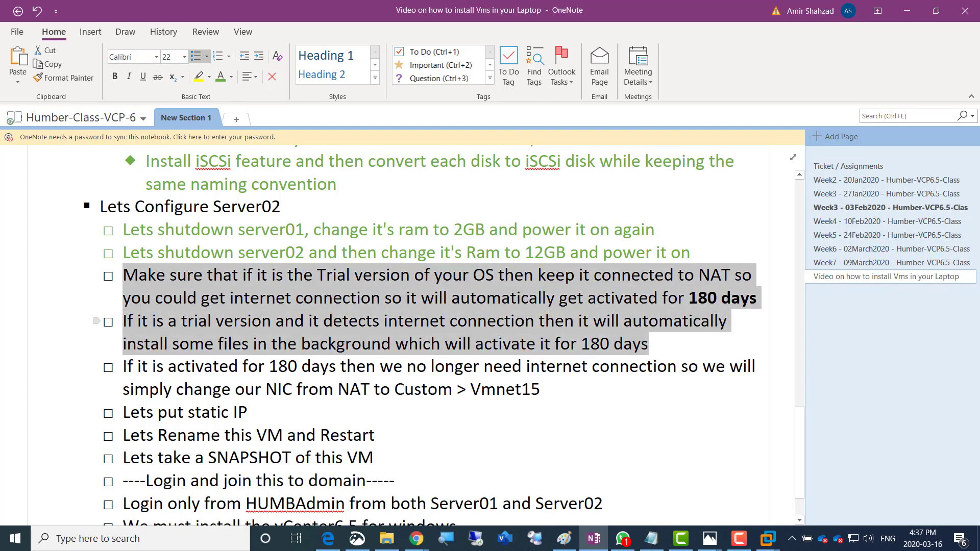
pyautogui.click(192, 259)
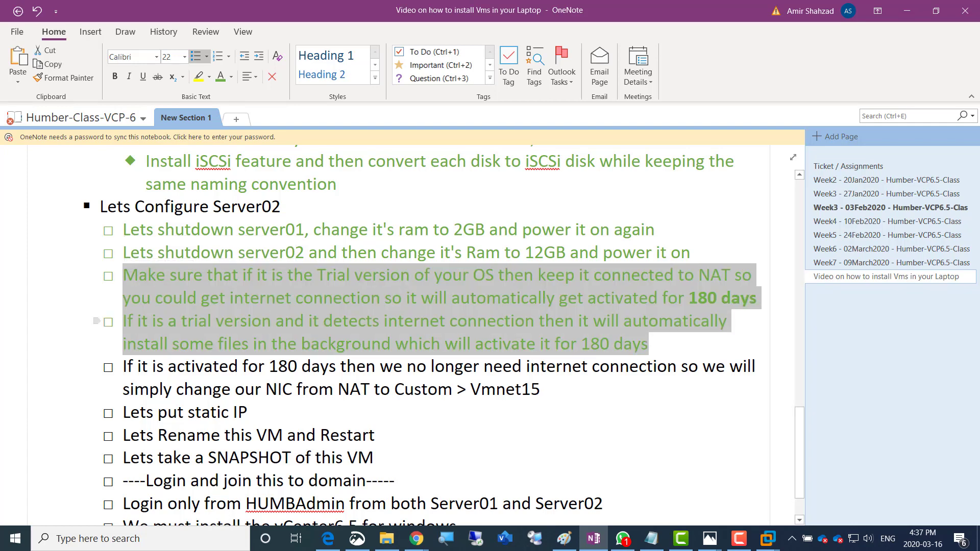
pyautogui.click(123, 367)
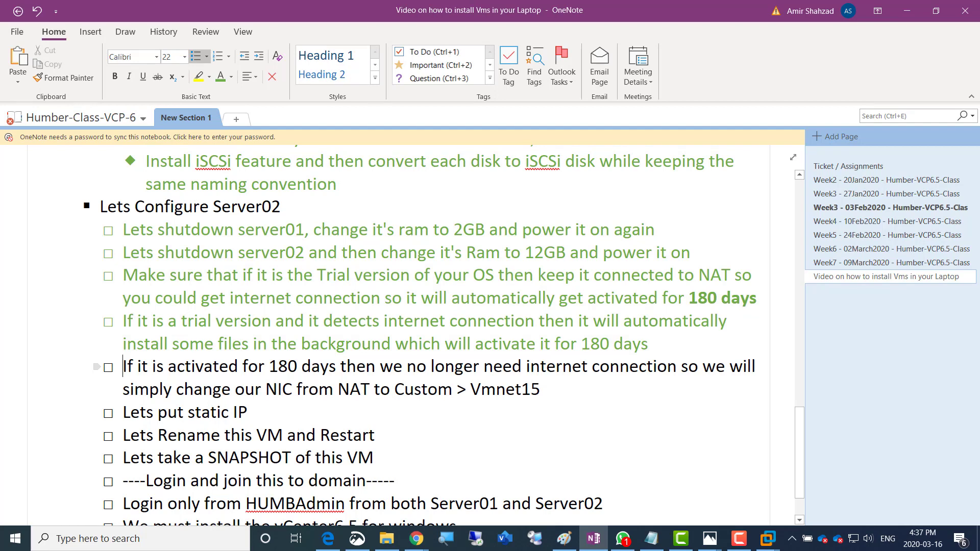
pyautogui.hotkey('alt', 'Tab')
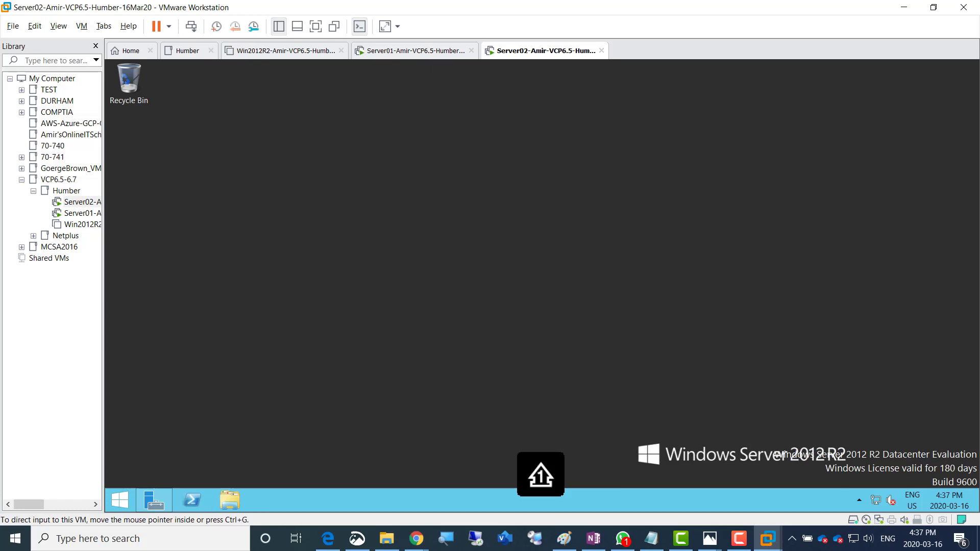
# Point Server02's network adapter at the custom VMnet1 (Host-only) network instead of NAT
pyautogui.rightClick(531, 51)
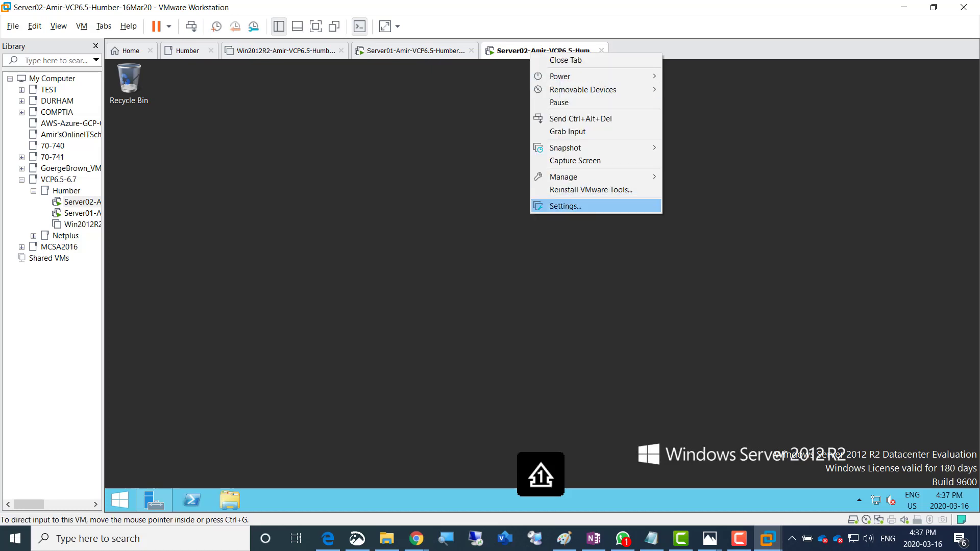
pyautogui.click(564, 205)
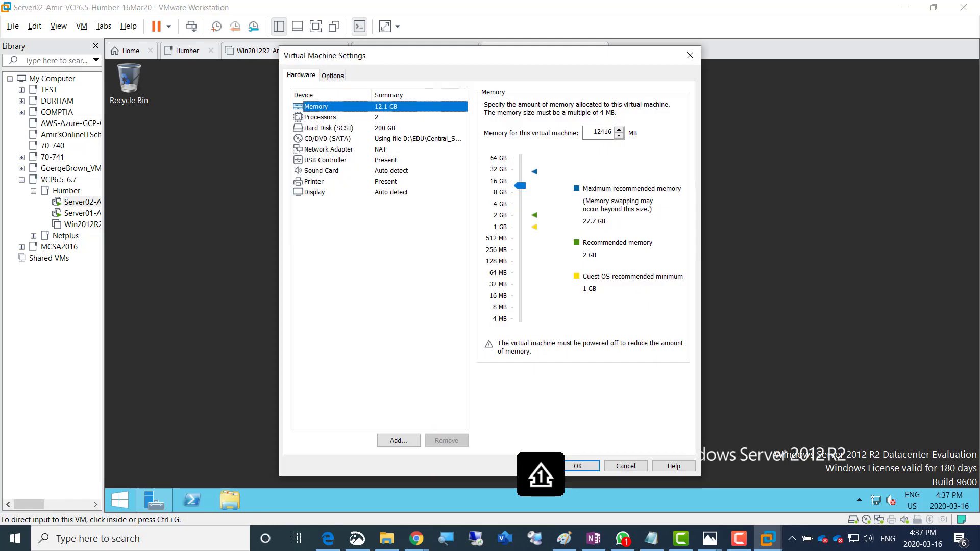
pyautogui.click(329, 149)
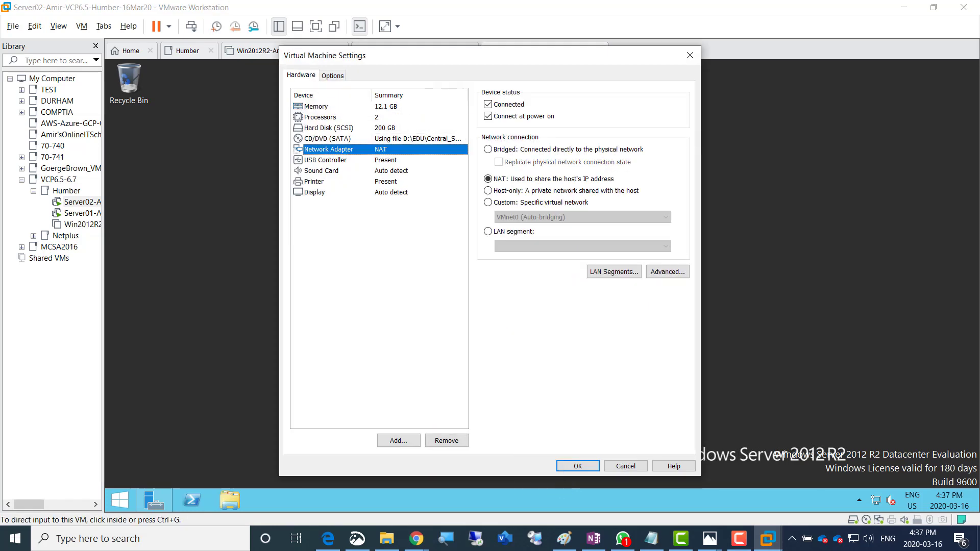
pyautogui.click(488, 202)
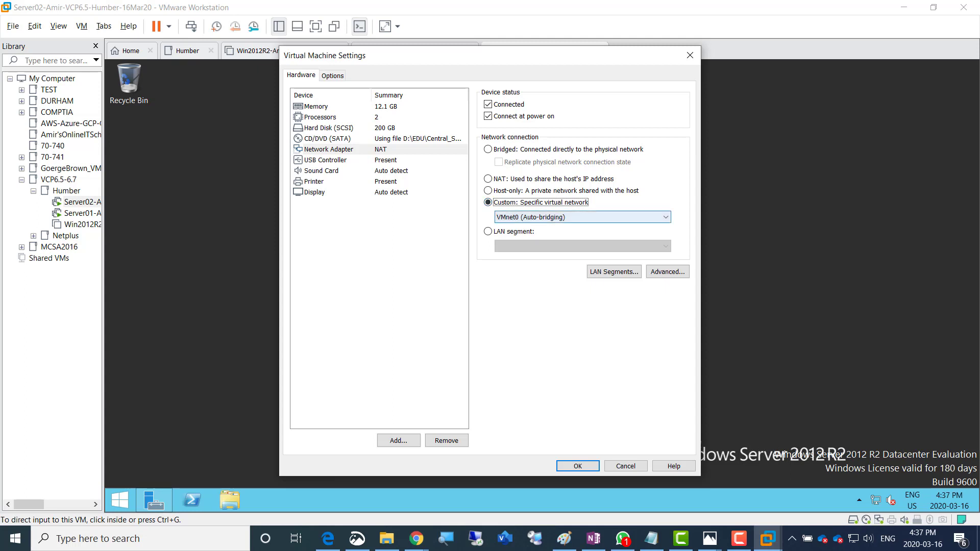
pyautogui.click(582, 217)
pyautogui.click(582, 236)
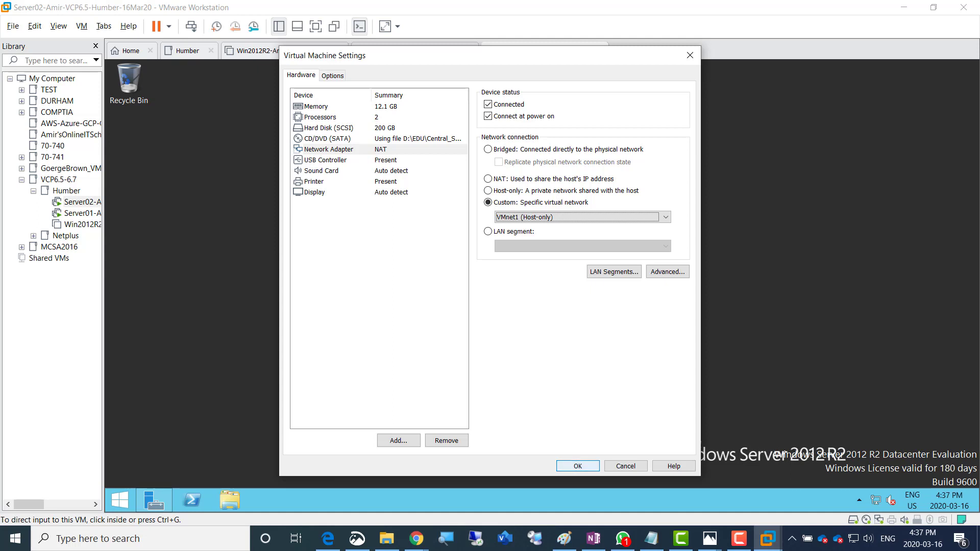
pyautogui.press('Return')
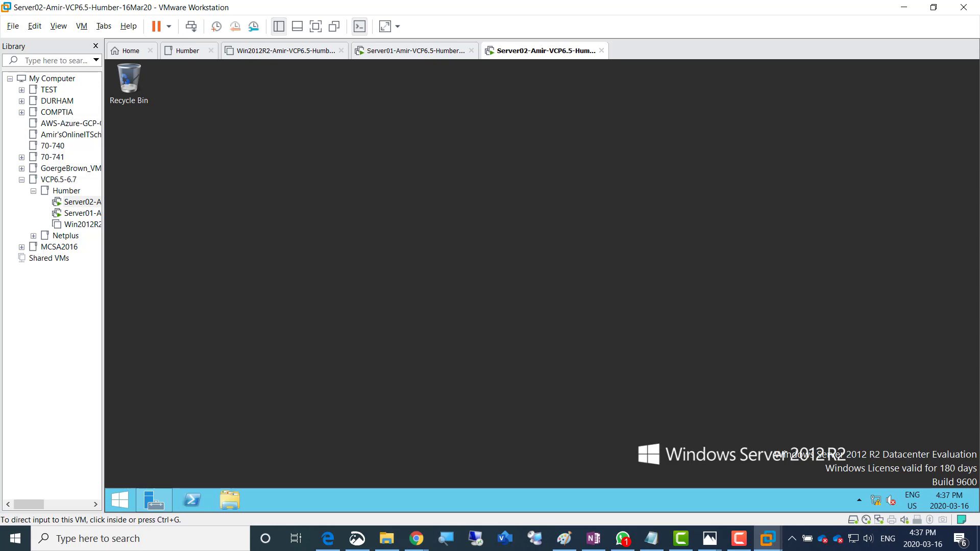
# Colour the 'If it is activated…' NIC-change paragraph green in OneNote, then return to Server02
pyautogui.click(594, 539)
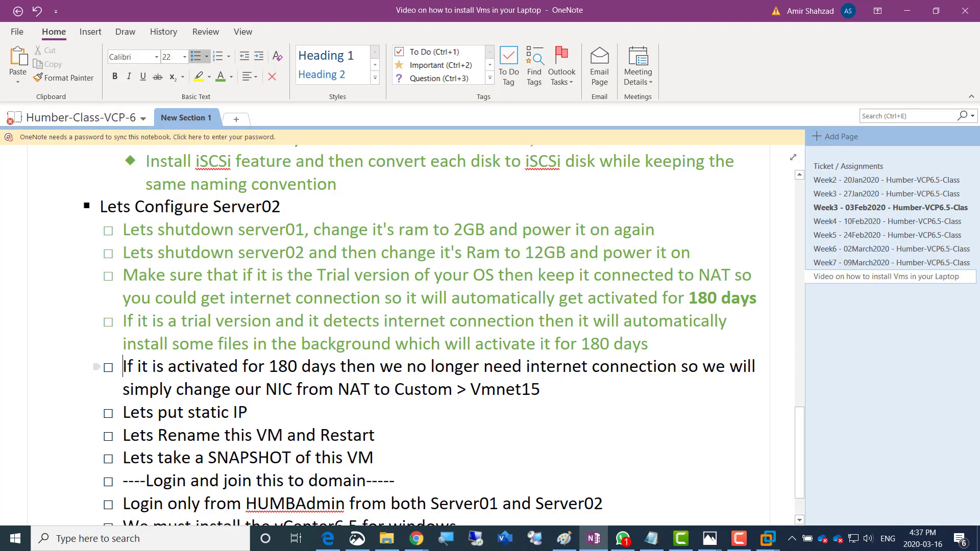
pyautogui.moveTo(124, 366); pyautogui.dragTo(545, 389)
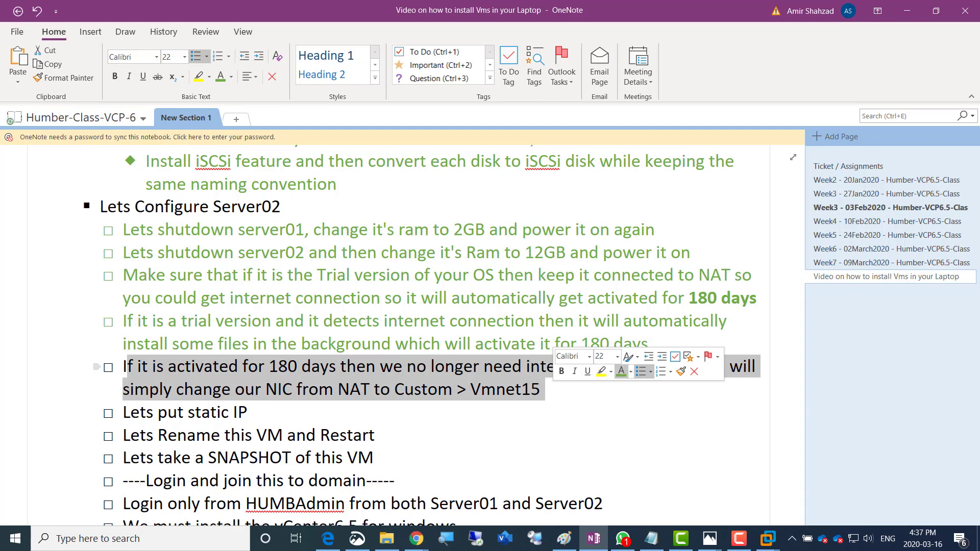
pyautogui.click(621, 371)
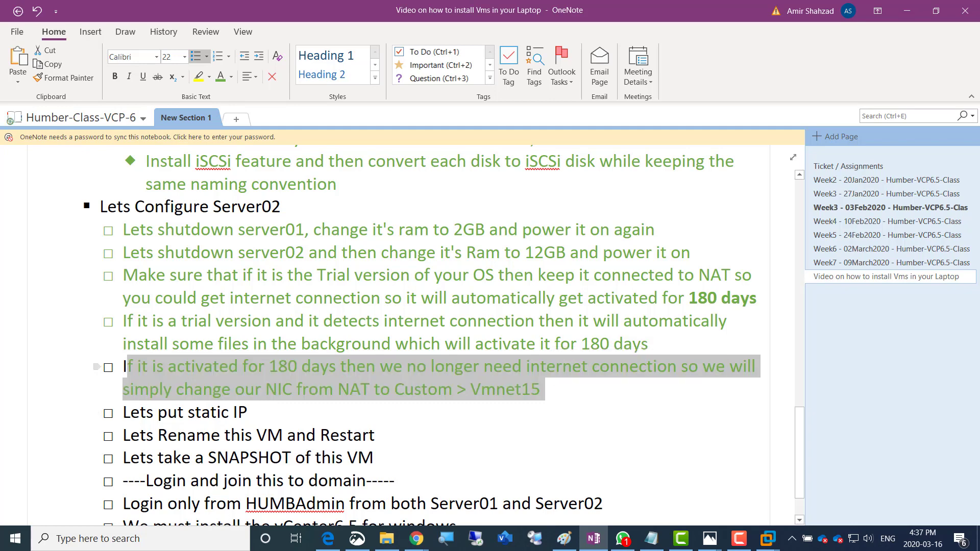
pyautogui.click(127, 367)
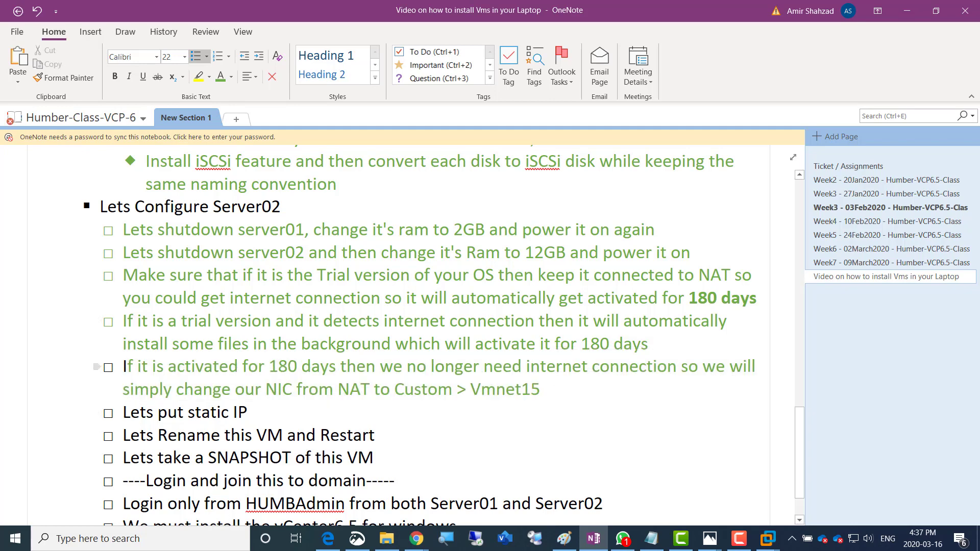
pyautogui.moveTo(128, 367); pyautogui.dragTo(123, 367)
pyautogui.click(123, 413)
pyautogui.moveTo(124, 413); pyautogui.dragTo(239, 413)
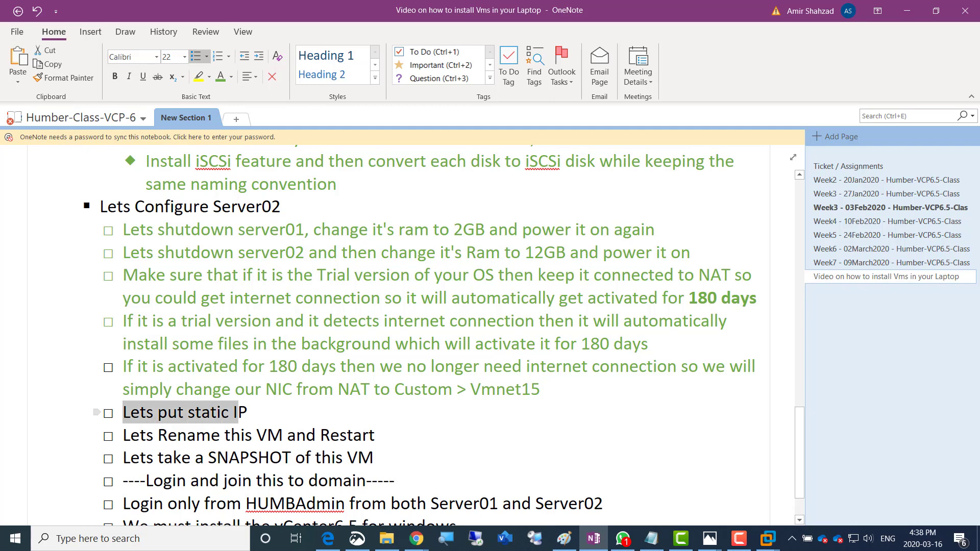
pyautogui.click(238, 412)
pyautogui.click(768, 538)
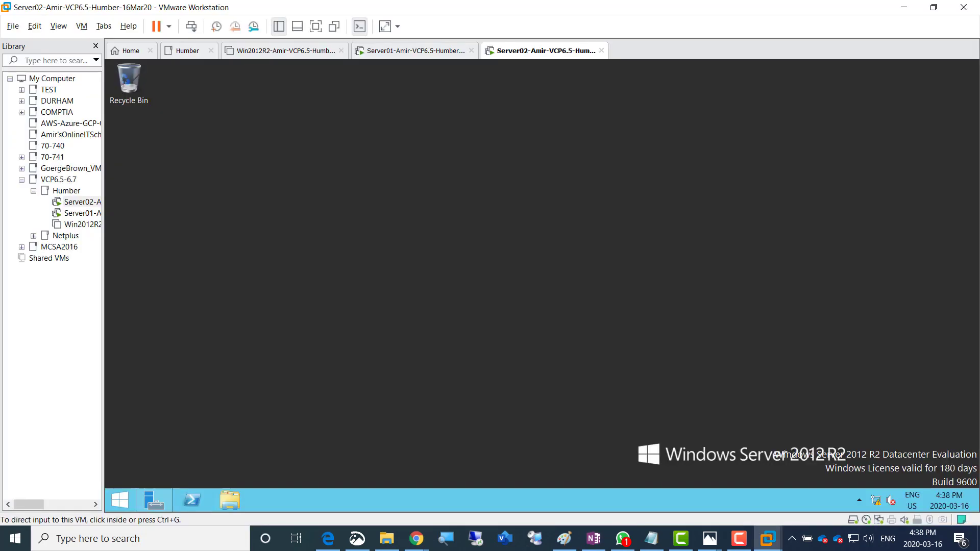
# Open Server02's Ethernet0 adapter properties from Server Manager and disable IPv6
pyautogui.click(541, 475)
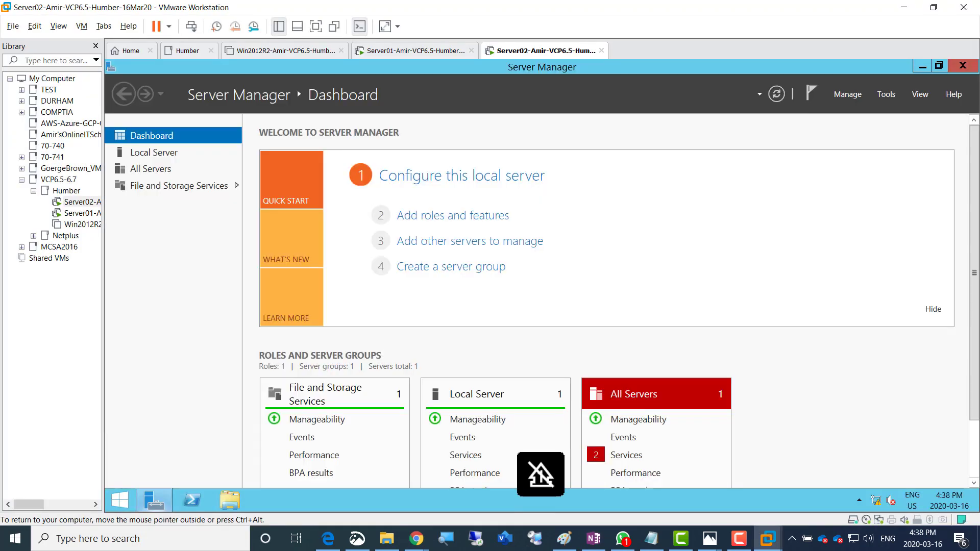
pyautogui.click(154, 152)
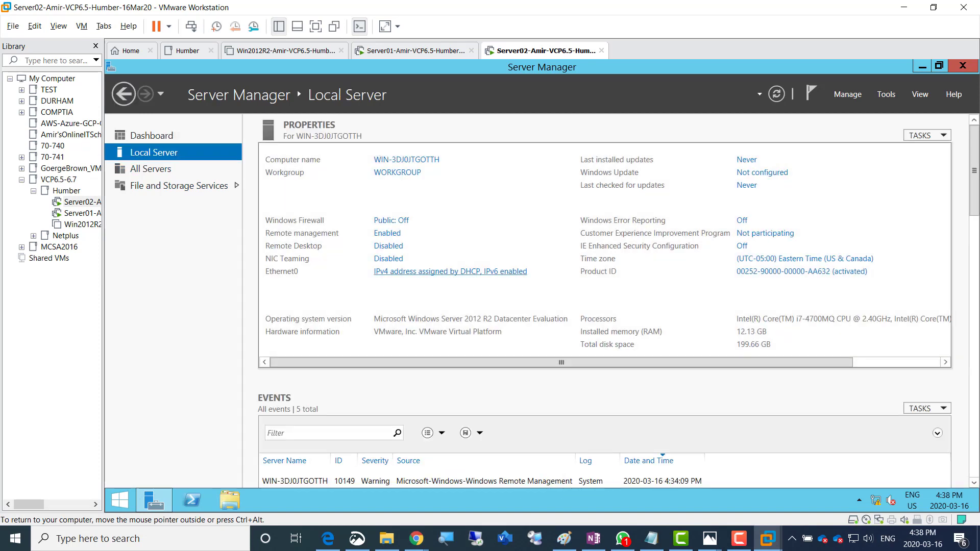
pyautogui.click(450, 271)
pyautogui.doubleClick(357, 207)
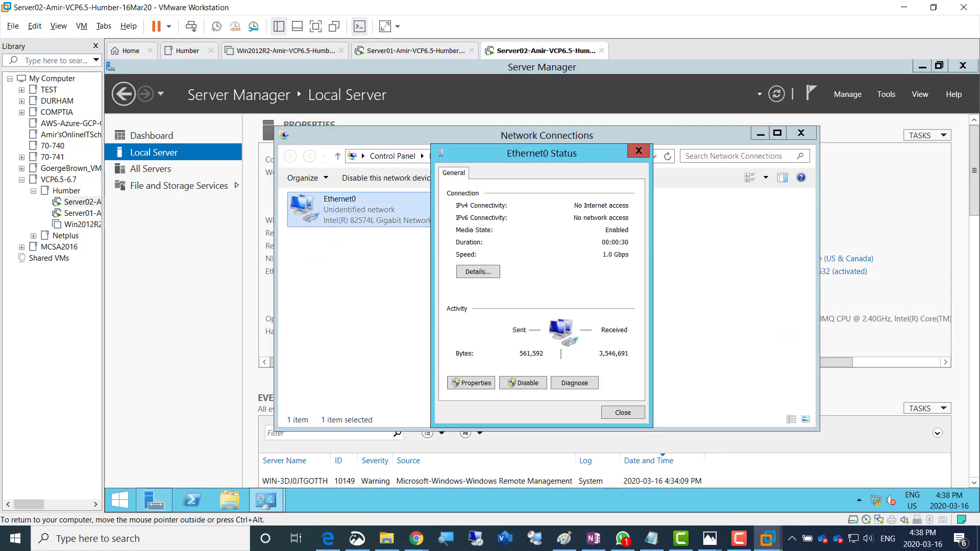
pyautogui.click(467, 382)
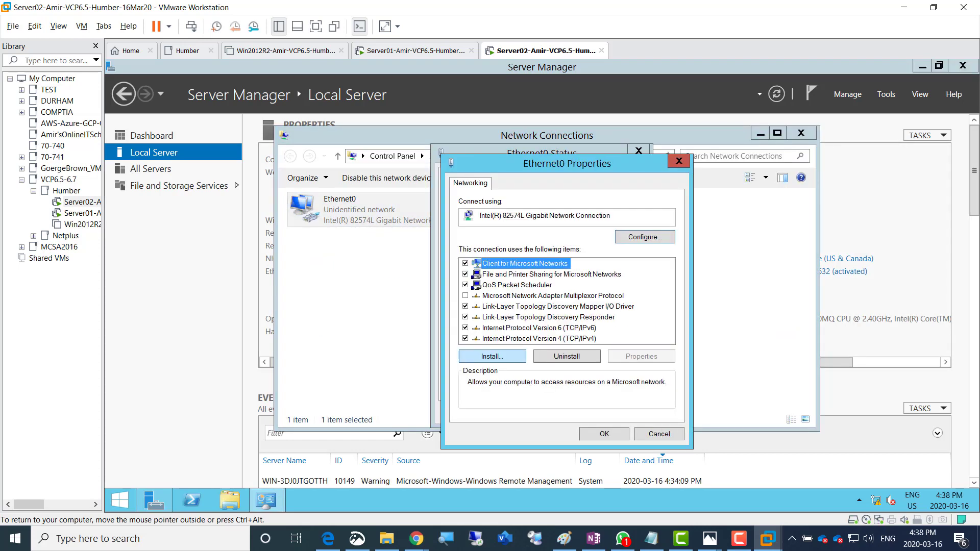
pyautogui.click(465, 327)
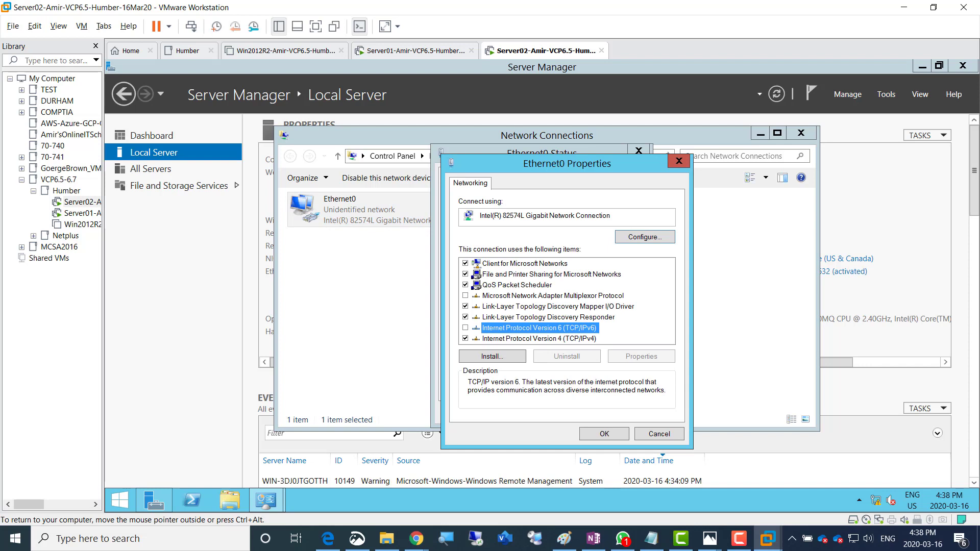
# Set static IPv4 192.168.200.2, mask 255.255.255.0, gateway 192.168.200.1, and allow network discovery
pyautogui.doubleClick(539, 339)
pyautogui.click(488, 297)
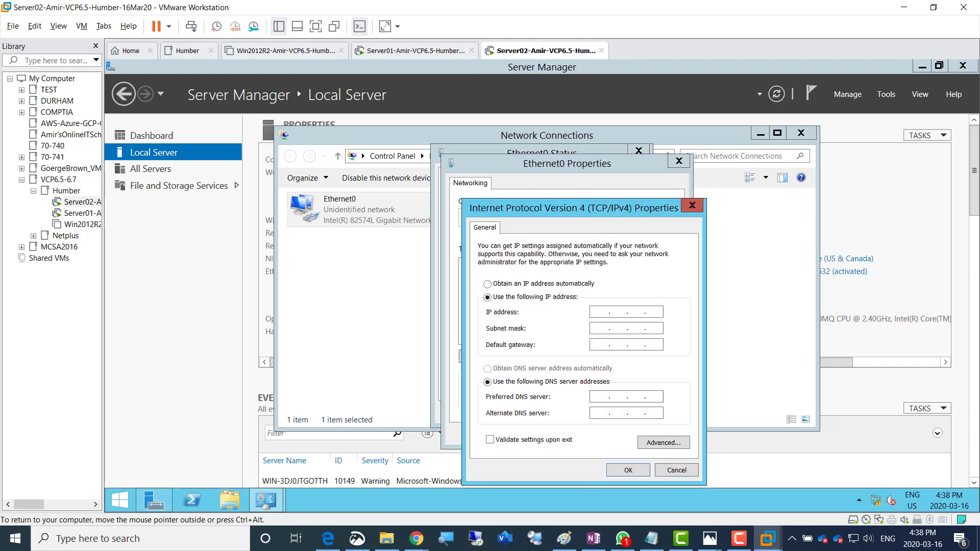
pyautogui.write('192 . 168 . 200 . 2')
pyautogui.press('Tab')
pyautogui.press('Tab')
pyautogui.write('1921682001')
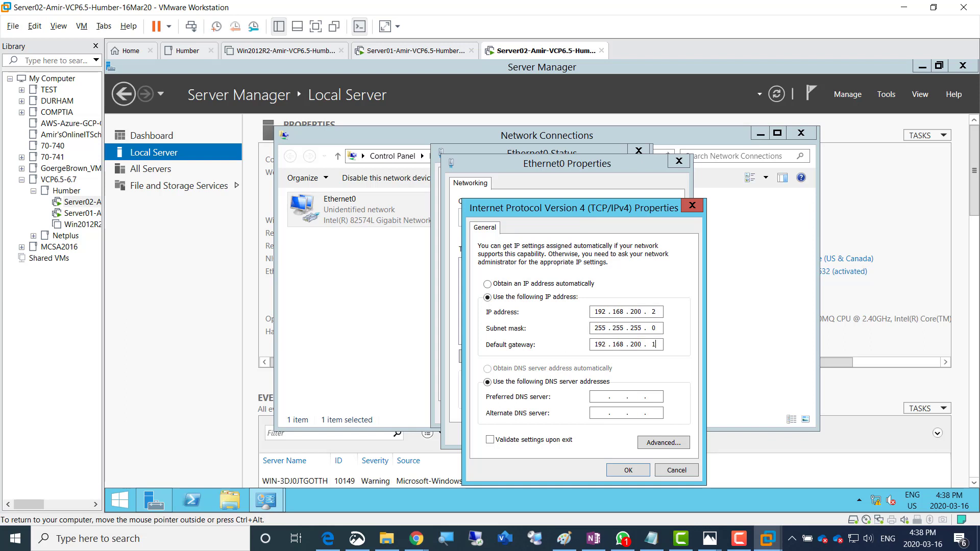
pyautogui.write('192168200')
pyautogui.write('192 . 168 . 200 . 1')
pyautogui.press('Return')
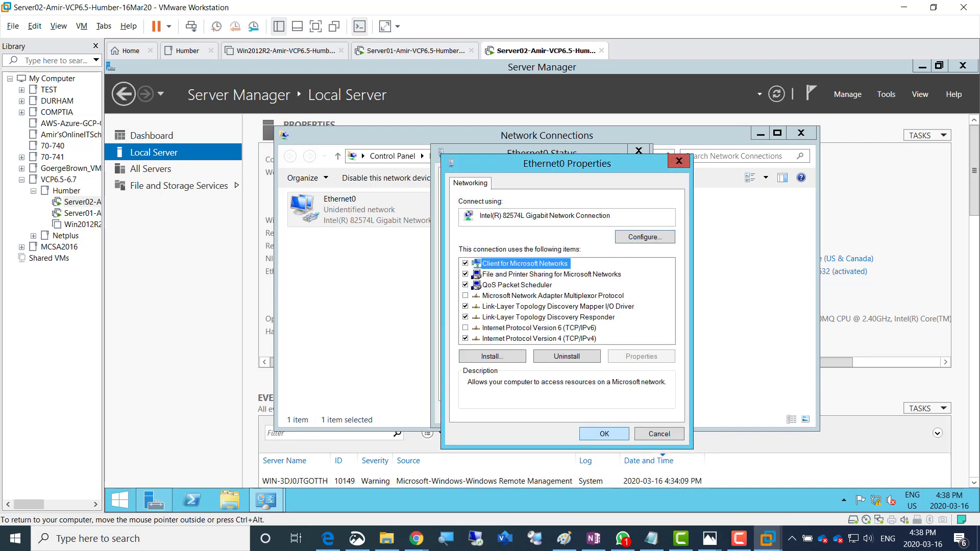
pyautogui.press('Return')
pyautogui.press('Return')
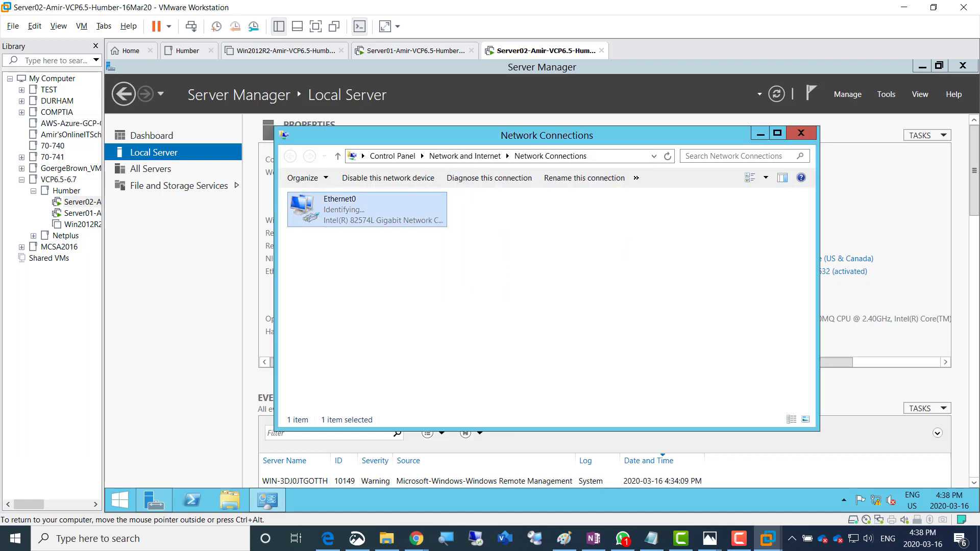
pyautogui.click(801, 132)
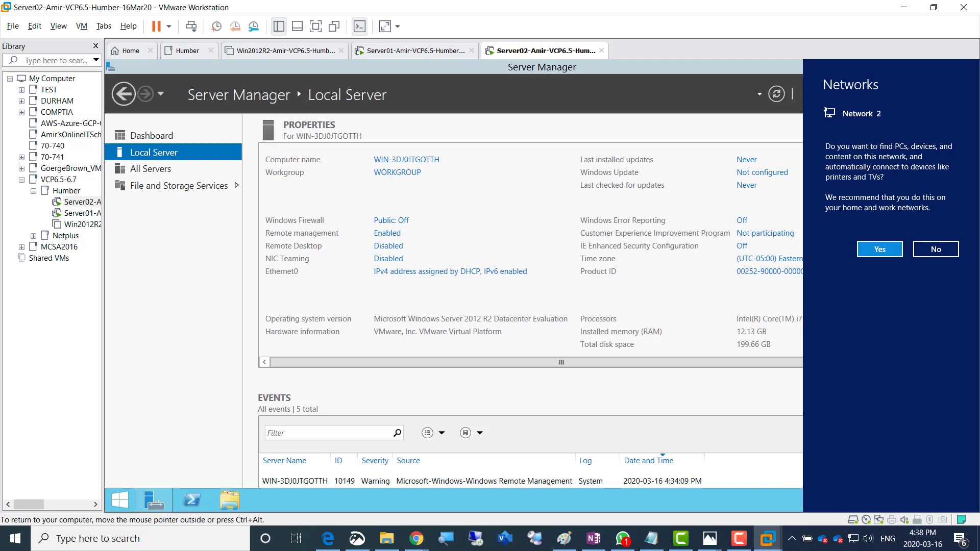
pyautogui.click(879, 249)
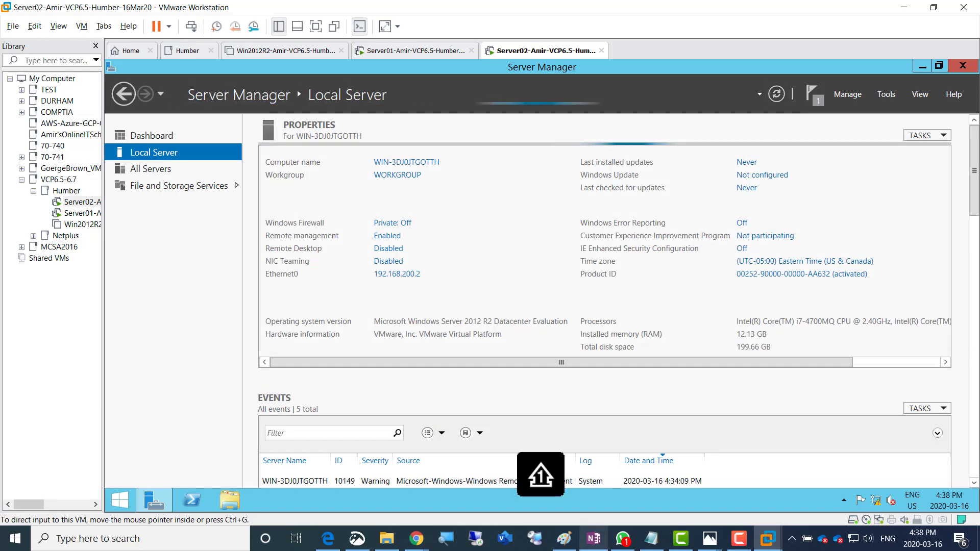
# Colour the 'Lets put static IP' line green in OneNote
pyautogui.click(594, 539)
pyautogui.moveTo(249, 412)
pyautogui.mouseDown()
pyautogui.moveTo(124, 413)
pyautogui.moveTo(260, 413)
pyautogui.mouseUp()
pyautogui.click(329, 394)
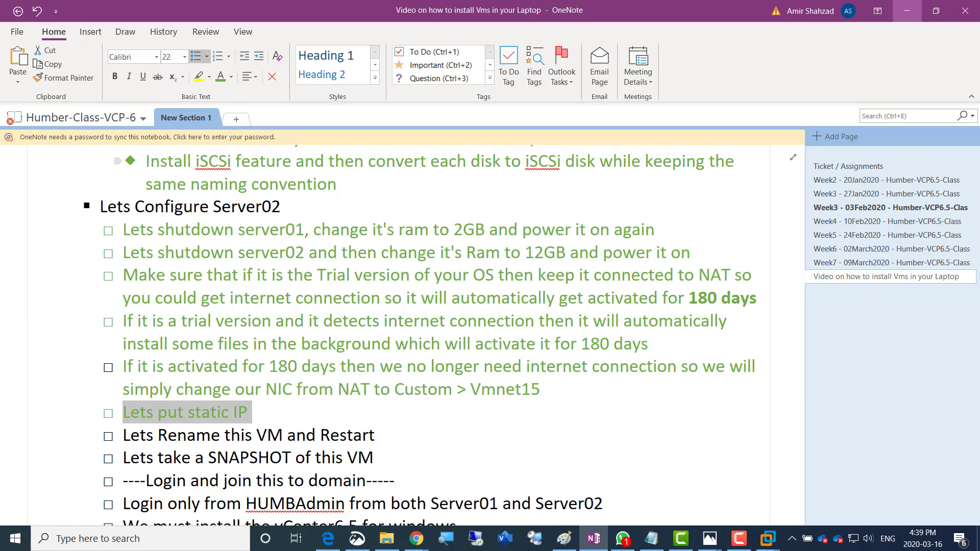
# Minimize OneNote to reveal Server02's Server Manager in VMware Workstation
pyautogui.click(907, 11)
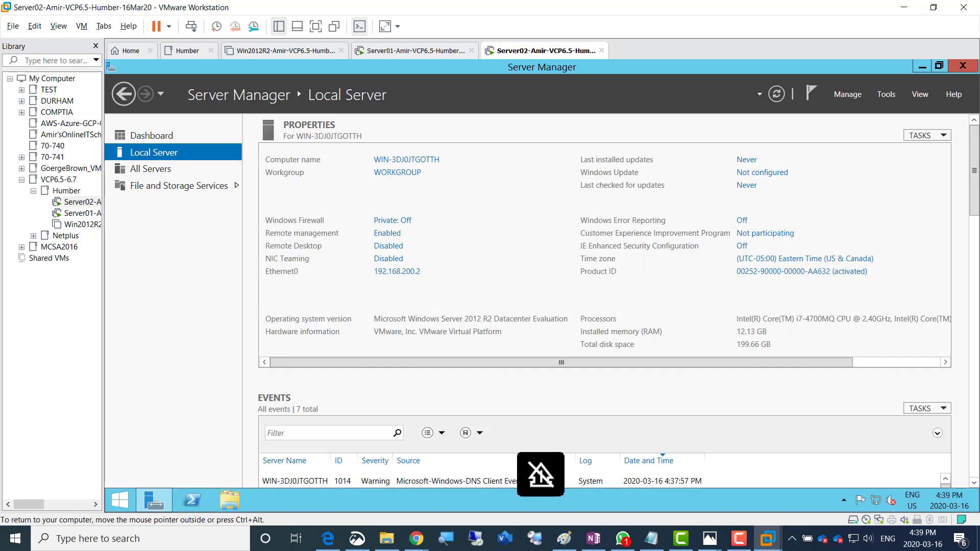
# Release input from the VM and bring the OneNote Server02 checklist to the front
pyautogui.hotkey('alt', 'Tab')
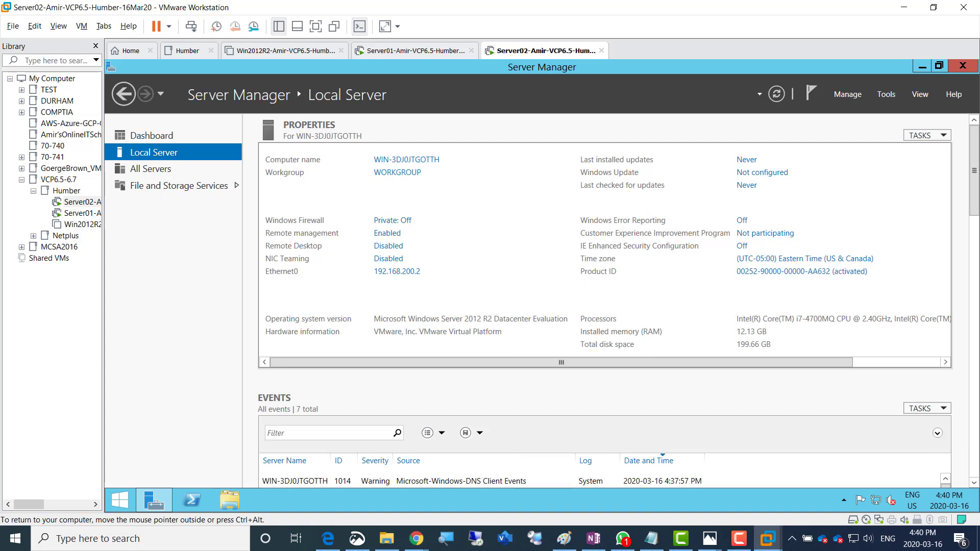
pyautogui.hotkey('ctrl', 'alt')
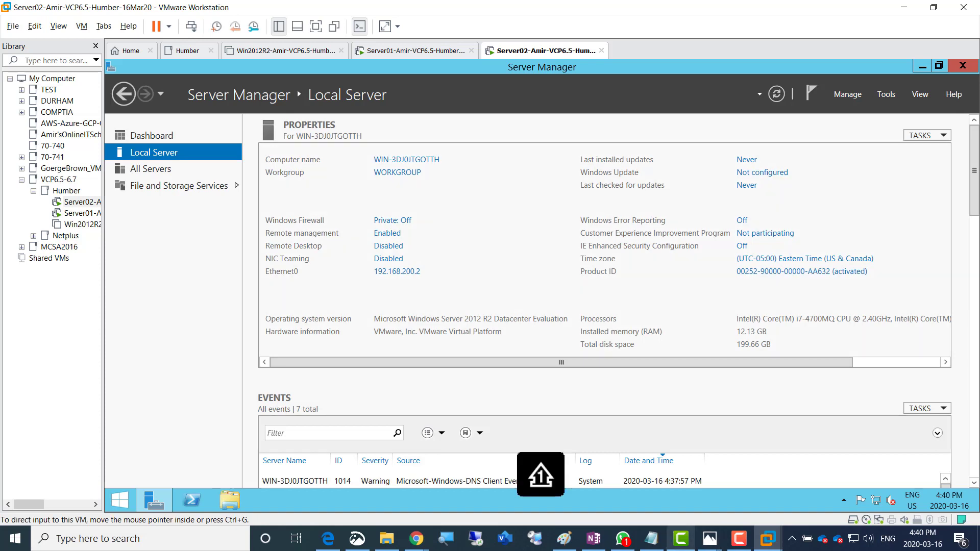
pyautogui.click(739, 538)
pyautogui.click(739, 538)
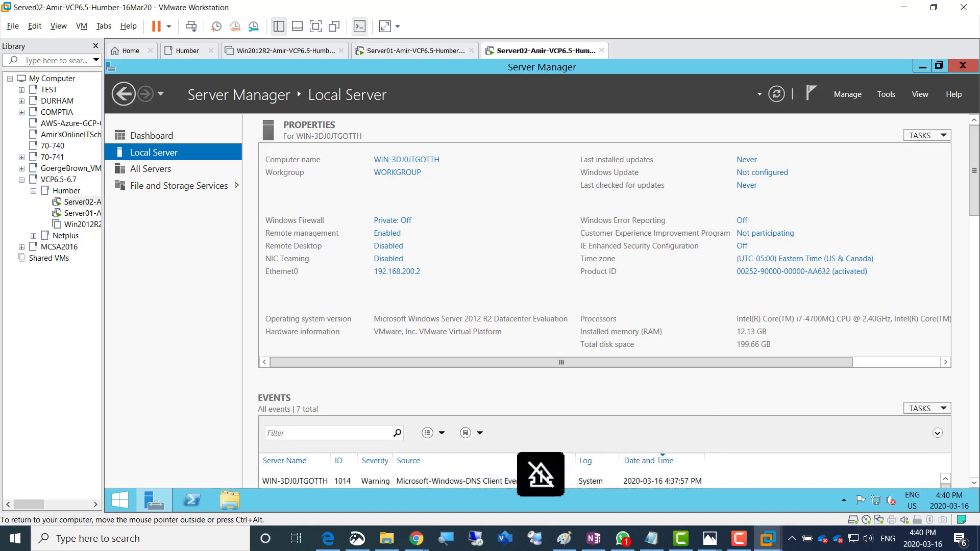
pyautogui.click(593, 539)
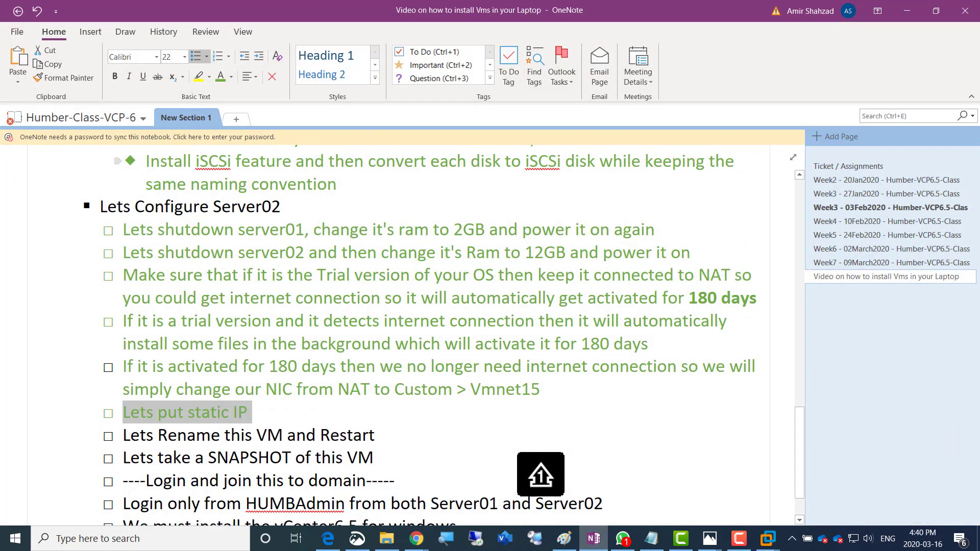
# Change the guest's computer name to Server02 in System Properties and restart now
pyautogui.click(768, 539)
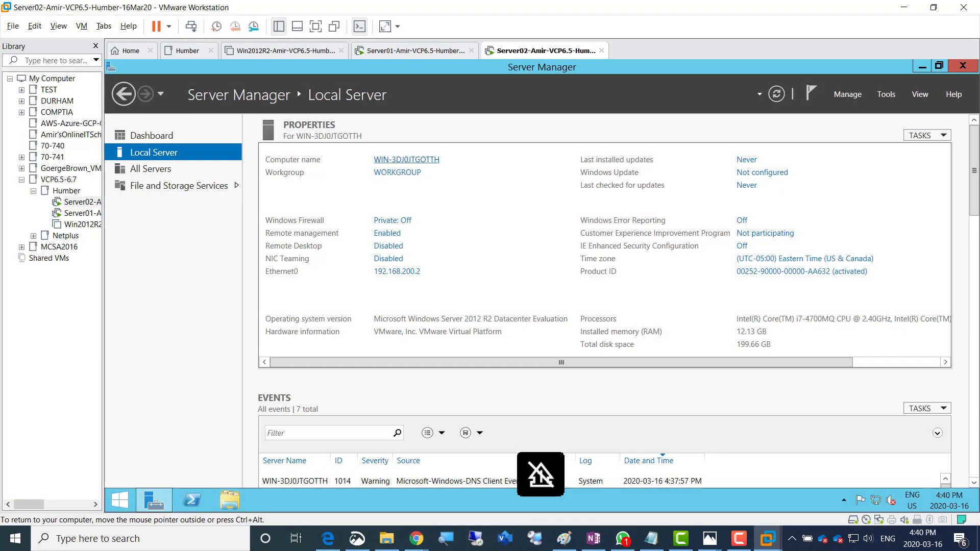
pyautogui.click(406, 160)
pyautogui.click(389, 260)
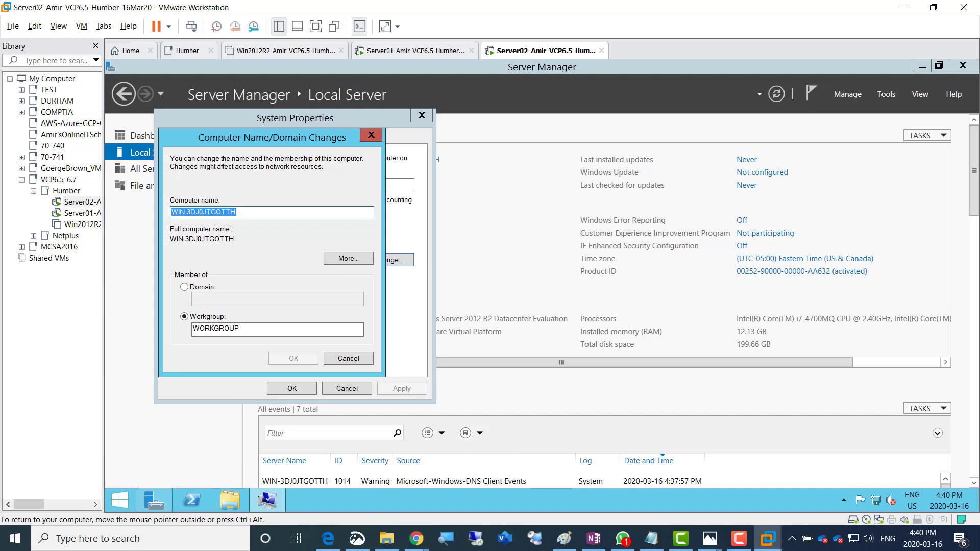
pyautogui.write('Server02')
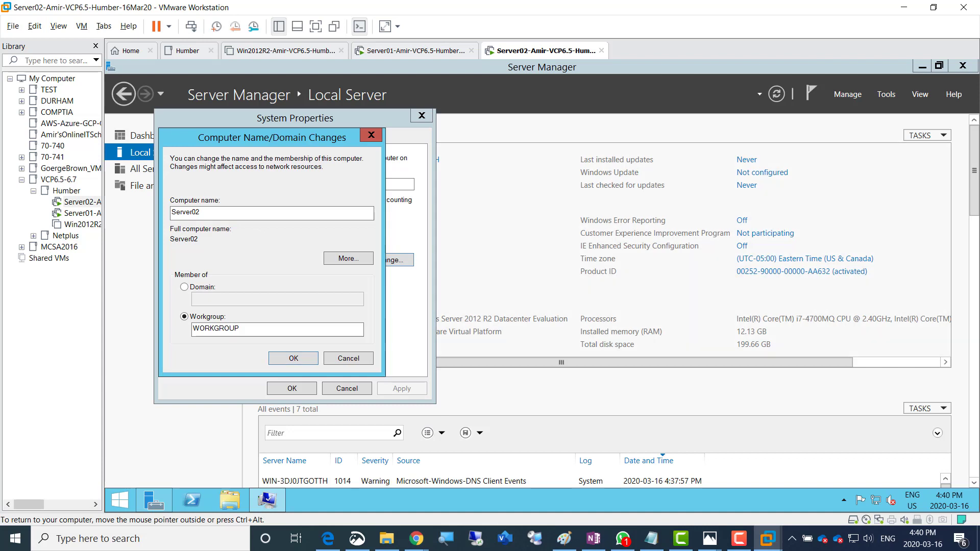
pyautogui.press('Return')
pyautogui.press('Return')
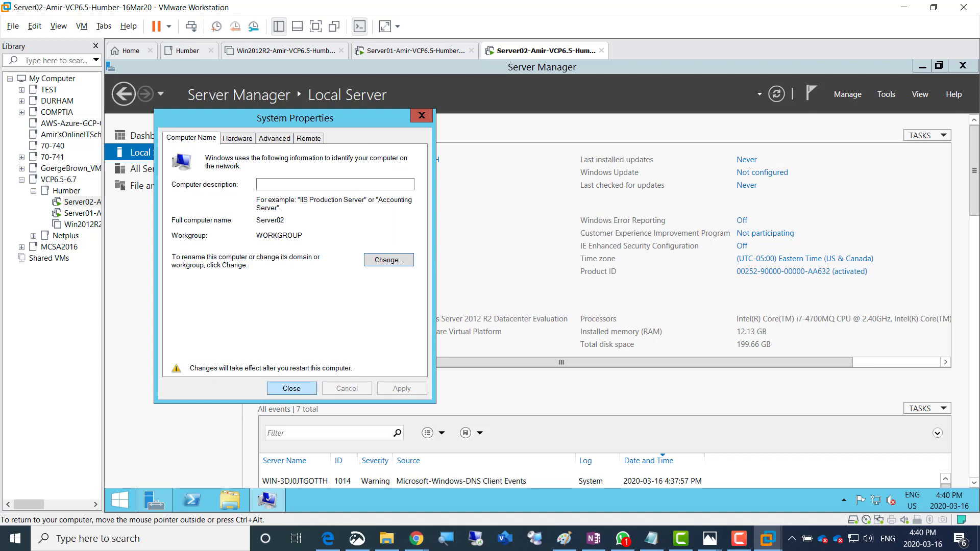
pyautogui.press('Return')
pyautogui.press('Return')
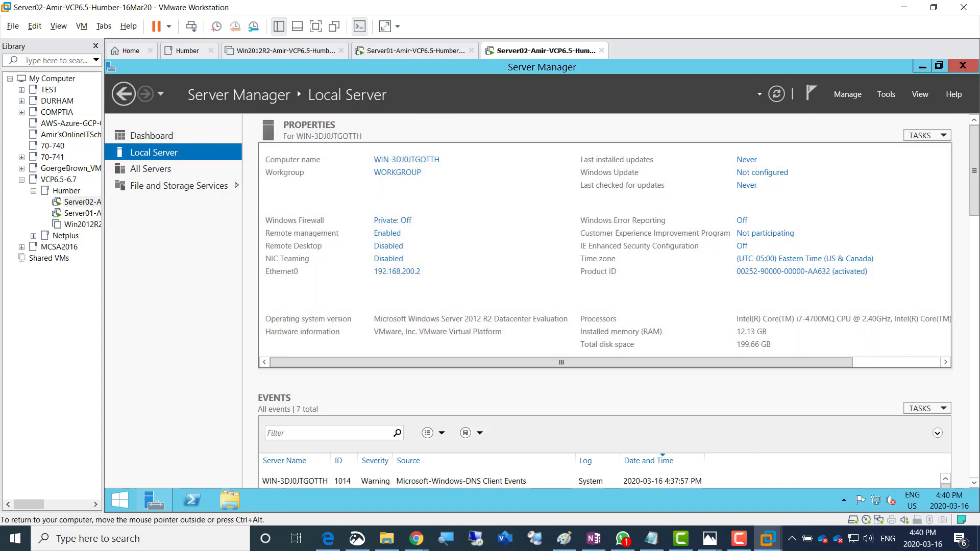
pyautogui.hotkey('ctrl', 'alt')
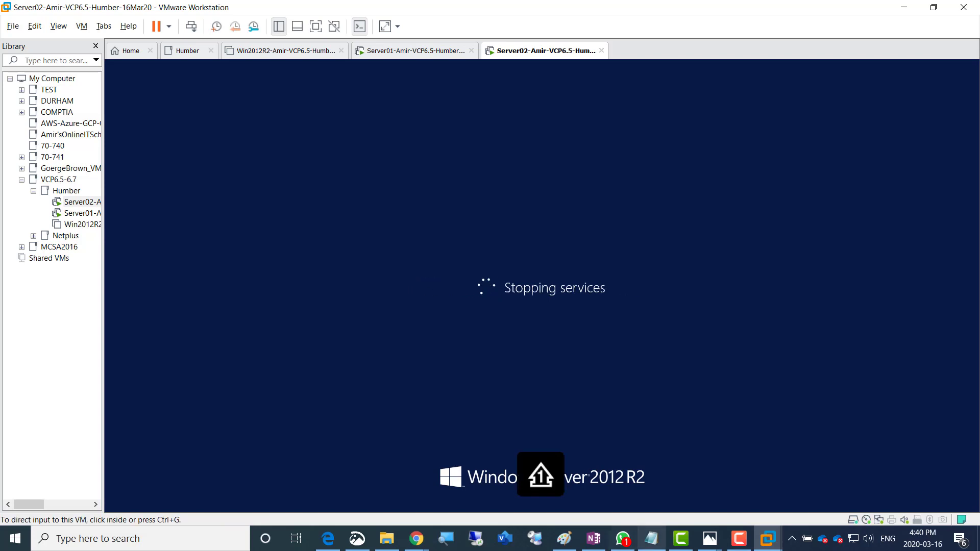
# Colour the 'Lets Rename this VM and Restart' checklist line green
pyautogui.hotkey('alt', 'Tab')
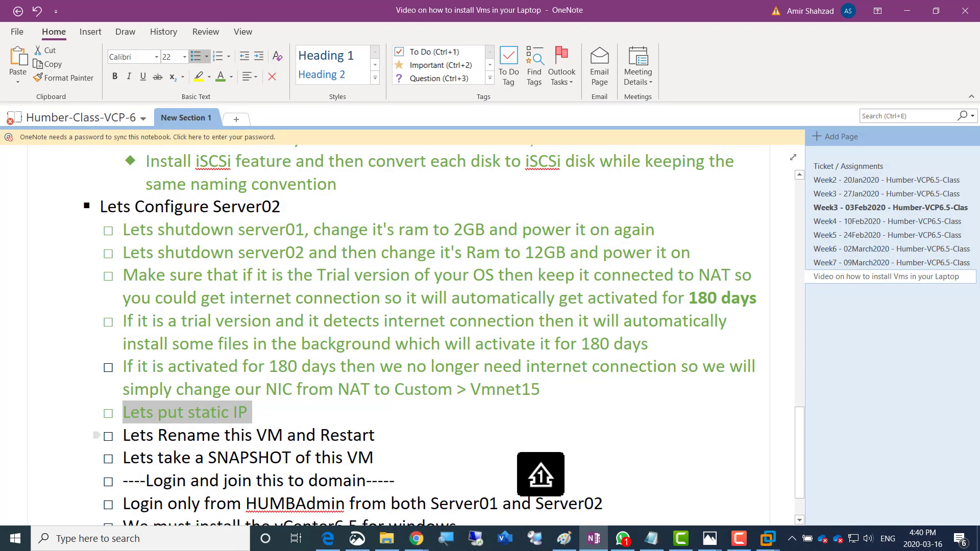
pyautogui.moveTo(375, 435); pyautogui.dragTo(123, 435)
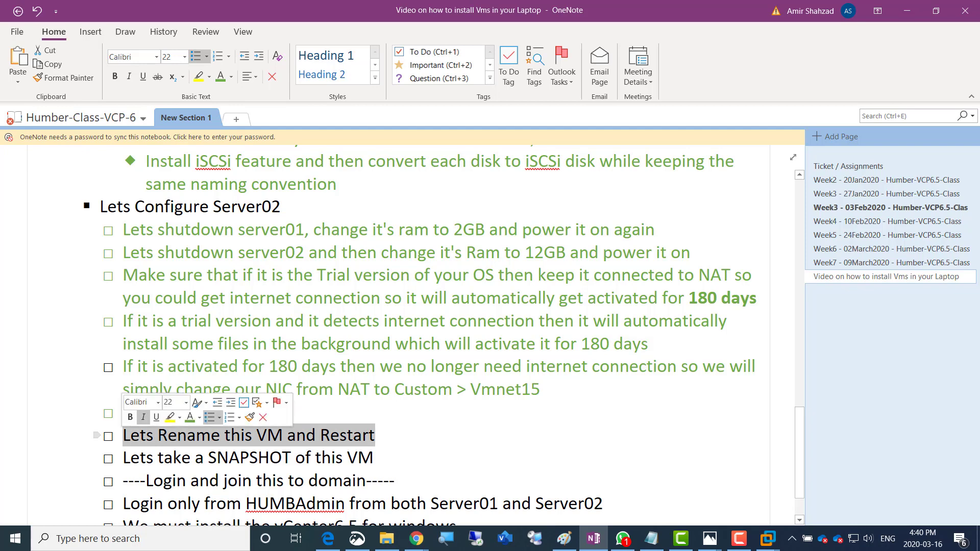
pyautogui.click(190, 417)
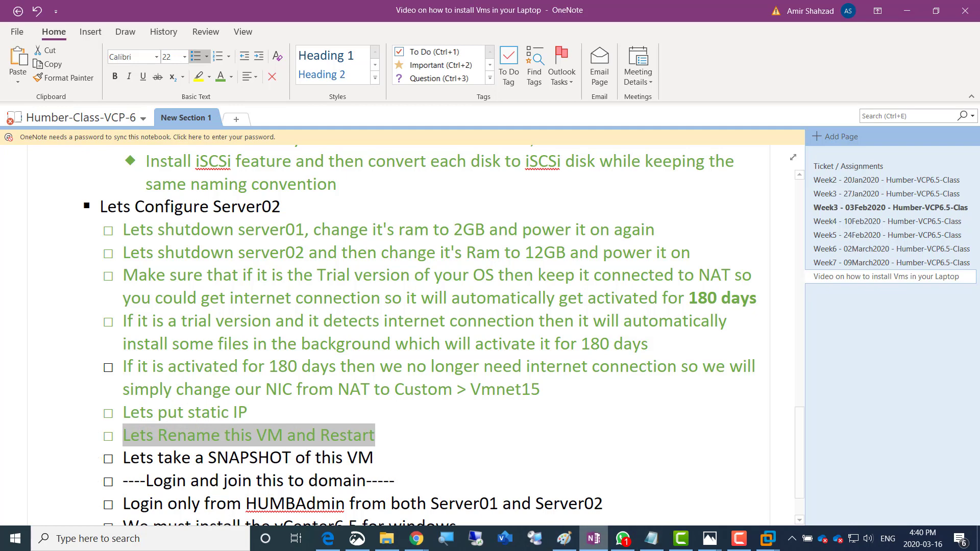
pyautogui.moveTo(593, 539)
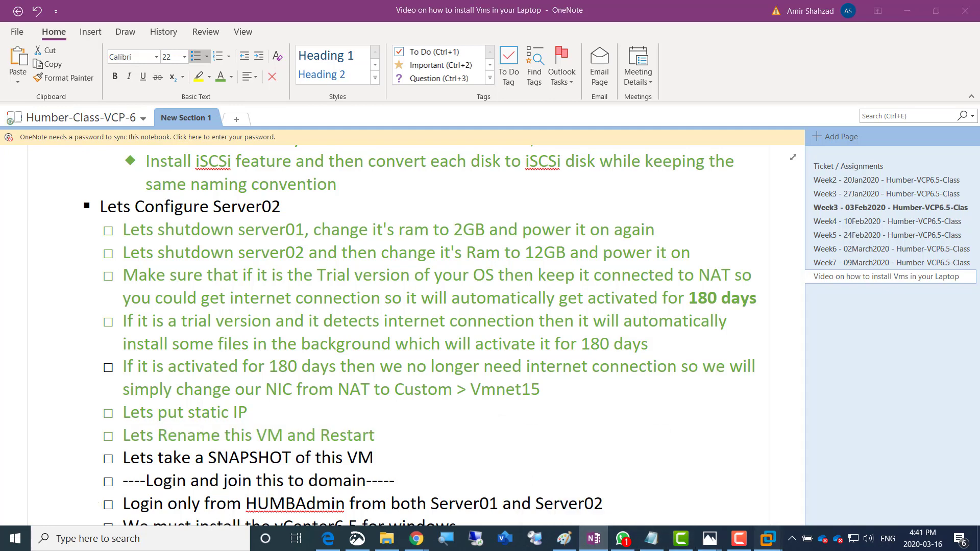
# Take a Server02 snapshot described 'Activated' and 'Static Ip Given Renamed Vmnet15'
pyautogui.moveTo(768, 539)
pyautogui.click(868, 479)
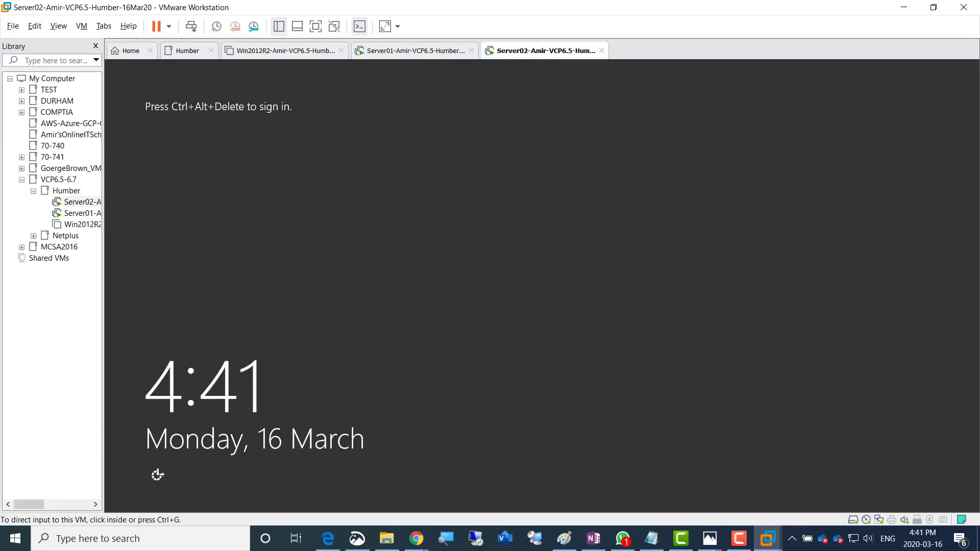
pyautogui.rightClick(531, 50)
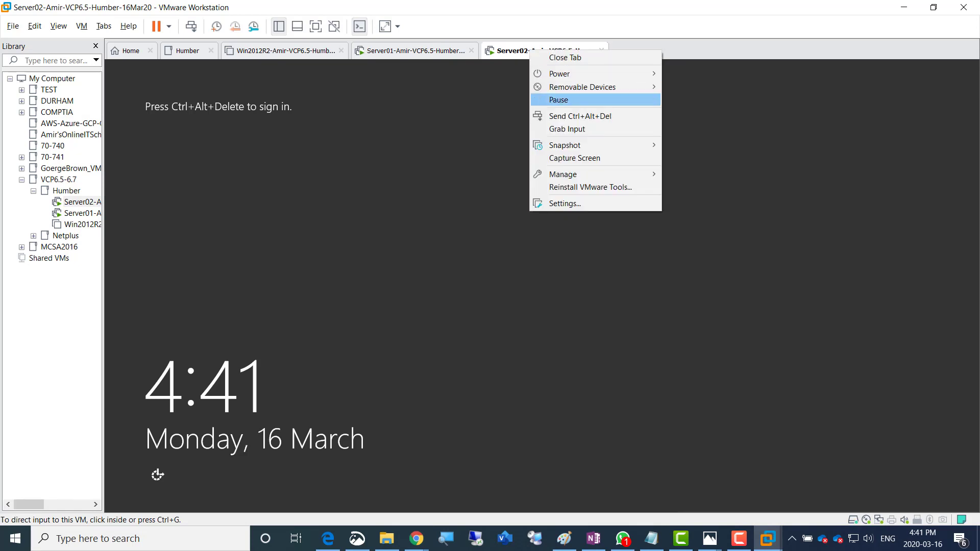
pyautogui.moveTo(587, 145)
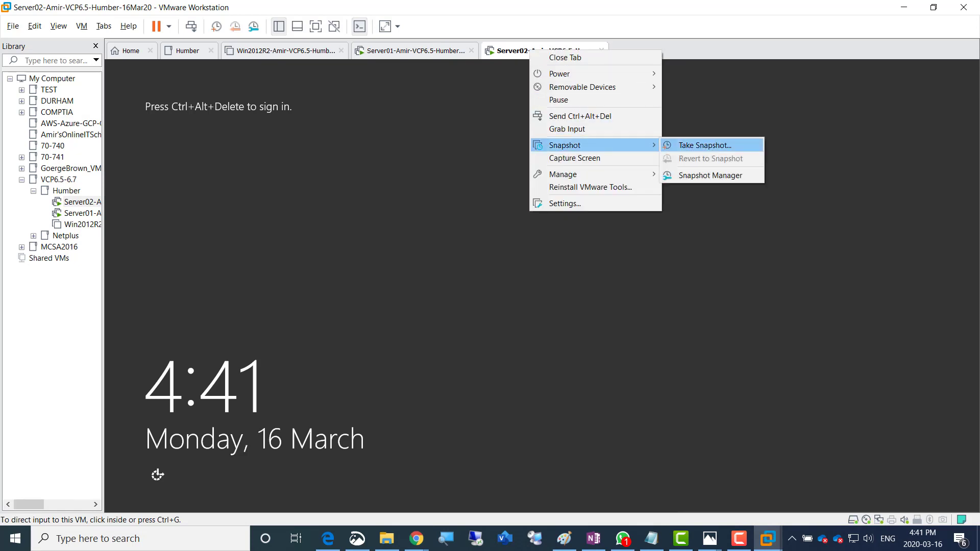
pyautogui.click(705, 145)
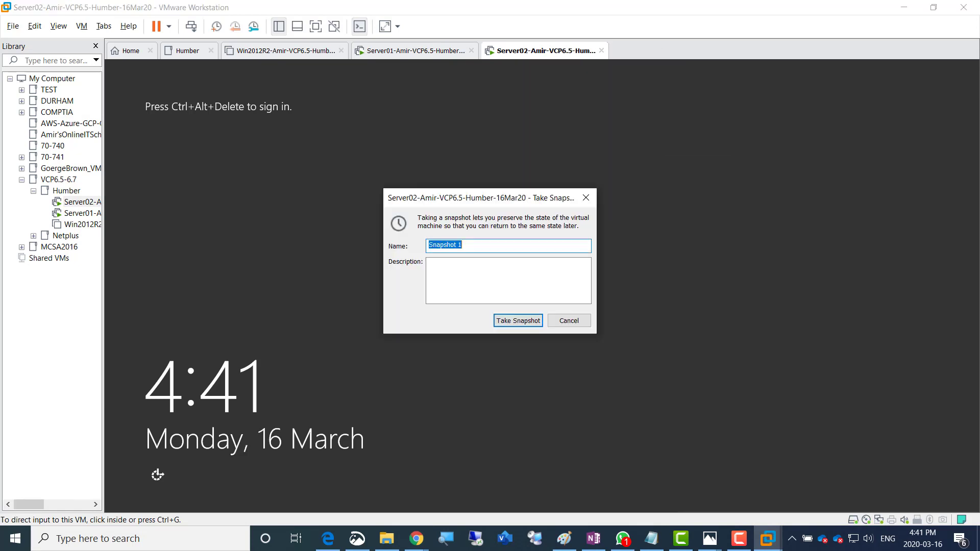
pyautogui.click(503, 280)
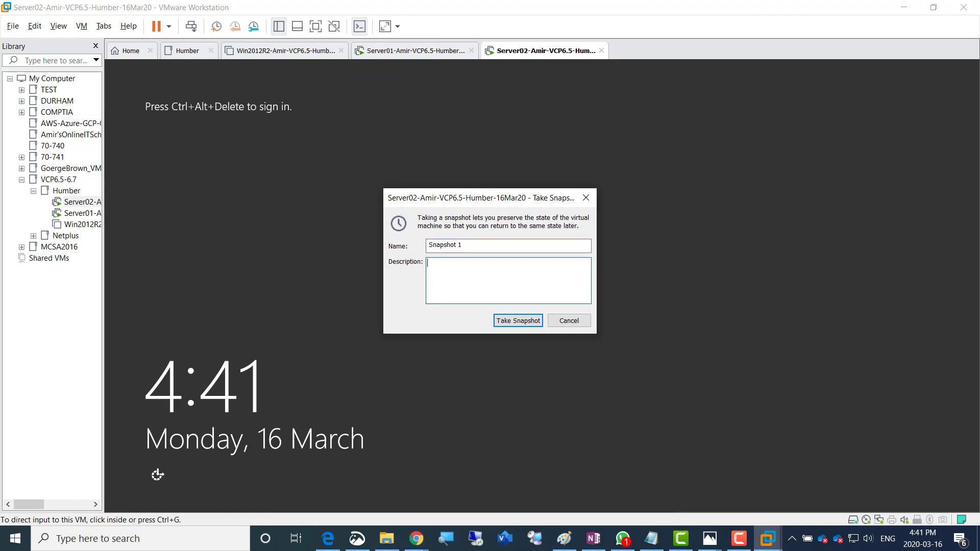
pyautogui.write('Activated')
pyautogui.press('Return')
pyautogui.write('Static Ip Gi')
pyautogui.write('ven ')
pyautogui.write('Renamed ')
pyautogui.write('Vmnet')
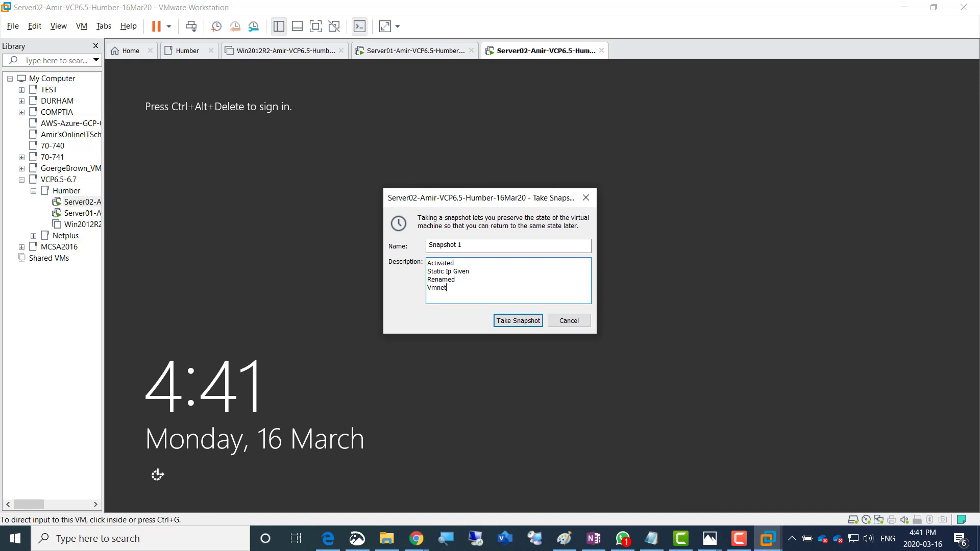
pyautogui.write('15')
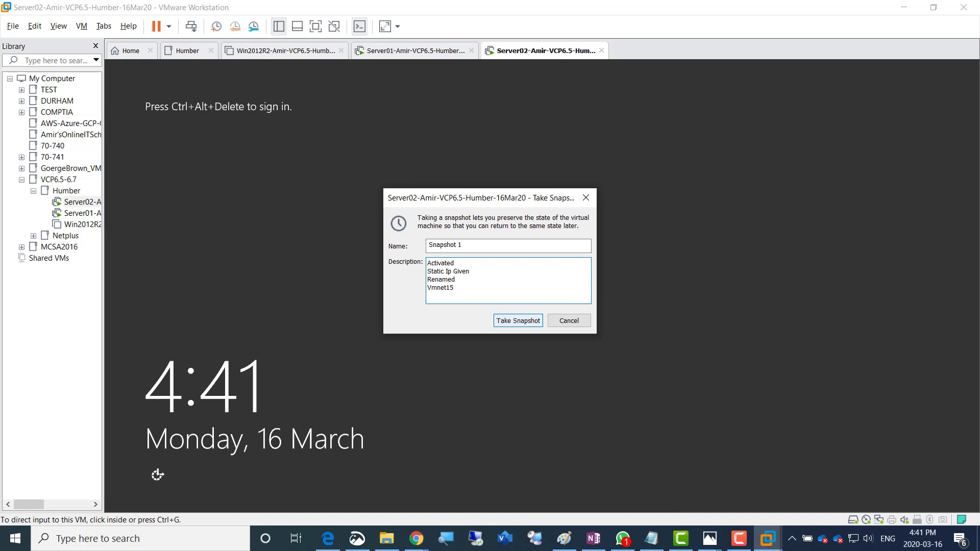
pyautogui.press('Return')
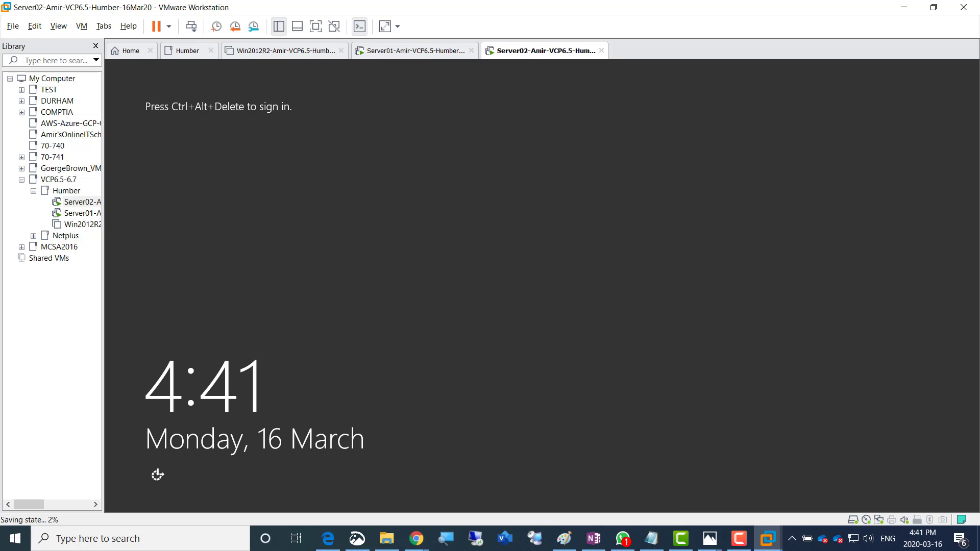
# Sign in to Server02 as Administrator with the account password
pyautogui.click(191, 26)
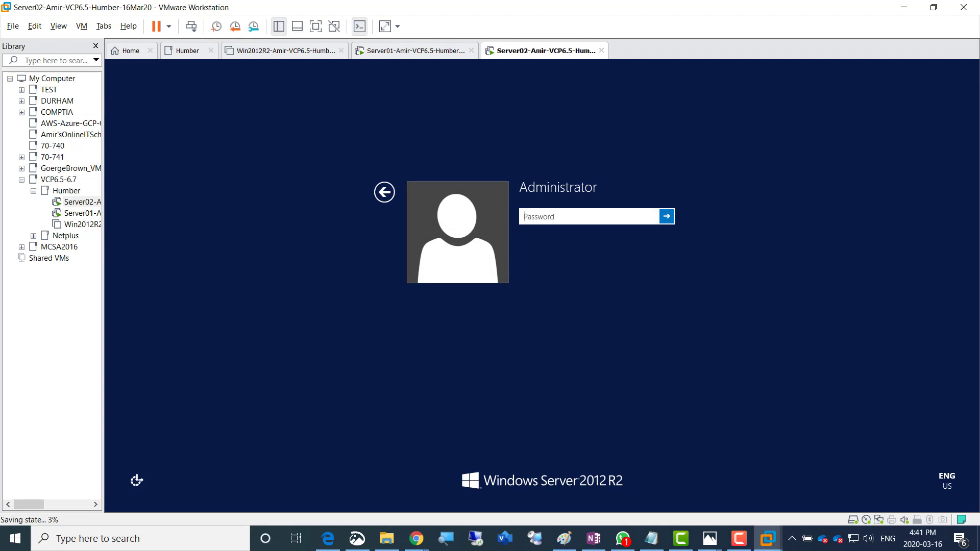
pyautogui.press('capslock')
pyautogui.write('•••••••••')
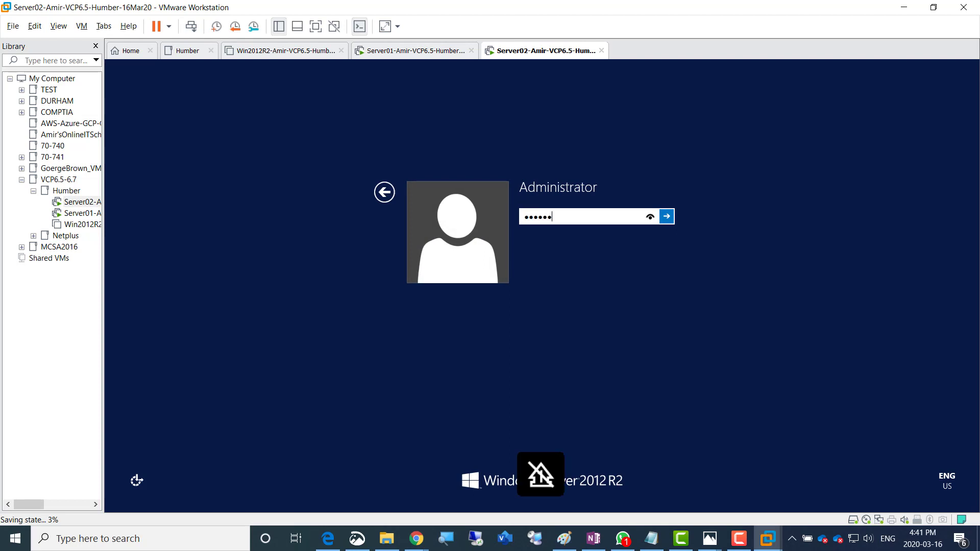
pyautogui.press('Return')
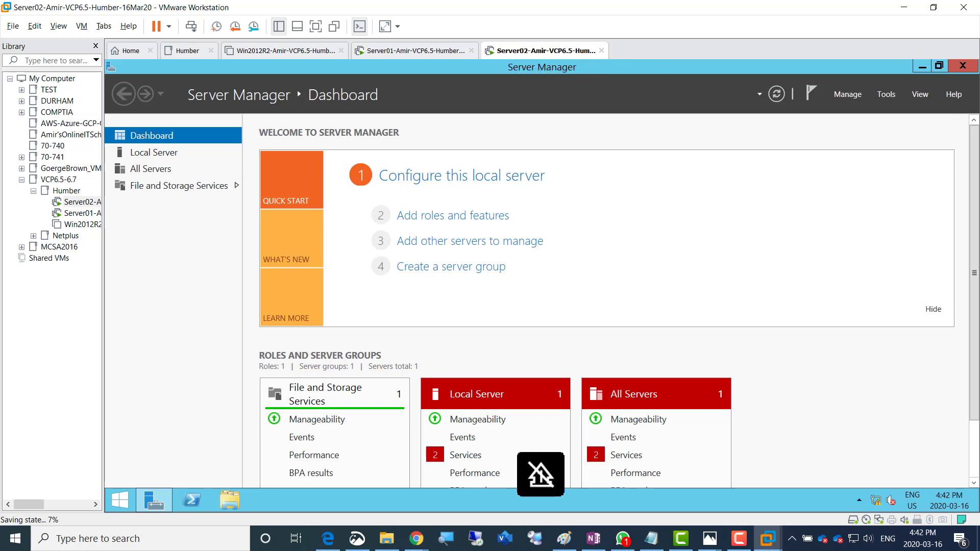
# In OneNote, colour the snapshot to-do line green, then return to the VM
pyautogui.click(593, 538)
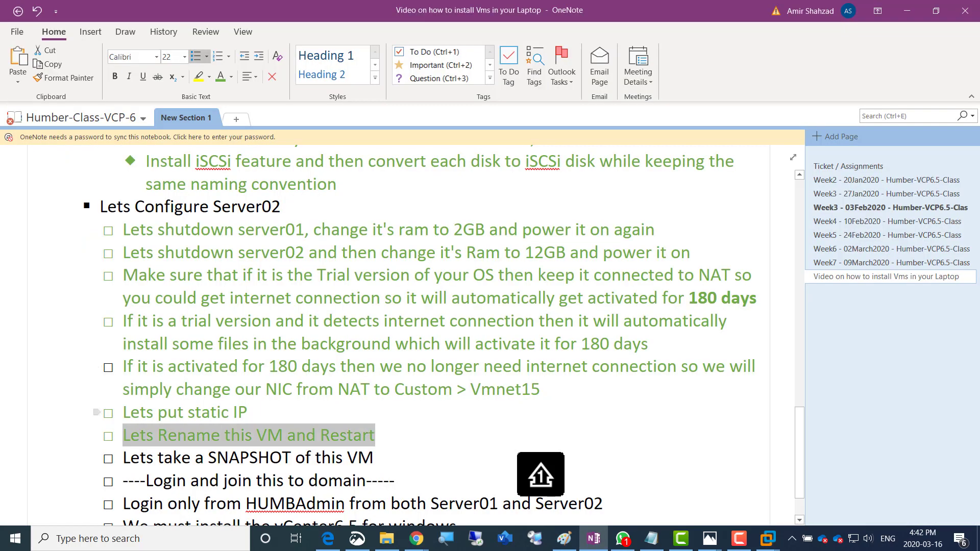
pyautogui.tripleClick(225, 459)
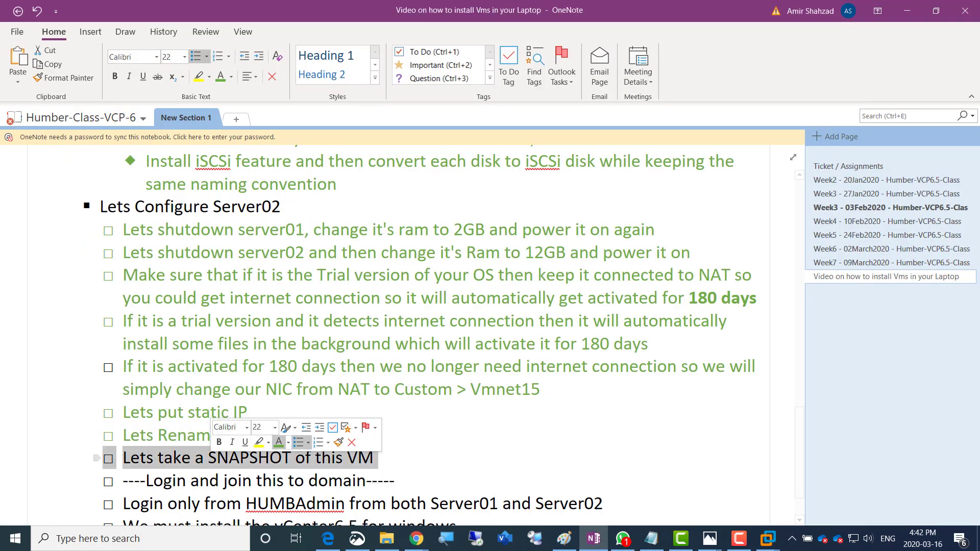
pyautogui.click(278, 442)
pyautogui.scroll(-3, 409, 332)
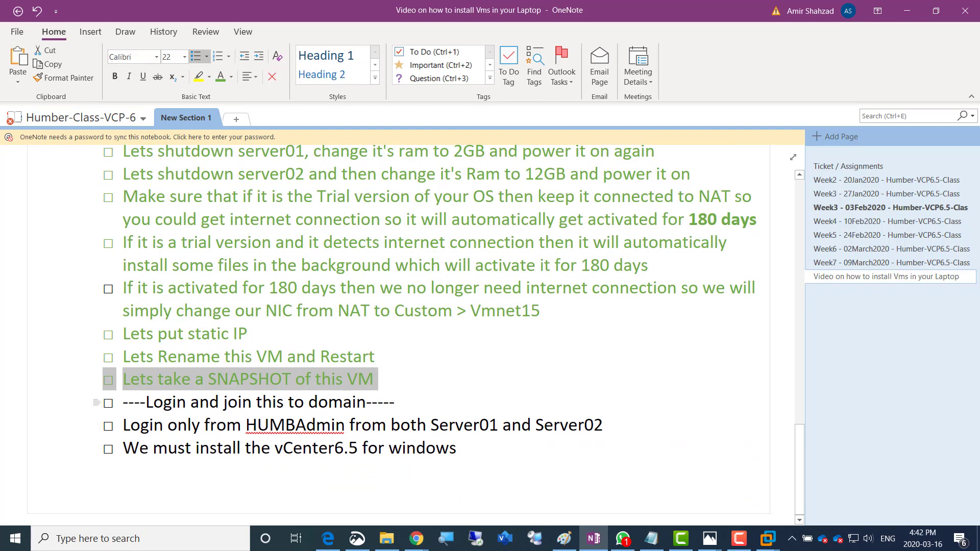
pyautogui.hotkey('alt', 'Tab')
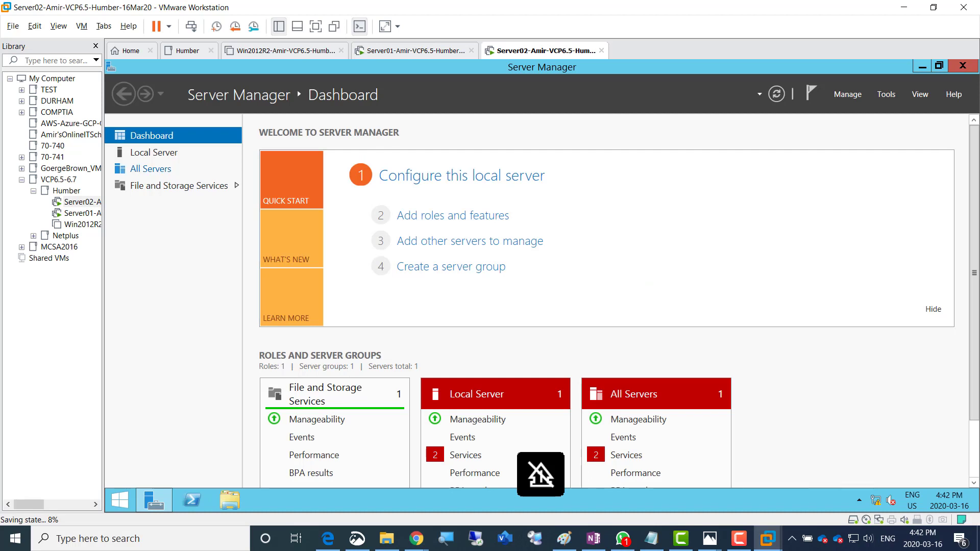
# In Server02's computer name settings, make it a member of domain AmirDomain.local
pyautogui.click(154, 152)
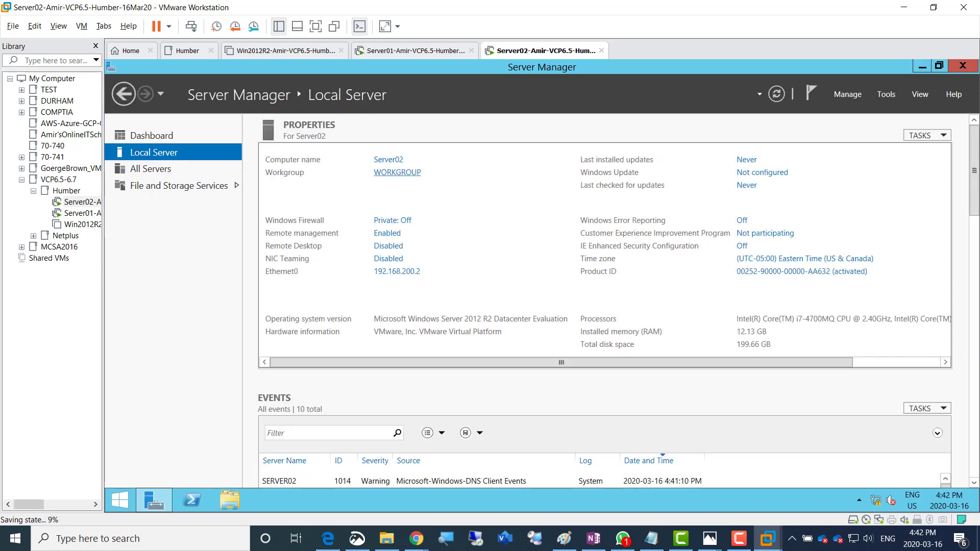
pyautogui.click(397, 173)
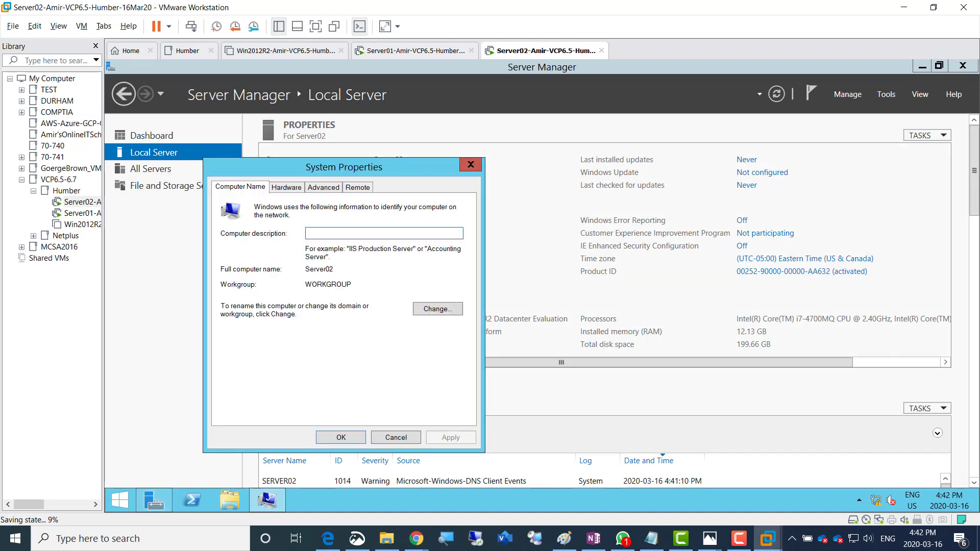
pyautogui.click(438, 309)
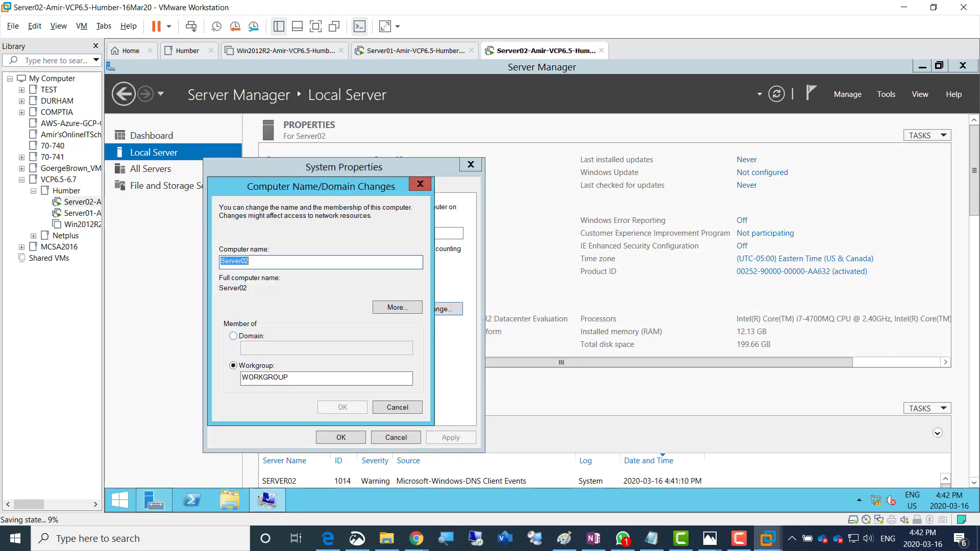
pyautogui.click(233, 336)
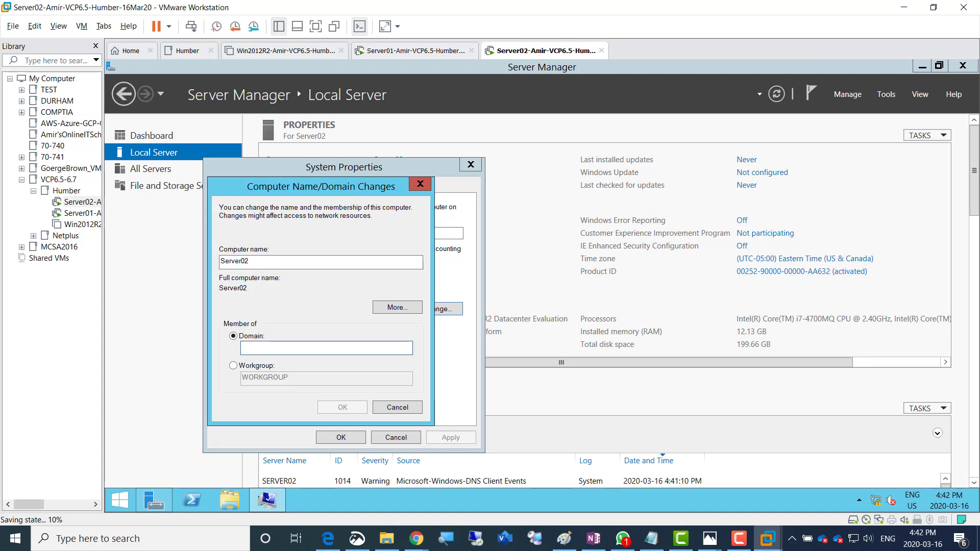
pyautogui.write('Ami')
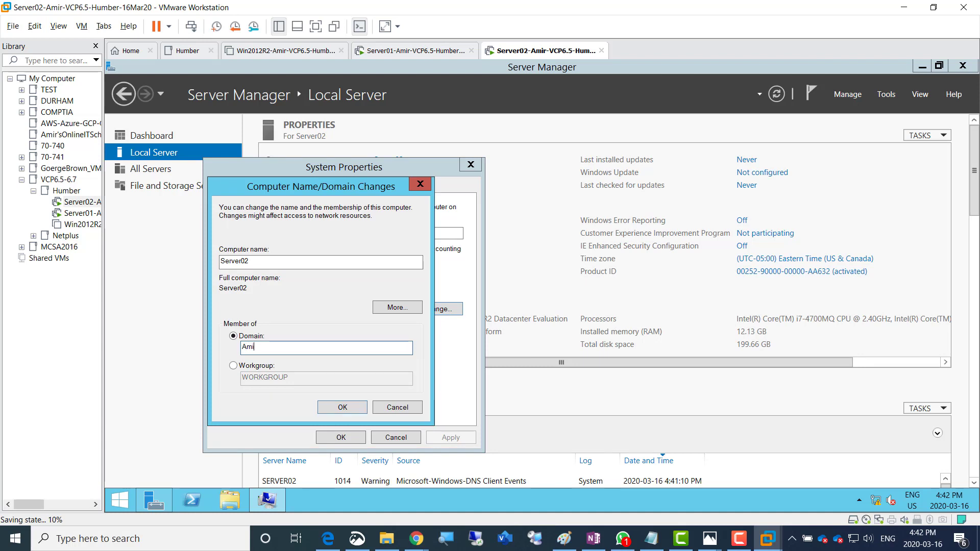
pyautogui.write('rDomain.local')
pyautogui.press('Return')
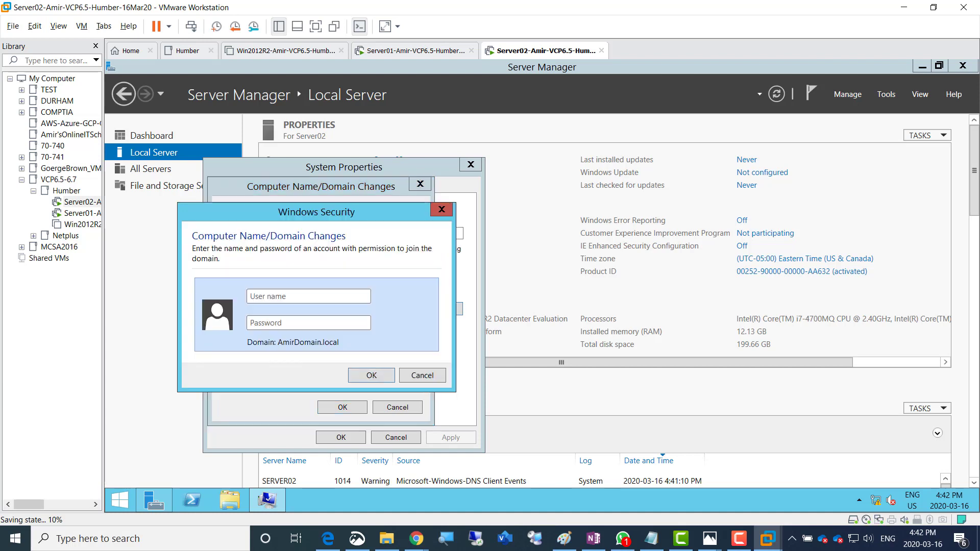
# Authenticate the join with the HumbAdmin credentials, acknowledge the messages and restart now
pyautogui.write('HumbAdmin•••••••••')
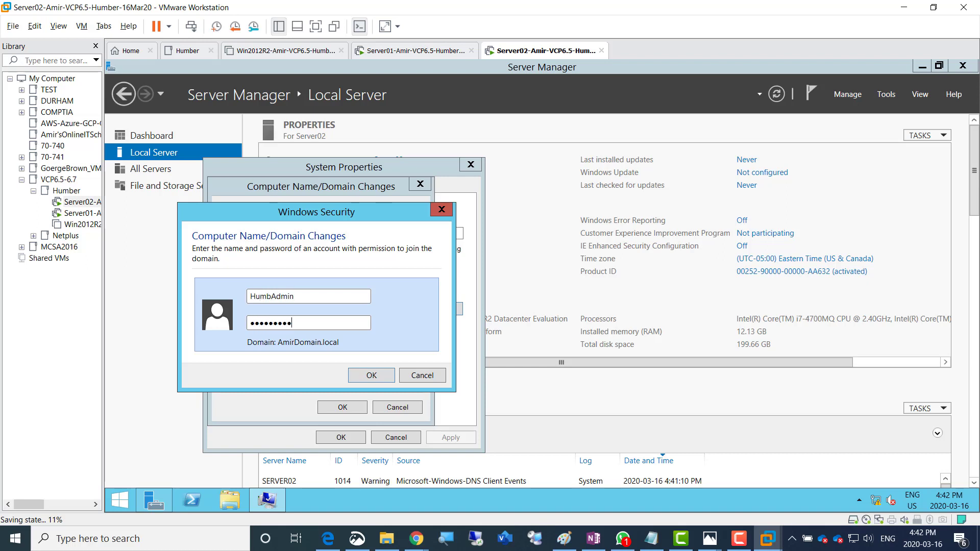
pyautogui.press('Return')
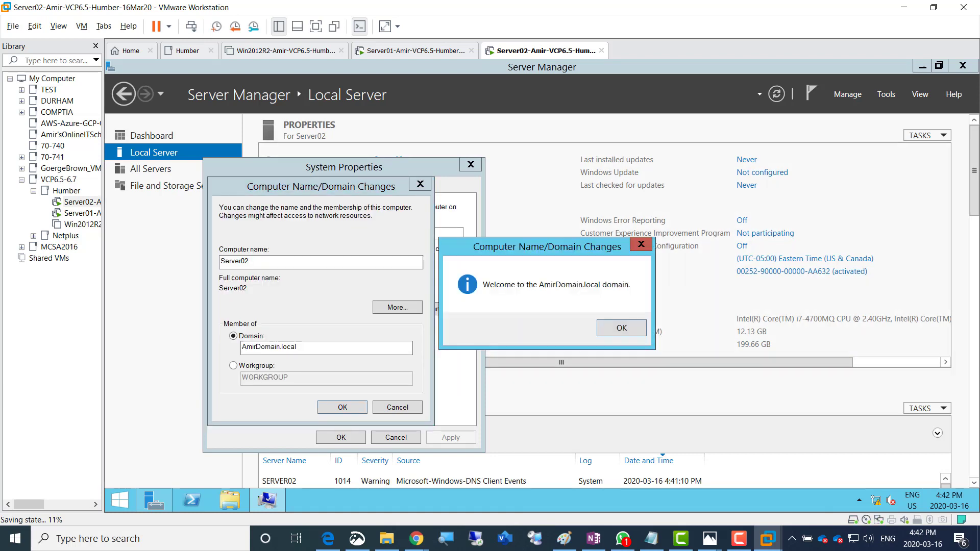
pyautogui.press('Return')
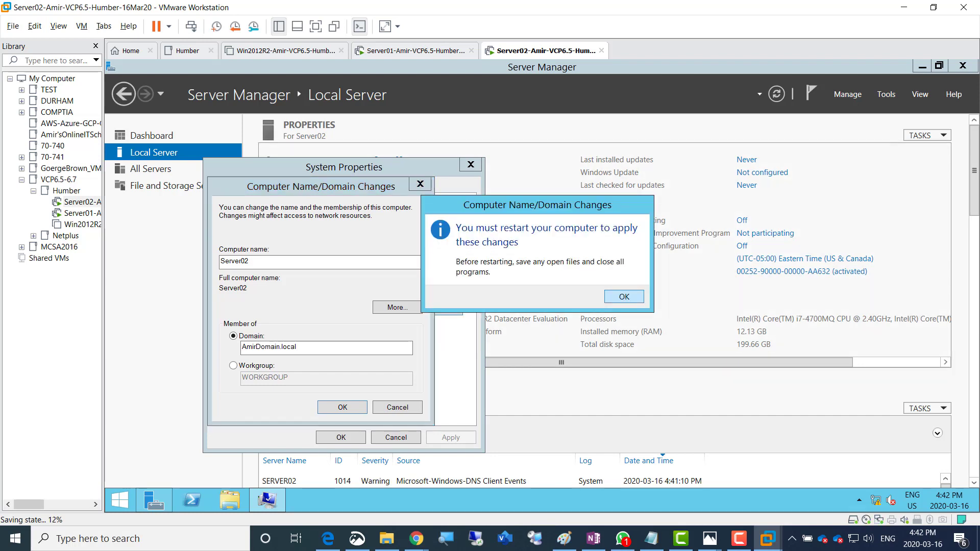
pyautogui.press('Return')
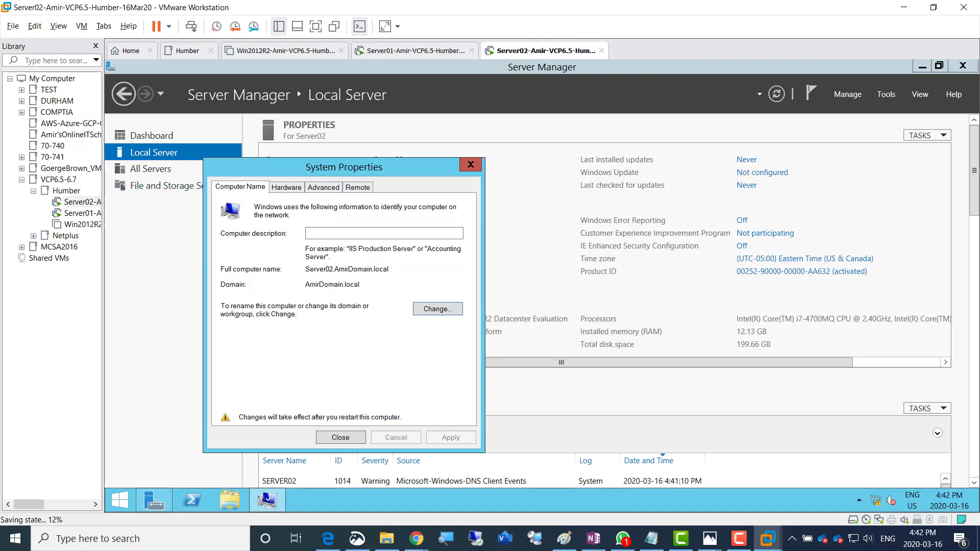
pyautogui.click(340, 438)
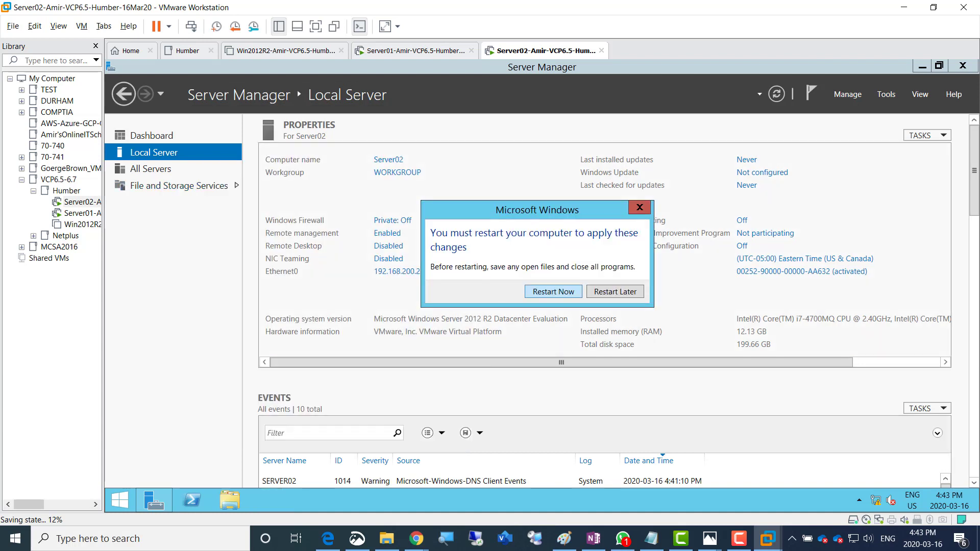
pyautogui.click(554, 292)
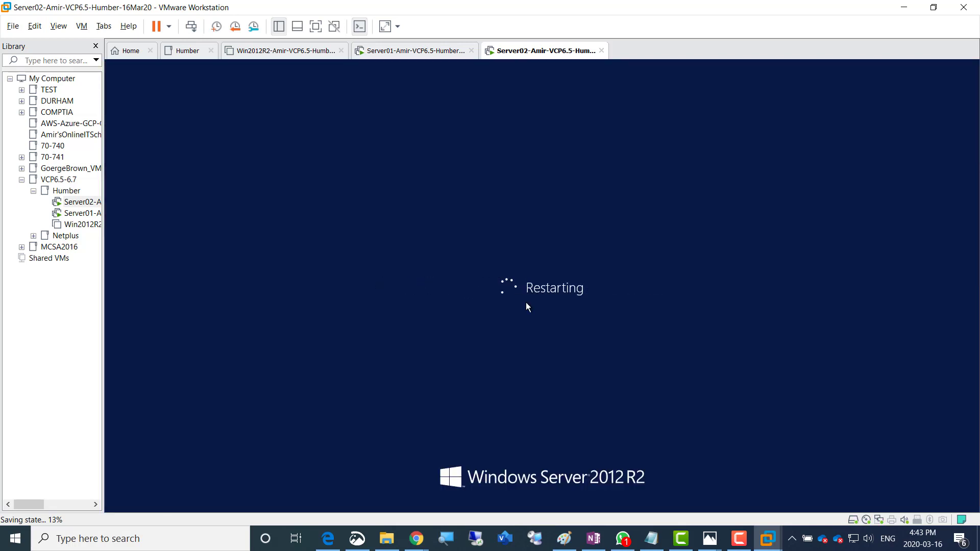
# In OneNote, colour the 'Login and join this to domain' line green and add 'user Account'
pyautogui.click(594, 539)
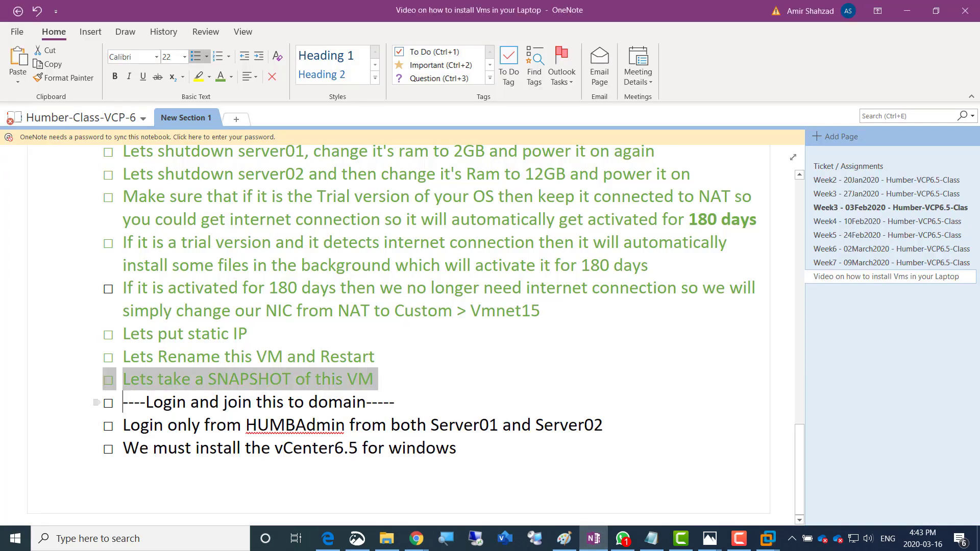
pyautogui.moveTo(123, 403); pyautogui.dragTo(395, 402)
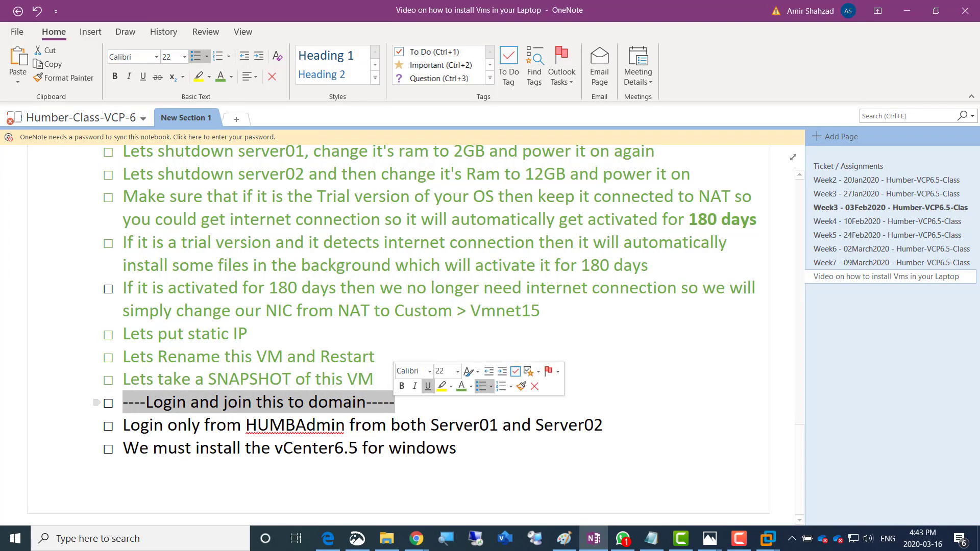
pyautogui.click(465, 386)
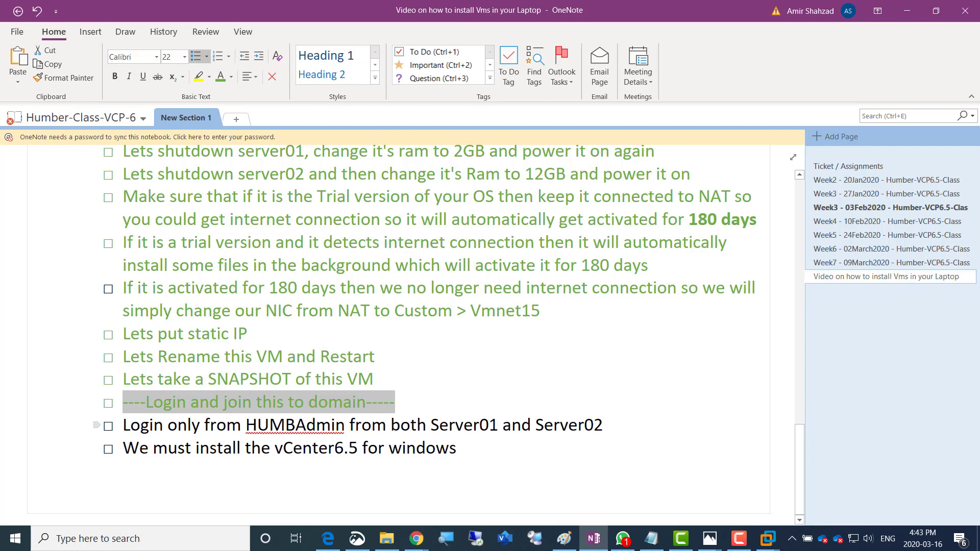
pyautogui.click(349, 425)
pyautogui.write('user ')
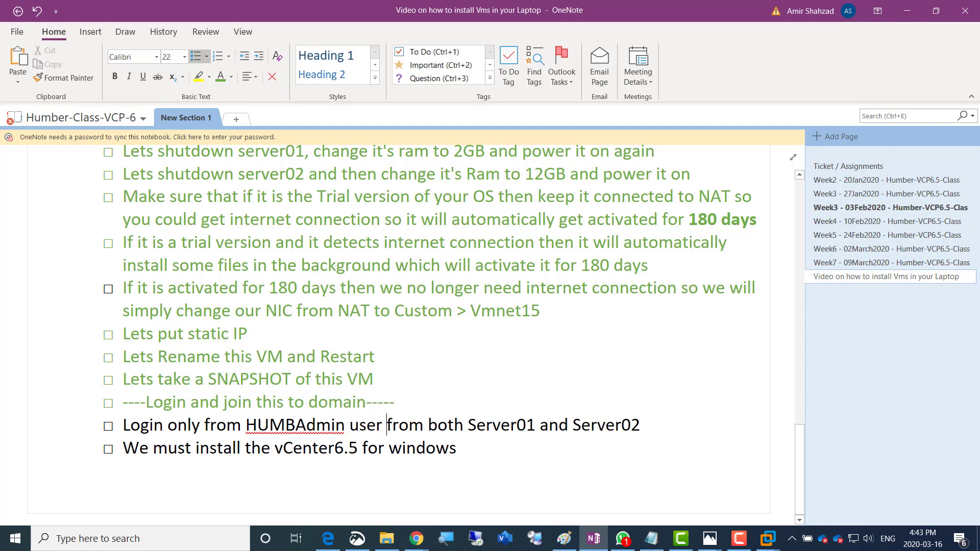
pyautogui.write('Account')
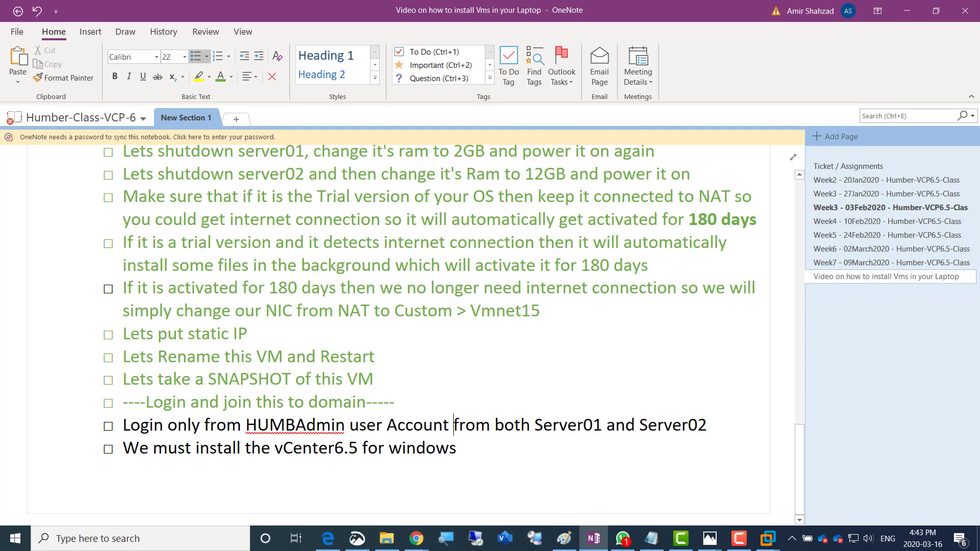
# Bring up Server02's sign-in screen and go back to choose another user
pyautogui.hotkey('alt', 'Tab')
pyautogui.click(191, 26)
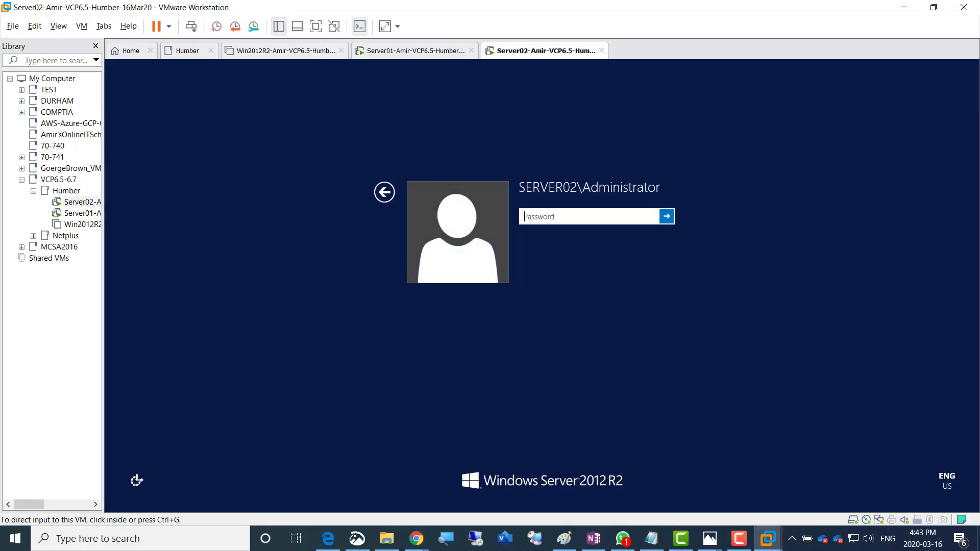
pyautogui.click(384, 193)
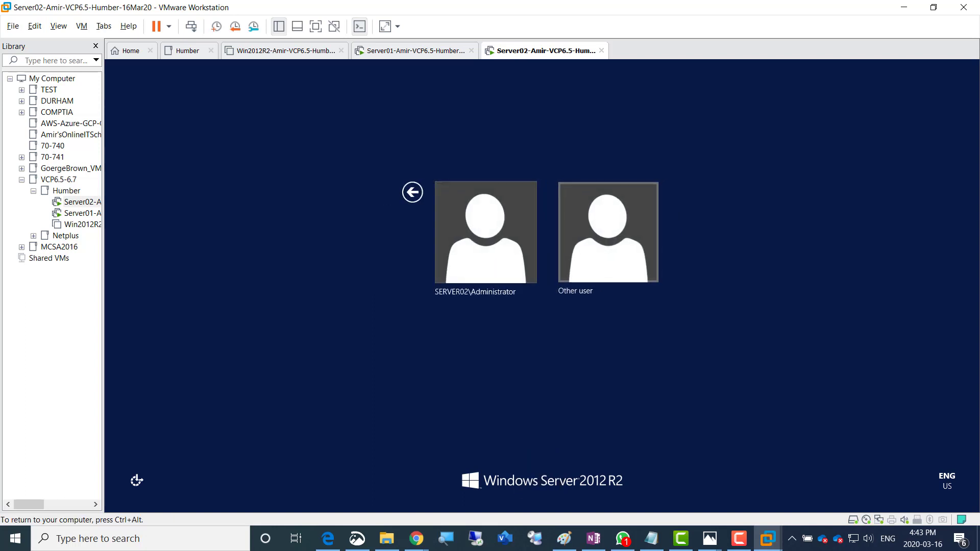
# Sign in to Server02 as Other user HUMBAdmin with the domain password
pyautogui.press('Return')
pyautogui.write('H')
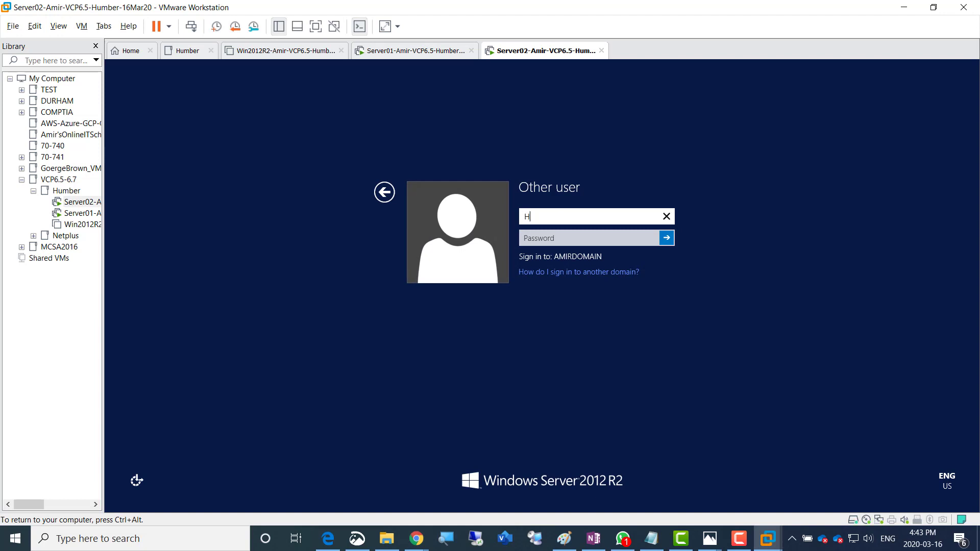
pyautogui.write('UMBAdmin')
pyautogui.press('Tab')
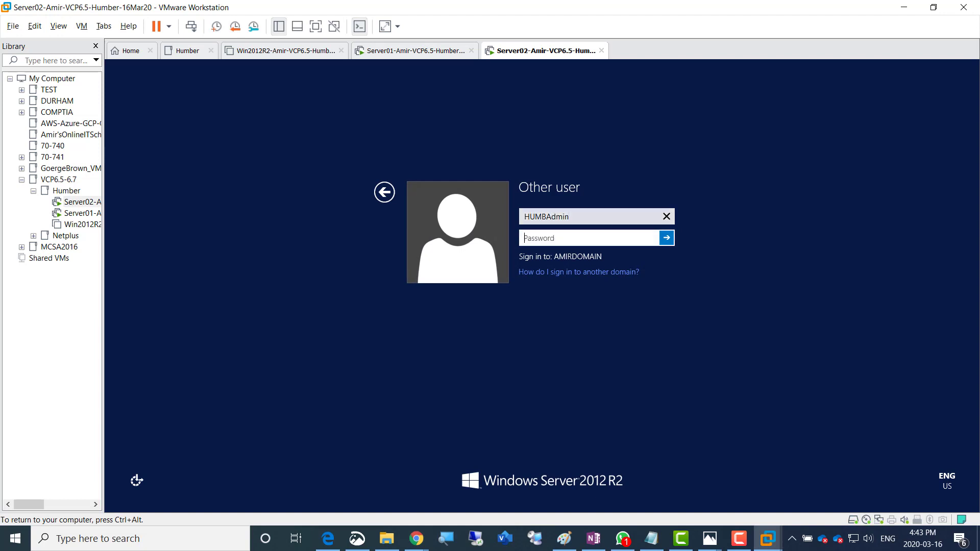
pyautogui.write('*********')
pyautogui.press('Return')
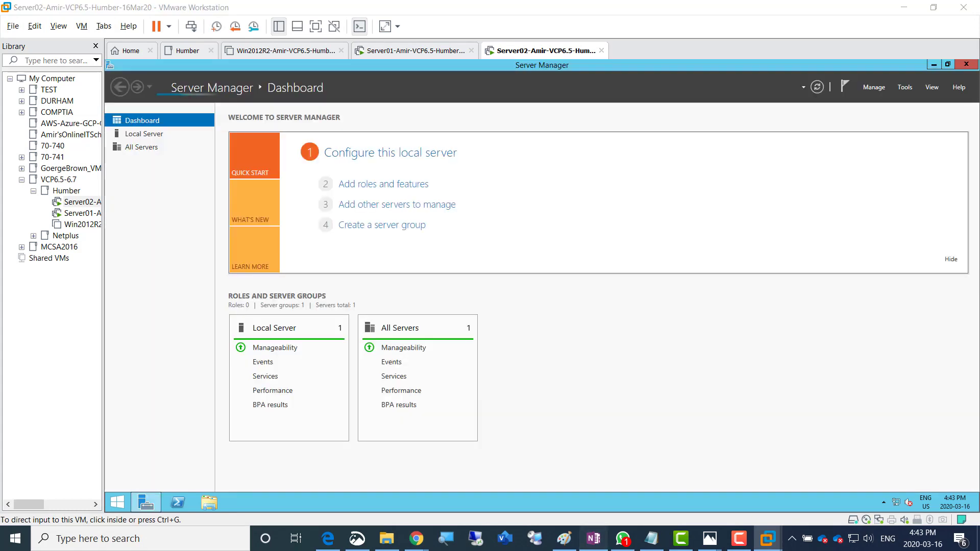
pyautogui.click(593, 539)
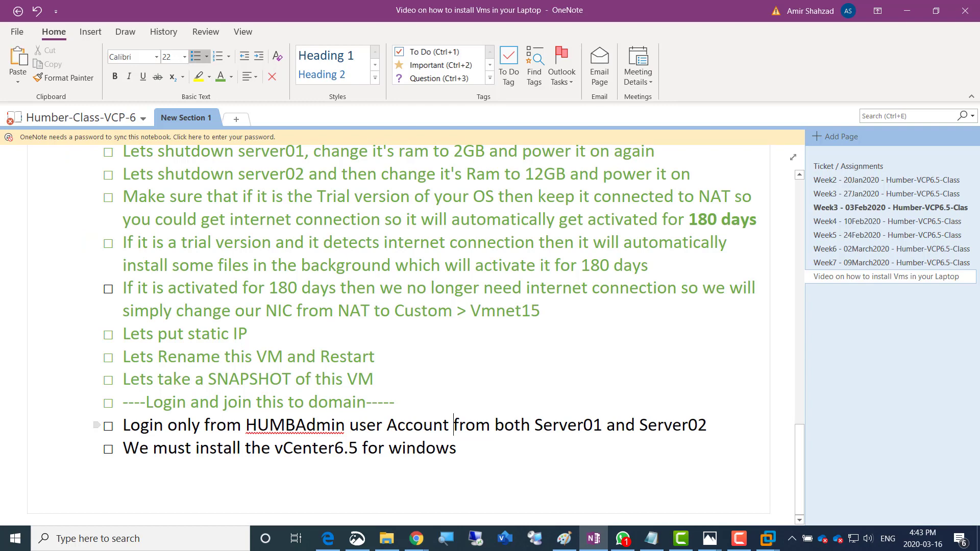
# Colour the Login line green and add sub-bullet 'Min Ram must be 10GB' under vCenter
pyautogui.moveTo(123, 425); pyautogui.dragTo(709, 425)
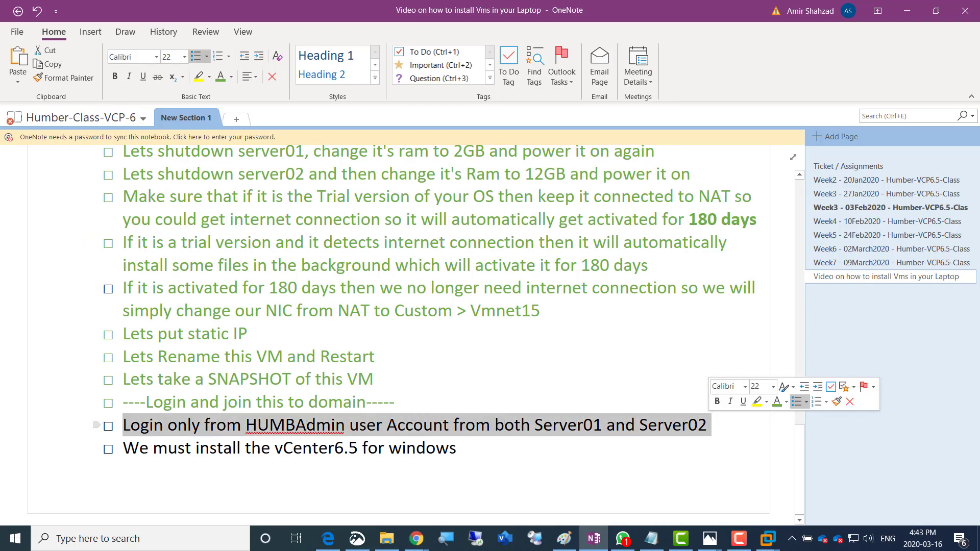
pyautogui.click(776, 402)
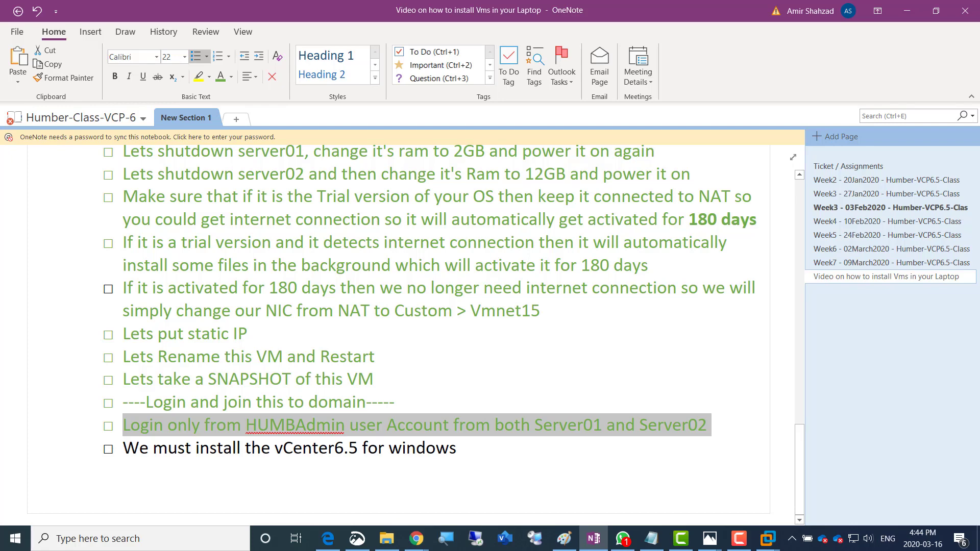
pyautogui.click(457, 448)
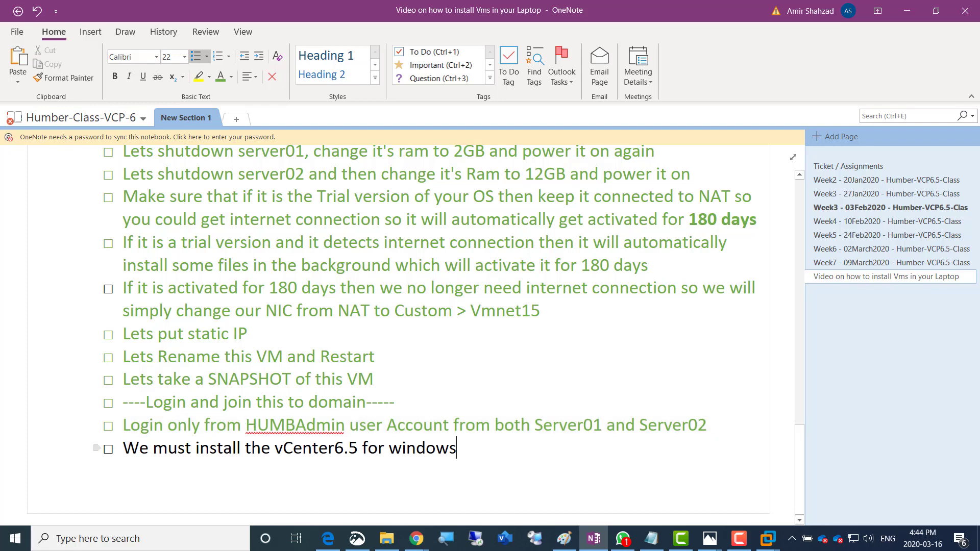
pyautogui.press('Return')
pyautogui.press('Tab')
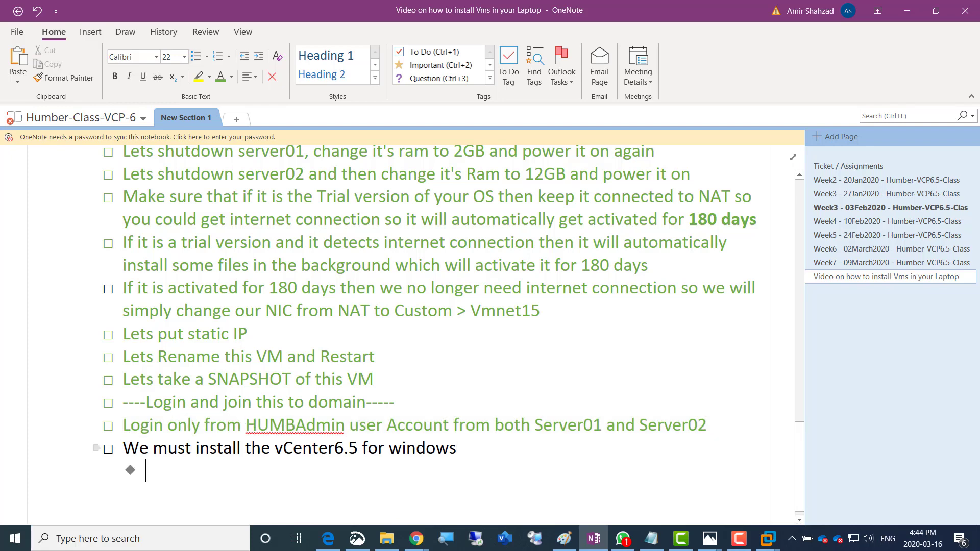
pyautogui.write('Min')
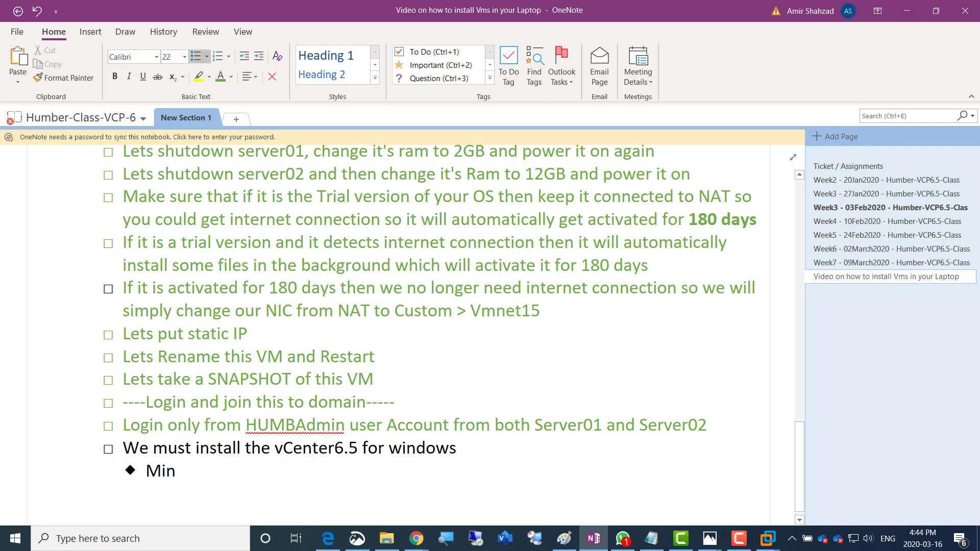
pyautogui.write(' Ram mus')
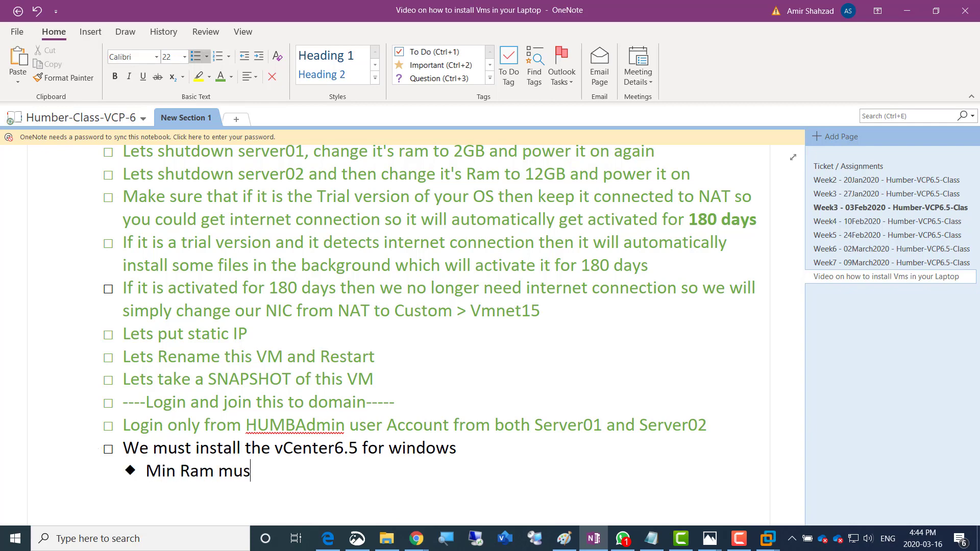
pyautogui.write('t be 10GB')
# Add sub-bullets 'Min Hdd must be 120GB' and 'Min CPU must be 2 Processors'
pyautogui.press('Return')
pyautogui.write('Min Hdd ')
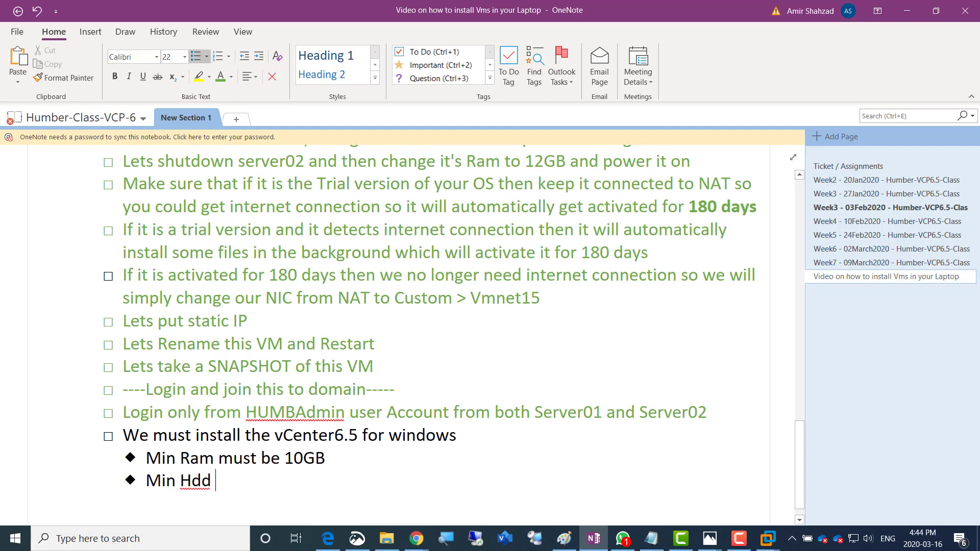
pyautogui.write('must be')
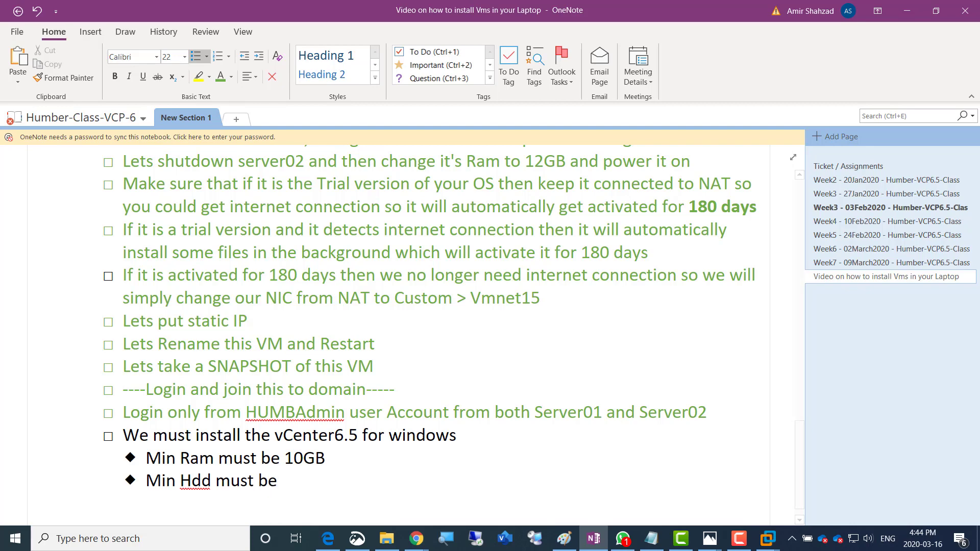
pyautogui.write(' 120GB')
pyautogui.press('Return')
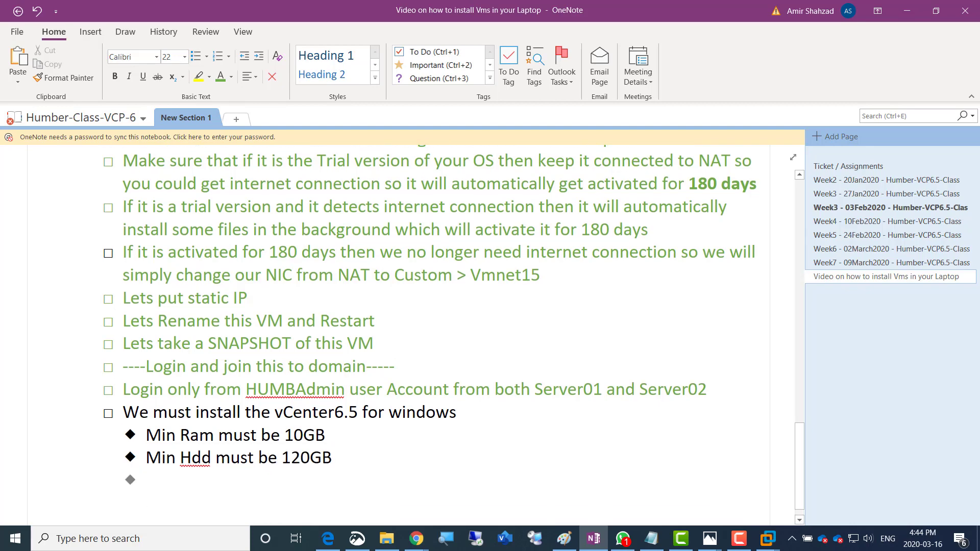
pyautogui.write('Min CPU m')
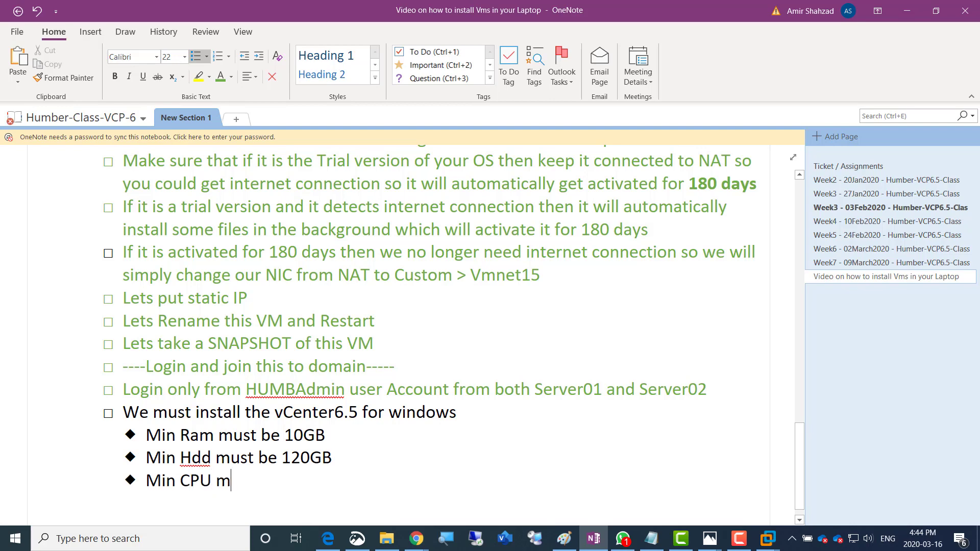
pyautogui.write('ust be ')
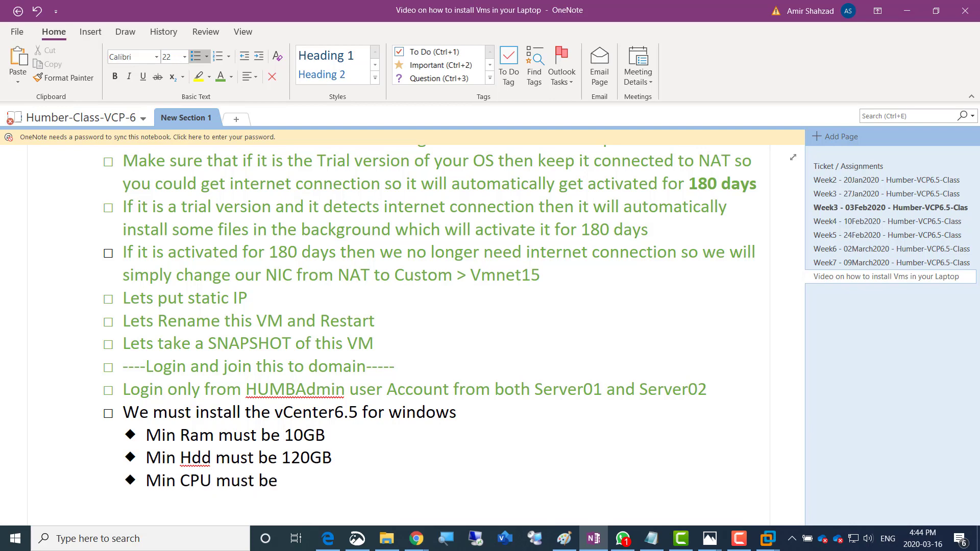
pyautogui.write('2 Processors')
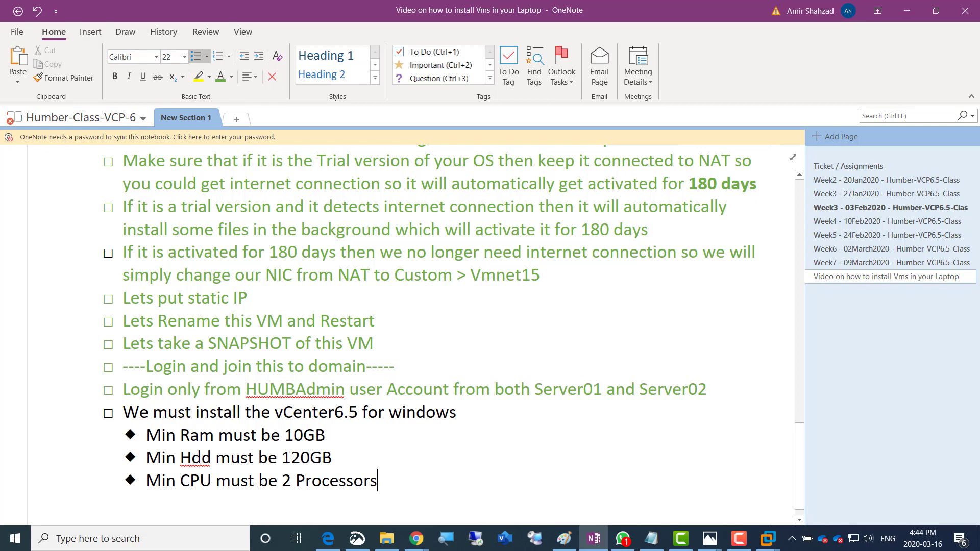
pyautogui.click(739, 538)
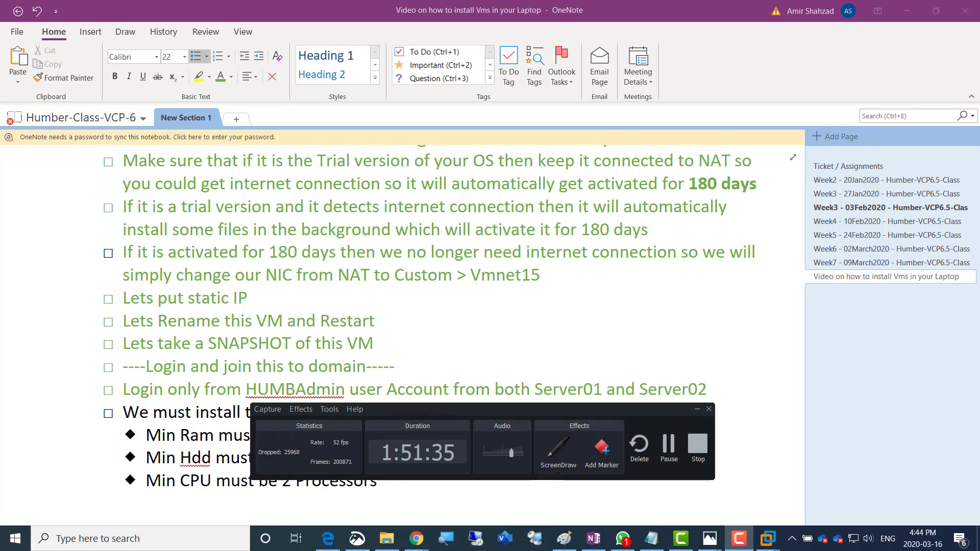
pyautogui.moveTo(567, 410); pyautogui.dragTo(979, 267)
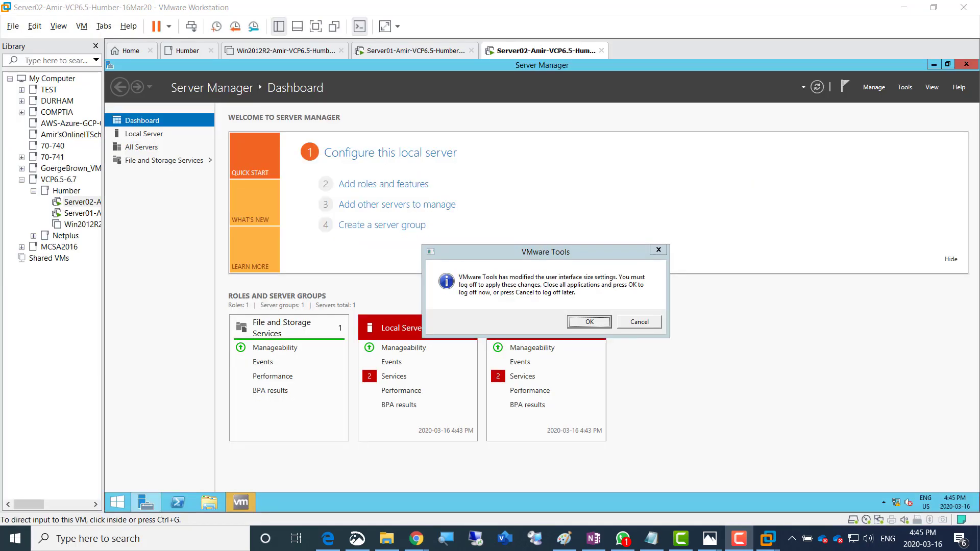
# Accept the VMware Tools log-off, then sign back in to Server02 as the domain administrator
pyautogui.click(640, 323)
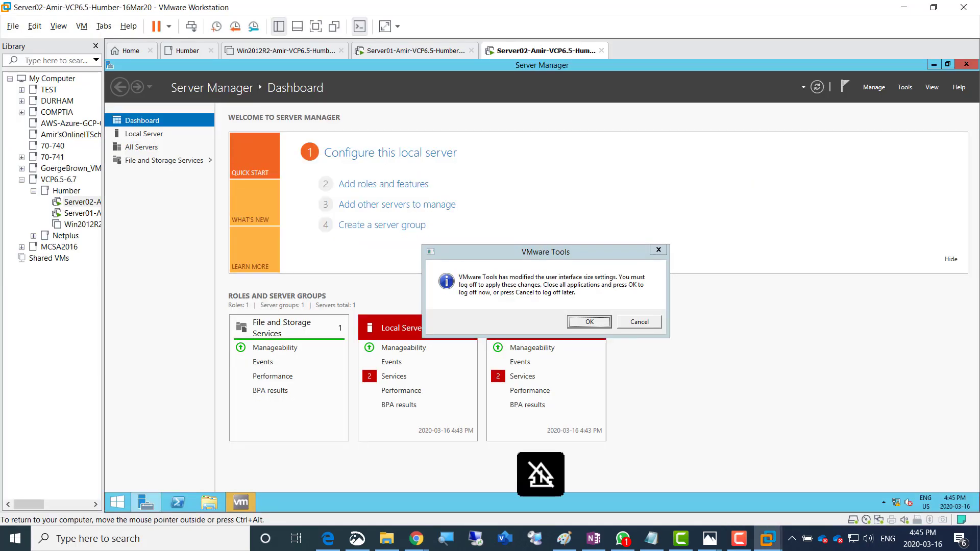
pyautogui.press('Return')
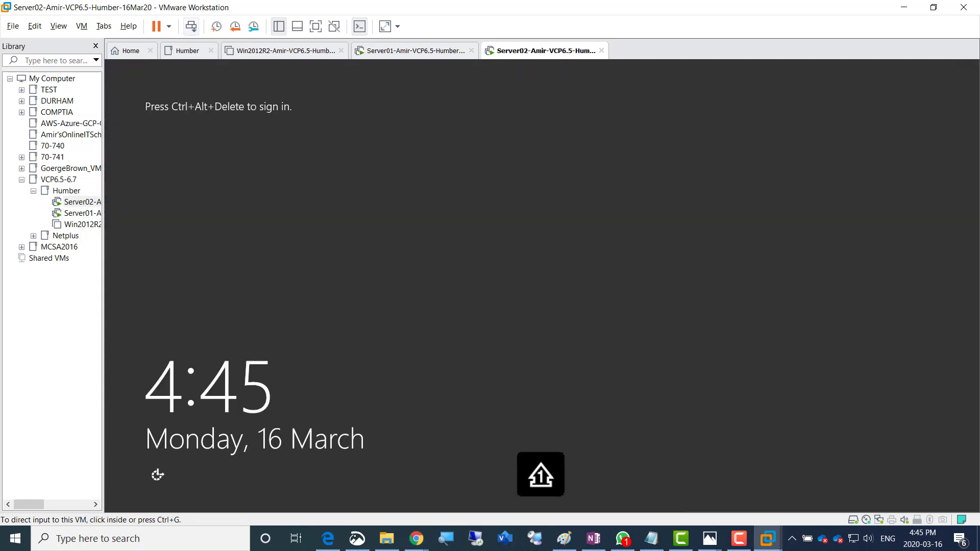
pyautogui.click(191, 26)
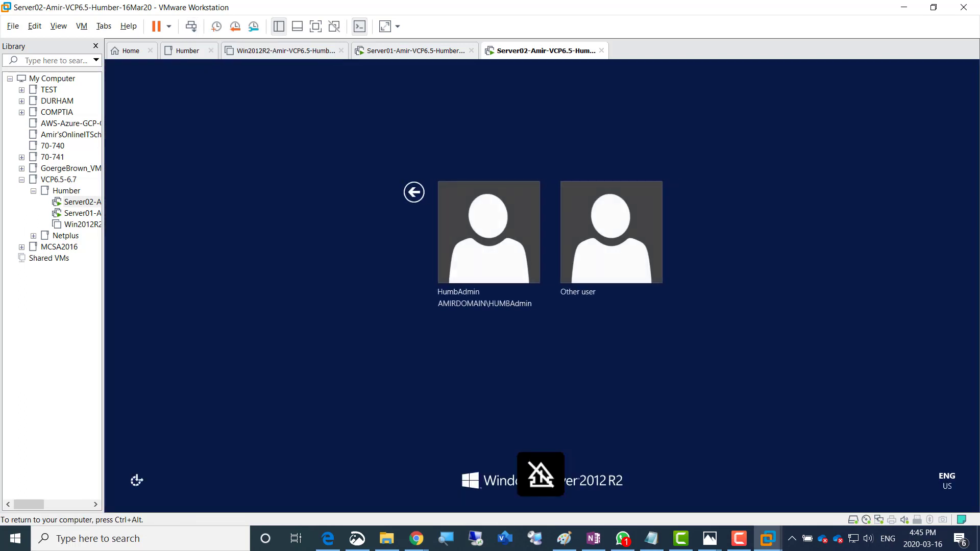
pyautogui.click(486, 232)
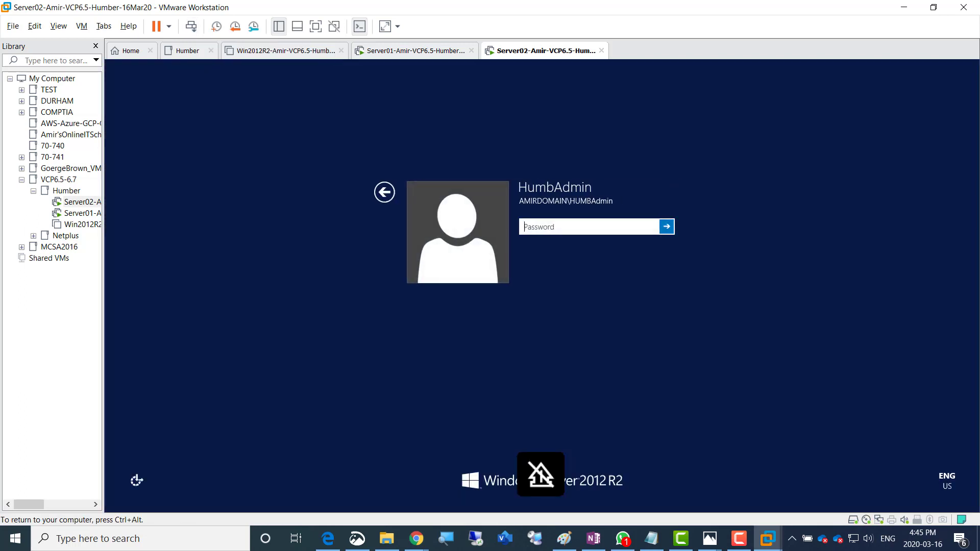
pyautogui.write('•••••••••')
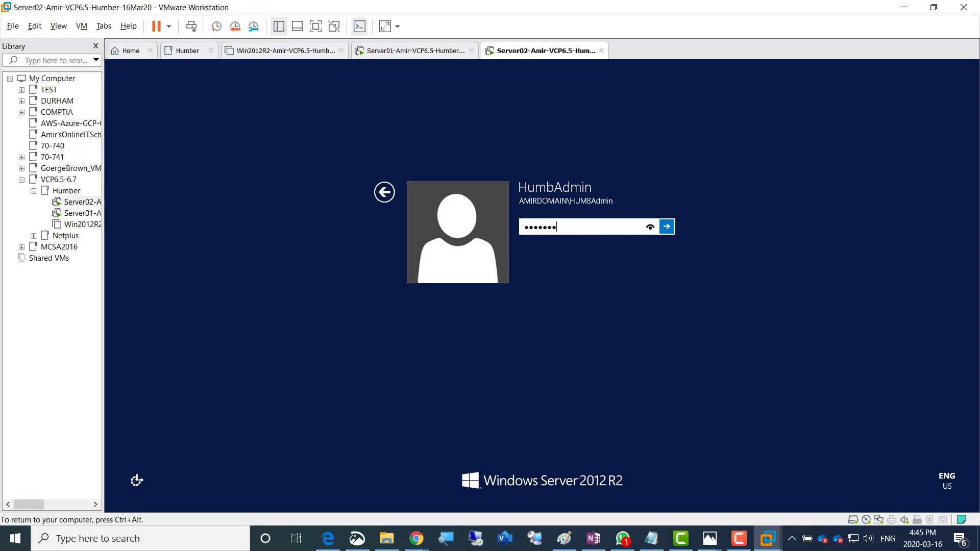
pyautogui.press('Return')
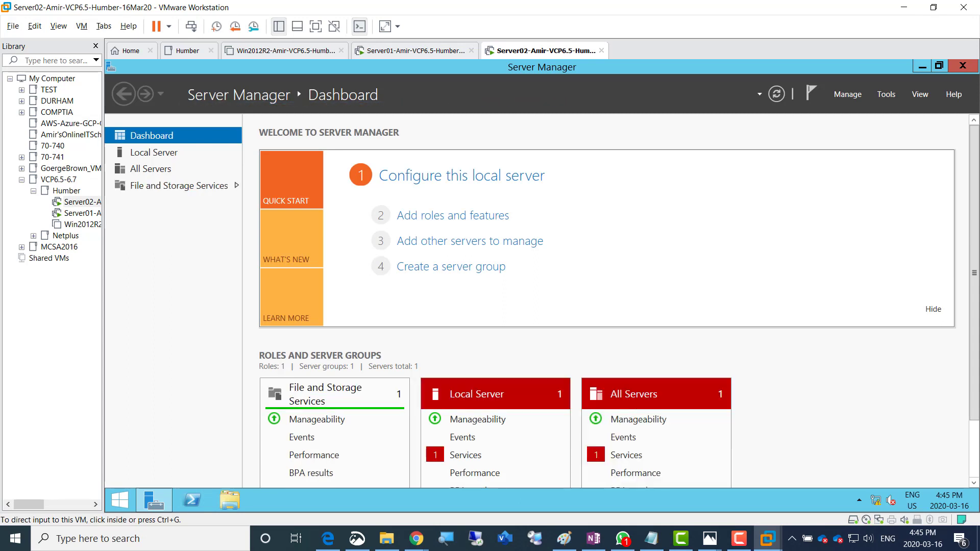
pyautogui.press('F9')
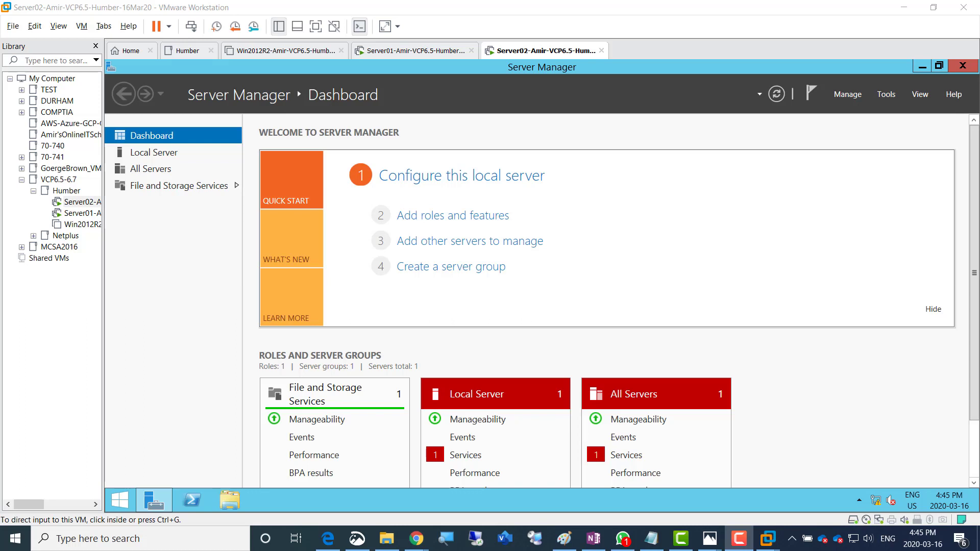
pyautogui.click(633, 296)
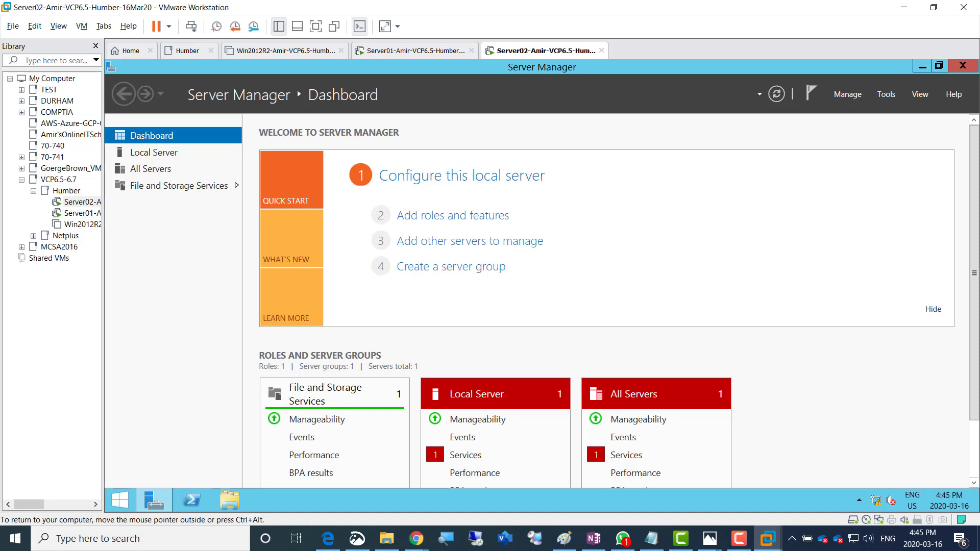
pyautogui.hotkey('ctrl', 'alt')
pyautogui.rightClick(559, 52)
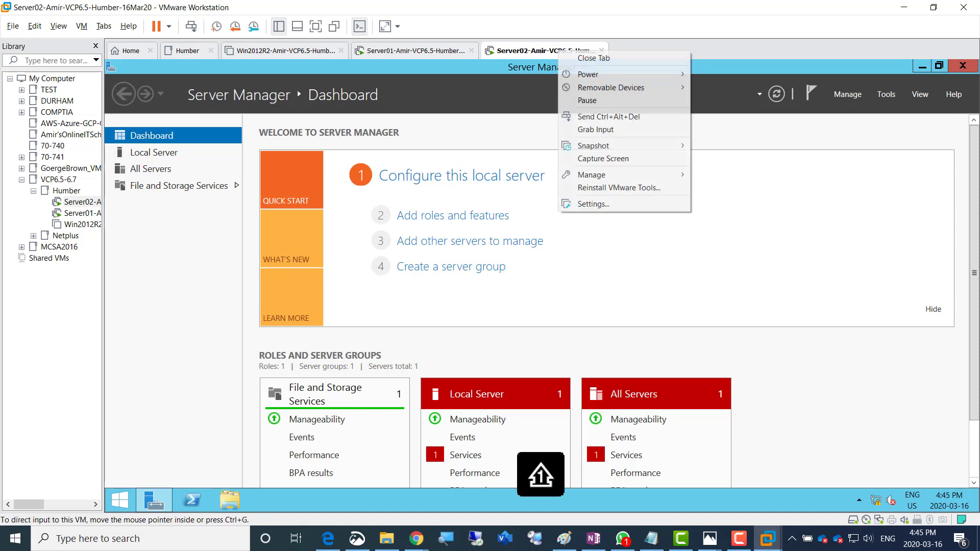
# Open Server02's CD/DVD (SATA) settings and browse for an ISO image
pyautogui.click(595, 205)
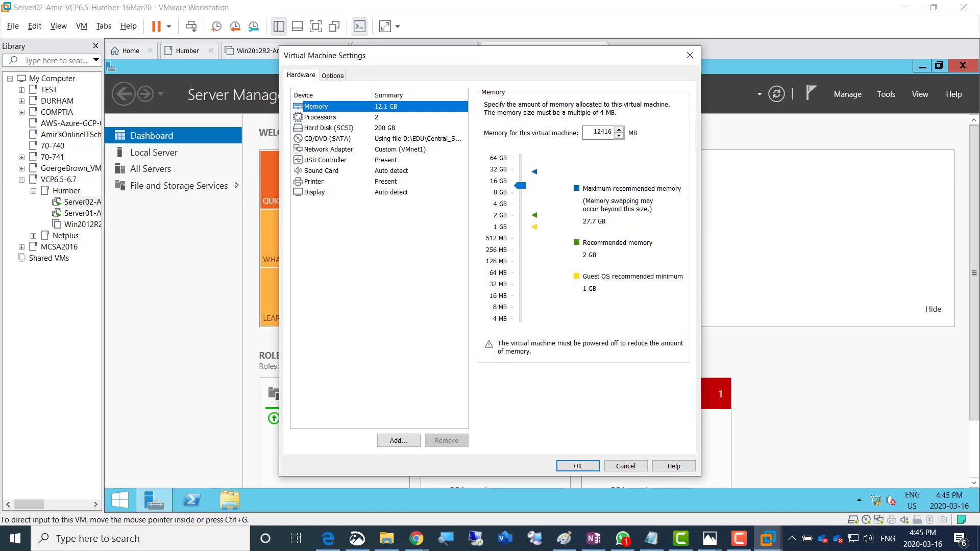
pyautogui.click(409, 138)
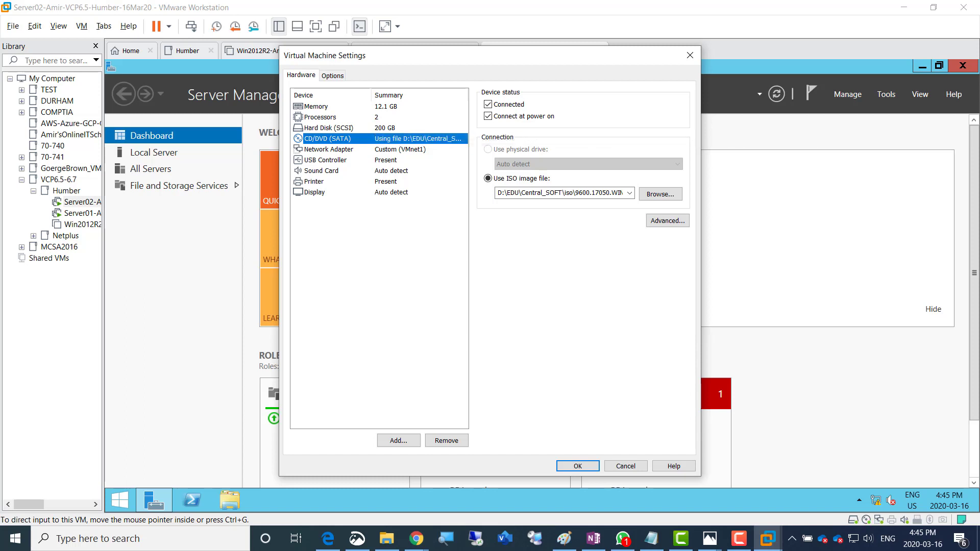
pyautogui.moveTo(439, 55); pyautogui.dragTo(459, 88)
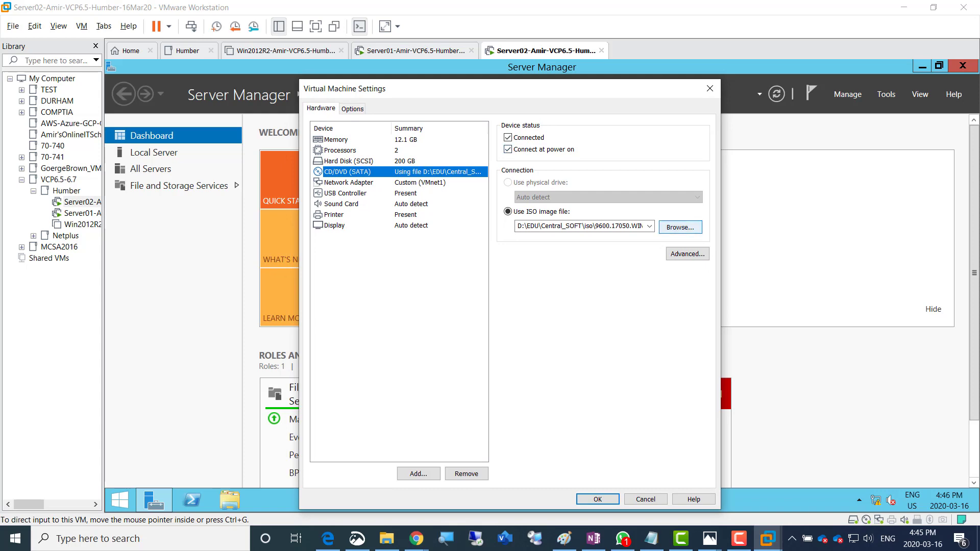
pyautogui.click(681, 227)
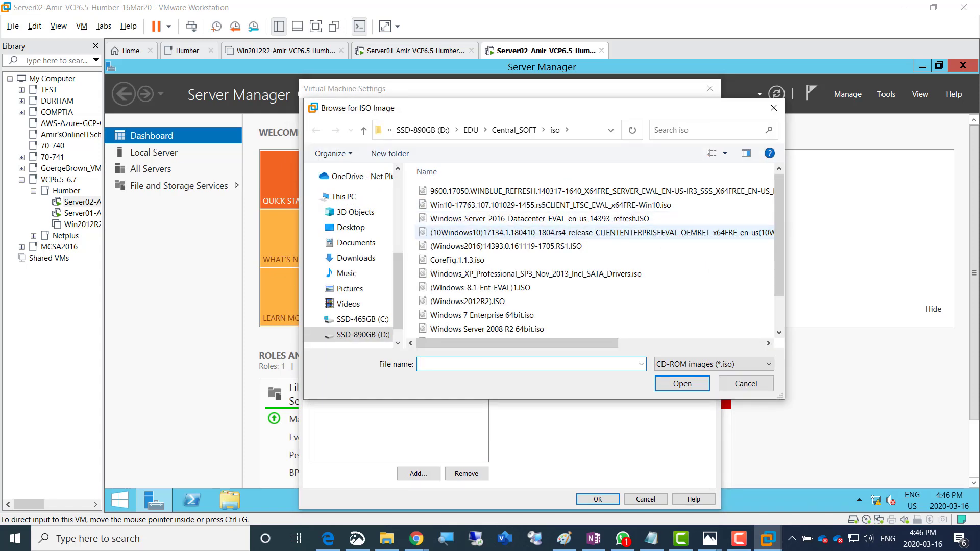
pyautogui.click(471, 130)
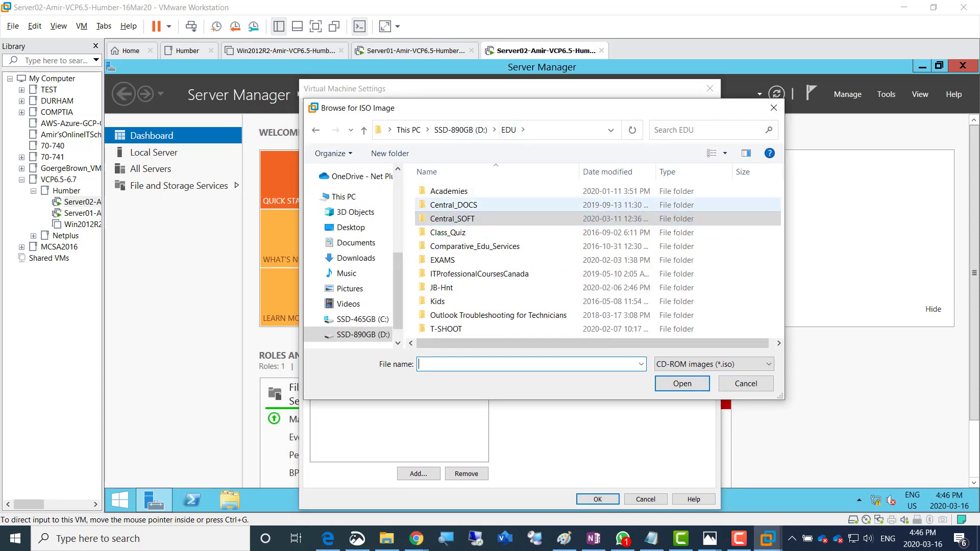
pyautogui.doubleClick(449, 191)
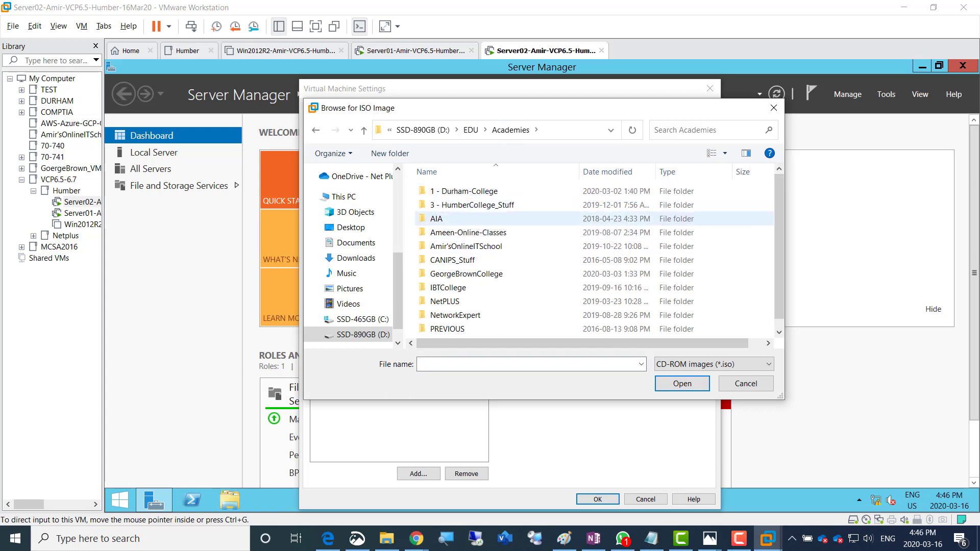
pyautogui.doubleClick(471, 205)
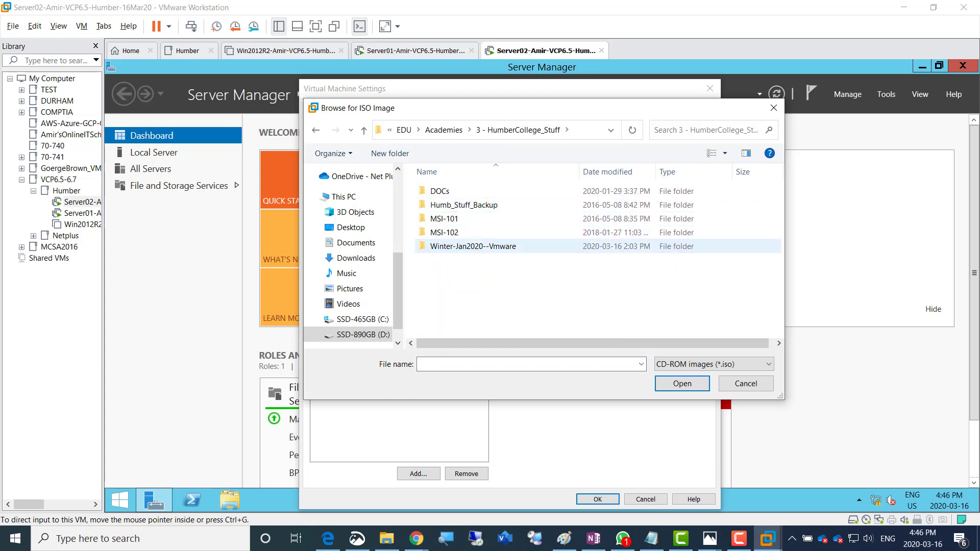
pyautogui.doubleClick(474, 247)
pyautogui.doubleClick(441, 205)
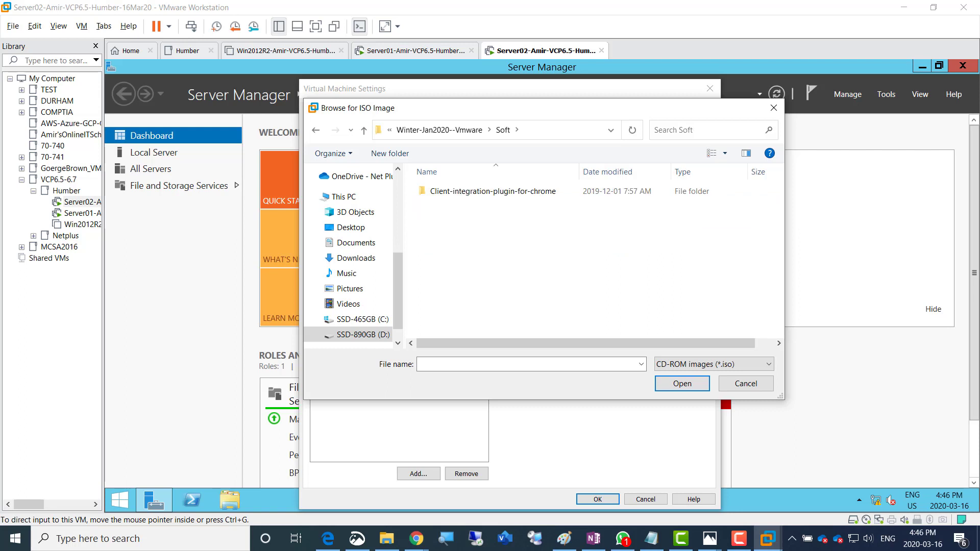
# Choose VMware-VIM-all-6.5.0-15259038.iso from D:\EDU\Central_SOFT\Hub-Soft and save the drive settings
pyautogui.click(439, 130)
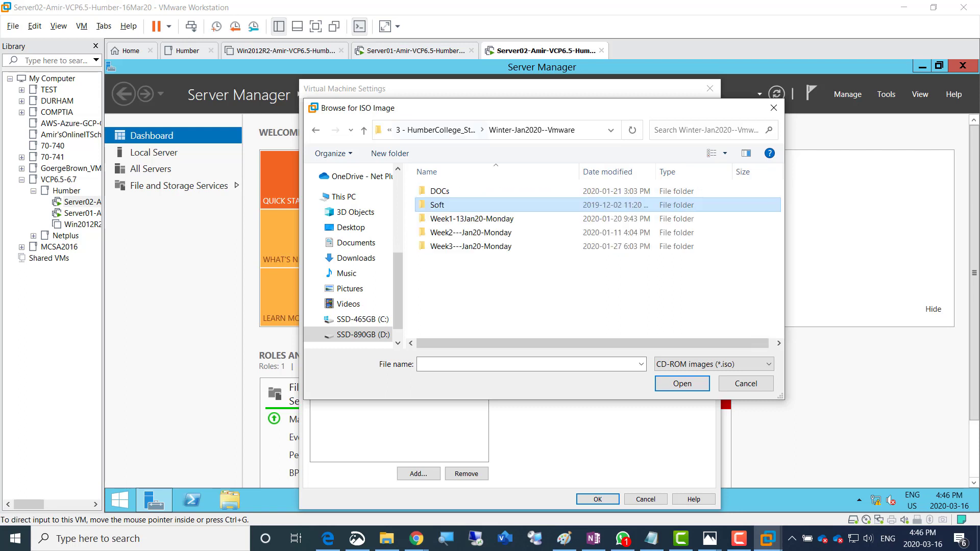
pyautogui.click(441, 129)
pyautogui.click(444, 129)
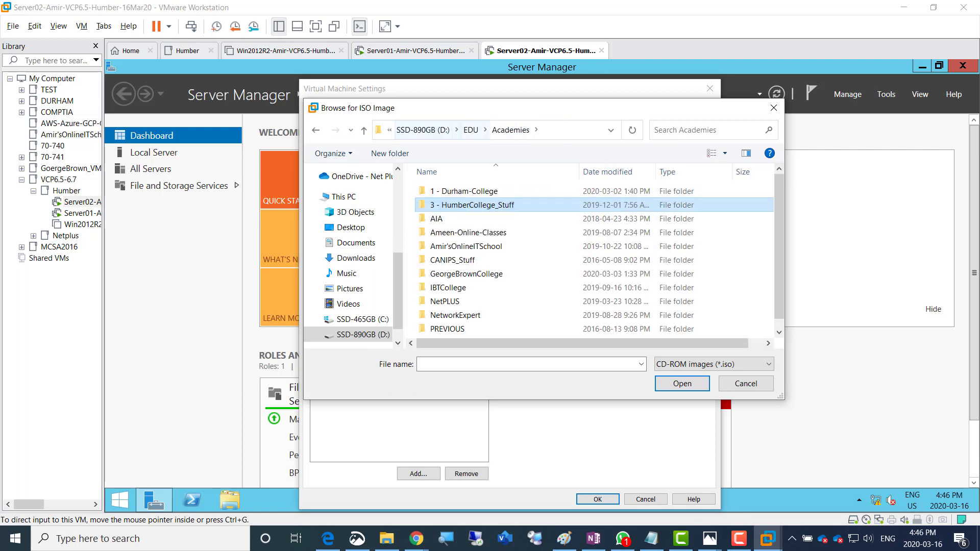
pyautogui.click(470, 129)
pyautogui.doubleClick(449, 219)
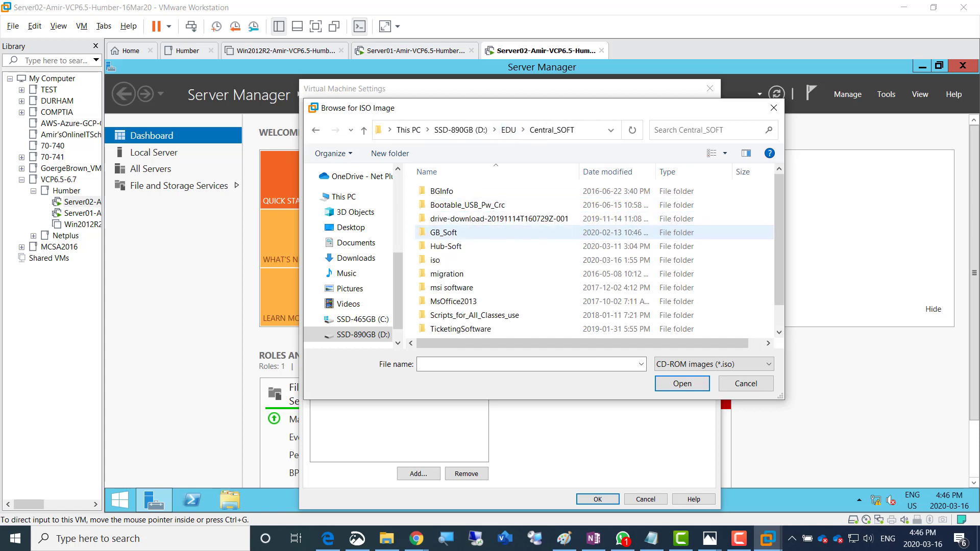
pyautogui.doubleClick(446, 246)
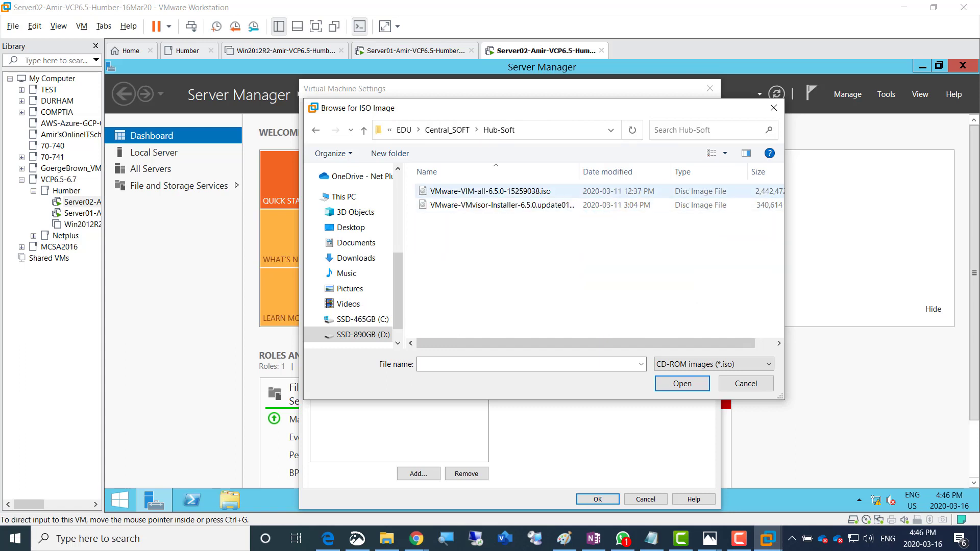
pyautogui.click(480, 192)
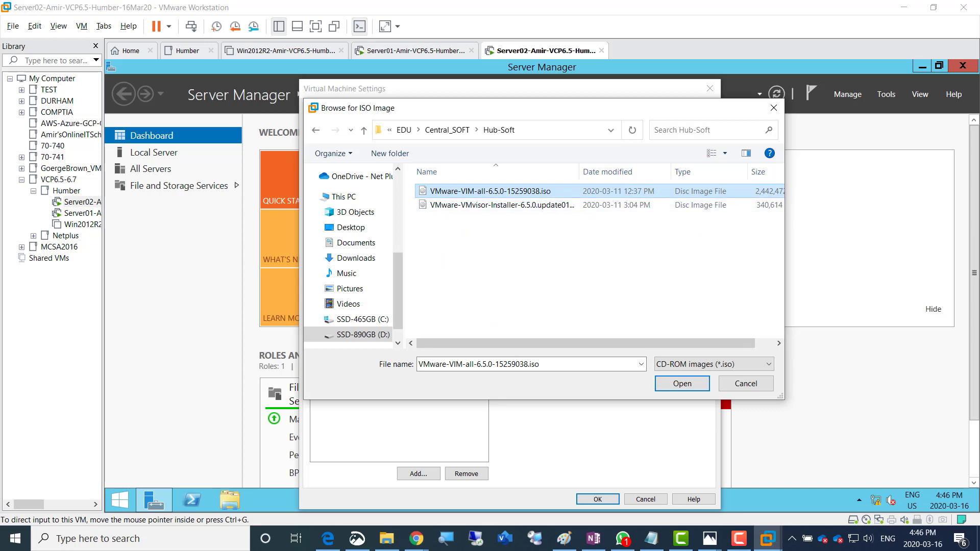
pyautogui.press('Return')
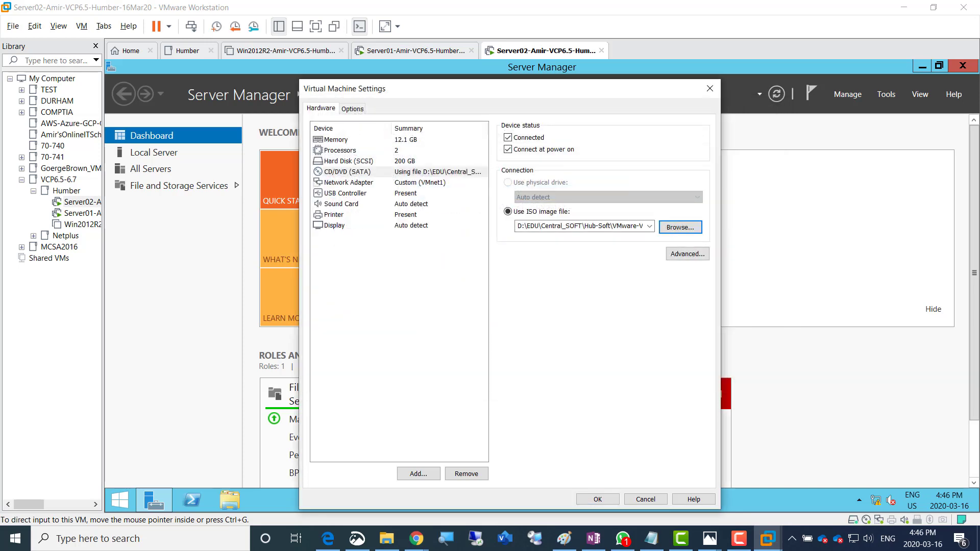
pyautogui.click(598, 499)
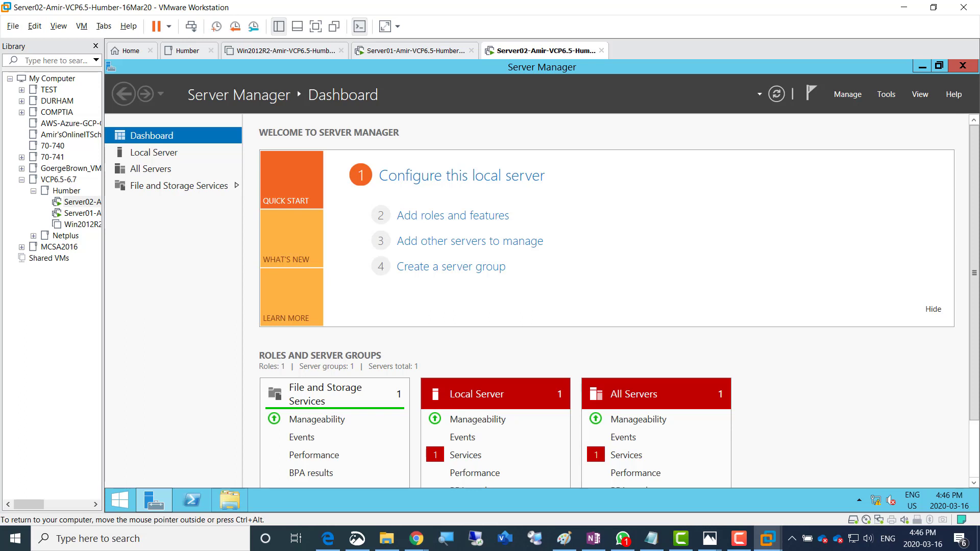
# Run the vCenter autorun from Server02's DVD Drive (D:) and allow it at the UAC prompt
pyautogui.click(230, 501)
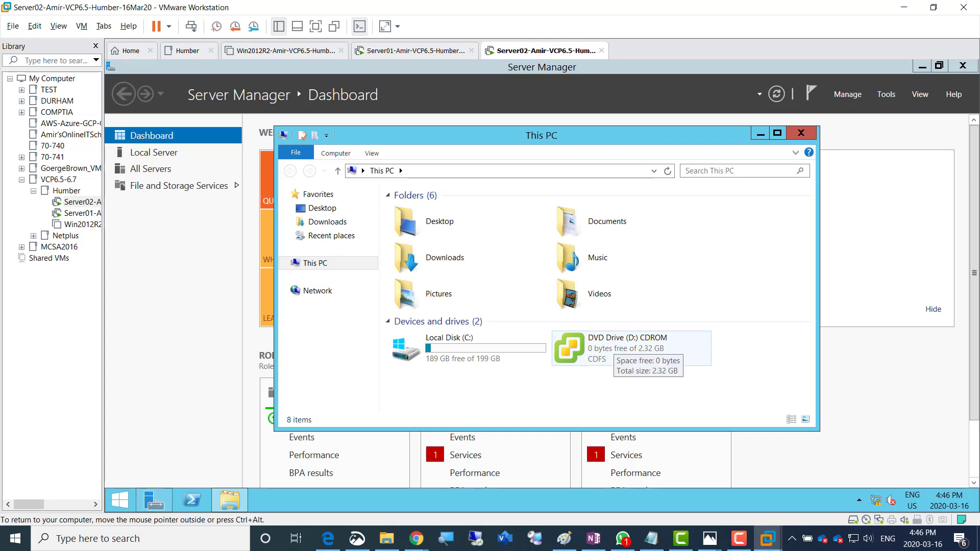
pyautogui.doubleClick(613, 345)
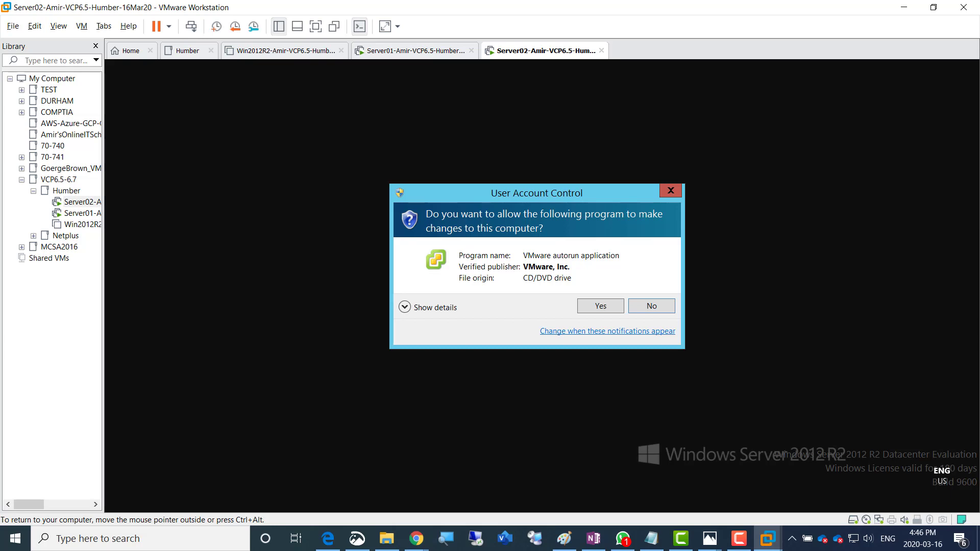
pyautogui.click(601, 307)
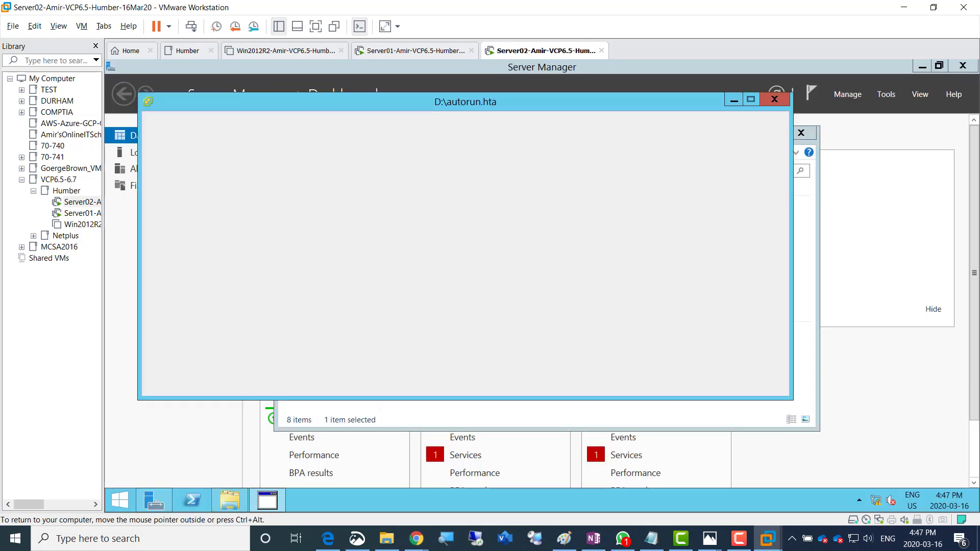
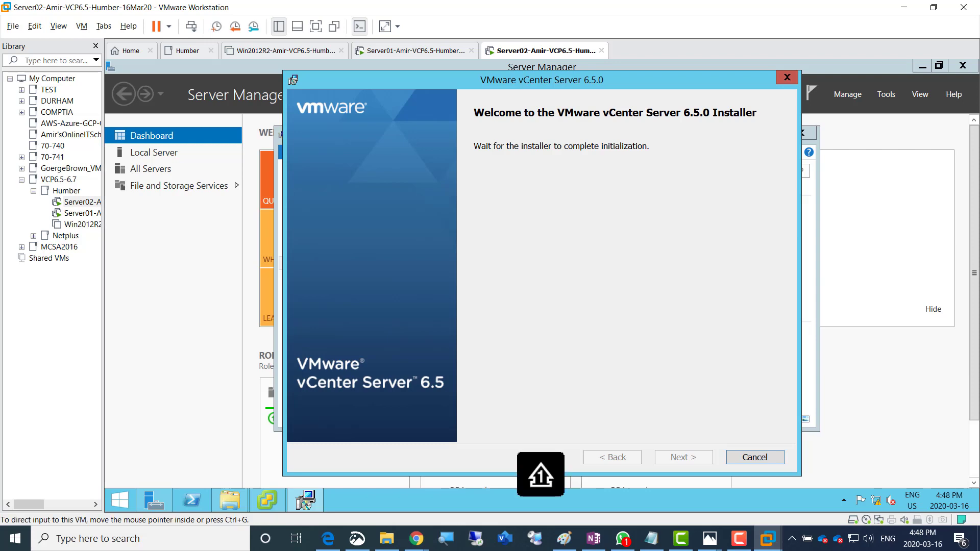
# Open the Winter-Jan2020--Vmware course folder in File Explorer on the host
pyautogui.click(387, 539)
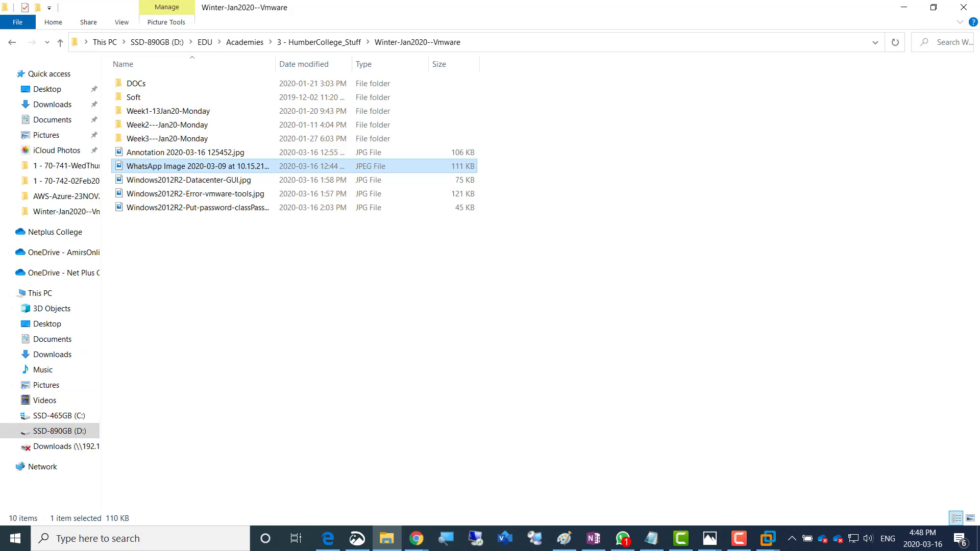
# Open a second, maximized File Explorer window showing This PC
pyautogui.press('super+e')
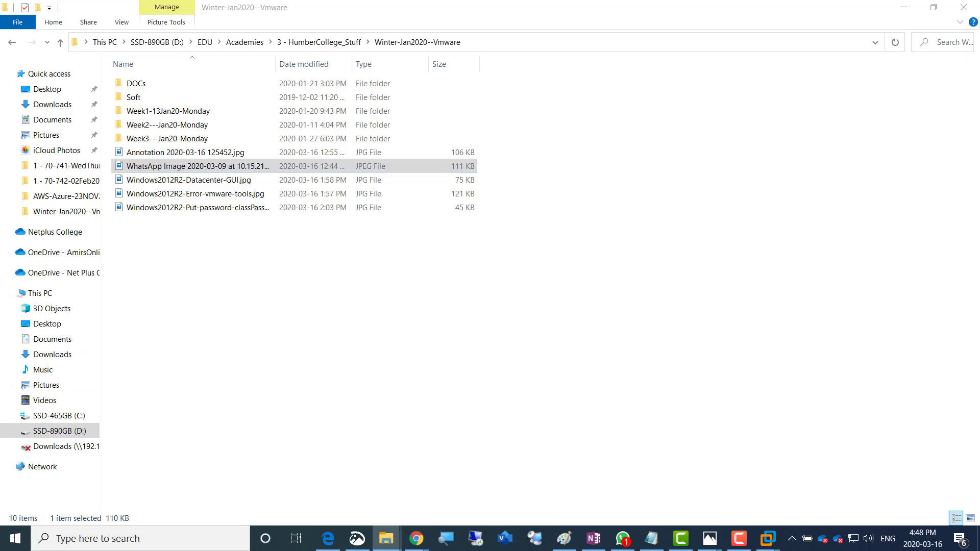
pyautogui.moveTo(979, 124); pyautogui.dragTo(306, 161)
pyautogui.doubleClick(306, 161)
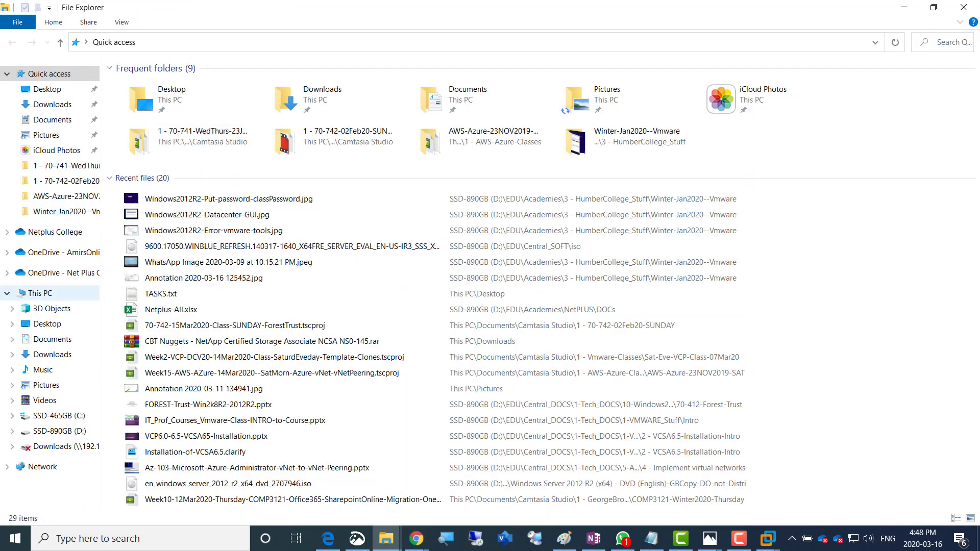
pyautogui.click(40, 294)
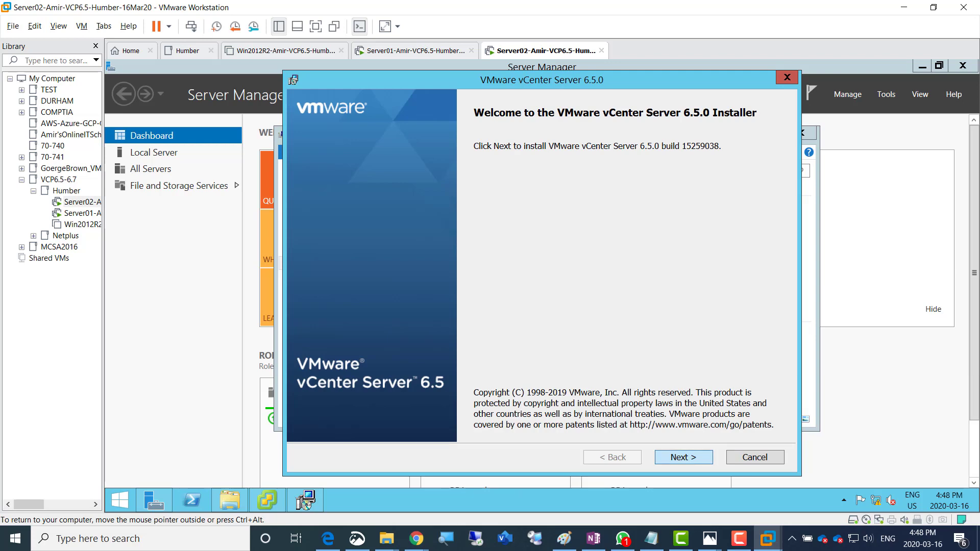
# Accept the vCenter licence, keep Embedded Deployment and system name Server02.AmirDomain.local
pyautogui.click(683, 457)
pyautogui.click(299, 430)
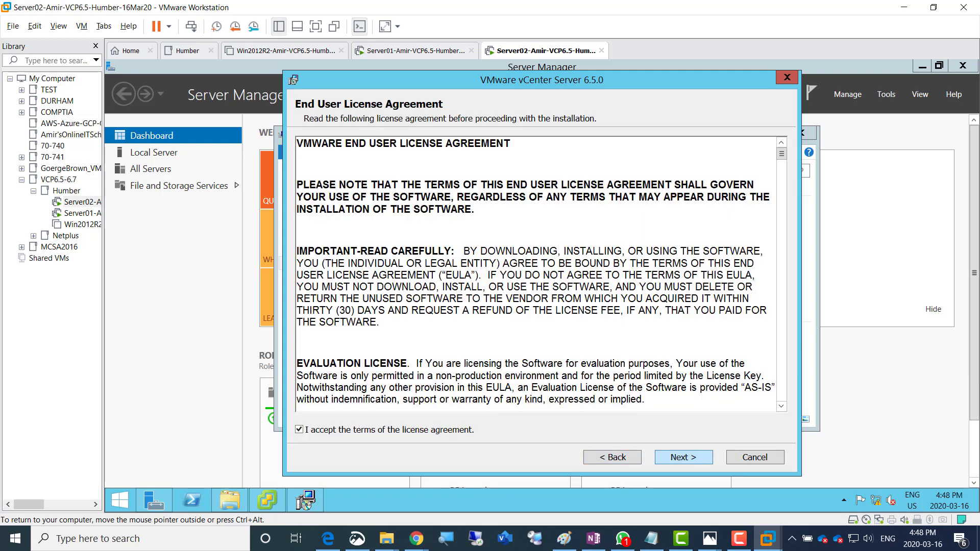
pyautogui.click(684, 458)
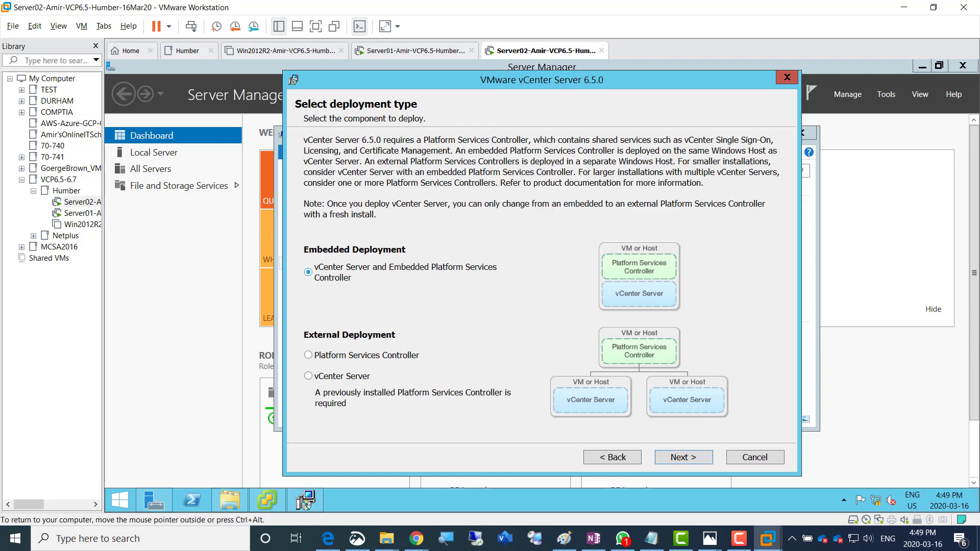
pyautogui.press('Return')
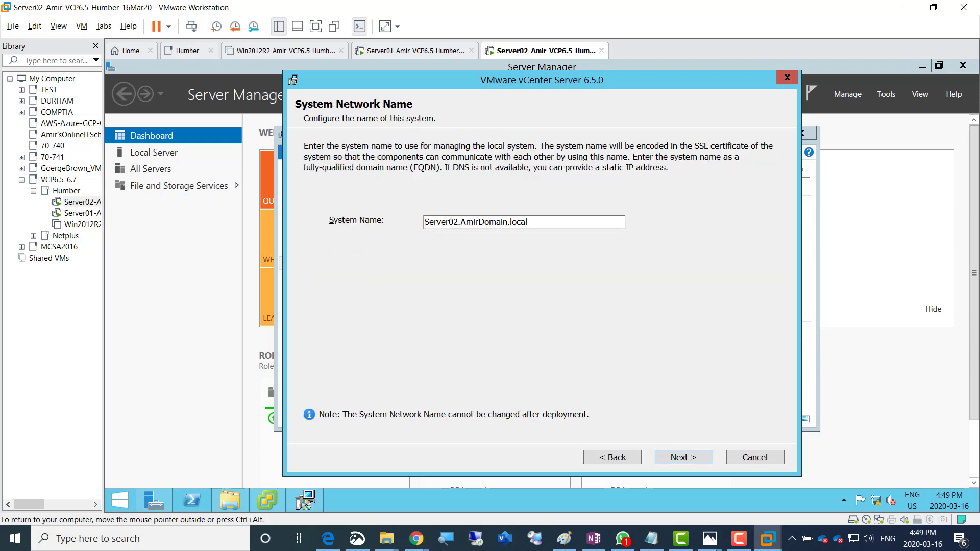
pyautogui.press('Return')
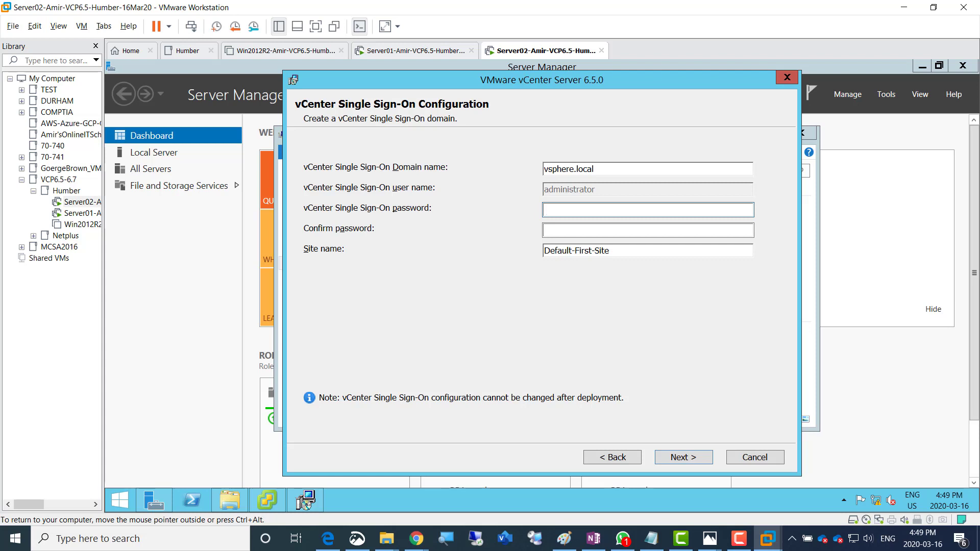
# Enter the SSO password and record the vCenter and Windows/ESXi passwords in a new Notepad note
pyautogui.write('••••••••••••')
pyautogui.hotkey('ctrl', 'alt')
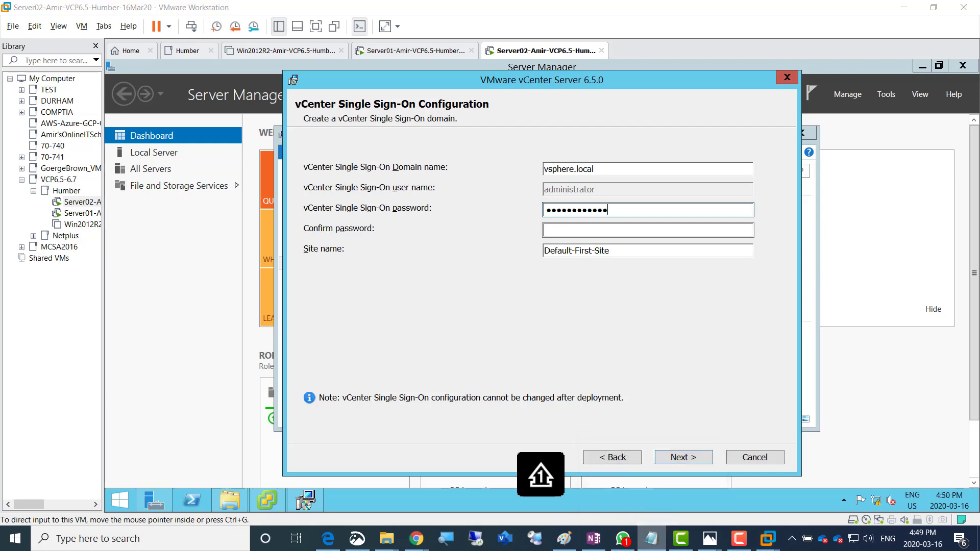
pyautogui.rightClick(651, 538)
pyautogui.click(611, 470)
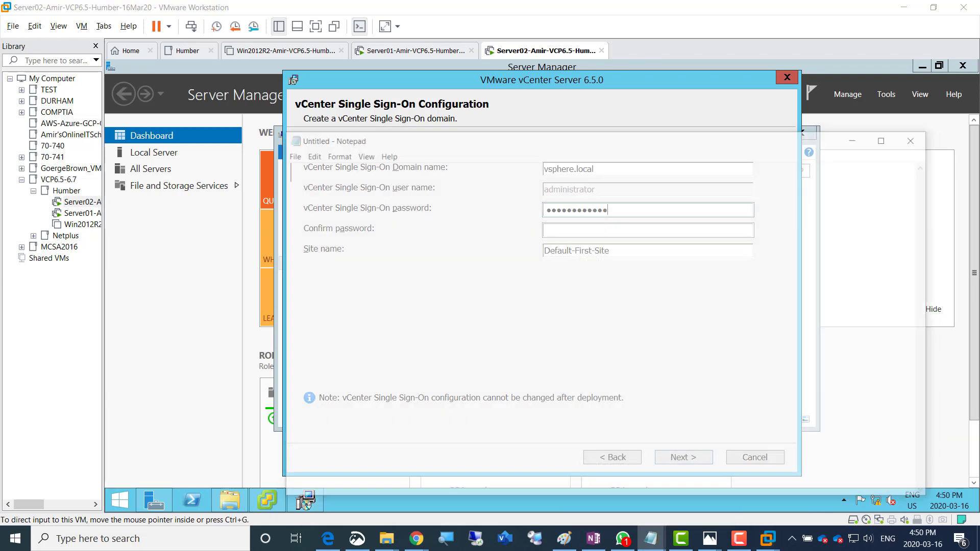
pyautogui.moveTo(562, 137); pyautogui.dragTo(648, 266)
pyautogui.write('abc')
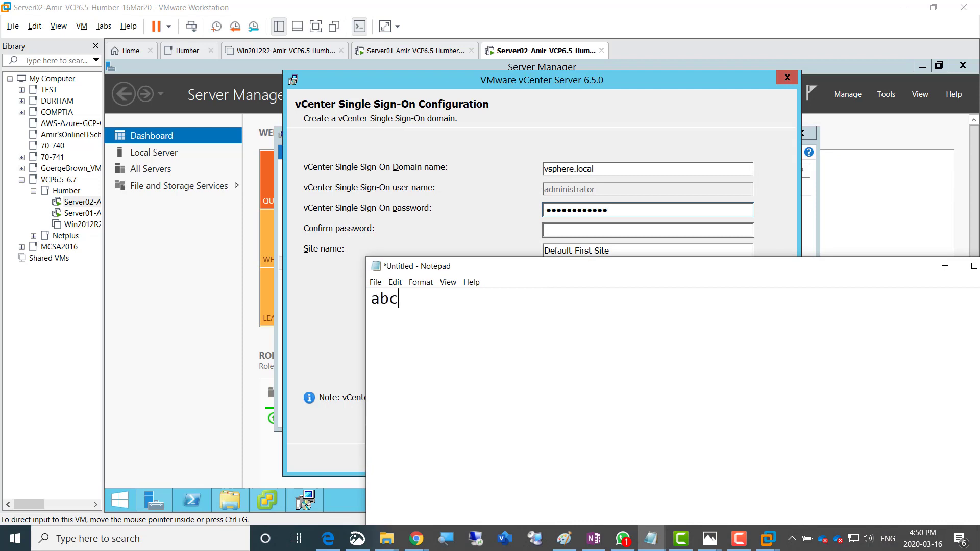
pyautogui.write('ABC!@#123')
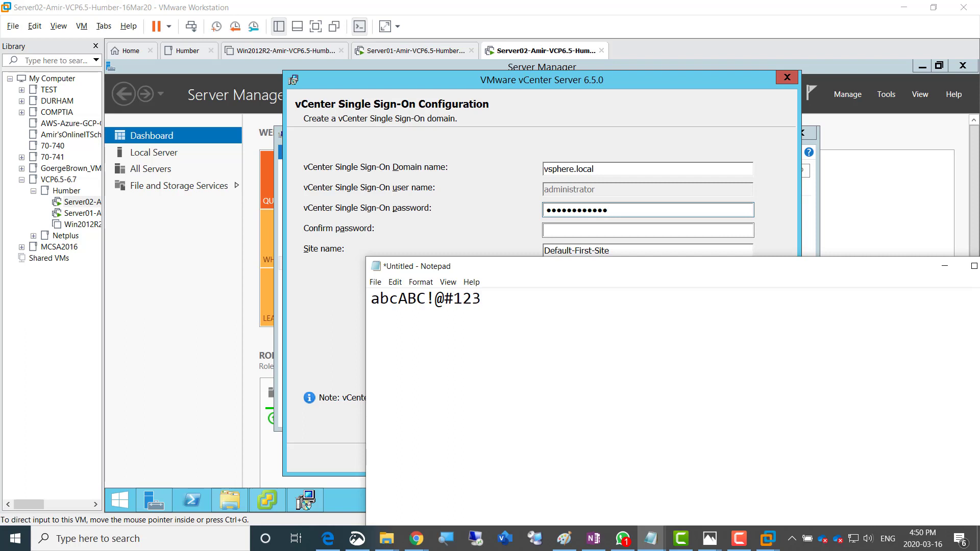
pyautogui.write(' for vcneter')
pyautogui.press('BackSpace')
pyautogui.press('BackSpace')
pyautogui.press('BackSpace')
pyautogui.press('BackSpace')
pyautogui.press('BackSpace')
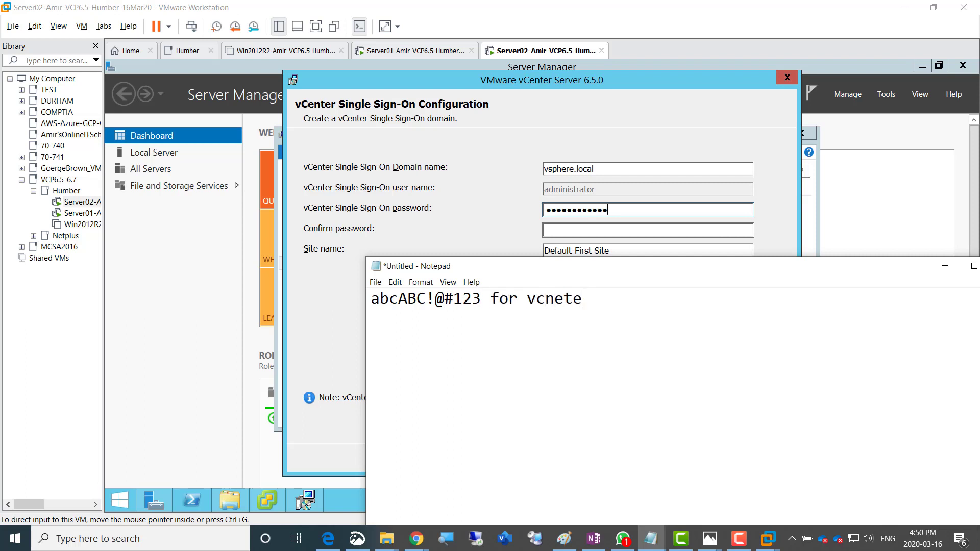
pyautogui.write('enter')
pyautogui.press('Return')
pyautogui.press('Return')
pyautogui.write('sword for ')
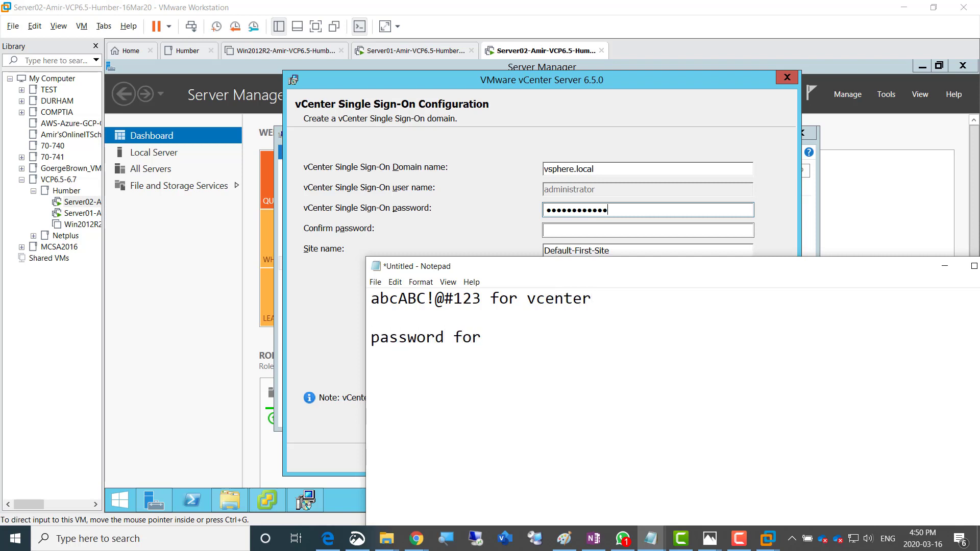
pyautogui.write('Windows and E')
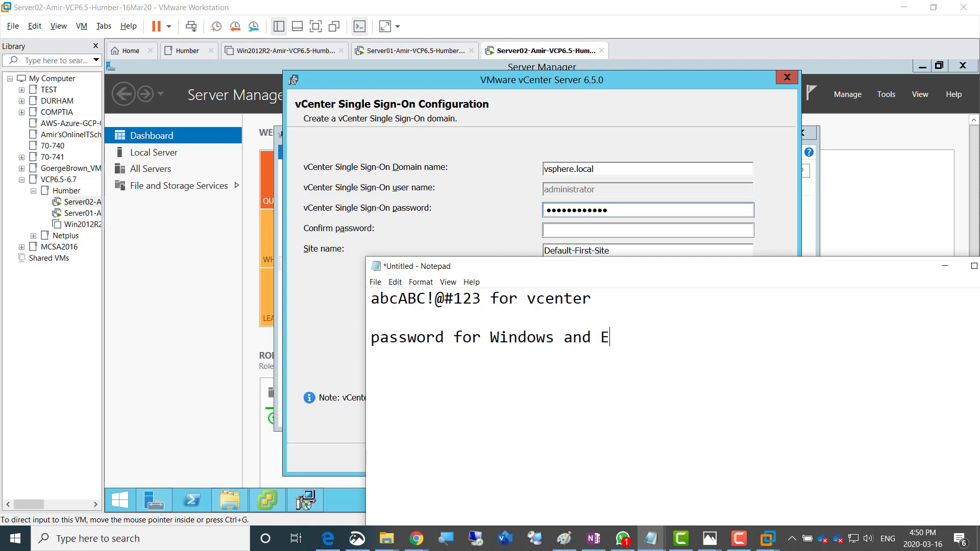
pyautogui.write('sxi is abcABC!@')
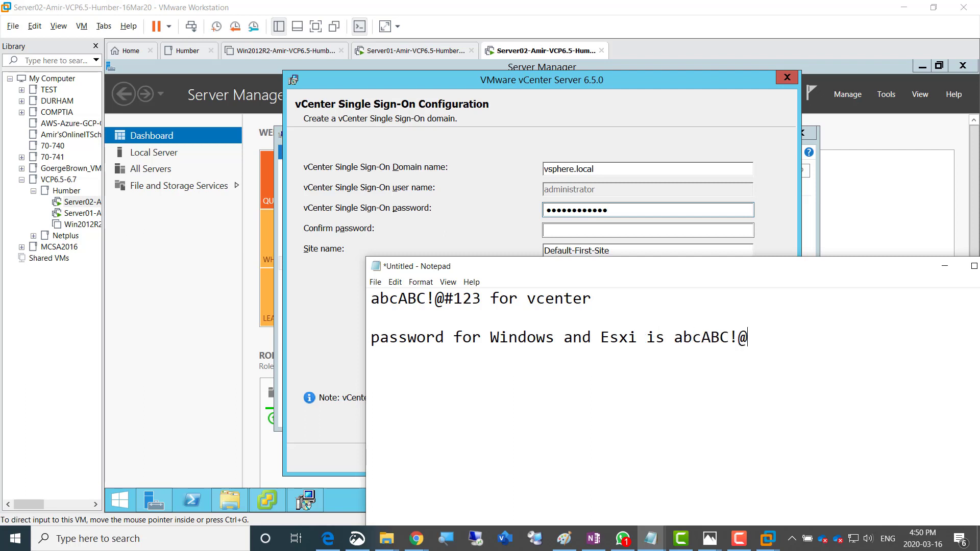
pyautogui.write('#')
pyautogui.moveTo(454, 299); pyautogui.dragTo(371, 299)
pyautogui.click(473, 299)
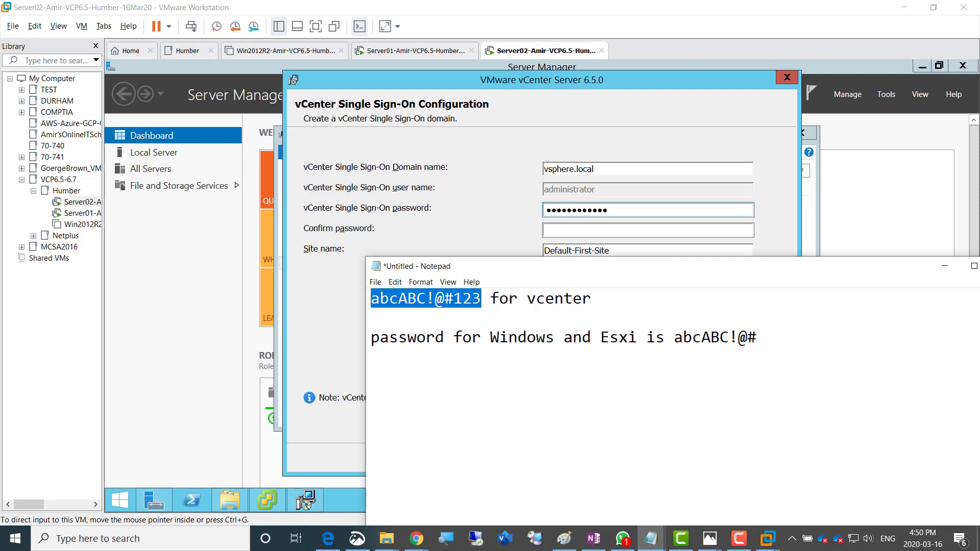
# Confirm the SSO password and set the site name to TorontoSite
pyautogui.moveTo(510, 267); pyautogui.dragTo(372, 461)
pyautogui.click(647, 230)
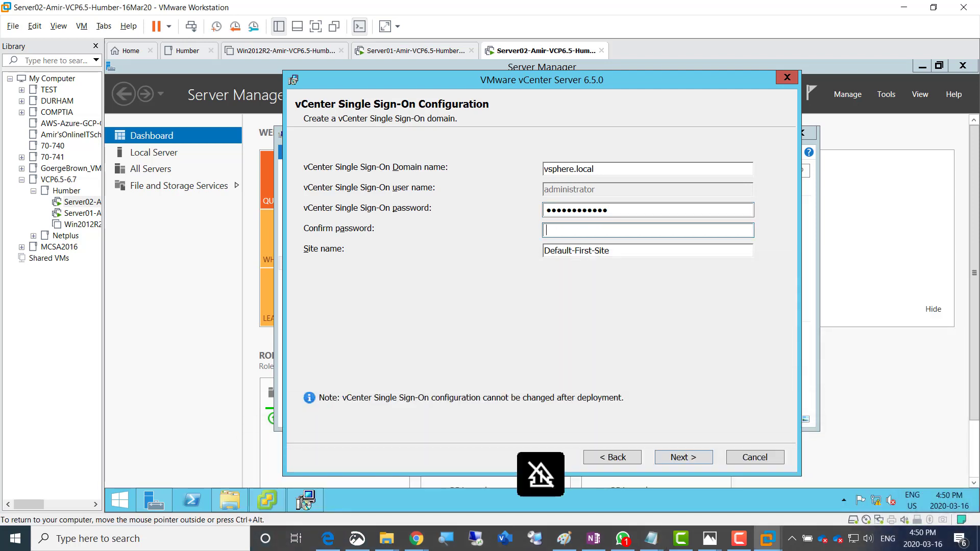
pyautogui.write('*************')
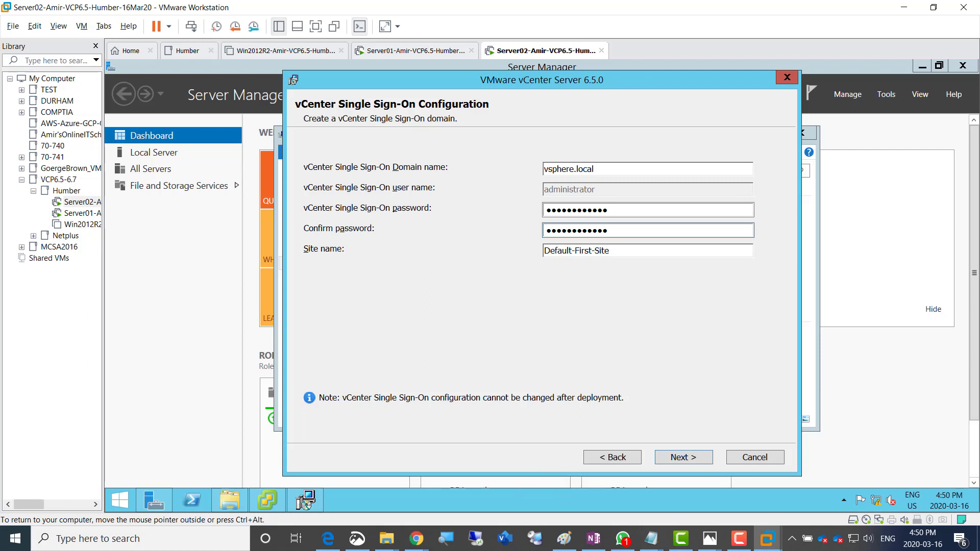
pyautogui.press('Tab')
pyautogui.write('To')
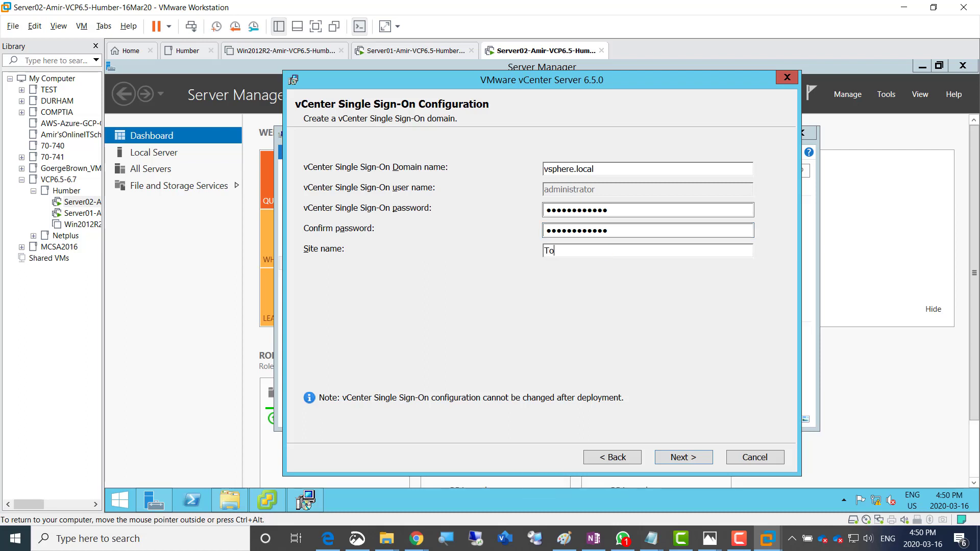
pyautogui.write('rontoSite')
pyautogui.press('Return')
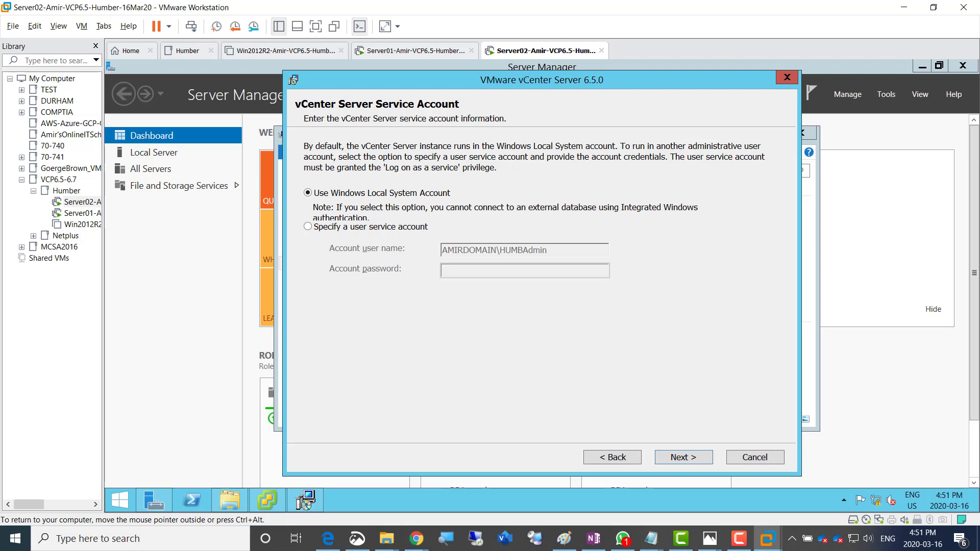
# Keep the Local System account, embedded database, default ports and directories, then install vCenter
pyautogui.press('Return')
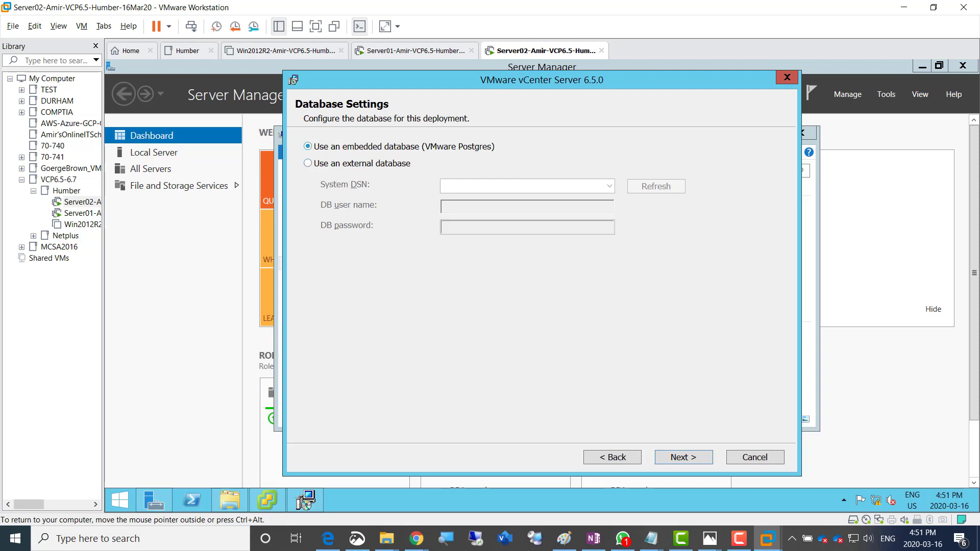
pyautogui.press('Return')
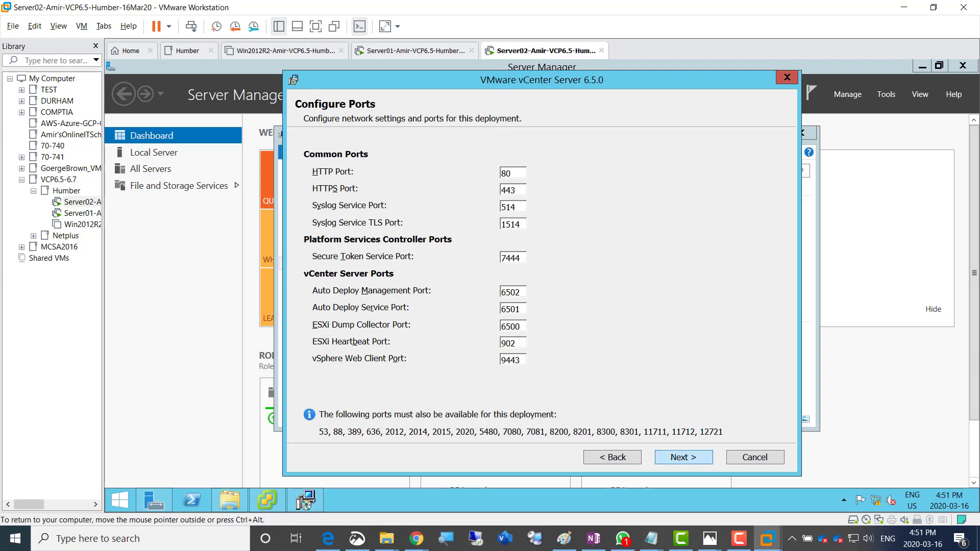
pyautogui.press('Return')
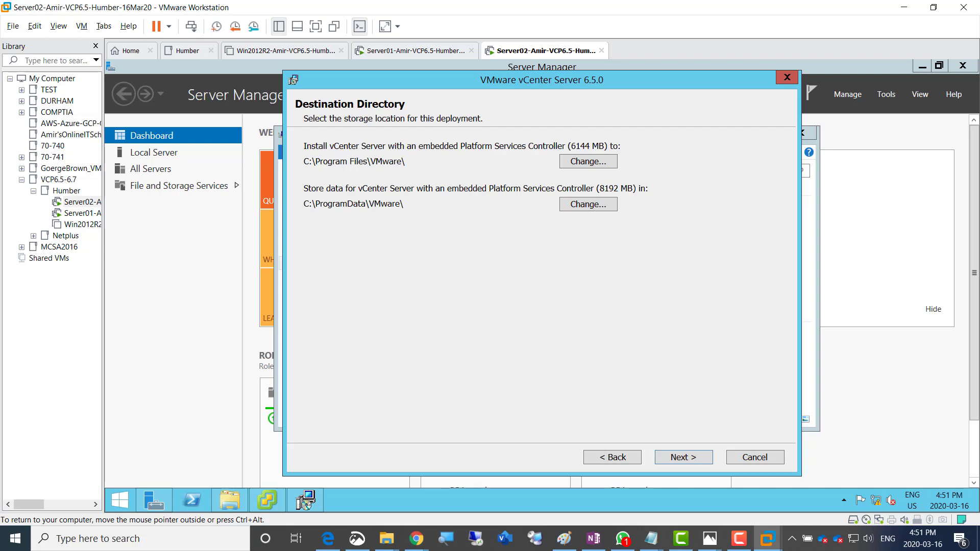
pyautogui.click(684, 457)
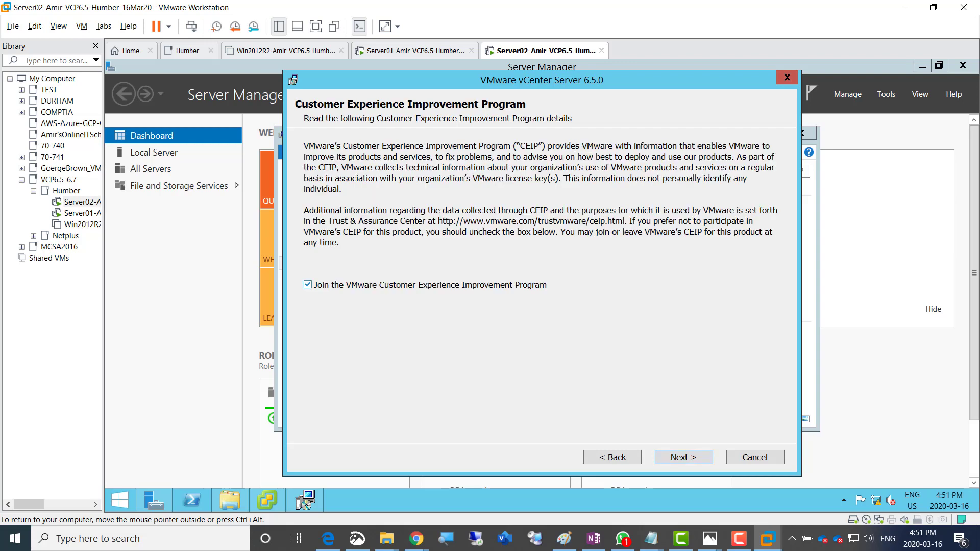
pyautogui.click(684, 458)
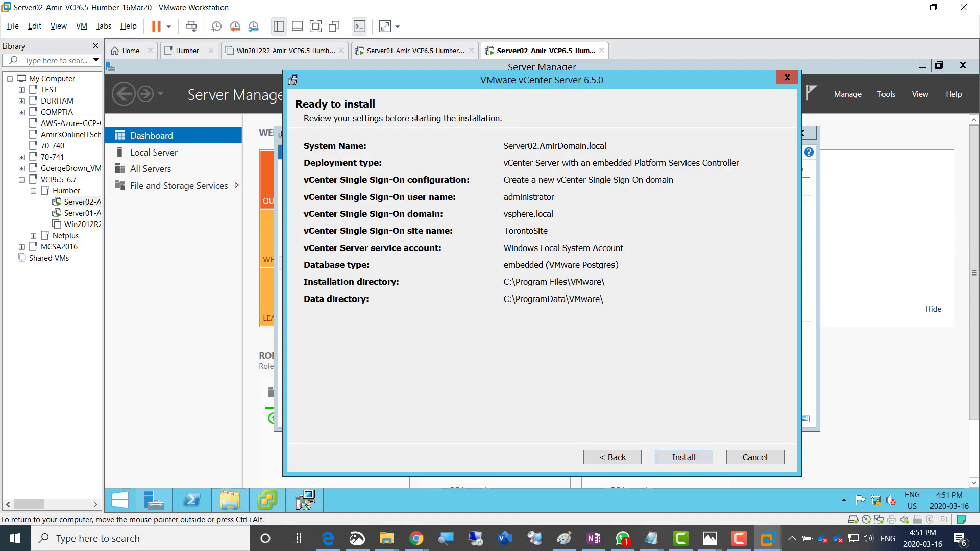
pyautogui.click(683, 458)
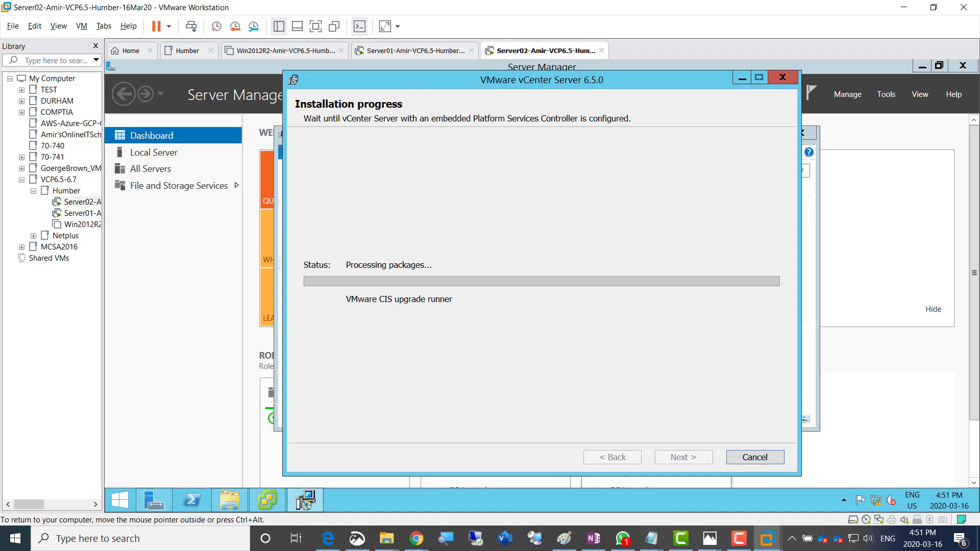
# Let the vCenter installation run to Setup Completed, briefly checking the screen recorder controls
pyautogui.hotkey('ctrl', 'alt')
pyautogui.click(738, 539)
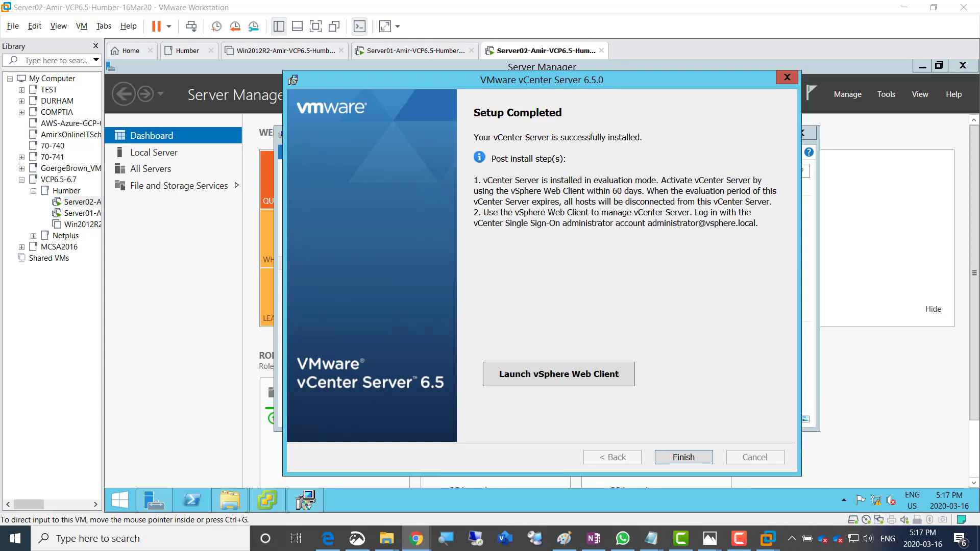
pyautogui.click(541, 474)
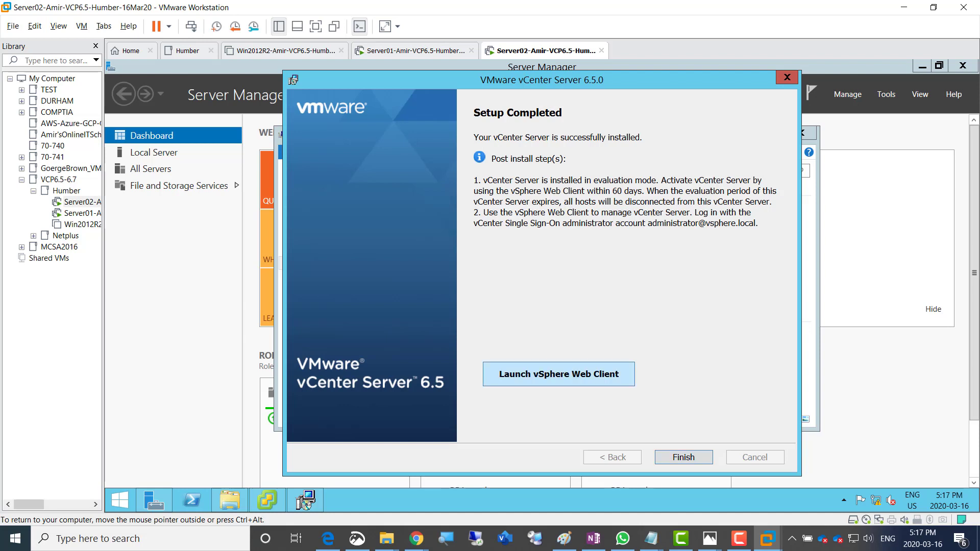
# Launch the vSphere Web Client, accept IE's recommended settings, and bypass the certificate warning
pyautogui.click(559, 374)
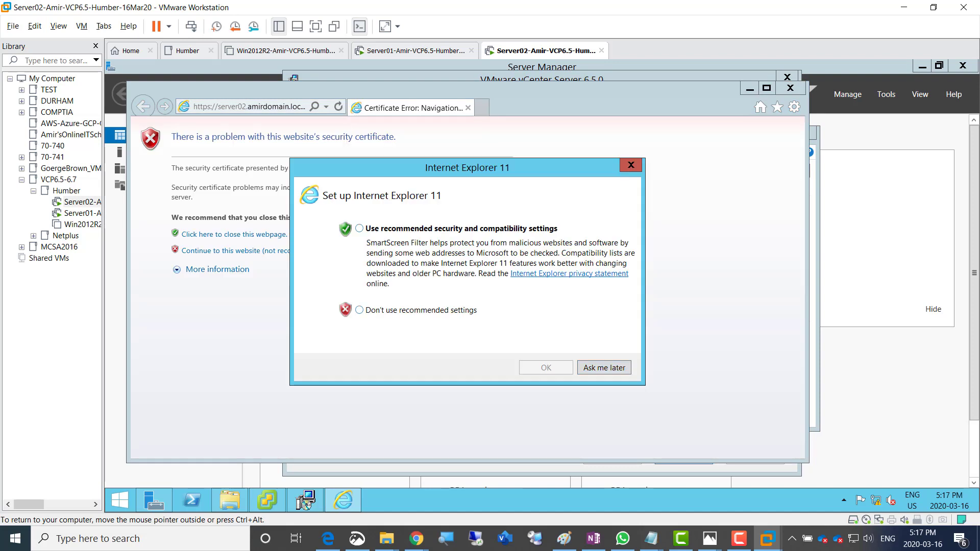
pyautogui.click(359, 229)
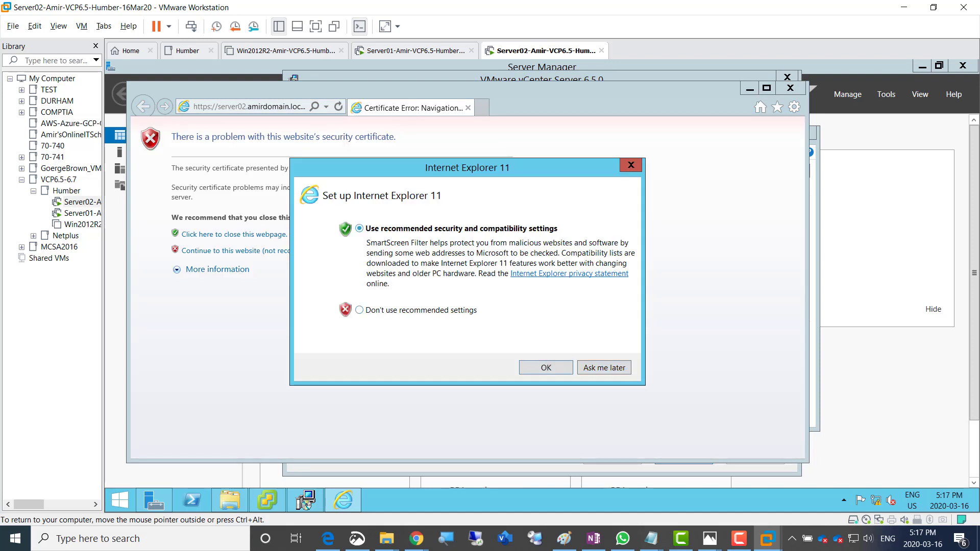
pyautogui.click(547, 367)
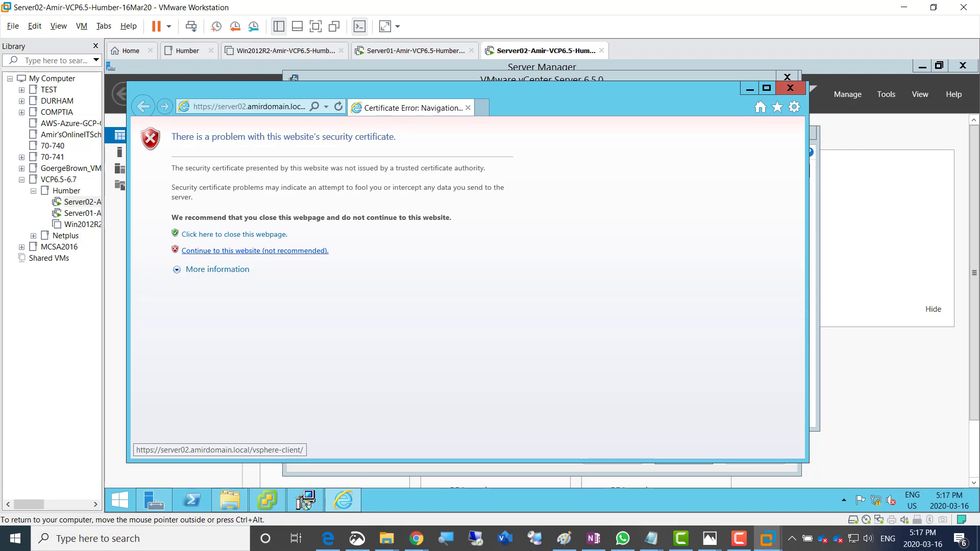
pyautogui.click(255, 250)
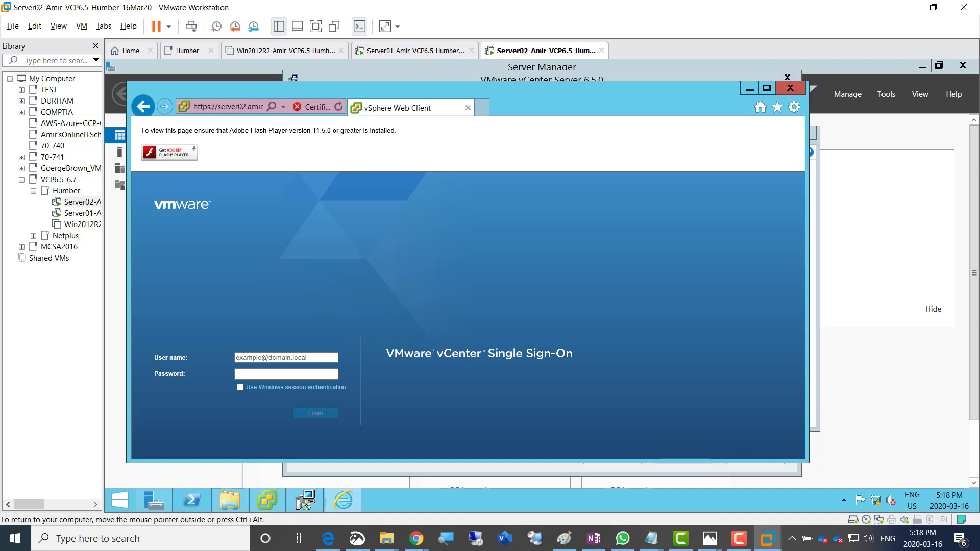
pyautogui.click(228, 107)
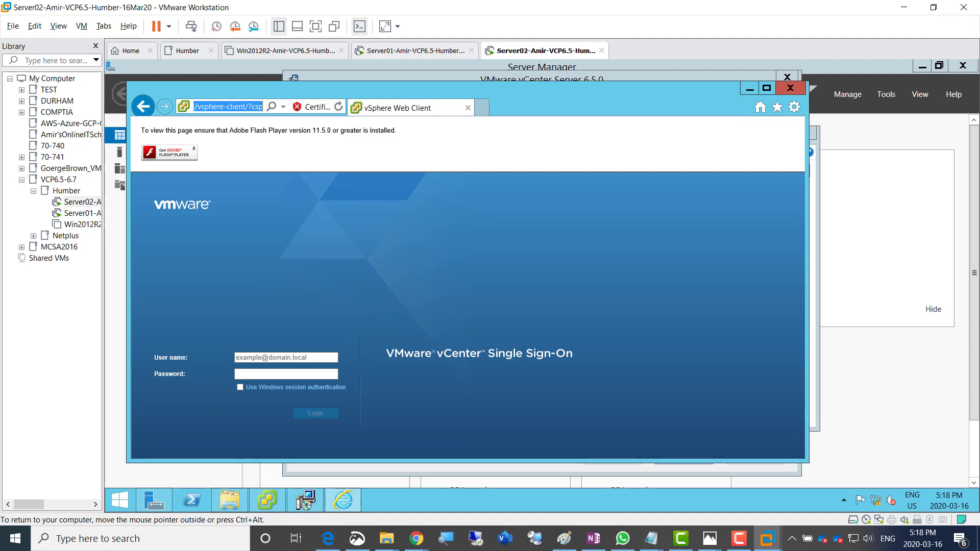
pyautogui.hotkey('ctrl', 'alt')
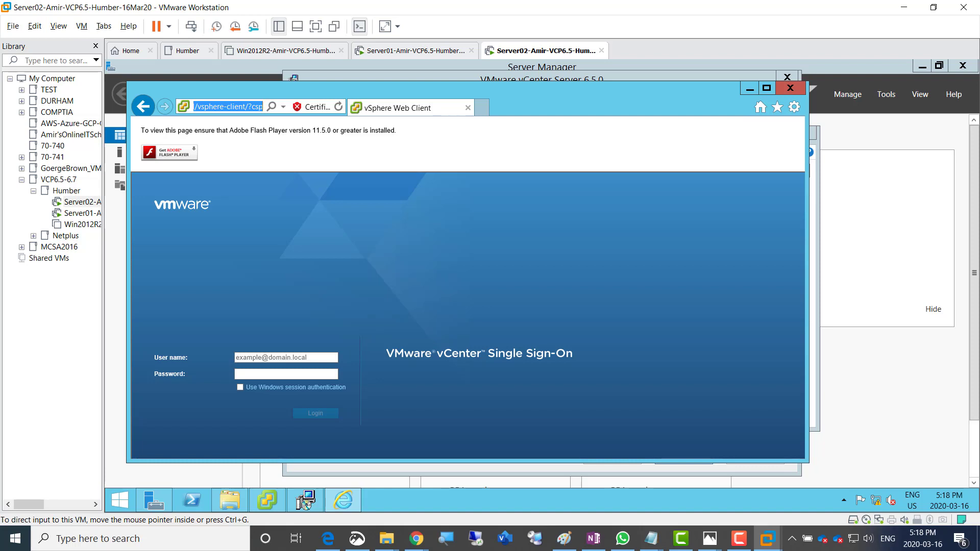
# Add a second Network Adapter to Server02's hardware and save the VM settings
pyautogui.rightClick(541, 51)
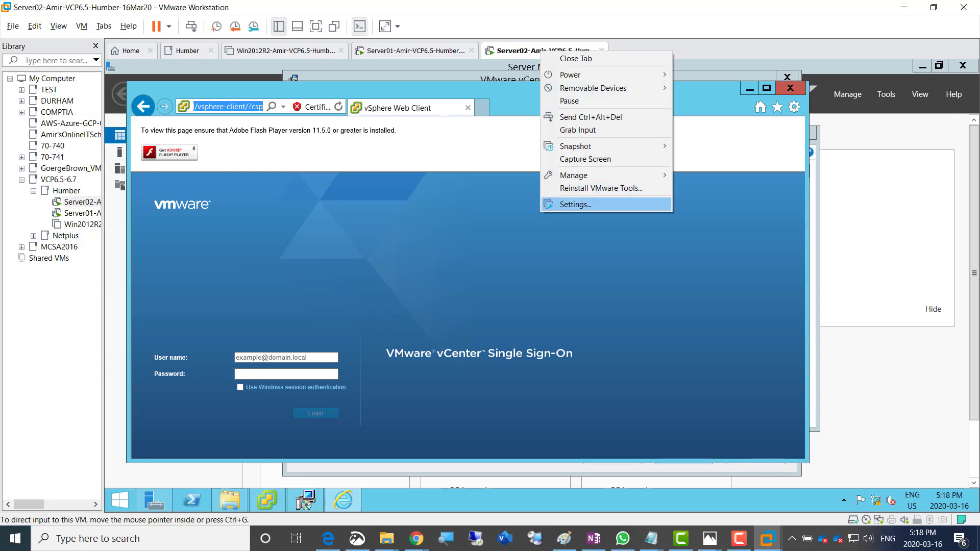
pyautogui.click(576, 205)
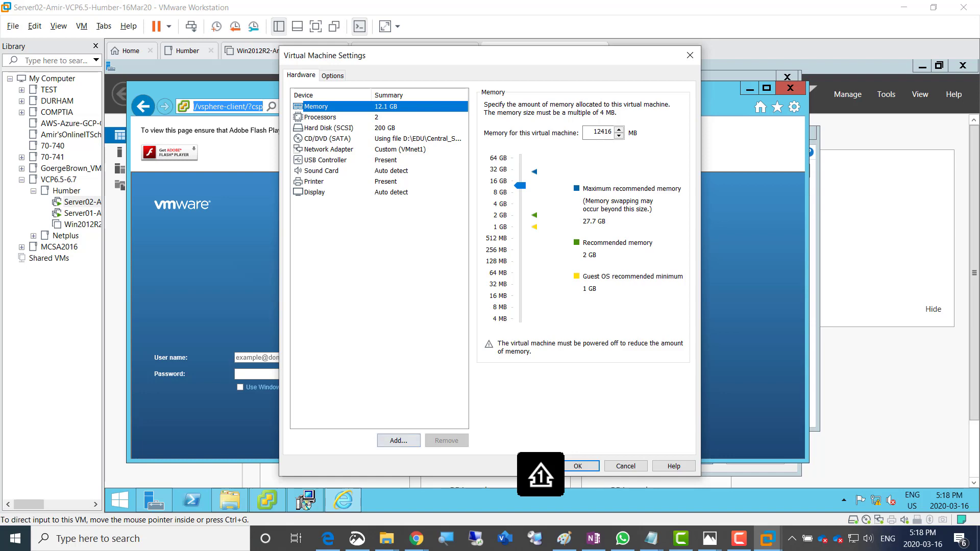
pyautogui.click(399, 441)
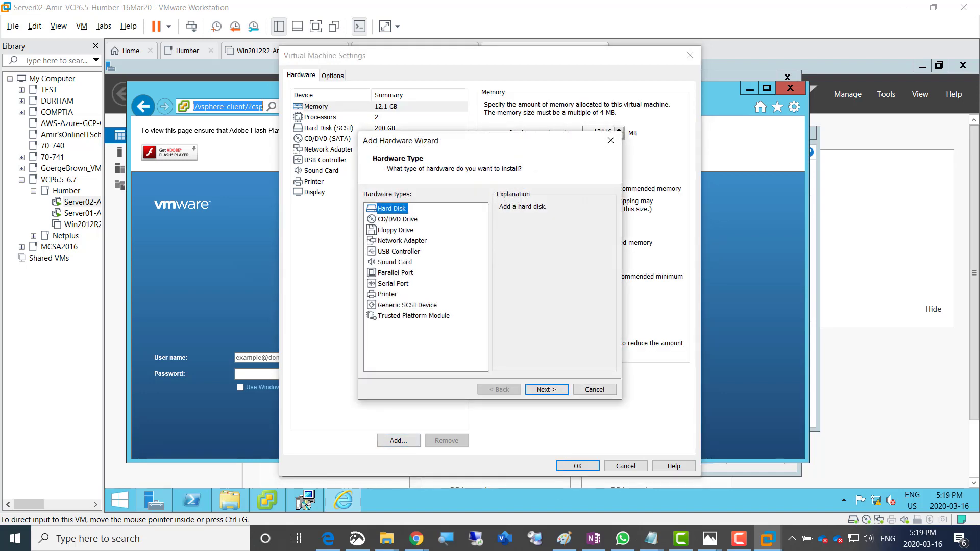
pyautogui.click(402, 241)
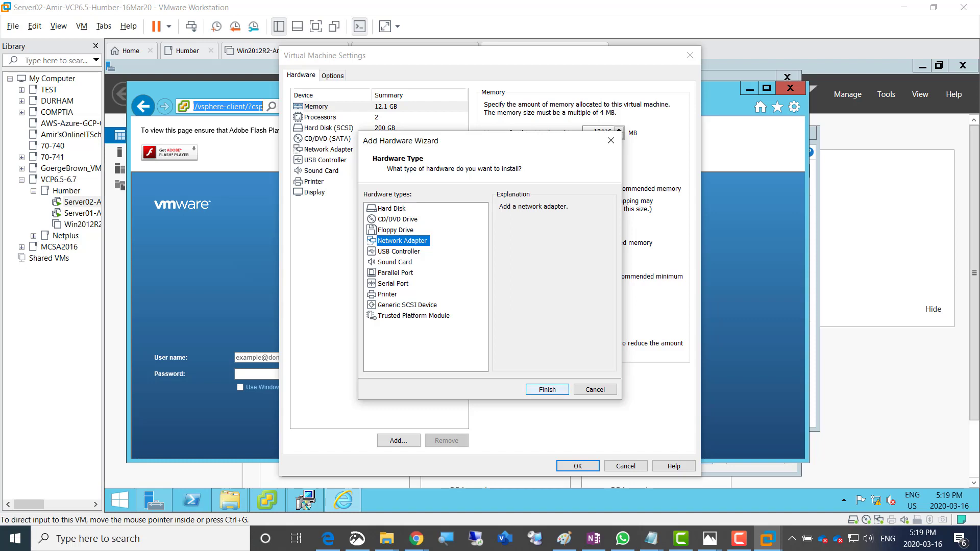
pyautogui.click(548, 389)
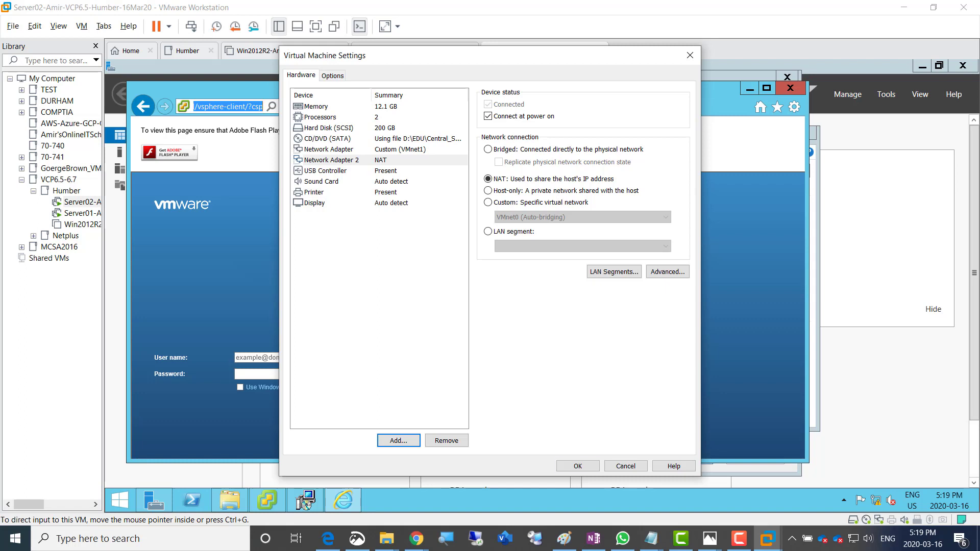
pyautogui.click(578, 466)
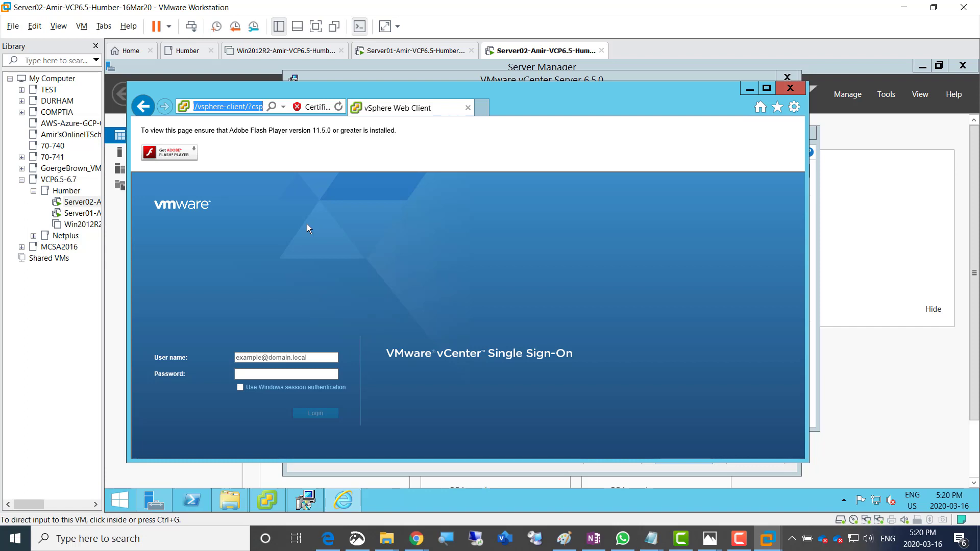
# Open a blank Internet Explorer tab, close the MSN tab, and type 'google chrome download'
pyautogui.click(307, 224)
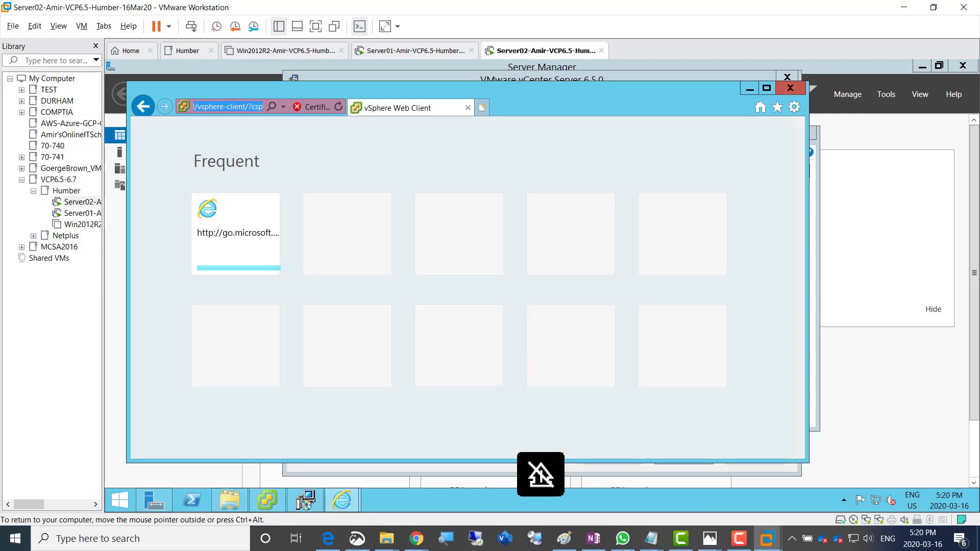
pyautogui.hotkey('ctrl', 't')
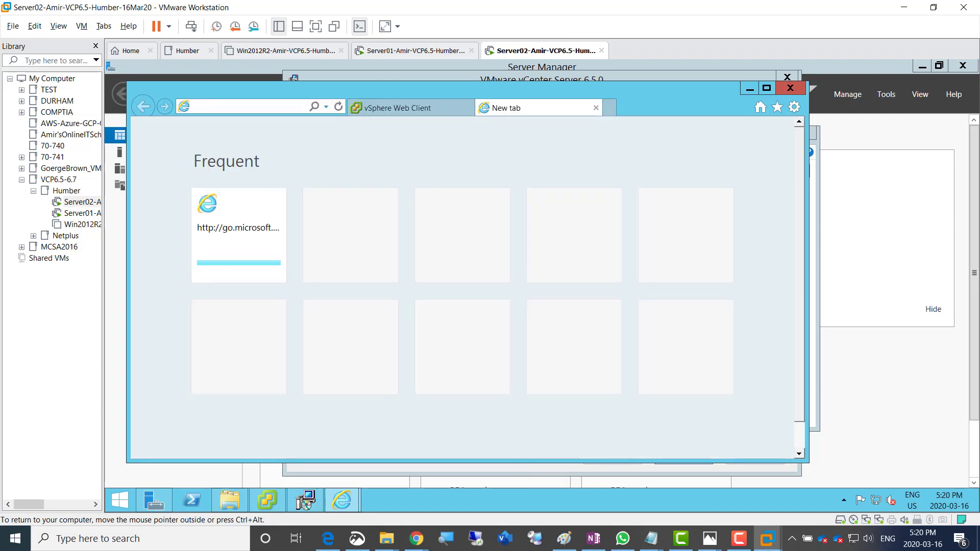
pyautogui.click(326, 106)
pyautogui.click(301, 123)
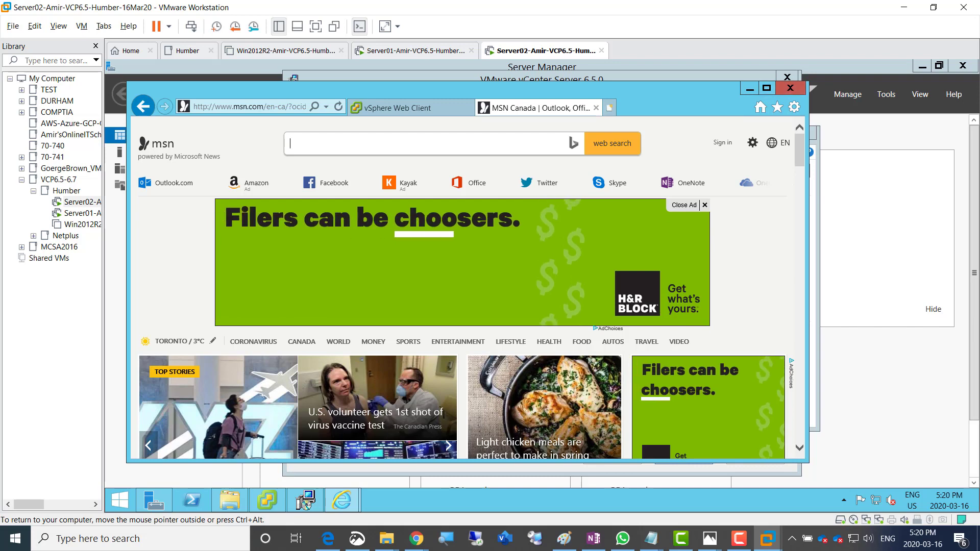
pyautogui.click(596, 108)
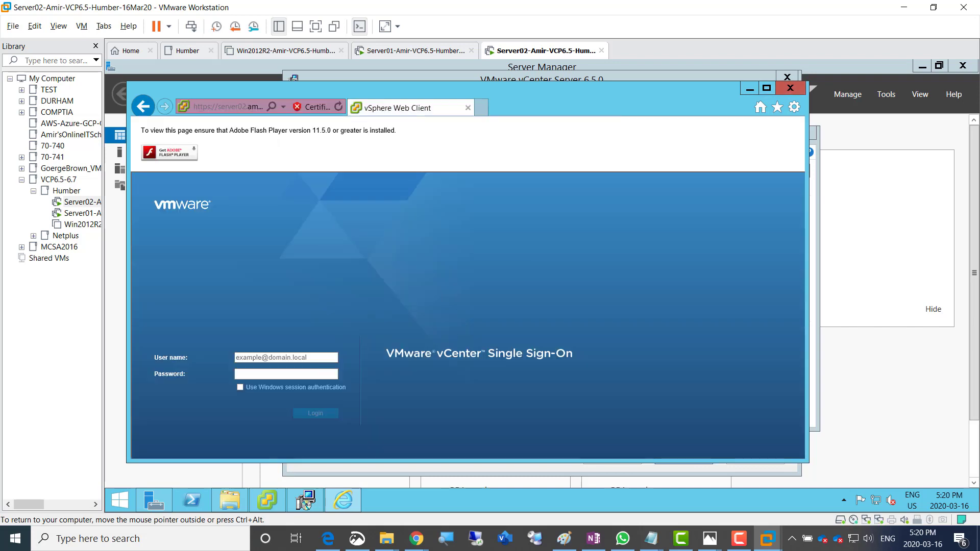
pyautogui.click(481, 107)
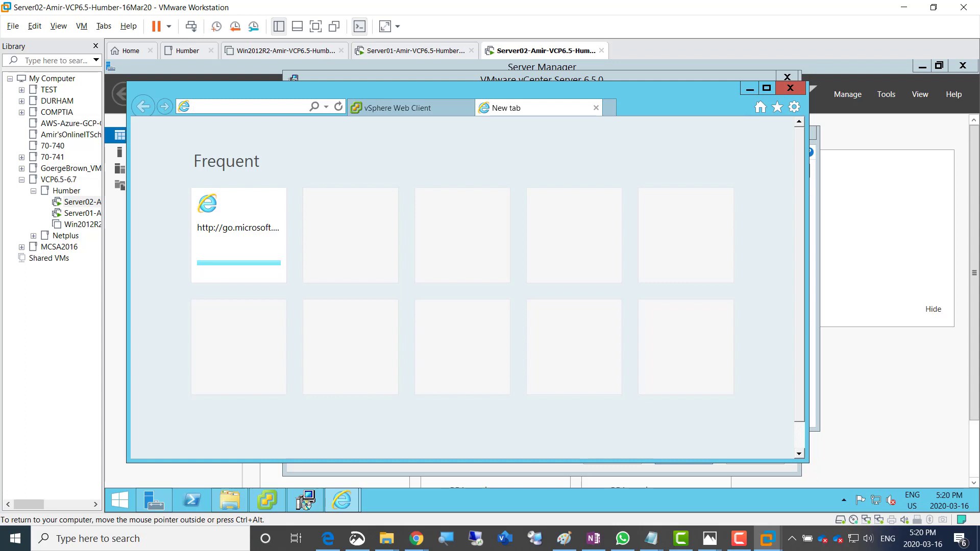
pyautogui.write('goog')
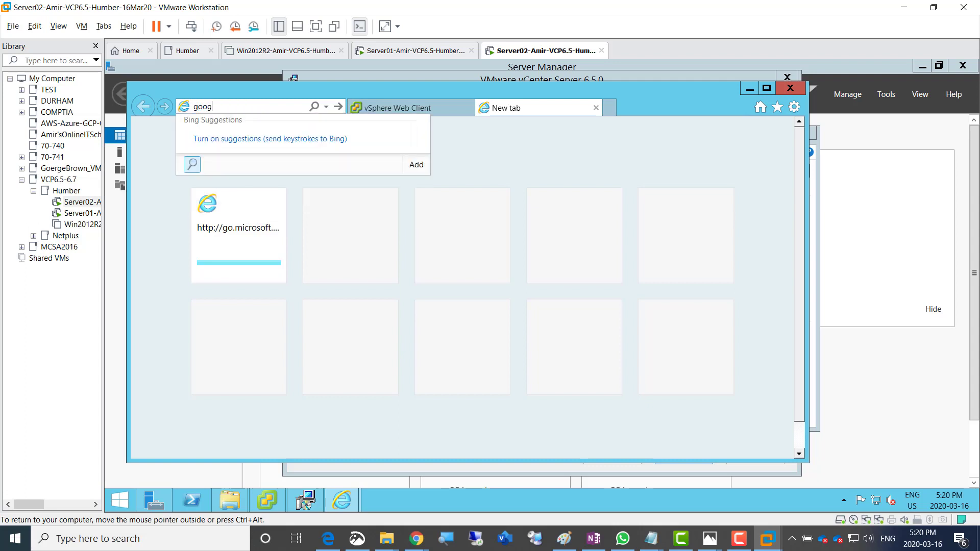
pyautogui.write('le chrome download')
# Search for Chrome, opt out of usage statistics, and save ChromeSetup.exe
pyautogui.press('Return')
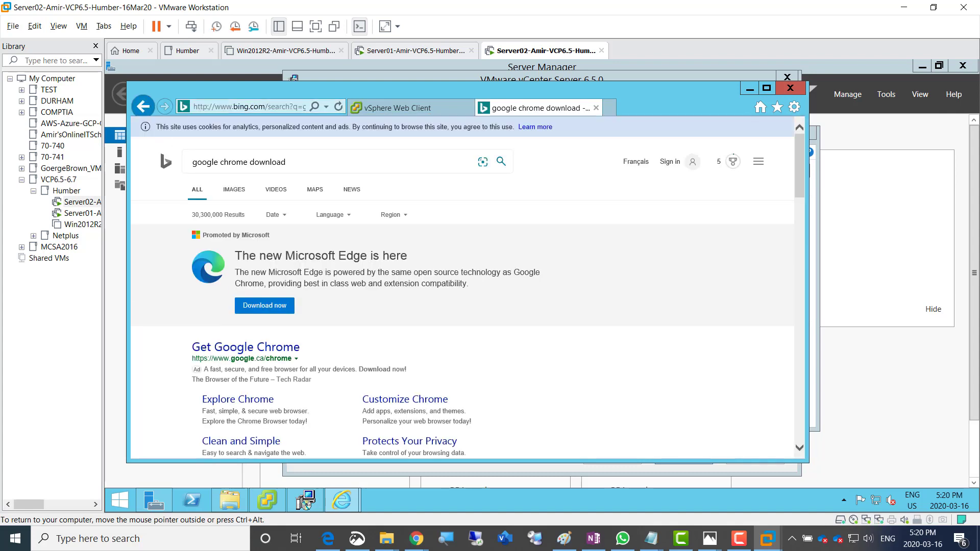
pyautogui.scroll(-2, 462, 286)
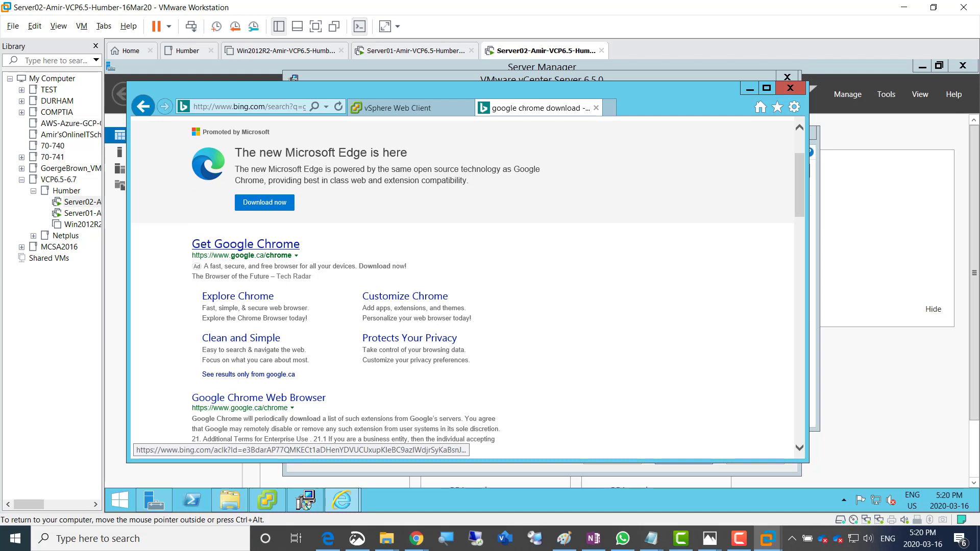
pyautogui.click(246, 244)
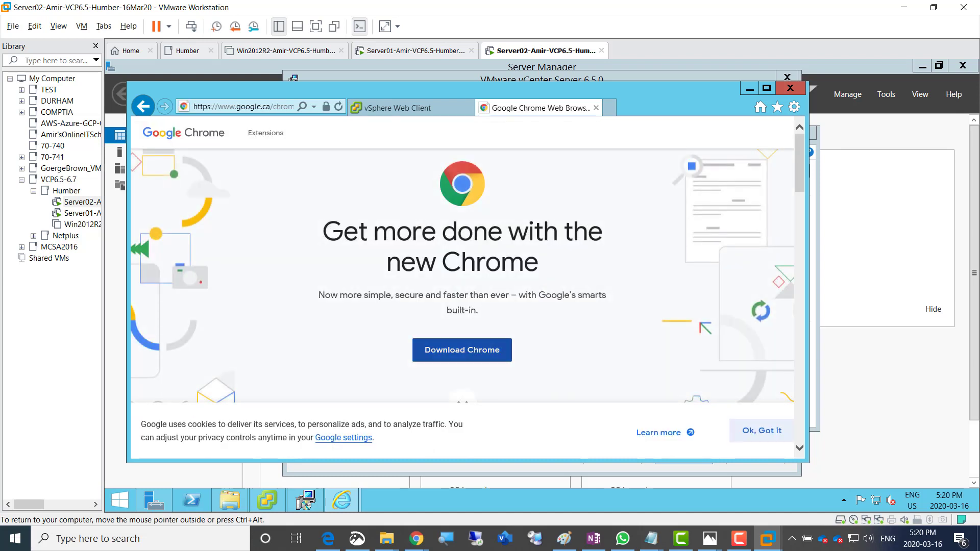
pyautogui.click(462, 350)
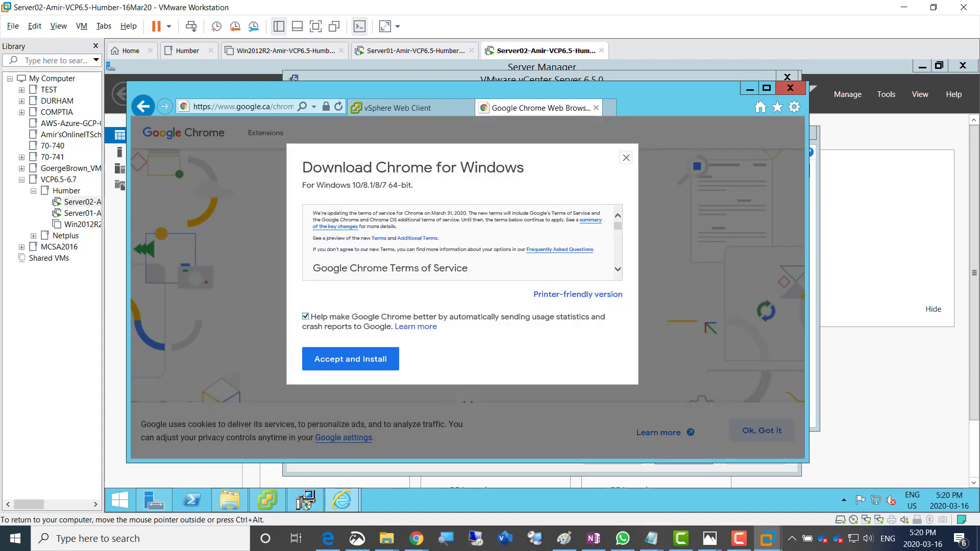
pyautogui.click(305, 316)
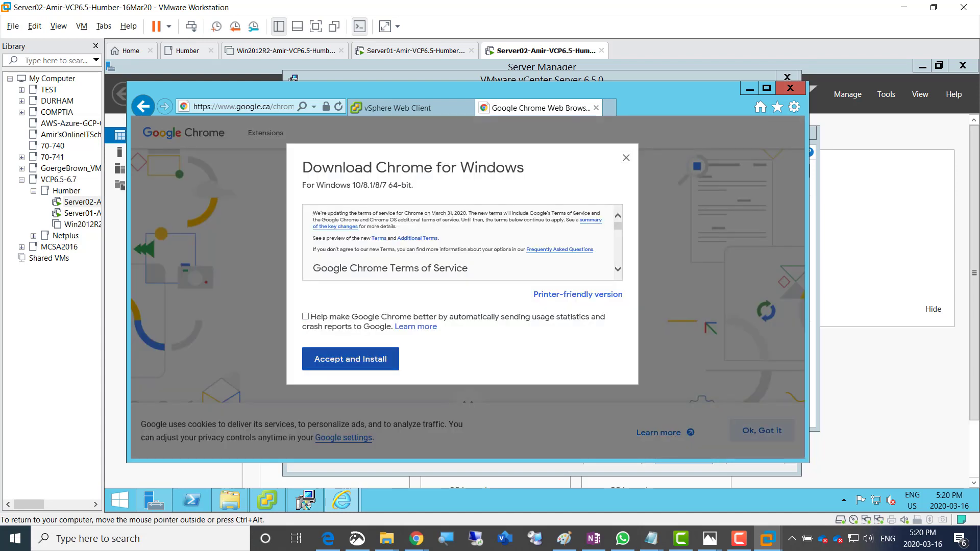
pyautogui.click(351, 359)
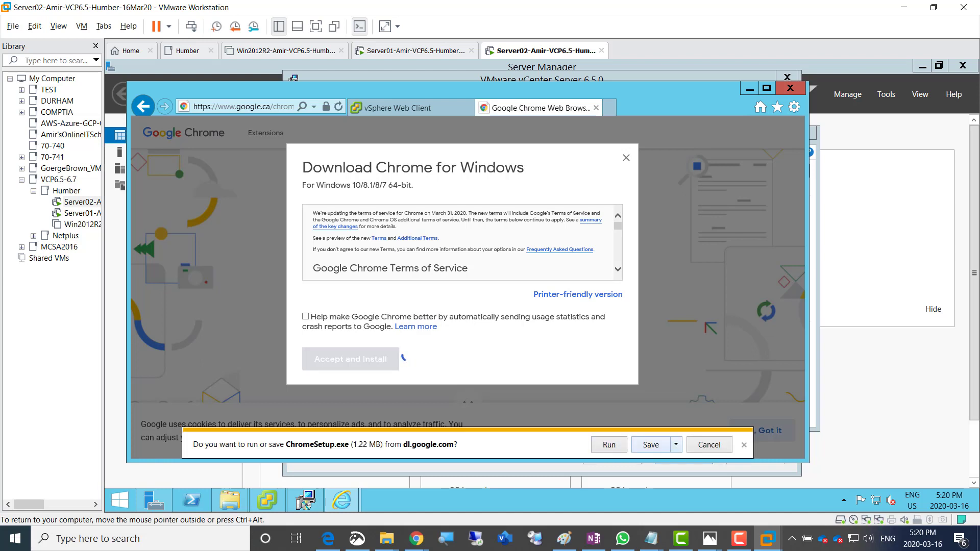
pyautogui.click(651, 445)
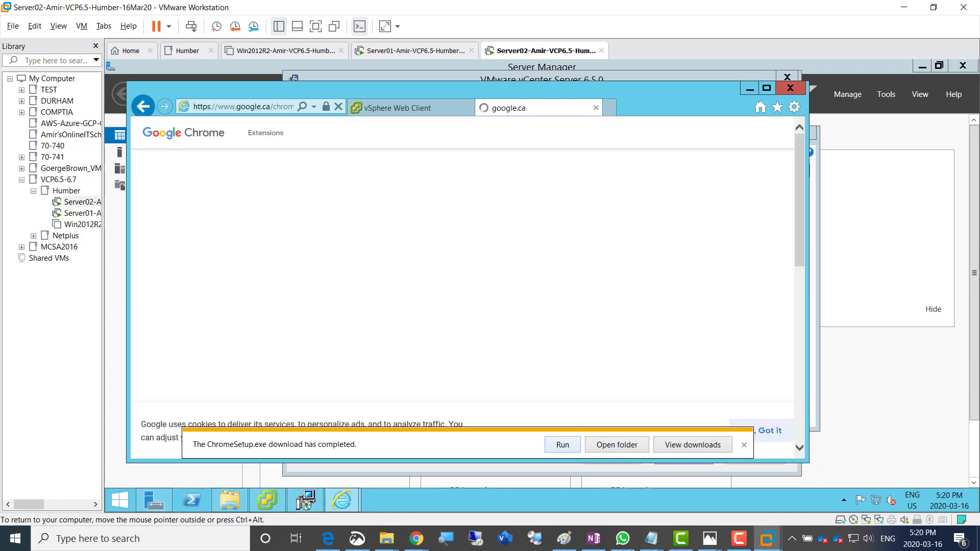
# Install Chrome from the download bar, then bring IE's vSphere Web Client login back, maximized
pyautogui.click(563, 445)
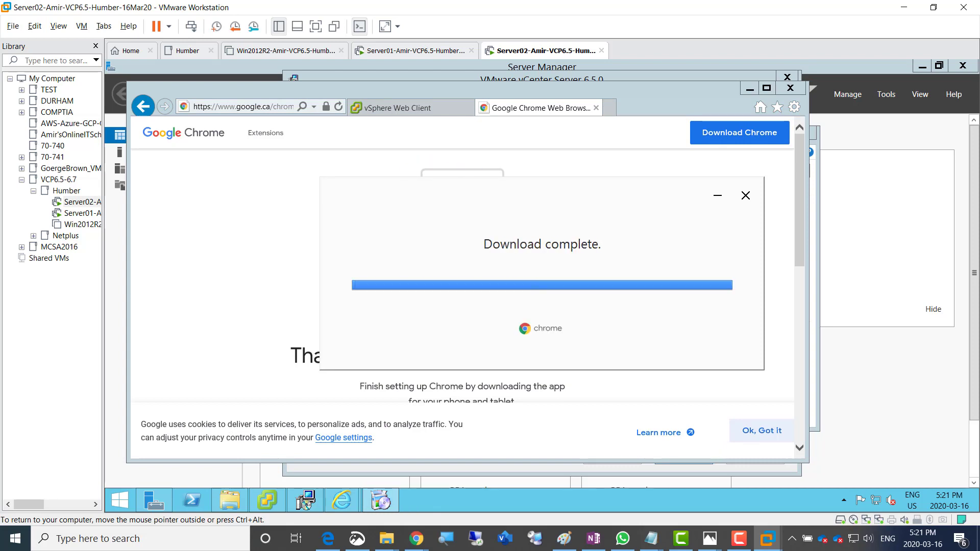
pyautogui.click(416, 539)
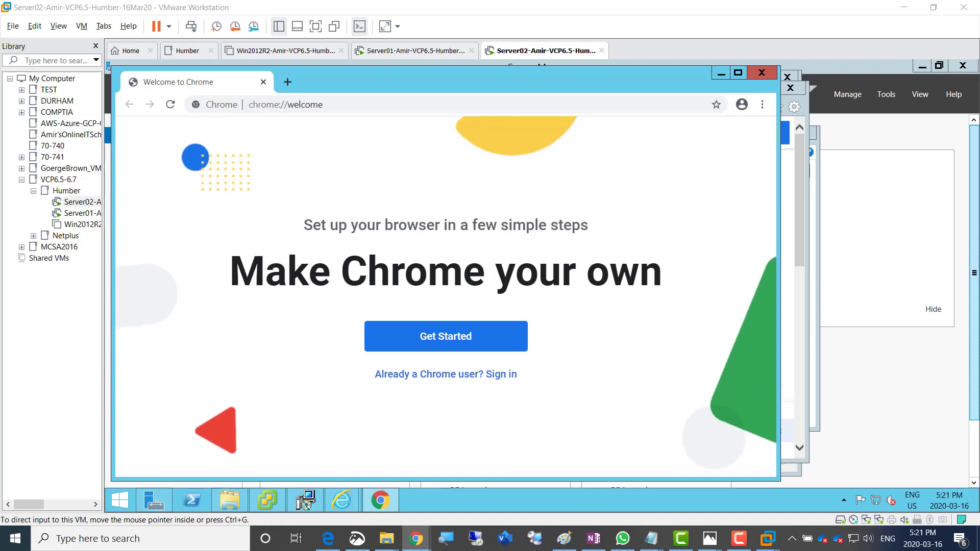
pyautogui.moveTo(567, 81); pyautogui.dragTo(754, 104)
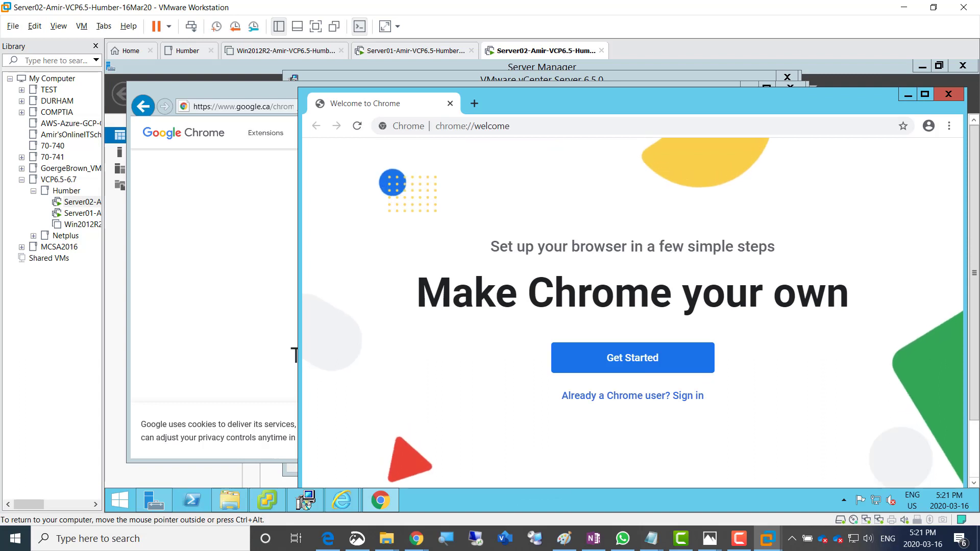
pyautogui.moveTo(341, 502)
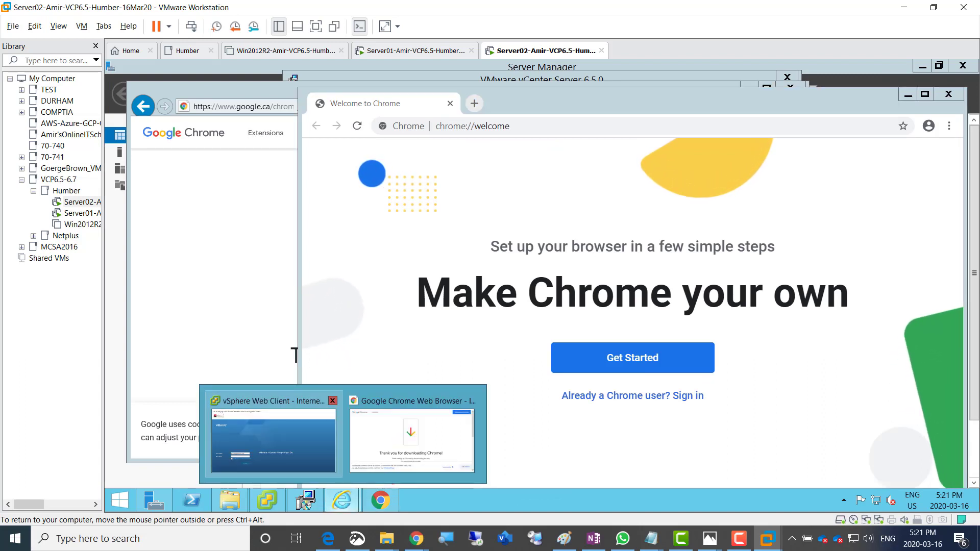
pyautogui.click(274, 439)
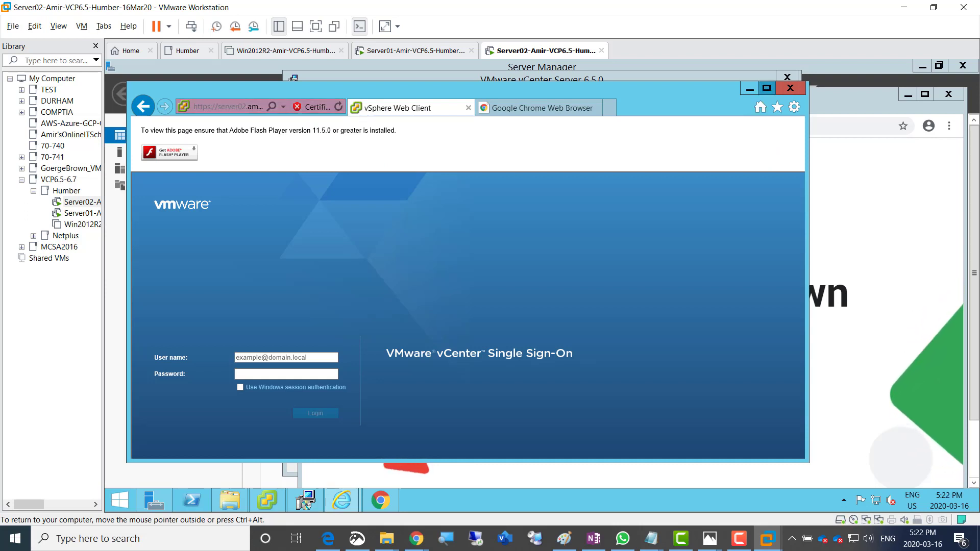
pyautogui.click(767, 89)
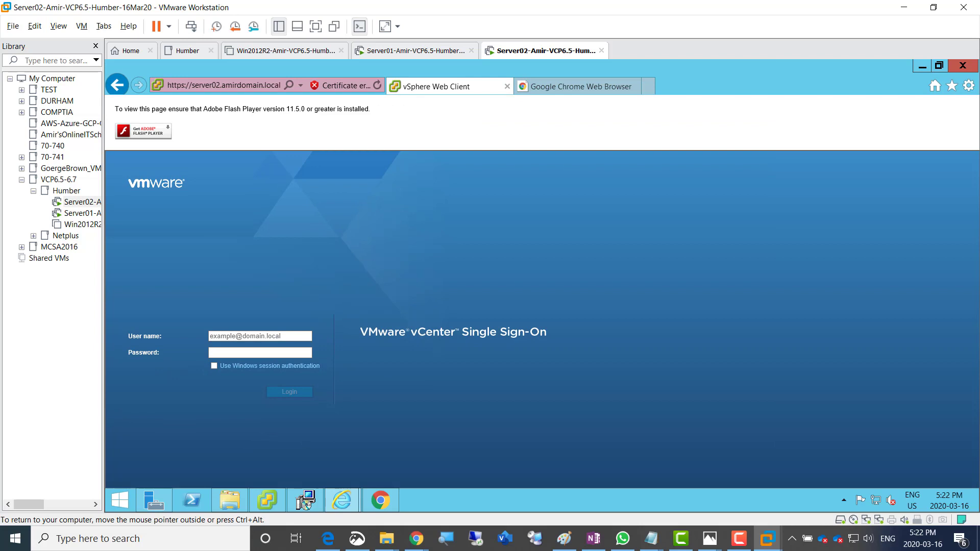
# Copy the vSphere Web Client address from IE and load it in Chrome
pyautogui.click(224, 86)
pyautogui.rightClick(254, 85)
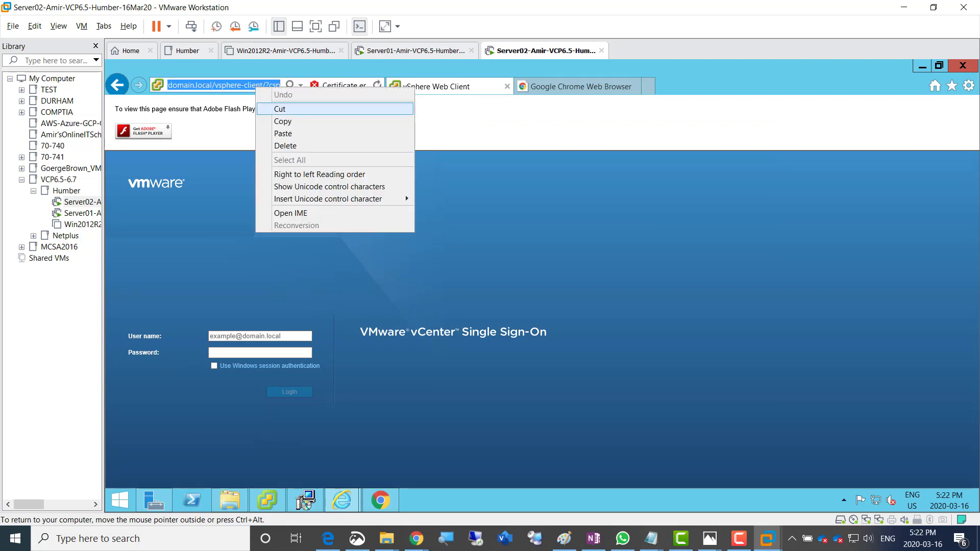
pyautogui.click(275, 121)
pyautogui.click(380, 501)
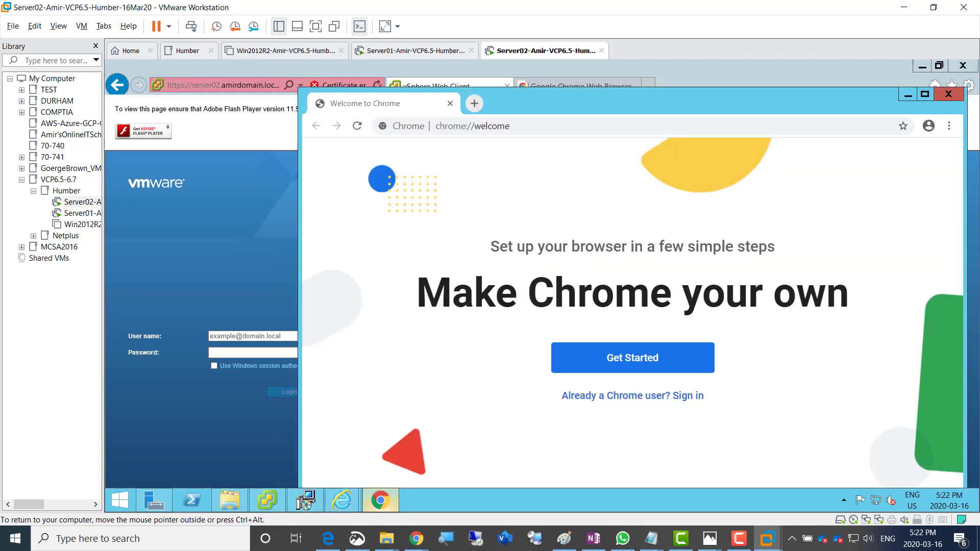
pyautogui.click(510, 126)
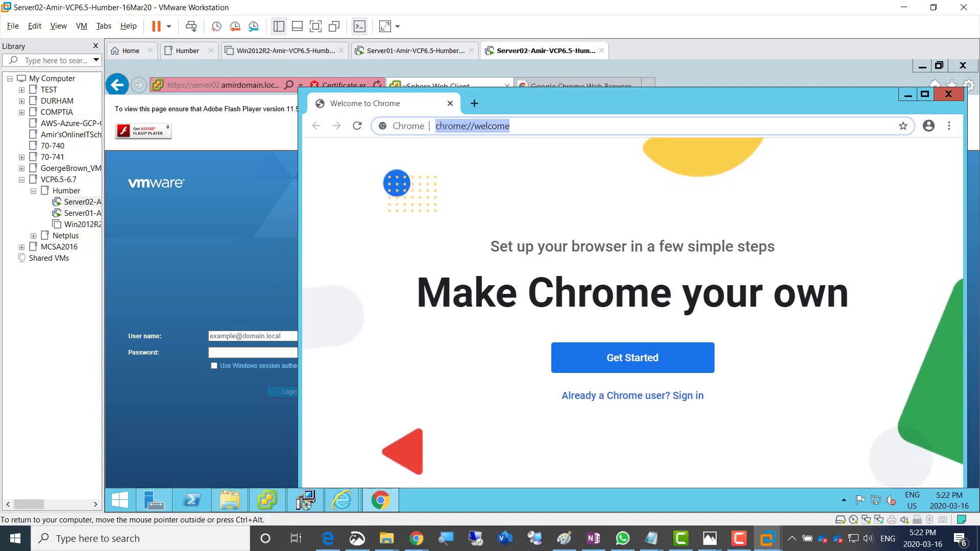
pyautogui.rightClick(471, 127)
pyautogui.click(495, 190)
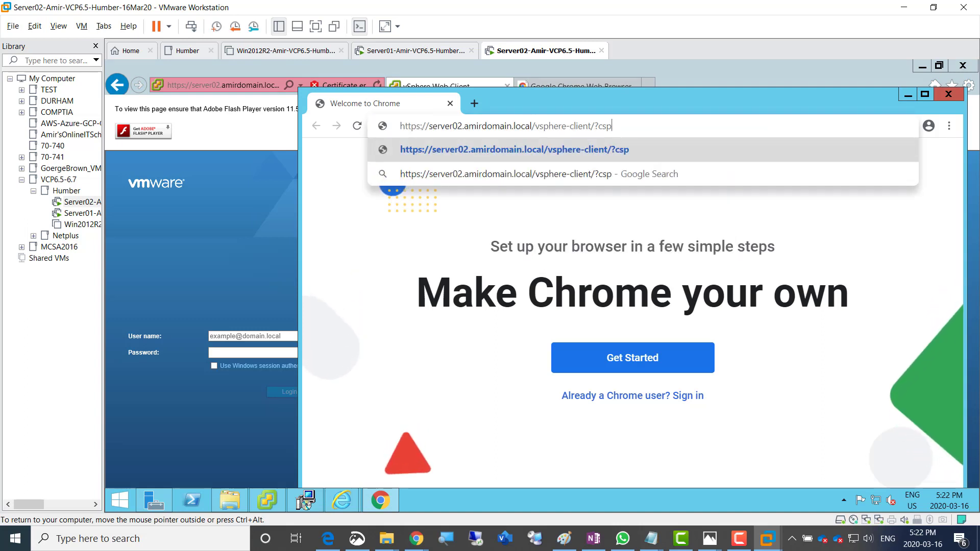
pyautogui.press('Return')
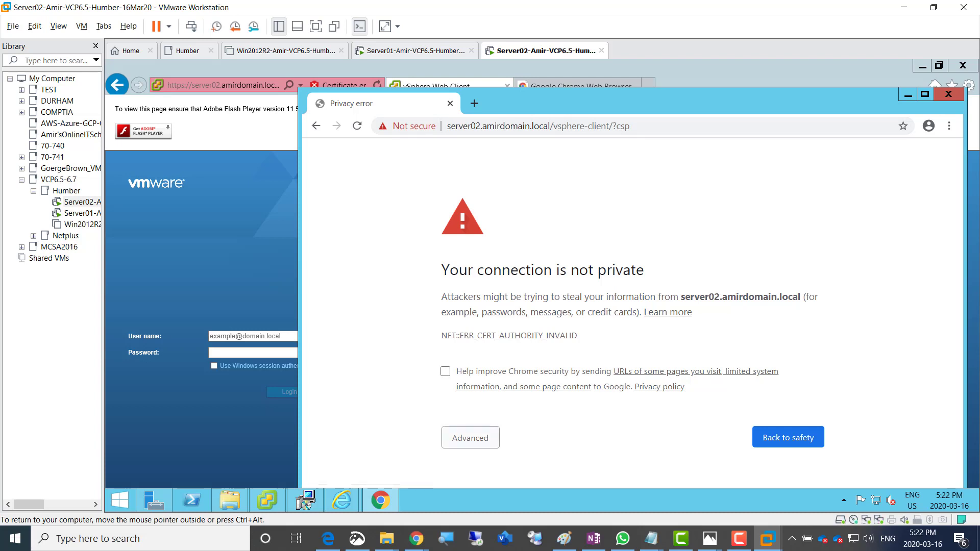
# Proceed past the certificate warning to the server02 sign-on page and maximize Chrome
pyautogui.press('F5')
pyautogui.click(471, 438)
pyautogui.scroll(-2, 627, 312)
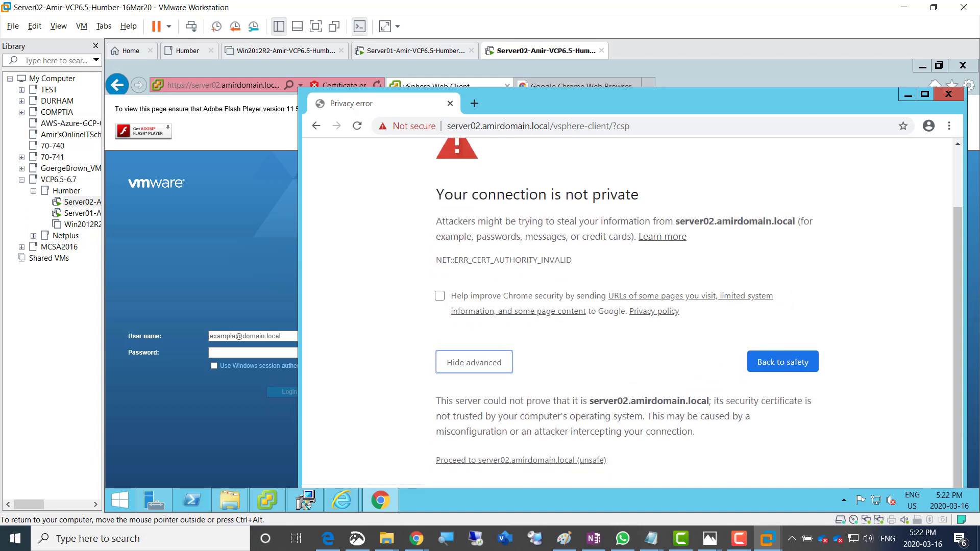
pyautogui.click(521, 461)
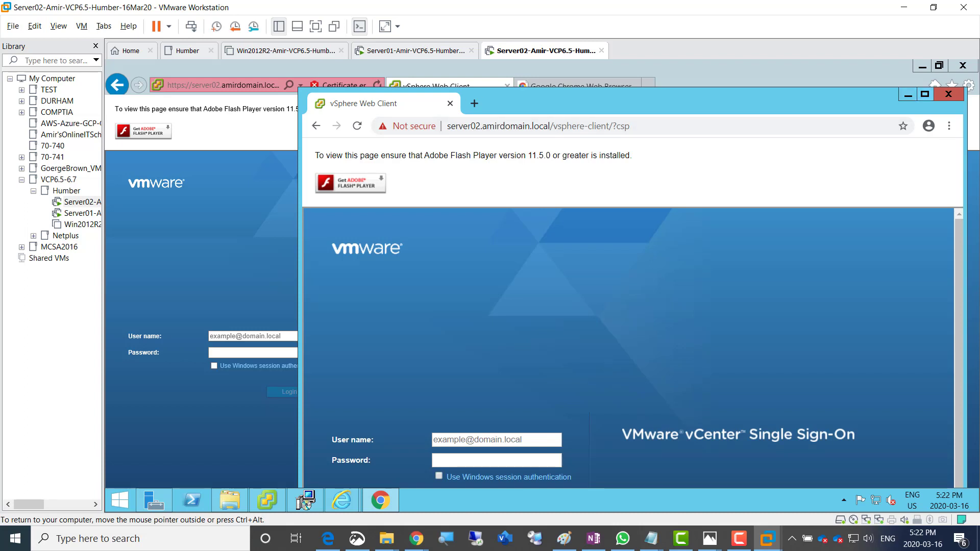
pyautogui.click(924, 94)
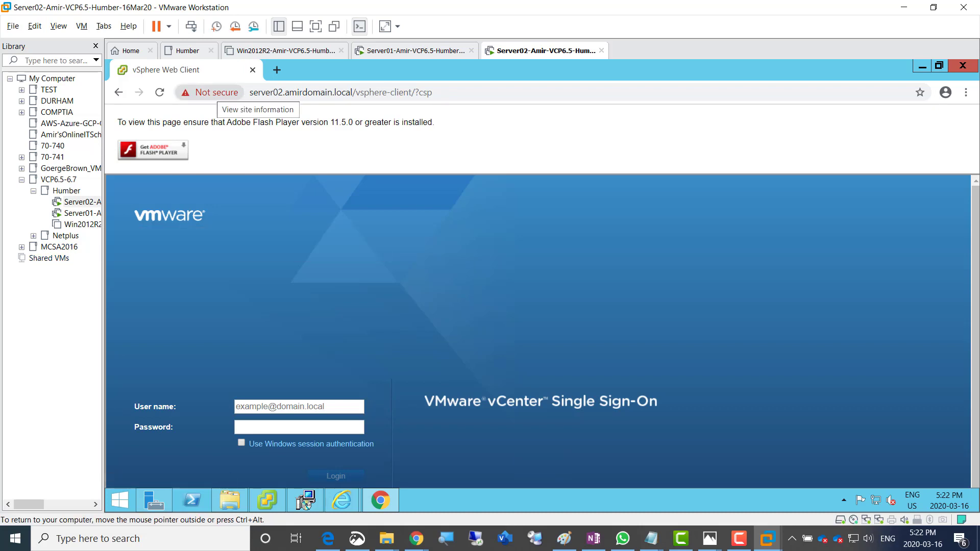
# Open the server02 site settings and set Flash to Allow
pyautogui.click(210, 92)
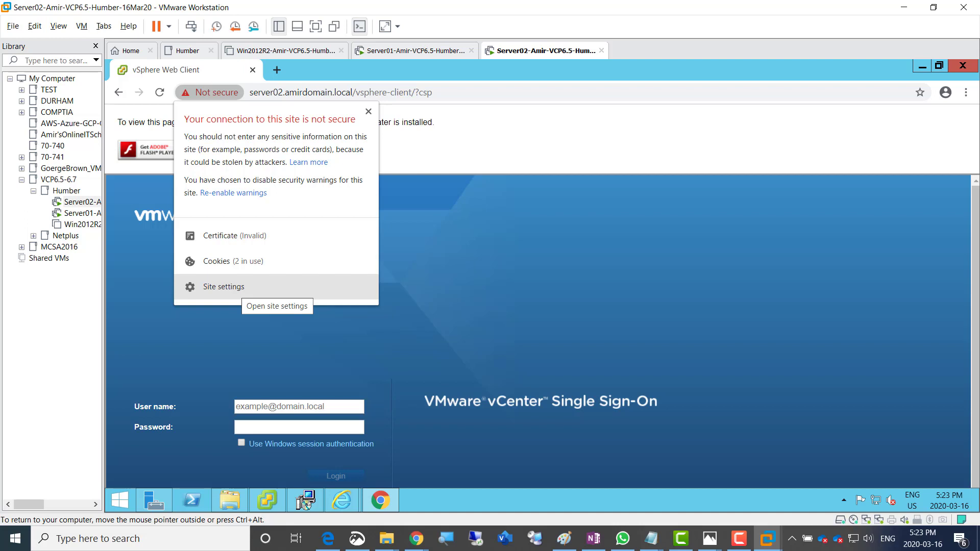
pyautogui.click(243, 290)
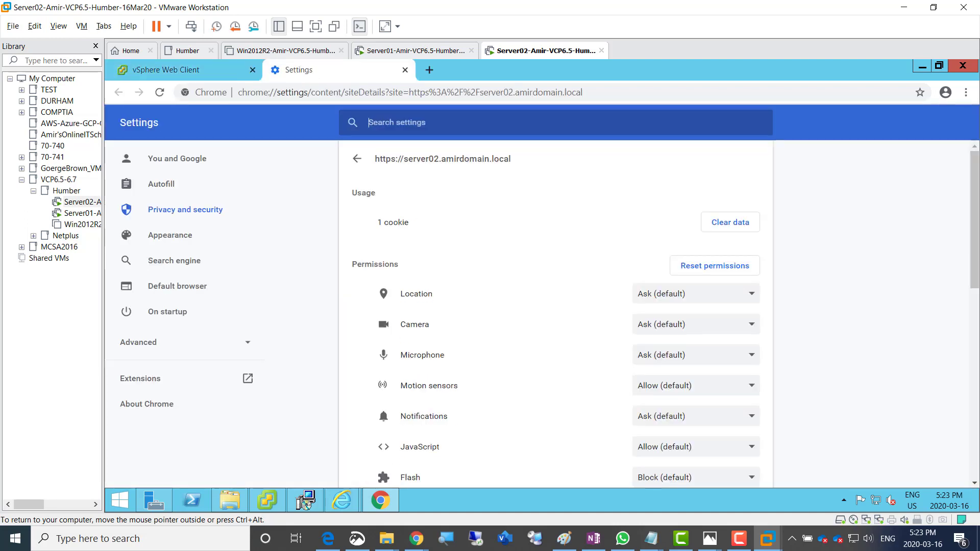
pyautogui.scroll(-3, 555, 314)
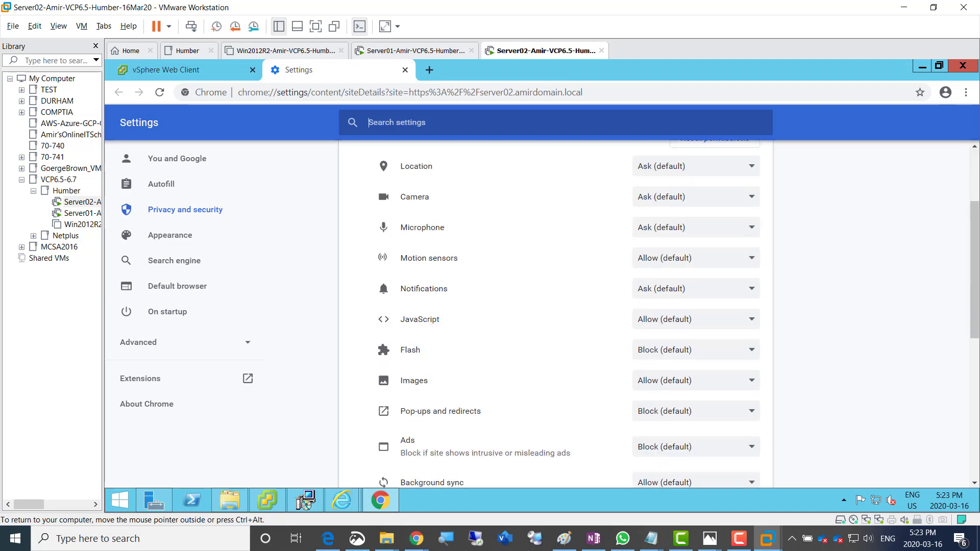
pyautogui.click(697, 350)
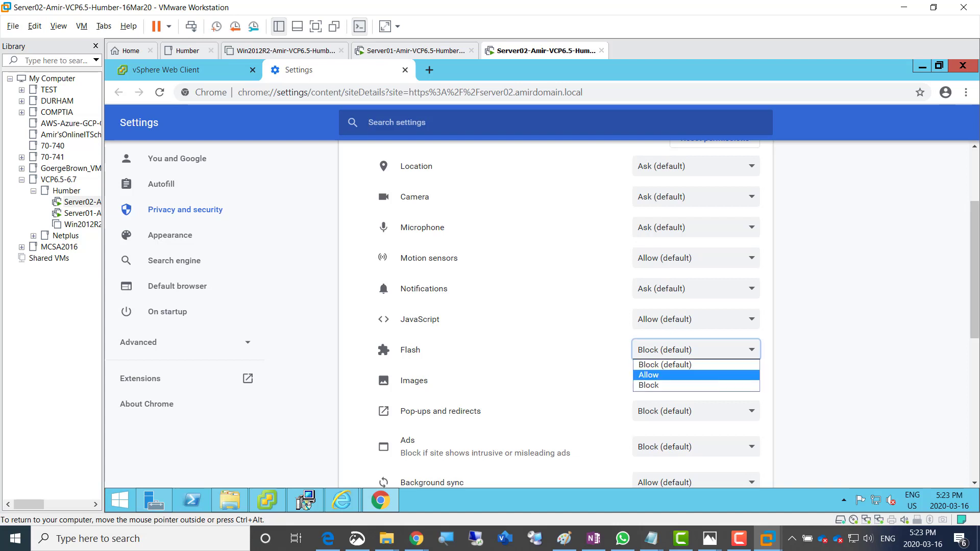
pyautogui.press('Return')
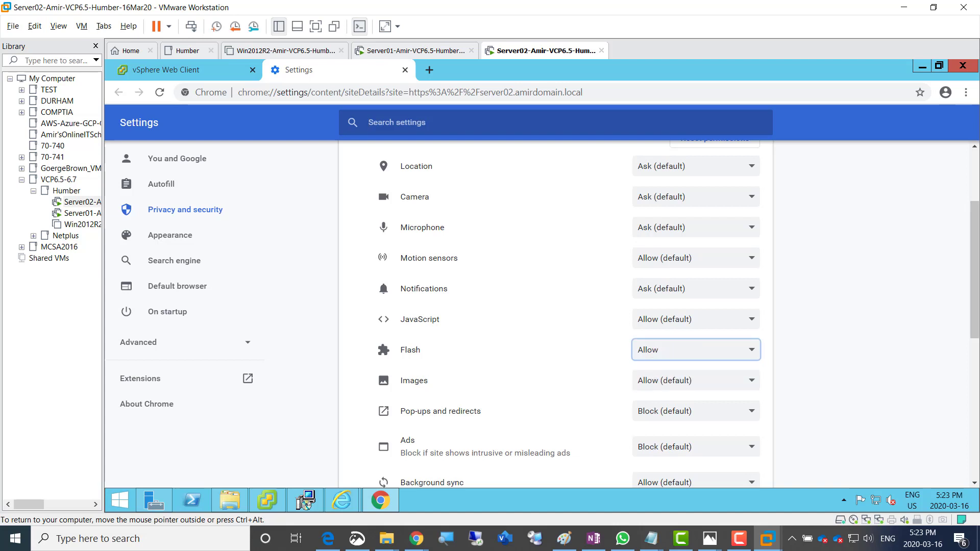
# Allow pop-ups and redirects and automatic downloads, then return to the vSphere Web Client tab
pyautogui.scroll(-1, 556, 314)
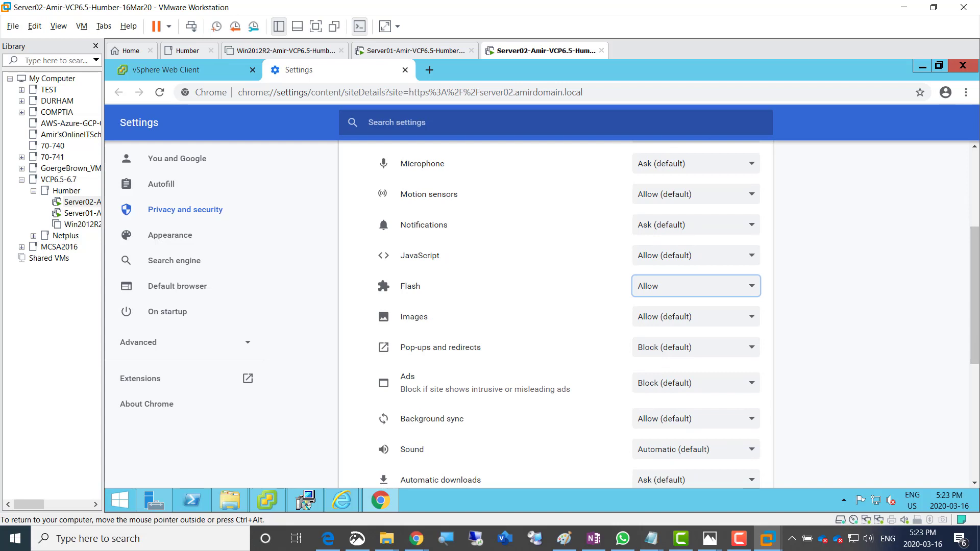
pyautogui.click(696, 347)
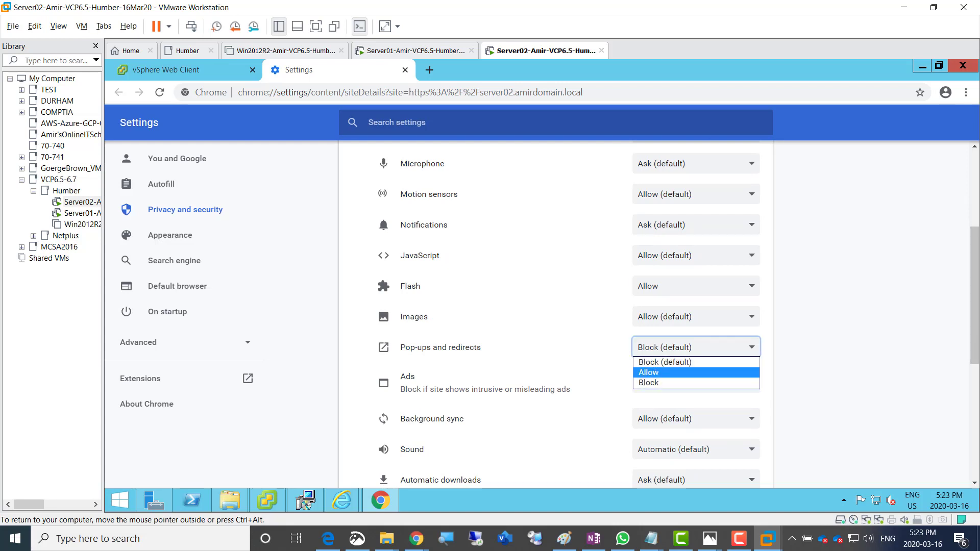
pyautogui.press('Return')
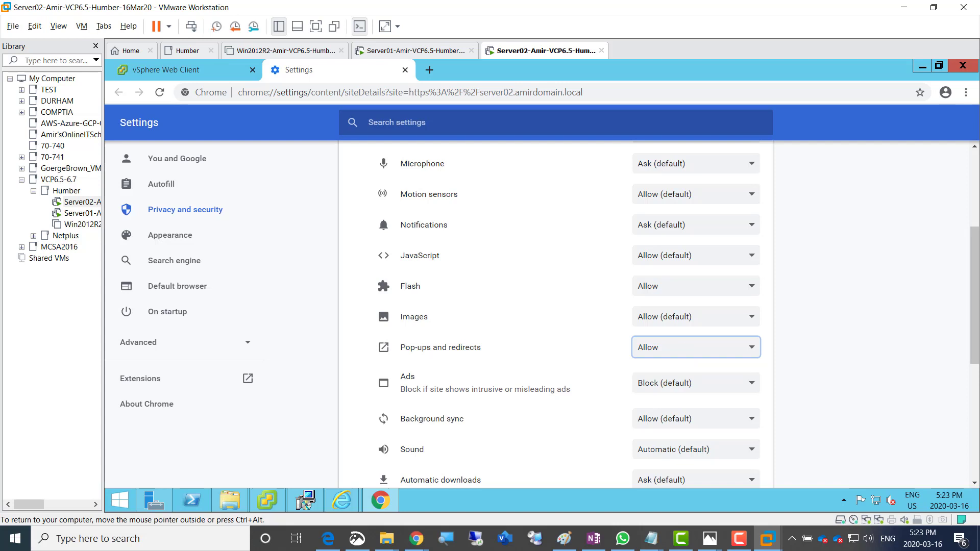
pyautogui.click(817, 347)
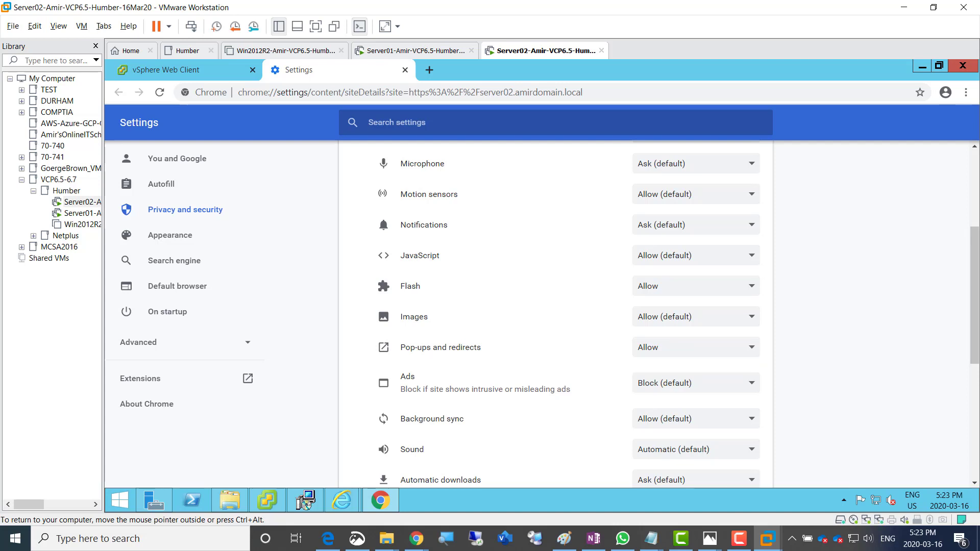
pyautogui.scroll(-2, 555, 314)
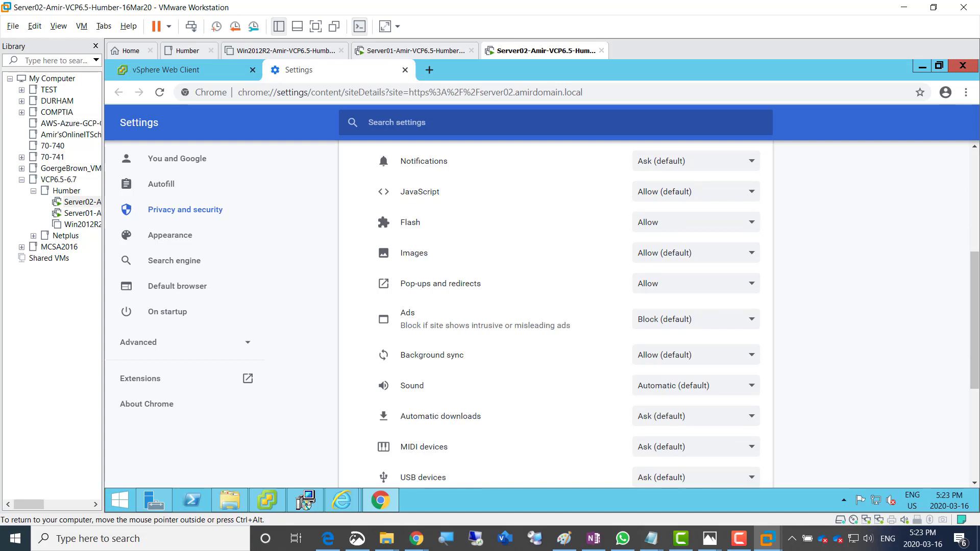
pyautogui.click(696, 416)
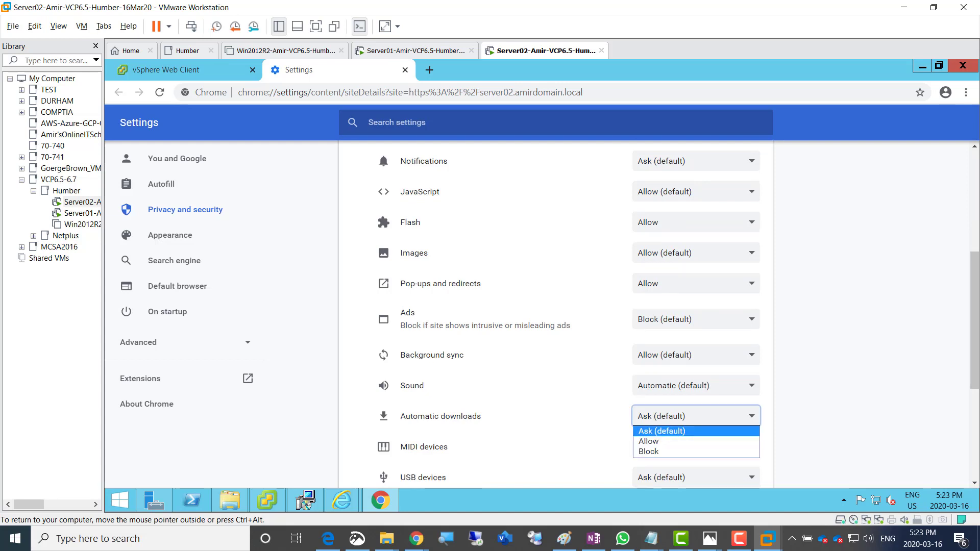
pyautogui.press('Return')
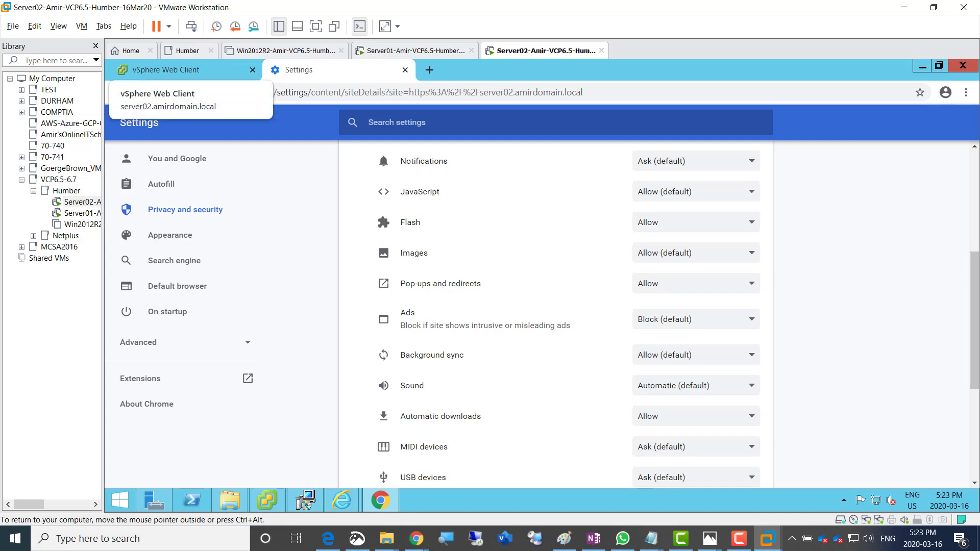
pyautogui.click(164, 69)
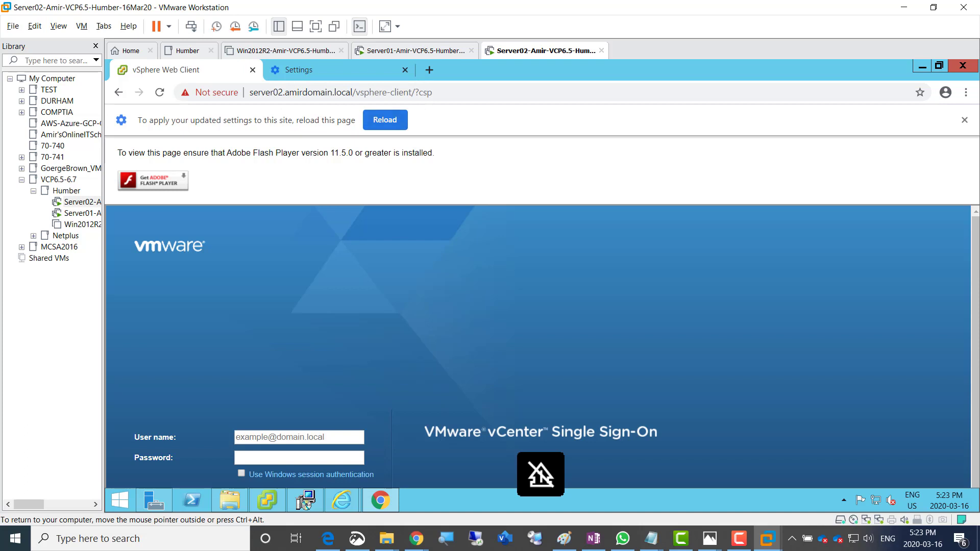
# Reload the page and sign in with the SSO administrator user name and password
pyautogui.click(385, 120)
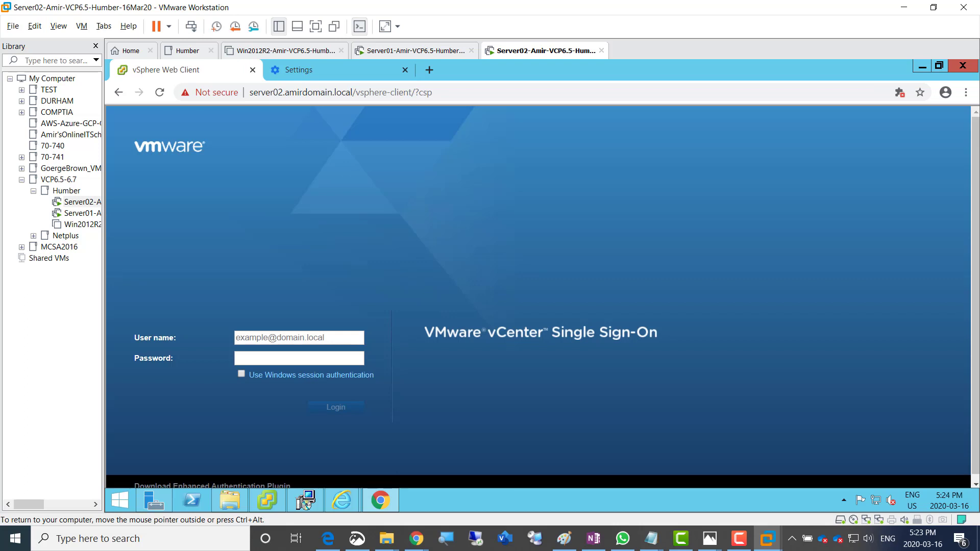
pyautogui.click(300, 338)
pyautogui.write('adminis')
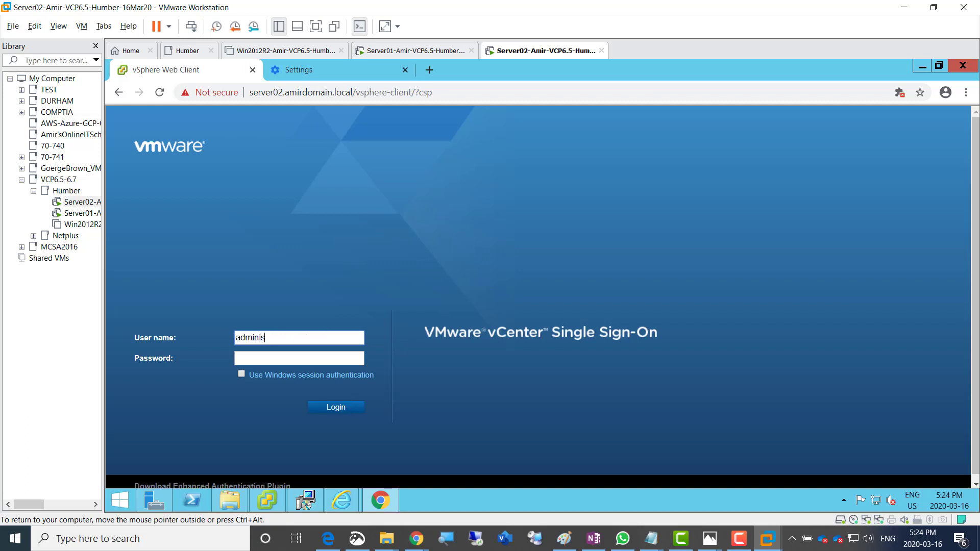
pyautogui.write('trator@vsphere.local')
pyautogui.press('Tab')
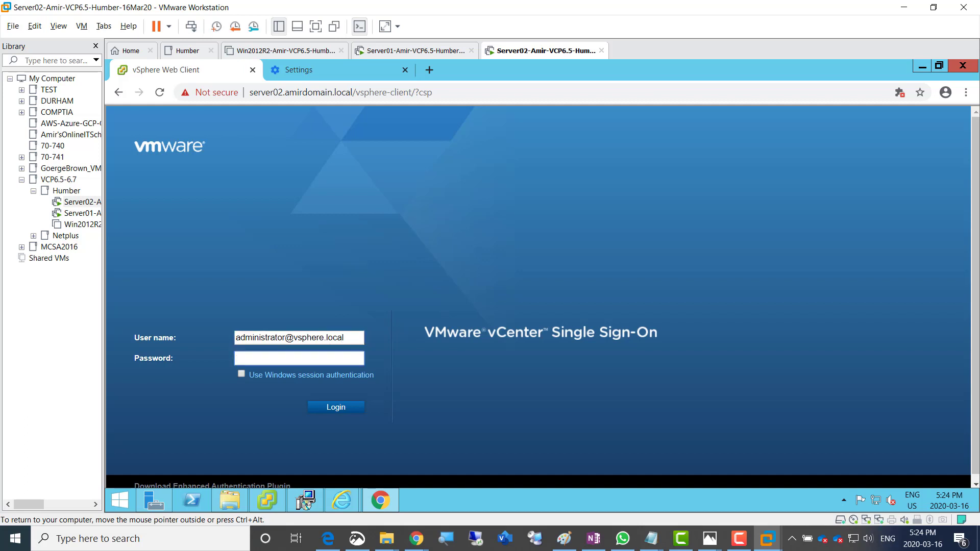
pyautogui.write('P@ssw0rd1234')
pyautogui.press('Return')
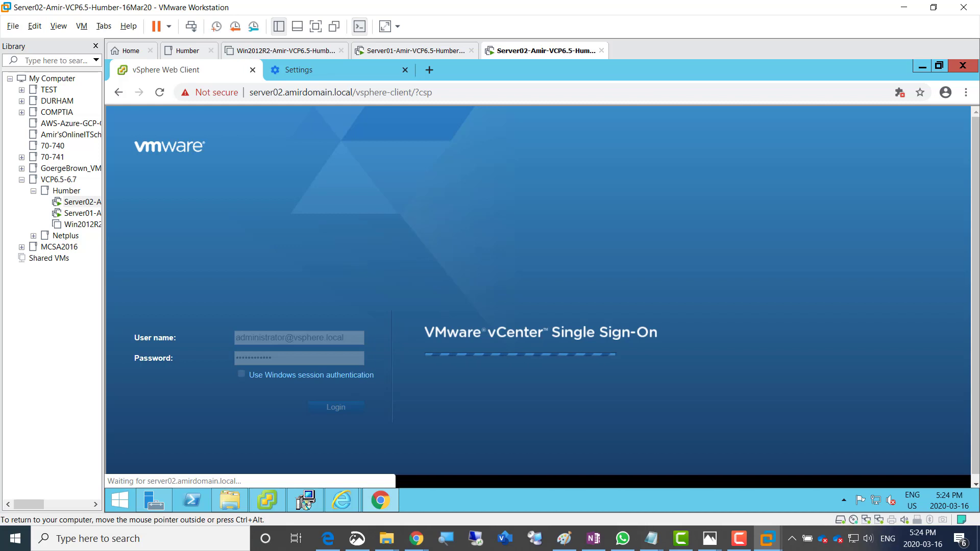
pyautogui.hotkey('ctrl', 'alt')
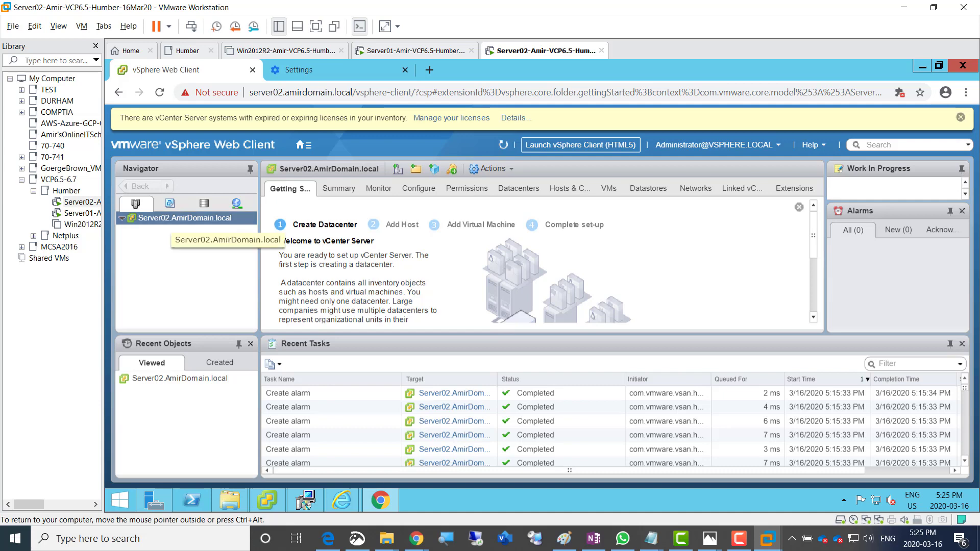
# Create the TorDC and NYDC datacenters under Server02.AmirDomain.local
pyautogui.rightClick(168, 219)
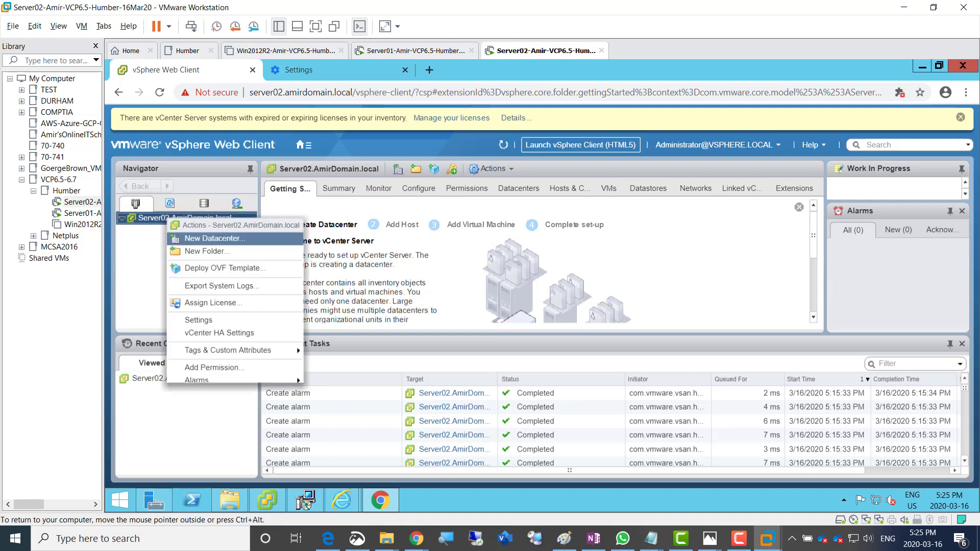
pyautogui.click(229, 239)
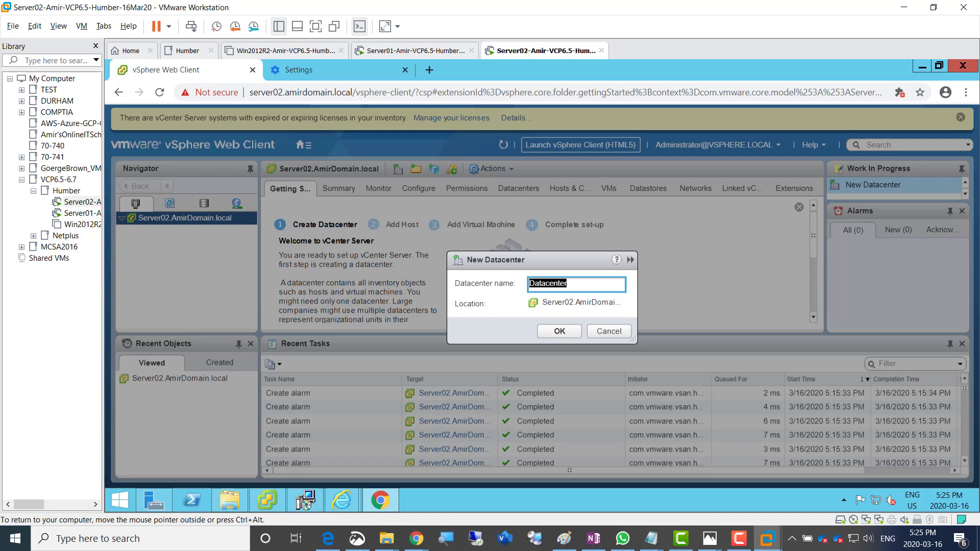
pyautogui.write('TorDC')
pyautogui.click(560, 331)
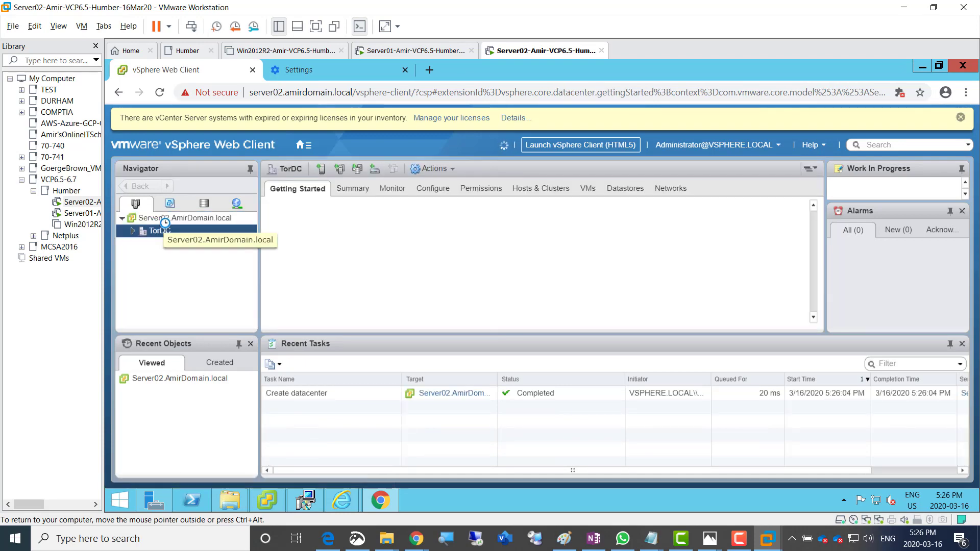
pyautogui.rightClick(161, 219)
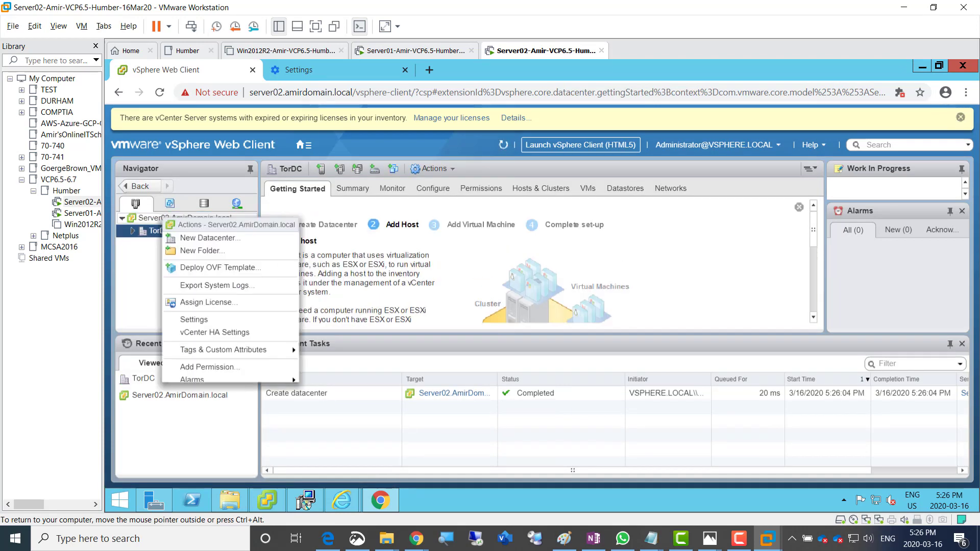
pyautogui.click(209, 238)
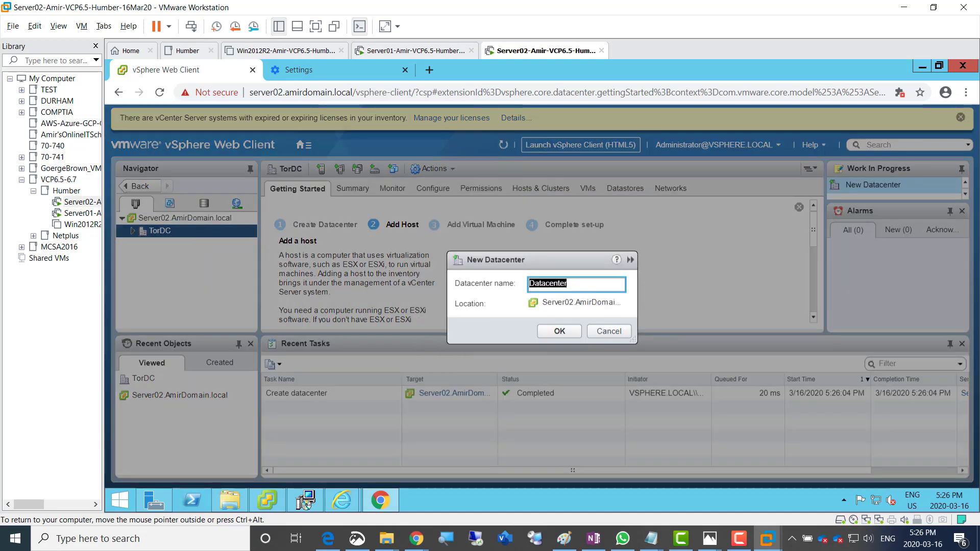
pyautogui.write('NYDC')
pyautogui.press('Return')
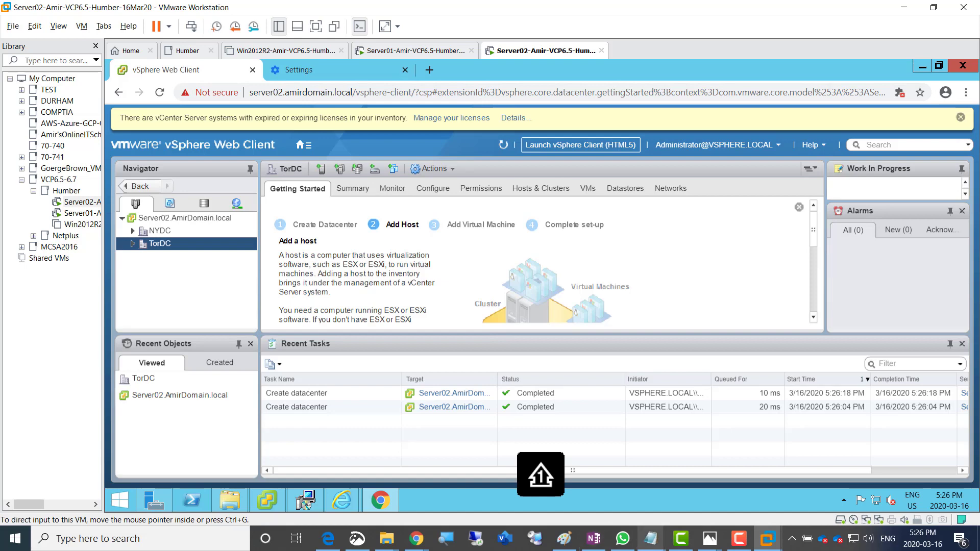
pyautogui.click(564, 539)
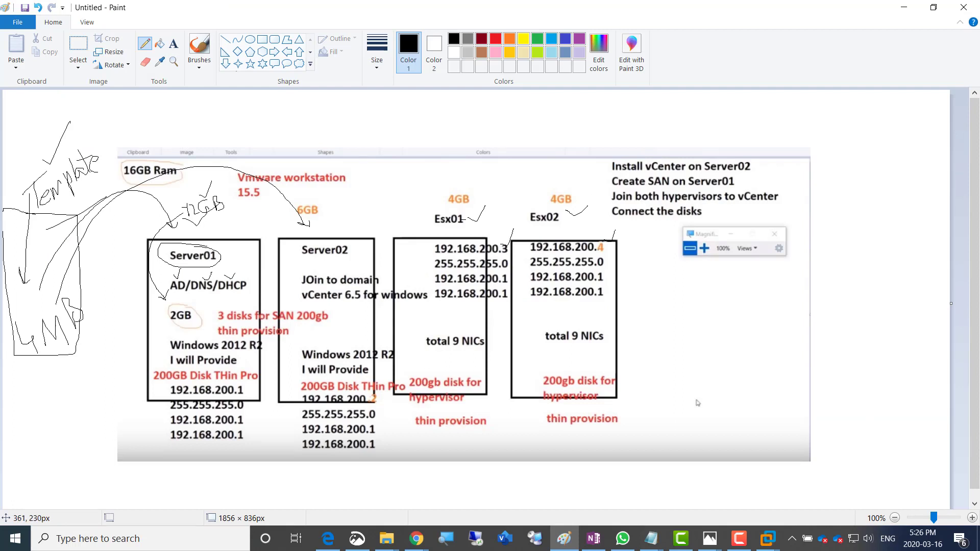
# Pencil out the 12GB note, circle 2GB, 6GB and both 4GB labels, and mark above Server01
pyautogui.moveTo(187, 208)
pyautogui.mouseDown()
pyautogui.moveTo(222, 211)
pyautogui.moveTo(198, 220)
pyautogui.mouseUp()
pyautogui.moveTo(188, 303)
pyautogui.mouseDown()
pyautogui.moveTo(179, 338)
pyautogui.moveTo(200, 303)
pyautogui.mouseUp()
pyautogui.moveTo(331, 227); pyautogui.dragTo(365, 221)
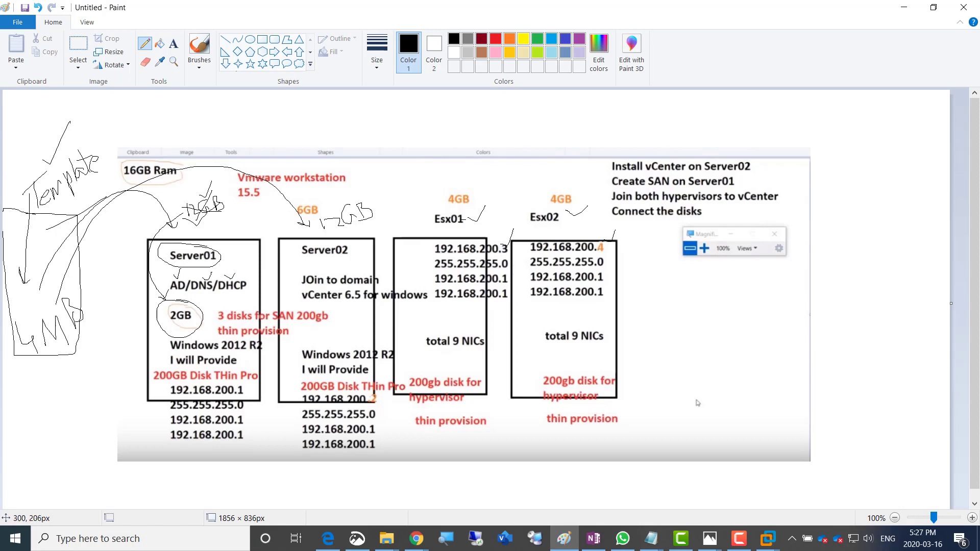
pyautogui.moveTo(303, 204)
pyautogui.mouseDown()
pyautogui.moveTo(325, 215)
pyautogui.moveTo(301, 200)
pyautogui.mouseUp()
pyautogui.moveTo(477, 193)
pyautogui.mouseDown()
pyautogui.moveTo(473, 204)
pyautogui.moveTo(477, 187)
pyautogui.mouseUp()
pyautogui.moveTo(543, 187)
pyautogui.mouseDown()
pyautogui.moveTo(550, 214)
pyautogui.moveTo(546, 191)
pyautogui.mouseUp()
pyautogui.moveTo(214, 235)
pyautogui.mouseDown()
pyautogui.moveTo(228, 227)
pyautogui.moveTo(254, 234)
pyautogui.mouseUp()
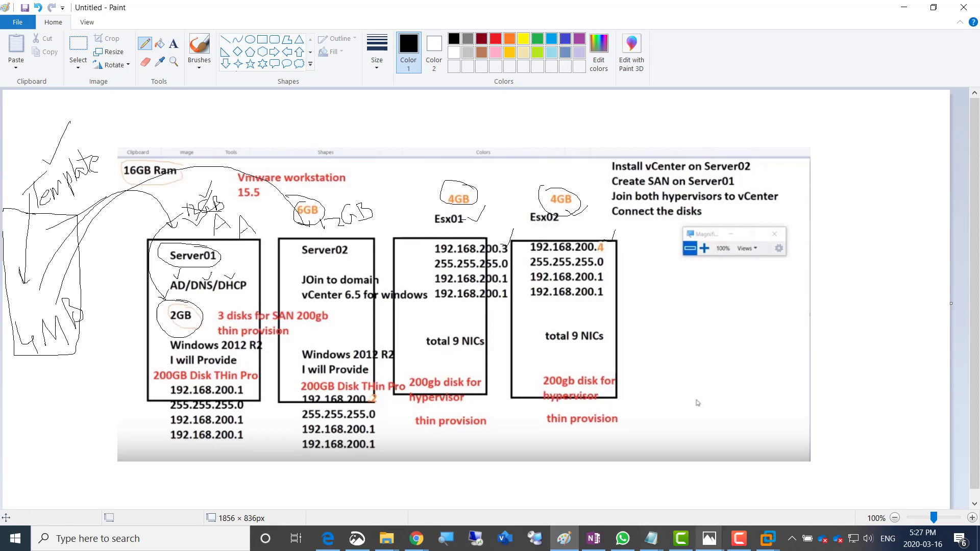
pyautogui.click(593, 539)
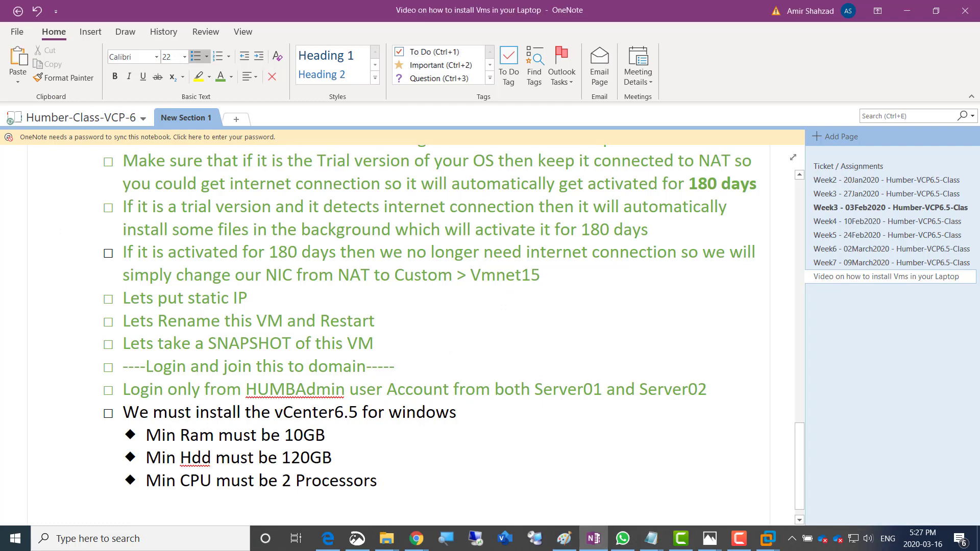
# Insert the '---------Installing vCenter6.5---------' divider above the vCenter install item
pyautogui.press('Return')
pyautogui.press('Return')
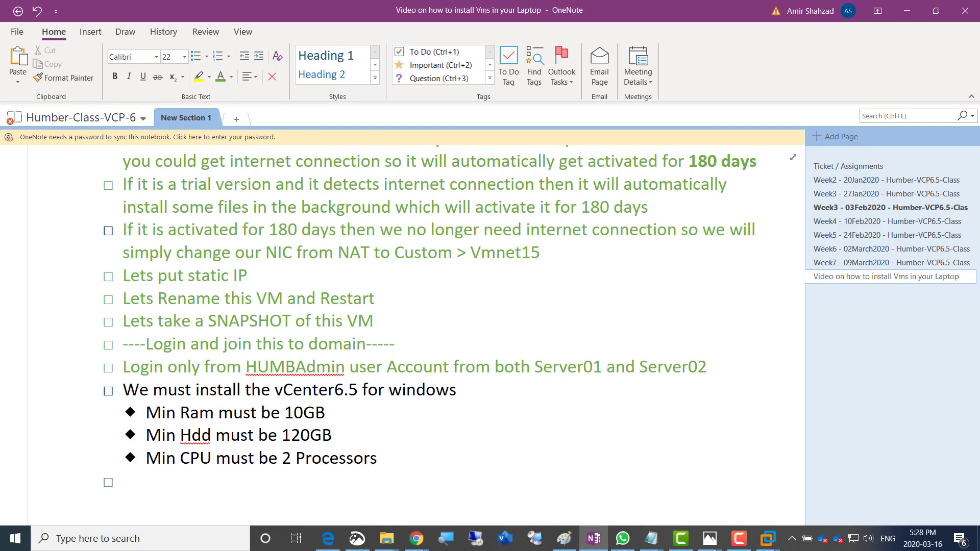
pyautogui.press('Up')
pyautogui.press('Up')
pyautogui.press('Up')
pyautogui.press('Up')
pyautogui.press('Return')
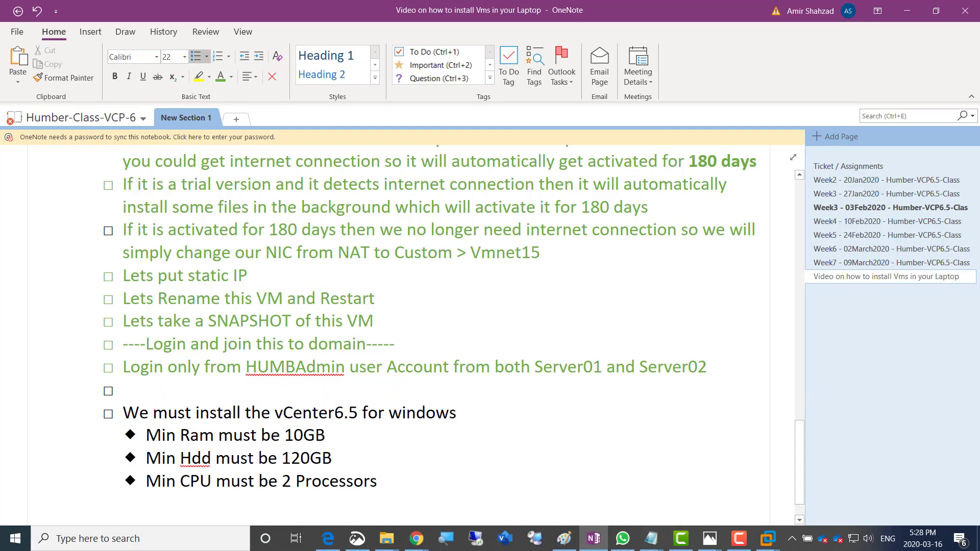
pyautogui.write('---------Installing ')
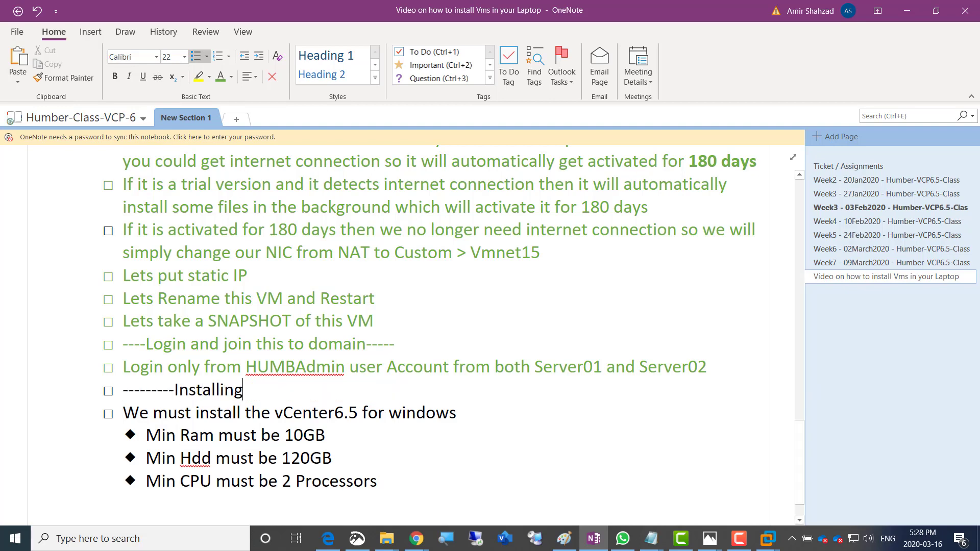
pyautogui.write('vCent')
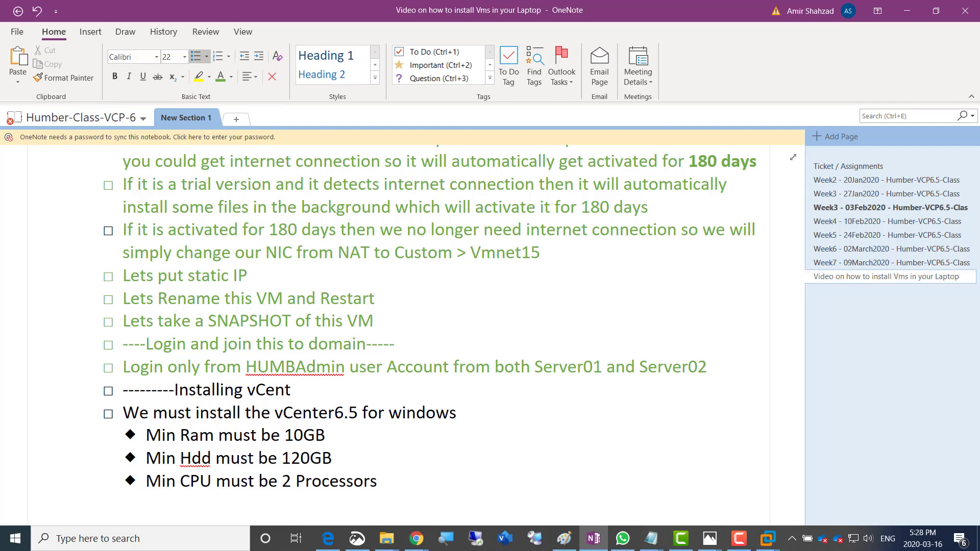
pyautogui.write('er6.5---------')
# Add the 'Installing and Configuring Esxi01 and Esxi02 Hypervisors' divider below the CPU requirement
pyautogui.press('Return')
pyautogui.press('Return')
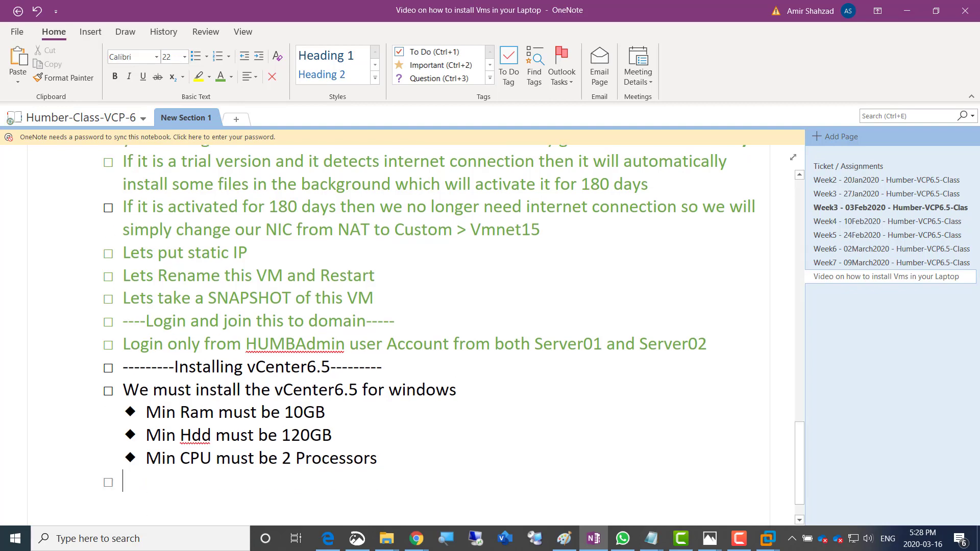
pyautogui.write('--------')
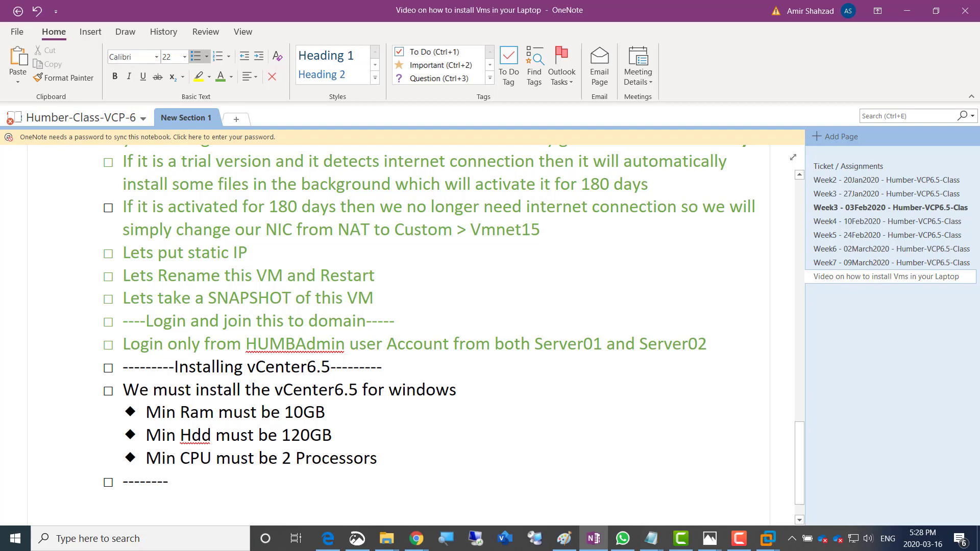
pyautogui.write('Installin')
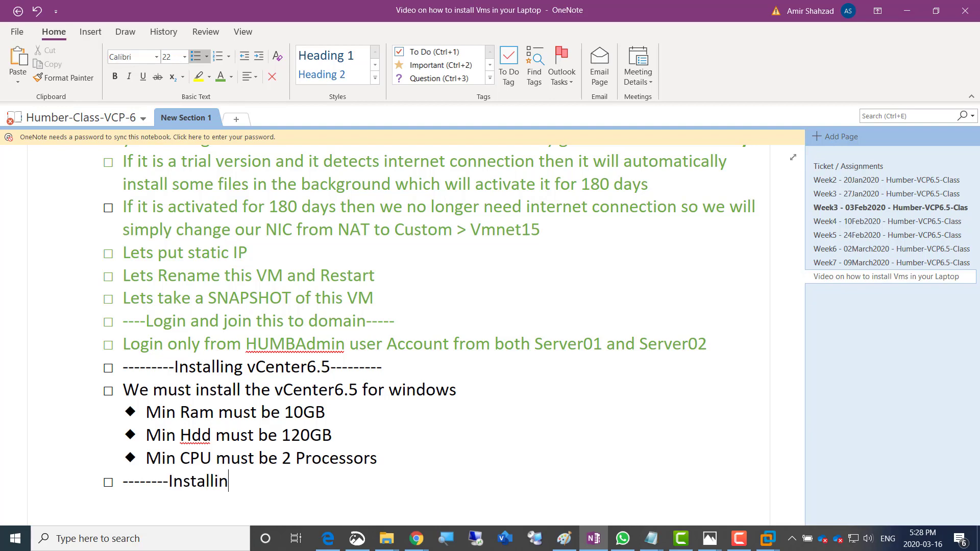
pyautogui.write('g and Configur')
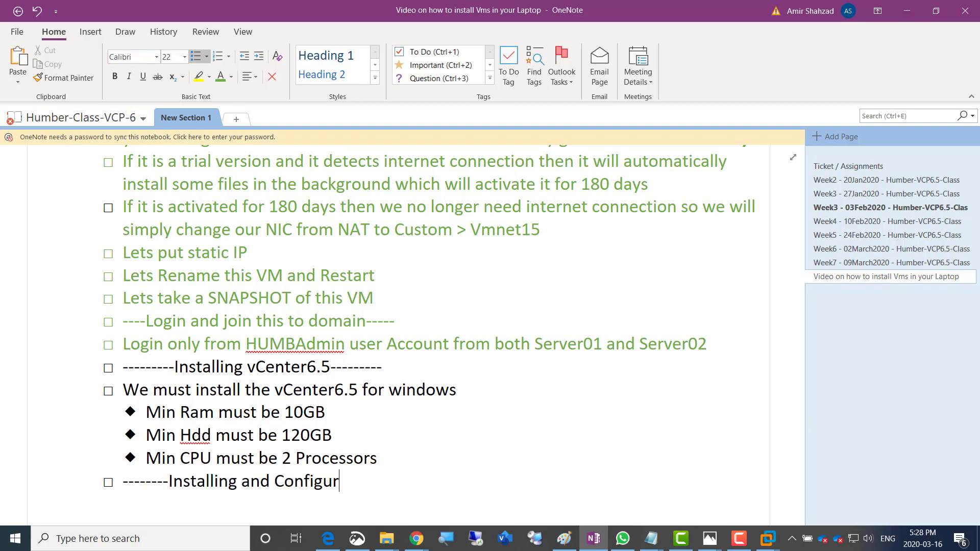
pyautogui.write('ing Esxi01 and Esx')
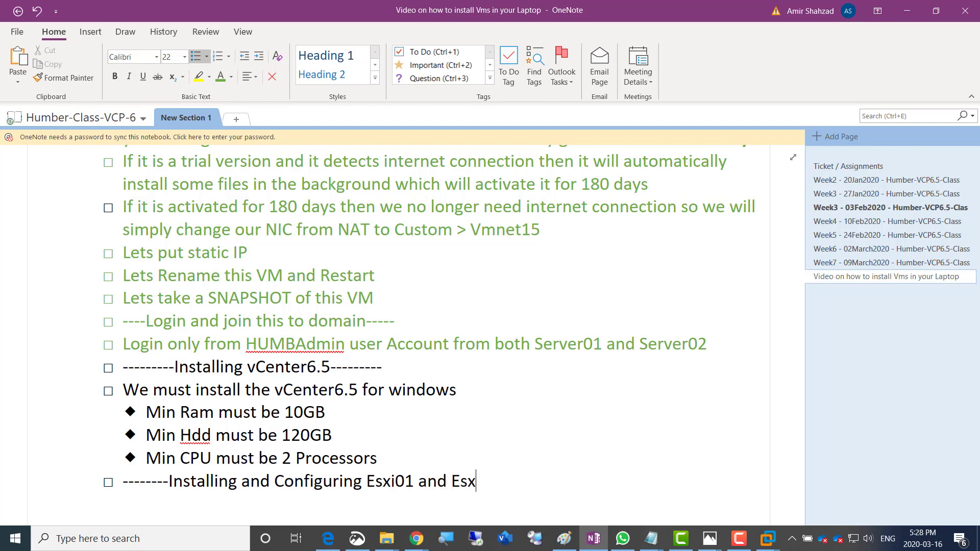
pyautogui.write('i02 Hypervis')
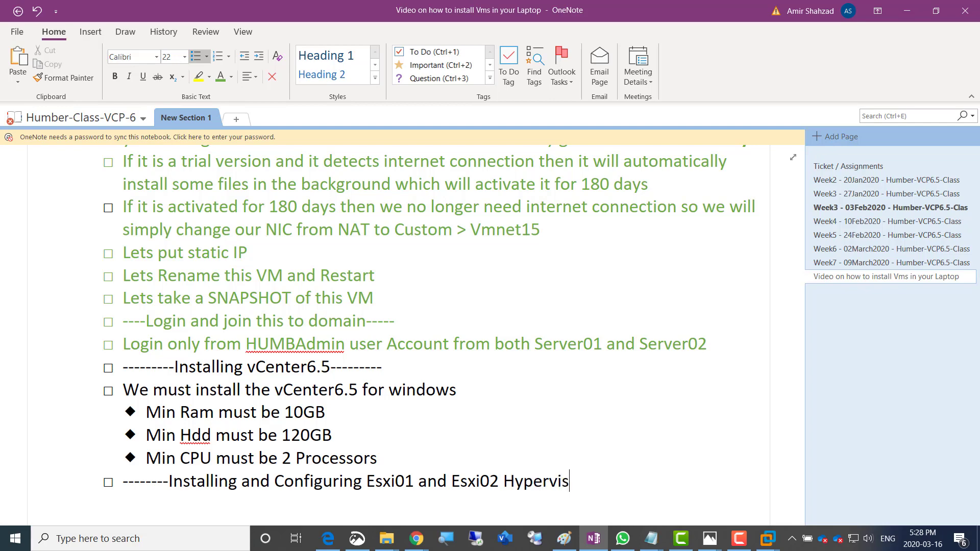
pyautogui.write('ors---------')
pyautogui.press('Return')
# Add sub-bullets: shut down Server02, create and install Esxi01/Esxi02, configure name and IP, add A records in Server01 DNS
pyautogui.press('Tab')
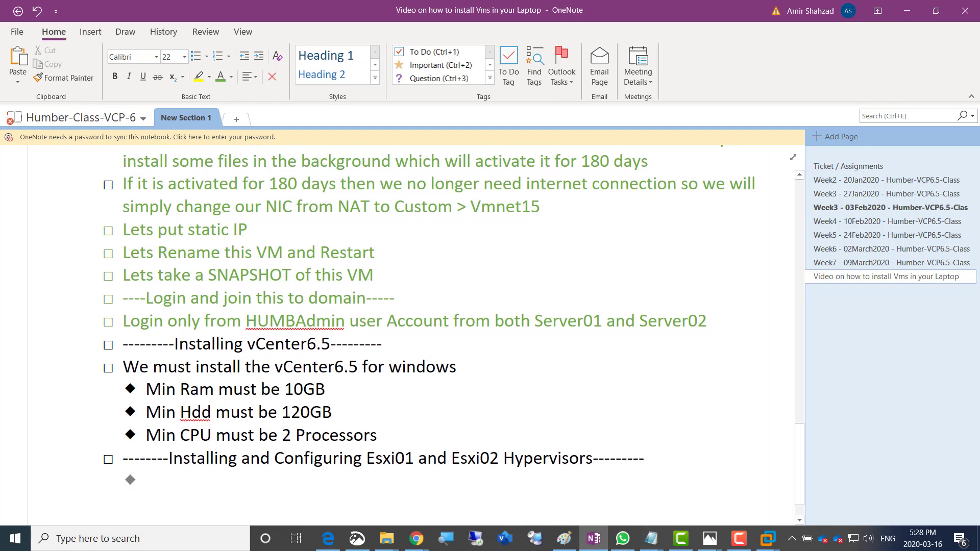
pyautogui.write('Shutdown')
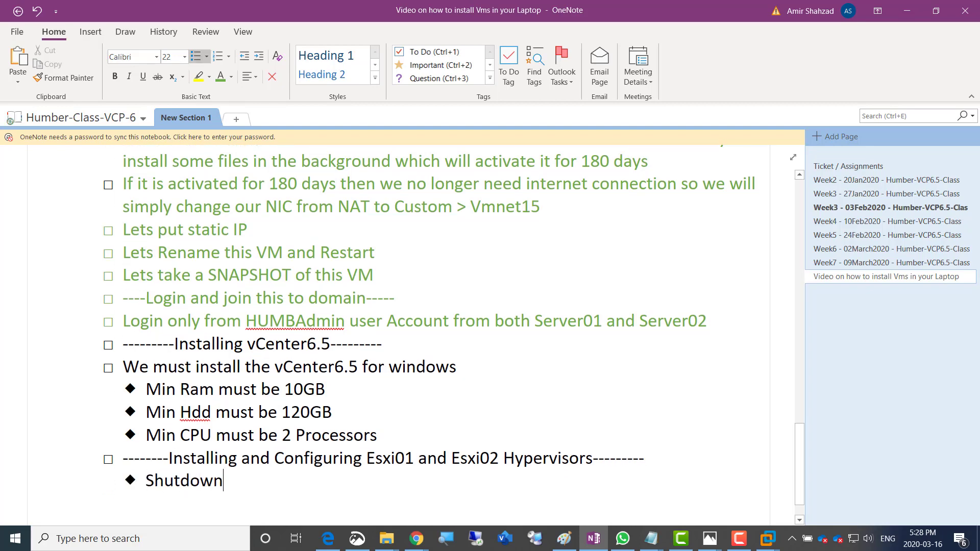
pyautogui.write(' Server0')
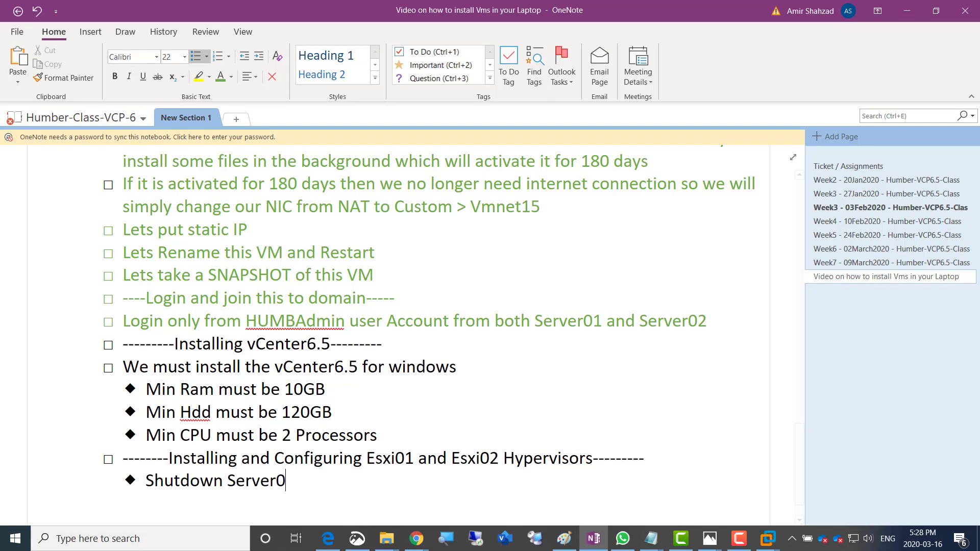
pyautogui.write('2')
pyautogui.press('Return')
pyautogui.write('Lets')
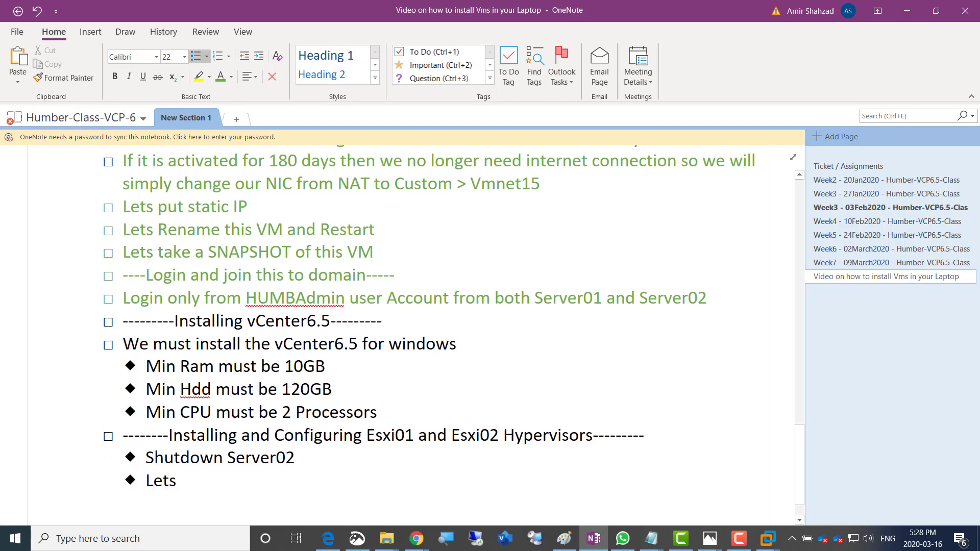
pyautogui.write(' create Esxi')
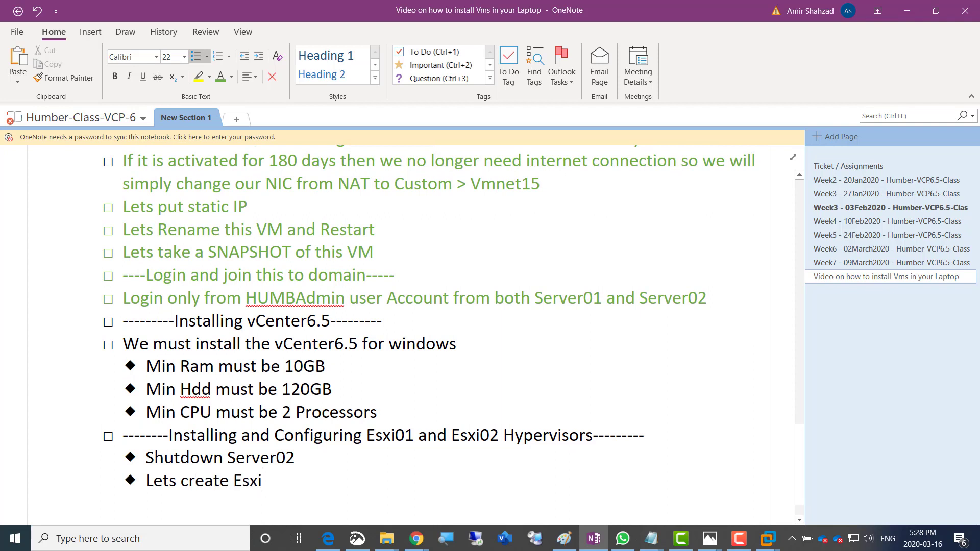
pyautogui.write('01 and')
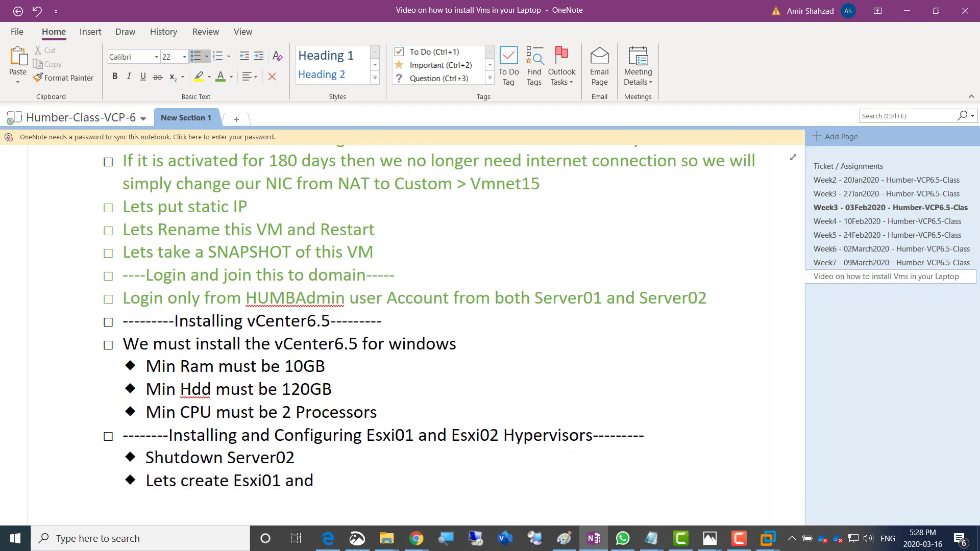
pyautogui.write(' Esxi02 and s')
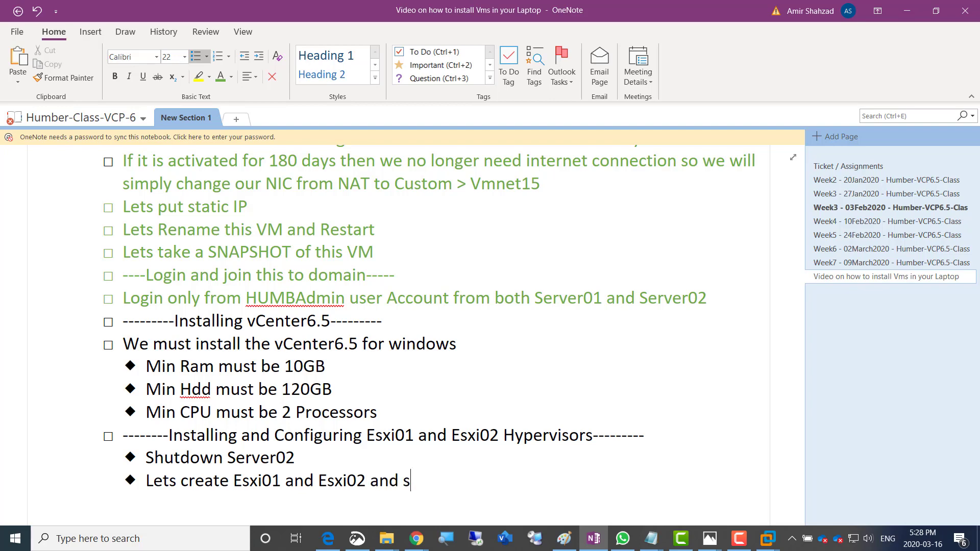
pyautogui.write('tart their ins')
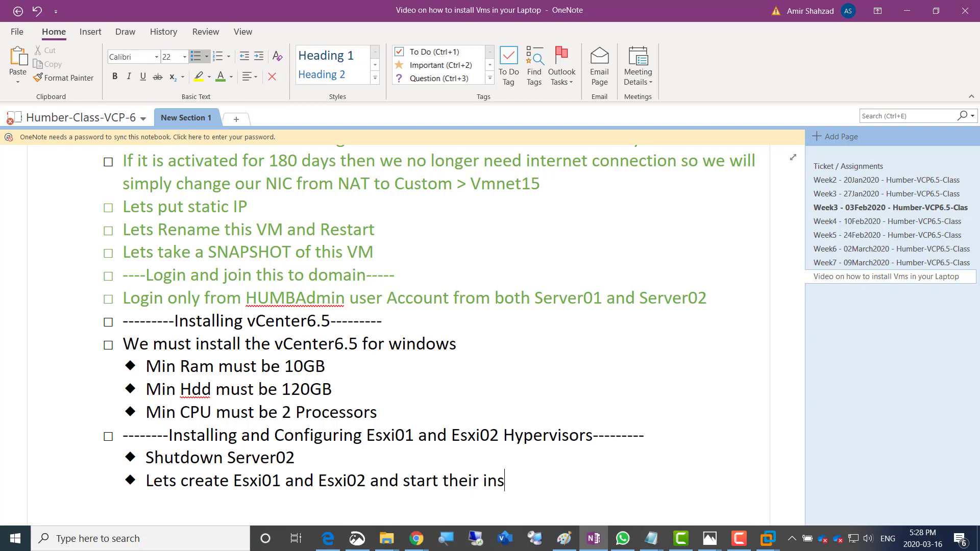
pyautogui.write('tallations')
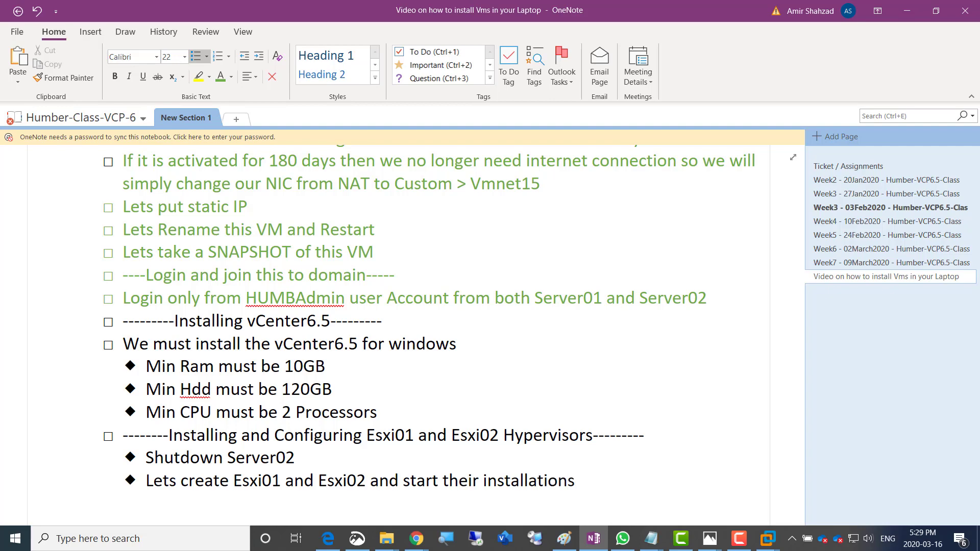
pyautogui.press('Return')
pyautogui.write('ets')
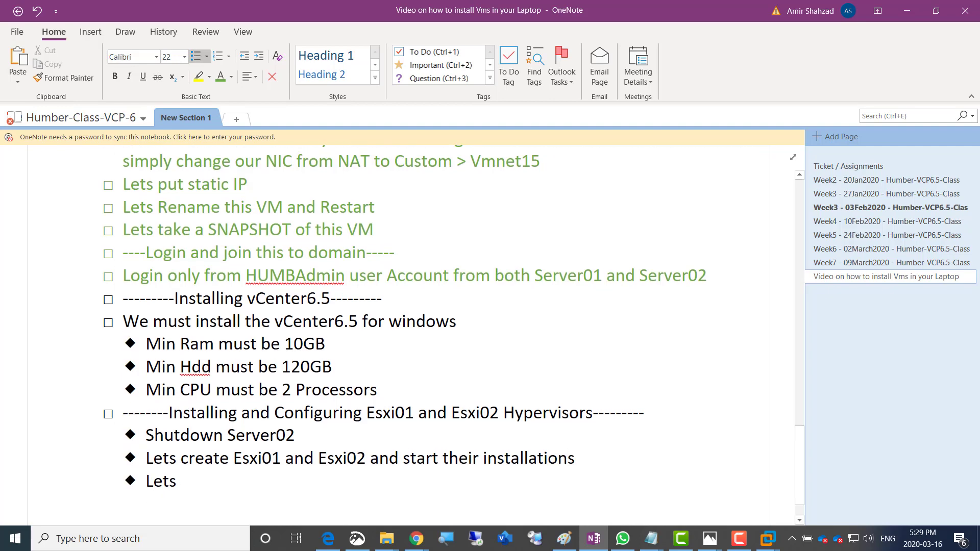
pyautogui.write(' configure bo')
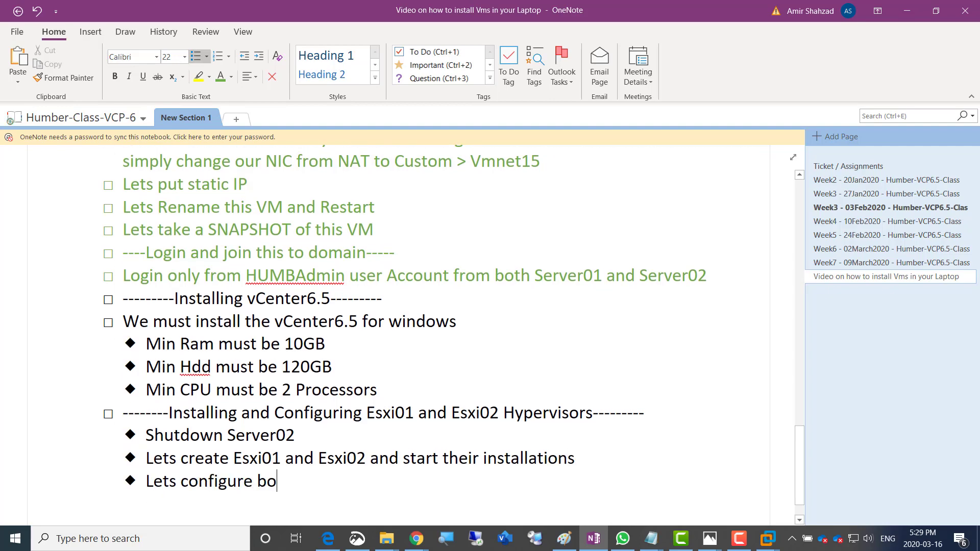
pyautogui.write('th carefu')
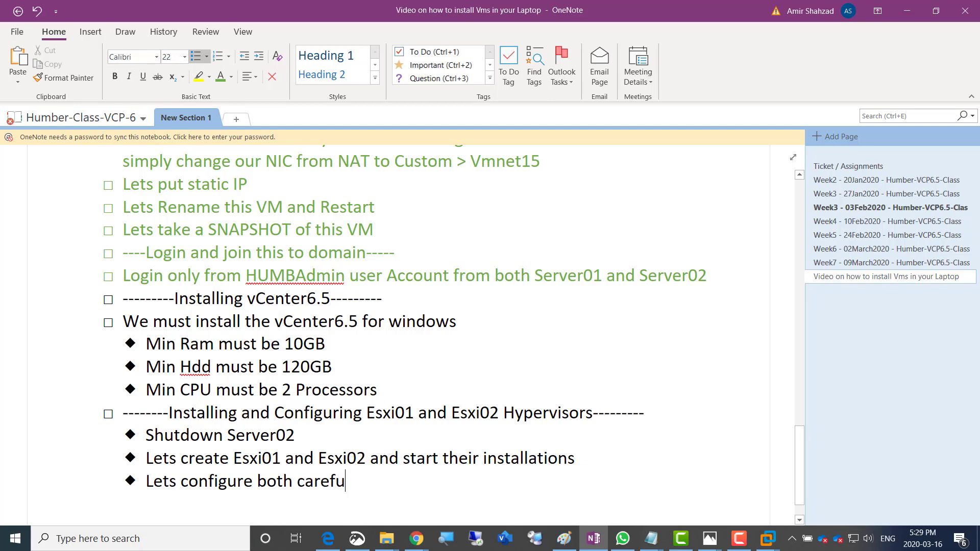
pyautogui.write('lly with name')
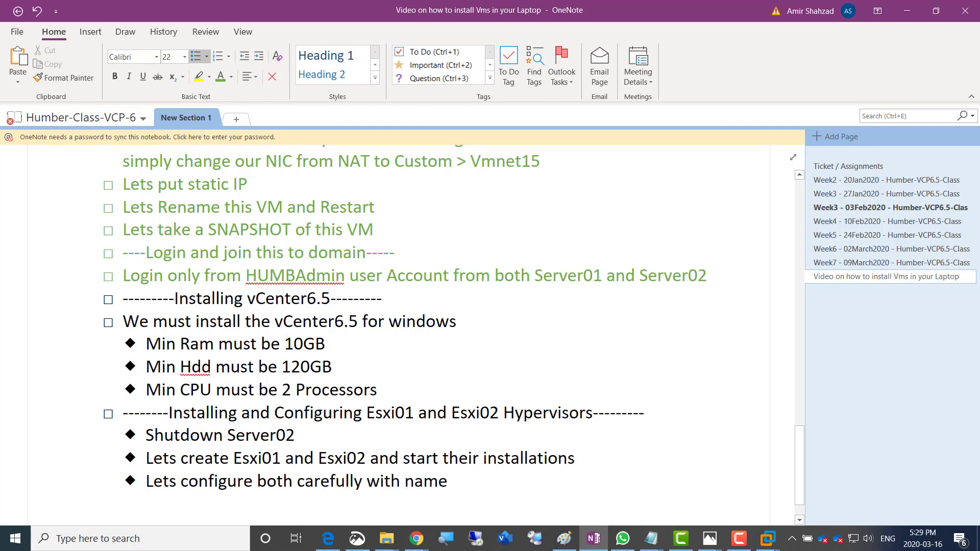
pyautogui.write(' and')
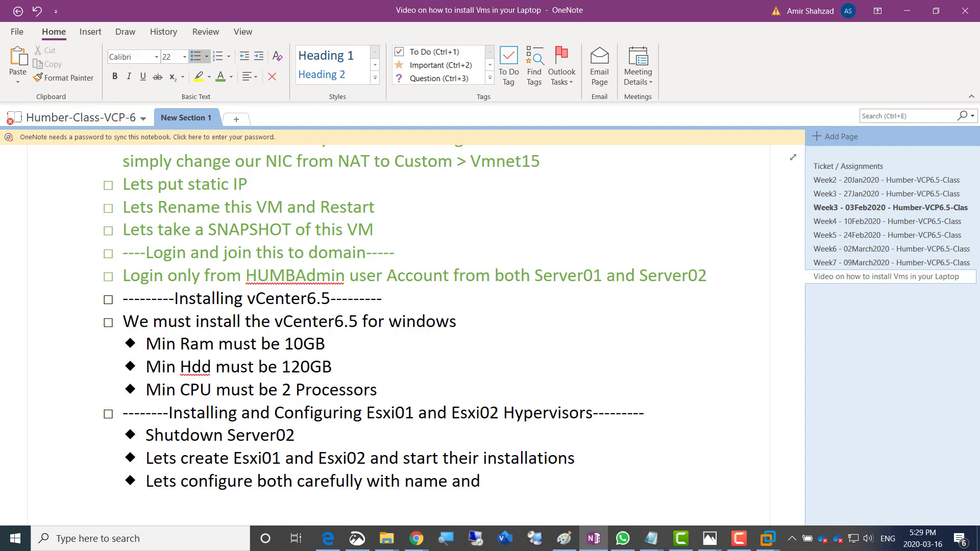
pyautogui.write(' IP information')
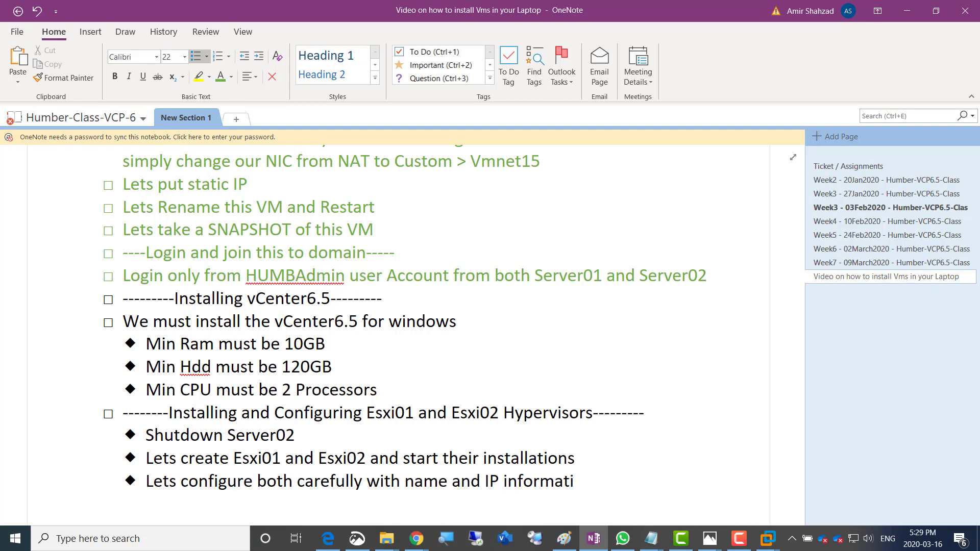
pyautogui.press('Return')
pyautogui.write('Le')
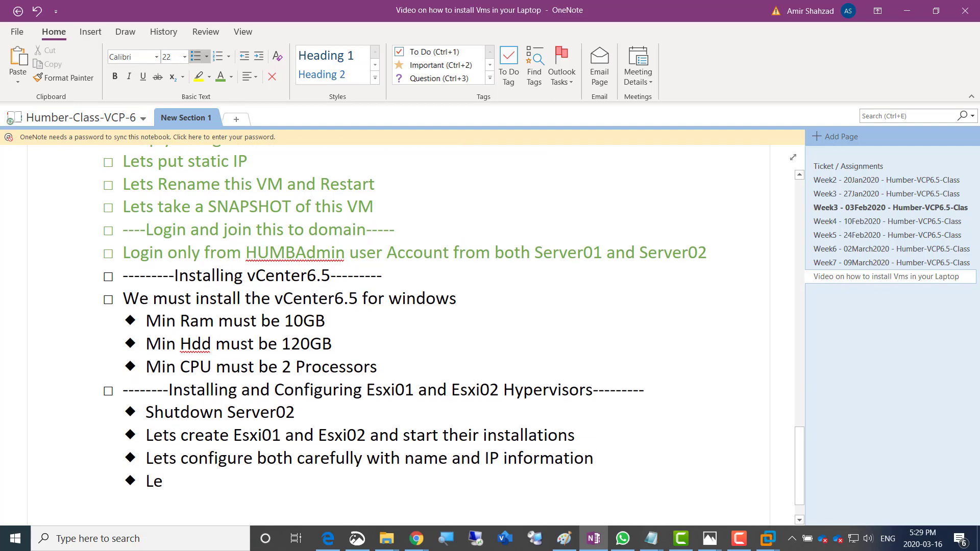
pyautogui.write('ts create the')
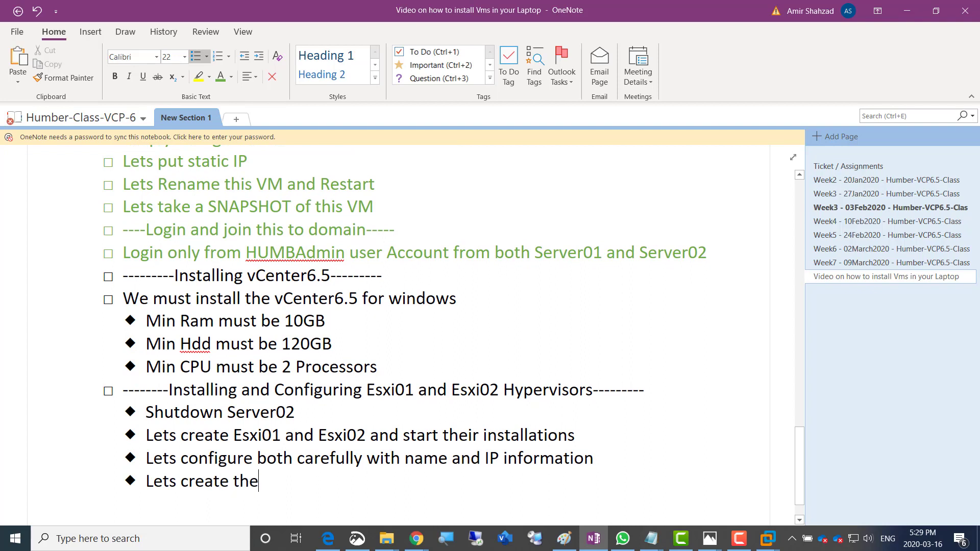
pyautogui.write('ir A Recor')
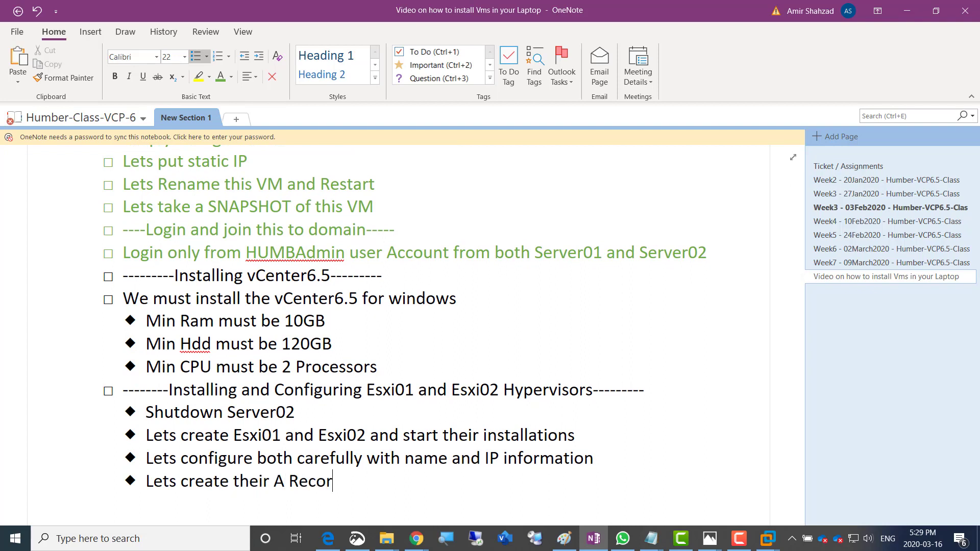
pyautogui.write('ds in our Server01 DNS')
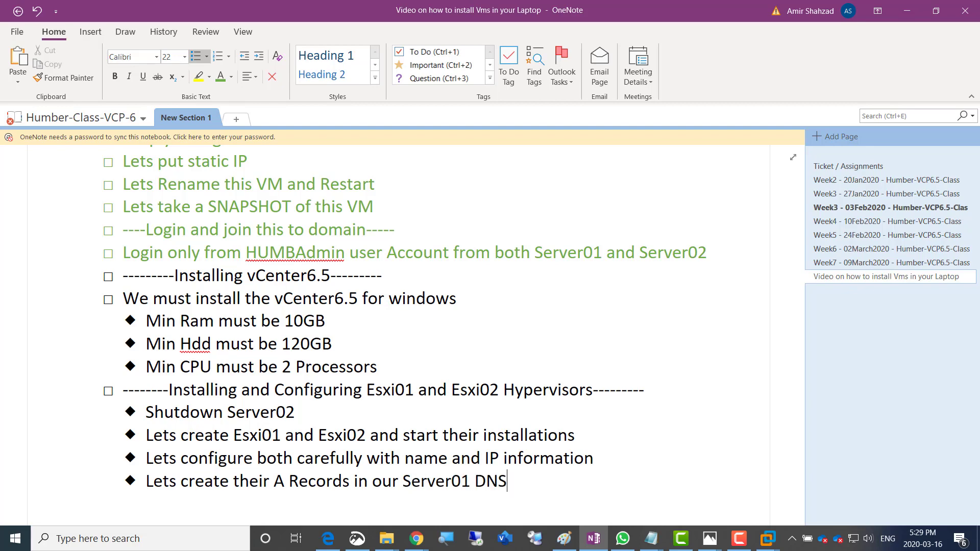
# Add the bullets 'Once all this is done then' and 'Lets start'
pyautogui.press('Return')
pyautogui.write('Once al l')
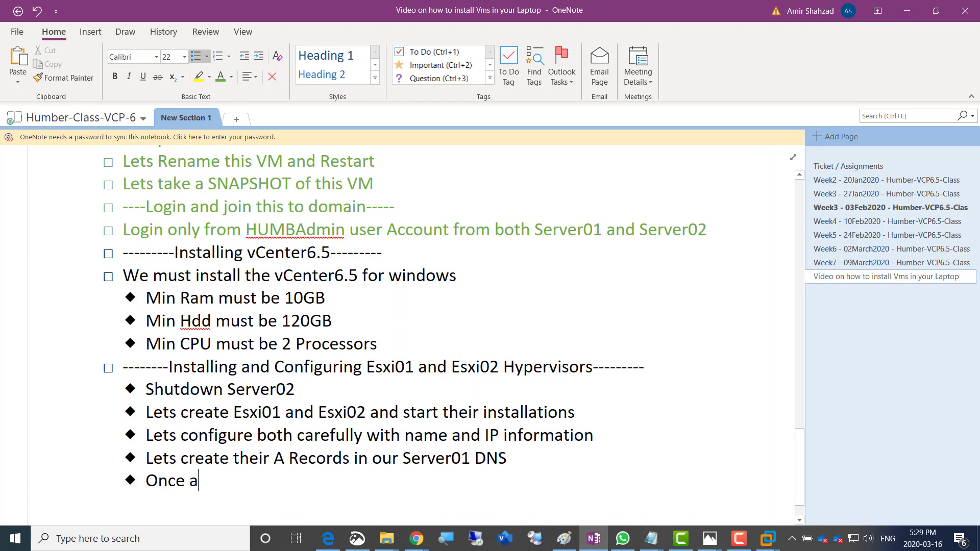
pyautogui.press('BackSpace')
pyautogui.press('BackSpace')
pyautogui.press('BackSpace')
pyautogui.write('l this is done')
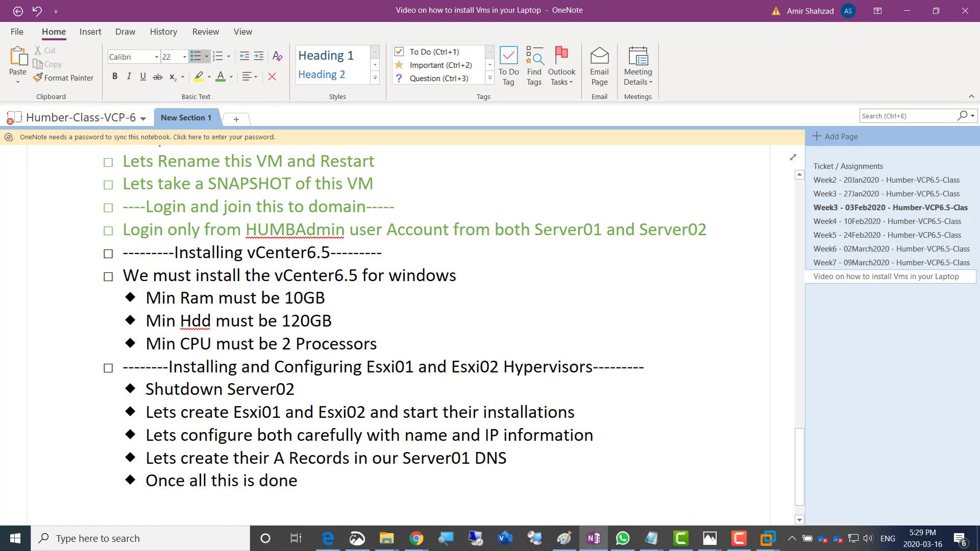
pyautogui.write(' then')
pyautogui.press('Return')
pyautogui.write('Le')
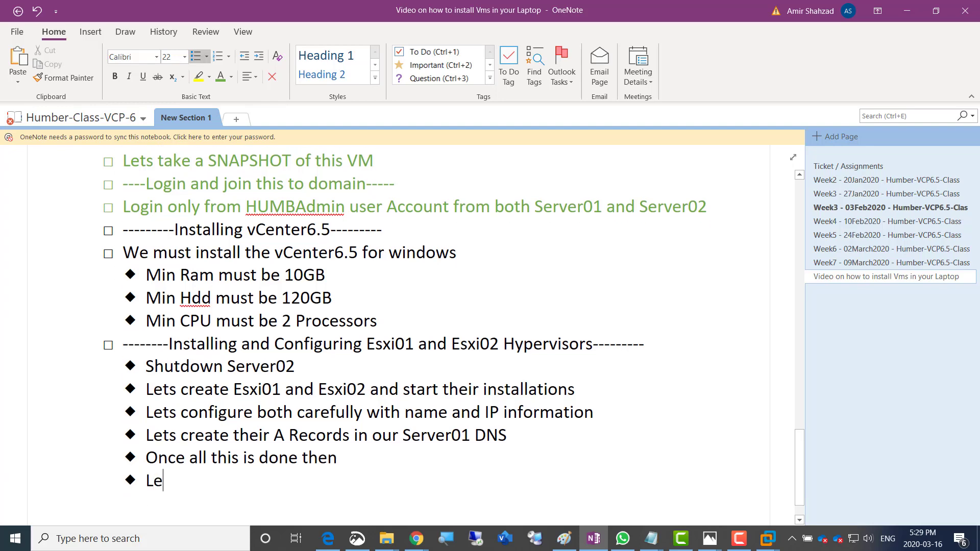
pyautogui.write('ts start')
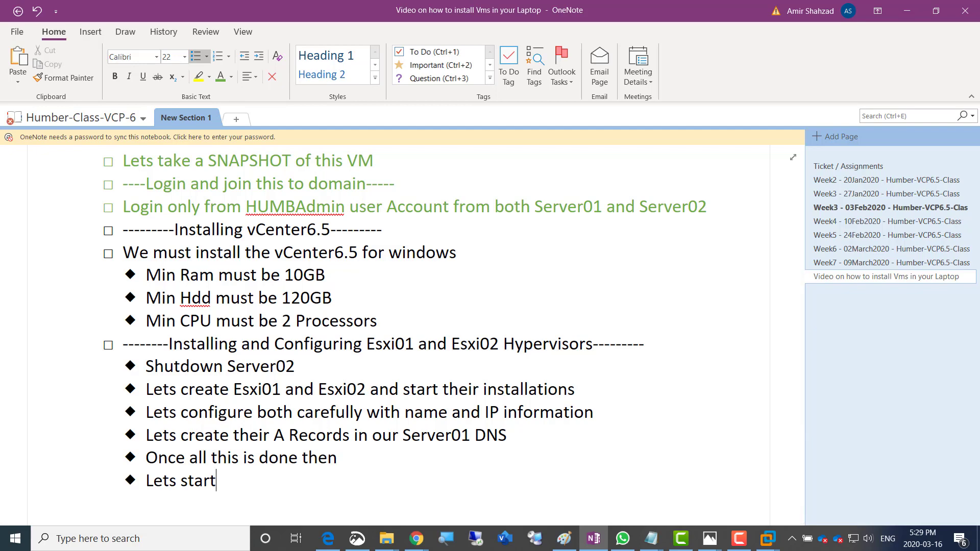
# Replace 'Lets start' with 'On Server02 lets change the Ram to 6GB and power on', plus a vCenter patience note
pyautogui.write('our vCenter')
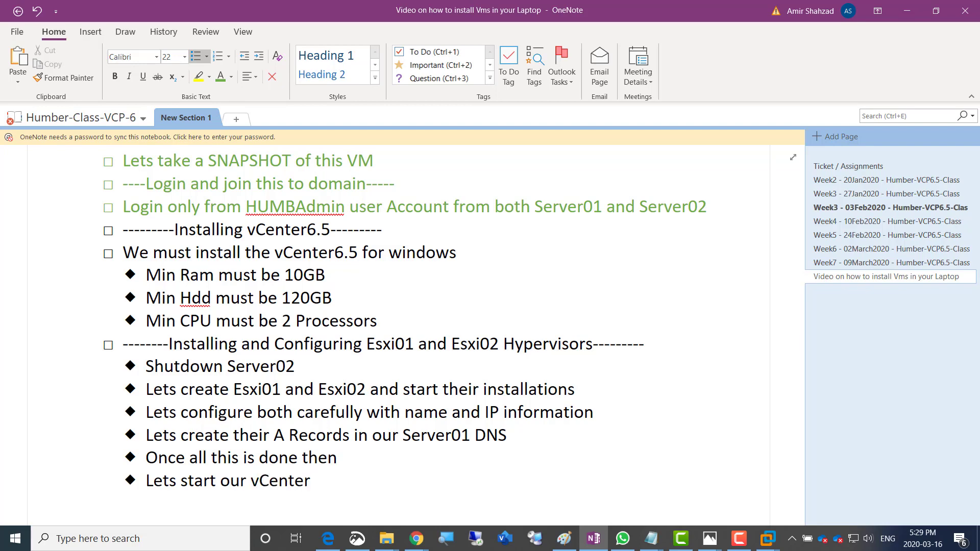
pyautogui.write(' a')
pyautogui.press('BackSpace')
pyautogui.press('BackSpace')
pyautogui.press('BackSpace')
pyautogui.press('BackSpace')
pyautogui.press('BackSpace')
pyautogui.press('BackSpace')
pyautogui.press('BackSpace')
pyautogui.press('BackSpace')
pyautogui.press('BackSpace')
pyautogui.press('BackSpace')
pyautogui.press('BackSpace')
pyautogui.press('BackSpace')
pyautogui.press('BackSpace')
pyautogui.press('BackSpace')
pyautogui.press('BackSpace')
pyautogui.press('BackSpace')
pyautogui.press('BackSpace')
pyautogui.press('BackSpace')
pyautogui.press('BackSpace')
pyautogui.press('BackSpace')
pyautogui.press('BackSpace')
pyautogui.press('BackSpace')
pyautogui.press('BackSpace')
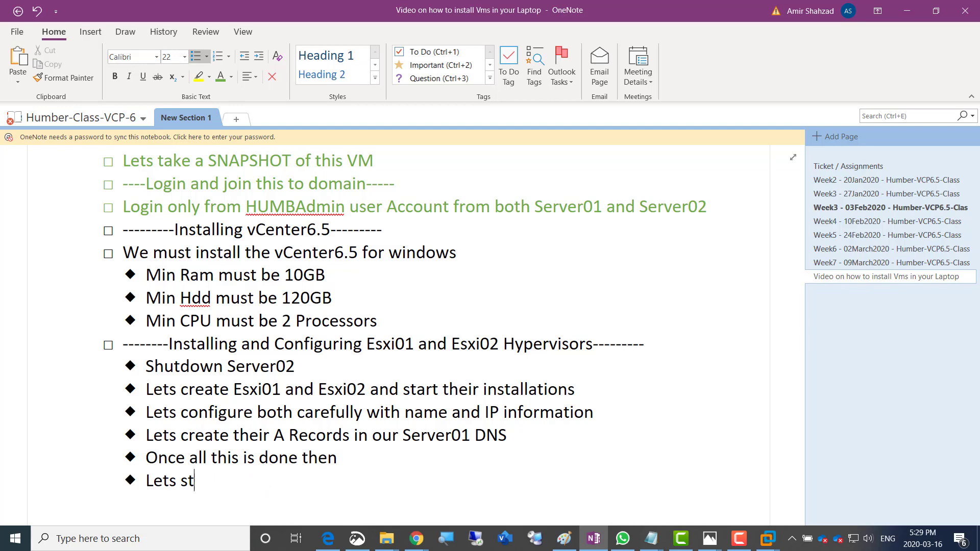
pyautogui.press('BackSpace')
pyautogui.write('On Server02')
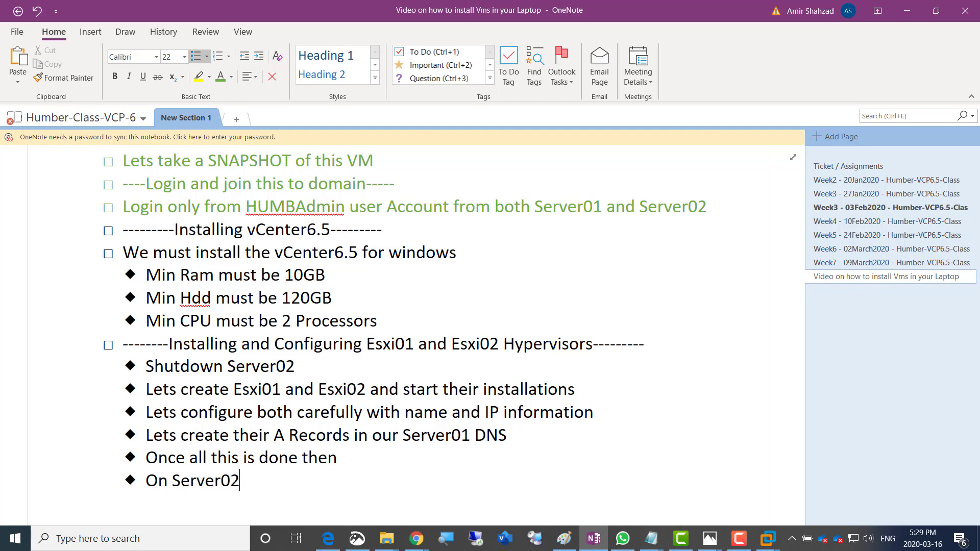
pyautogui.write(' lets change the rAm')
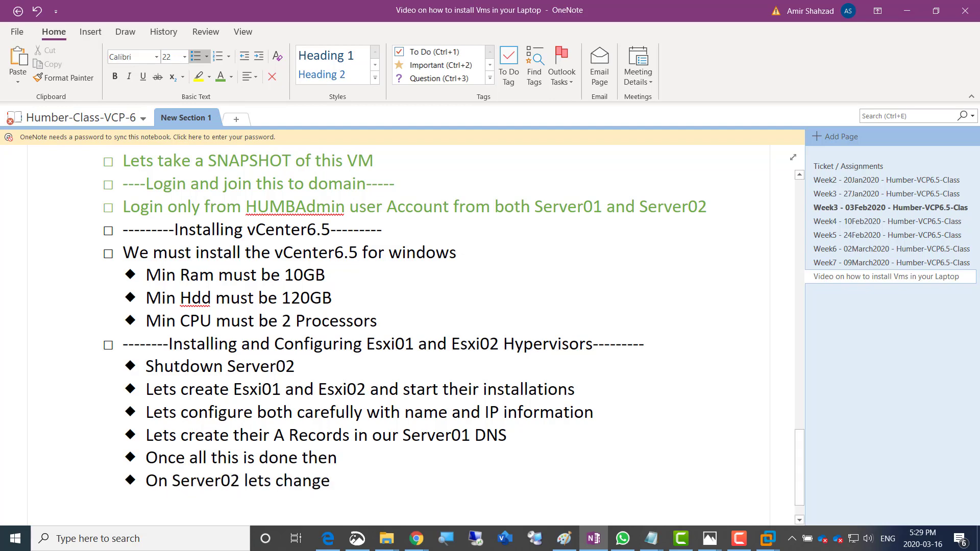
pyautogui.press('BackSpace')
pyautogui.press('BackSpace')
pyautogui.press('BackSpace')
pyautogui.write('Ram to ')
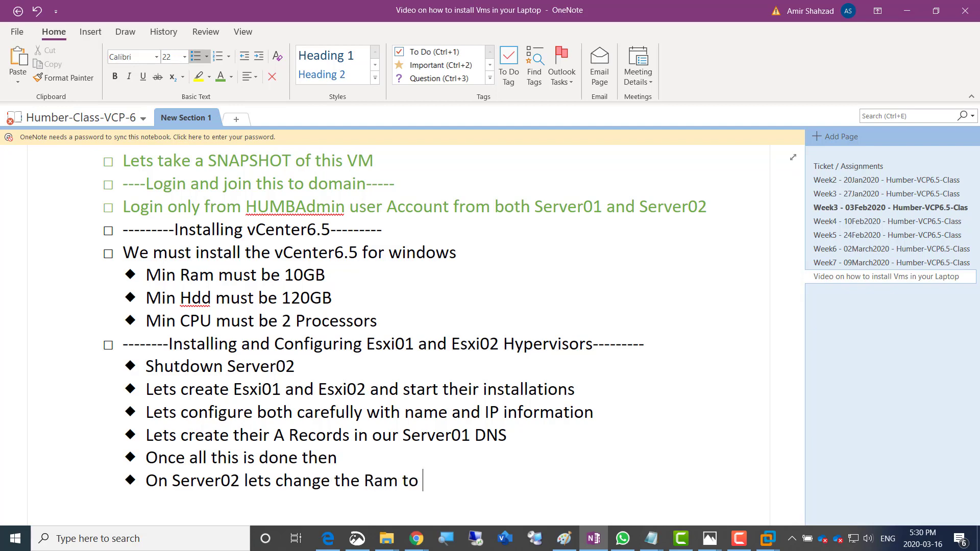
pyautogui.write('6GB')
pyautogui.write('and power on')
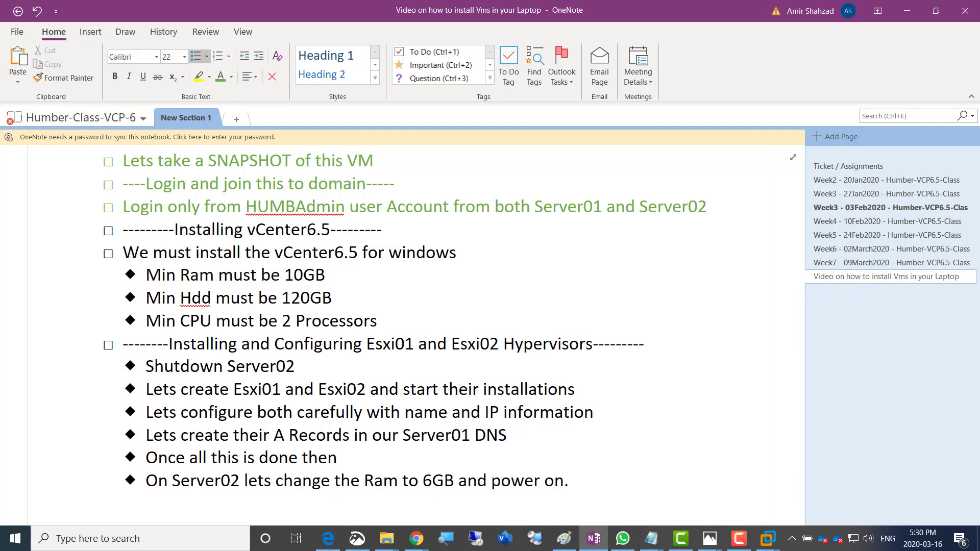
pyautogui.write('. We must be V')
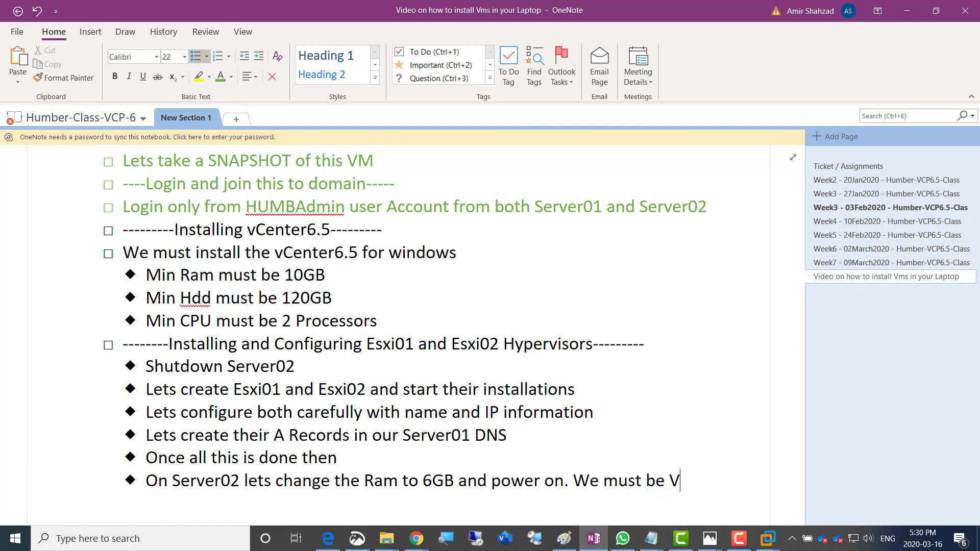
pyautogui.write('ERY patient')
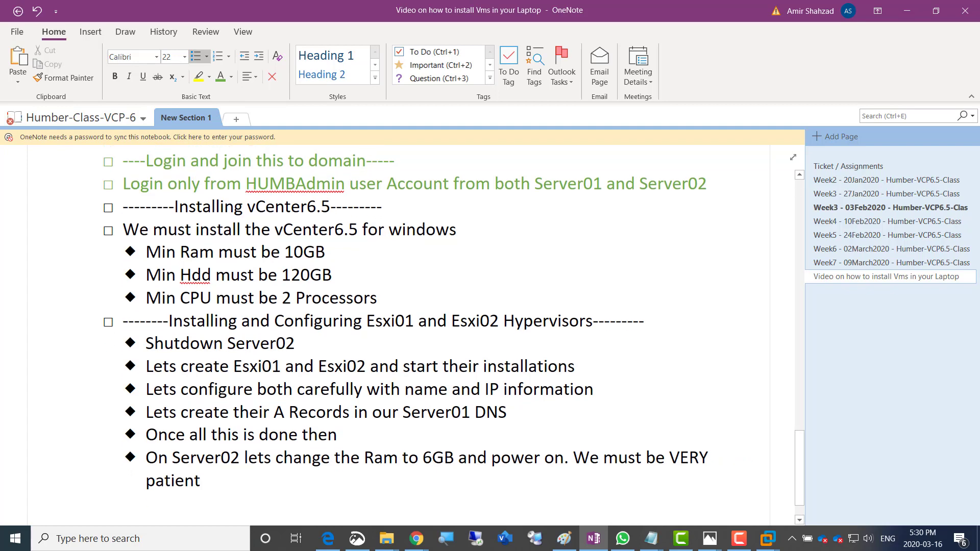
pyautogui.write(' as all services of')
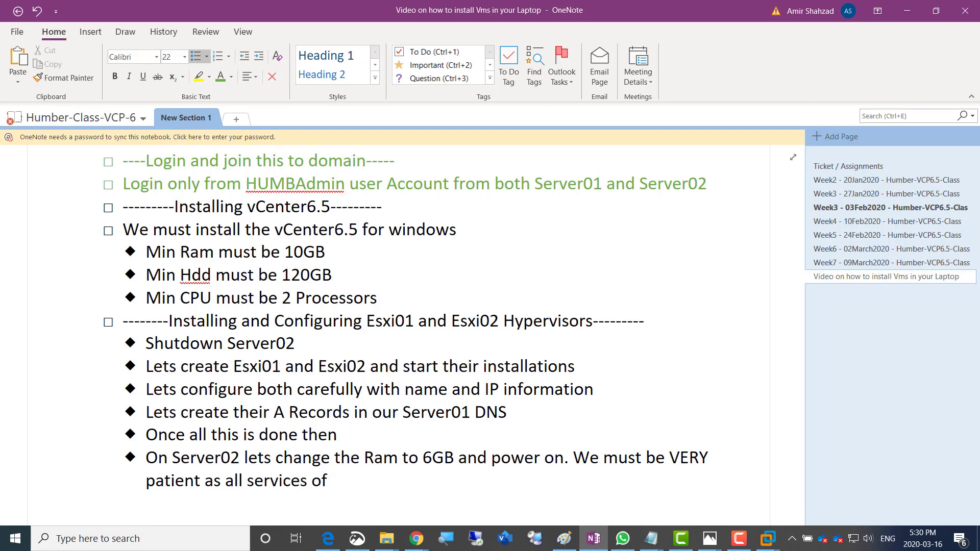
pyautogui.write(' vCenter takes m')
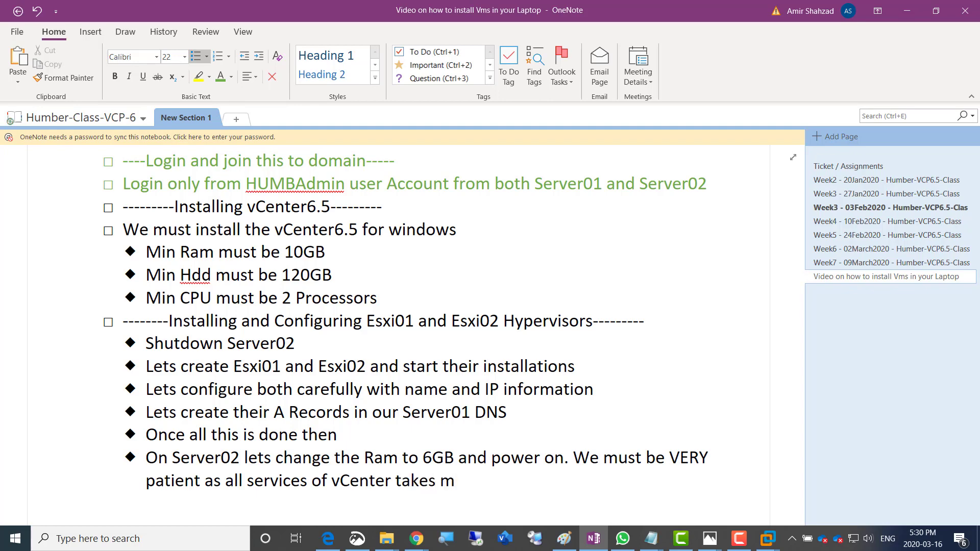
pyautogui.write('ore time to star')
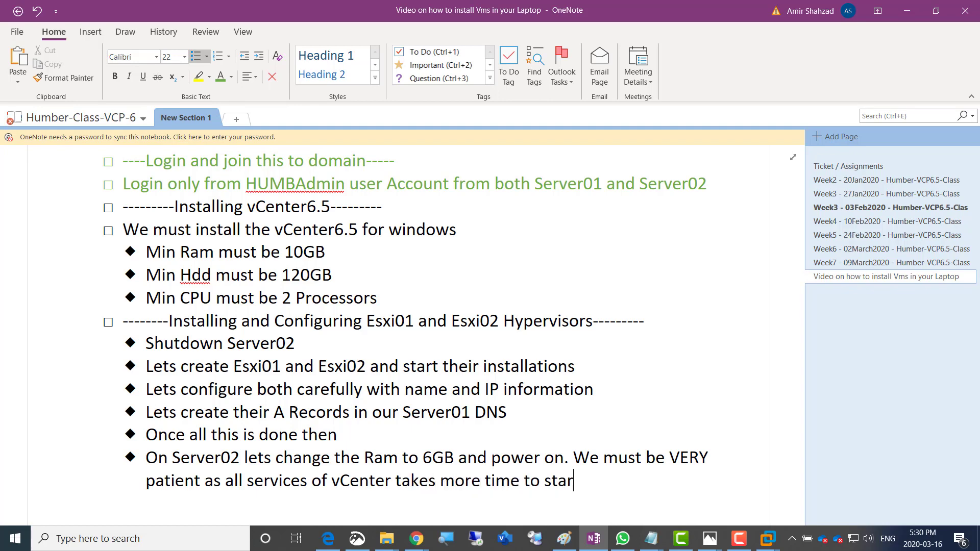
pyautogui.write('t')
pyautogui.press('Return')
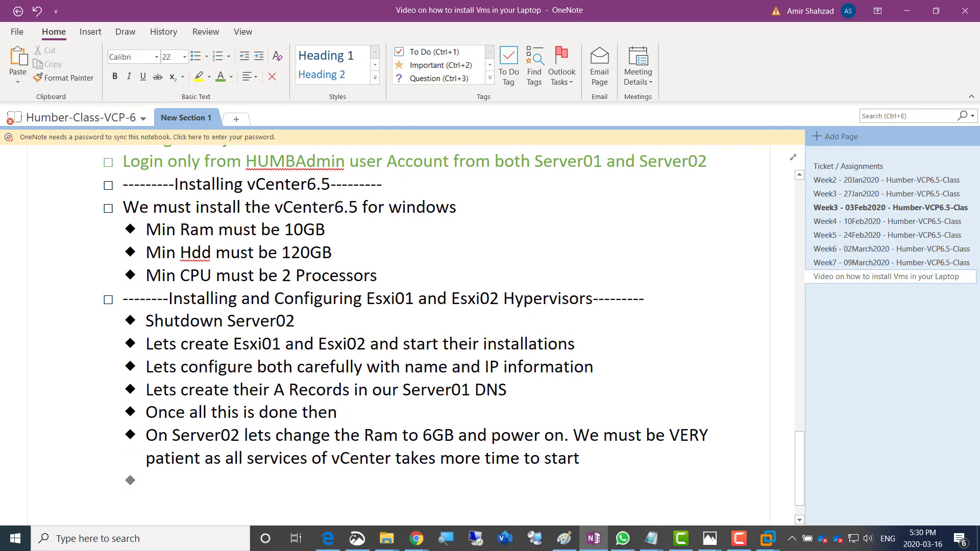
# Add the bullet 'Lets add Esxi01 to TorDc and Esxi02 to NYDC datacenters within vCenter'
pyautogui.write('Lets a')
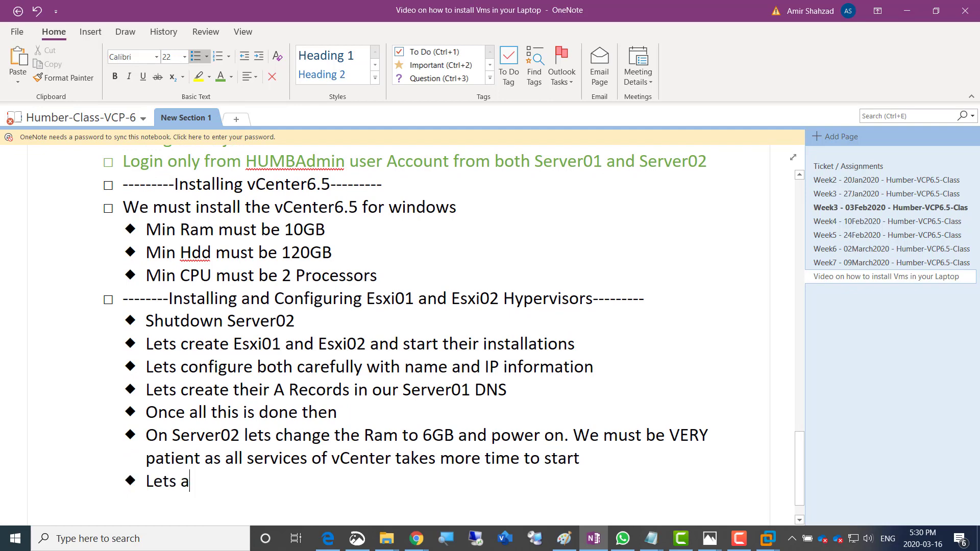
pyautogui.write('dd Esxi0')
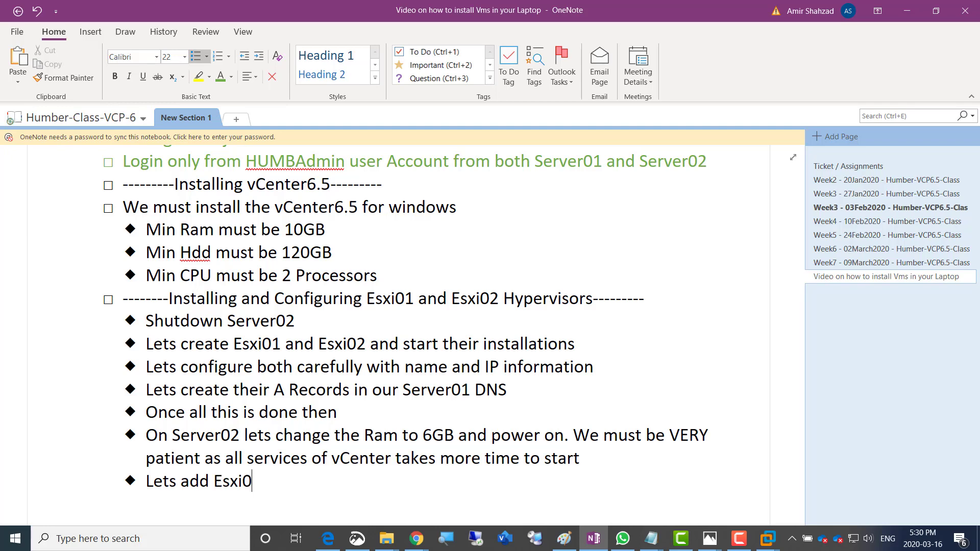
pyautogui.write('1 to v')
pyautogui.press('BackSpace')
pyautogui.write('TorDc and Esxi02 to')
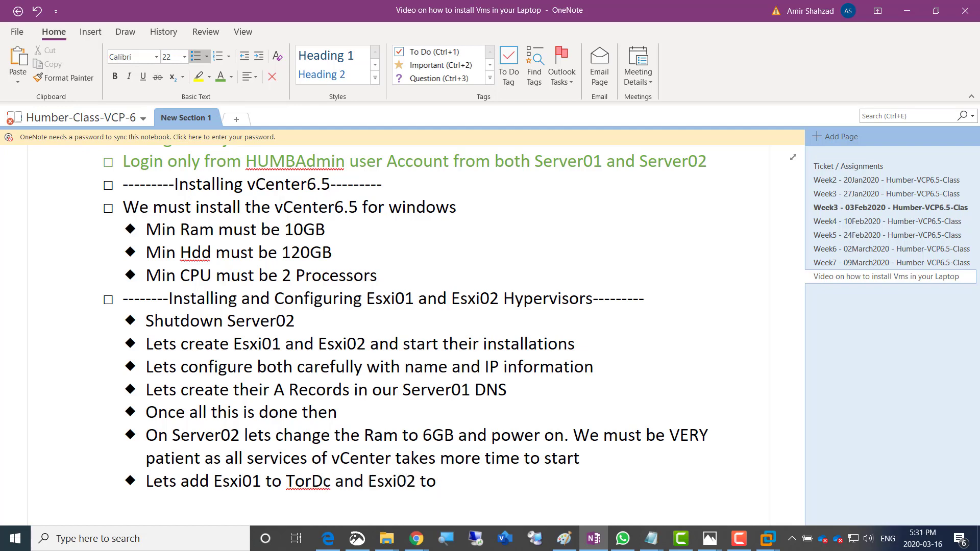
pyautogui.write(' NYDC datace')
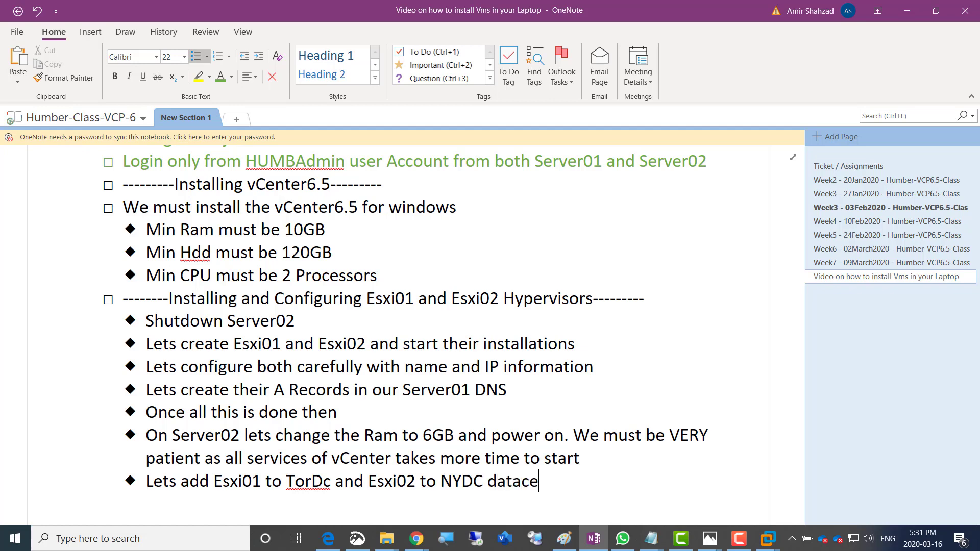
pyautogui.write('nters within')
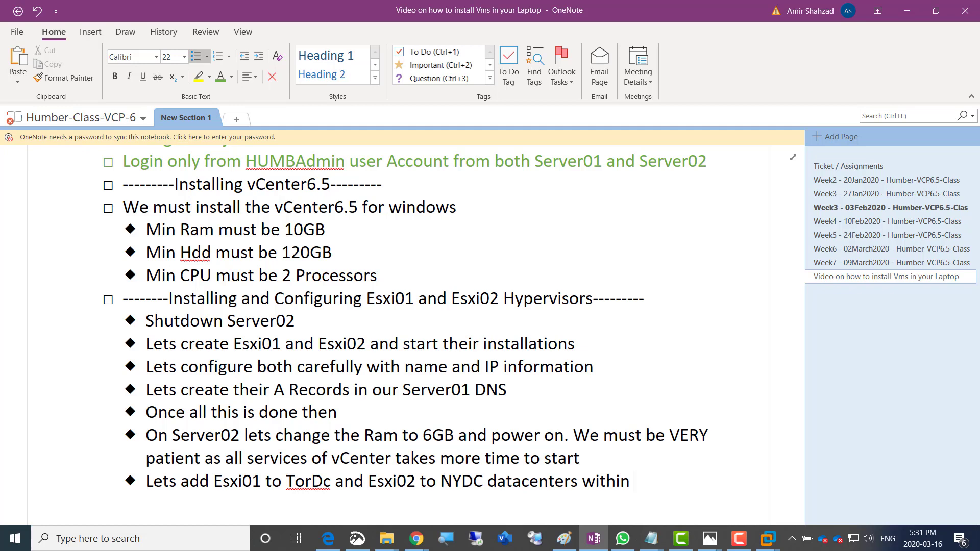
pyautogui.write('vCenter')
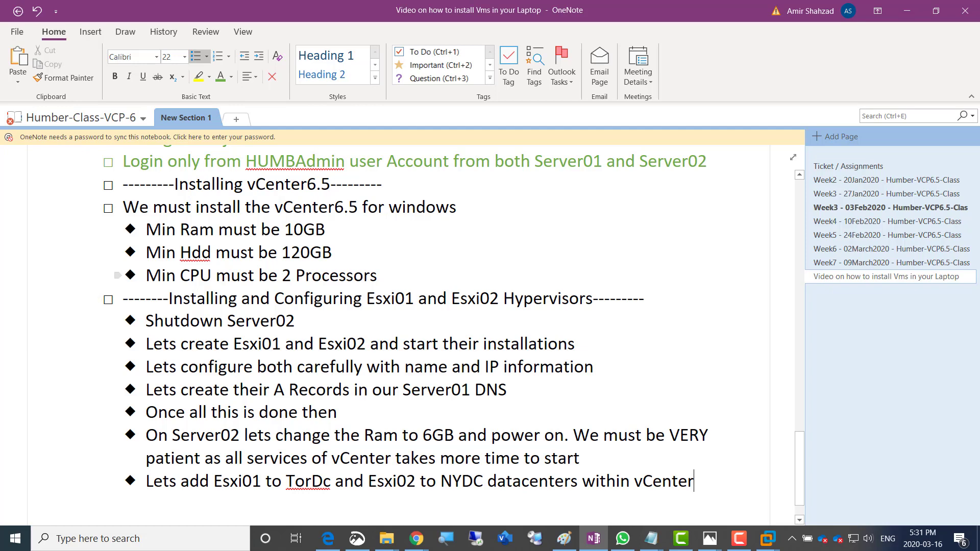
# Colour the vCenter requirement lines green
pyautogui.moveTo(378, 276); pyautogui.dragTo(123, 207)
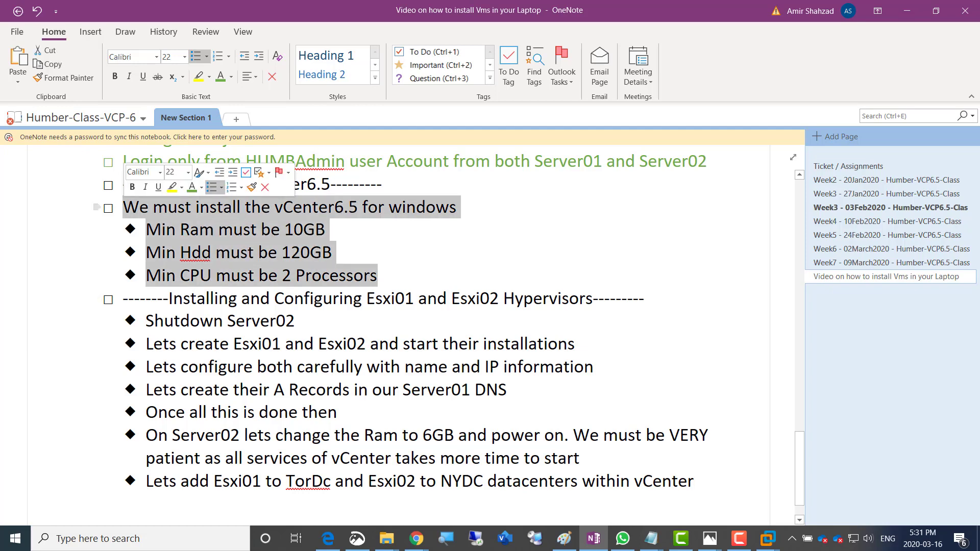
pyautogui.click(192, 188)
pyautogui.click(307, 321)
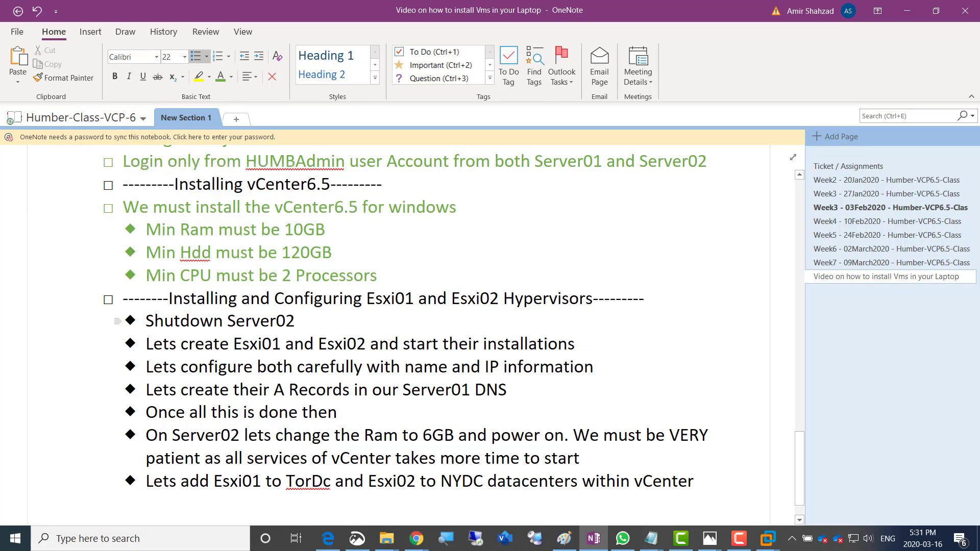
pyautogui.hotkey('alt', 'Tab')
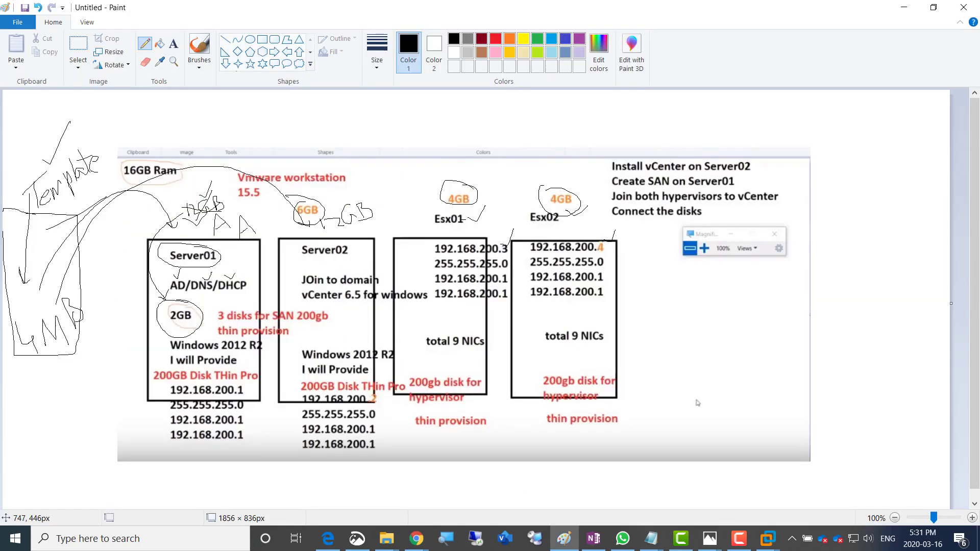
# Shut down the Server02 guest OS from its Start power menu, then release input back to the host
pyautogui.hotkey('alt', 'Tab')
pyautogui.hotkey('alt', 'Tab')
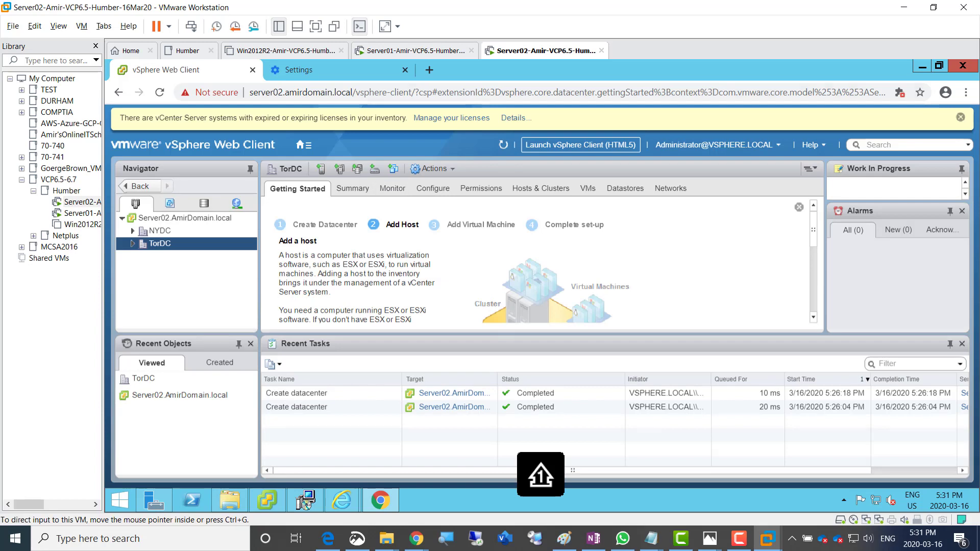
pyautogui.rightClick(513, 52)
pyautogui.moveTo(543, 75)
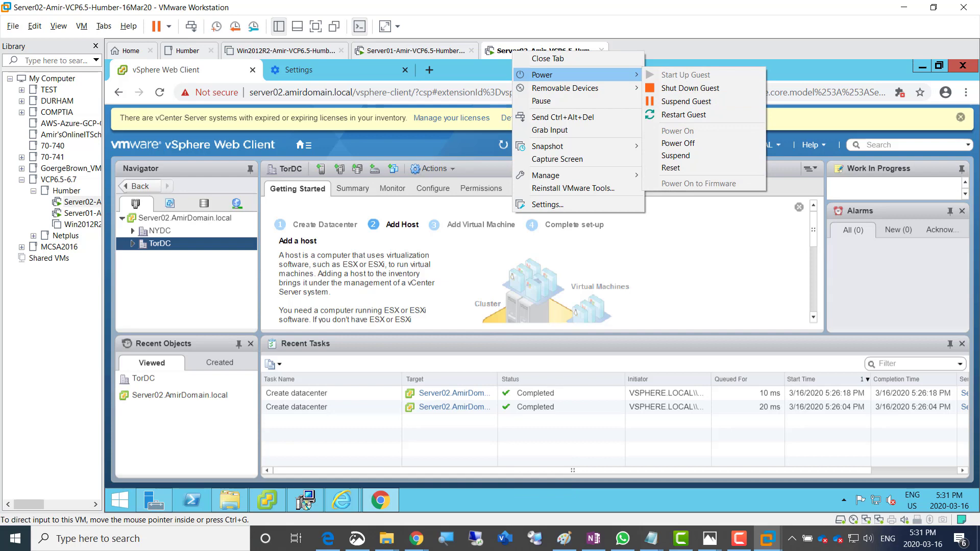
pyautogui.click(120, 500)
pyautogui.rightClick(120, 501)
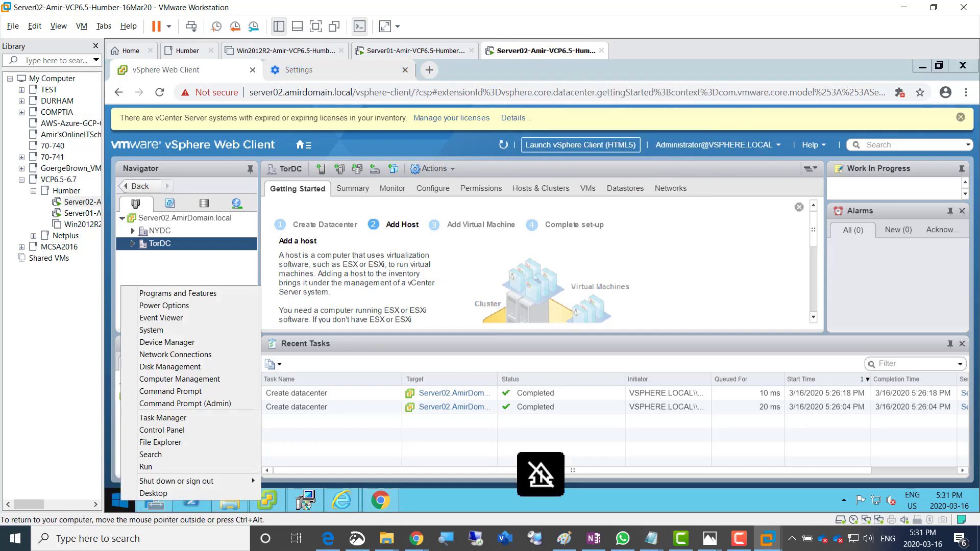
pyautogui.moveTo(252, 480)
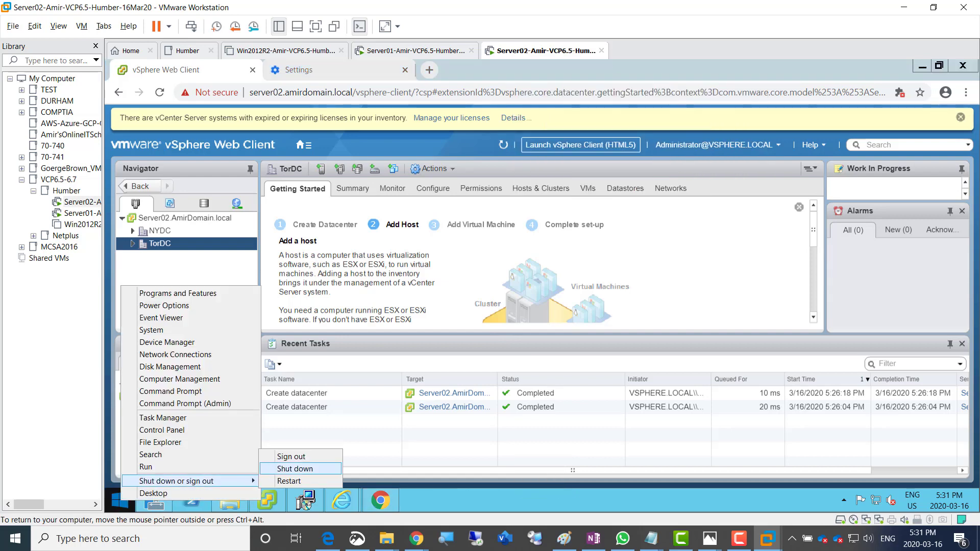
pyautogui.click(295, 468)
pyautogui.click(272, 481)
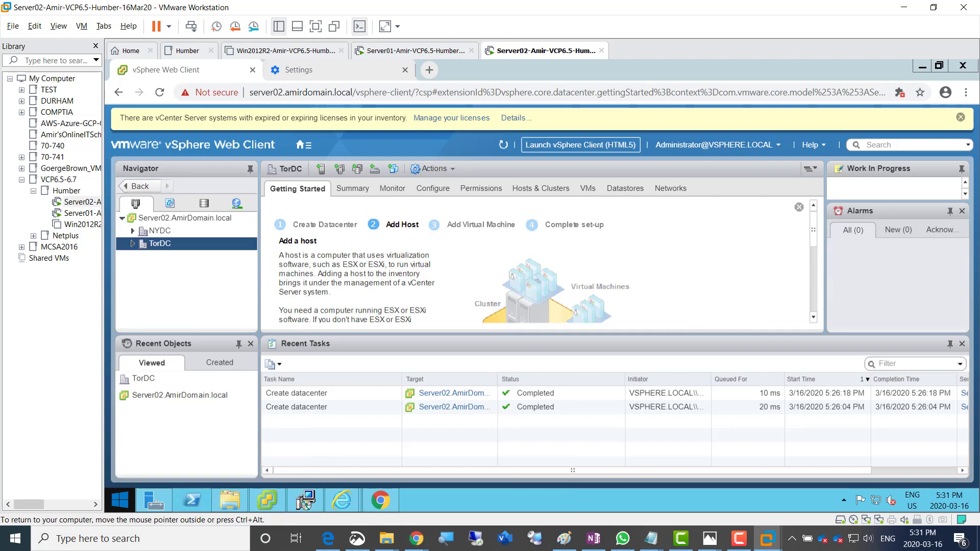
pyautogui.hotkey('ctrl', 'alt')
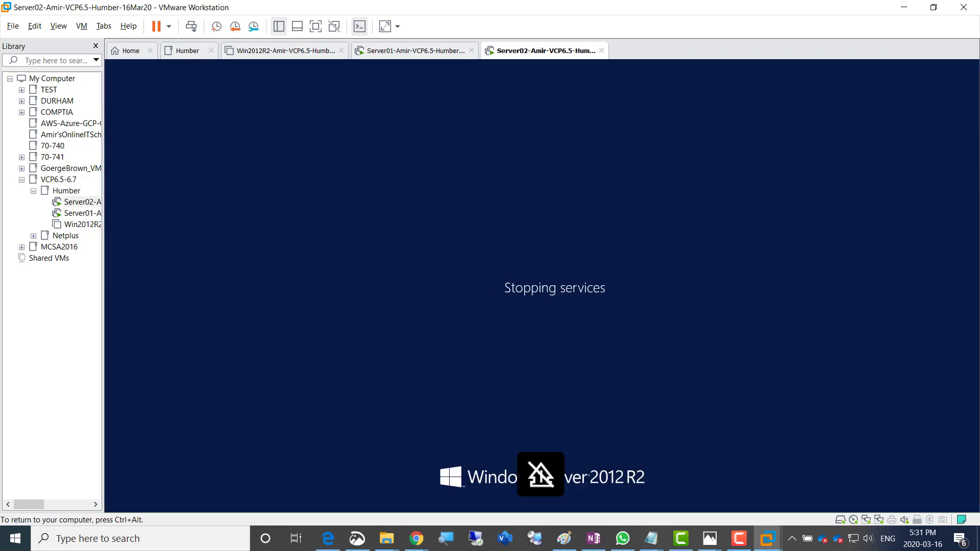
pyautogui.click(416, 538)
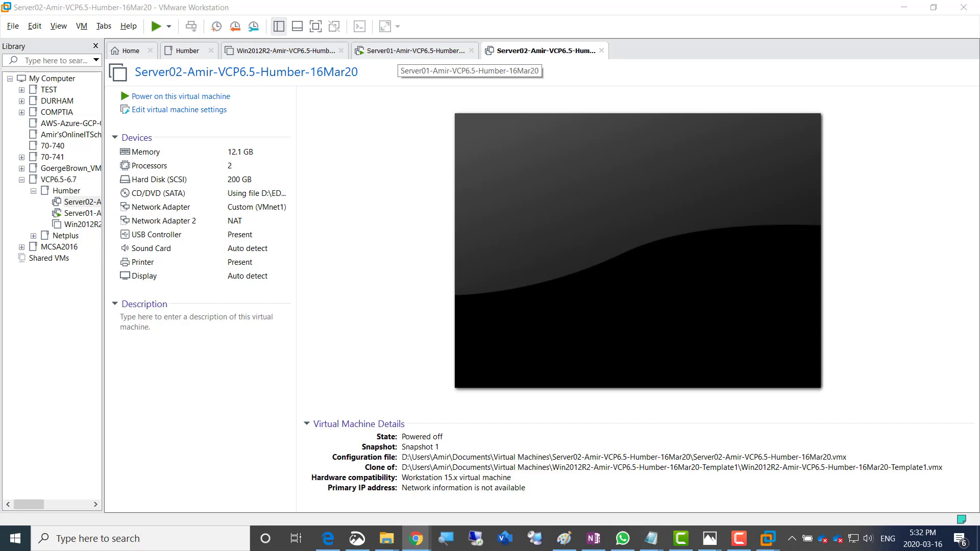
# Start the New Virtual Machine Wizard from the Home tab using the Typical configuration
pyautogui.click(409, 51)
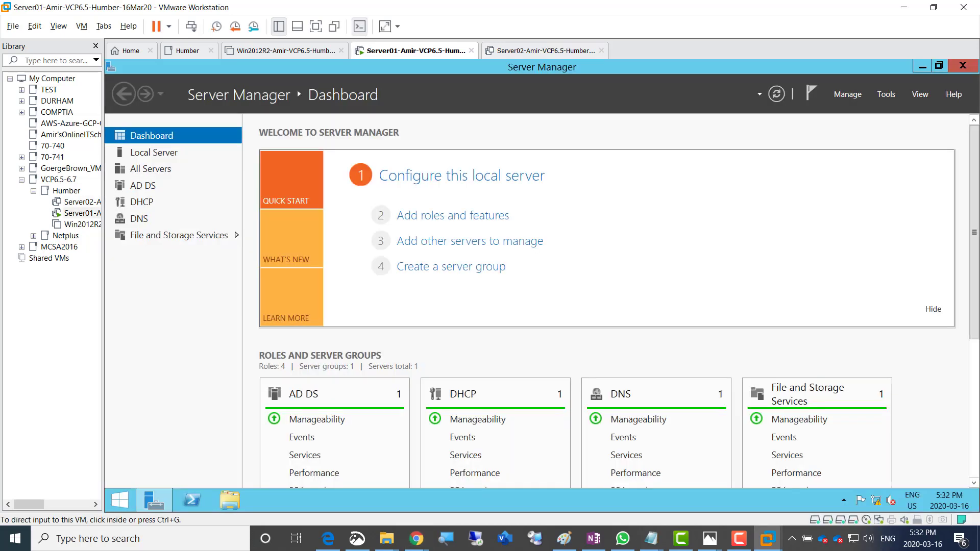
pyautogui.click(131, 51)
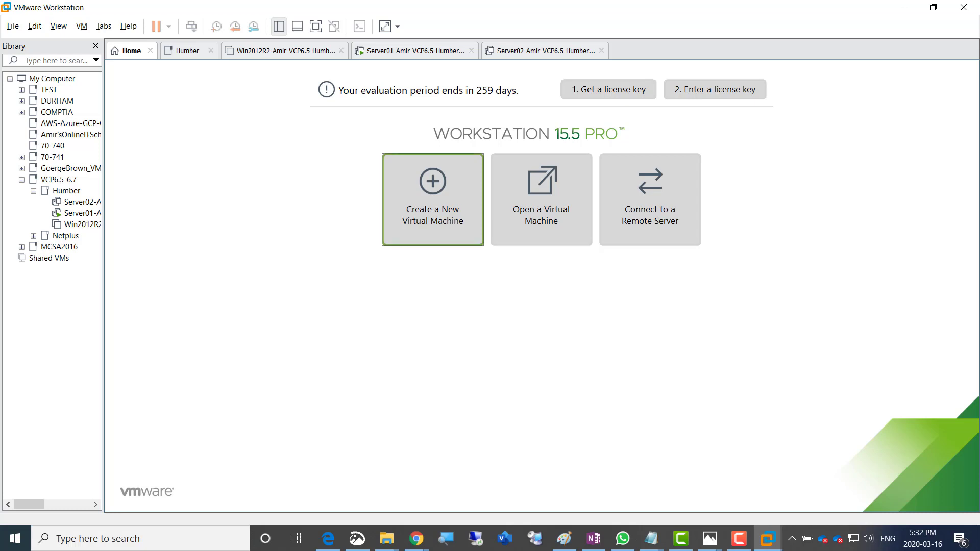
pyautogui.click(433, 199)
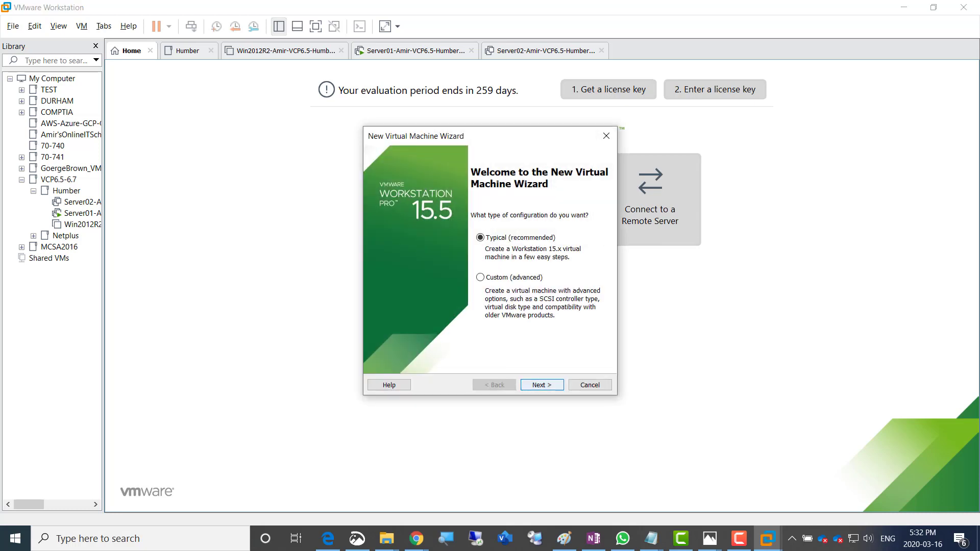
pyautogui.click(543, 386)
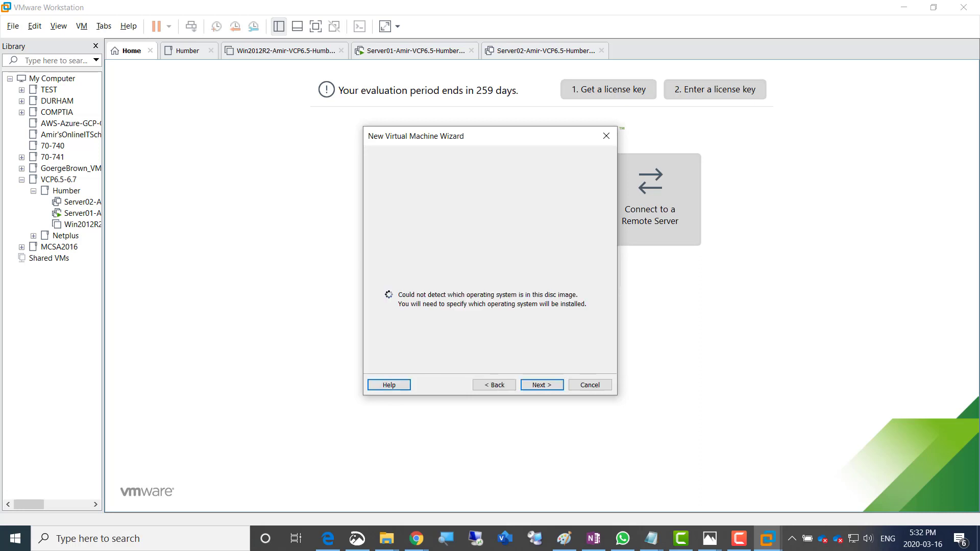
pyautogui.click(740, 539)
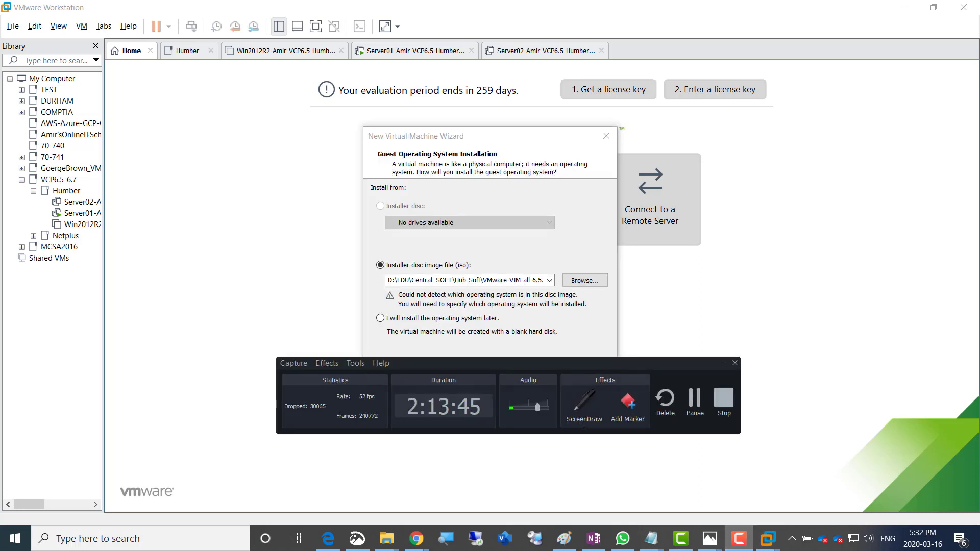
# Select the VMware-VMvisor-Installer 6.5.0 ISO as the installer disc image
pyautogui.moveTo(536, 364); pyautogui.dragTo(552, 484)
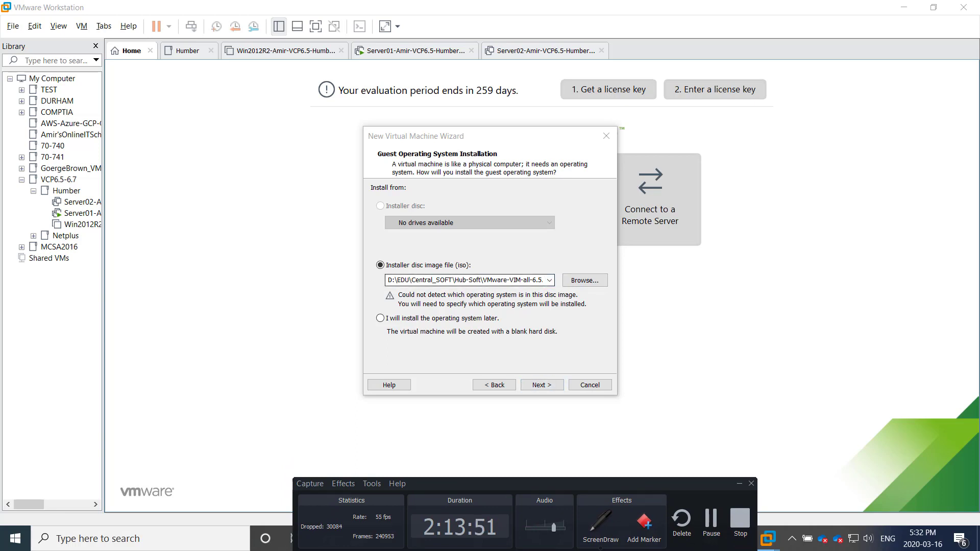
pyautogui.click(585, 281)
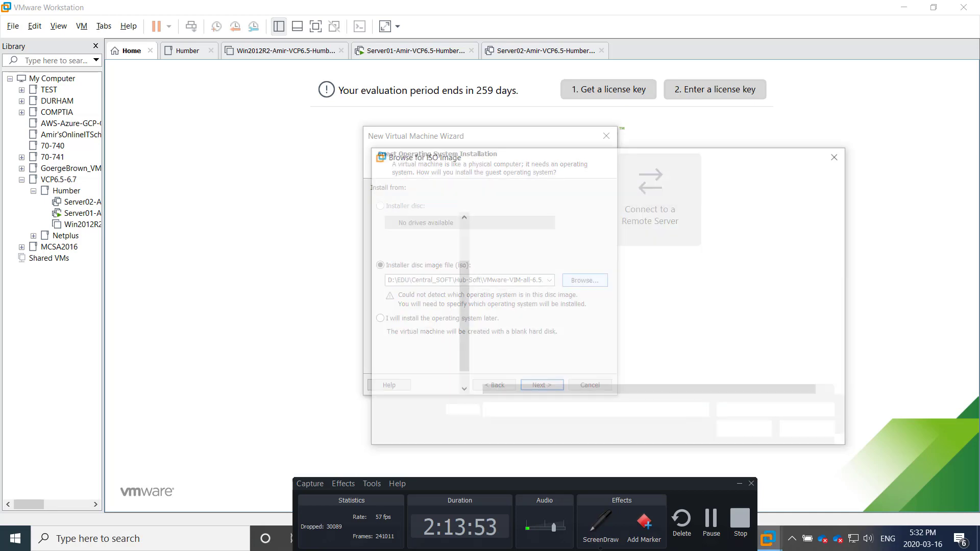
pyautogui.click(552, 252)
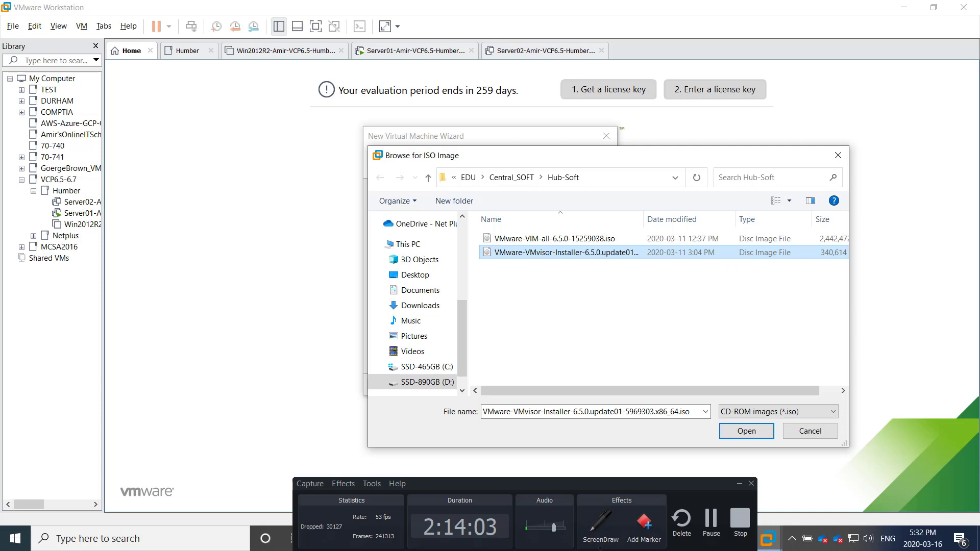
pyautogui.press('Return')
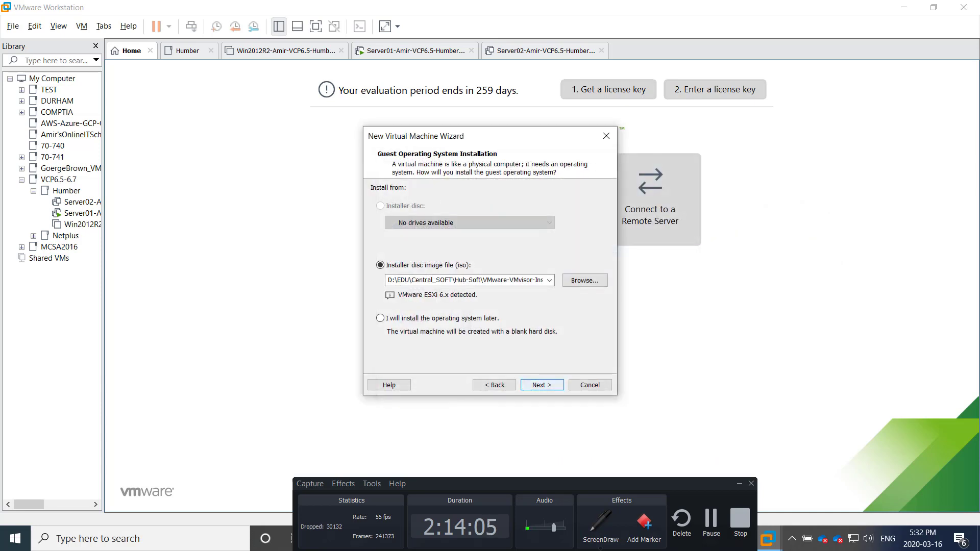
pyautogui.press('Return')
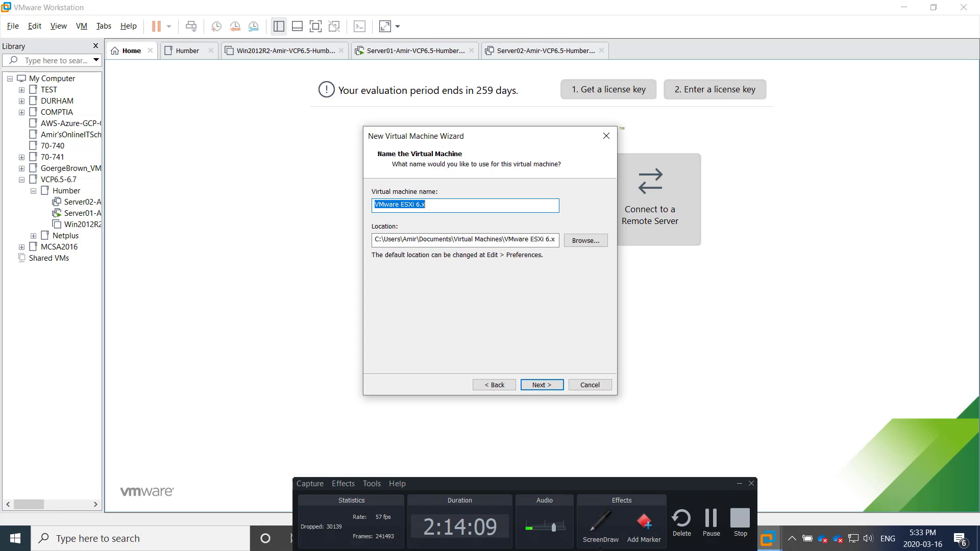
# Name the virtual machine Esxi01 with the VCPHumber-16Mar20 suffix
pyautogui.write('Esxi')
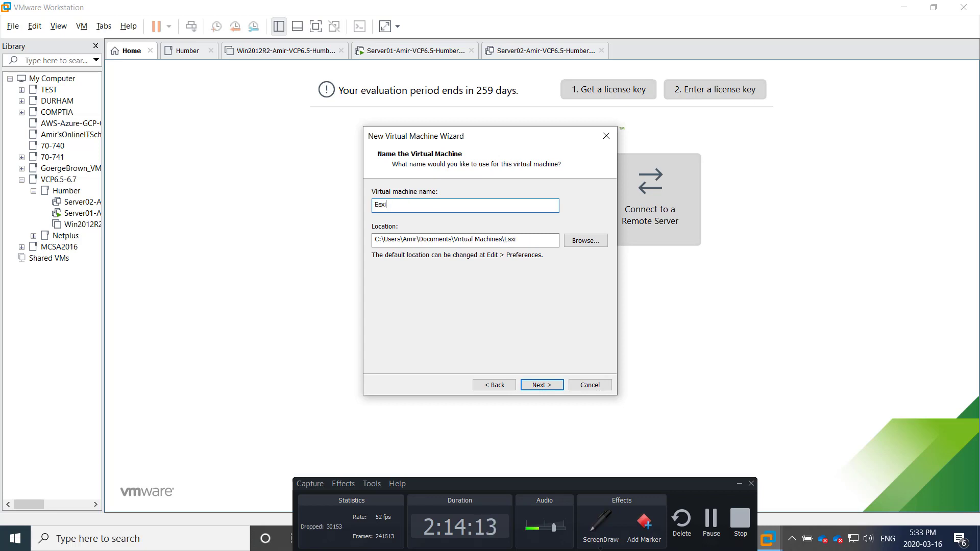
pyautogui.write('65-Amir-VC')
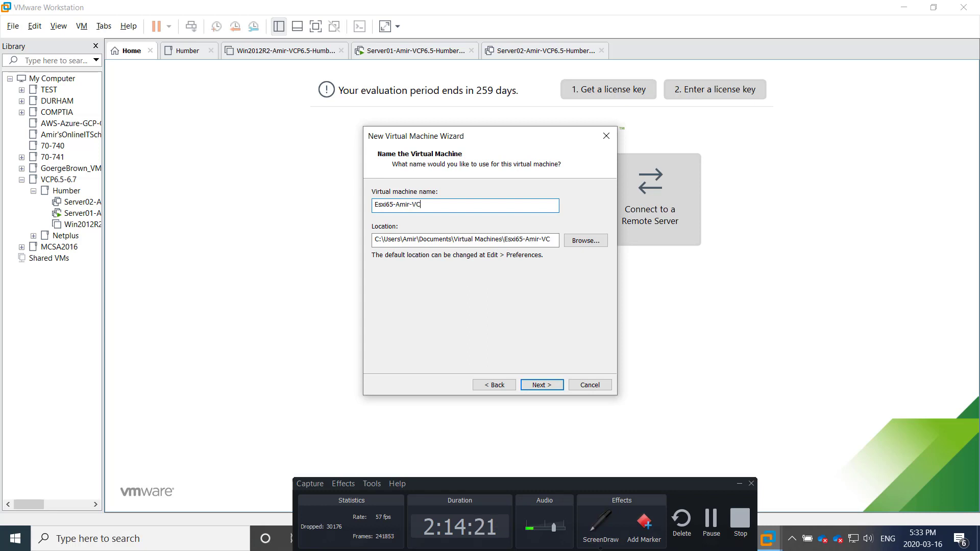
pyautogui.write('PHumber-16Mar20')
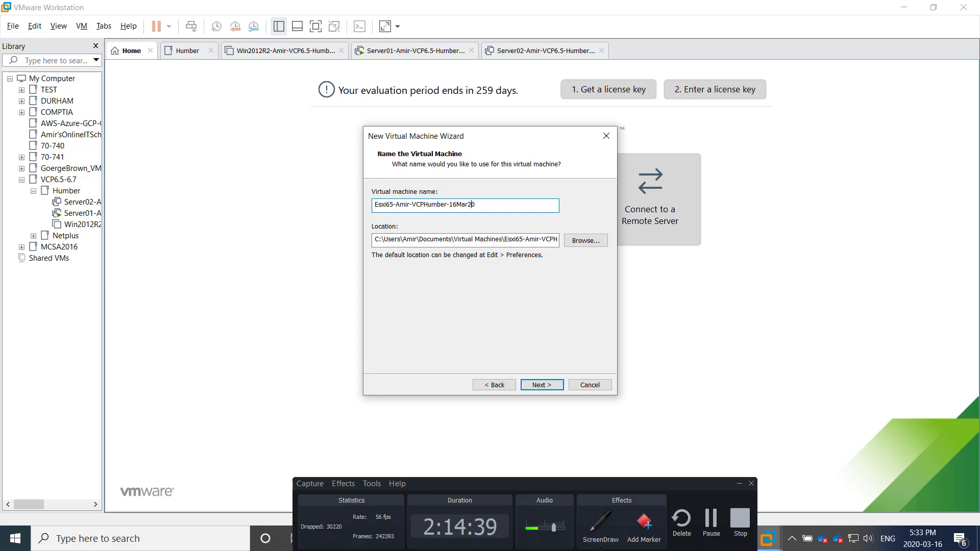
pyautogui.press('Left')
pyautogui.press('Left')
pyautogui.press('Left')
pyautogui.press('Left')
pyautogui.press('Left')
pyautogui.press('Left')
pyautogui.press('Left')
pyautogui.press('Left')
pyautogui.press('Left')
pyautogui.press('Left')
pyautogui.press('Left')
pyautogui.press('Left')
pyautogui.press('Left')
pyautogui.press('Left')
pyautogui.press('Left')
pyautogui.hotkey('shift', 'Right')
pyautogui.hotkey('shift', 'Right')
pyautogui.write('01')
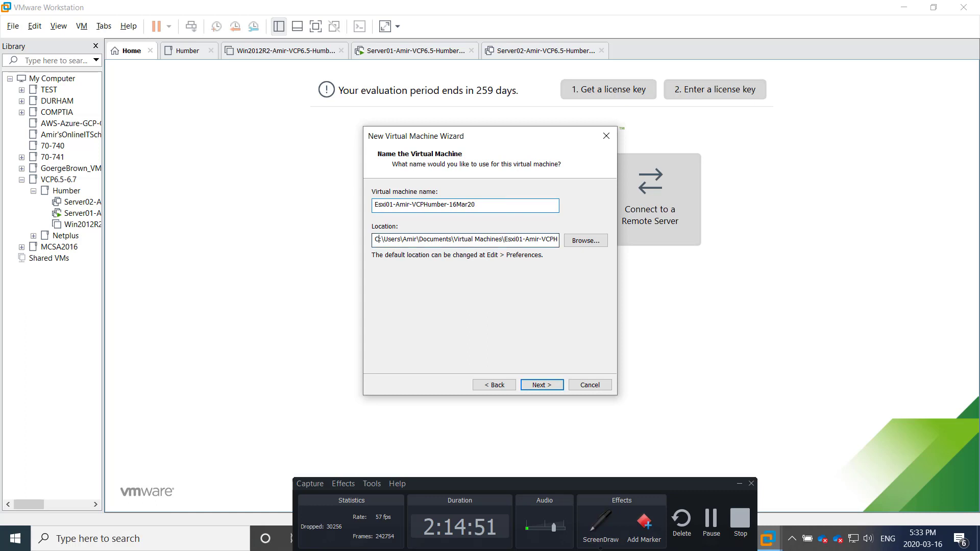
# Change the VM folder location to drive D and continue
pyautogui.moveTo(380, 239); pyautogui.dragTo(374, 240)
pyautogui.write('d')
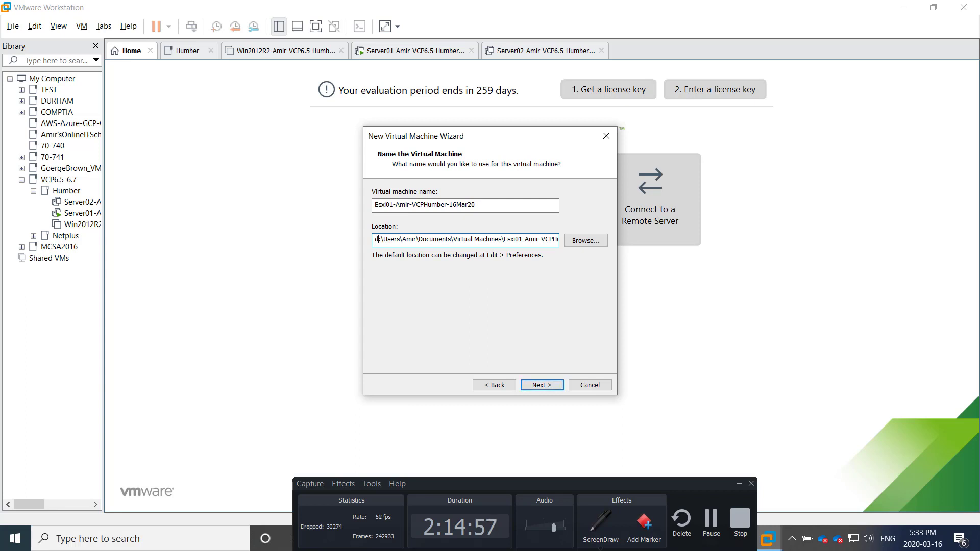
pyautogui.hotkey('shift', 'Tab')
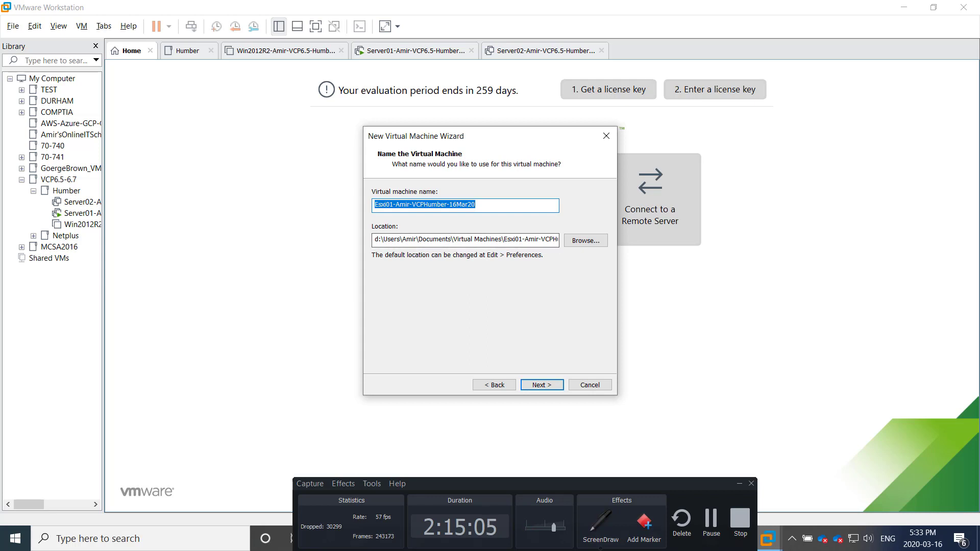
pyautogui.press('Return')
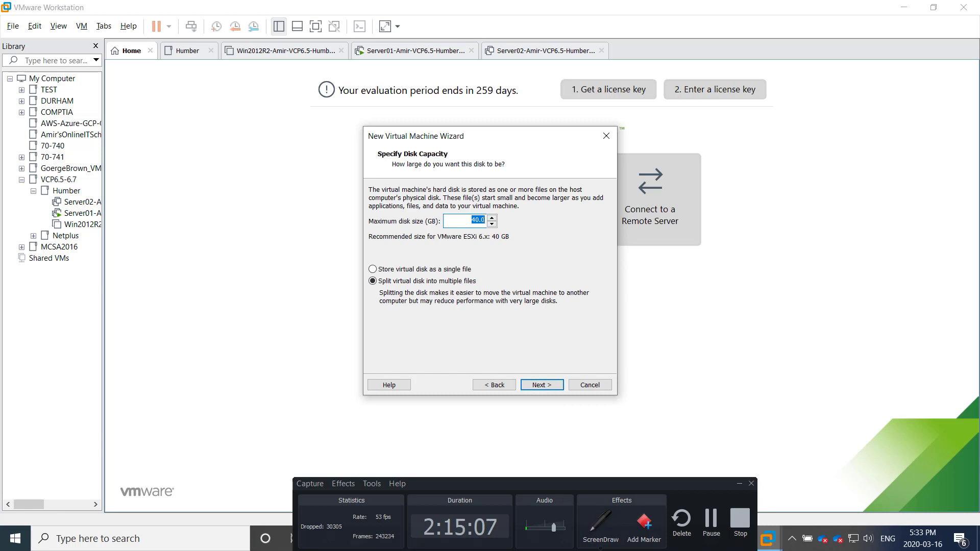
# Set the virtual disk to 200 GB stored as a single file
pyautogui.write('200')
pyautogui.click(373, 269)
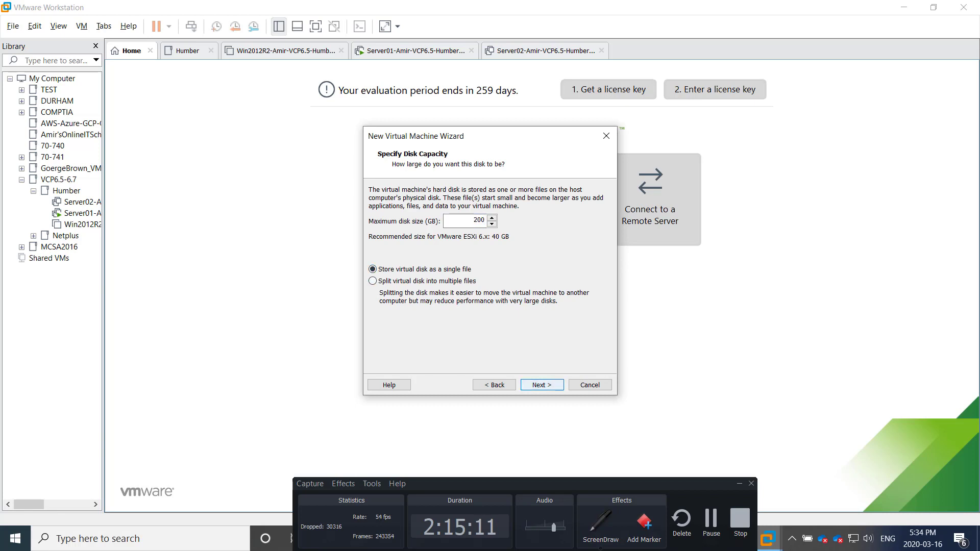
pyautogui.click(543, 385)
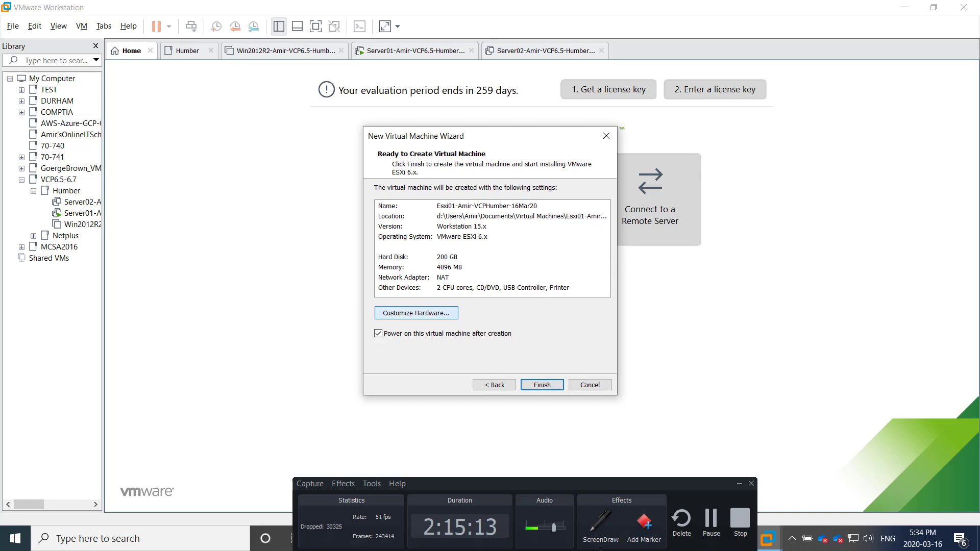
# Connect the network adapter to the custom VMnet1 host-only network and finish creating Esxi01
pyautogui.click(416, 313)
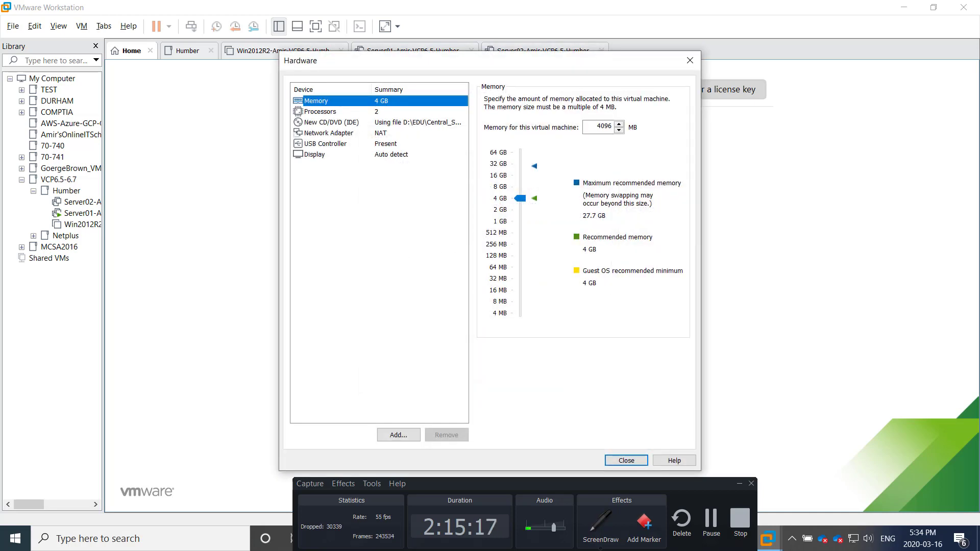
pyautogui.click(321, 112)
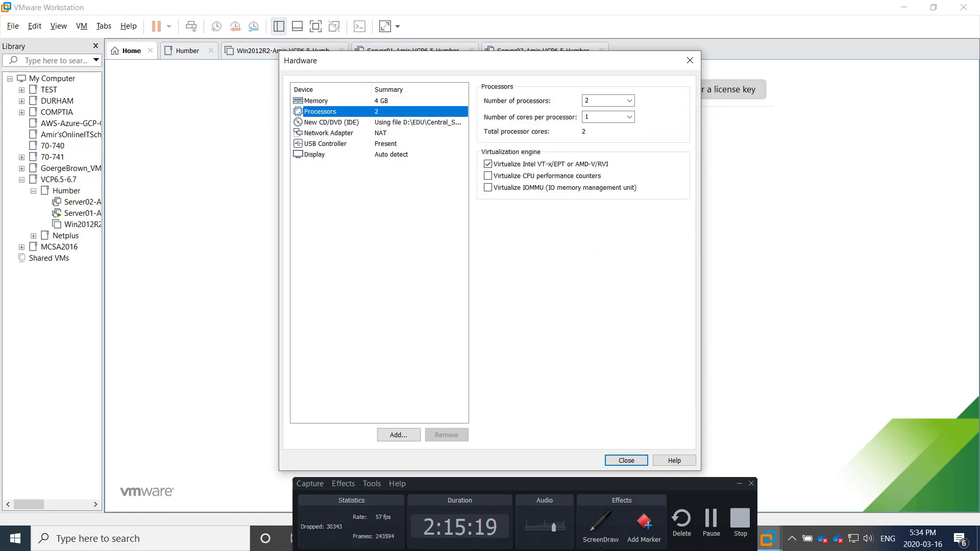
pyautogui.click(329, 134)
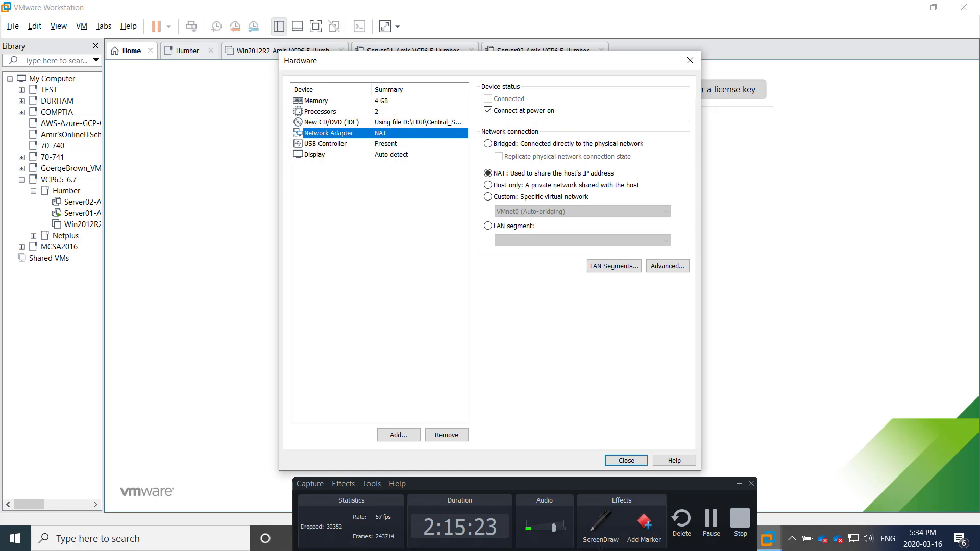
pyautogui.click(540, 197)
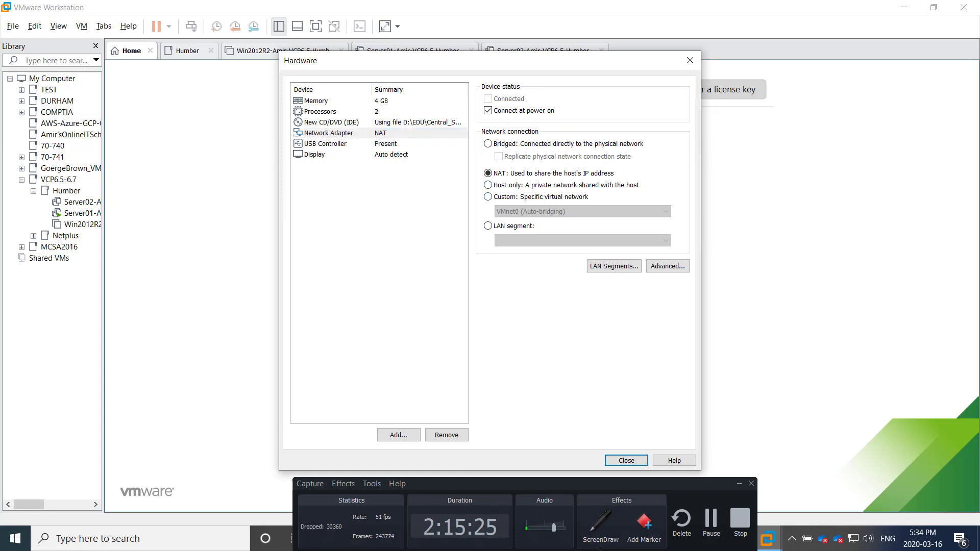
pyautogui.click(583, 212)
pyautogui.click(552, 231)
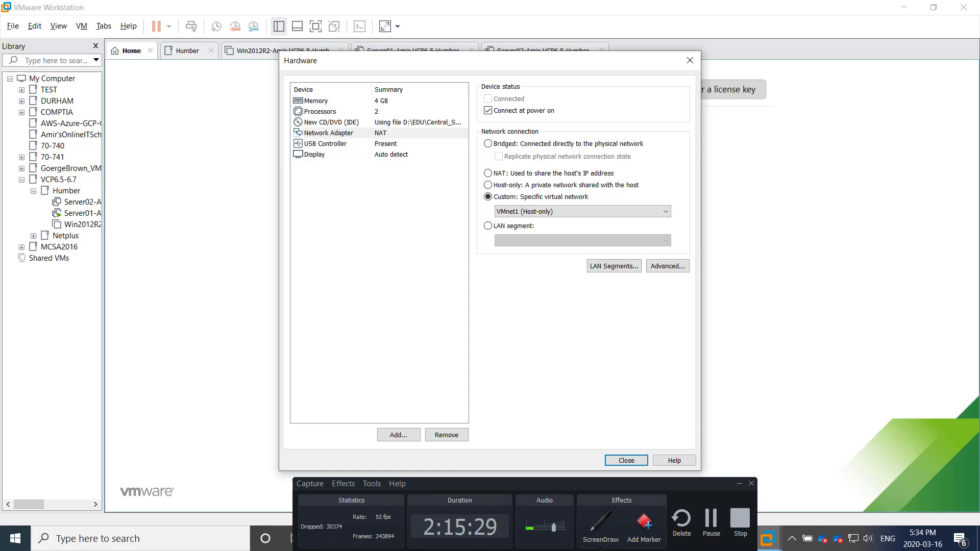
pyautogui.click(327, 155)
pyautogui.click(329, 133)
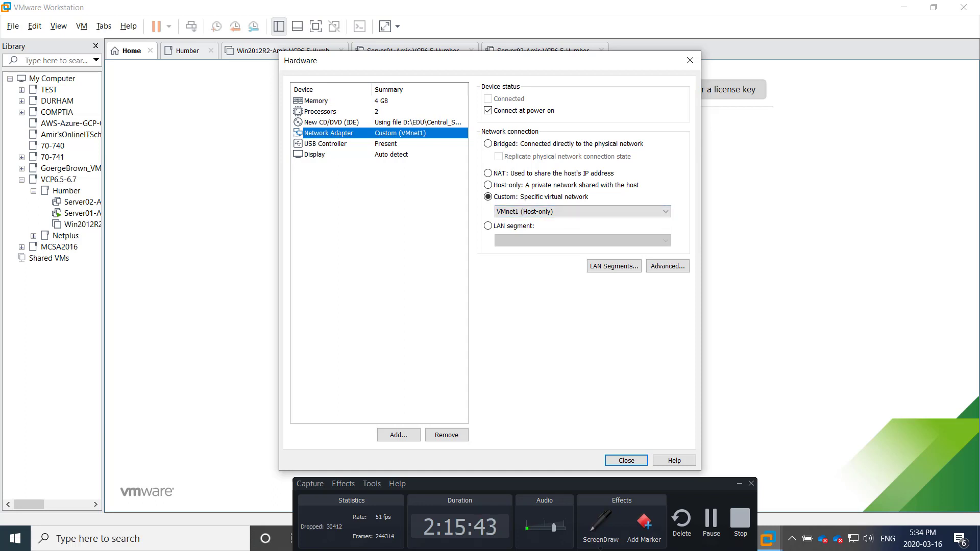
pyautogui.click(627, 461)
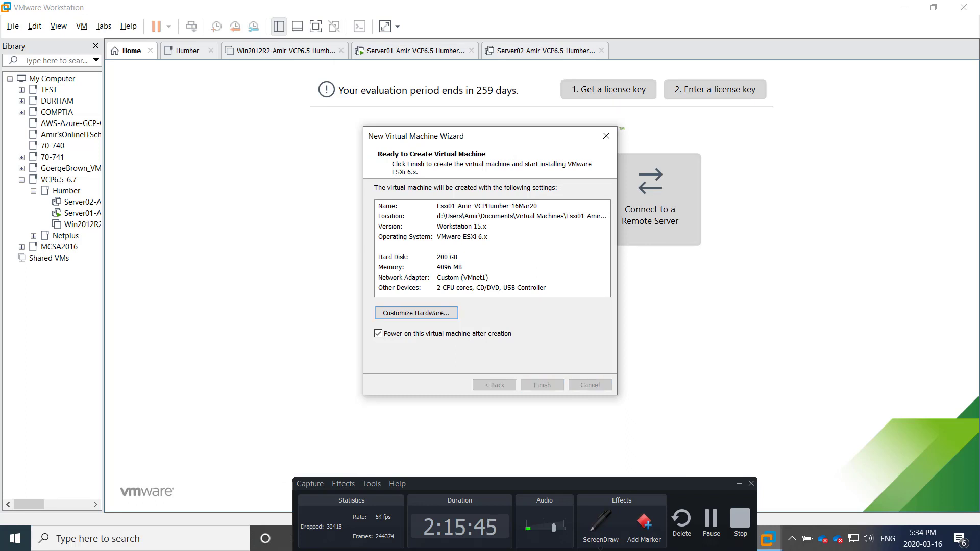
pyautogui.click(543, 385)
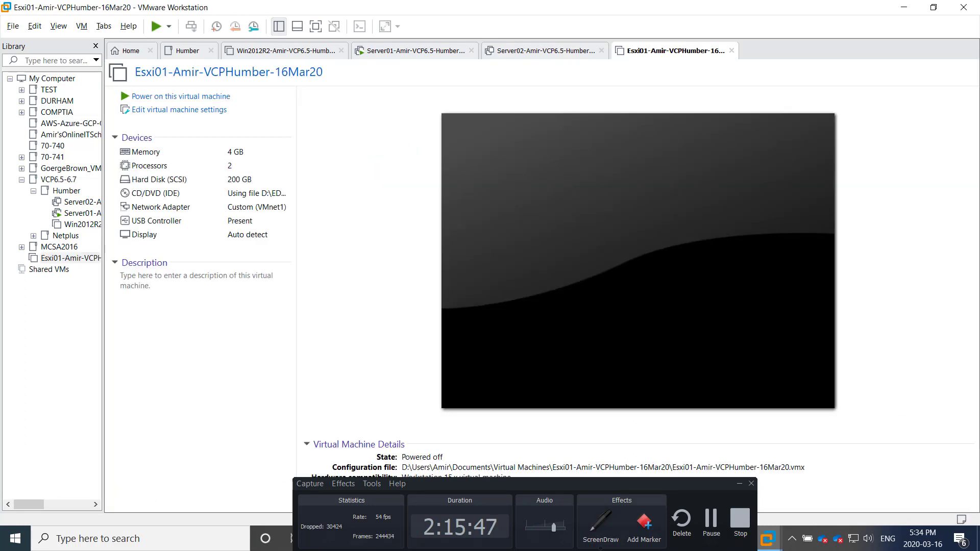
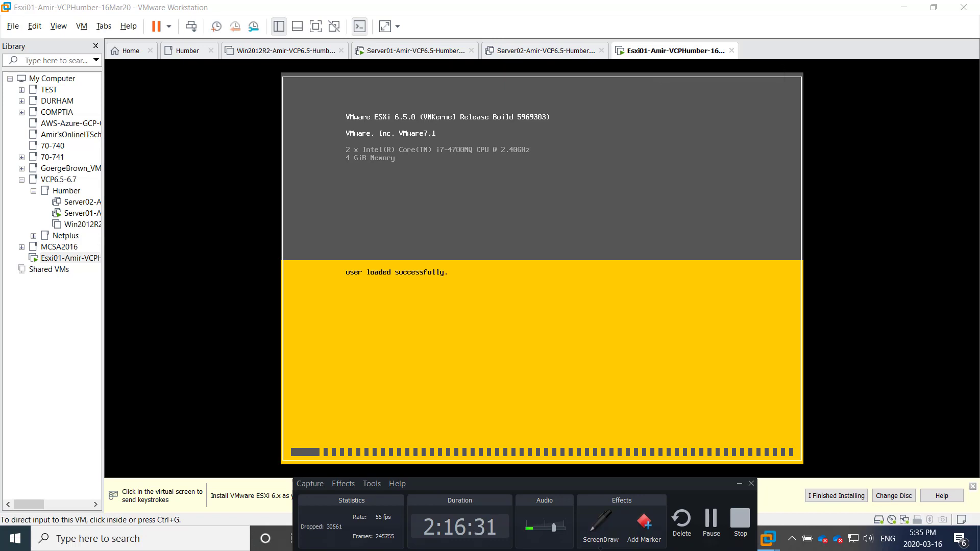
# Start a new Typical virtual machine using the detected ESXi installer image
pyautogui.click(129, 52)
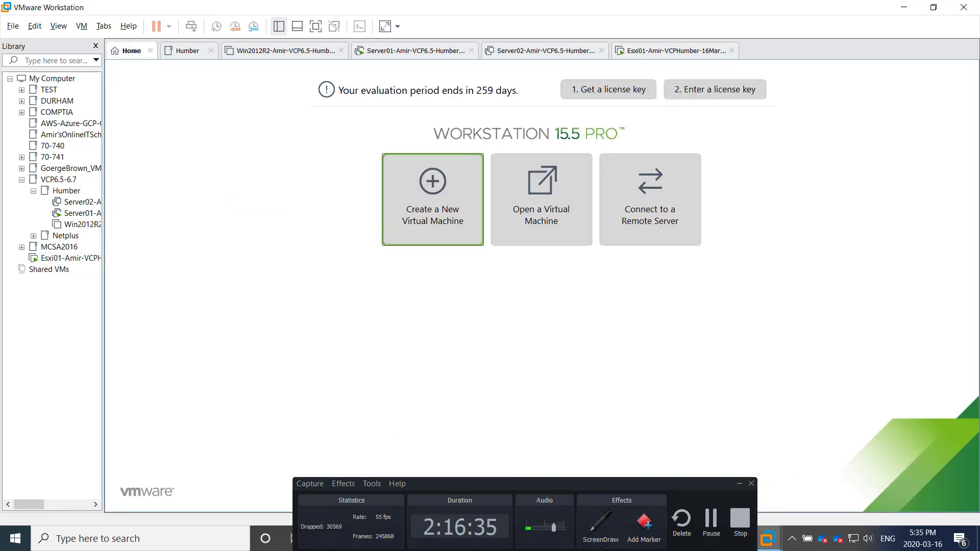
pyautogui.click(432, 199)
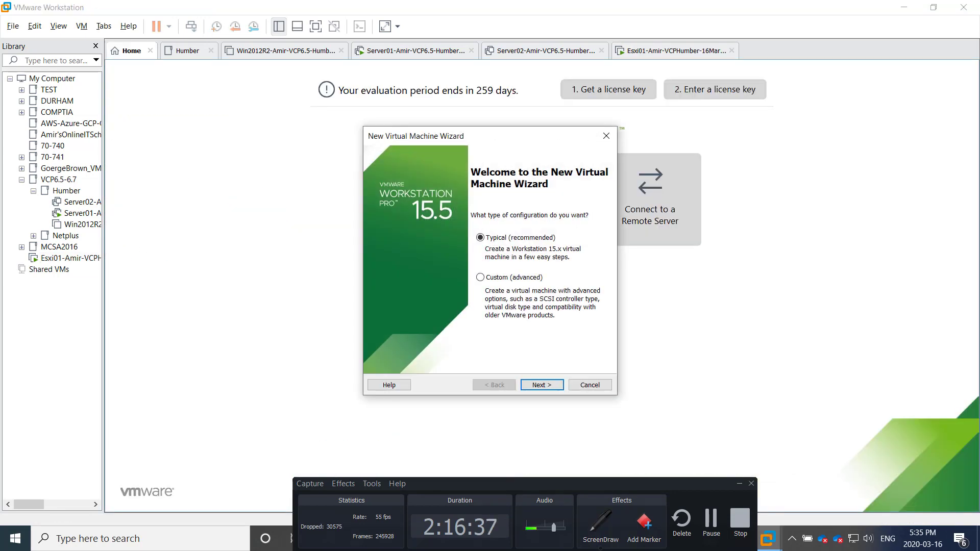
pyautogui.click(542, 385)
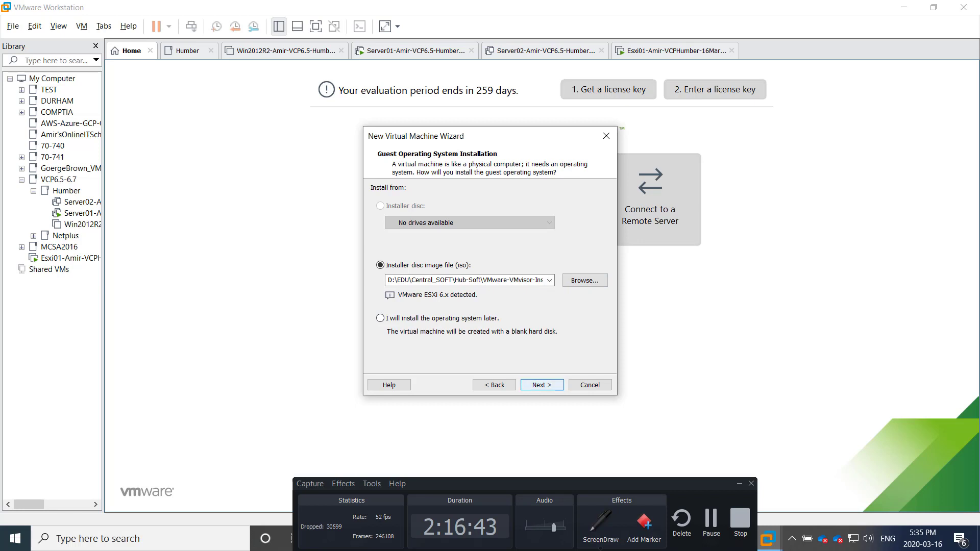
pyautogui.click(542, 385)
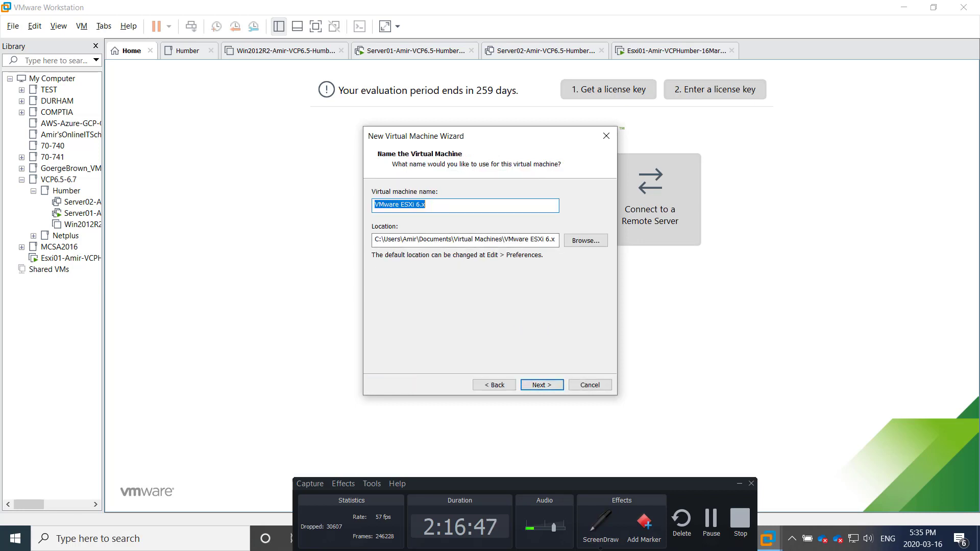
# Name the machine Esxi02 and store it on drive D
pyautogui.write('Esxi01-Amir-VCPHumber-16Mar20')
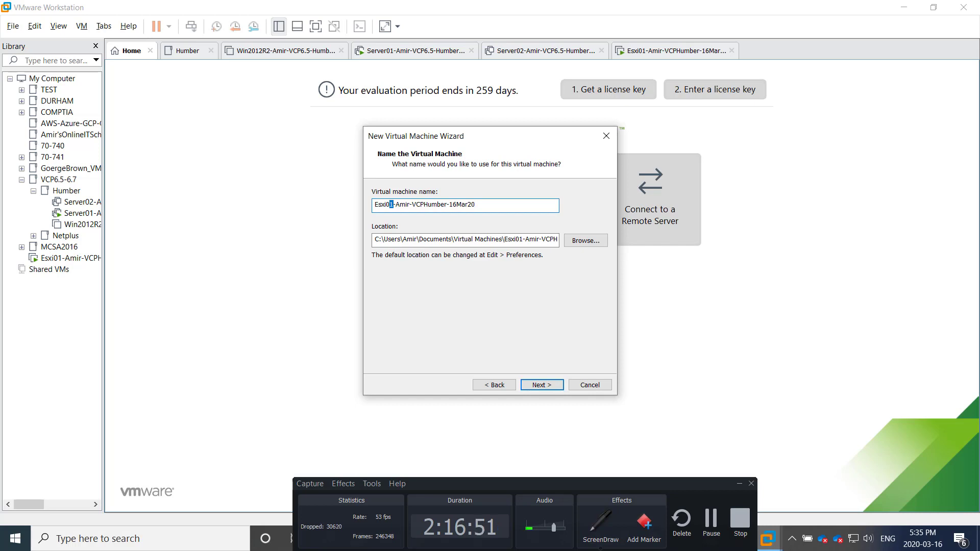
pyautogui.write('2')
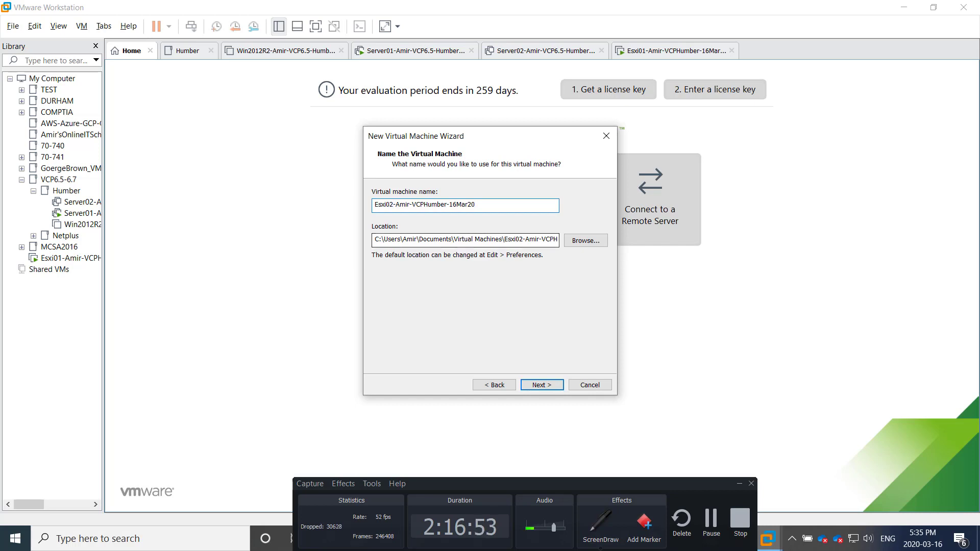
pyautogui.click(379, 239)
pyautogui.hotkey('shift', 'Left')
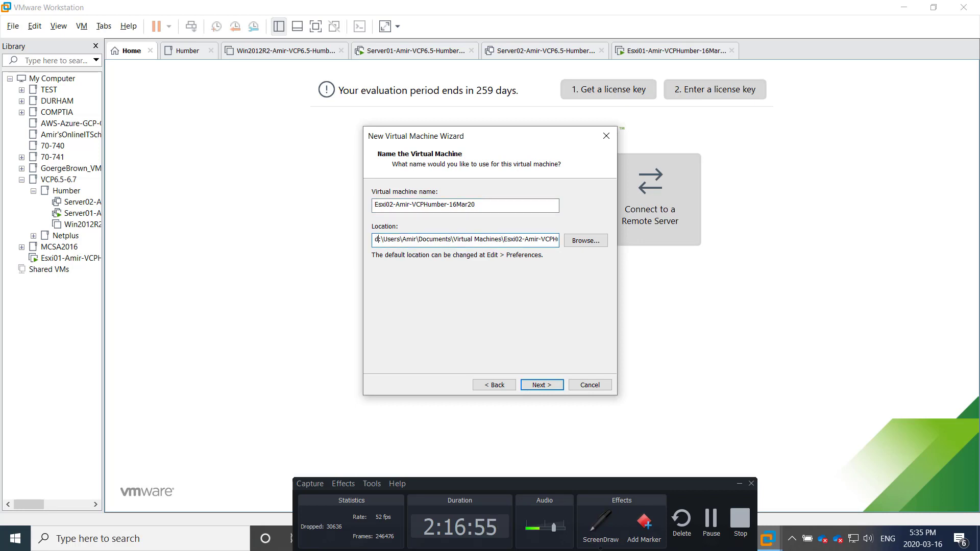
pyautogui.write('d')
pyautogui.press('Return')
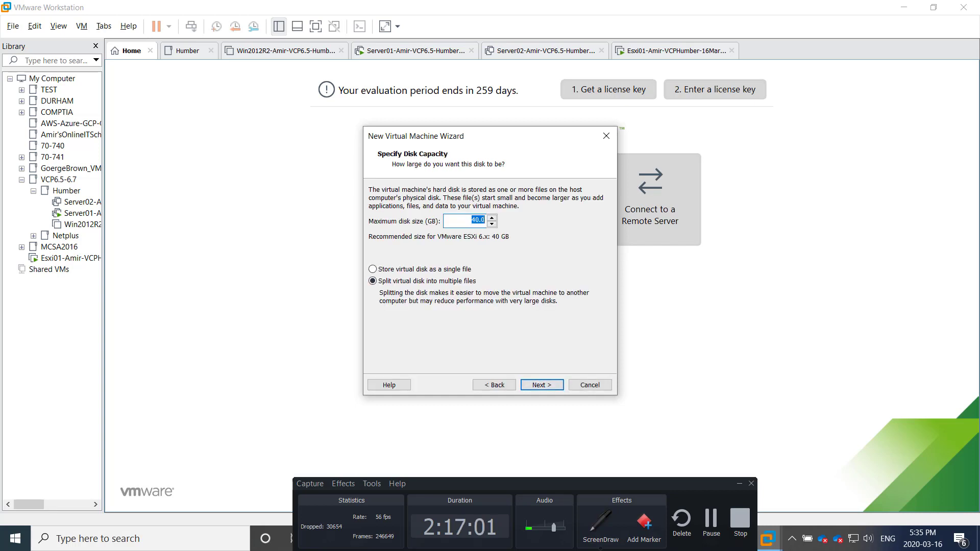
# Set the virtual disk to 200 GB stored as a single file
pyautogui.write('200')
pyautogui.press('Tab')
pyautogui.press('Up')
pyautogui.press('Return')
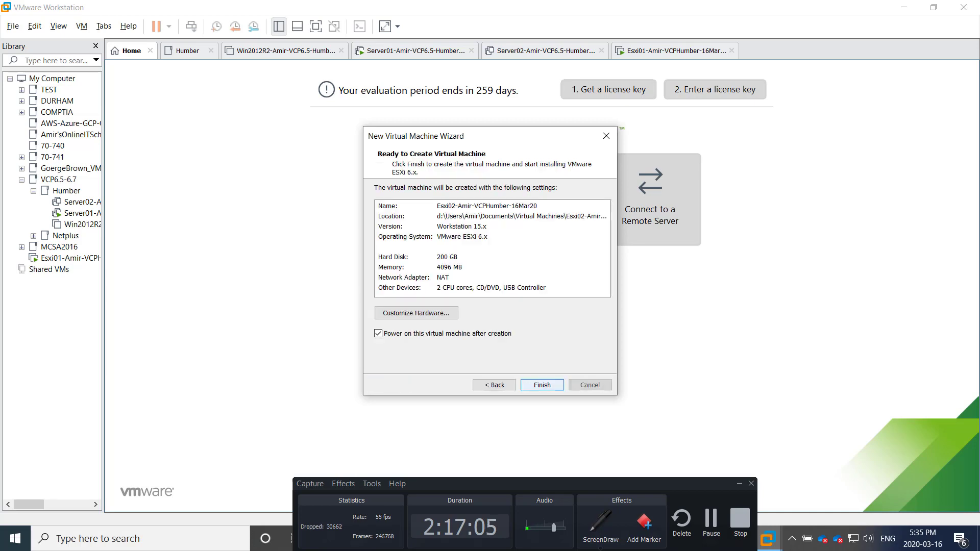
# Set Esxi02's network adapter to Custom VMnet1 (Host-only) in the hardware settings
pyautogui.click(416, 313)
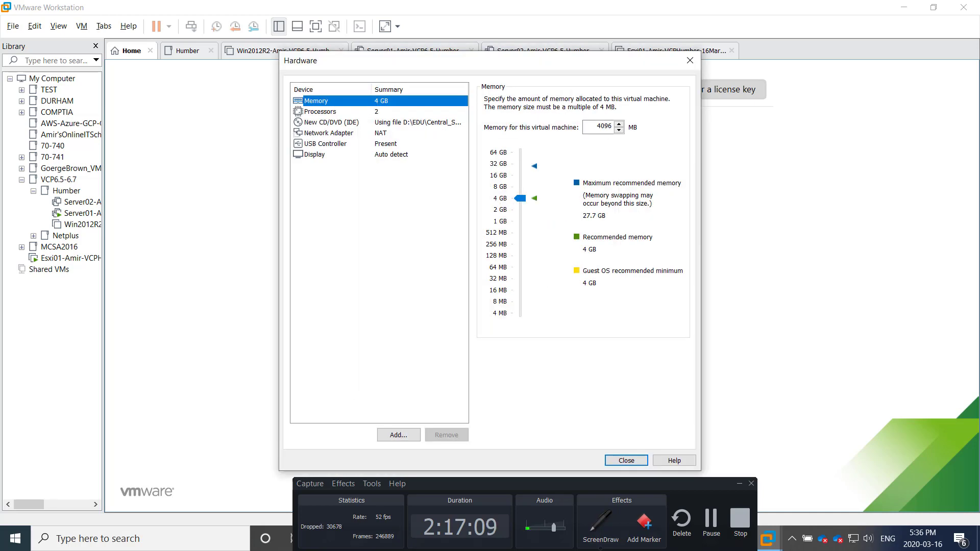
pyautogui.click(328, 133)
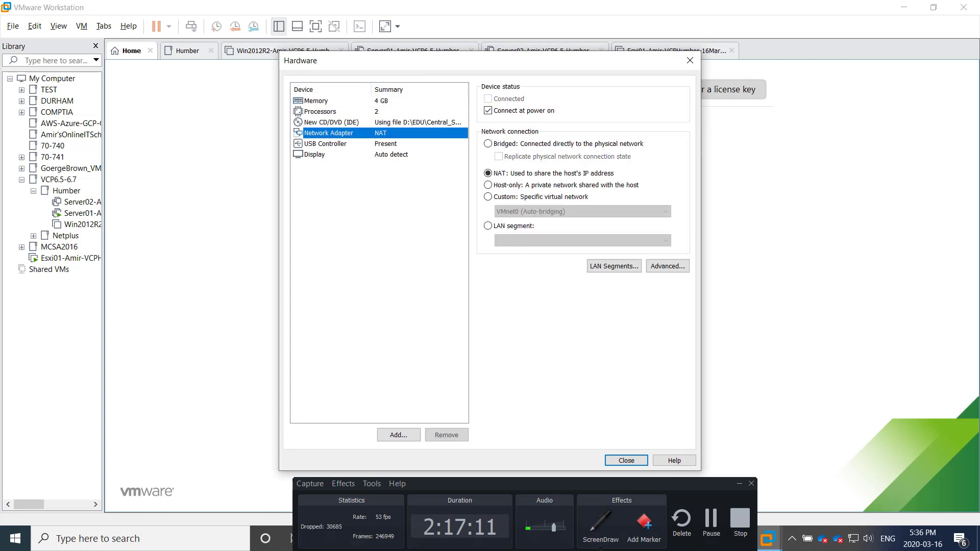
pyautogui.click(488, 197)
pyautogui.click(582, 212)
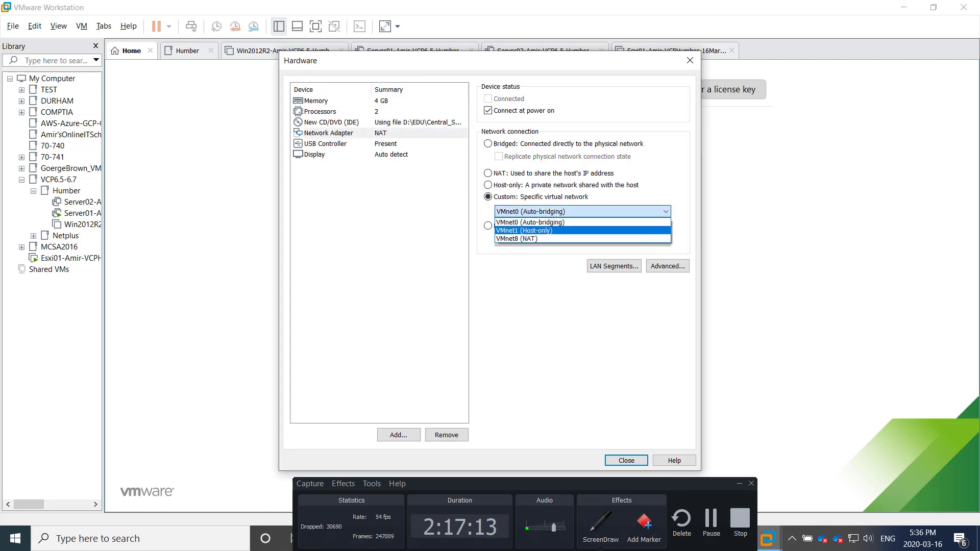
pyautogui.click(582, 231)
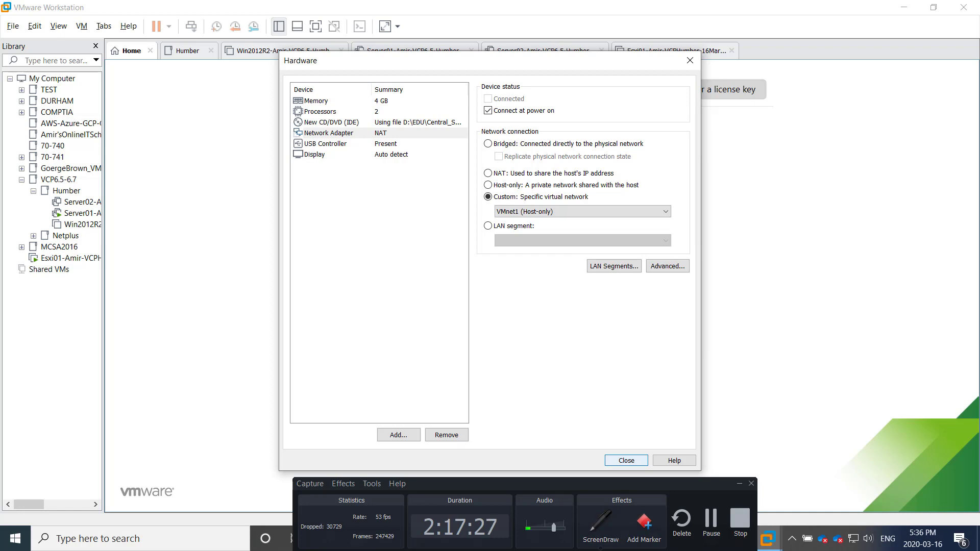
pyautogui.click(627, 460)
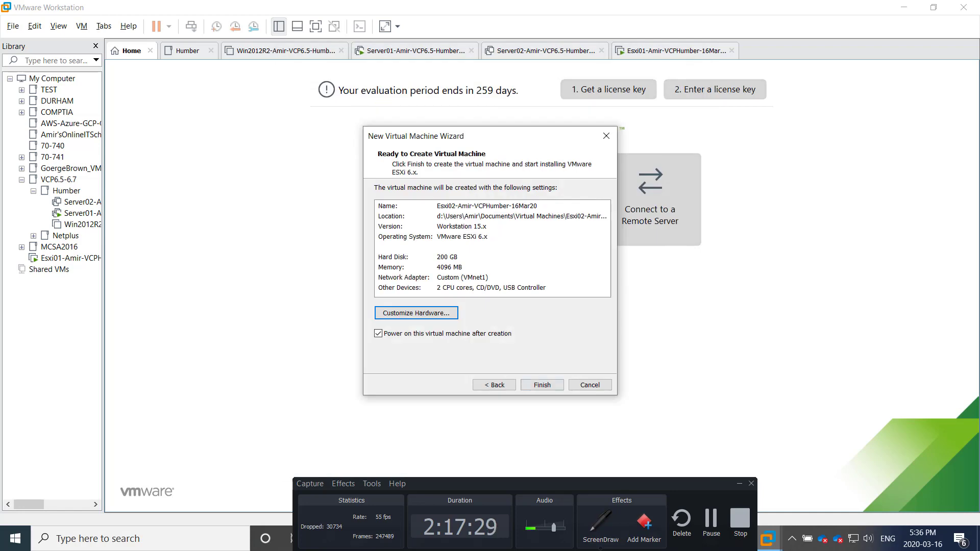
# Create and power on Esxi02, then switch between the Esxi01 and Esxi02 consoles
pyautogui.click(542, 385)
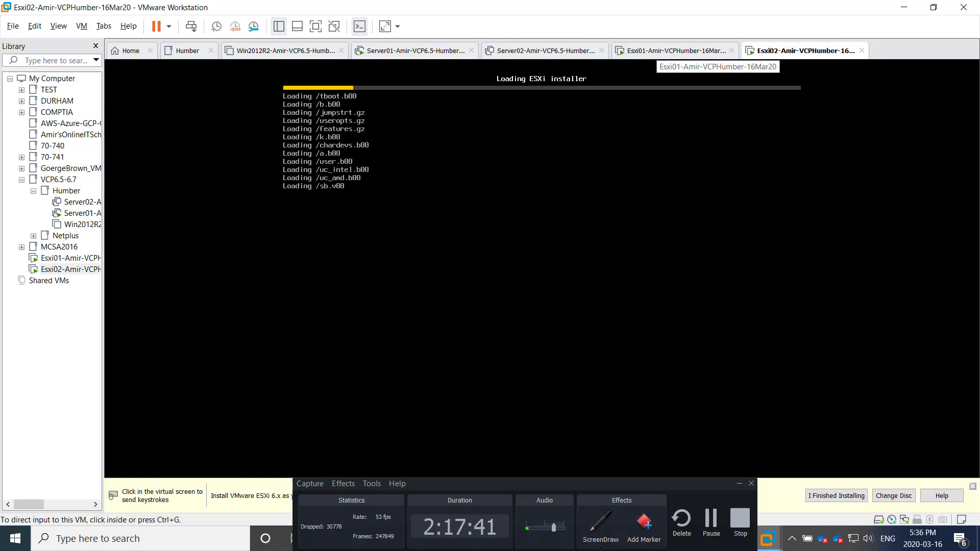
pyautogui.click(664, 51)
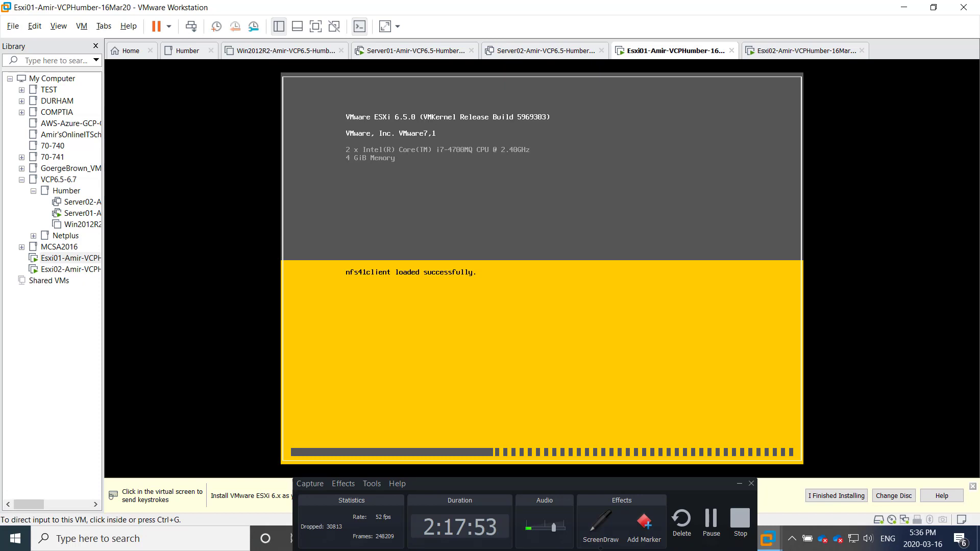
pyautogui.hotkey('ctrl', 'Tab')
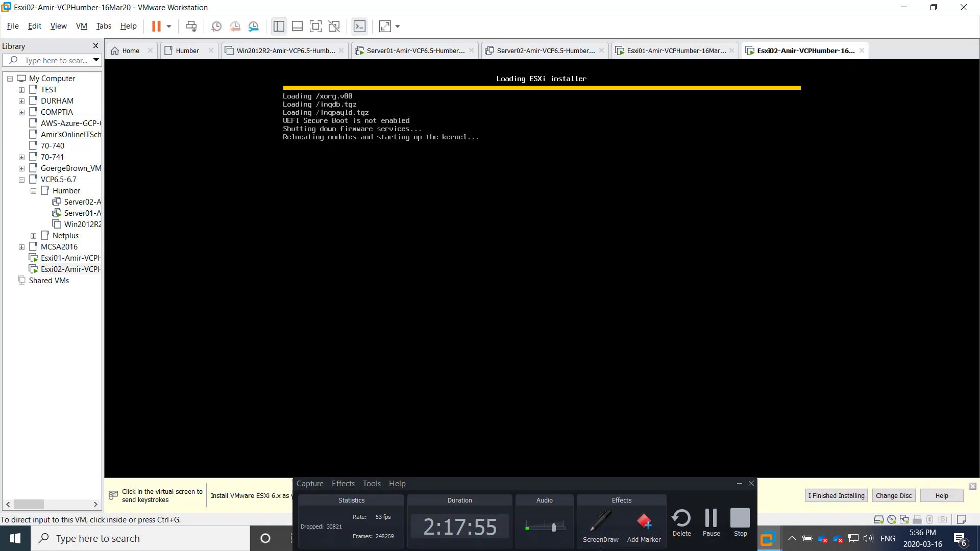
pyautogui.click(666, 52)
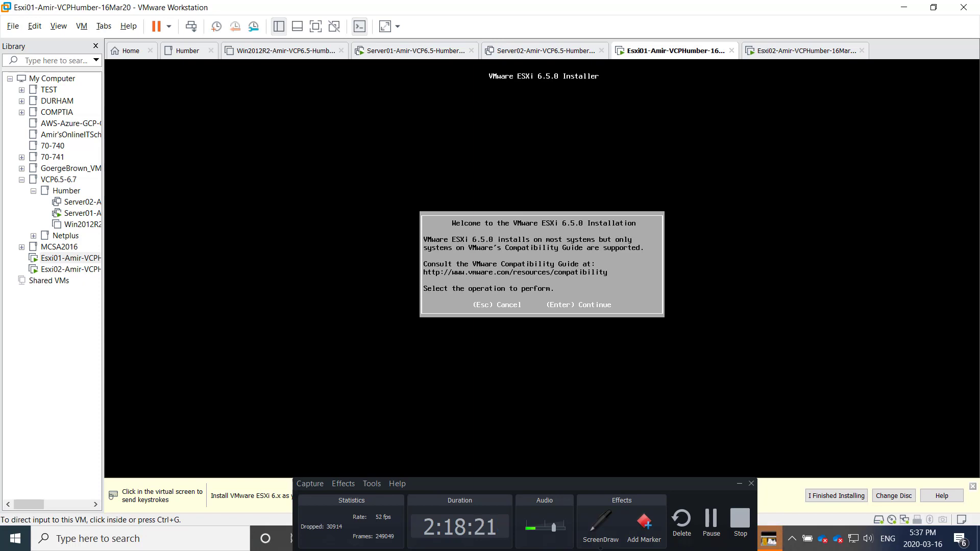
# Accept Esxi01's license, install to the 200 GB disk, keep US Default keyboard
pyautogui.click(542, 264)
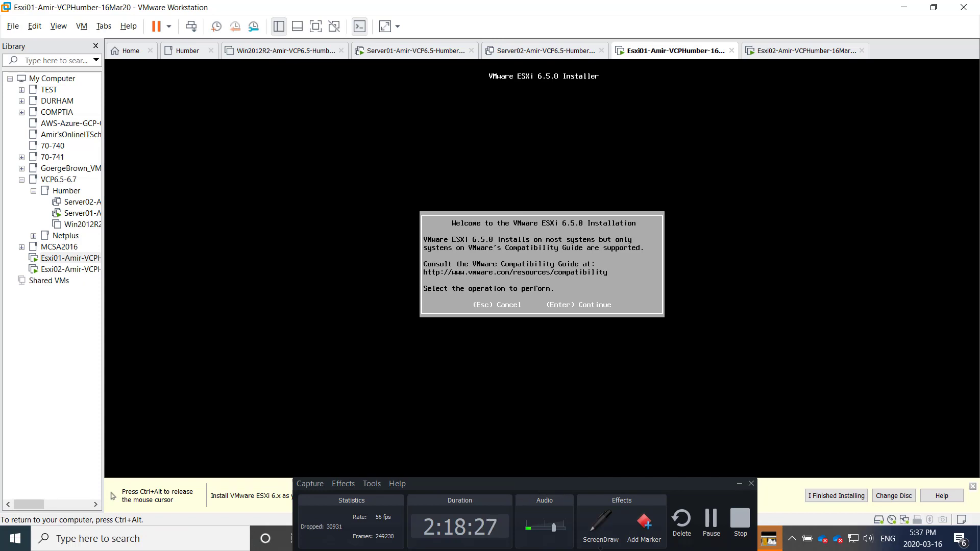
pyautogui.press('Return')
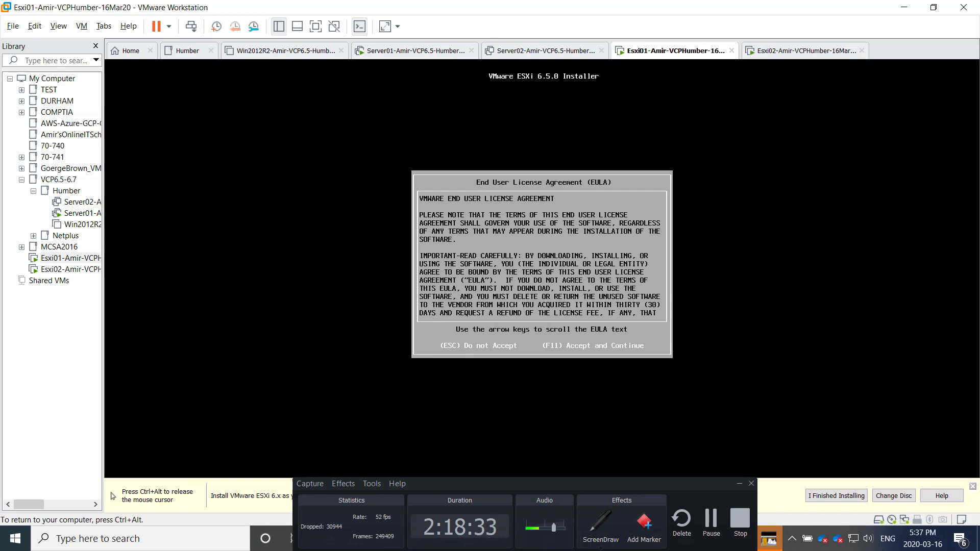
pyautogui.press('F11')
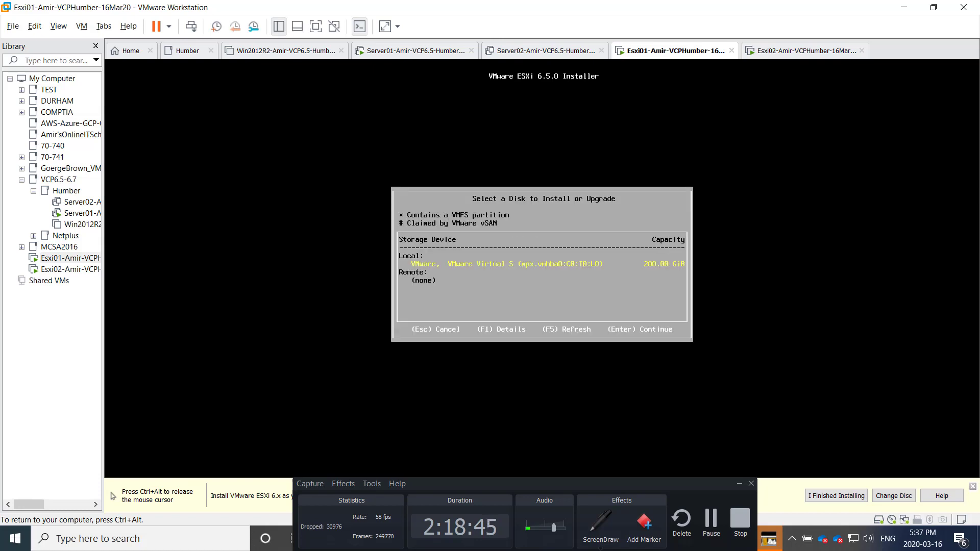
pyautogui.press('Return')
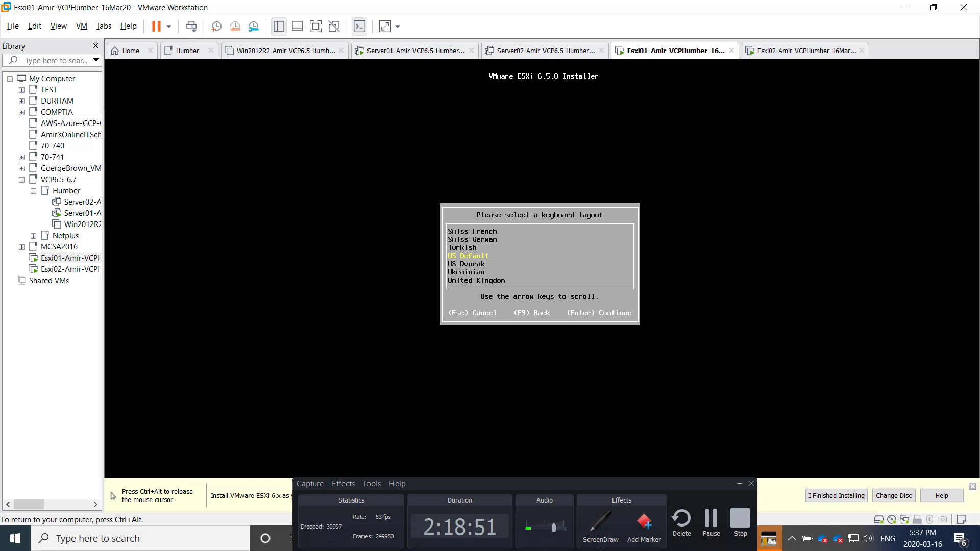
pyautogui.press('Return')
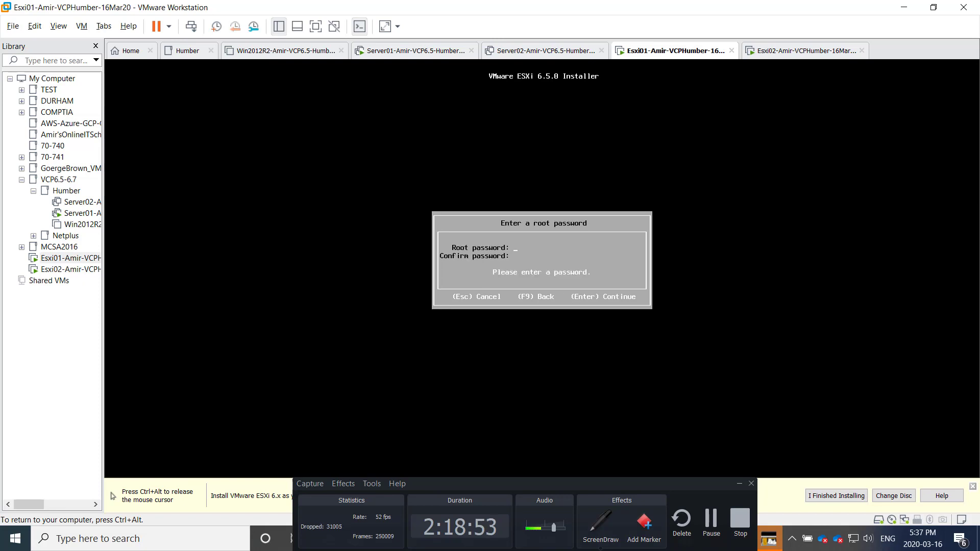
# Set the root password and confirm to start the ESXi installation
pyautogui.write('***')
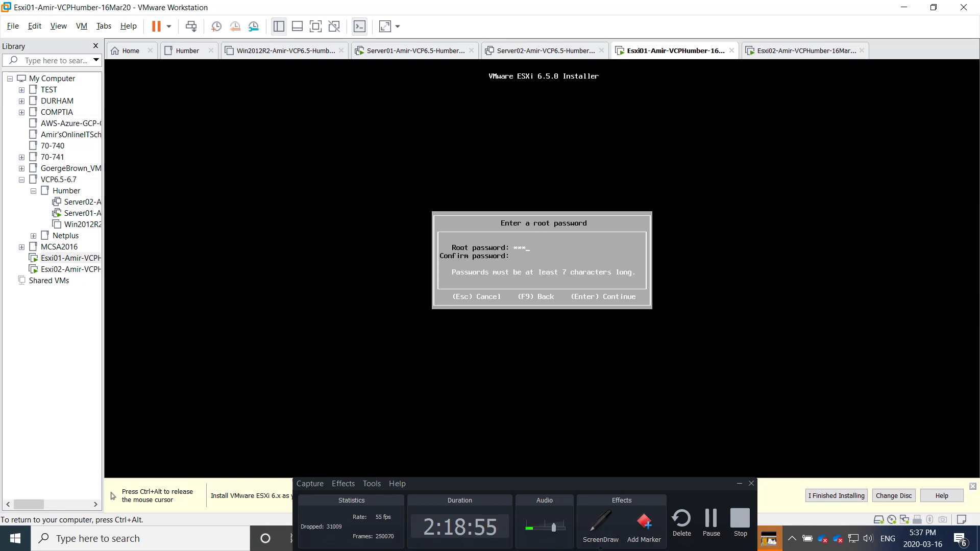
pyautogui.write('*****')
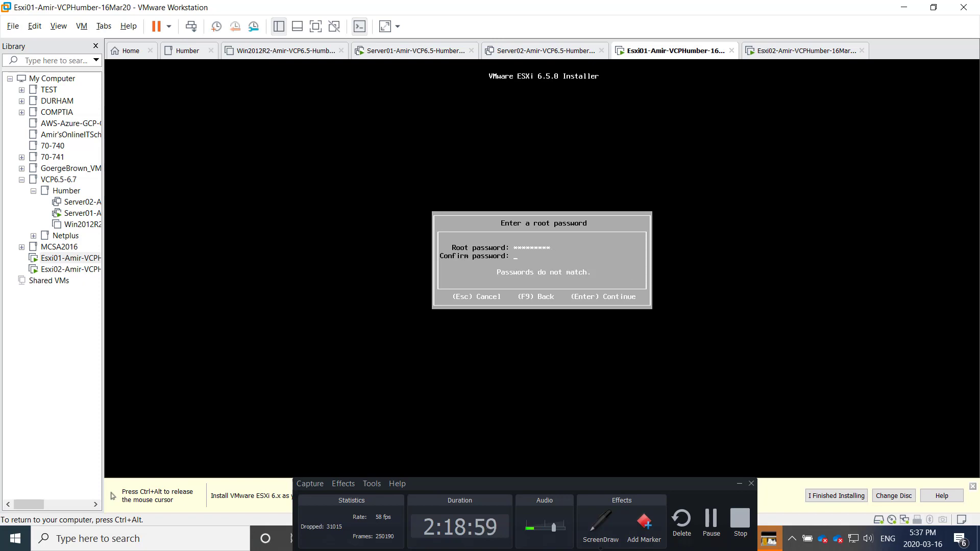
pyautogui.write('*********')
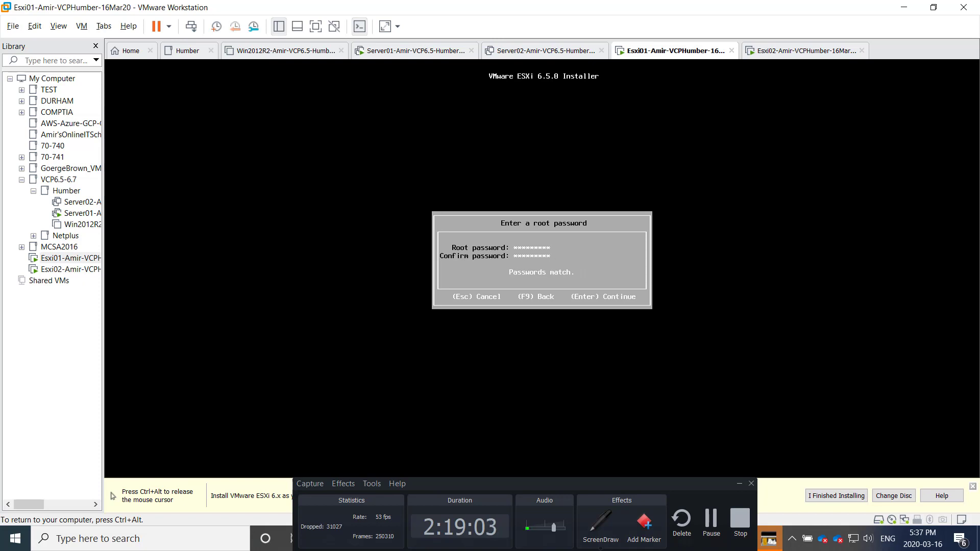
pyautogui.press('Return')
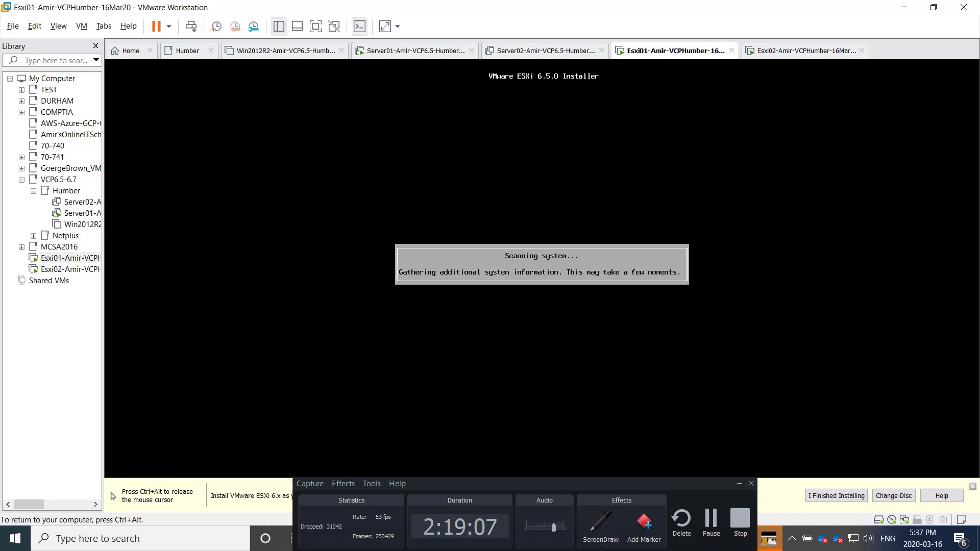
pyautogui.hotkey('ctrl', 'alt')
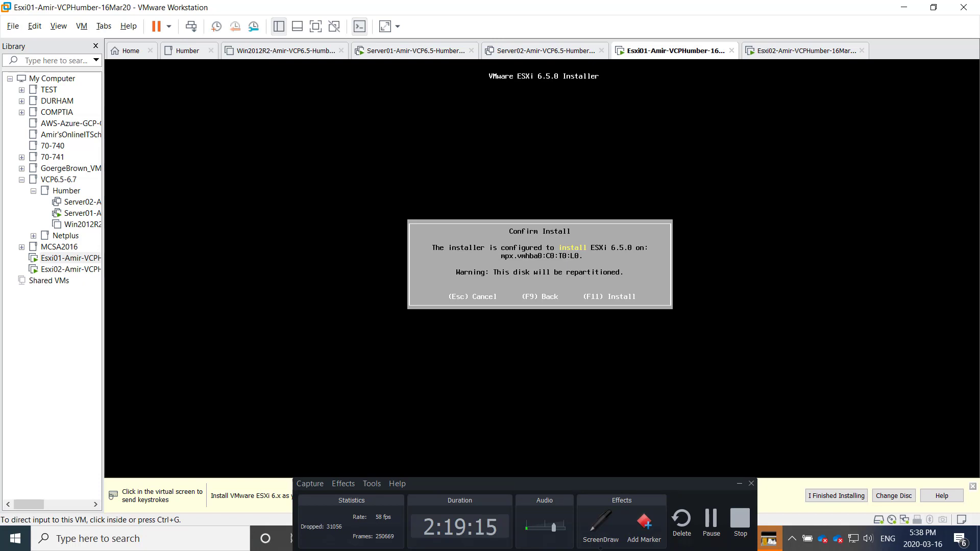
pyautogui.click(541, 467)
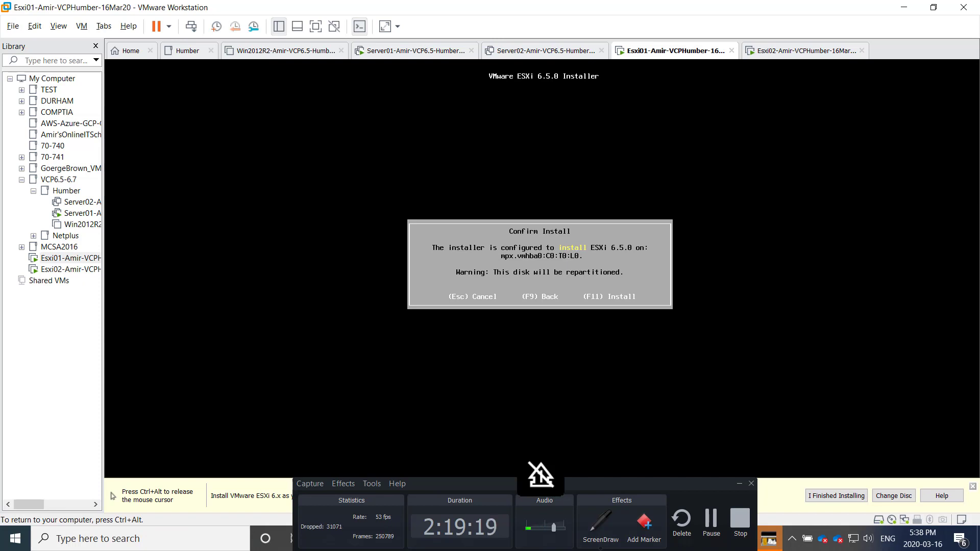
pyautogui.press('F11')
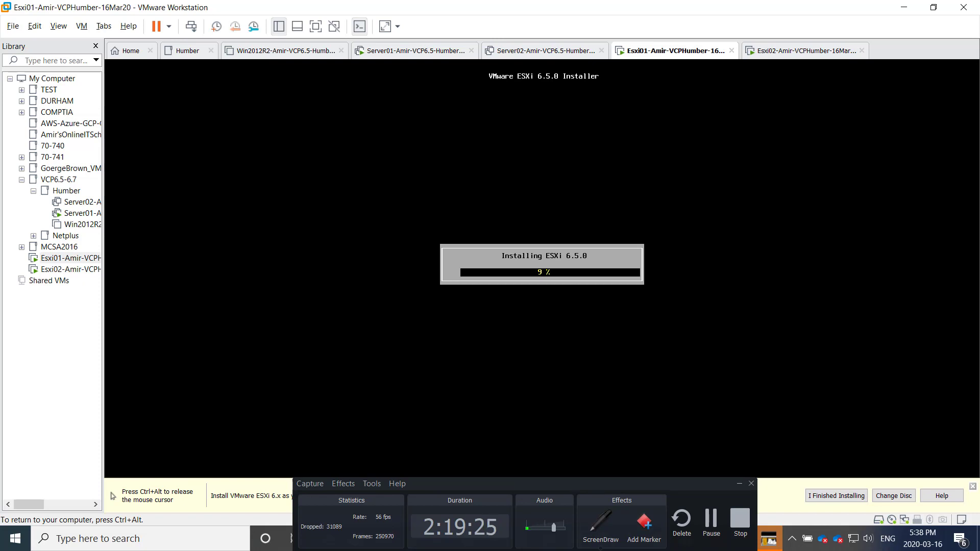
# Check Esxi01's install progress, then return to the Esxi02 installer
pyautogui.hotkey('ctrl', 'alt')
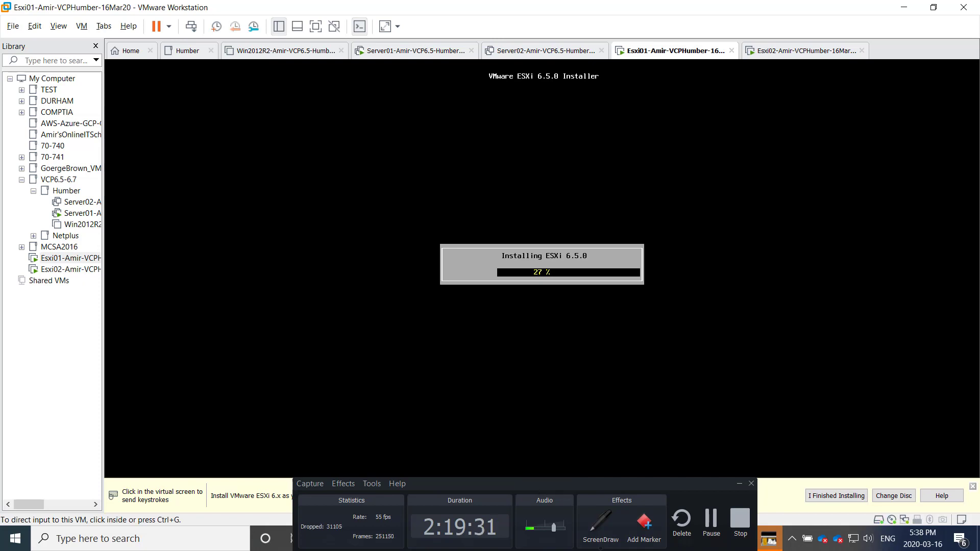
pyautogui.click(787, 51)
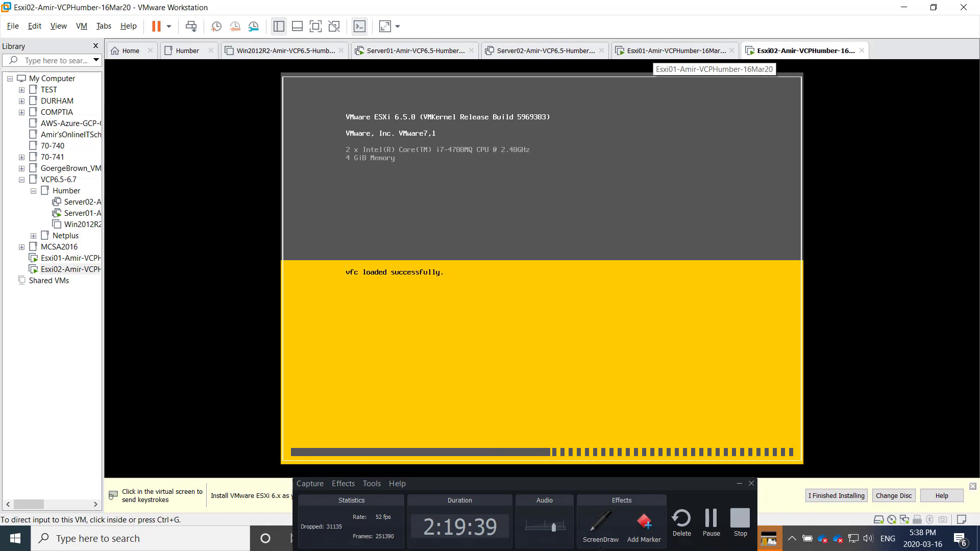
pyautogui.click(672, 50)
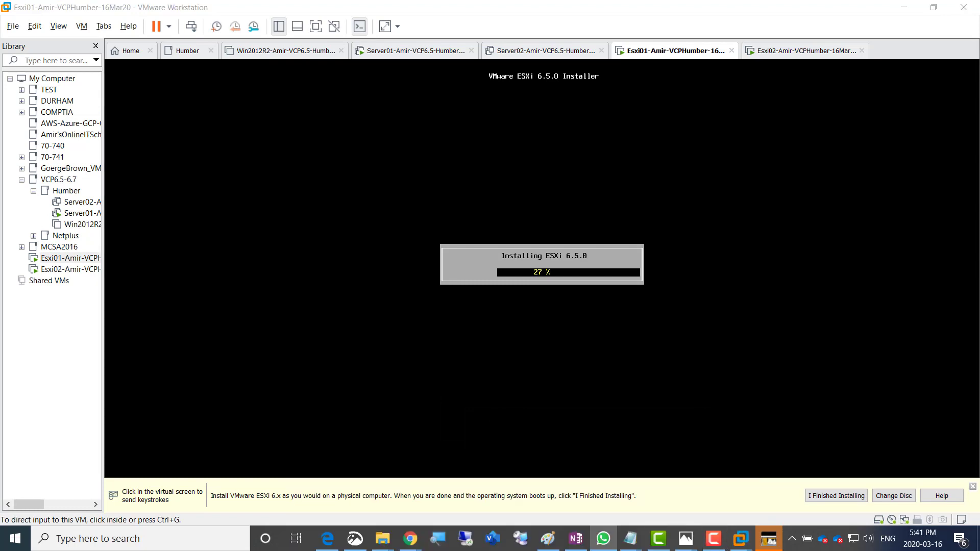
pyautogui.click(805, 51)
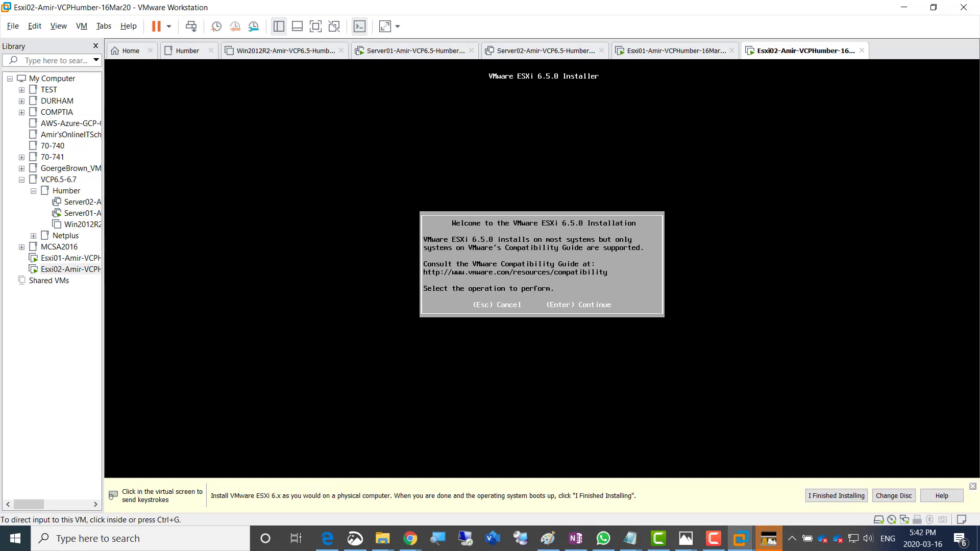
# Accept Esxi02's license, install to the 200 GB disk, keep US Default keyboard
pyautogui.click(612, 245)
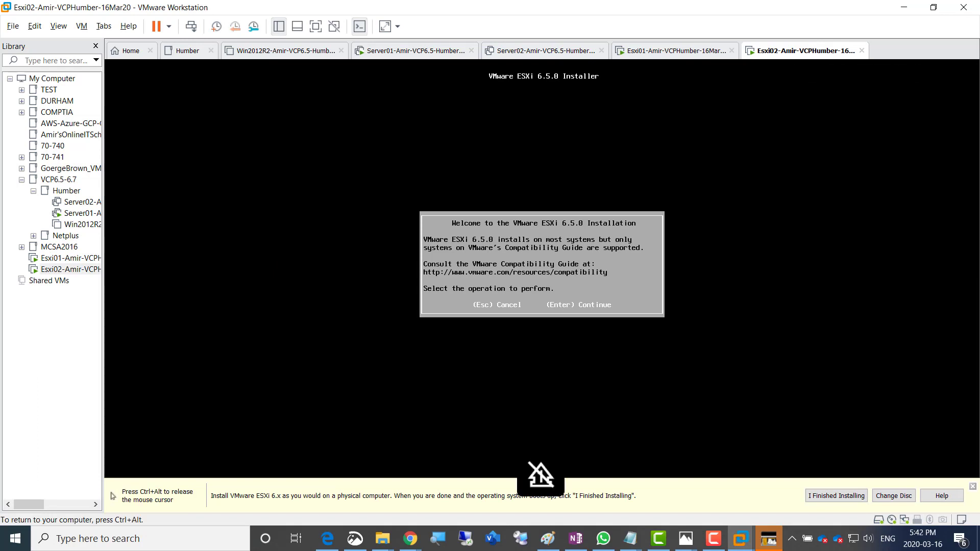
pyautogui.press('Return')
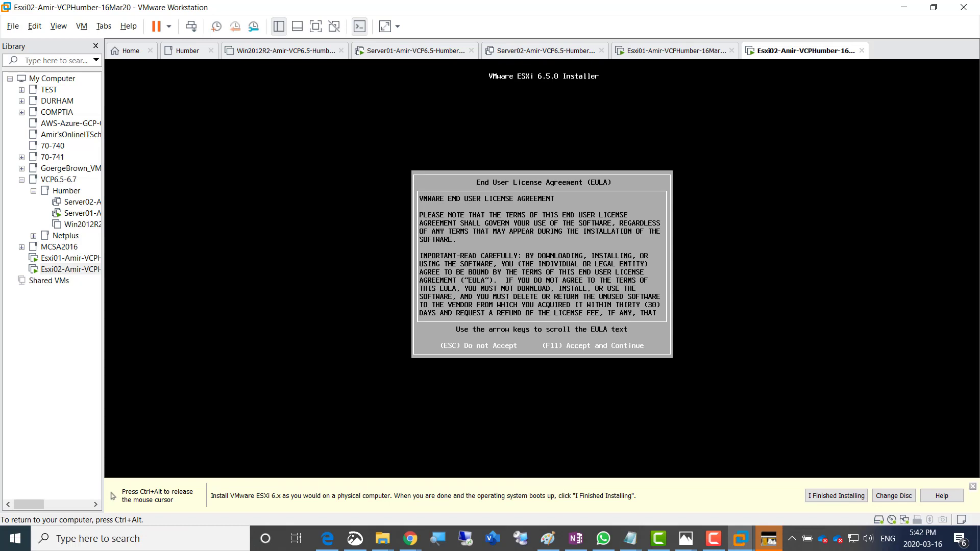
pyautogui.press('F11')
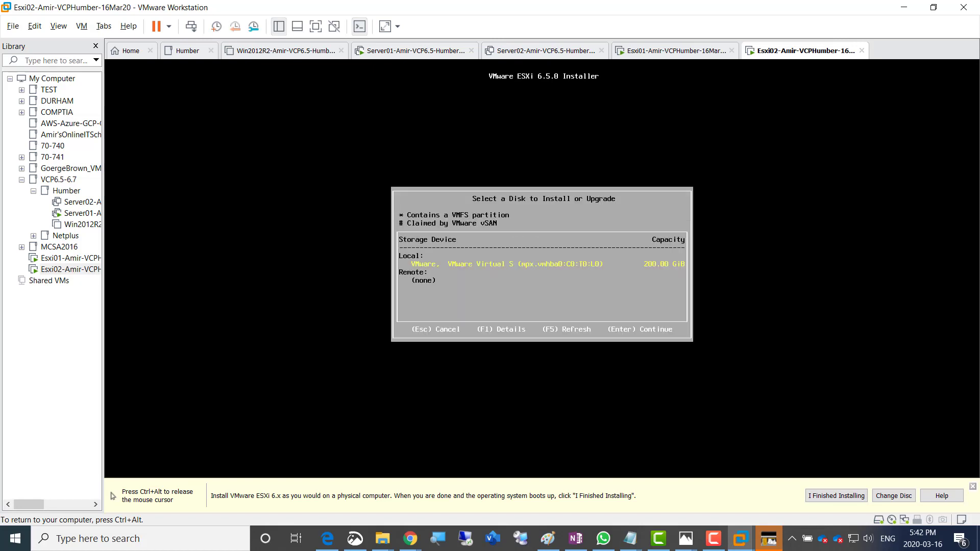
pyautogui.press('Return')
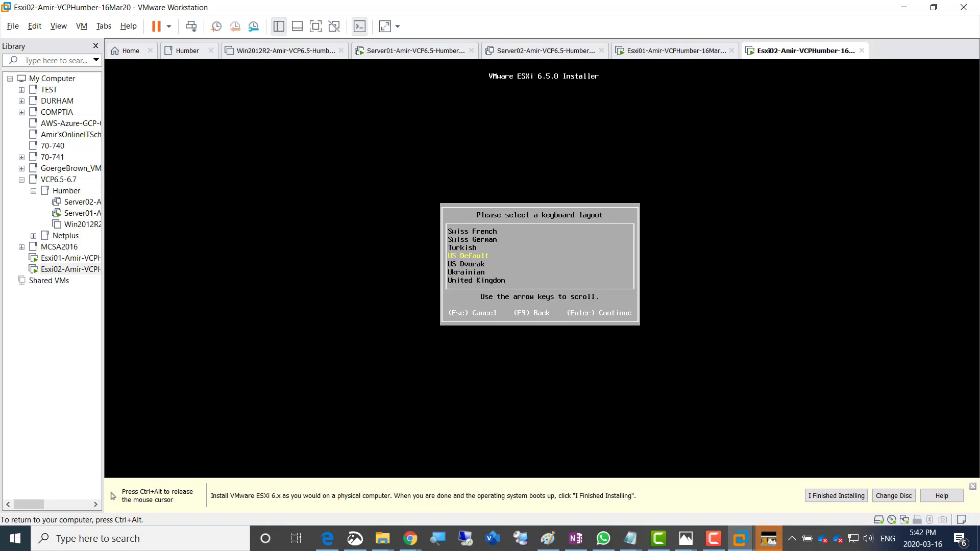
pyautogui.press('Return')
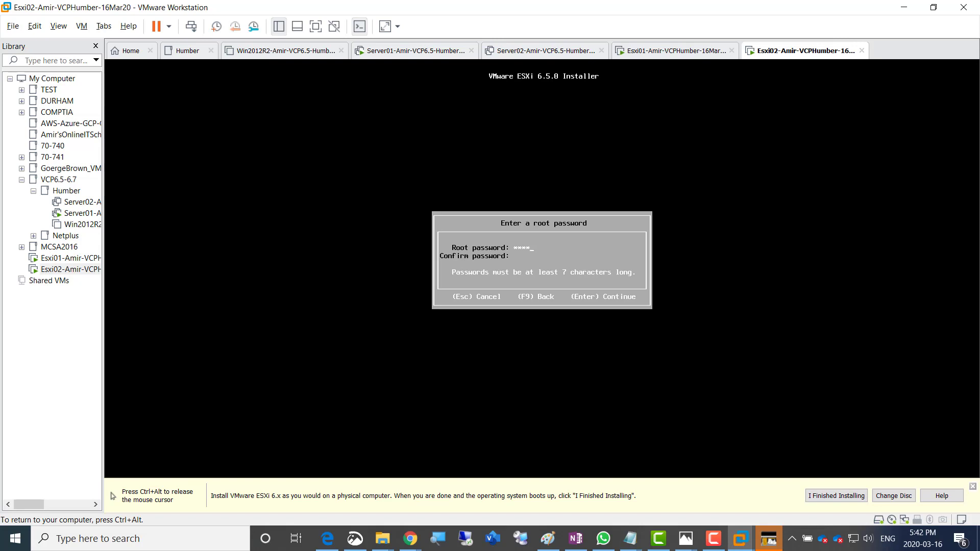
# Set the root password, start the installation, and check Esxi01's progress
pyautogui.write('***')
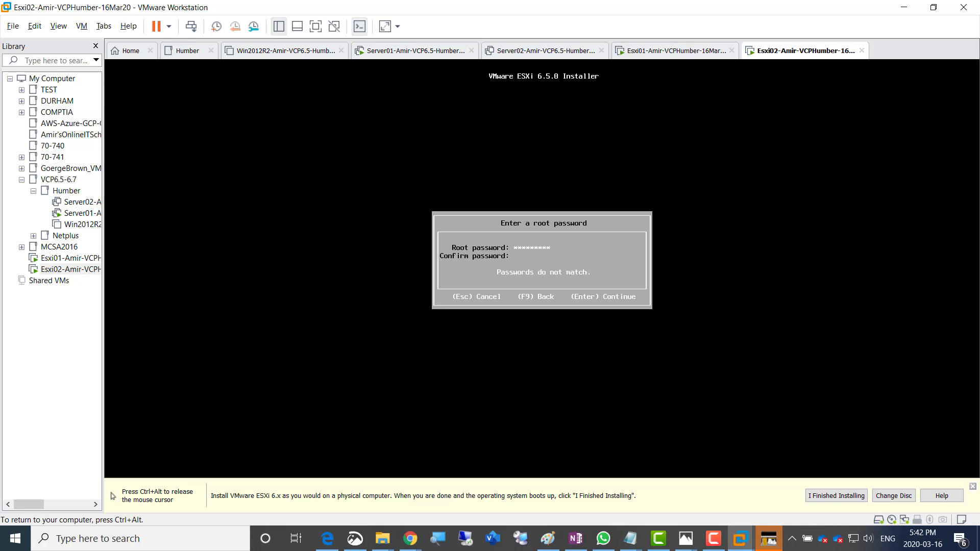
pyautogui.write('*********')
pyautogui.press('Return')
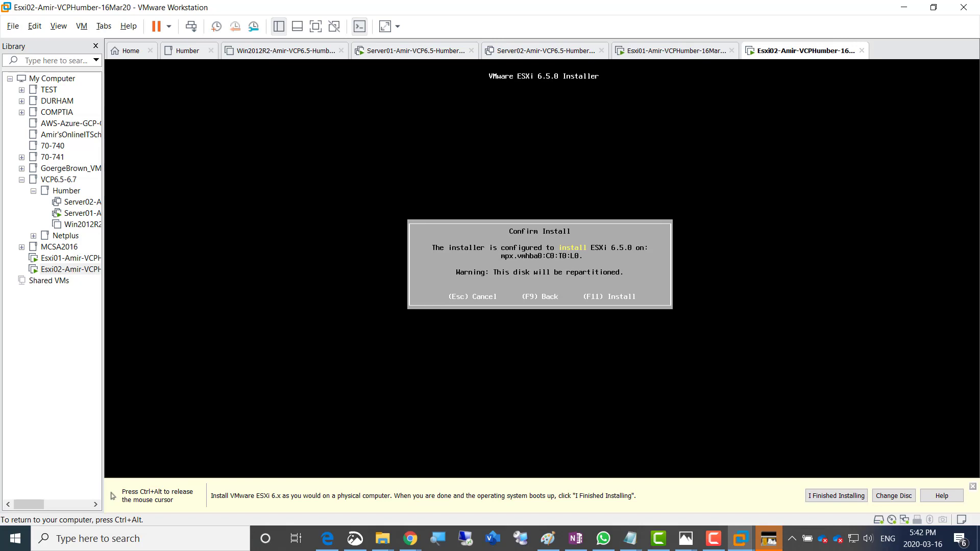
pyautogui.press('F11')
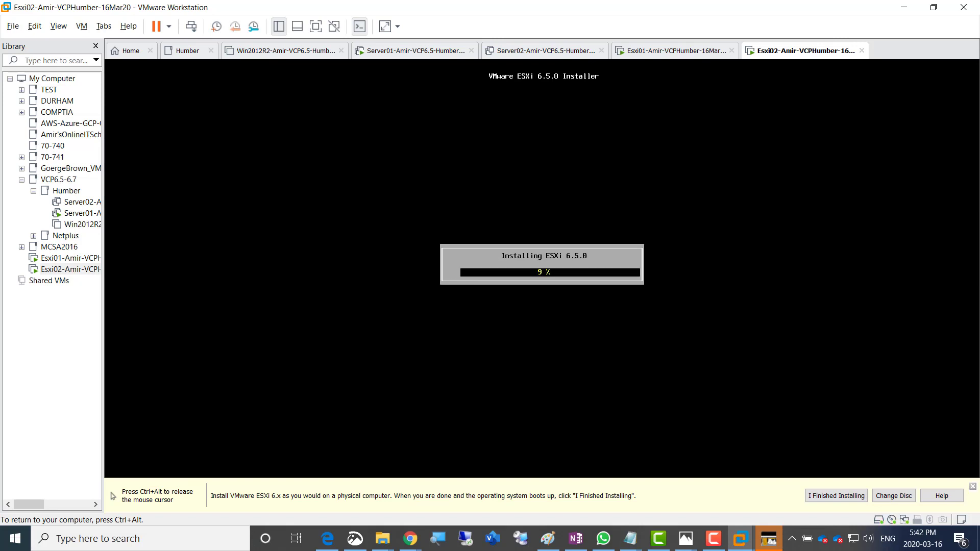
pyautogui.hotkey('ctrl', 'alt')
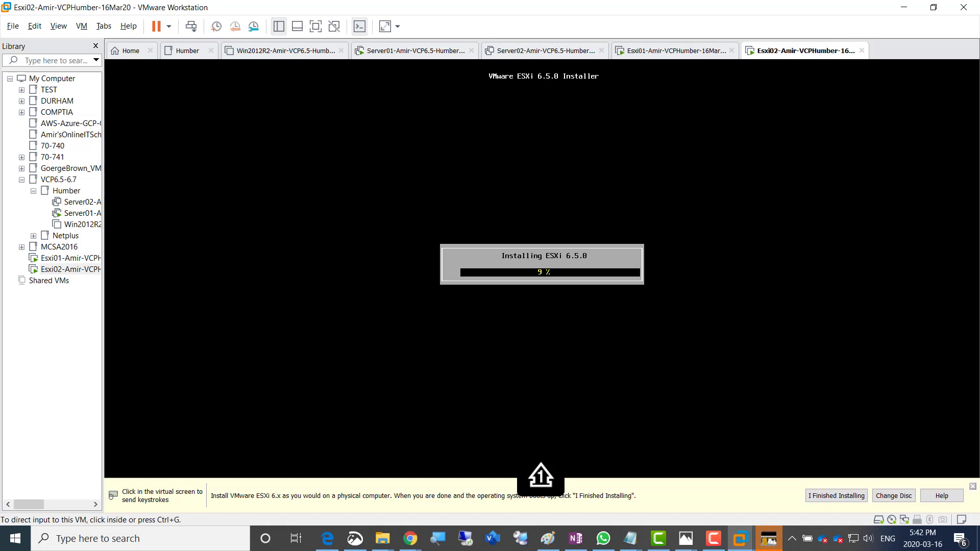
pyautogui.hotkey('ctrl', 'shift', 'Tab')
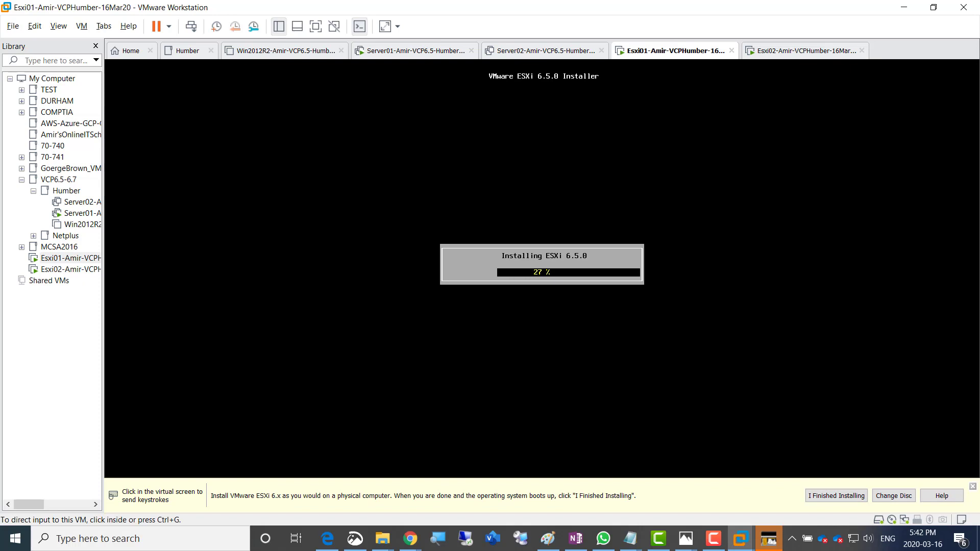
pyautogui.hotkey('ctrl', 'Tab')
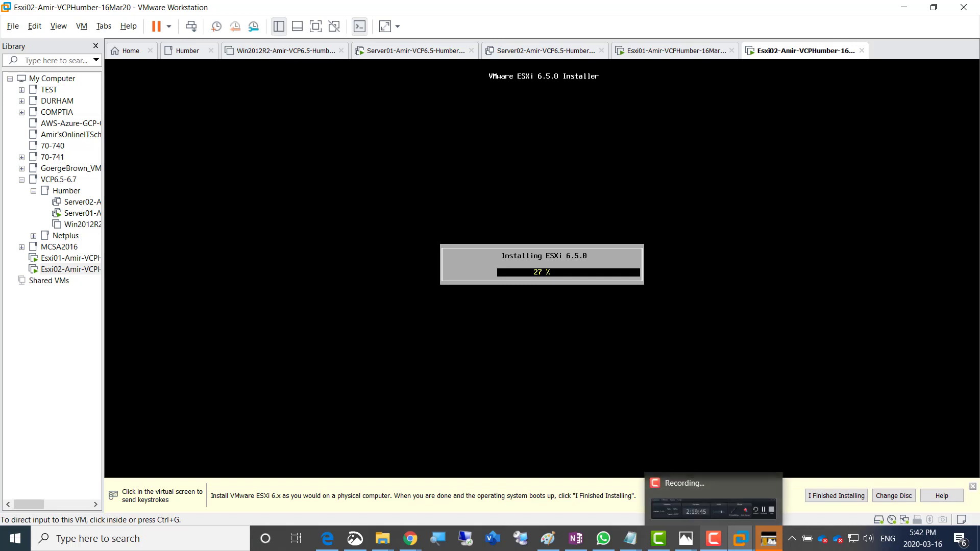
# Reboot Esxi01 after its ESXi installation completes
pyautogui.click(714, 539)
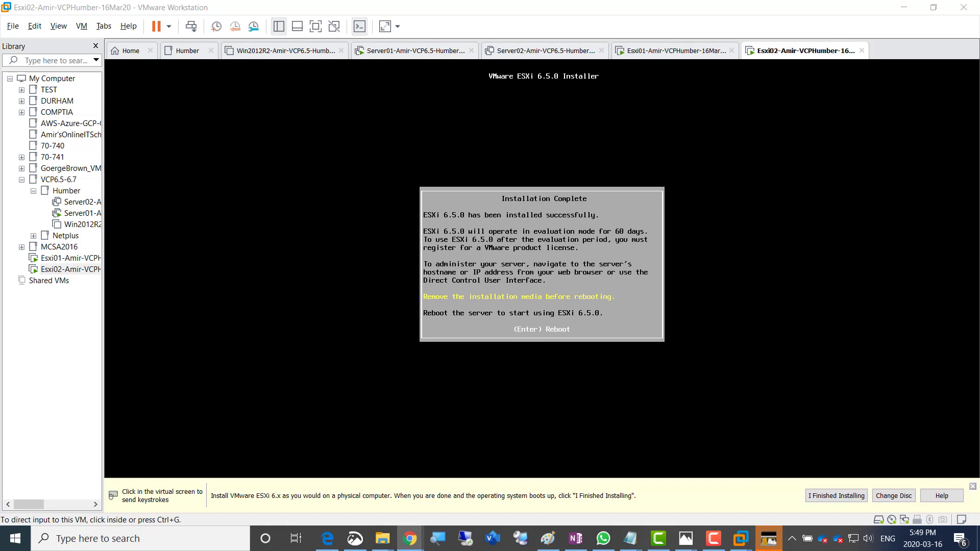
pyautogui.click(663, 51)
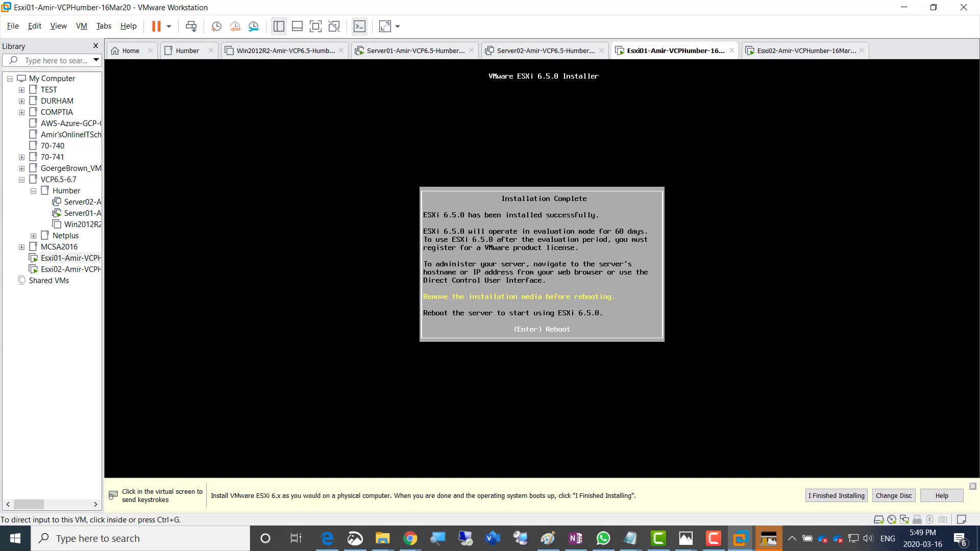
pyautogui.hotkey('ctrl', 'g')
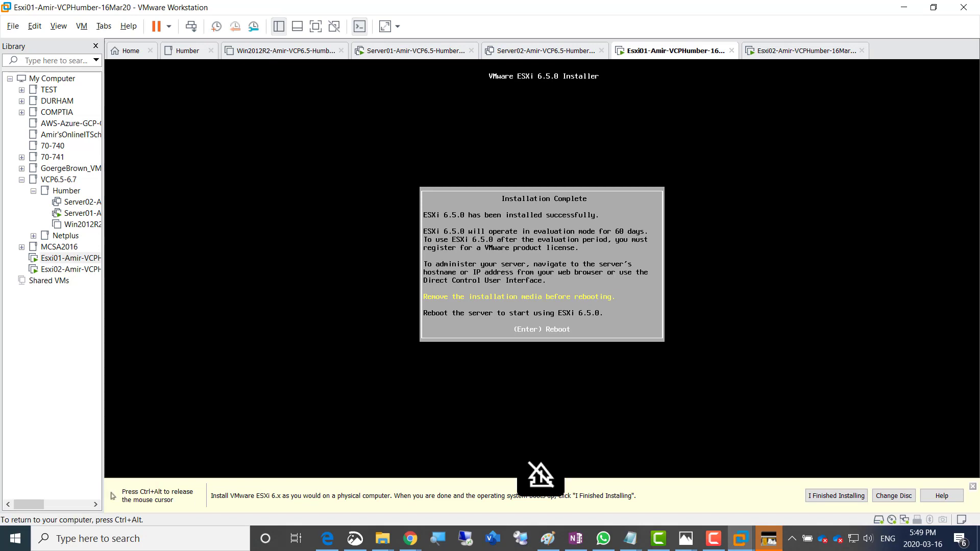
pyautogui.press('Return')
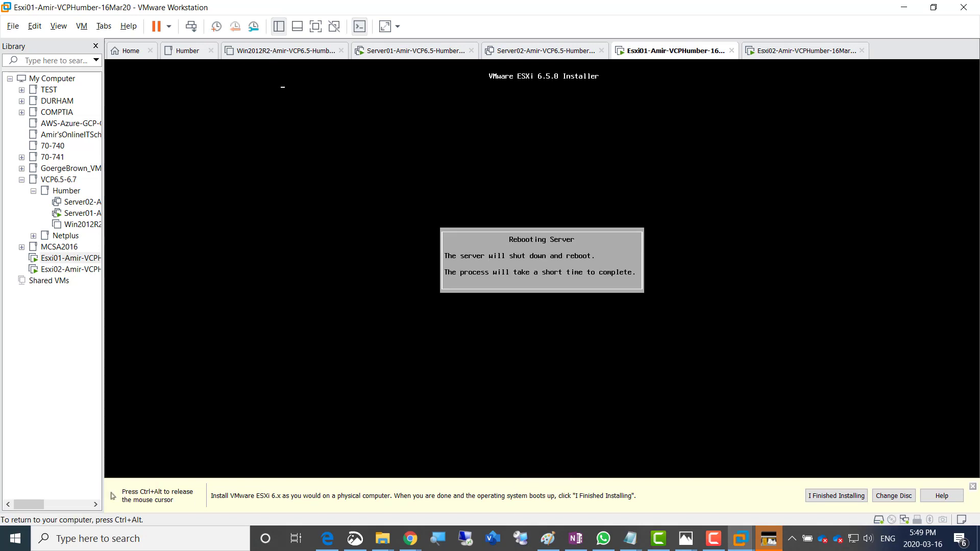
pyautogui.hotkey('ctrl', 'alt')
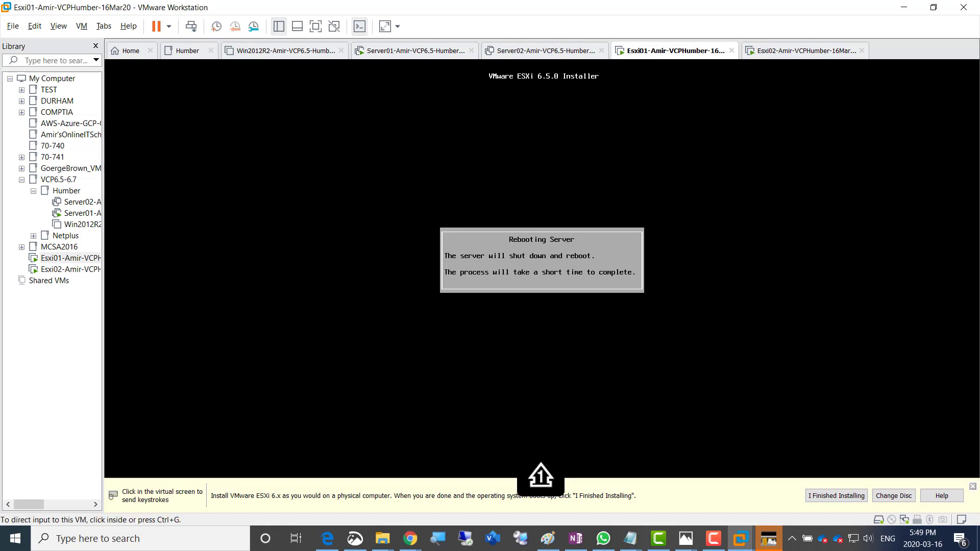
# Reboot Esxi02 and check on both machines as they restart
pyautogui.click(805, 50)
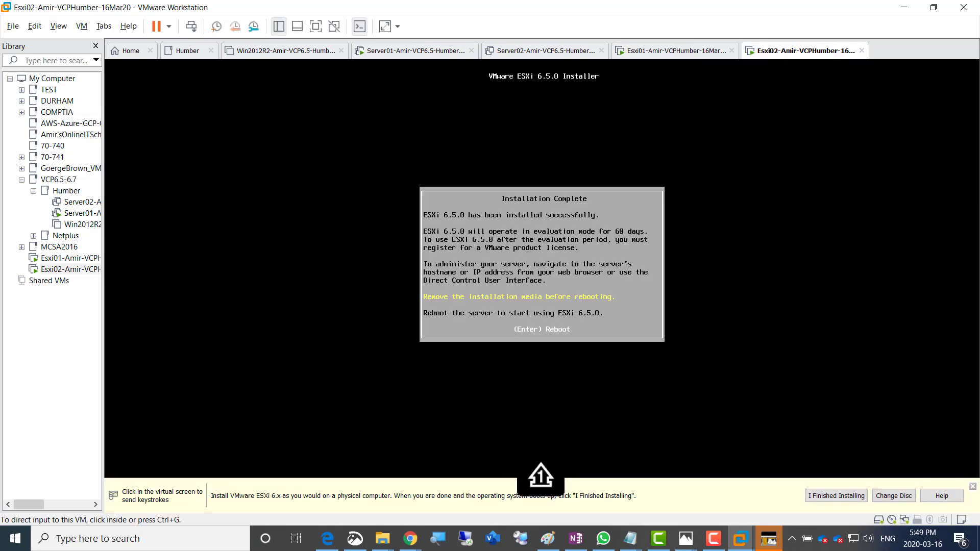
pyautogui.click(542, 268)
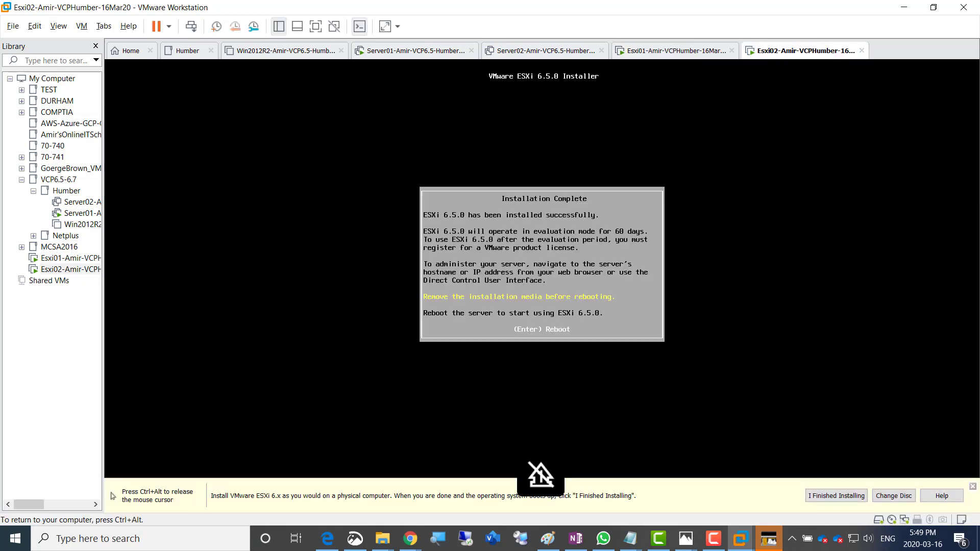
pyautogui.press('Return')
pyautogui.hotkey('ctrl', 'alt')
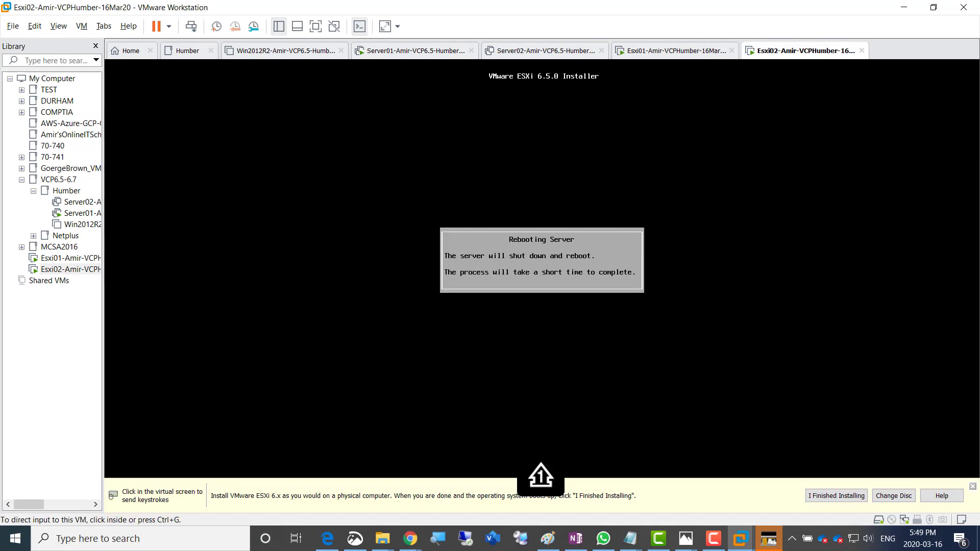
pyautogui.click(675, 50)
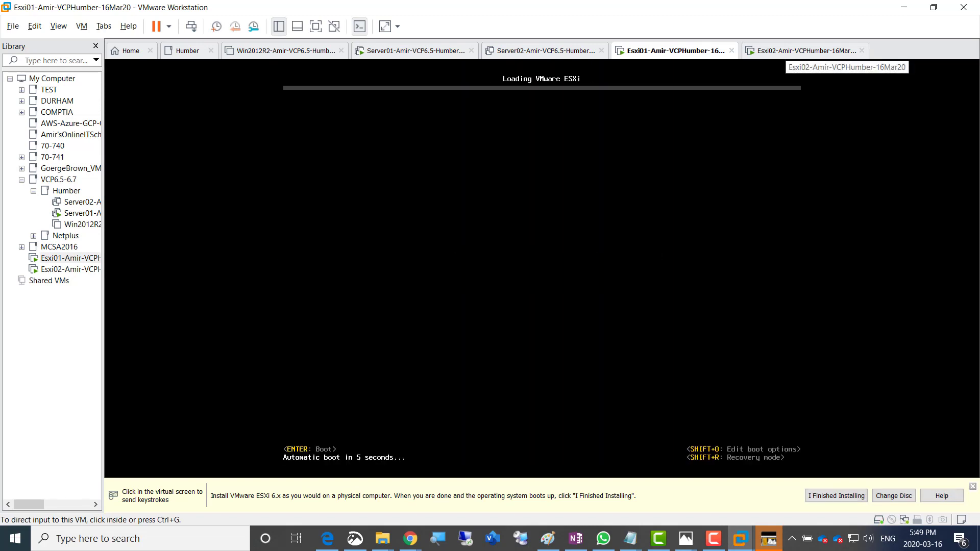
pyautogui.click(804, 50)
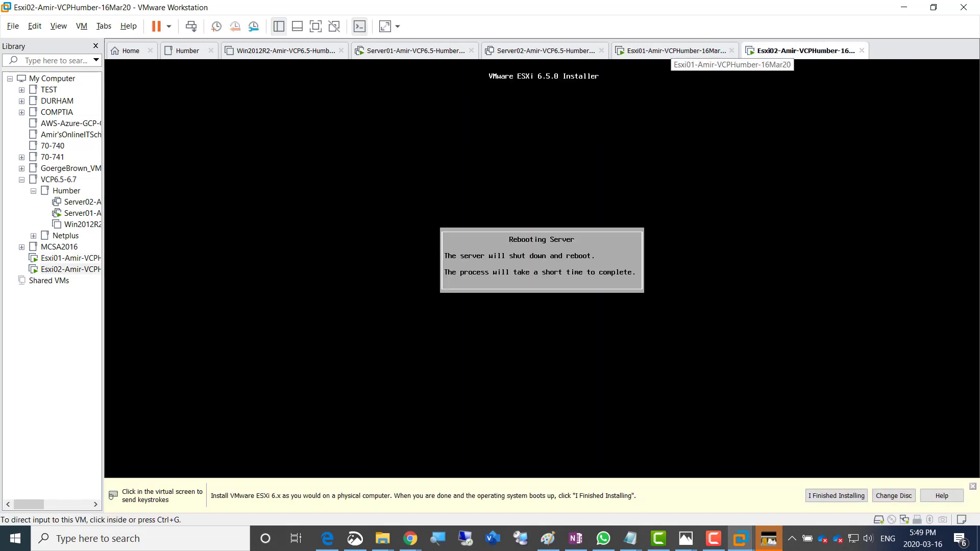
# Watch Esxi01 boot into ESXi until it shows address 192.168.200.51
pyautogui.click(674, 51)
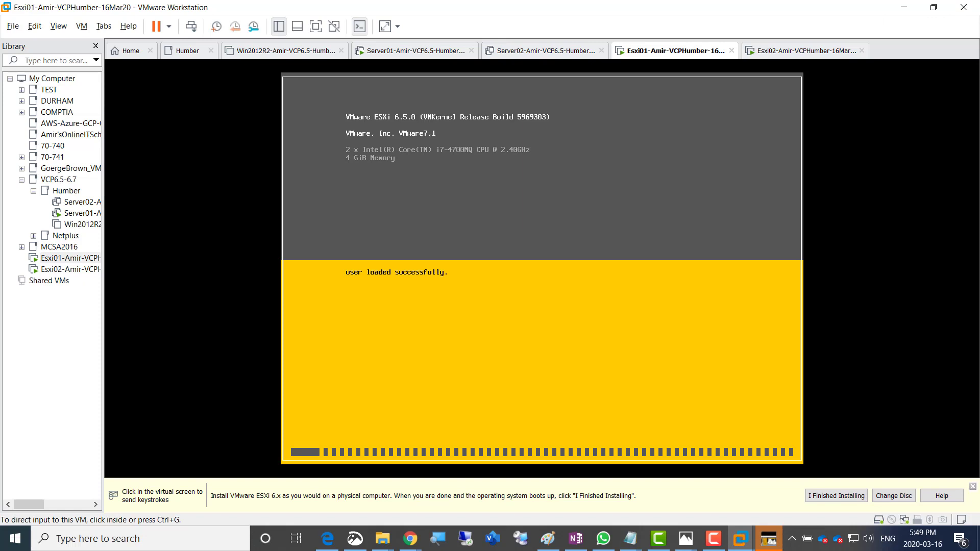
pyautogui.click(714, 538)
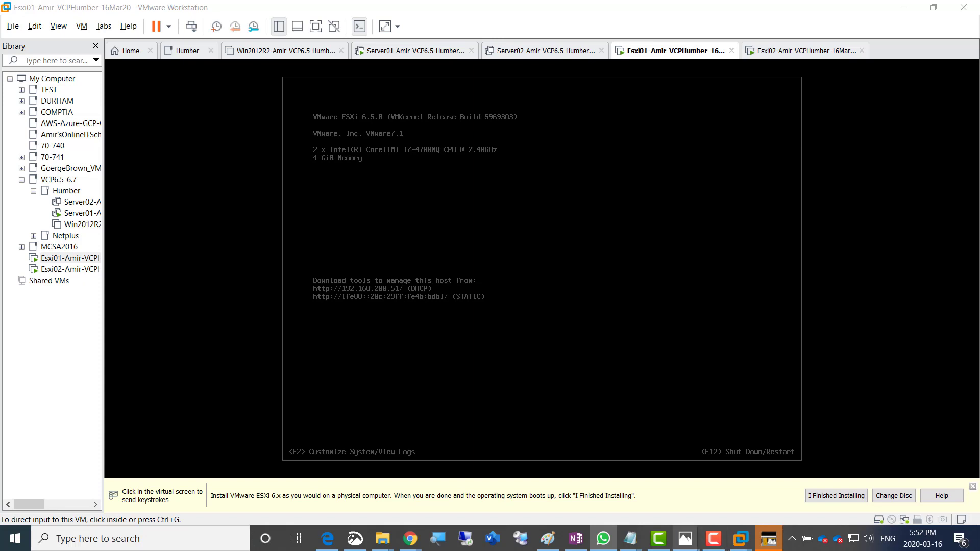
pyautogui.click(713, 538)
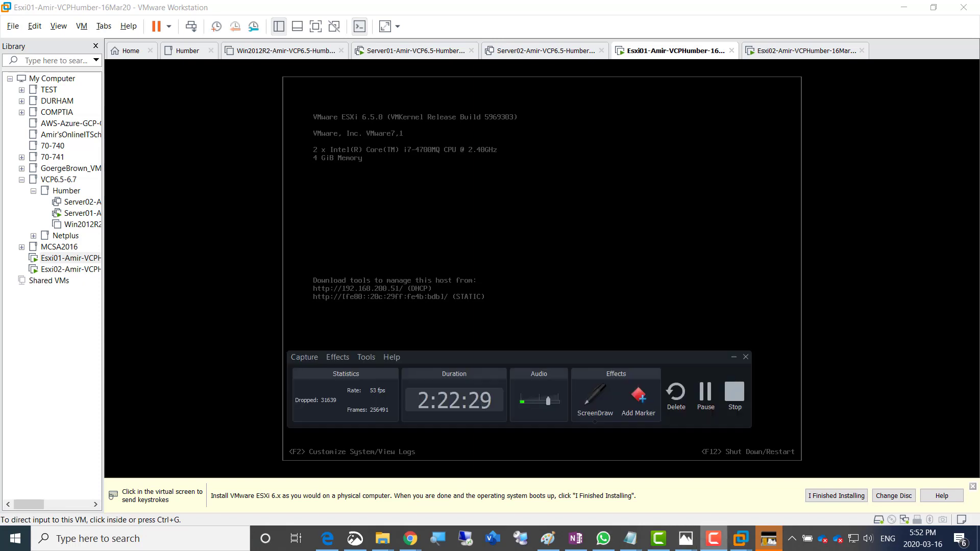
pyautogui.click(734, 357)
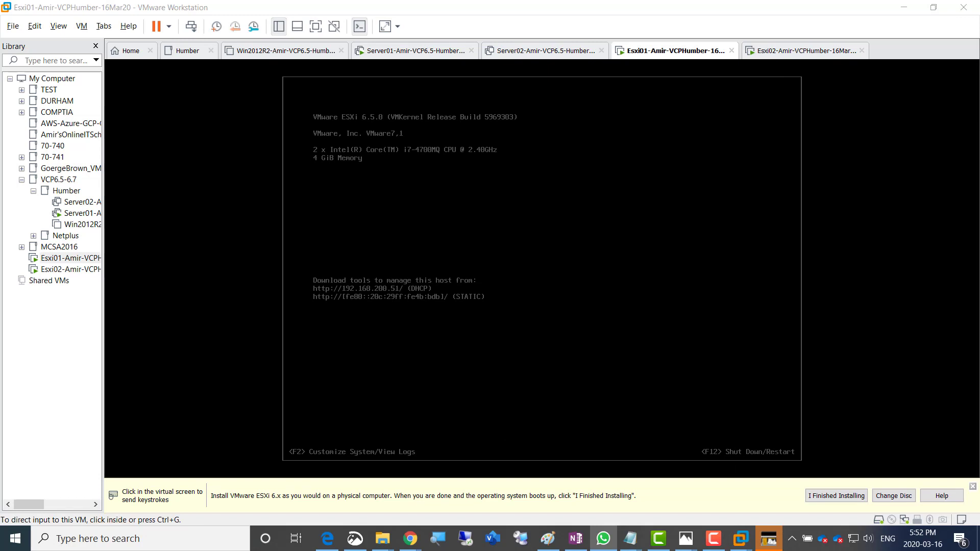
# Log in to Esxi01's System Customization with the root password and select the management network
pyautogui.click(542, 269)
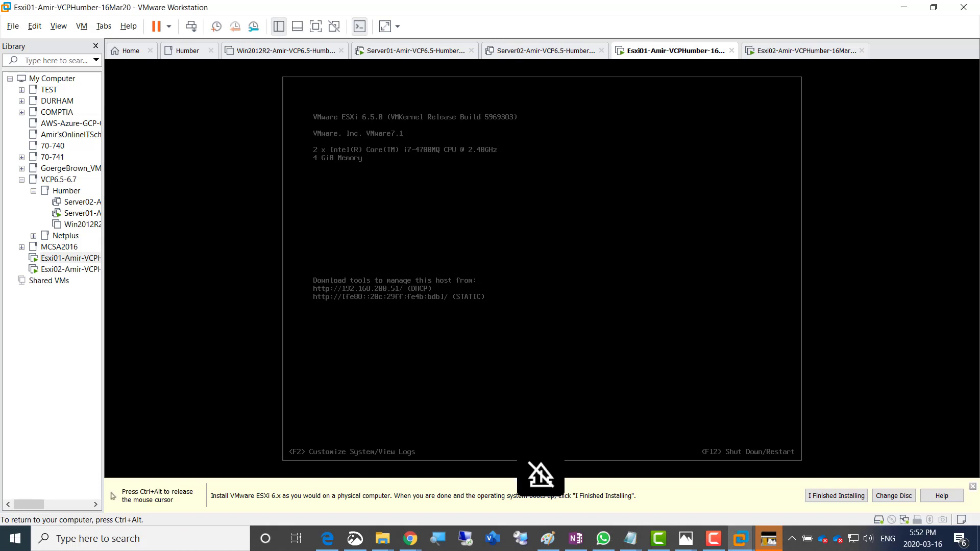
pyautogui.press('F2')
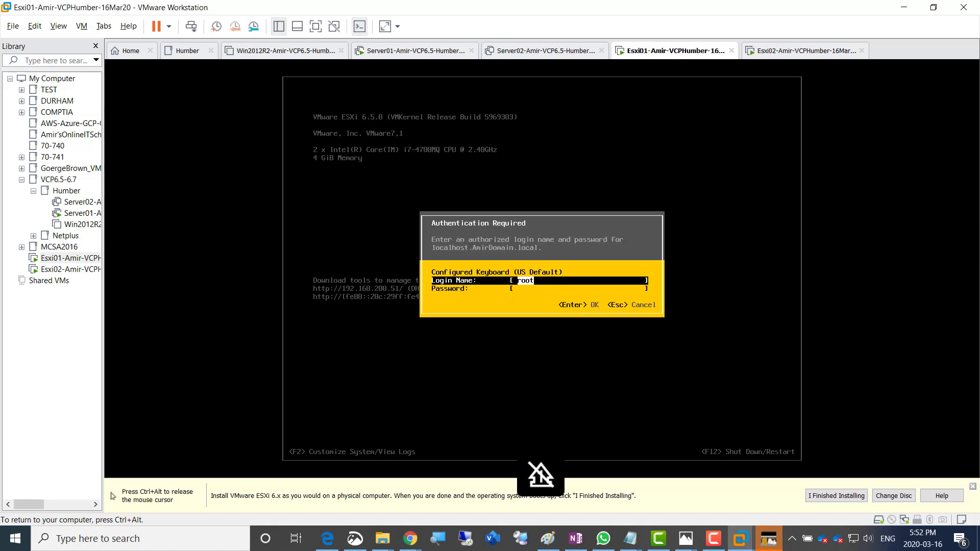
pyautogui.press('Tab')
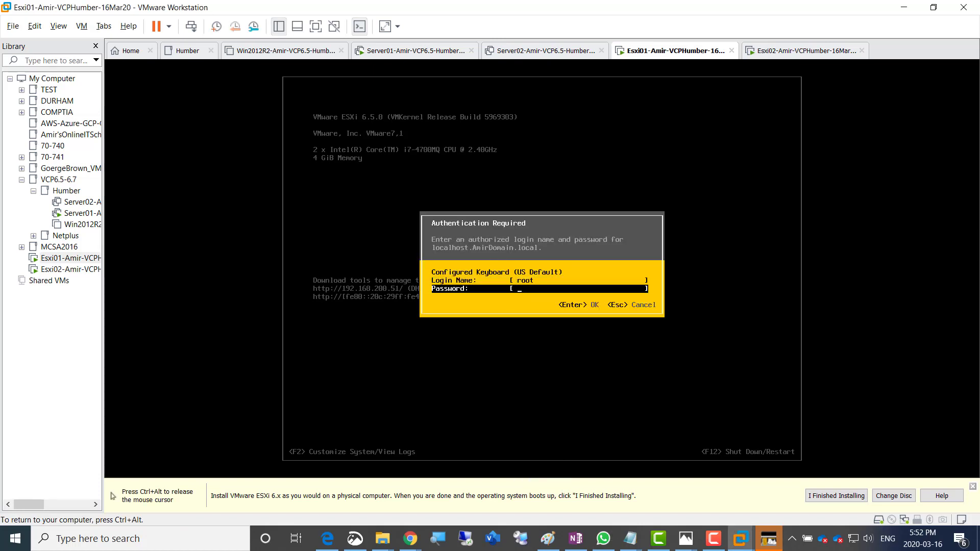
pyautogui.press('Tab')
pyautogui.press('Tab')
pyautogui.press('Tab')
pyautogui.press('Tab')
pyautogui.press('Tab')
pyautogui.press('Tab')
pyautogui.write('*********')
pyautogui.press('Return')
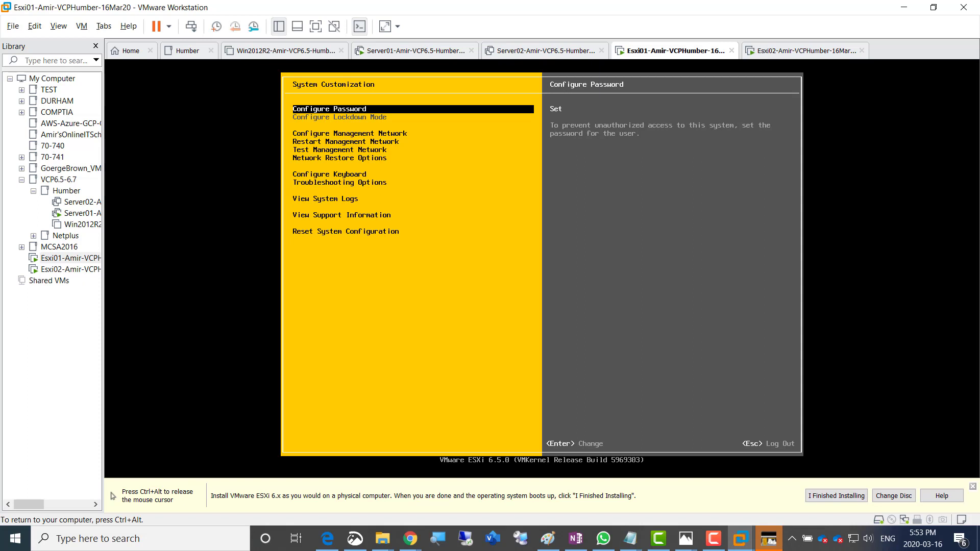
pyautogui.press('Down')
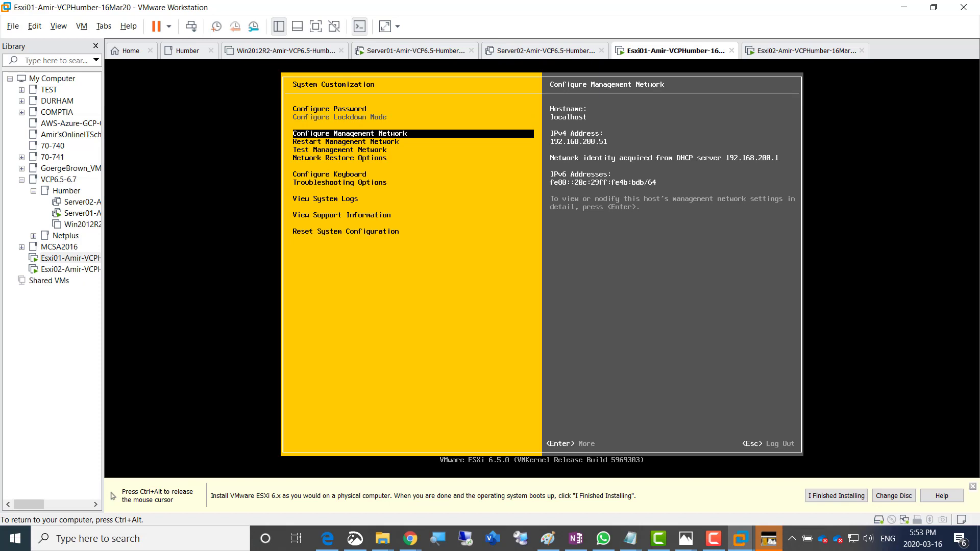
pyautogui.hotkey('ctrl', 'alt')
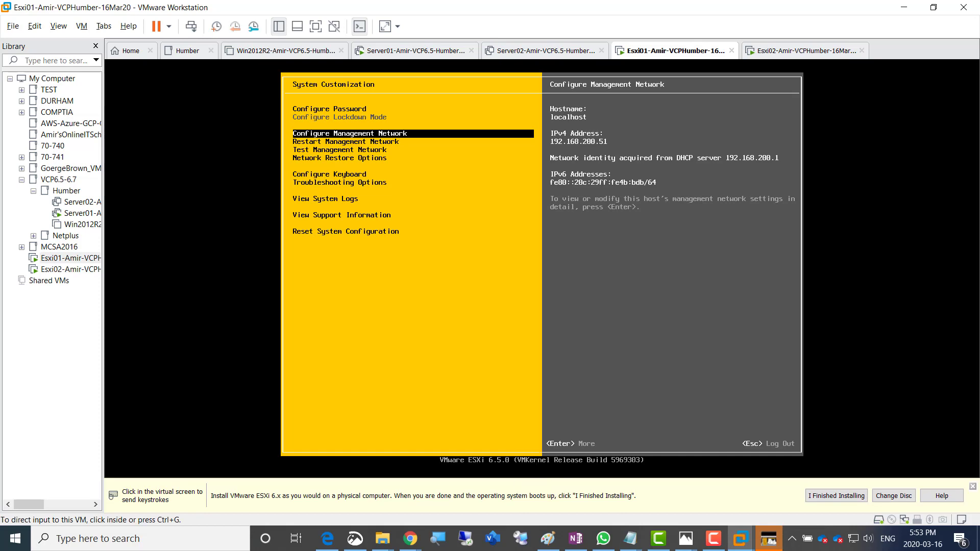
# In Paint, circle the .3 and .4 endings of Esx01's and Esx02's planned addresses
pyautogui.click(548, 539)
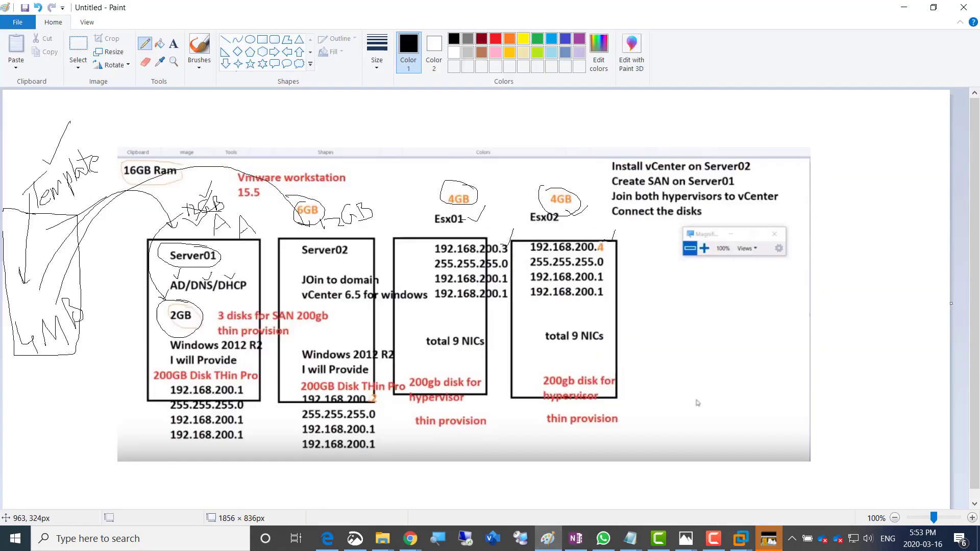
pyautogui.moveTo(501, 239)
pyautogui.mouseDown()
pyautogui.moveTo(499, 254)
pyautogui.moveTo(502, 242)
pyautogui.mouseUp()
pyautogui.moveTo(595, 239); pyautogui.dragTo(587, 240)
pyautogui.hotkey('alt', 'Tab')
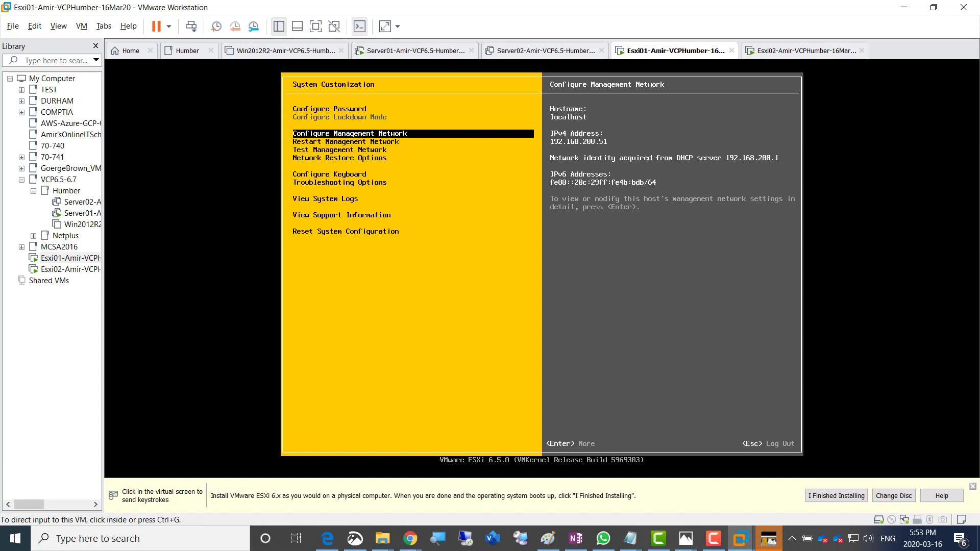
# Set Esxi01 to static IPv4 192.168.200.3, mask 255.255.255.0, gateway 192.168.200.1
pyautogui.click(540, 474)
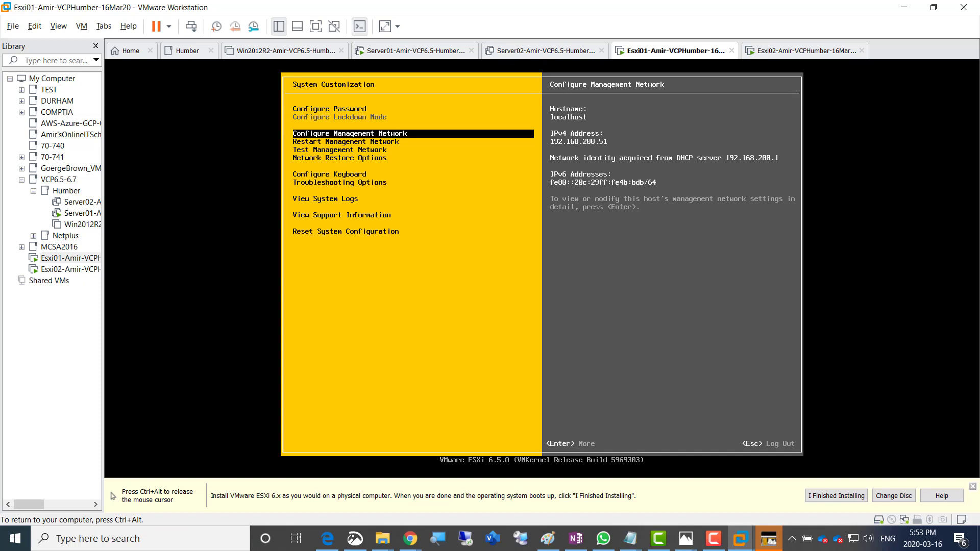
pyautogui.press('Return')
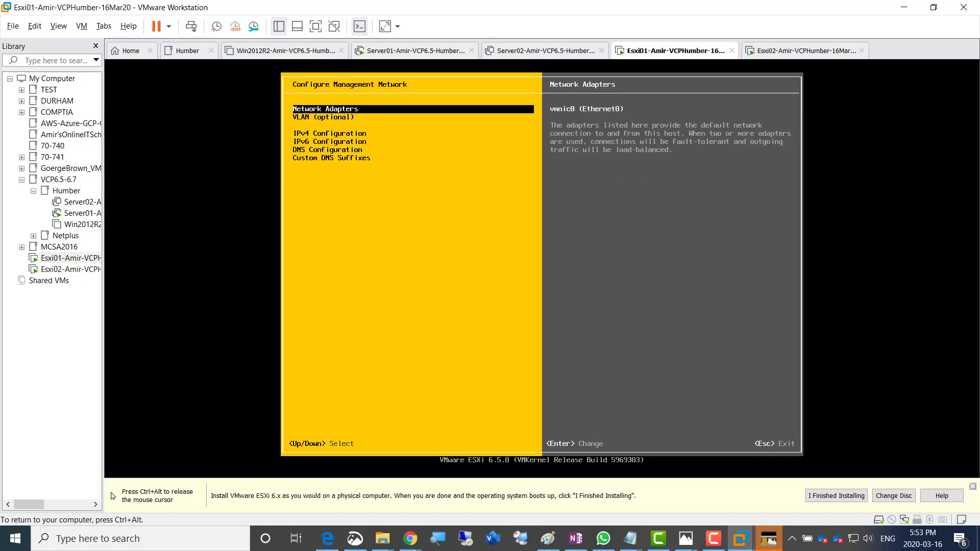
pyautogui.press('Down')
pyautogui.press('Down')
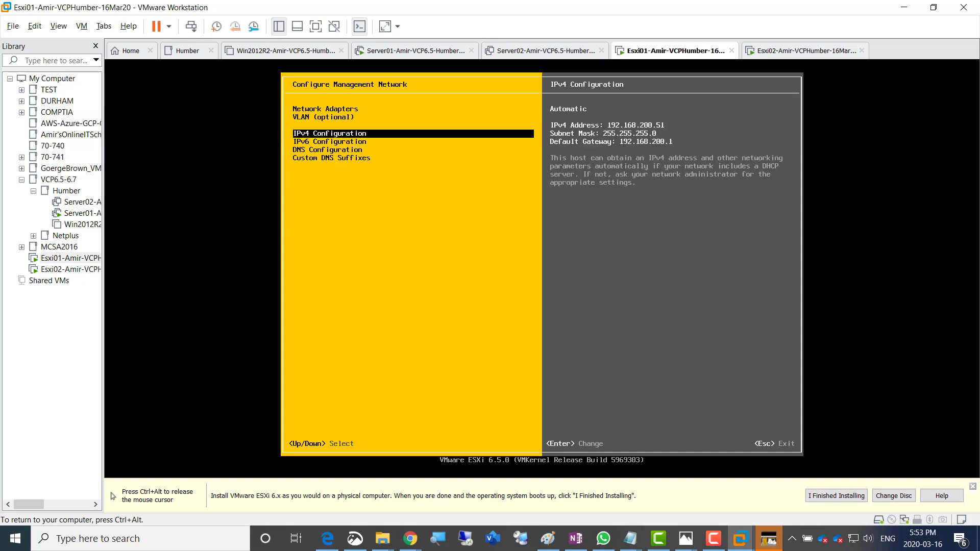
pyautogui.press('Return')
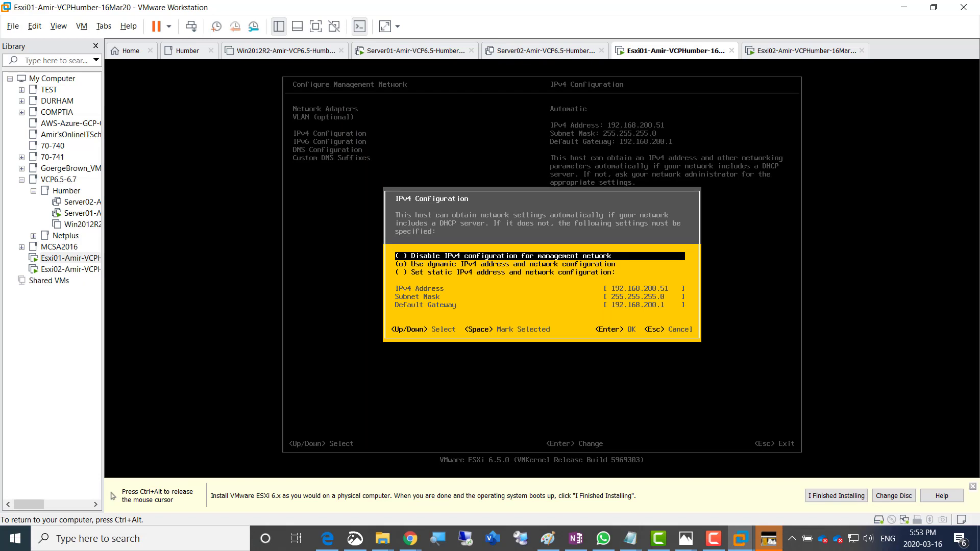
pyautogui.press('Down')
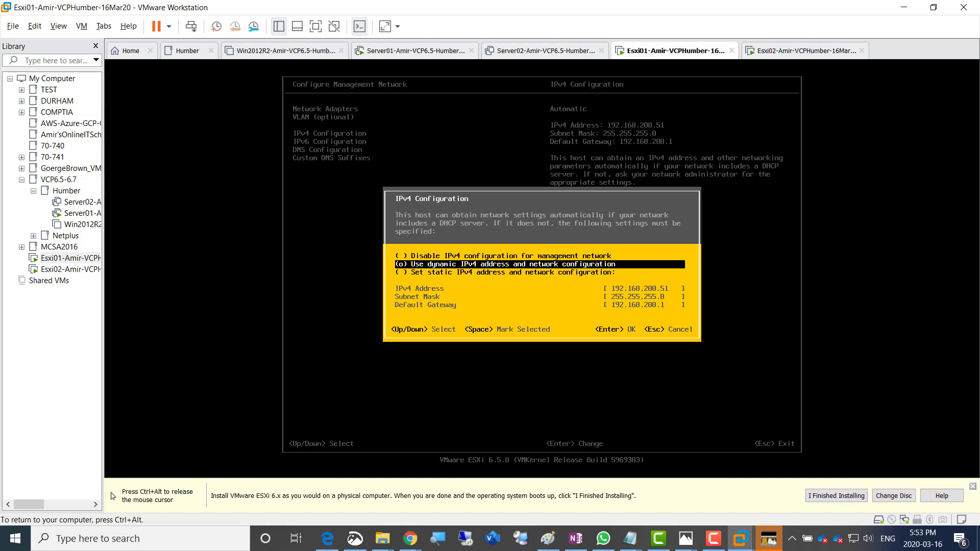
pyautogui.press('Down')
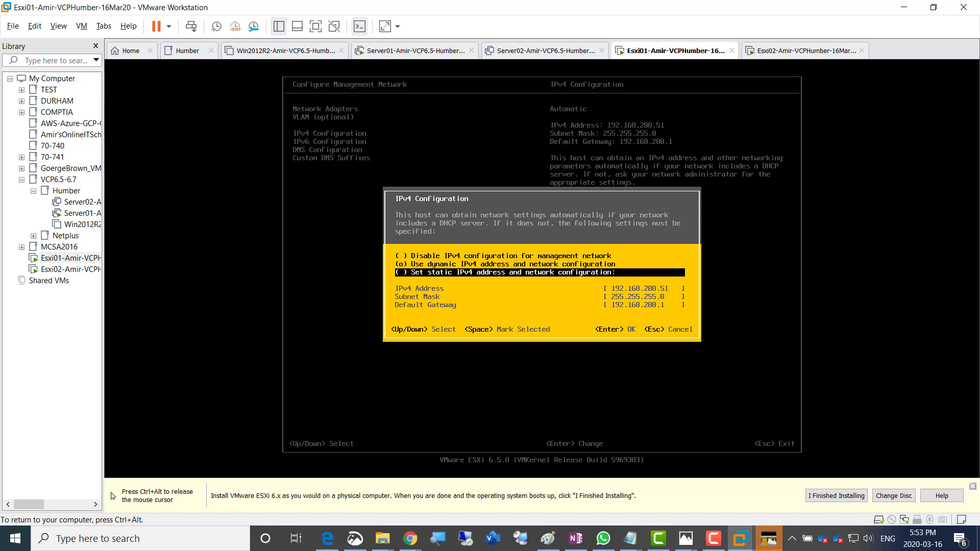
pyautogui.press('space')
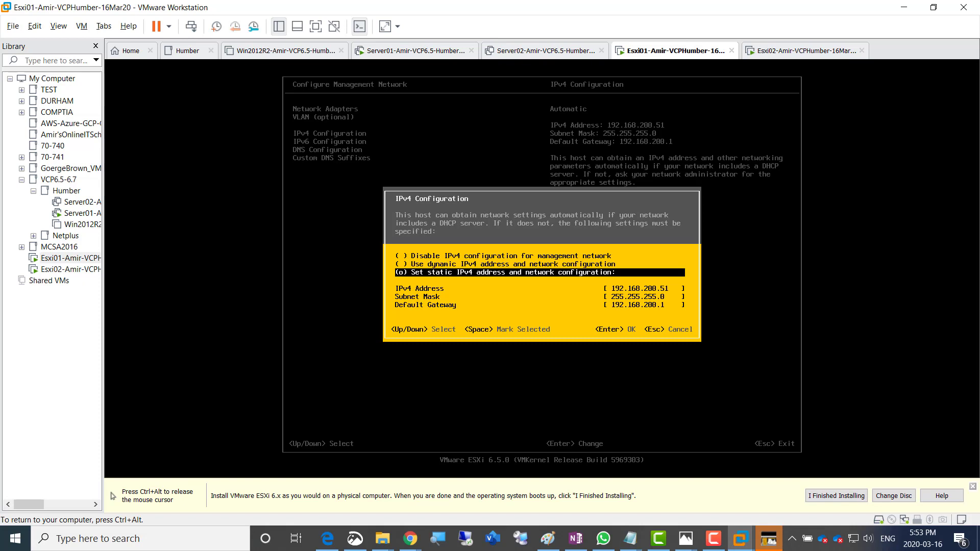
pyautogui.press('Down')
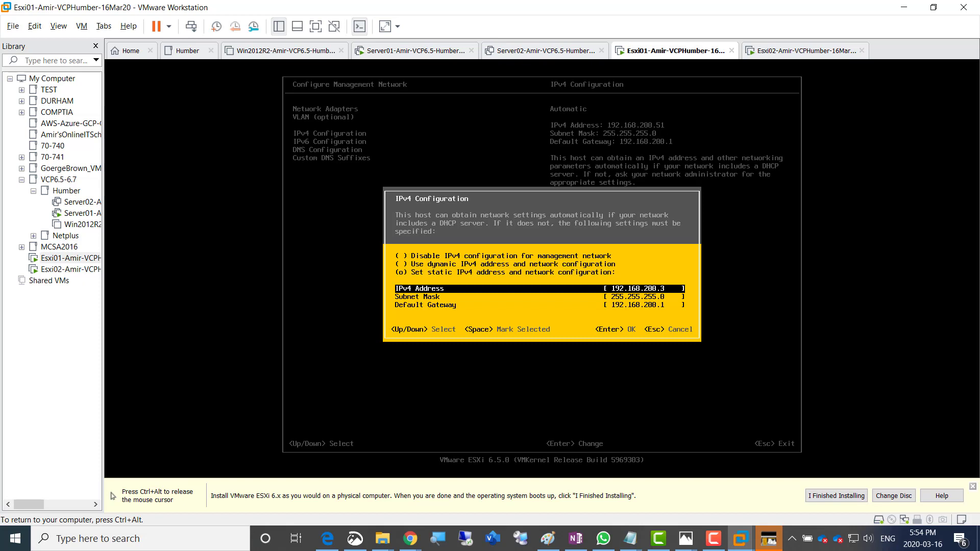
pyautogui.press('Down')
pyautogui.press('Down')
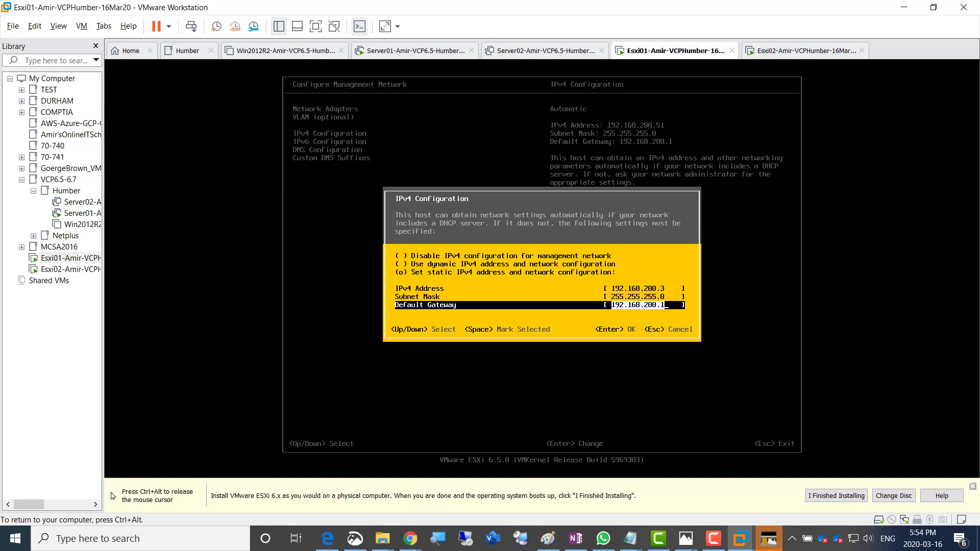
pyautogui.press('Return')
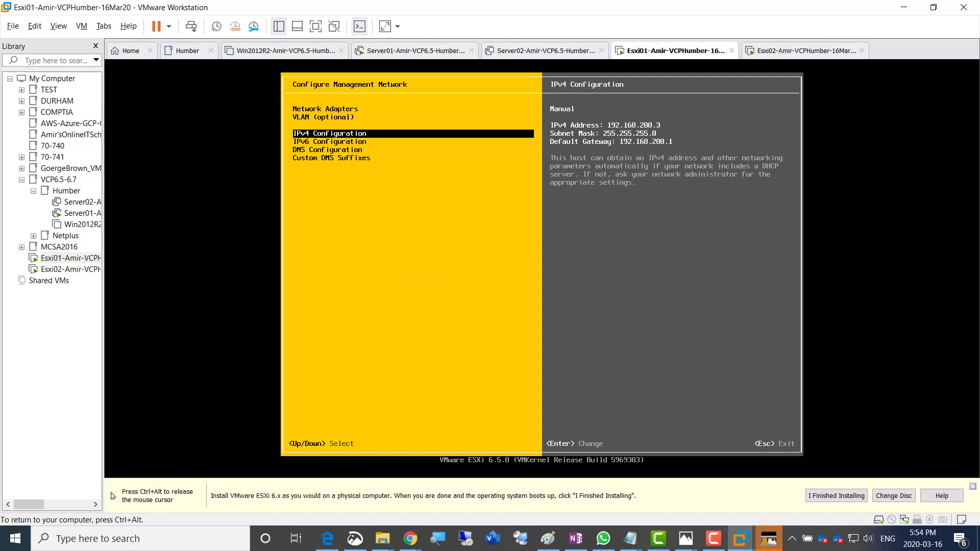
pyautogui.press('Down')
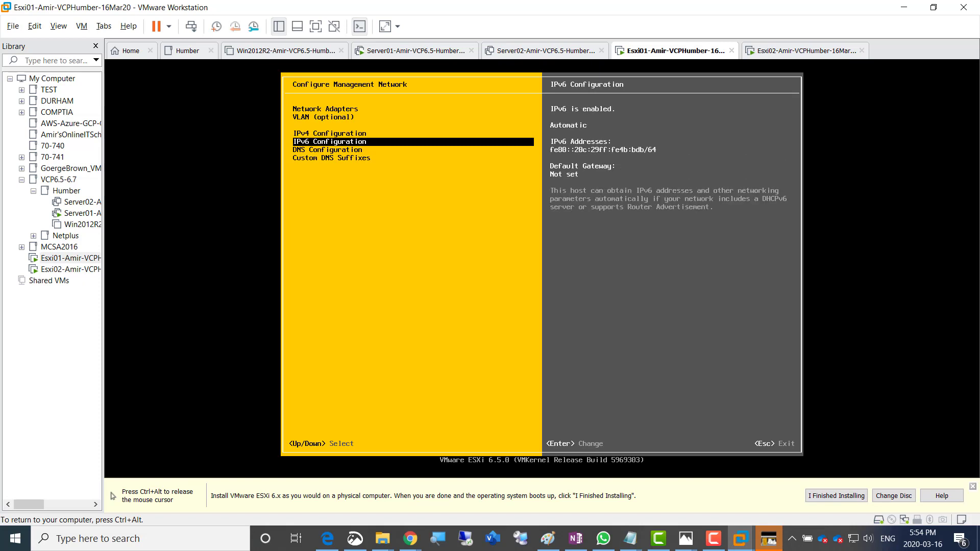
pyautogui.press('Down')
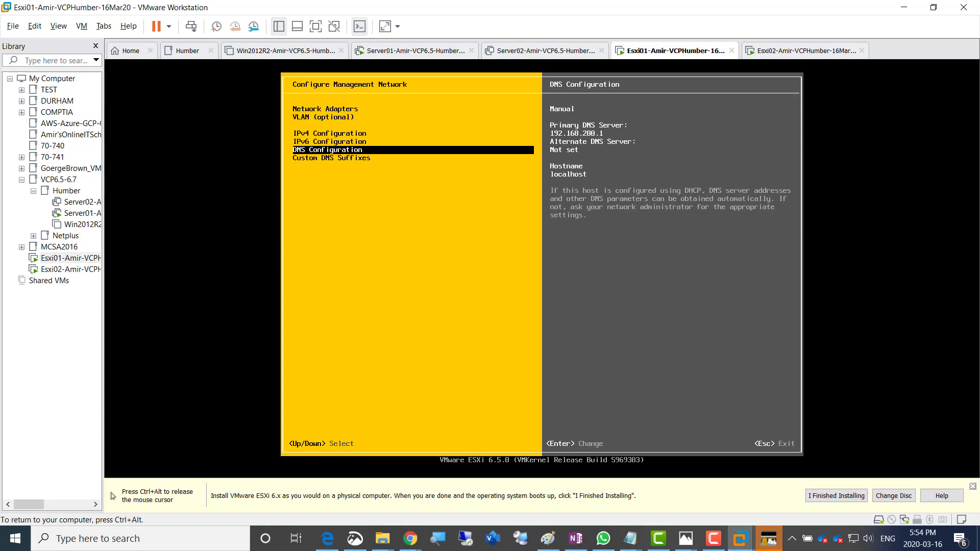
# Change the host's DNS hostname to Esxi01
pyautogui.press('Return')
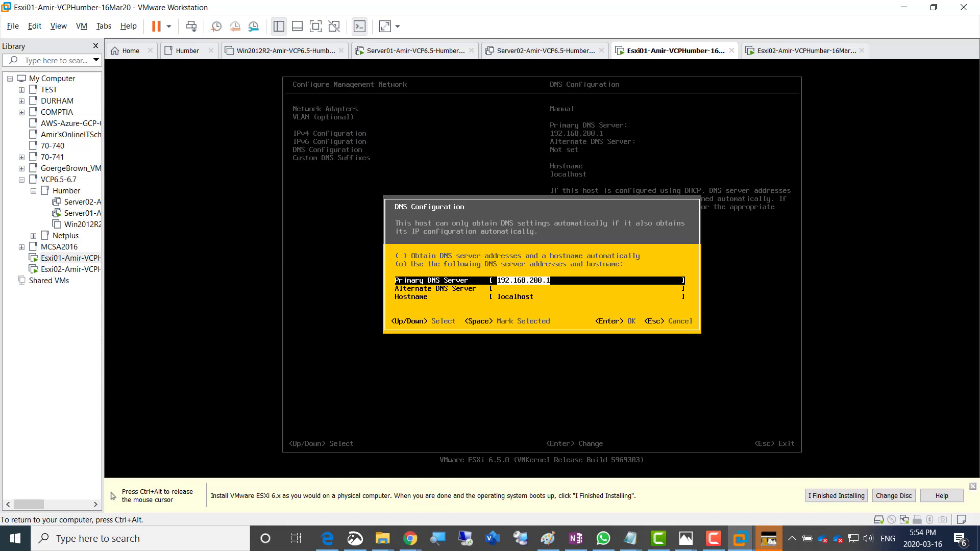
pyautogui.press('Down')
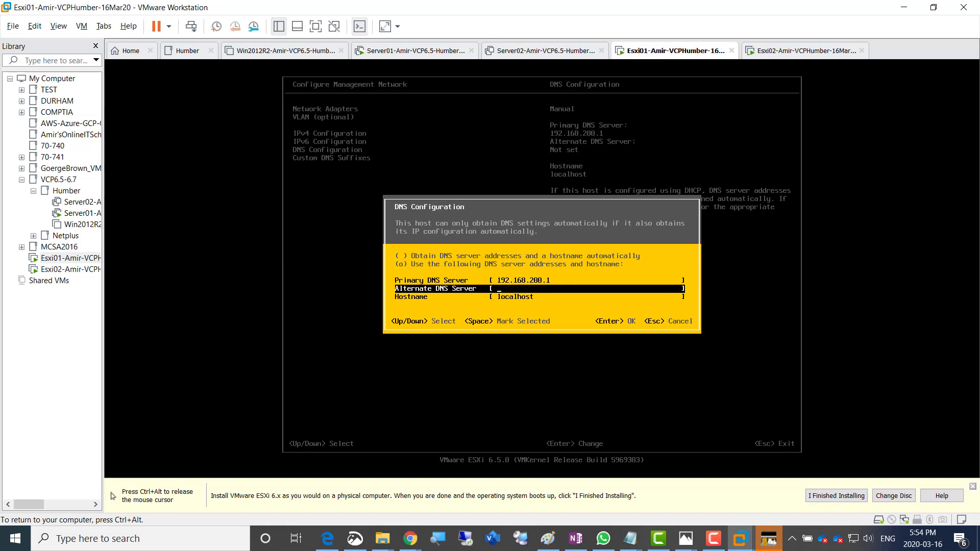
pyautogui.press('Down')
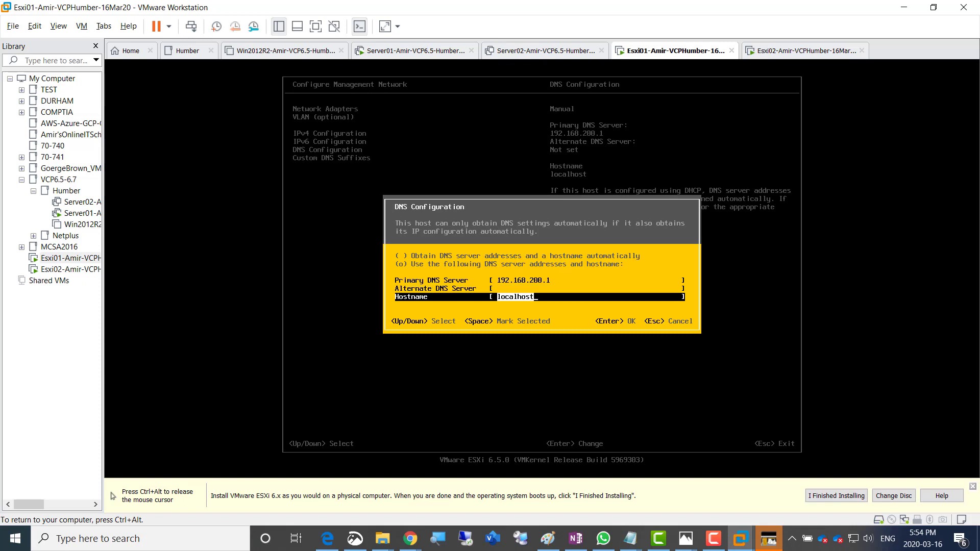
pyautogui.write('Esxi01')
pyautogui.press('Return')
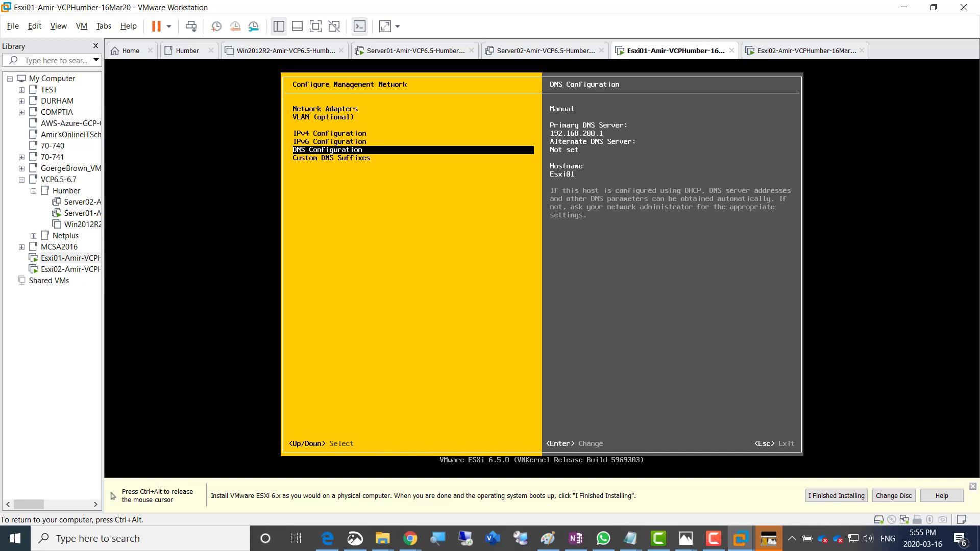
# Keep the custom DNS suffix, apply the changes, restart the management network, and release the VM
pyautogui.press('Down')
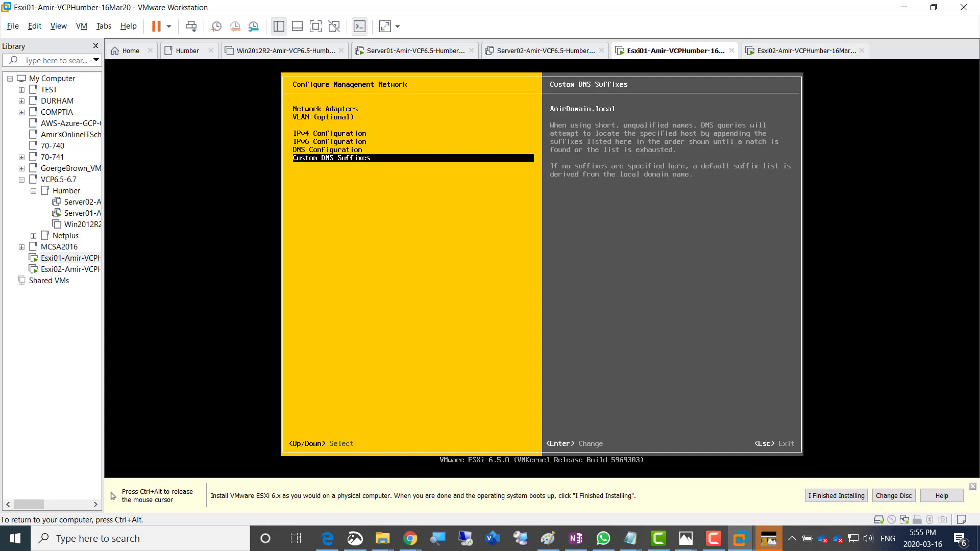
pyautogui.press('Return')
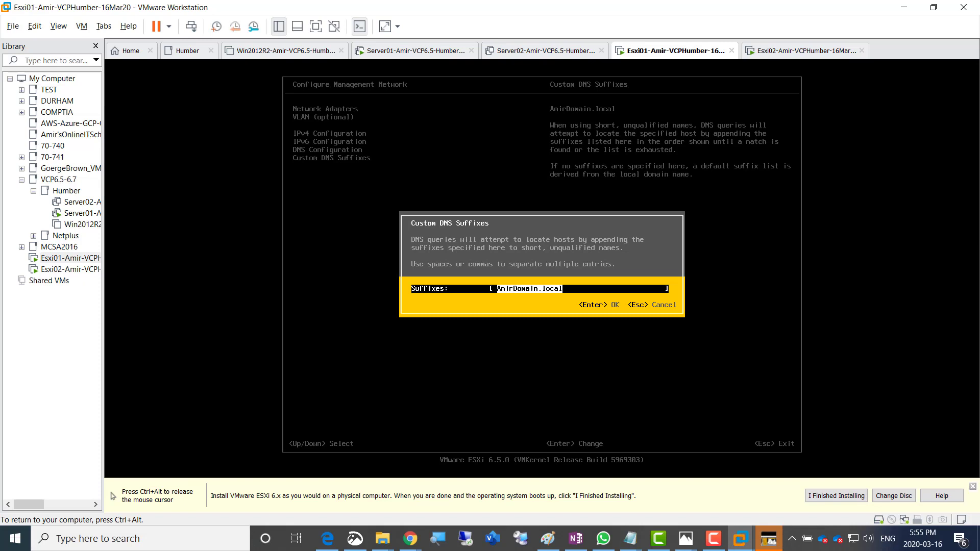
pyautogui.press('Return')
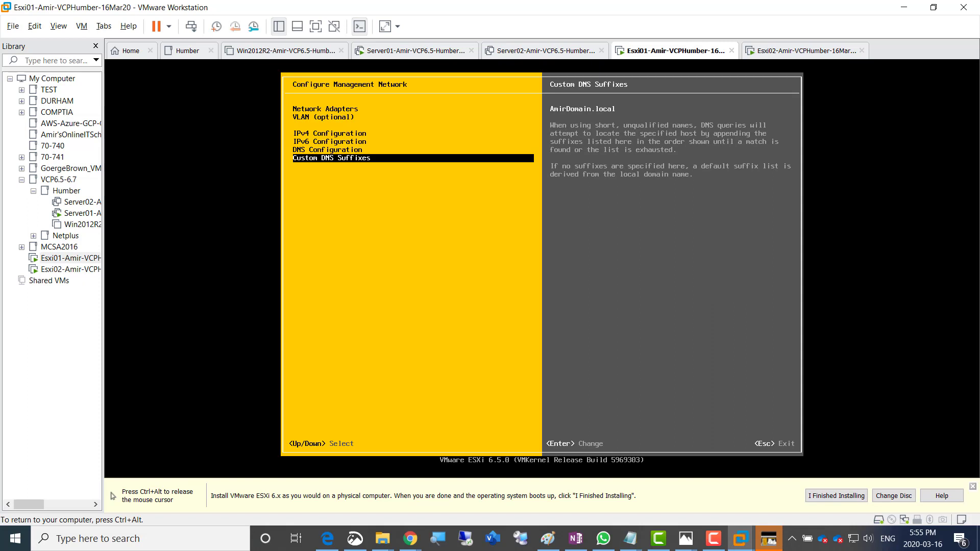
pyautogui.press('Escape')
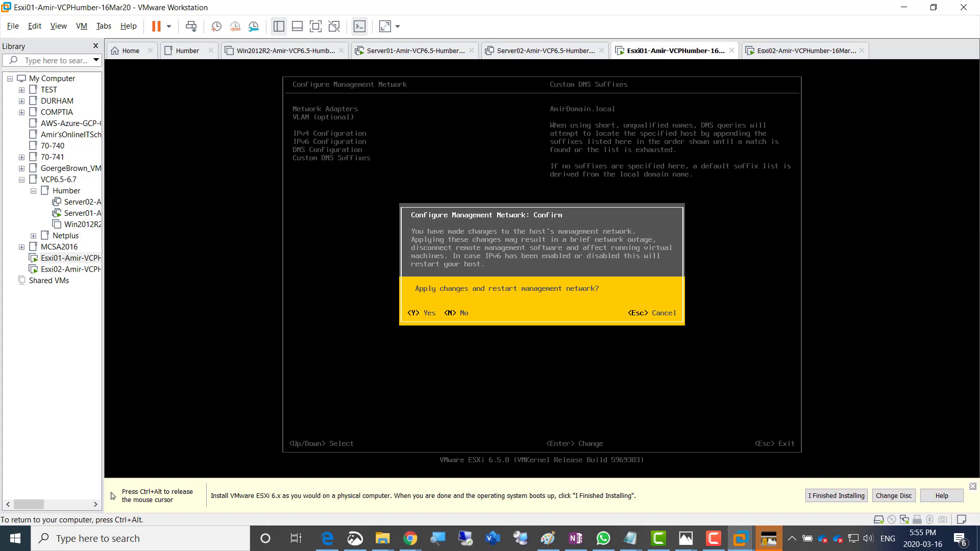
pyautogui.press('Escape')
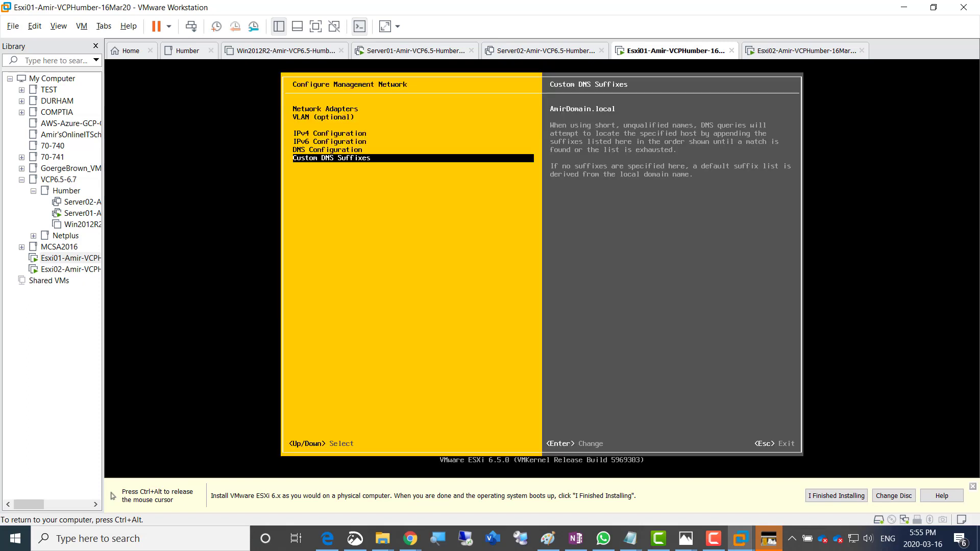
pyautogui.press('Escape')
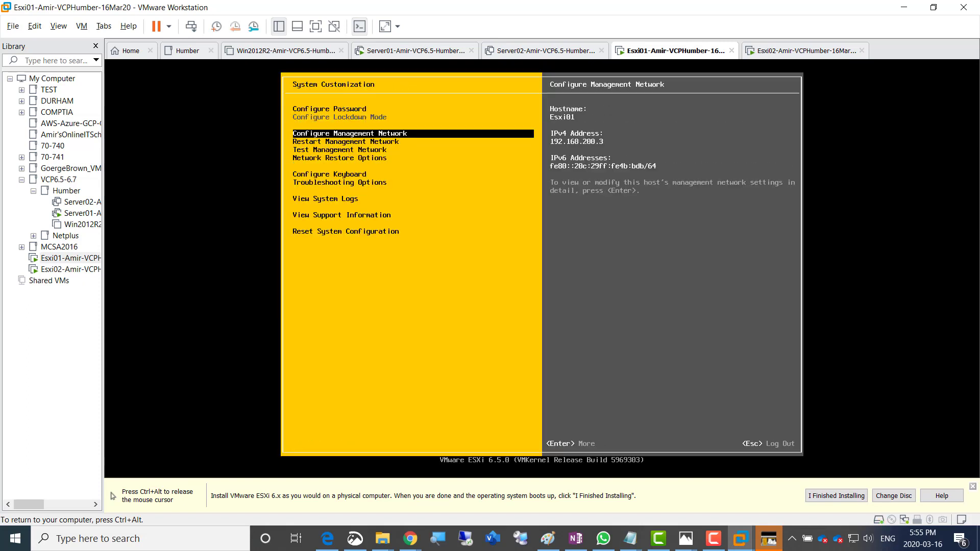
pyautogui.hotkey('ctrl', 'alt')
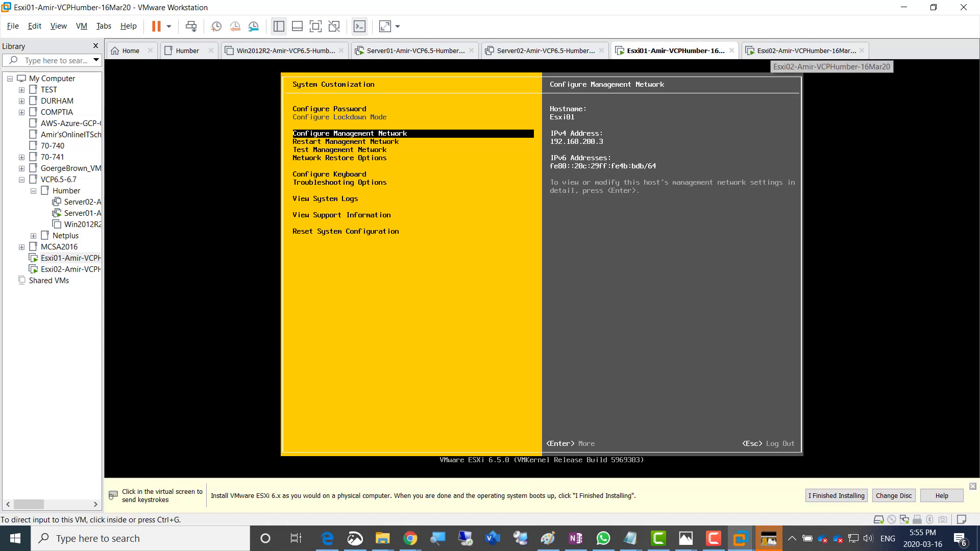
# Switch to the Esxi02 VM and log in to its ESXi console with the root password
pyautogui.click(802, 51)
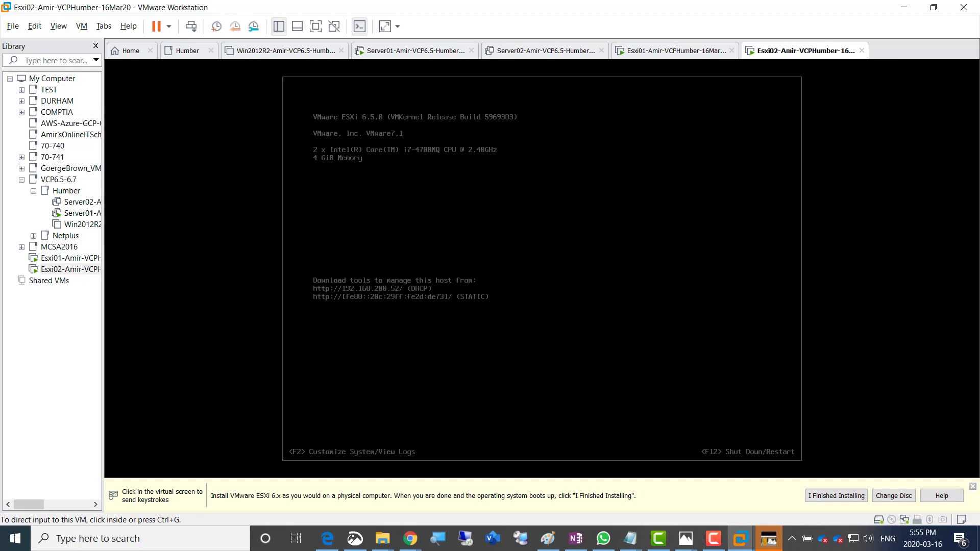
pyautogui.click(542, 268)
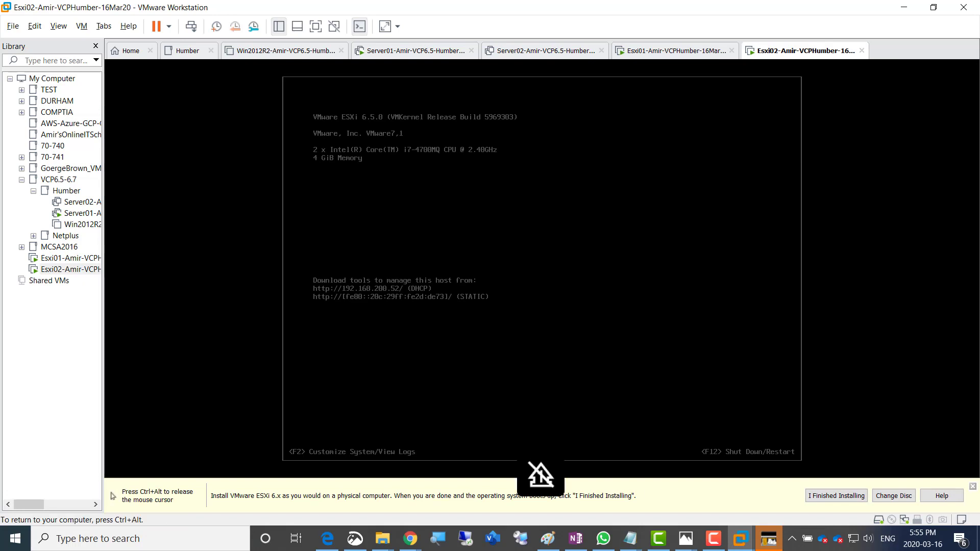
pyautogui.press('F2')
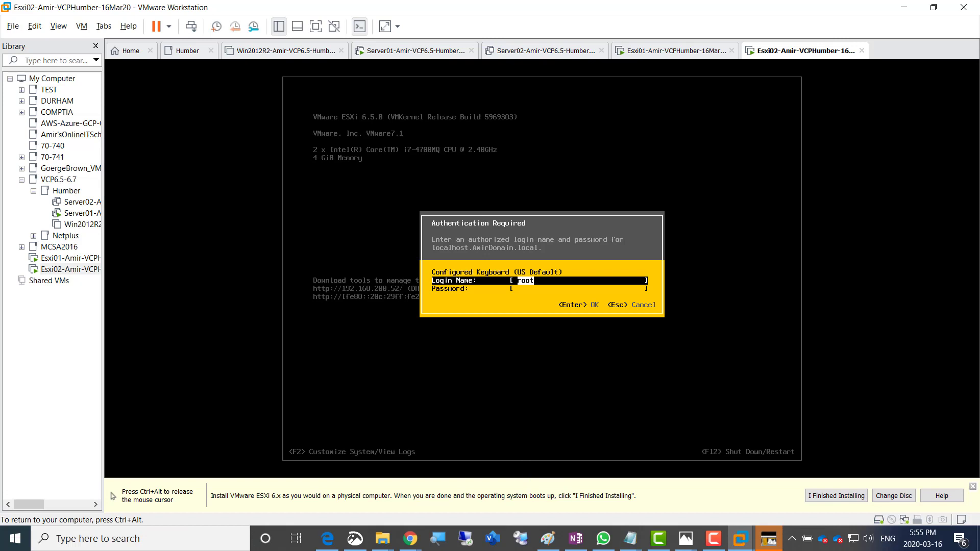
pyautogui.press('Tab')
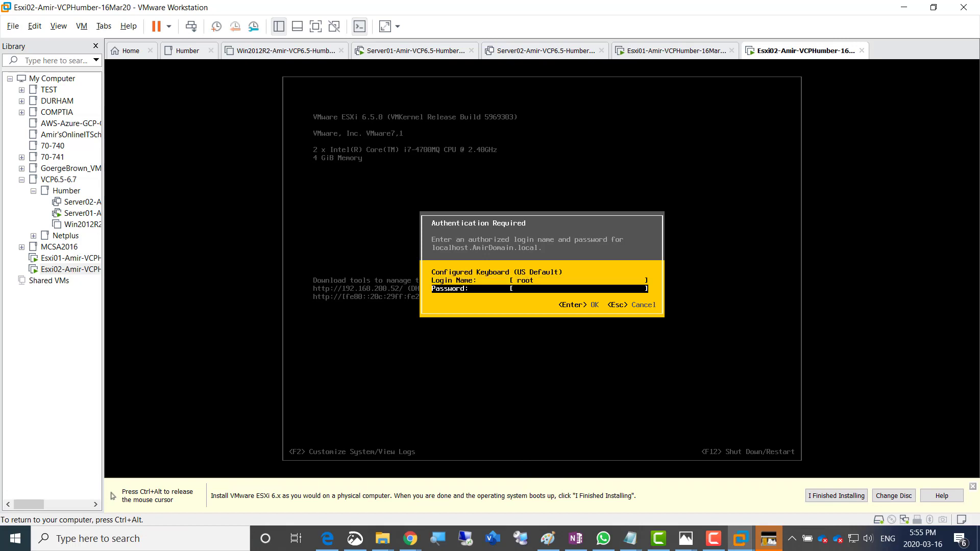
pyautogui.write('********')
pyautogui.press('Return')
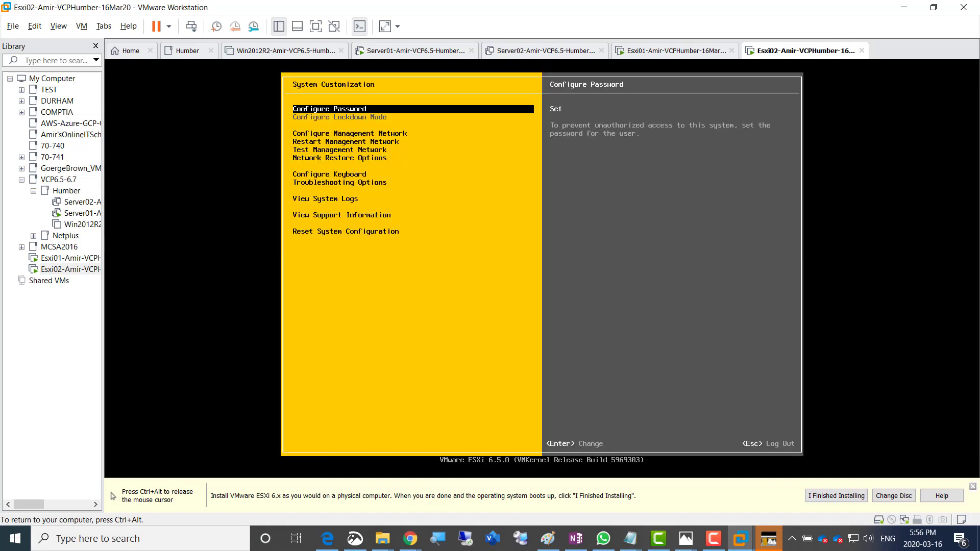
# Open Configure Management Network and move to IPv4 Configuration, currently DHCP 192.168.200.52
pyautogui.press('Down')
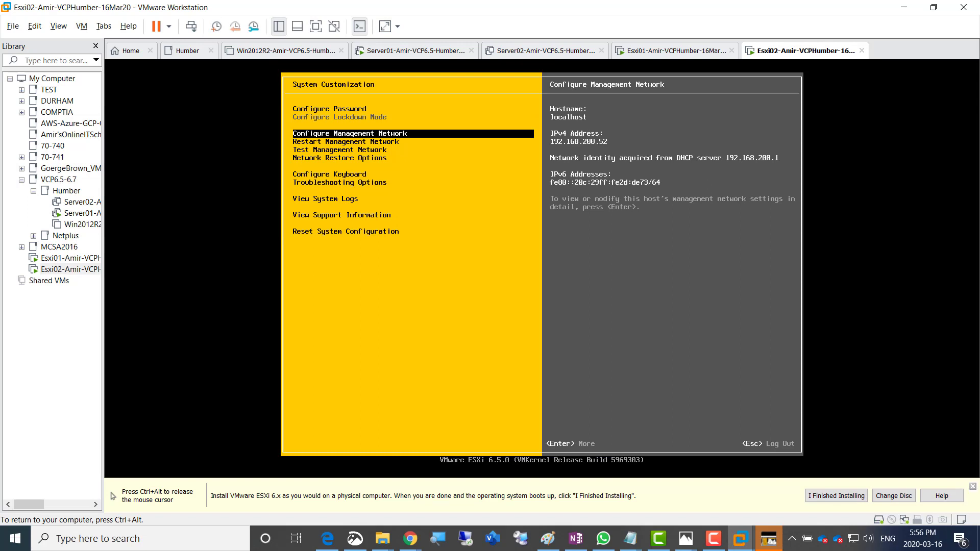
pyautogui.press('Return')
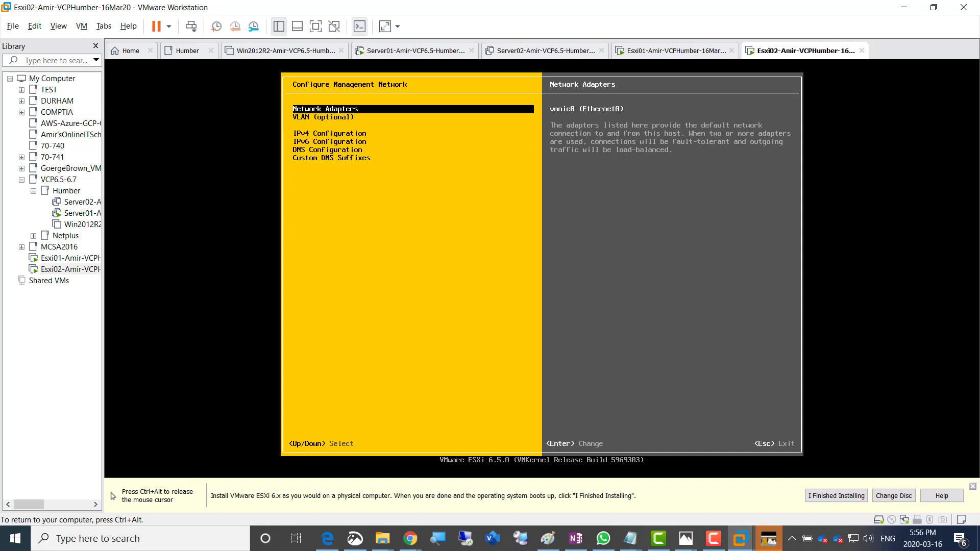
pyautogui.press('Down')
pyautogui.press('Down')
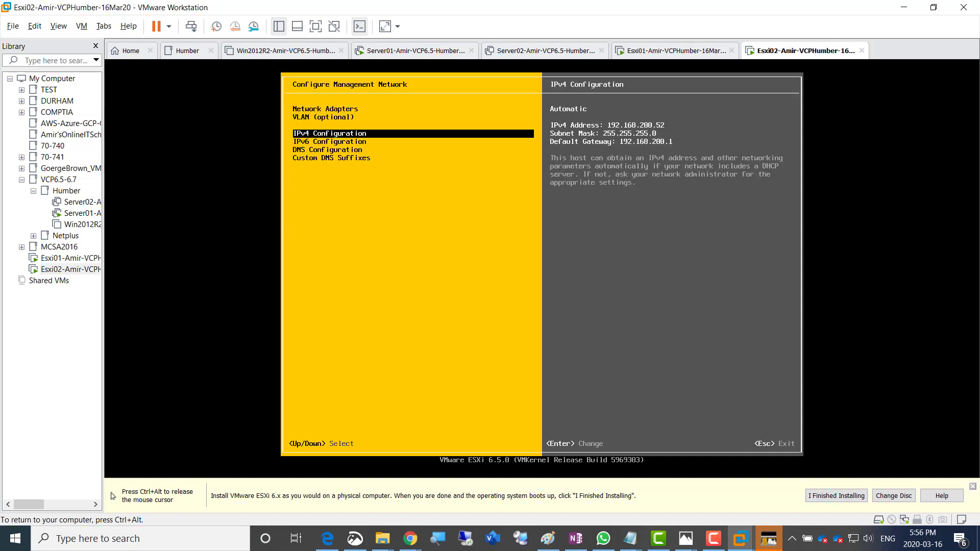
# Set Esxi02 to static IPv4 192.168.200.4, mask 255.255.255.0, gateway 192.168.200.1
pyautogui.press('Return')
pyautogui.press('Down')
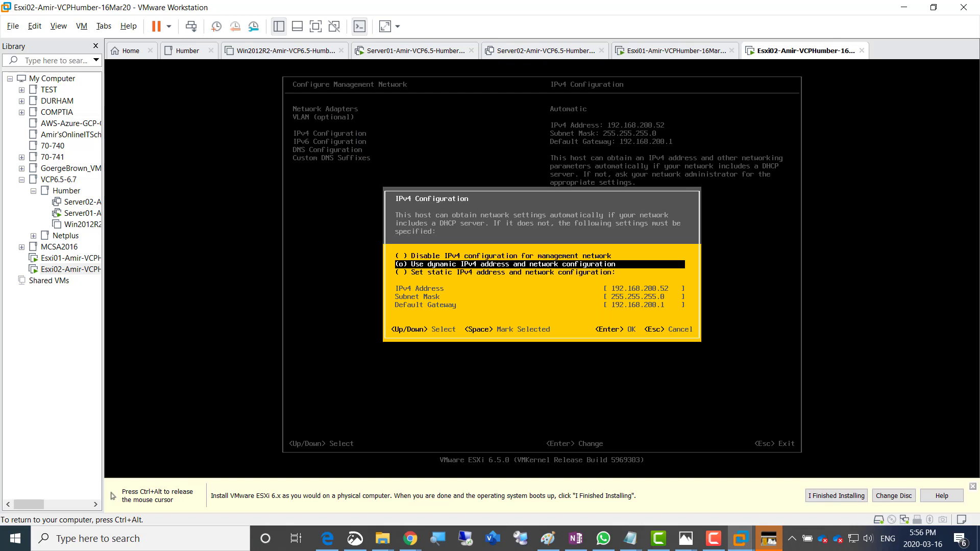
pyautogui.press('Down')
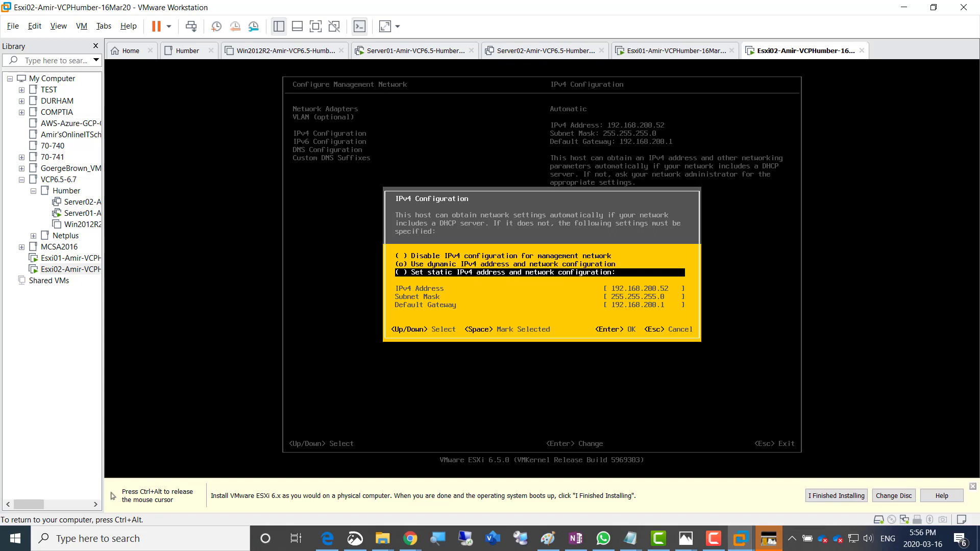
pyautogui.press('space')
pyautogui.press('Down')
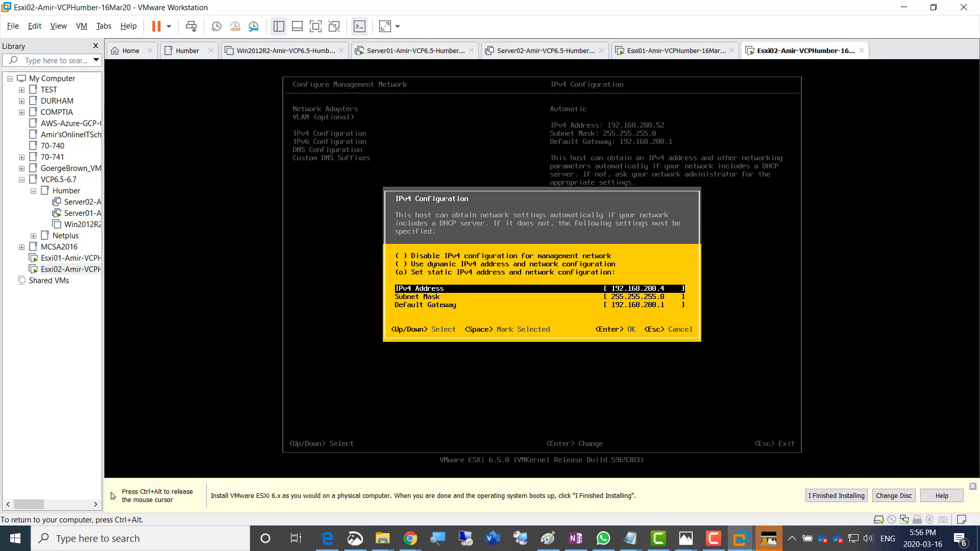
pyautogui.press('Return')
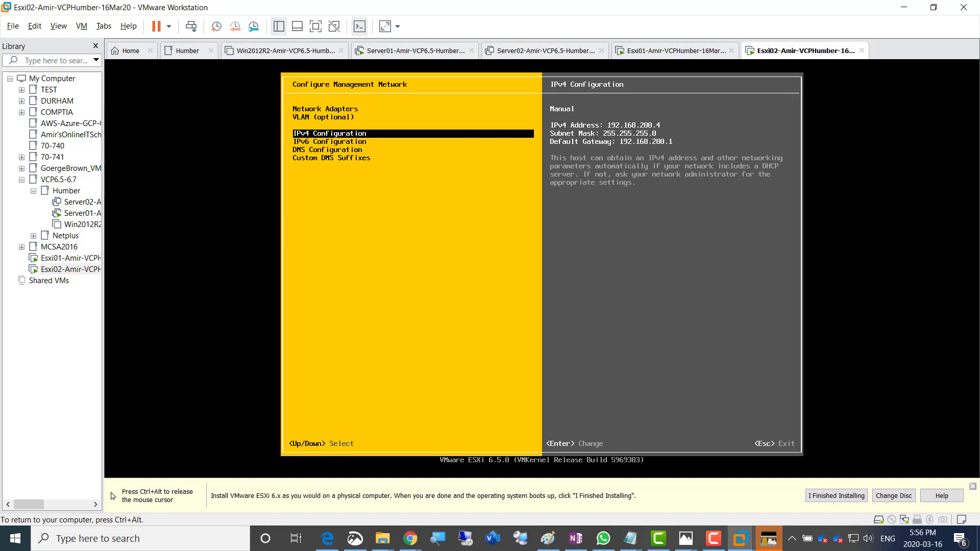
pyautogui.press('Down')
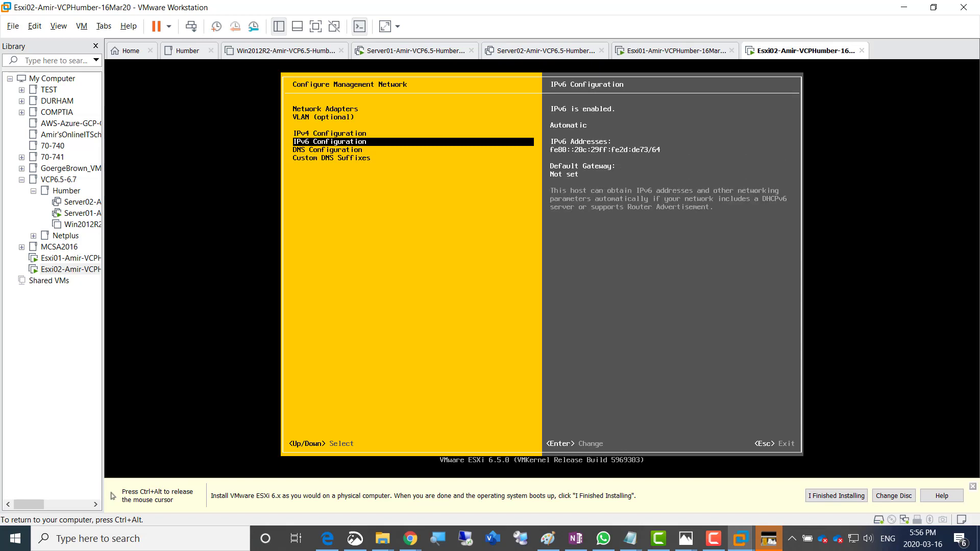
pyautogui.press('Down')
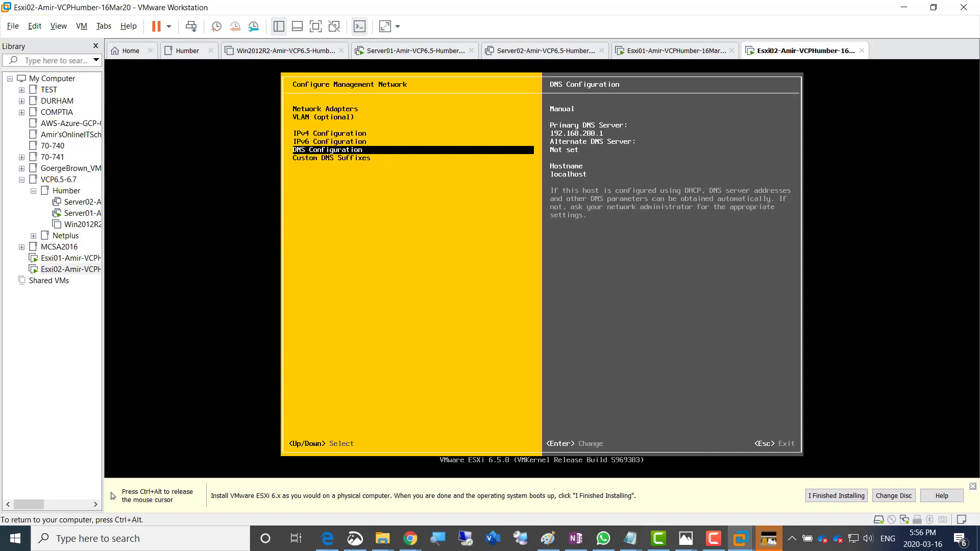
# Change the hostname from localhost to Esxi02 in DNS Configuration
pyautogui.press('Return')
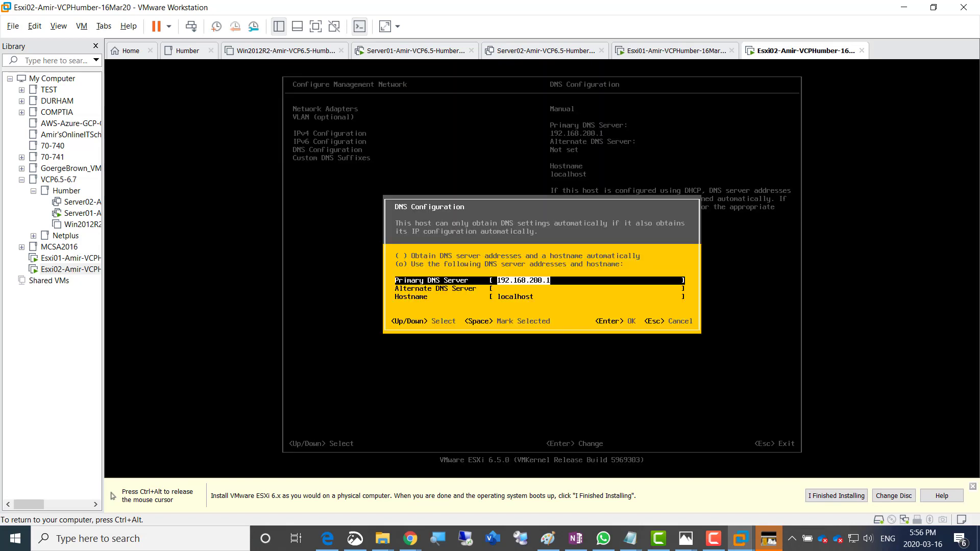
pyautogui.press('Down')
pyautogui.press('Down')
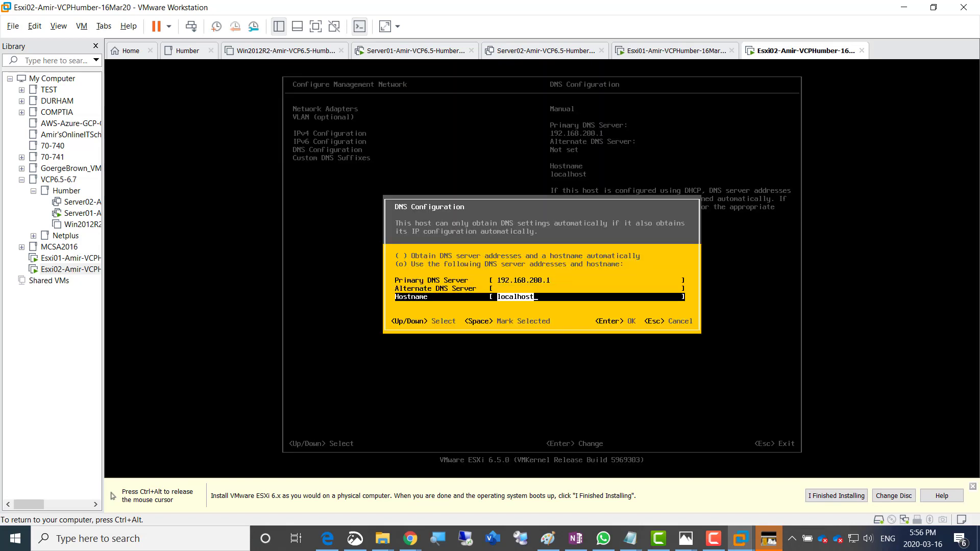
pyautogui.write('Esxi02')
pyautogui.press('Return')
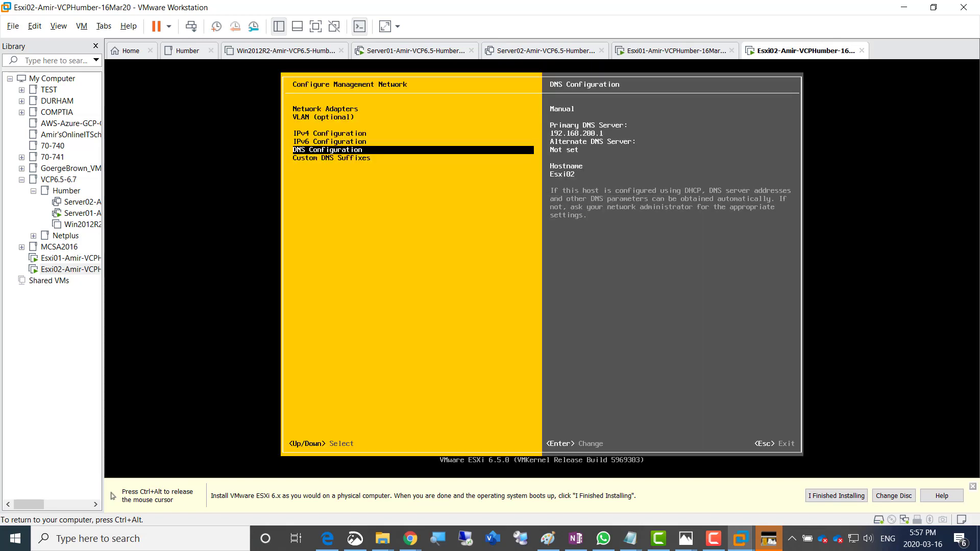
# Keep the AmirDomain.local suffix, apply the network changes, and release the VM
pyautogui.press('Down')
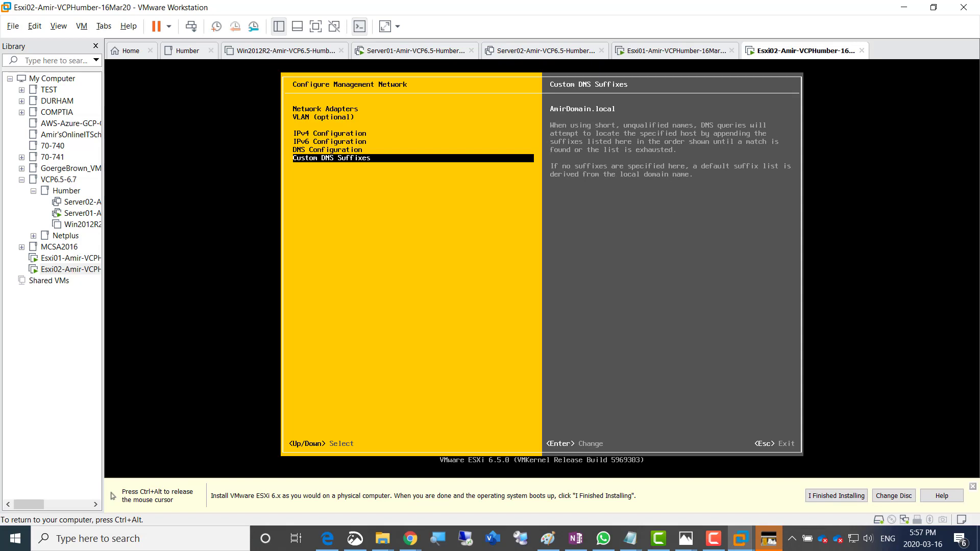
pyautogui.press('Return')
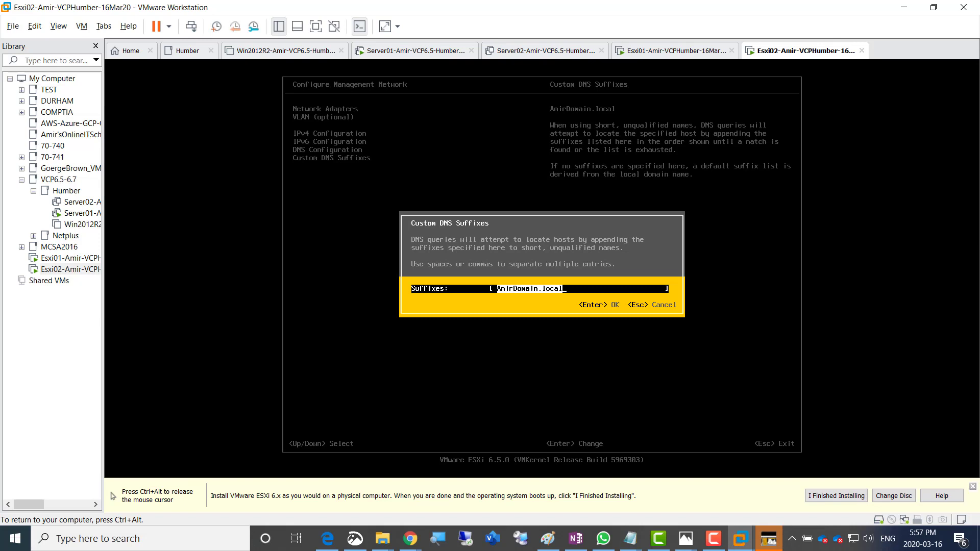
pyautogui.press('Return')
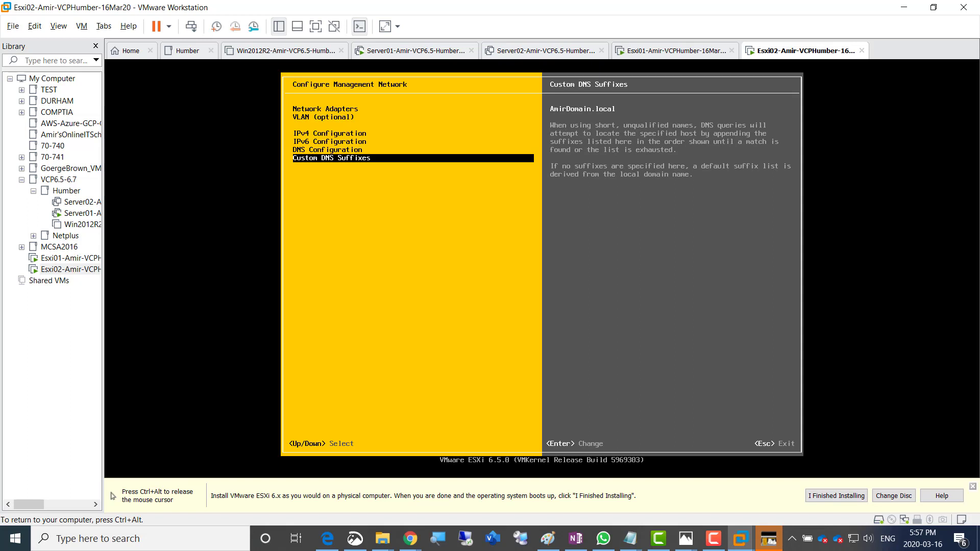
pyautogui.press('Escape')
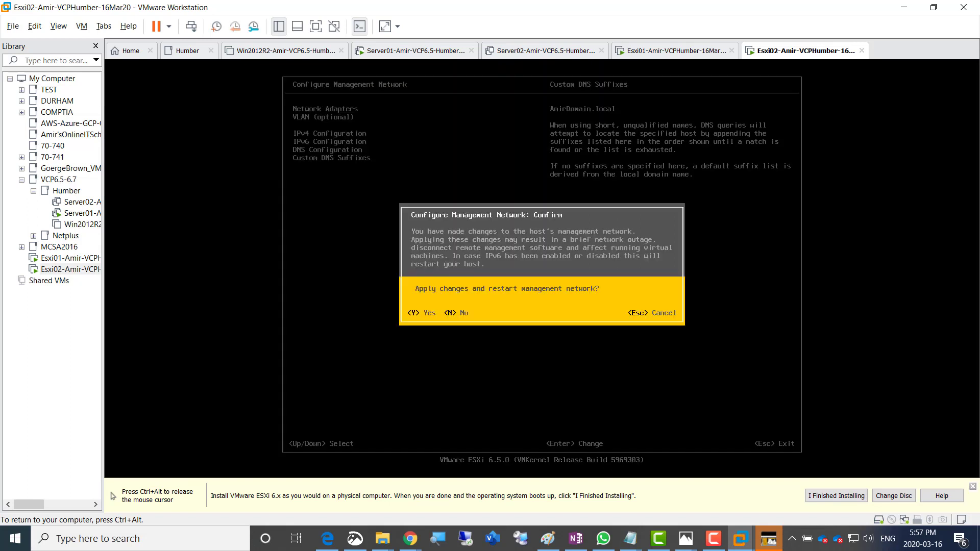
pyautogui.press('Escape')
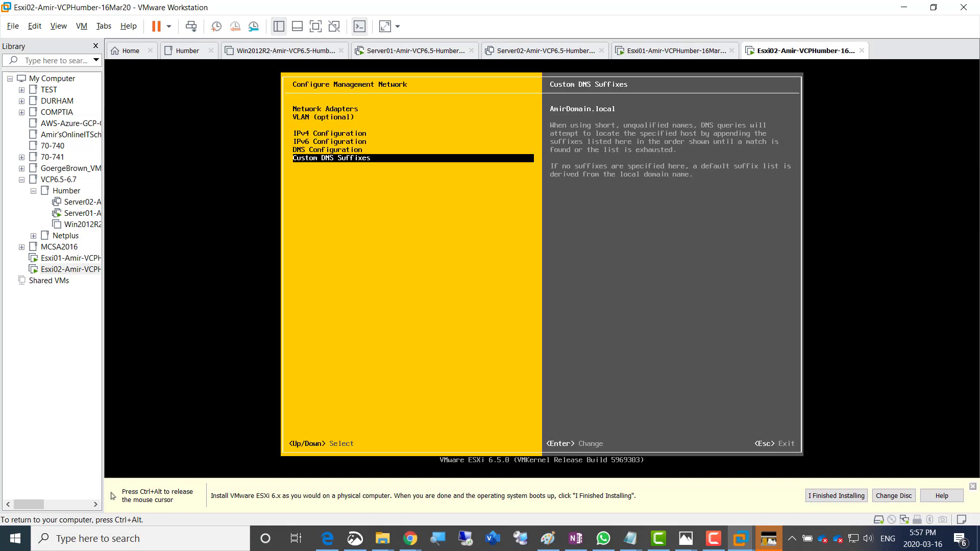
pyautogui.press('Escape')
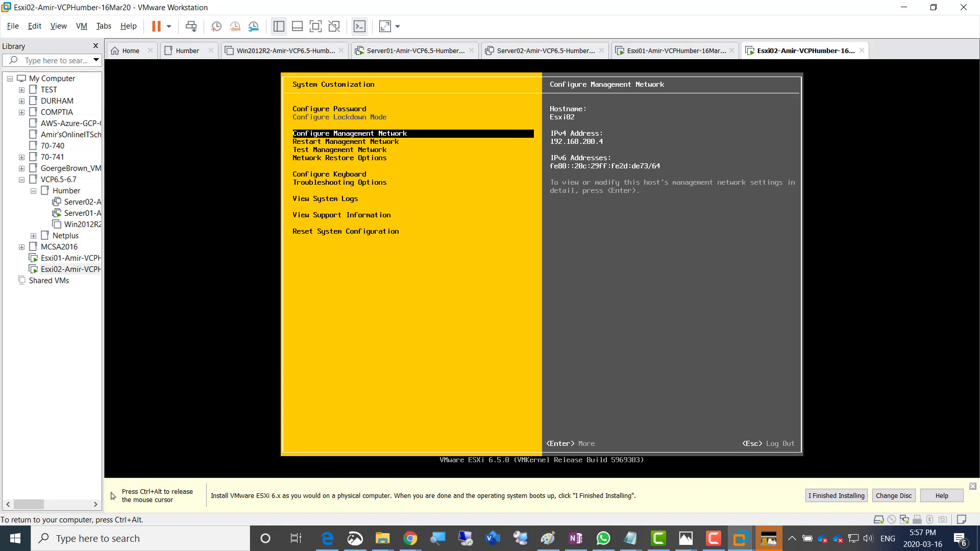
pyautogui.hotkey('ctrl', 'alt')
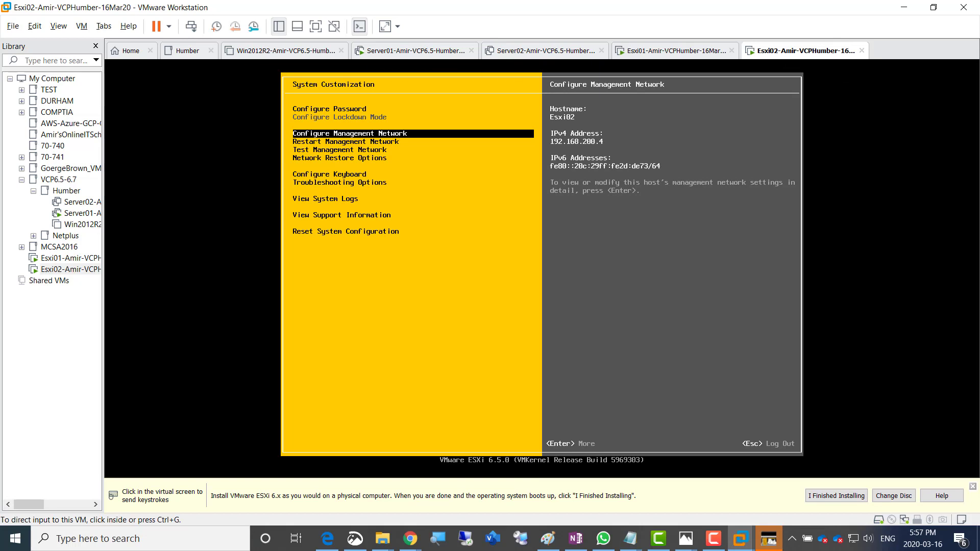
# In OneNote, colour the Shutdown Server02, create-Esxi and configure name/IP lines green
pyautogui.click(576, 539)
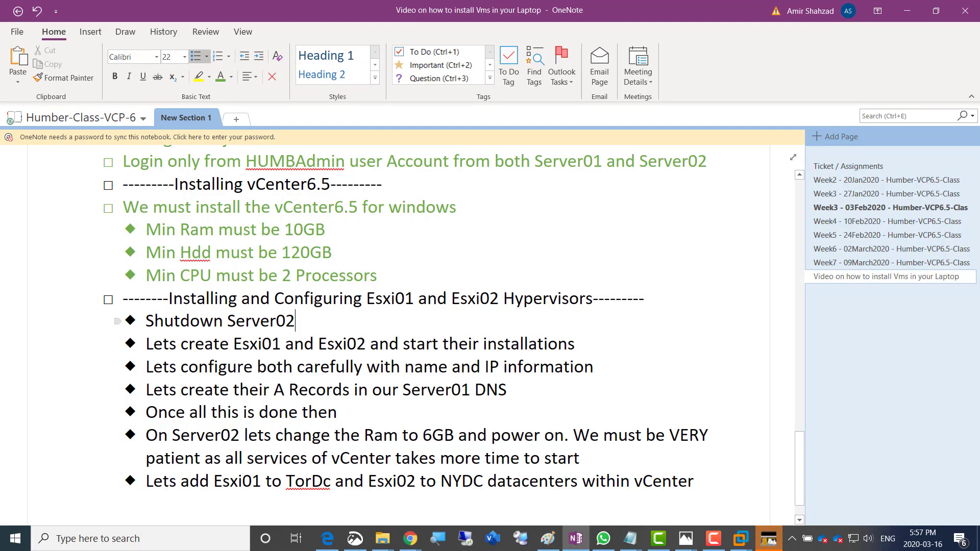
pyautogui.moveTo(146, 321); pyautogui.dragTo(295, 321)
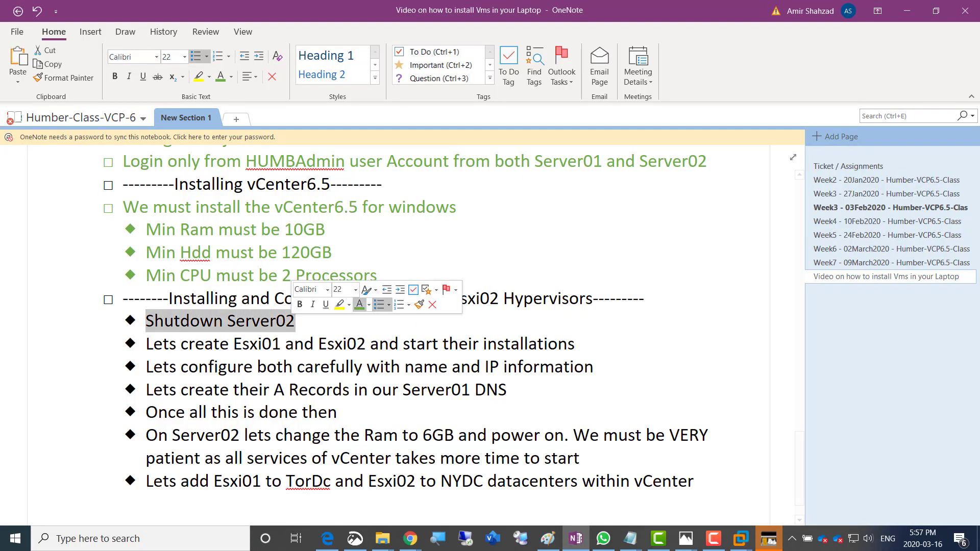
pyautogui.click(360, 305)
pyautogui.moveTo(146, 344); pyautogui.dragTo(575, 344)
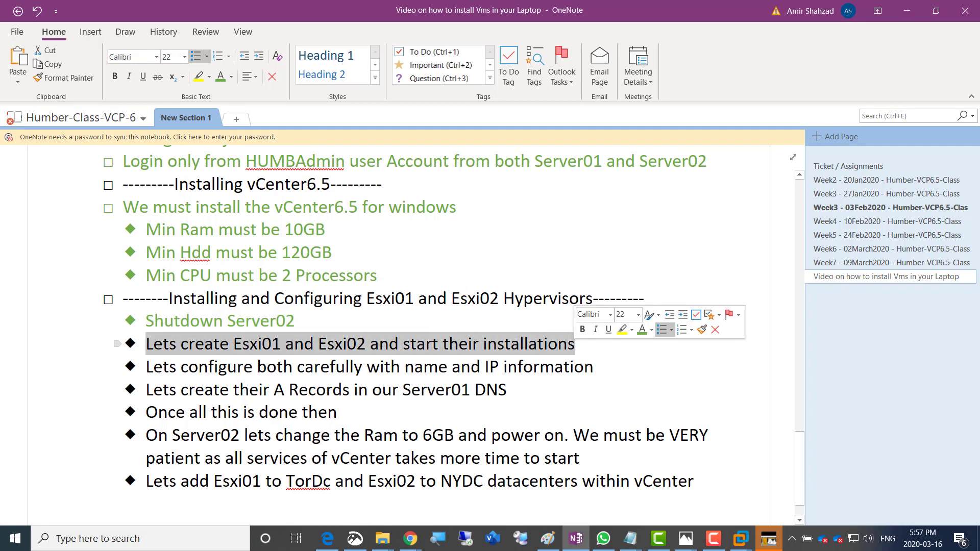
pyautogui.click(645, 329)
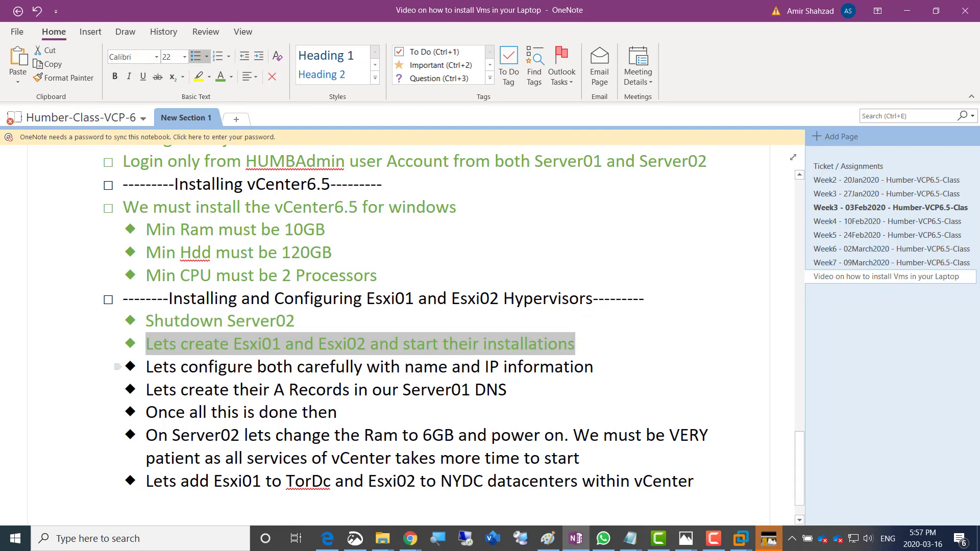
pyautogui.moveTo(146, 366); pyautogui.dragTo(594, 367)
pyautogui.click(659, 349)
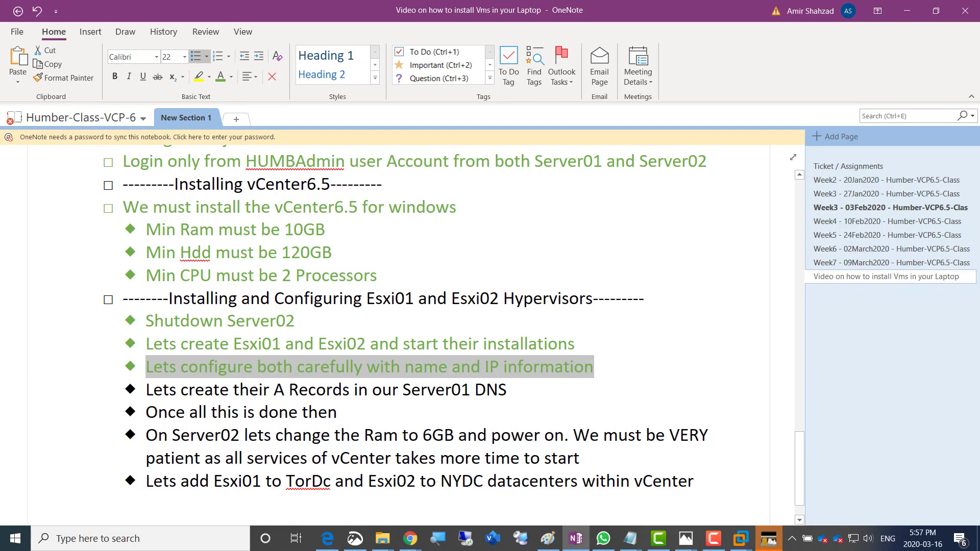
pyautogui.click(741, 539)
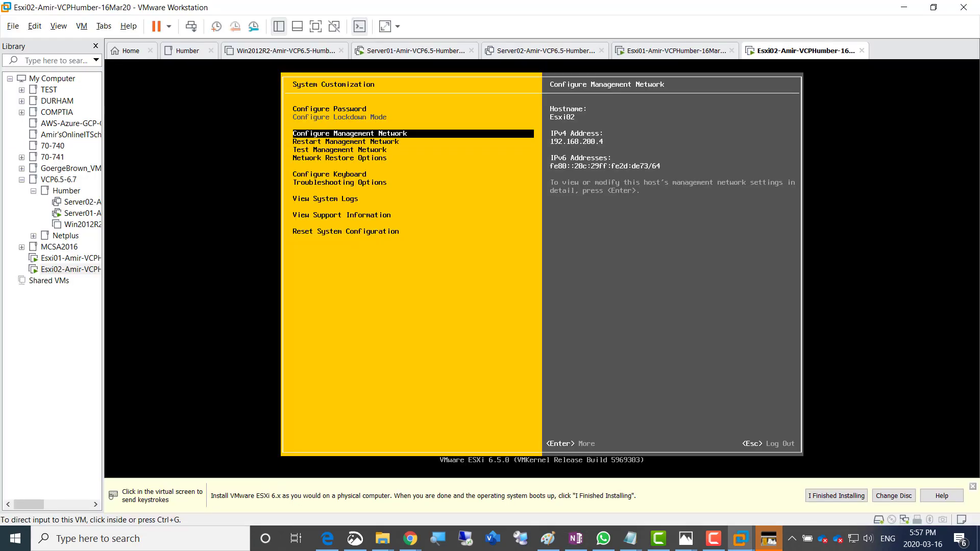
# On Server01, launch DNS Manager from the Server Manager Tools menu
pyautogui.click(416, 51)
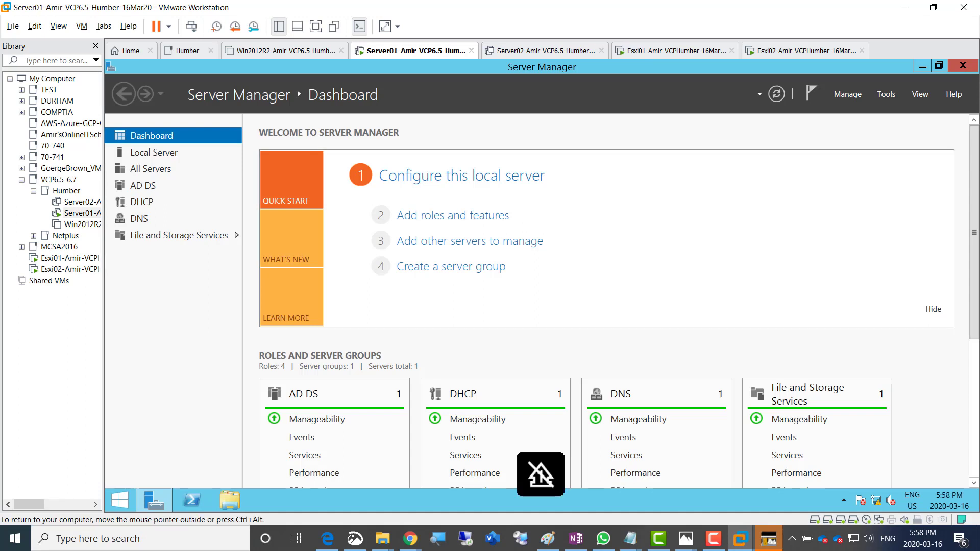
pyautogui.click(886, 94)
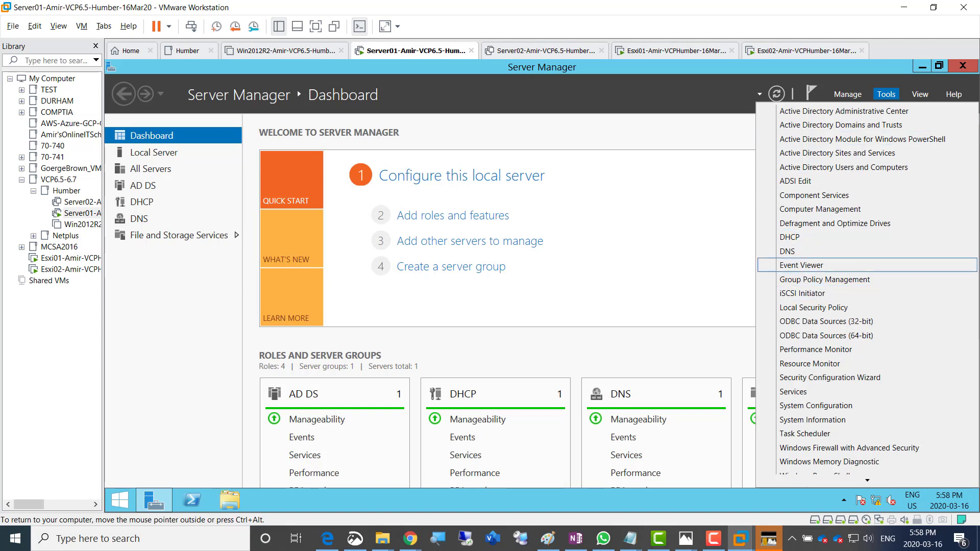
pyautogui.click(788, 251)
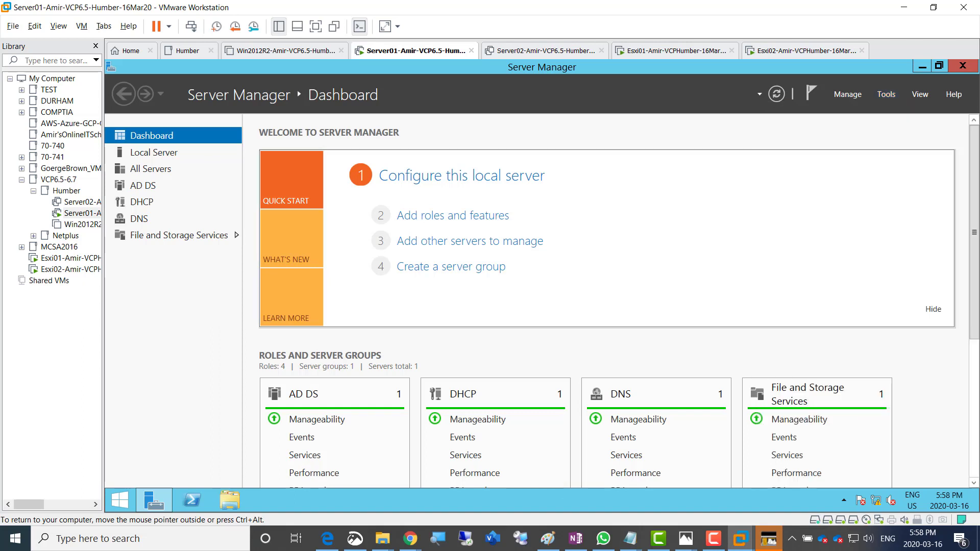
pyautogui.click(714, 539)
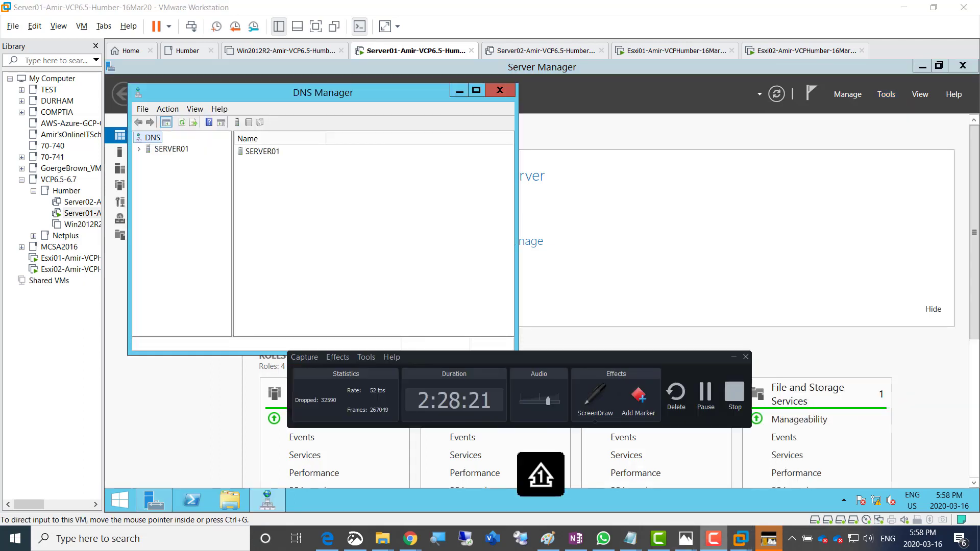
pyautogui.moveTo(562, 357); pyautogui.dragTo(979, 290)
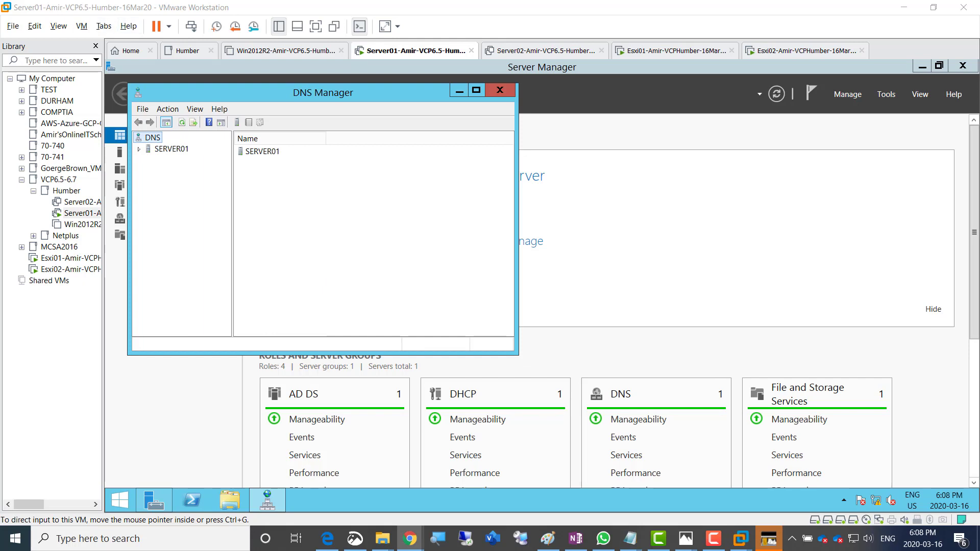
# Expand SERVER01 > Forward Lookup Zones and select the AmirDomain.local zone
pyautogui.doubleClick(172, 149)
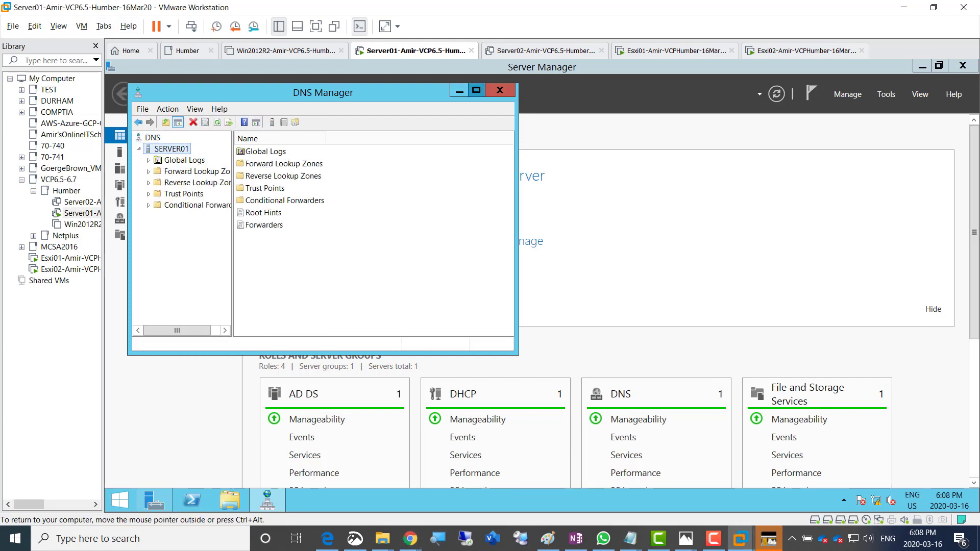
pyautogui.click(476, 91)
pyautogui.moveTo(206, 286); pyautogui.dragTo(358, 286)
pyautogui.doubleClick(175, 143)
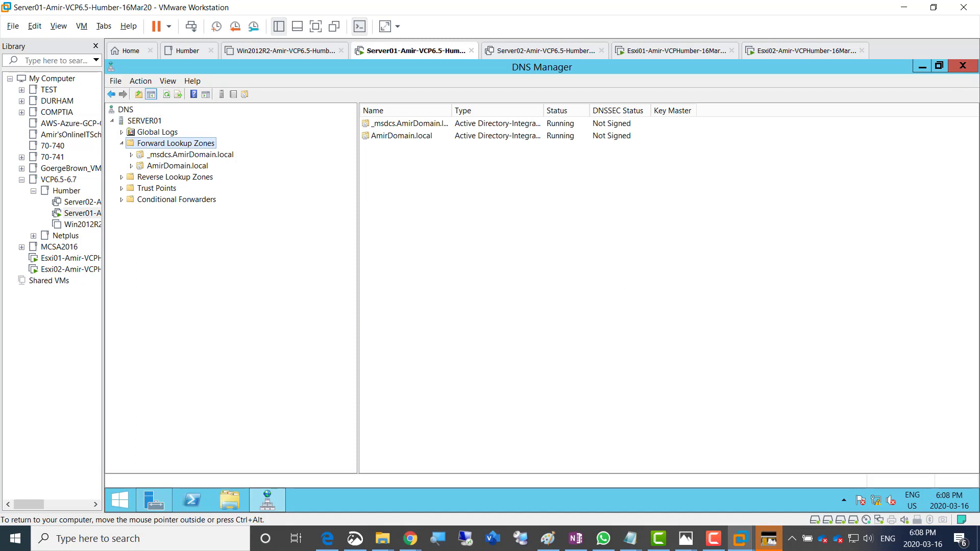
pyautogui.click(112, 121)
pyautogui.click(111, 121)
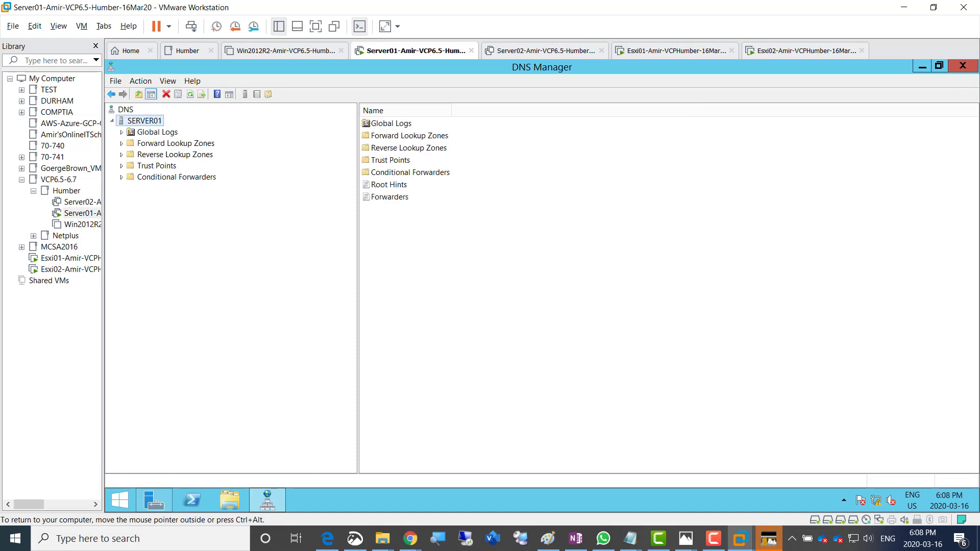
pyautogui.click(175, 143)
pyautogui.click(121, 143)
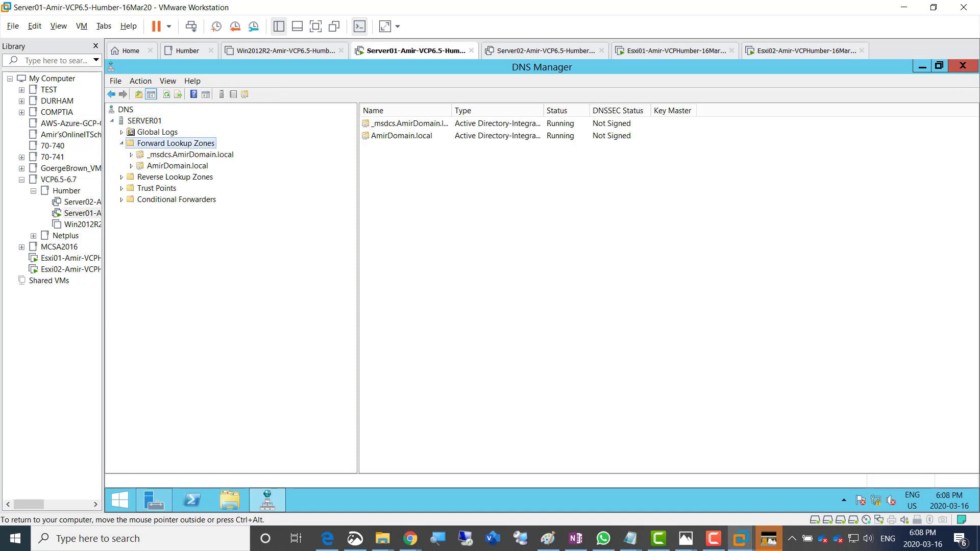
pyautogui.click(178, 166)
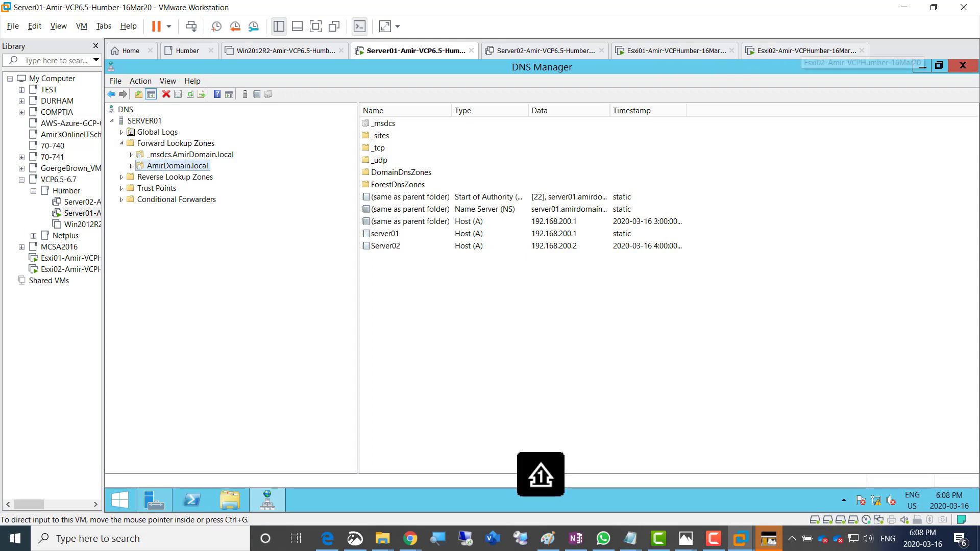
# Add host record Esxi01 at 192.168.200.3 with a PTR record to AmirDomain.local
pyautogui.rightClick(177, 166)
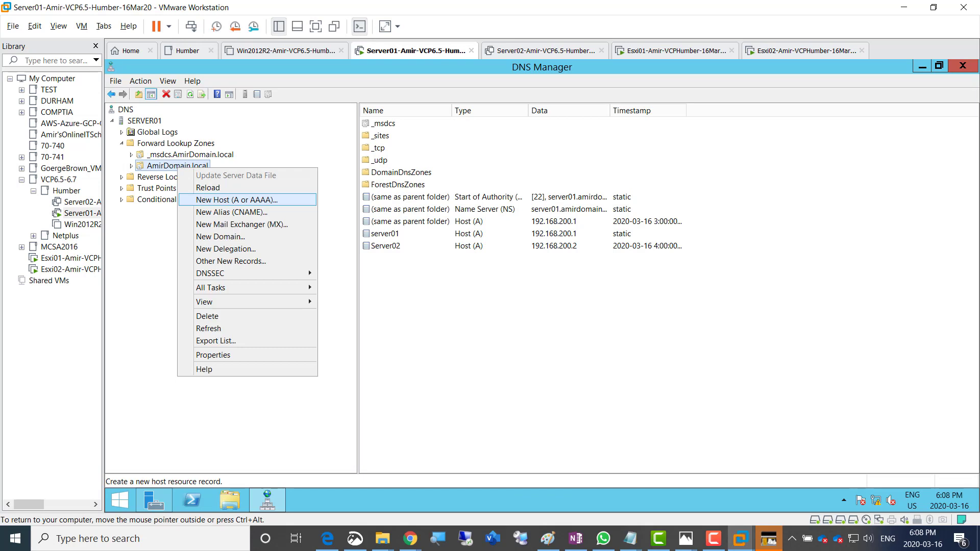
pyautogui.press('Return')
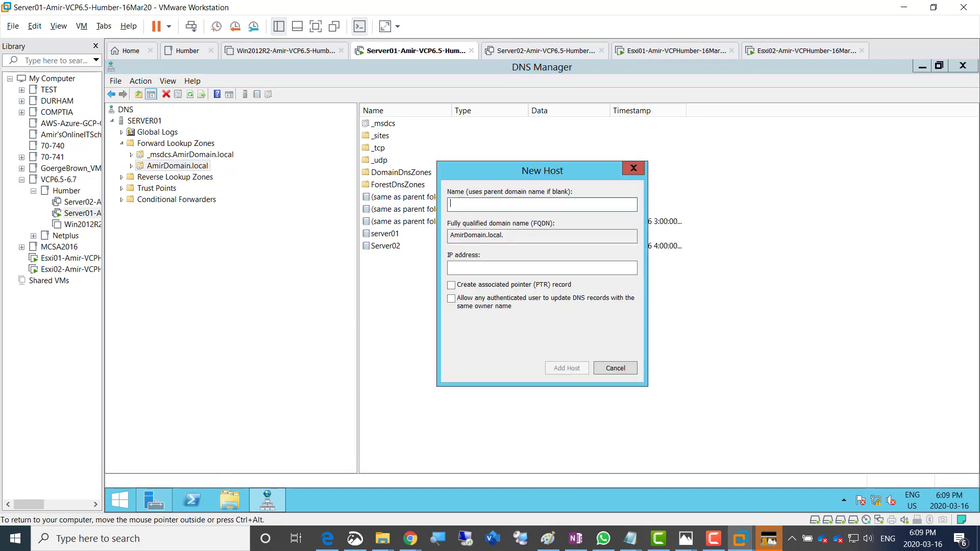
pyautogui.write('Esxi01')
pyautogui.press('Tab')
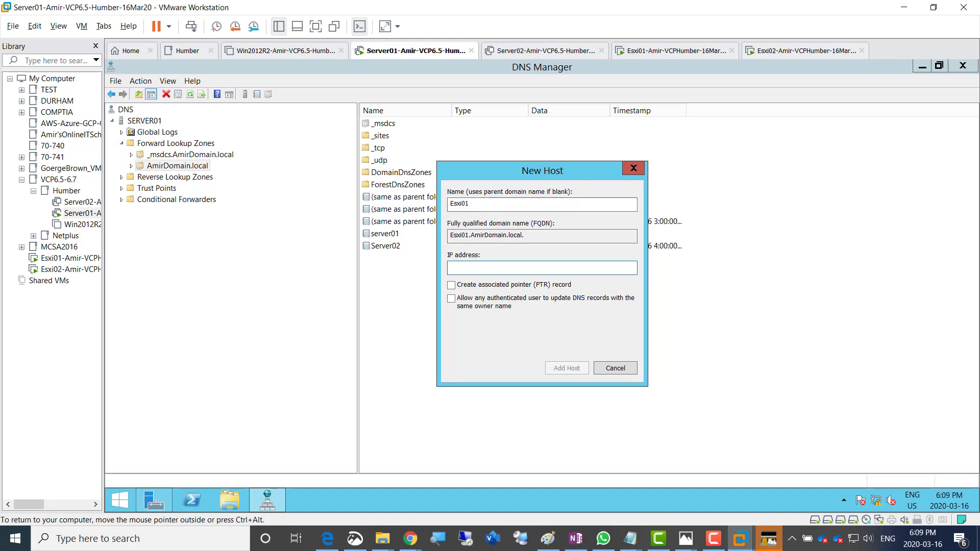
pyautogui.write('192.168.200.3')
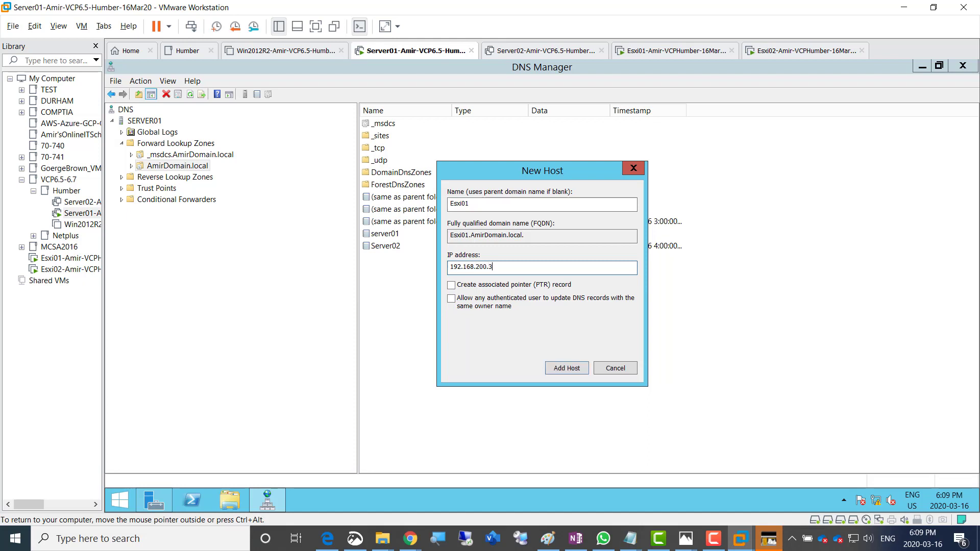
pyautogui.click(452, 285)
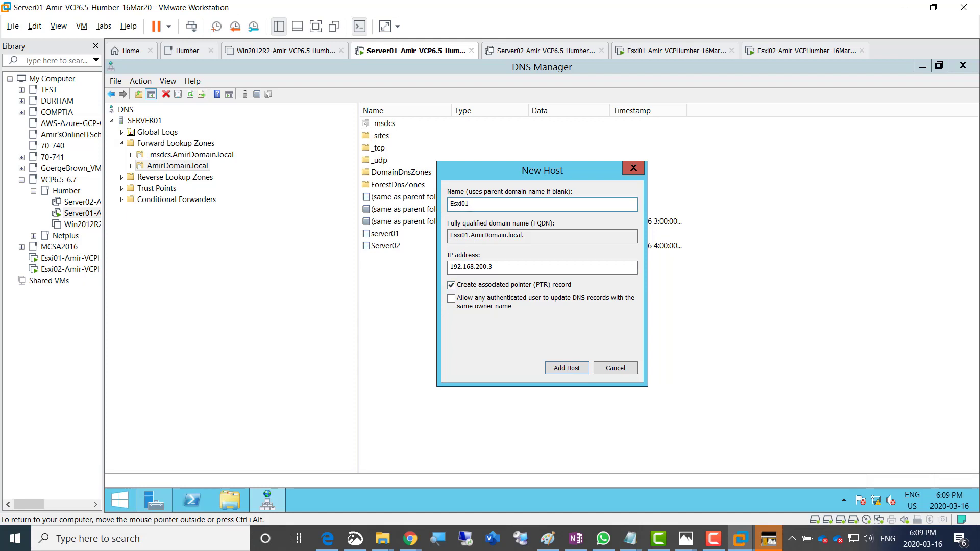
pyautogui.press('Tab')
pyautogui.press('Tab')
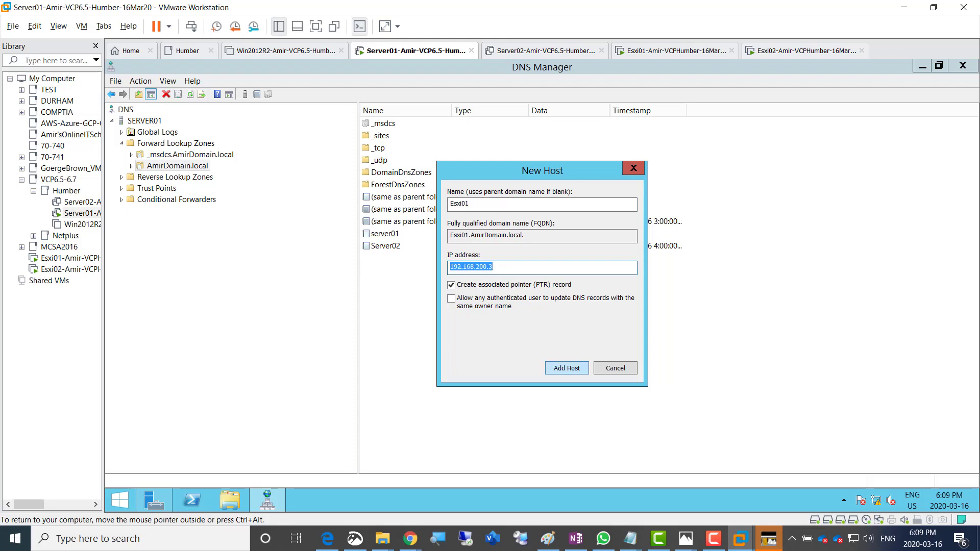
pyautogui.press('Return')
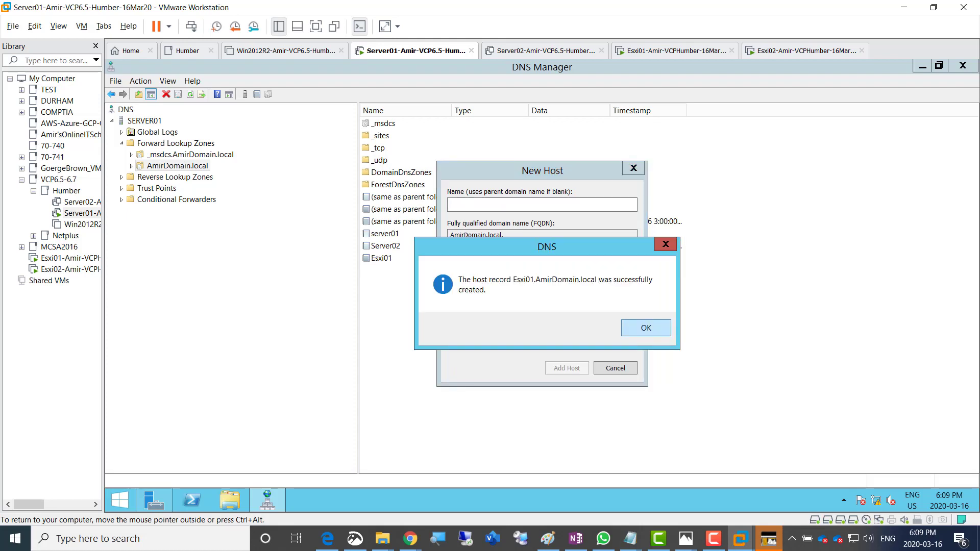
pyautogui.press('Return')
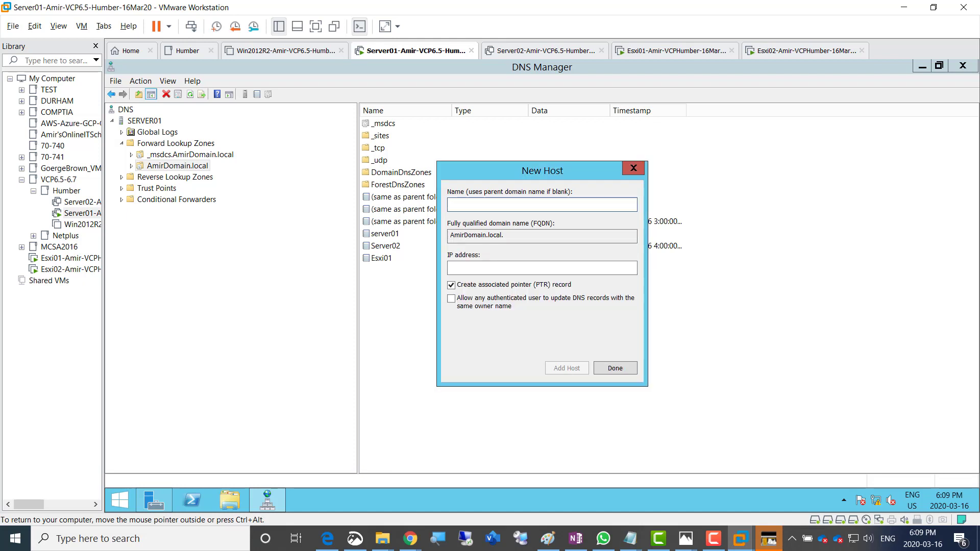
pyautogui.write('Esxi02')
# Add host record Esxi02 at 192.168.200.4, then close the New Host window
pyautogui.click(490, 268)
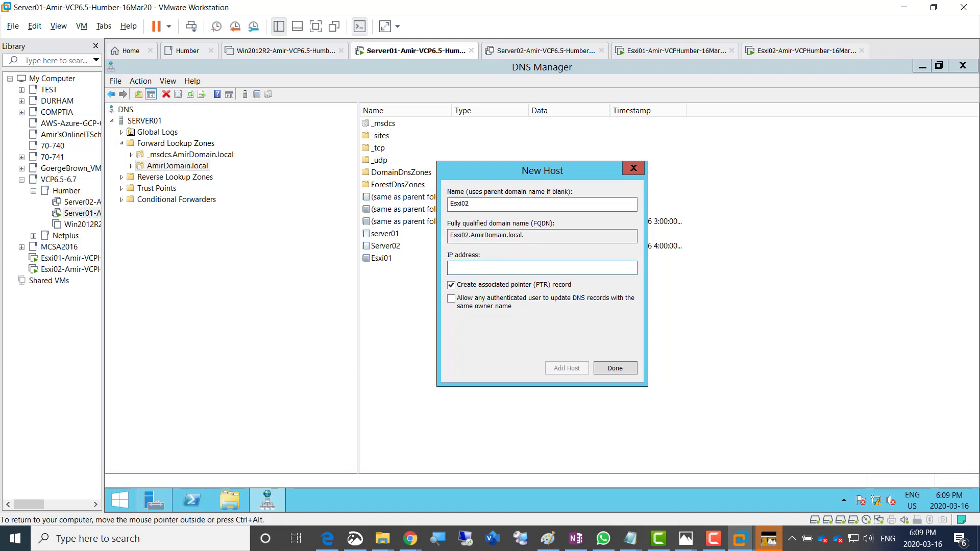
pyautogui.write('192.168.200.4')
pyautogui.moveTo(542, 171); pyautogui.dragTo(552, 308)
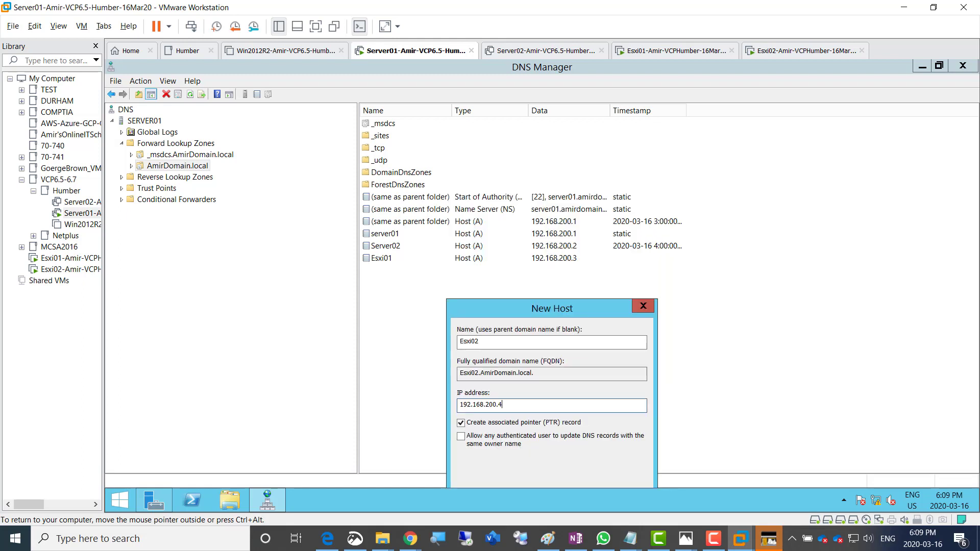
pyautogui.moveTo(552, 308); pyautogui.dragTo(560, 167)
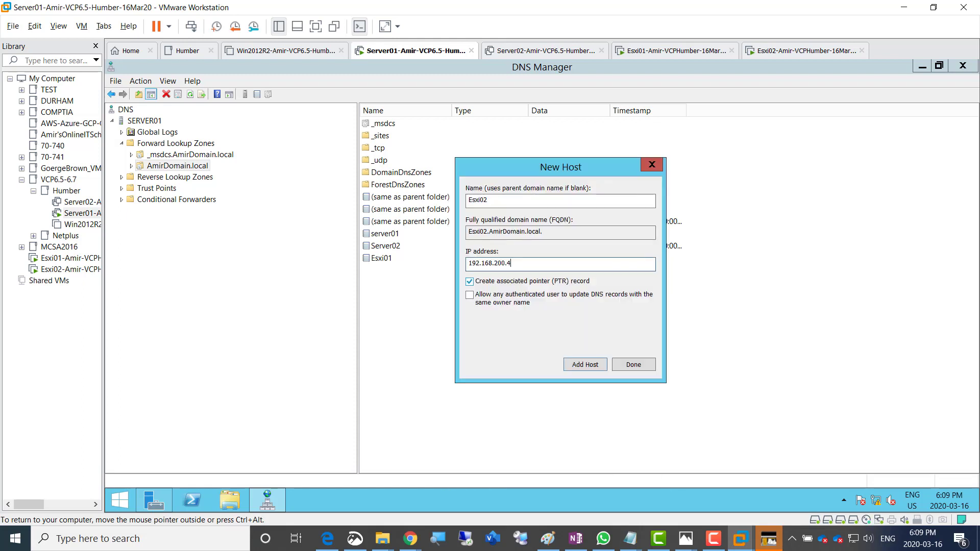
pyautogui.doubleClick(478, 200)
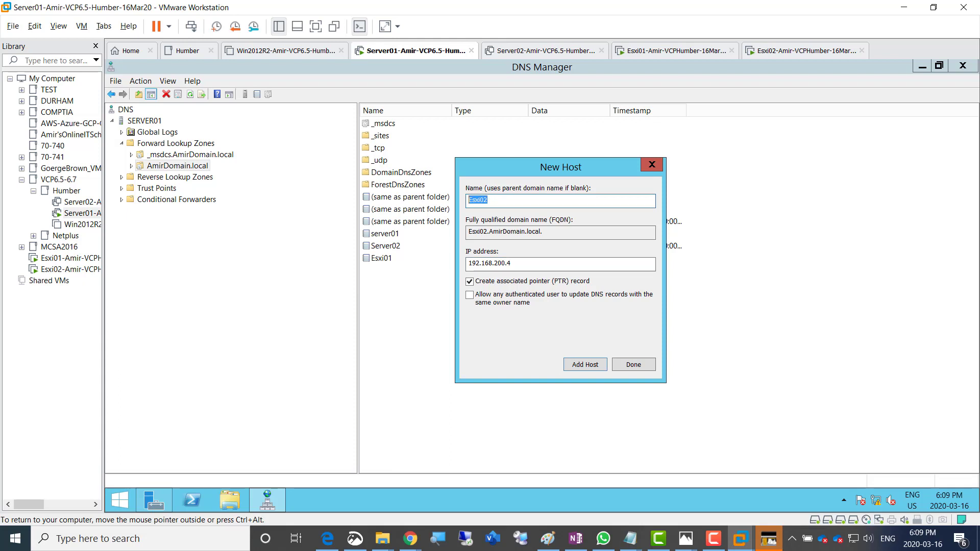
pyautogui.press('Tab')
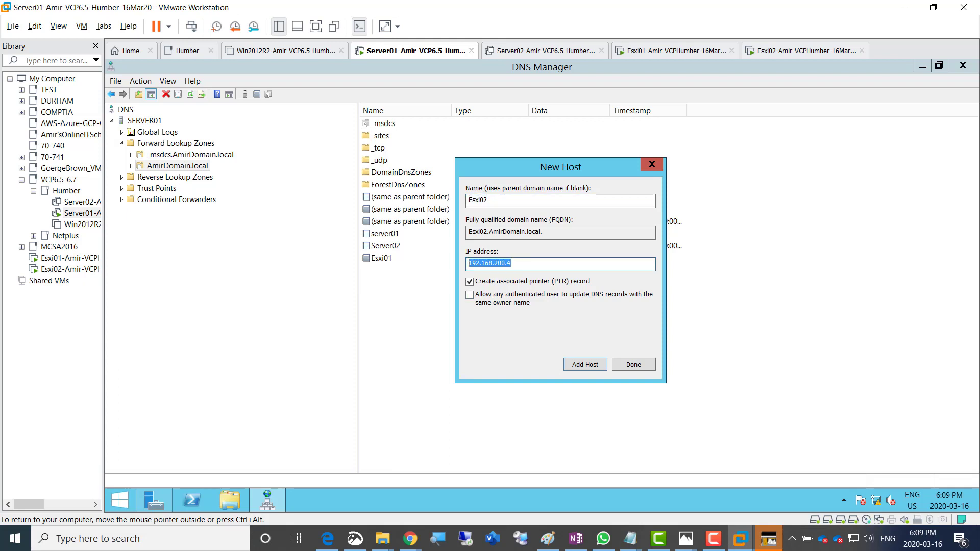
pyautogui.press('Return')
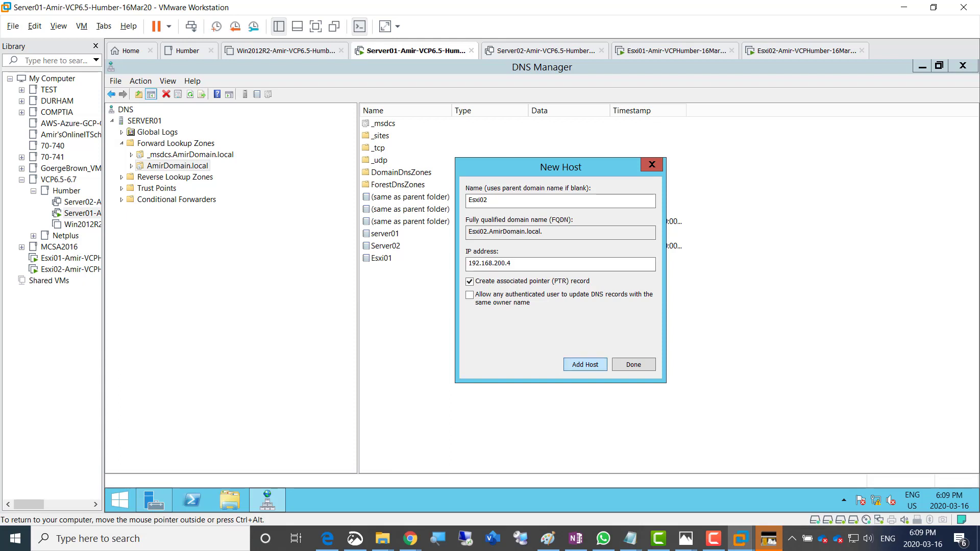
pyautogui.press('Return')
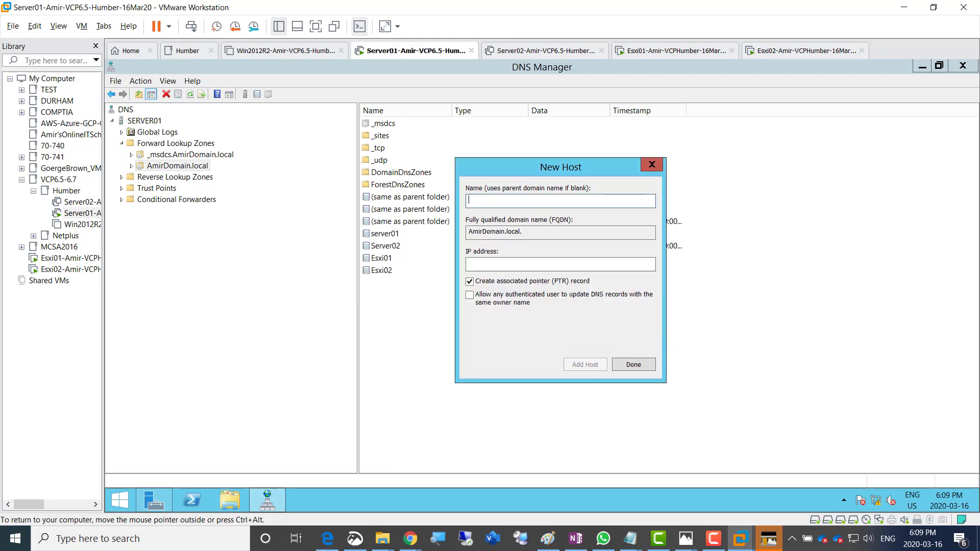
pyautogui.press('Return')
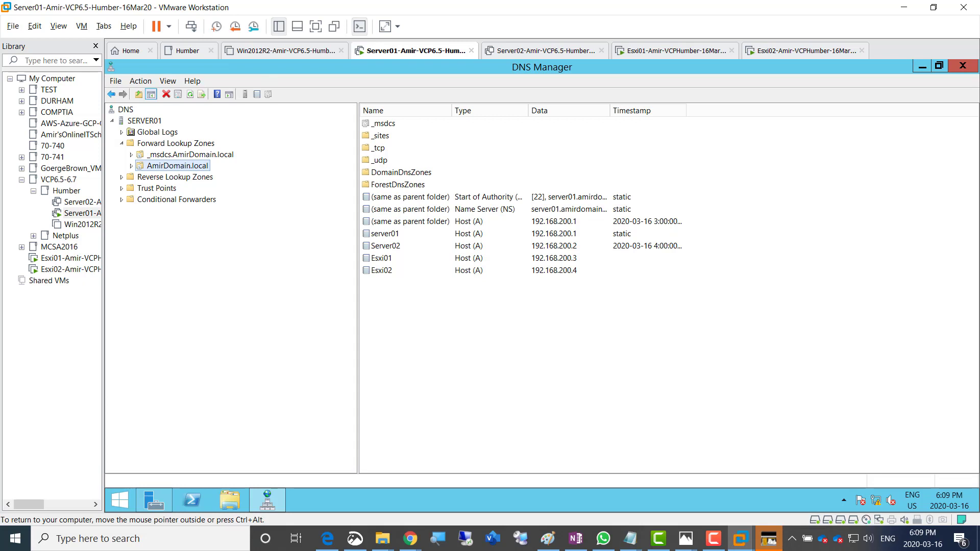
pyautogui.click(144, 121)
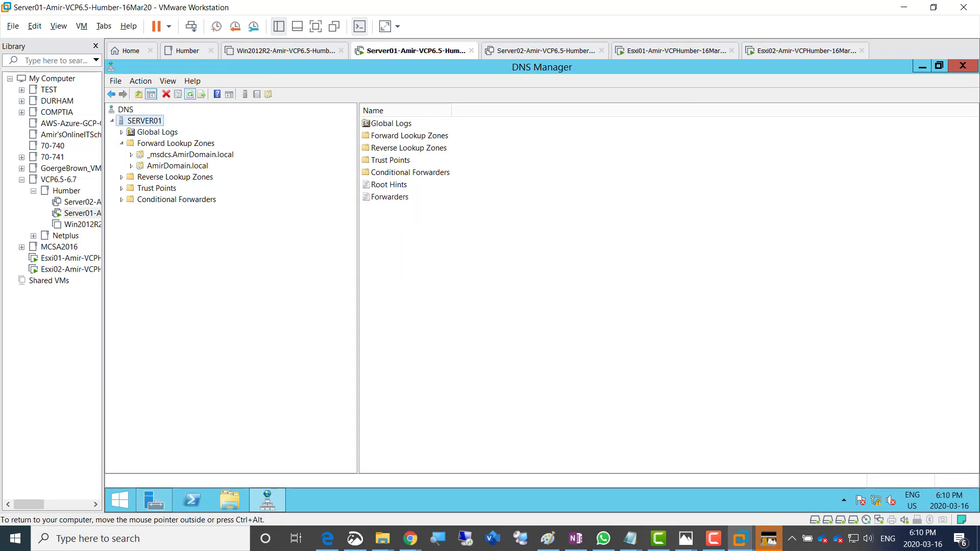
# Refresh the SERVER01 DNS view and release input from the virtual machine
pyautogui.click(190, 95)
pyautogui.click(190, 95)
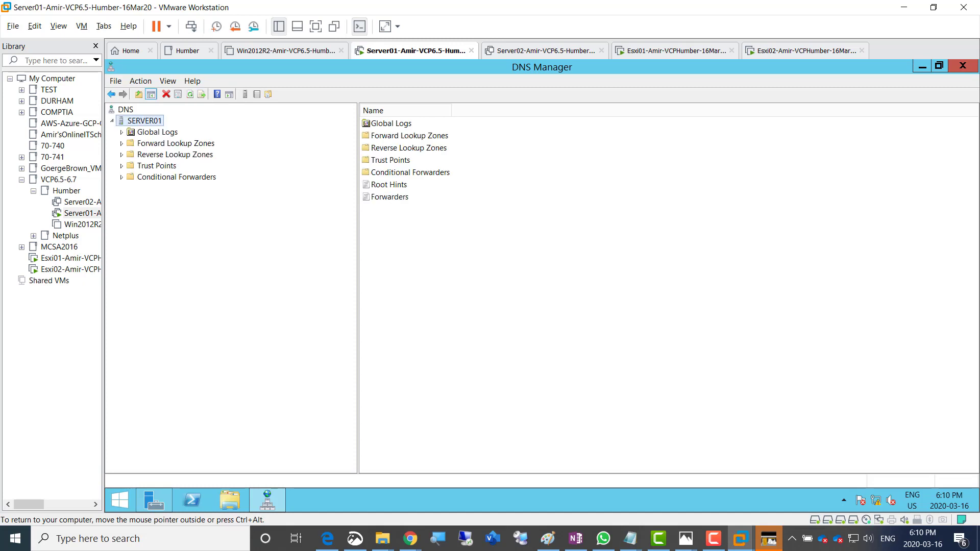
pyautogui.hotkey('ctrl', 'alt')
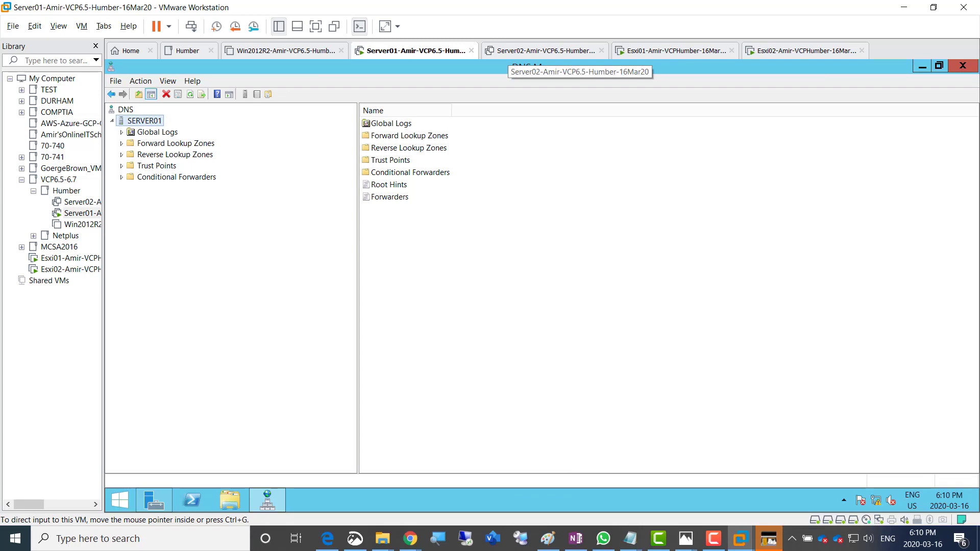
# Colour the A Records line green in the OneNote checklist
pyautogui.click(575, 539)
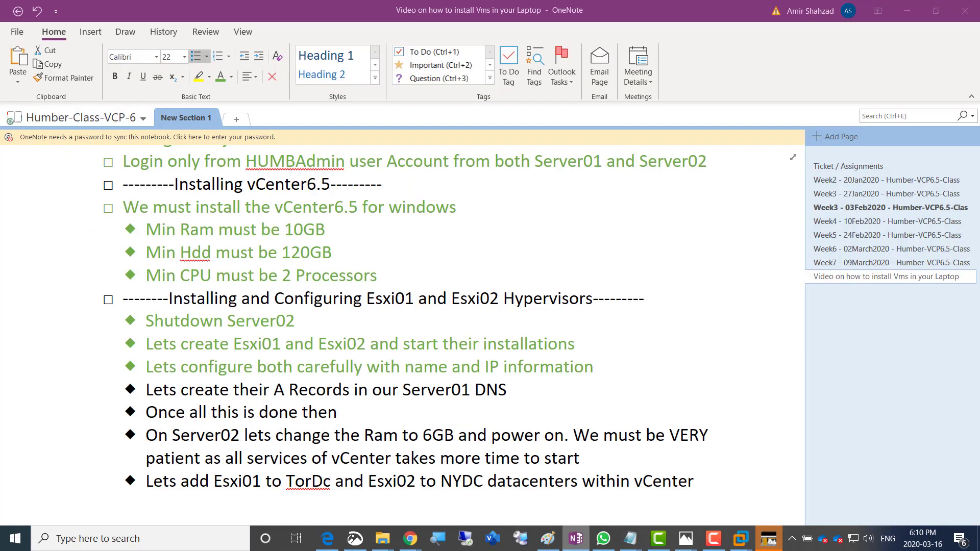
pyautogui.moveTo(147, 390); pyautogui.dragTo(512, 390)
pyautogui.click(590, 371)
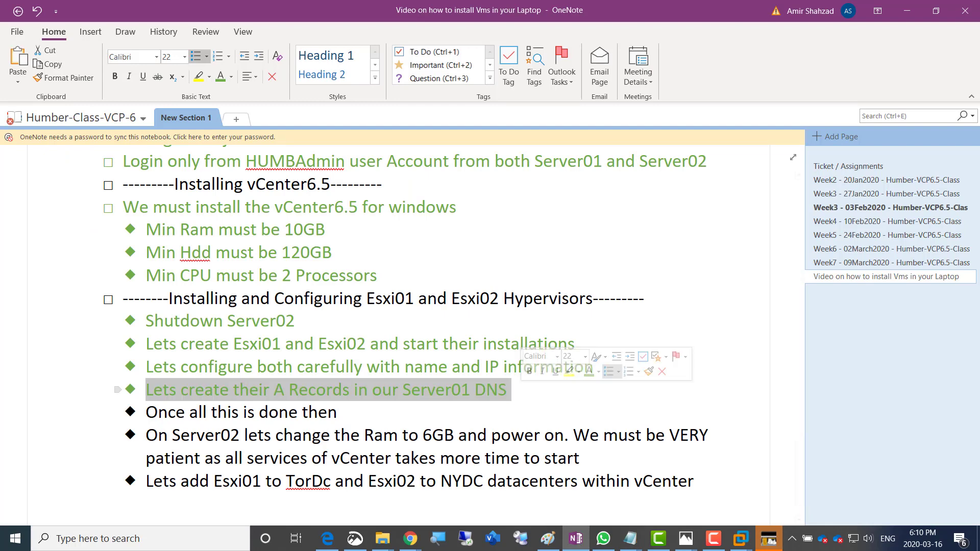
# Colour the 'Once all this is done then' line green and minimize OneNote
pyautogui.moveTo(146, 412); pyautogui.dragTo(328, 413)
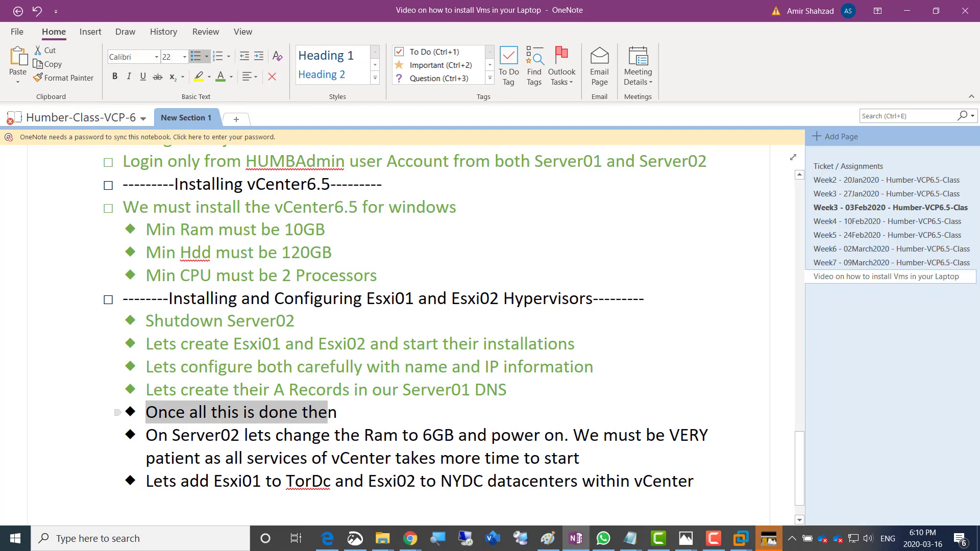
pyautogui.moveTo(337, 413); pyautogui.dragTo(147, 413)
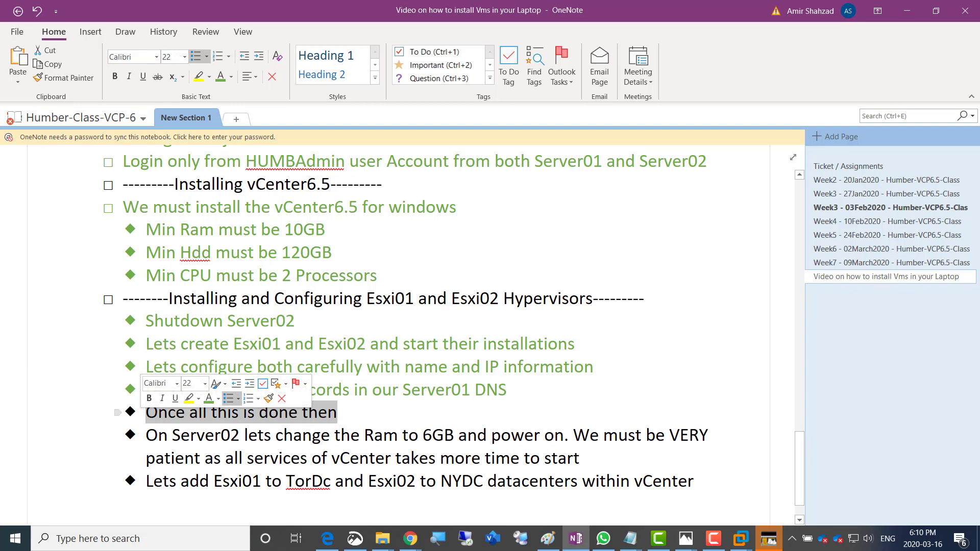
pyautogui.click(208, 399)
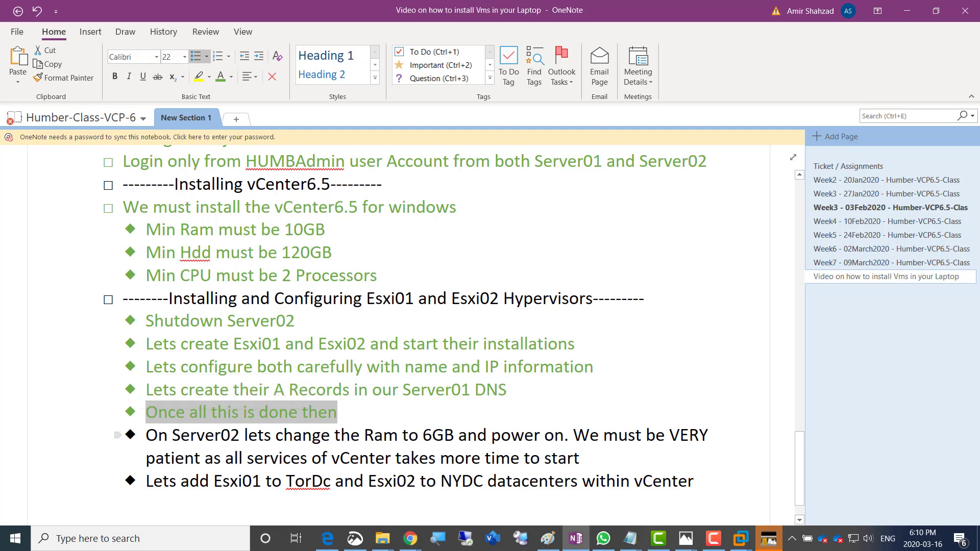
pyautogui.doubleClick(438, 435)
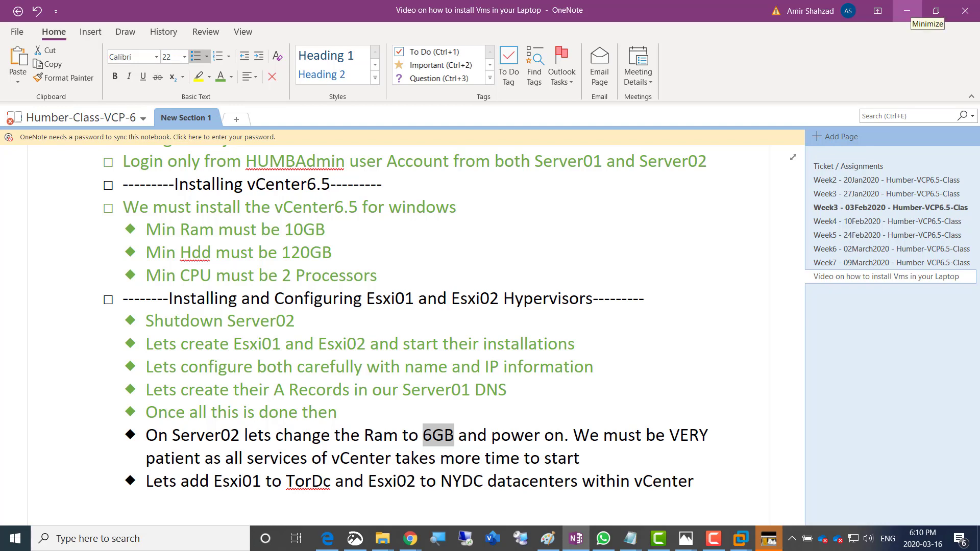
pyautogui.click(907, 11)
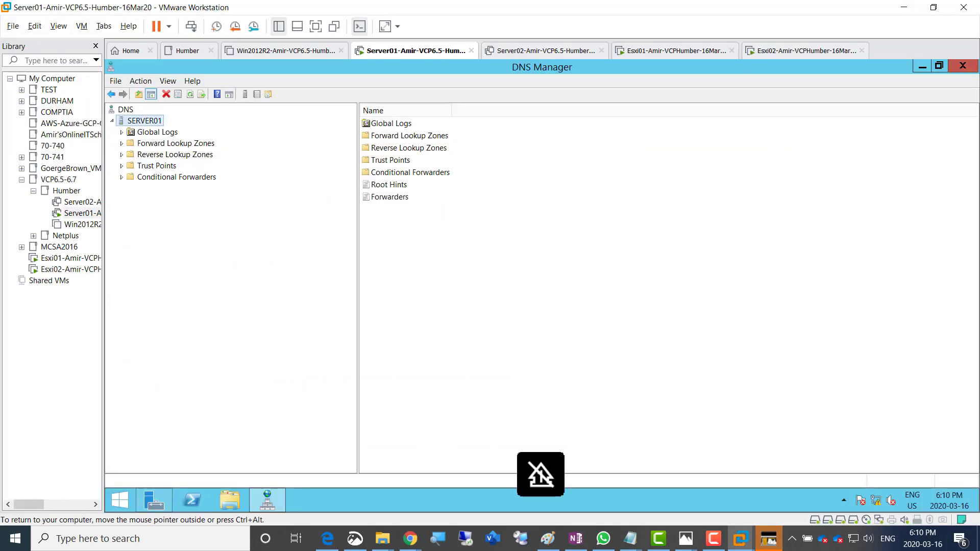
# Switch to Server02 and open its Memory settings showing 12416 MB
pyautogui.click(547, 52)
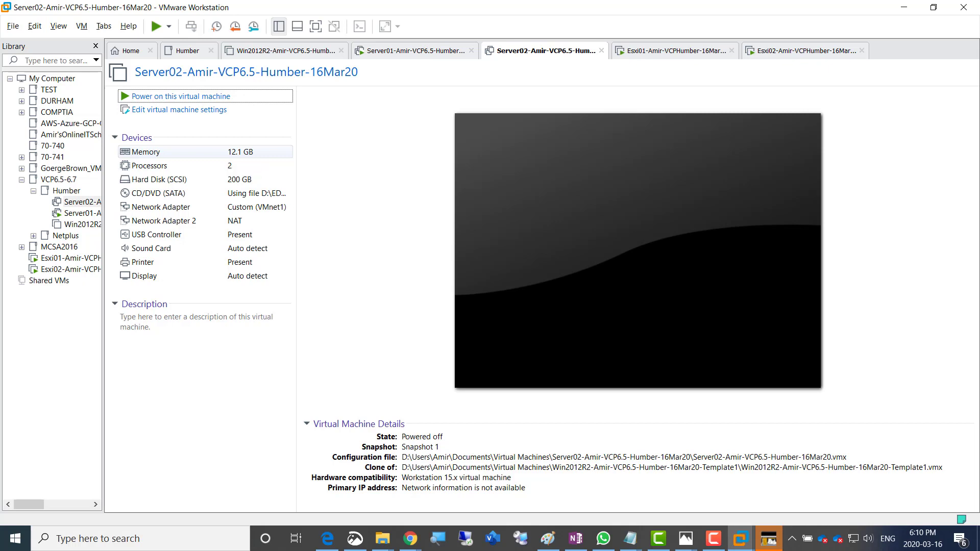
pyautogui.click(227, 154)
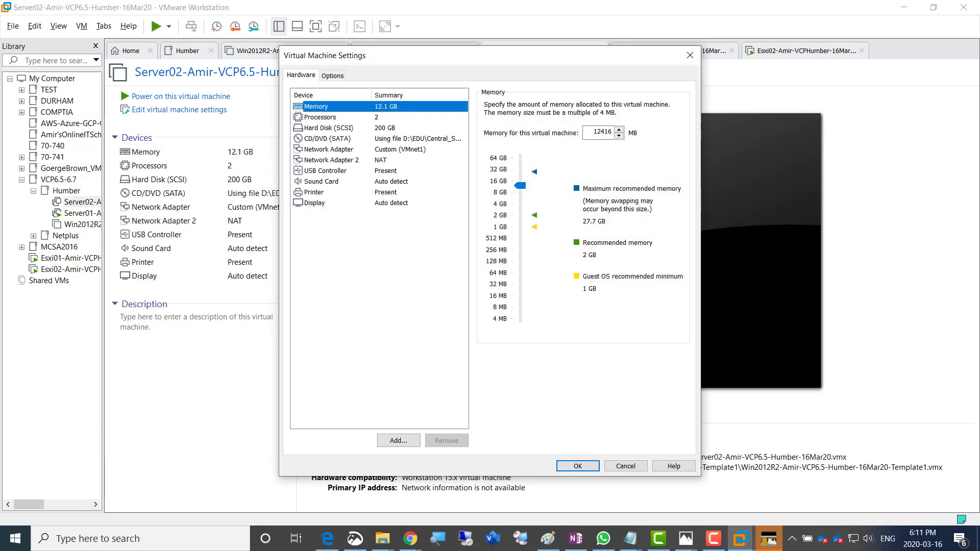
# Lower Server02's memory to 6208 MB, remove Network Adapter 2 (NAT), and apply with OK
pyautogui.moveTo(521, 186); pyautogui.dragTo(521, 197)
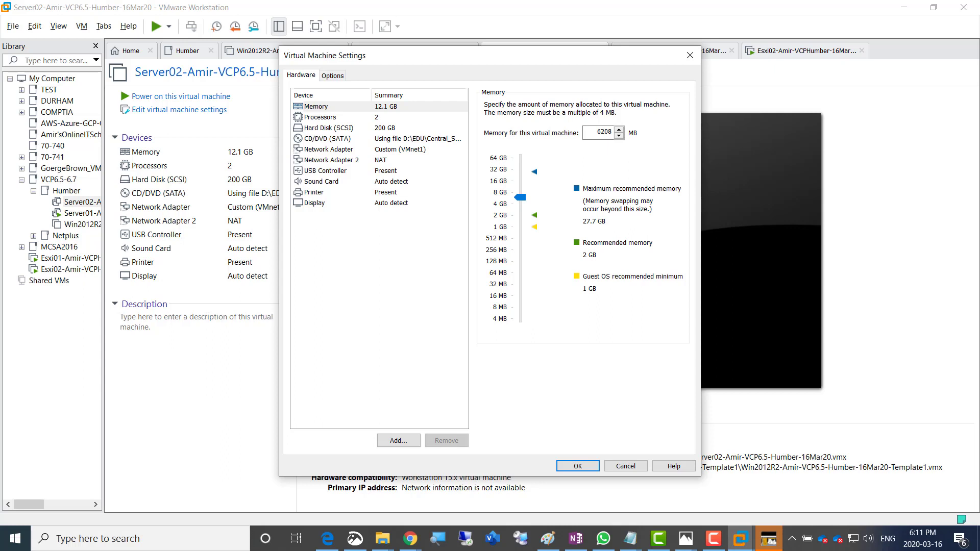
pyautogui.click(331, 160)
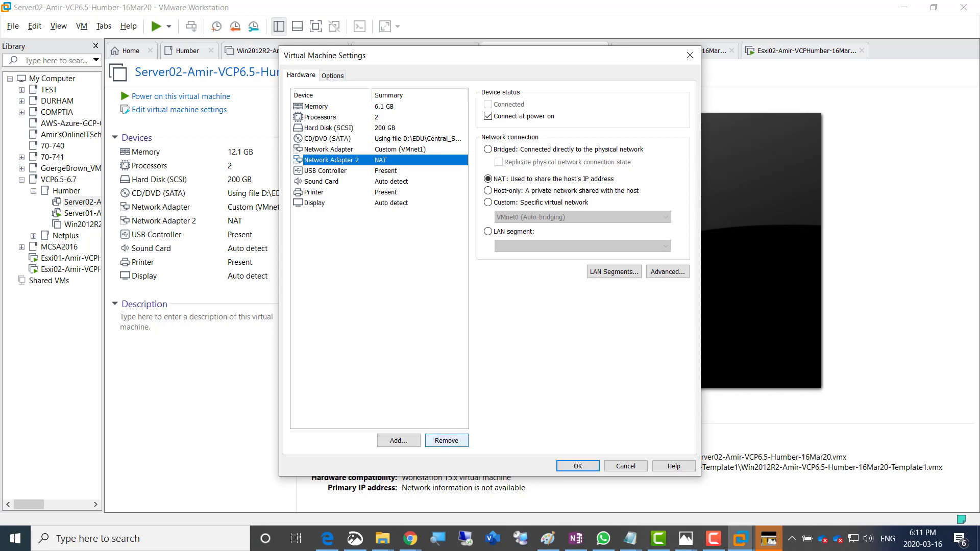
pyautogui.click(446, 441)
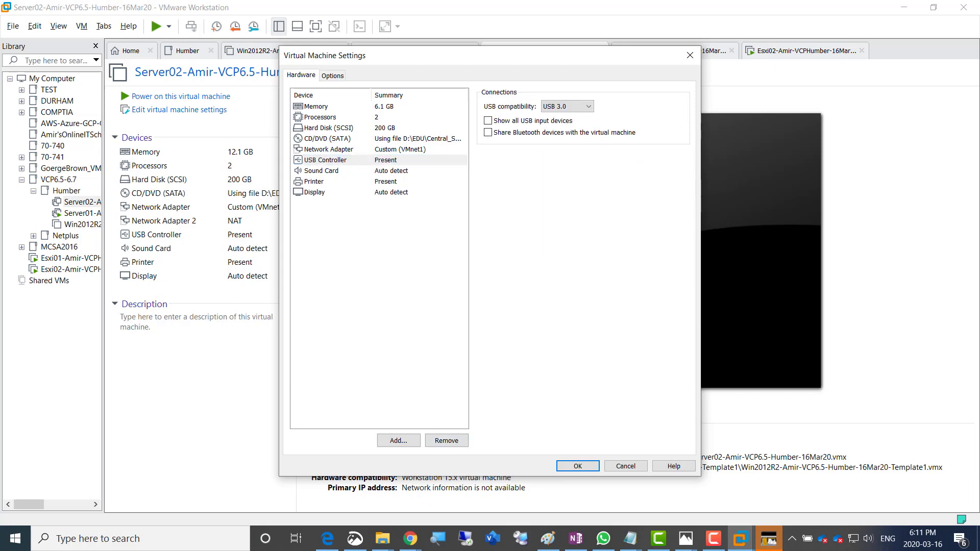
pyautogui.click(329, 150)
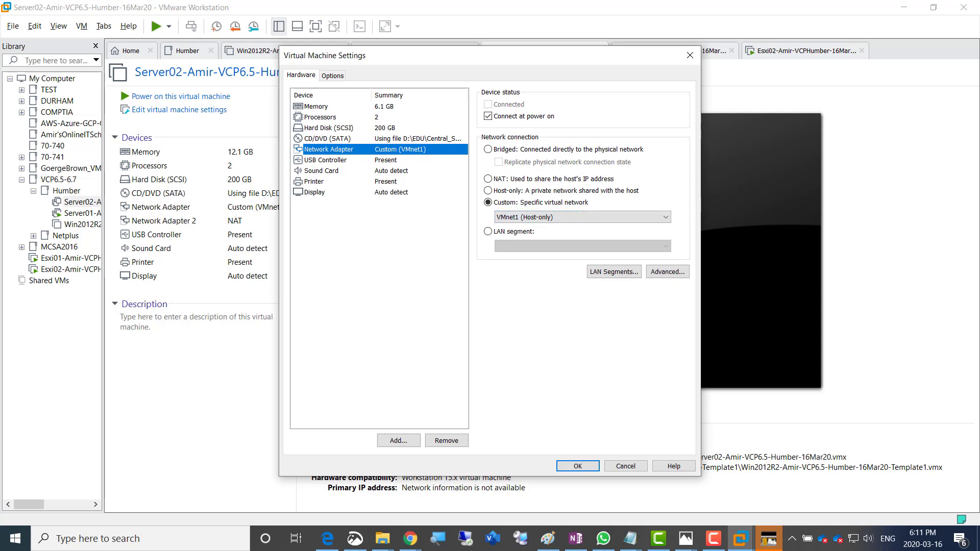
pyautogui.click(317, 107)
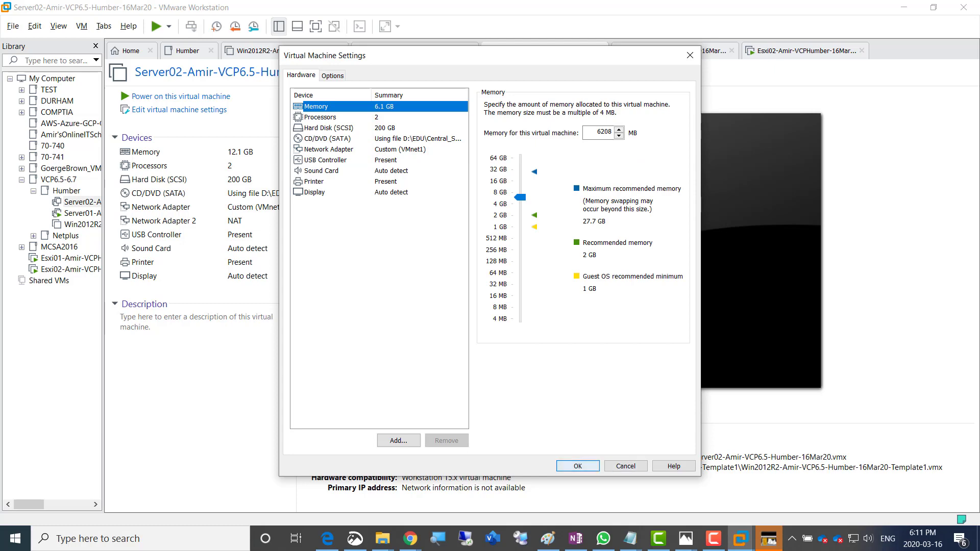
pyautogui.click(578, 466)
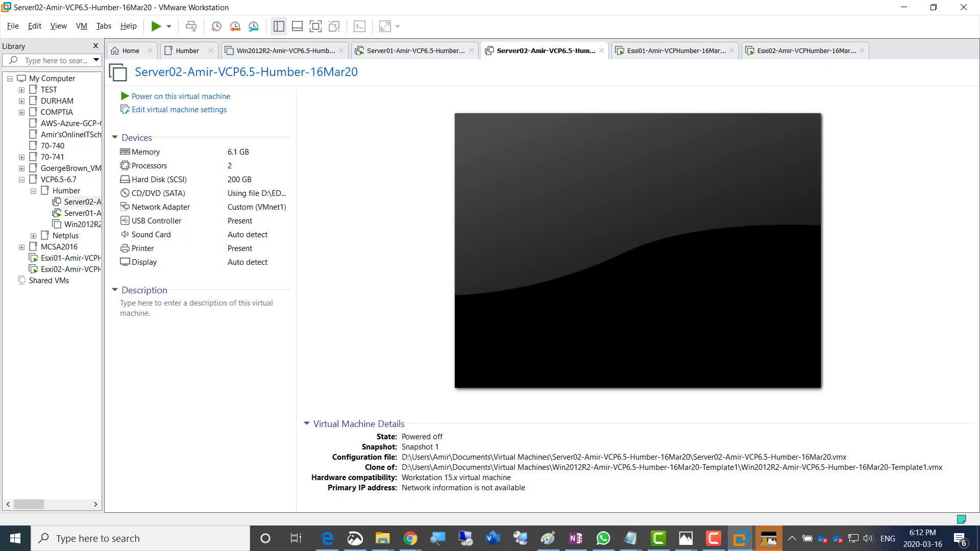
# Power on Server02 and sign in to Windows Server 2012 R2 with the domain password
pyautogui.click(181, 96)
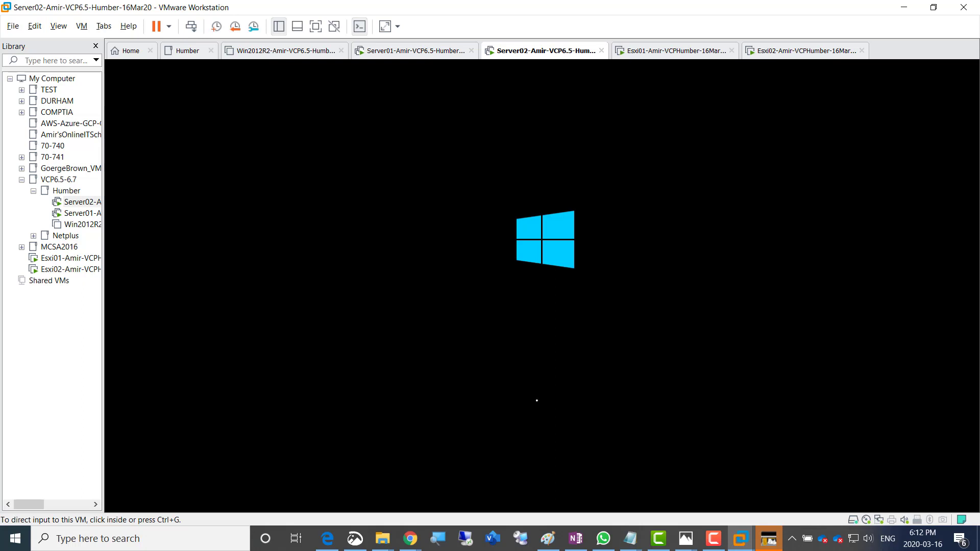
pyautogui.hotkey('alt', 'Tab')
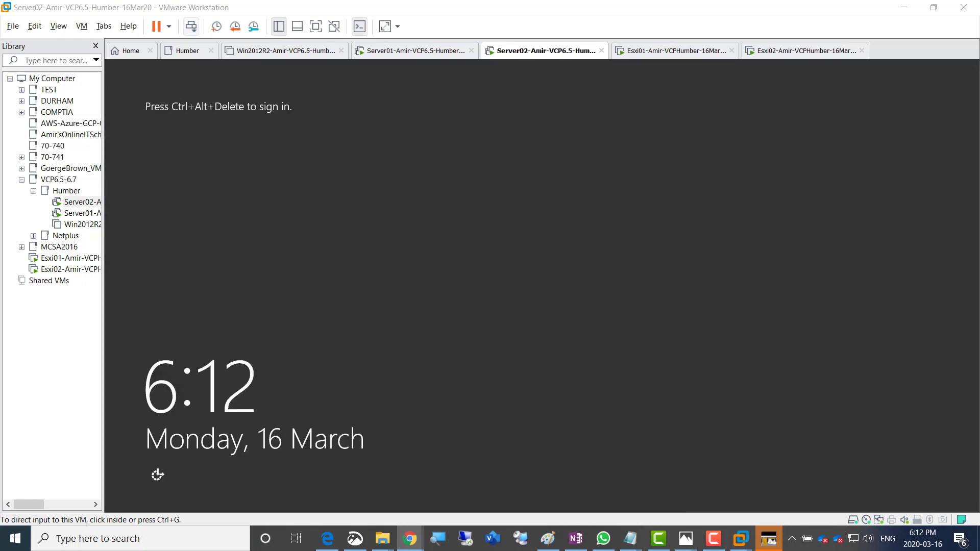
pyautogui.click(191, 26)
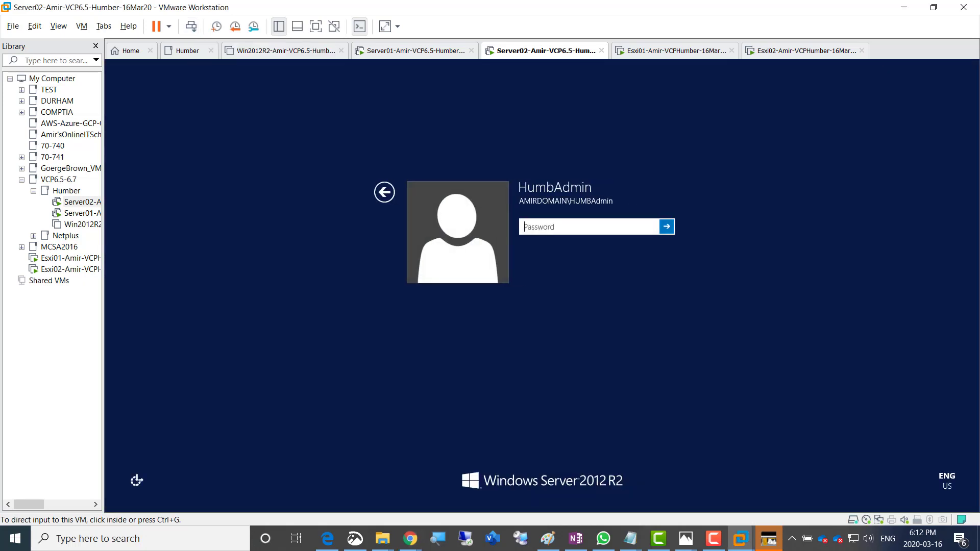
pyautogui.click(590, 227)
pyautogui.write('•••••••••')
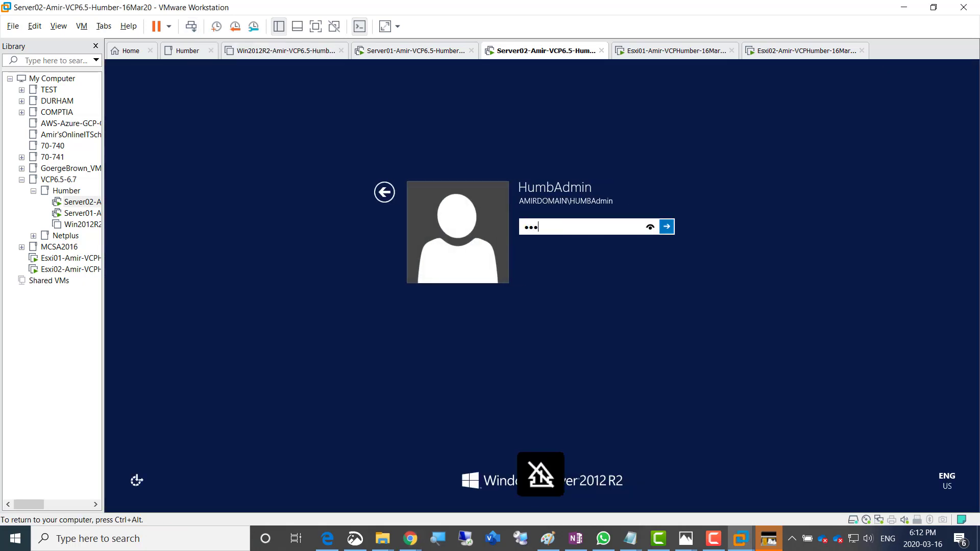
pyautogui.press('Return')
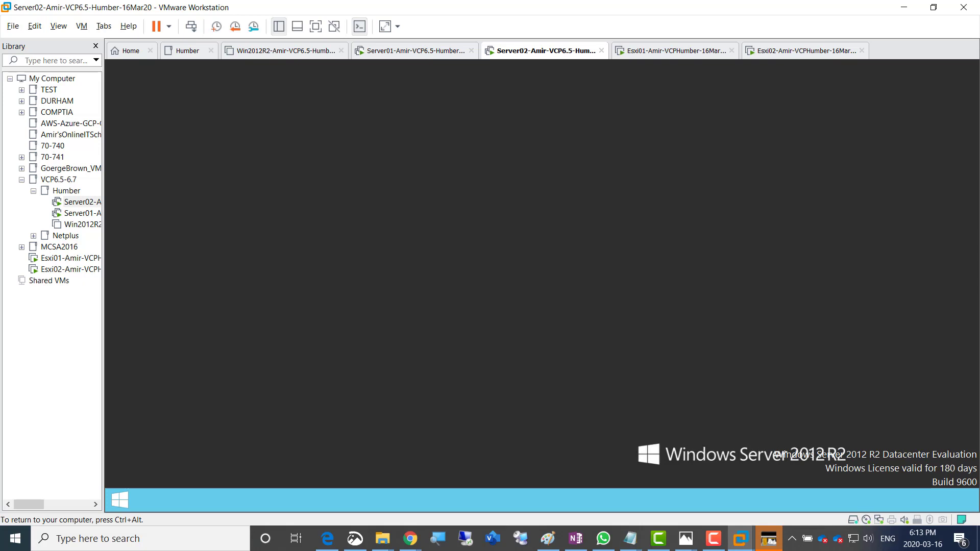
# Toggle input between host and Server02 with Ctrl+Alt and Ctrl+G until Server Manager loads
pyautogui.hotkey('ctrl', 'alt')
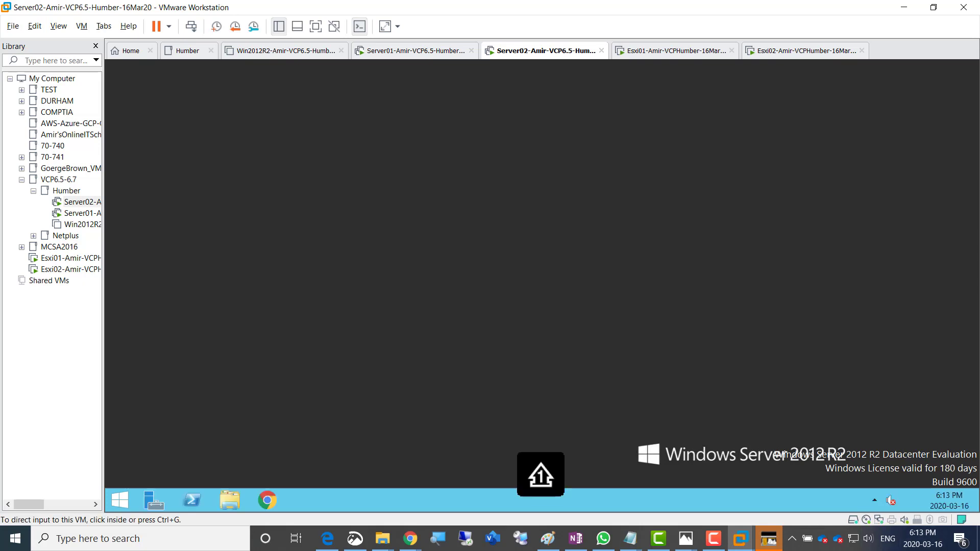
pyautogui.hotkey('ctrl', 'g')
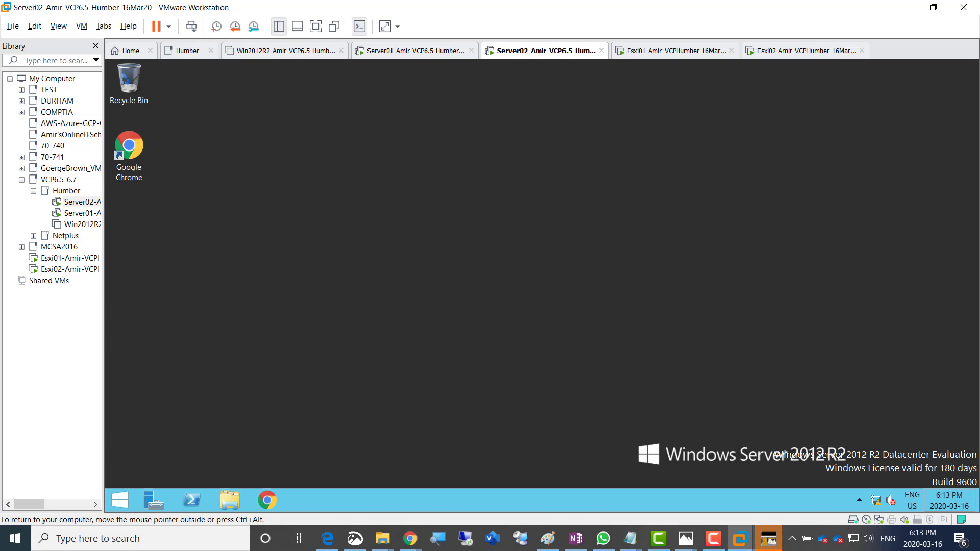
pyautogui.hotkey('ctrl', 'alt')
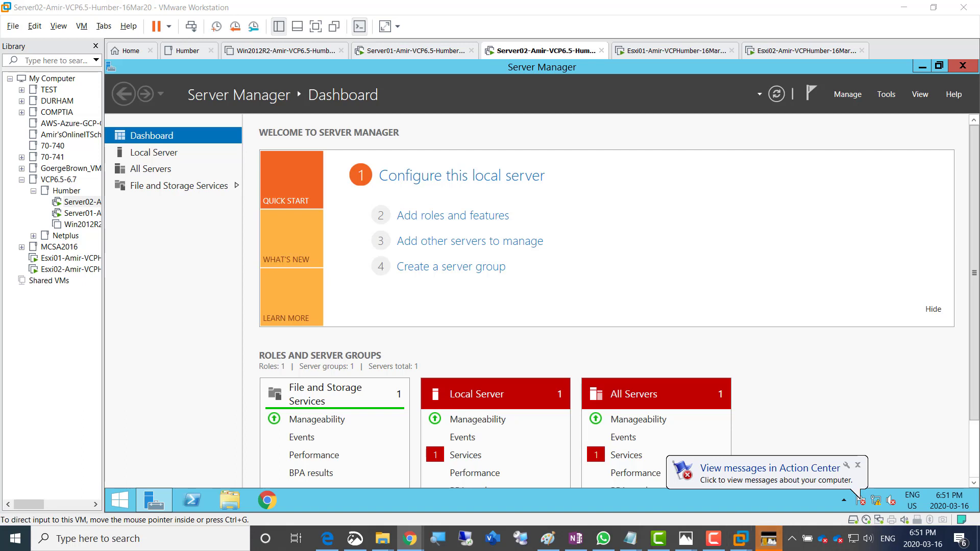
pyautogui.rightClick(859, 539)
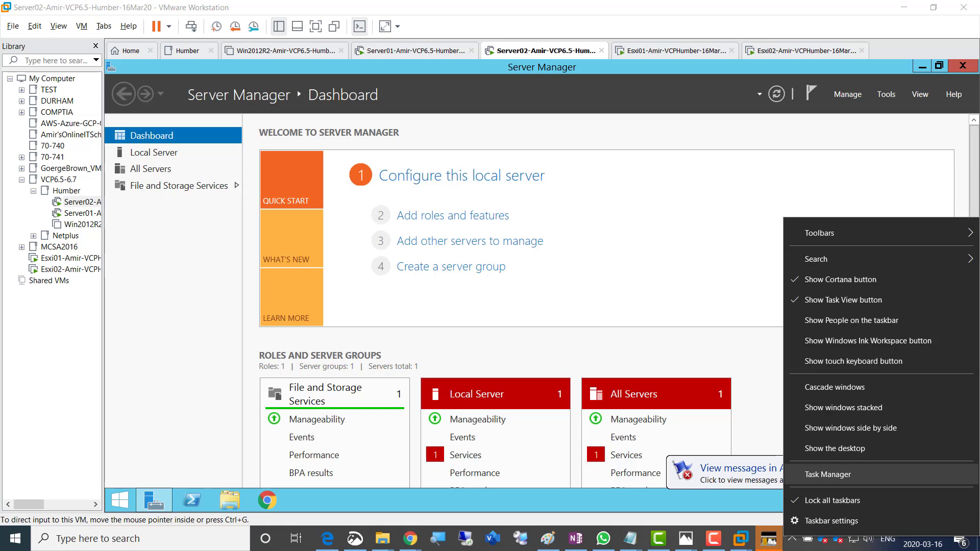
pyautogui.click(828, 474)
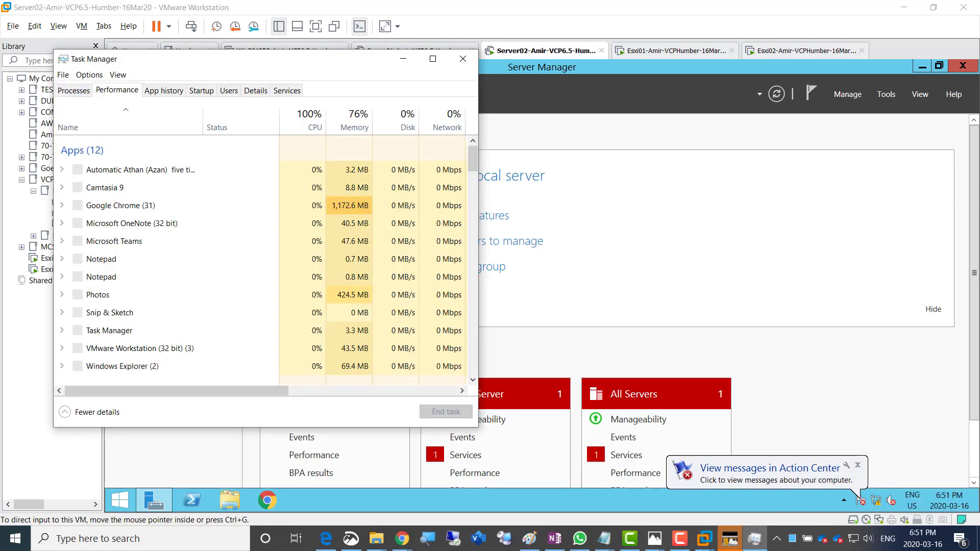
pyautogui.click(117, 90)
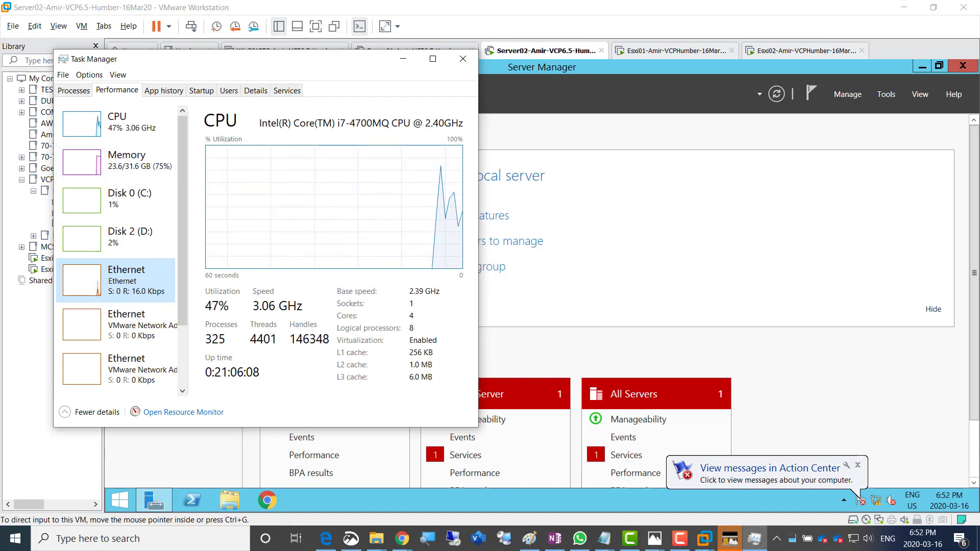
pyautogui.click(462, 59)
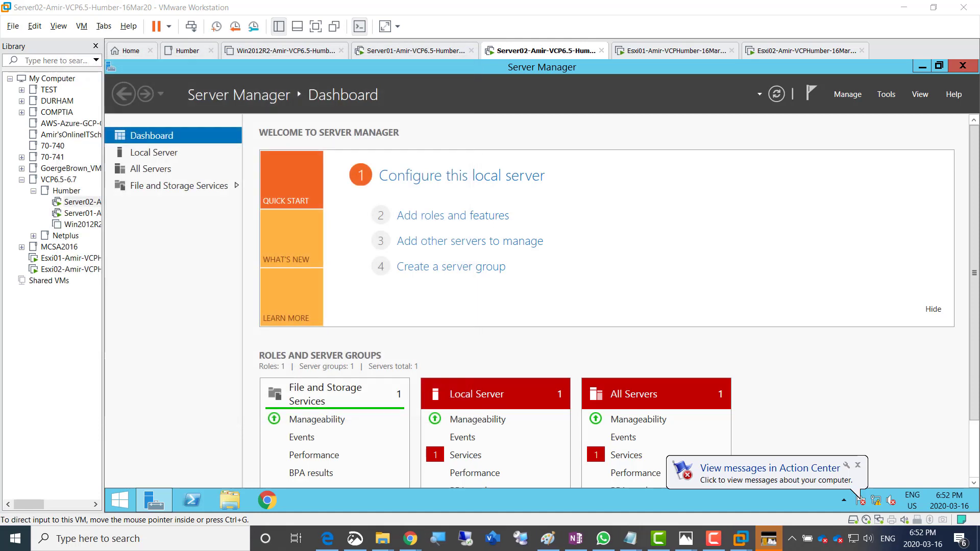
pyautogui.moveTo(411, 539)
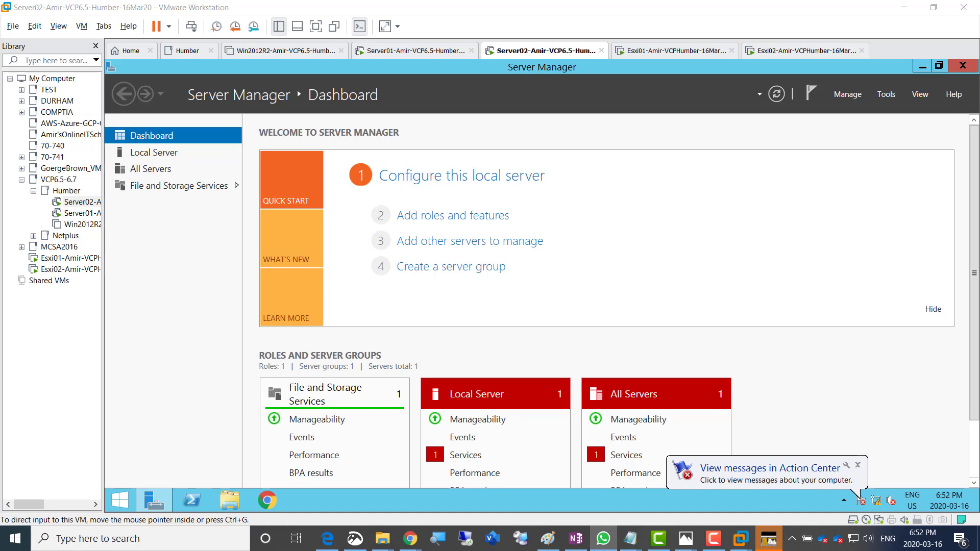
# Launch Chrome in Server02, keep it as default browser, and load the vSphere Web Client page
pyautogui.click(267, 500)
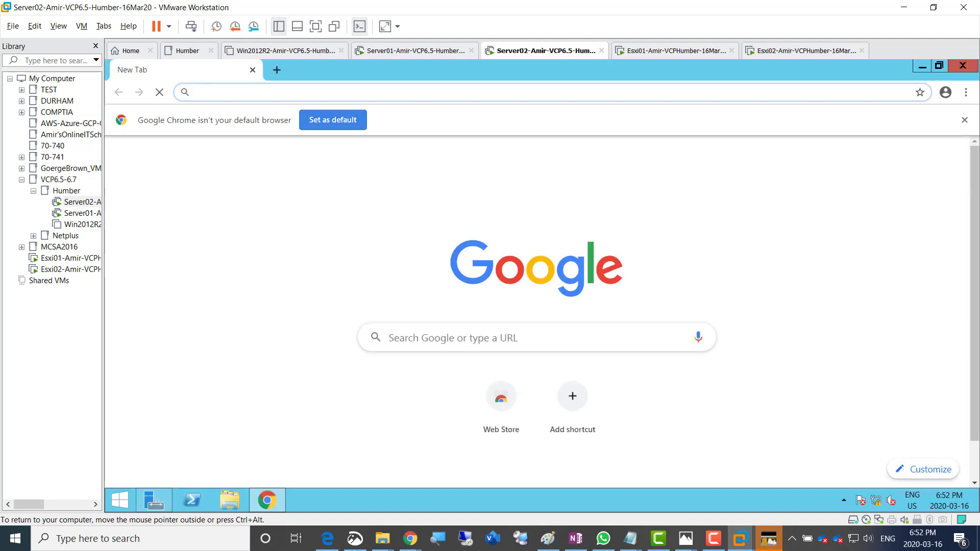
pyautogui.click(333, 120)
pyautogui.click(503, 283)
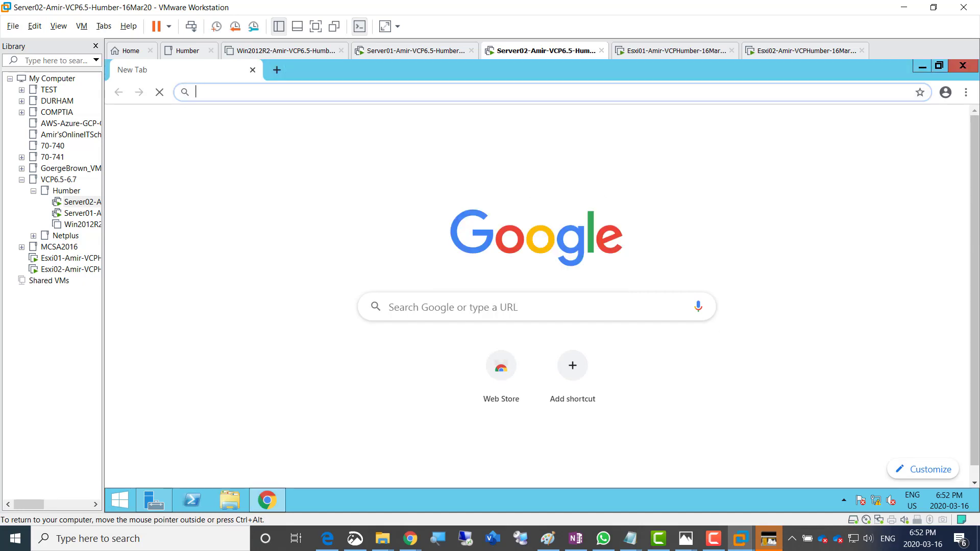
pyautogui.write('ser')
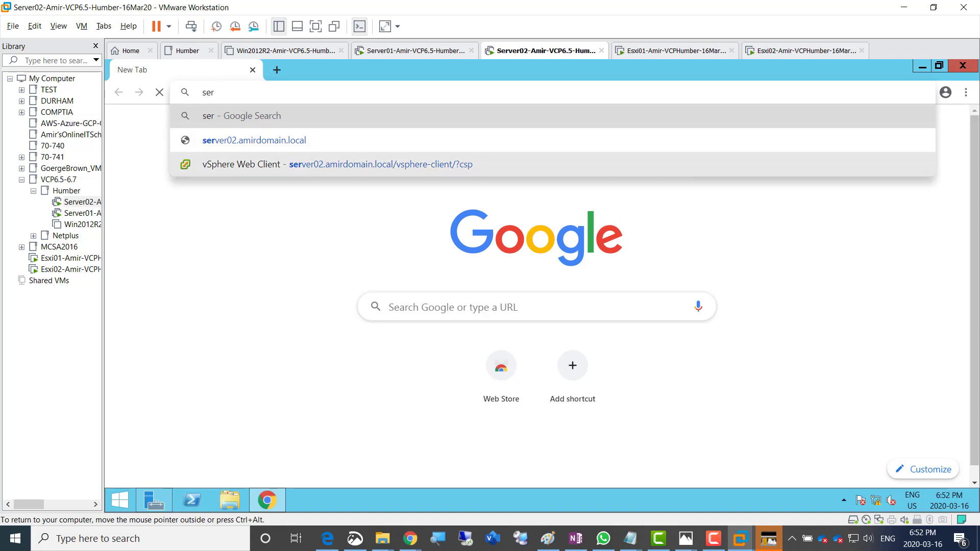
pyautogui.click(337, 164)
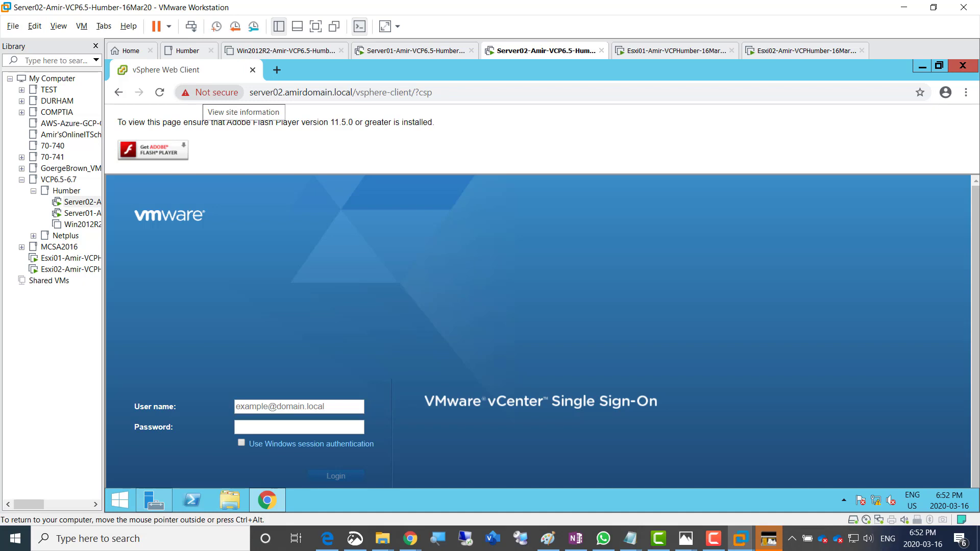
pyautogui.click(212, 93)
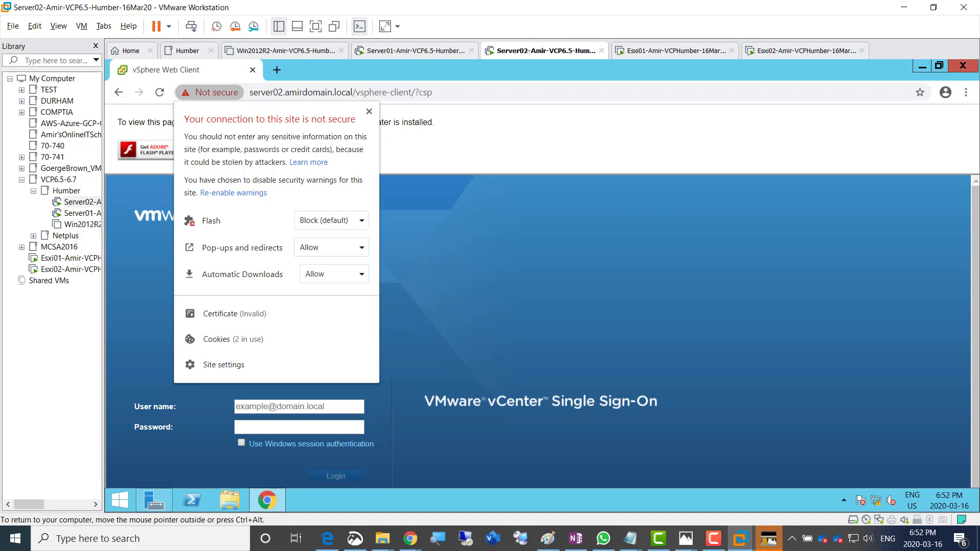
# Set Flash to Allow for the vSphere Web Client site and reload the page
pyautogui.click(332, 221)
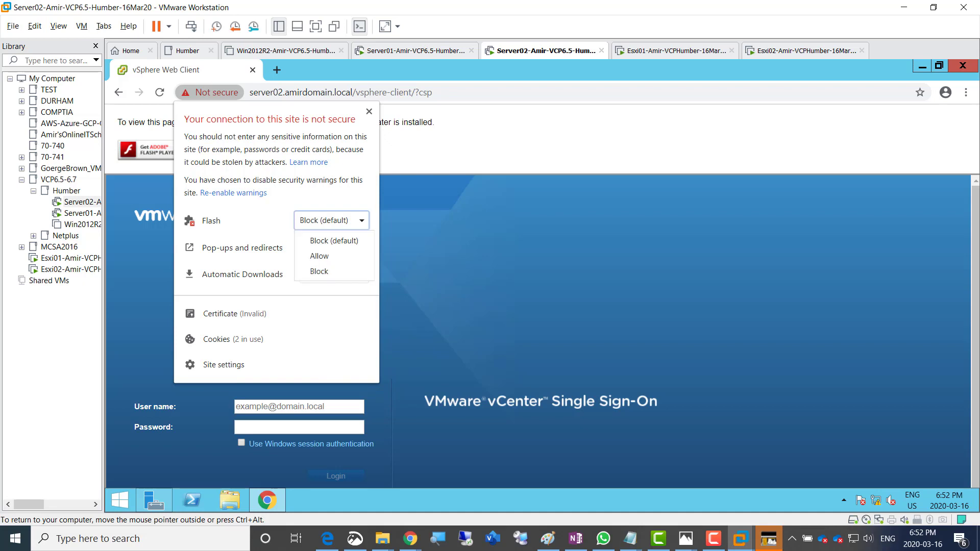
pyautogui.click(332, 256)
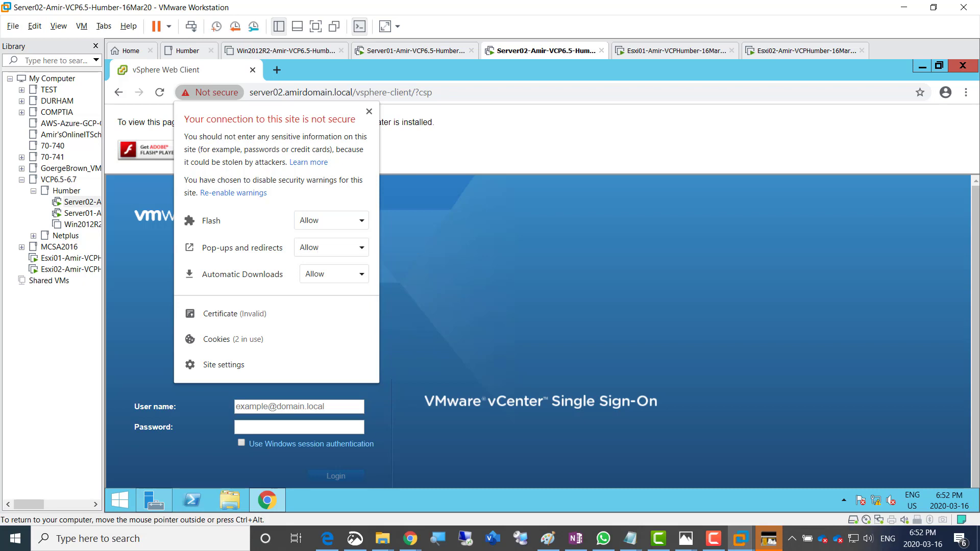
pyautogui.click(370, 111)
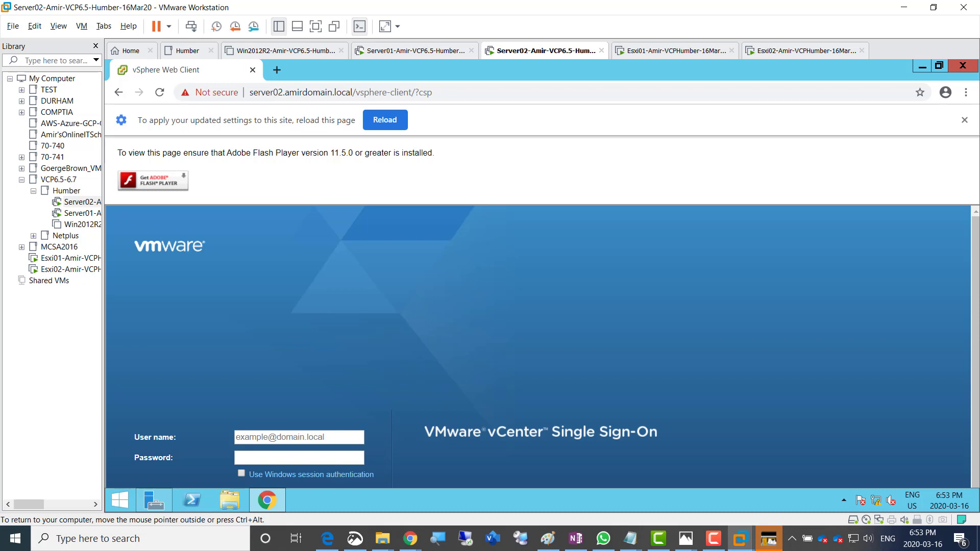
pyautogui.click(370, 115)
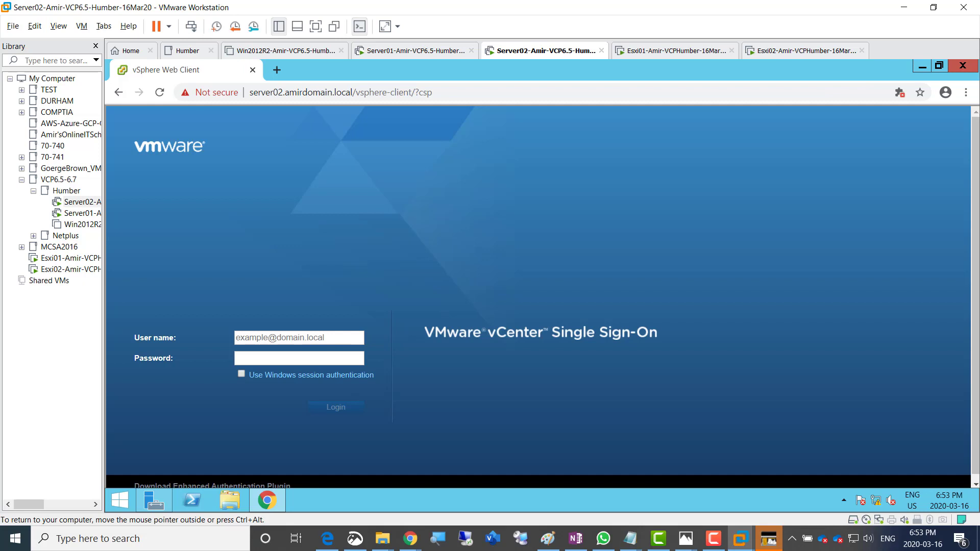
# Sign in with the vsphere.local SSO administrator user name and its password
pyautogui.click(299, 338)
pyautogui.write('adminis')
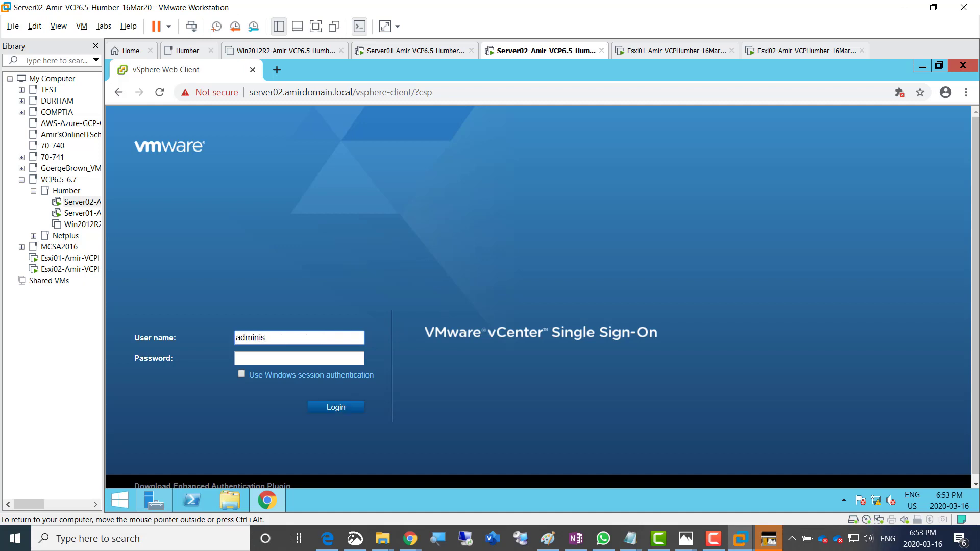
pyautogui.write('trator@vsphere.local')
pyautogui.press('Tab')
pyautogui.write('*********')
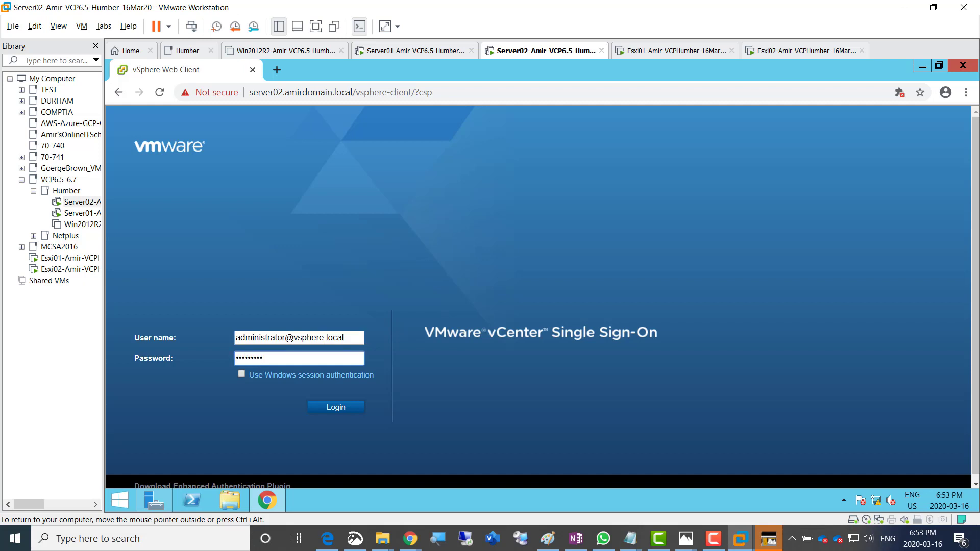
pyautogui.write('***')
pyautogui.press('Return')
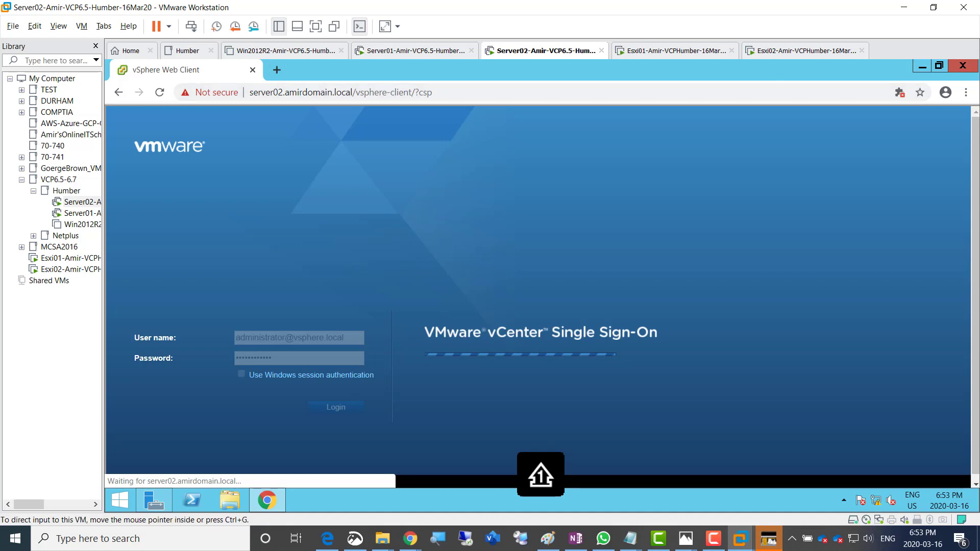
# Close the Win2012R2 tab and move the Esxi01 and Esxi02 VMs into the Humber folder
pyautogui.click(341, 50)
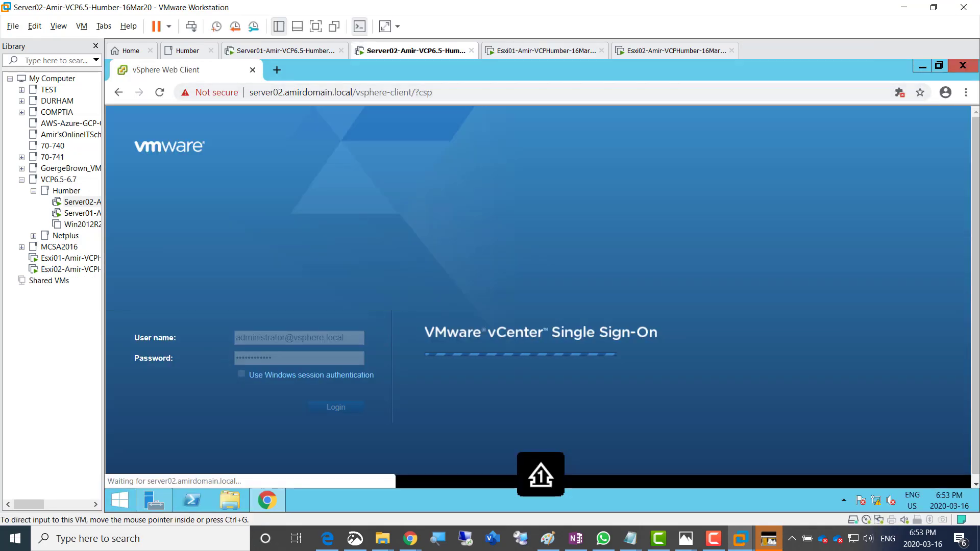
pyautogui.moveTo(103, 265); pyautogui.dragTo(210, 265)
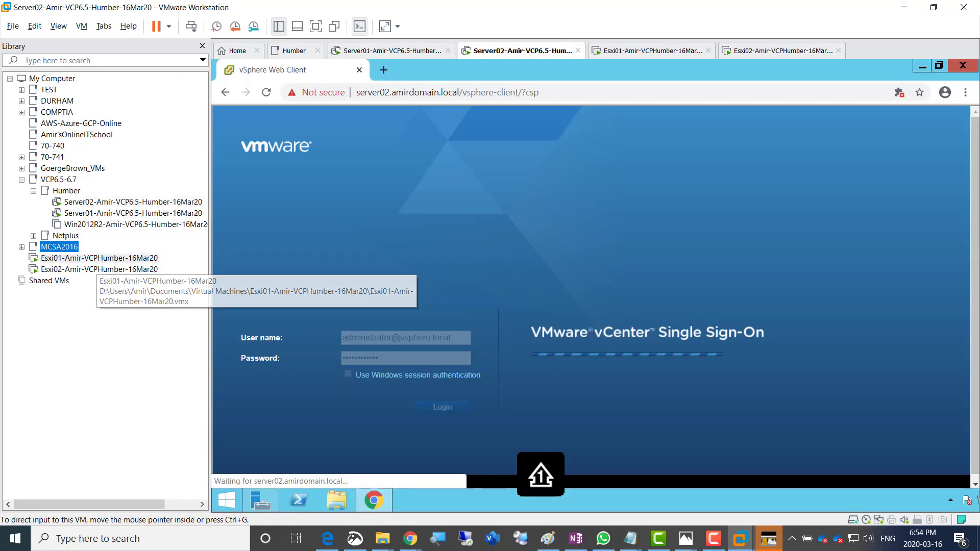
pyautogui.moveTo(102, 259); pyautogui.dragTo(67, 191)
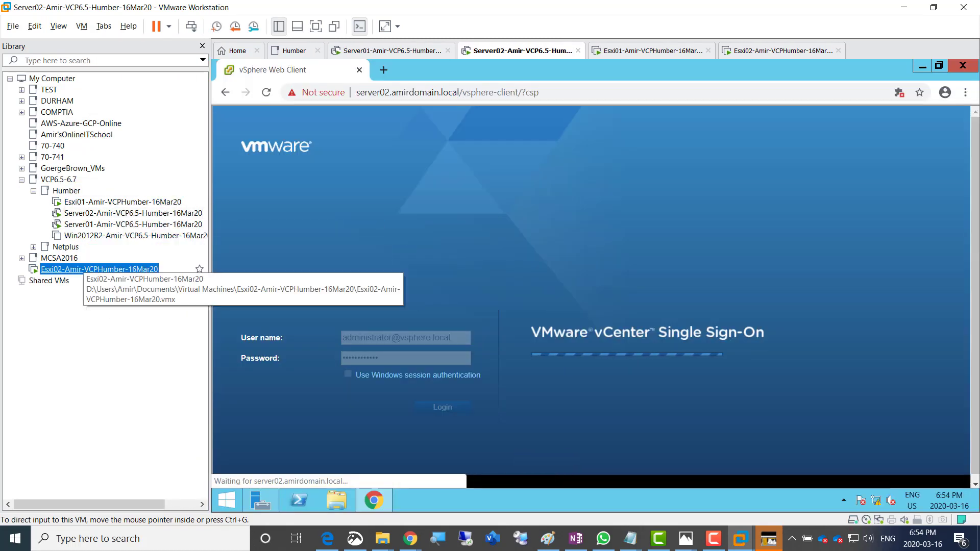
pyautogui.moveTo(81, 270); pyautogui.dragTo(67, 191)
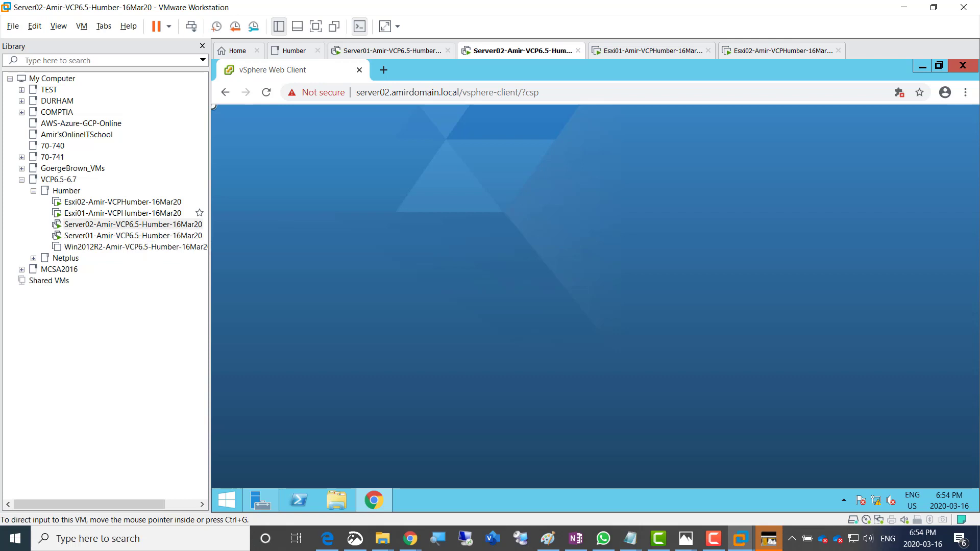
# Narrow the Library panel, close the prayer times popup, and release input with Ctrl+Alt
pyautogui.moveTo(210, 275); pyautogui.dragTo(134, 275)
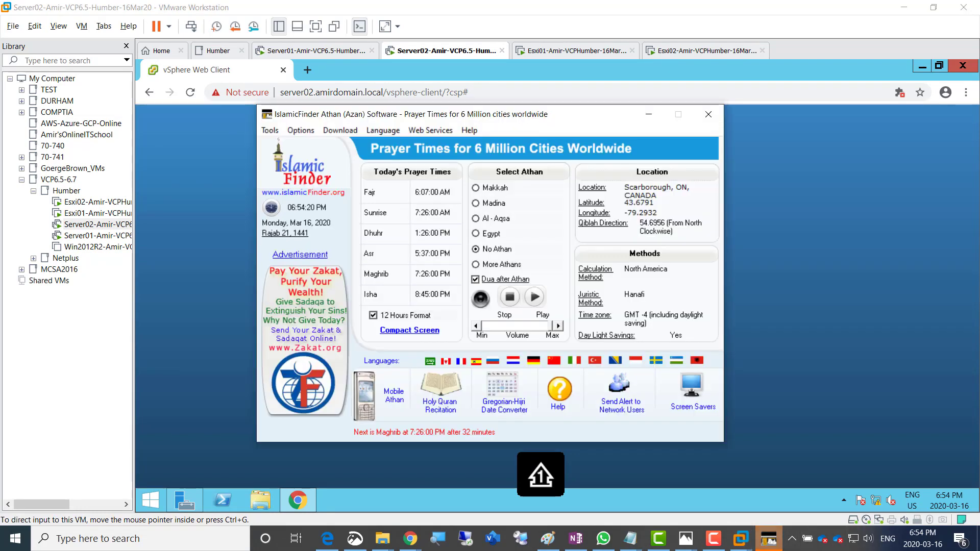
pyautogui.click(707, 115)
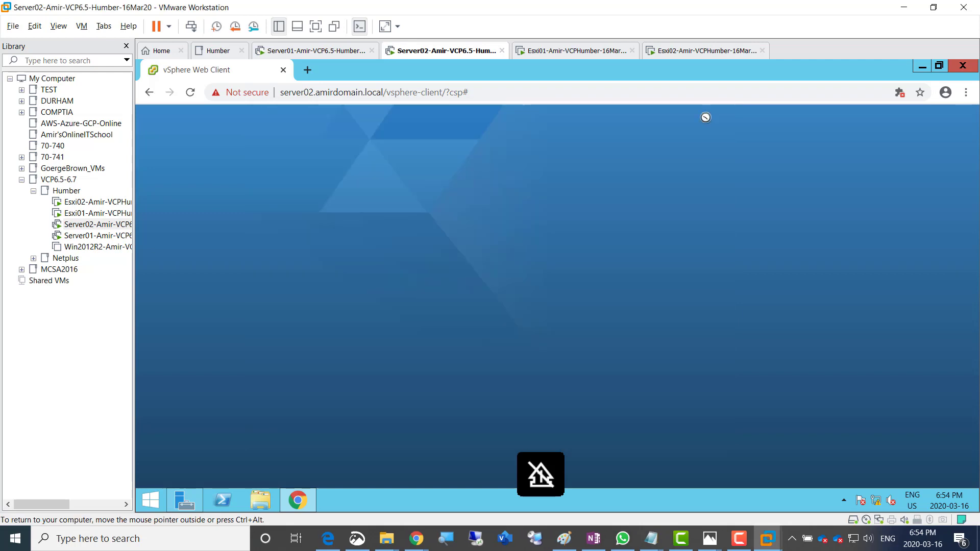
pyautogui.hotkey('ctrl', 'alt')
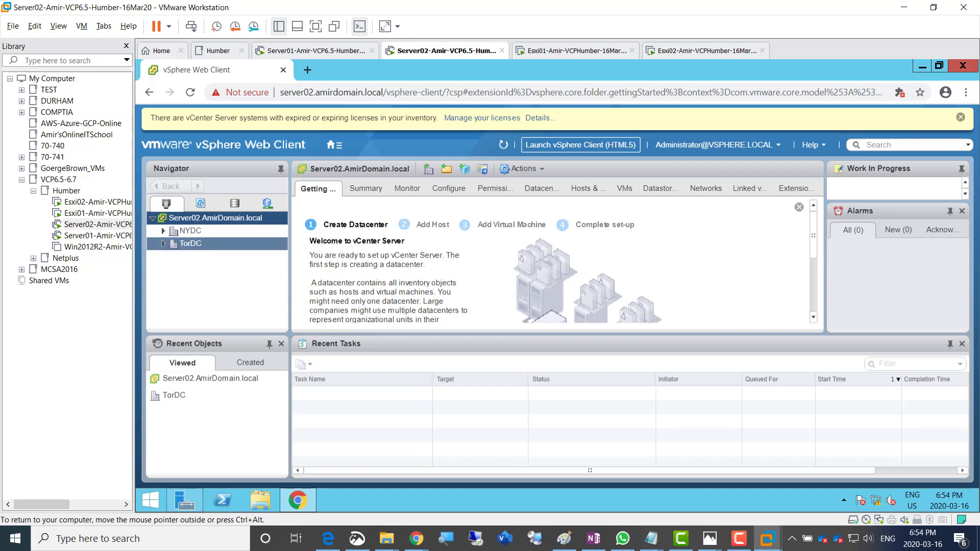
# Start adding host Esxi01.AmirDomain.local to the TorDC datacenter
pyautogui.click(203, 245)
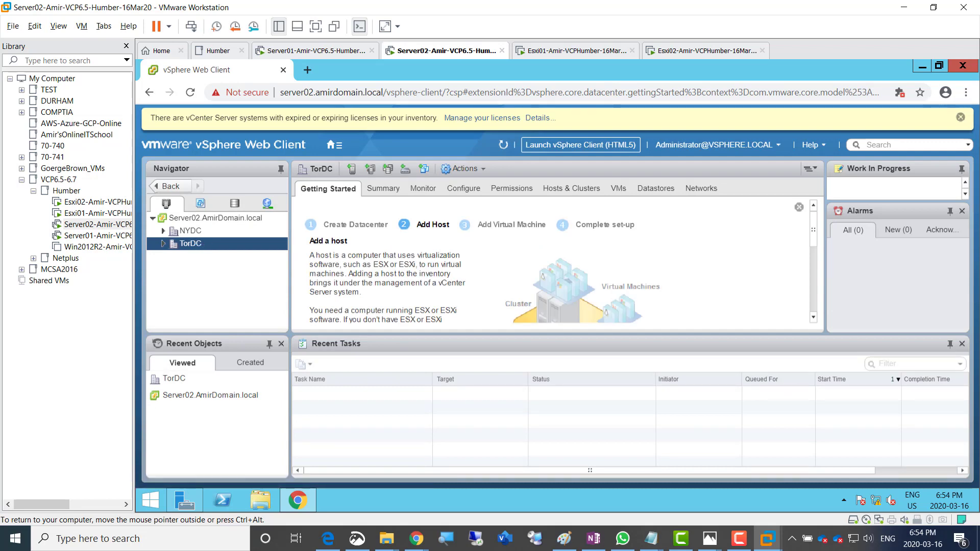
pyautogui.rightClick(193, 244)
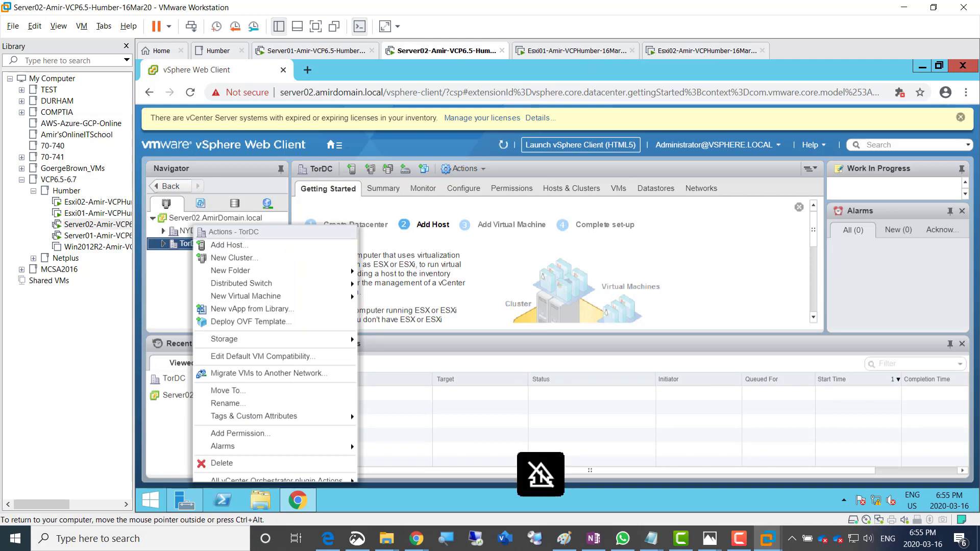
pyautogui.click(240, 245)
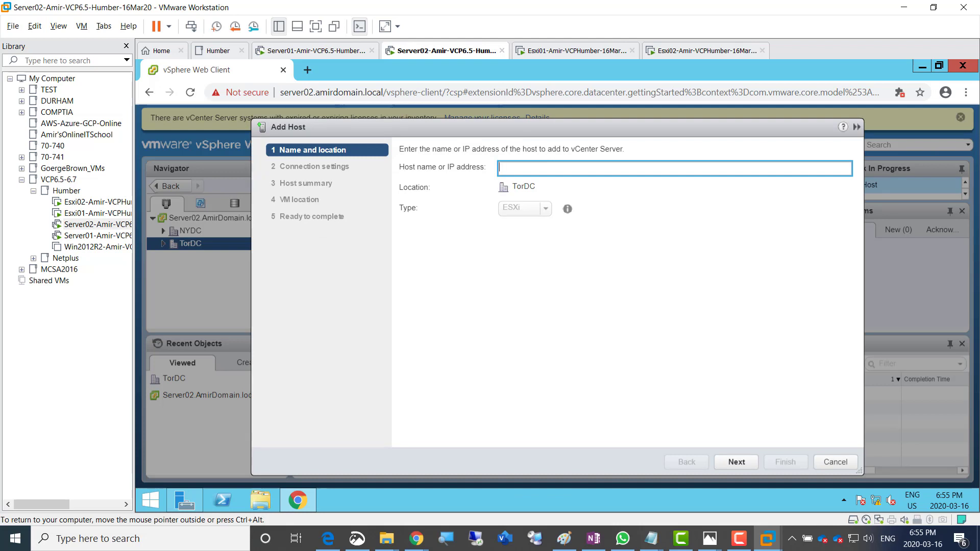
pyautogui.write('Esxi01.AmirDoma')
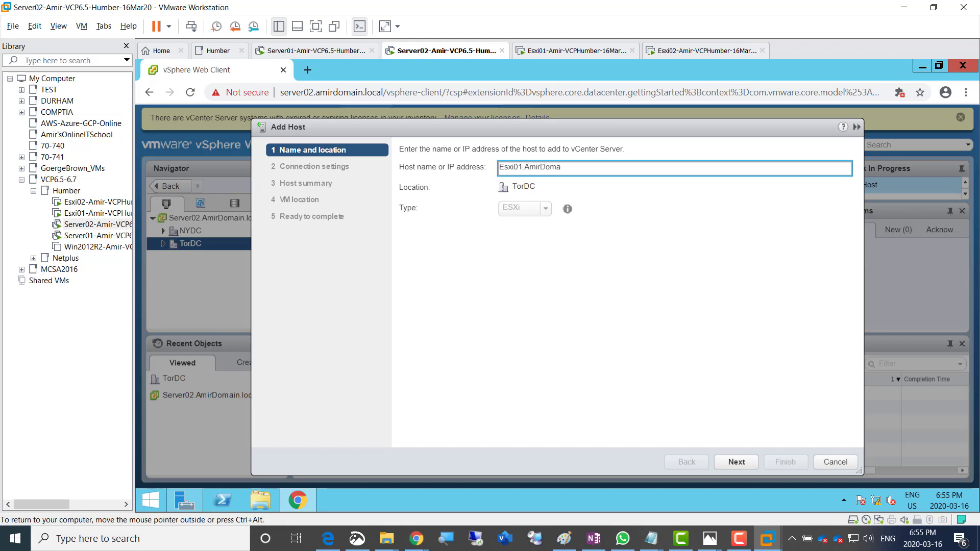
pyautogui.write('in.local')
pyautogui.click(737, 462)
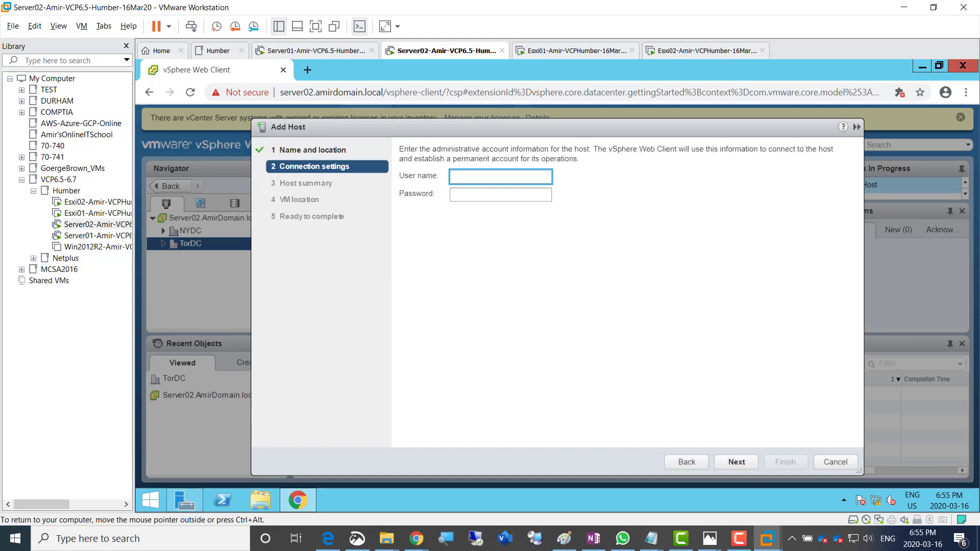
# Authenticate the host as root with its password and accept its certificate
pyautogui.write('Roo')
pyautogui.press('BackSpace')
pyautogui.press('BackSpace')
pyautogui.press('BackSpace')
pyautogui.write('root')
pyautogui.press('Tab')
pyautogui.write('***')
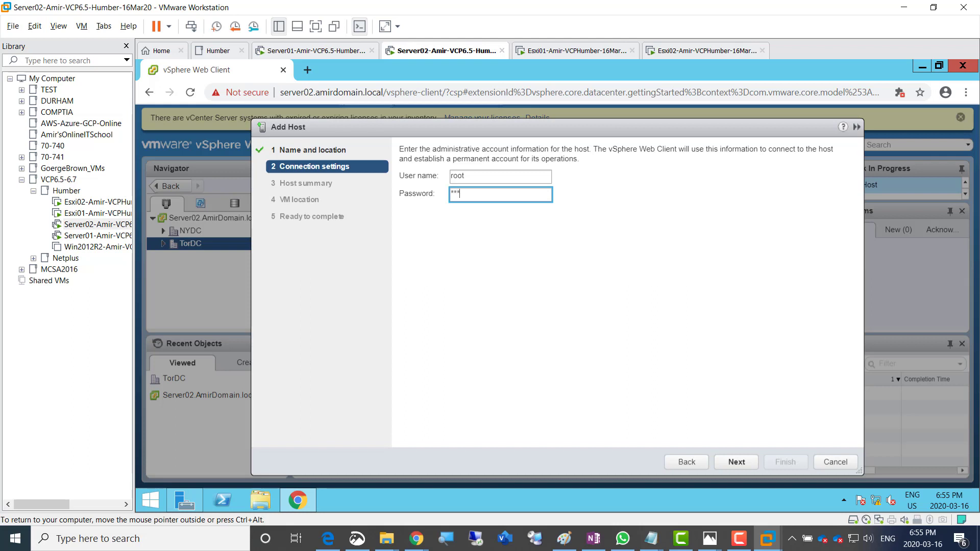
pyautogui.write('*****')
pyautogui.press('Return')
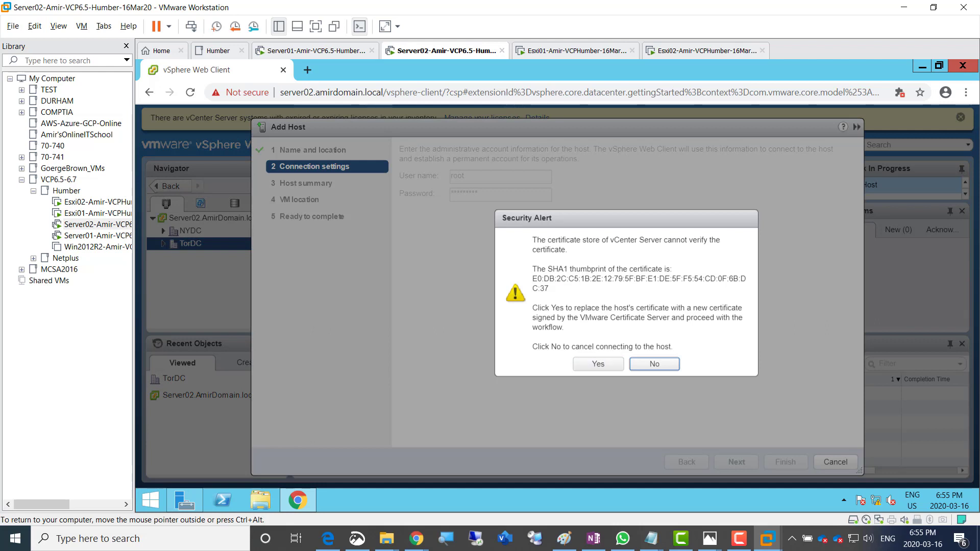
pyautogui.click(598, 364)
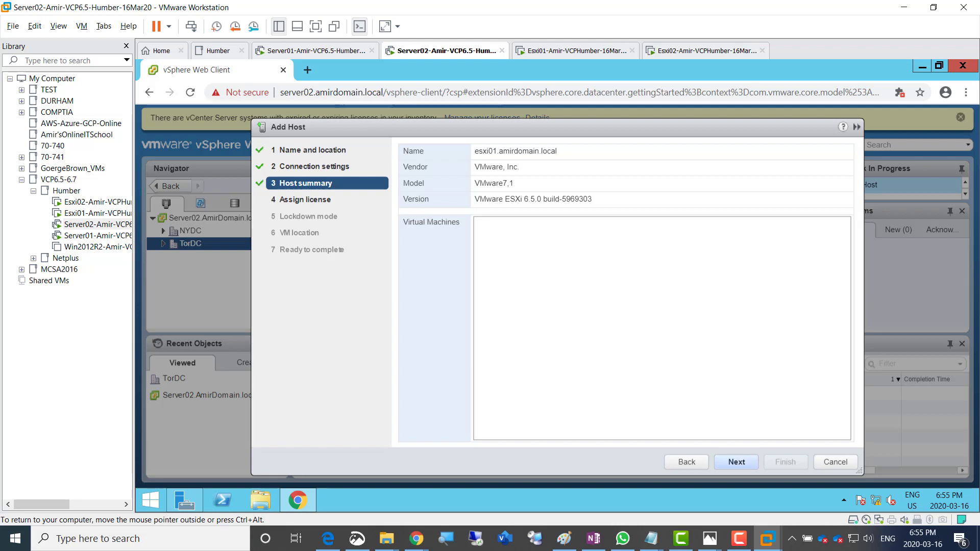
# Keep the evaluation license, choose Normal lockdown mode, and finish adding esxi01 to TorDC
pyautogui.click(736, 462)
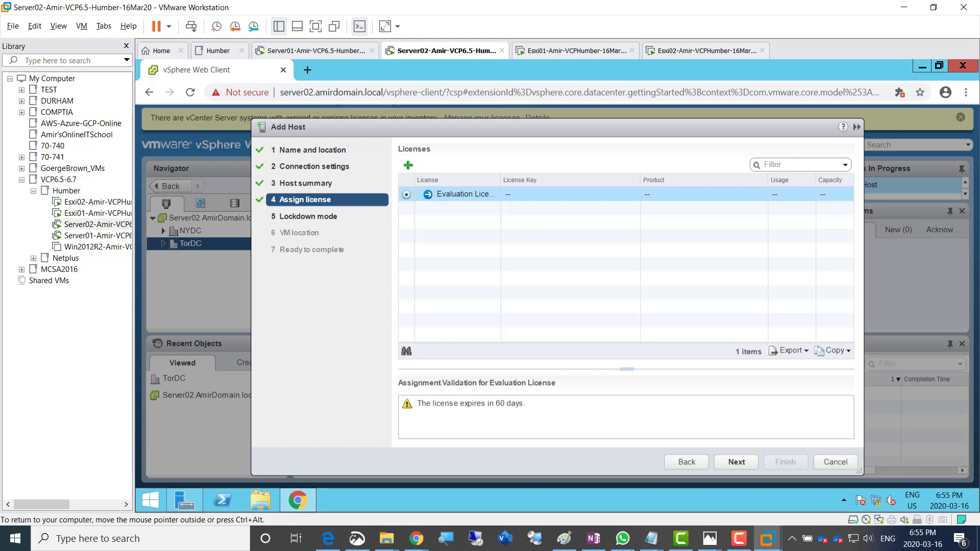
pyautogui.click(737, 462)
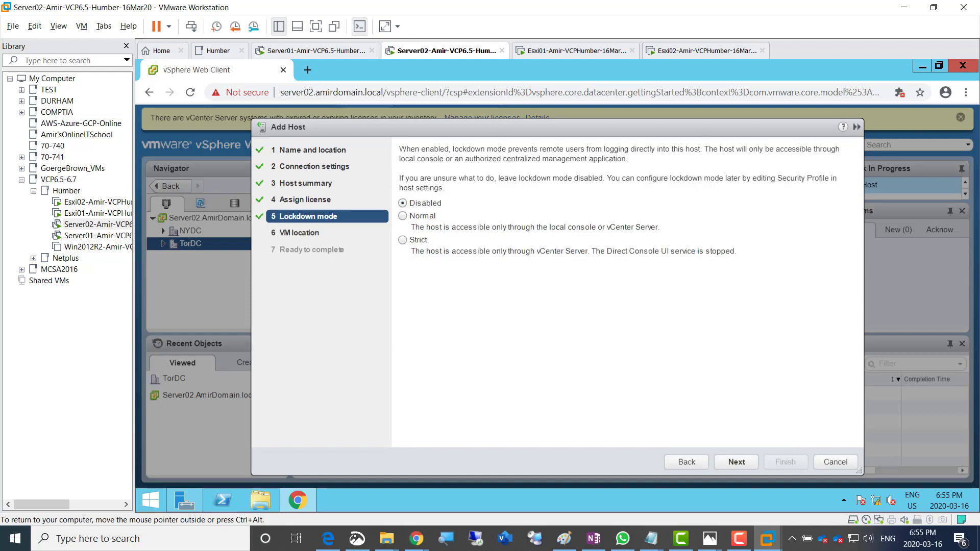
pyautogui.click(403, 216)
pyautogui.click(737, 462)
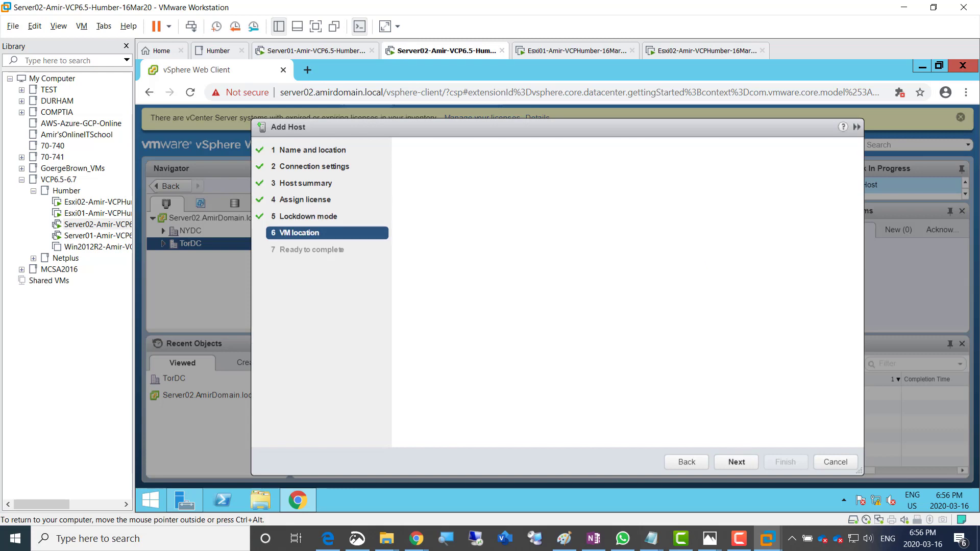
pyautogui.click(737, 462)
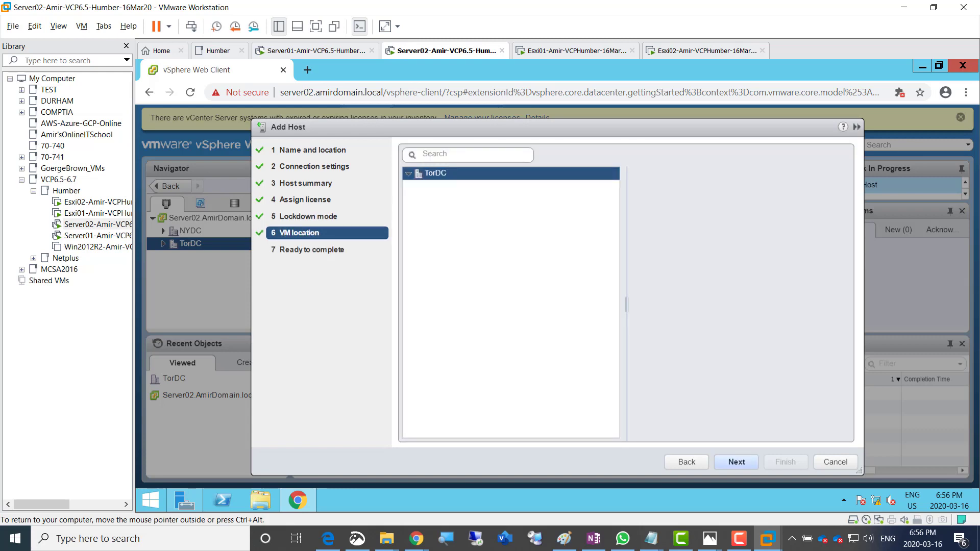
pyautogui.click(785, 462)
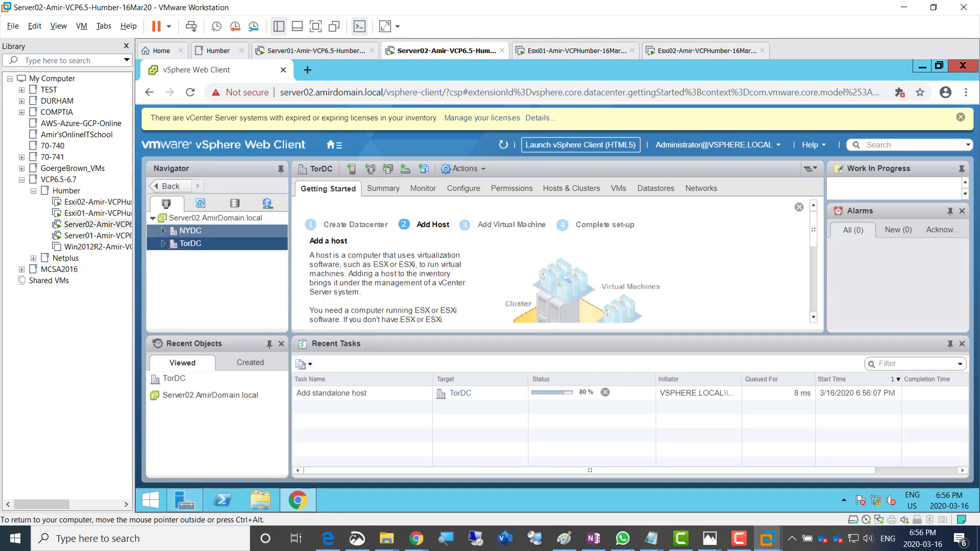
pyautogui.click(192, 231)
# Connect host Esxi02.AmirDomain.local to NYDC with root credentials and accept its certificate
pyautogui.rightClick(192, 231)
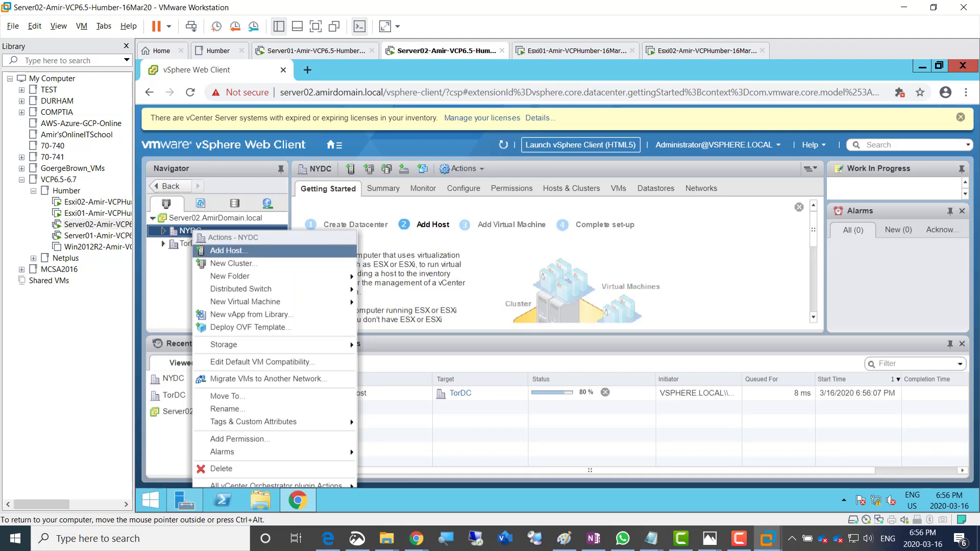
pyautogui.click(228, 250)
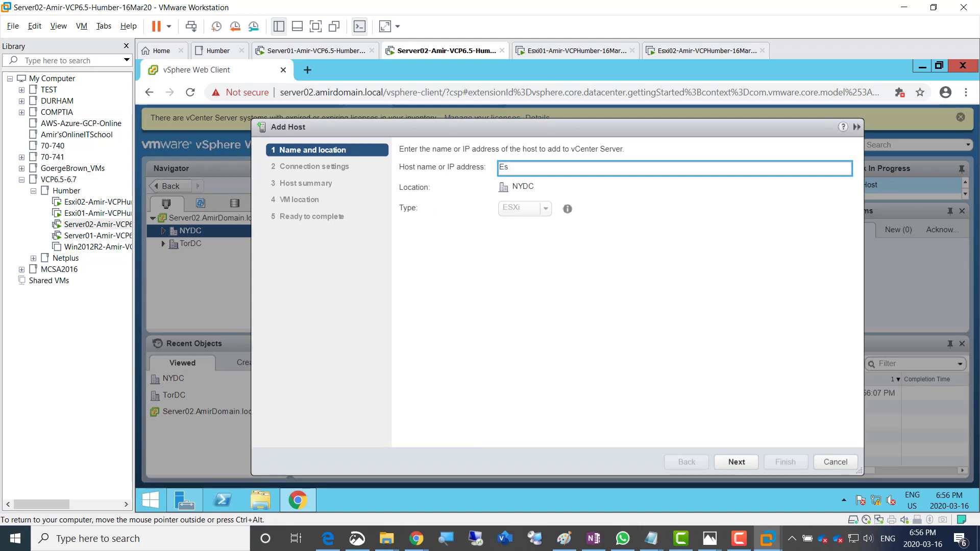
pyautogui.write('Esxi02.AmirDoma')
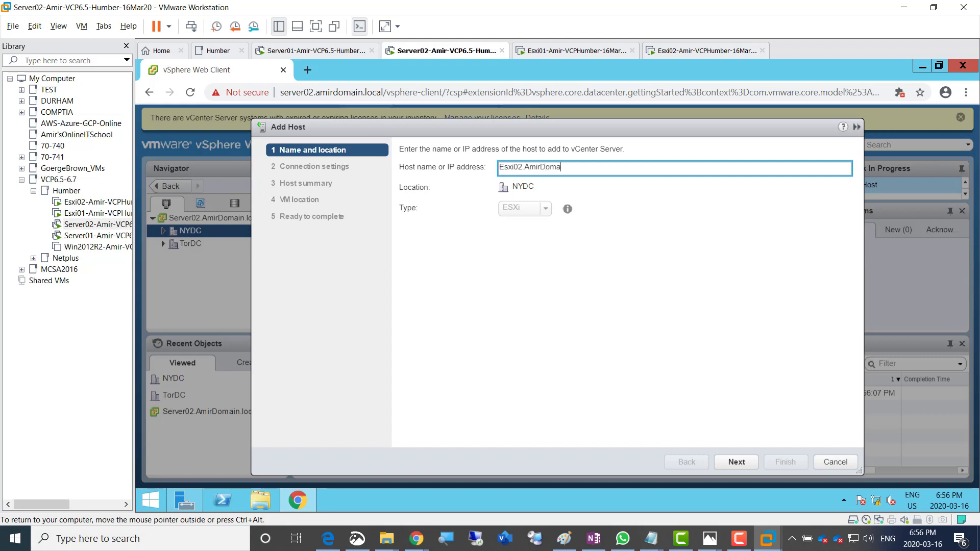
pyautogui.write('in.local')
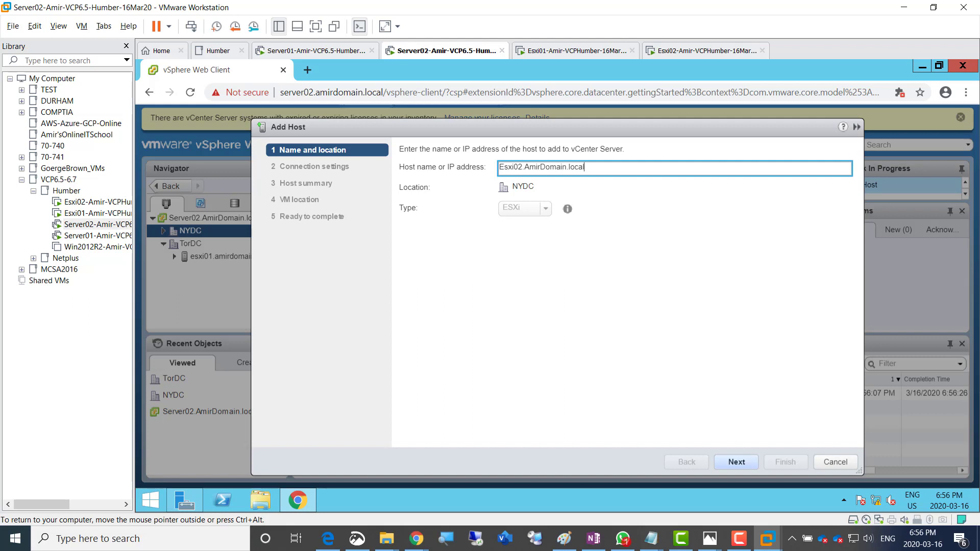
pyautogui.click(737, 462)
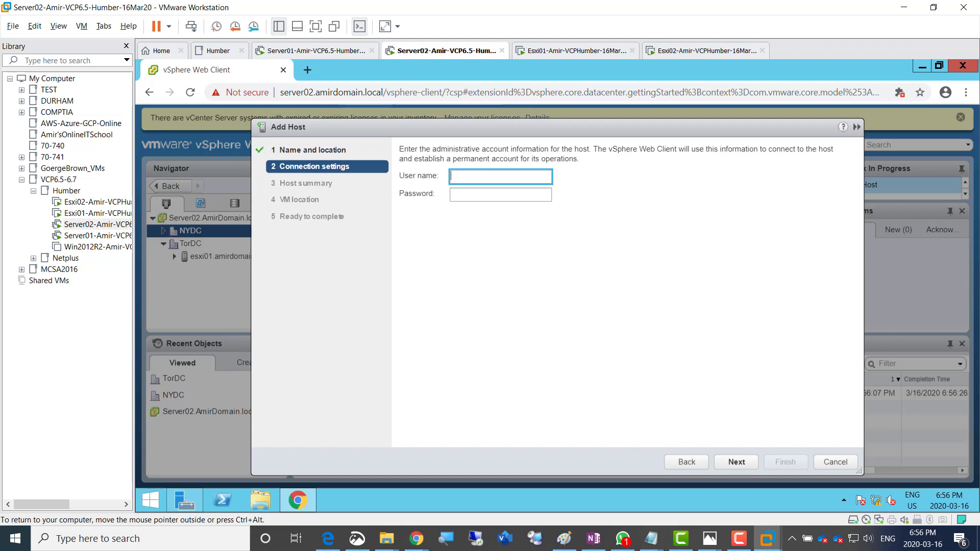
pyautogui.write('root')
pyautogui.press('Tab')
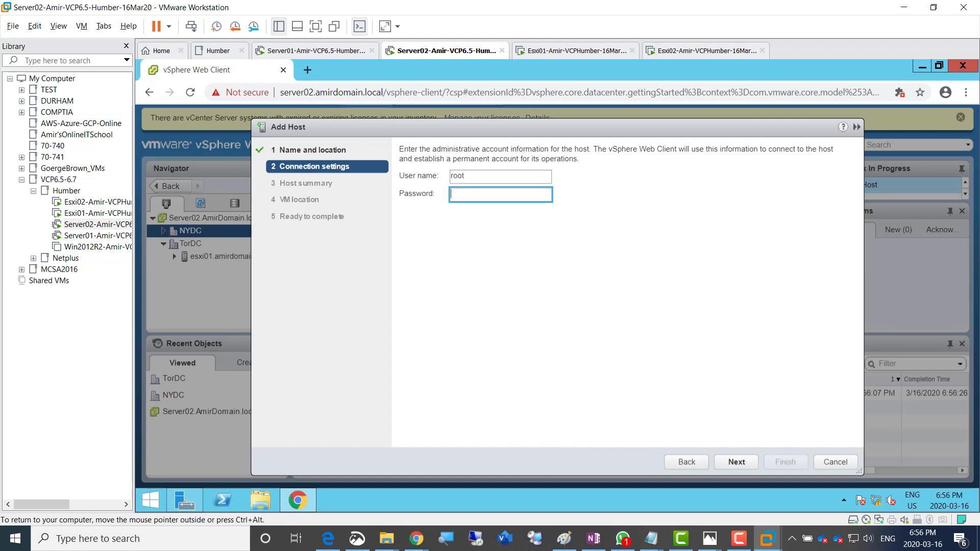
pyautogui.write('*********')
pyautogui.press('Return')
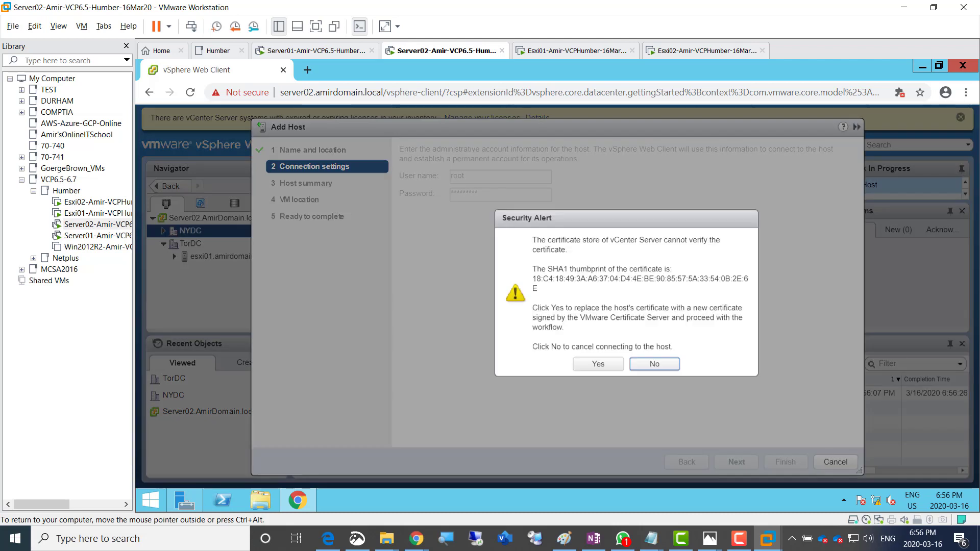
pyautogui.click(598, 364)
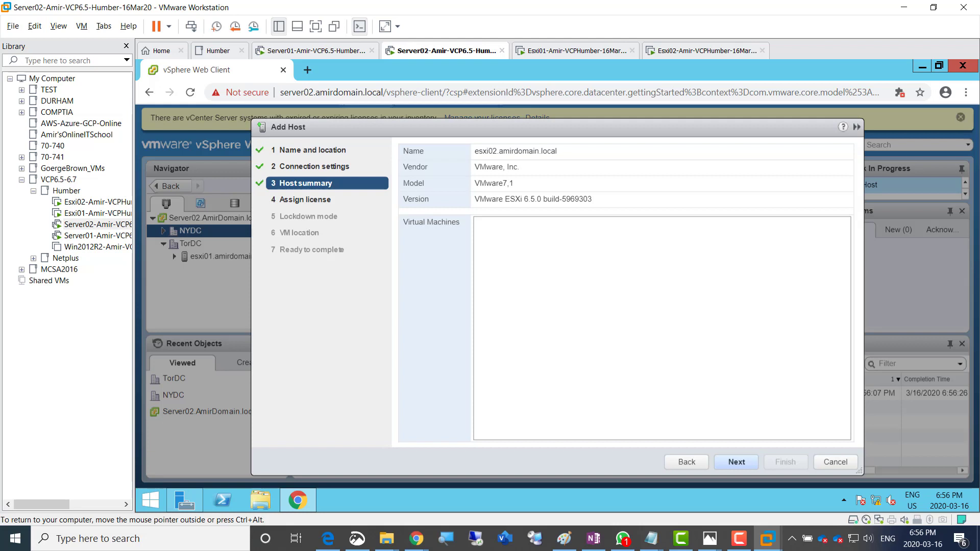
# Keep the evaluation license, choose Normal lockdown mode, and finish adding esxi02 to NYDC
pyautogui.click(736, 462)
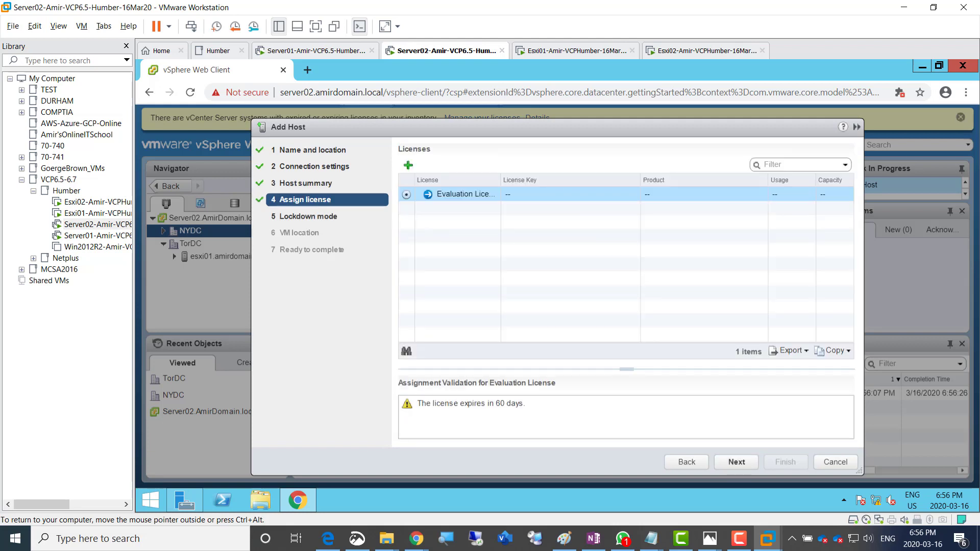
pyautogui.click(737, 462)
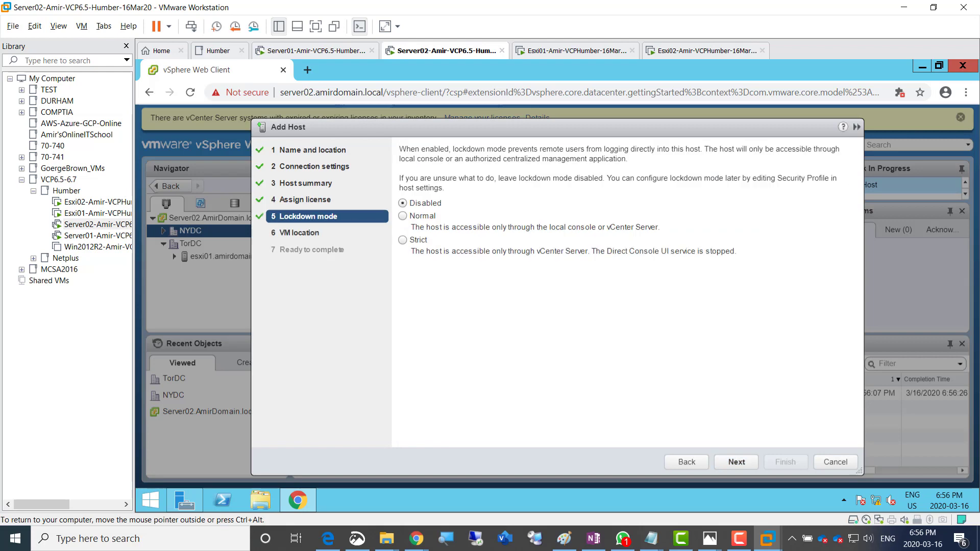
pyautogui.click(403, 216)
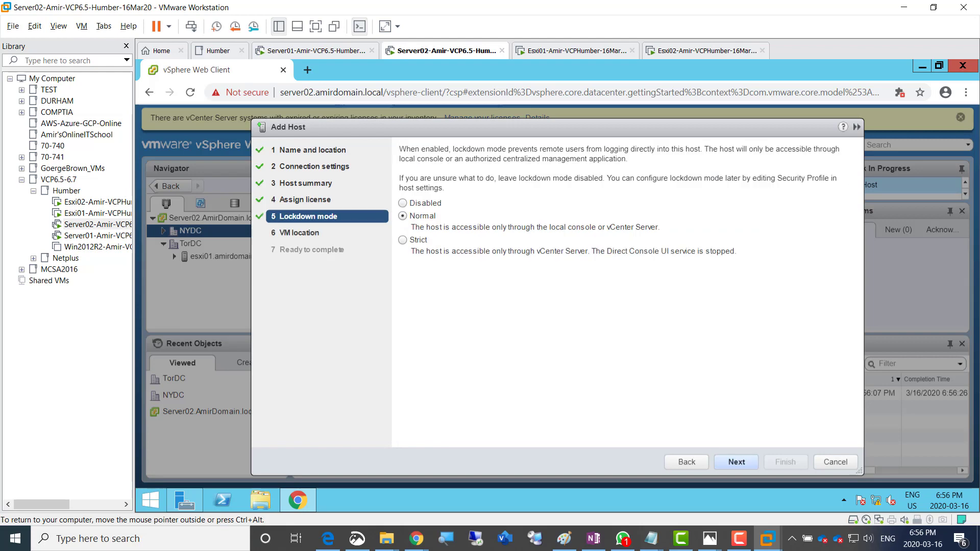
pyautogui.click(736, 462)
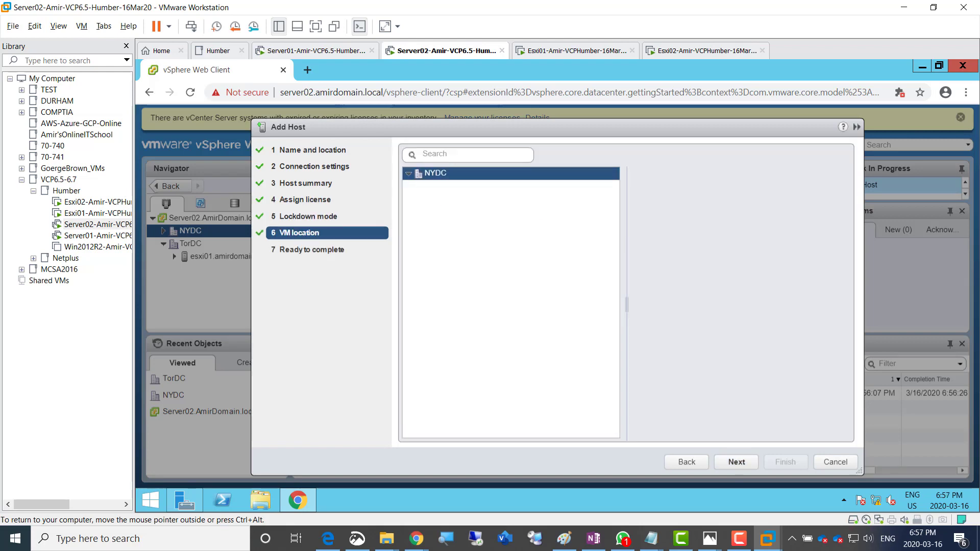
pyautogui.click(736, 462)
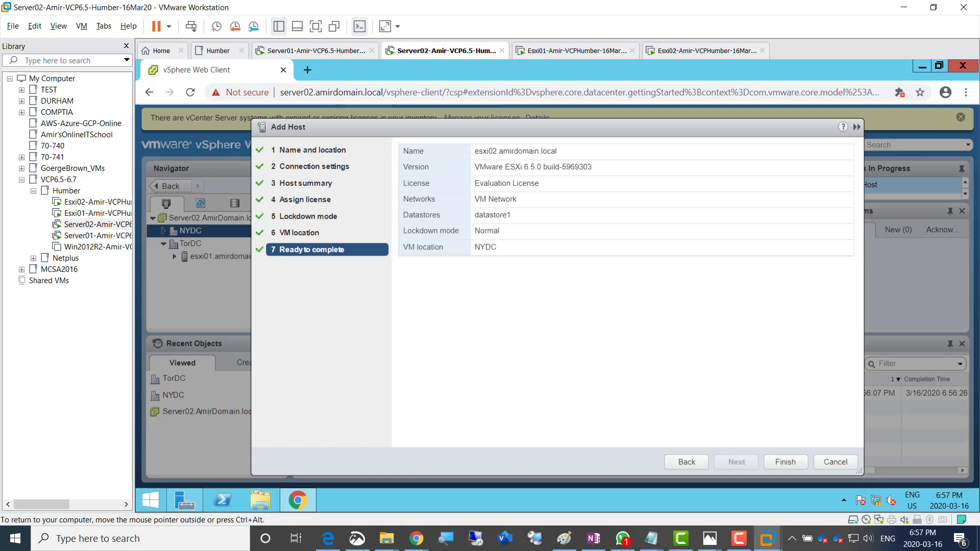
pyautogui.click(786, 462)
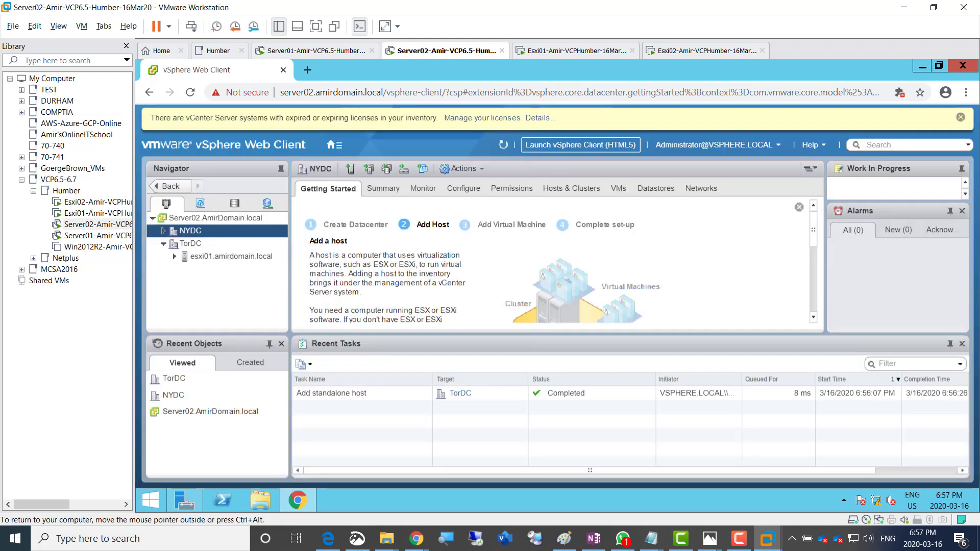
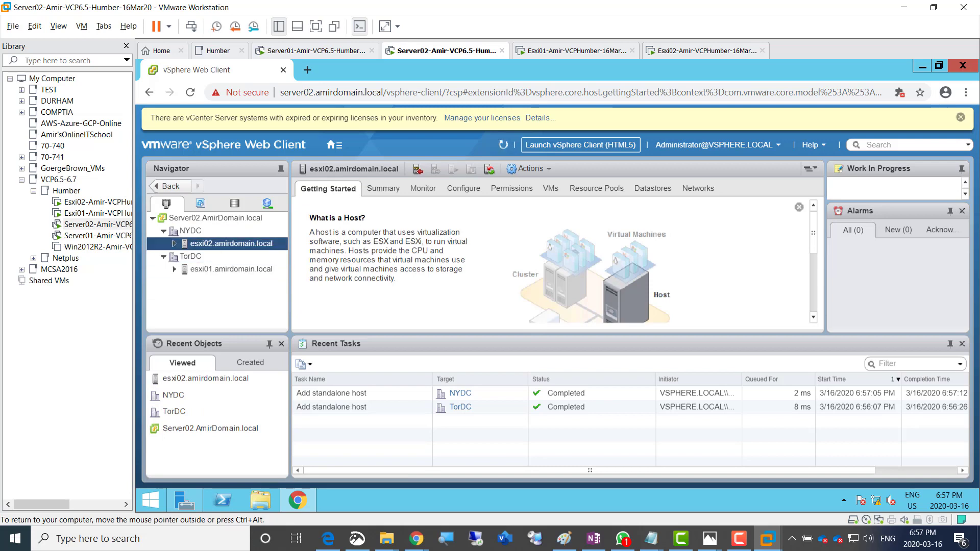
# Switch from the vSphere session to the OneNote class notes
pyautogui.click(593, 539)
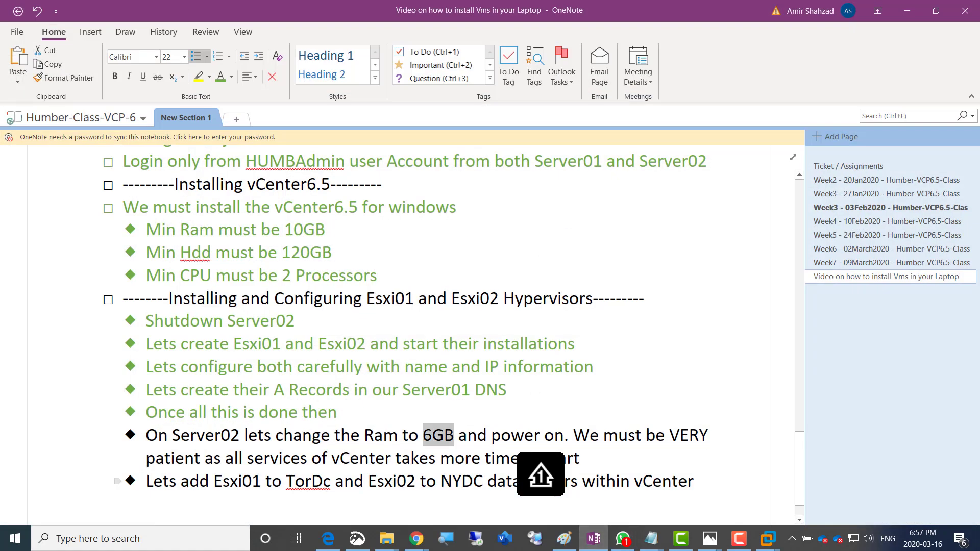
# Add a top-level heading '-----Adding SAN Luns to each hypervisor and creating Datastores on top of them----' with an indented line below
pyautogui.click(696, 481)
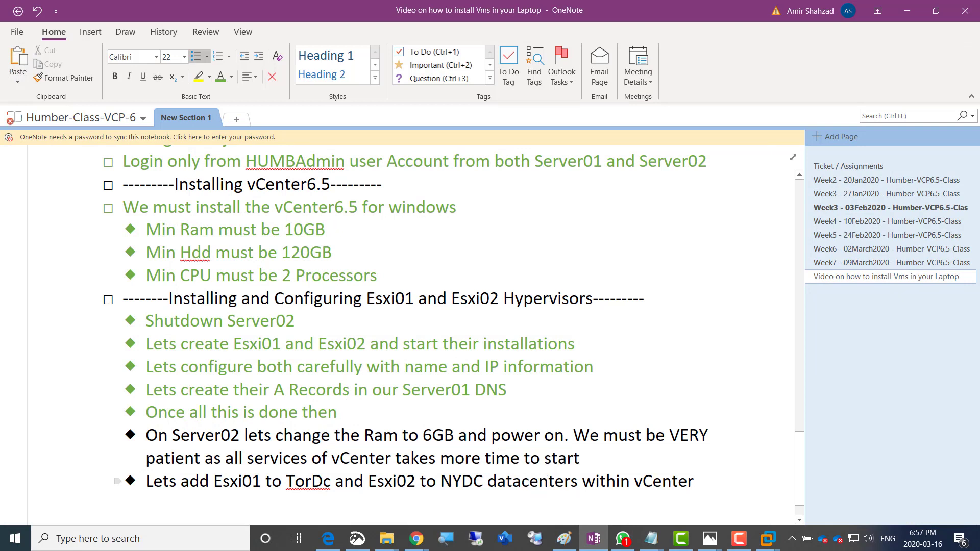
pyautogui.press('Return')
pyautogui.hotkey('shift', 'Tab')
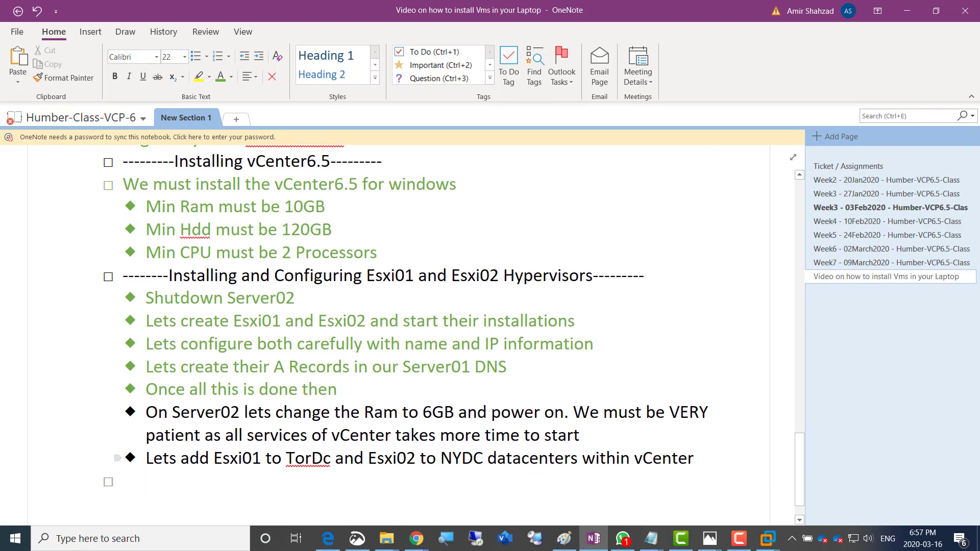
pyautogui.write('-----Add')
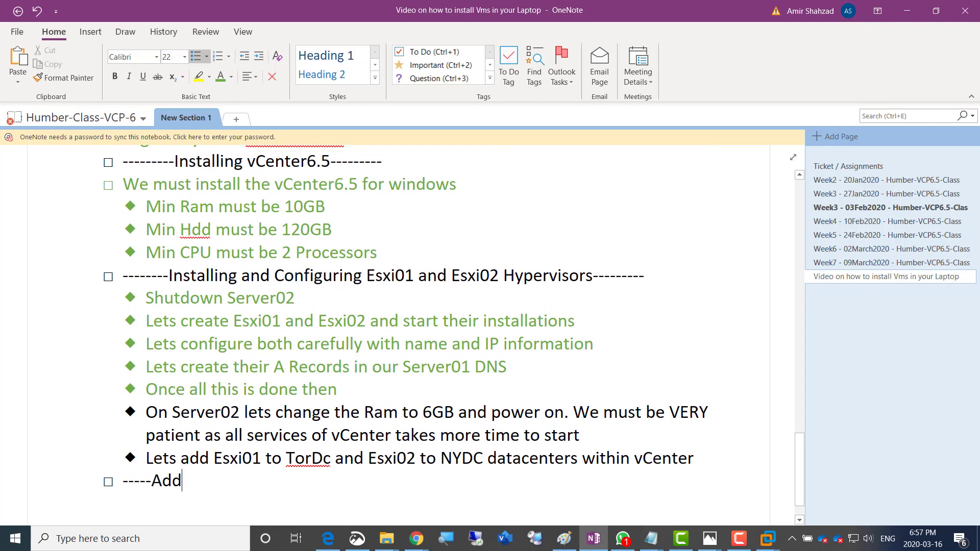
pyautogui.write('ing ')
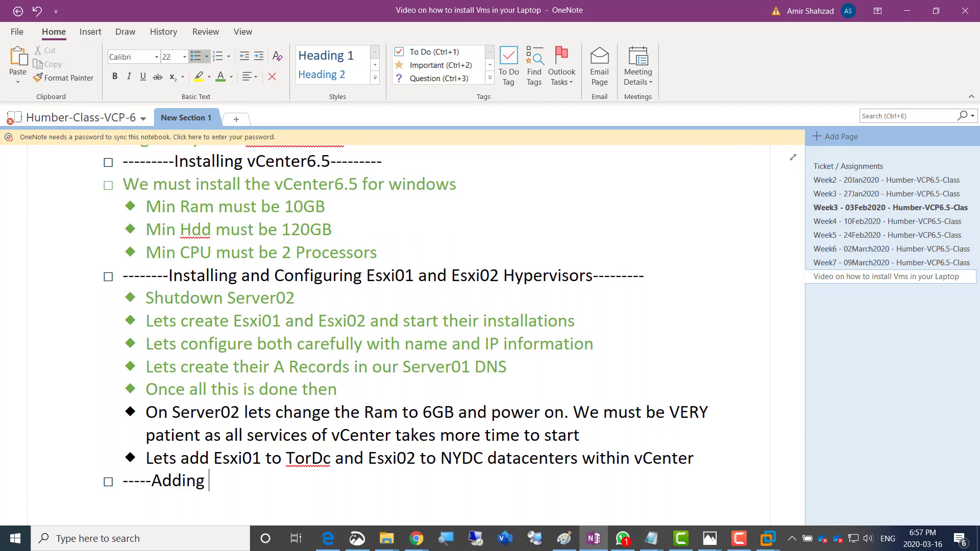
pyautogui.write('SAN Luns to each ')
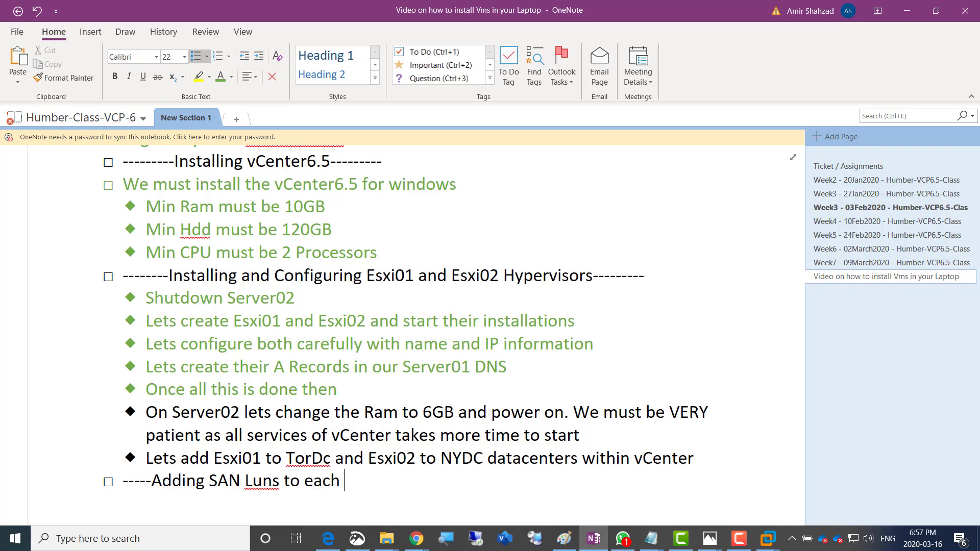
pyautogui.write('hypervsior')
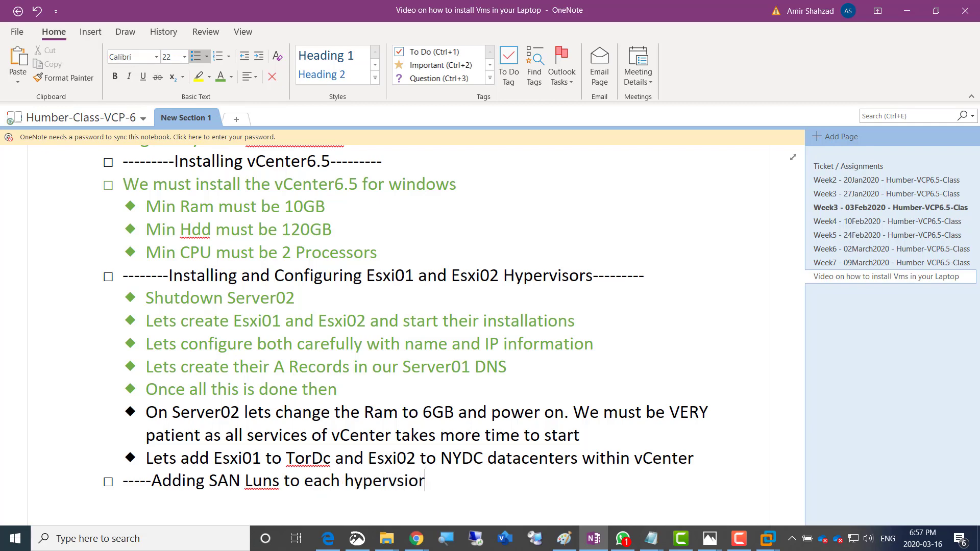
pyautogui.press('BackSpace')
pyautogui.press('BackSpace')
pyautogui.press('BackSpace')
pyautogui.press('BackSpace')
pyautogui.write('ir')
pyautogui.press('BackSpace')
pyautogui.write('sor and creating')
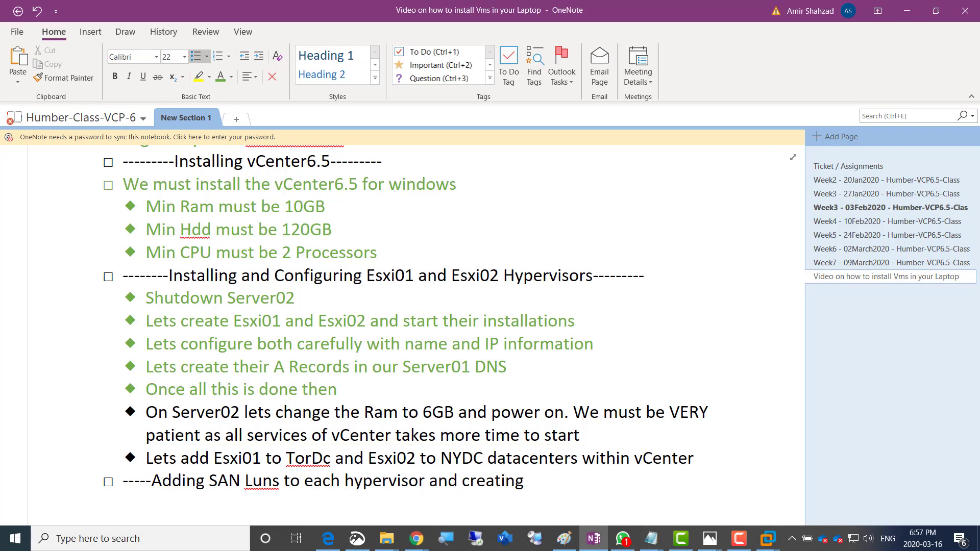
pyautogui.write(' Datastores on top of ')
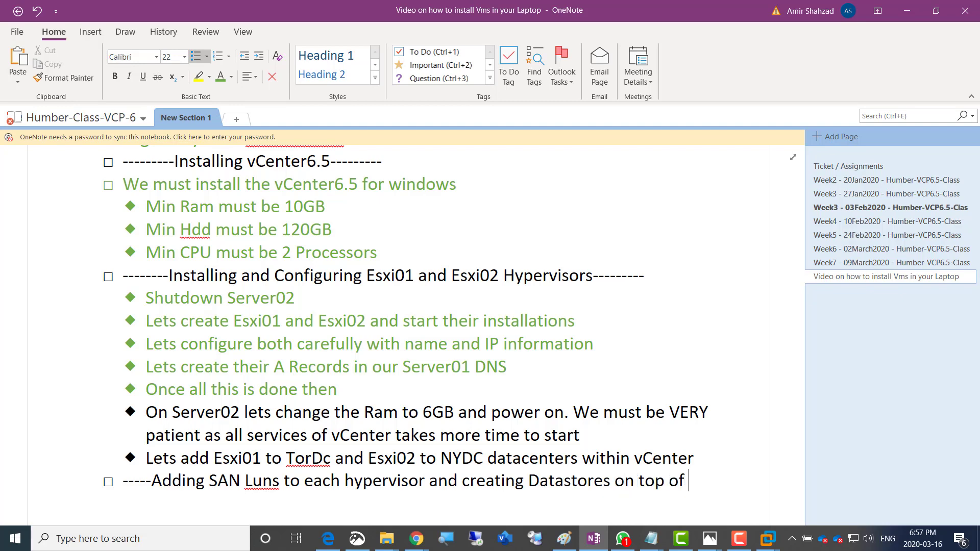
pyautogui.write('them----')
pyautogui.press('Return')
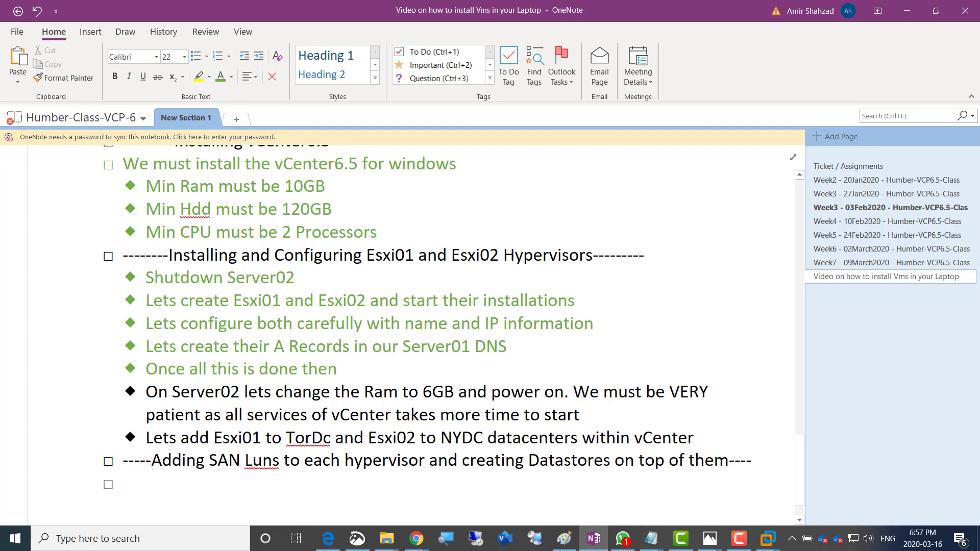
pyautogui.press('Tab')
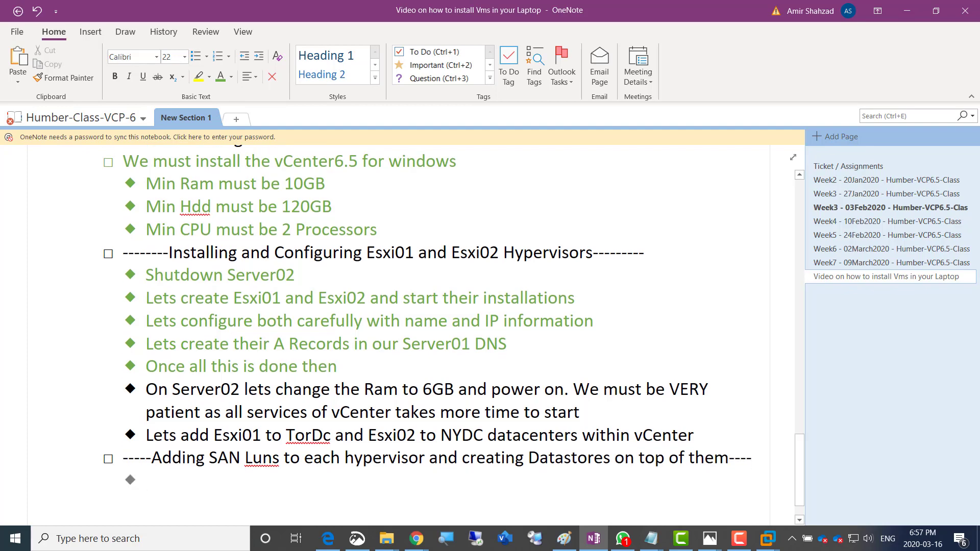
# Write the bullet 'Lets add SAN Target to both hypervisors with the help vCenter'
pyautogui.write('Lets add')
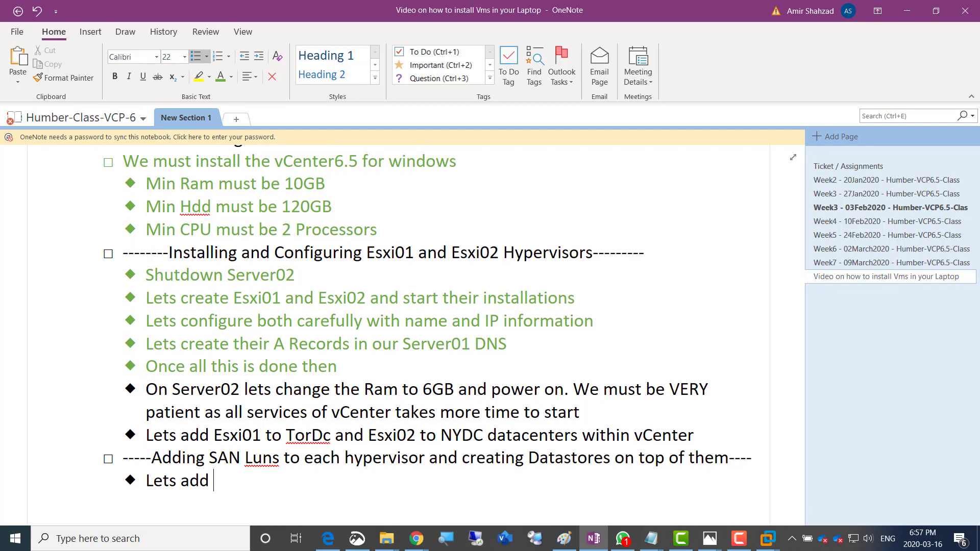
pyautogui.write(' SAN Ta')
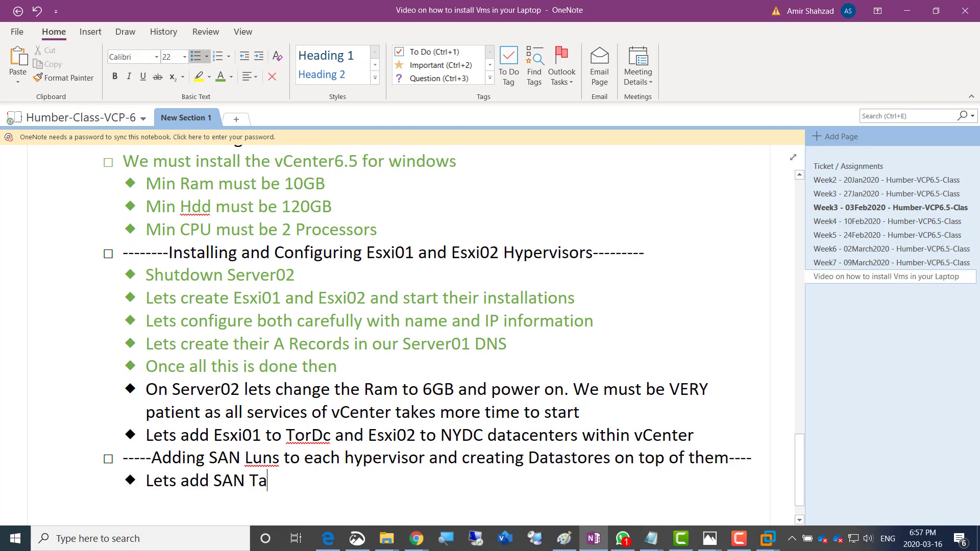
pyautogui.write('rget t')
pyautogui.press('BackSpace')
pyautogui.write('to both ')
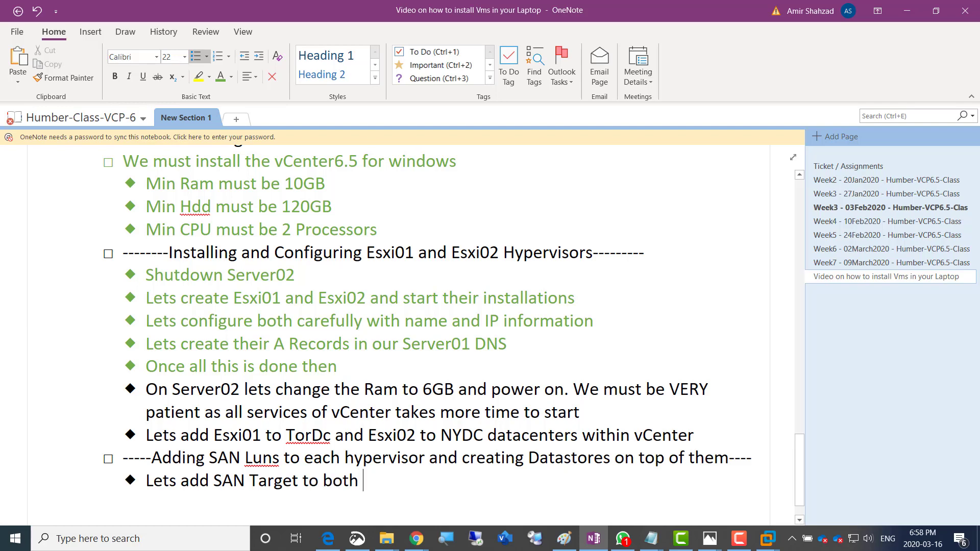
pyautogui.write('hypervisors')
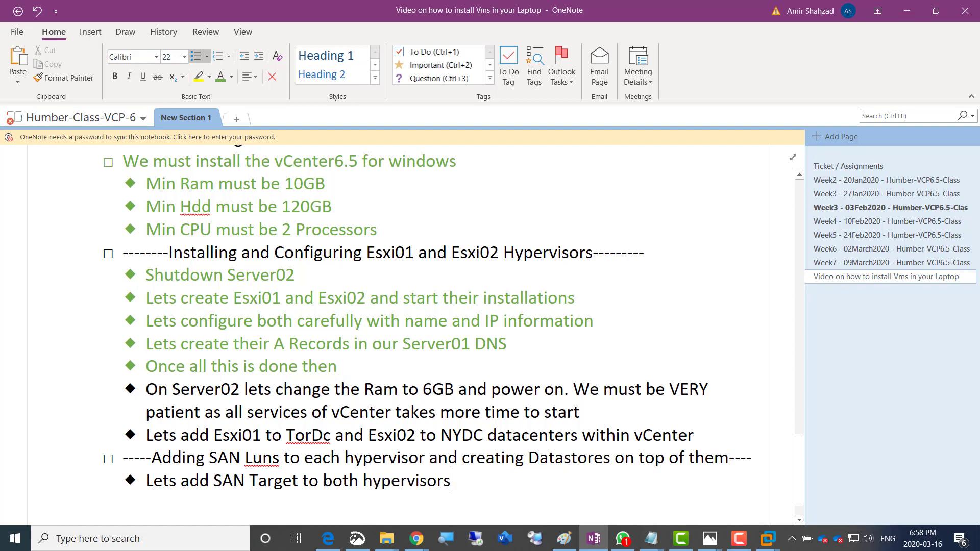
pyautogui.write(' with the he')
pyautogui.press('BackSpace')
pyautogui.write('help')
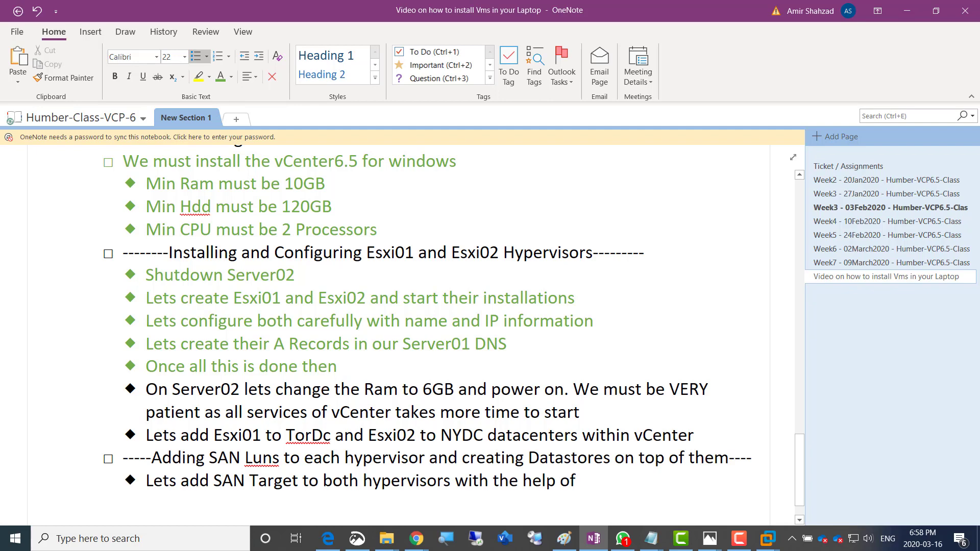
pyautogui.write('vCenter')
pyautogui.press('Return')
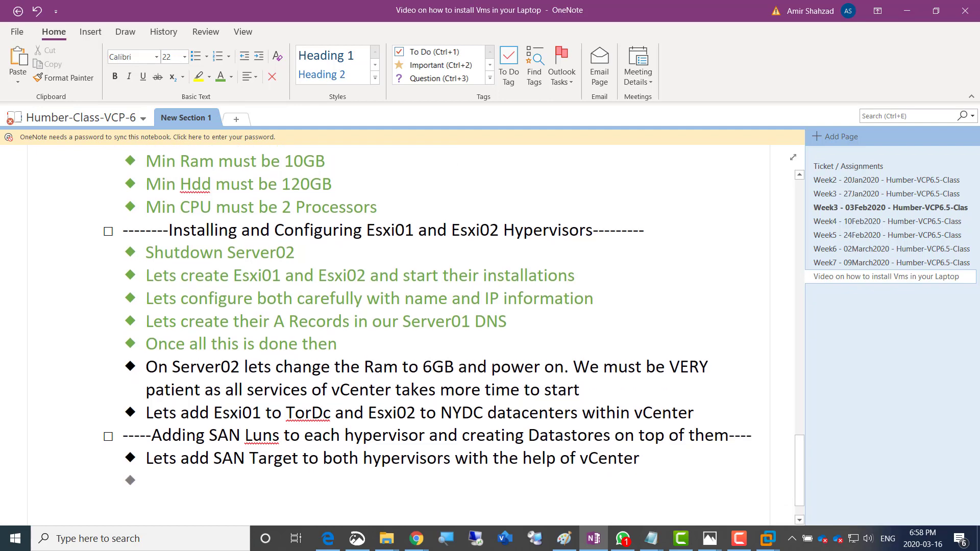
# Add the bullet 'Lets create LUN based Datastores' and return to vSphere
pyautogui.write('Lets cr')
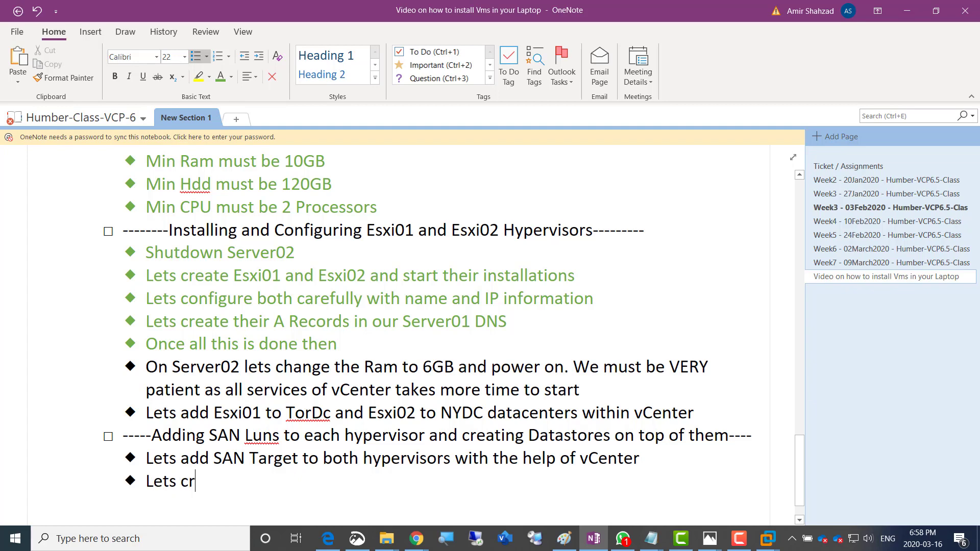
pyautogui.write('eate LUN based ')
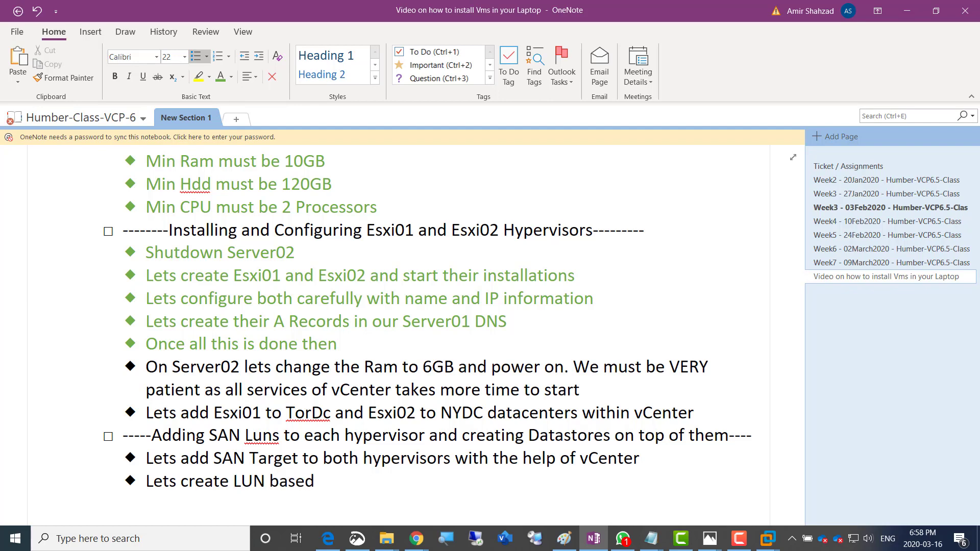
pyautogui.write('Datastores on top of')
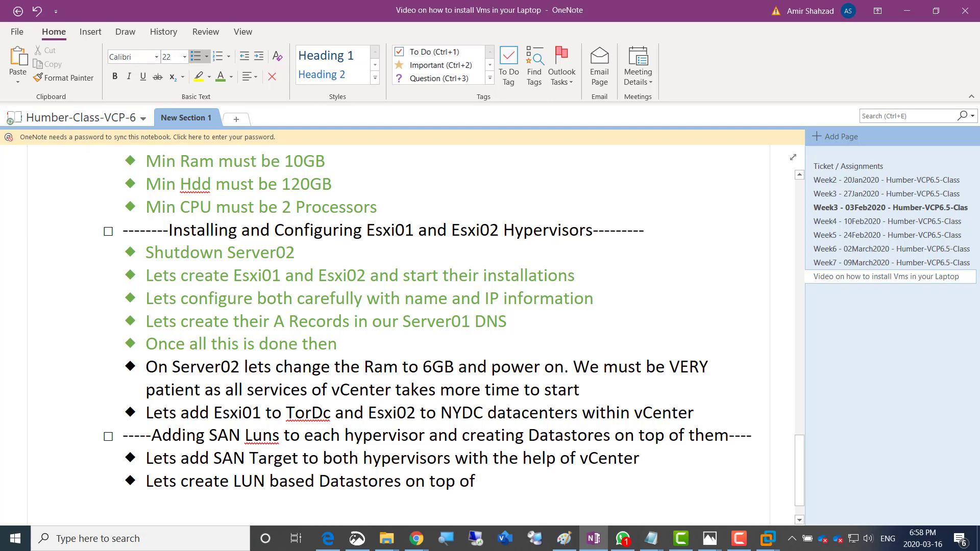
pyautogui.press('BackSpace')
pyautogui.press('BackSpace')
pyautogui.press('BackSpace')
pyautogui.press('BackSpace')
pyautogui.press('BackSpace')
pyautogui.press('BackSpace')
pyautogui.press('BackSpace')
pyautogui.press('BackSpace')
pyautogui.press('BackSpace')
pyautogui.press('BackSpace')
pyautogui.press('BackSpace')
pyautogui.write('.')
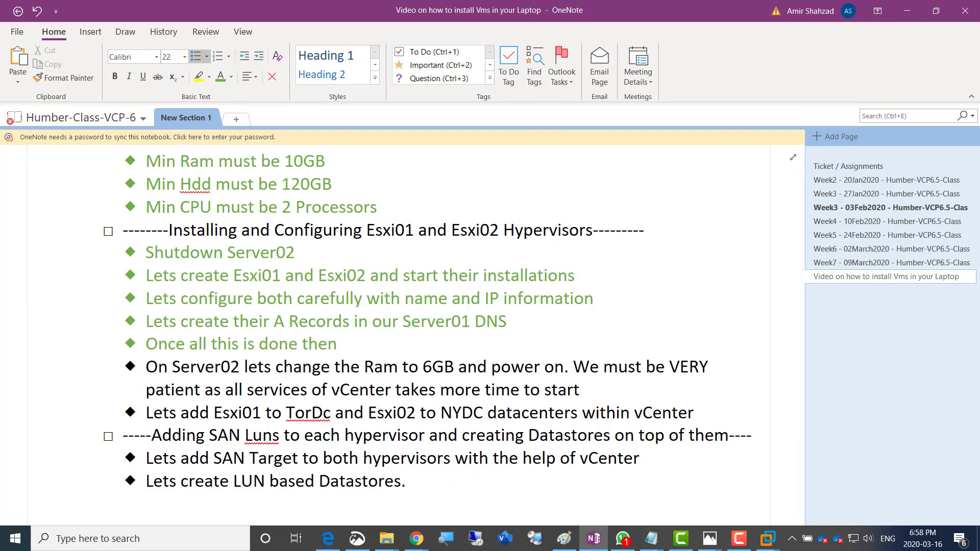
pyautogui.hotkey('alt', 'Tab')
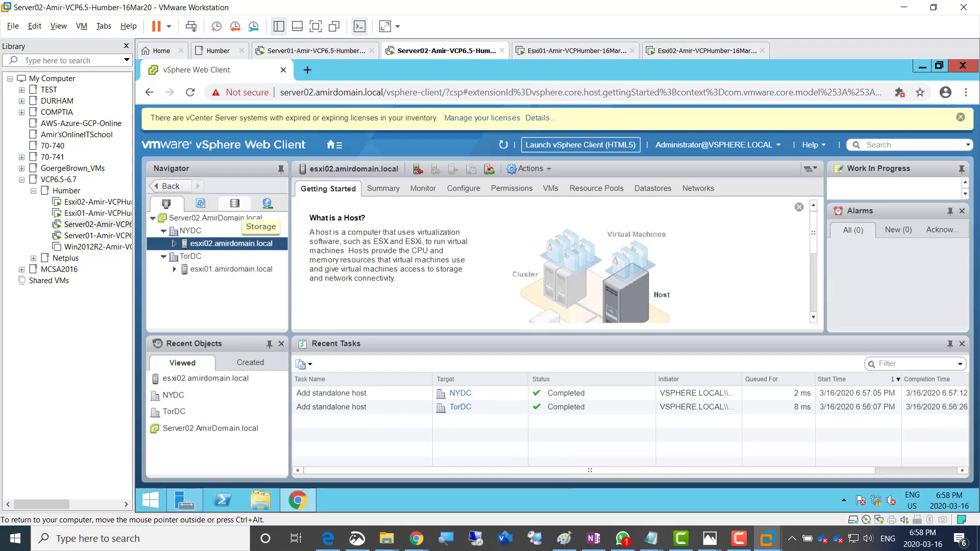
# Check TorDC in the Storage view, then open Configure for host esxi01.amirdomain.local
pyautogui.click(234, 203)
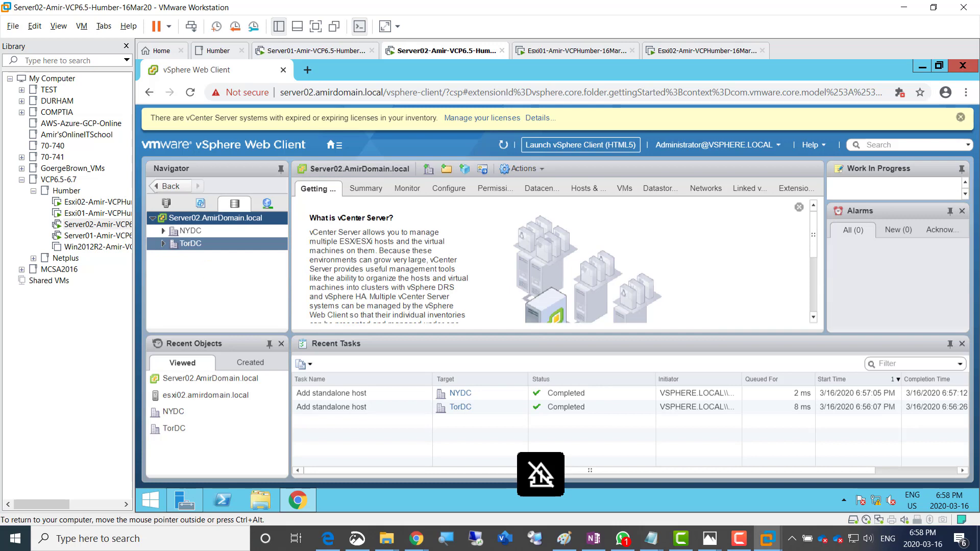
pyautogui.click(191, 244)
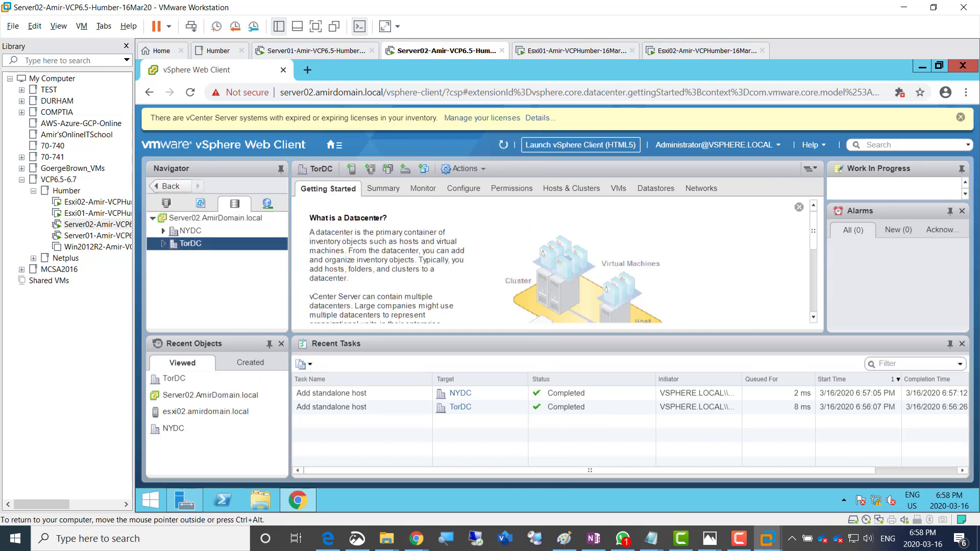
pyautogui.click(163, 244)
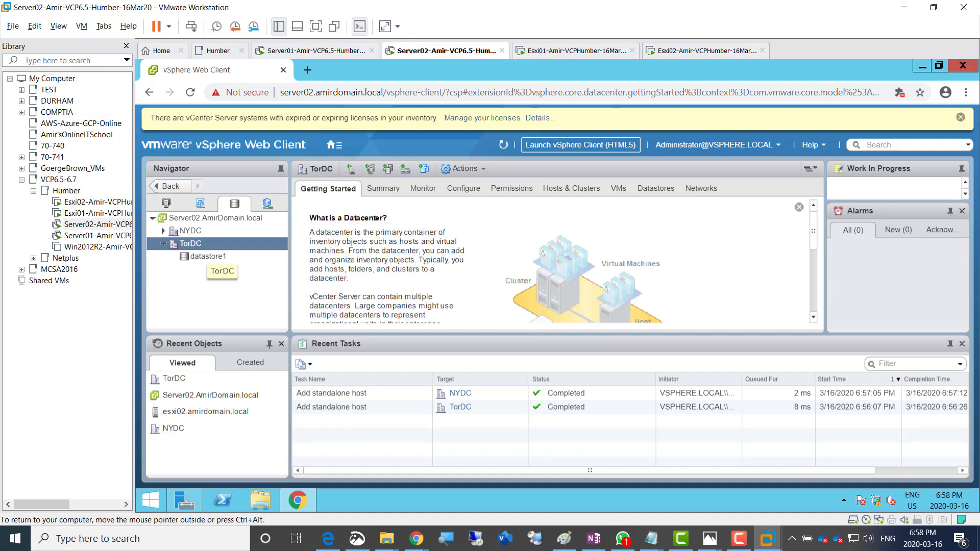
pyautogui.rightClick(195, 244)
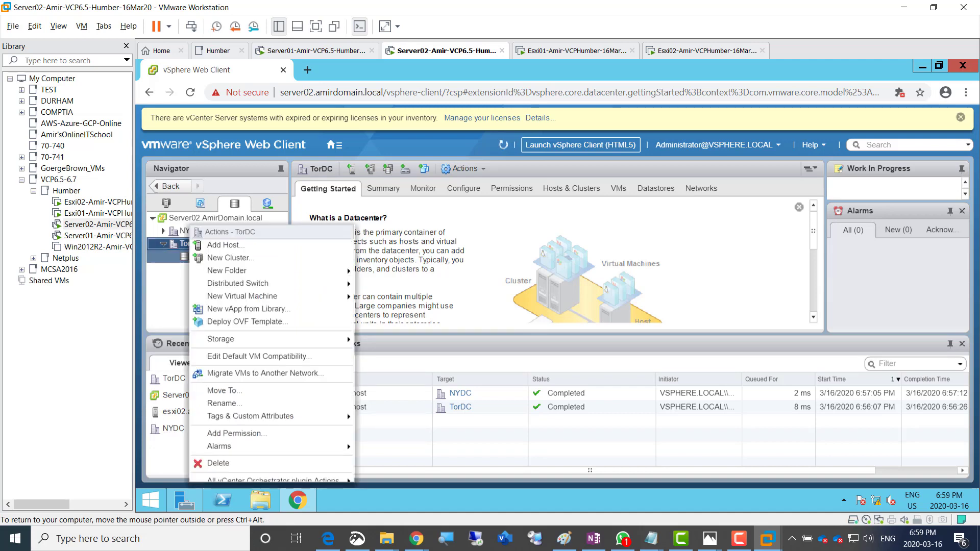
pyautogui.press('Escape')
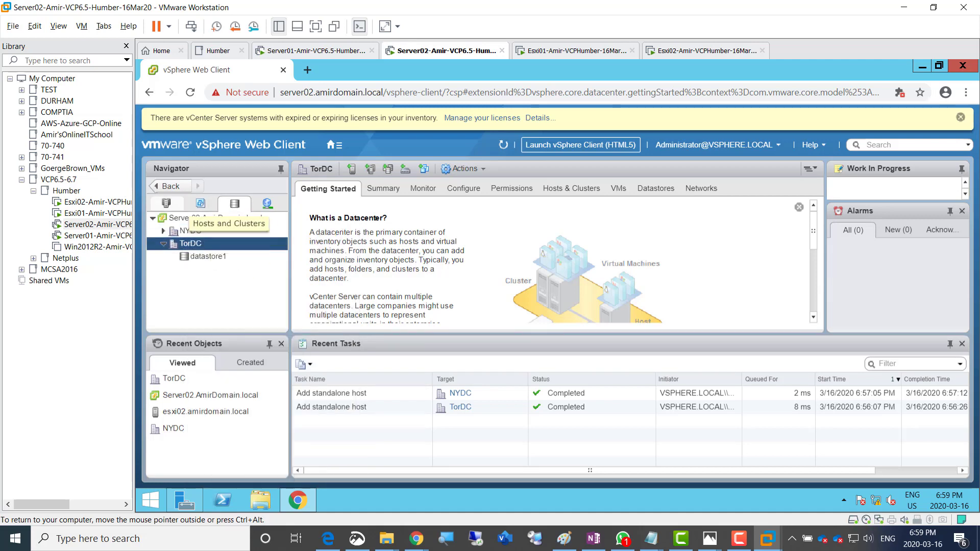
pyautogui.click(166, 203)
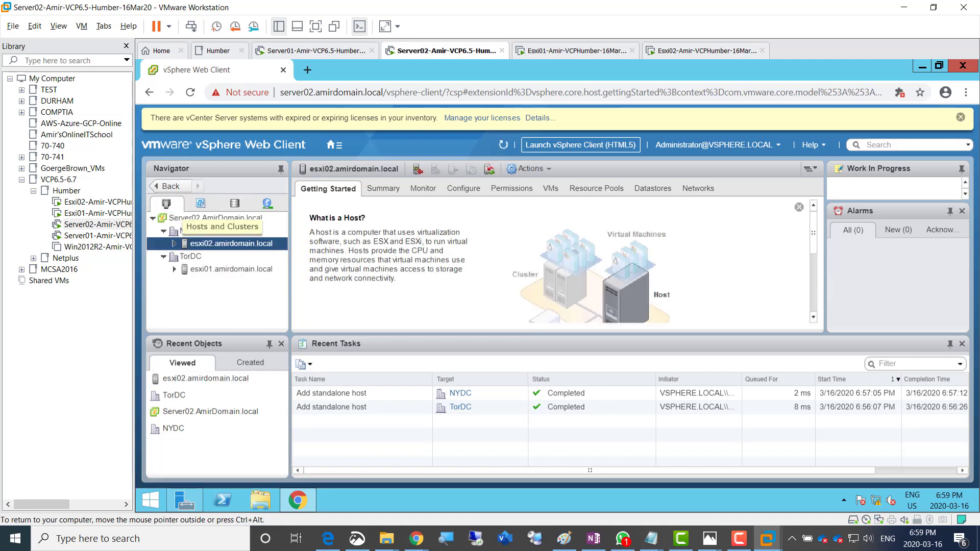
pyautogui.click(205, 270)
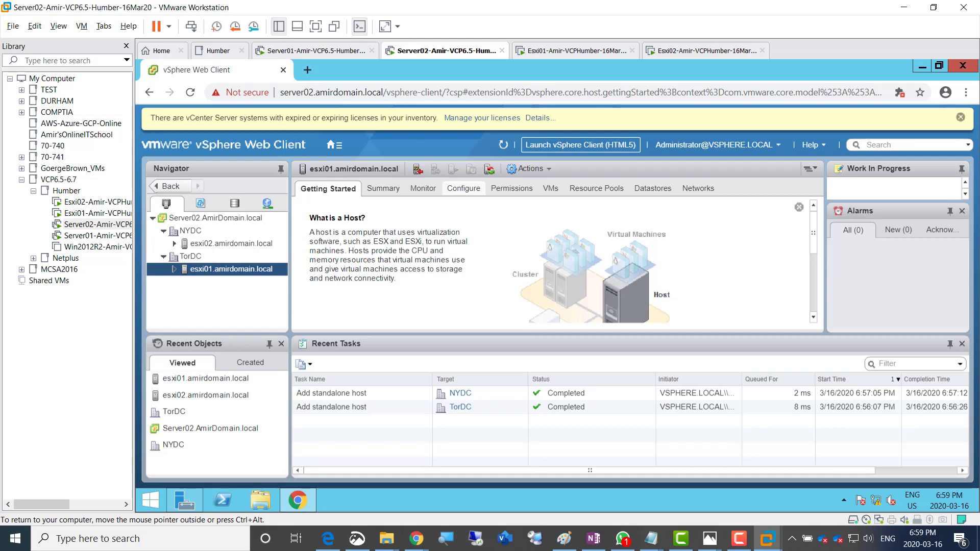
pyautogui.click(464, 188)
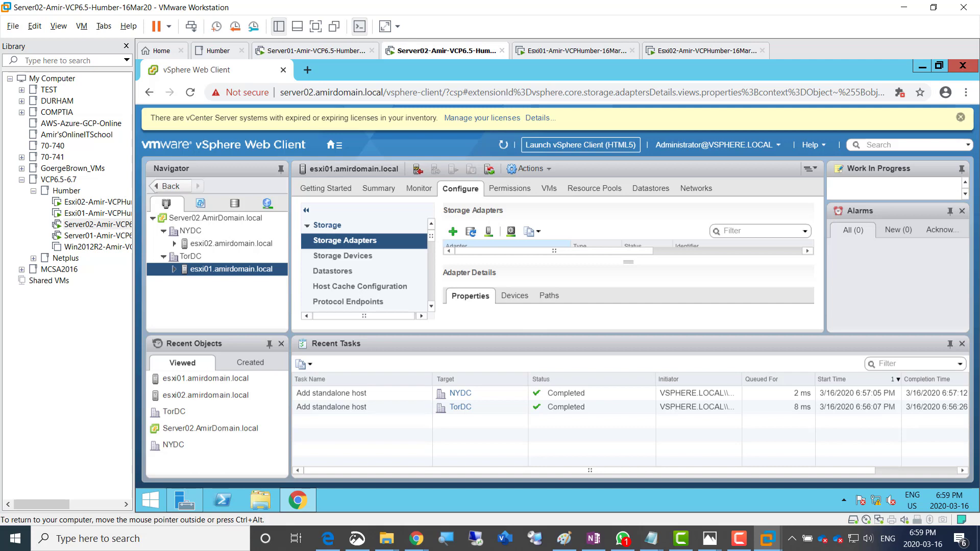
# Go full screen and add a Software iSCSI adapter to esxi01
pyautogui.hotkey('ctrl', 'alt')
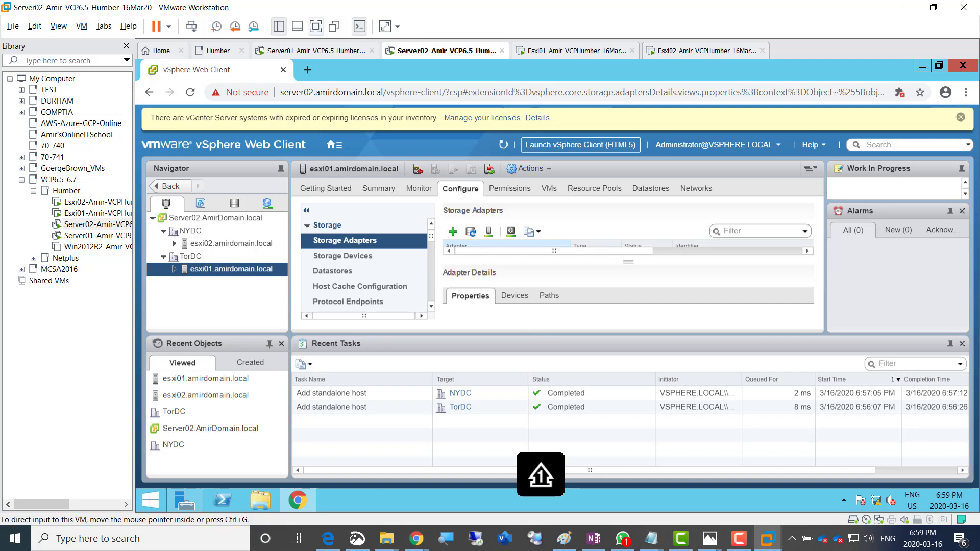
pyautogui.hotkey('ctrl', 'alt', 'Return')
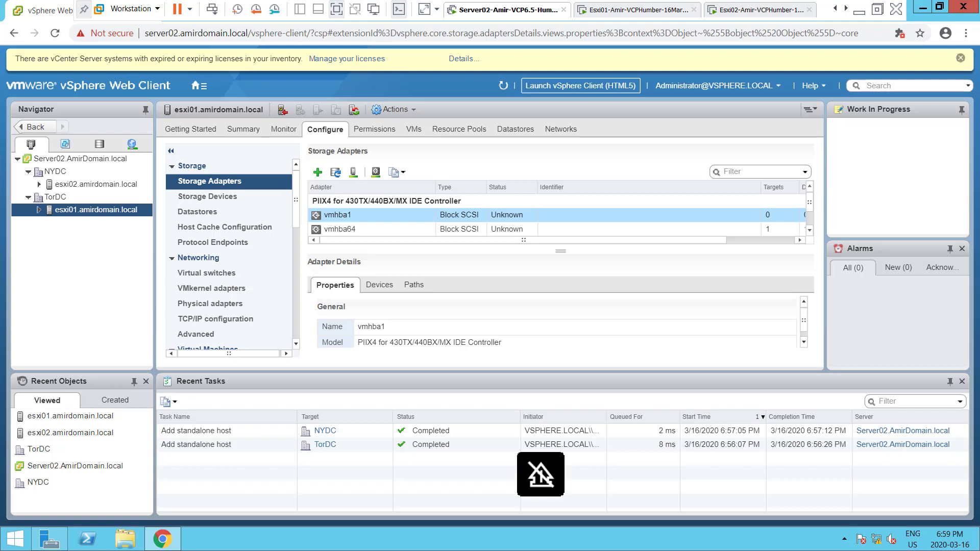
pyautogui.click(318, 173)
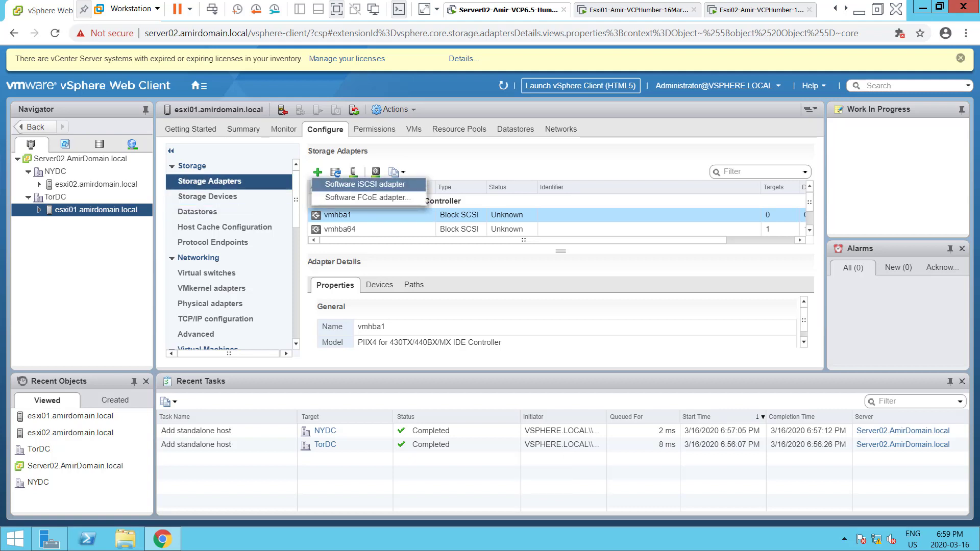
pyautogui.click(365, 184)
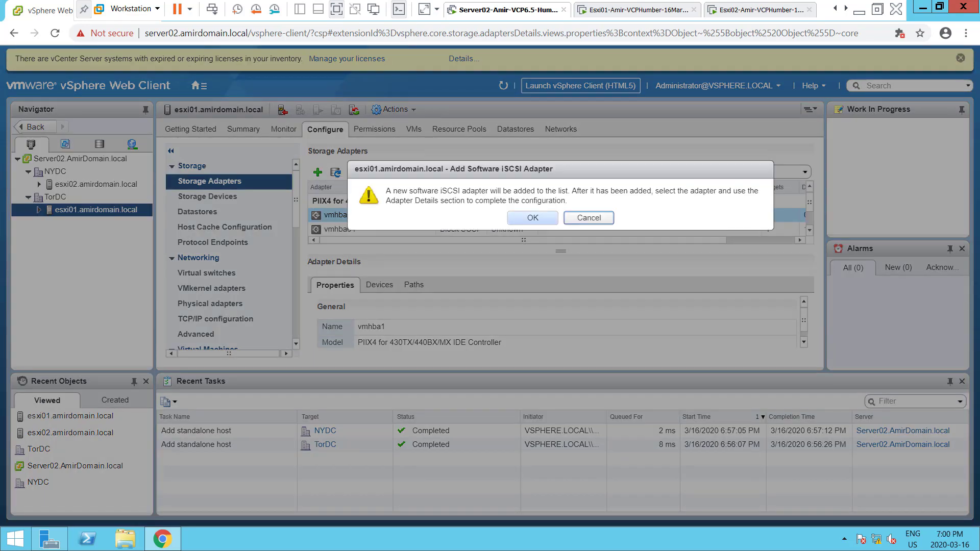
pyautogui.click(533, 218)
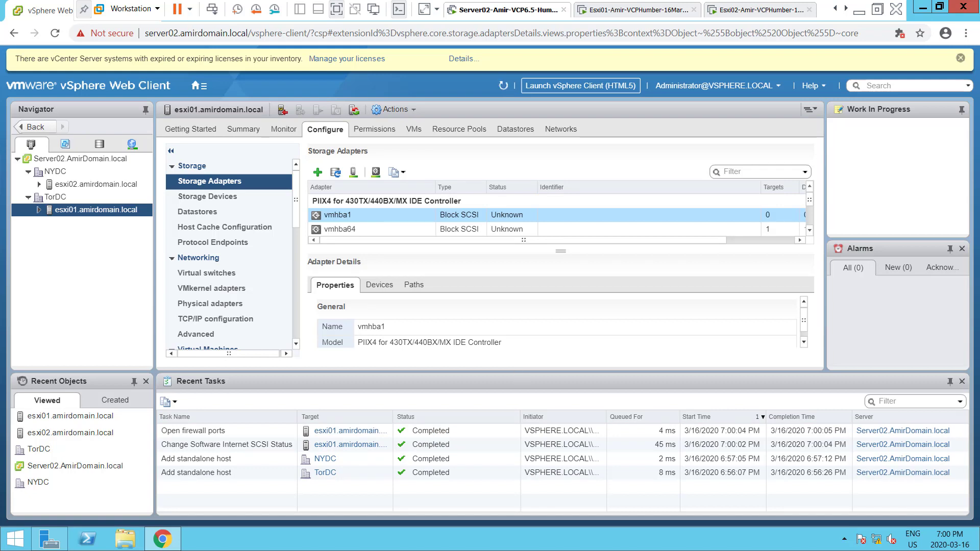
# Enlarge the adapter panes, select vmhba65, and show its Targets
pyautogui.moveTo(521, 373); pyautogui.dragTo(521, 396)
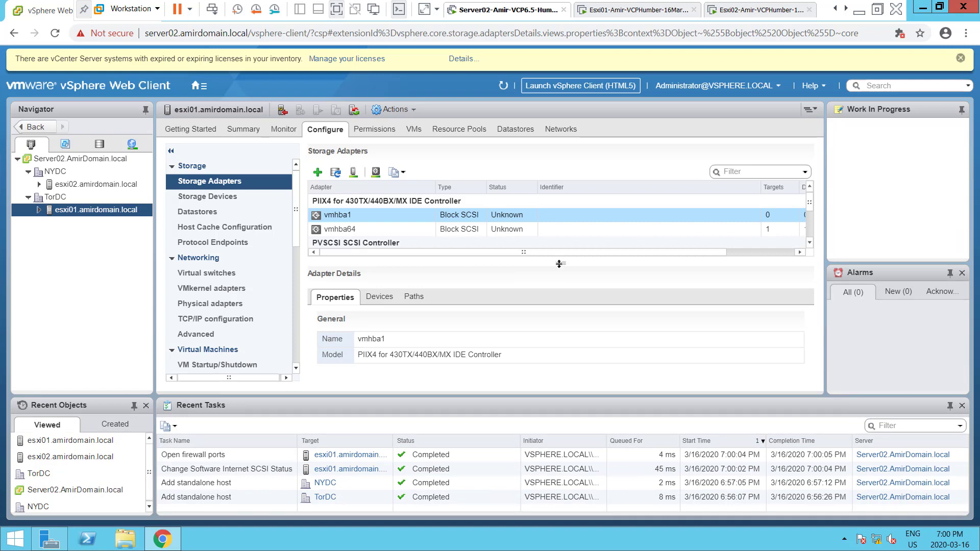
pyautogui.moveTo(561, 264); pyautogui.dragTo(570, 312)
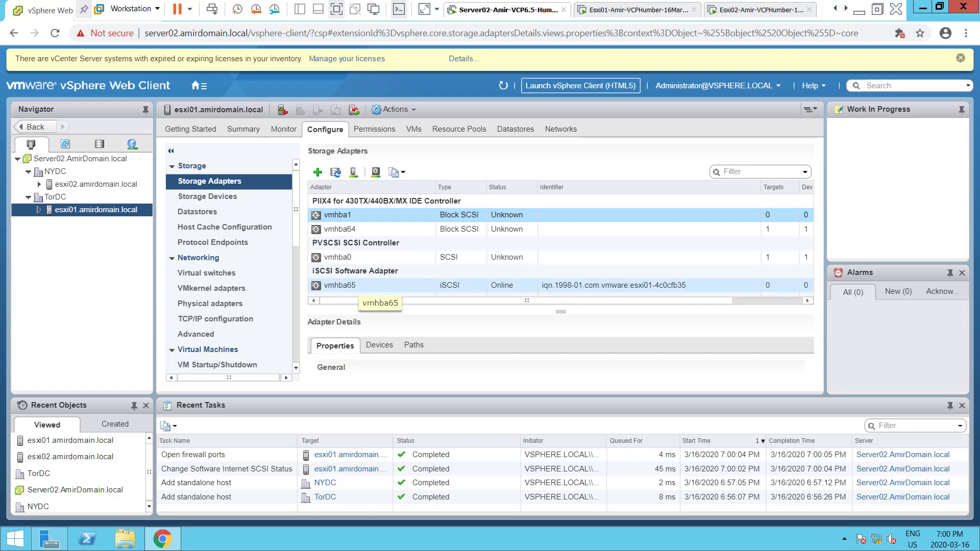
pyautogui.click(347, 287)
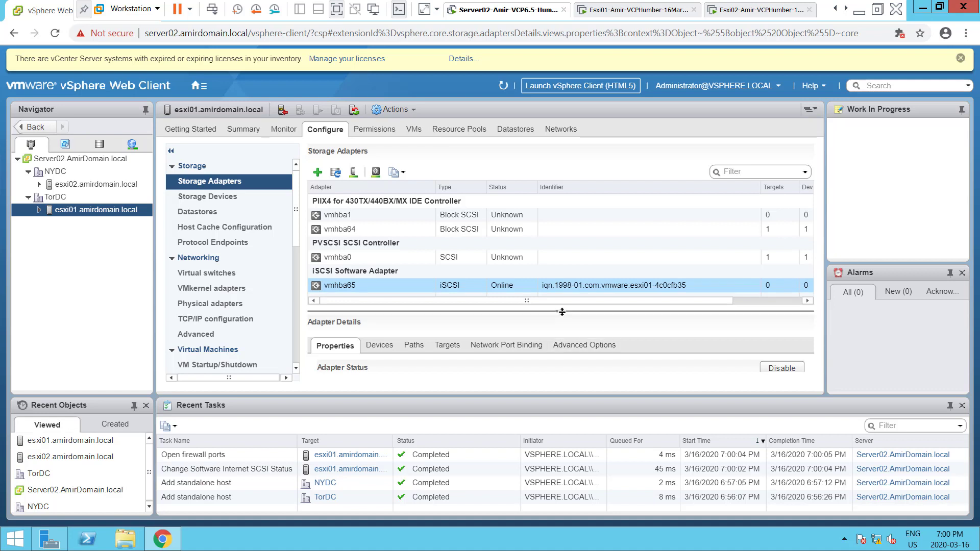
pyautogui.moveTo(562, 312); pyautogui.dragTo(562, 279)
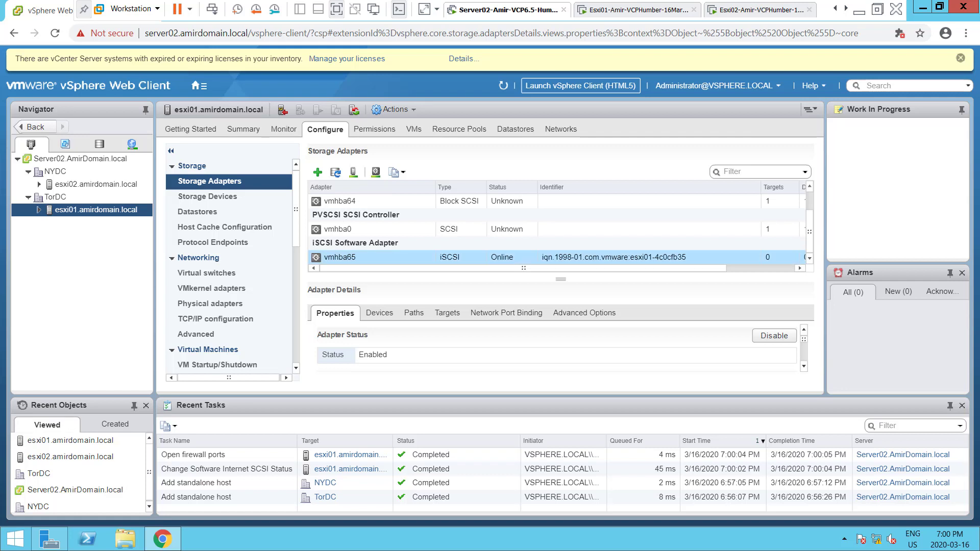
pyautogui.click(447, 313)
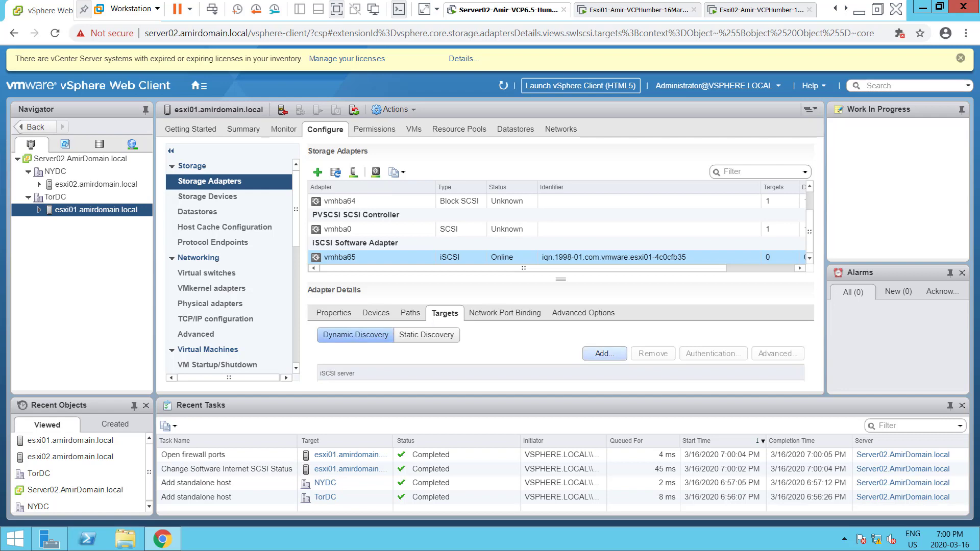
# Add iSCSI server 192.168.200.1 on port 3260 as a dynamic discovery target, then begin a storage rescan
pyautogui.click(604, 353)
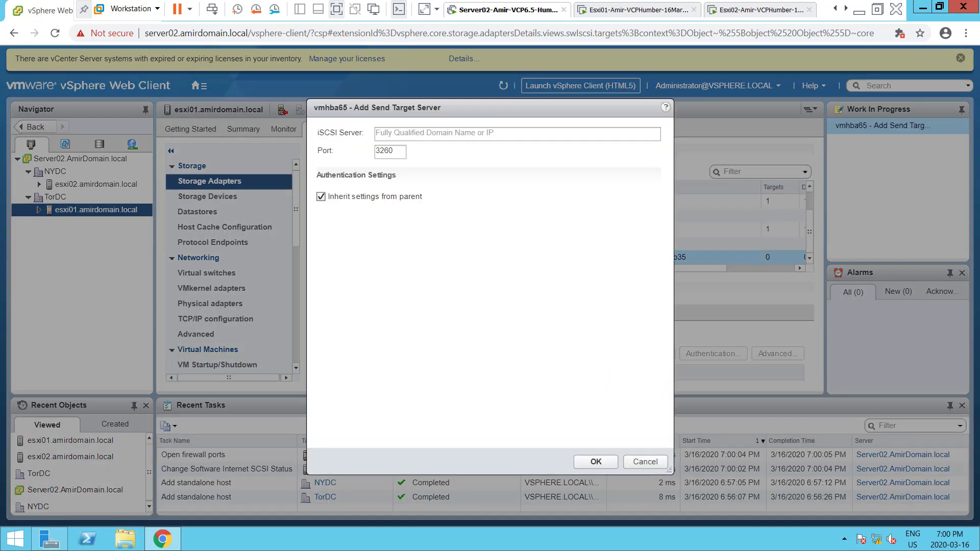
pyautogui.click(475, 134)
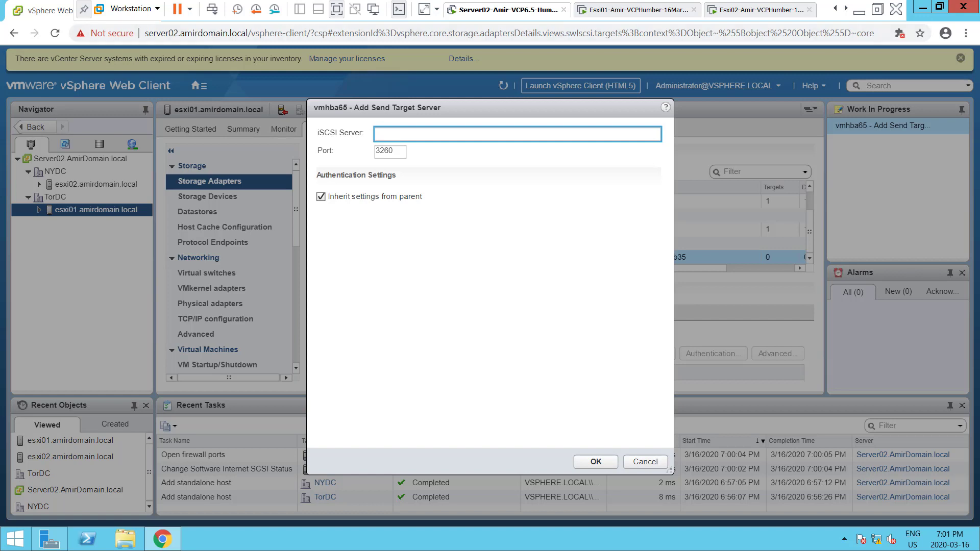
pyautogui.write('192.168.200.1')
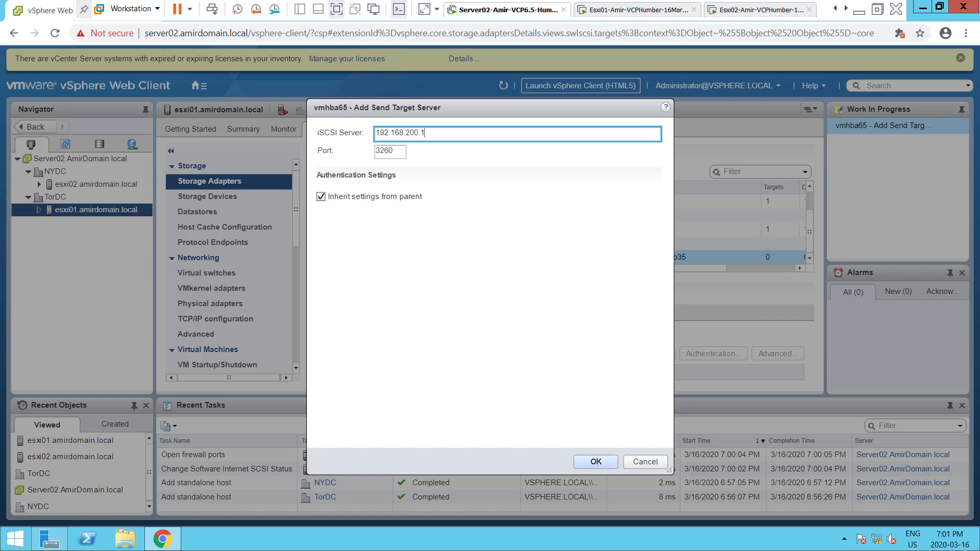
pyautogui.click(595, 462)
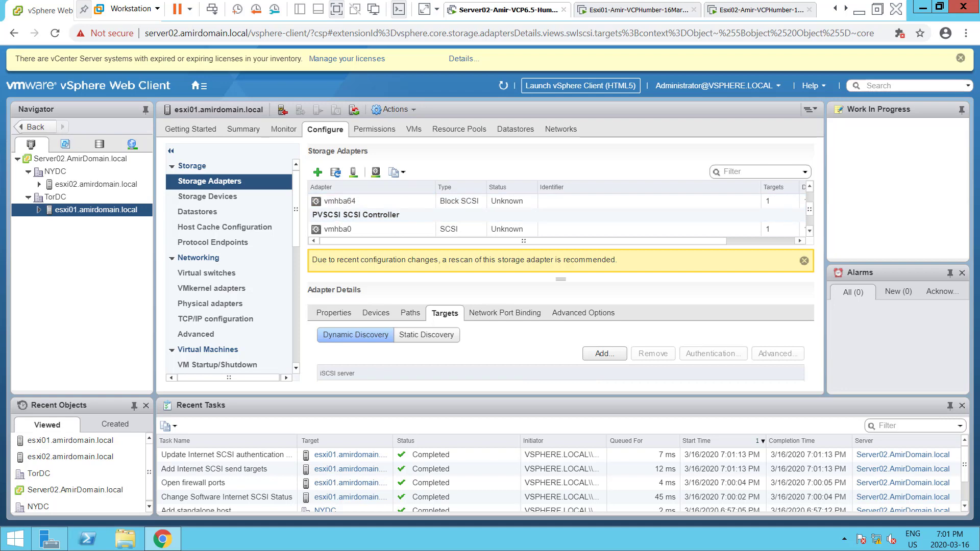
pyautogui.click(353, 172)
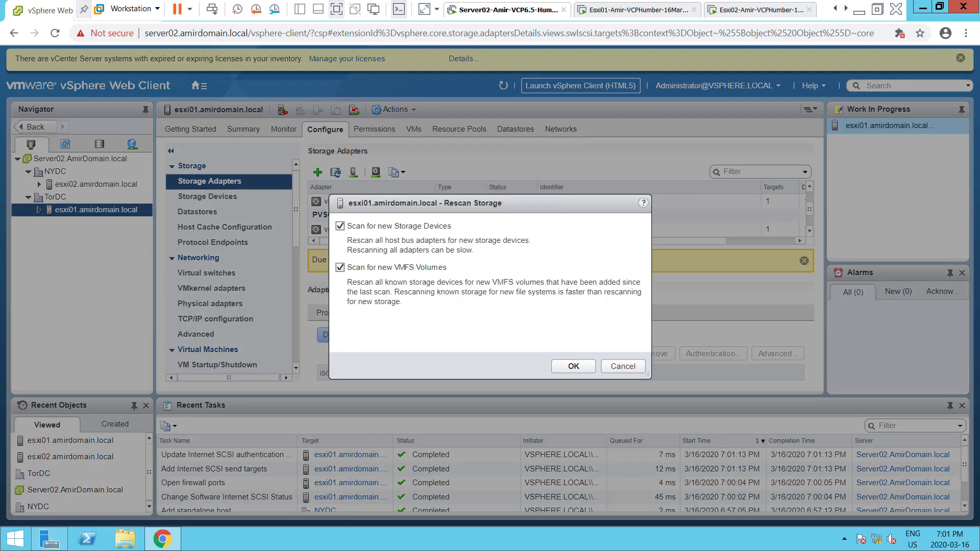
# Rescan esxi01's storage and check the iSCSI disks under Storage Devices
pyautogui.click(573, 367)
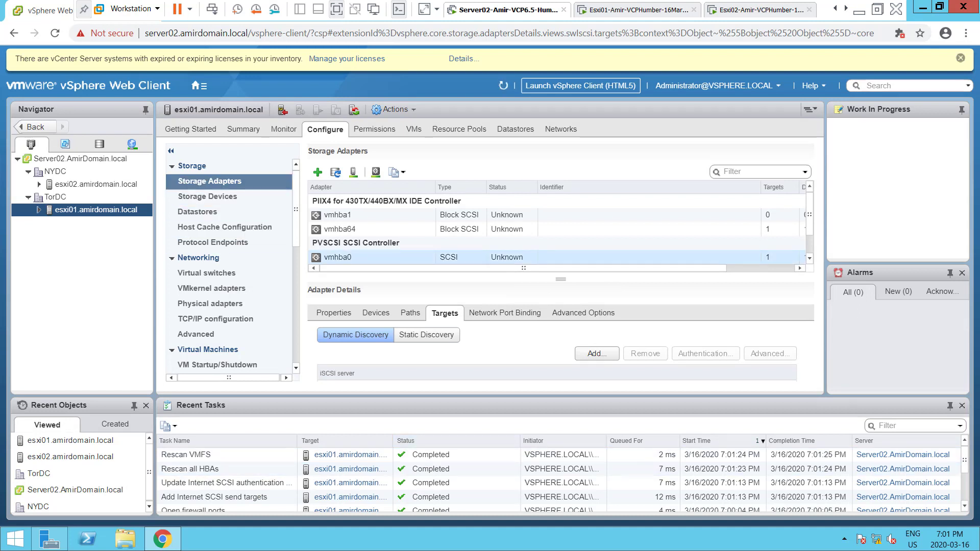
pyautogui.click(208, 197)
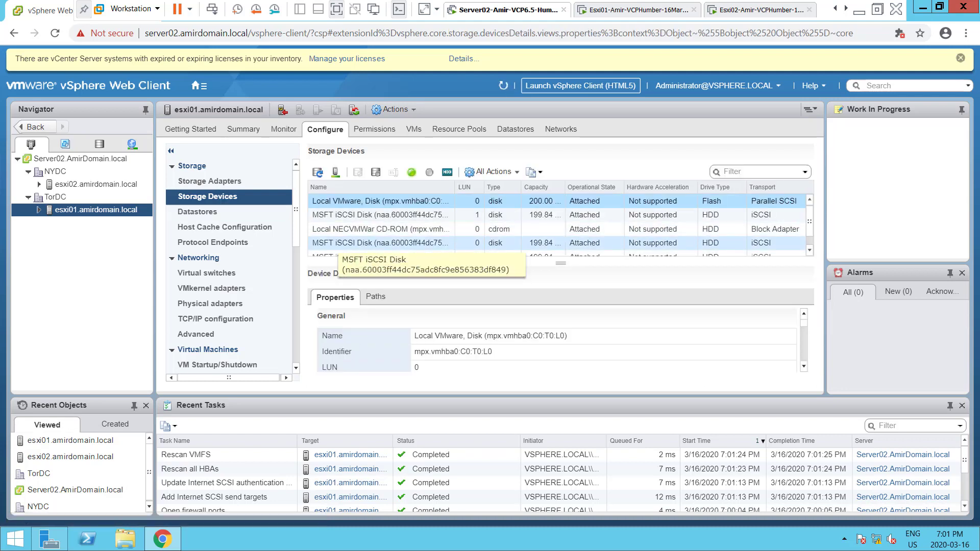
pyautogui.scroll(-1, 340, 244)
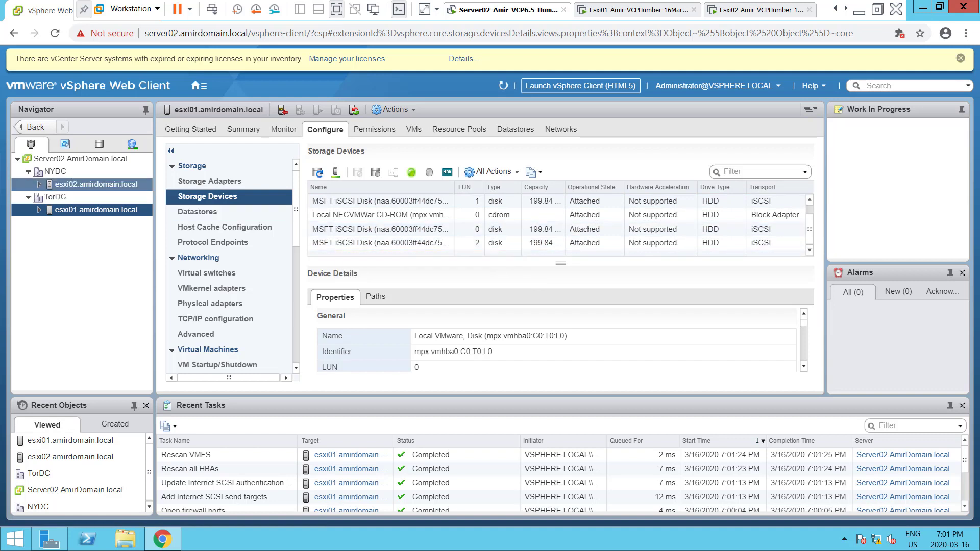
# Switch to esxi02's Storage Adapters and bring up the adapter types to add
pyautogui.click(96, 184)
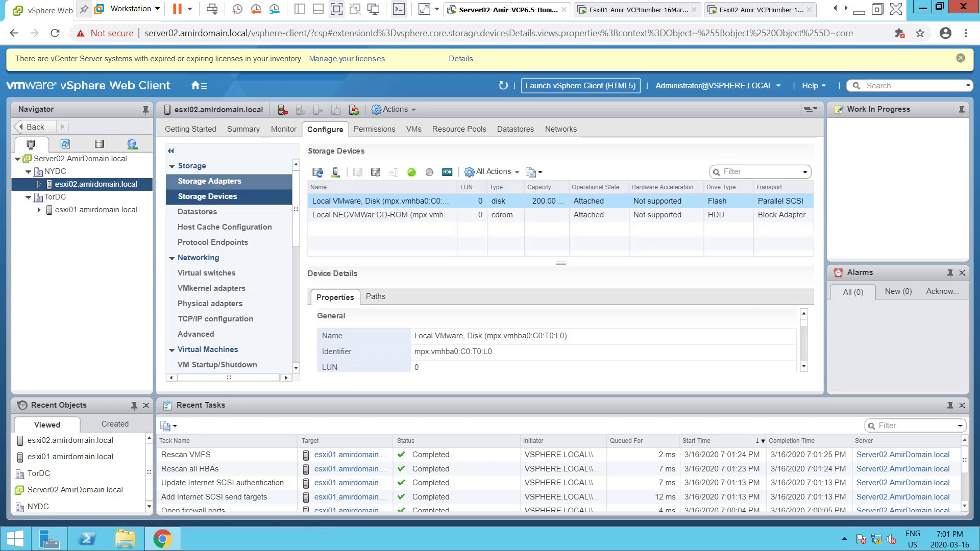
pyautogui.click(203, 181)
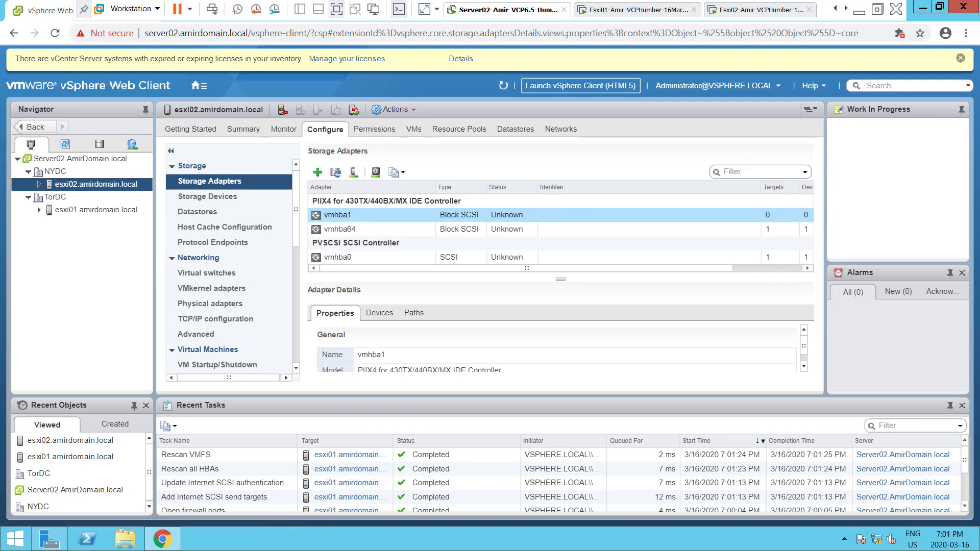
pyautogui.click(318, 172)
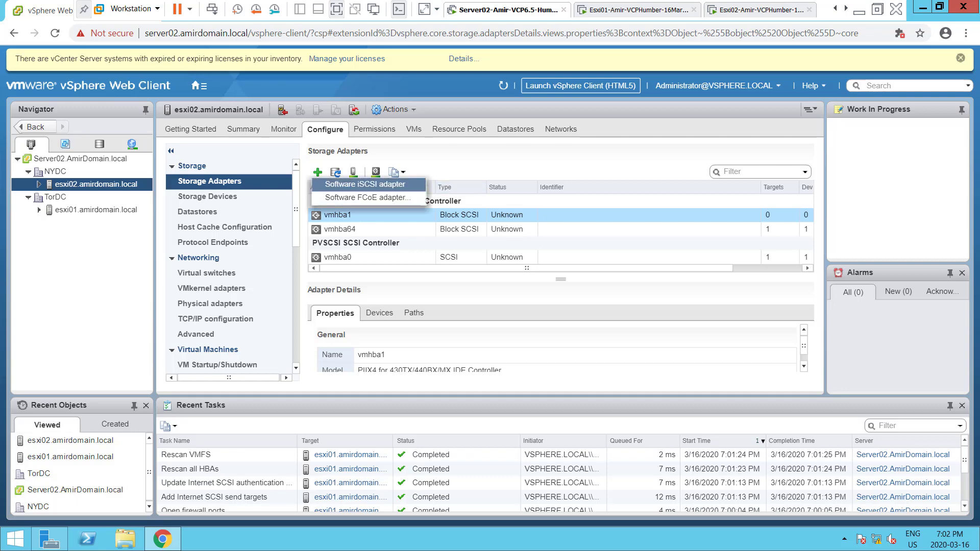
# Add a Software iSCSI adapter to esxi02, then select vmhba65 and show its Targets
pyautogui.click(365, 184)
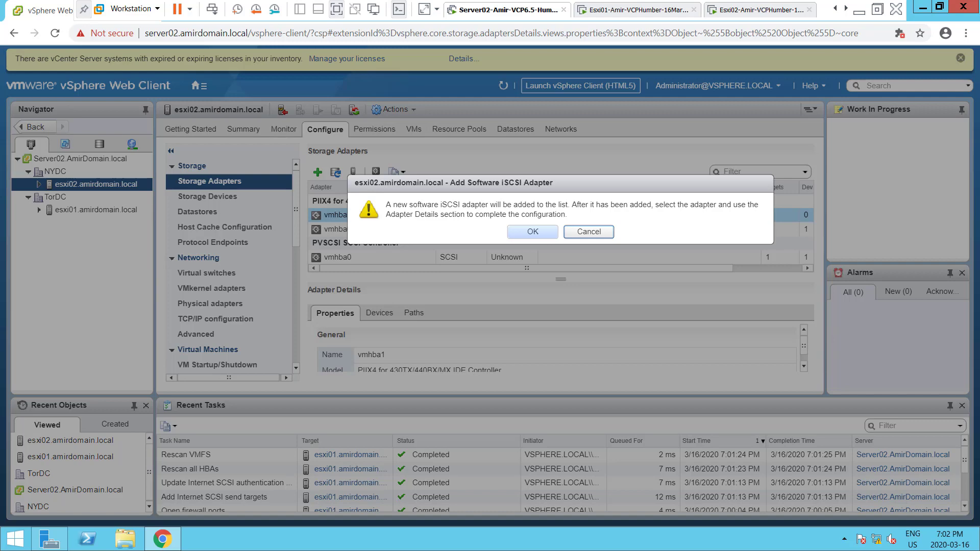
pyautogui.click(533, 232)
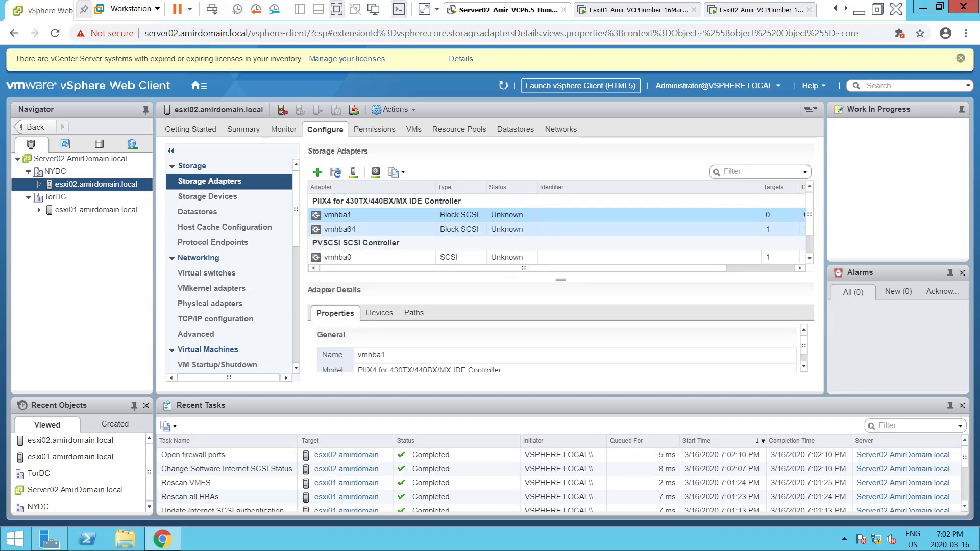
pyautogui.scroll(-1, 557, 229)
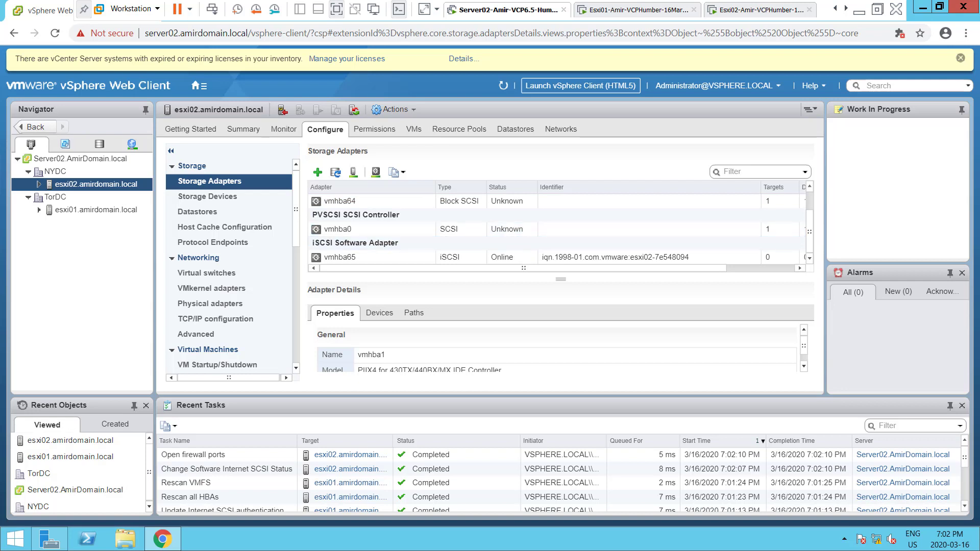
pyautogui.click(340, 257)
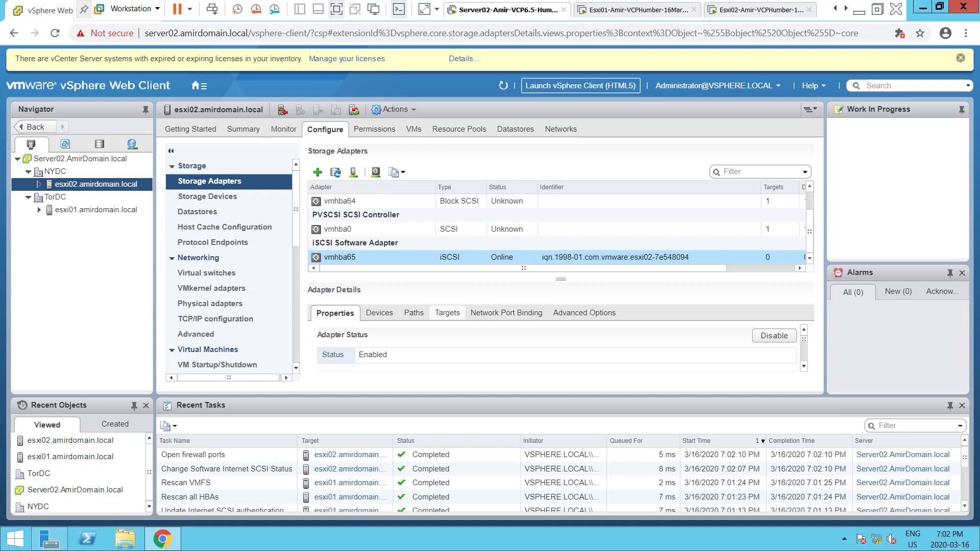
pyautogui.click(447, 313)
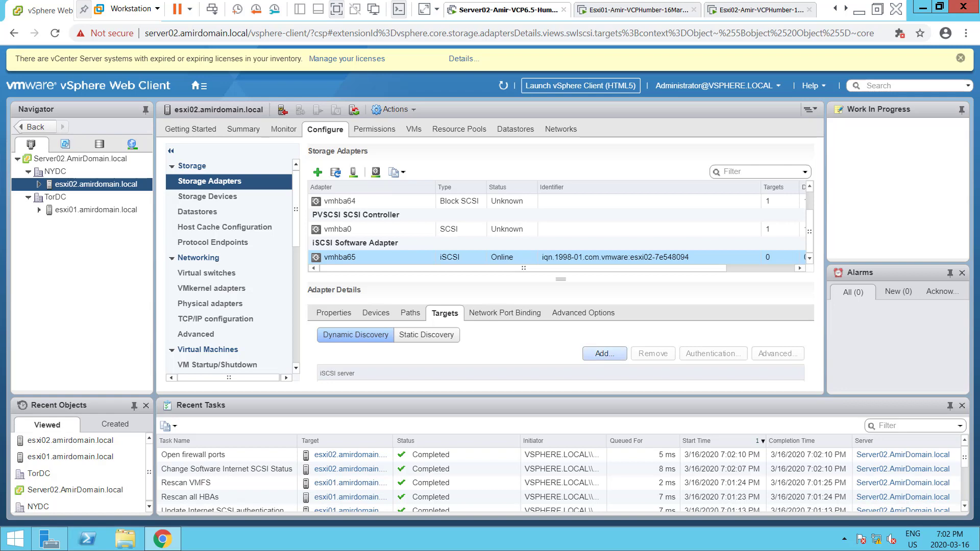
# Enter 192.168.200.1 as esxi02's send target server, keeping port 3260
pyautogui.click(604, 353)
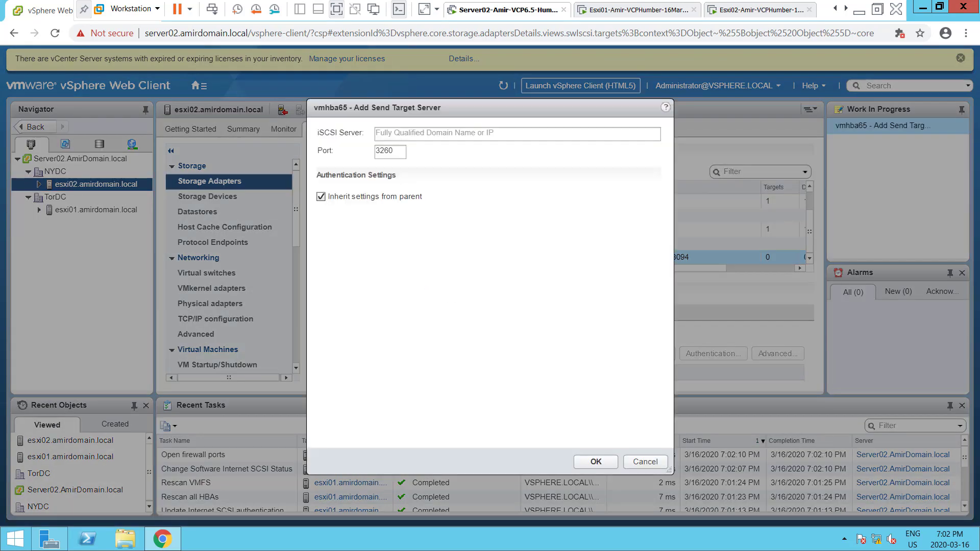
pyautogui.click(517, 134)
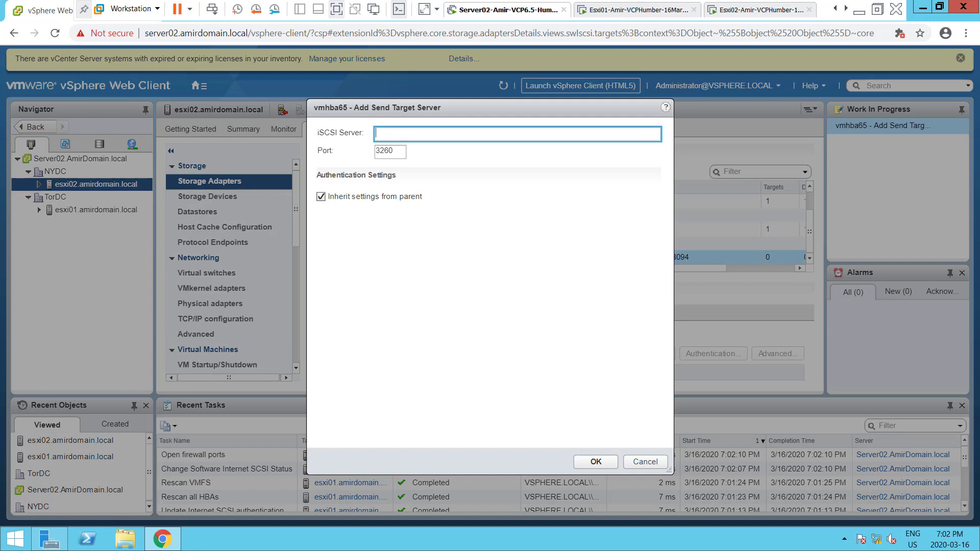
pyautogui.write('192.168.200.1')
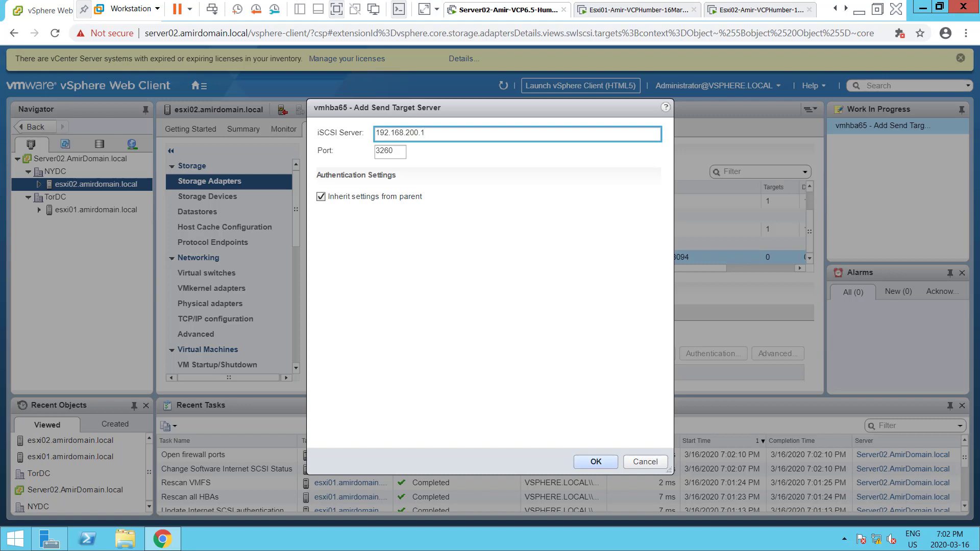
pyautogui.click(596, 462)
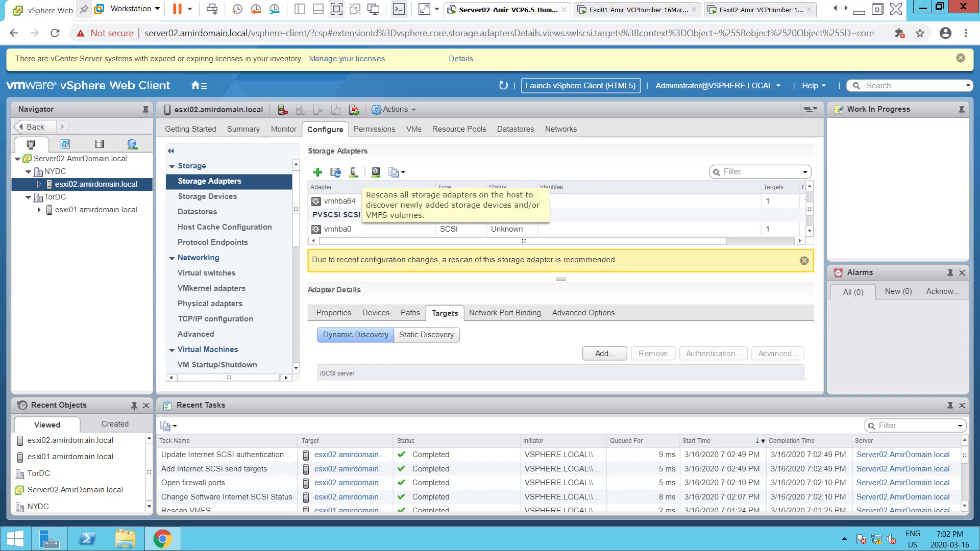
# Rescan esxi02's storage with both HBA and VMFS scans, then scroll down to vmhba65
pyautogui.click(335, 172)
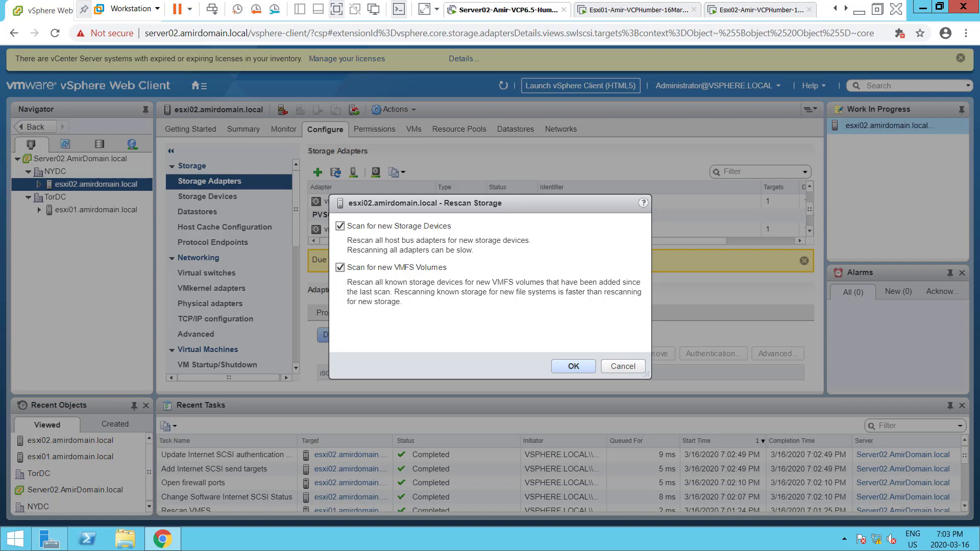
pyautogui.click(573, 366)
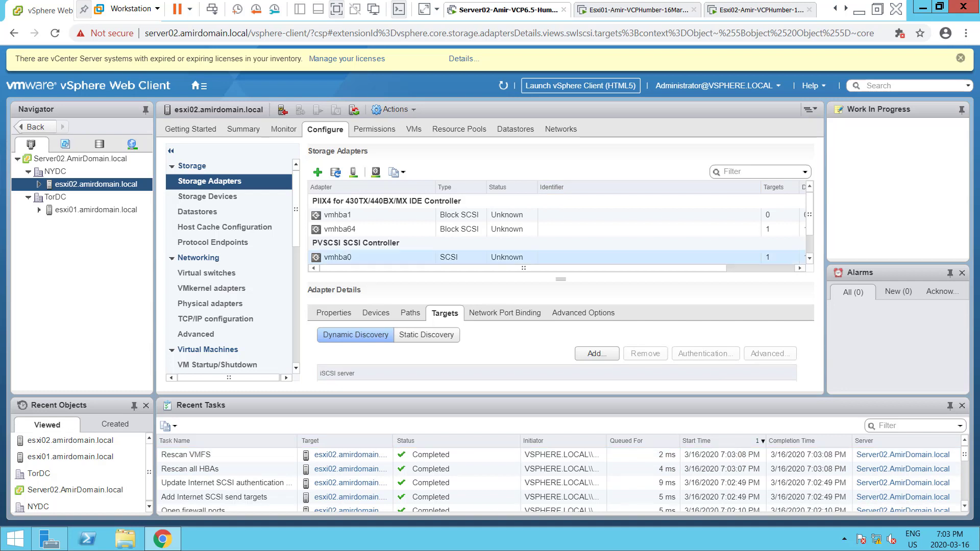
pyautogui.scroll(-1, 556, 230)
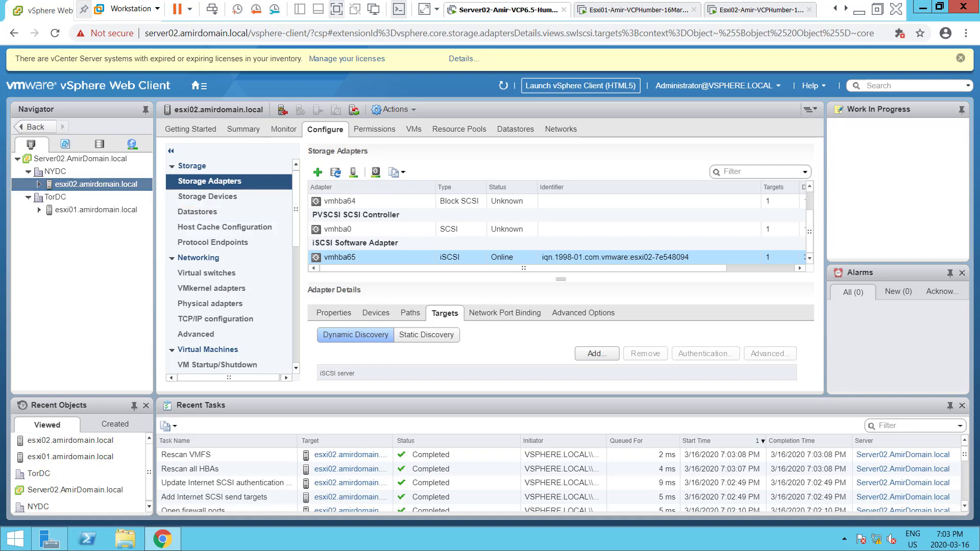
# Check esxi02's LUN 1 iSCSI disk, then switch to esxi01 and the storage inventory
pyautogui.click(207, 196)
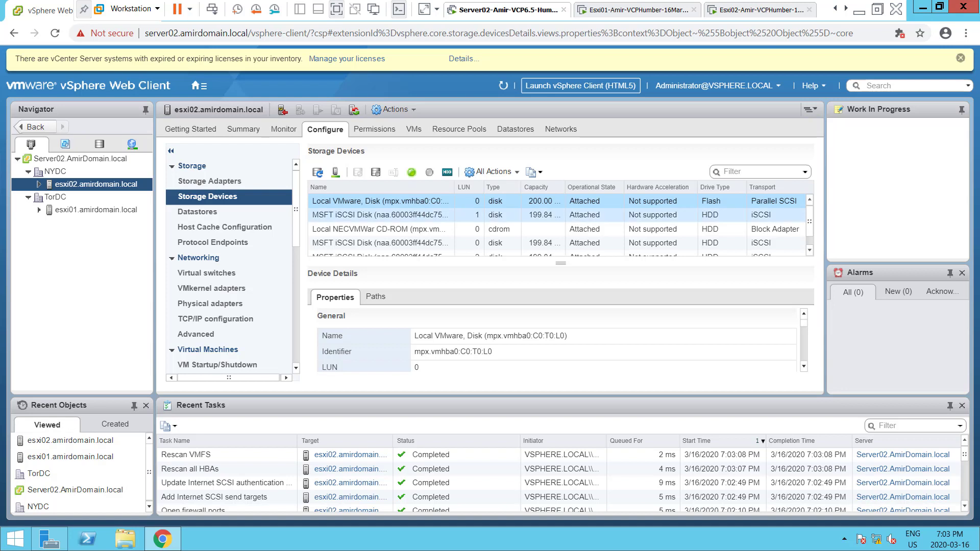
pyautogui.click(342, 215)
pyautogui.scroll(-1, 342, 215)
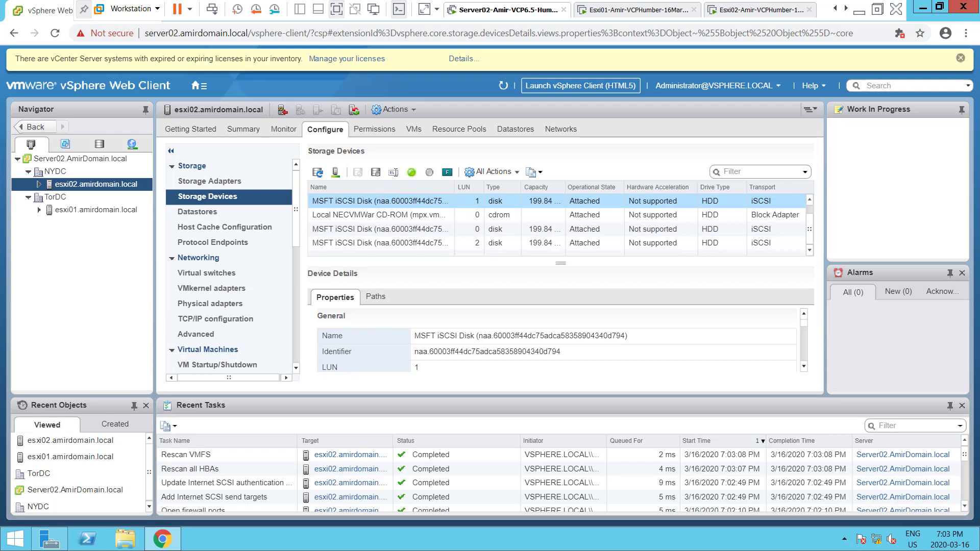
pyautogui.click(96, 209)
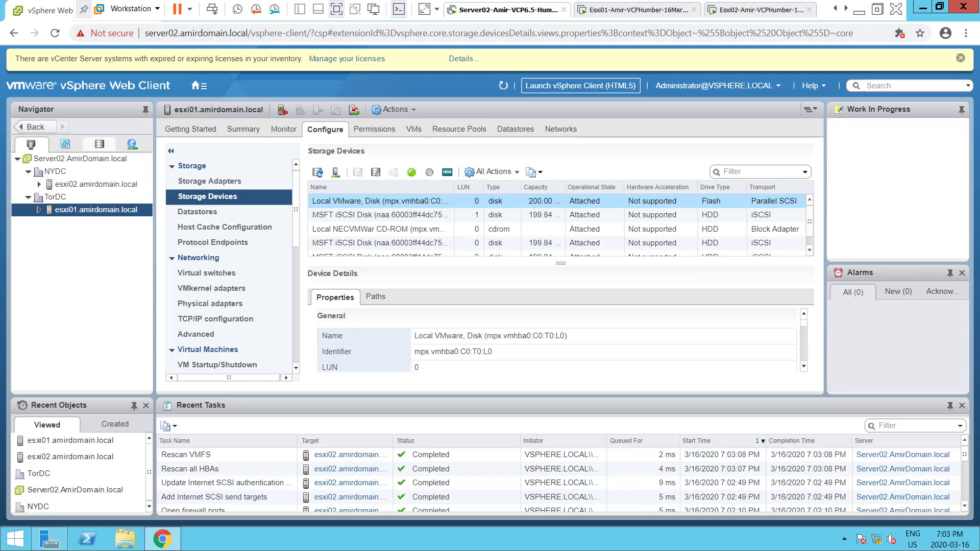
pyautogui.click(100, 144)
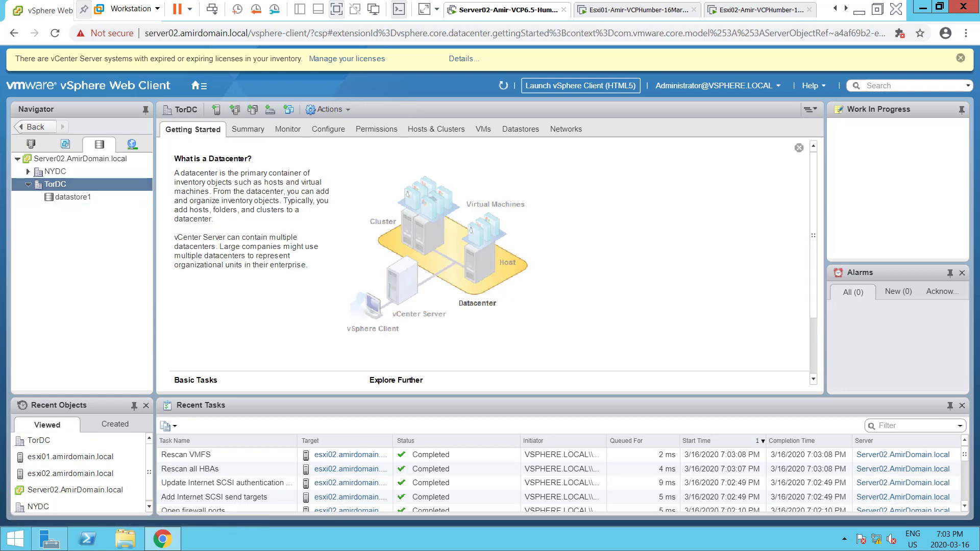
# Launch a New Datastore wizard on TorDC, keep VMFS type, and name it Srv1DS0LUN0
pyautogui.rightClick(55, 185)
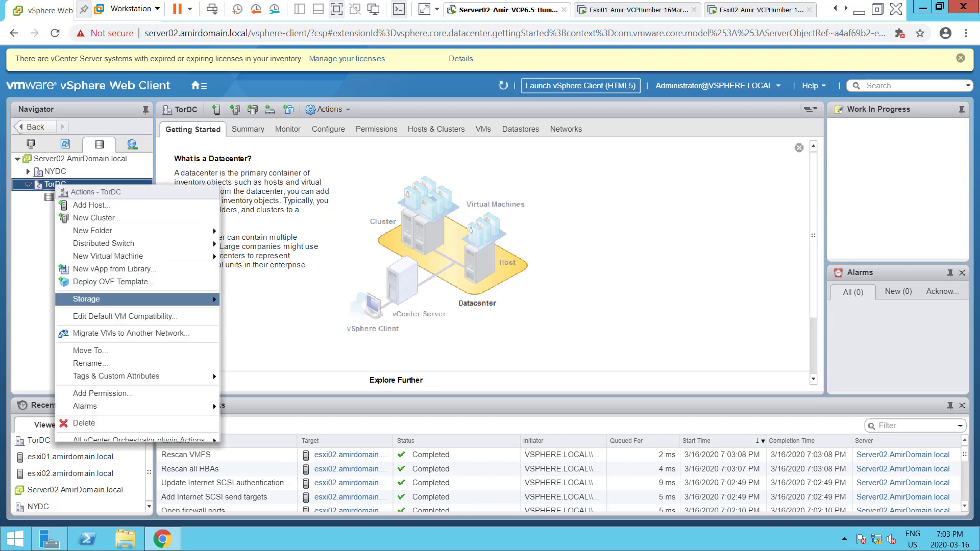
pyautogui.moveTo(86, 299)
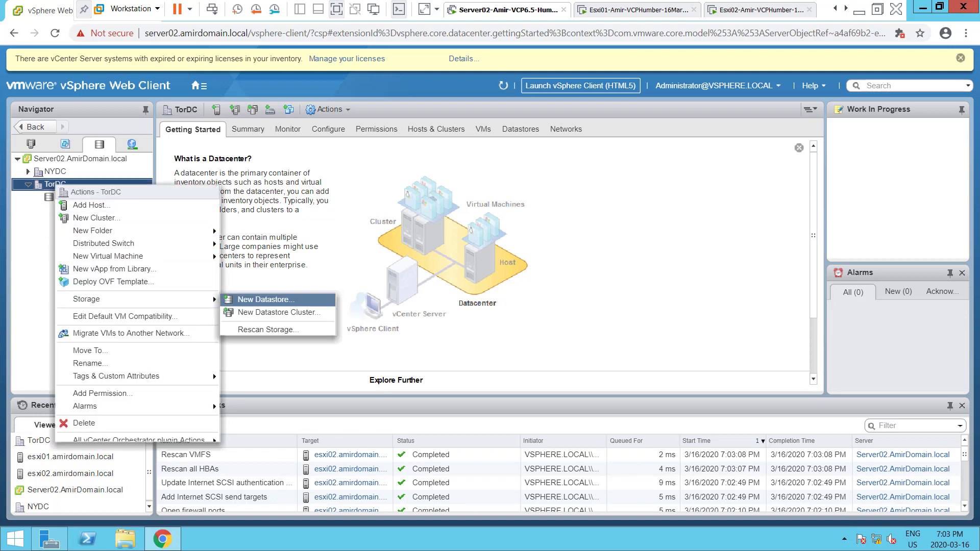
pyautogui.click(266, 299)
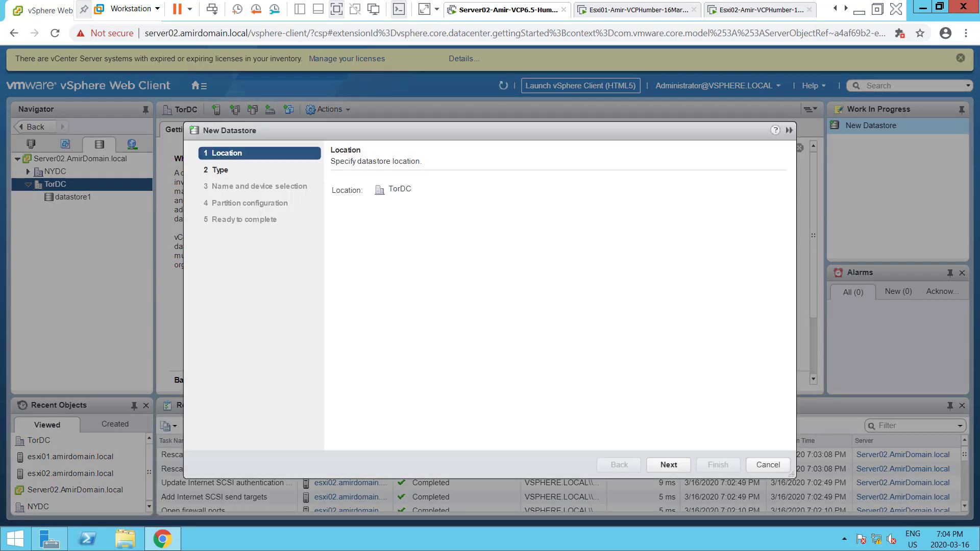
pyautogui.click(669, 464)
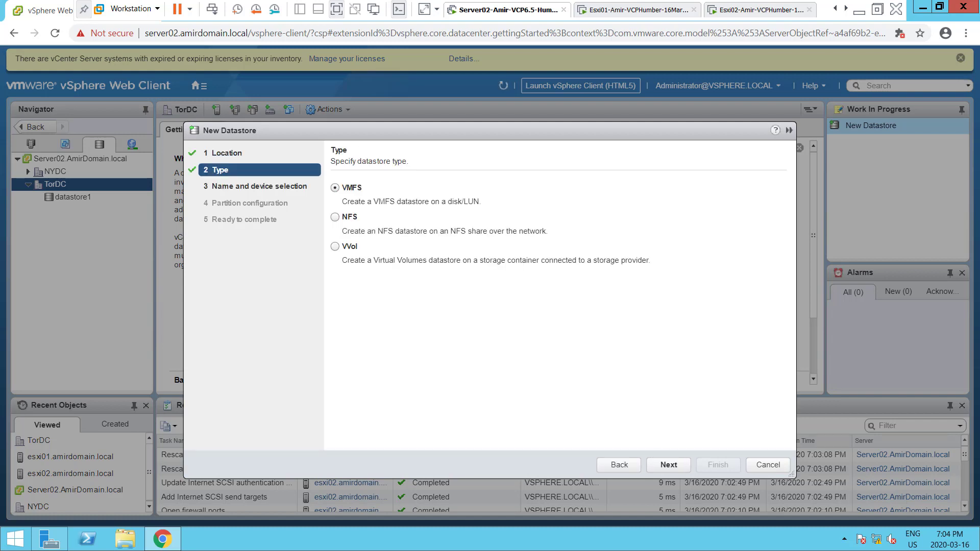
pyautogui.click(669, 465)
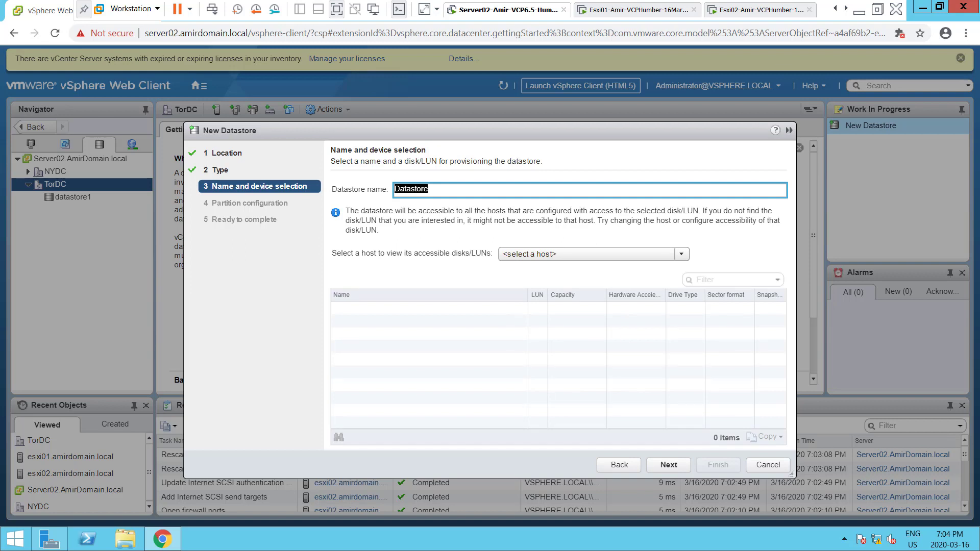
pyautogui.write('Srv1')
pyautogui.write('LUN0')
pyautogui.press('BackSpace')
pyautogui.press('BackSpace')
pyautogui.press('BackSpace')
pyautogui.press('BackSpace')
pyautogui.write('DS0LUN0')
pyautogui.click(594, 255)
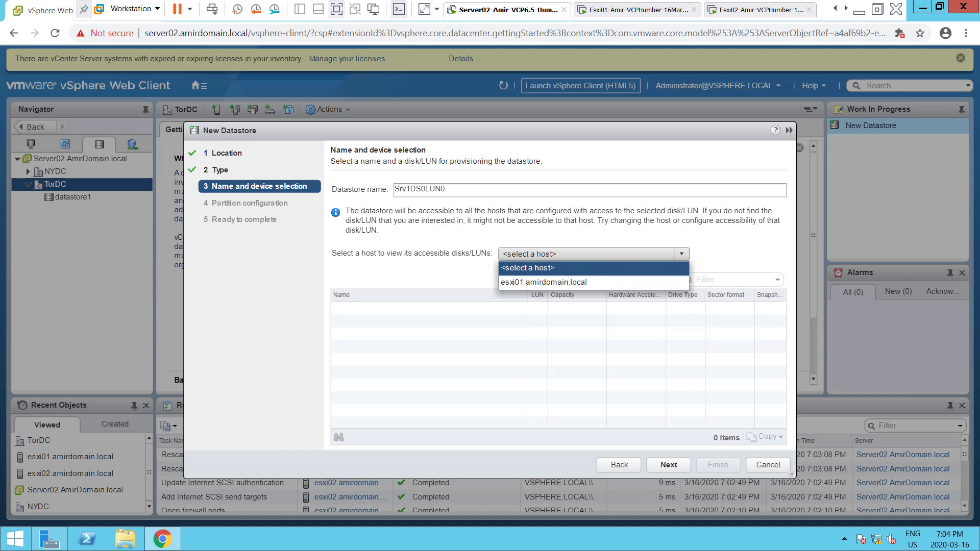
# Put Srv1DS0LUN0 on esxi01's LUN 0 disk as full-disk VMFS 6 and finish
pyautogui.click(544, 282)
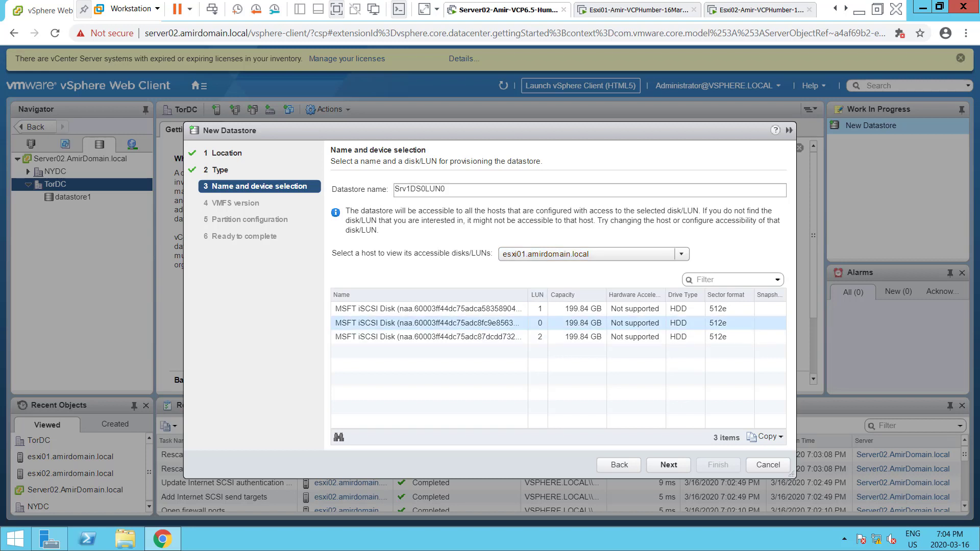
pyautogui.click(541, 324)
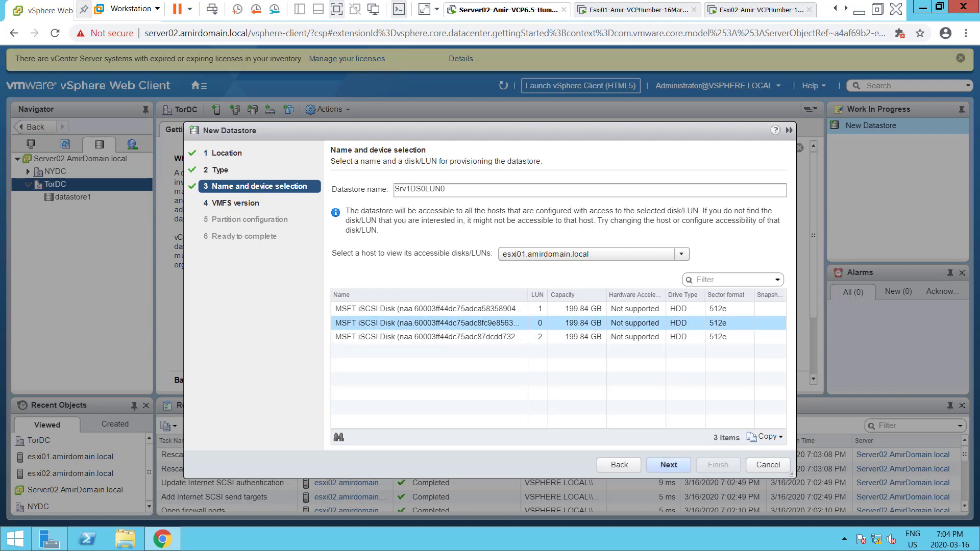
pyautogui.click(669, 465)
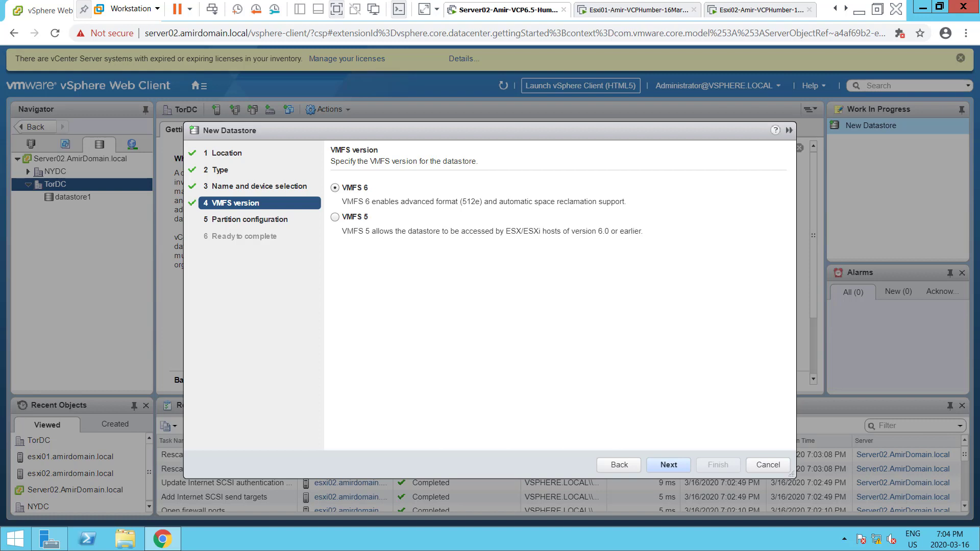
pyautogui.click(669, 465)
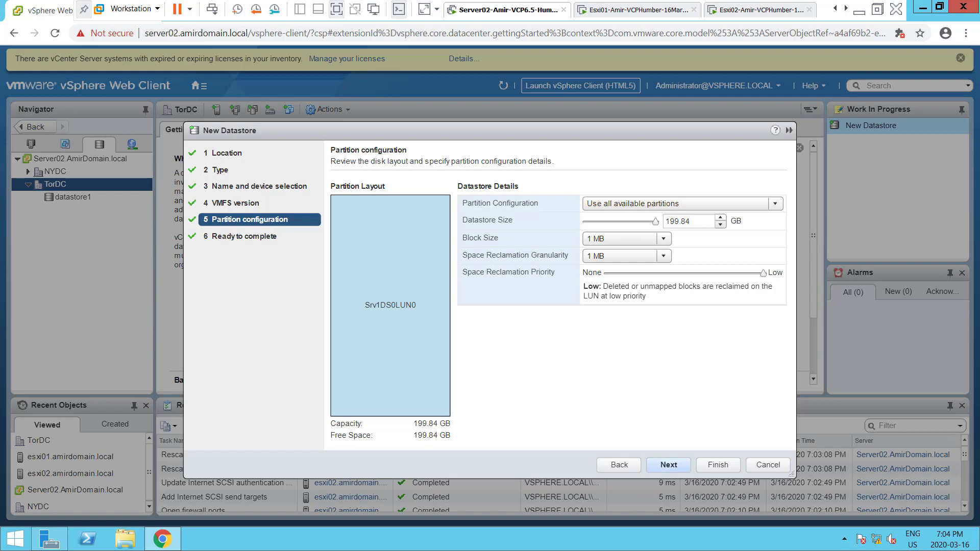
pyautogui.click(669, 466)
pyautogui.click(717, 465)
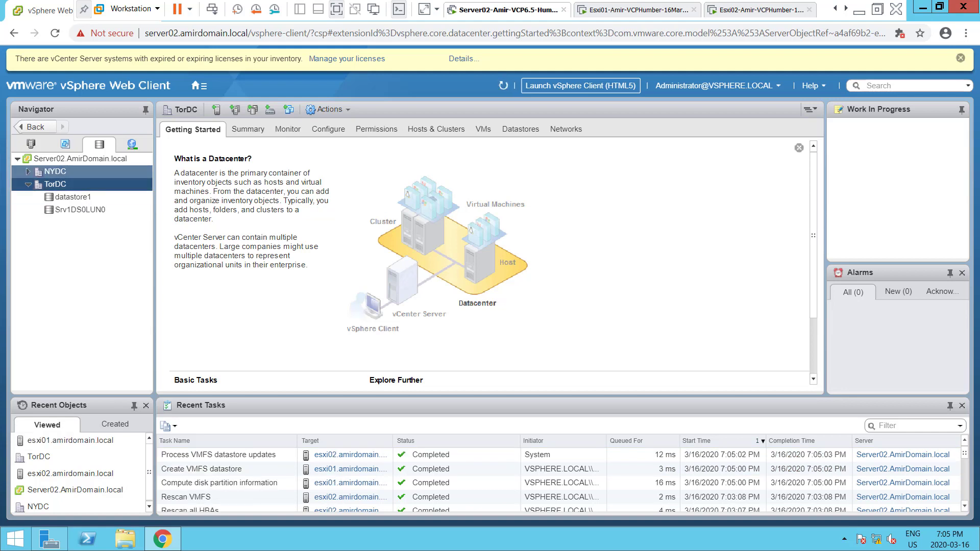
# Expand NYDC to show datastore1 and Srv1DS0LUN0, then bring up its actions menu
pyautogui.click(28, 172)
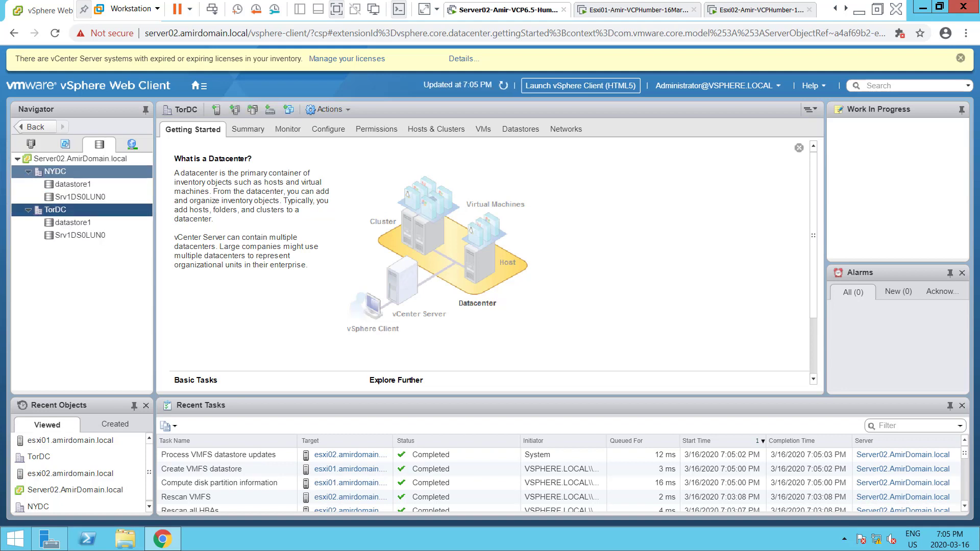
pyautogui.rightClick(56, 172)
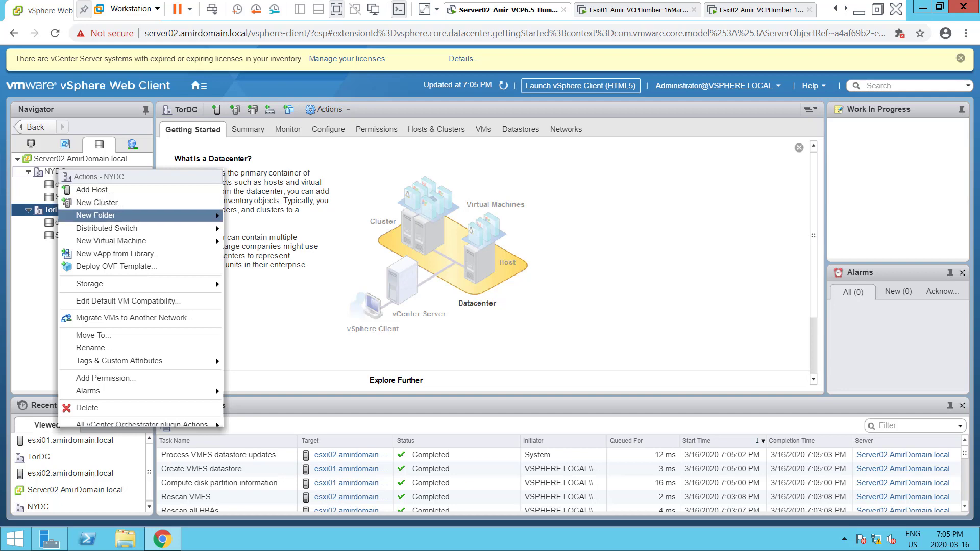
# Start a new VMFS datastore in NYDC named Srv1DS1LUN1
pyautogui.moveTo(128, 284)
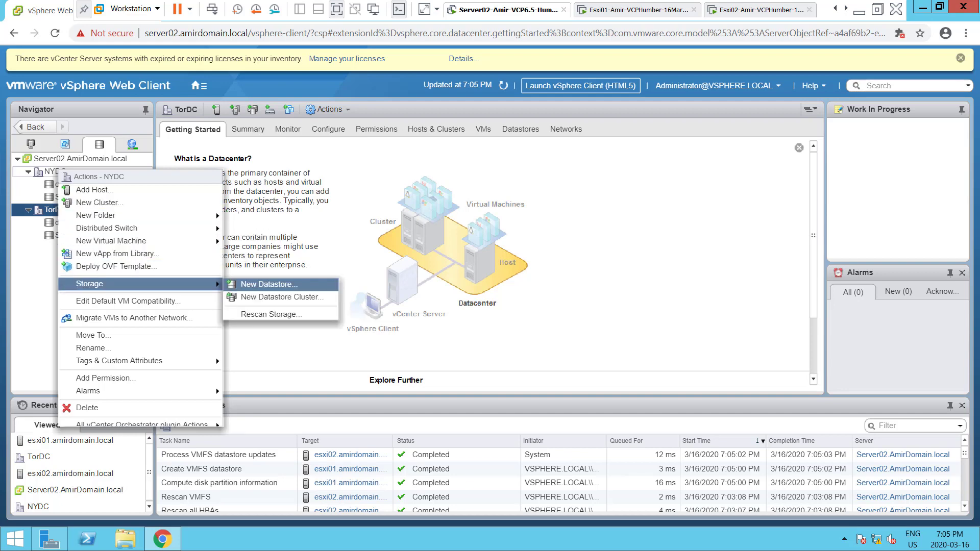
pyautogui.click(276, 284)
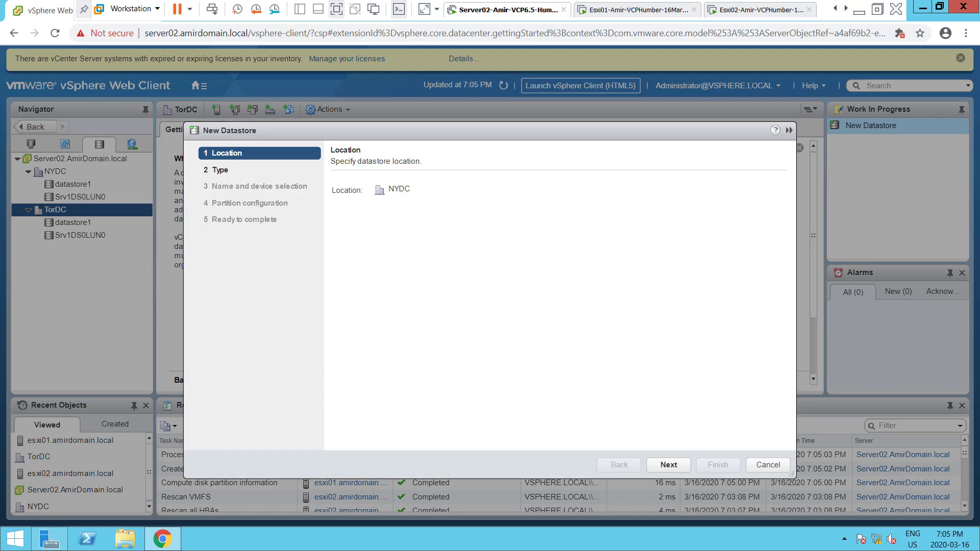
pyautogui.click(669, 465)
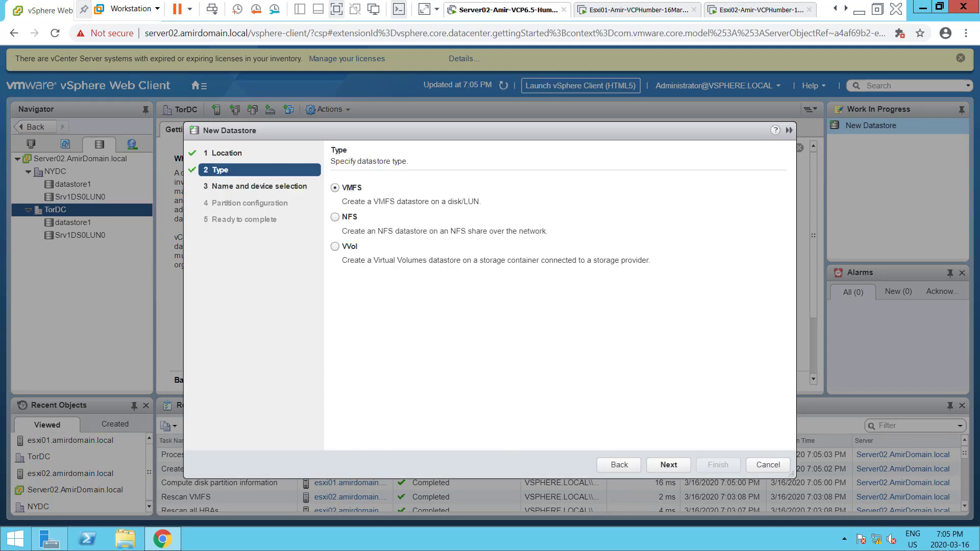
pyautogui.click(669, 464)
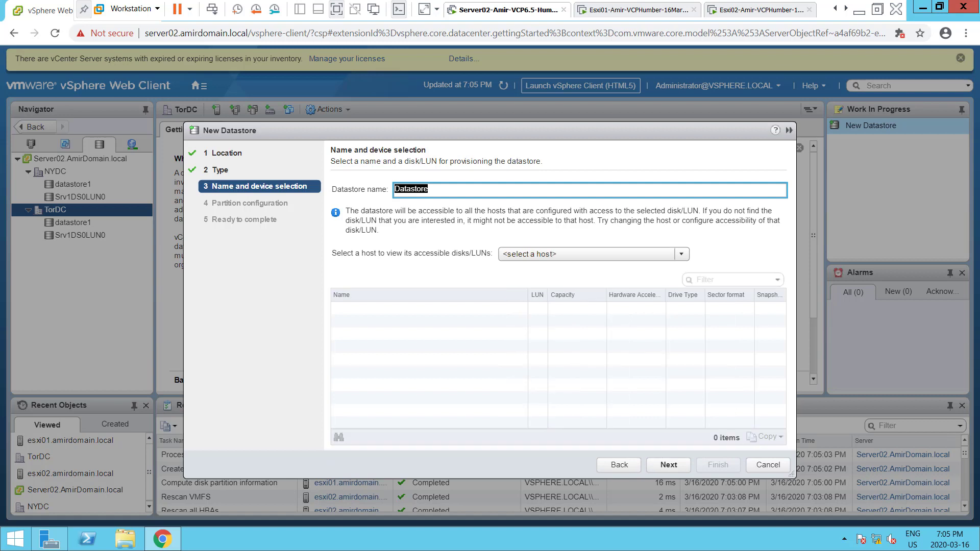
pyautogui.write('Srv1DS1LUN1')
# Place Srv1DS1LUN1 on esxi02's LUN 1 disk as VMFS 6 with default partitioning and finish
pyautogui.click(594, 254)
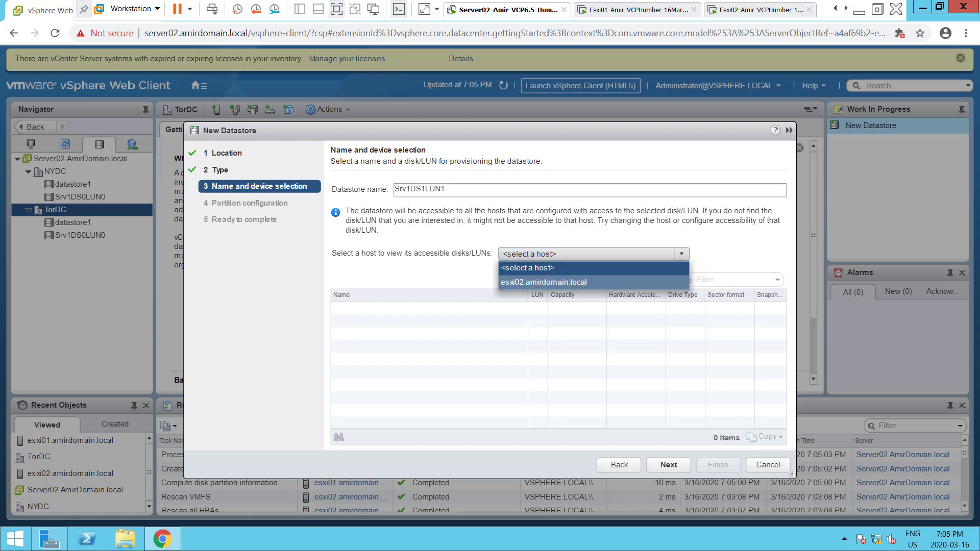
pyautogui.click(544, 283)
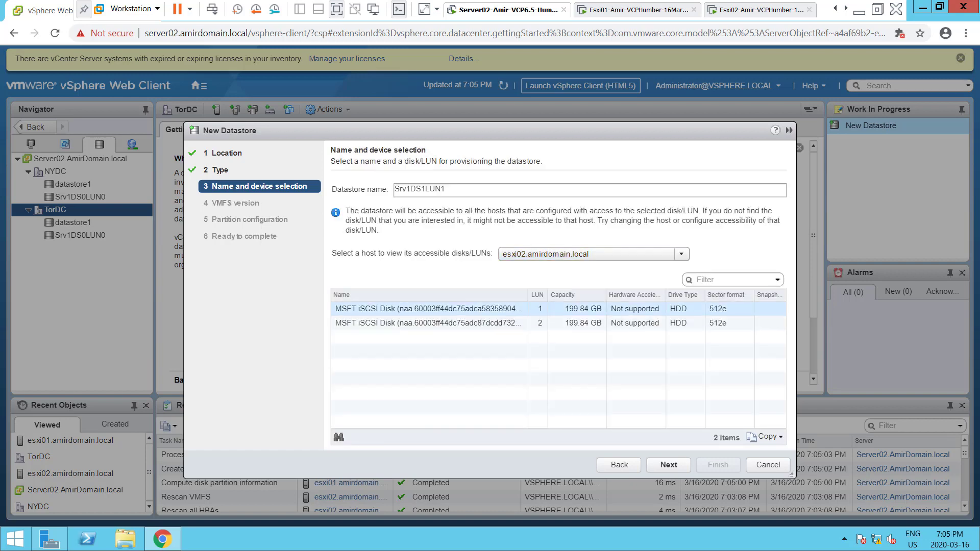
pyautogui.click(476, 309)
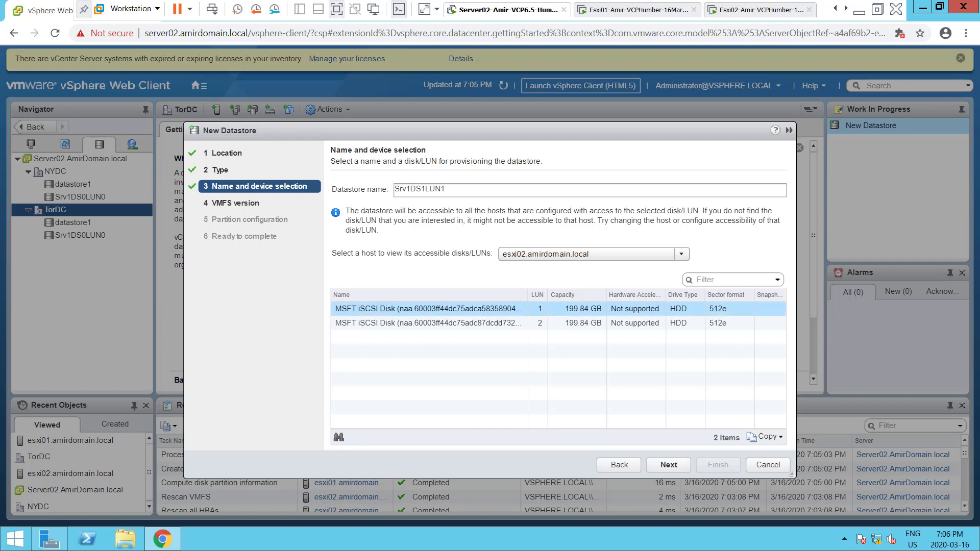
pyautogui.click(669, 465)
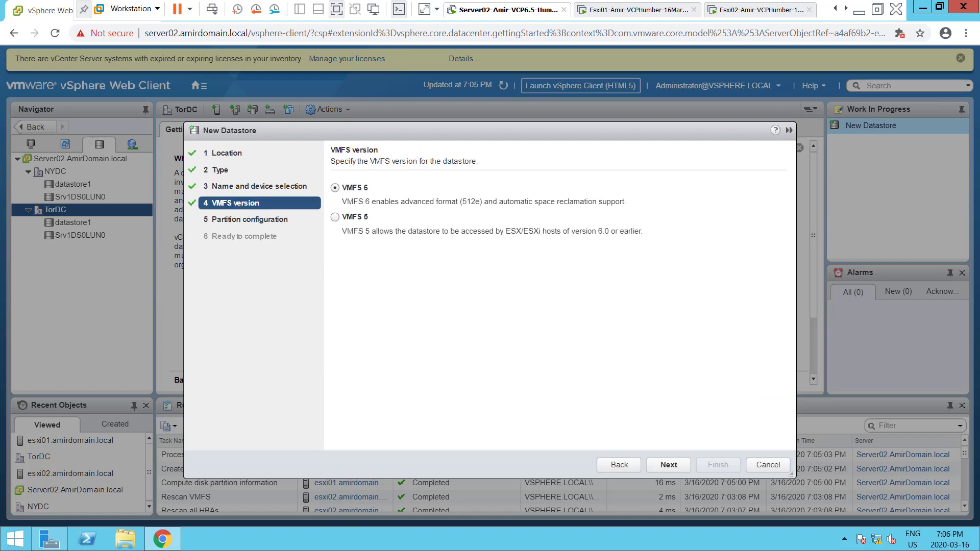
pyautogui.click(669, 465)
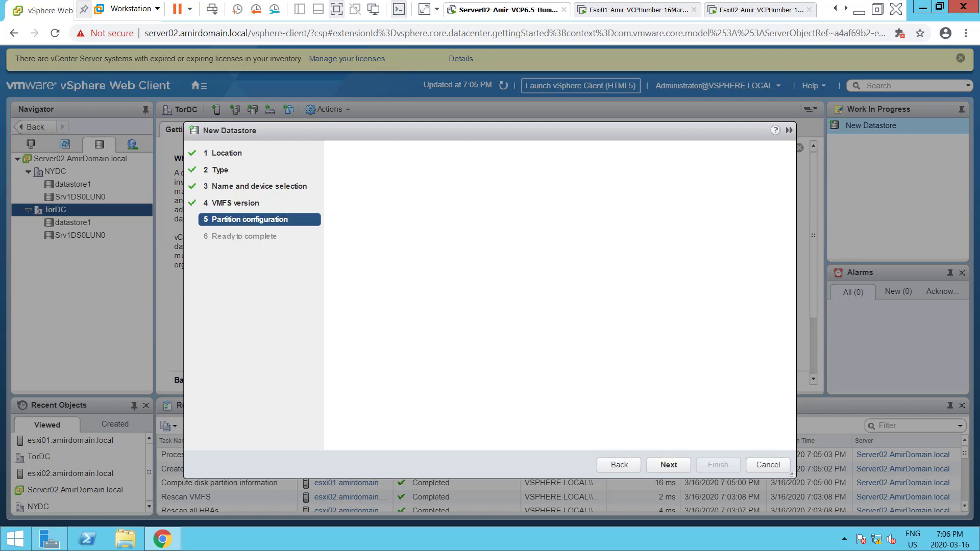
pyautogui.click(669, 464)
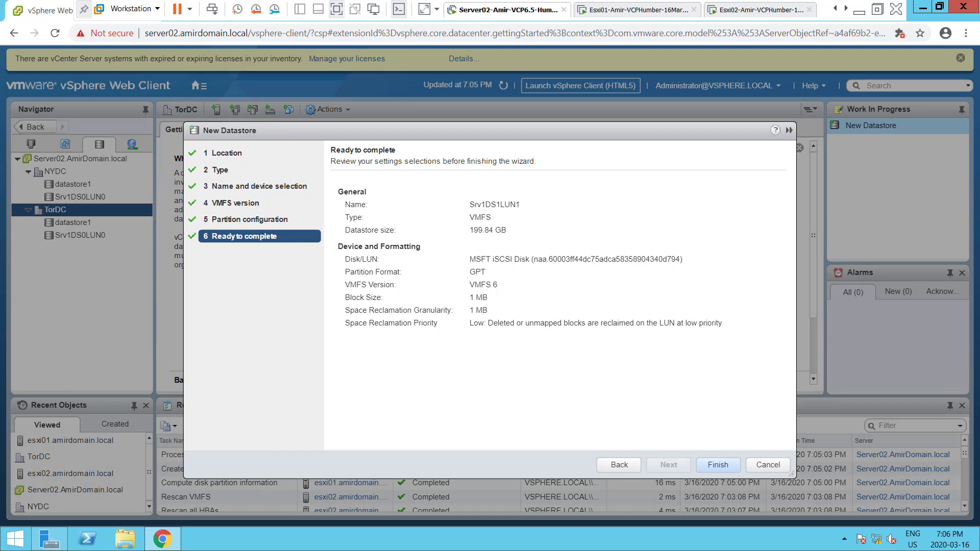
pyautogui.click(718, 465)
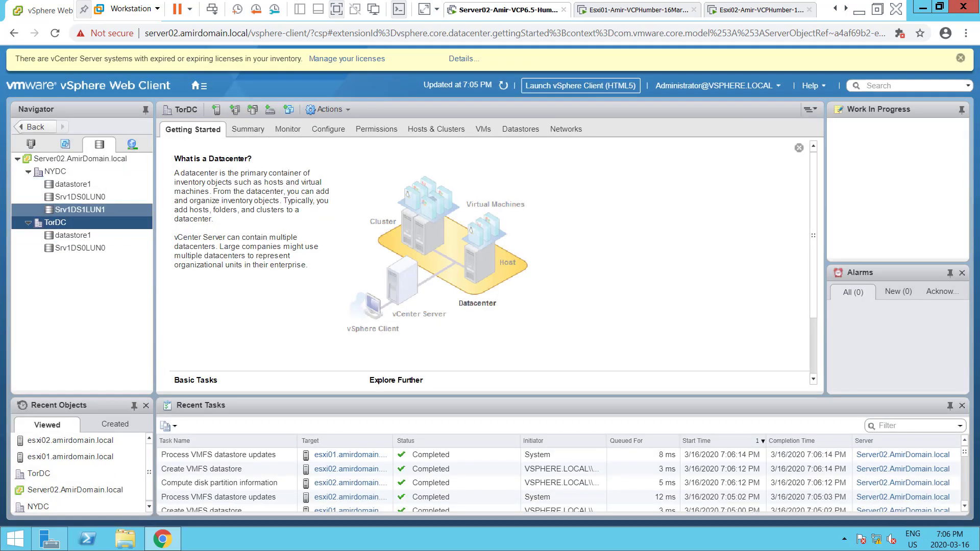
# Start another VMFS datastore in TorDC named Srv1DS2LUN2
pyautogui.rightClick(59, 222)
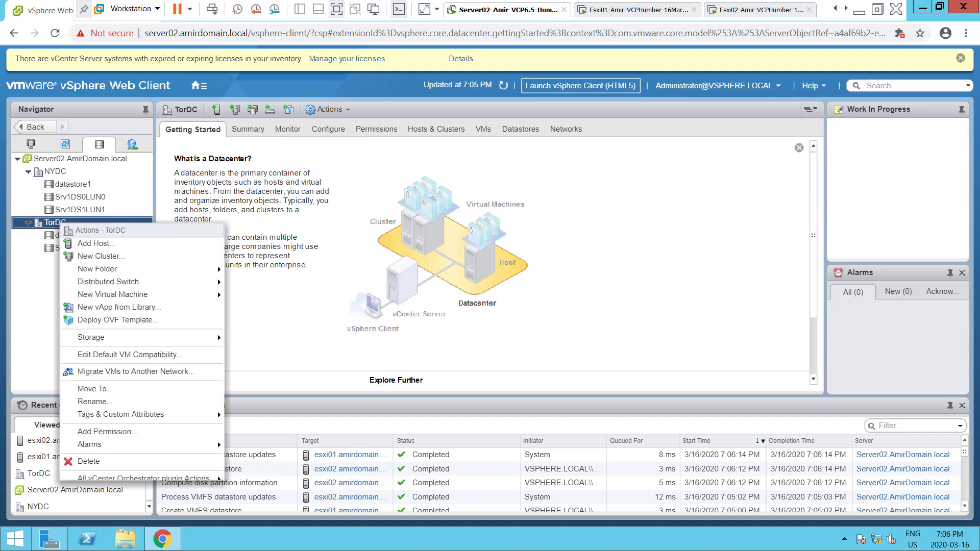
pyautogui.moveTo(218, 335)
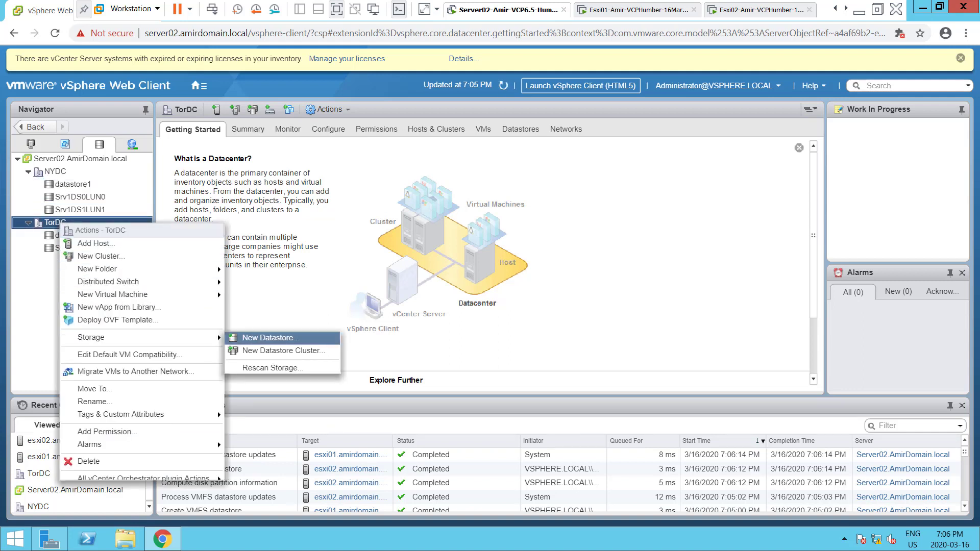
pyautogui.click(268, 337)
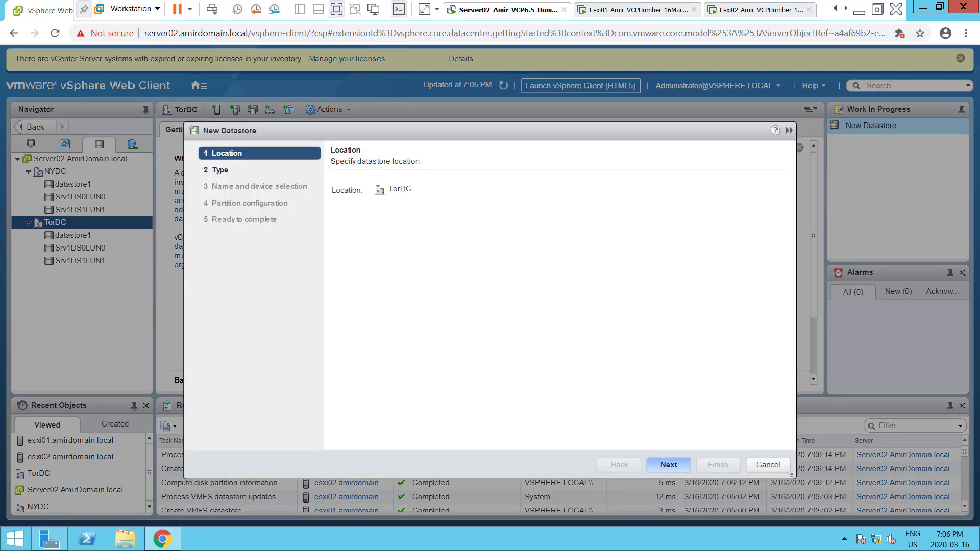
pyautogui.click(669, 465)
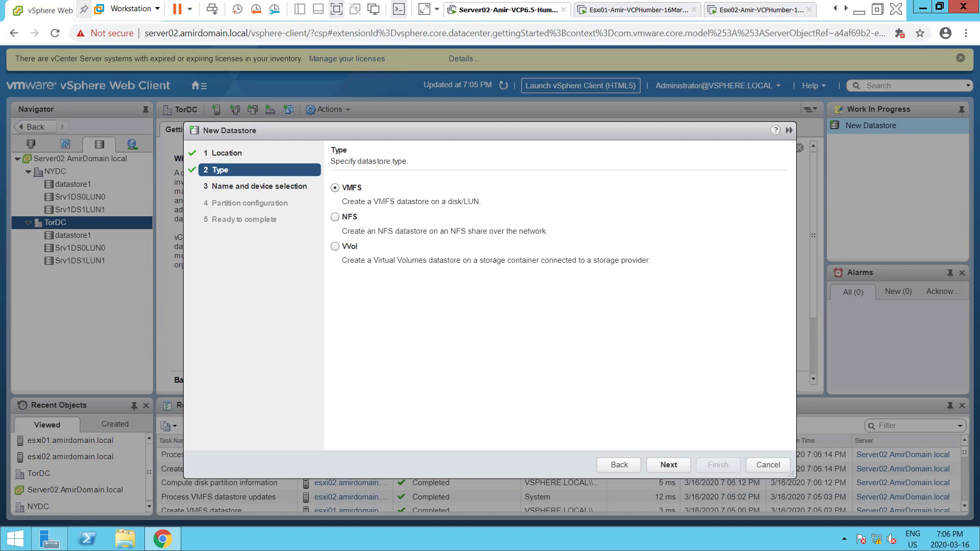
pyautogui.click(669, 465)
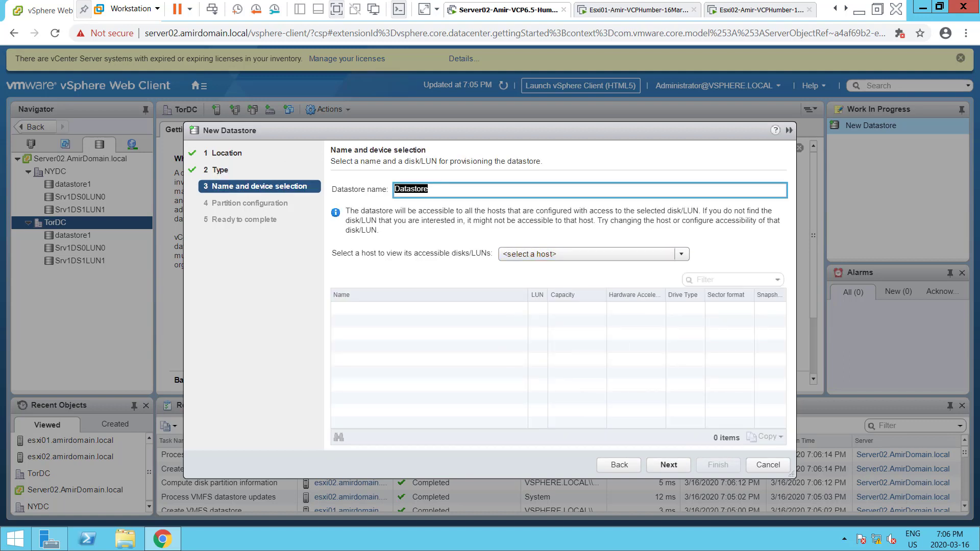
pyautogui.write('D')
pyautogui.press('BackSpace')
pyautogui.write('Srv1DS2LUN2')
# Put Srv1DS2LUN2 on esxi01's 199.84 GB LUN 2 disk as full-disk VMFS 6 and finish
pyautogui.click(594, 254)
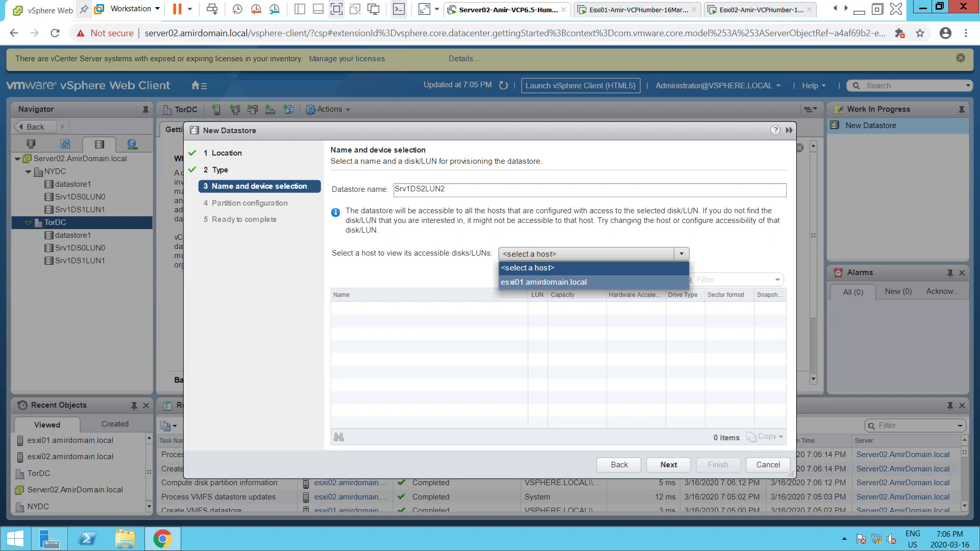
pyautogui.click(544, 282)
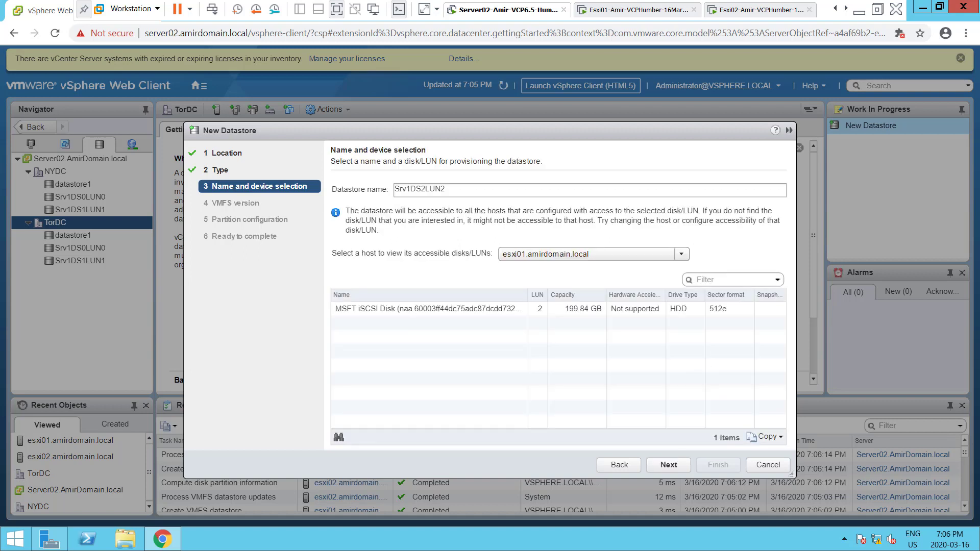
pyautogui.click(536, 309)
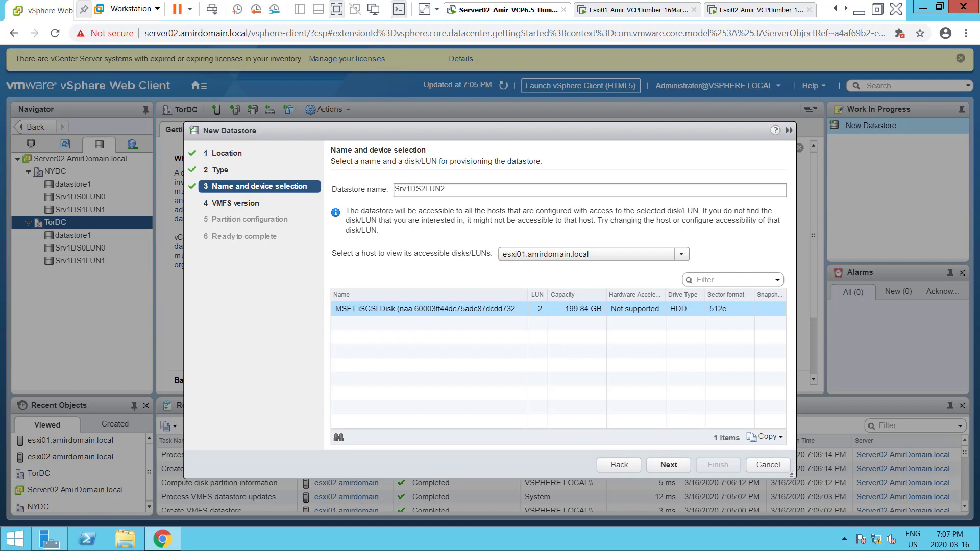
pyautogui.click(669, 465)
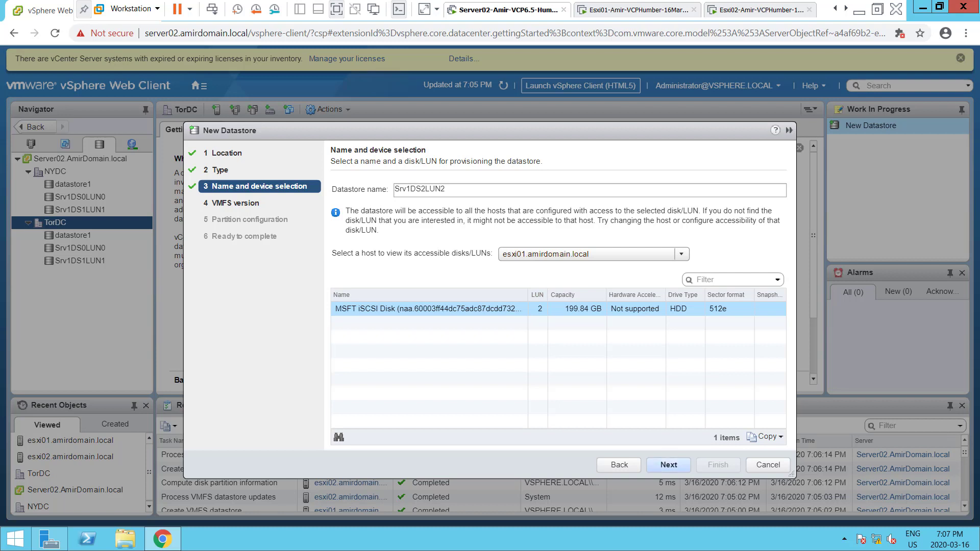
pyautogui.click(669, 465)
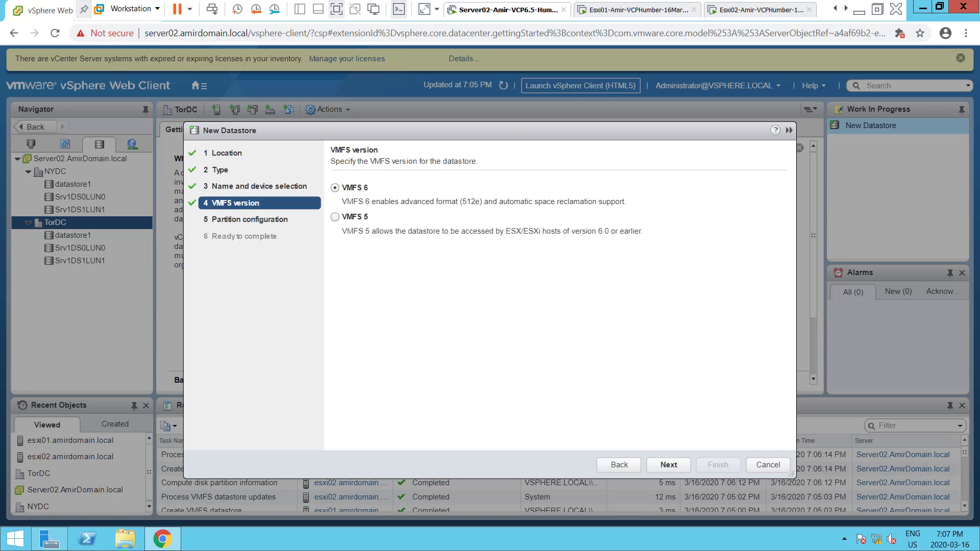
pyautogui.click(669, 465)
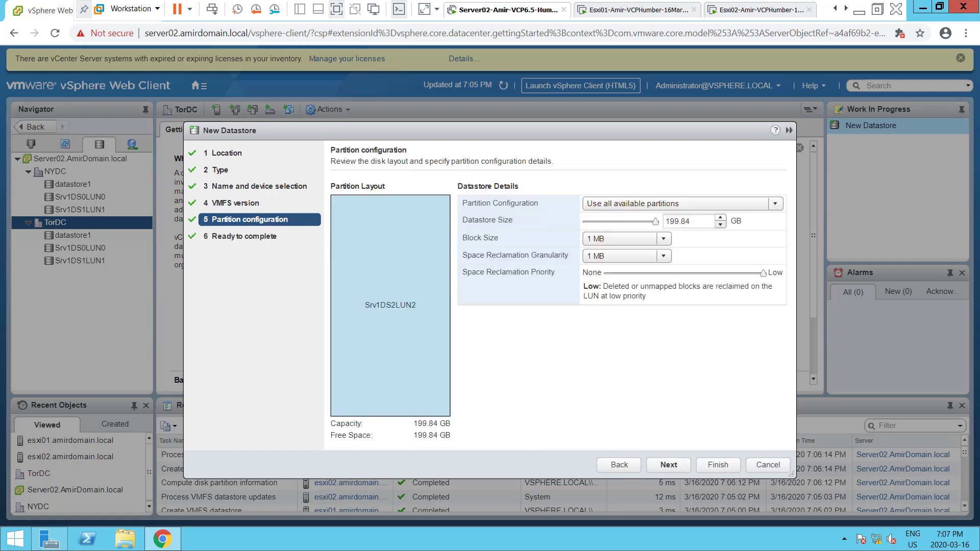
pyautogui.click(668, 465)
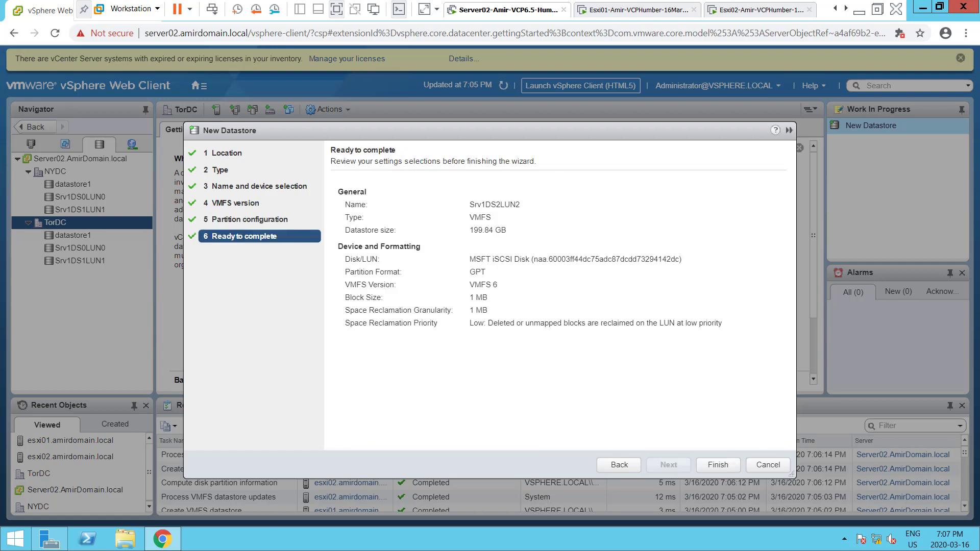
pyautogui.click(718, 466)
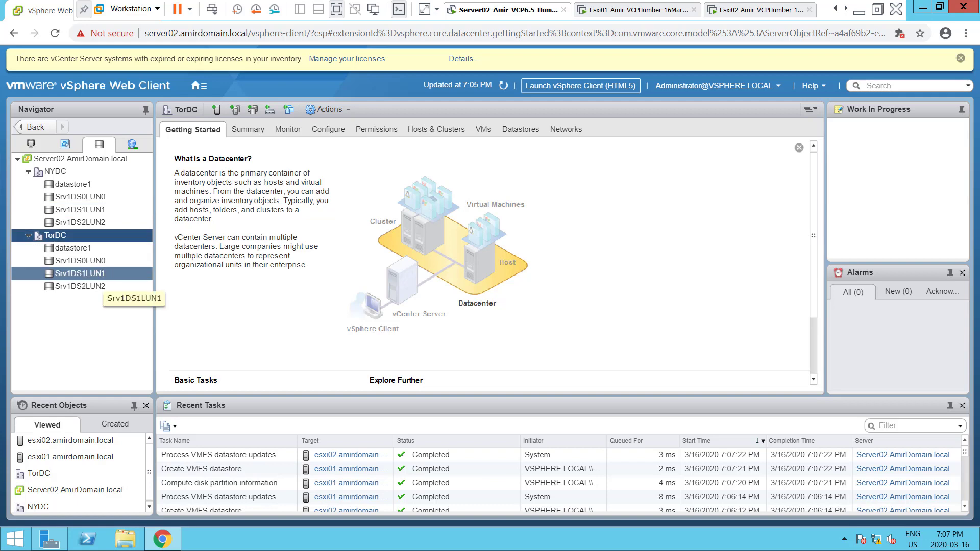
# Exit Workstation full screen and switch the Navigator to the Hosts and Clusters inventory
pyautogui.click(878, 9)
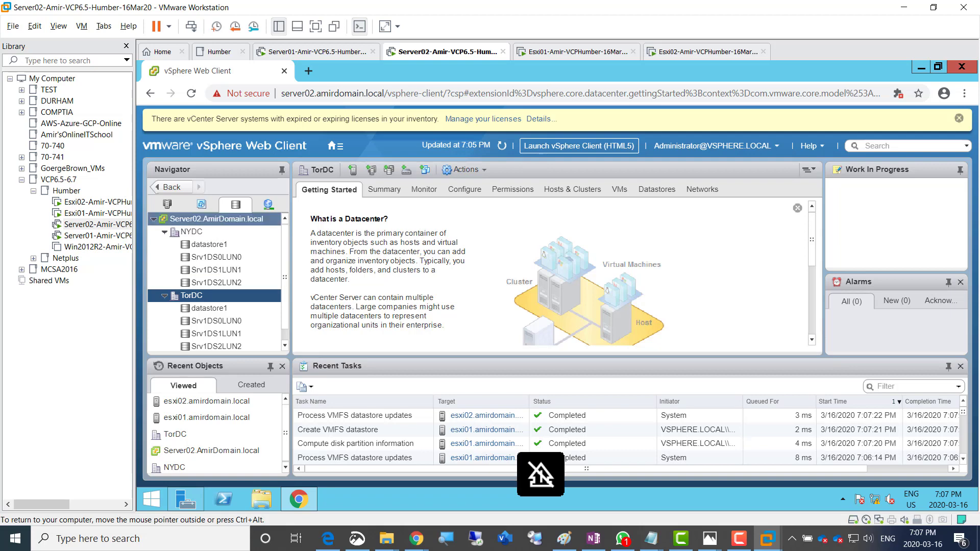
pyautogui.click(167, 205)
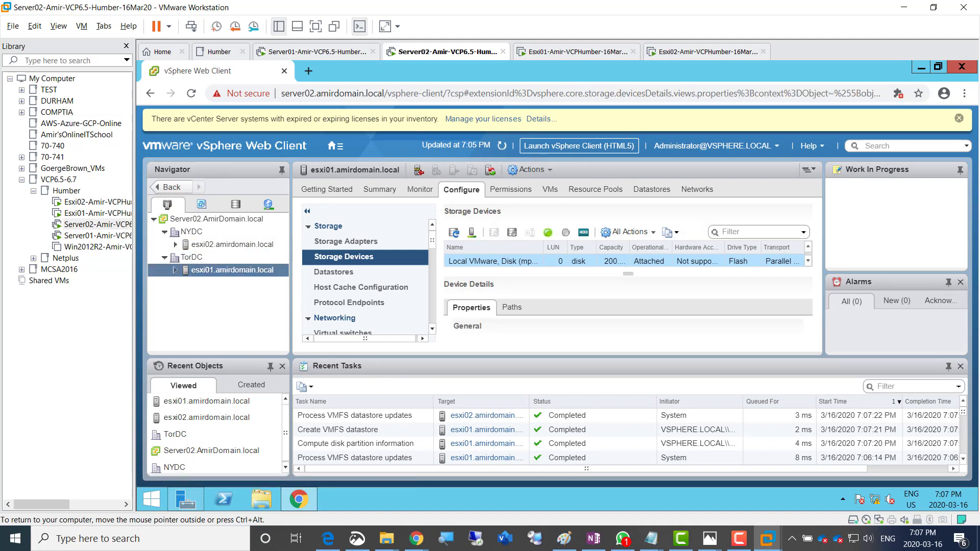
# Create a brand-new virtual machine on esxi01 named AmirVM01, located in TorDC
pyautogui.rightClick(204, 270)
pyautogui.moveTo(286, 128)
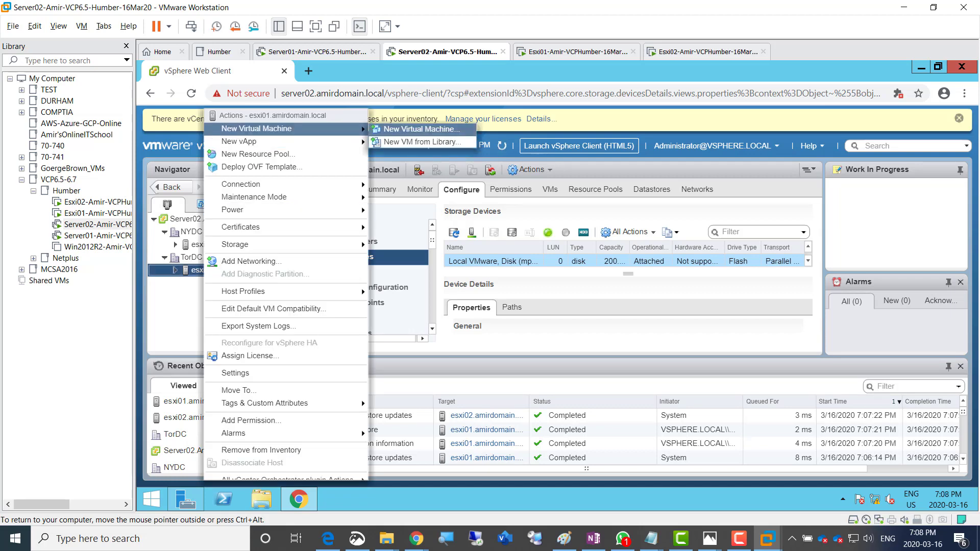
pyautogui.click(426, 130)
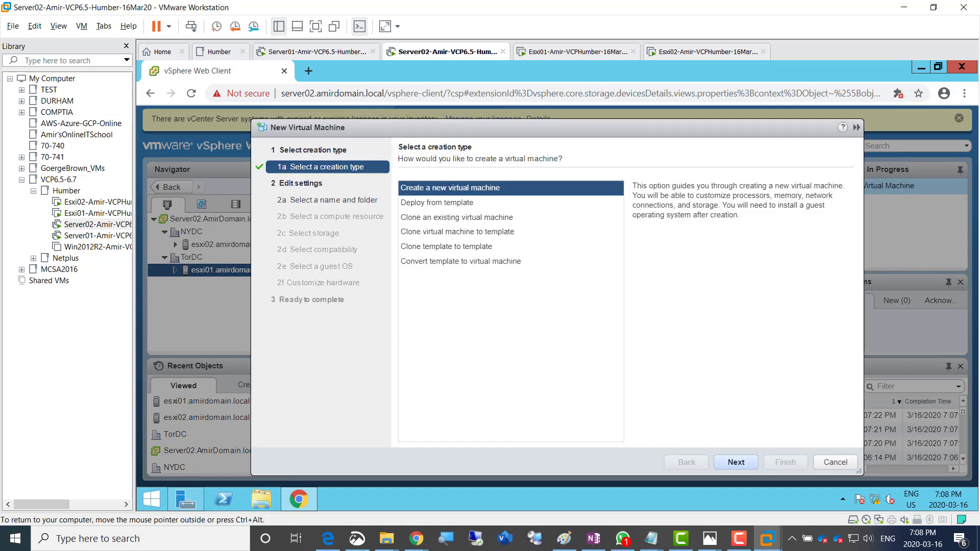
pyautogui.click(737, 462)
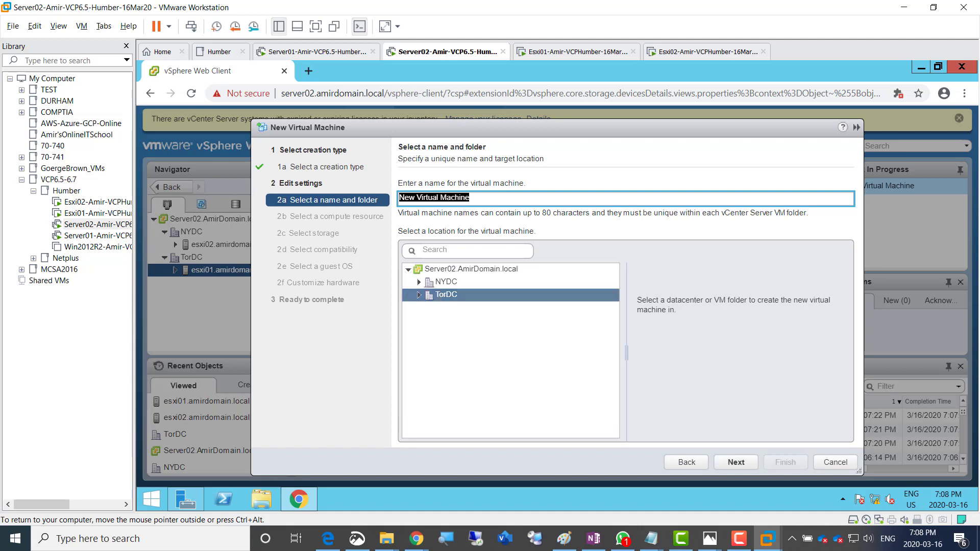
pyautogui.write('Amir')
pyautogui.write('VM')
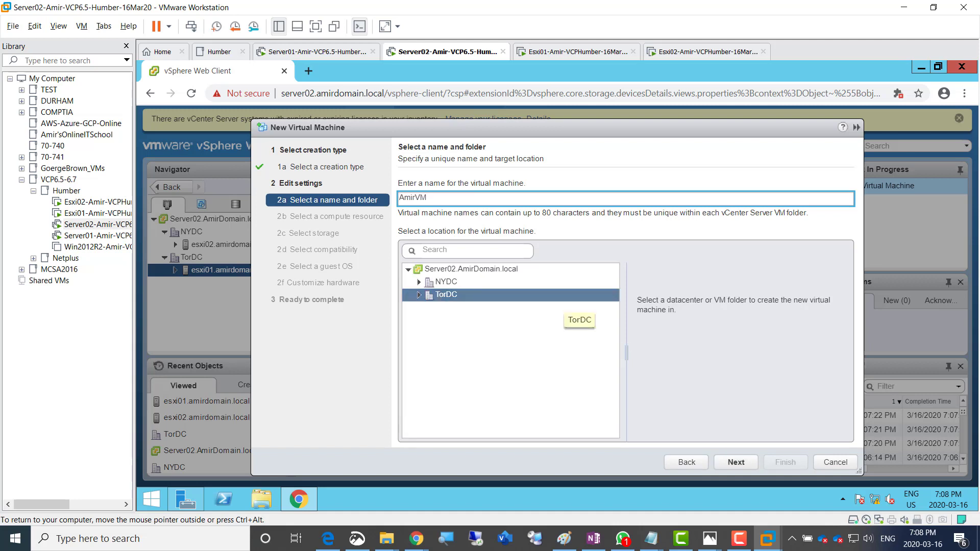
pyautogui.write('02')
pyautogui.click(736, 462)
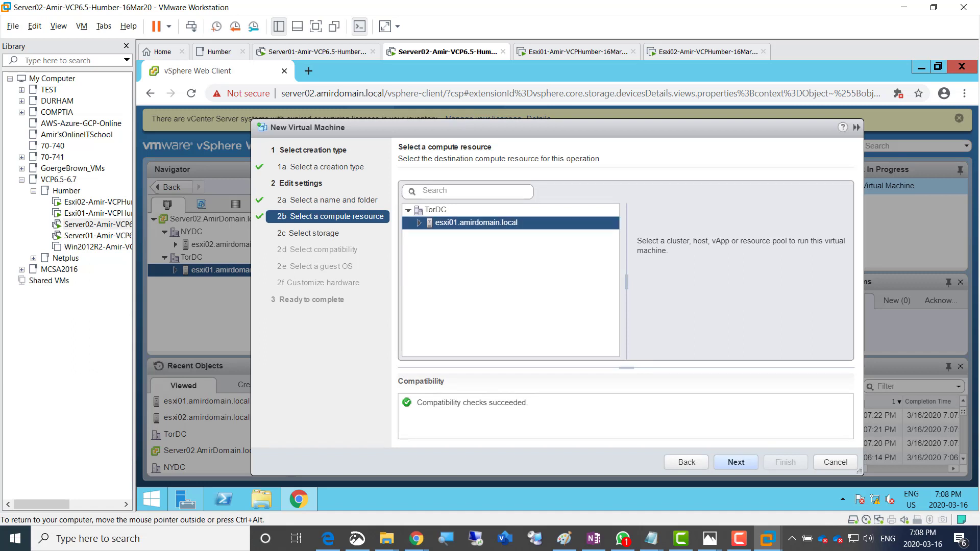
# Keep esxi01, store AmirVM01 on Srv1DS0LUN0, keep ESXi 6.5 and Windows Server 2008 R2 (64-bit)
pyautogui.click(735, 462)
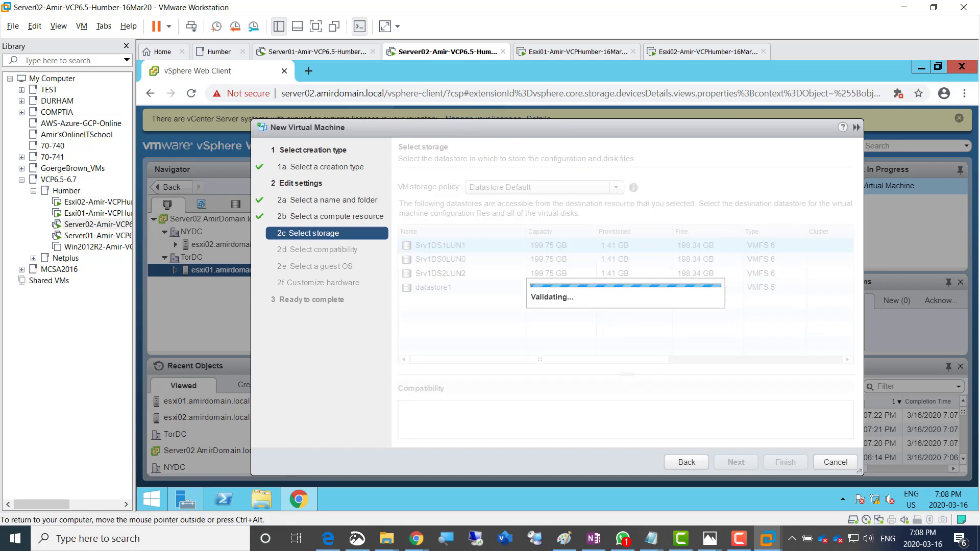
pyautogui.click(441, 259)
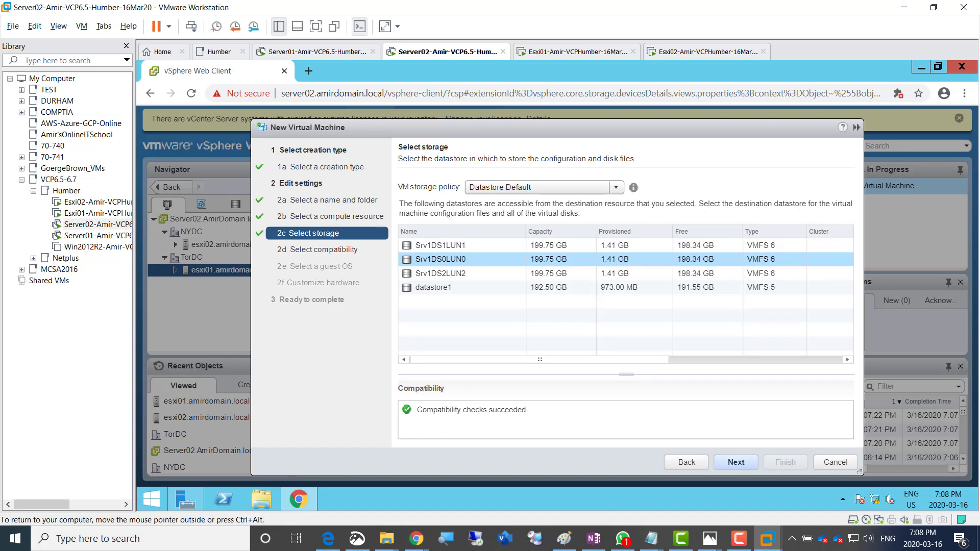
pyautogui.click(736, 462)
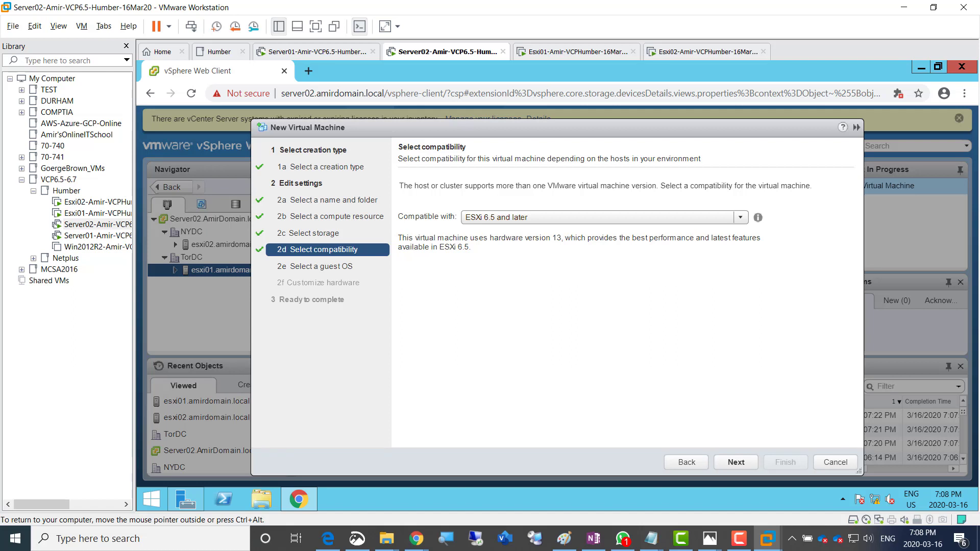
pyautogui.click(736, 462)
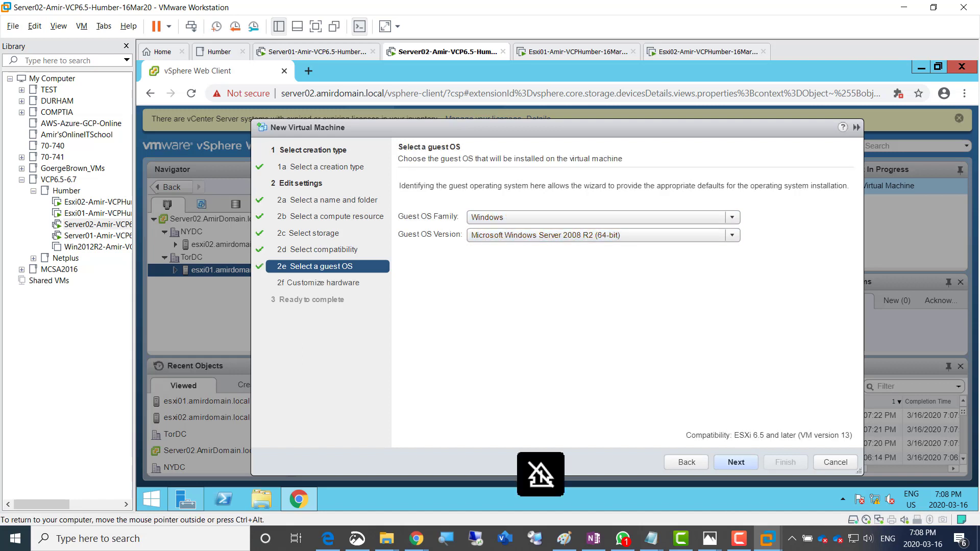
pyautogui.click(736, 462)
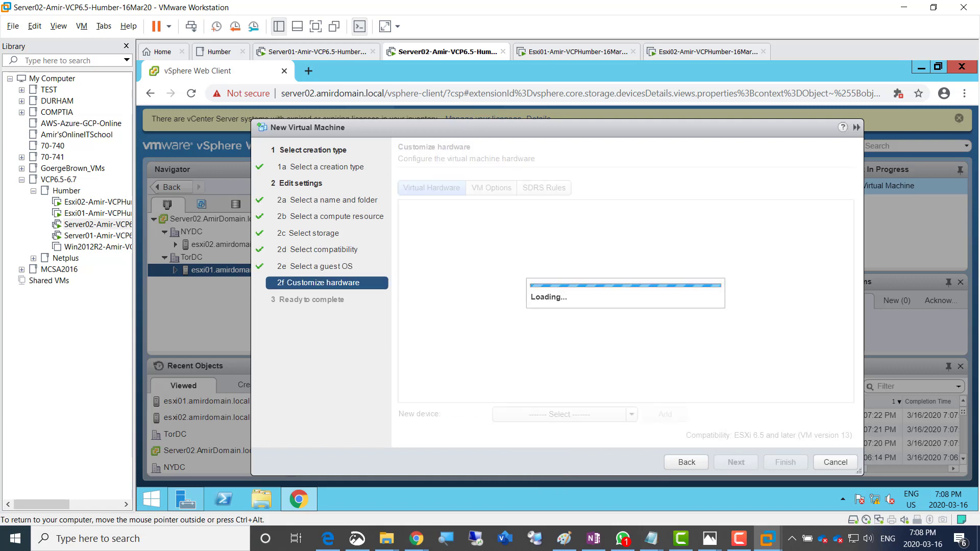
# Change AmirVM01's memory from 4096 MB to 1024 MB and set its 40 GB hard disk to Thin provision
pyautogui.click(529, 227)
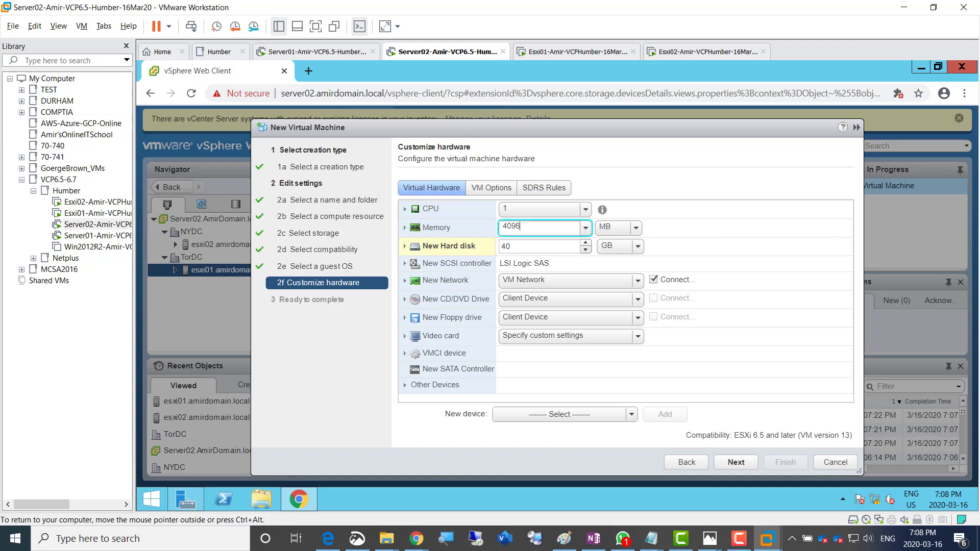
pyautogui.doubleClick(520, 227)
pyautogui.write('1')
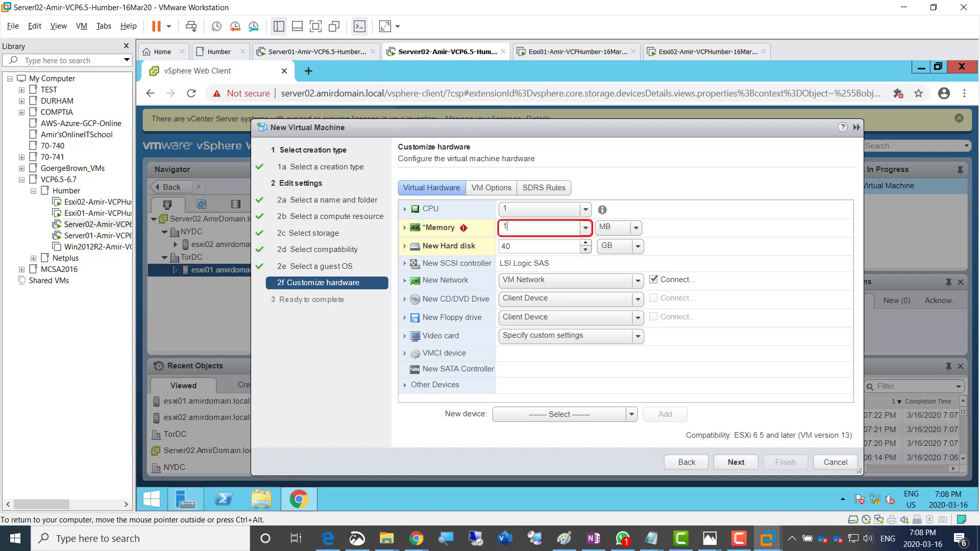
pyautogui.write('024')
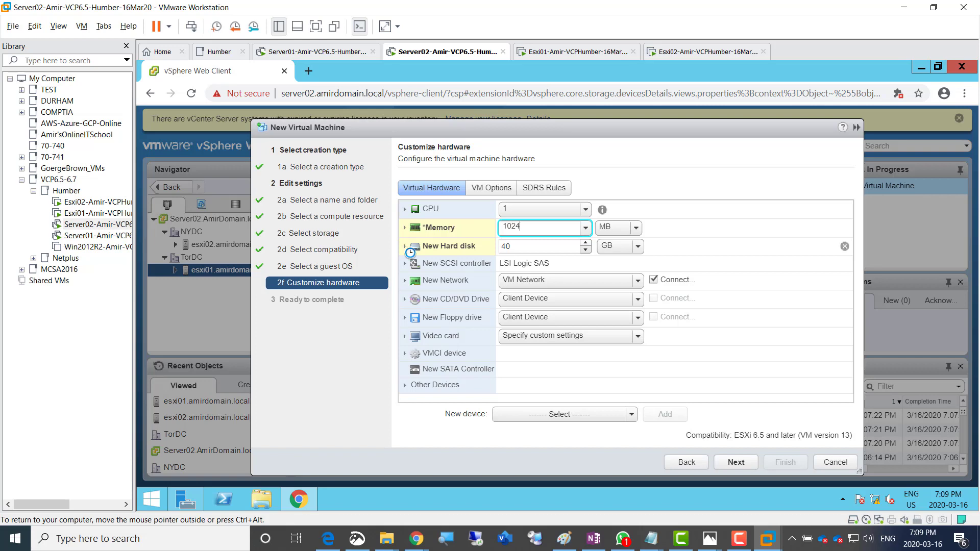
pyautogui.click(405, 247)
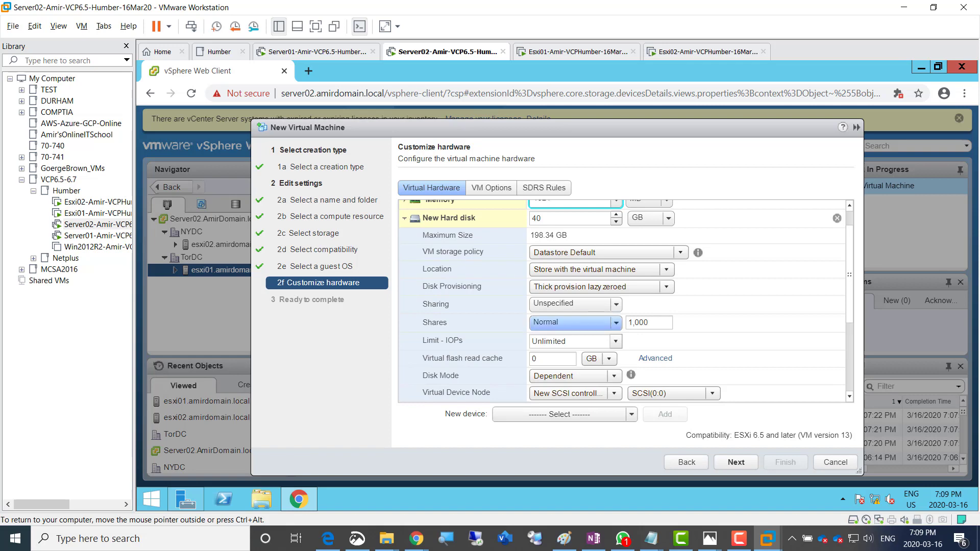
pyautogui.doubleClick(537, 219)
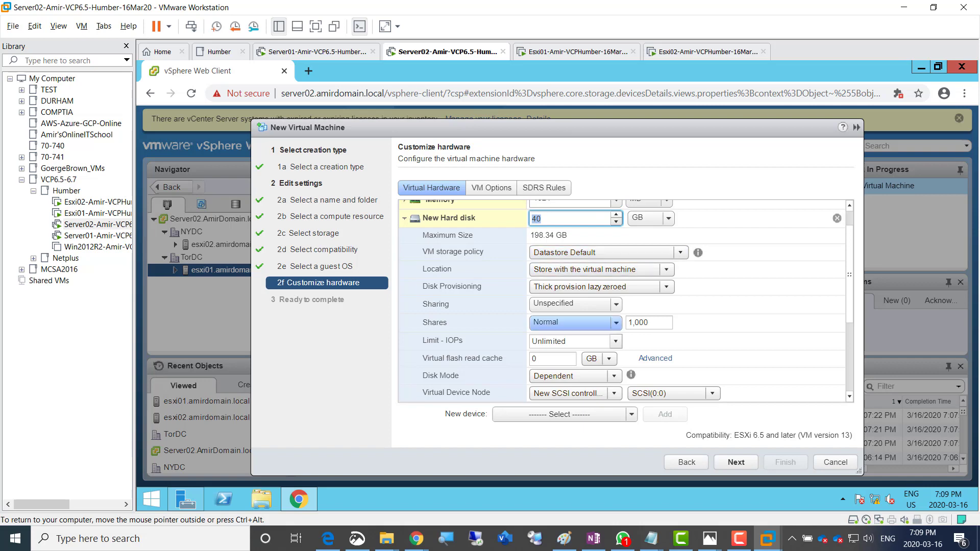
pyautogui.click(603, 286)
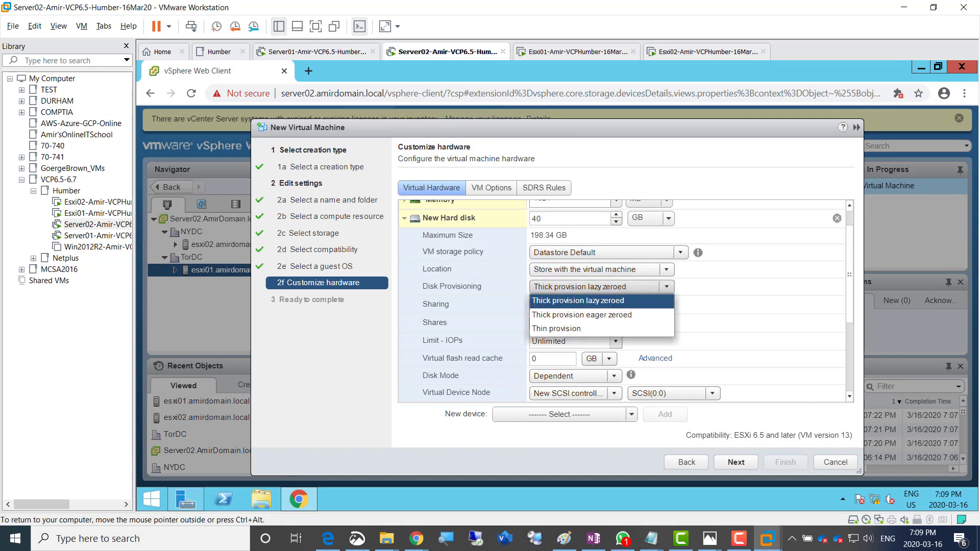
pyautogui.click(556, 329)
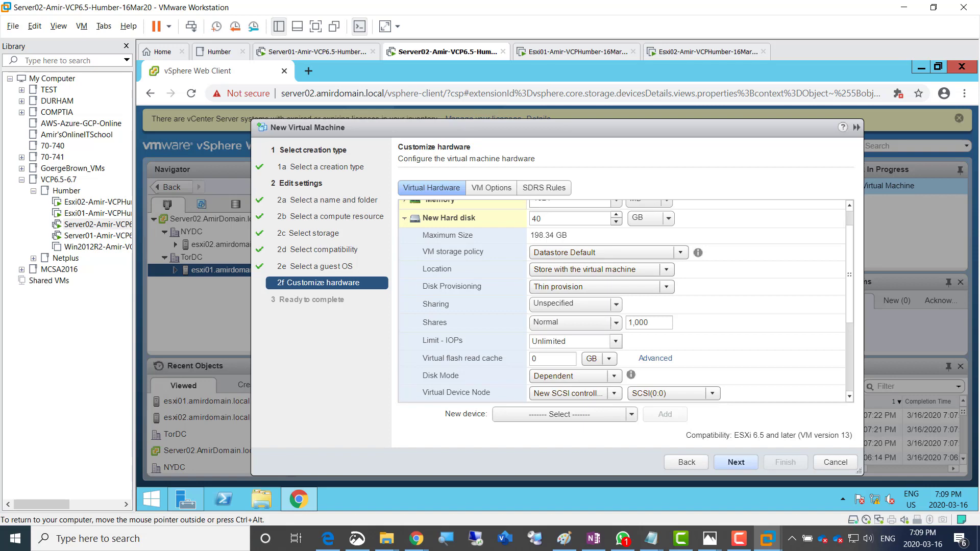
pyautogui.click(736, 462)
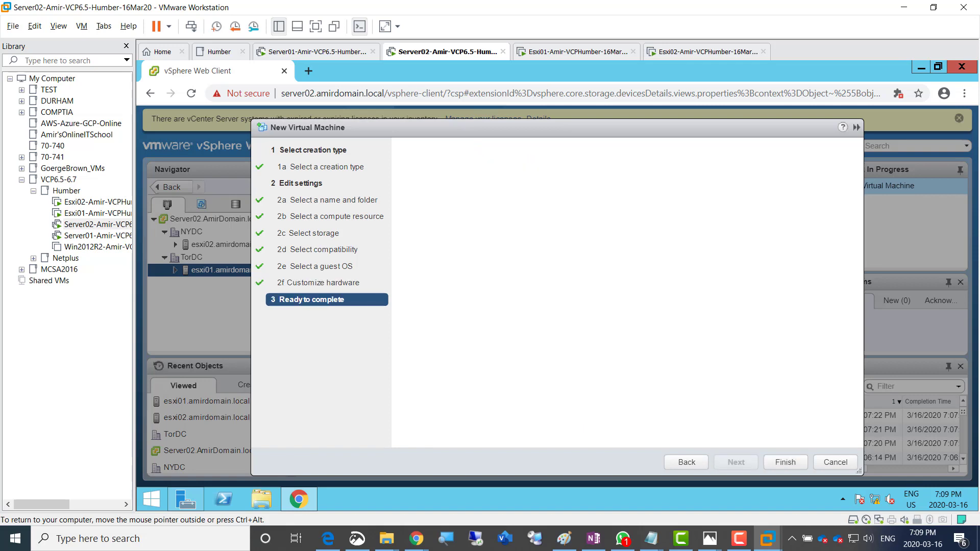
# Finish the wizard to create AmirVM01, then open it under esxi01 in the Navigator
pyautogui.click(786, 463)
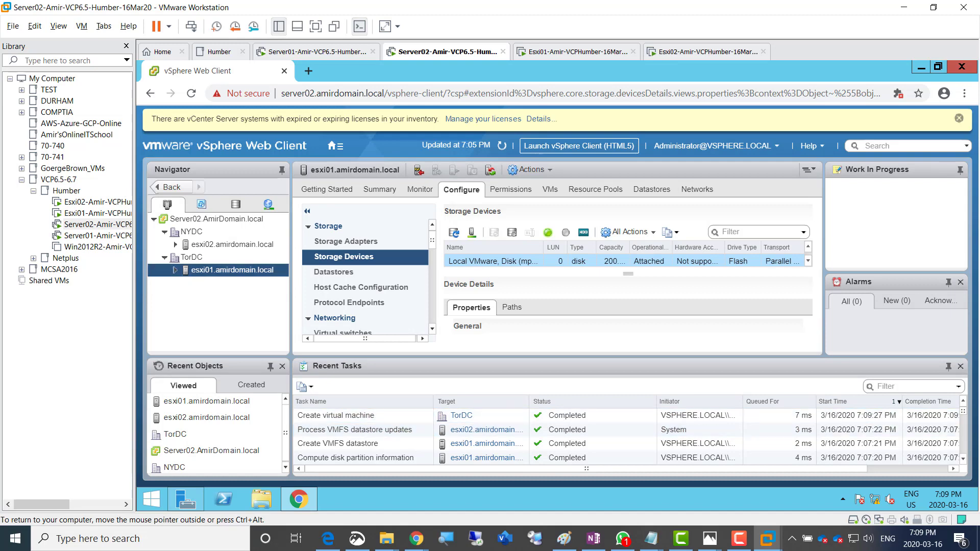
pyautogui.click(176, 270)
pyautogui.click(227, 285)
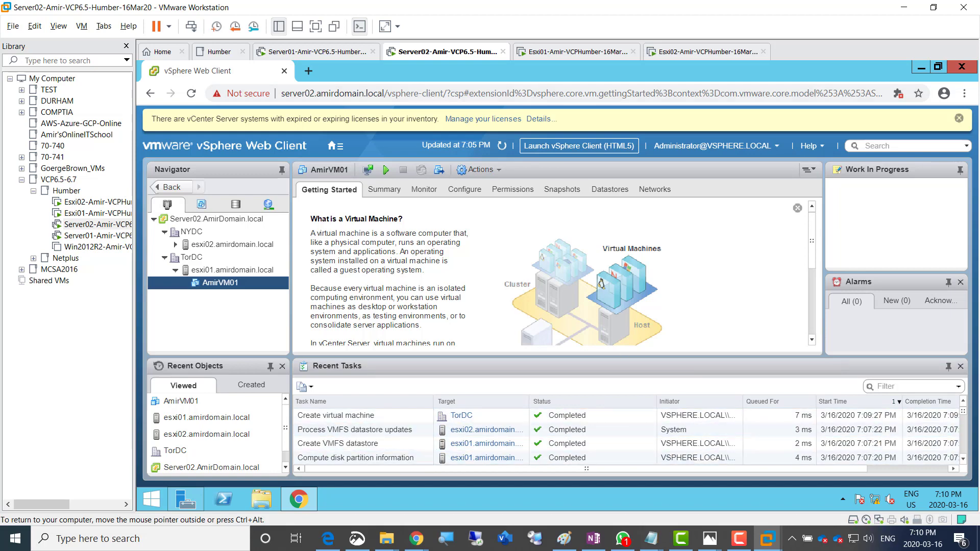
pyautogui.click(740, 539)
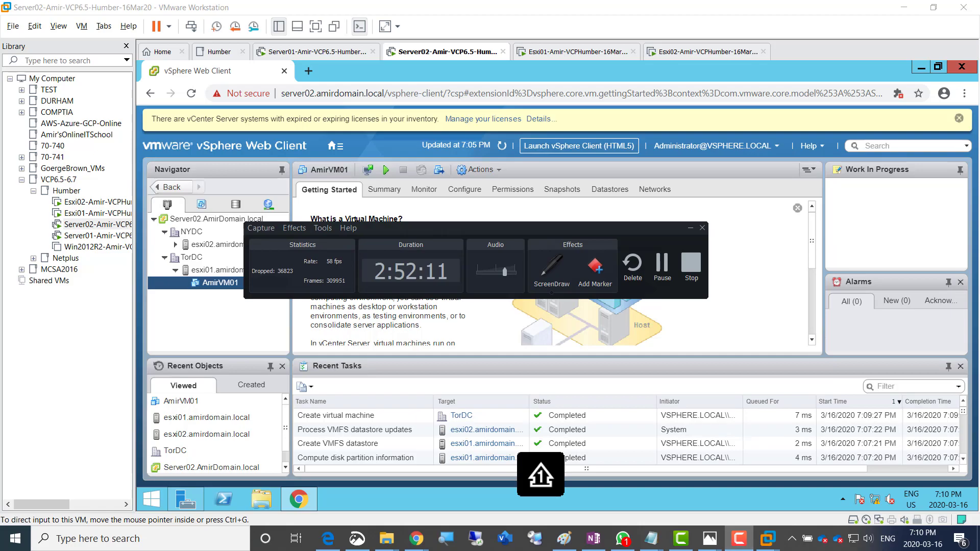